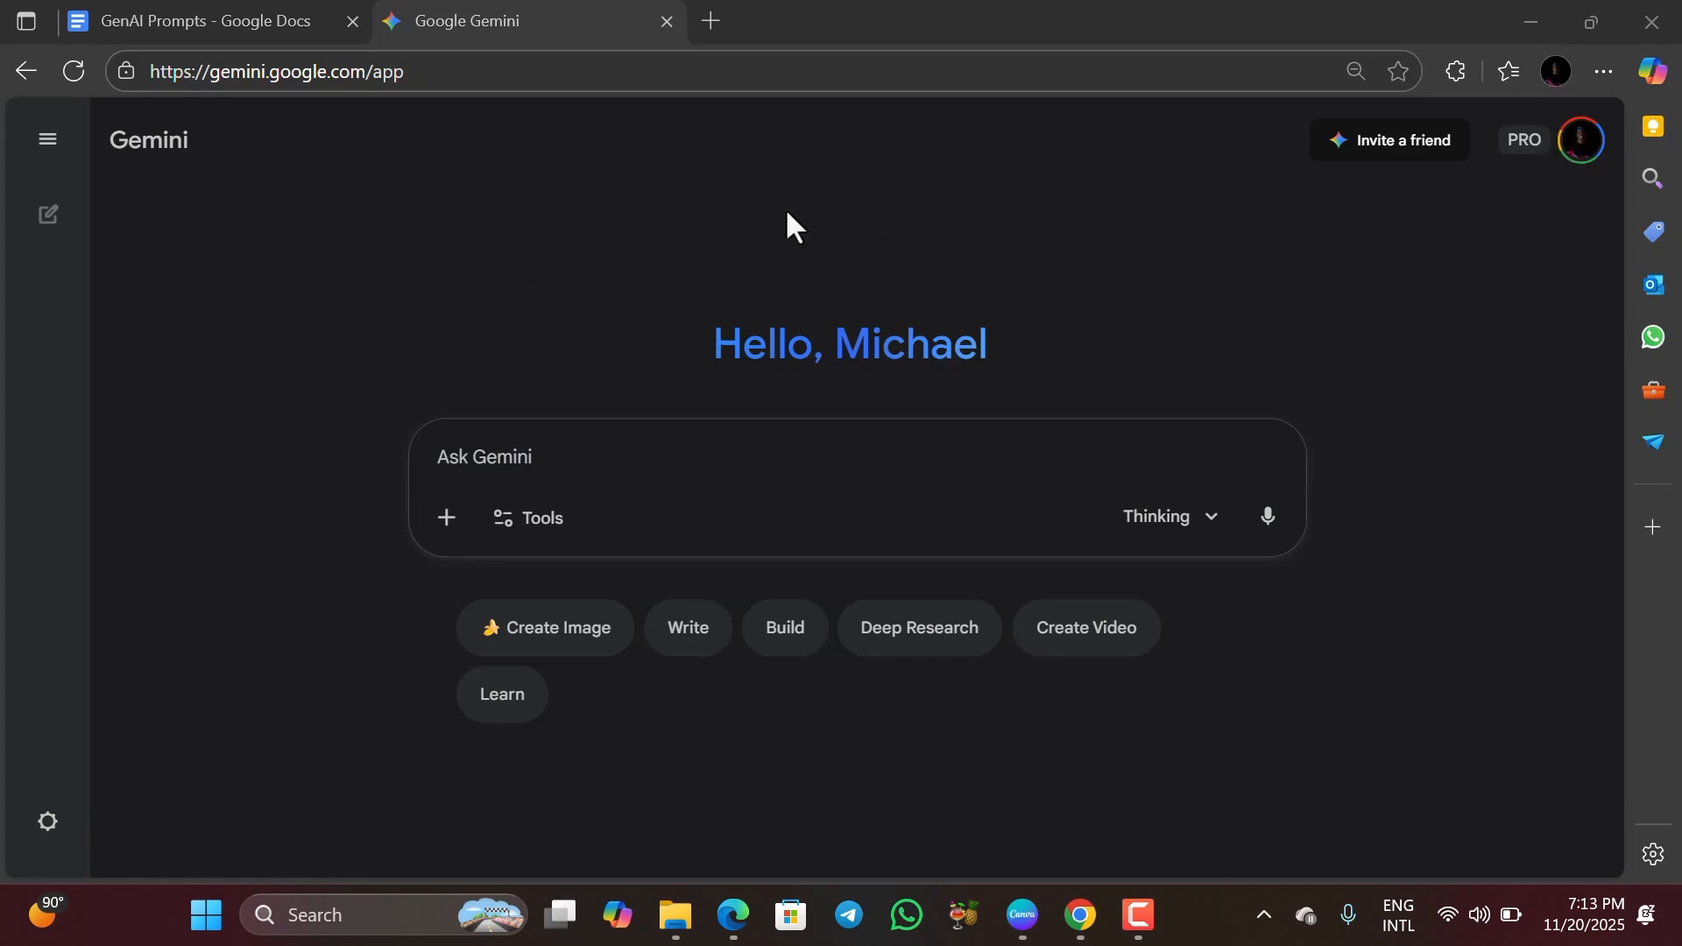
- Copy the Kult sneaker creative-director prompt from GenAI Prompts into Gemini's message box, unsent
{"action": "left_click", "coordinate": [226, 13]}
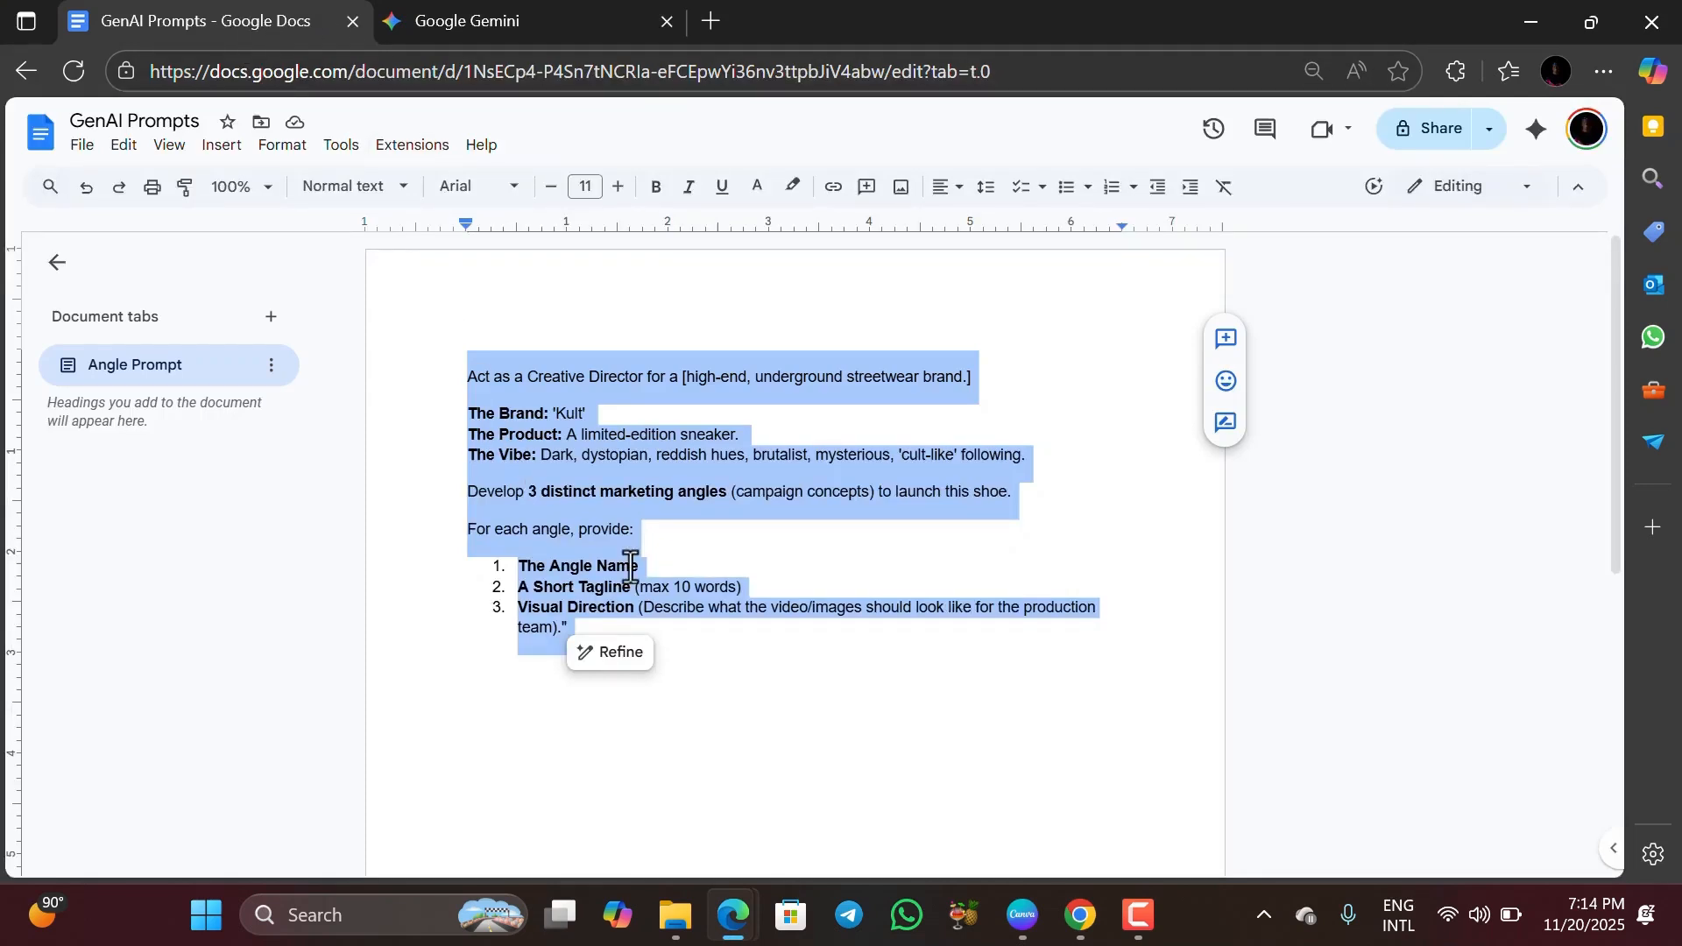
{"action": "left_click", "coordinate": [687, 665]}
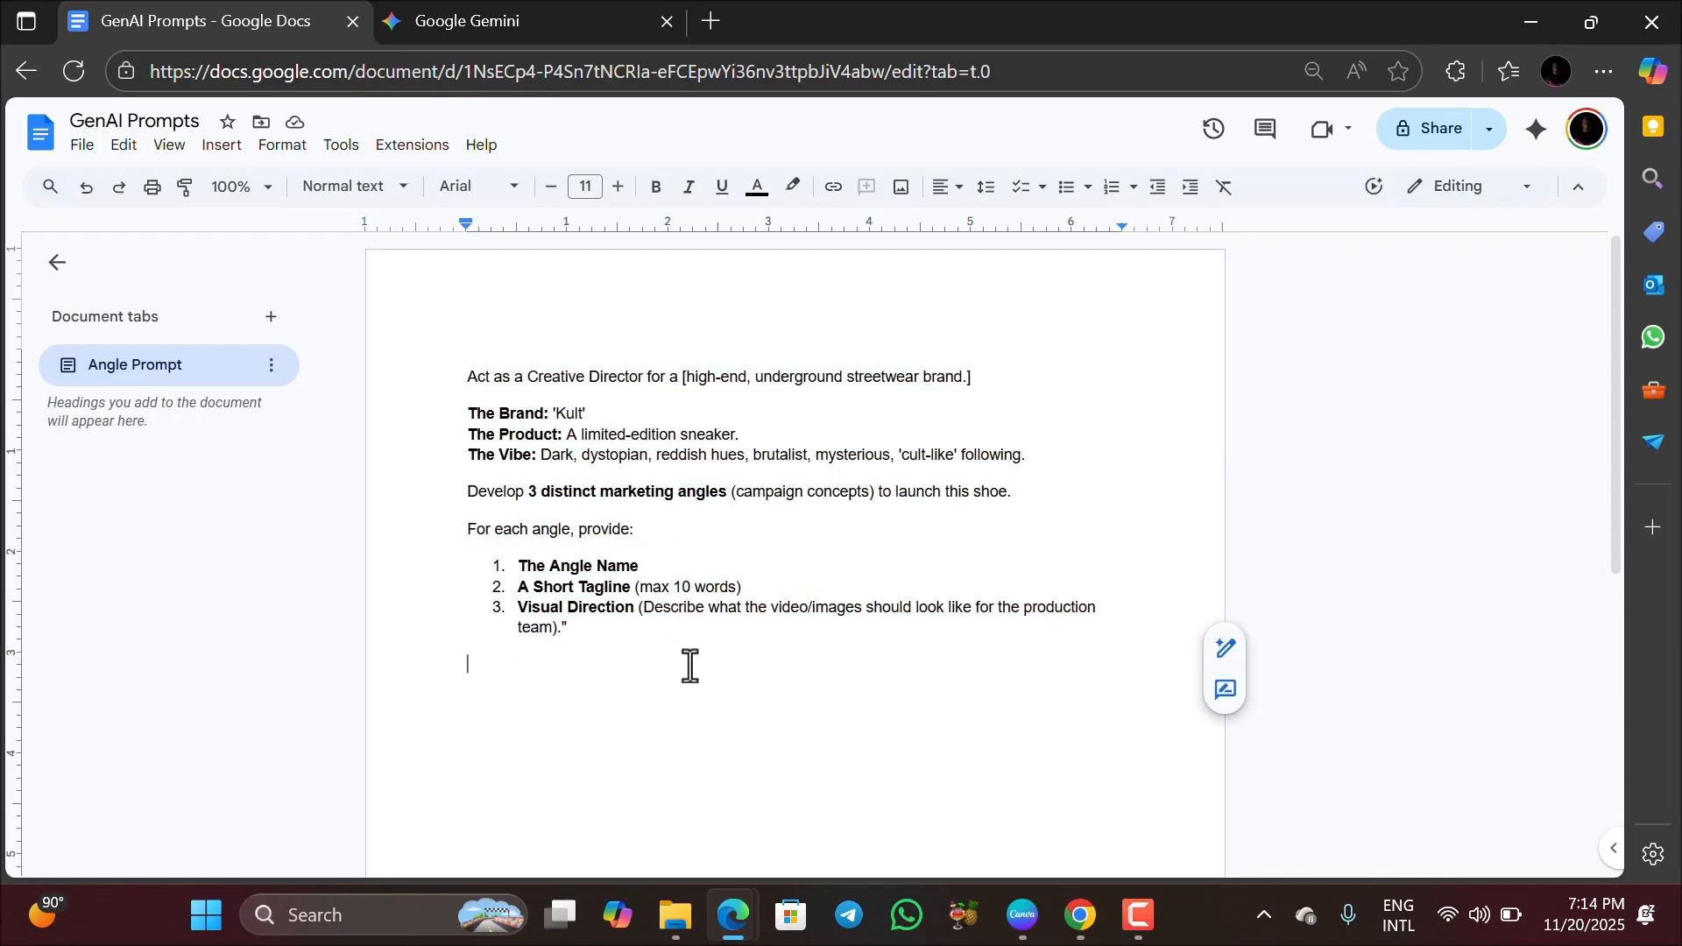
{"action": "left_click_drag", "start_coordinate": [464, 376], "coordinate": [665, 632]}
{"action": "key", "text": "ctrl+c"}
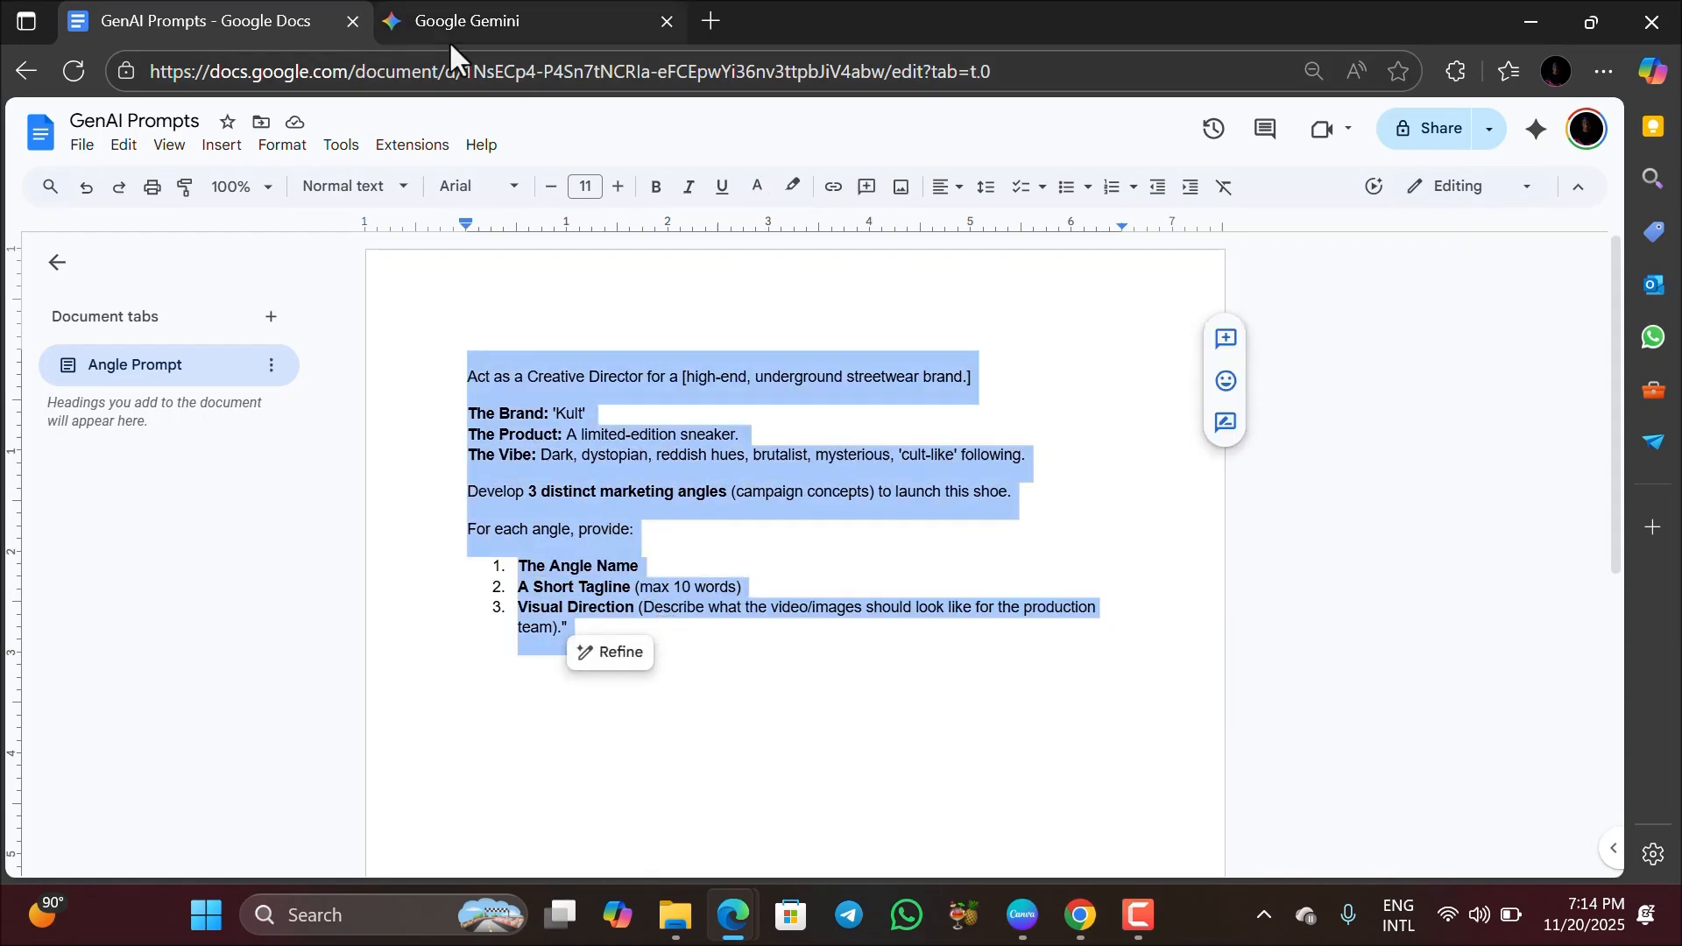
{"action": "left_click", "coordinate": [448, 13]}
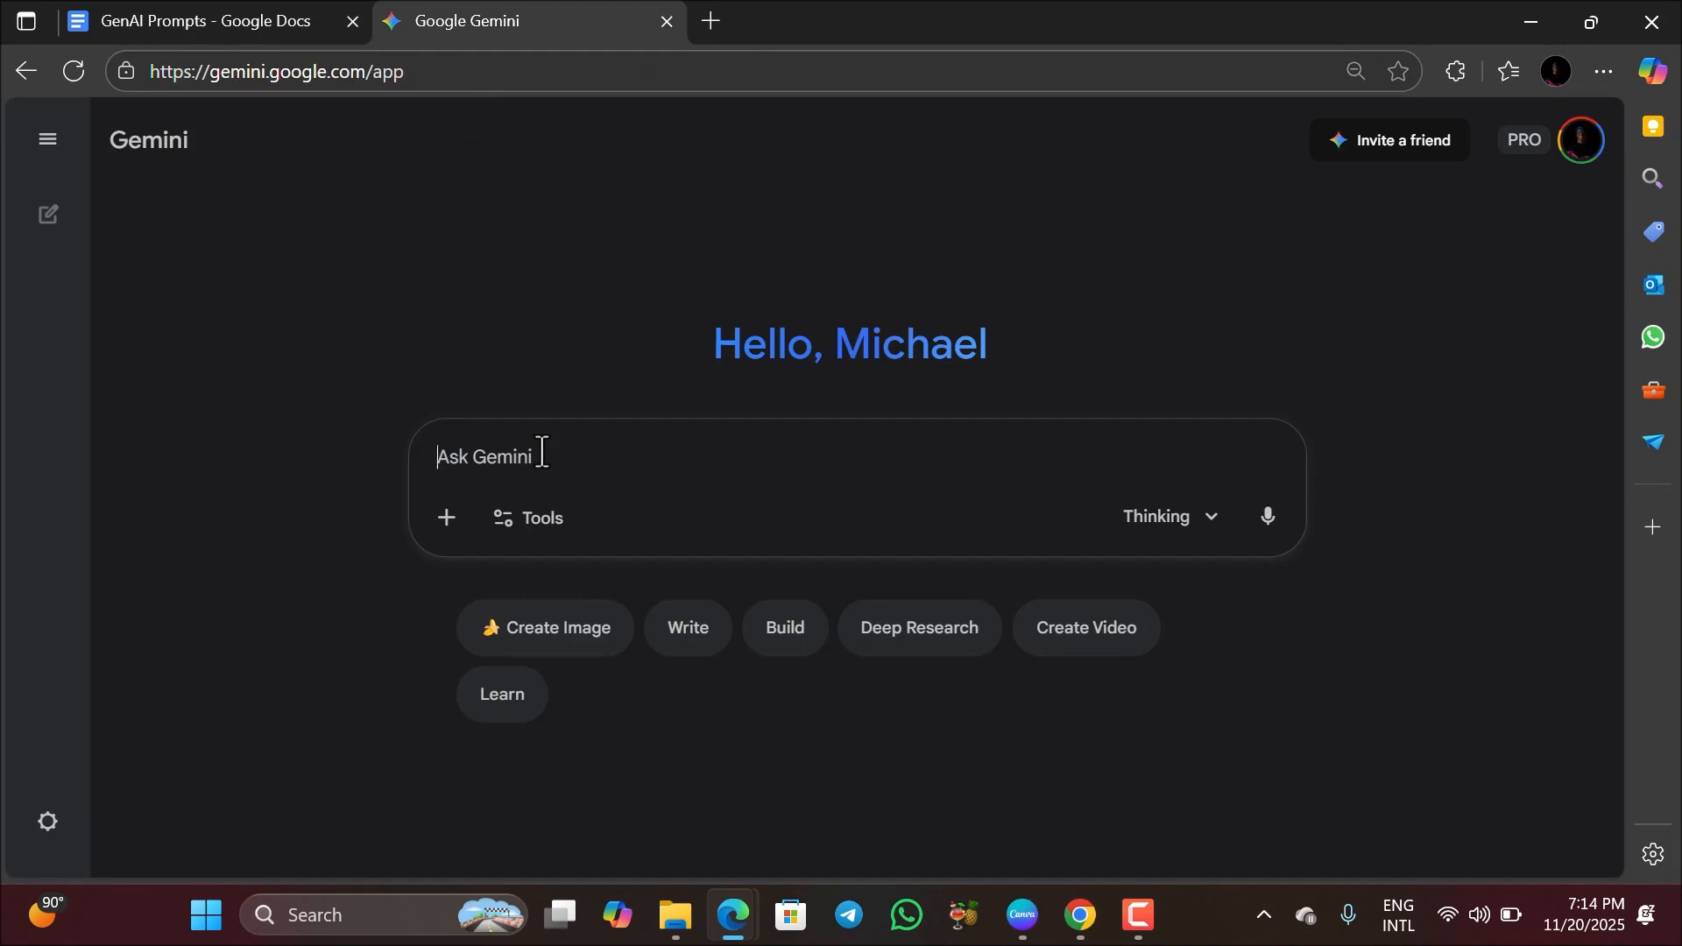
{"action": "key", "text": "ctrl+v"}
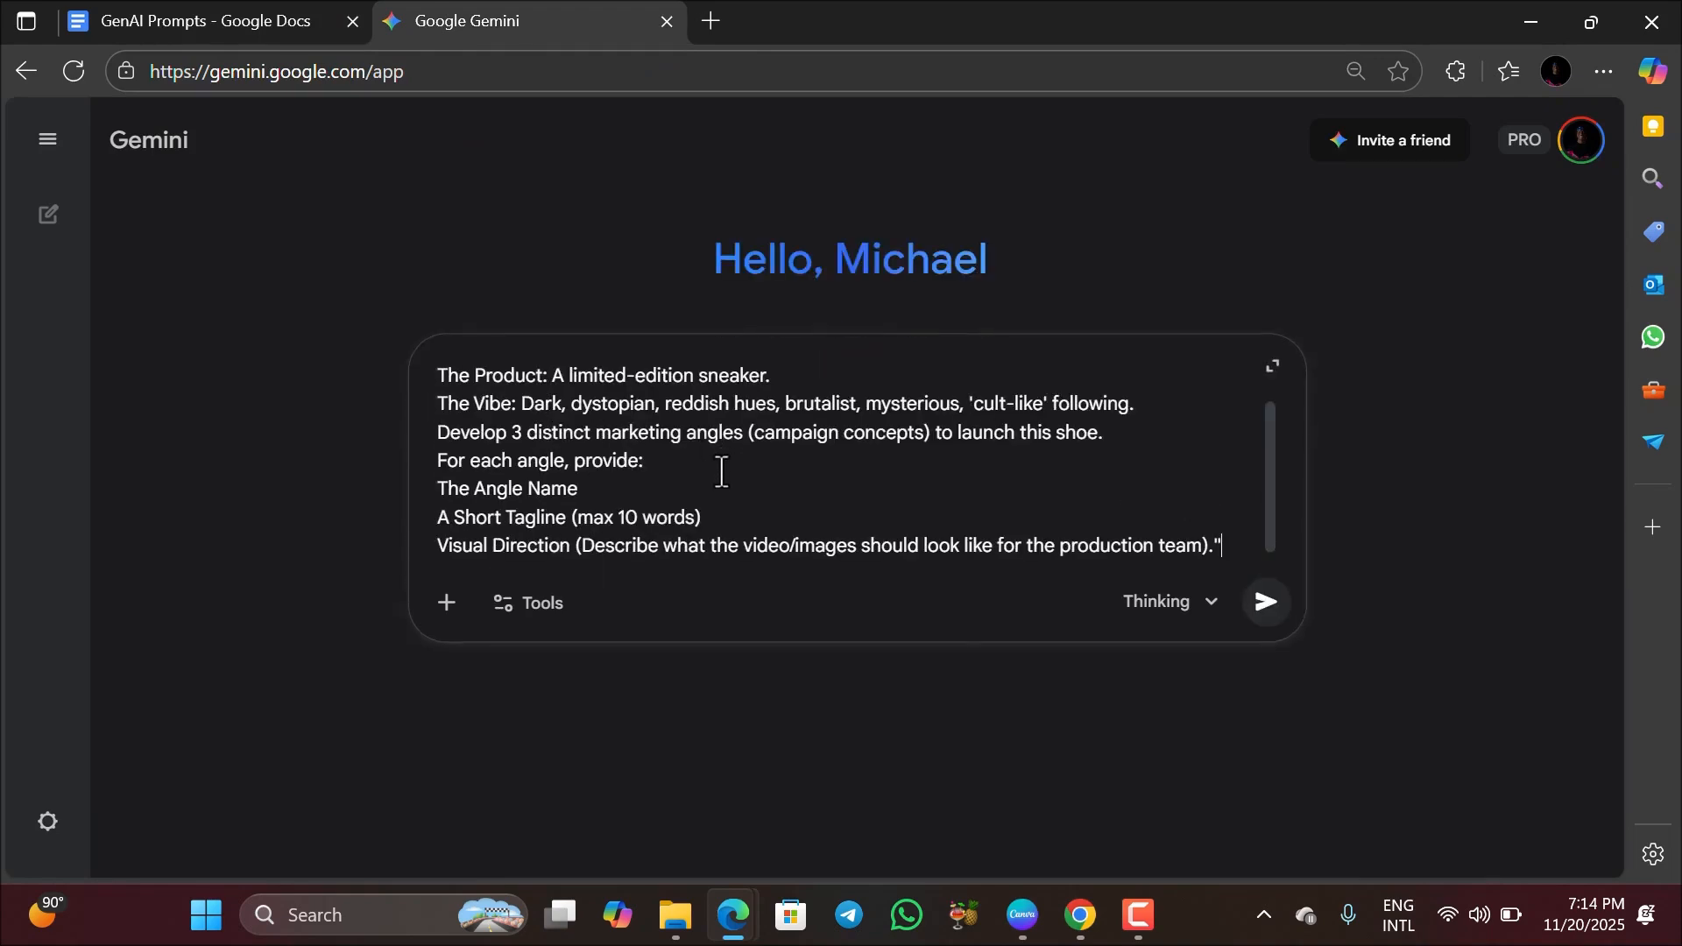
{"action": "scroll", "coordinate": [721, 473], "scroll_direction": "up", "scroll_amount": 2}
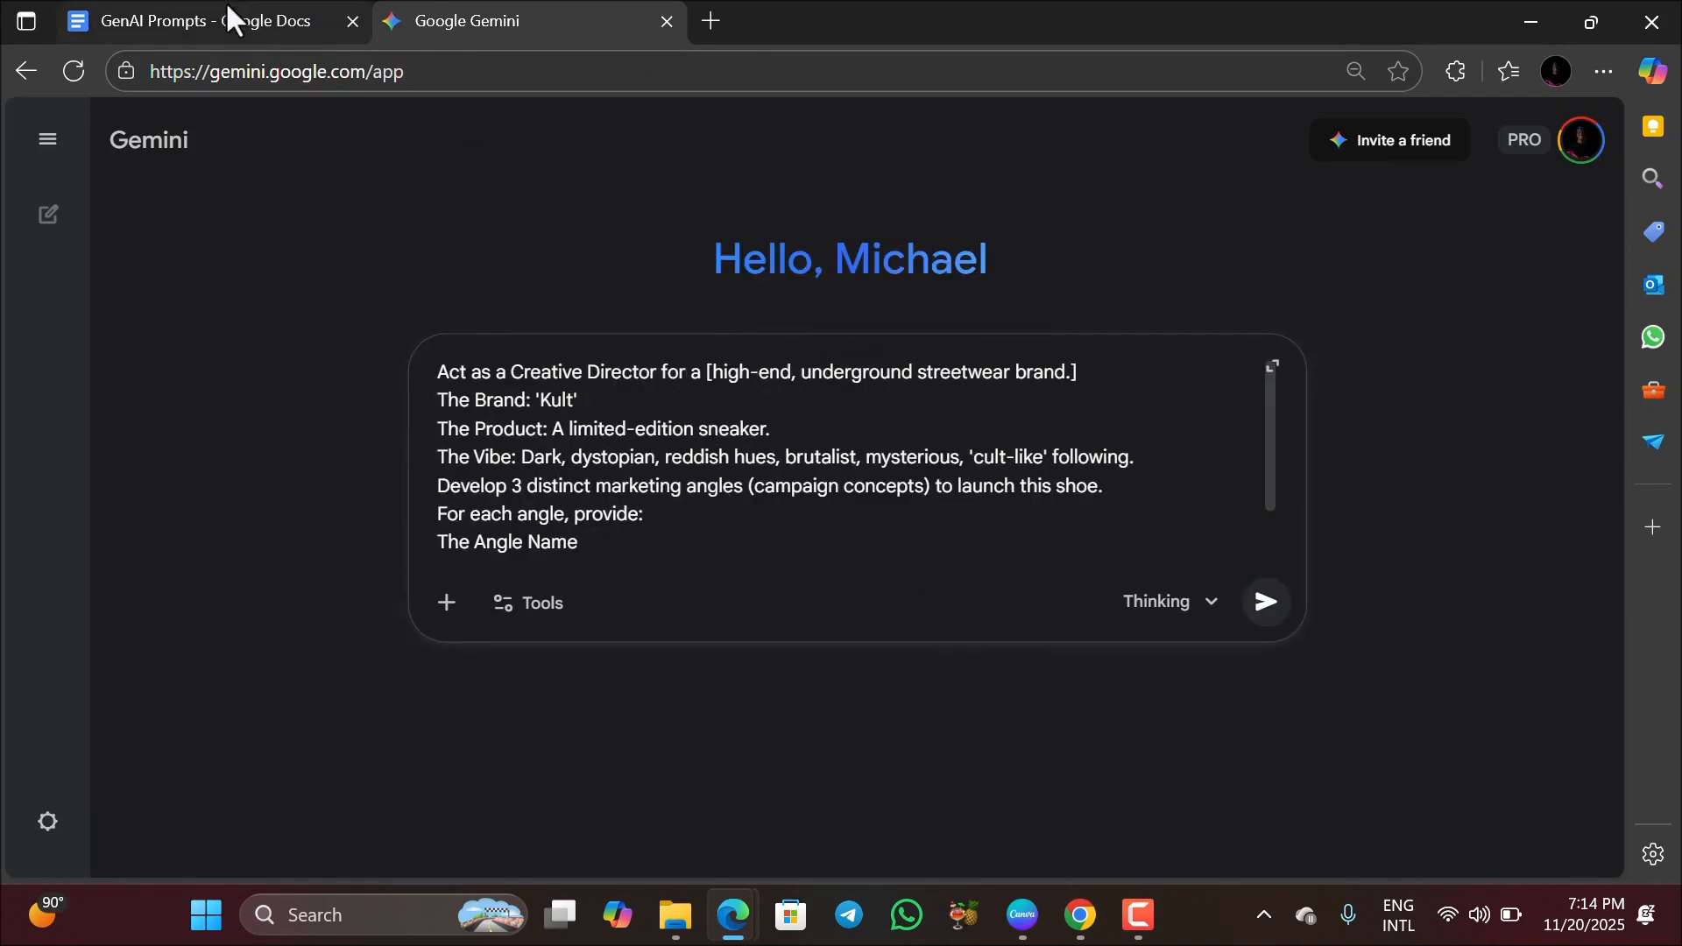
{"action": "left_click", "coordinate": [234, 34]}
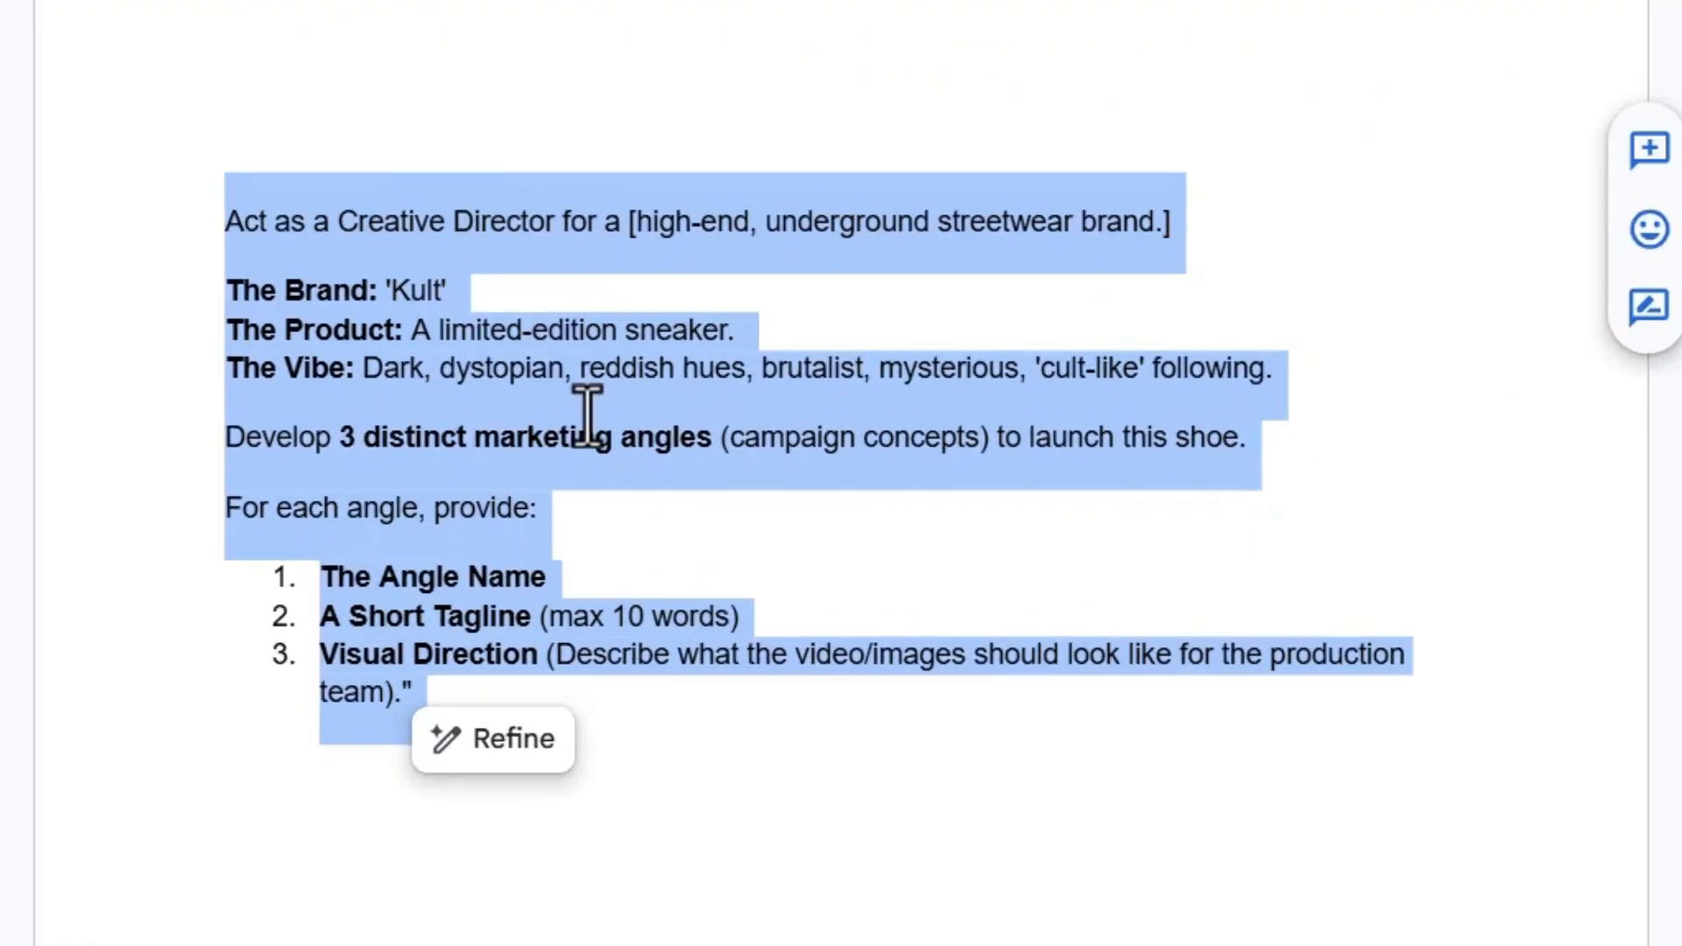
{"action": "left_click", "coordinate": [587, 408]}
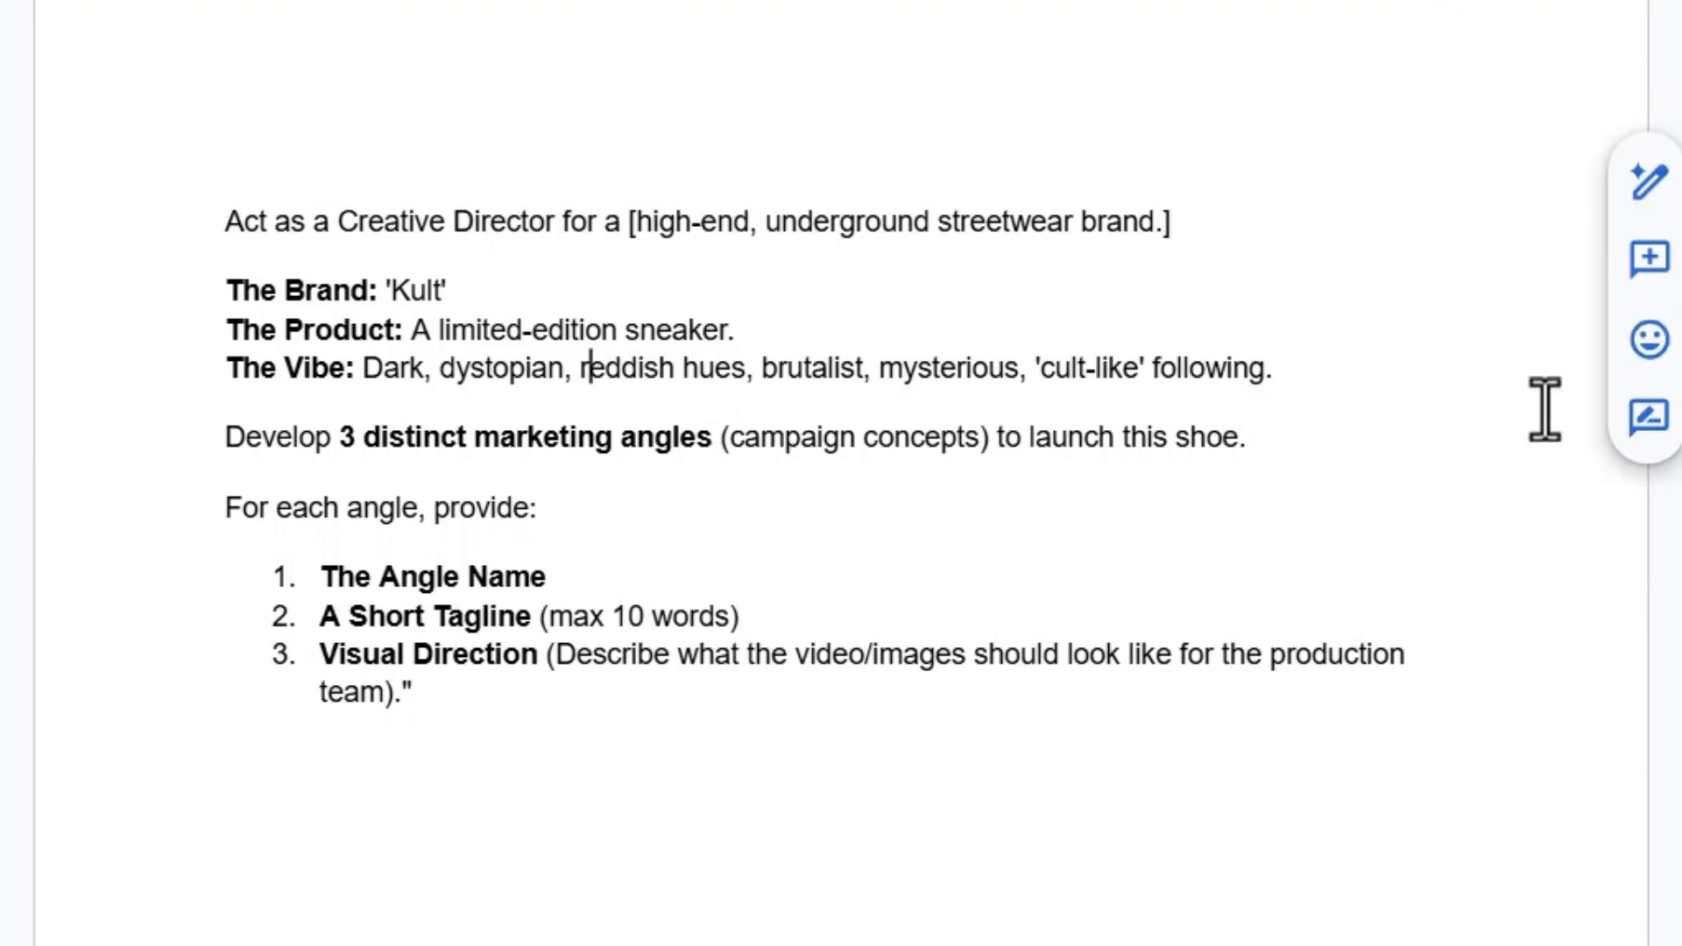
{"action": "left_click", "coordinate": [454, 295]}
{"action": "left_click", "coordinate": [559, 292]}
{"action": "left_click", "coordinate": [745, 330]}
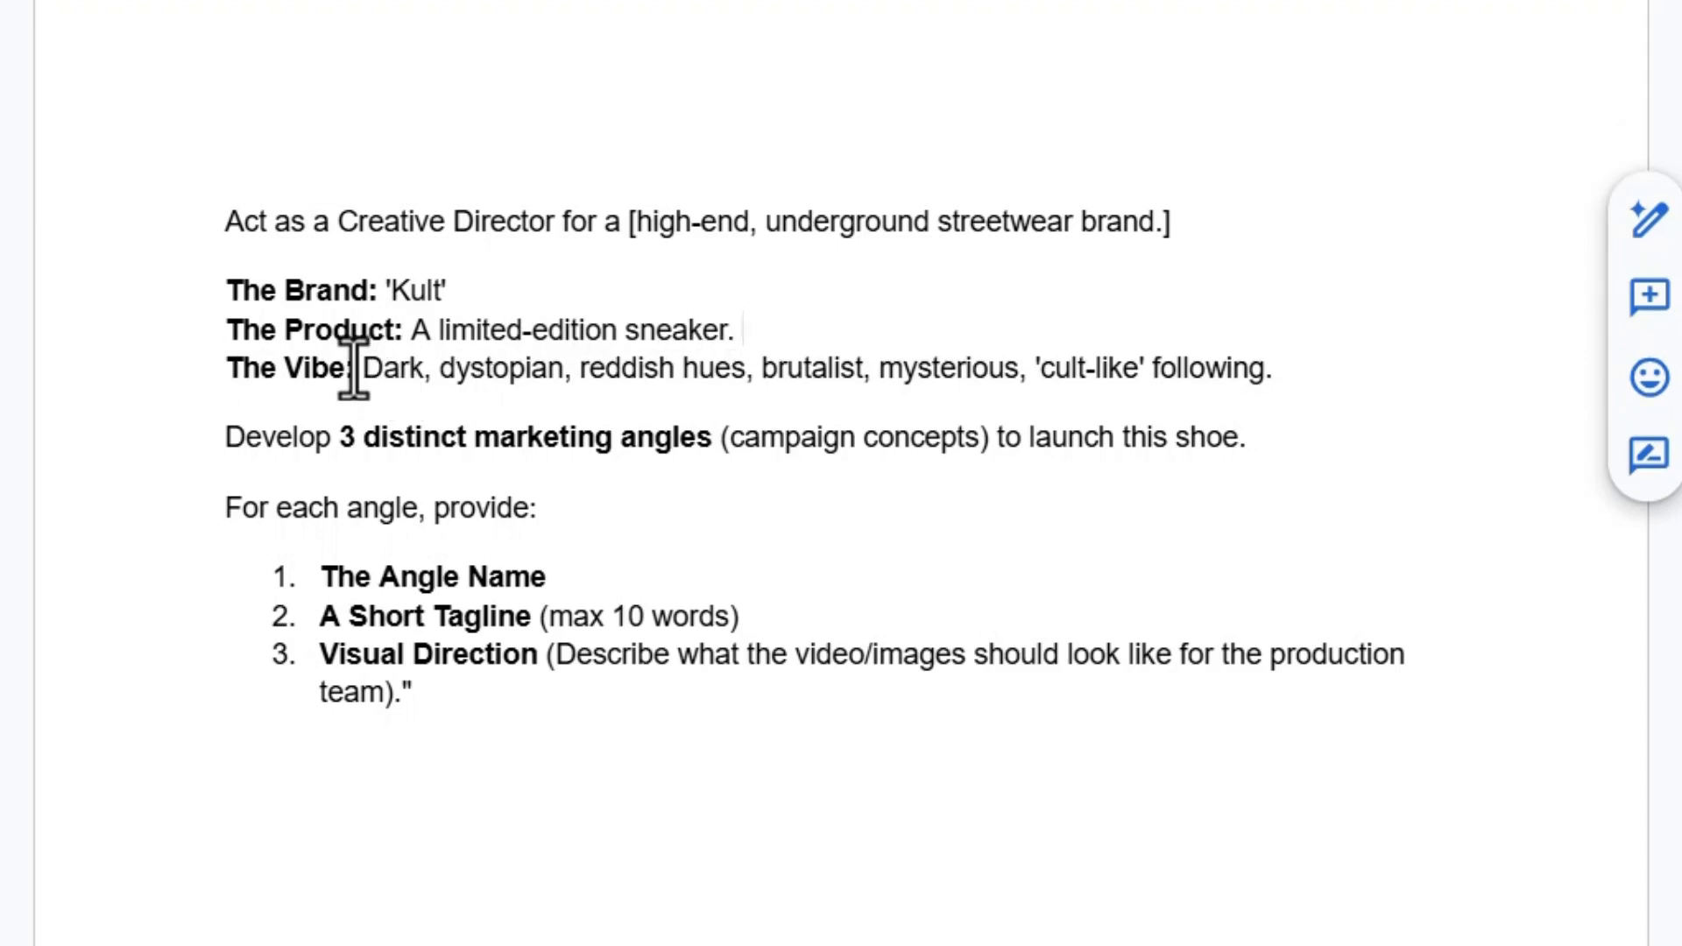
{"action": "left_click_drag", "start_coordinate": [354, 368], "coordinate": [812, 368]}
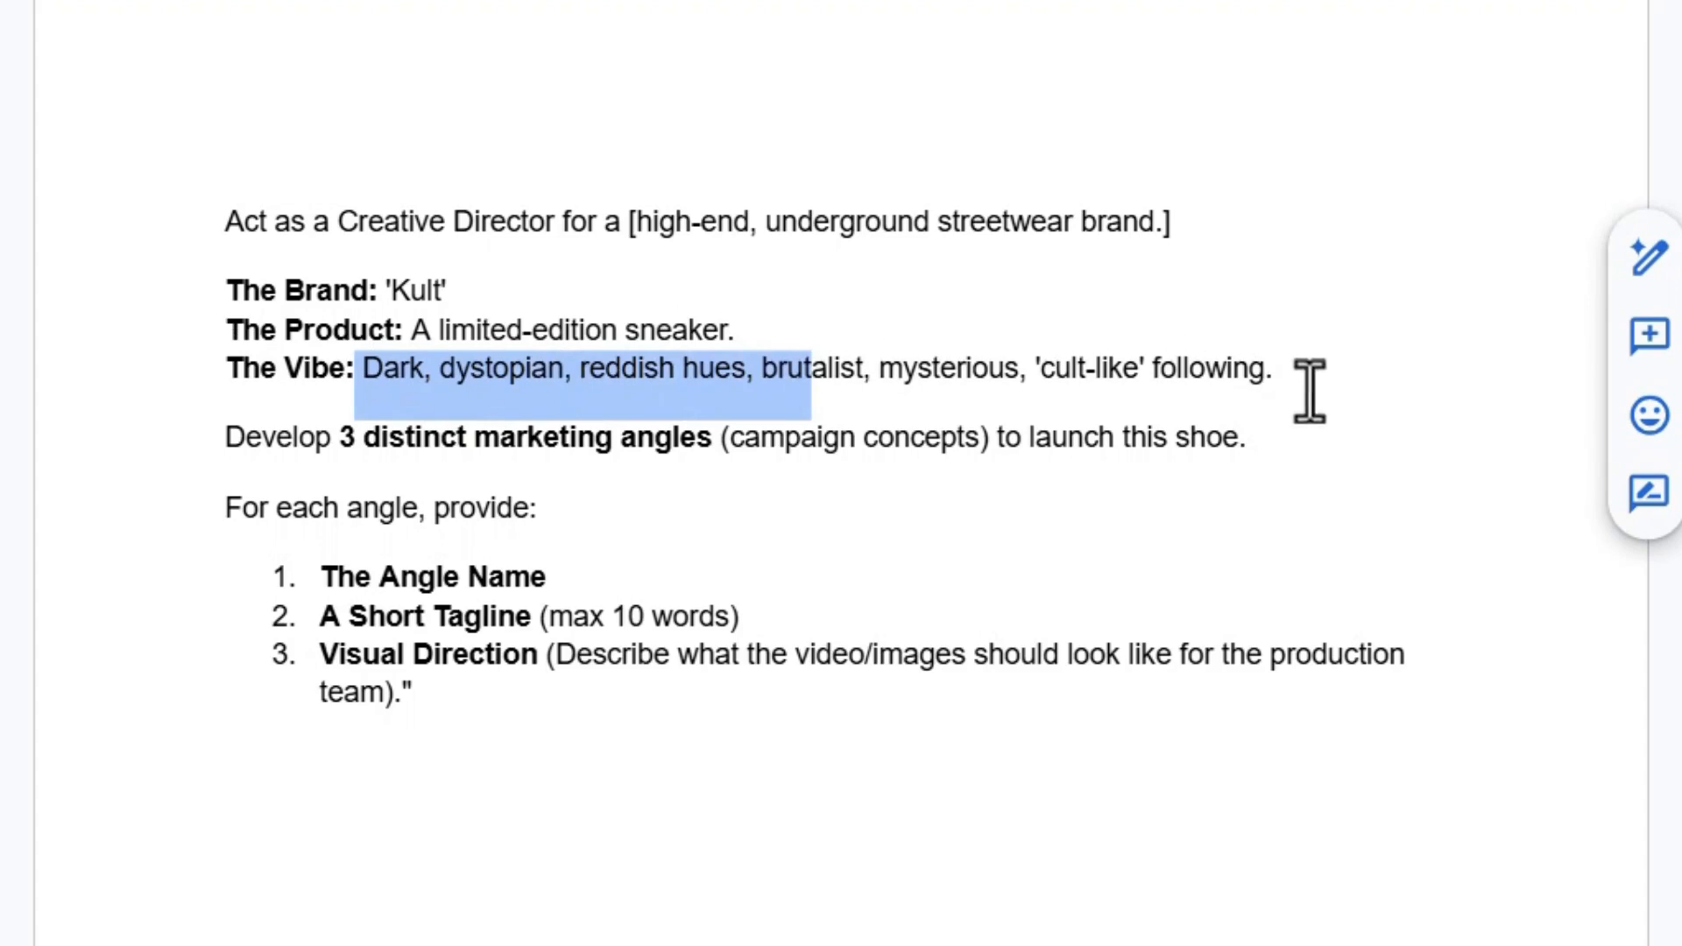
{"action": "left_click", "coordinate": [1273, 368]}
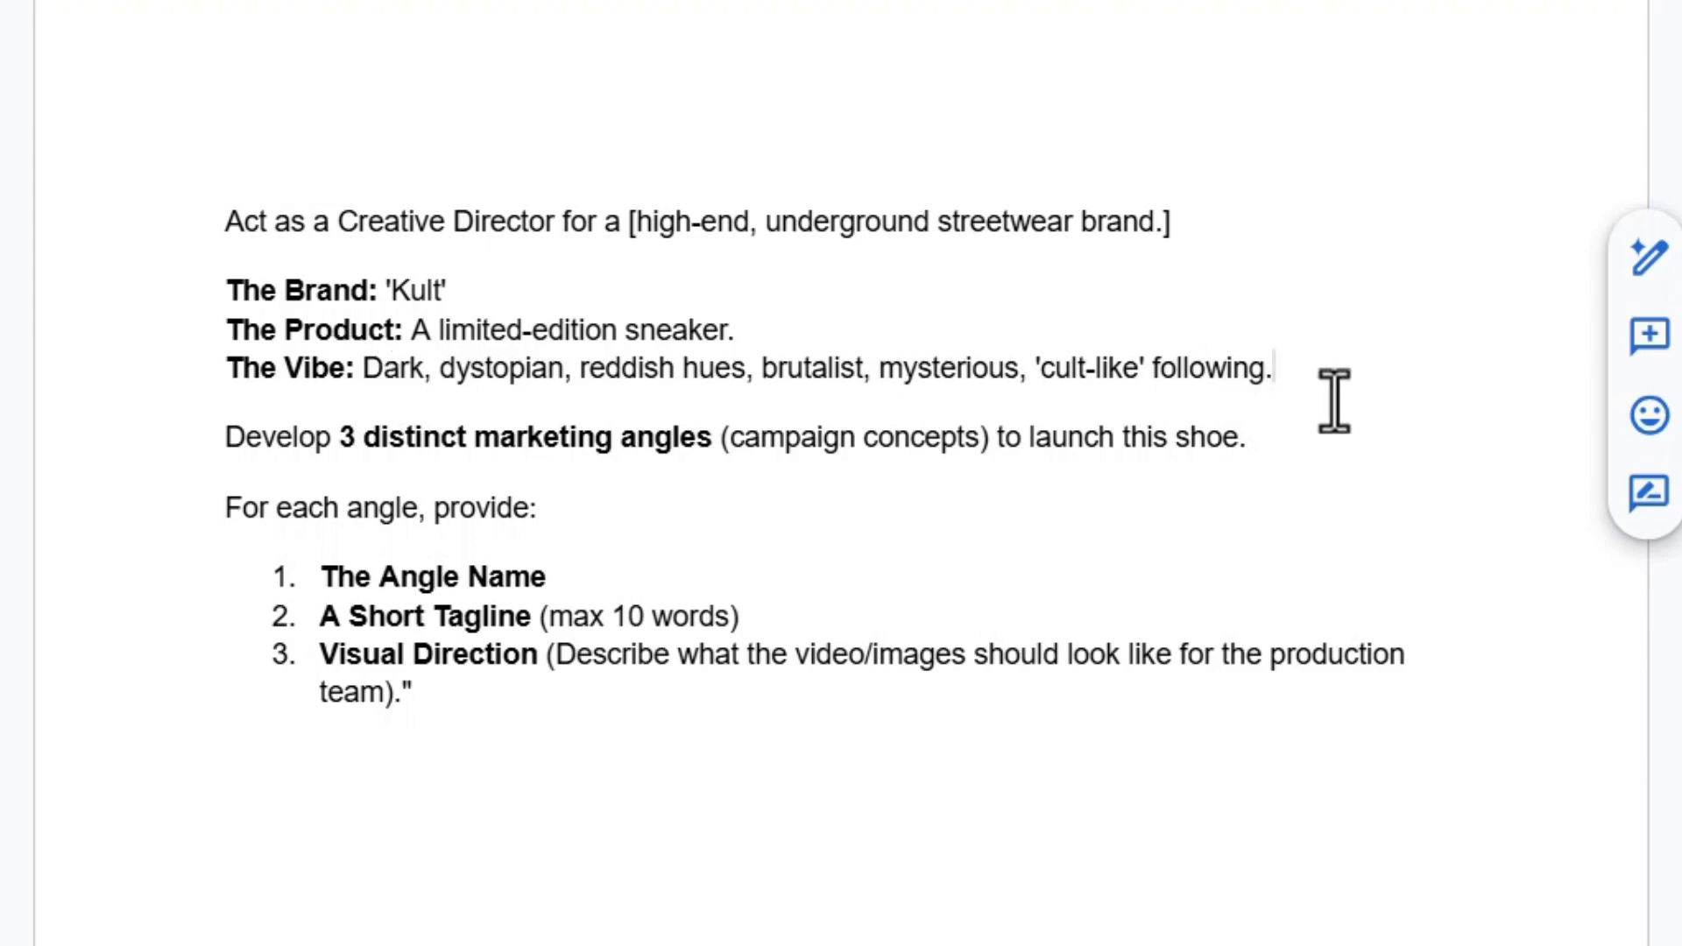
{"action": "key", "text": "Up"}
{"action": "key", "text": "Up"}
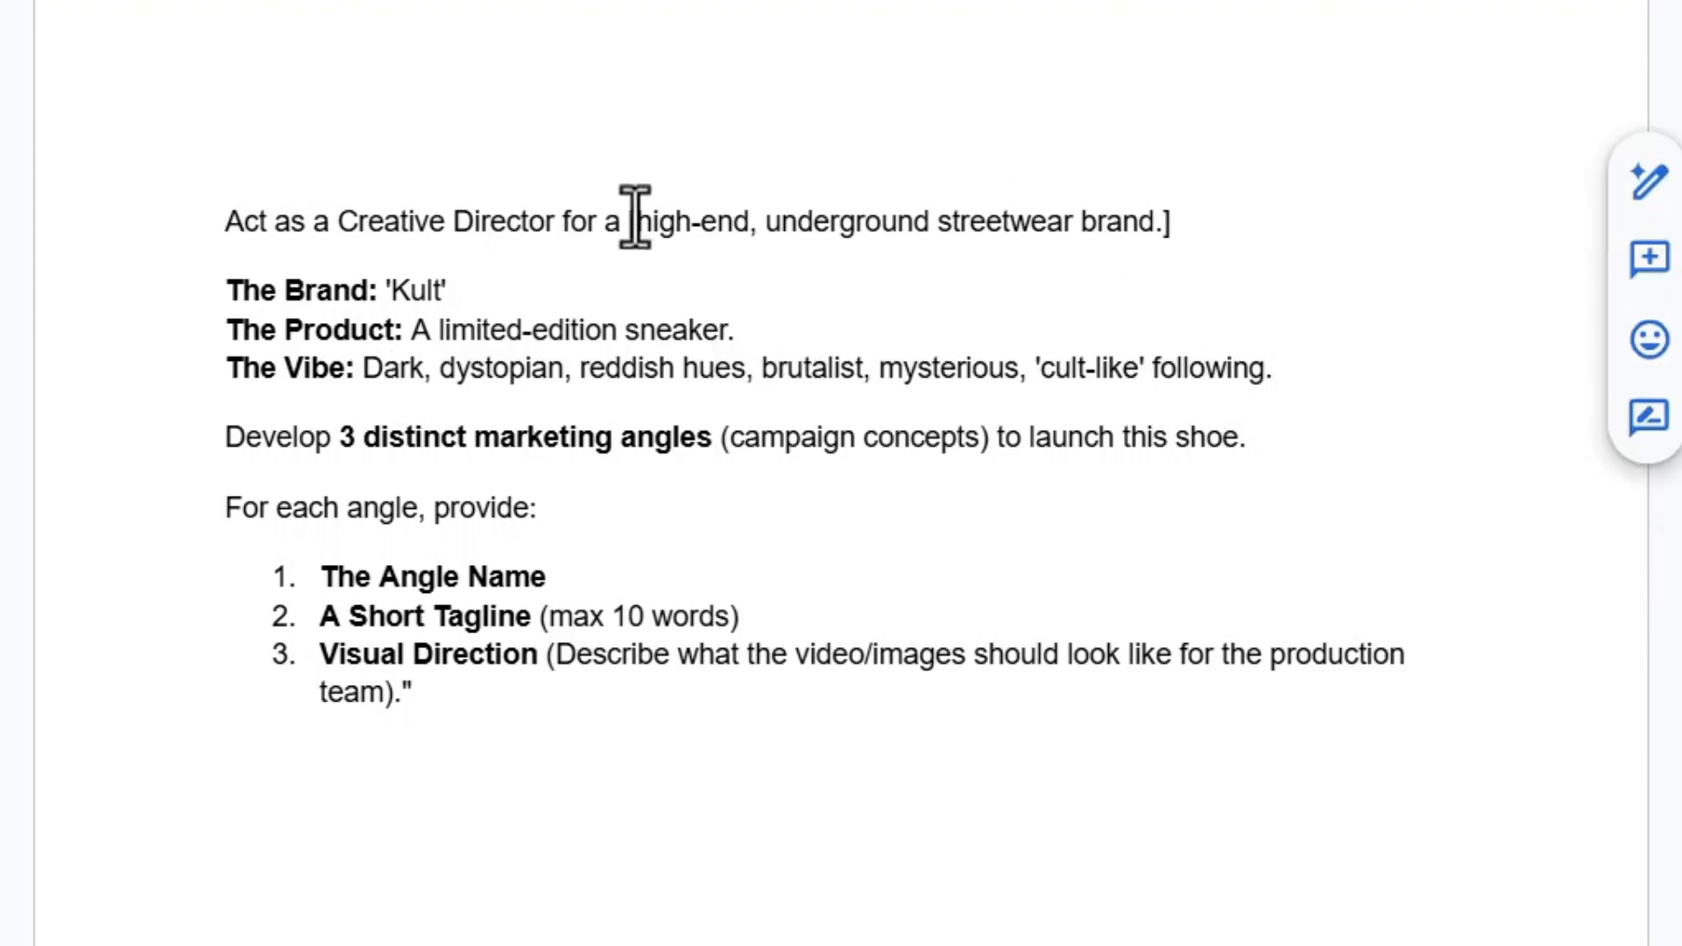
{"action": "left_click", "coordinate": [1162, 225]}
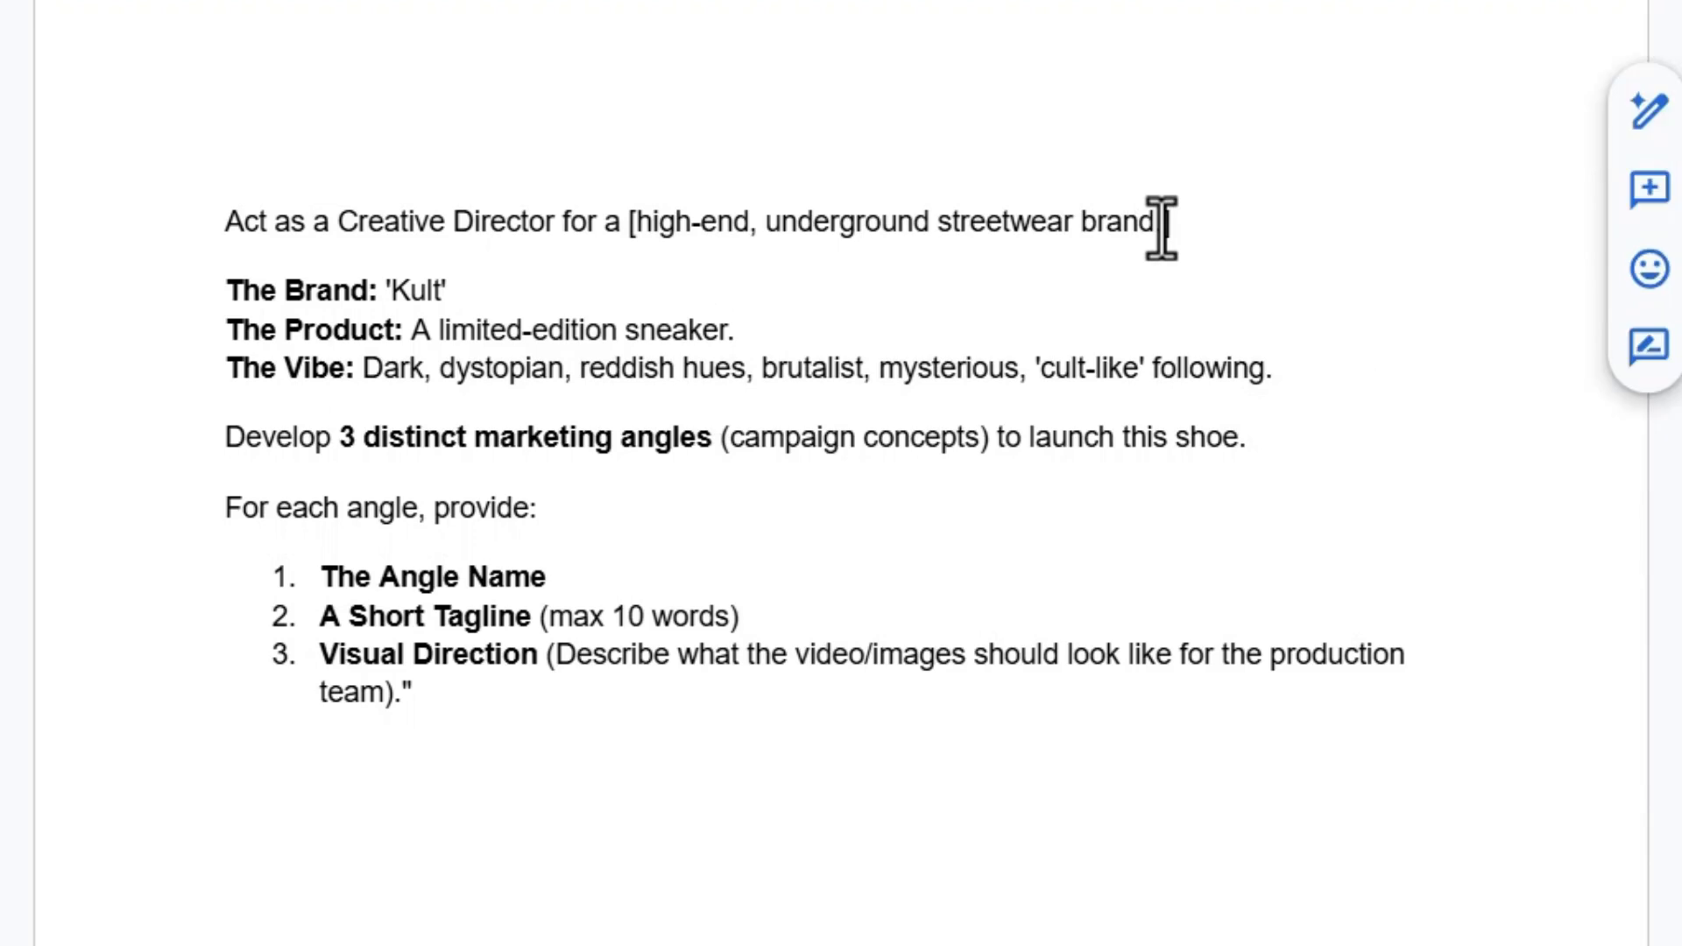
{"action": "key", "text": "BackSpace"}
{"action": "key", "text": "BackSpace"}
{"action": "key", "text": "BackSpace"}
{"action": "key", "text": "BackSpace"}
{"action": "key", "text": "BackSpace"}
{"action": "key", "text": "BackSpace"}
{"action": "key", "text": "BackSpace"}
{"action": "key", "text": "BackSpace"}
{"action": "key", "text": "BackSpace"}
{"action": "key", "text": "BackSpace"}
{"action": "key", "text": "BackSpace"}
{"action": "key", "text": "BackSpace"}
{"action": "key", "text": "BackSpace"}
{"action": "key", "text": "BackSpace"}
{"action": "key", "text": "BackSpace"}
{"action": "key", "text": "BackSpace"}
{"action": "key", "text": "BackSpace"}
{"action": "key", "text": "BackSpace"}
{"action": "key", "text": "BackSpace"}
{"action": "key", "text": "BackSpace"}
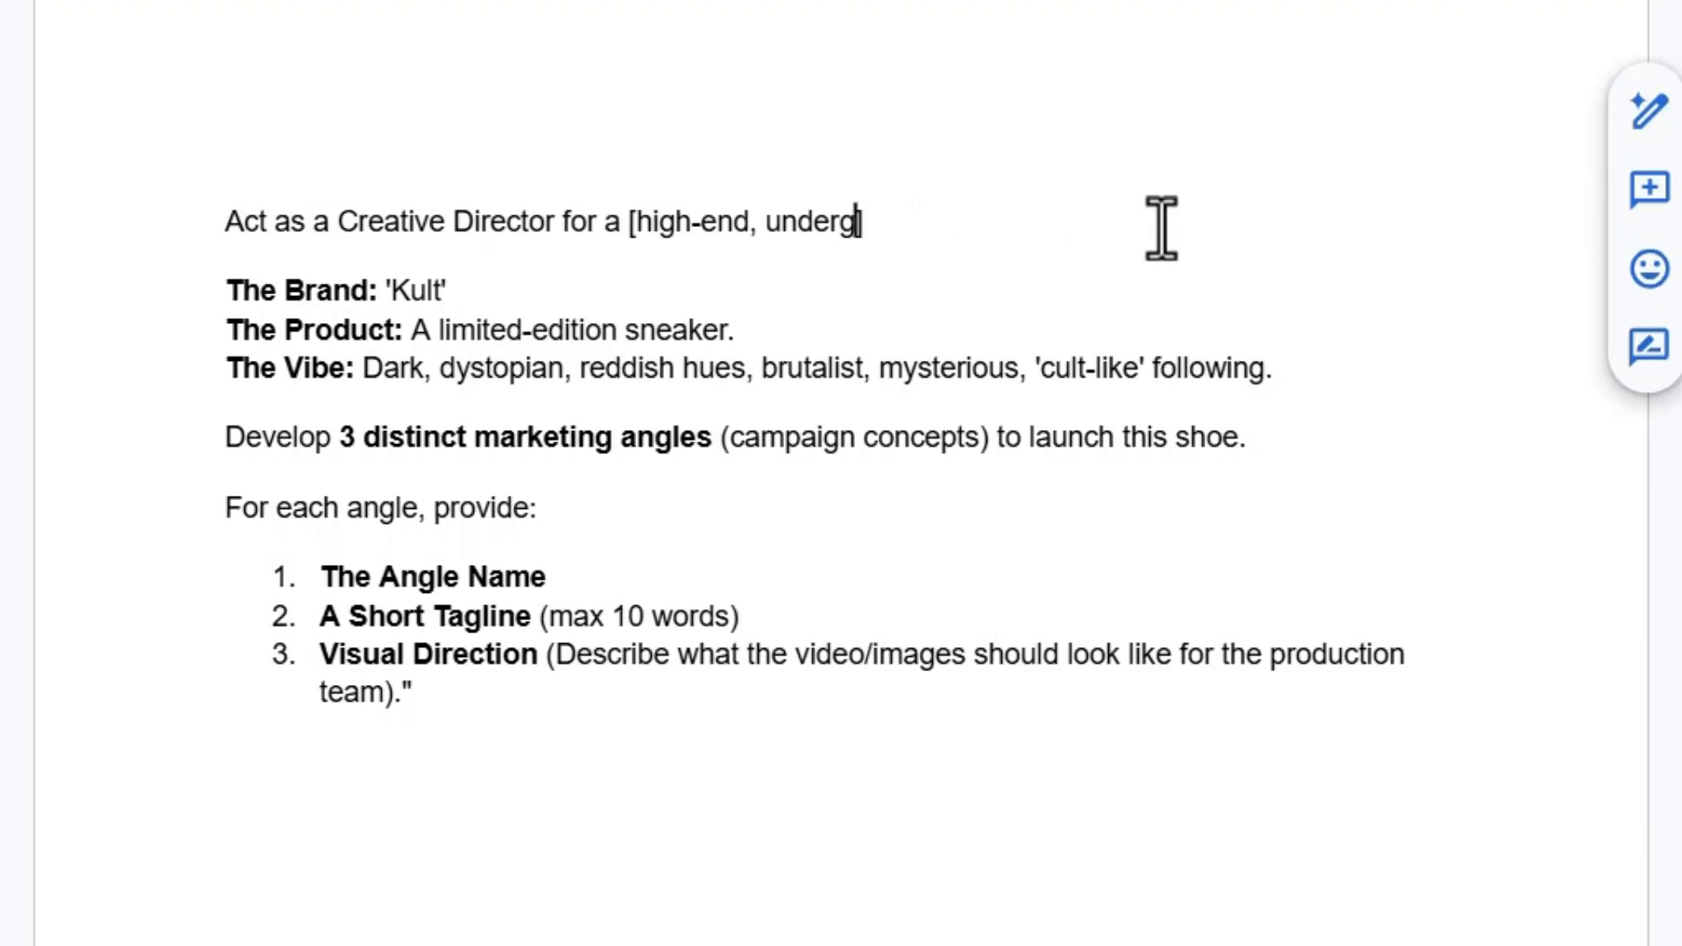
{"action": "key", "text": "BackSpace"}
{"action": "type", "text": "]"}
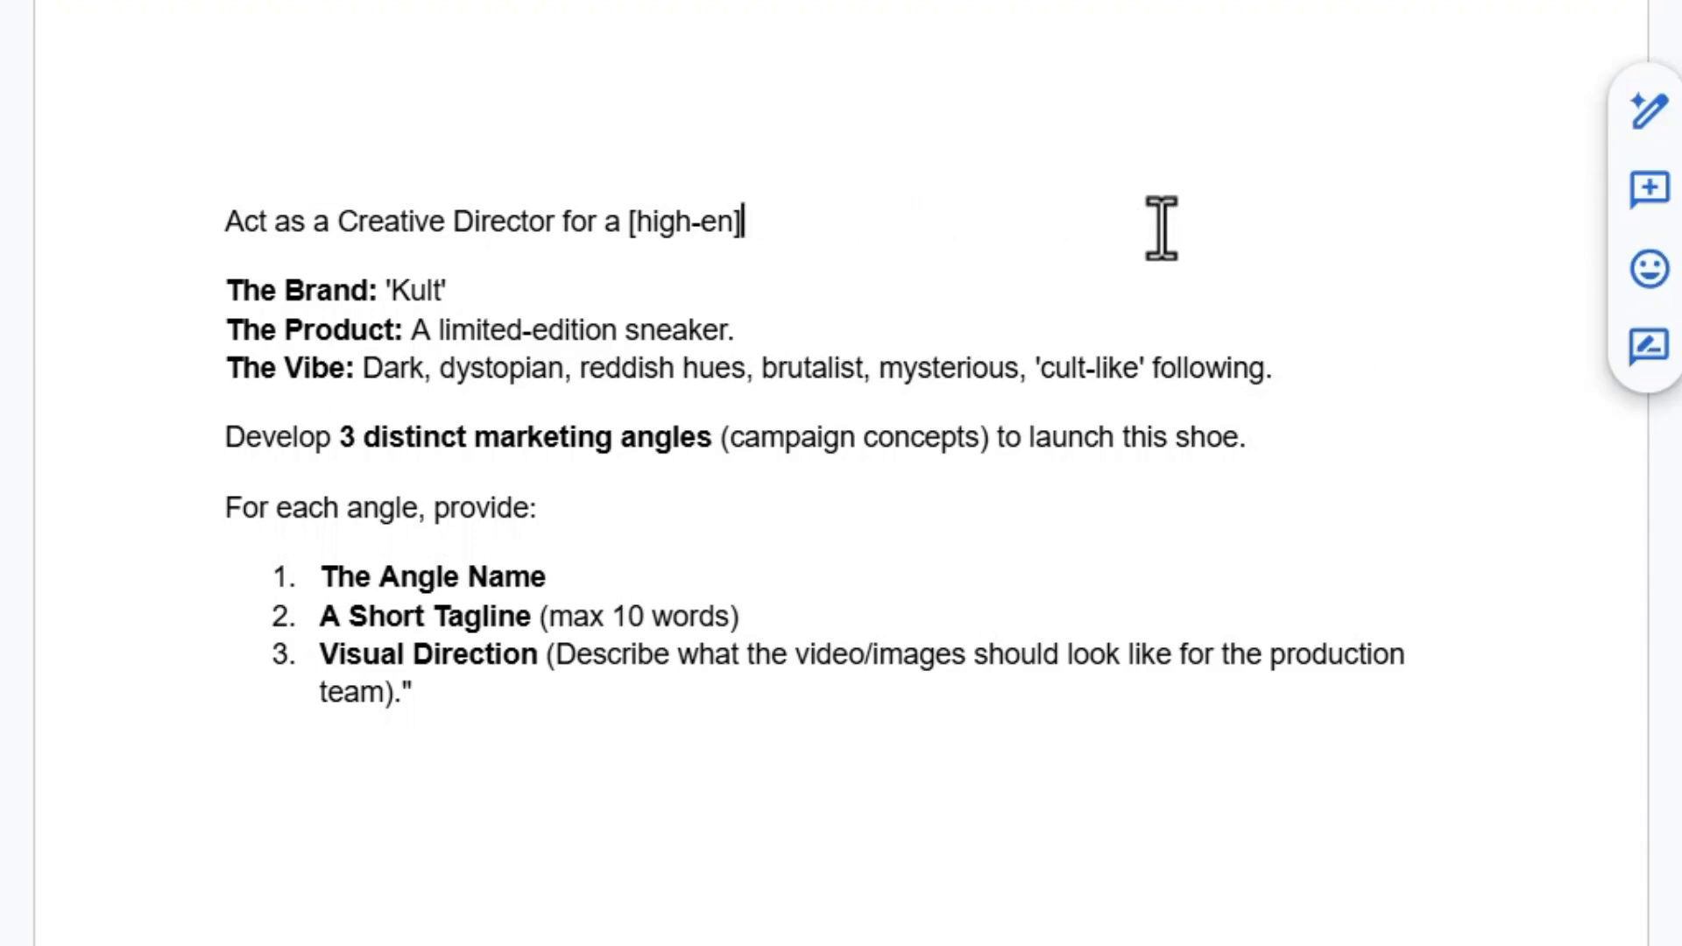
{"action": "key", "text": "BackSpace"}
{"action": "key", "text": "BackSpace"}
{"action": "key", "text": "BackSpace"}
{"action": "key", "text": "BackSpace"}
{"action": "key", "text": "BackSpace"}
{"action": "key", "text": "BackSpace"}
{"action": "key", "text": "BackSpace"}
{"action": "key", "text": "BackSpace"}
{"action": "key", "text": "BackSpace"}
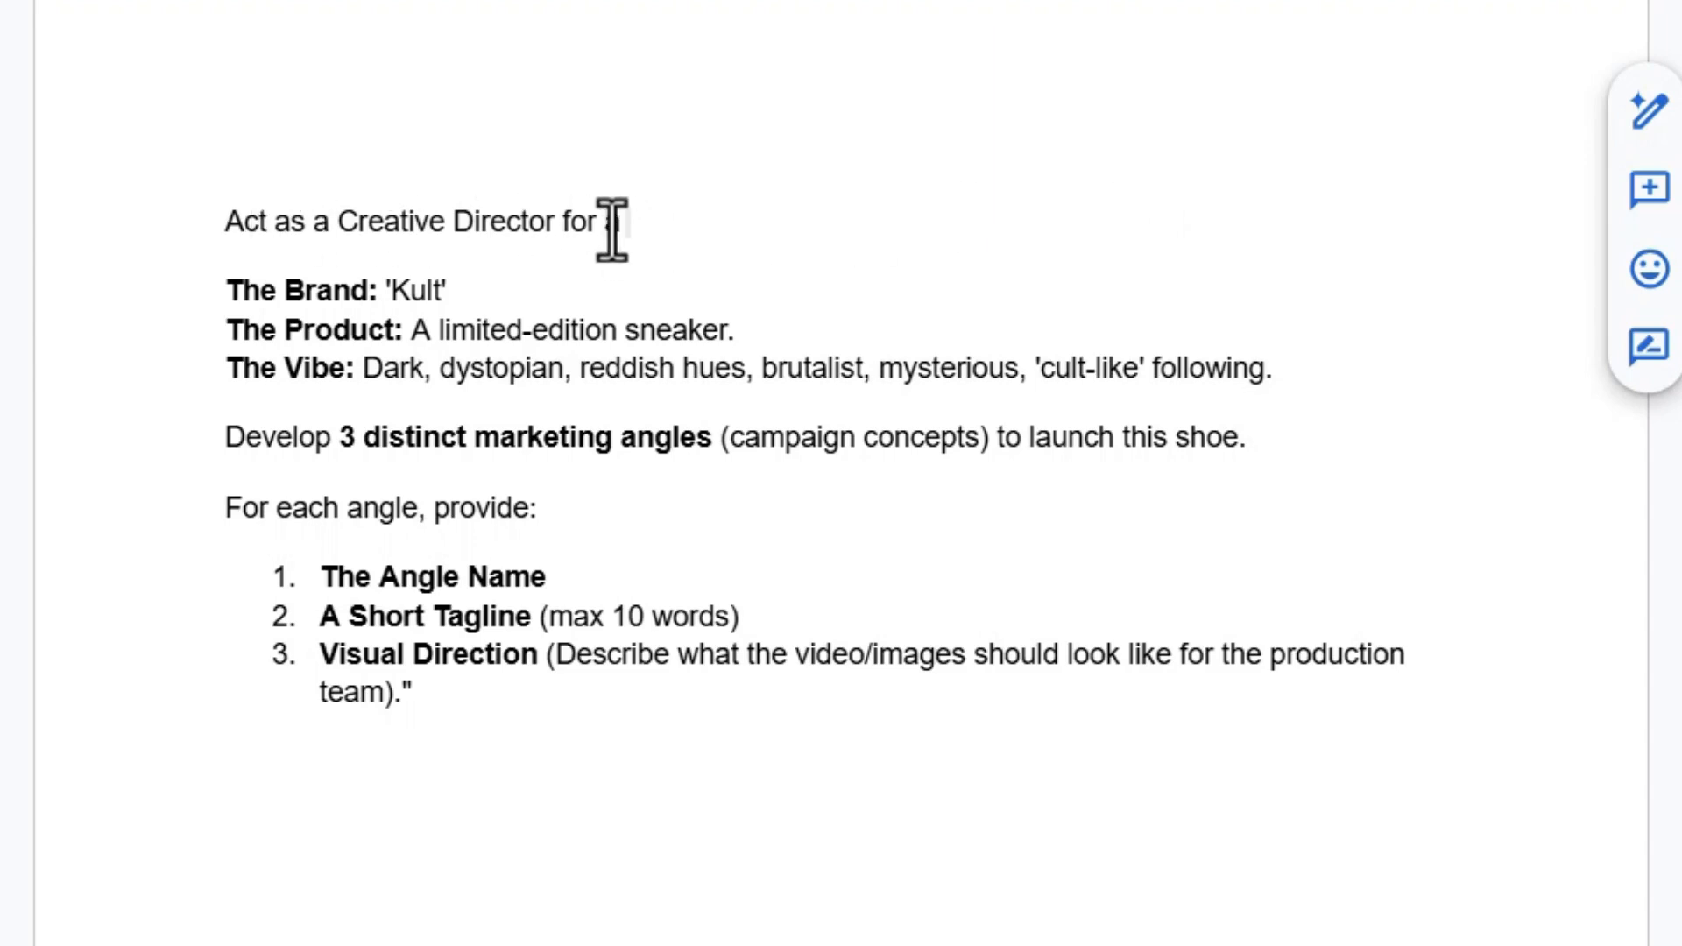
{"action": "type", "text": "a luxu"}
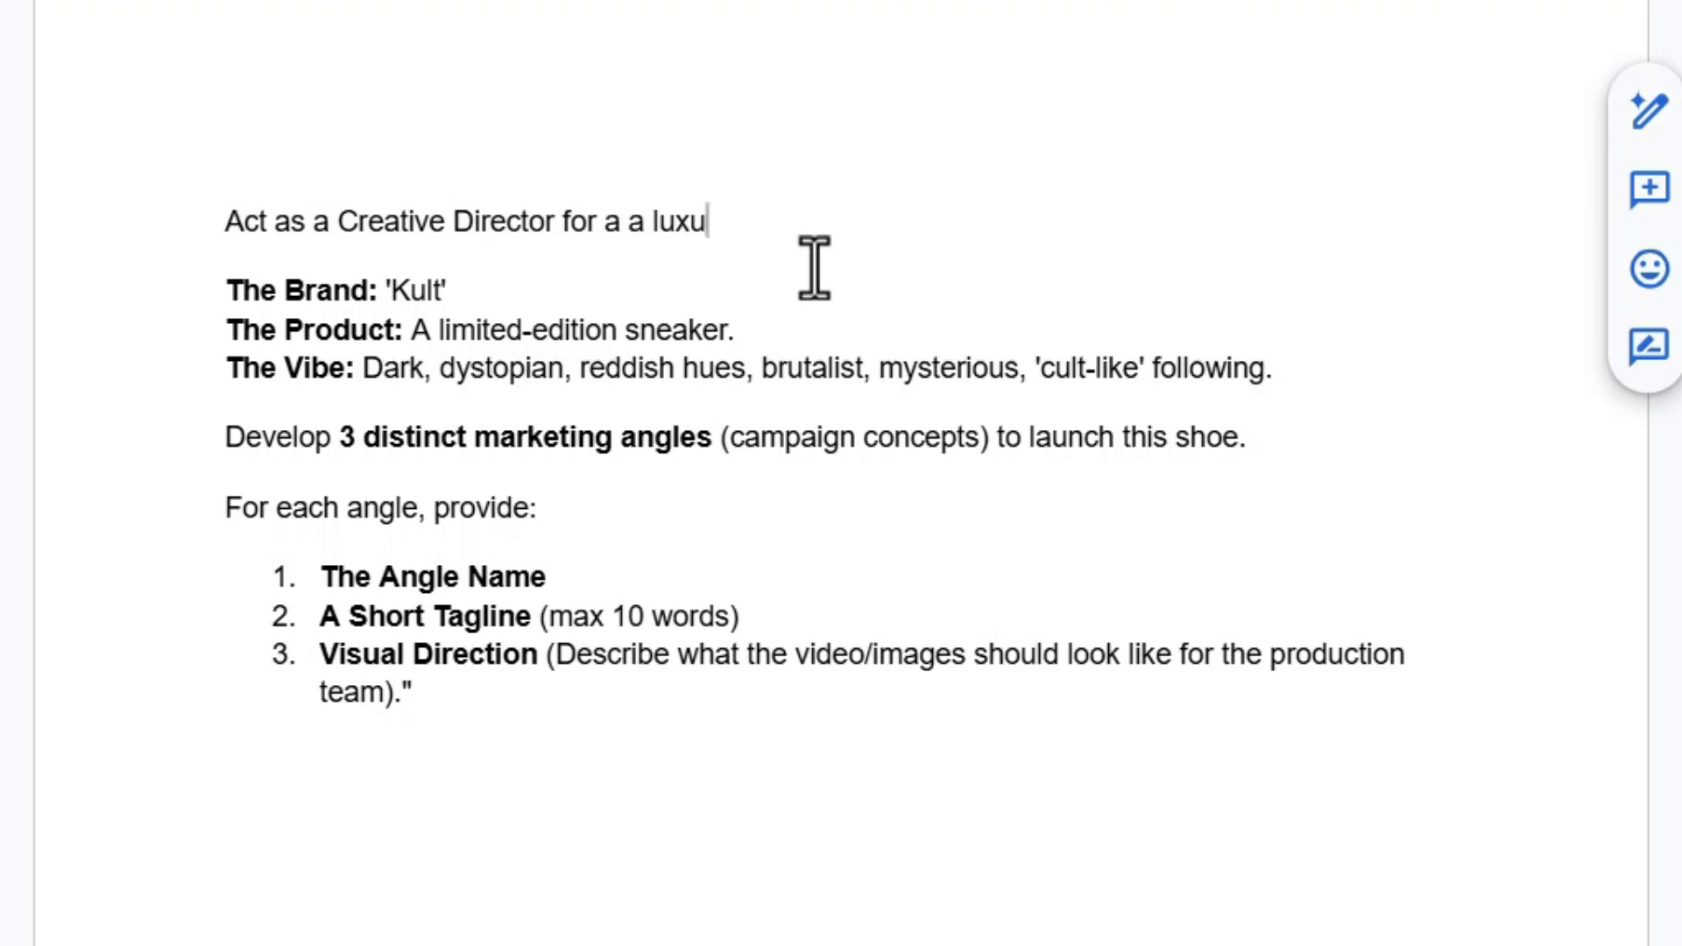
{"action": "type", "text": "rious car b"}
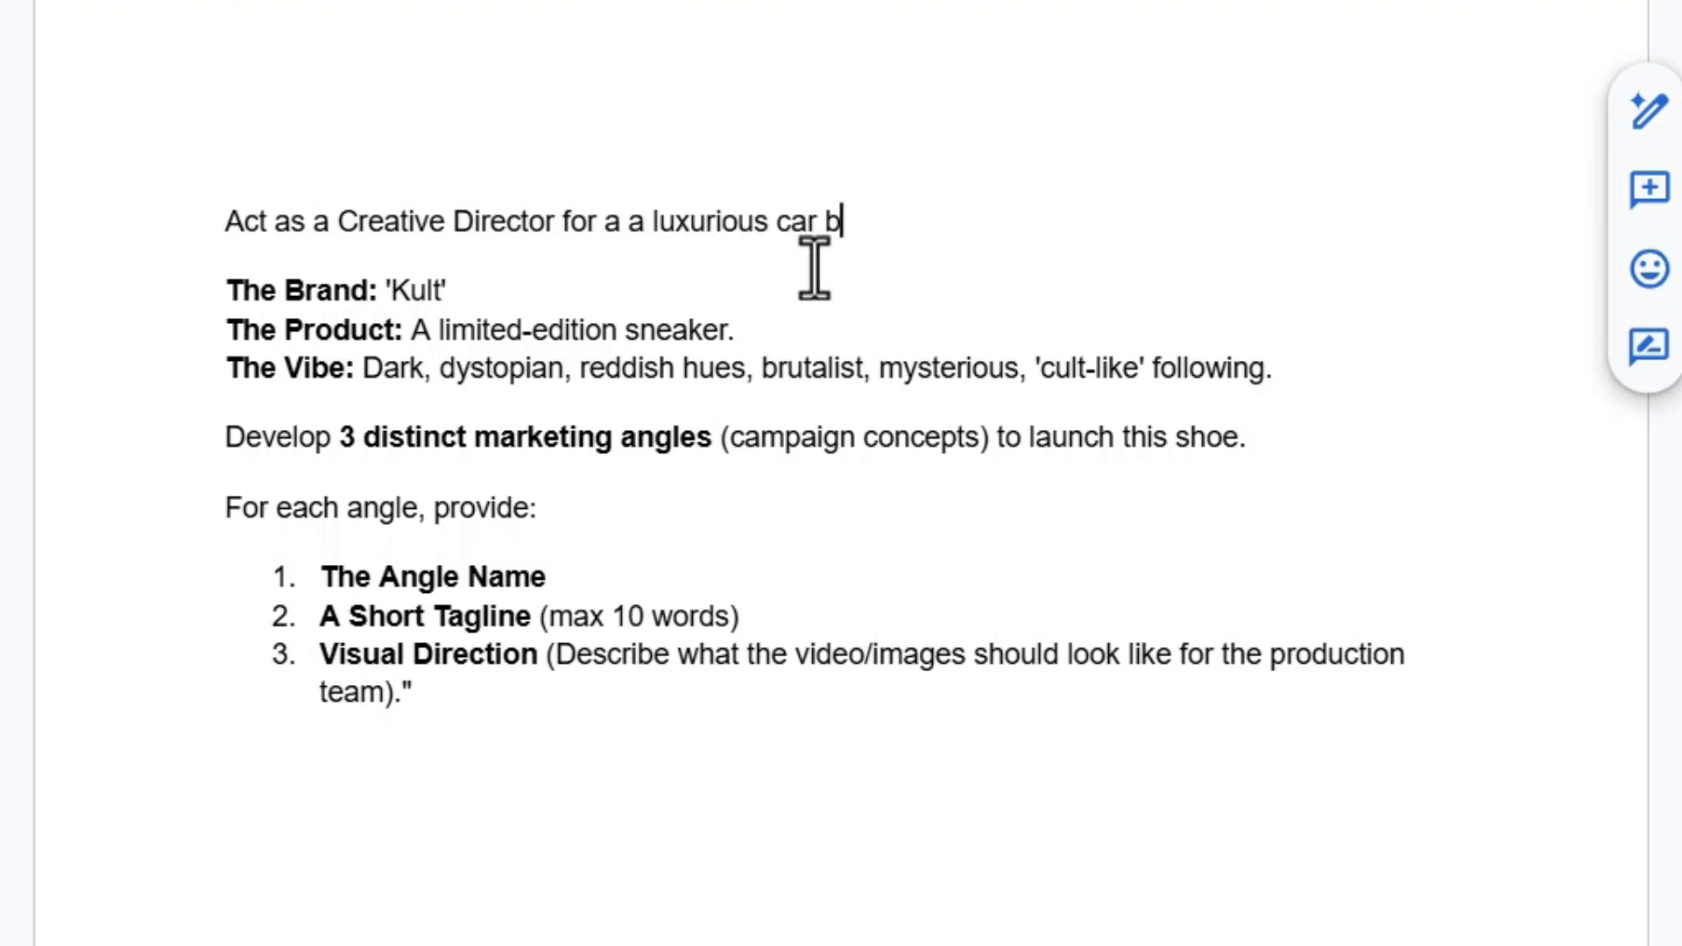
{"action": "type", "text": "rand"}
{"action": "key", "text": "BackSpace"}
{"action": "key", "text": "BackSpace"}
{"action": "key", "text": "BackSpace"}
{"action": "key", "text": "BackSpace"}
{"action": "key", "text": "BackSpace"}
{"action": "key", "text": "BackSpace"}
{"action": "key", "text": "BackSpace"}
{"action": "key", "text": "BackSpace"}
{"action": "key", "text": "BackSpace"}
{"action": "type", "text": "cals"}
{"action": "key", "text": "BackSpace"}
{"action": "key", "text": "BackSpace"}
{"action": "key", "text": "BackSpace"}
{"action": "type", "text": "lassy"}
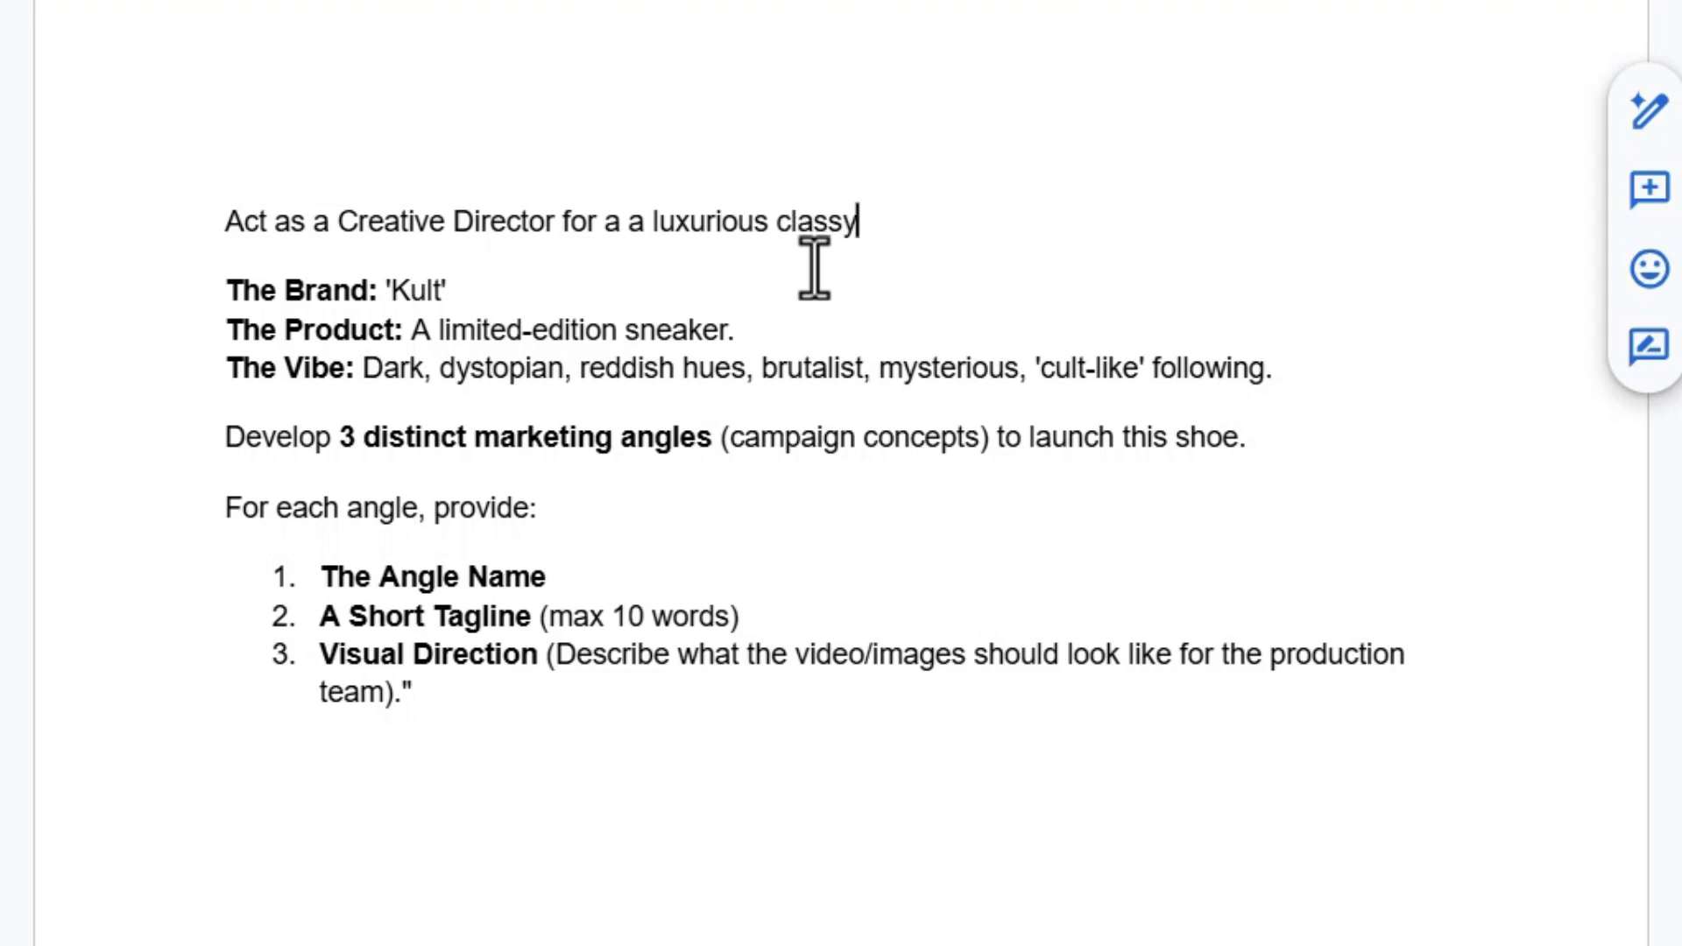
{"action": "type", "text": " bag brand"}
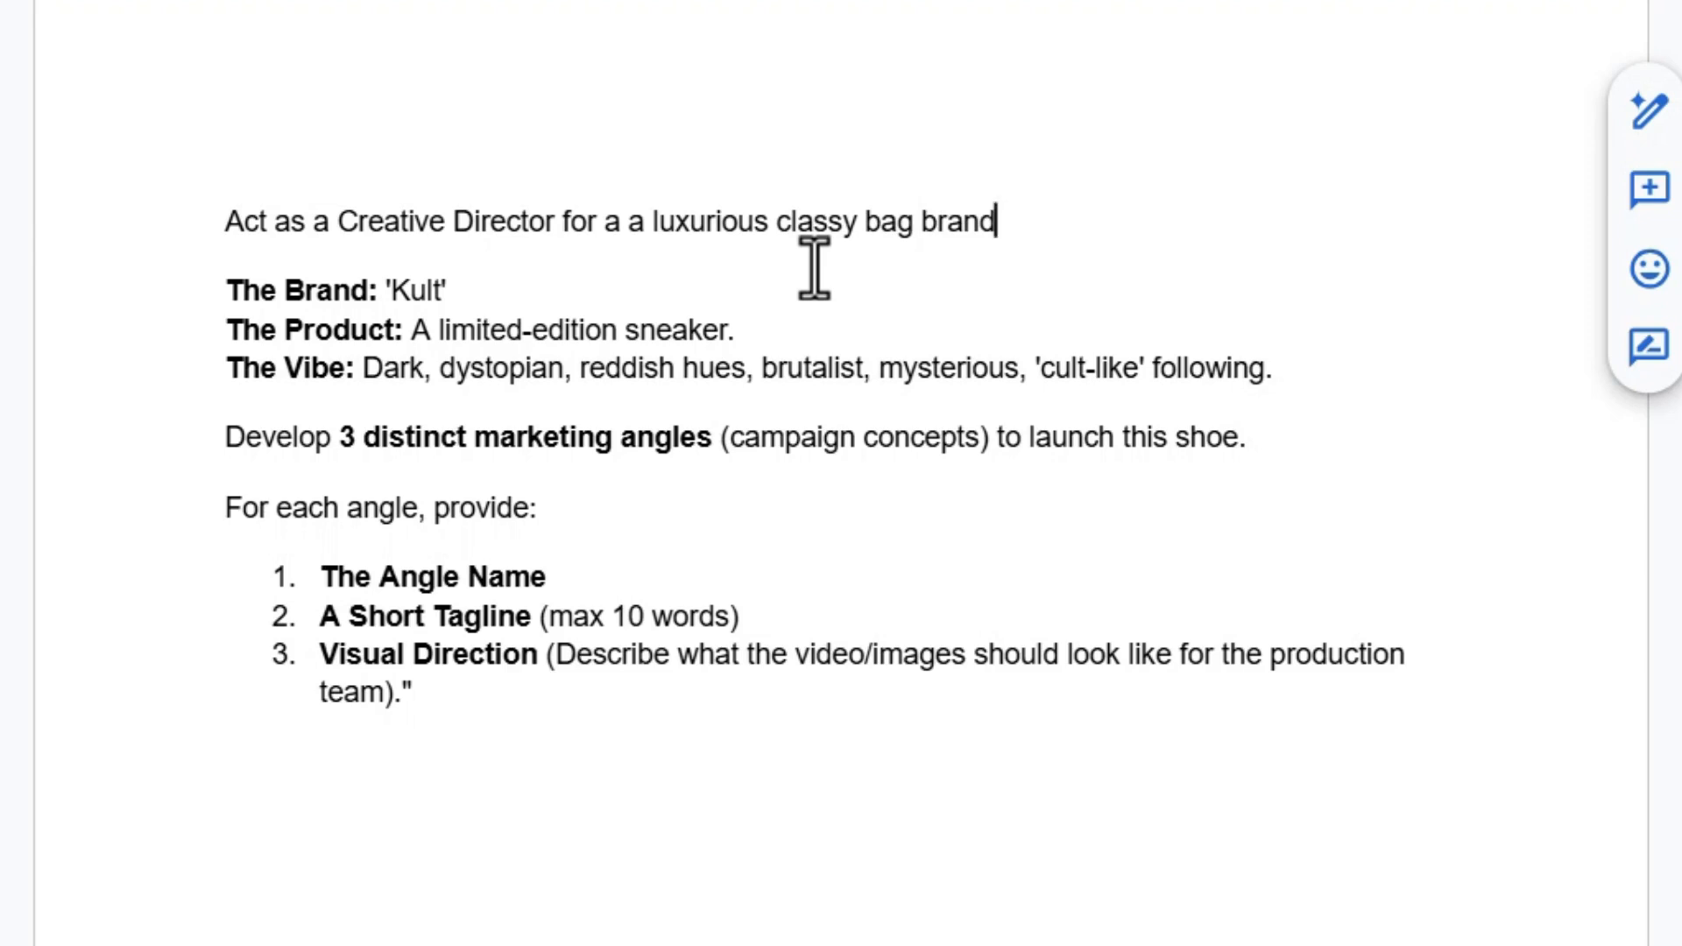
{"action": "key", "text": "BackSpace"}
{"action": "key", "text": "BackSpace"}
{"action": "key", "text": "BackSpace"}
{"action": "key", "text": "BackSpace"}
{"action": "key", "text": "BackSpace"}
{"action": "key", "text": "BackSpace"}
{"action": "key", "text": "BackSpace"}
{"action": "key", "text": "BackSpace"}
{"action": "key", "text": "BackSpace"}
{"action": "key", "text": "BackSpace"}
{"action": "key", "text": "BackSpace"}
{"action": "key", "text": "BackSpace"}
{"action": "key", "text": "BackSpace"}
{"action": "key", "text": "BackSpace"}
{"action": "key", "text": "BackSpace"}
{"action": "key", "text": "BackSpace"}
{"action": "key", "text": "BackSpace"}
{"action": "key", "text": "BackSpace"}
{"action": "key", "text": "BackSpace"}
{"action": "key", "text": "BackSpace"}
{"action": "key", "text": "BackSpace"}
{"action": "key", "text": "BackSpace"}
{"action": "key", "text": "BackSpace"}
{"action": "key", "text": "BackSpace"}
{"action": "key", "text": "BackSpace"}
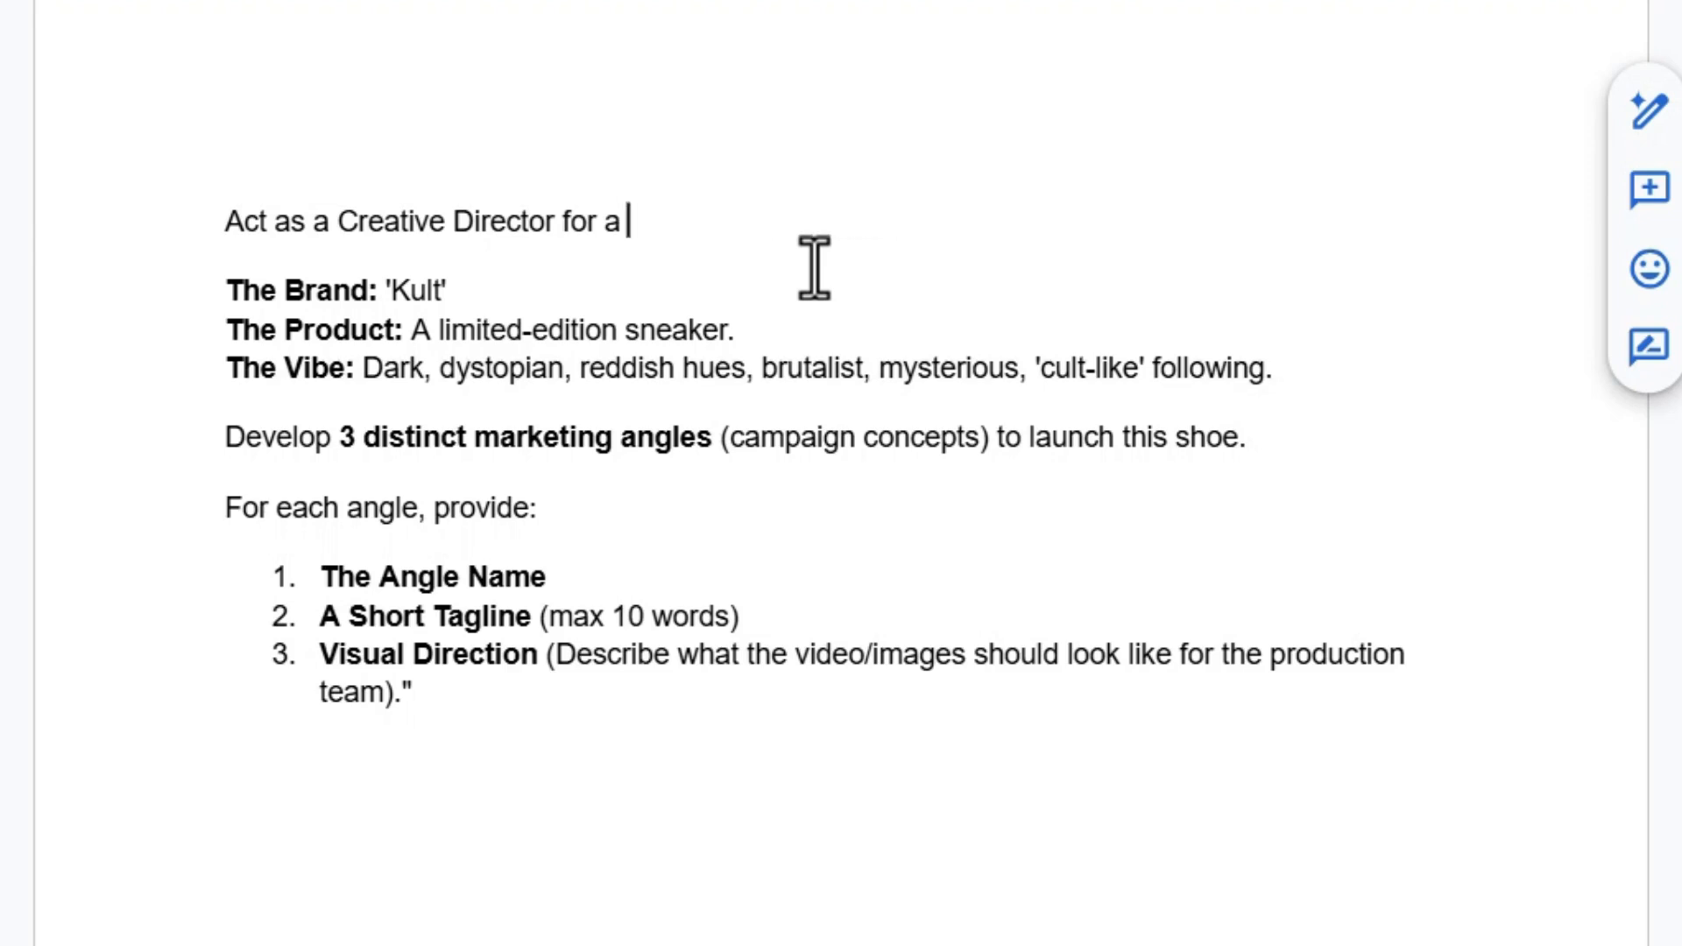
{"action": "type", "text": "[high-end, underground streetwear brand.]"}
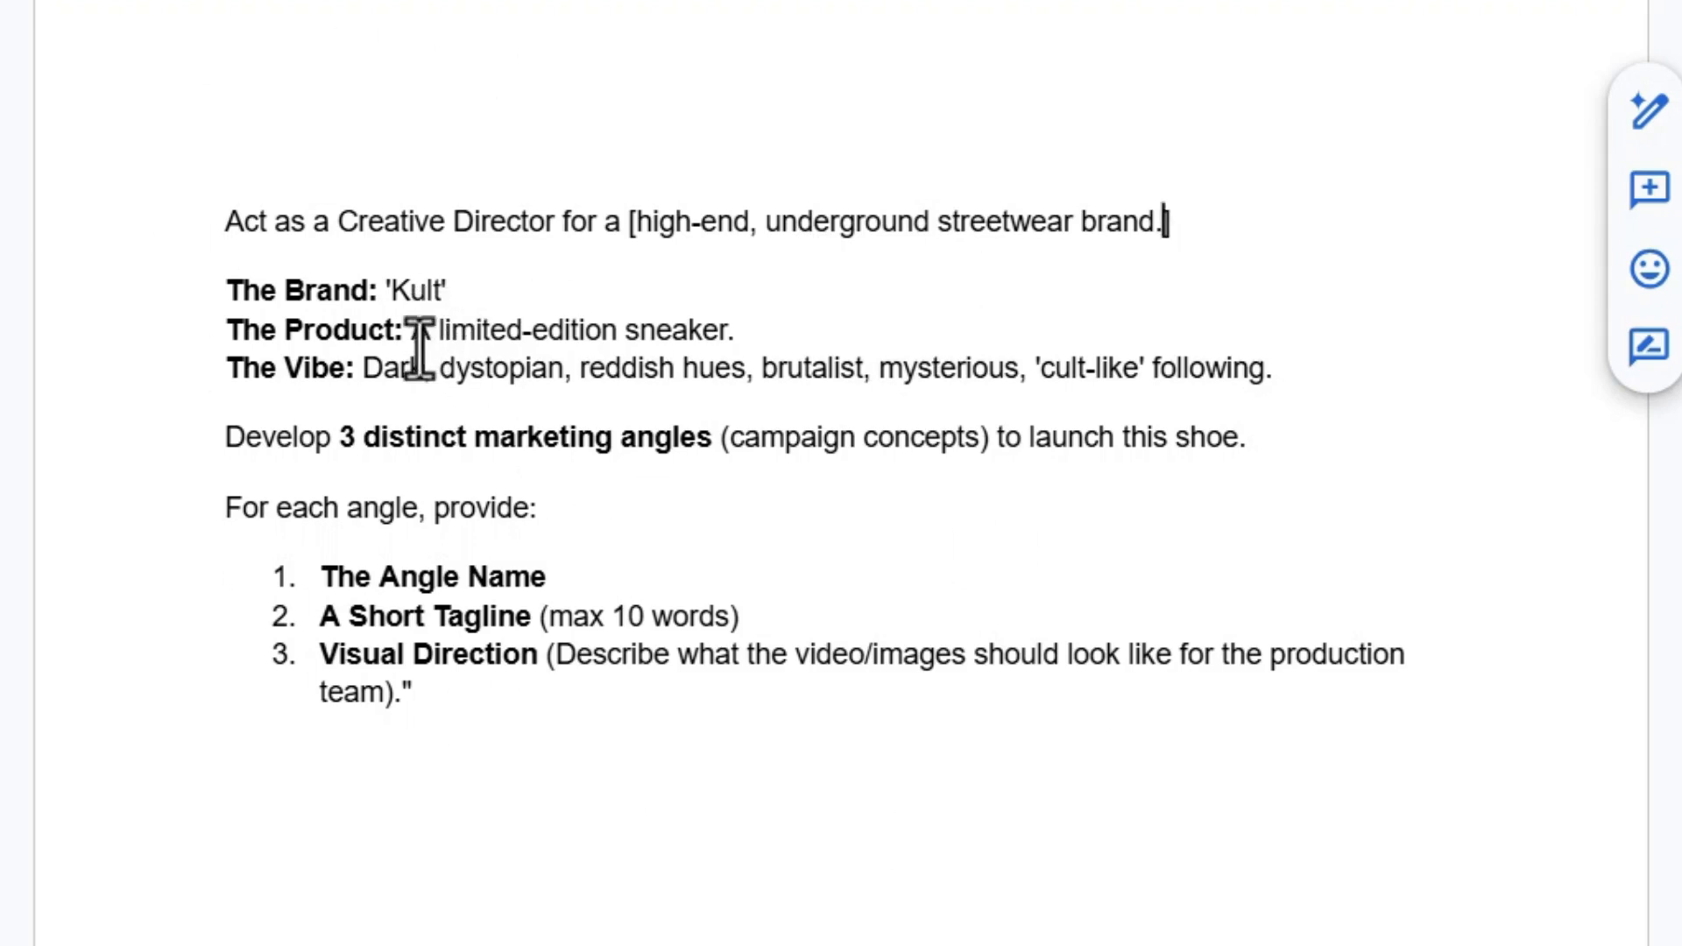
{"action": "left_click_drag", "start_coordinate": [223, 219], "coordinate": [244, 220]}
- Send the Kult prompt to Gemini, getting three campaign angles led by 'The Rite of Passage'
{"action": "left_click_drag", "start_coordinate": [373, 342], "coordinate": [702, 792]}
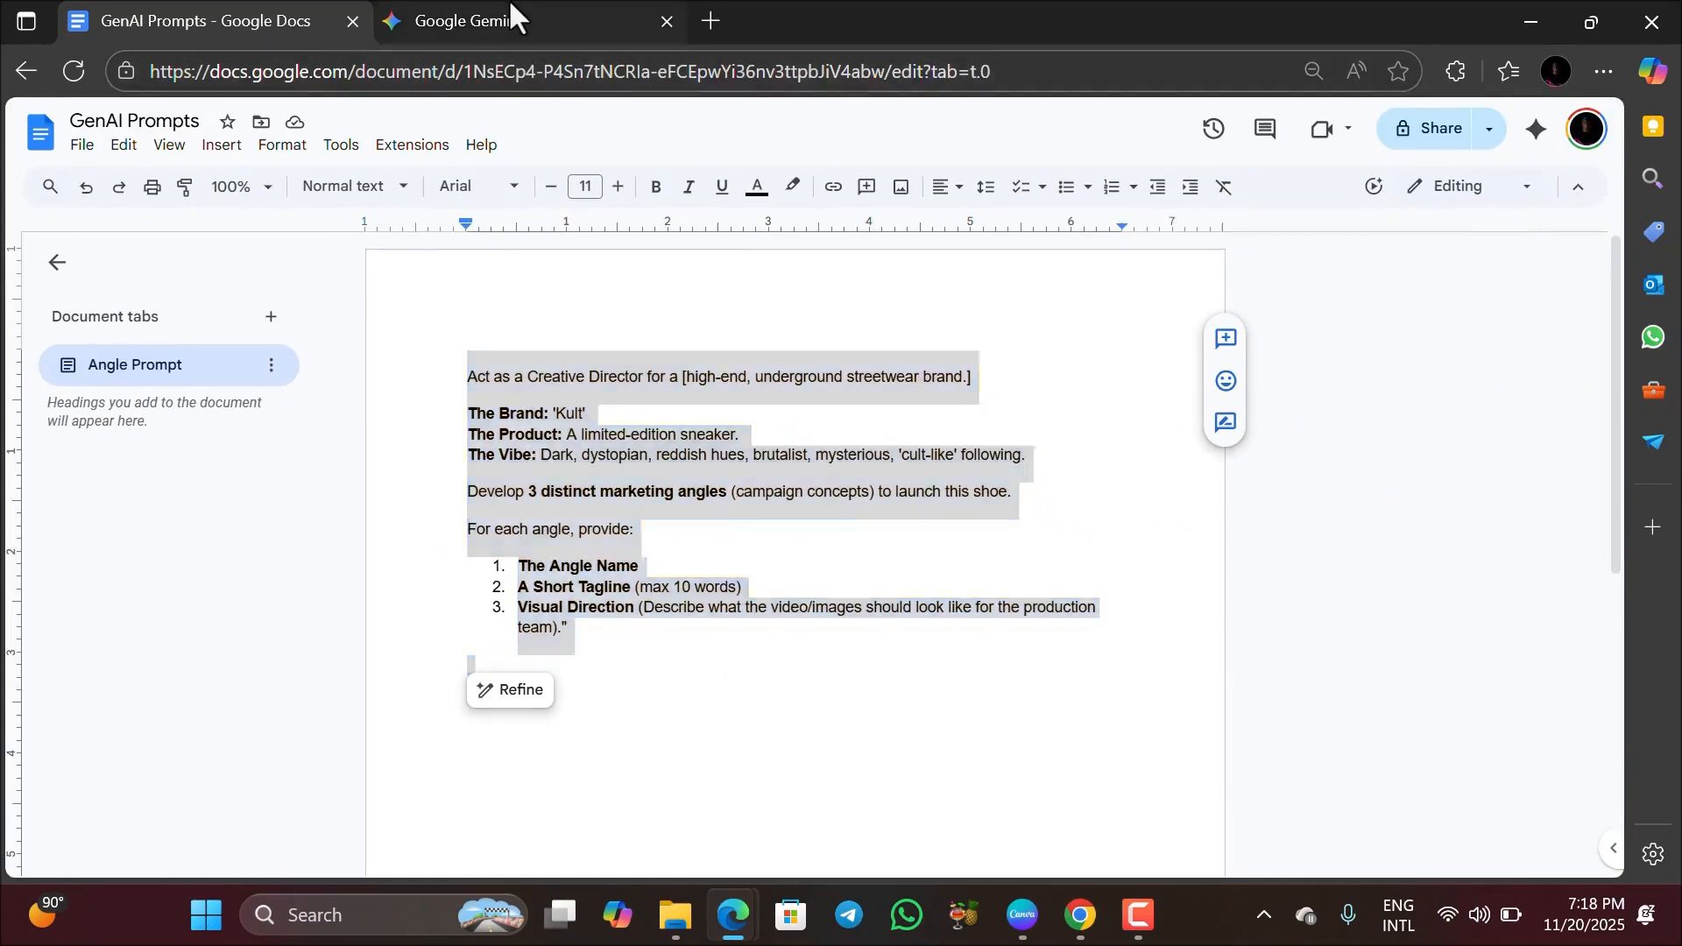
{"action": "left_click", "coordinate": [521, 25]}
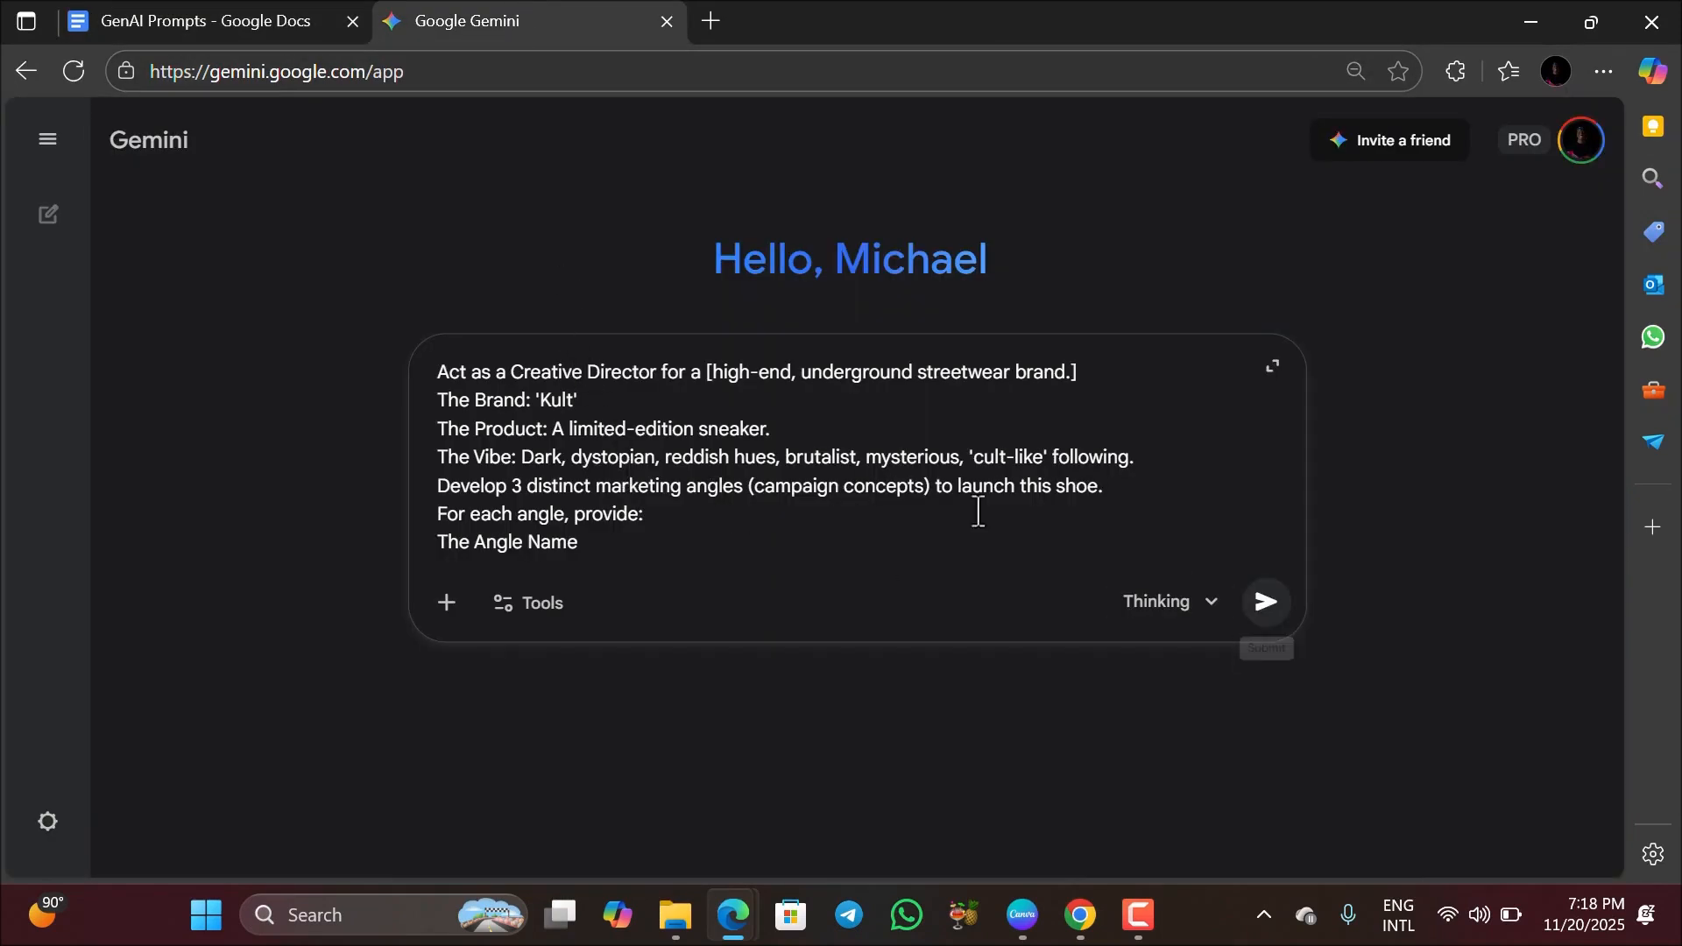
{"action": "left_click", "coordinate": [1267, 604]}
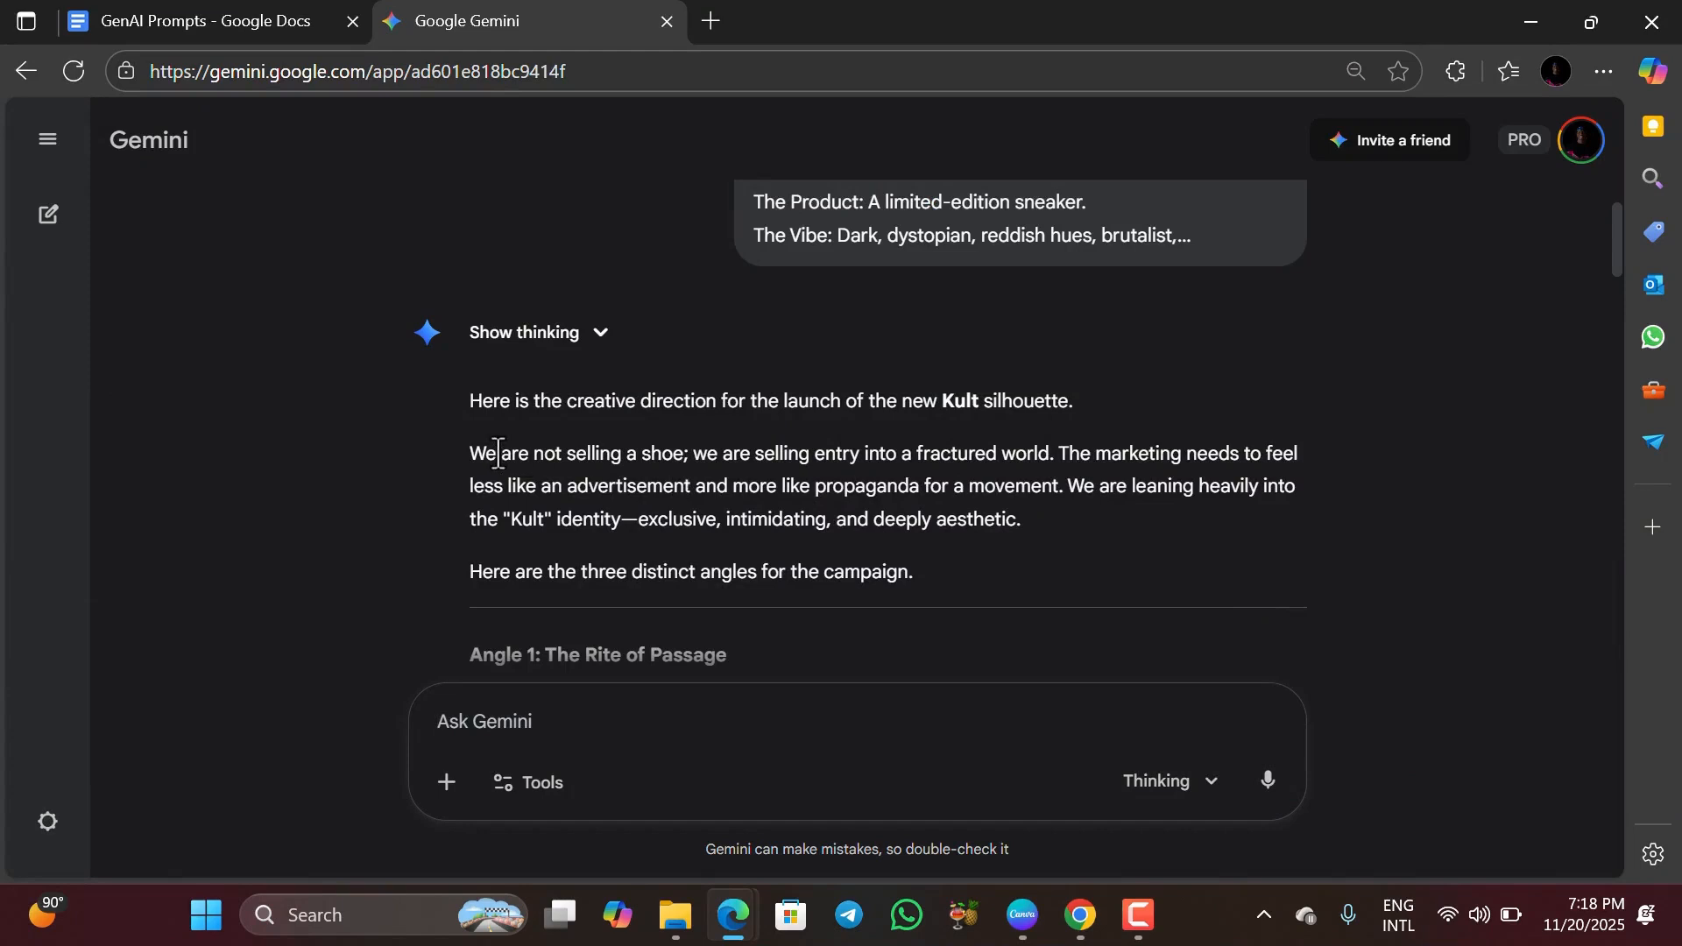
- Scroll through Gemini's reply to review all three campaign angles
{"action": "scroll", "coordinate": [691, 506], "scroll_direction": "down", "scroll_amount": 3}
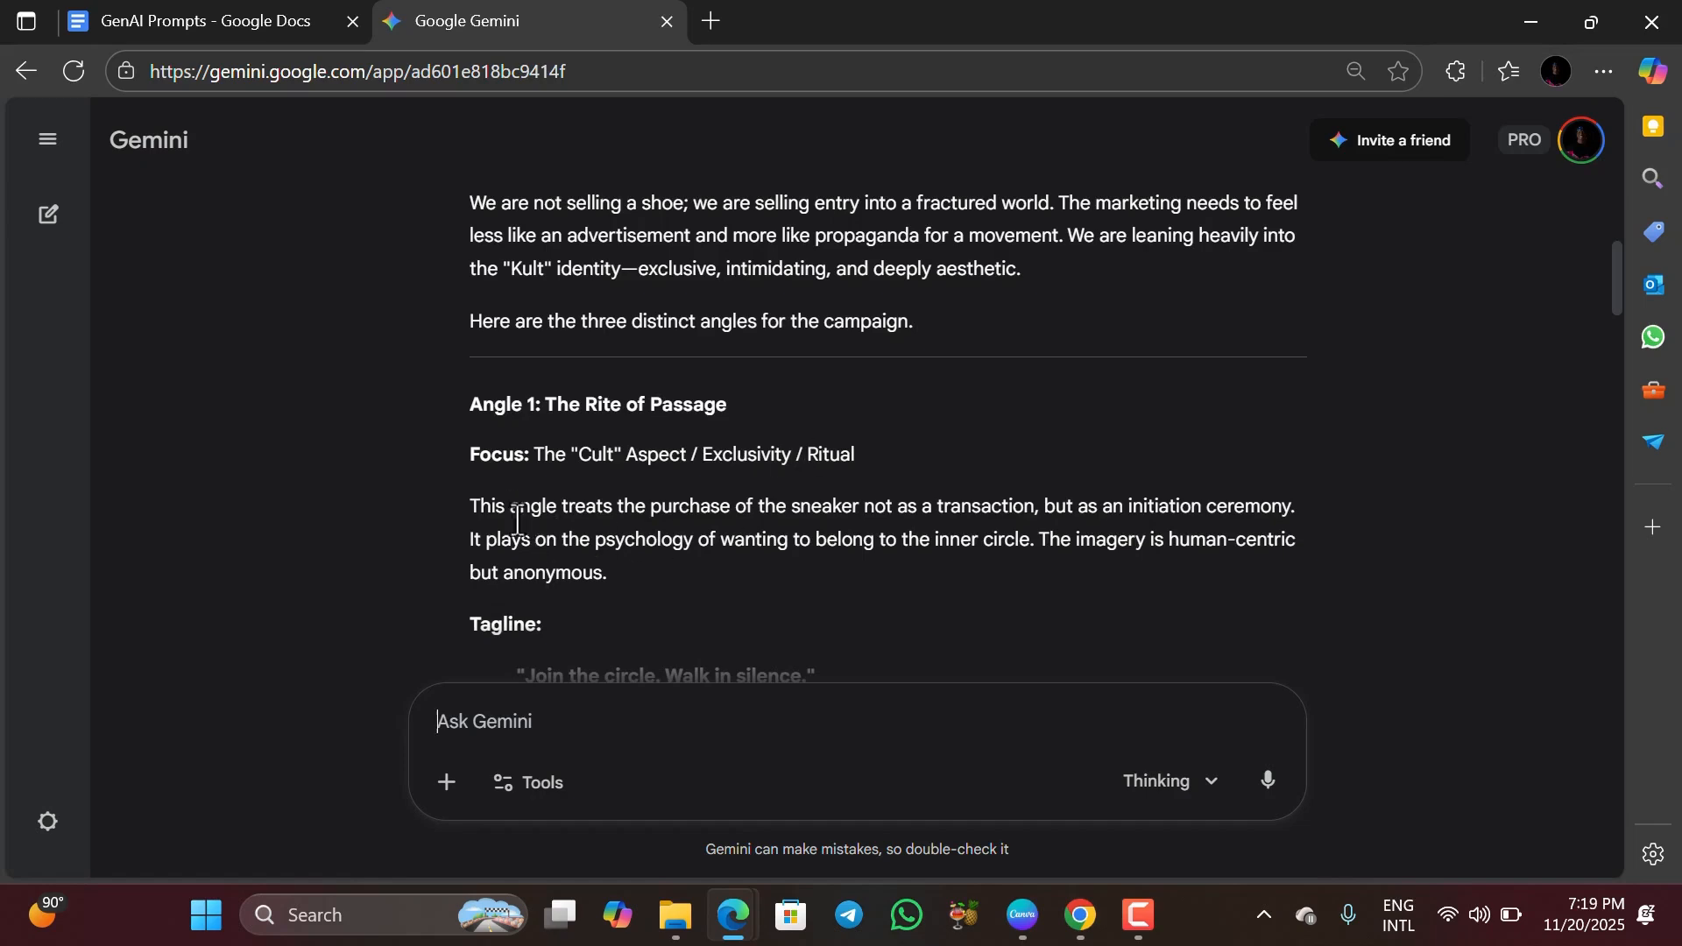
{"action": "scroll", "coordinate": [913, 569], "scroll_direction": "down", "scroll_amount": 3}
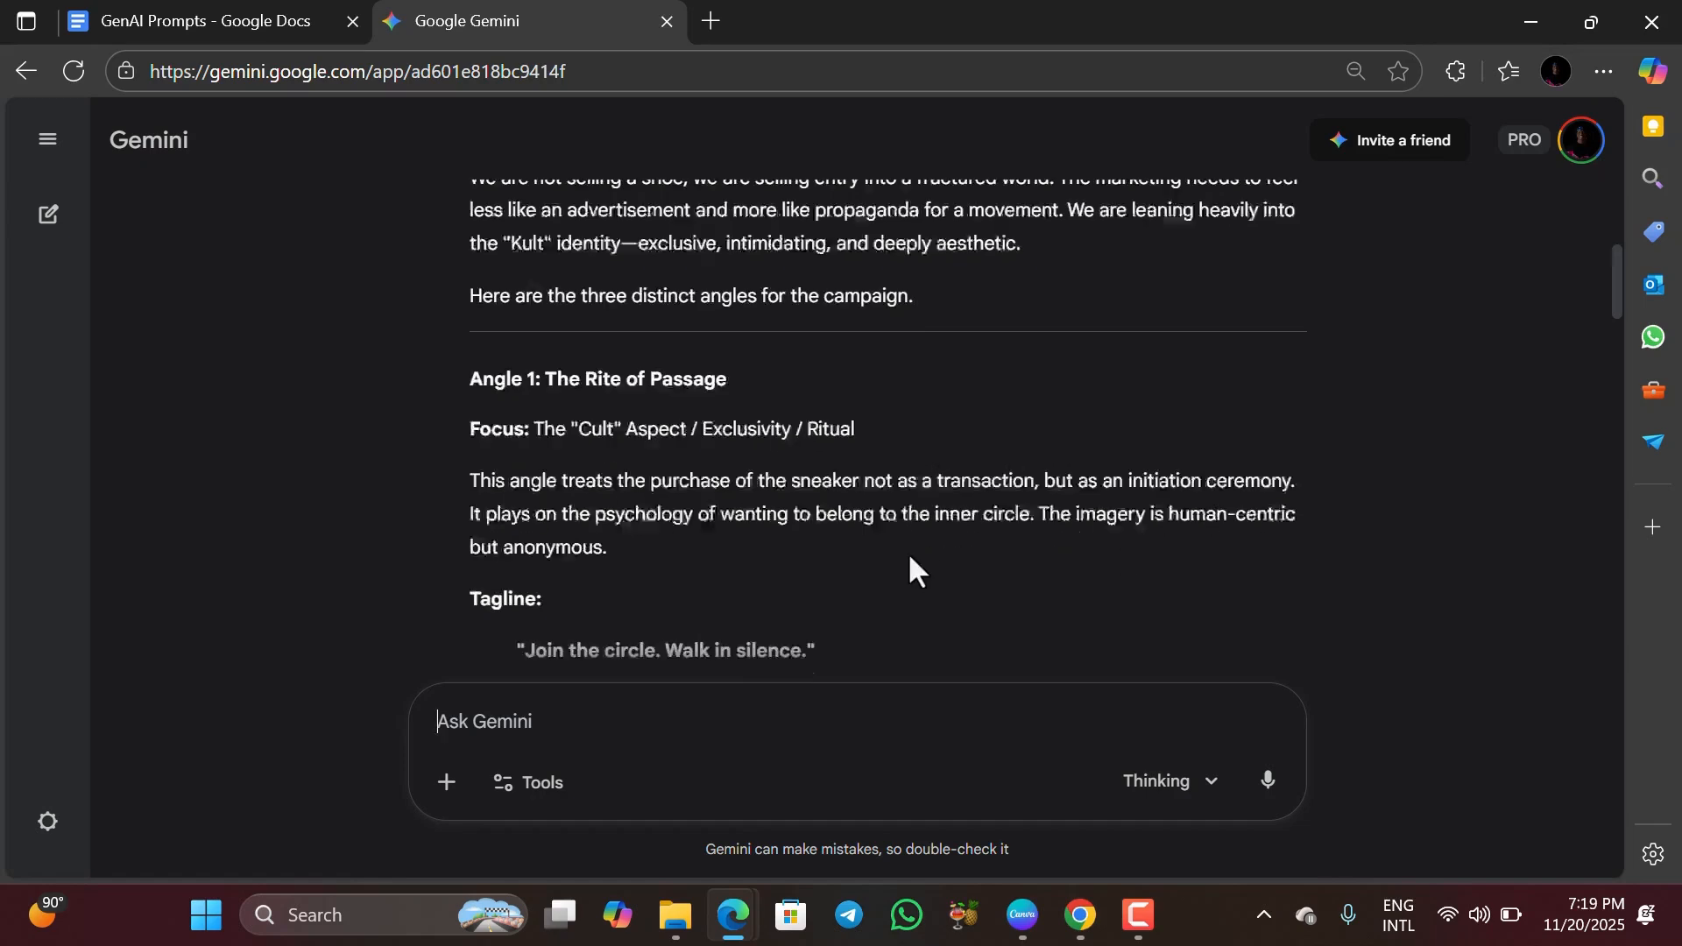
{"action": "scroll", "coordinate": [911, 569], "scroll_direction": "down", "scroll_amount": 10}
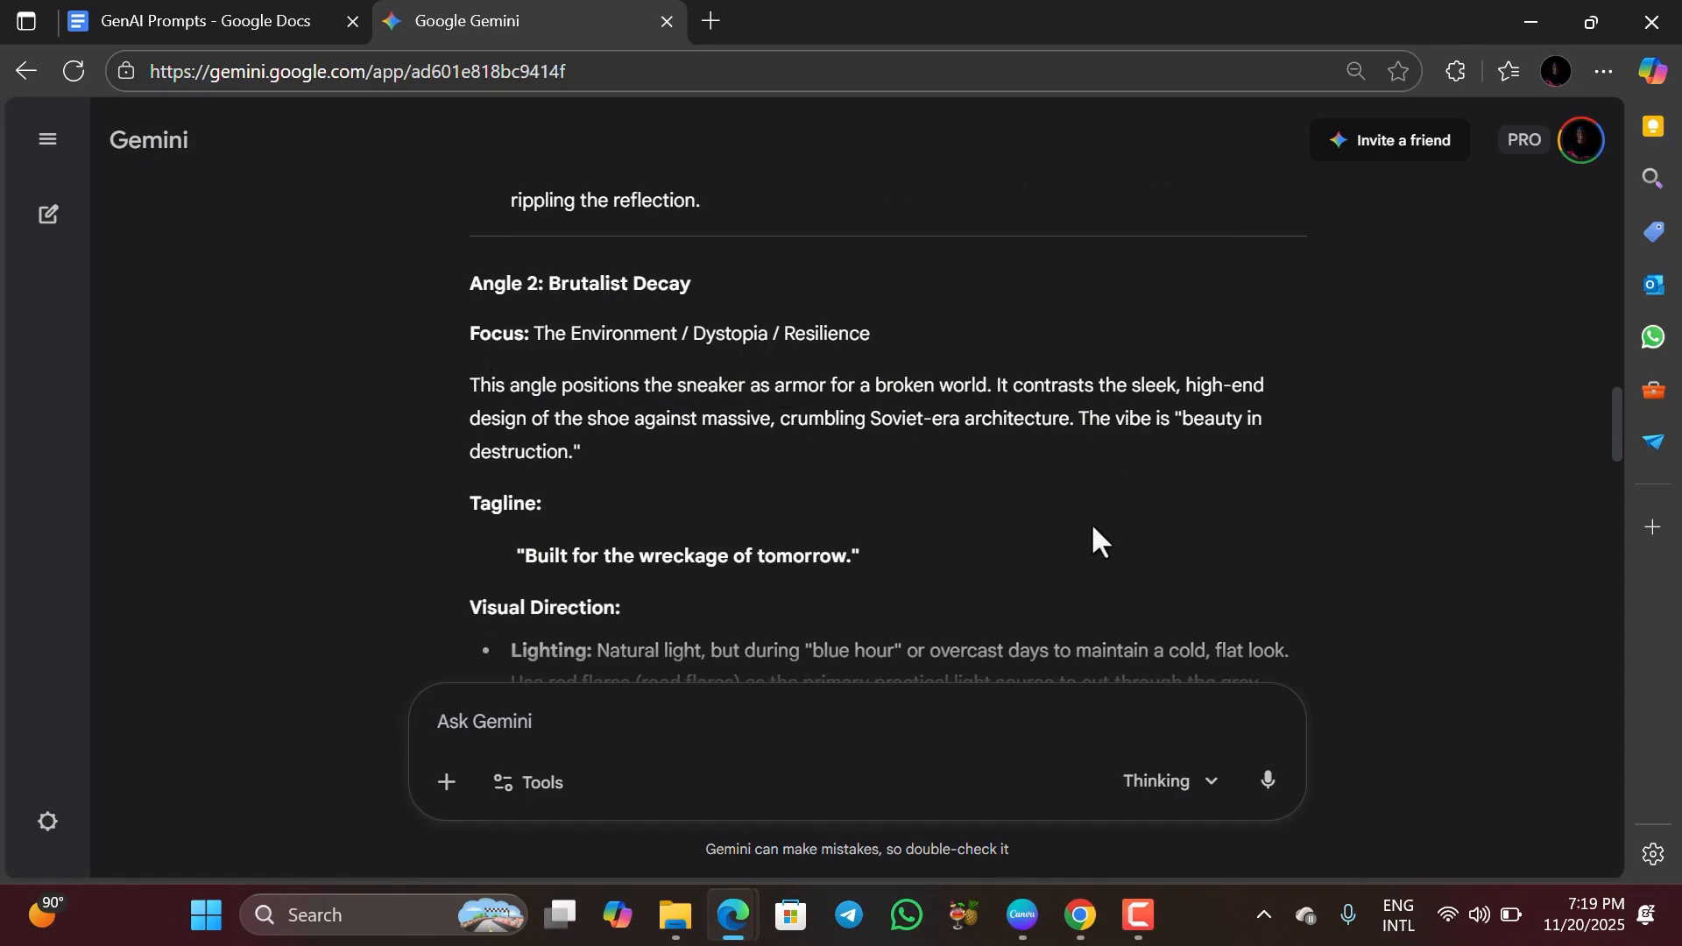
{"action": "scroll", "coordinate": [1092, 541], "scroll_direction": "down", "scroll_amount": 3}
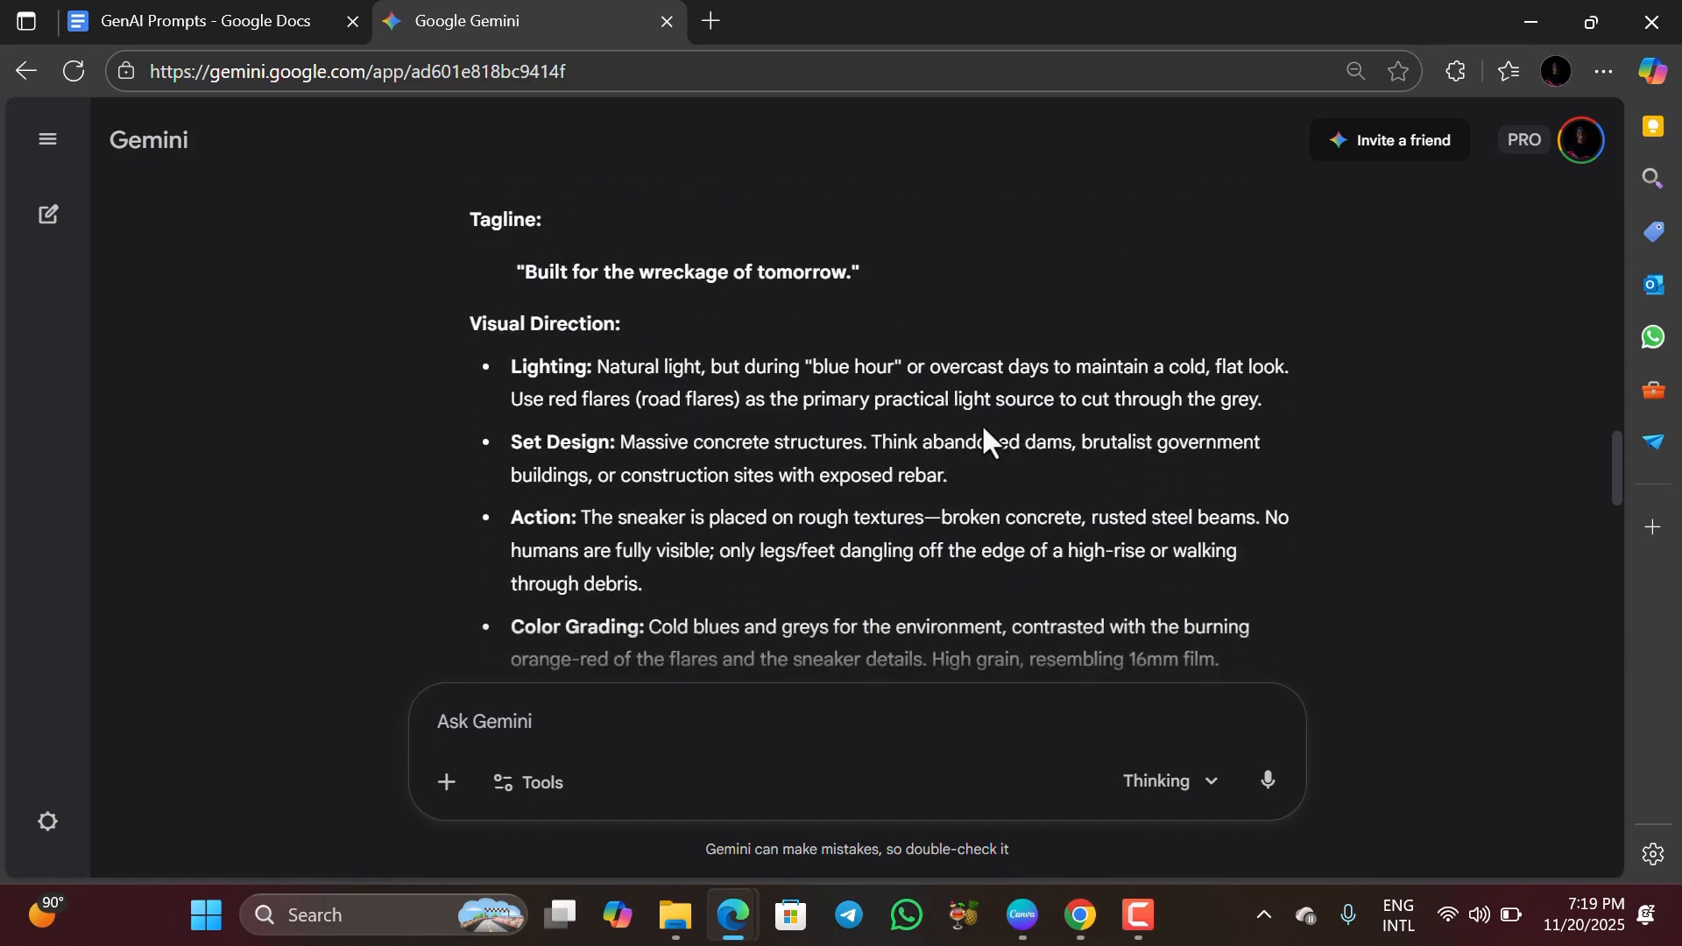
{"action": "scroll", "coordinate": [981, 424], "scroll_direction": "down", "scroll_amount": 3}
{"action": "scroll", "coordinate": [943, 490], "scroll_direction": "down", "scroll_amount": 4}
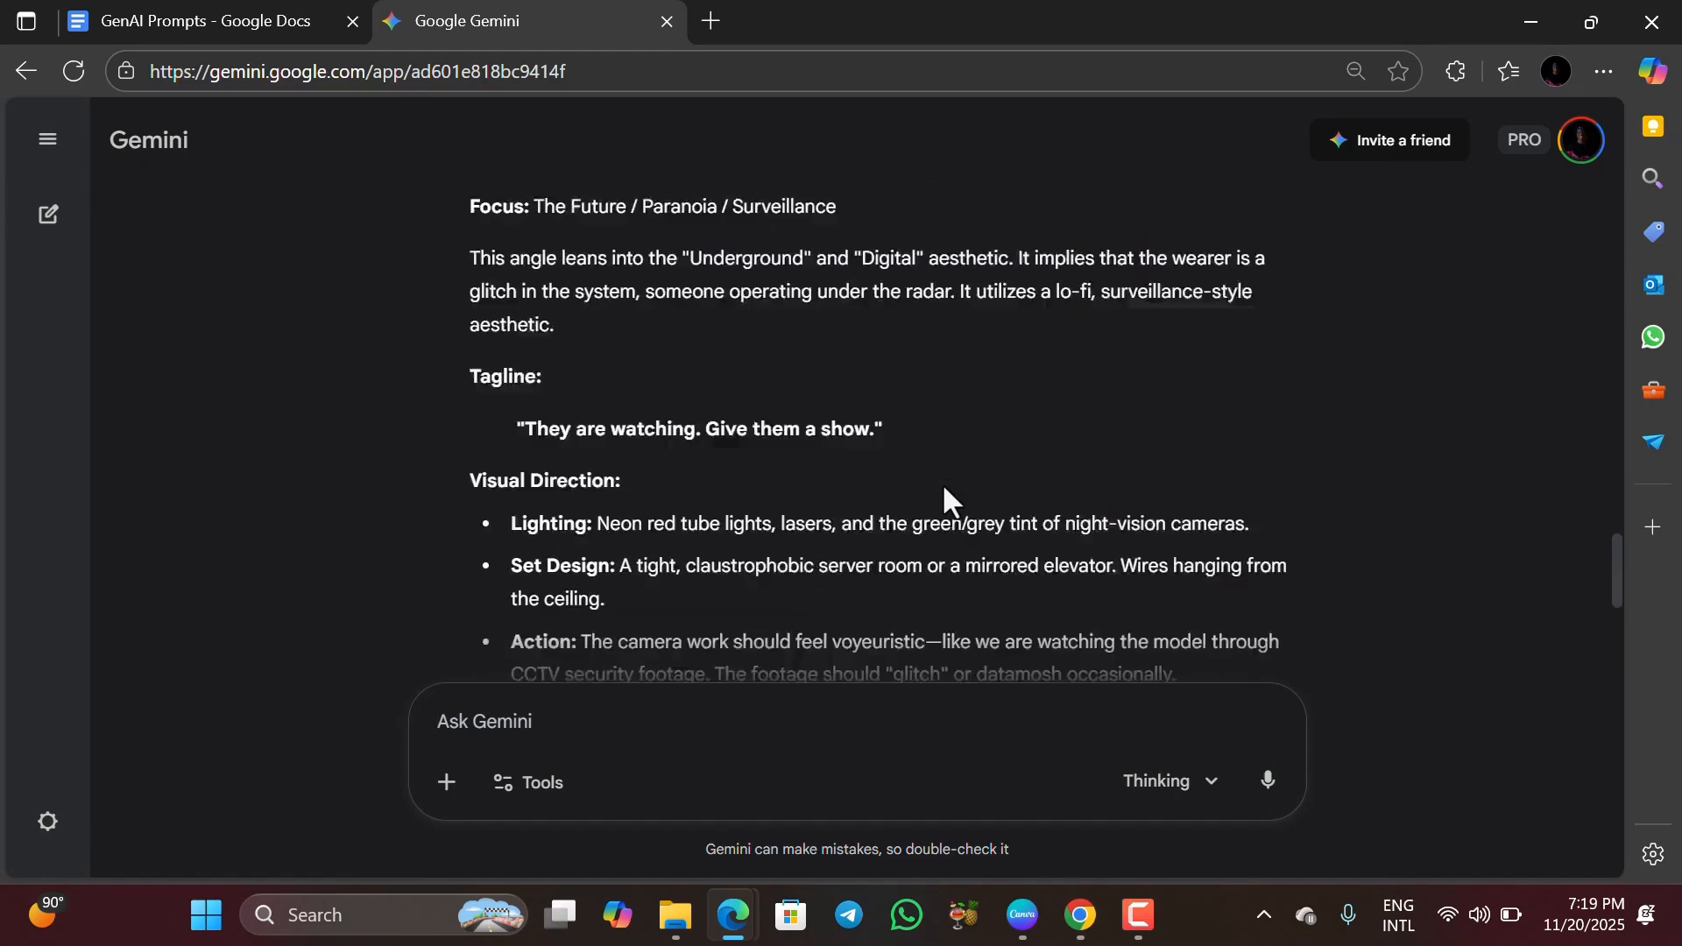
{"action": "scroll", "coordinate": [788, 447], "scroll_direction": "up", "scroll_amount": 1}
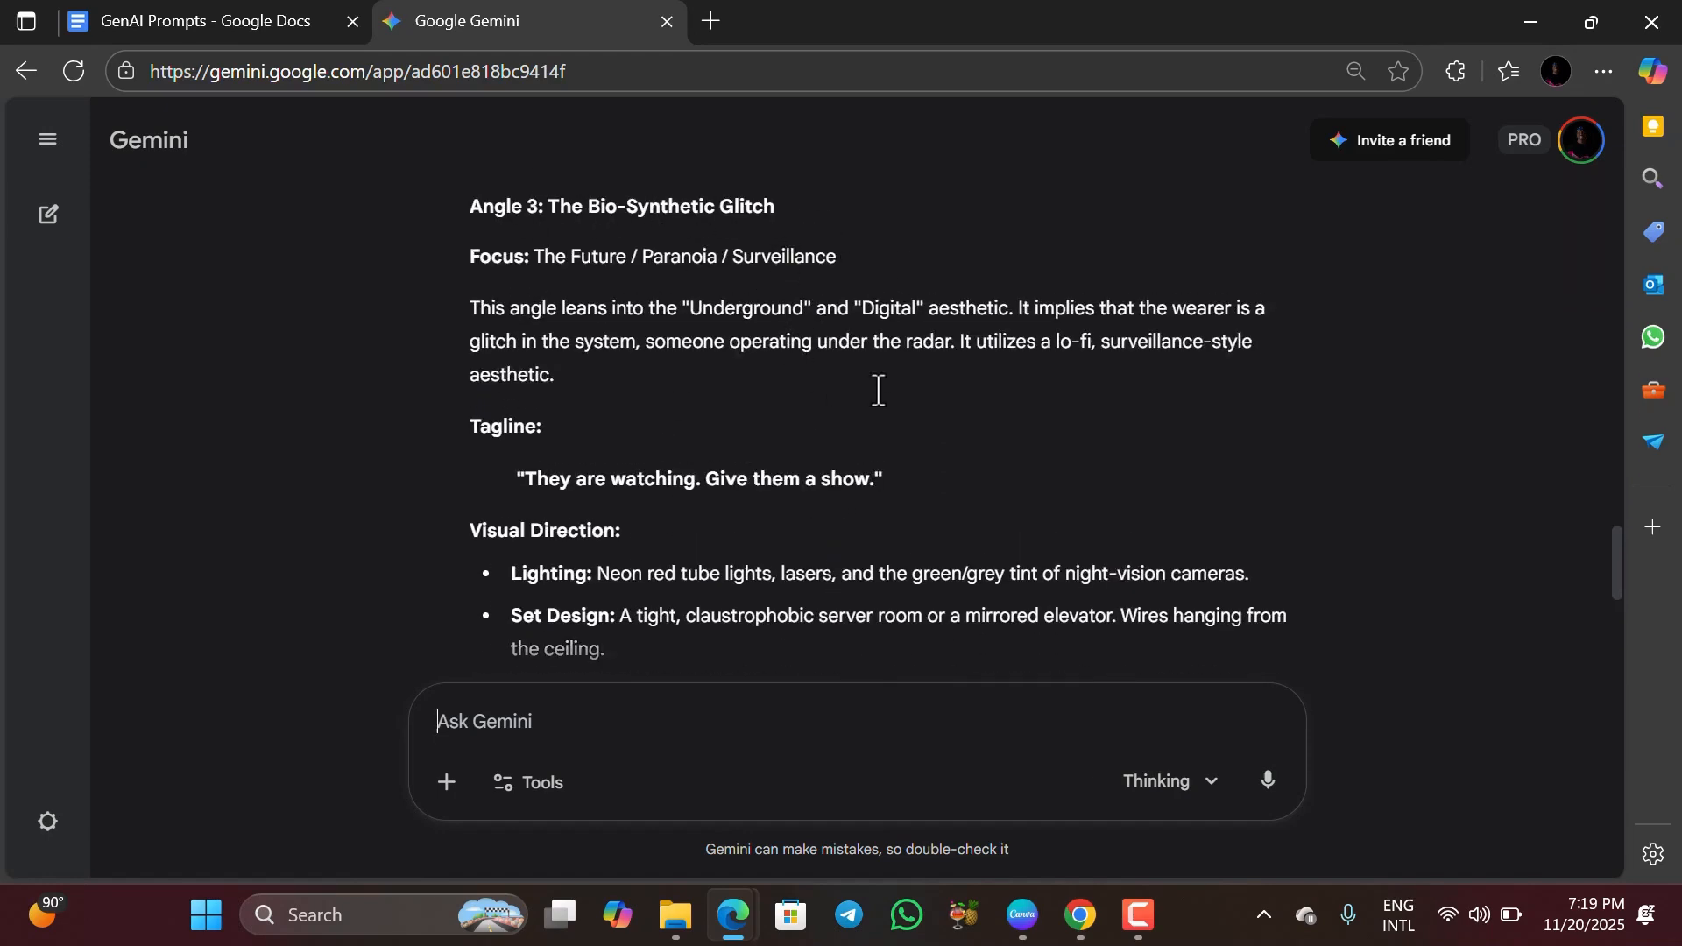
{"action": "scroll", "coordinate": [879, 391], "scroll_direction": "down", "scroll_amount": 5}
{"action": "scroll", "coordinate": [1063, 364], "scroll_direction": "up", "scroll_amount": 10}
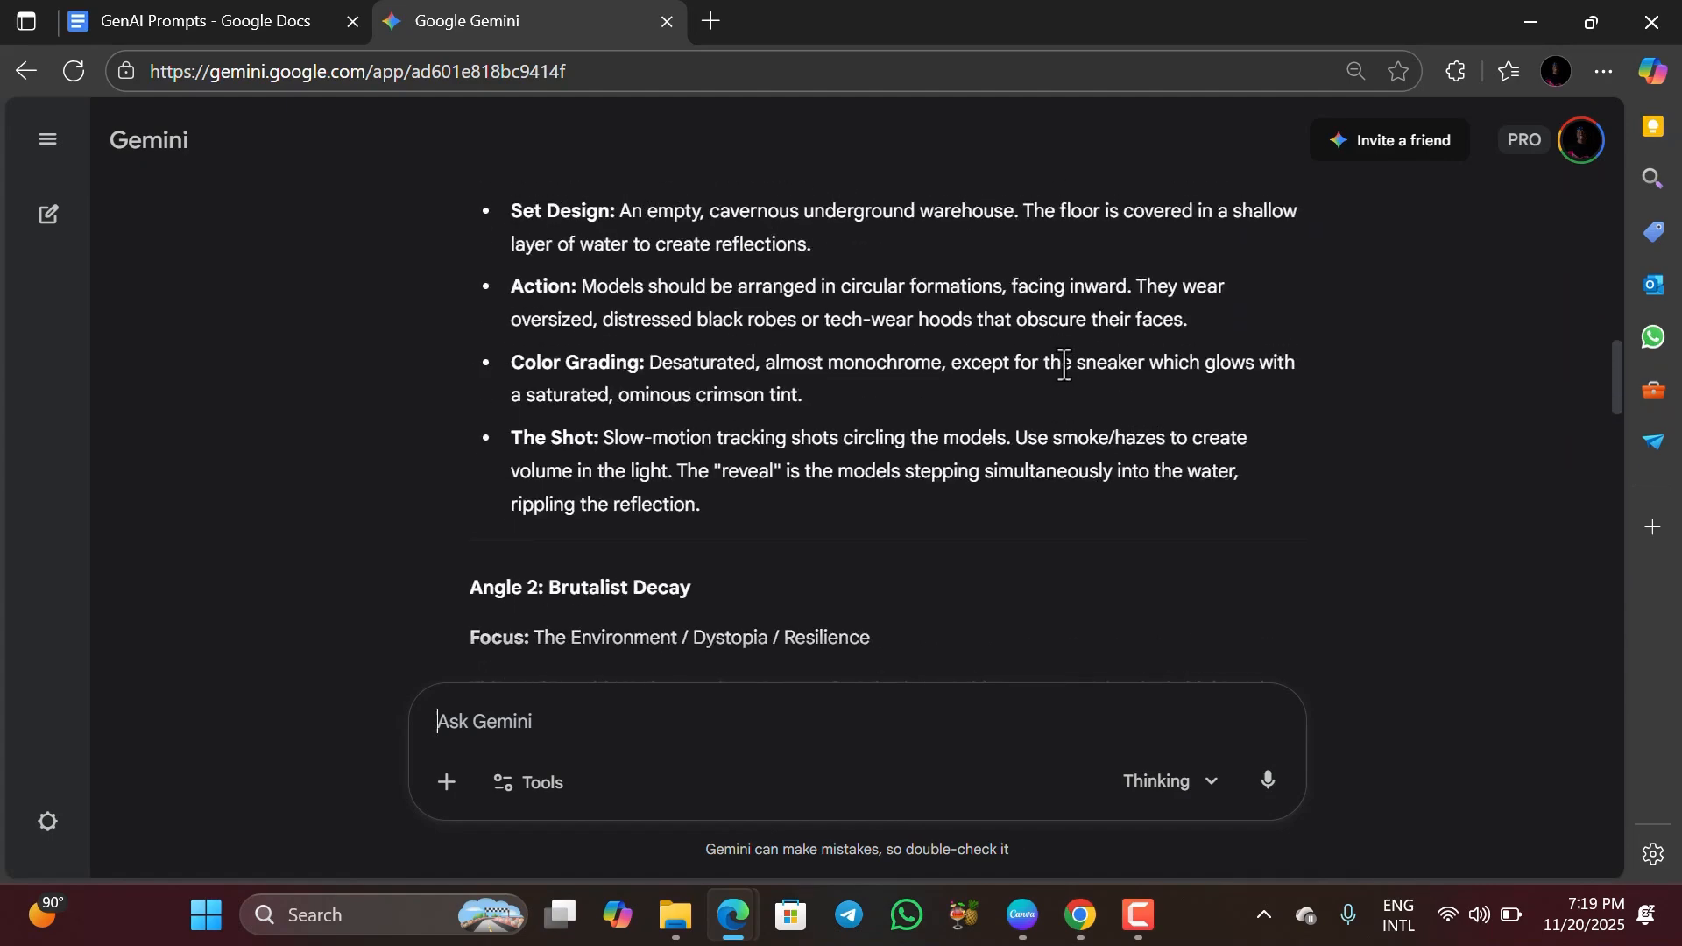
{"action": "scroll", "coordinate": [1065, 367], "scroll_direction": "up", "scroll_amount": 3}
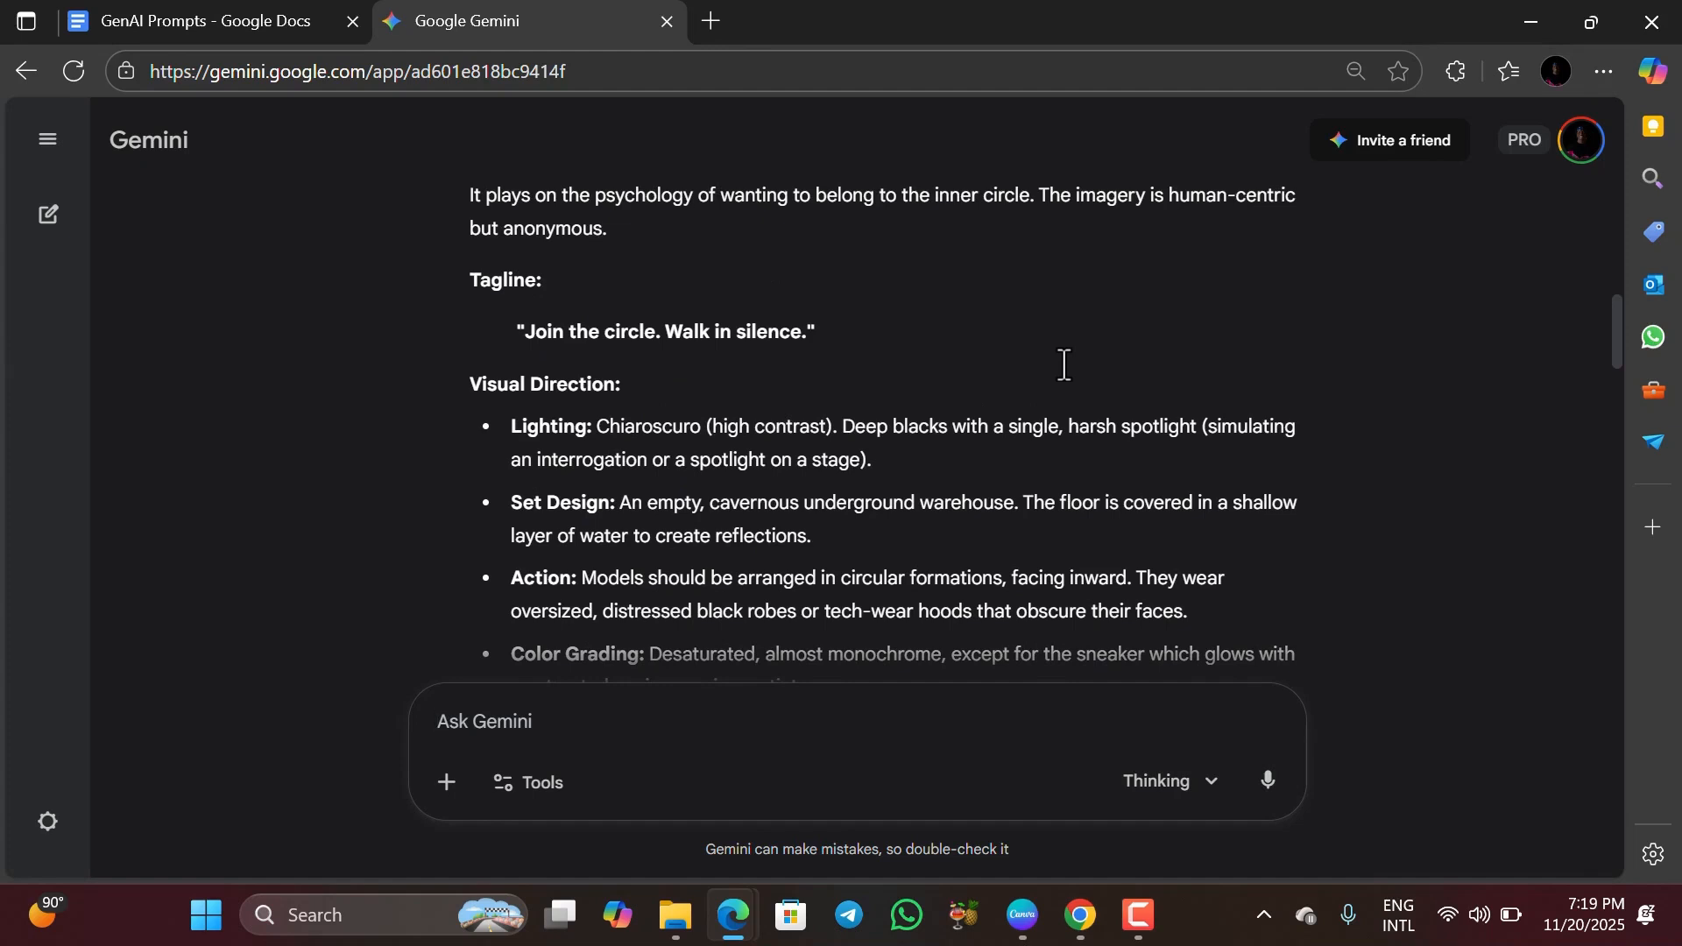
{"action": "scroll", "coordinate": [1064, 366], "scroll_direction": "up", "scroll_amount": 3}
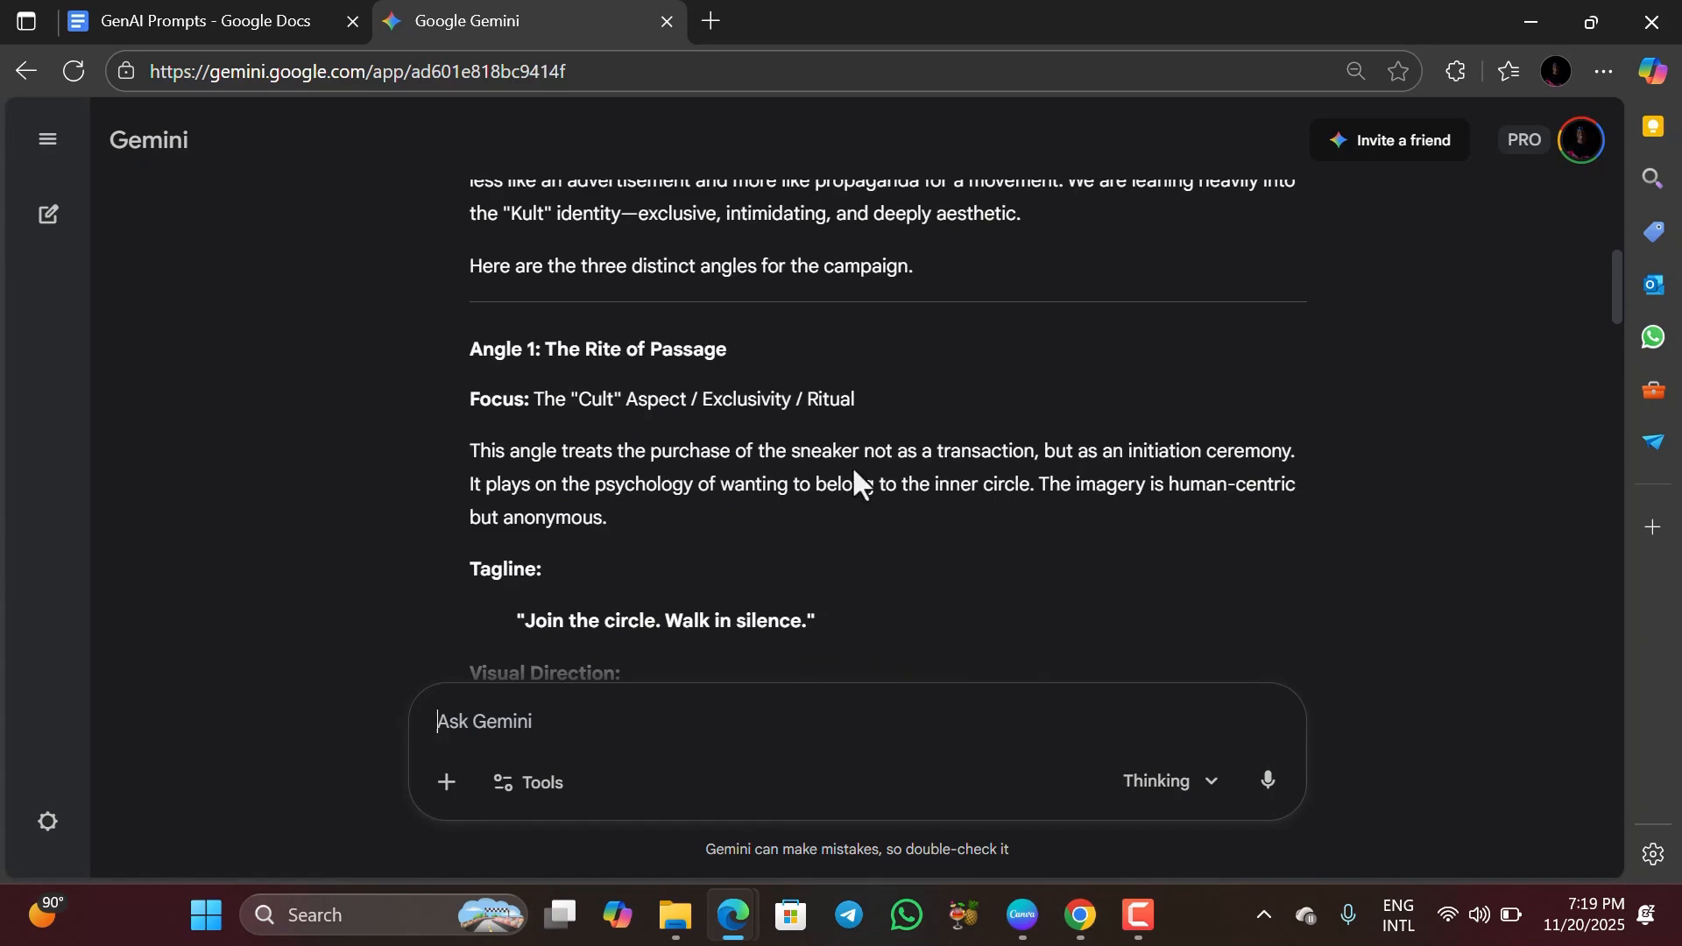
{"action": "scroll", "coordinate": [960, 538], "scroll_direction": "down", "scroll_amount": 8}
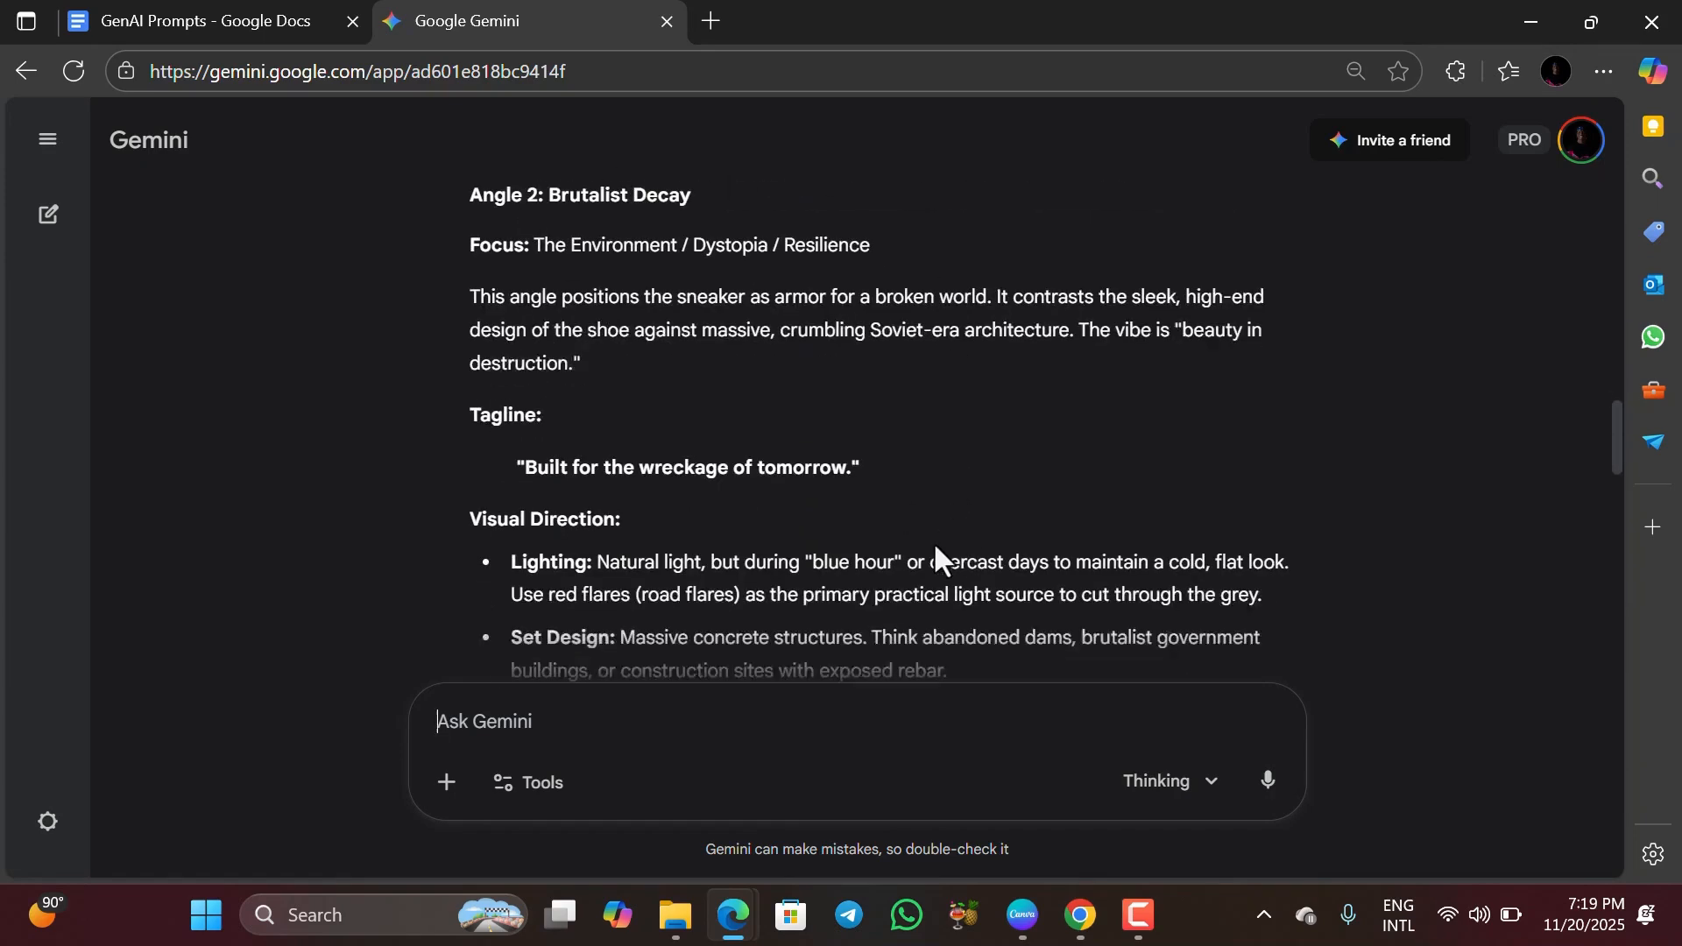
{"action": "scroll", "coordinate": [933, 541], "scroll_direction": "down", "scroll_amount": 1}
{"action": "scroll", "coordinate": [933, 542], "scroll_direction": "up", "scroll_amount": 1}
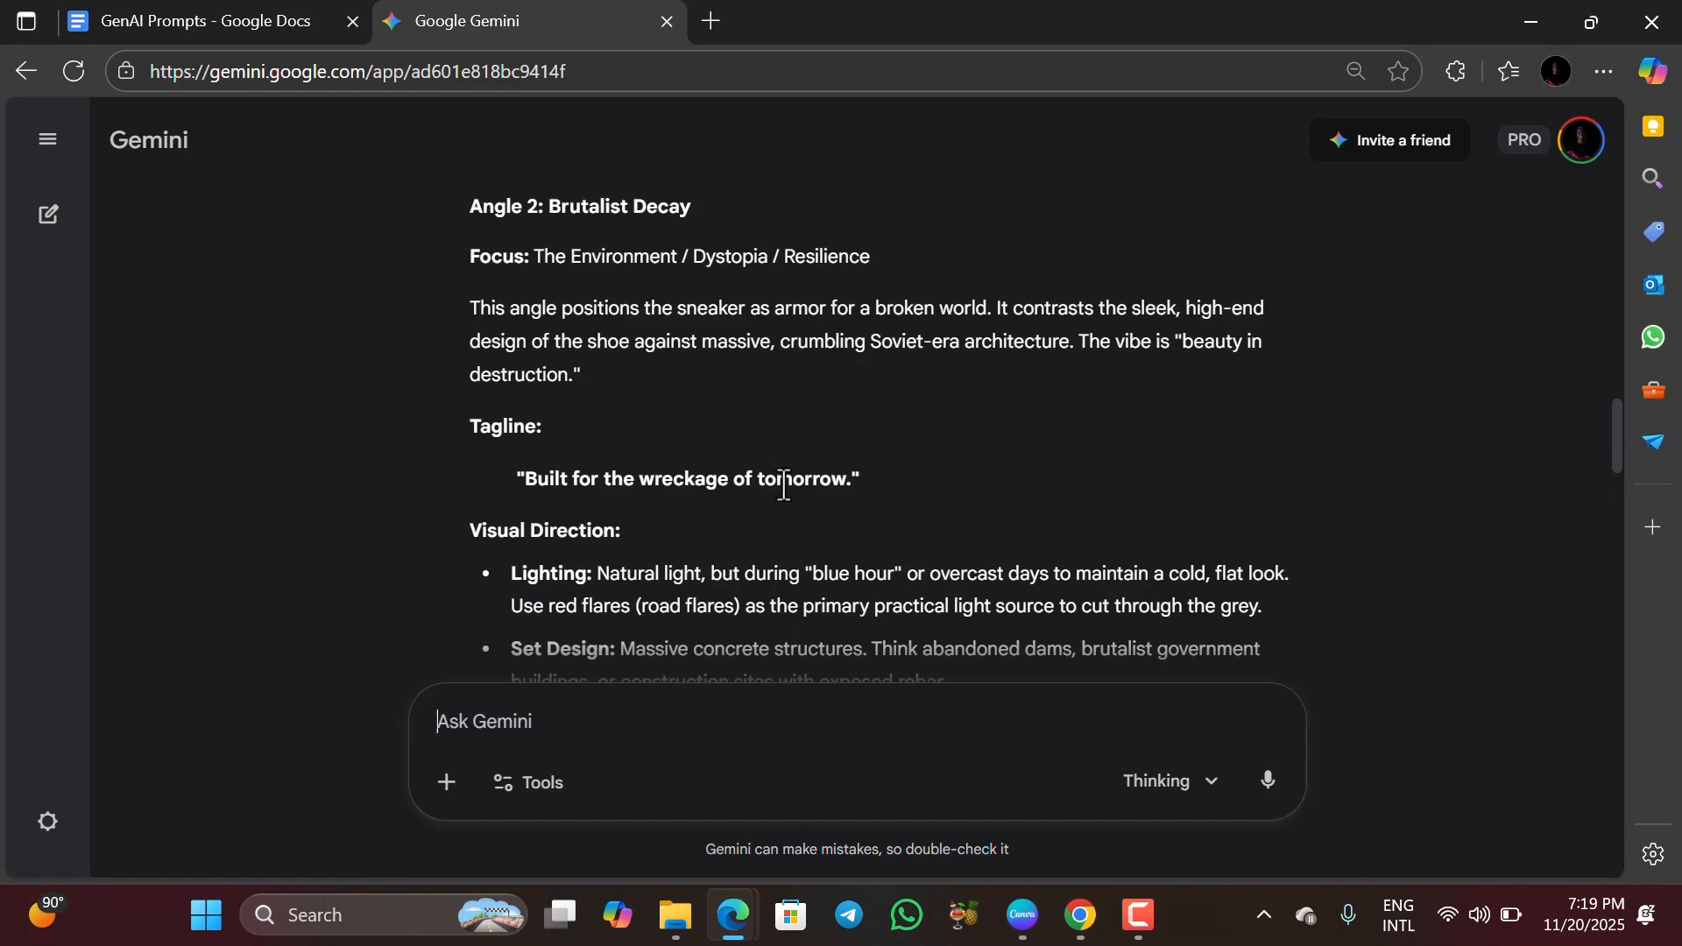
{"action": "scroll", "coordinate": [784, 485], "scroll_direction": "down", "scroll_amount": 8}
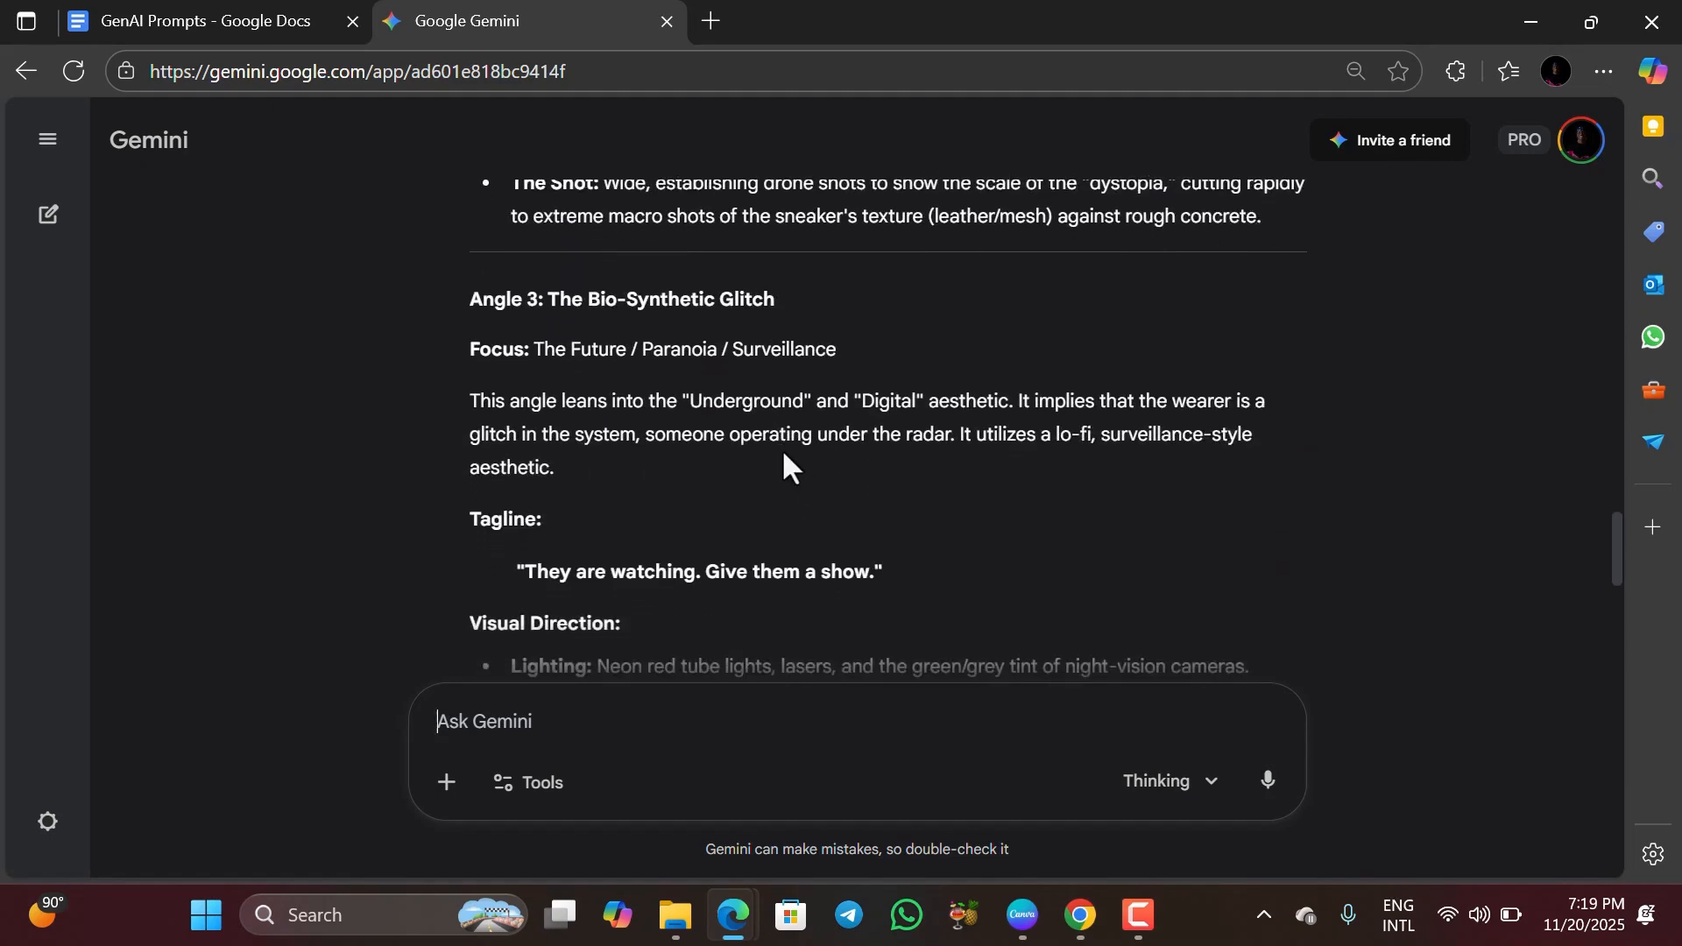
{"action": "scroll", "coordinate": [784, 455], "scroll_direction": "down", "scroll_amount": 5}
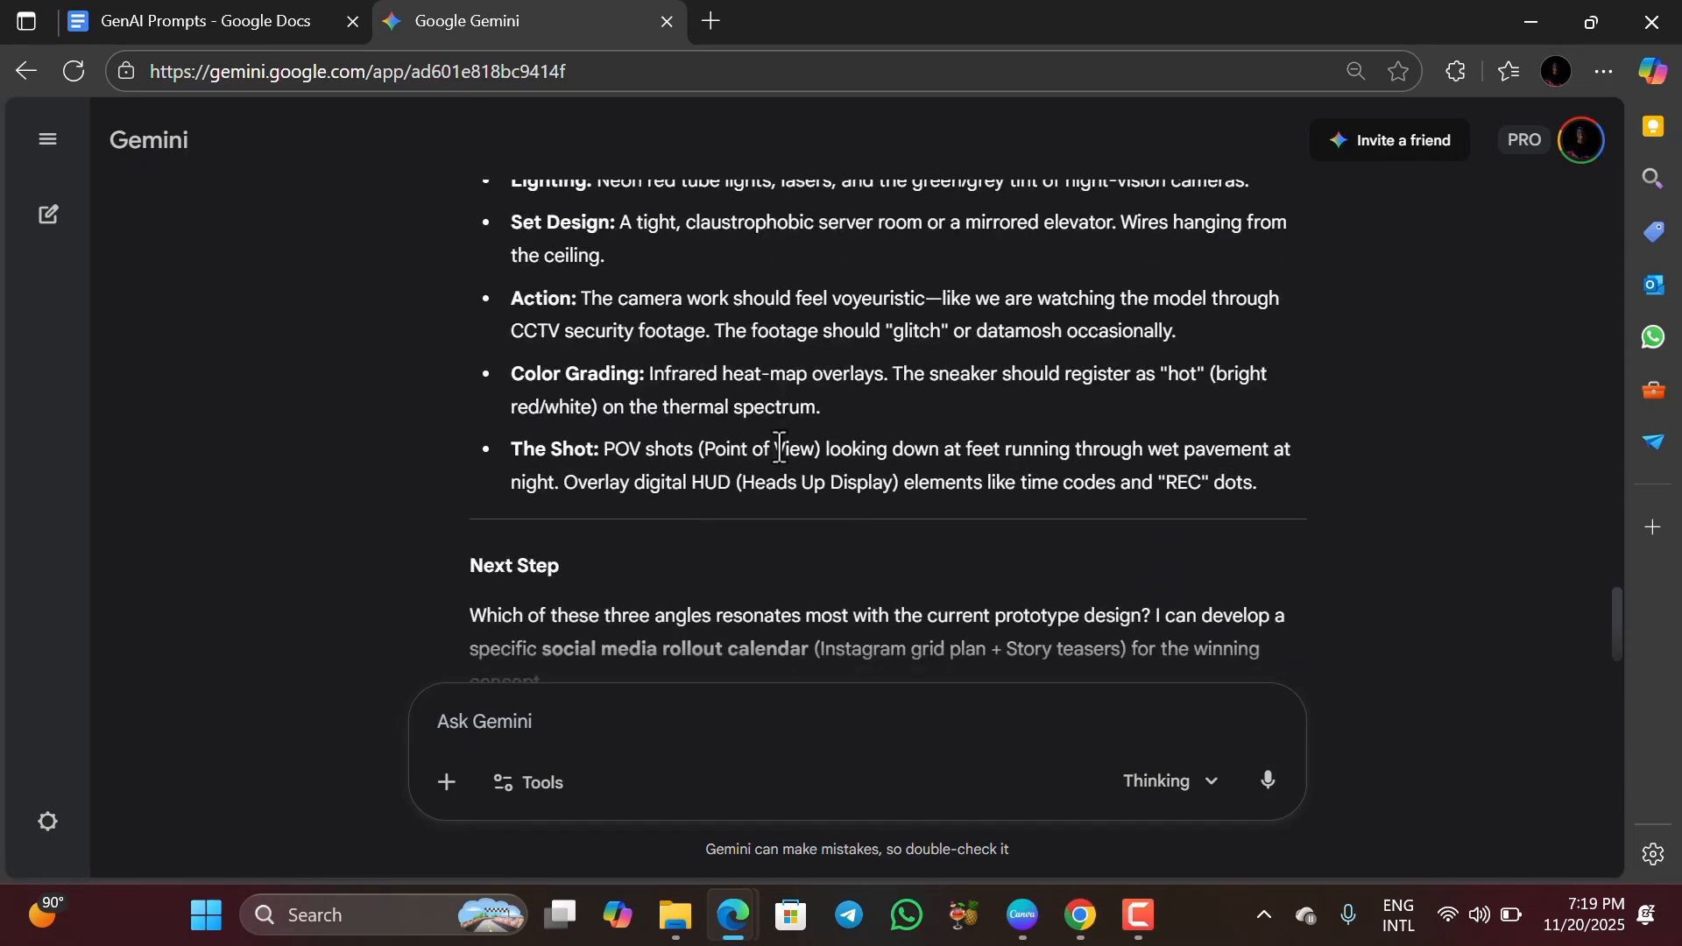
{"action": "scroll", "coordinate": [779, 449], "scroll_direction": "up", "scroll_amount": 15}
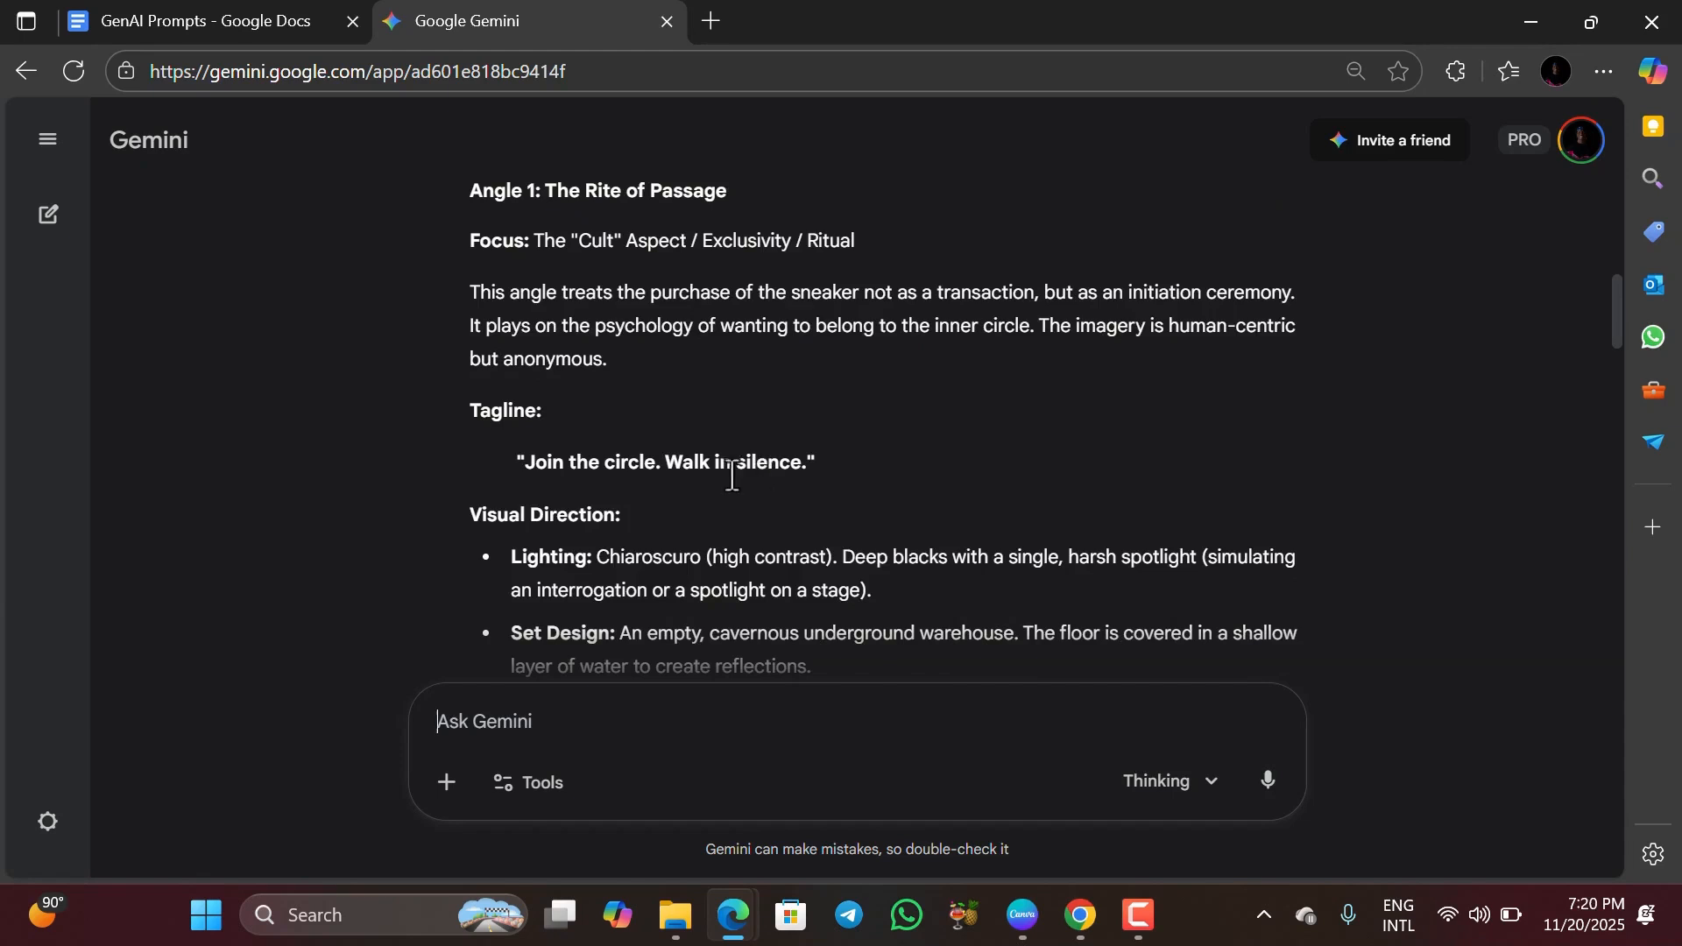
{"action": "scroll", "coordinate": [543, 320], "scroll_direction": "up", "scroll_amount": 3}
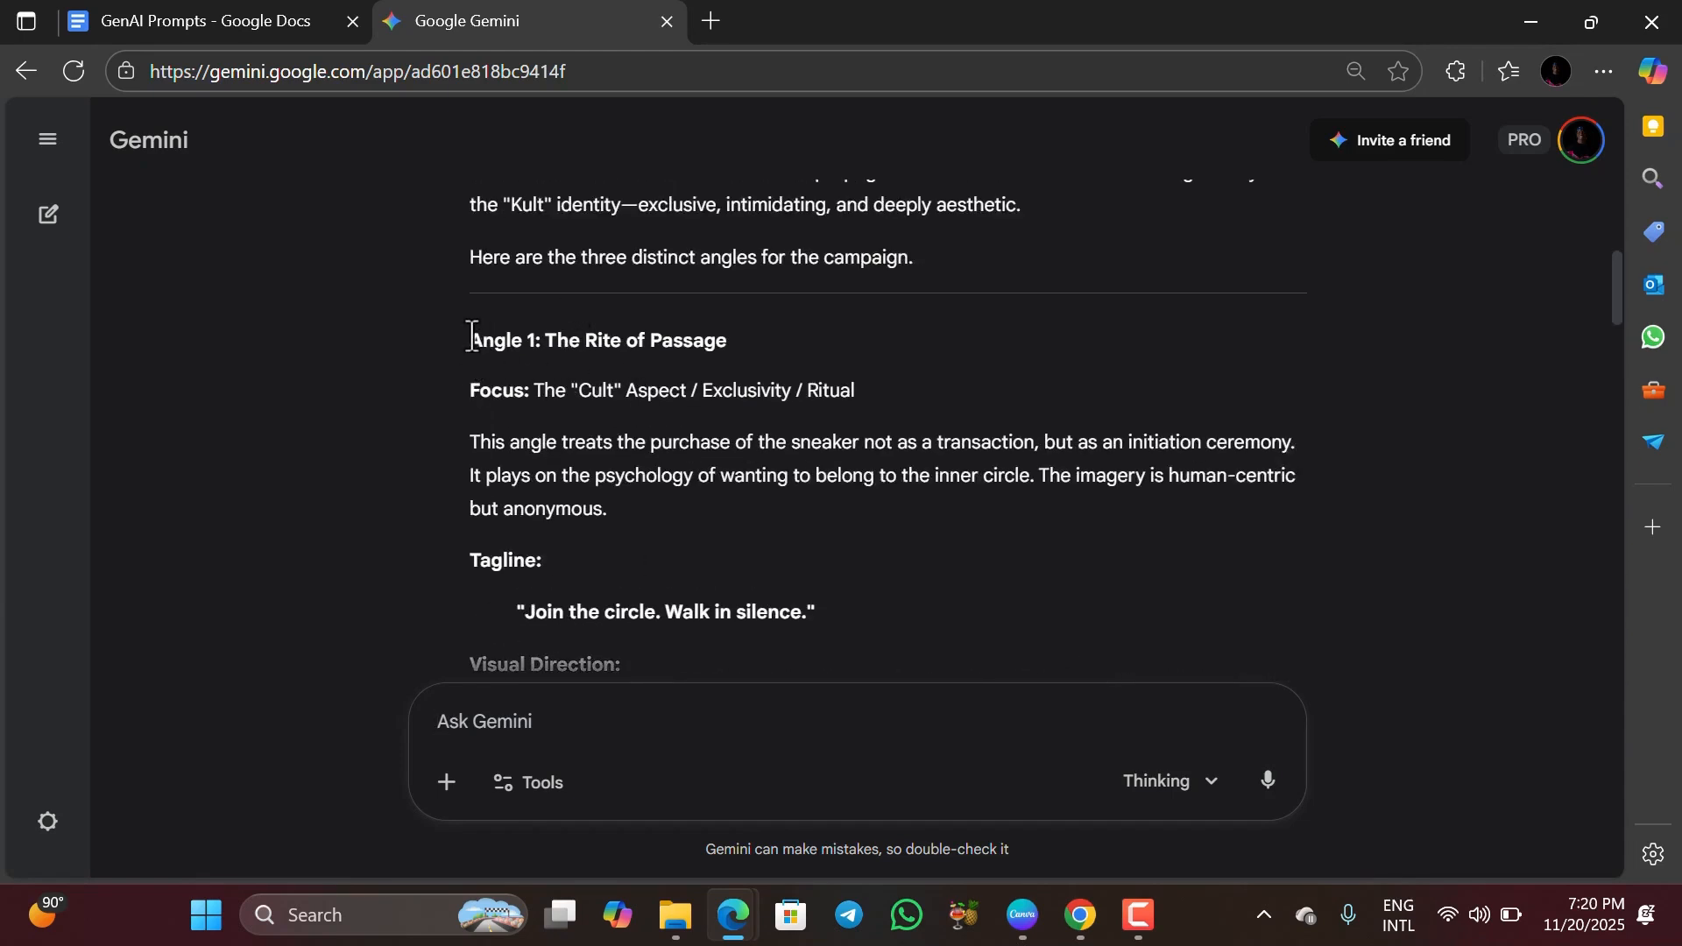
- Select the response from its opening line through the start of Angle 1
{"action": "left_click_drag", "start_coordinate": [471, 335], "coordinate": [1014, 408]}
{"action": "left_click_drag", "start_coordinate": [1015, 339], "coordinate": [1028, 492]}
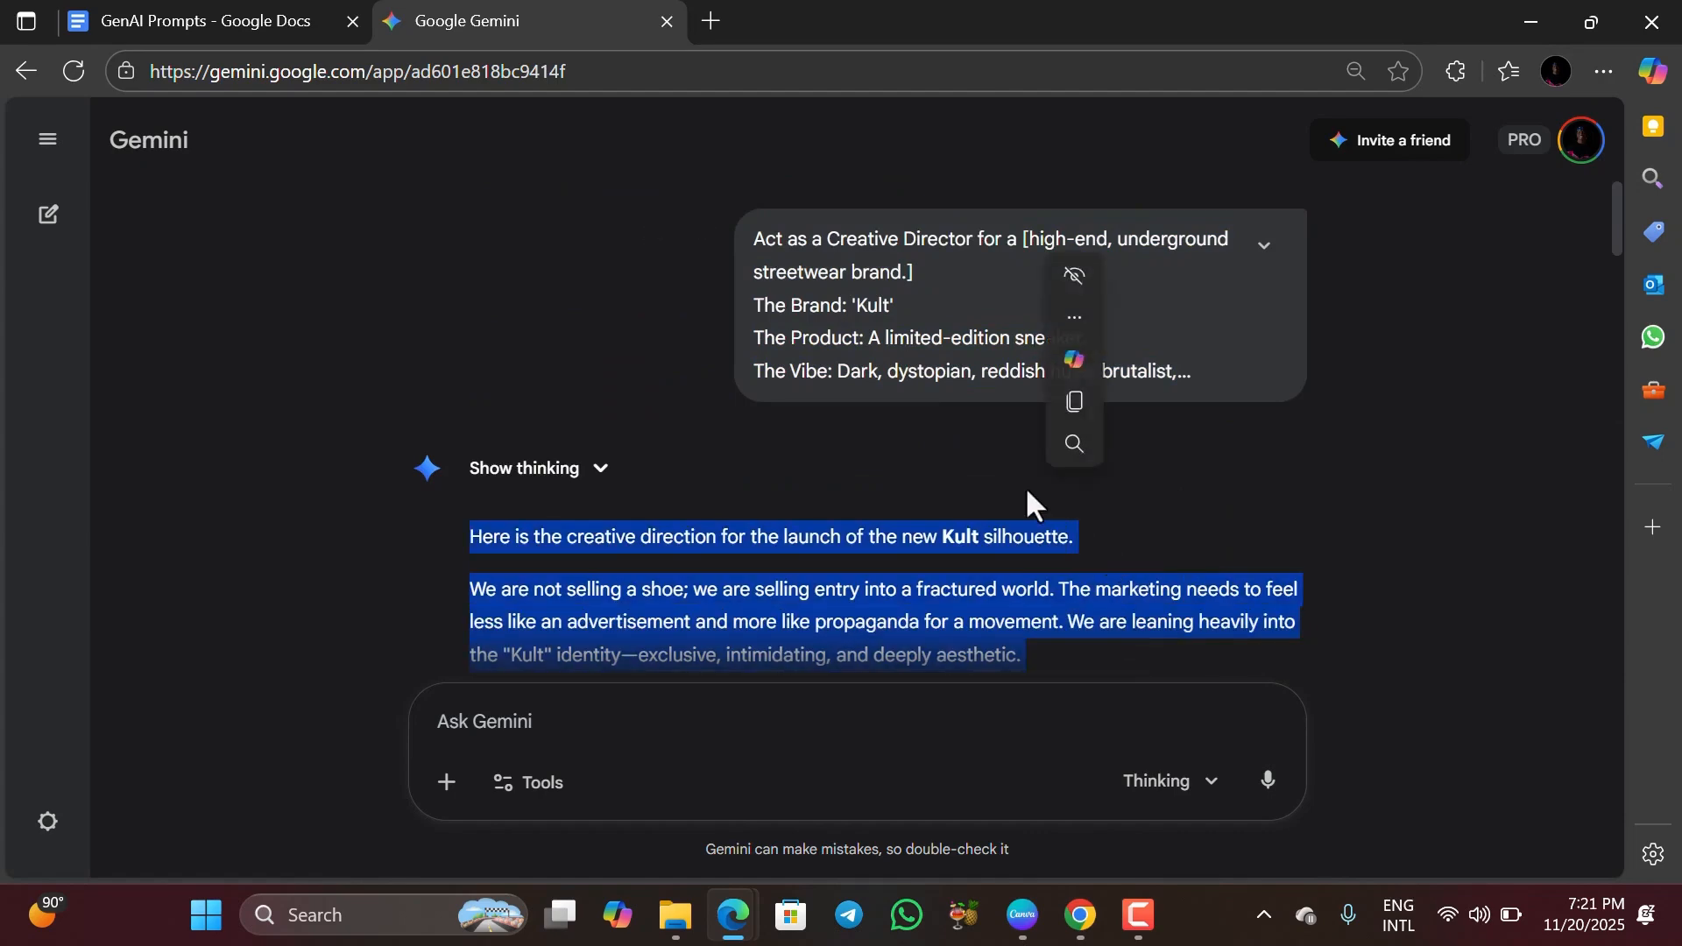
{"action": "scroll", "coordinate": [1281, 585], "scroll_direction": "down", "scroll_amount": 4}
- Paste Gemini's 'Angle 1: The Rite of Passage' text into a new Tab 2 of GenAI Prompts
{"action": "scroll", "coordinate": [1281, 585], "scroll_direction": "down", "scroll_amount": 7}
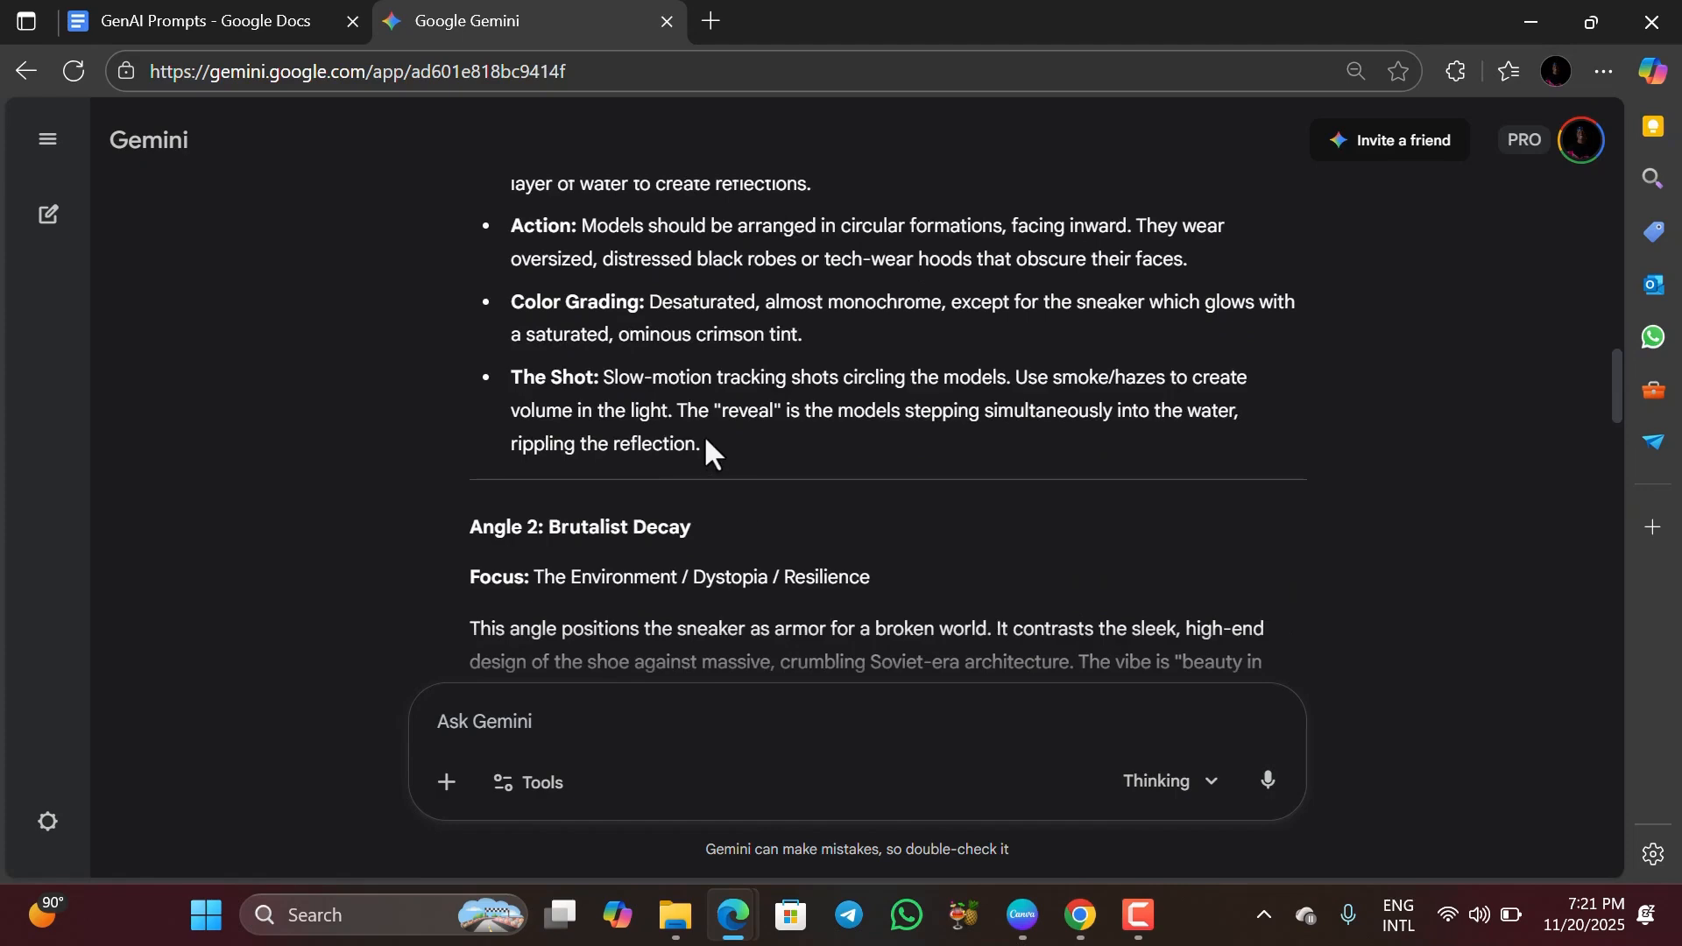
{"action": "left_click_drag", "start_coordinate": [705, 439], "coordinate": [476, 340]}
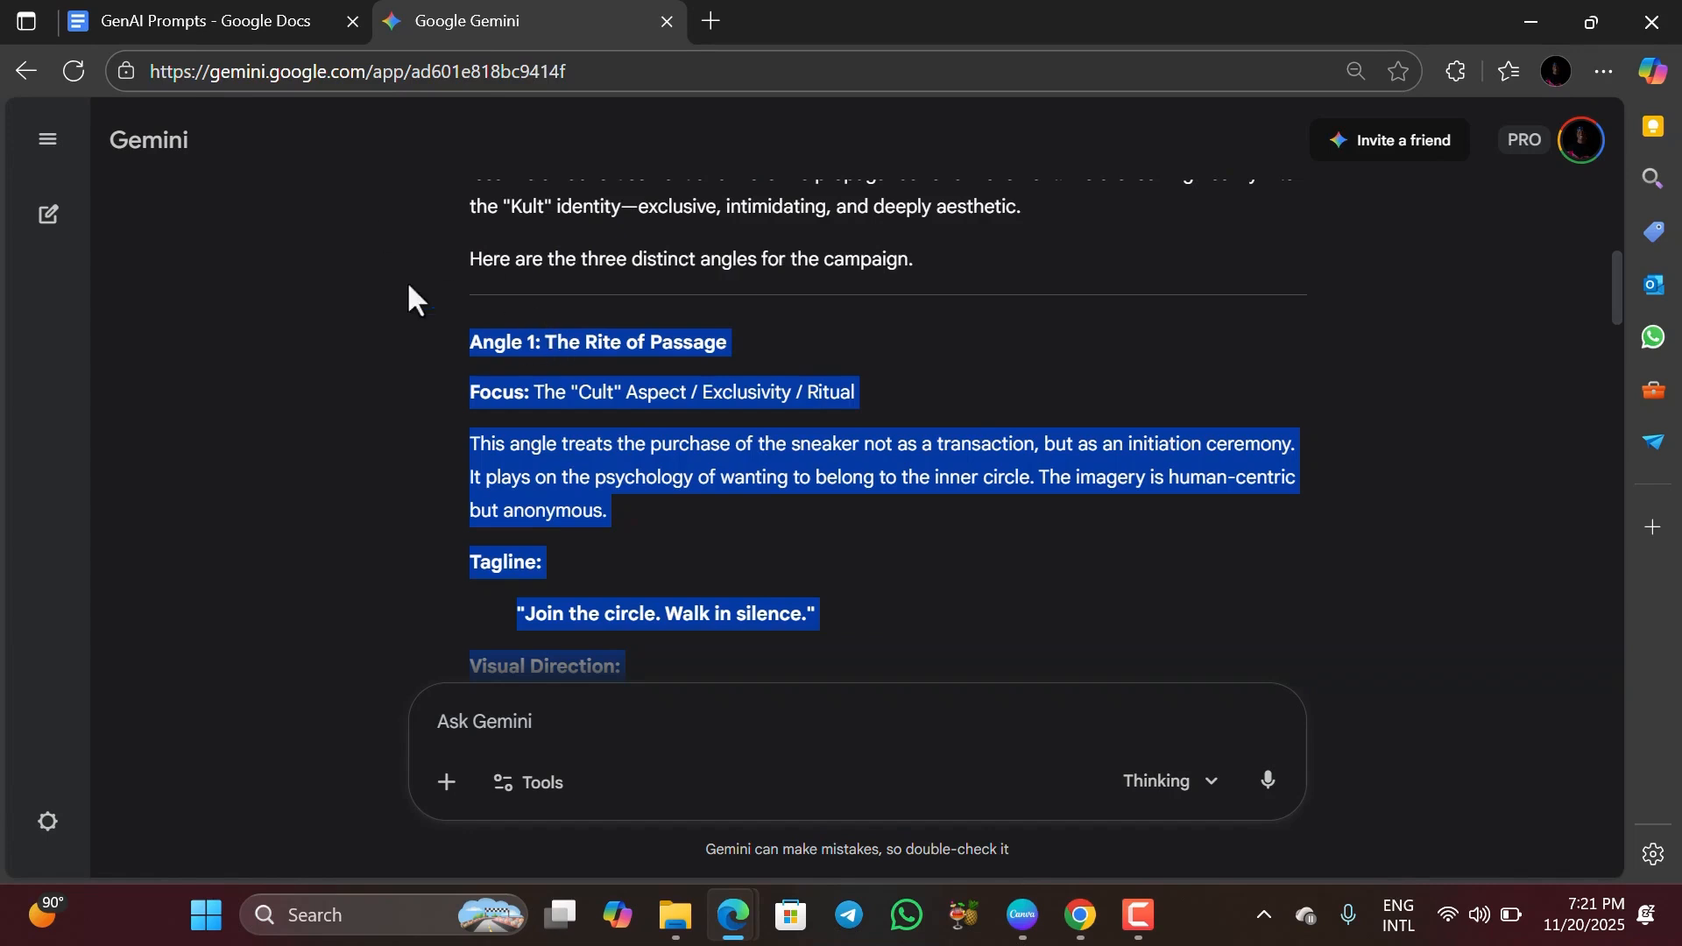
{"action": "left_click", "coordinate": [281, 11]}
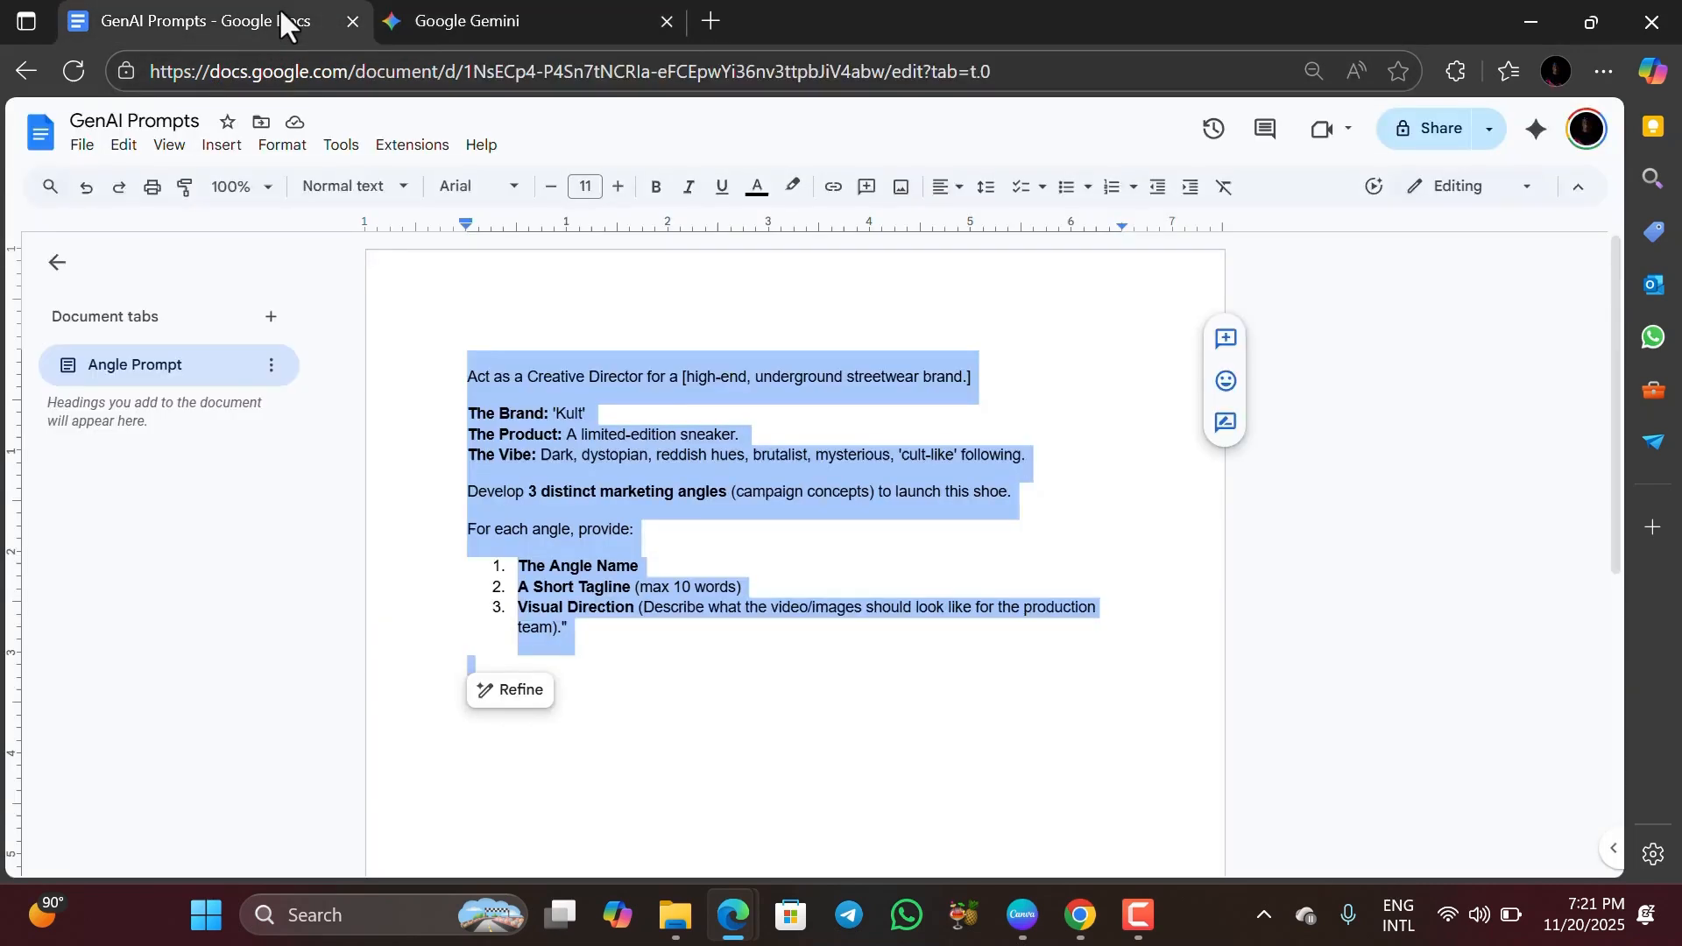
{"action": "left_click", "coordinate": [270, 317]}
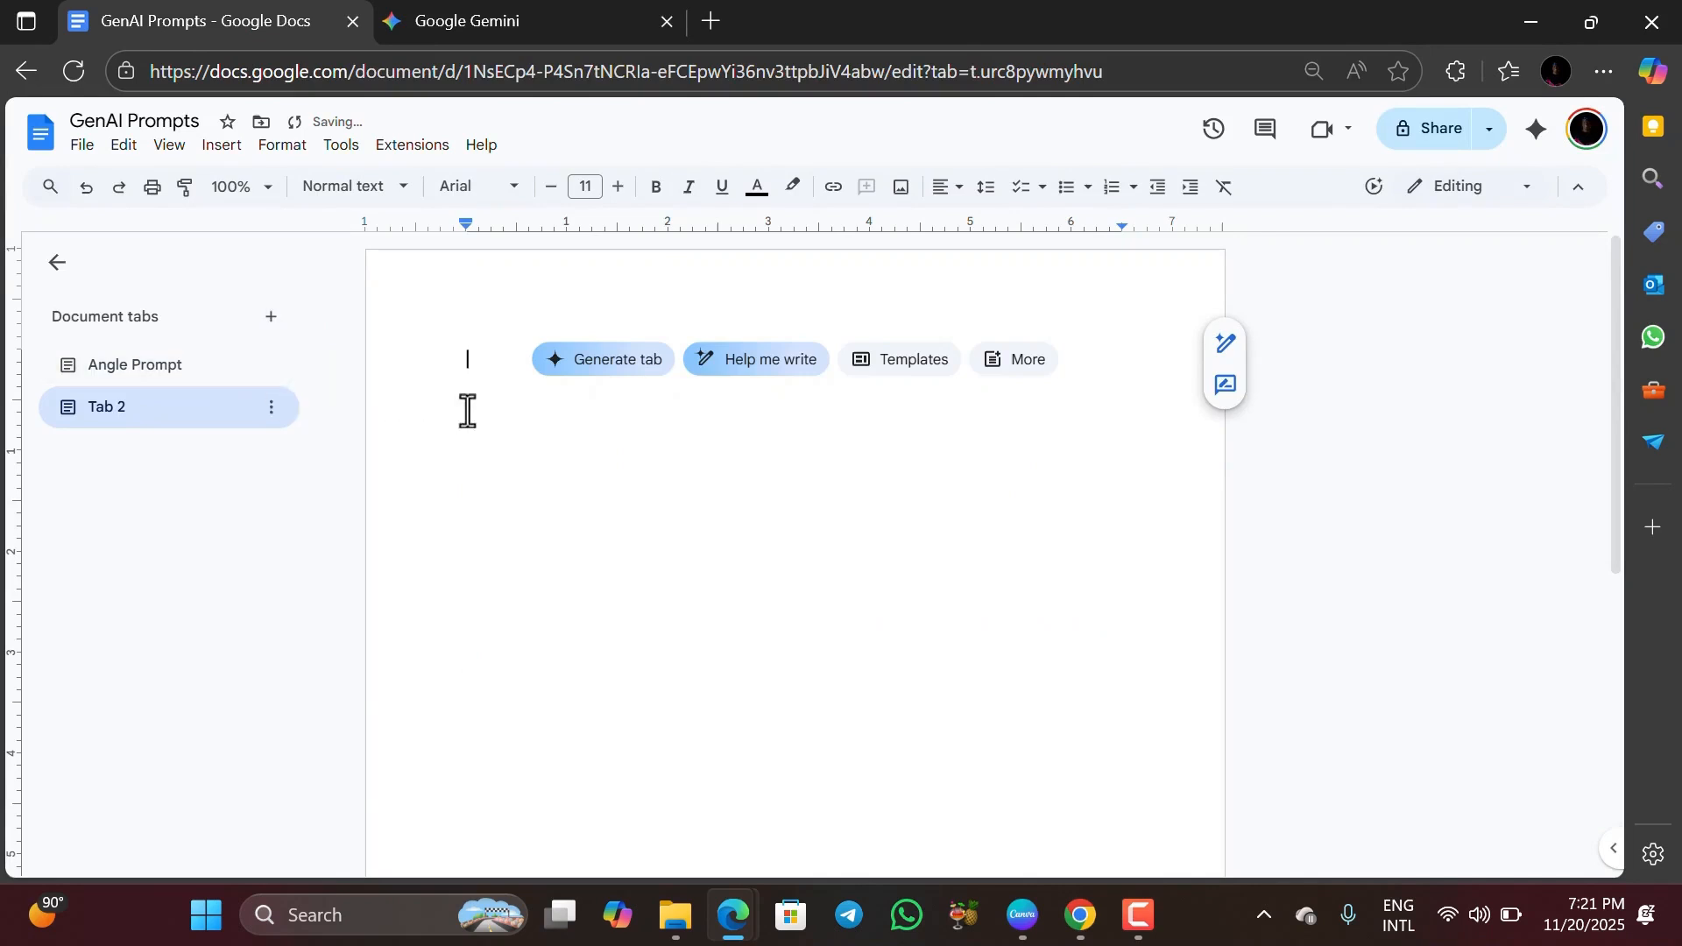
{"action": "type", "text": "Angle 1: The Rite of Passage Focus: The \"Cult\" Aspect / Exclusivity / Ritual This angle treats the purchase of the sneaker not as a transaction, but as an initiation ceremony. It plays on the psychology of wanting to belong to the inner circle. The imagery is human-centric but anonymous. Tagline: \"Join the circle. Walk in silence.\" Visual Direction: Lighting: Chiaroscuro (high contrast). Deep blacks with a single, harsh spotlight (simulating an interrogation or a spotlight on a stage). Set Design: An empty, cavernous underground warehouse. The floor is covered in a shallow layer of water to create reflections. Action: Models should be arranged in circular formations, facing inward. They wear oversized, distressed black robes or tech-wear hoods that obscure their faces. Color Grading: Desaturated, almost monochrome, except for the sneaker which glows with a saturated, ominous crimson tint. The Shot: Slow-motion tracking shots circling the models. Use smoke/hazes to create volume in the light. The \"reveal\" is the models stepping simultaneously into the water, rippling the reflection."}
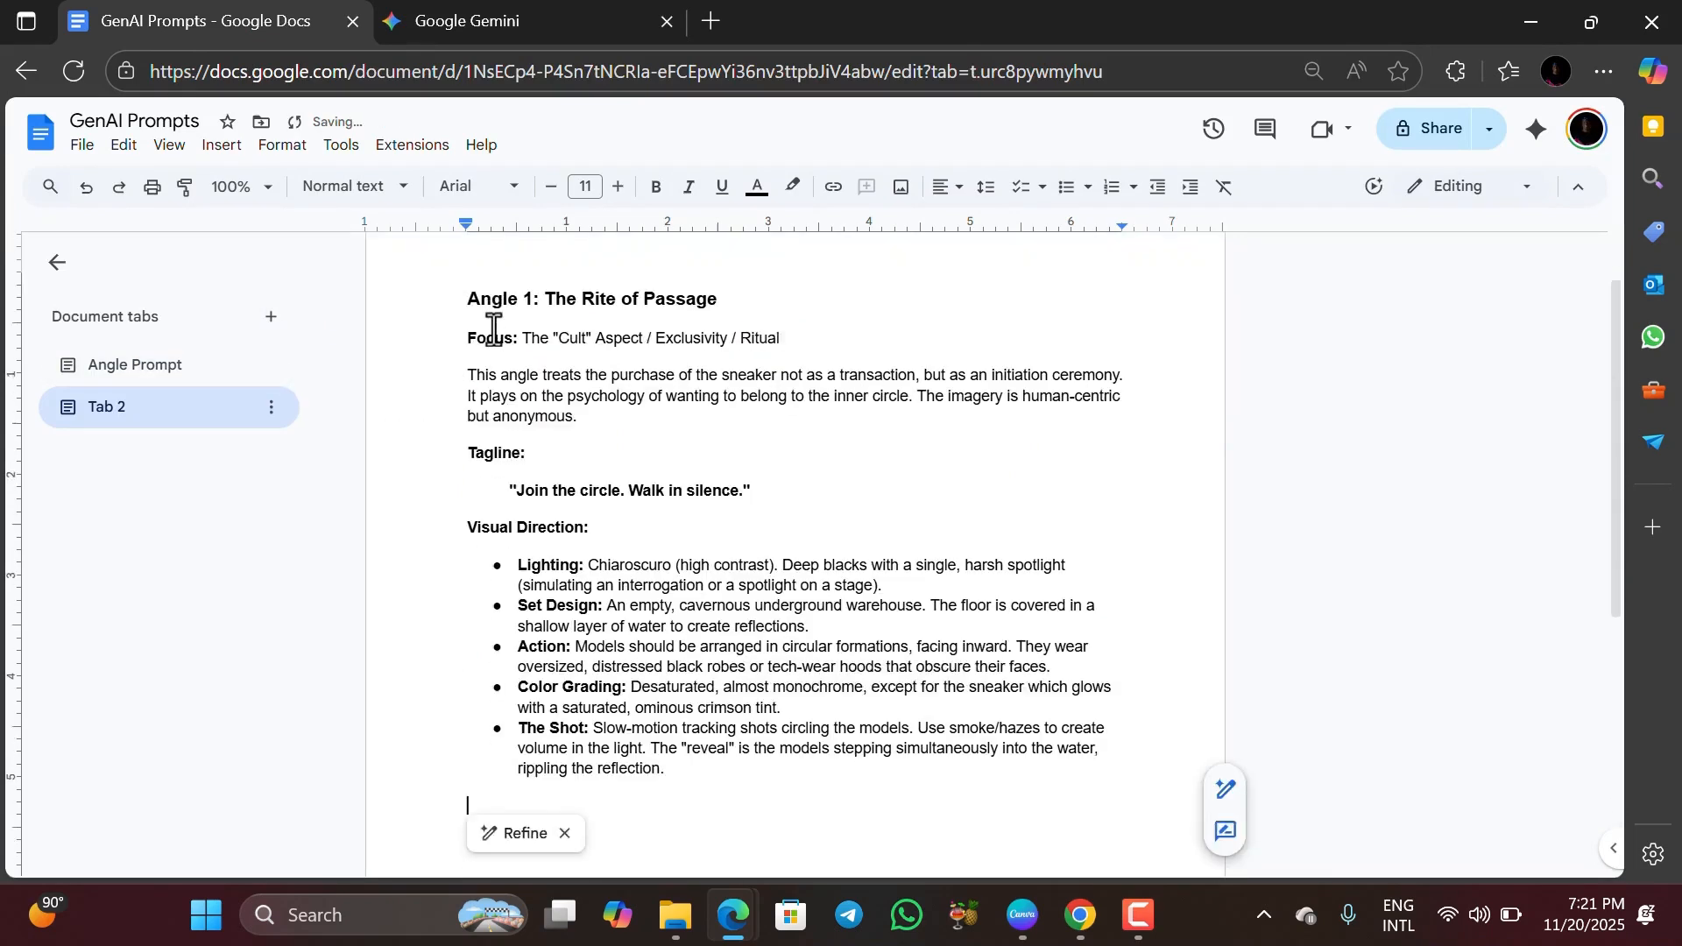
{"action": "scroll", "coordinate": [642, 481], "scroll_direction": "down", "scroll_amount": 3}
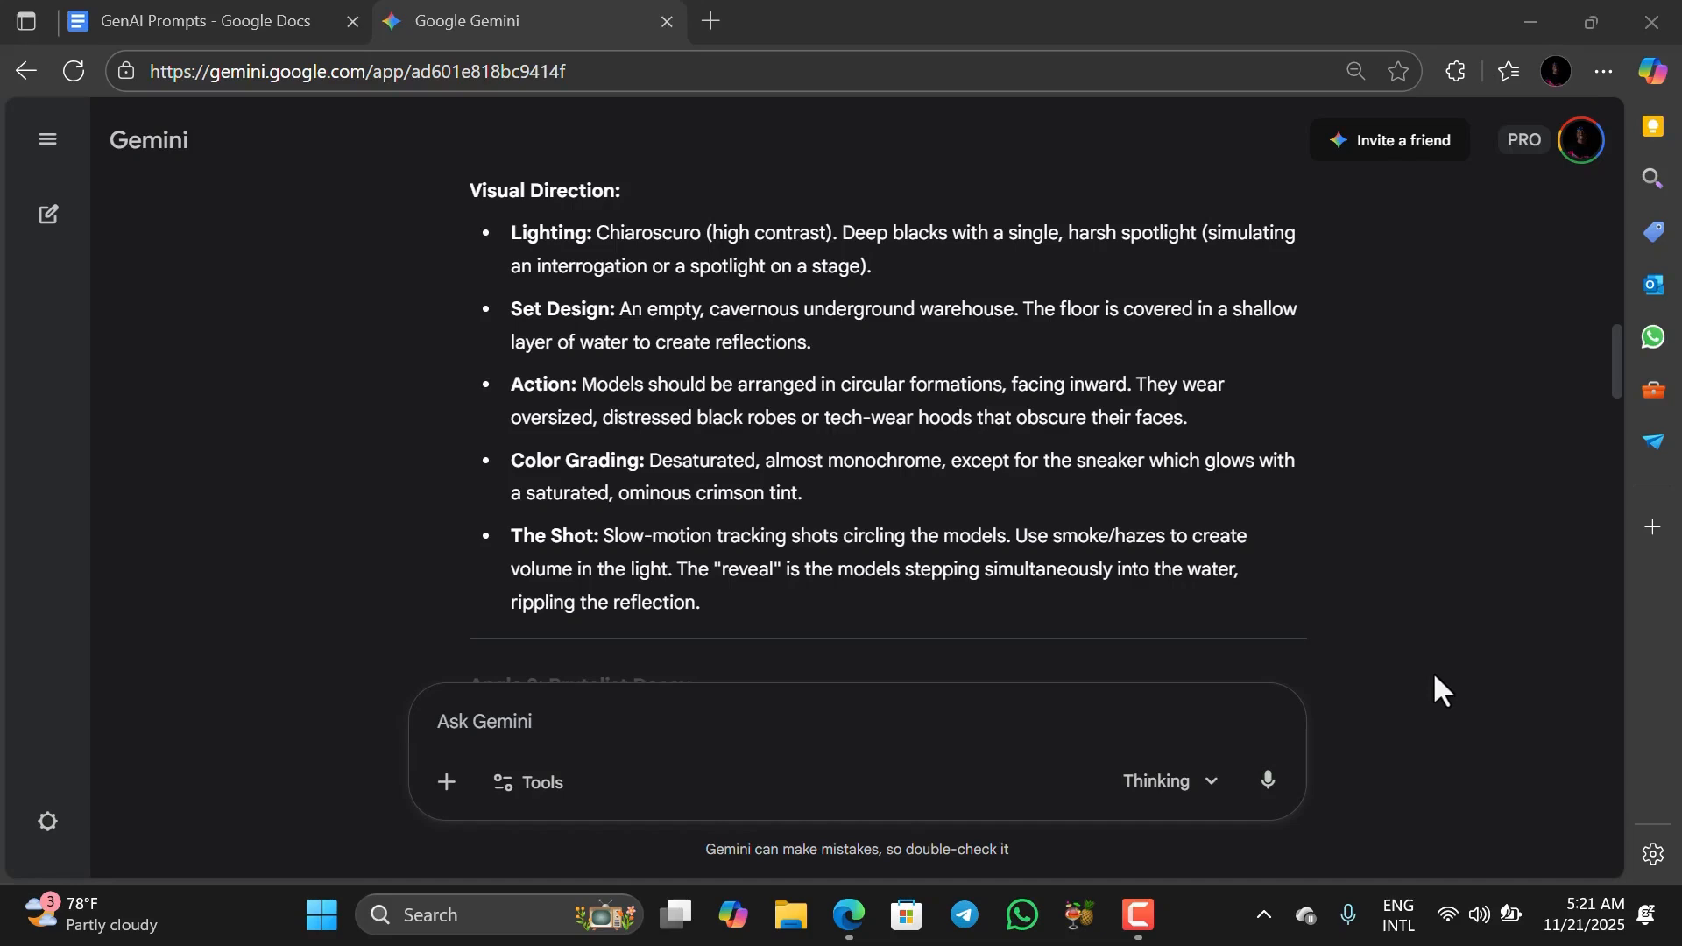
- Show the Script Gen Prompt tab and select its [INSERT BRAND NAME] placeholder
{"action": "left_click", "coordinate": [223, 13]}
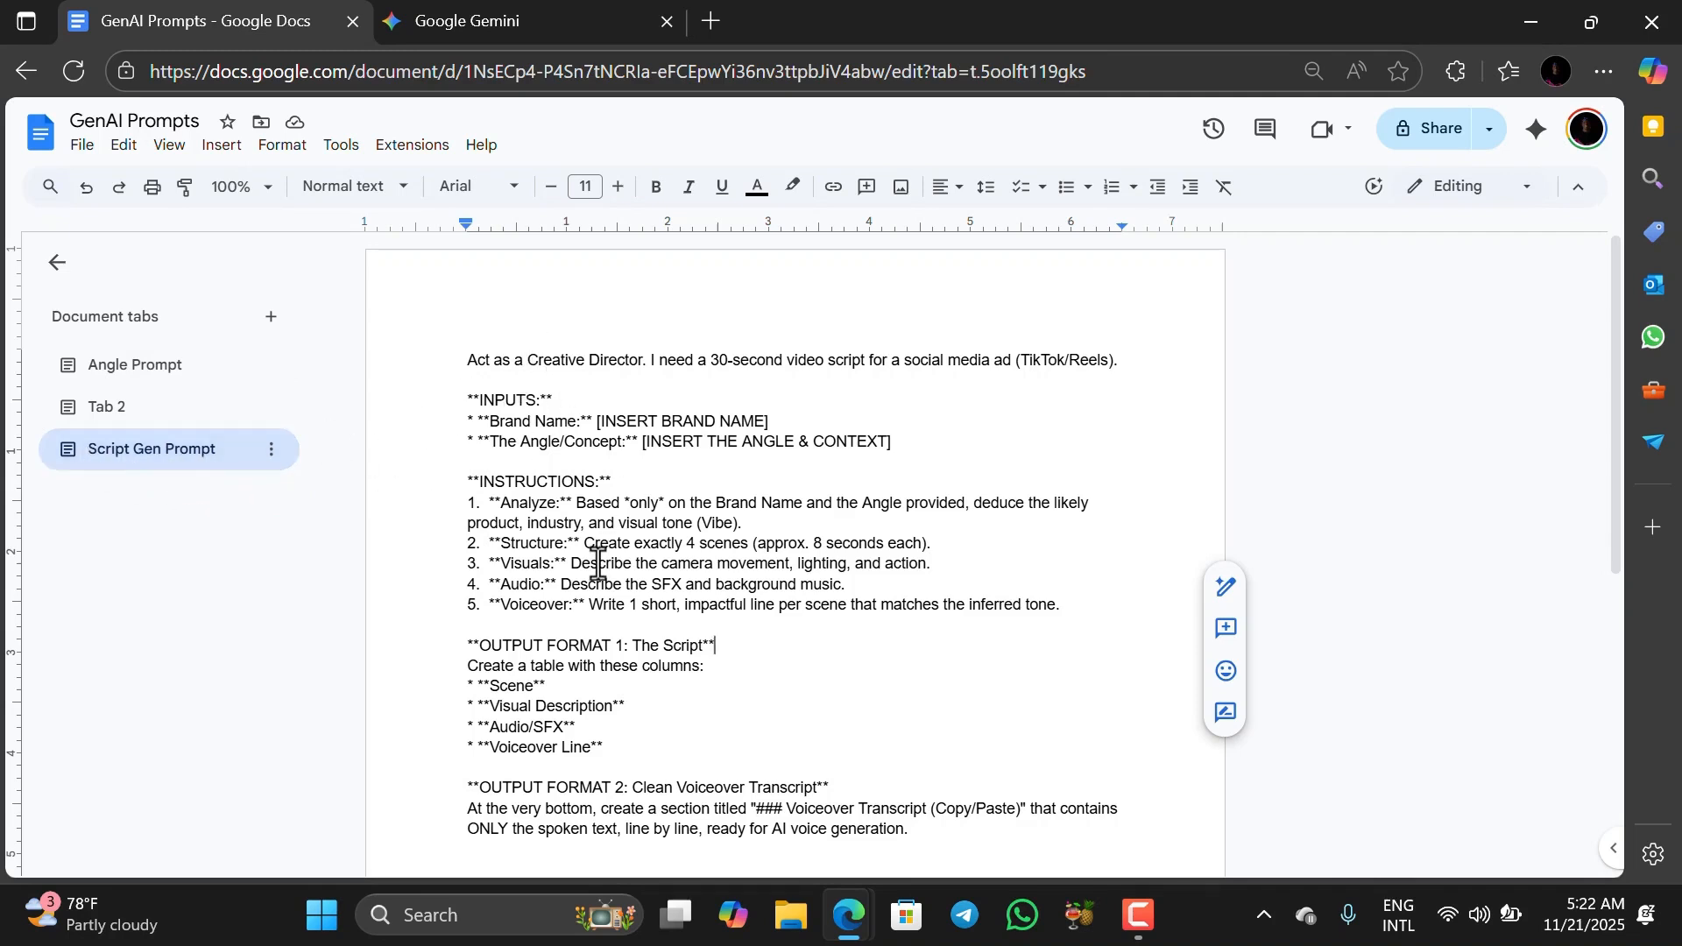
{"action": "scroll", "coordinate": [599, 564], "scroll_direction": "down", "scroll_amount": 3}
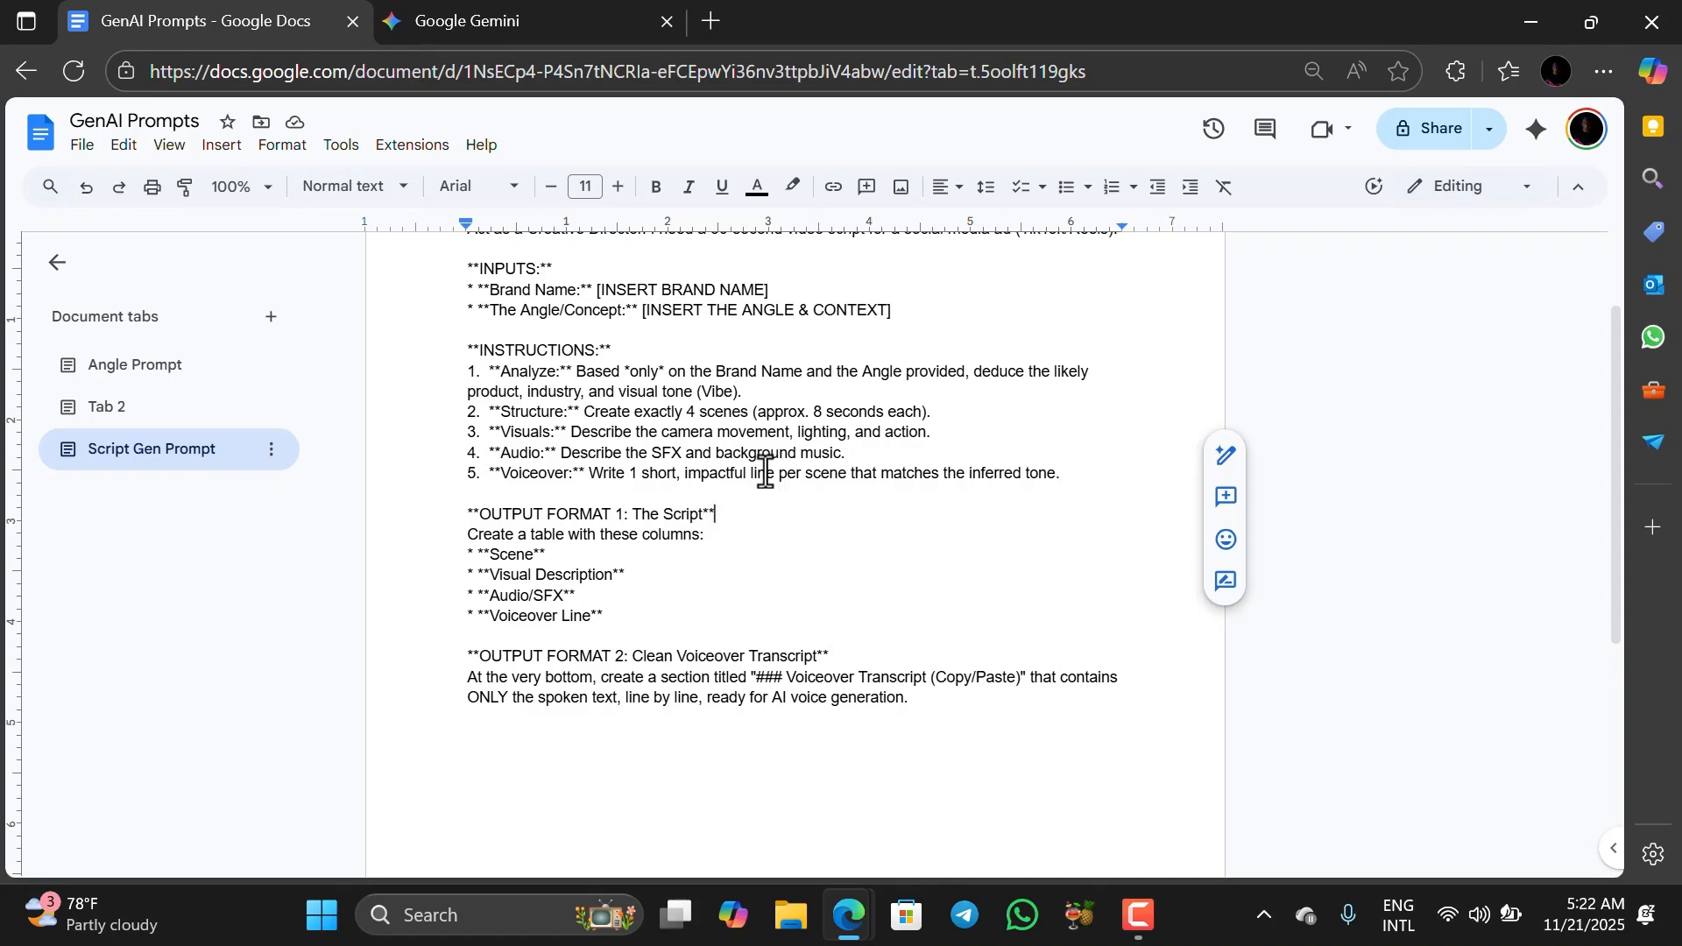
{"action": "scroll", "coordinate": [765, 473], "scroll_direction": "up", "scroll_amount": 2}
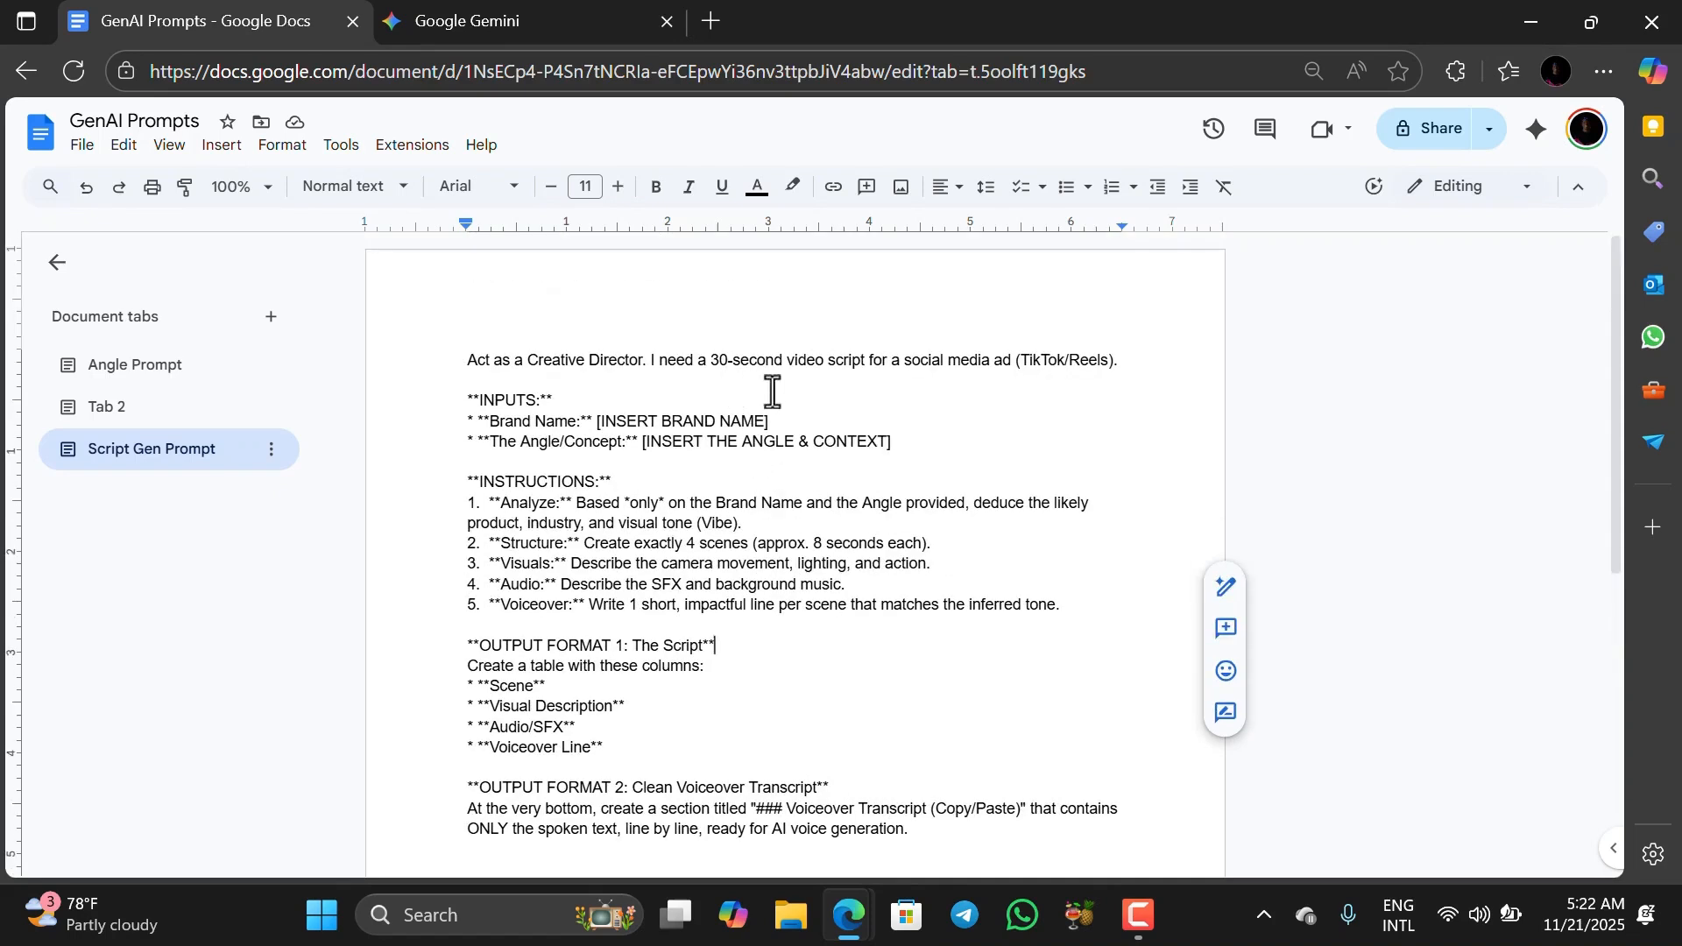
{"action": "left_click", "coordinate": [777, 429]}
{"action": "left_click_drag", "start_coordinate": [777, 429], "coordinate": [601, 425]}
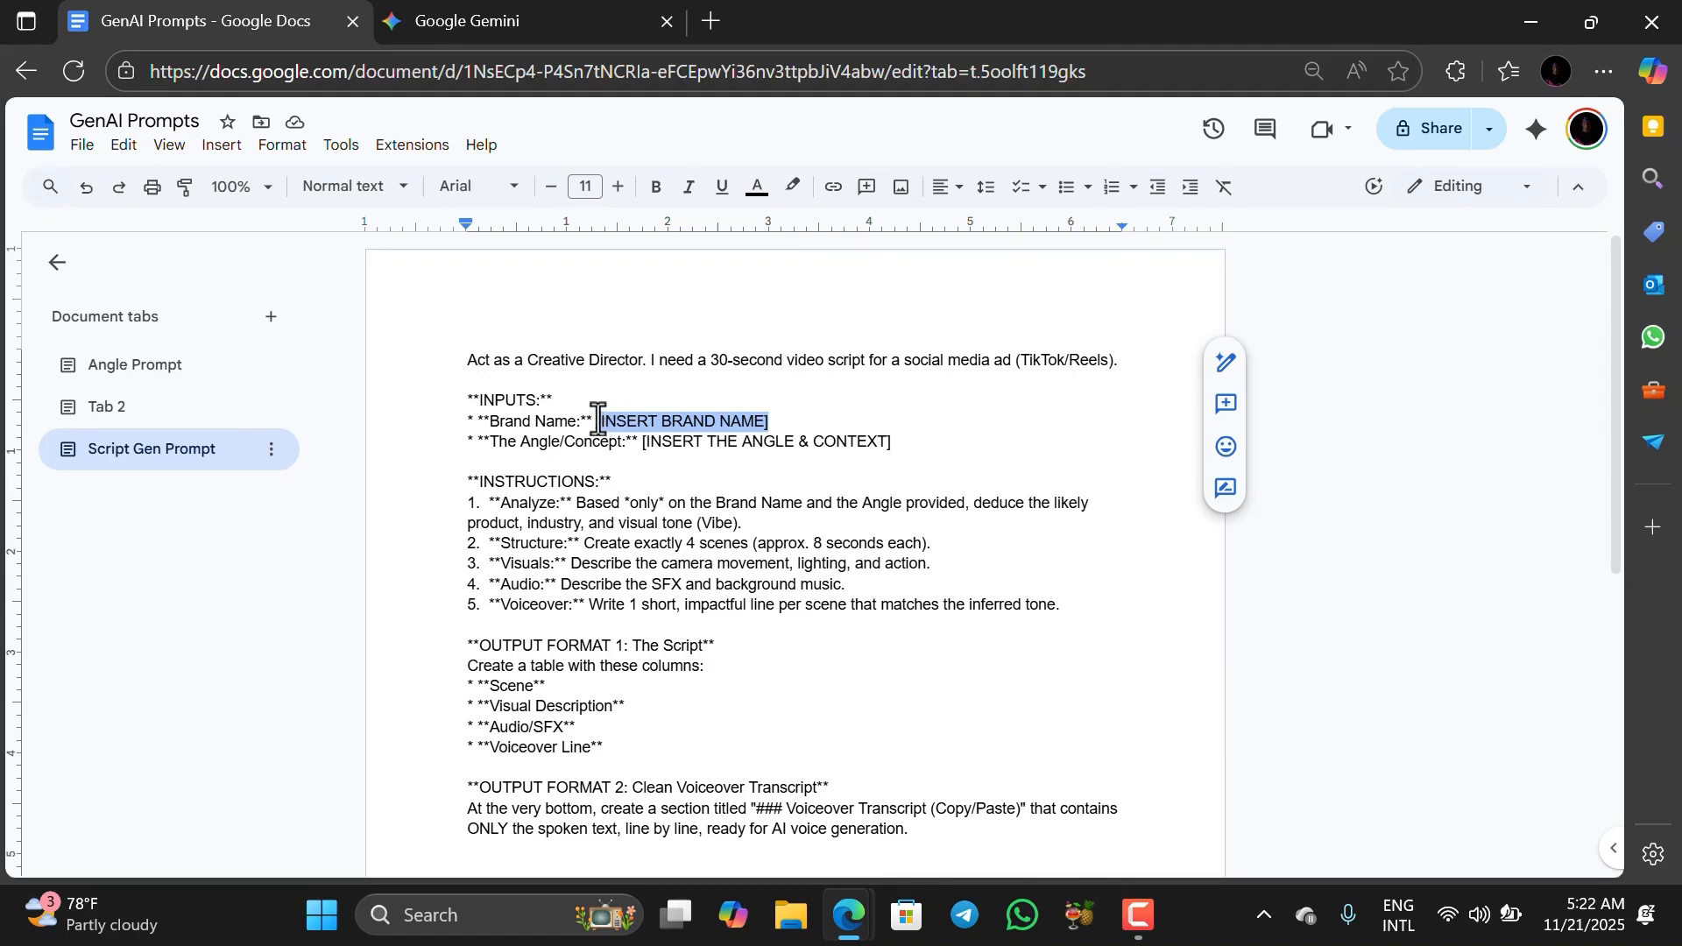
- Enter Kult as the brand and replace the angle placeholder with Tab 2's Angle 1 concept
{"action": "type", "text": "Kult"}
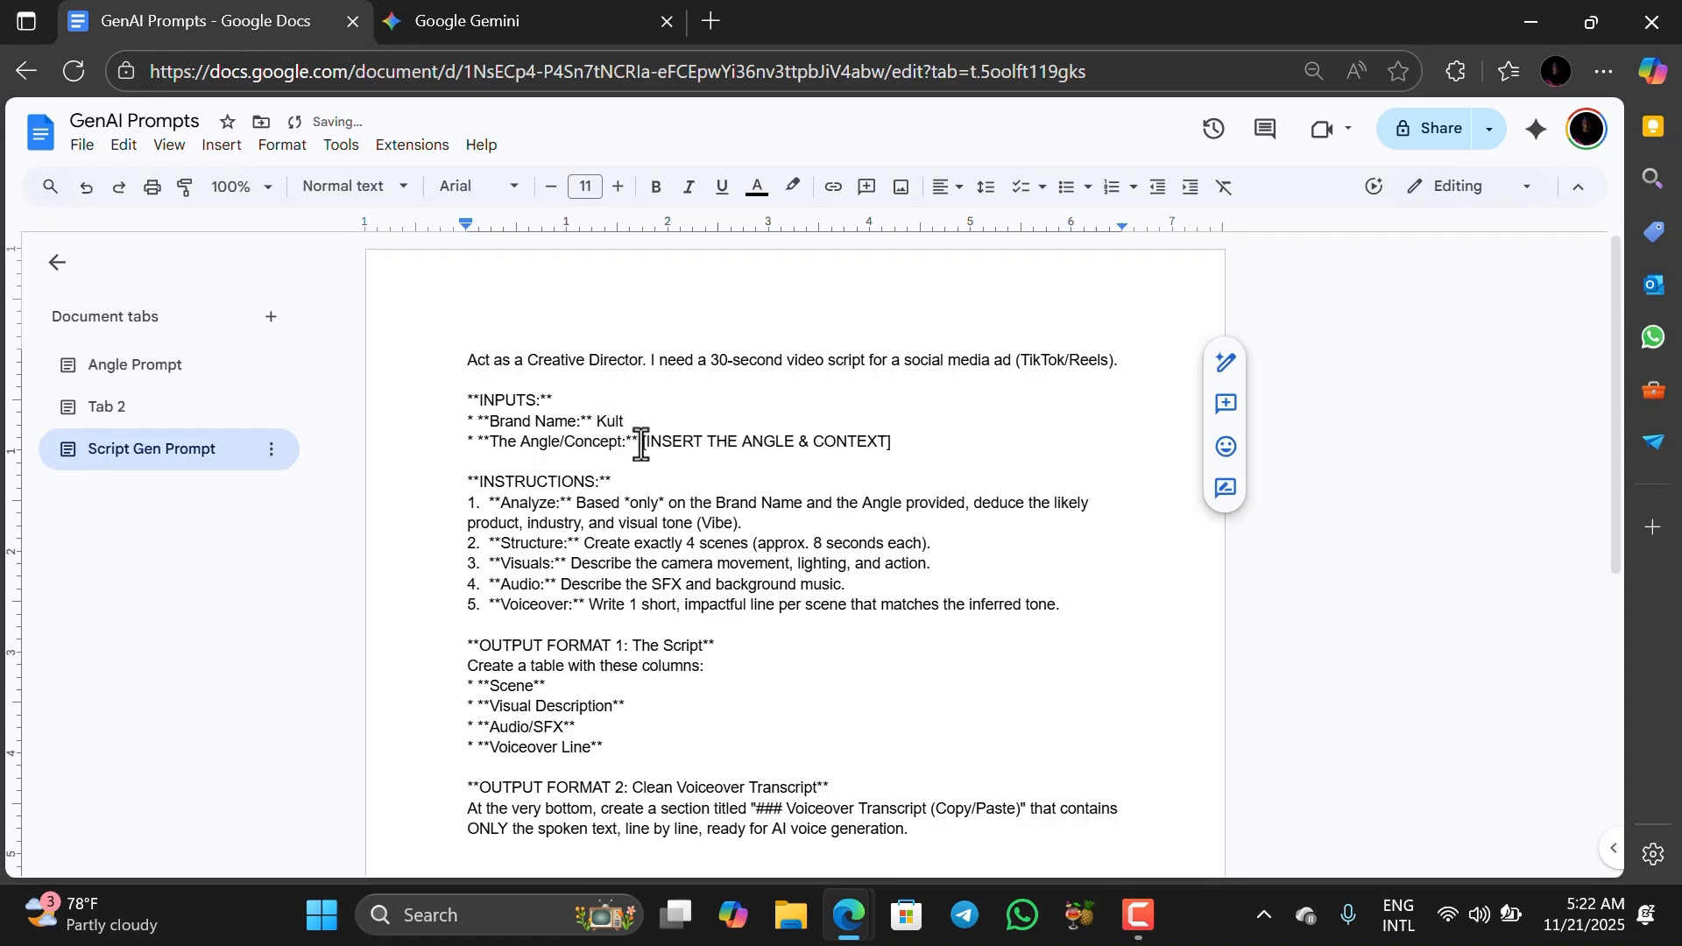
{"action": "left_click_drag", "start_coordinate": [642, 443], "coordinate": [894, 443]}
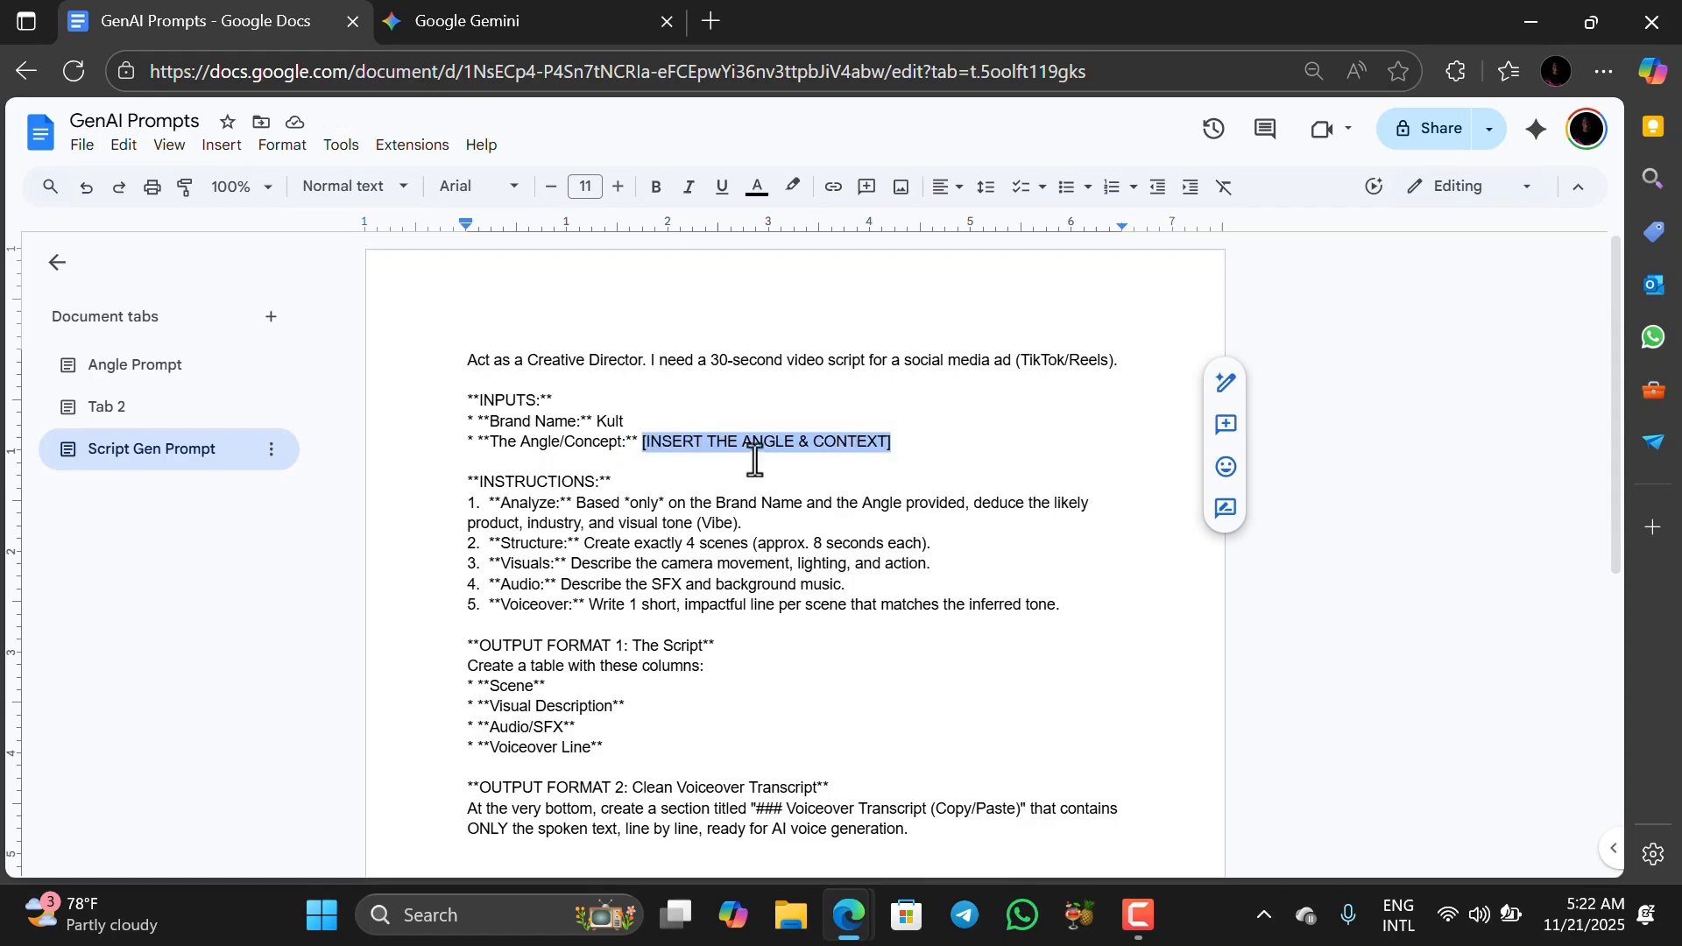
{"action": "left_click", "coordinate": [155, 411]}
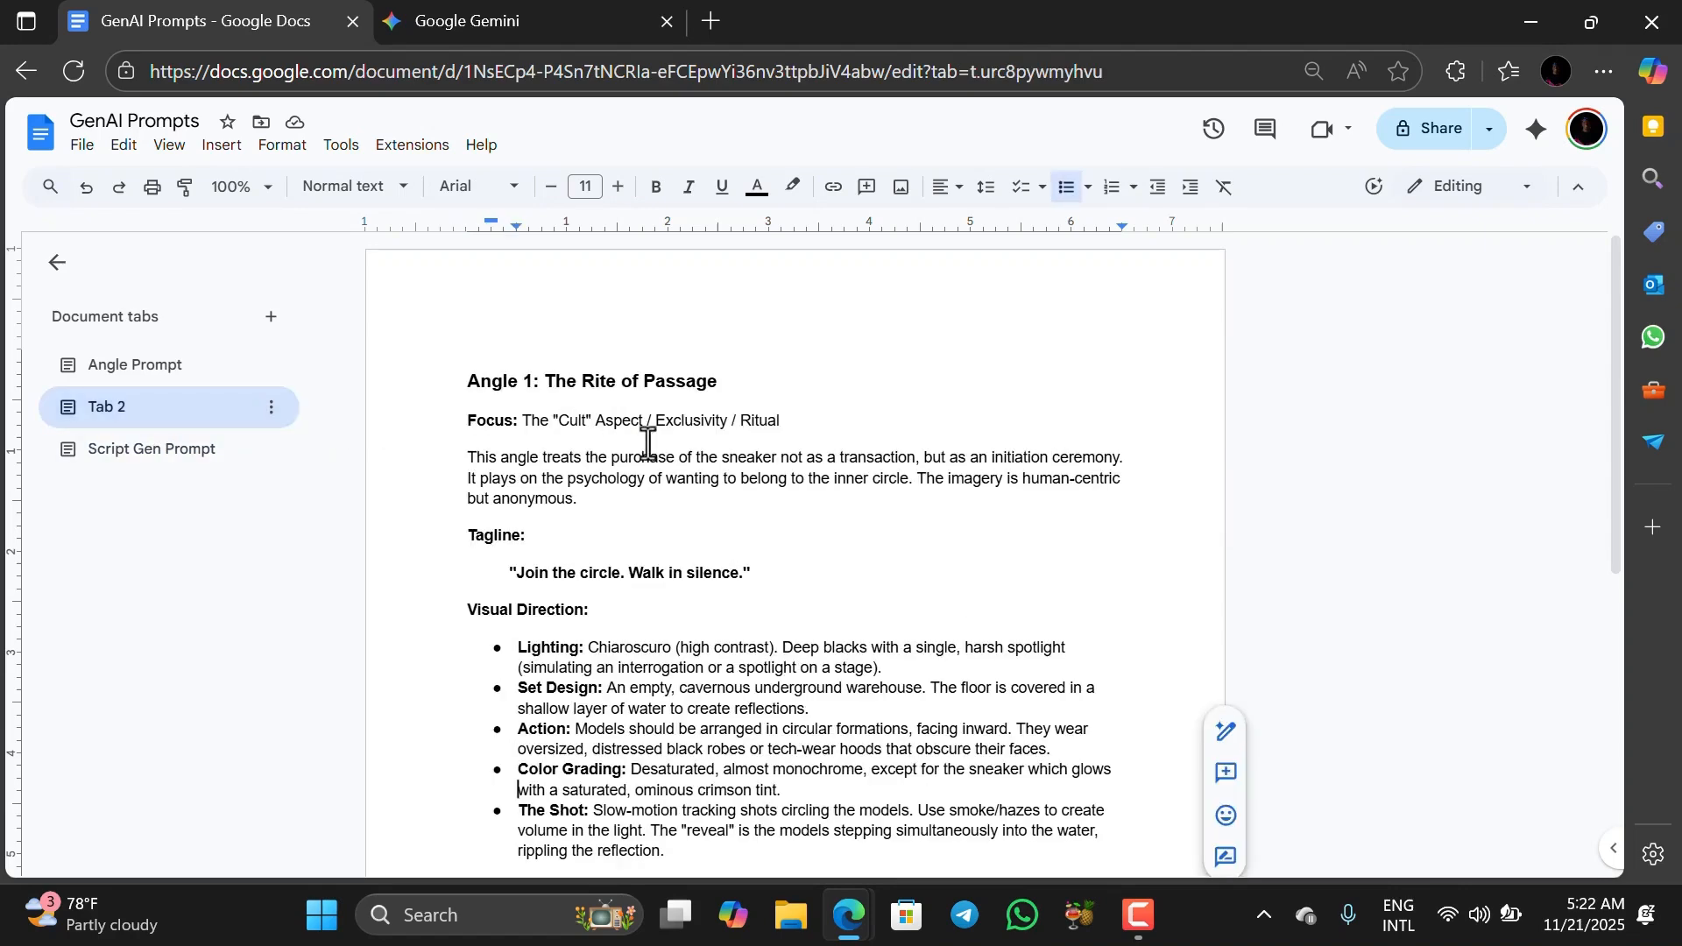
{"action": "key", "text": "ctrl+a"}
{"action": "key", "text": "ctrl+c"}
{"action": "scroll", "coordinate": [648, 443], "scroll_direction": "down", "scroll_amount": 4}
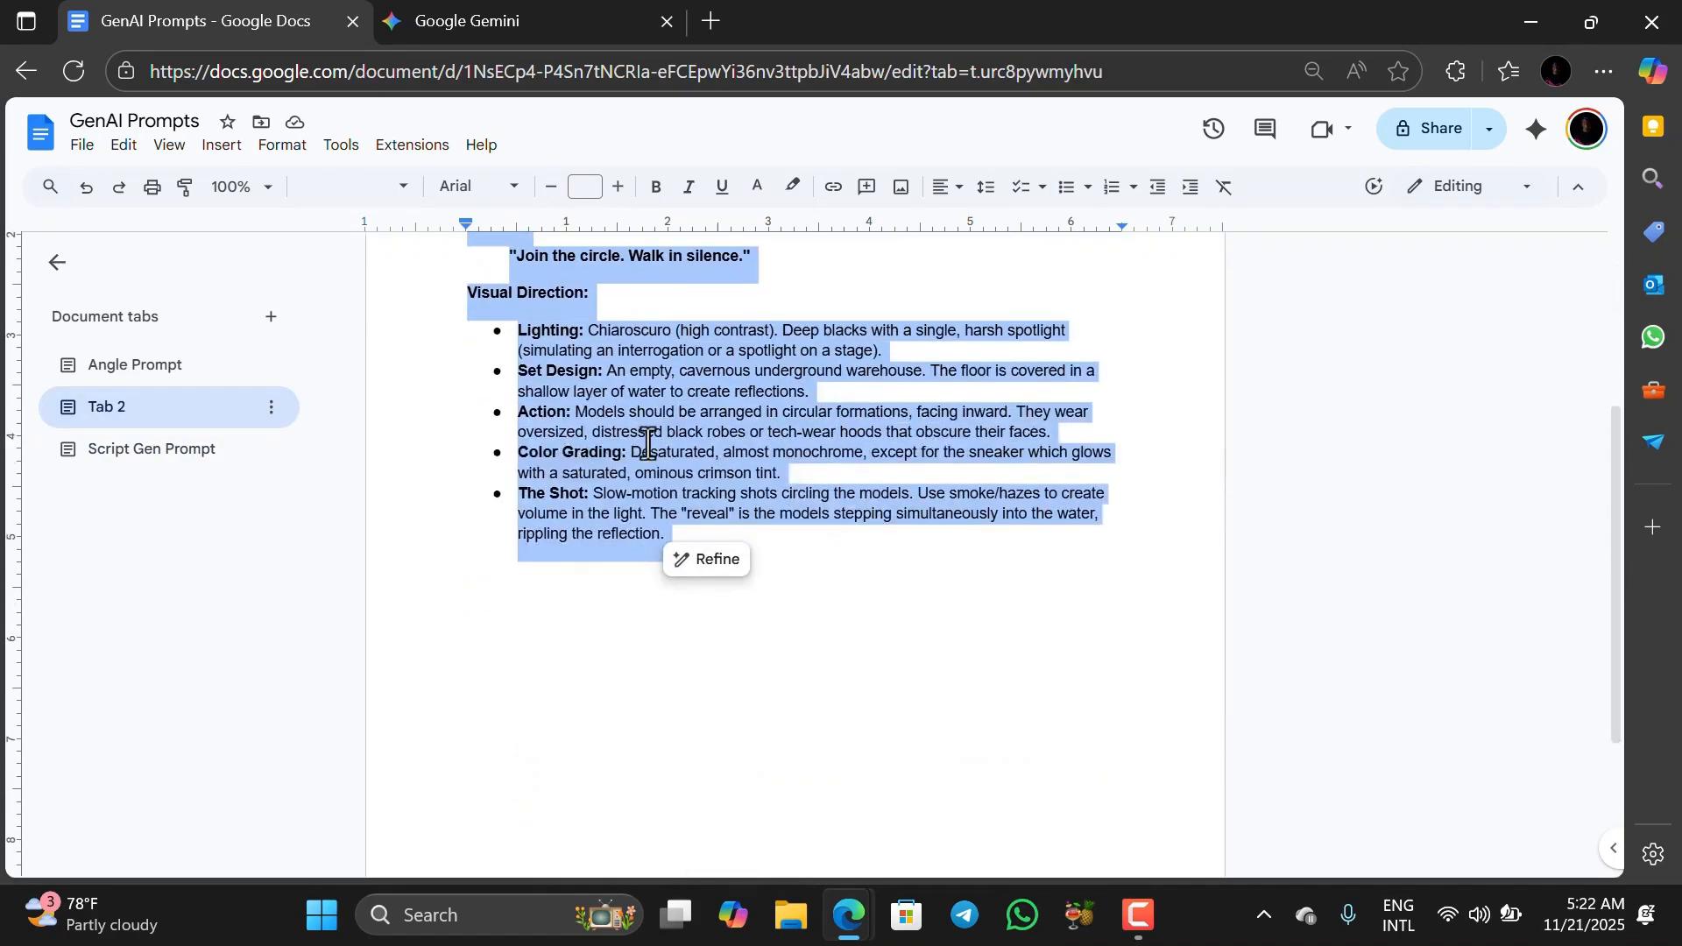
{"action": "left_click", "coordinate": [219, 454]}
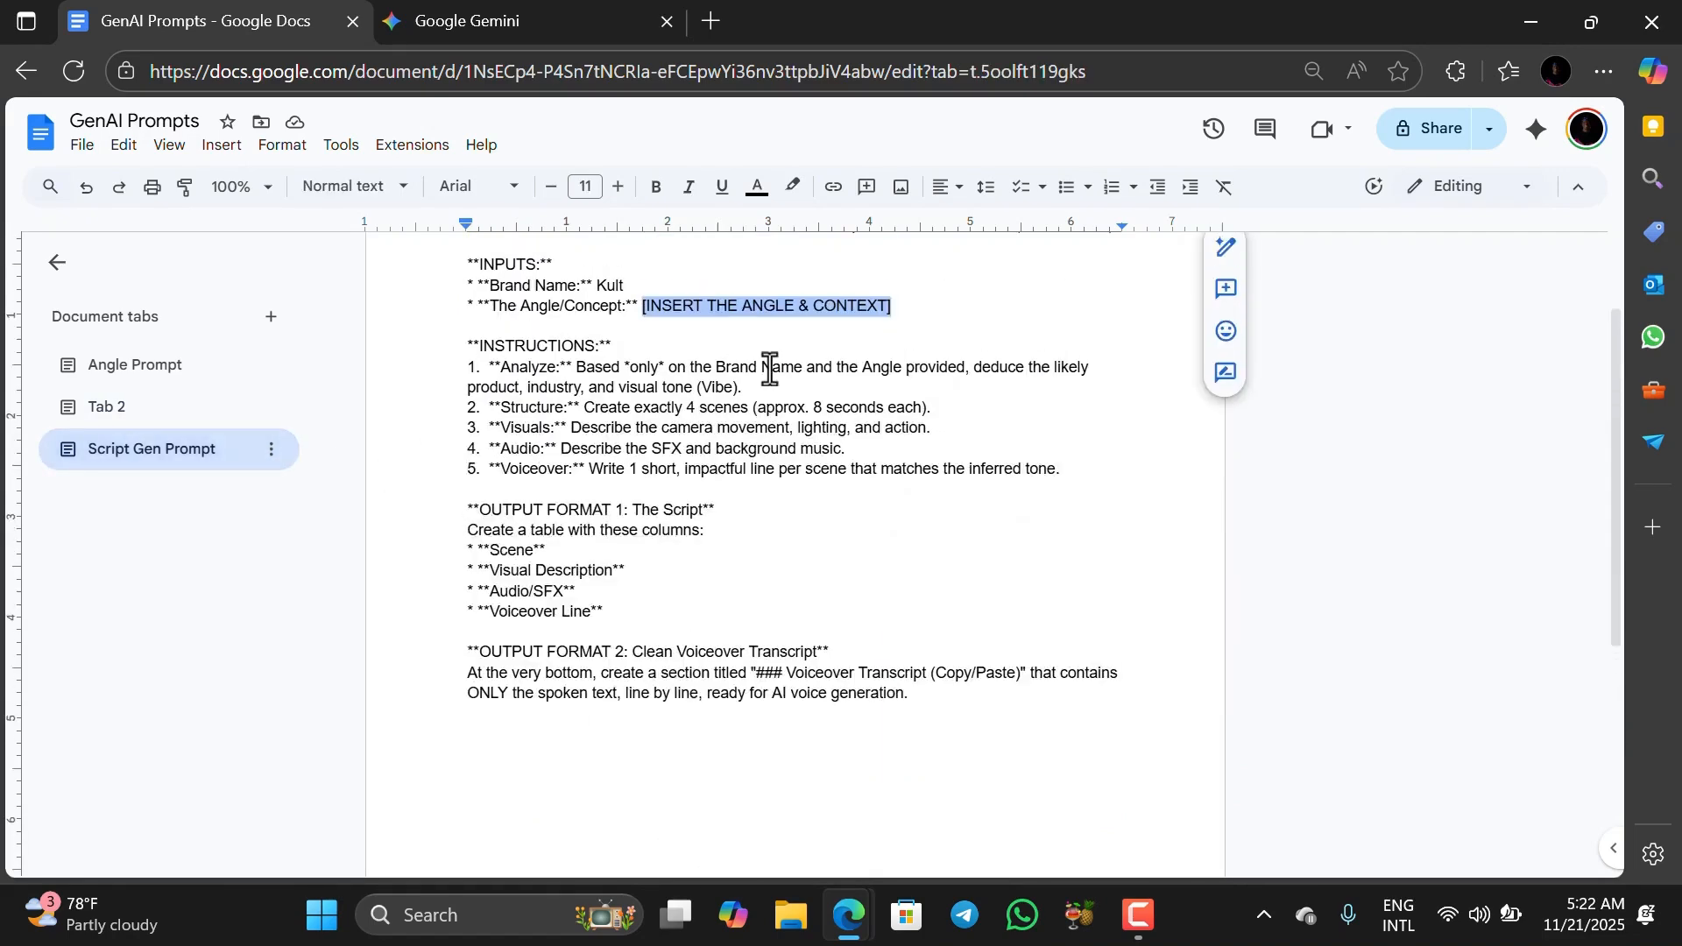
{"action": "key", "text": "ctrl+v"}
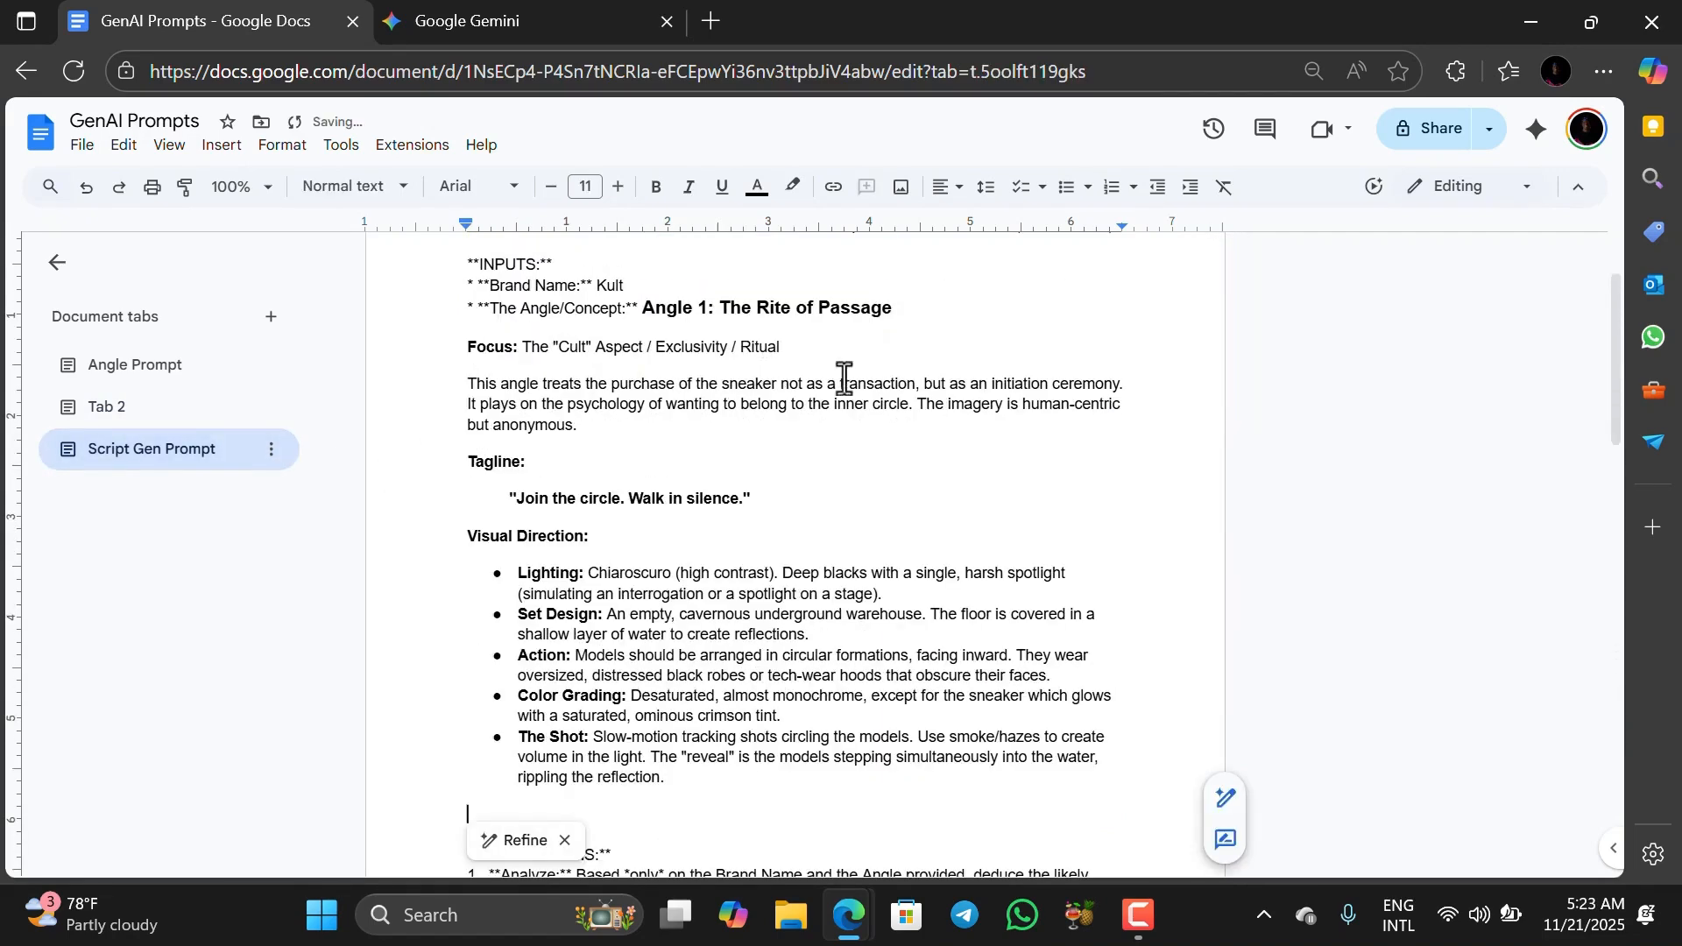
{"action": "scroll", "coordinate": [859, 414], "scroll_direction": "up", "scroll_amount": 2}
{"action": "scroll", "coordinate": [917, 581], "scroll_direction": "down", "scroll_amount": 1}
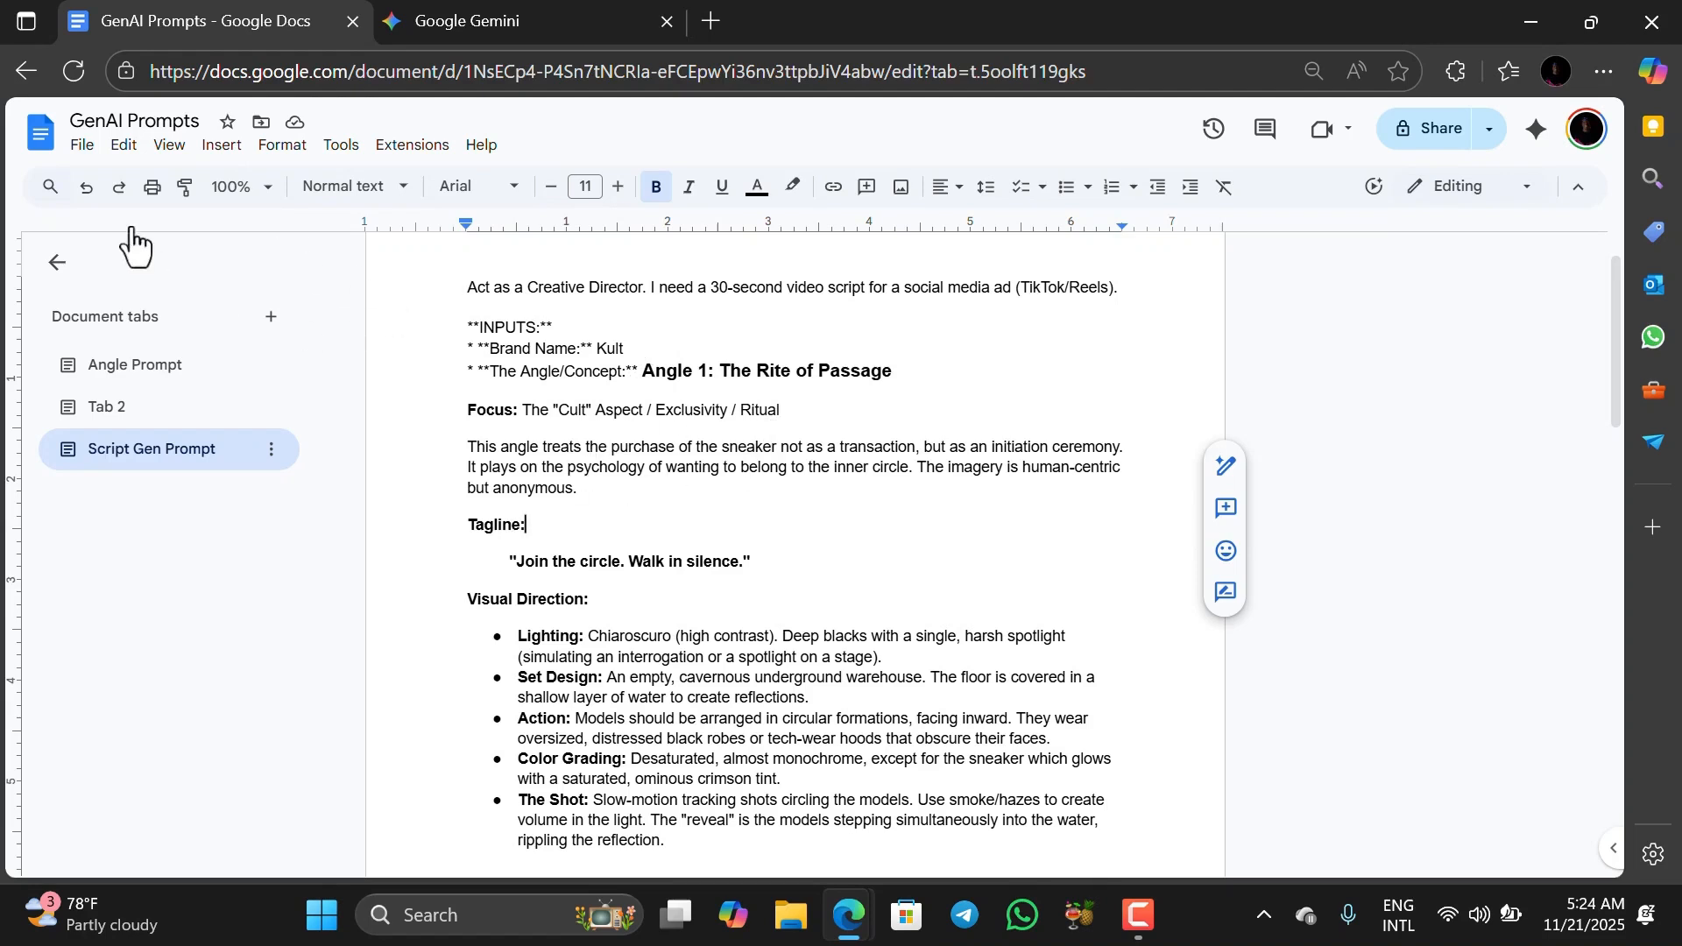
- Dismiss the file options menu and put focus in the Script Gen Prompt text
{"action": "left_click", "coordinate": [83, 146]}
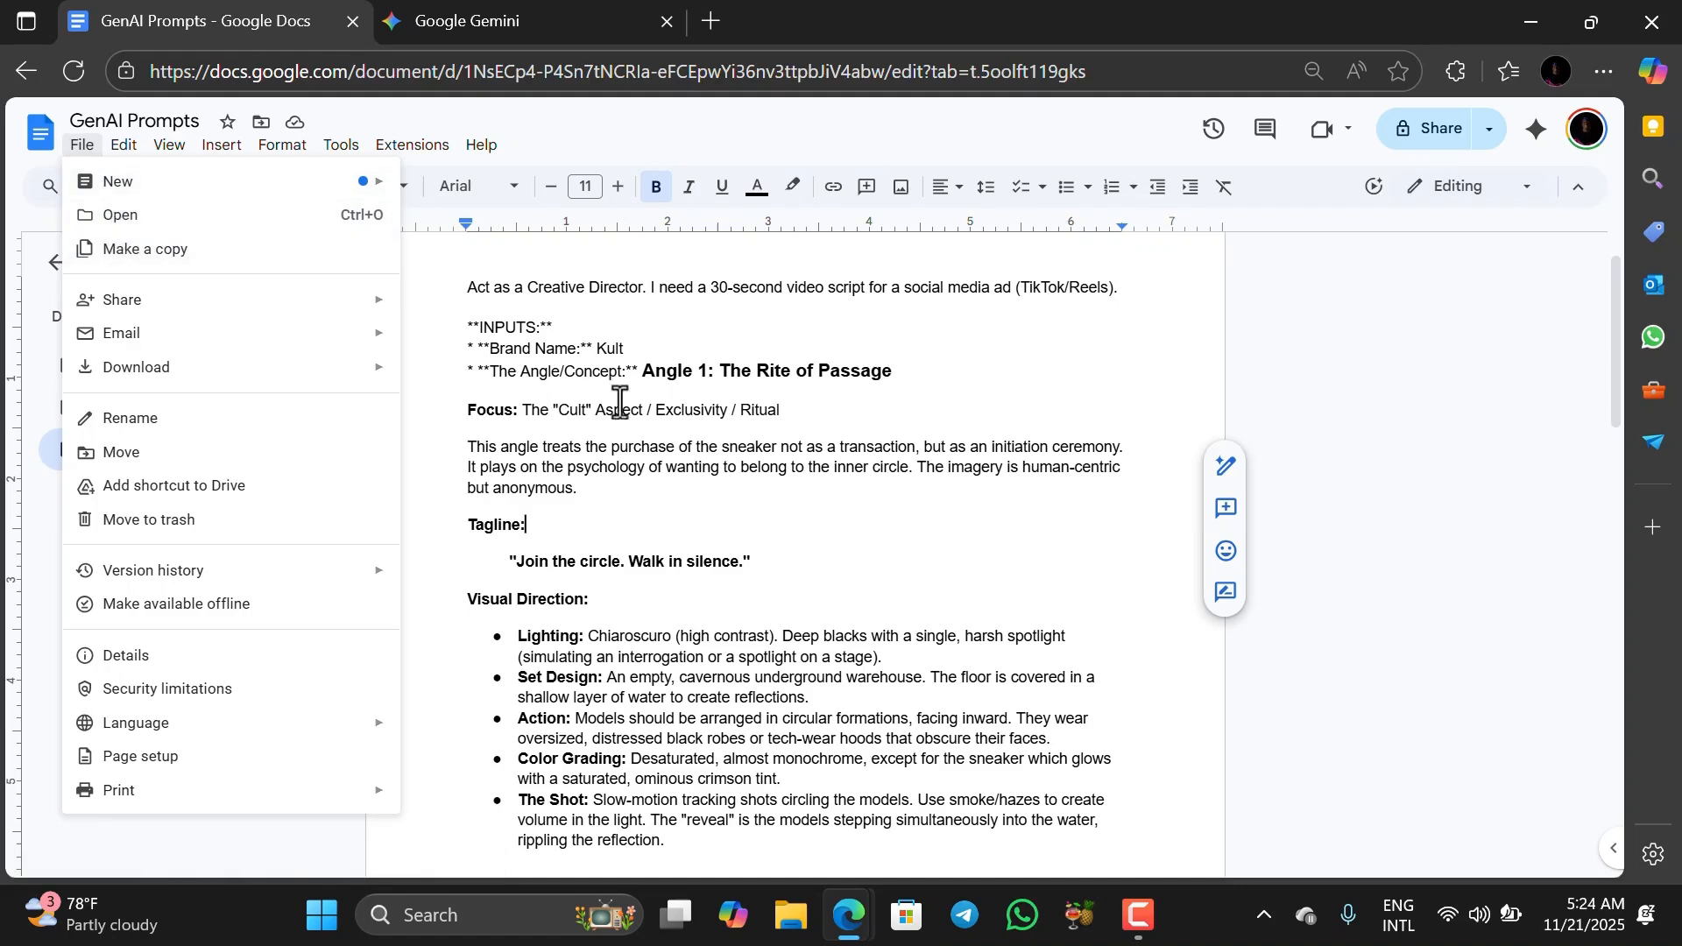
{"action": "left_click", "coordinate": [589, 429]}
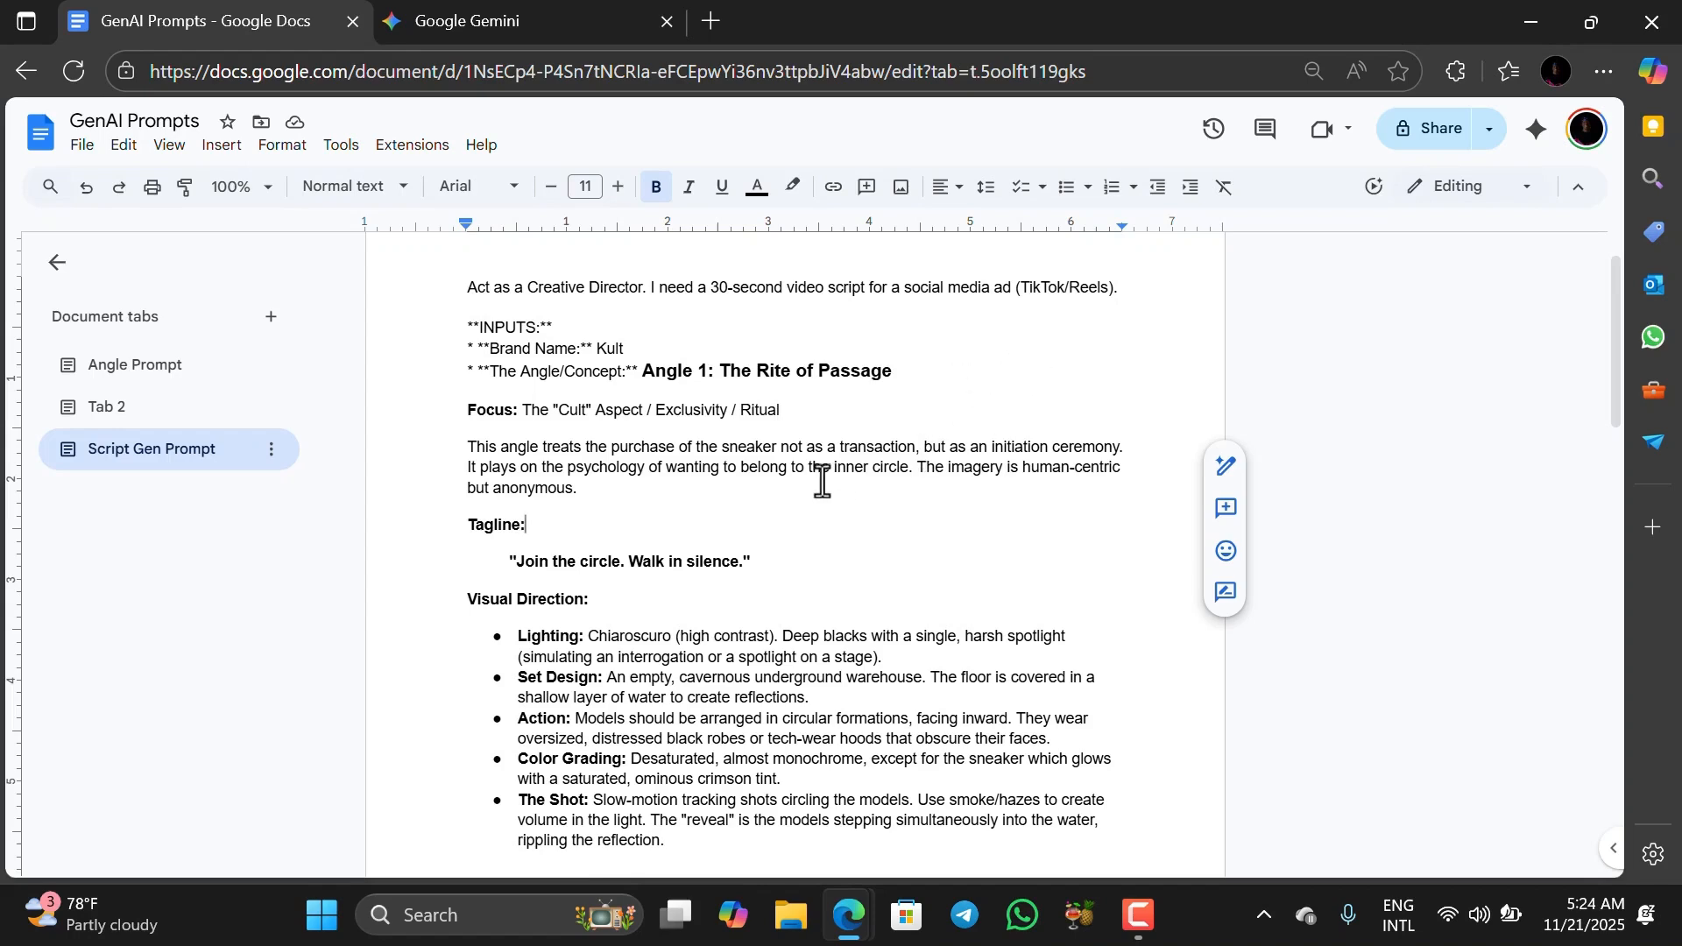
{"action": "left_click", "coordinate": [765, 396]}
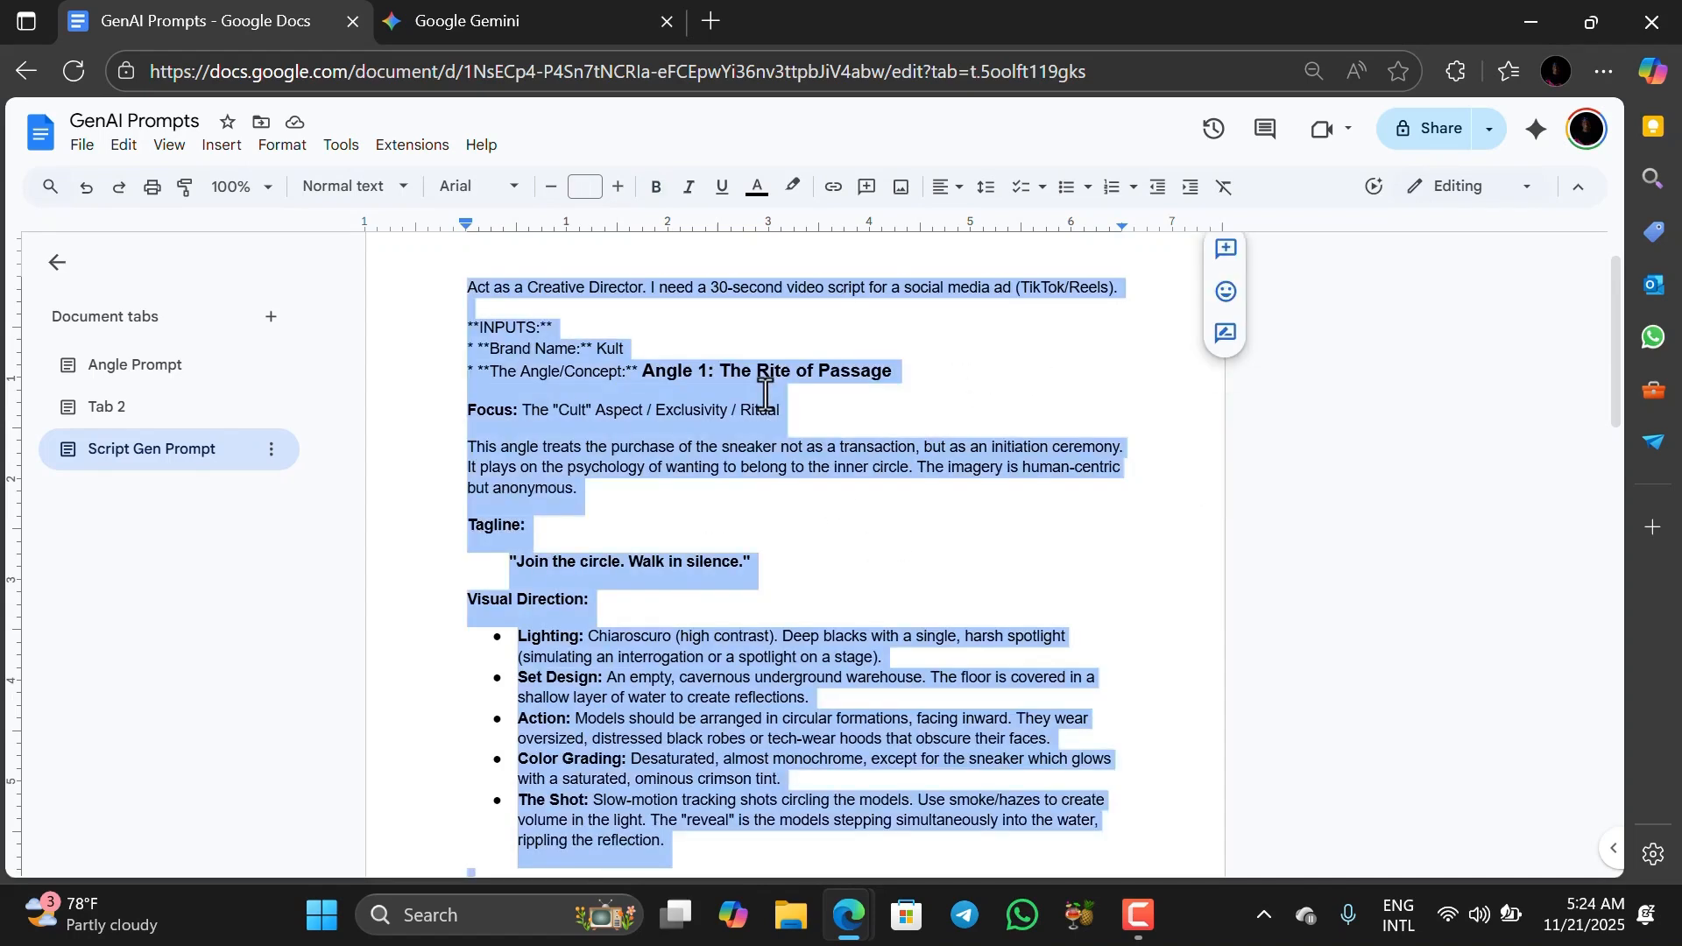
{"action": "scroll", "coordinate": [765, 395], "scroll_direction": "down", "scroll_amount": 5}
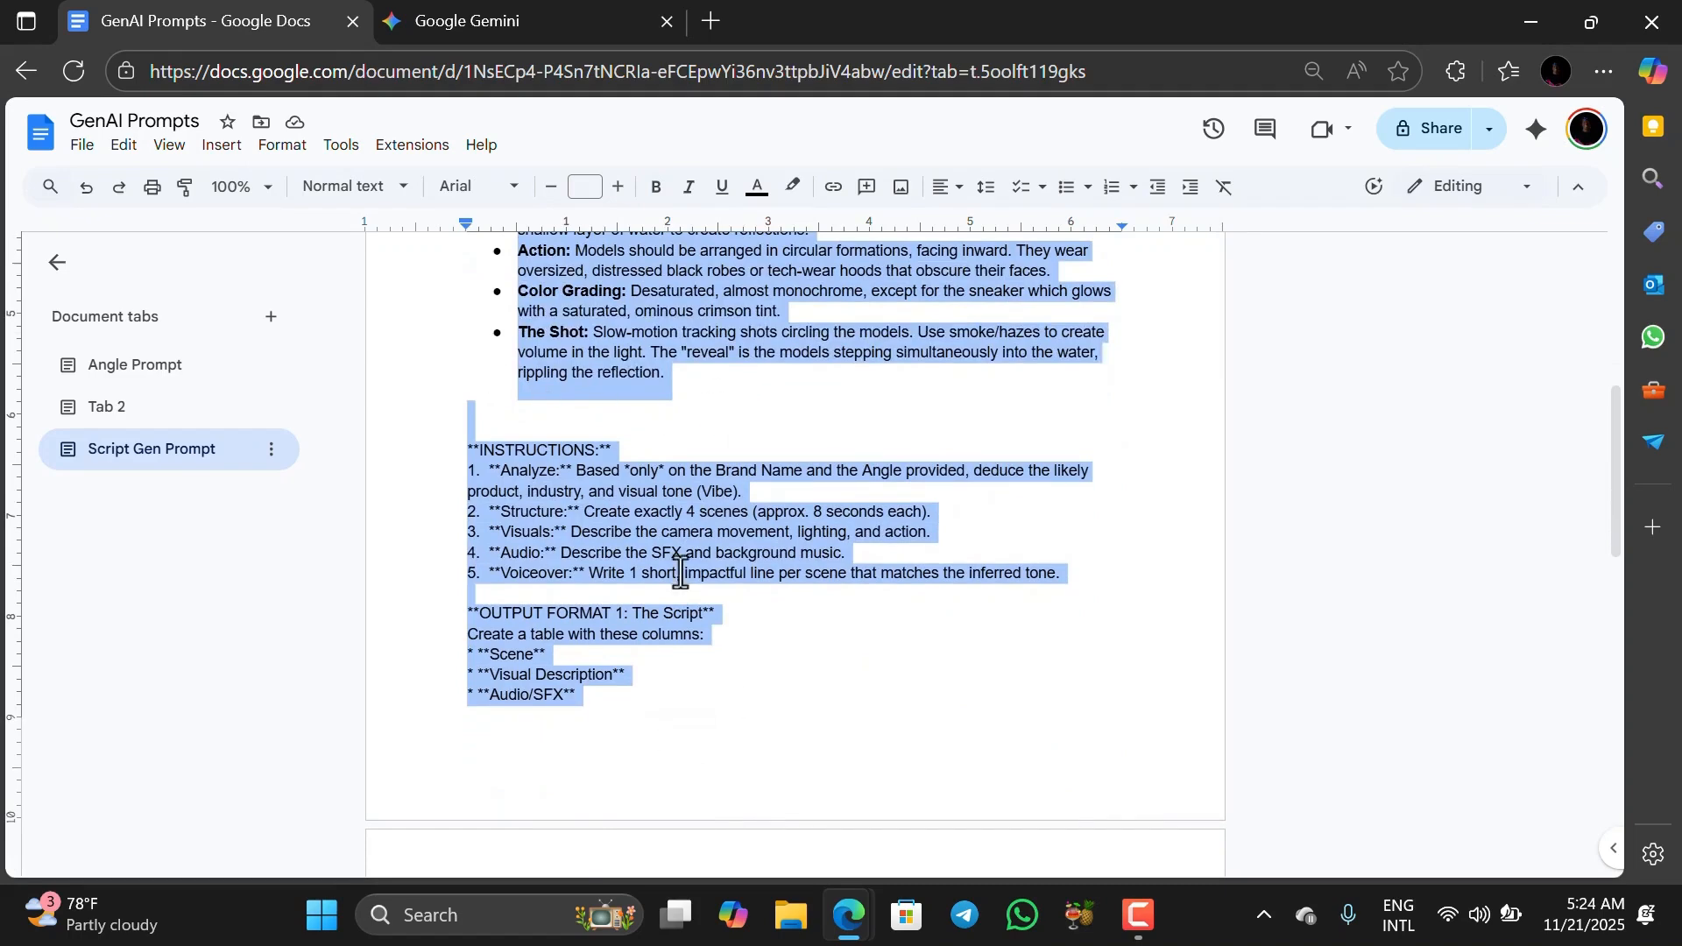
{"action": "scroll", "coordinate": [626, 585], "scroll_direction": "up", "scroll_amount": 6}
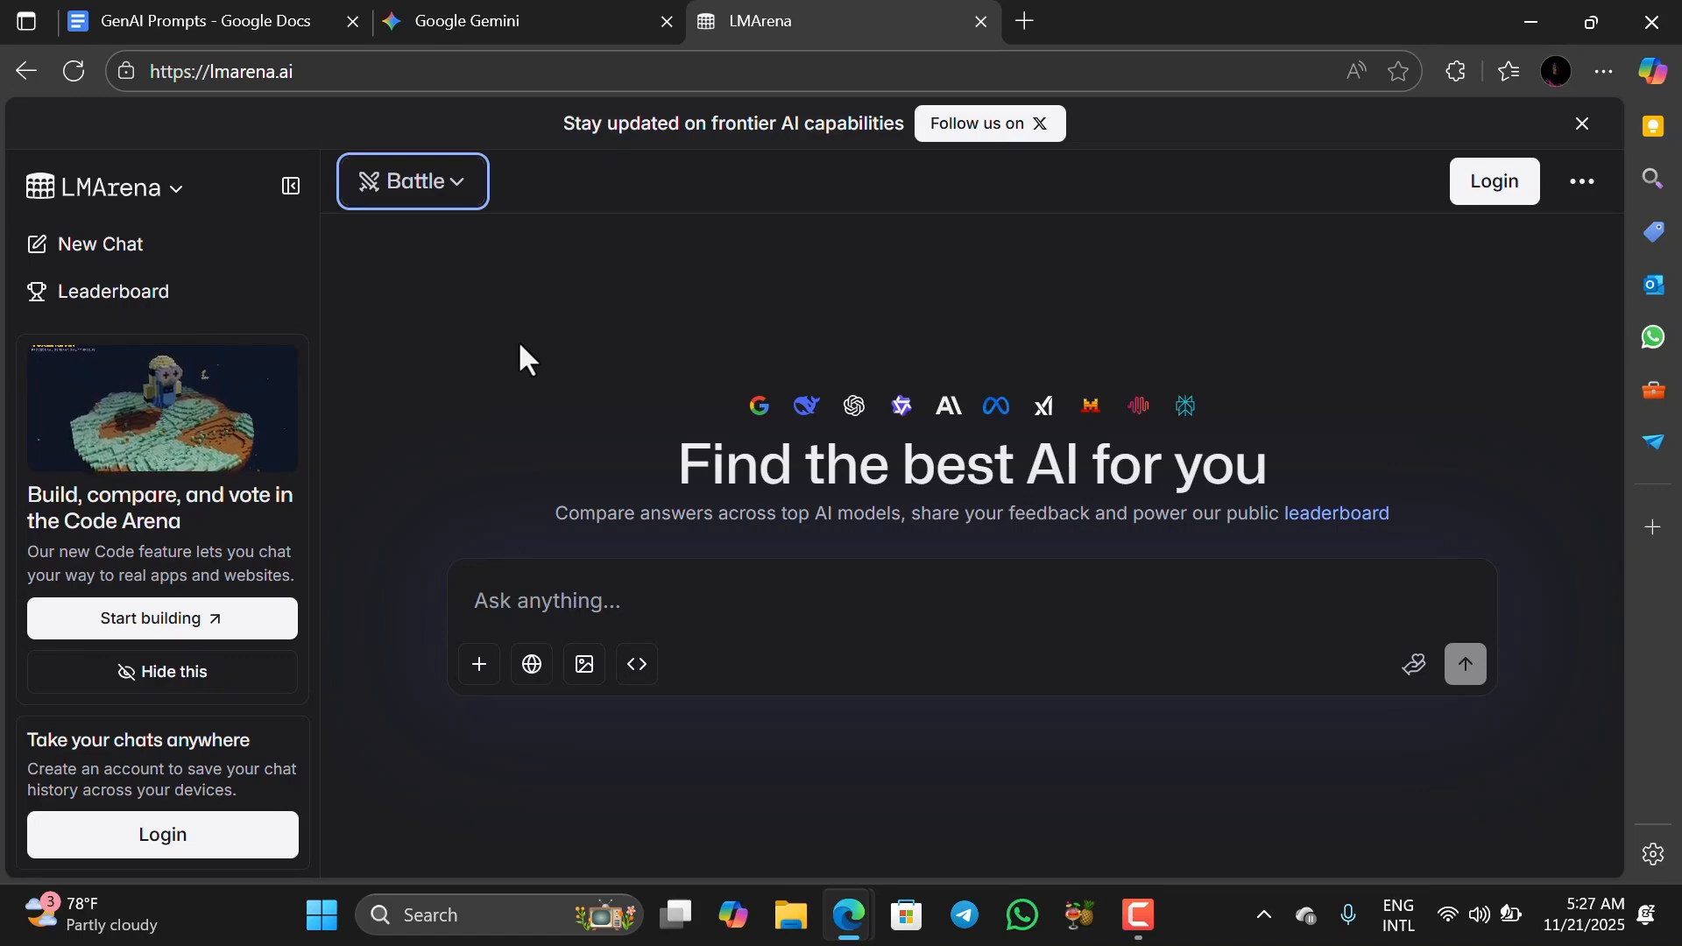
{"action": "left_click", "coordinate": [425, 196]}
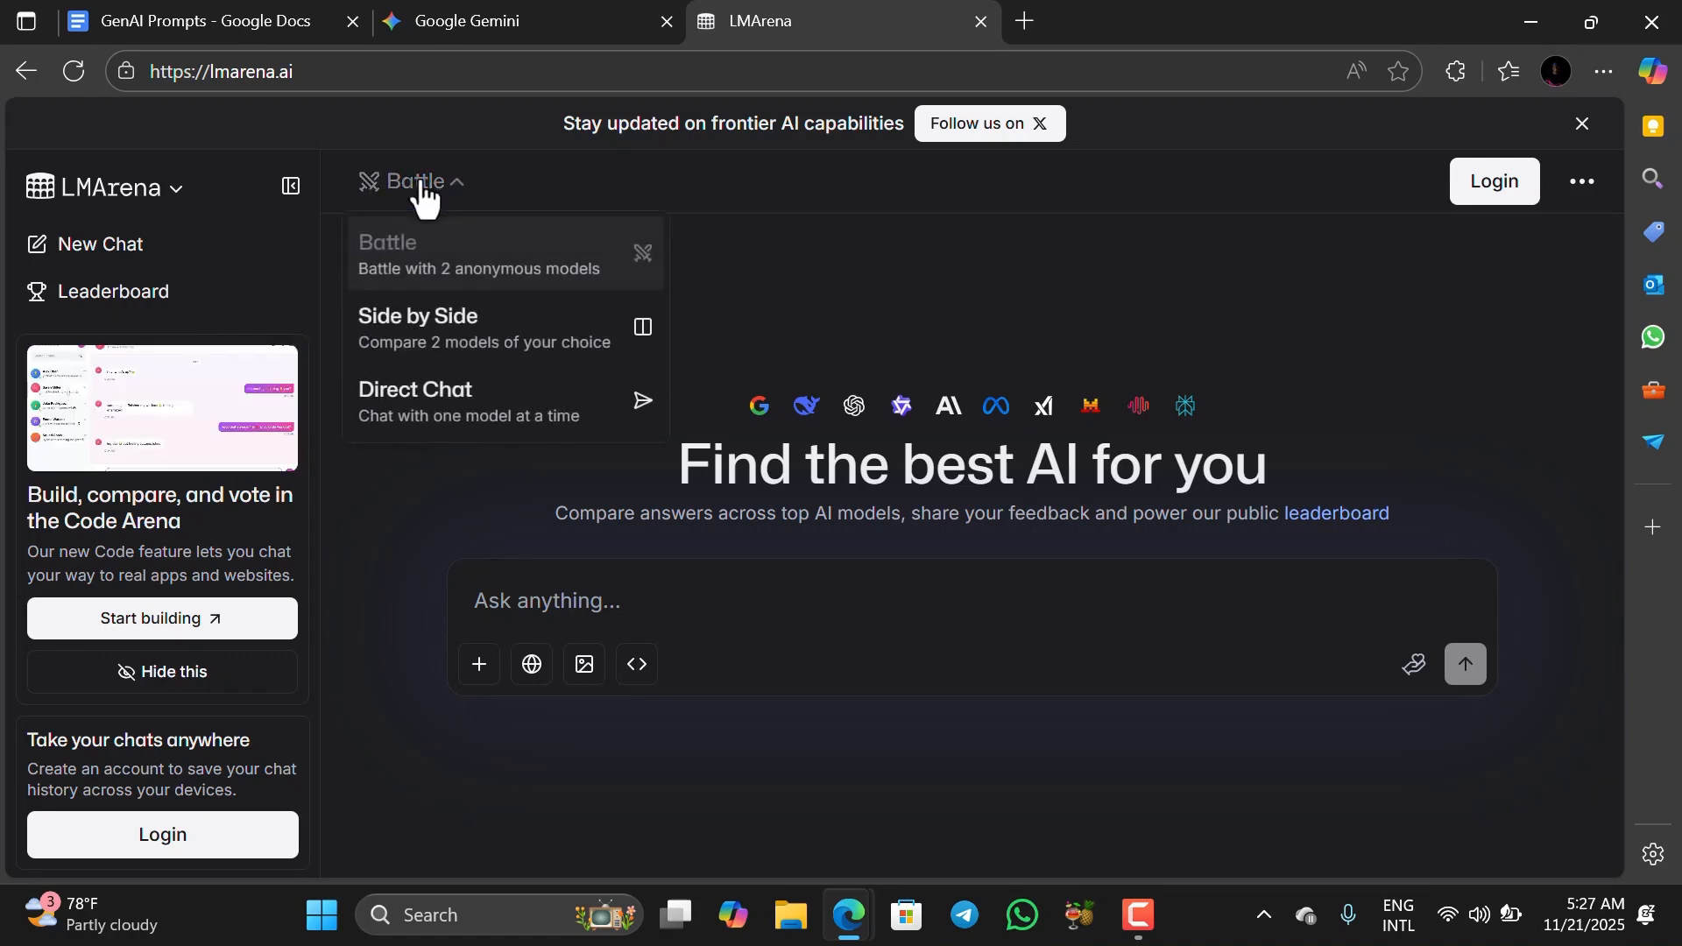
{"action": "left_click", "coordinate": [463, 405]}
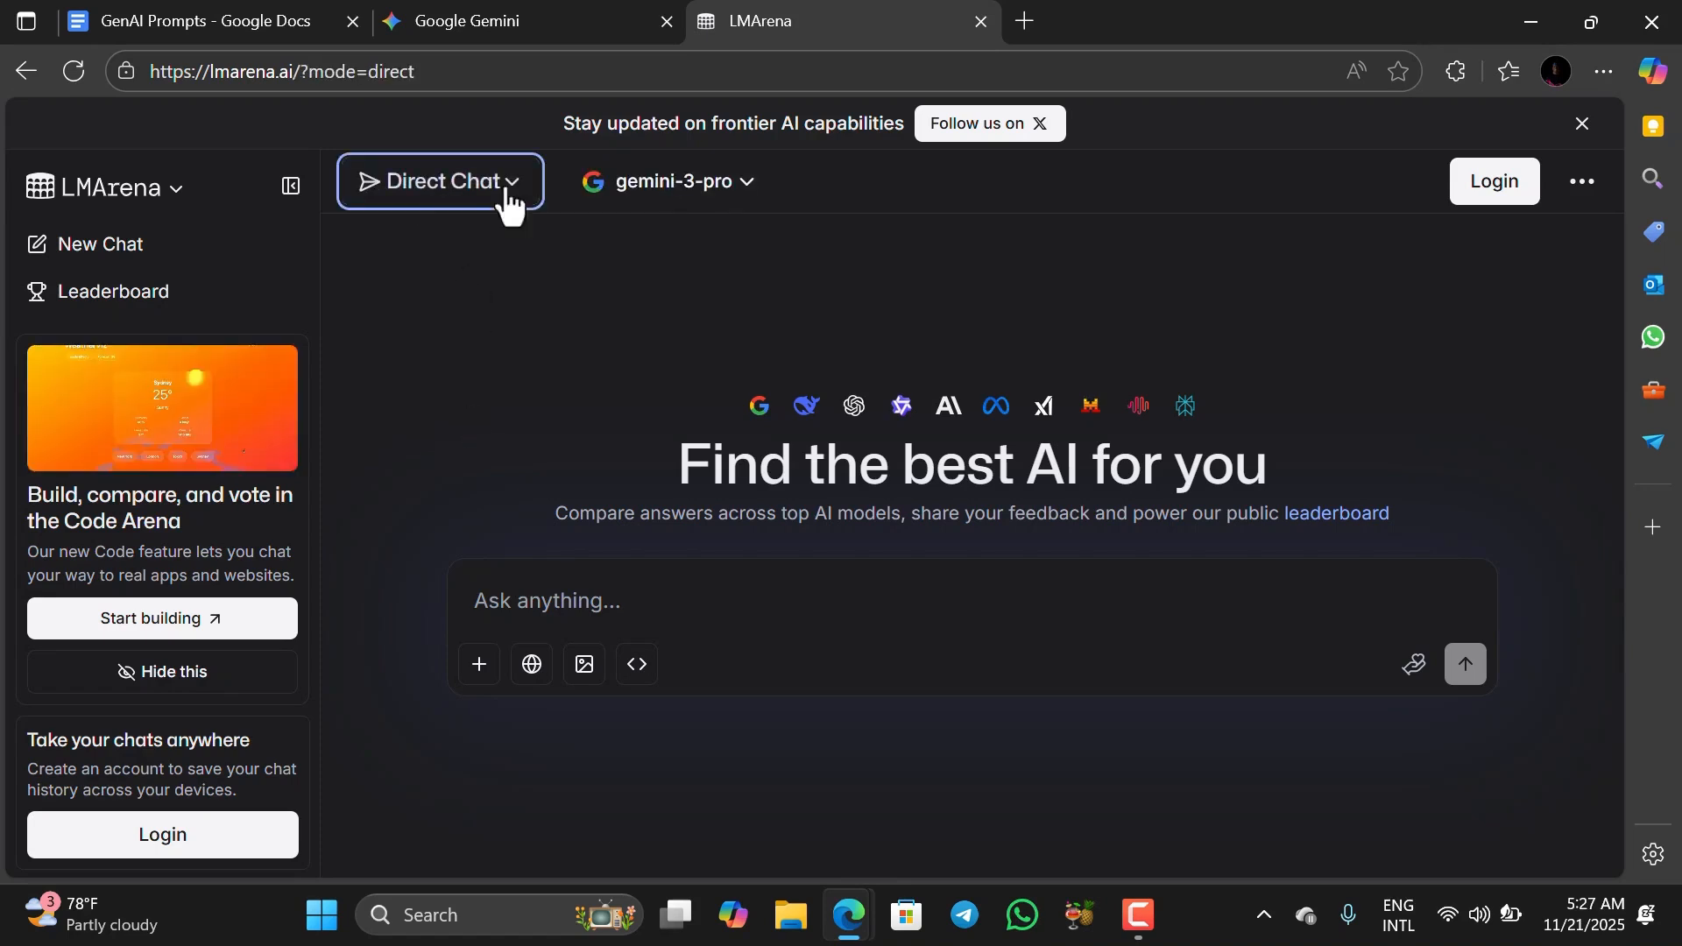
{"action": "left_click", "coordinate": [706, 195]}
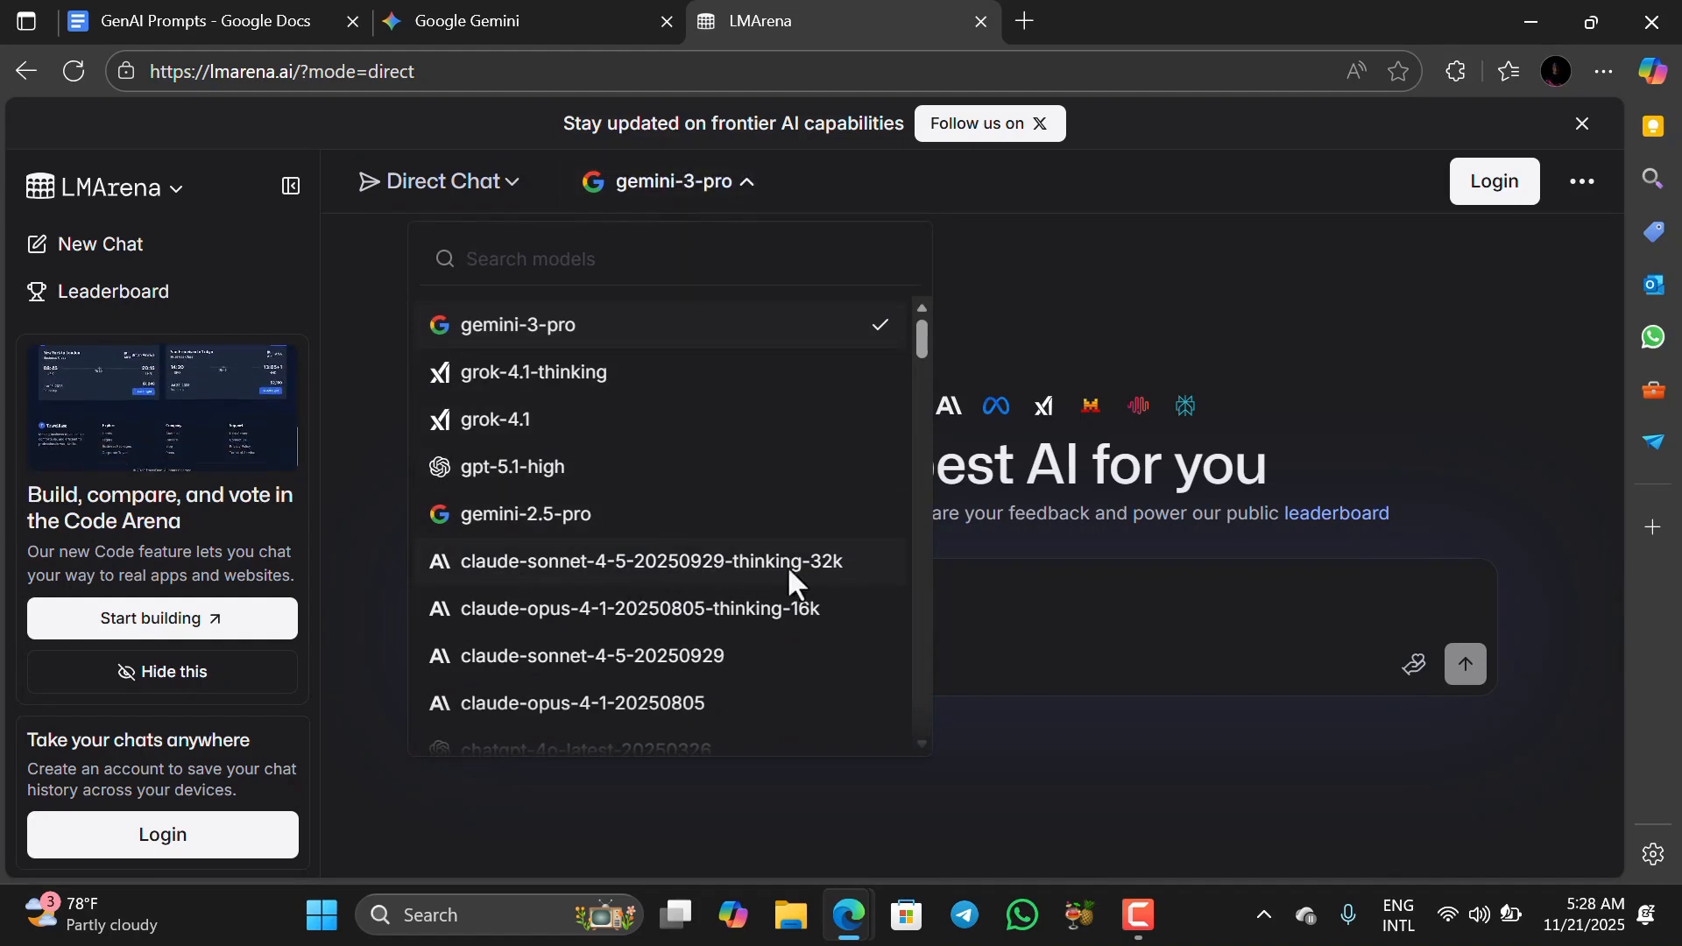
{"action": "left_click", "coordinate": [824, 568]}
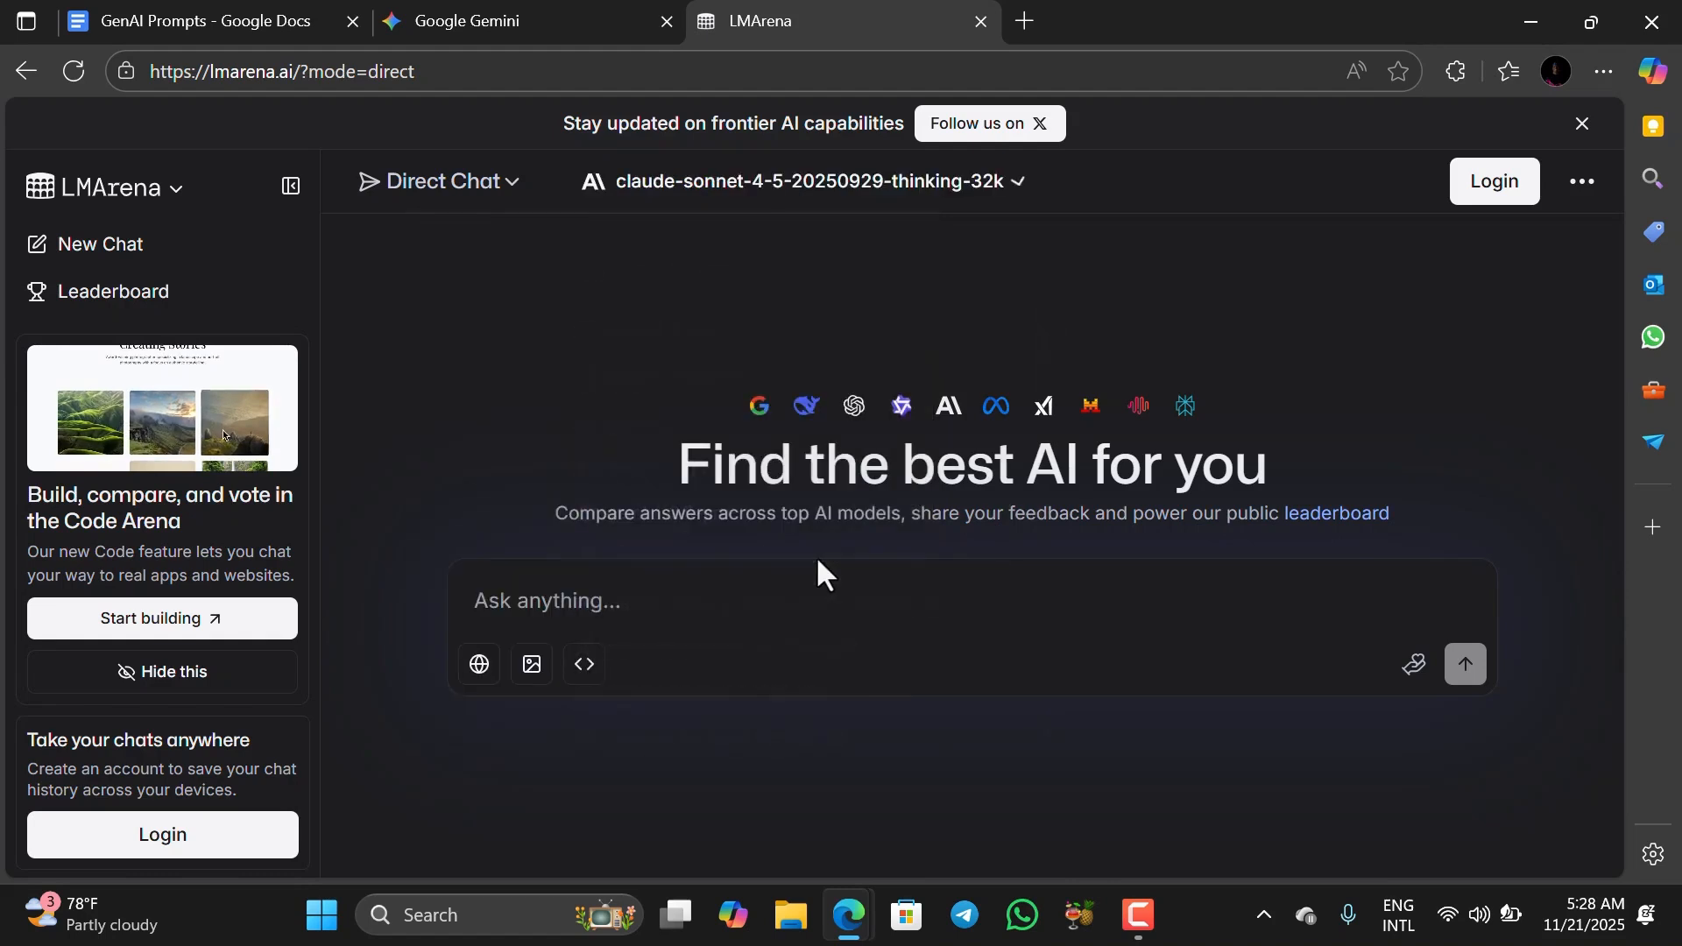
{"action": "left_click", "coordinate": [934, 194]}
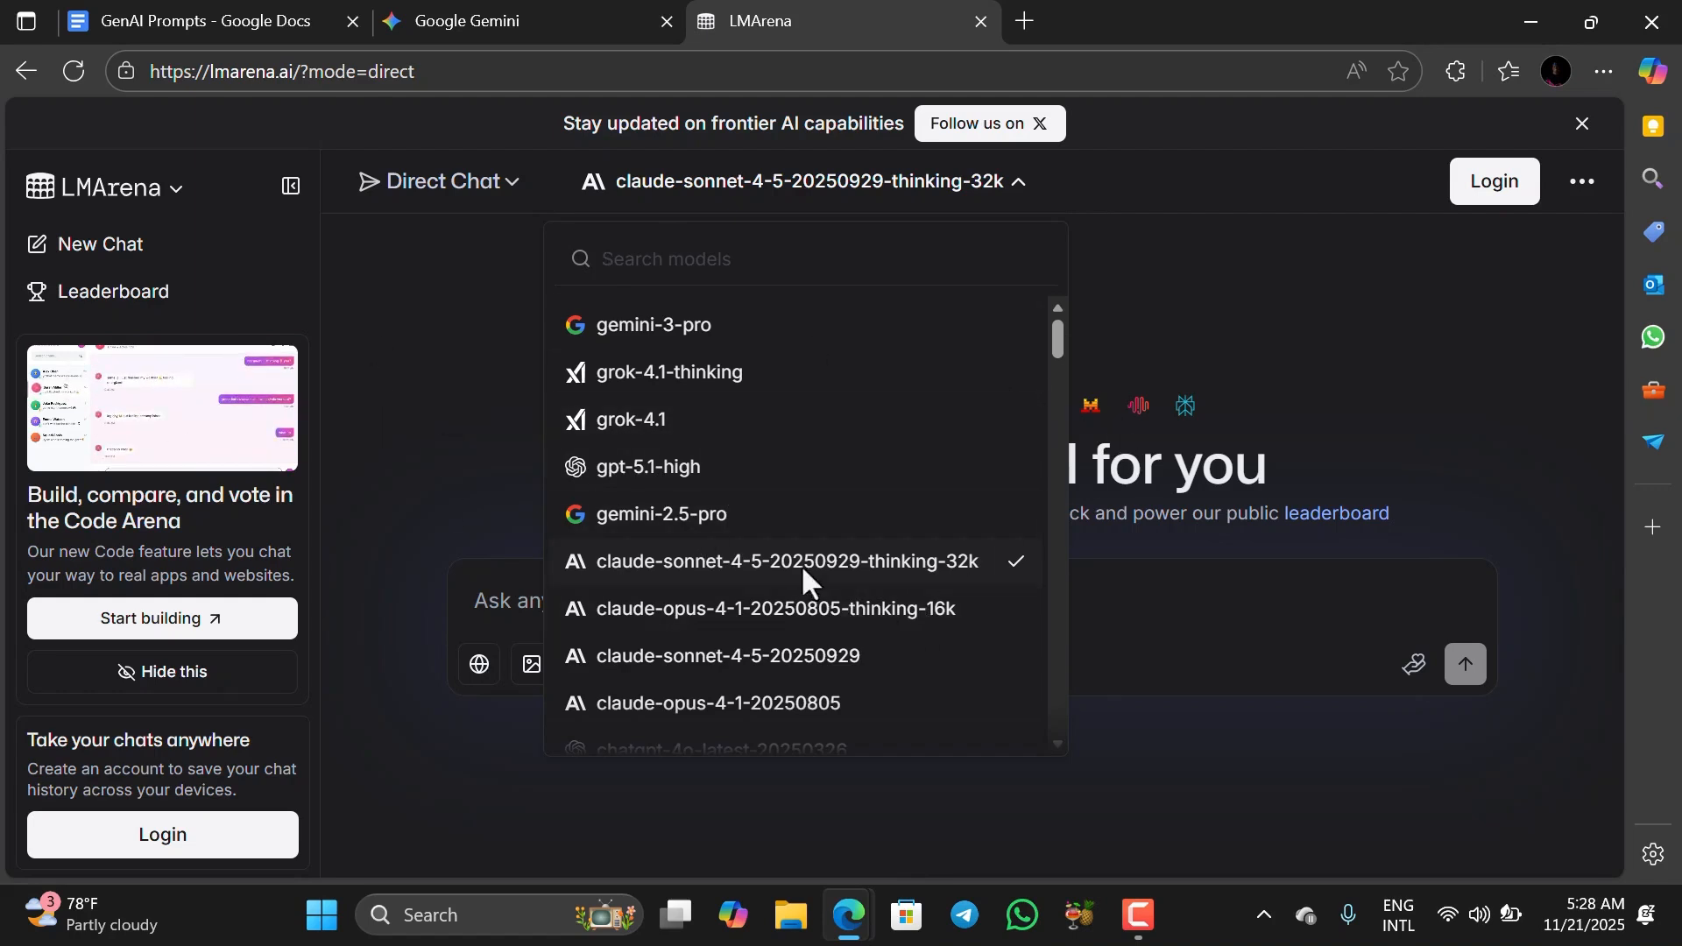
{"action": "left_click", "coordinate": [902, 563]}
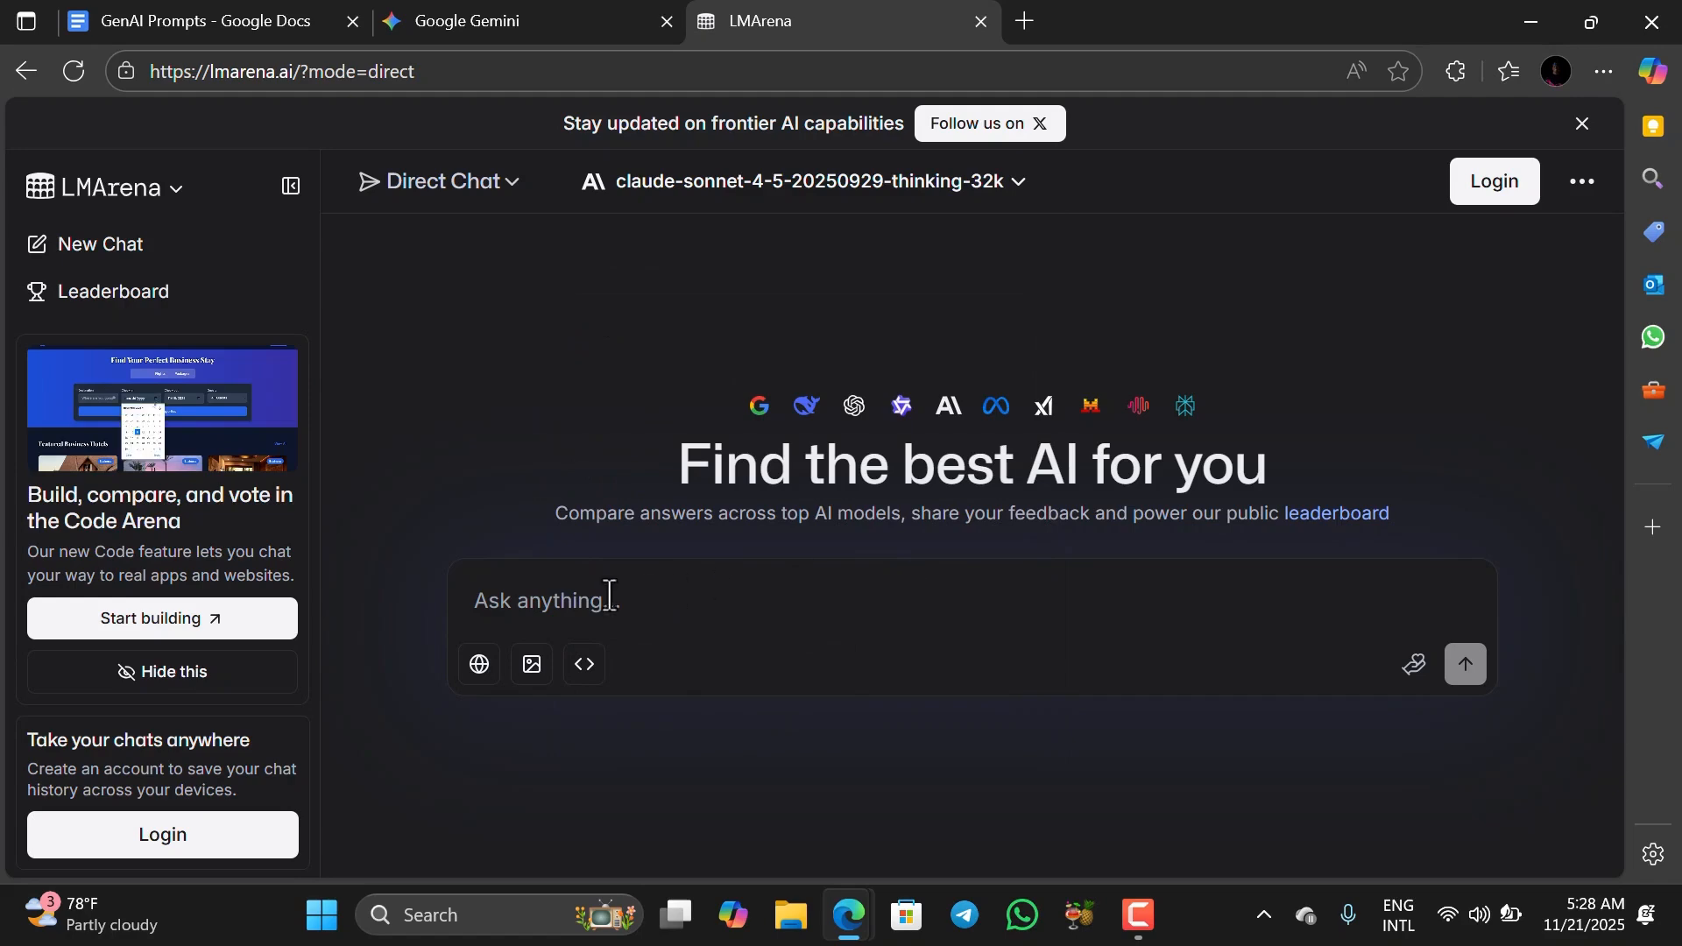
- Paste the Kult Script Gen Prompt into the message box
{"action": "key", "text": "ctrl+v"}
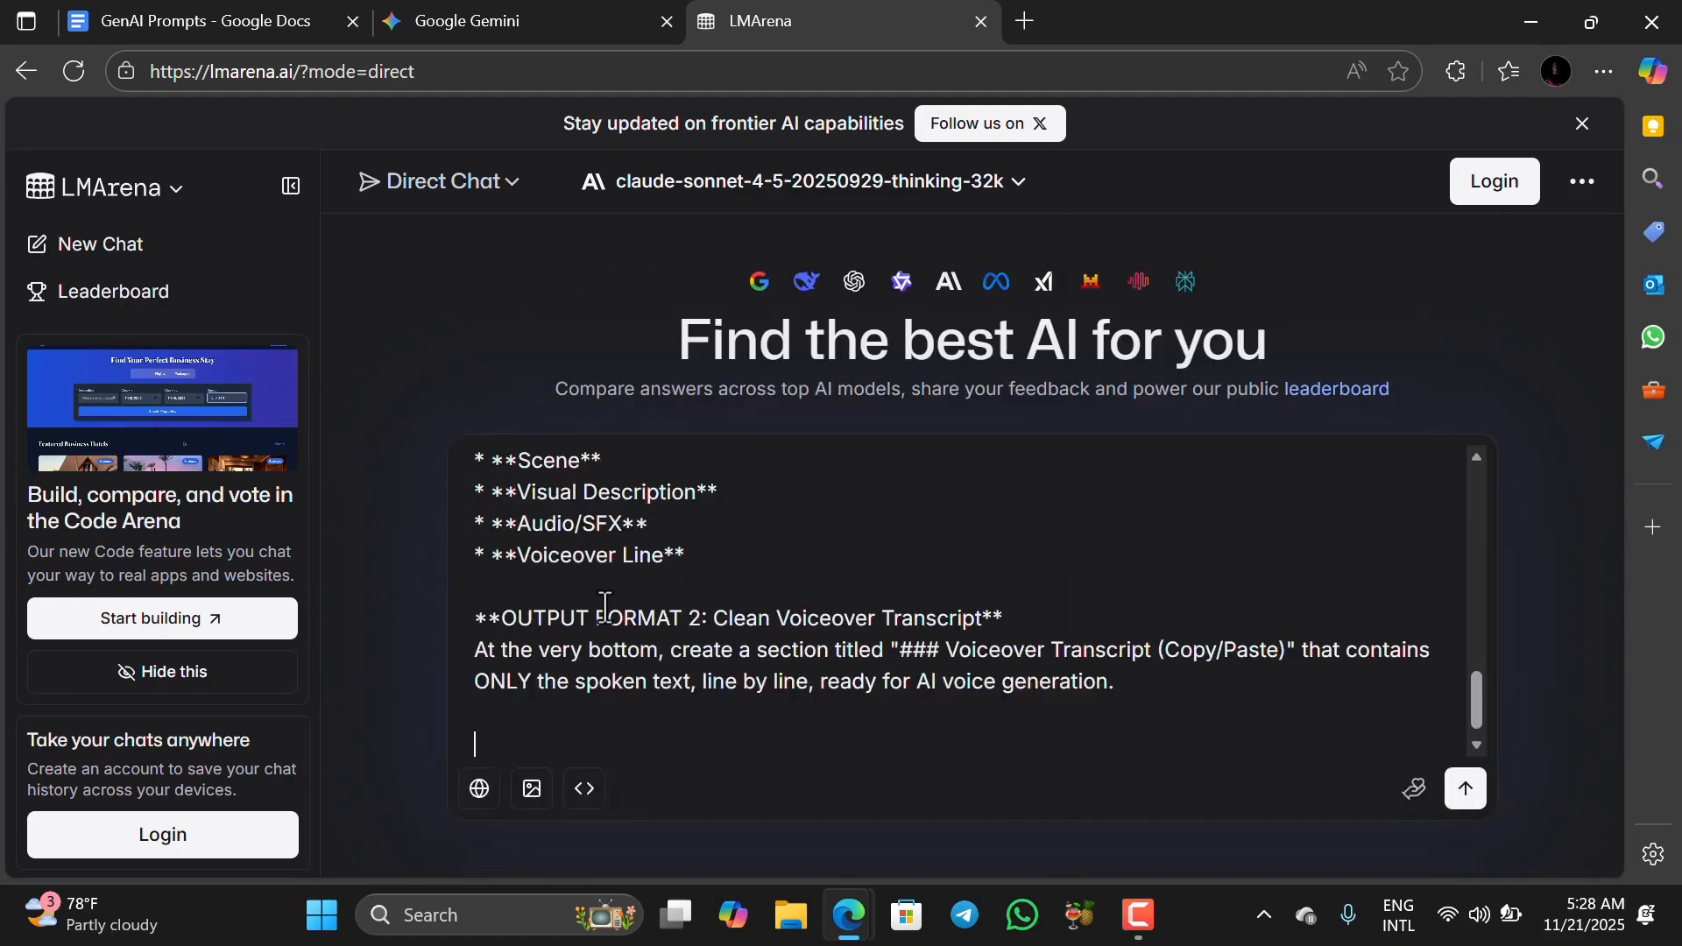
{"action": "scroll", "coordinate": [856, 601], "scroll_direction": "up", "scroll_amount": 5}
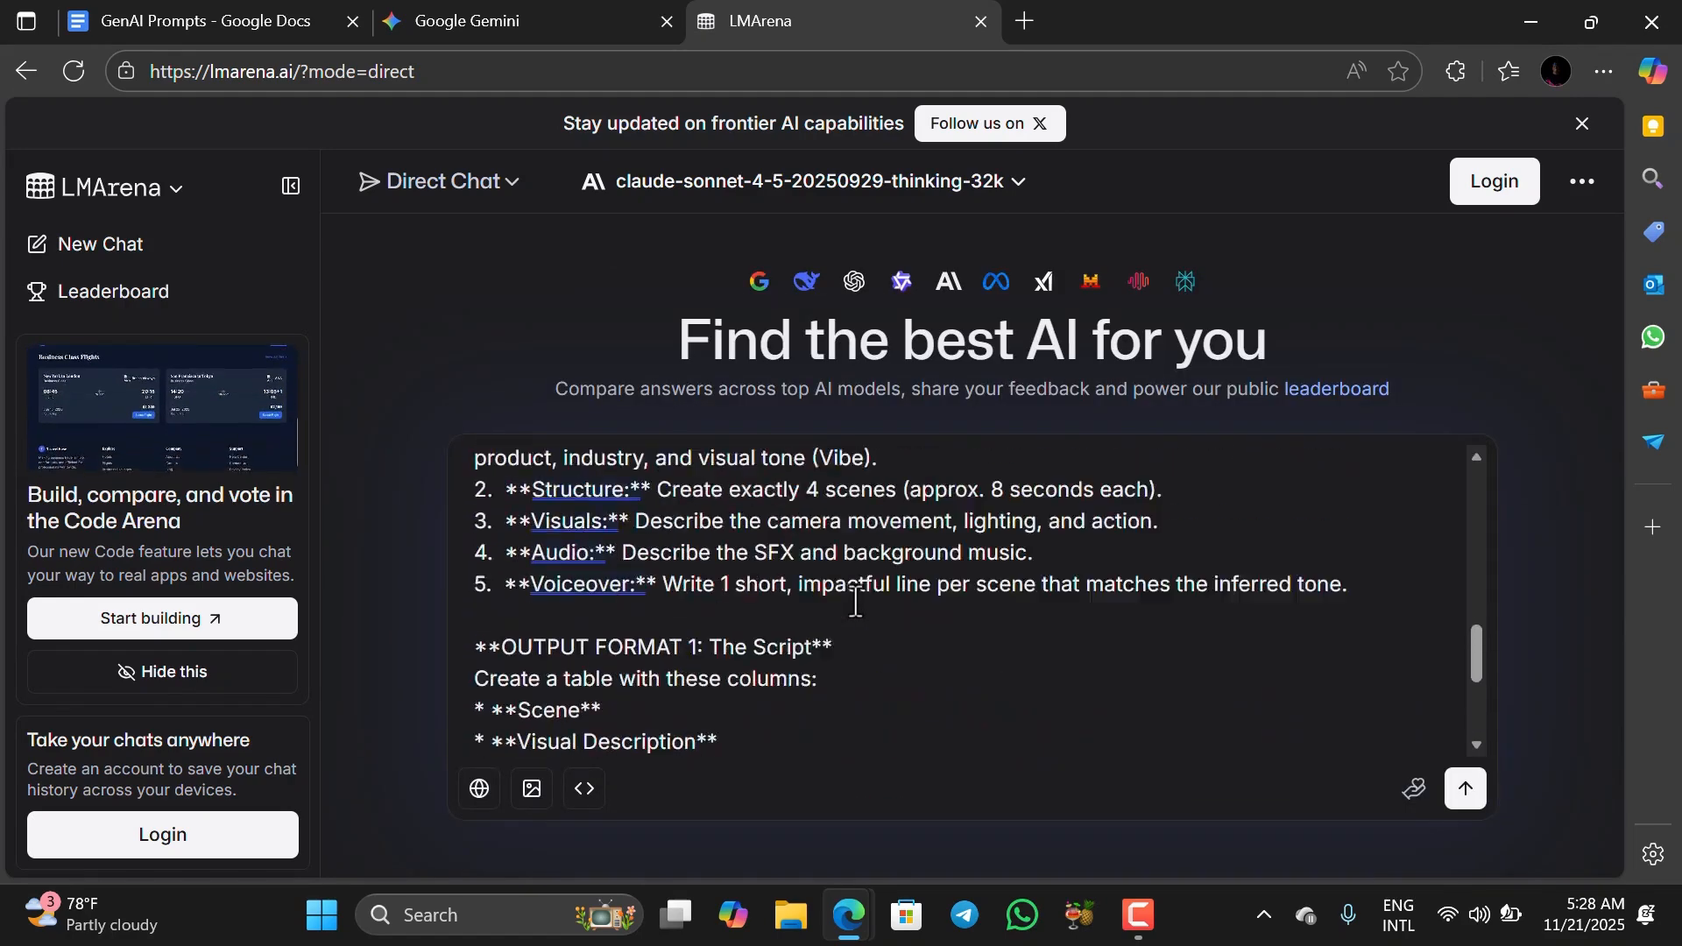
{"action": "scroll", "coordinate": [848, 575], "scroll_direction": "up", "scroll_amount": 3}
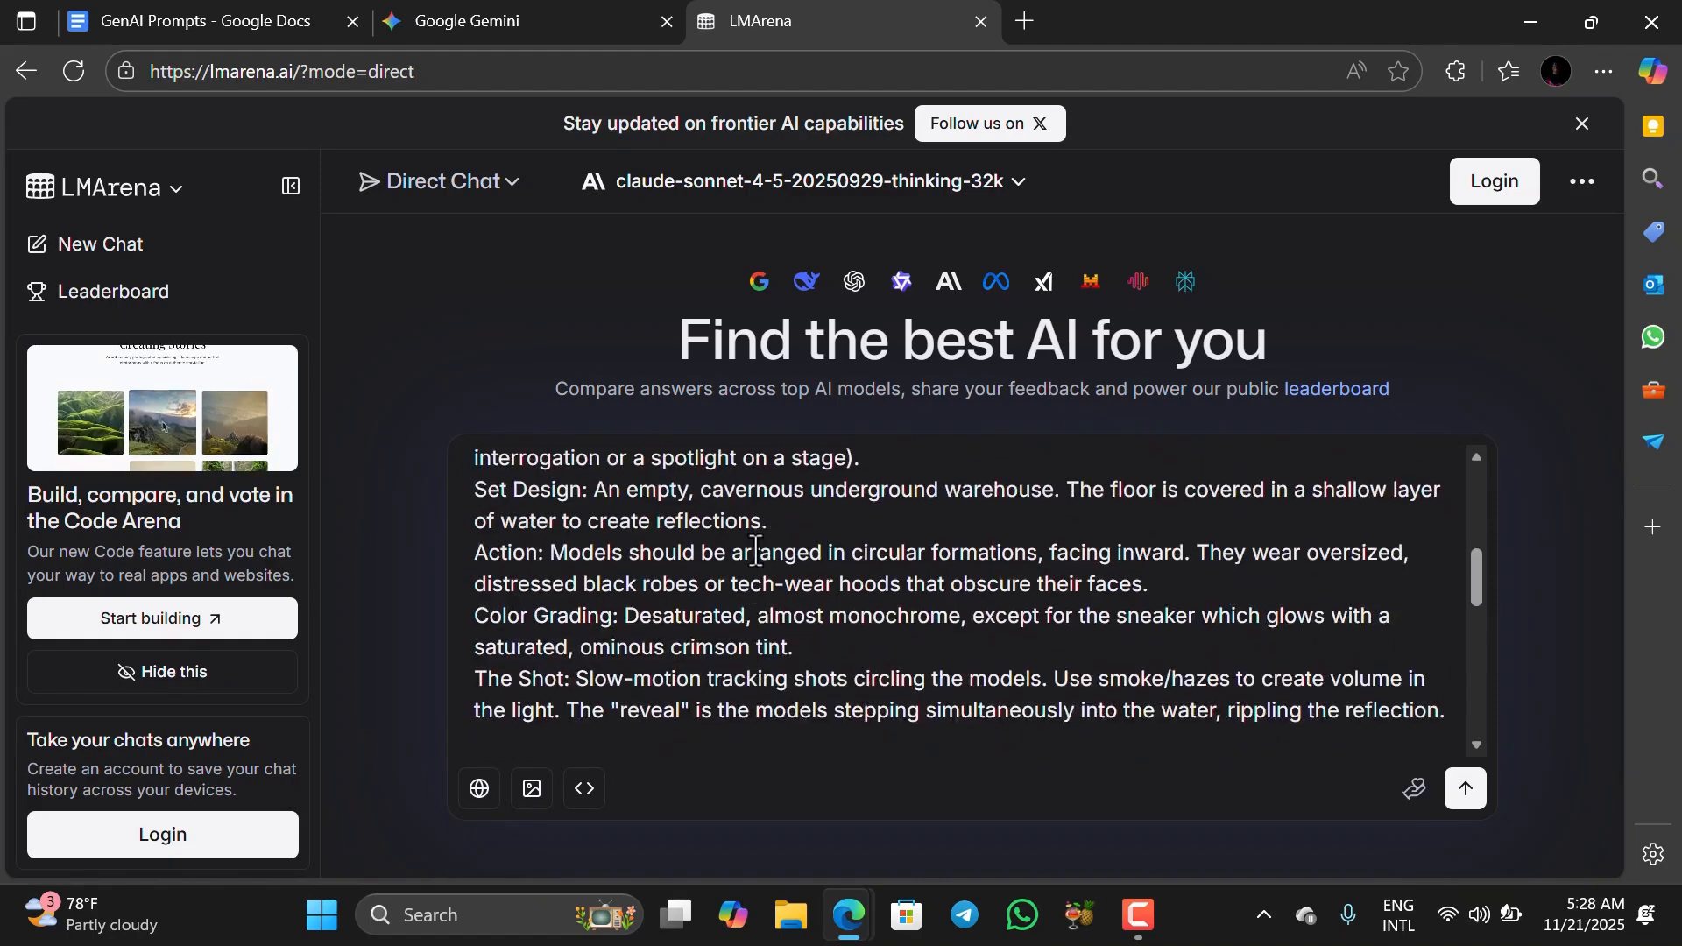
{"action": "scroll", "coordinate": [755, 550], "scroll_direction": "down", "scroll_amount": 2}
{"action": "scroll", "coordinate": [756, 550], "scroll_direction": "up", "scroll_amount": 10}
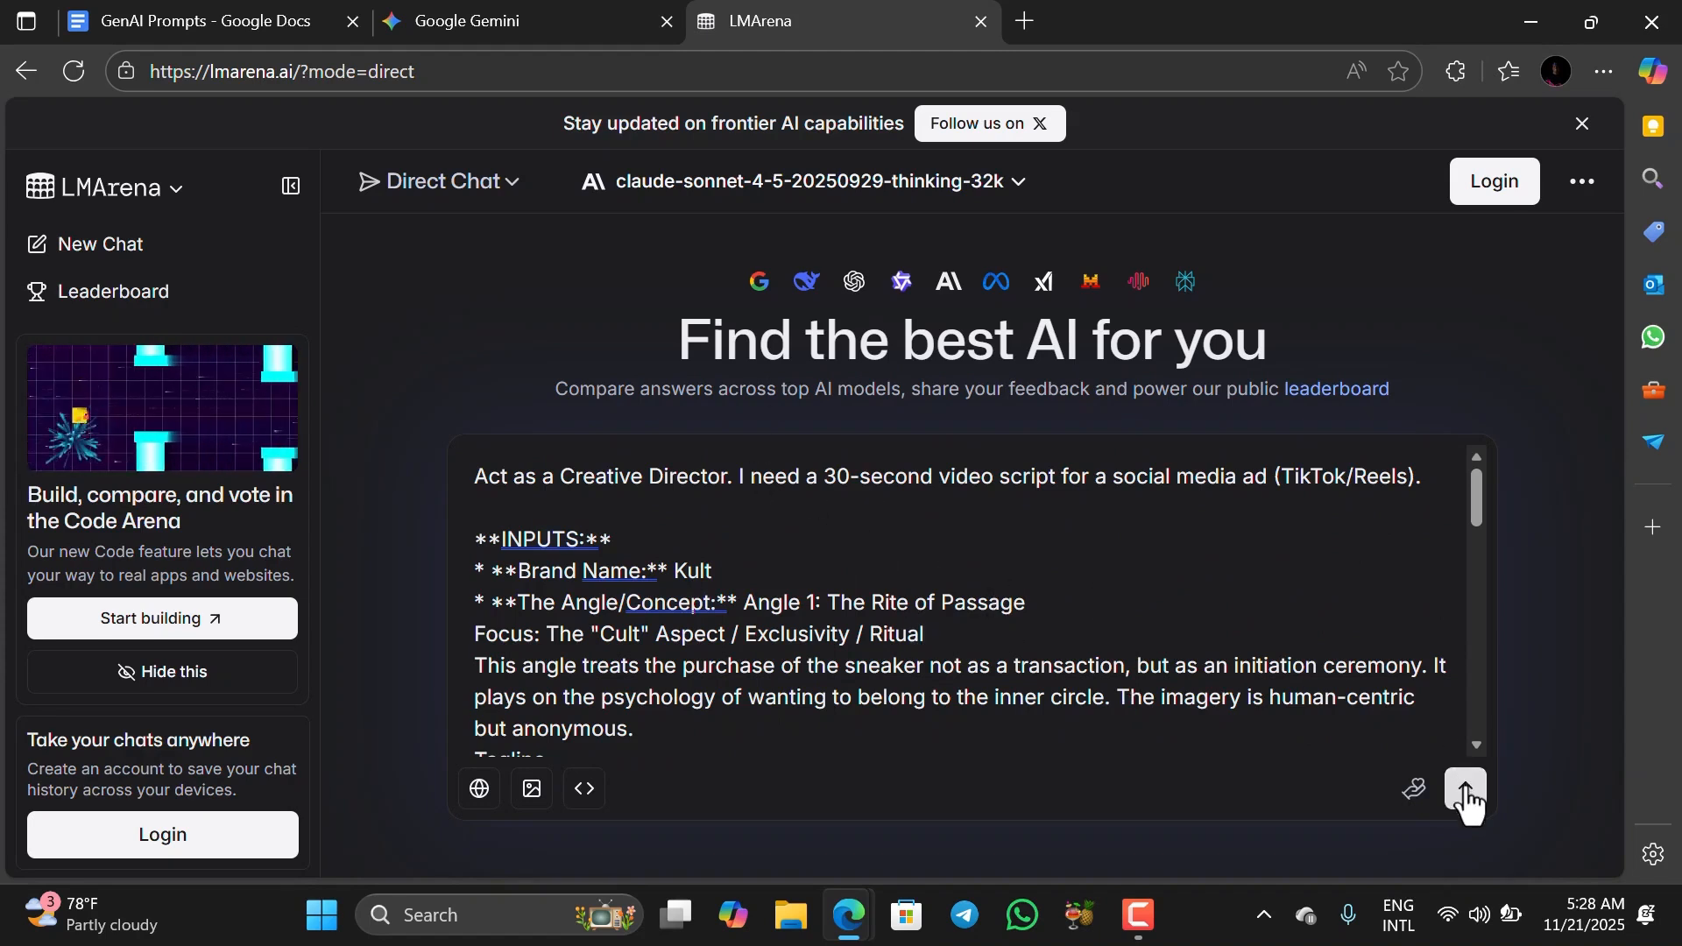
- Send the script prompt to Claude and review its four-scene script and voiceover
{"action": "left_click", "coordinate": [1467, 797]}
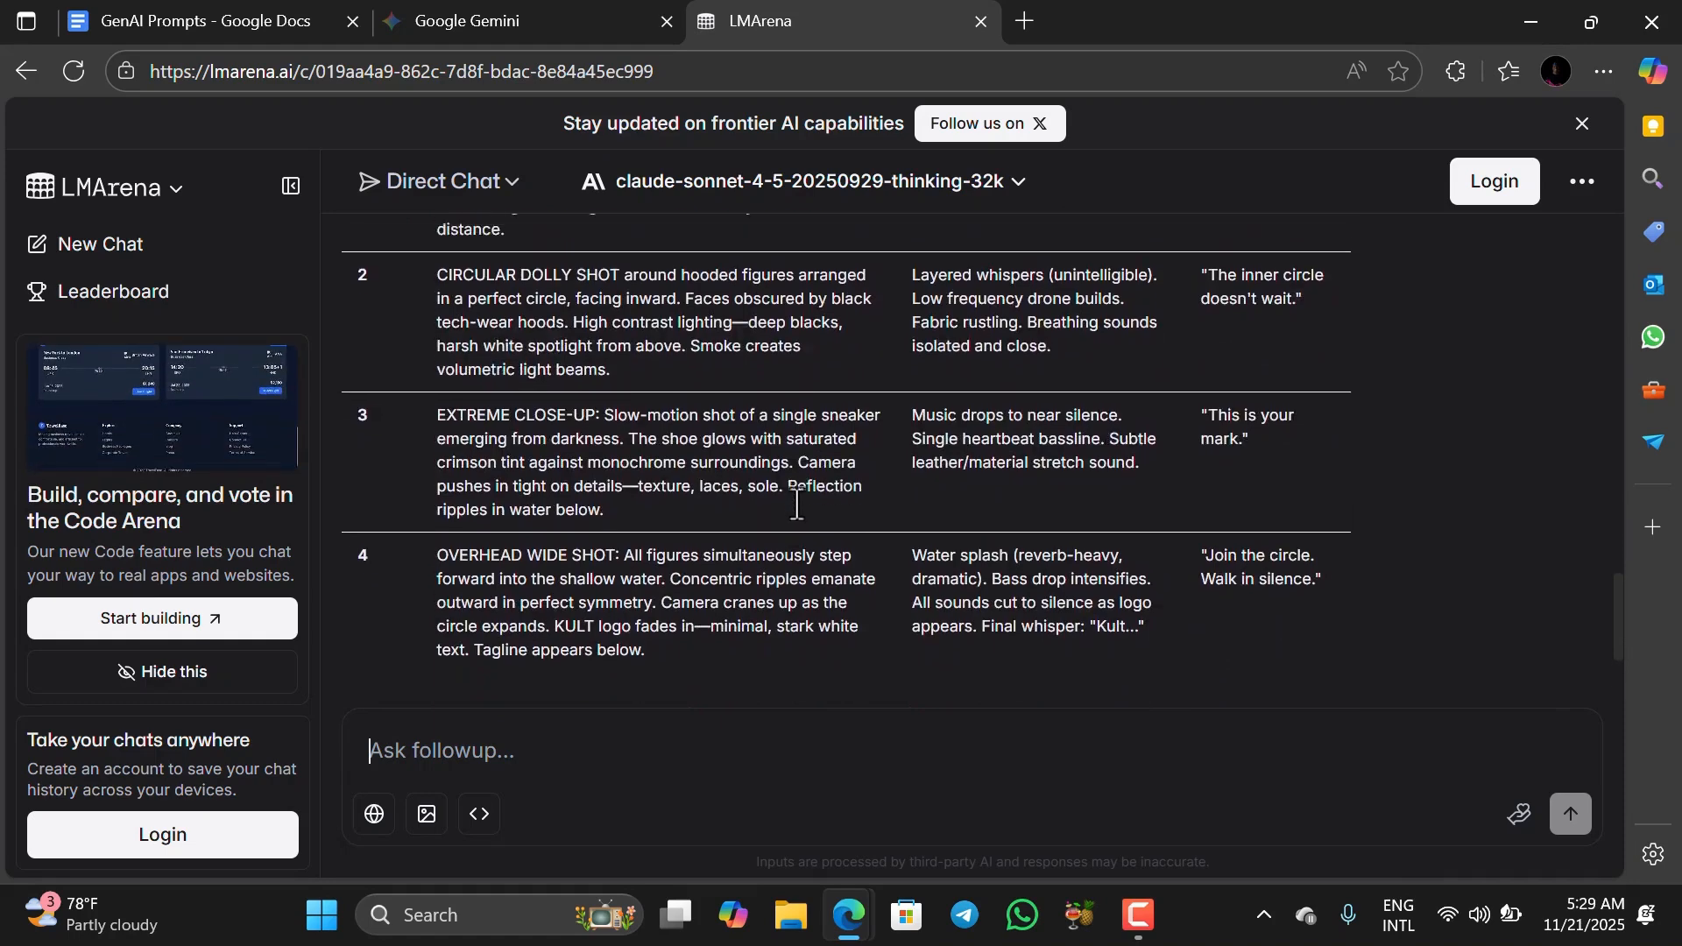
{"action": "scroll", "coordinate": [482, 497], "scroll_direction": "up", "scroll_amount": 3}
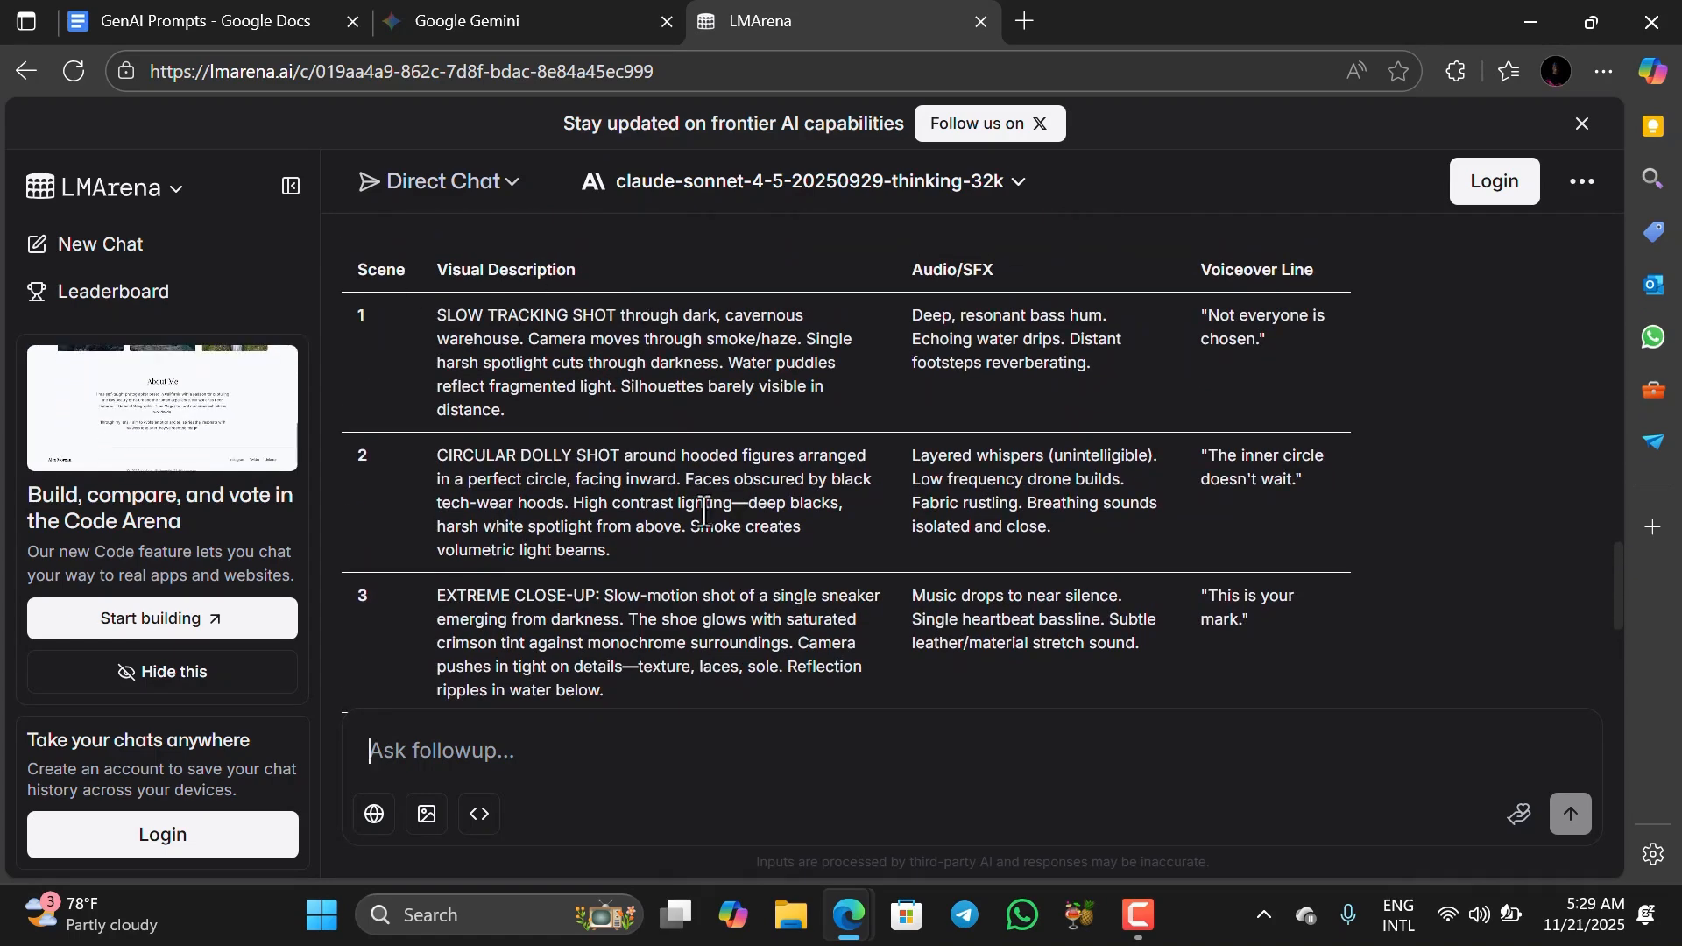
{"action": "scroll", "coordinate": [702, 510], "scroll_direction": "down", "scroll_amount": 2}
{"action": "scroll", "coordinate": [1268, 646], "scroll_direction": "up", "scroll_amount": 1}
{"action": "scroll", "coordinate": [1268, 646], "scroll_direction": "up", "scroll_amount": 3}
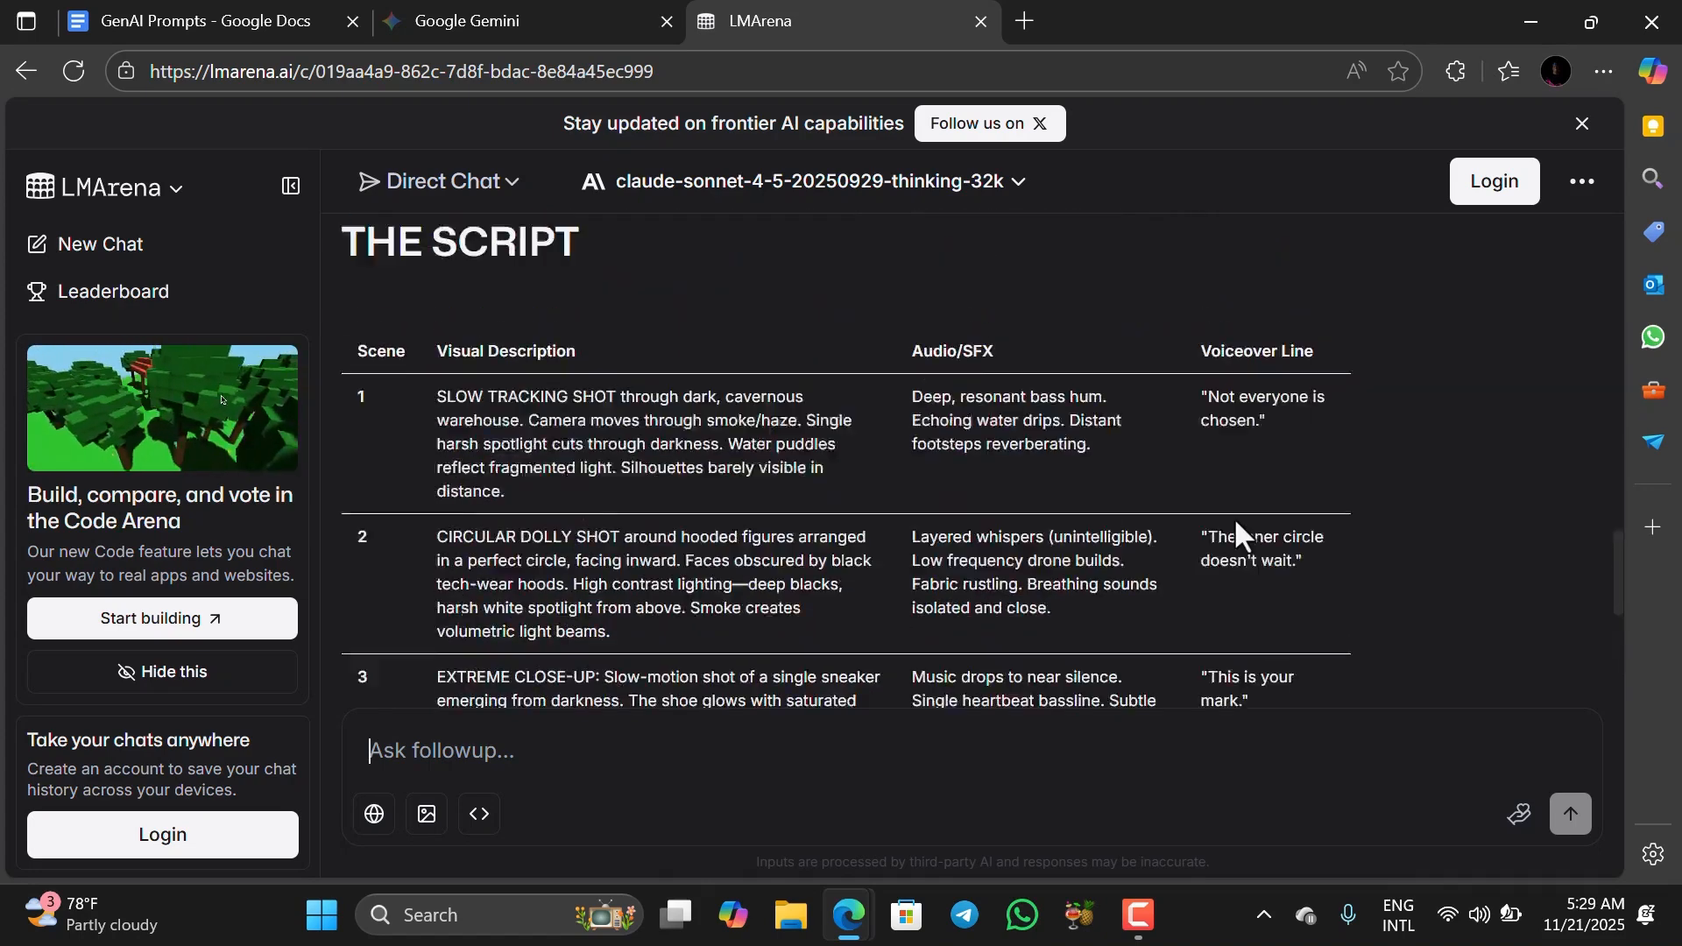
{"action": "scroll", "coordinate": [1338, 487], "scroll_direction": "down", "scroll_amount": 5}
{"action": "scroll", "coordinate": [1335, 481], "scroll_direction": "down", "scroll_amount": 3}
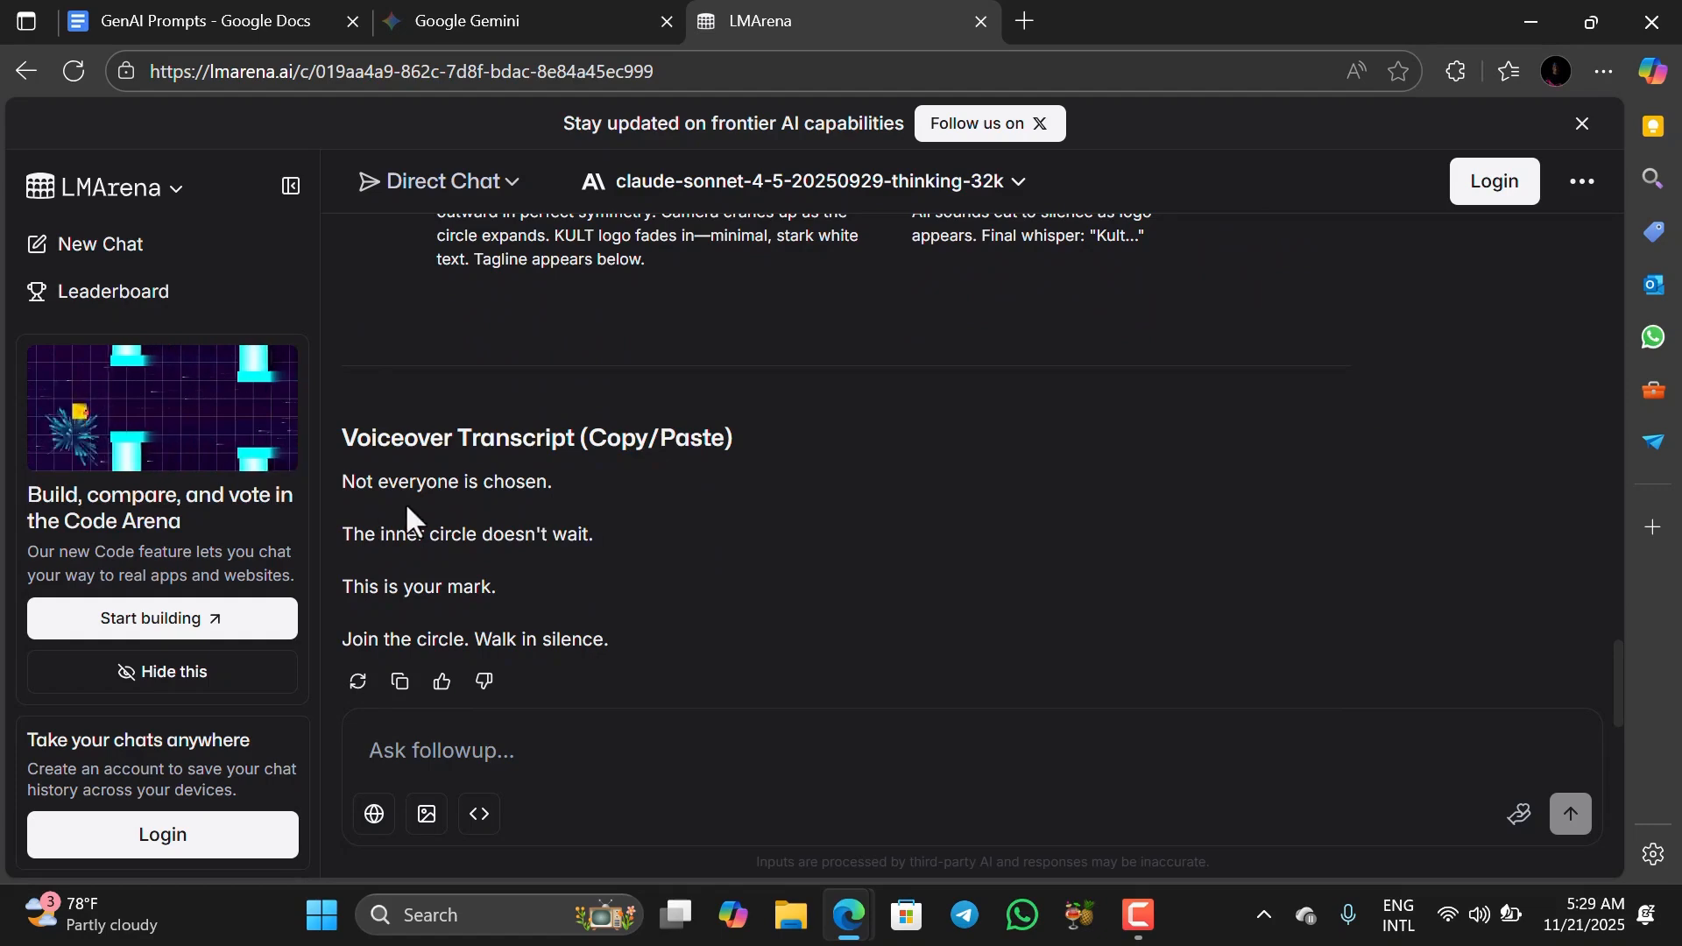
{"action": "scroll", "coordinate": [762, 434], "scroll_direction": "up", "scroll_amount": 3}
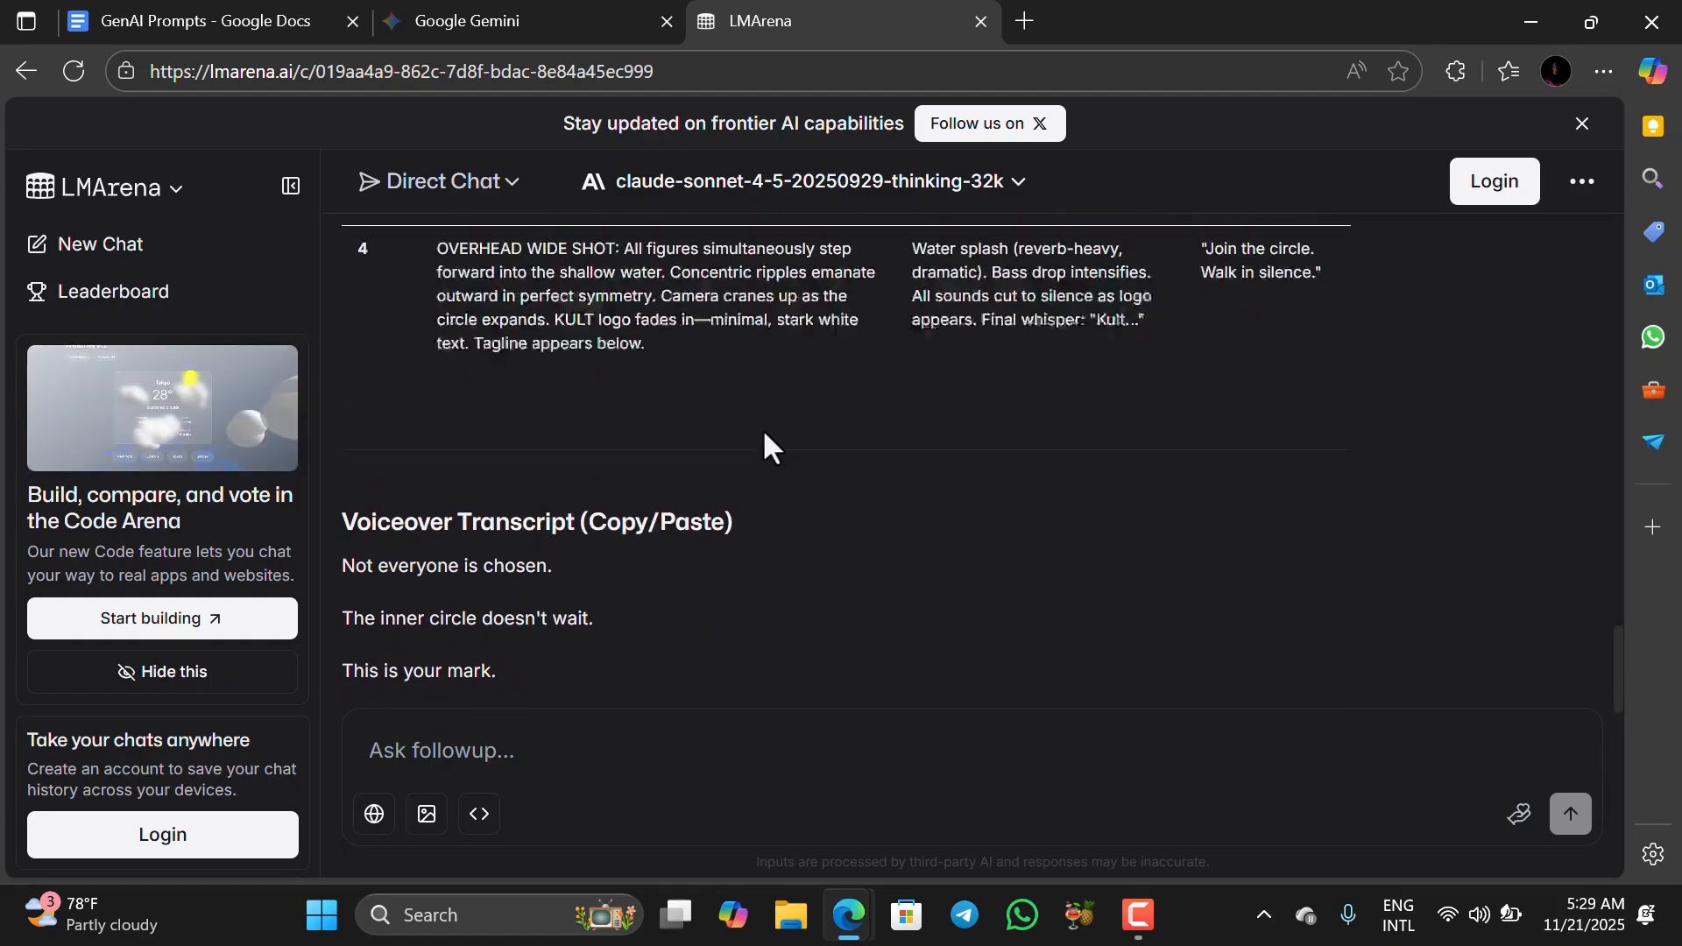
{"action": "scroll", "coordinate": [762, 433], "scroll_direction": "down", "scroll_amount": 3}
{"action": "scroll", "coordinate": [762, 433], "scroll_direction": "up", "scroll_amount": 1}
{"action": "scroll", "coordinate": [763, 434], "scroll_direction": "down", "scroll_amount": 1}
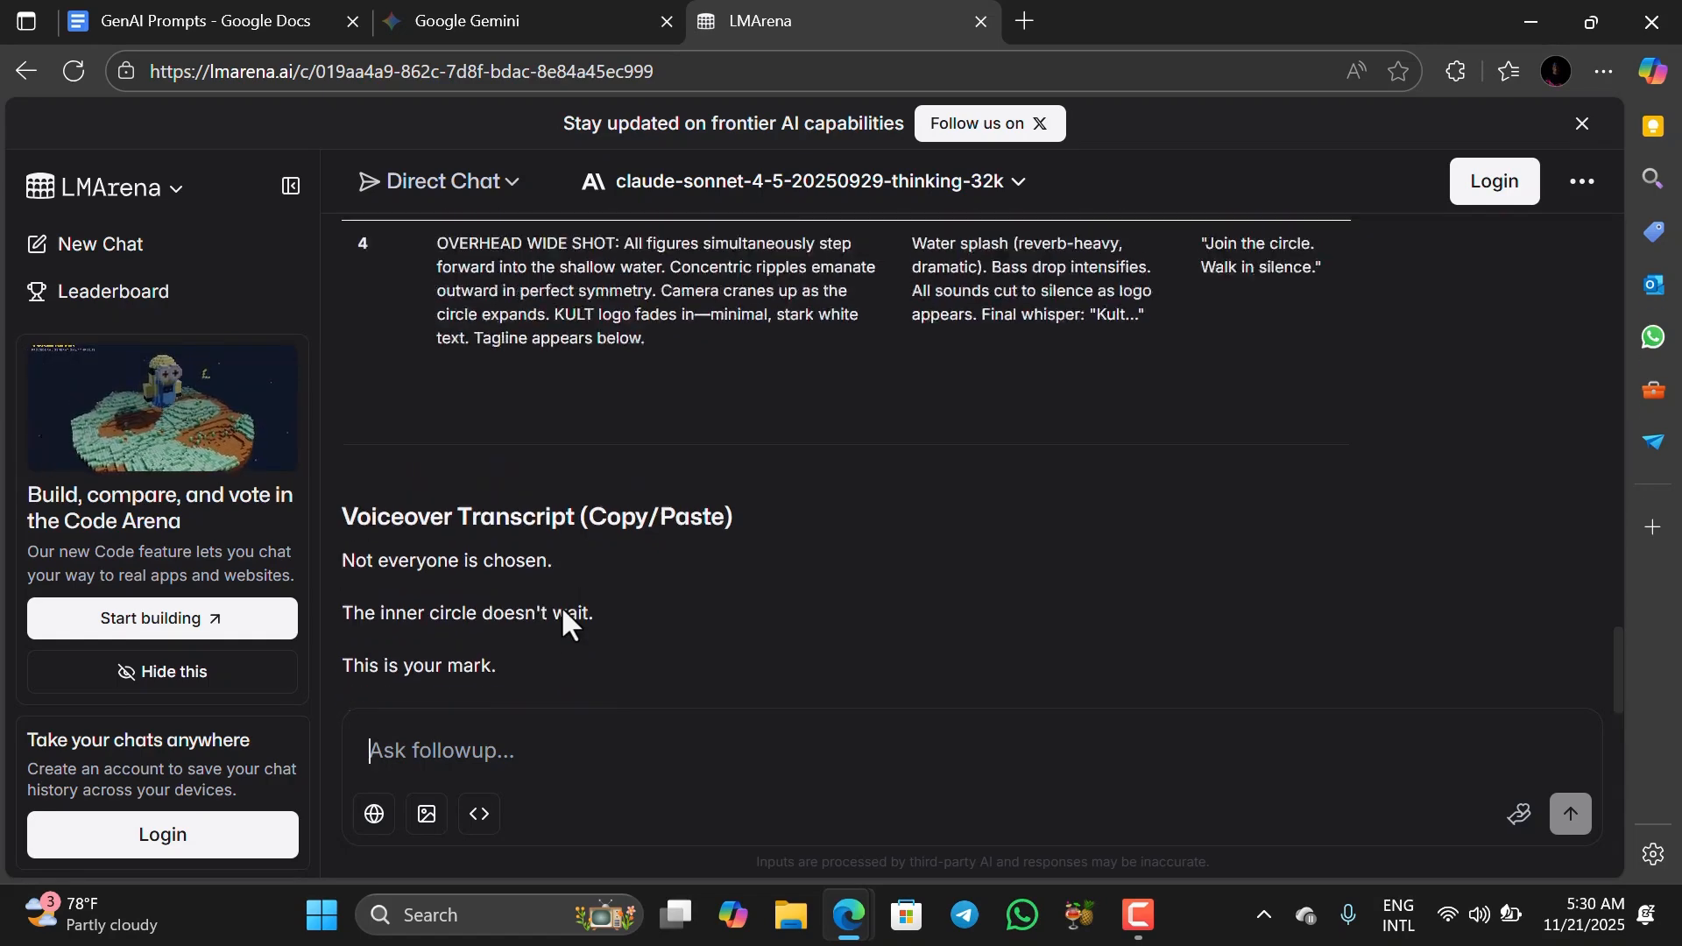
{"action": "scroll", "coordinate": [561, 606], "scroll_direction": "up", "scroll_amount": 5}
{"action": "scroll", "coordinate": [578, 307], "scroll_direction": "up", "scroll_amount": 2}
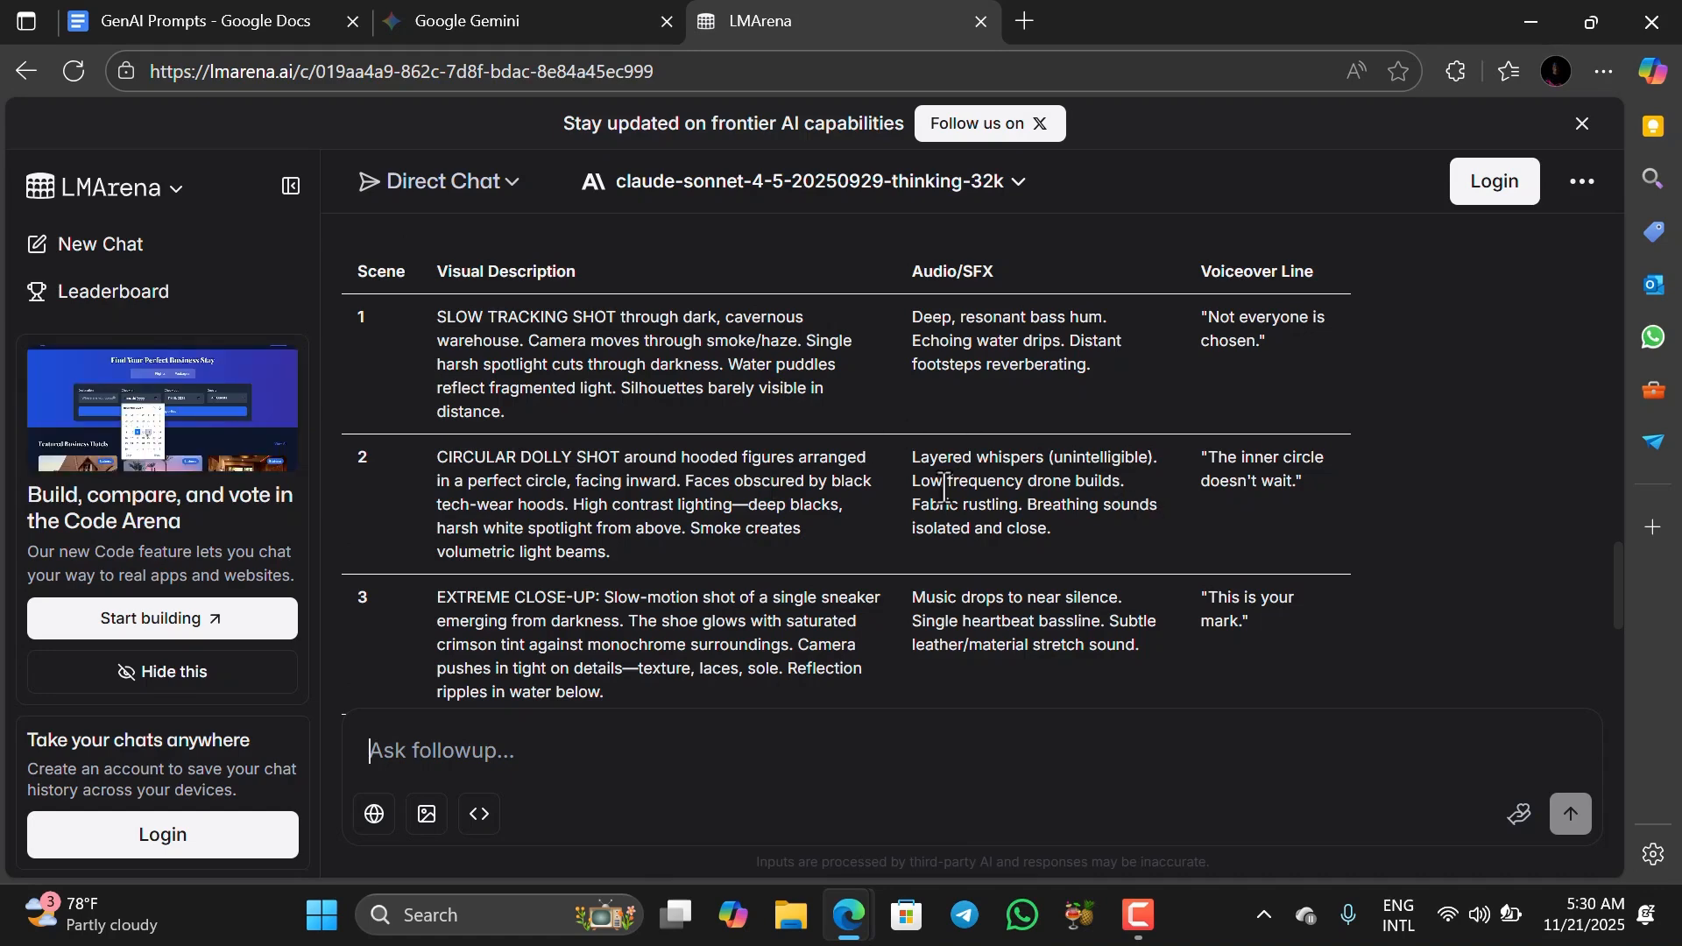
- Copy Claude's full script response and return to the GenAI Prompts document
{"action": "scroll", "coordinate": [1479, 274], "scroll_direction": "down", "scroll_amount": 5}
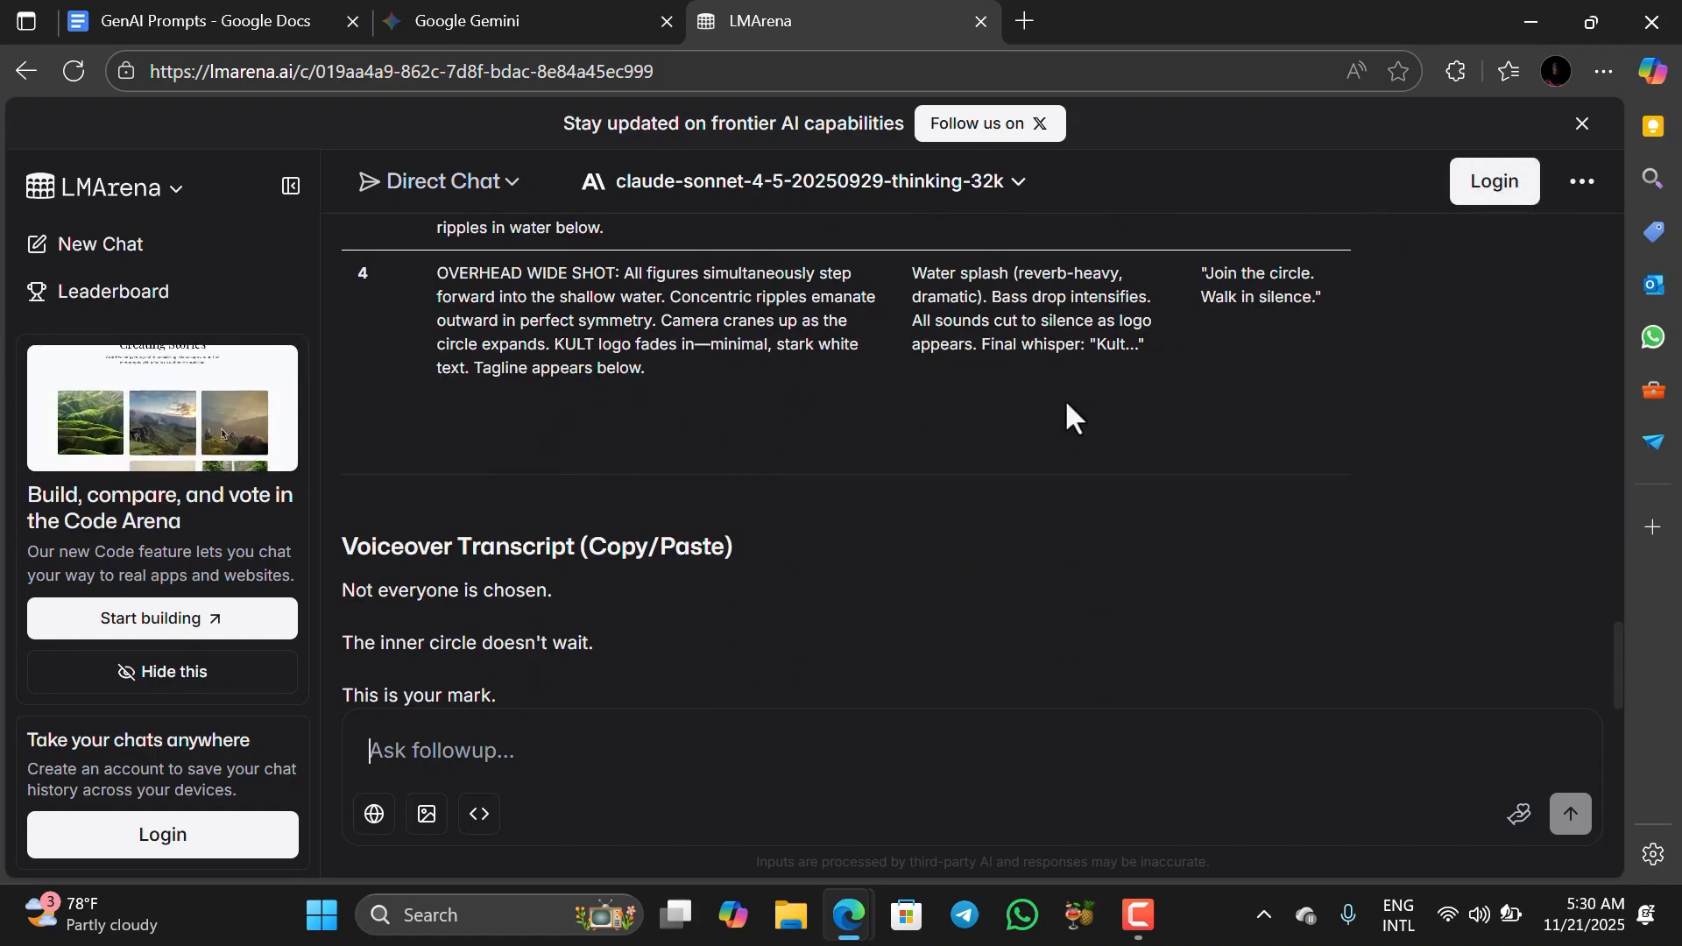
{"action": "scroll", "coordinate": [964, 438], "scroll_direction": "down", "scroll_amount": 1}
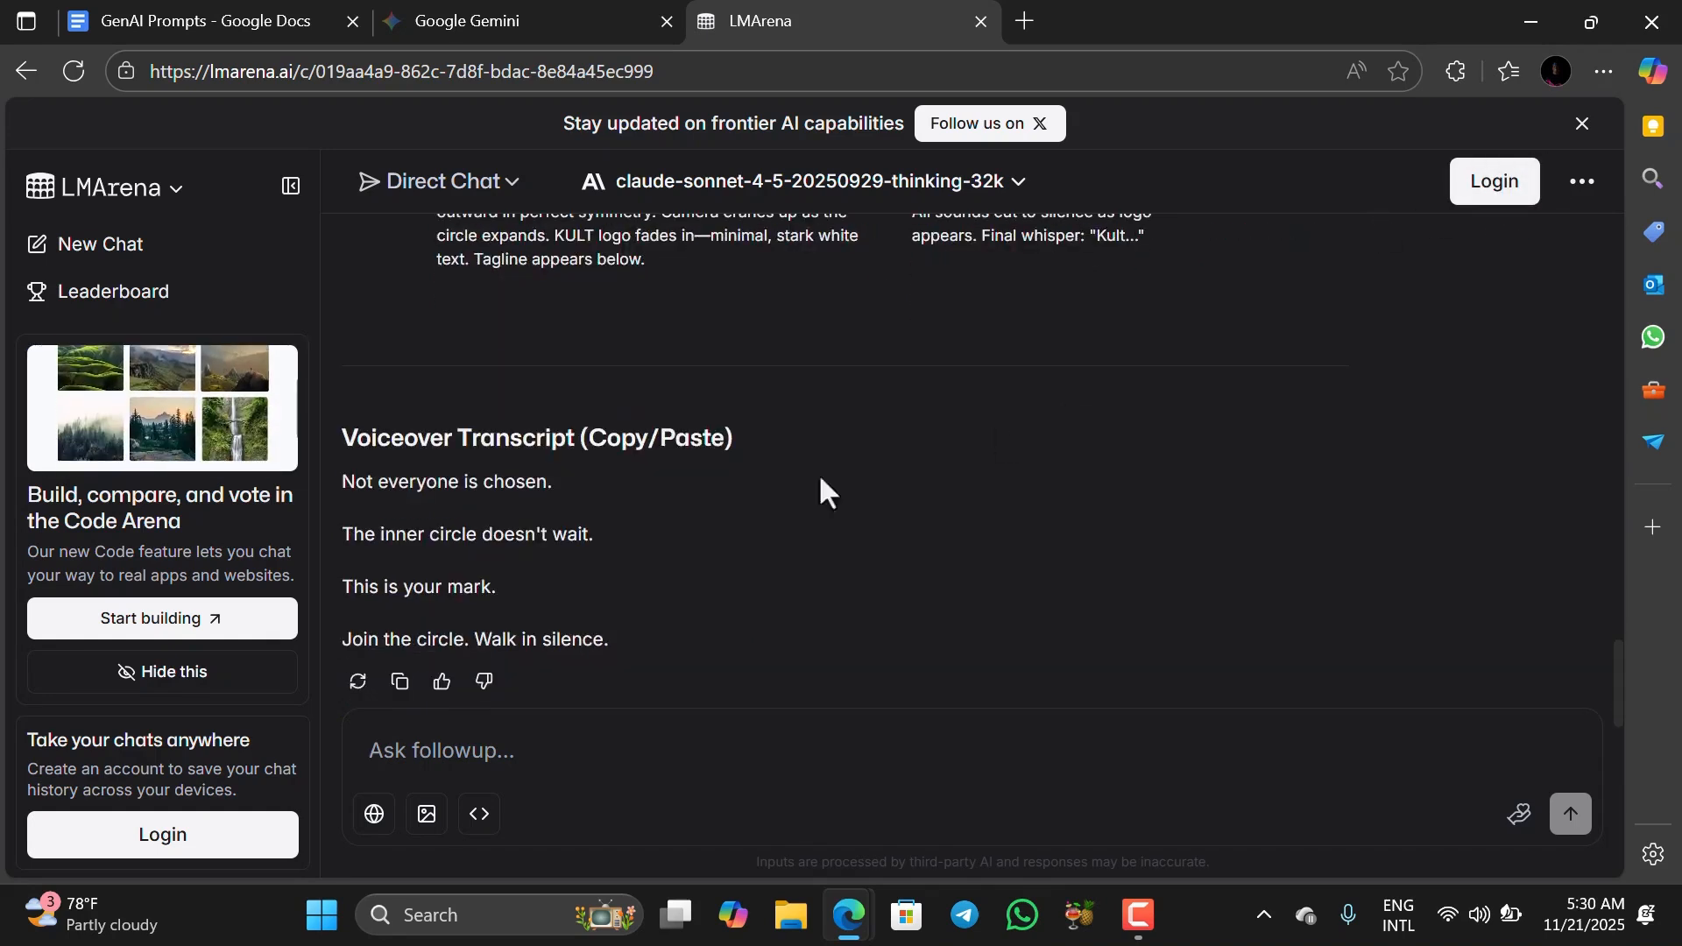
{"action": "left_click", "coordinate": [401, 684]}
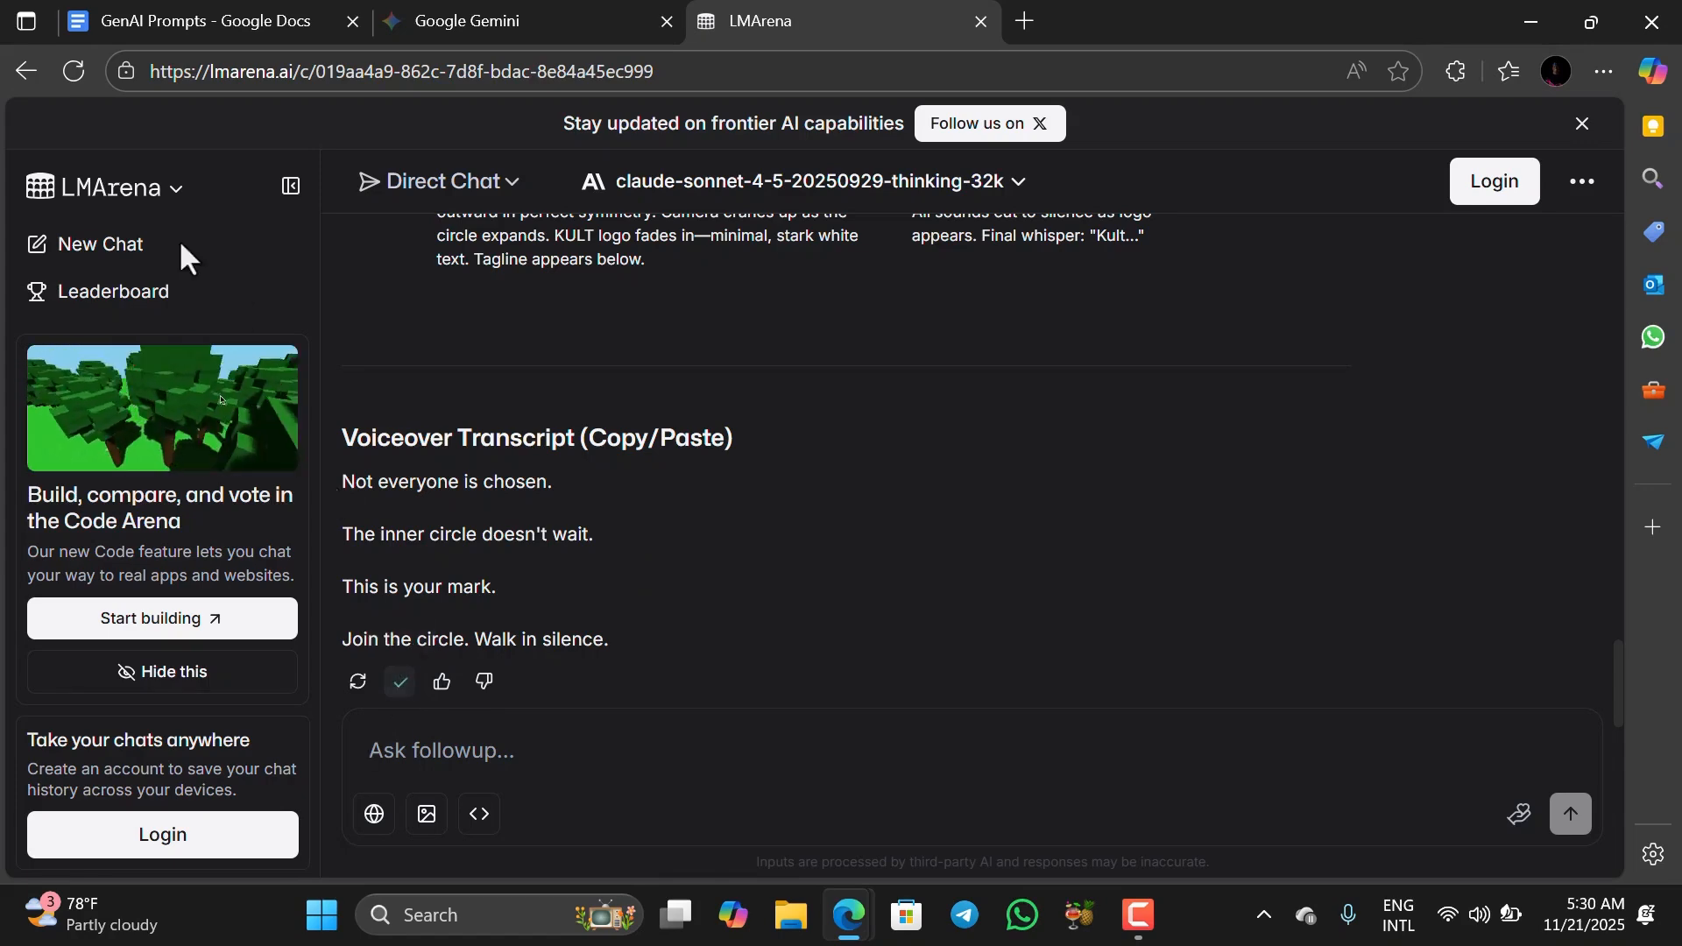
{"action": "left_click", "coordinate": [131, 30]}
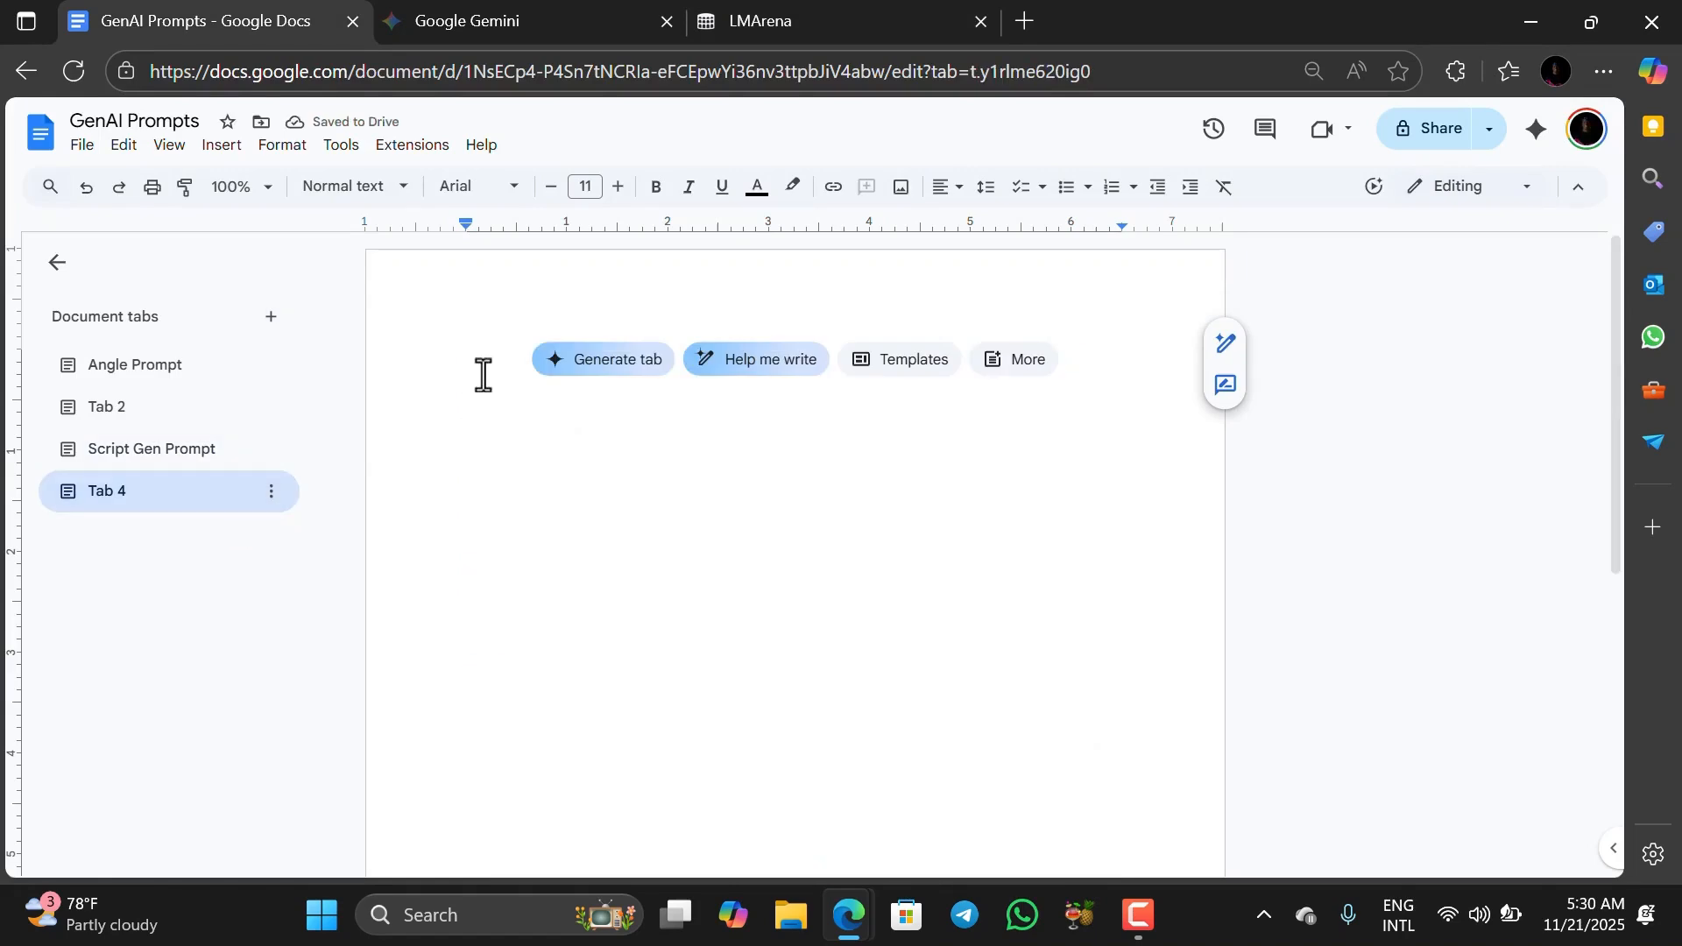
- Paste Claude's Kult shot table and voiceover transcript into the new Tab 4
{"action": "key", "text": "ctrl+v"}
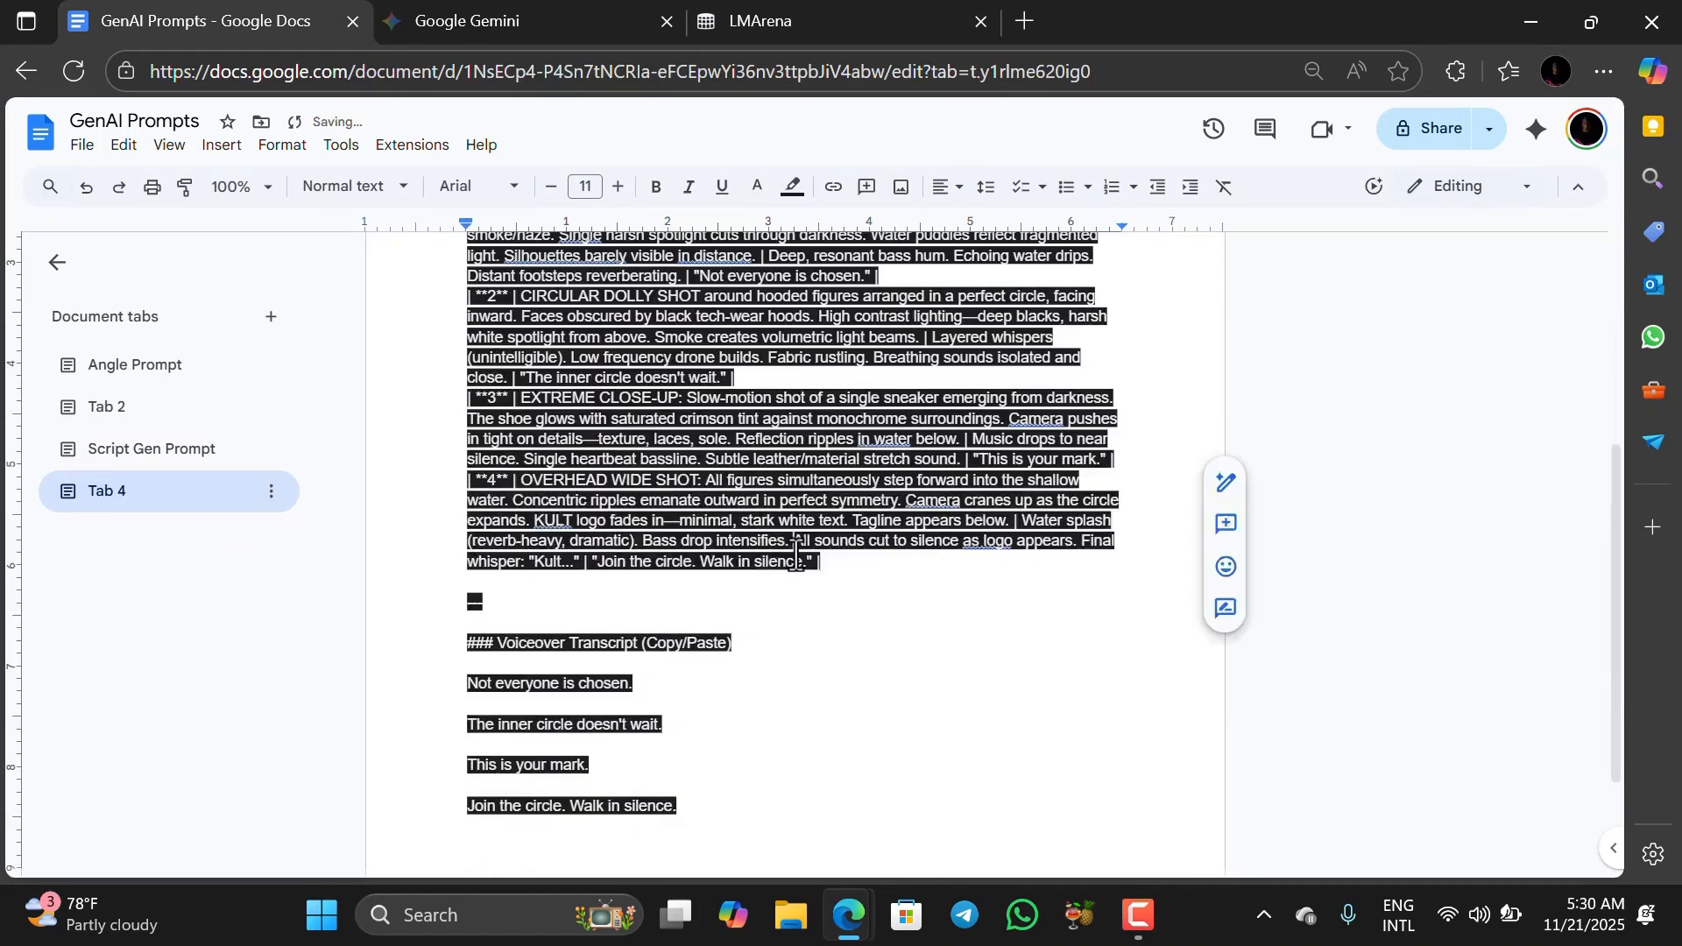
{"action": "scroll", "coordinate": [866, 589], "scroll_direction": "down", "scroll_amount": 2}
{"action": "scroll", "coordinate": [854, 538], "scroll_direction": "up", "scroll_amount": 1}
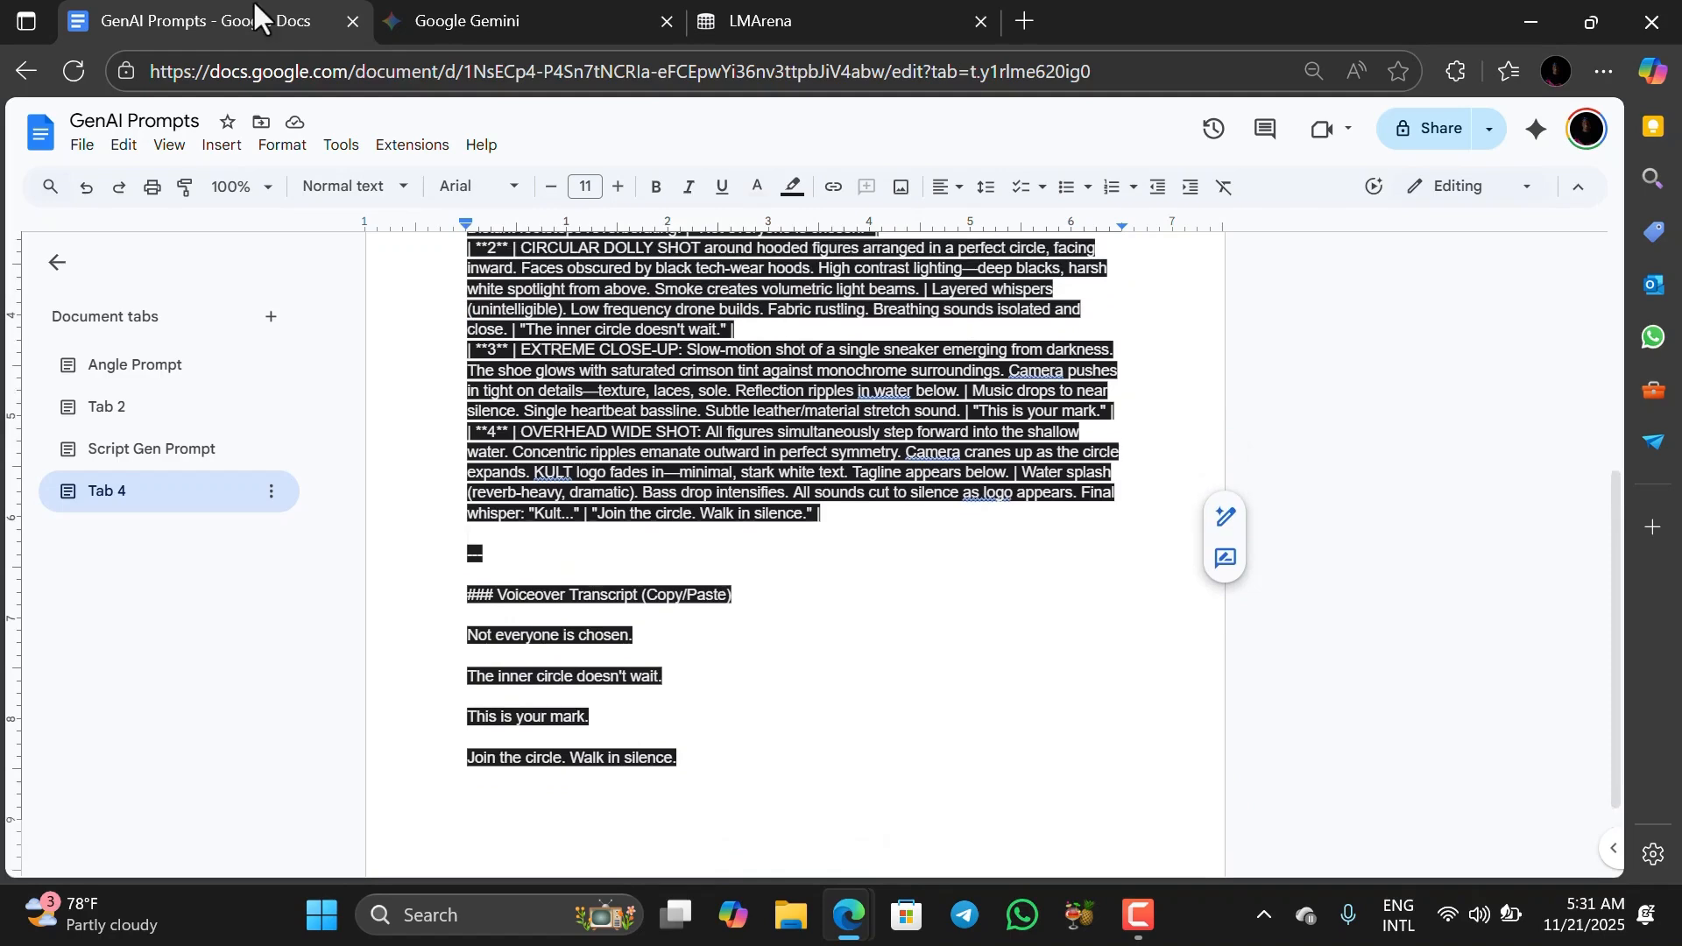
- Switch back to the ai33.pro Text to Speech page
{"action": "left_click", "coordinate": [771, 15]}
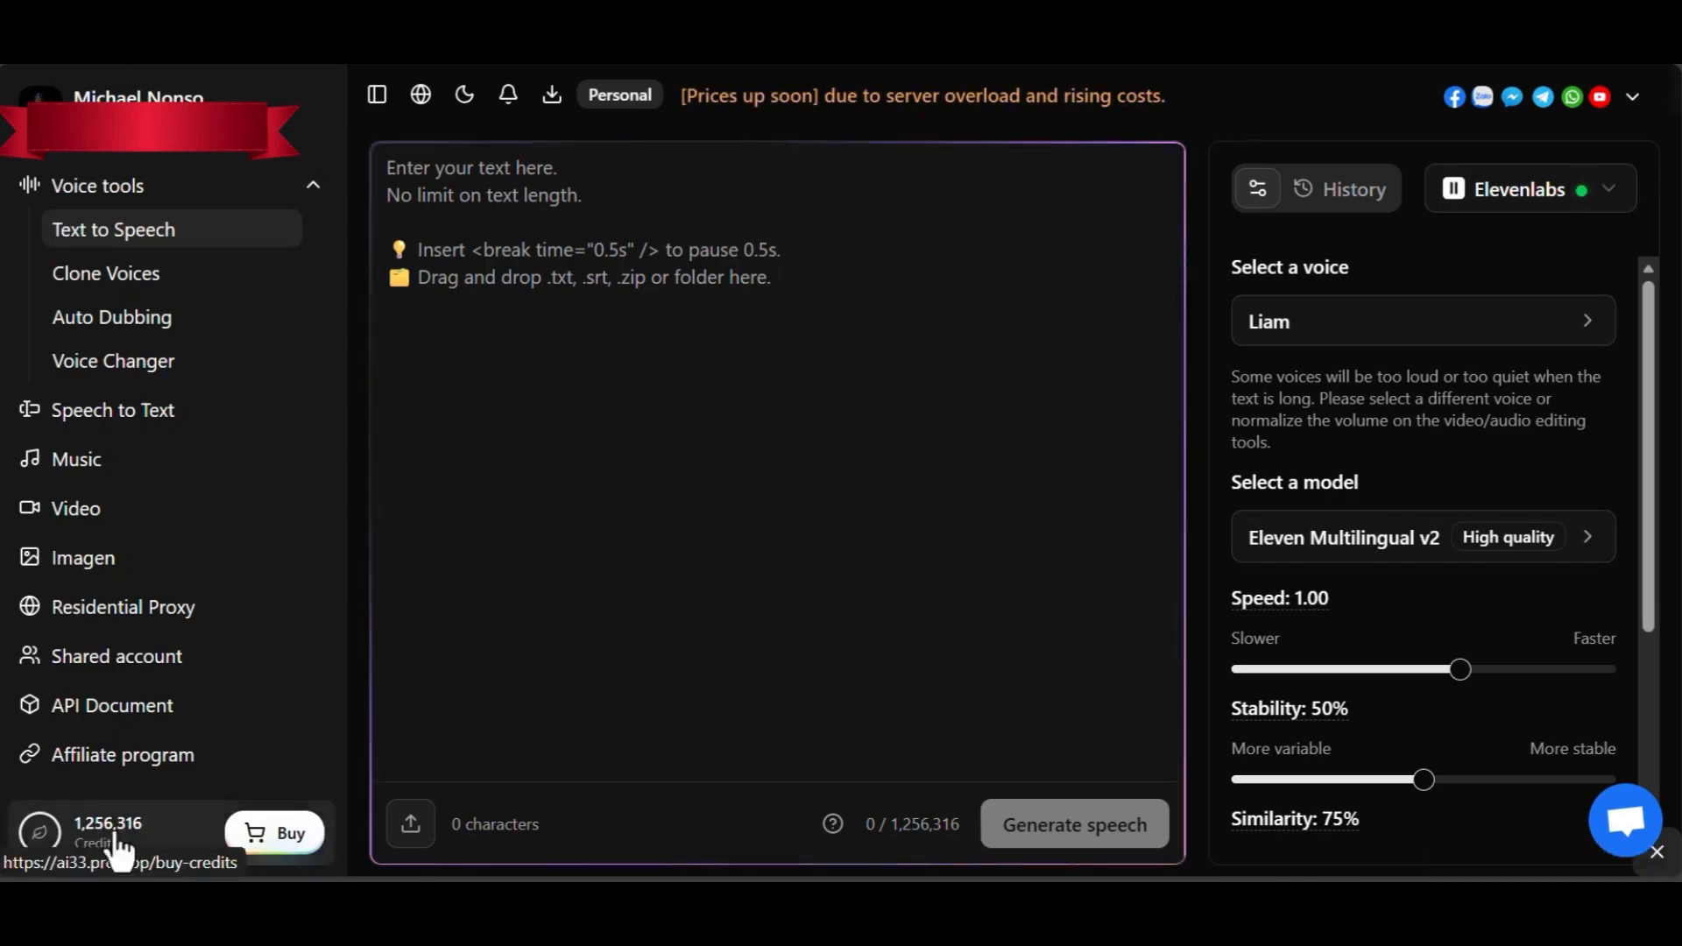
- On Buy credits, raise the Paid tier to 40 $ for 10,800,000 lifetime credits
{"action": "left_click", "coordinate": [283, 842]}
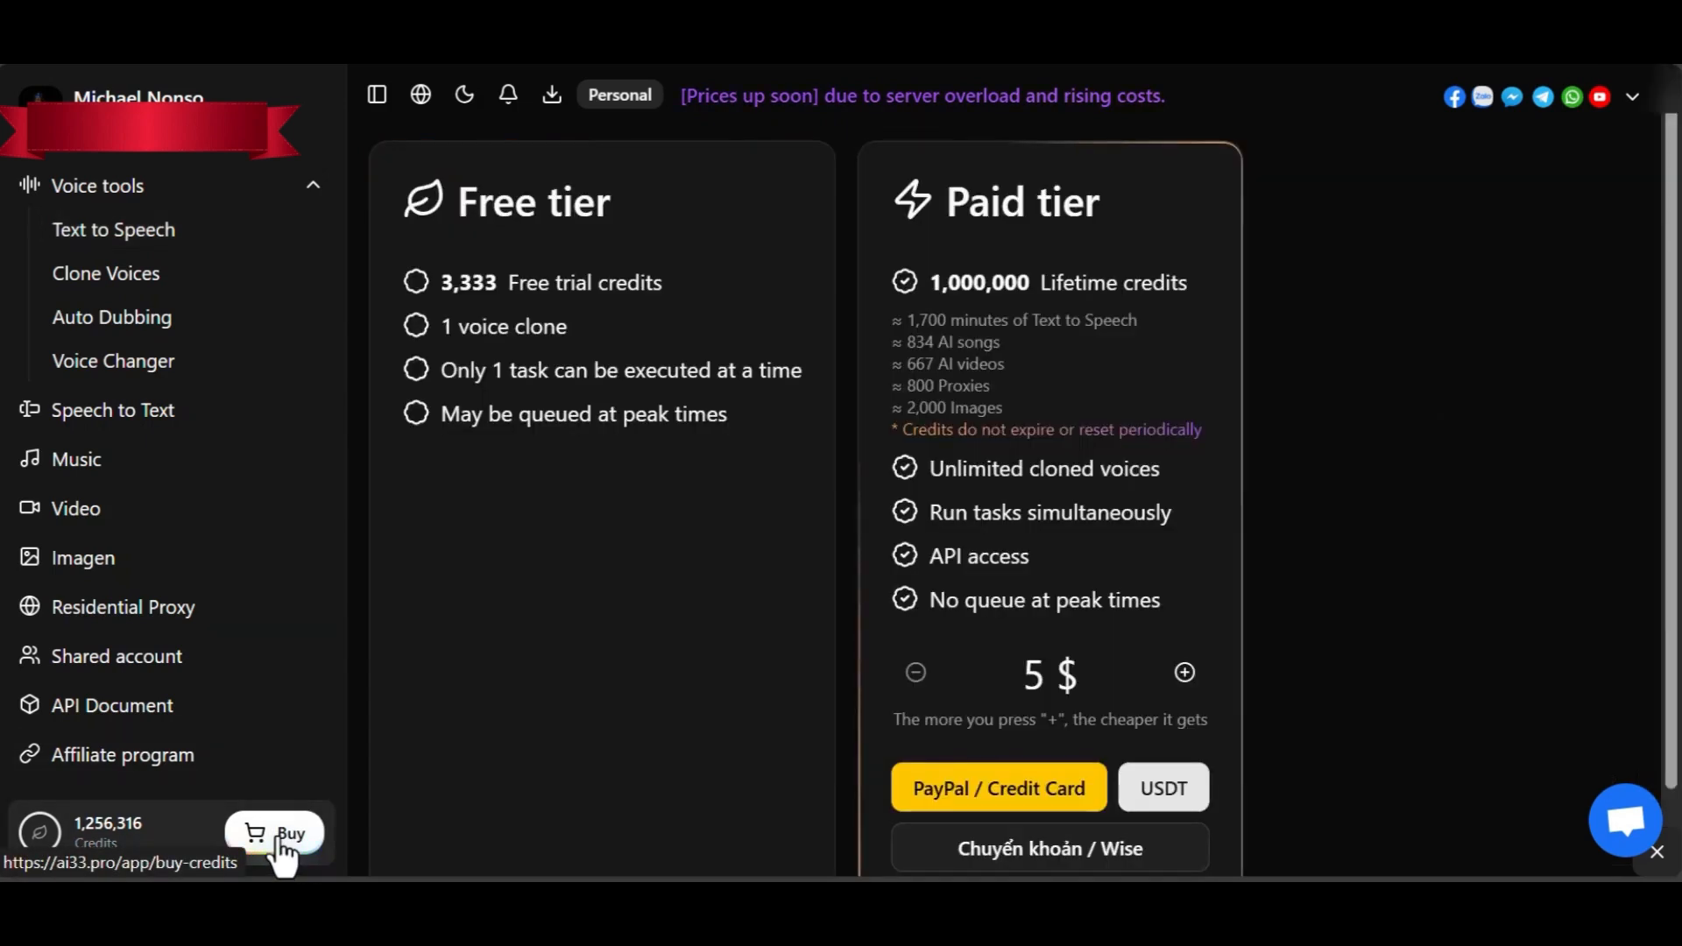
{"action": "scroll", "coordinate": [779, 618], "scroll_direction": "down", "scroll_amount": 1}
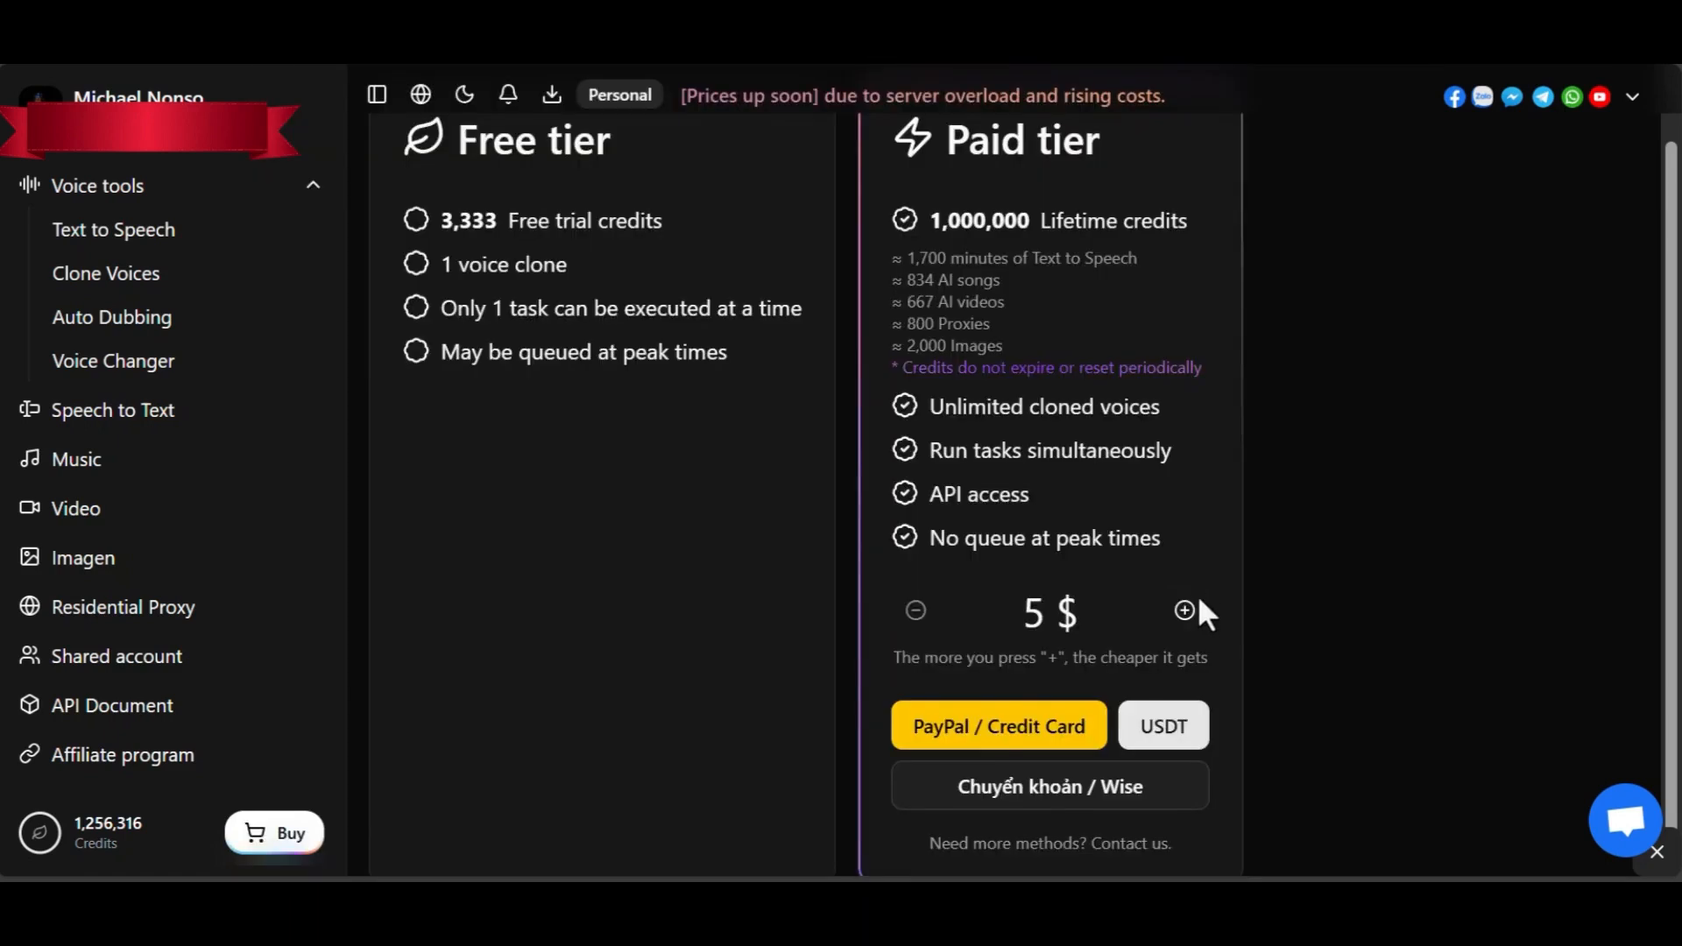
{"action": "left_click", "coordinate": [1184, 610]}
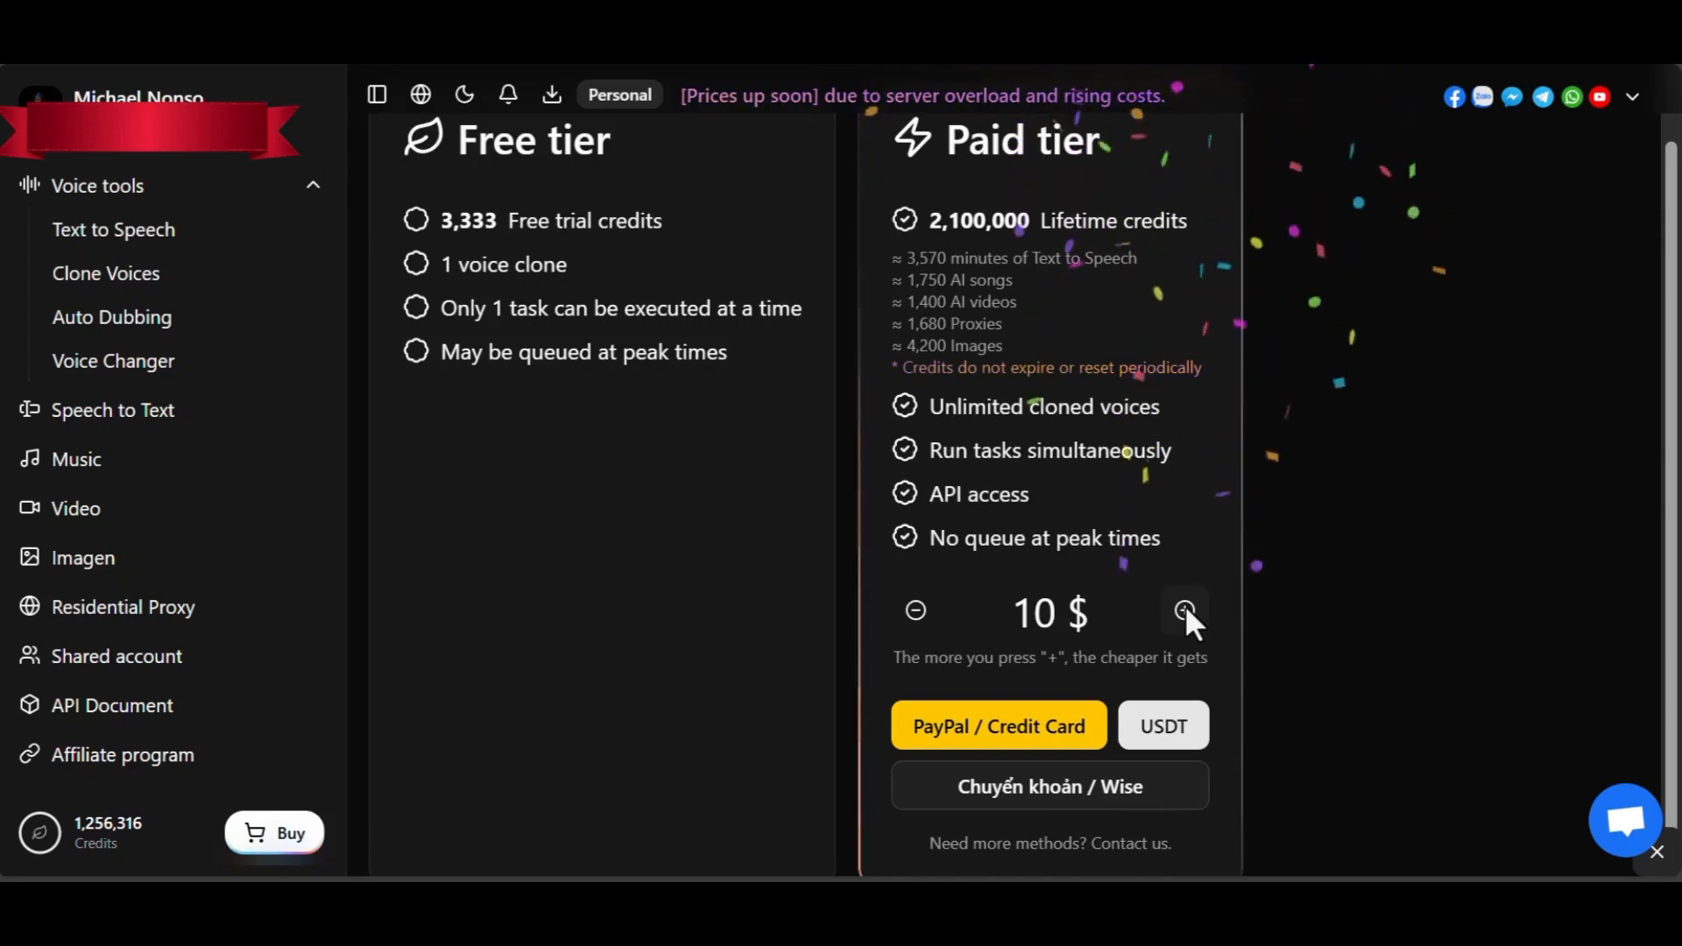
{"action": "left_click", "coordinate": [1185, 610]}
{"action": "left_click", "coordinate": [1184, 609]}
{"action": "left_click", "coordinate": [1184, 610]}
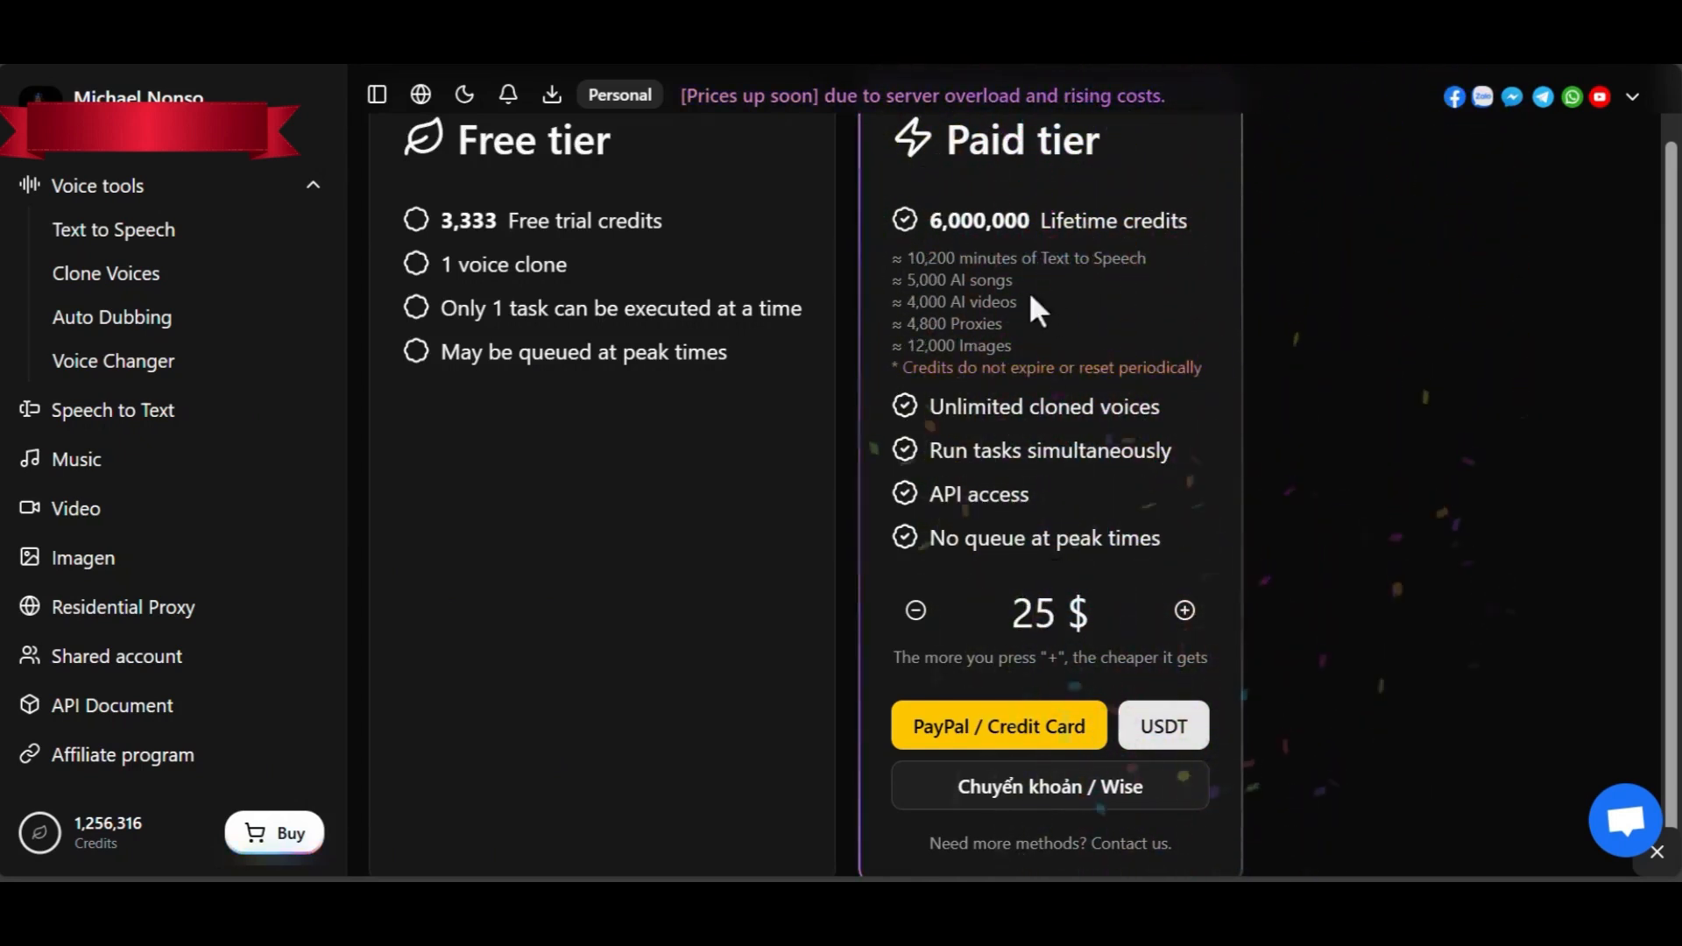
{"action": "left_click", "coordinate": [1185, 610]}
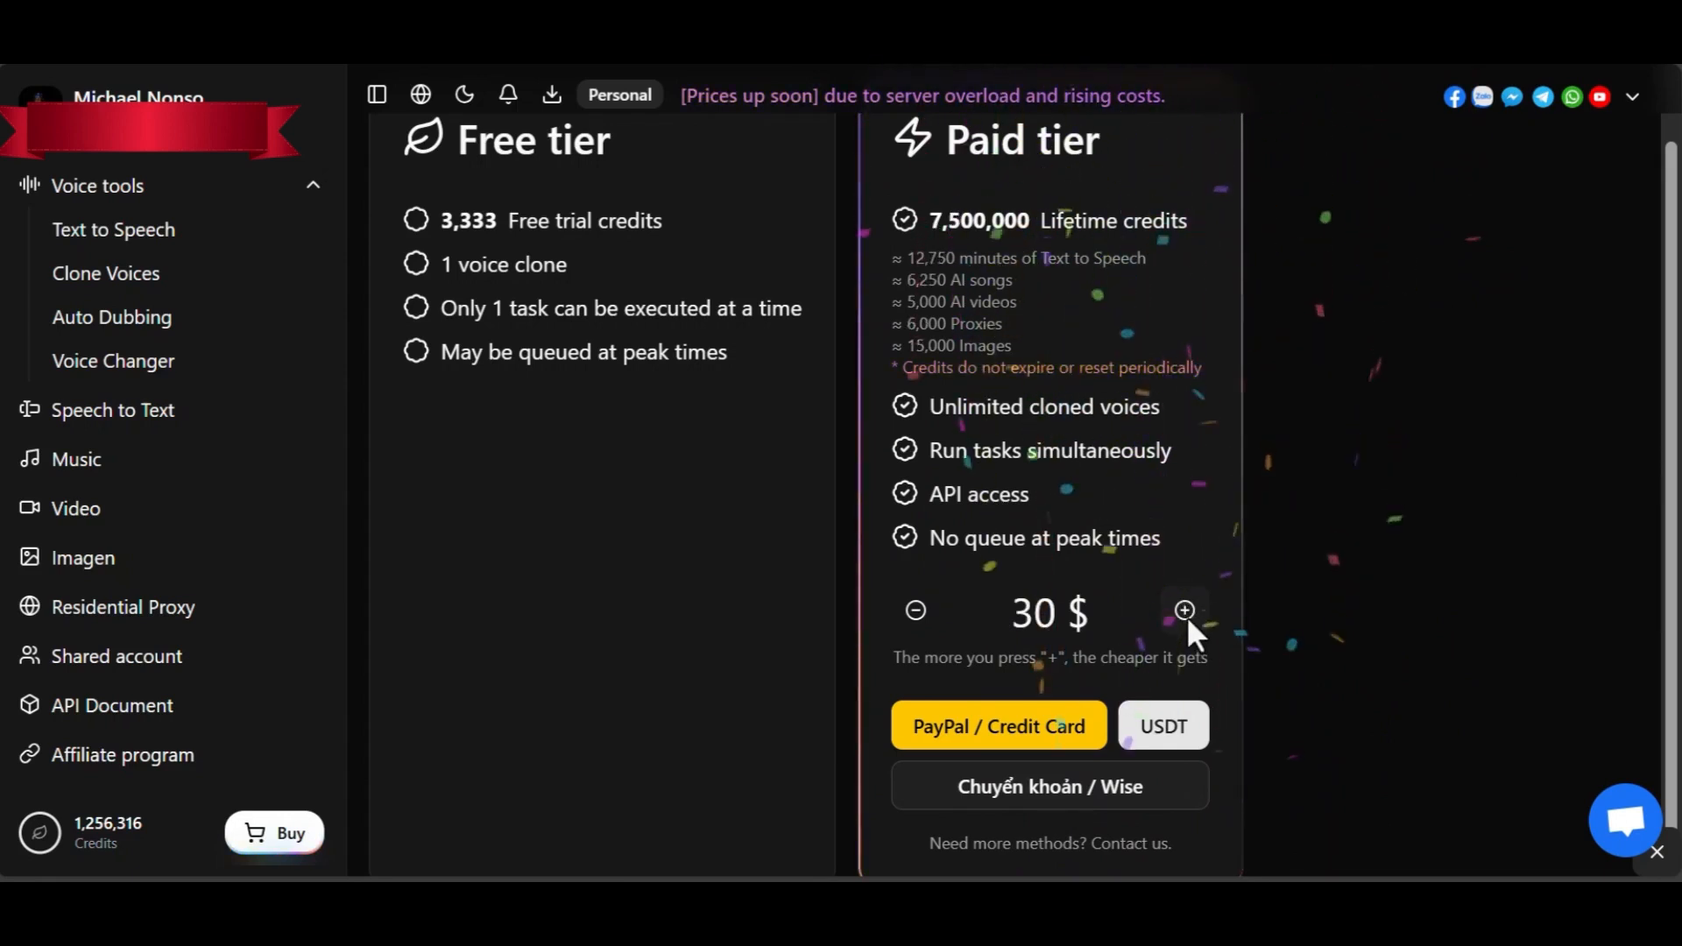
{"action": "left_click", "coordinate": [1189, 612]}
{"action": "left_click", "coordinate": [1187, 612]}
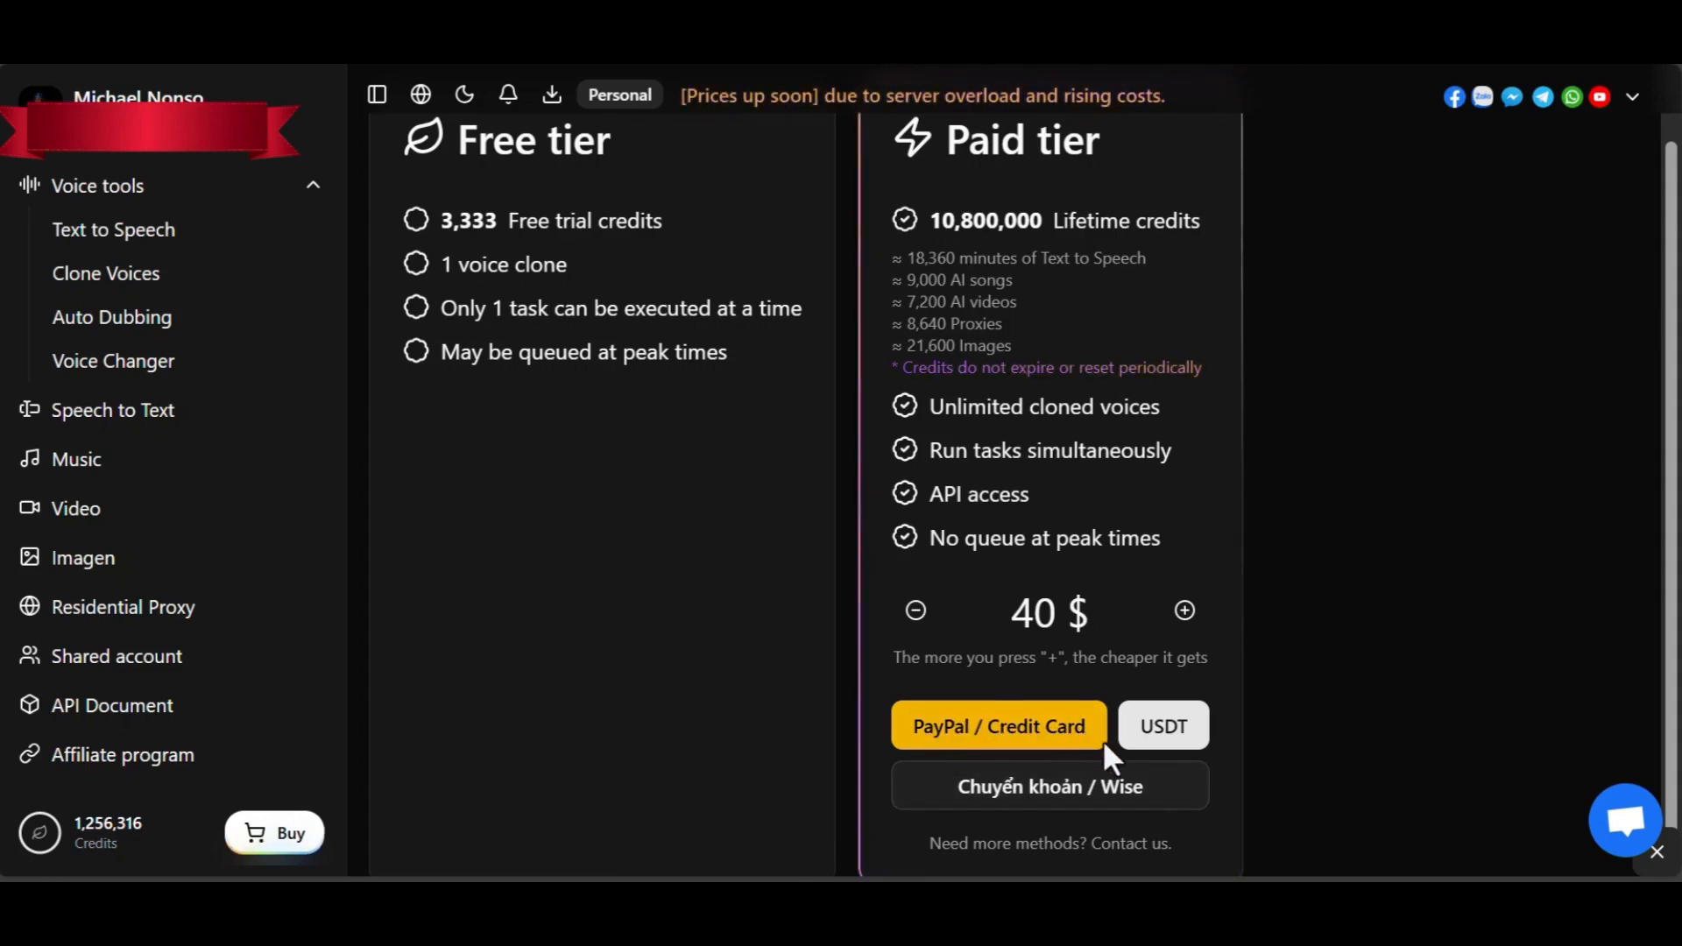
{"action": "left_click", "coordinate": [1162, 732]}
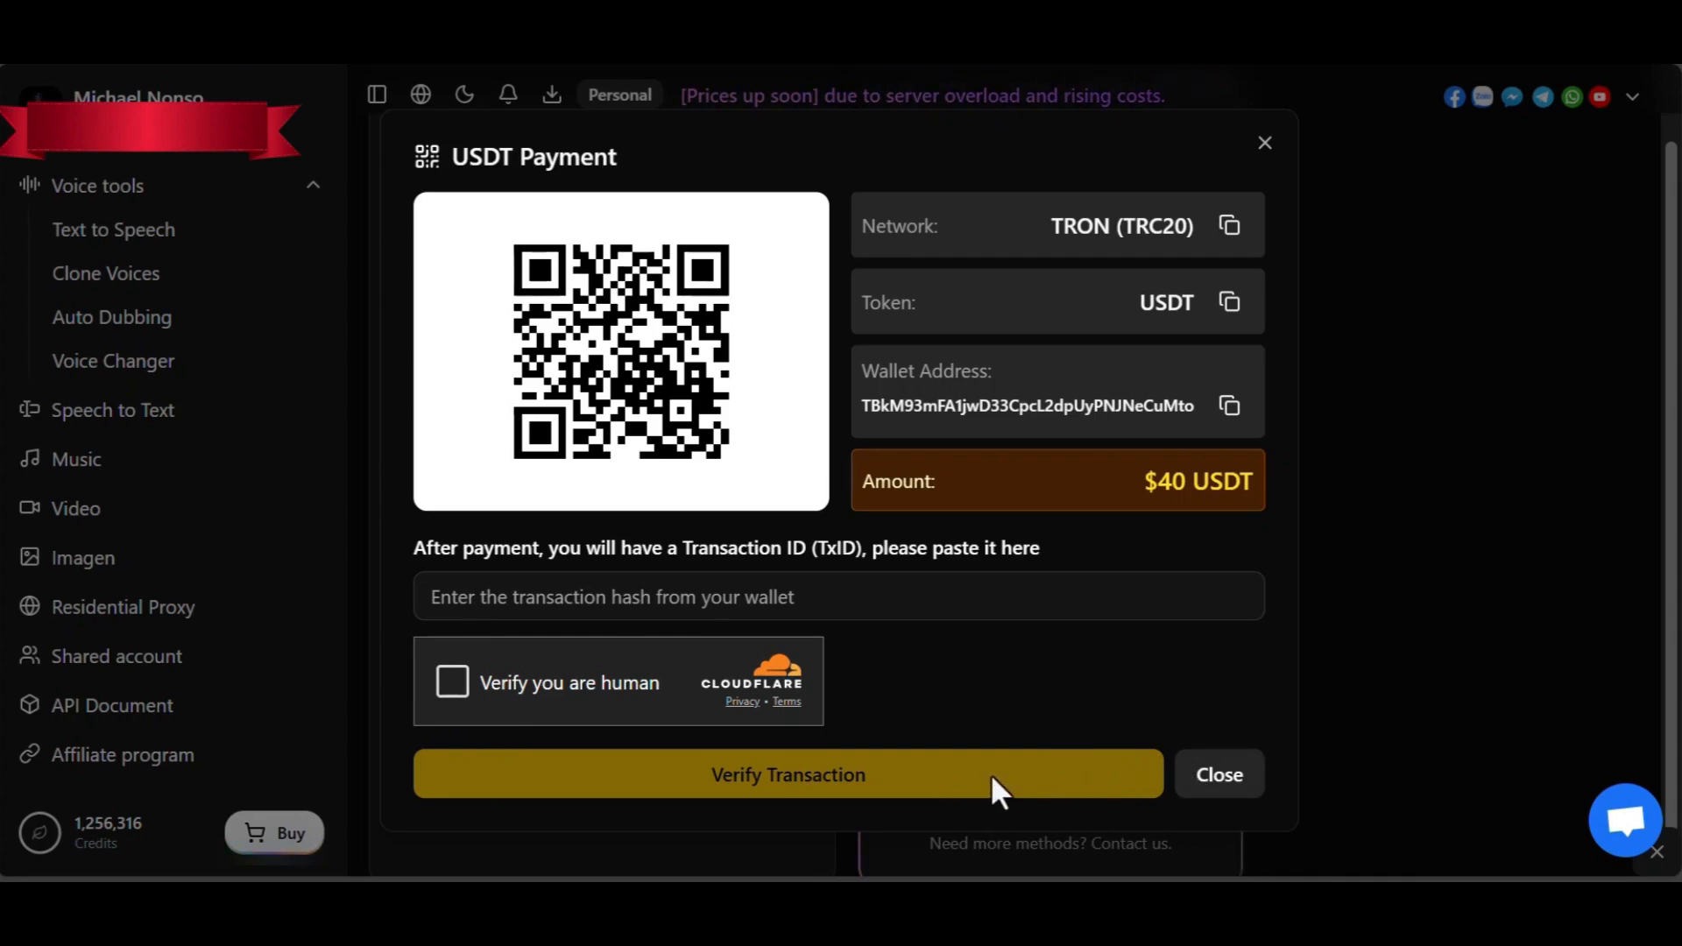
{"action": "left_click", "coordinate": [1265, 142]}
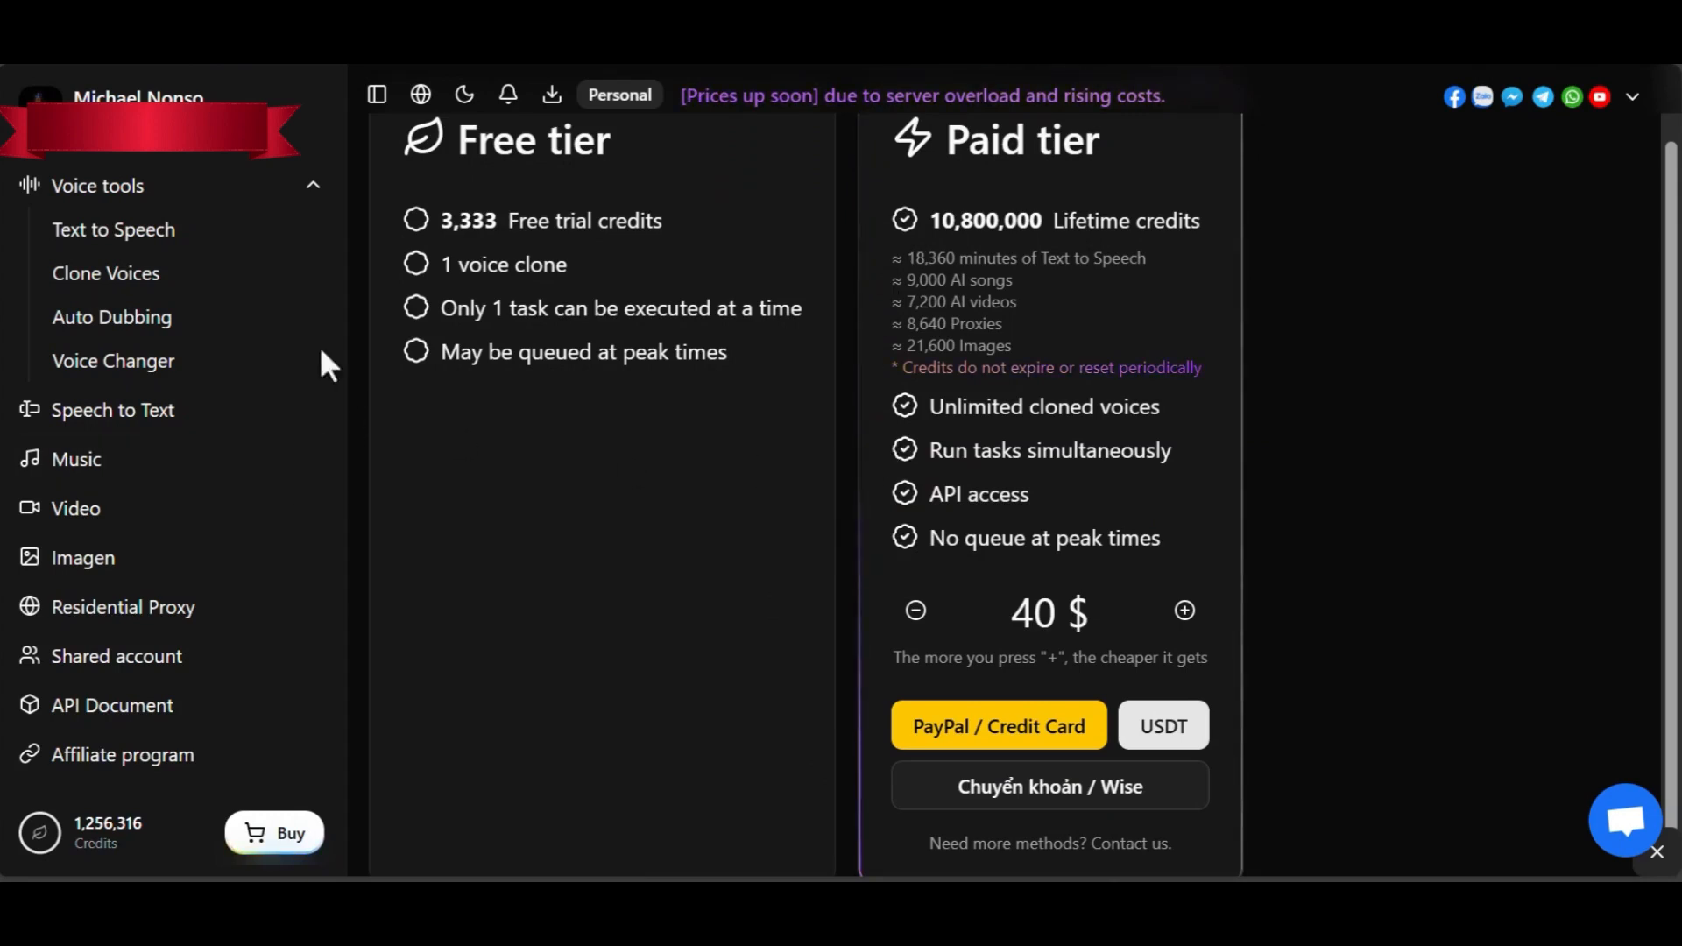
- Open Text to Speech, then select the four voiceover lines in Tab 4's script
{"action": "left_click", "coordinate": [156, 250]}
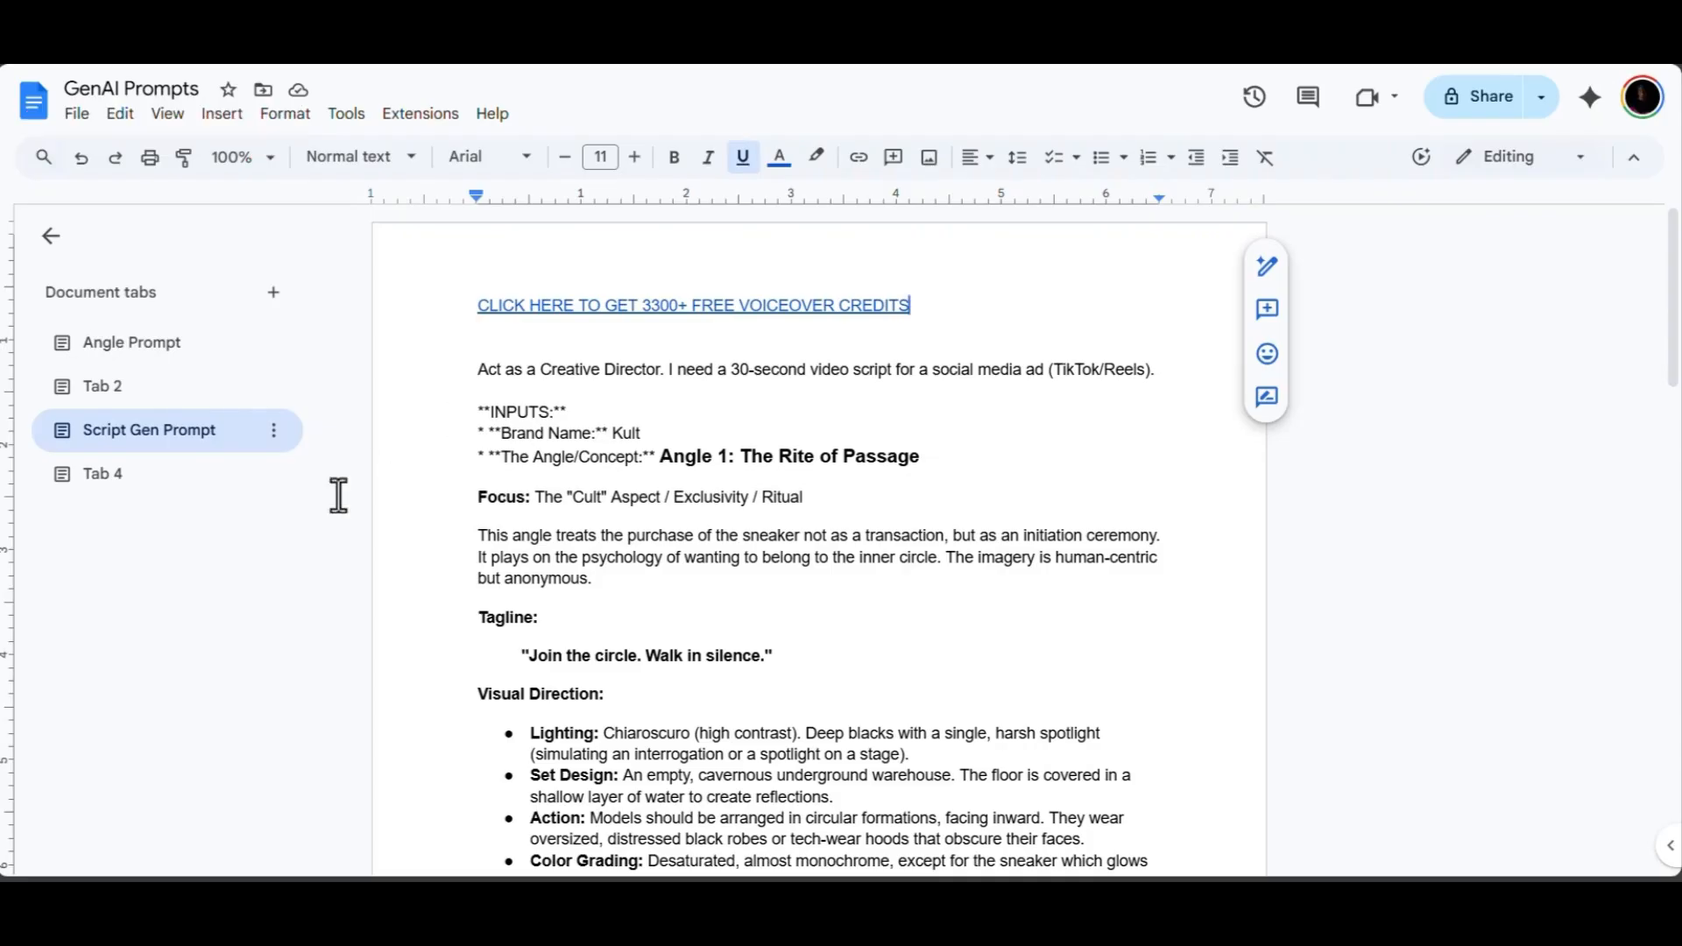
{"action": "left_click", "coordinate": [156, 487]}
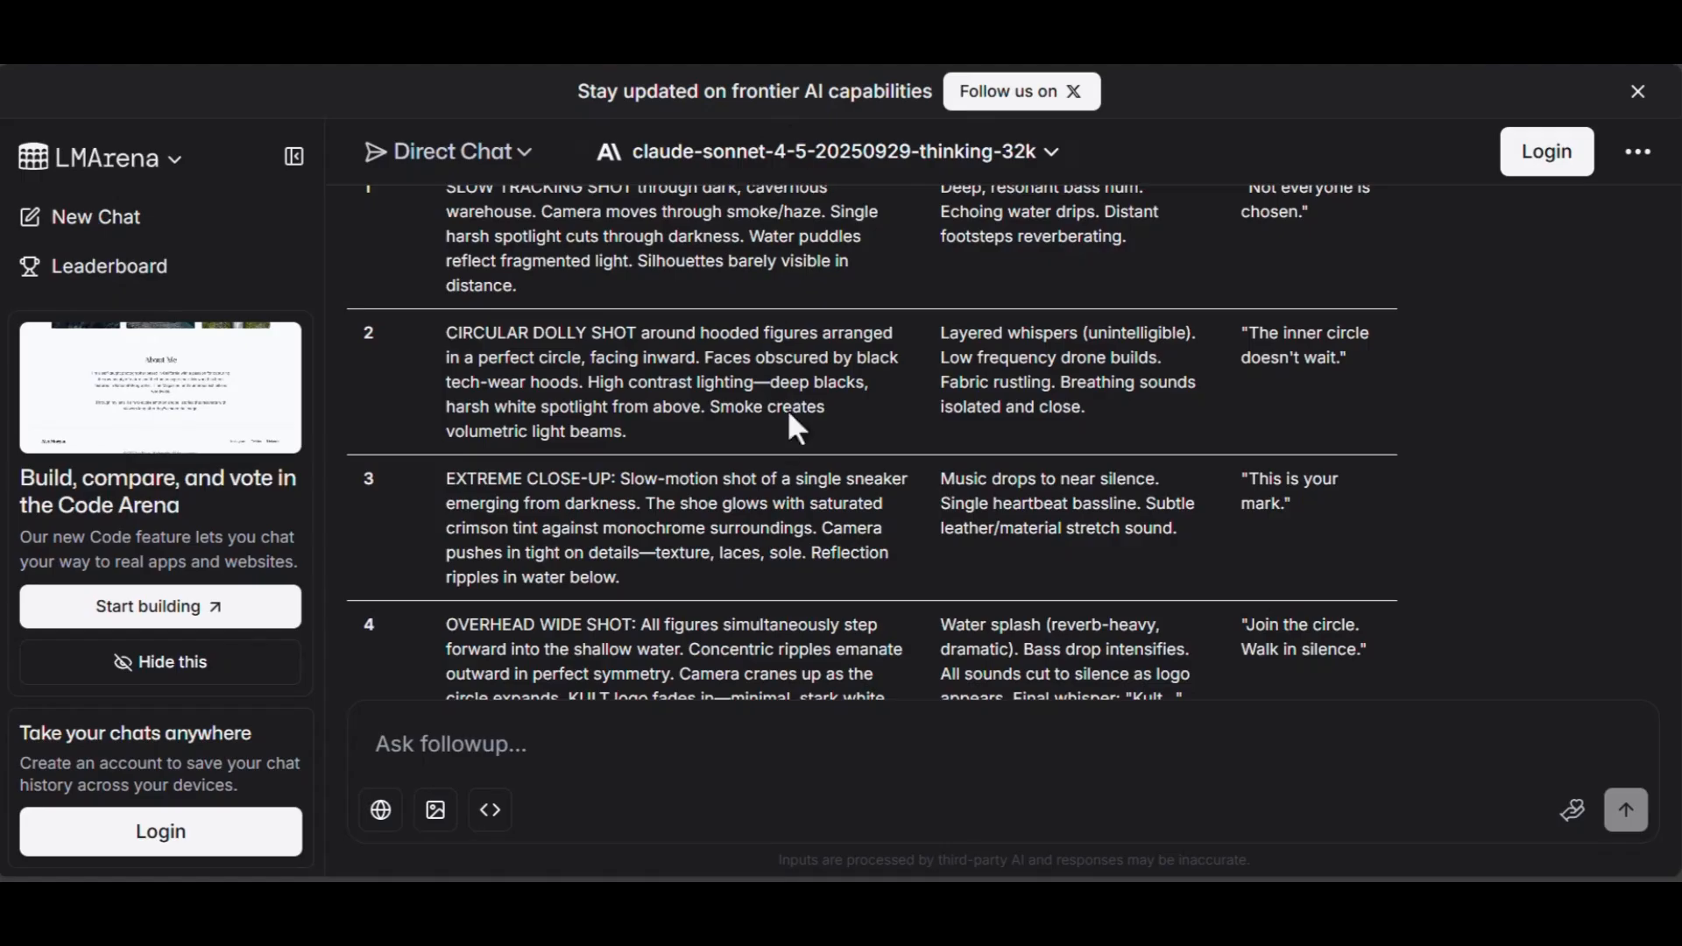
{"action": "scroll", "coordinate": [789, 429], "scroll_direction": "down", "scroll_amount": 5}
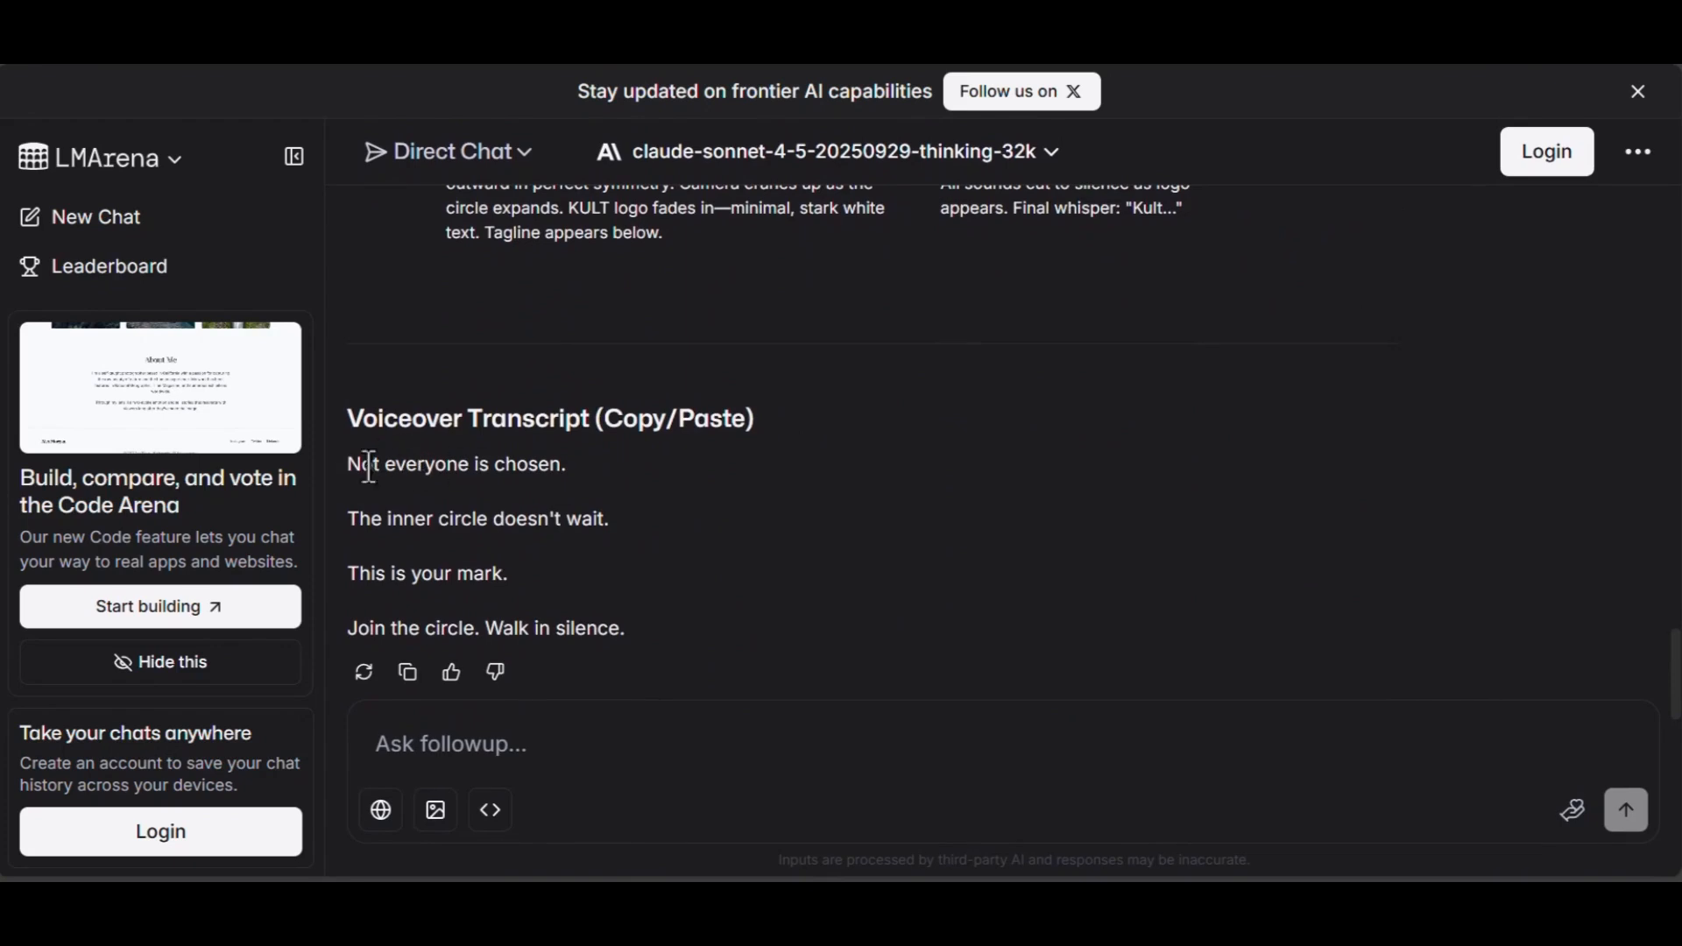
{"action": "left_click_drag", "start_coordinate": [351, 464], "coordinate": [646, 620]}
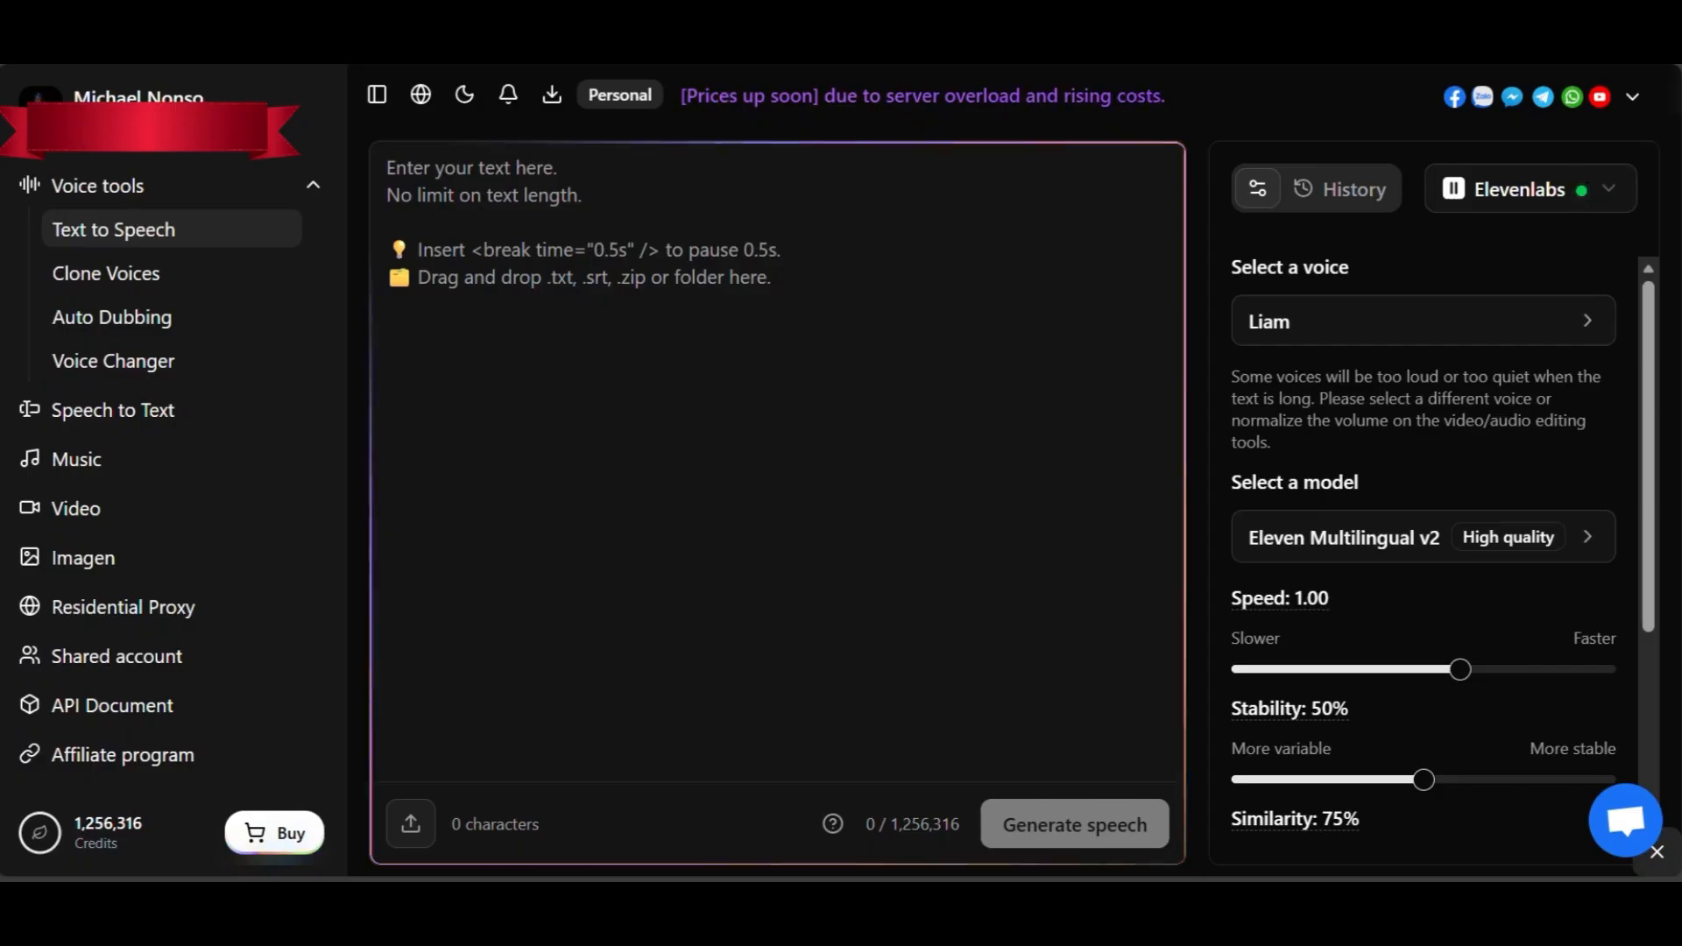
- Paste the four Kult voiceover lines (110 characters) into the Text to Speech box
{"action": "left_click", "coordinate": [468, 166]}
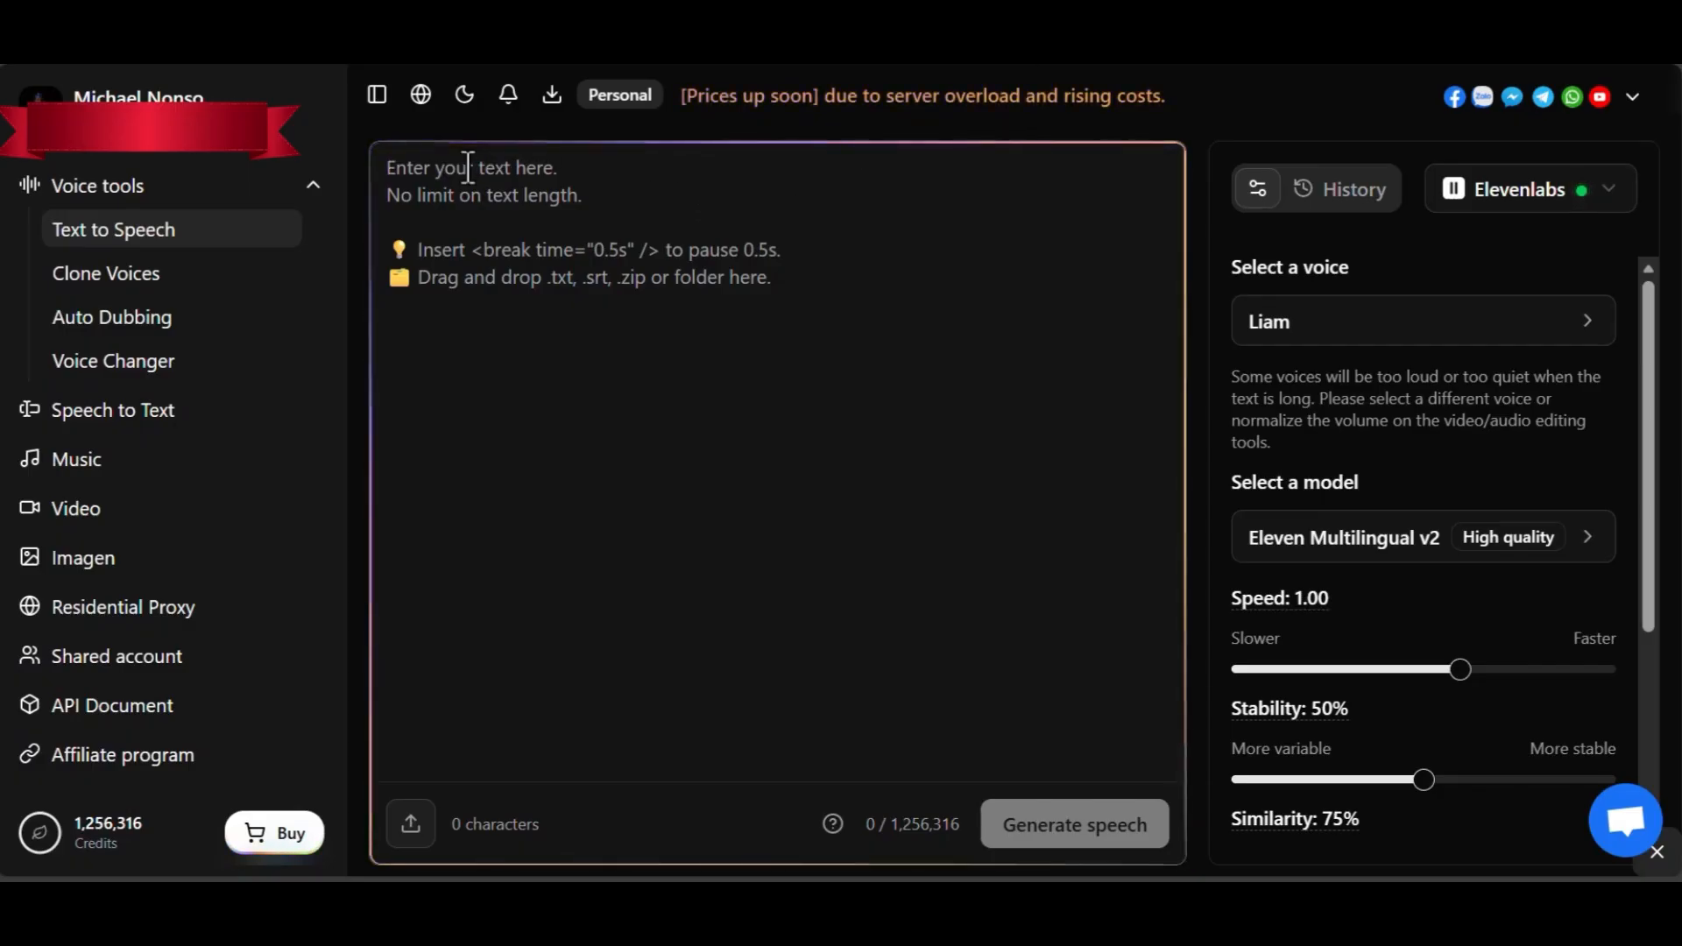
{"action": "key", "text": "ctrl+v"}
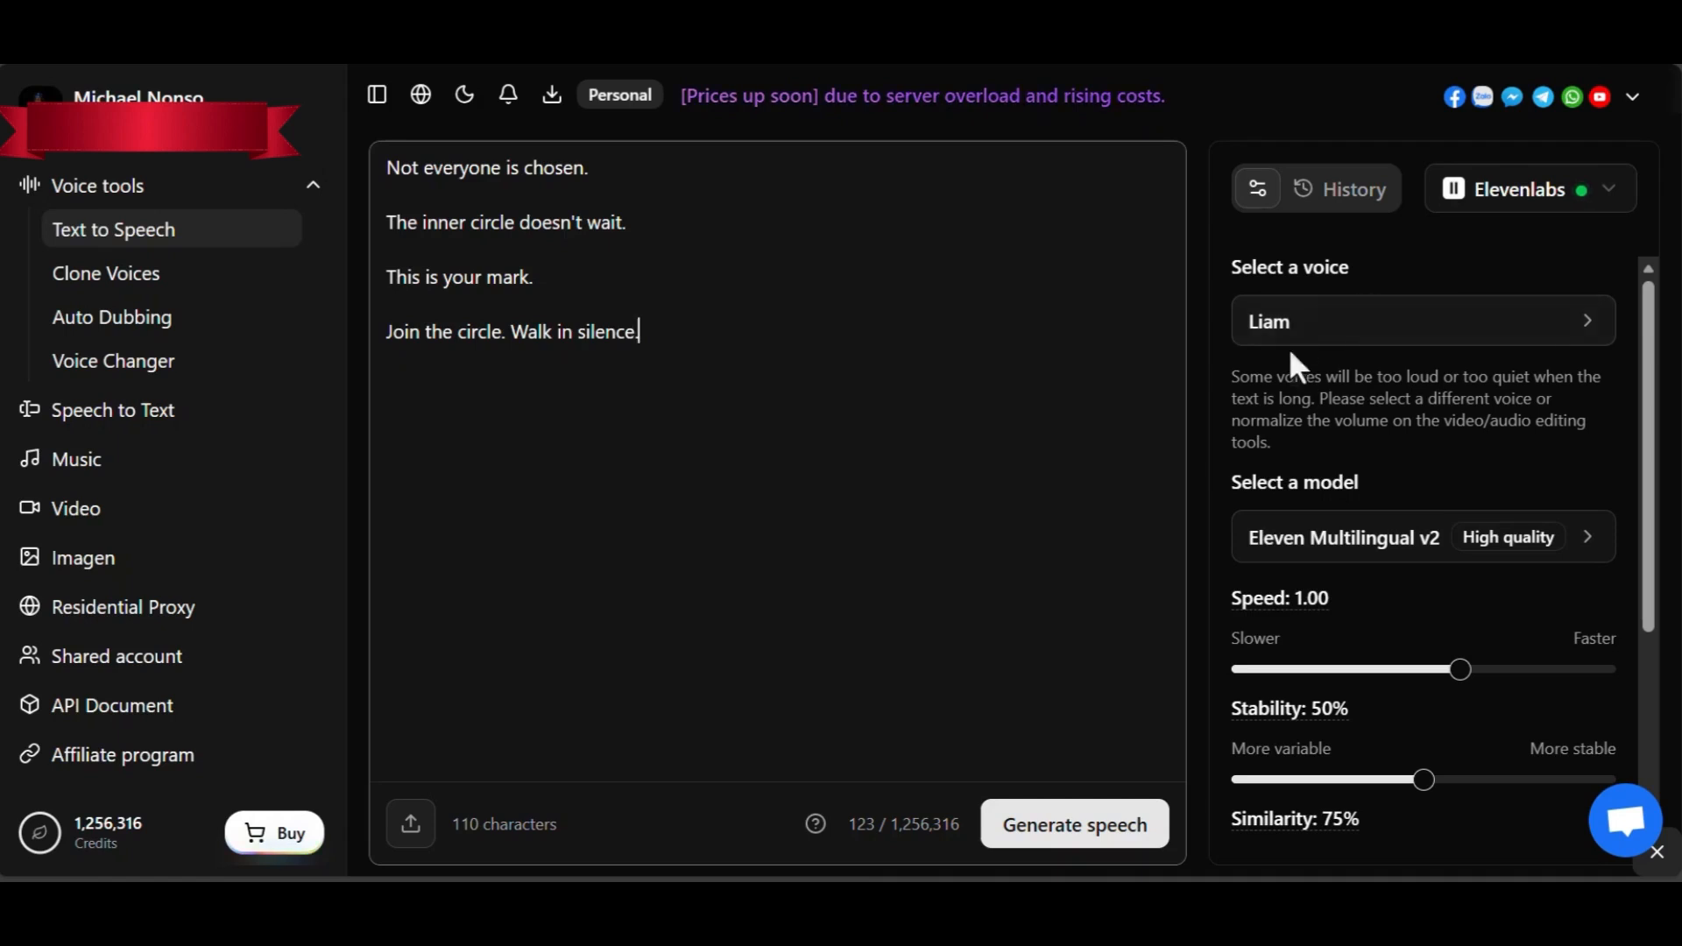
- Browse the default voice list and play the Adam voice sample
{"action": "left_click", "coordinate": [1372, 333]}
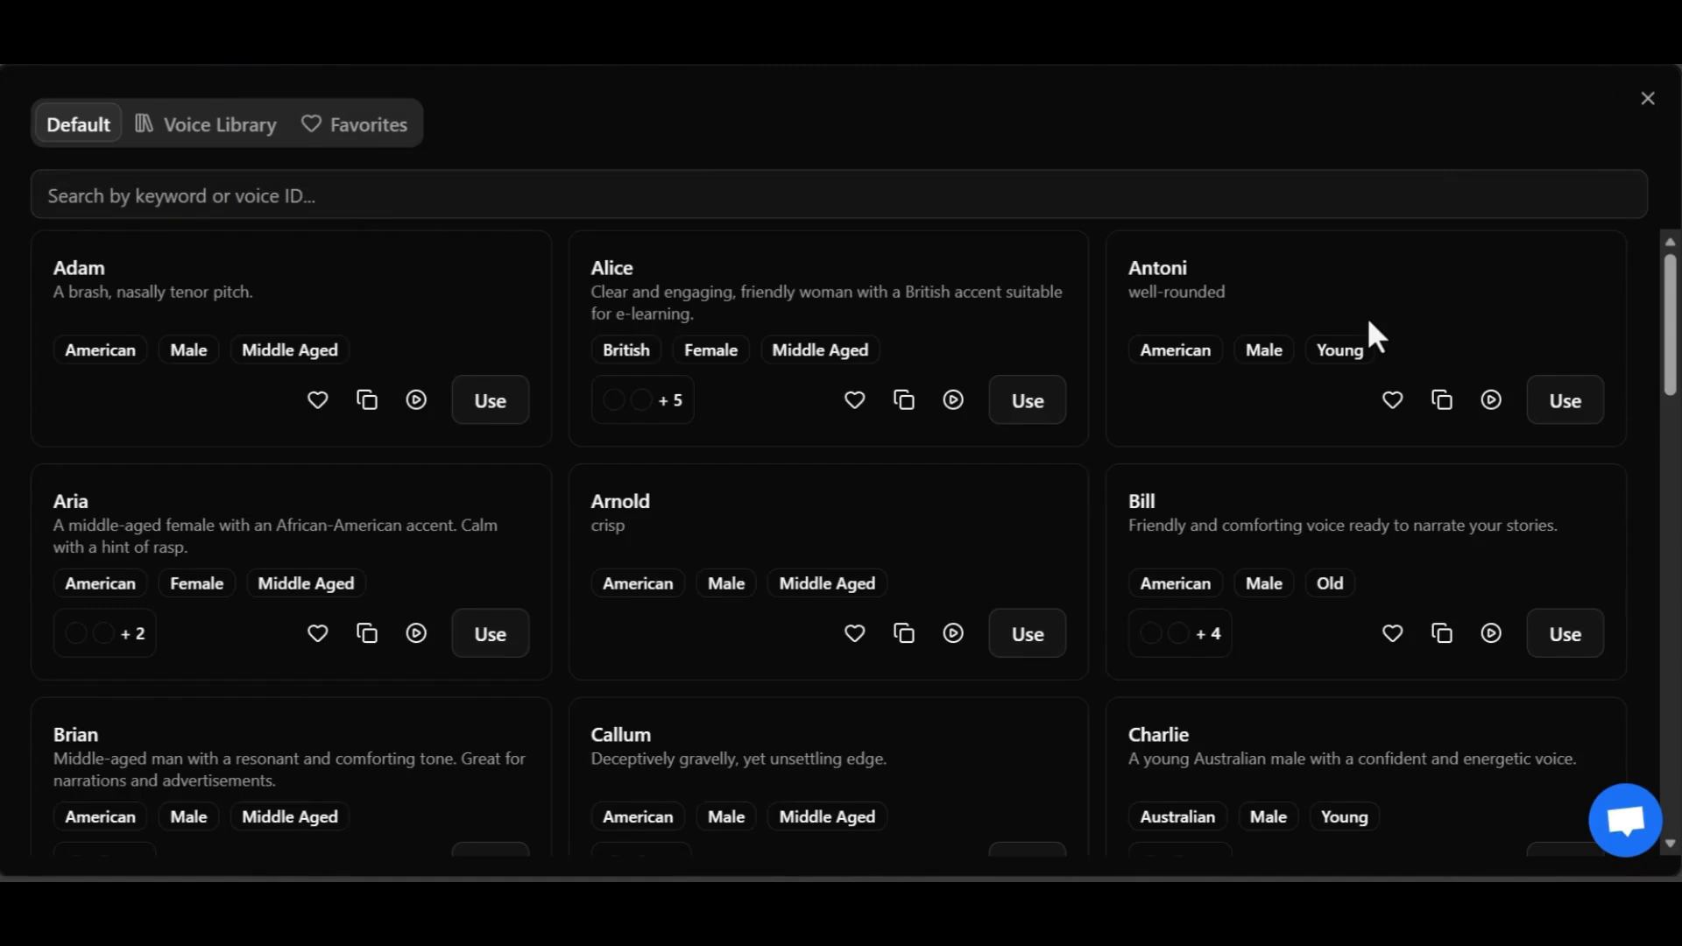
{"action": "scroll", "coordinate": [793, 614], "scroll_direction": "down", "scroll_amount": 10}
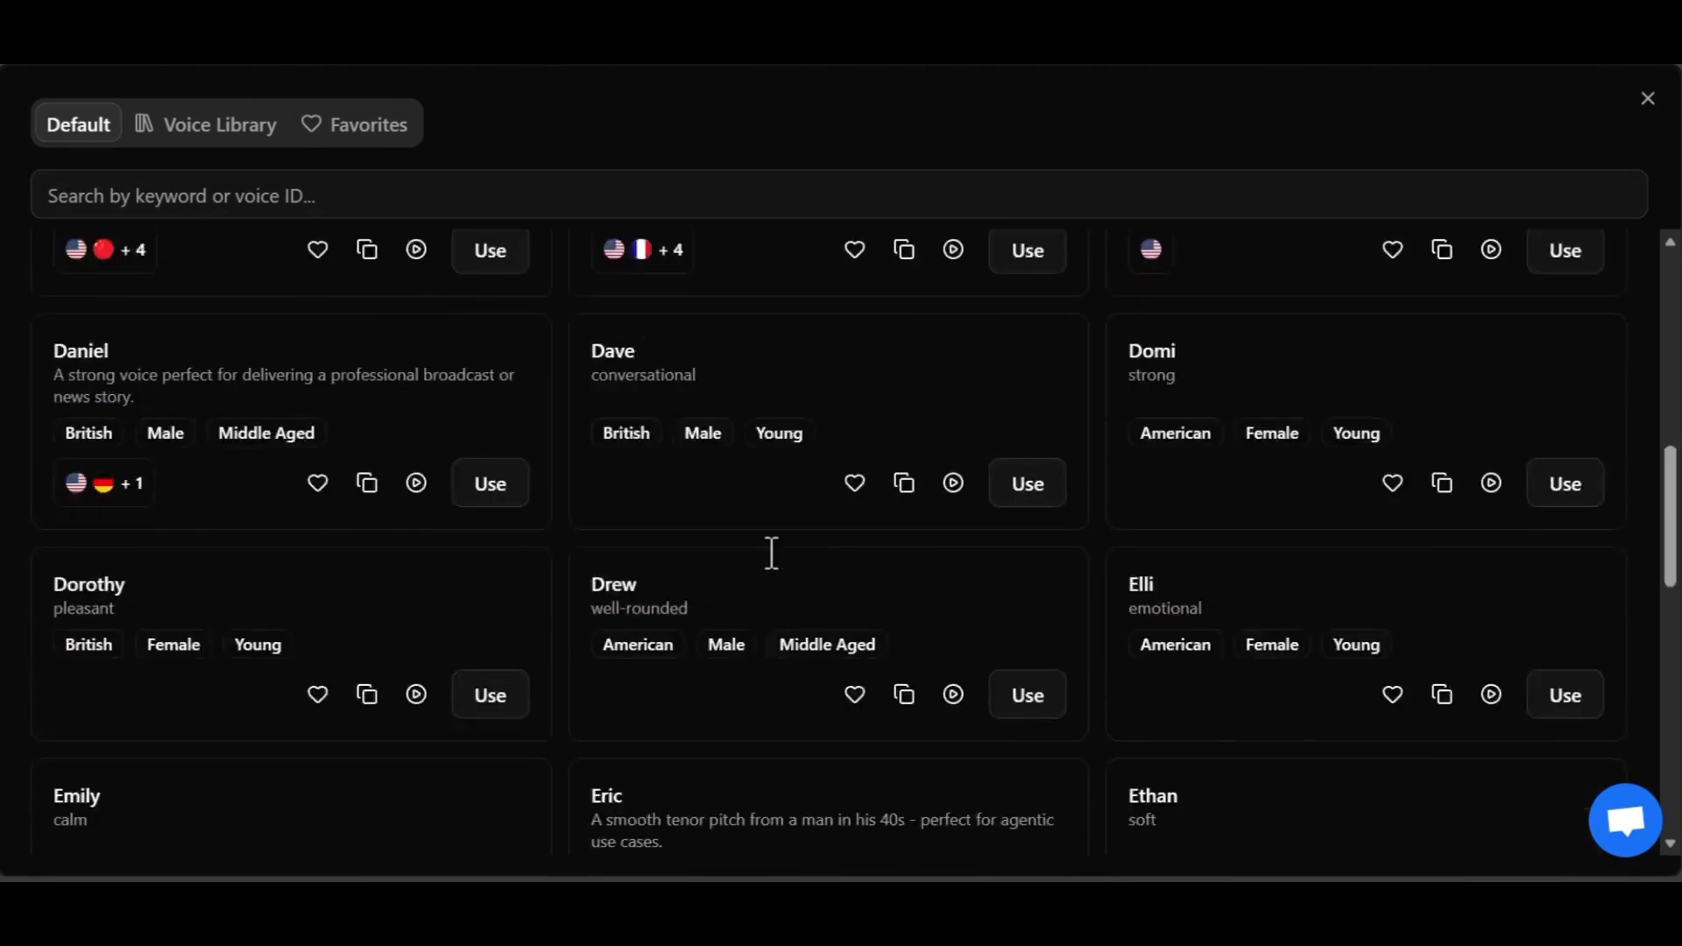
{"action": "scroll", "coordinate": [771, 552], "scroll_direction": "down", "scroll_amount": 12}
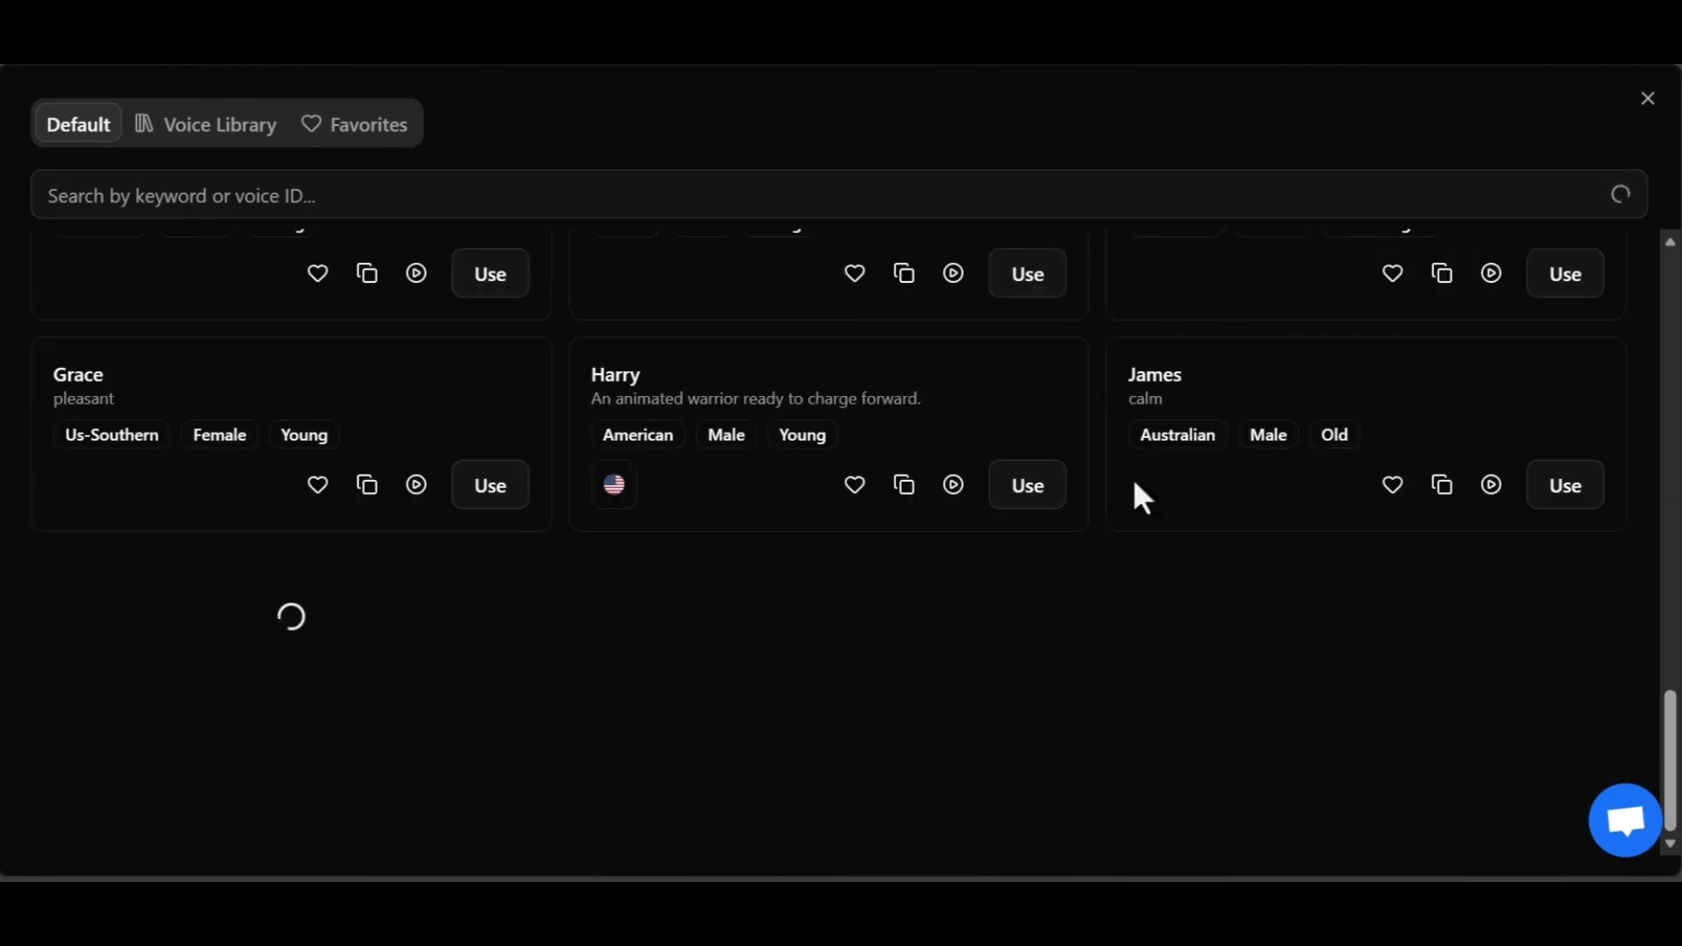
{"action": "scroll", "coordinate": [1002, 550], "scroll_direction": "down", "scroll_amount": 15}
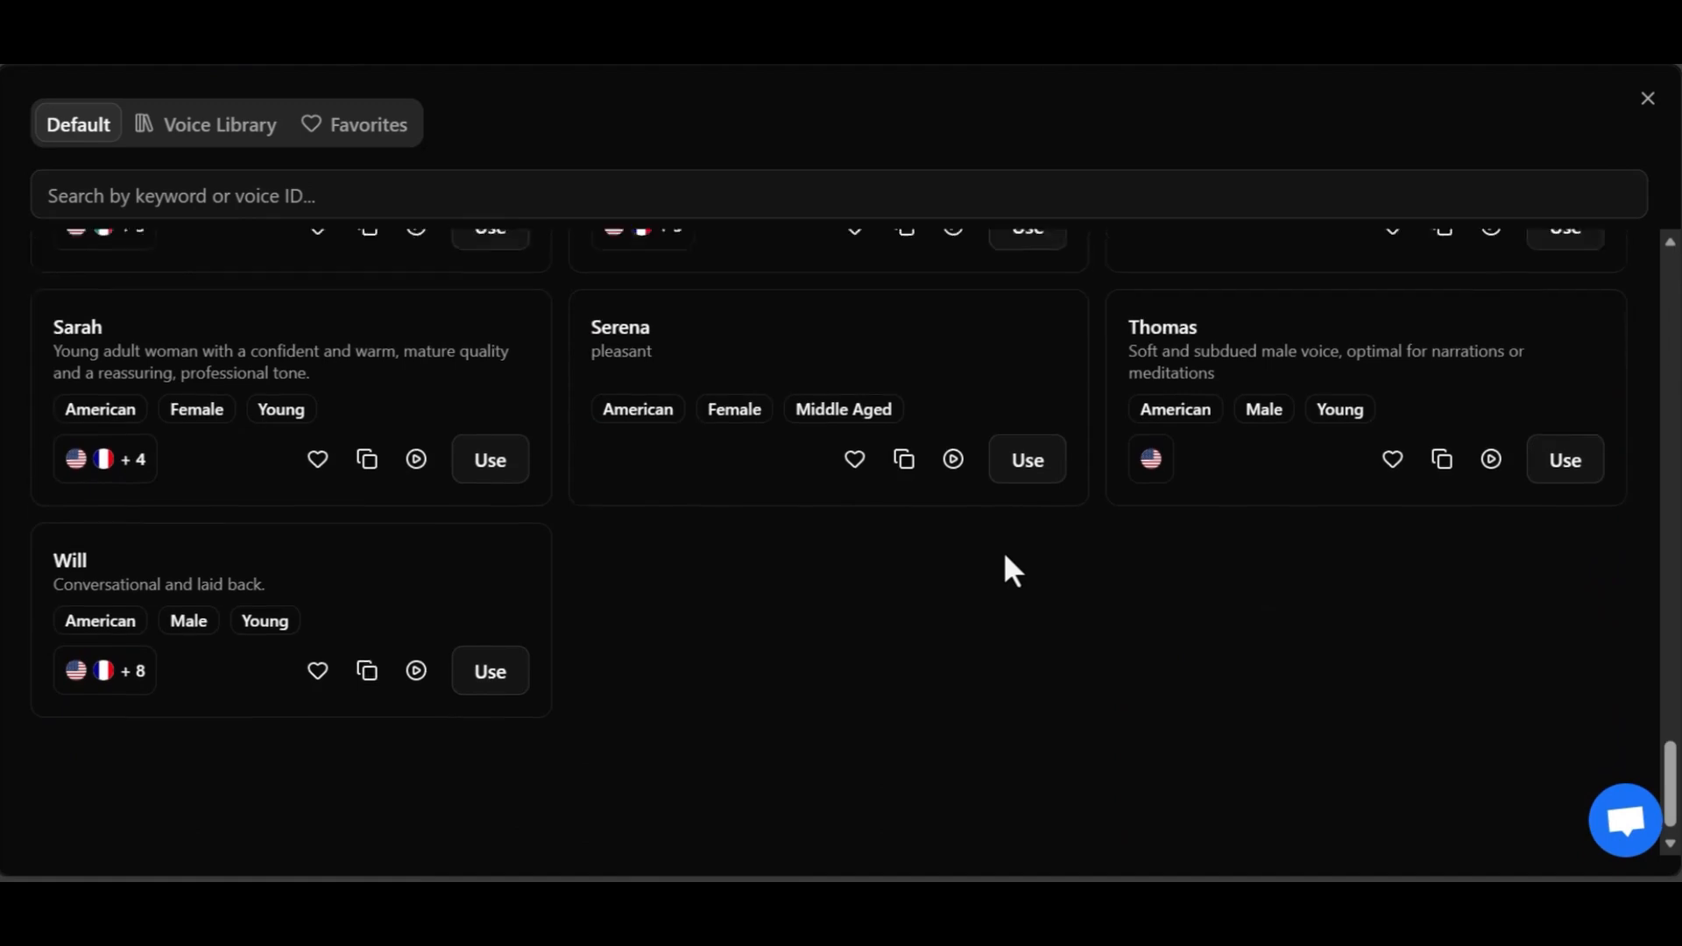
{"action": "scroll", "coordinate": [1005, 557], "scroll_direction": "up", "scroll_amount": 20}
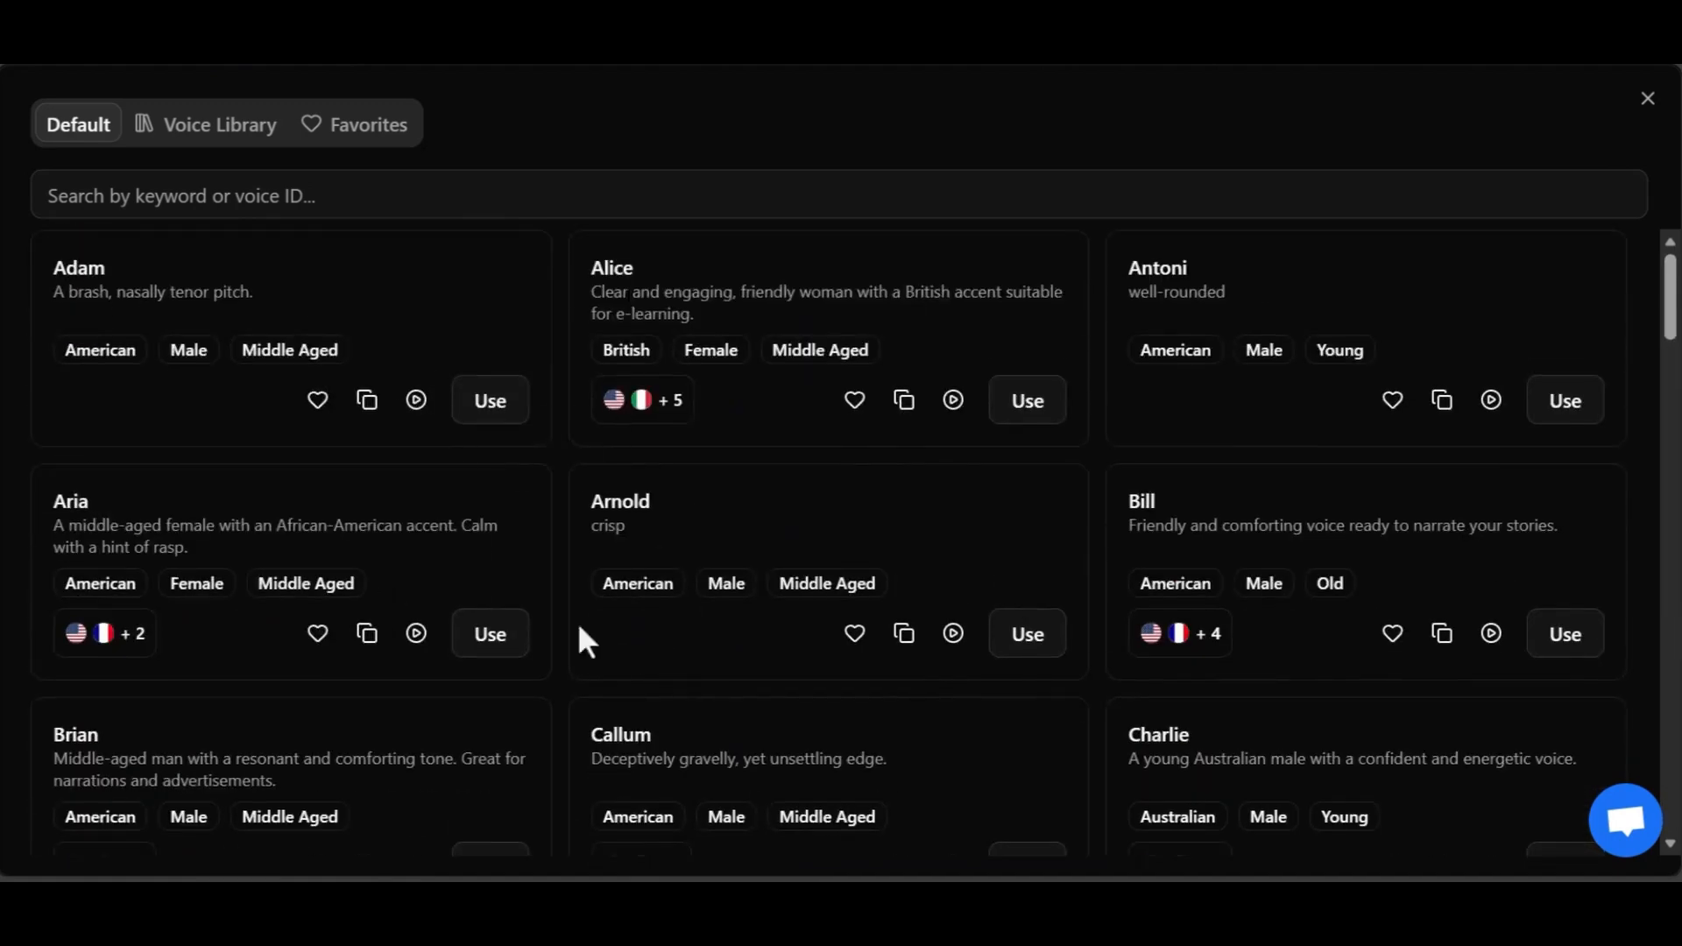
{"action": "left_click", "coordinate": [414, 401]}
{"action": "scroll", "coordinate": [984, 612], "scroll_direction": "down", "scroll_amount": 1}
{"action": "scroll", "coordinate": [984, 612], "scroll_direction": "up", "scroll_amount": 1}
- In the Voice Library, filter voices to English with an American accent
{"action": "left_click", "coordinate": [149, 123]}
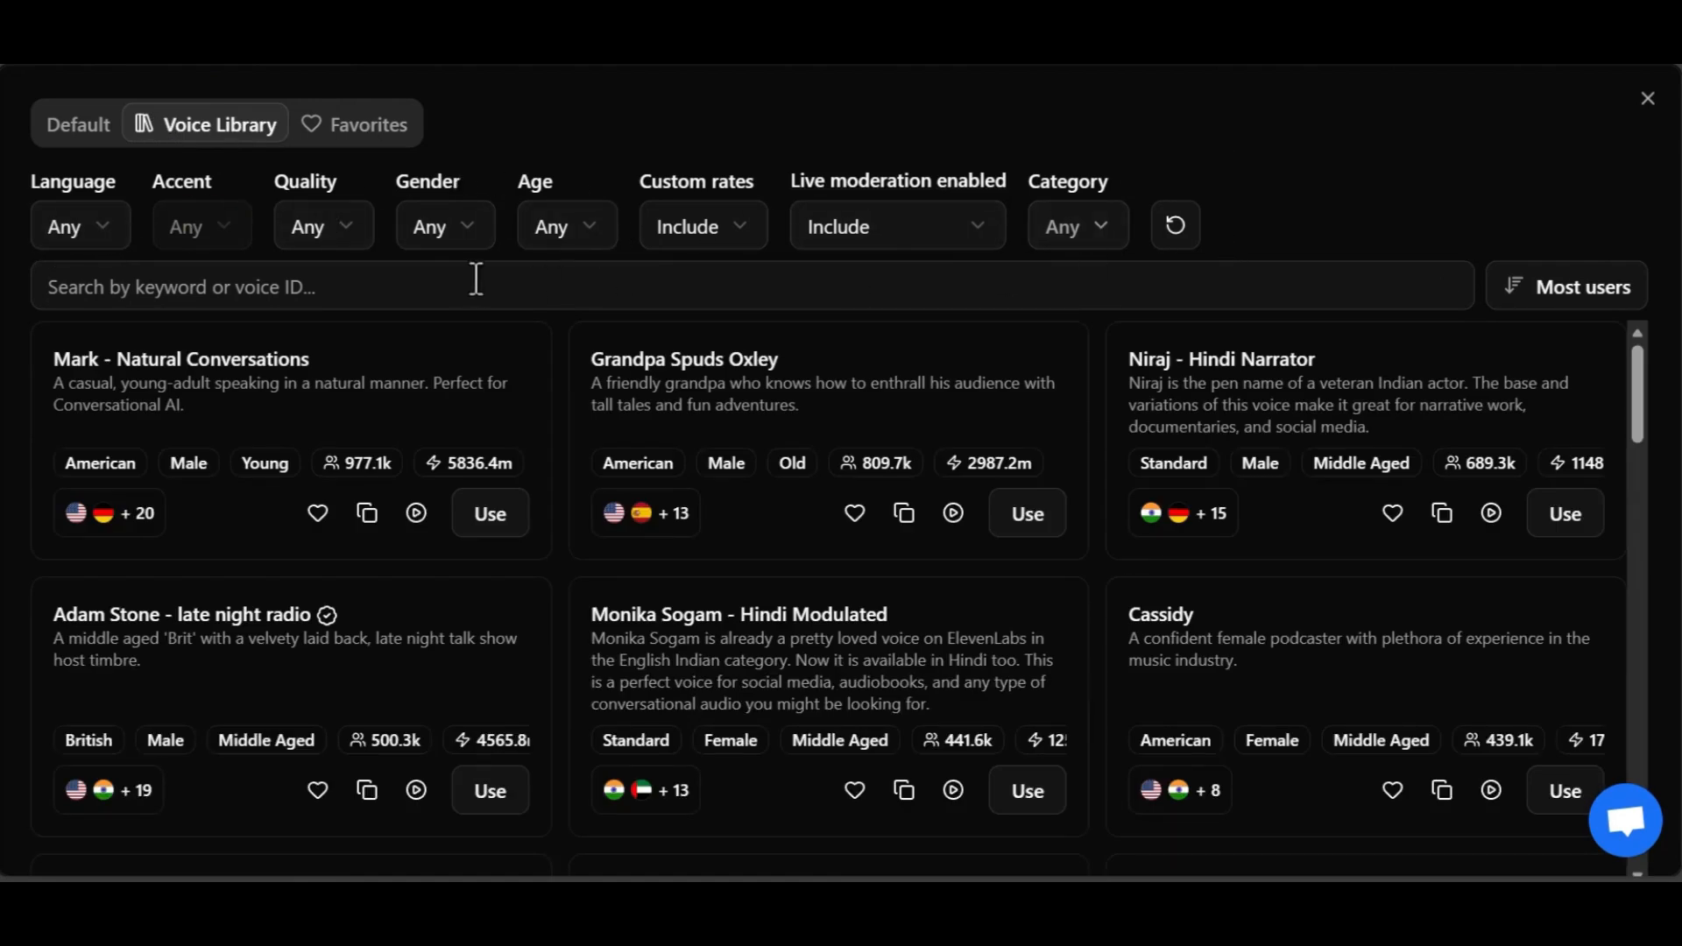
{"action": "left_click", "coordinate": [100, 230]}
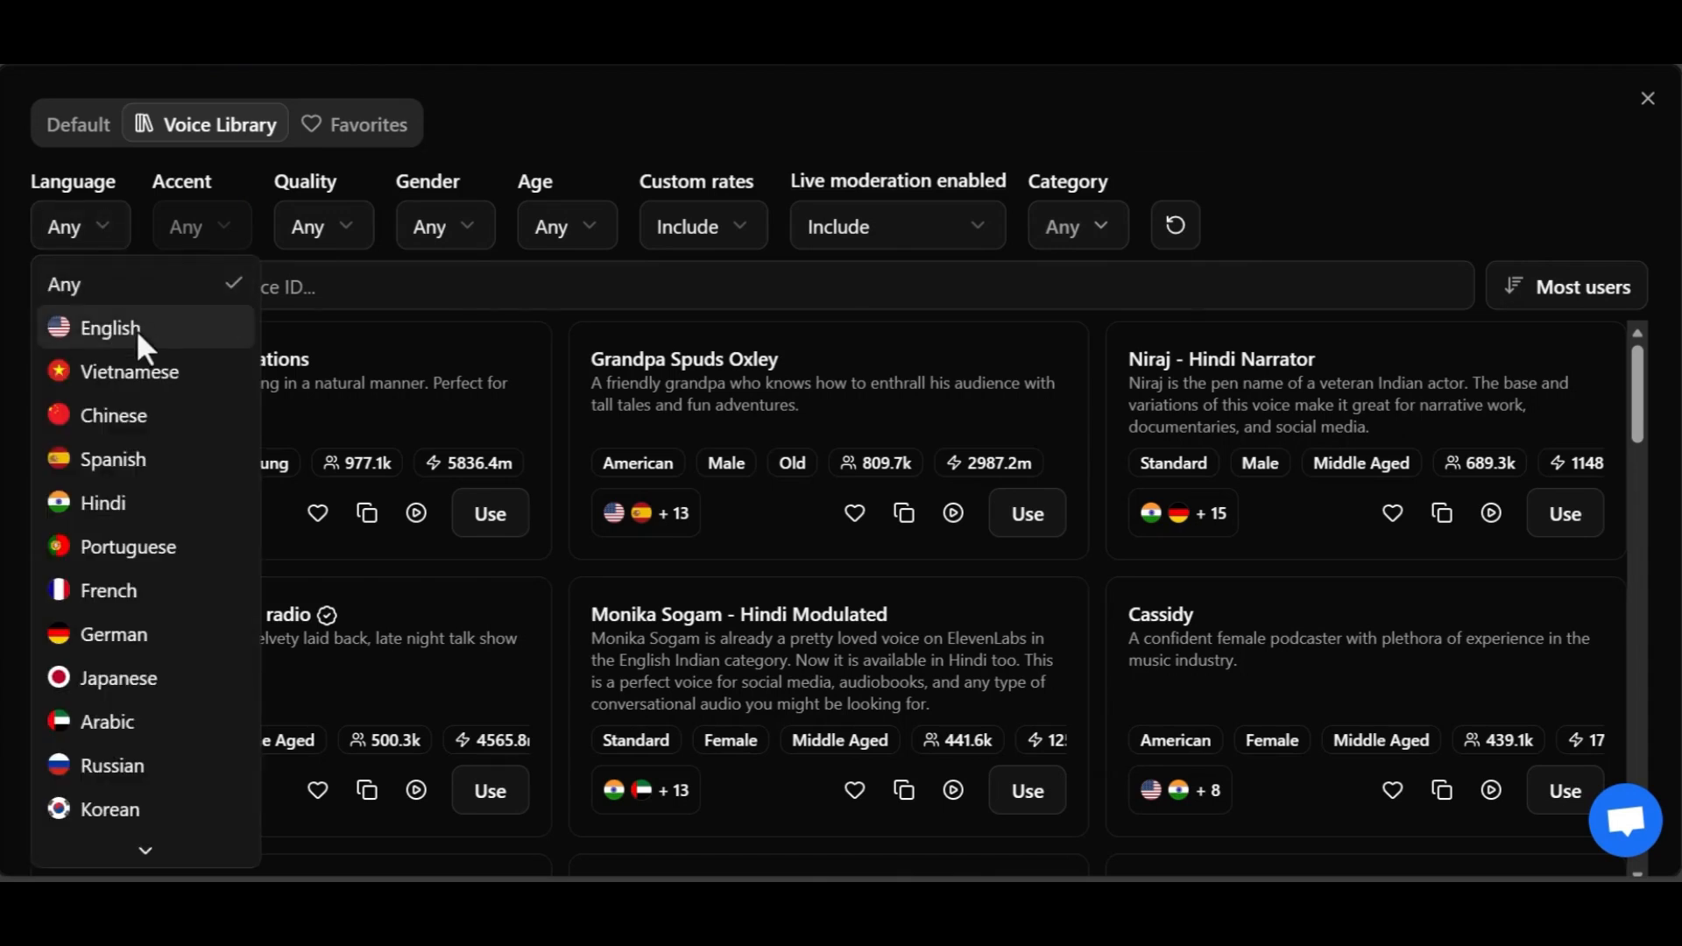
{"action": "left_click", "coordinate": [107, 328]}
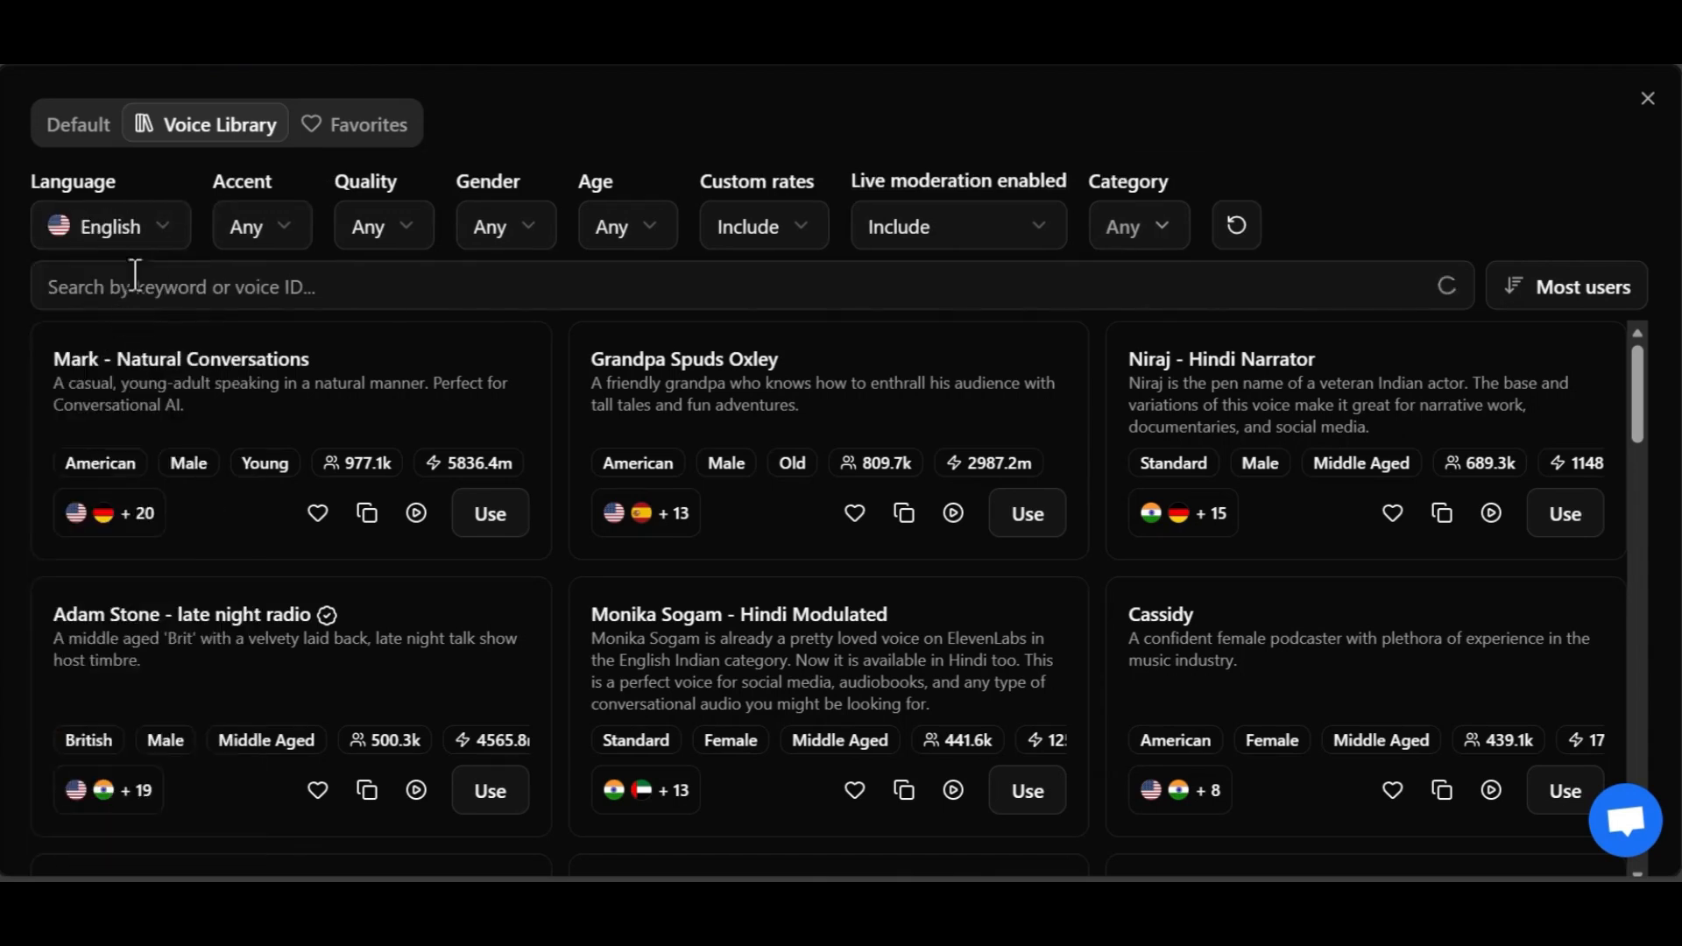
{"action": "left_click", "coordinate": [259, 234]}
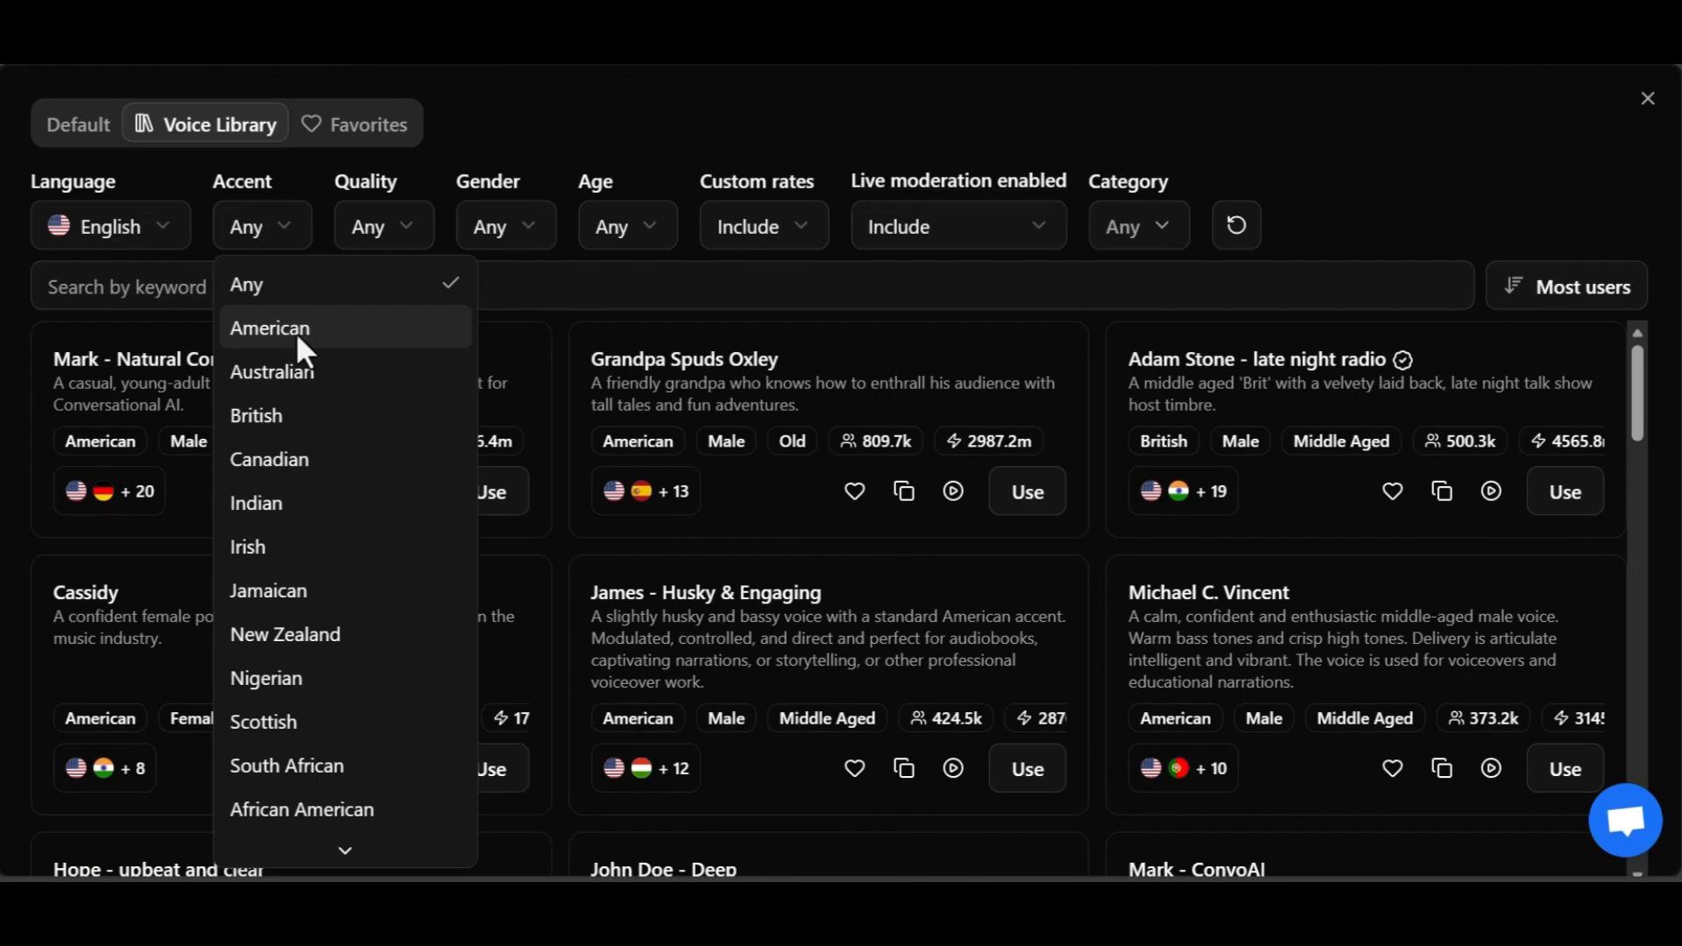
{"action": "left_click", "coordinate": [309, 340]}
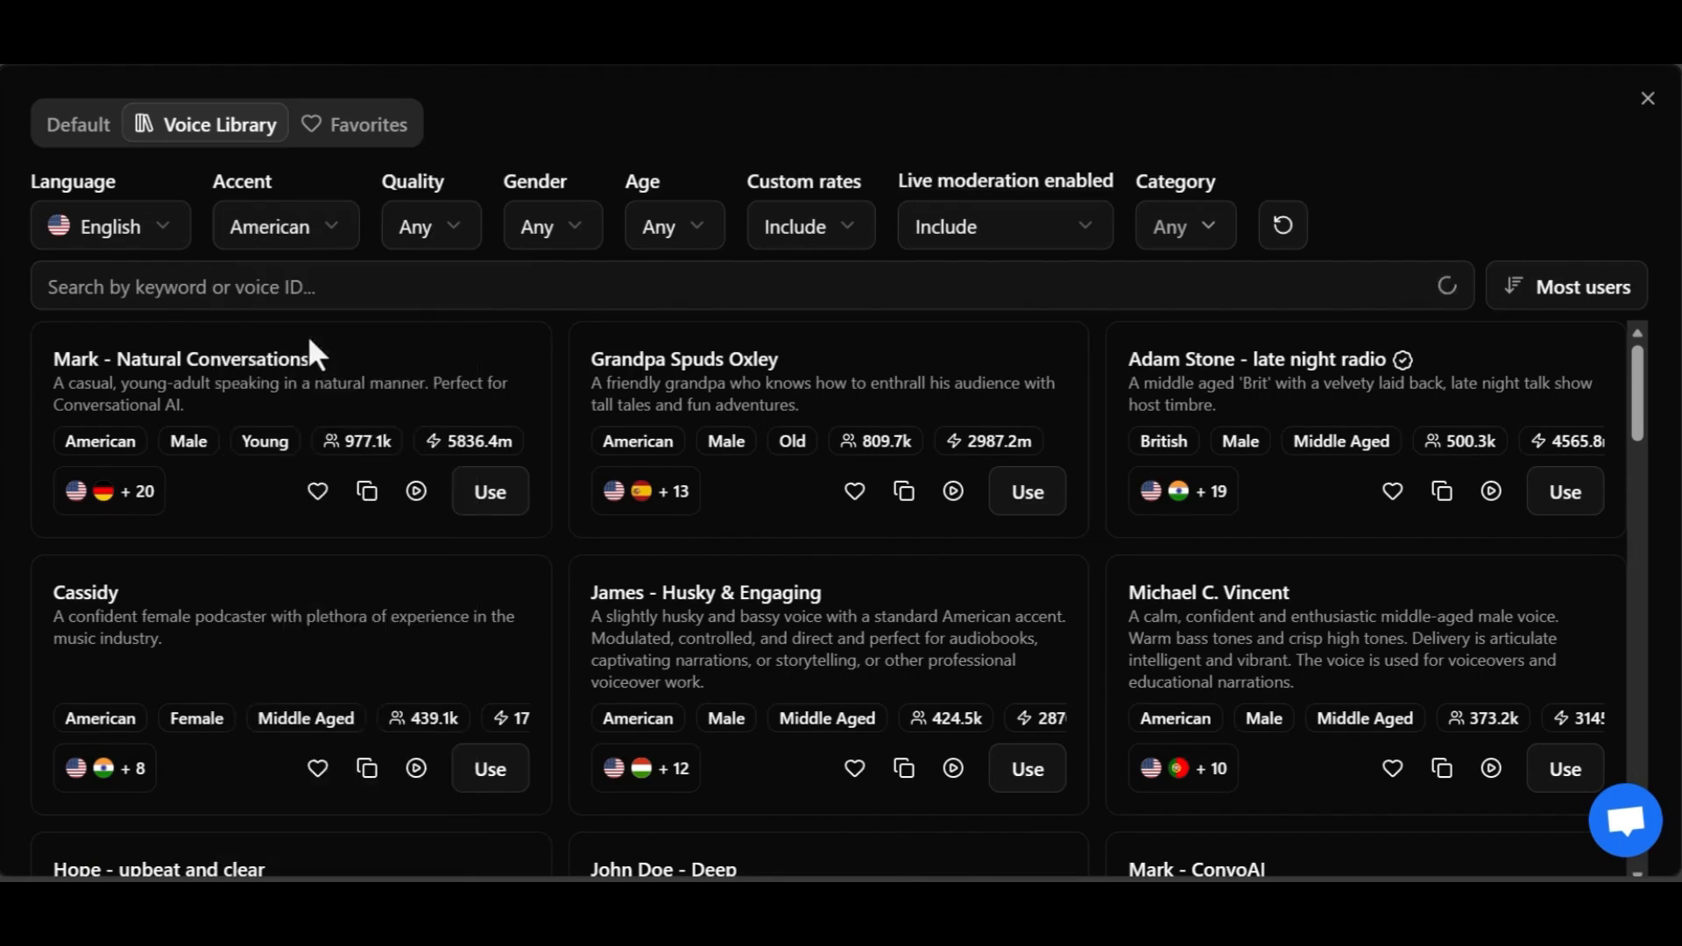
- Leave quality and age at Any, and filter to Male voices in Advertisement
{"action": "left_click", "coordinate": [426, 238]}
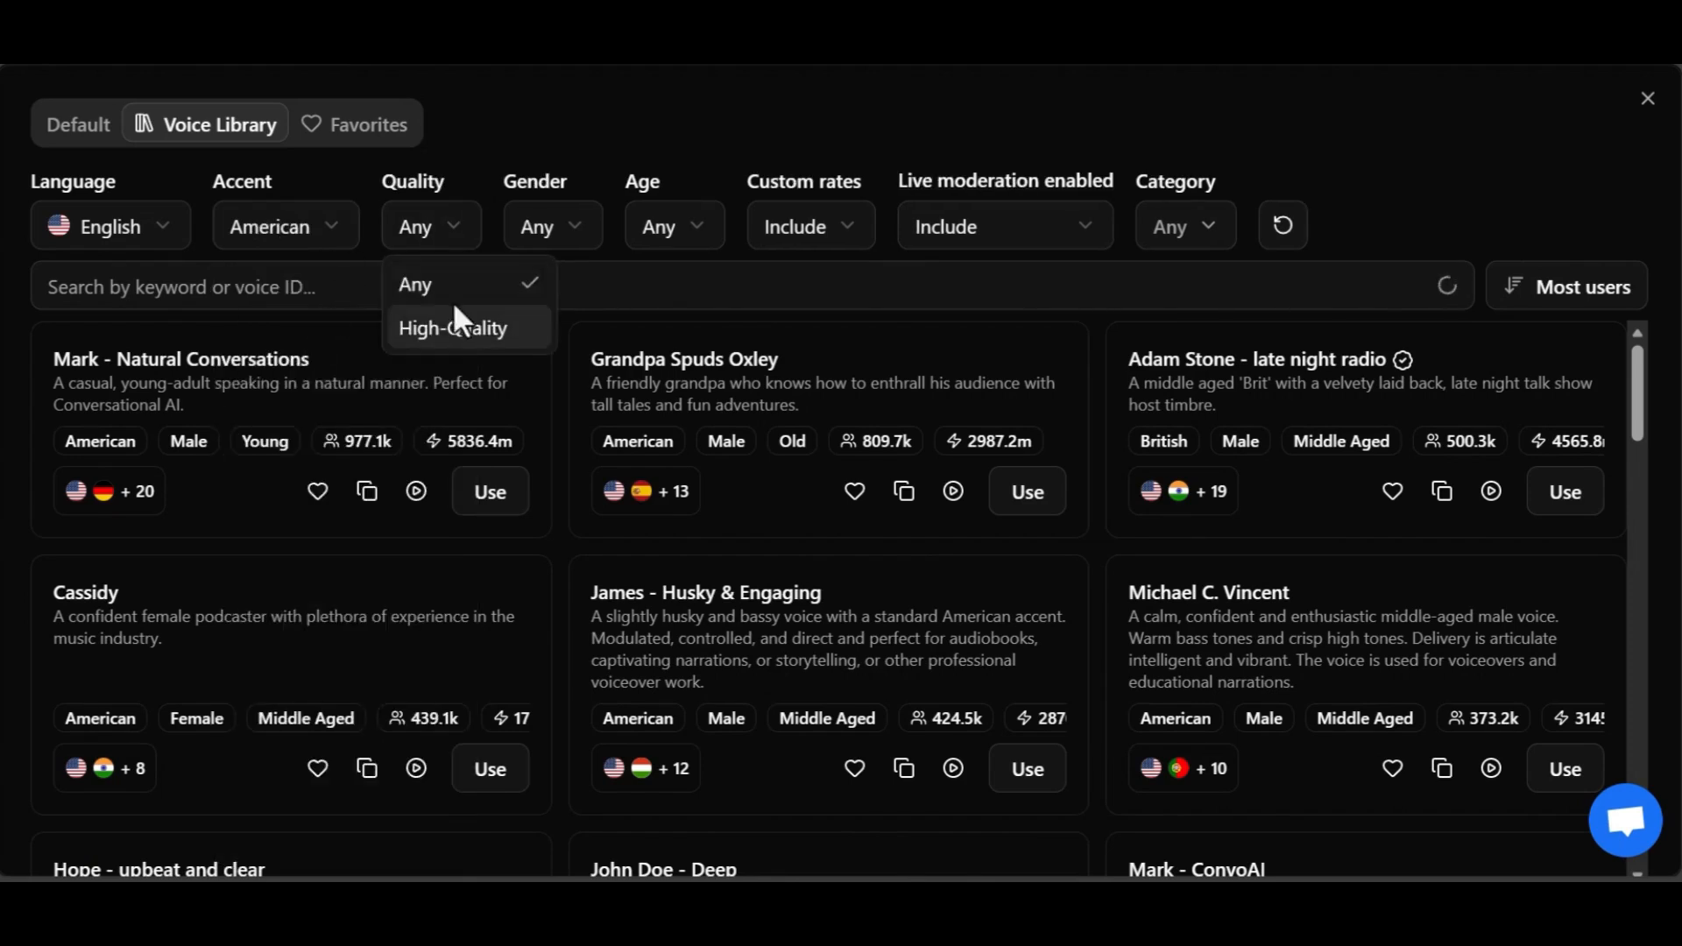
{"action": "left_click", "coordinate": [560, 127]}
{"action": "left_click", "coordinate": [566, 224]}
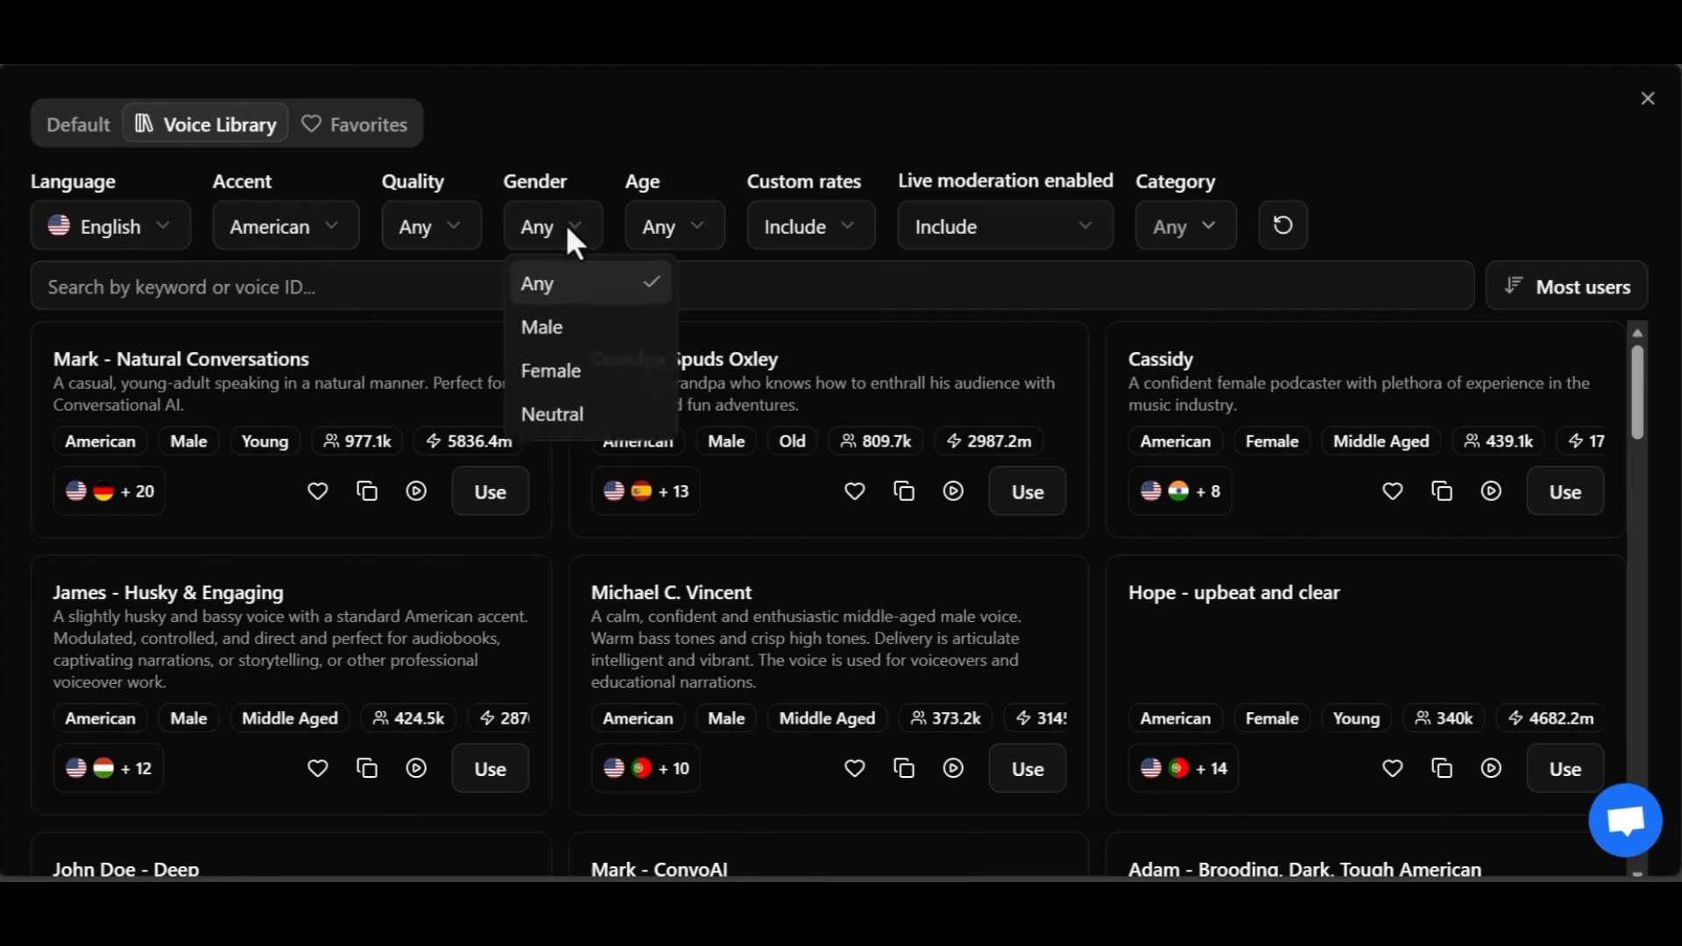
{"action": "left_click", "coordinate": [571, 327]}
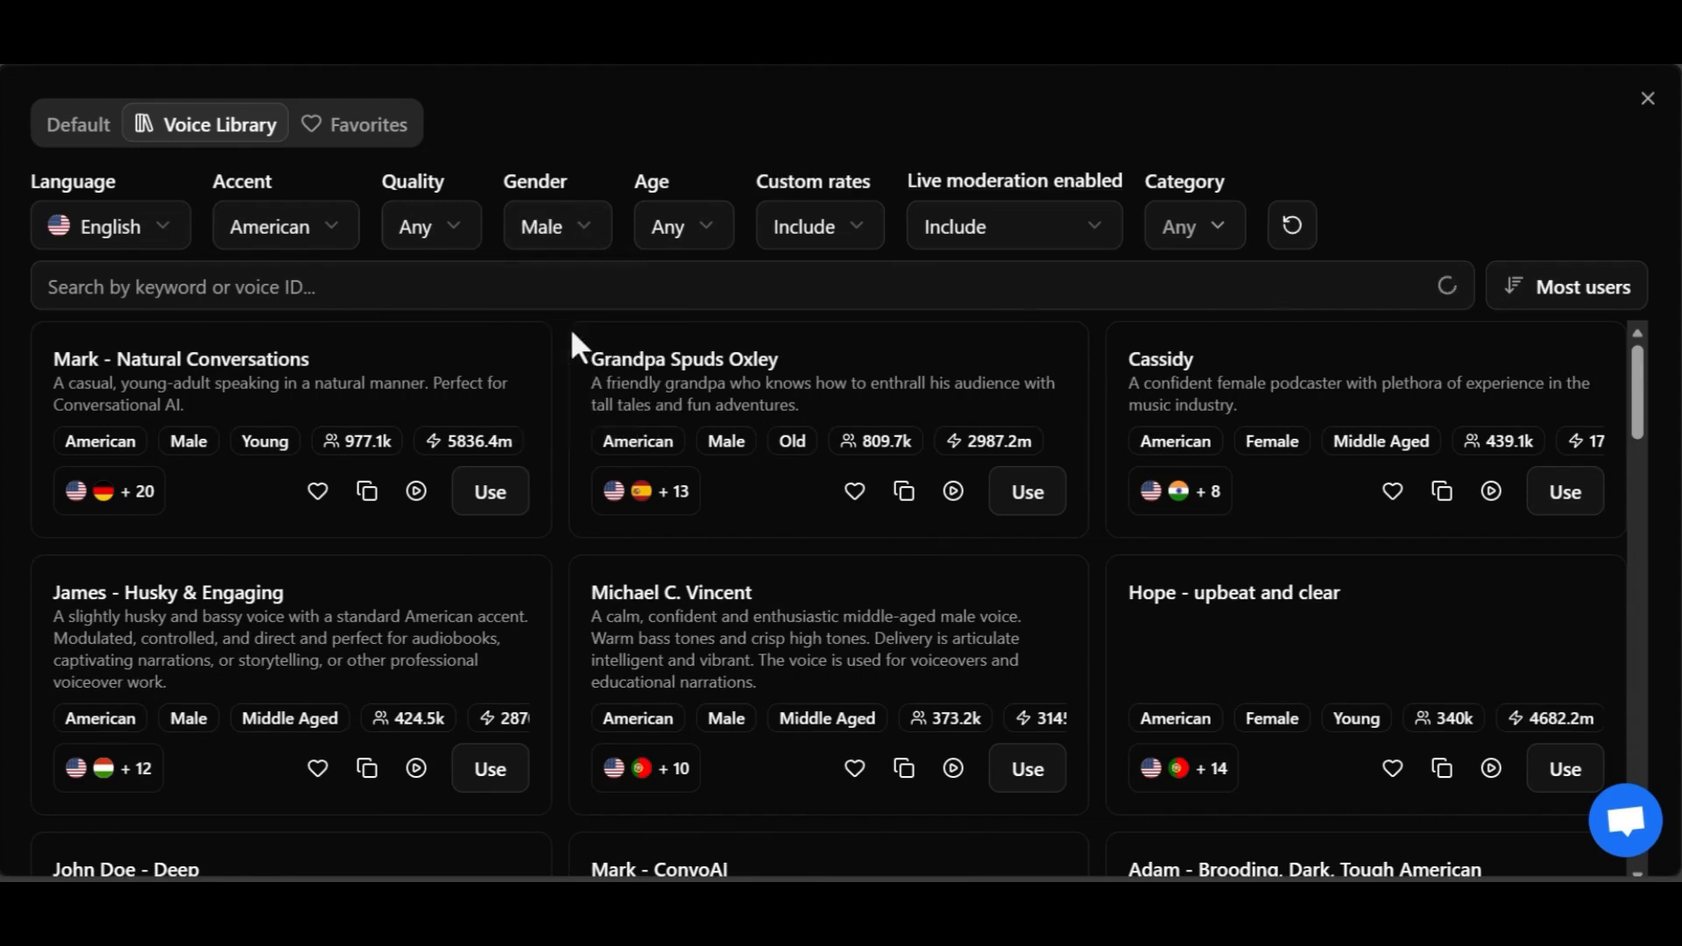
{"action": "left_click", "coordinate": [693, 229]}
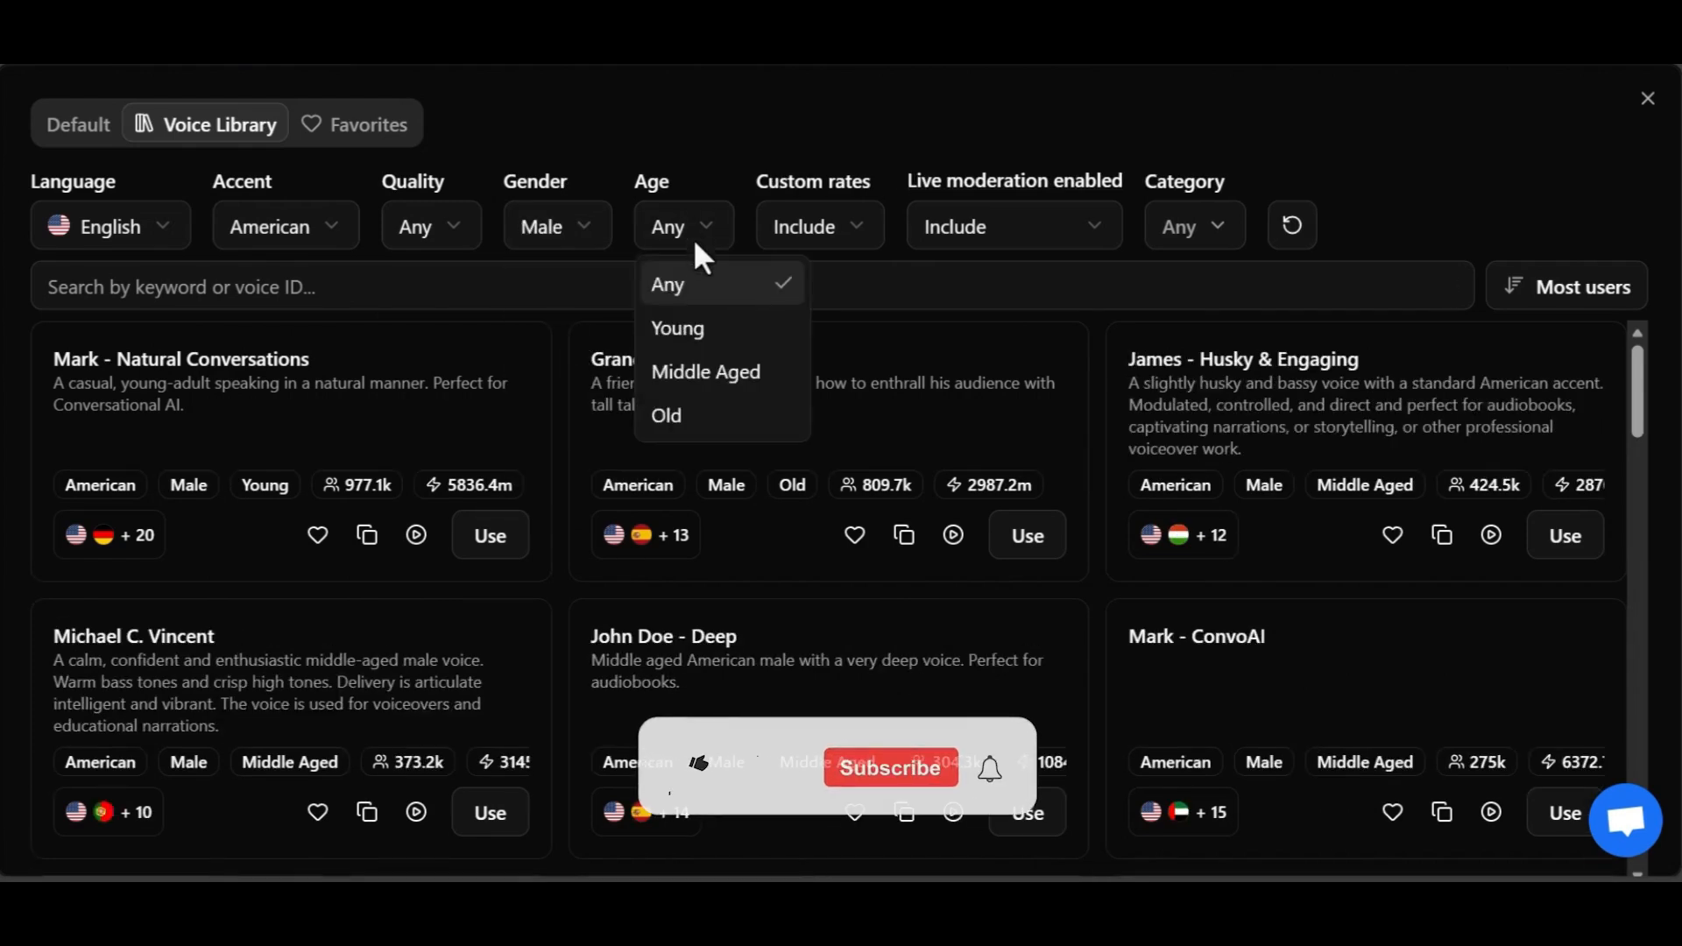
{"action": "left_click", "coordinate": [744, 124]}
{"action": "scroll", "coordinate": [931, 367], "scroll_direction": "down", "scroll_amount": 1}
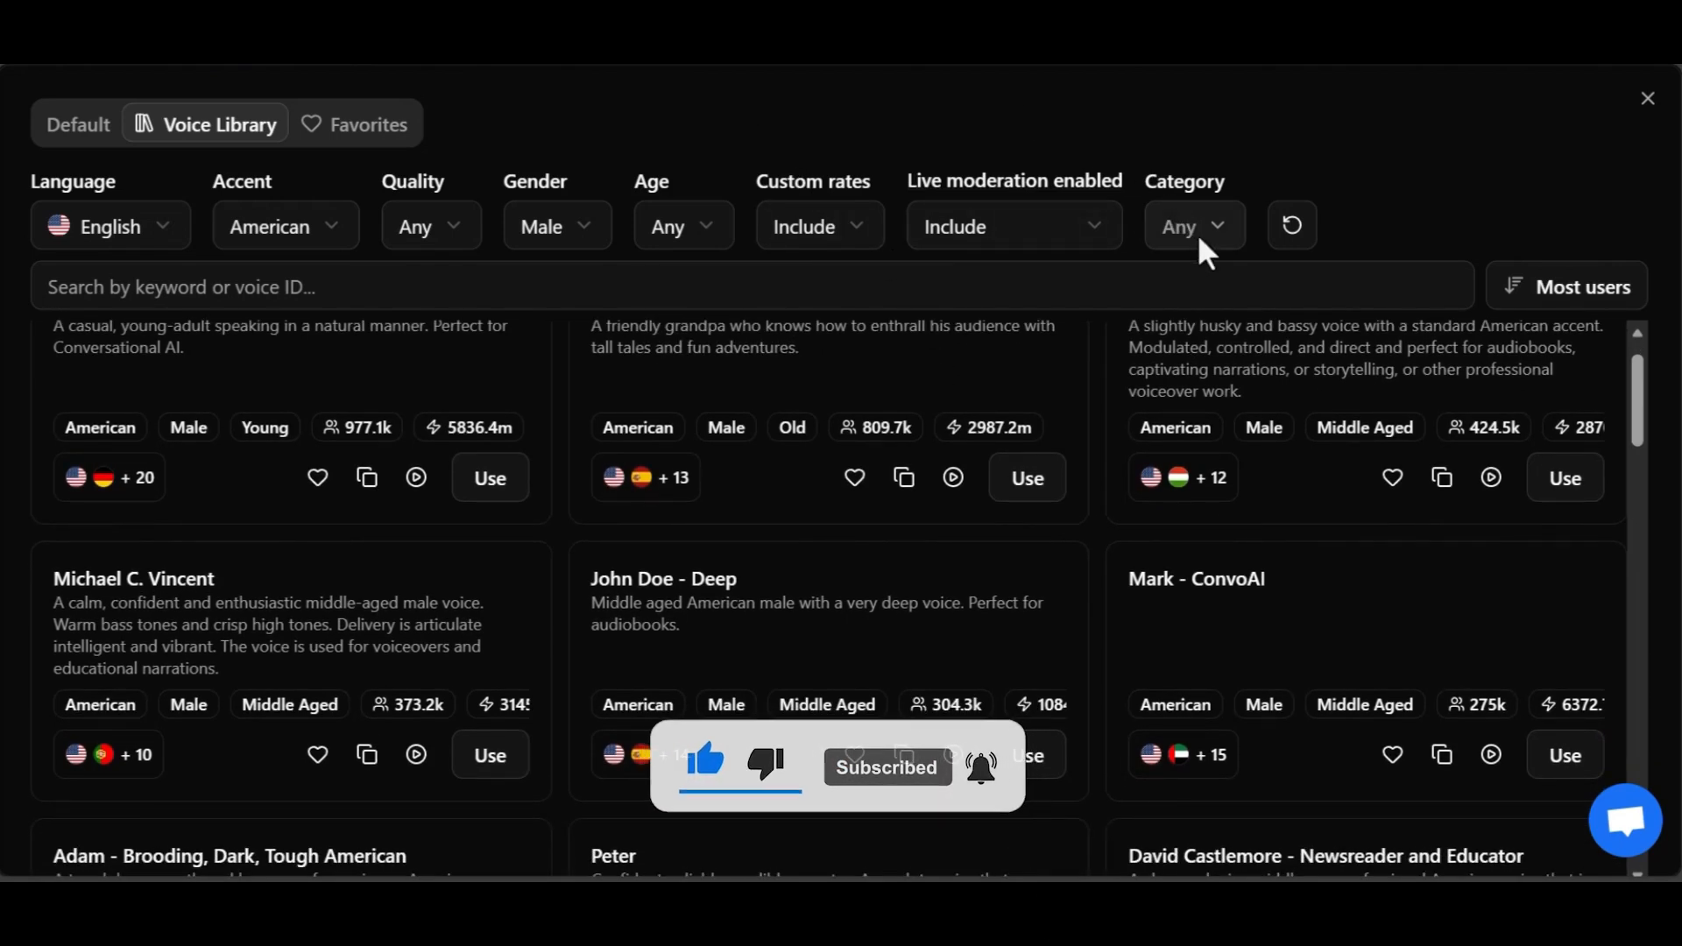
{"action": "left_click", "coordinate": [1197, 234]}
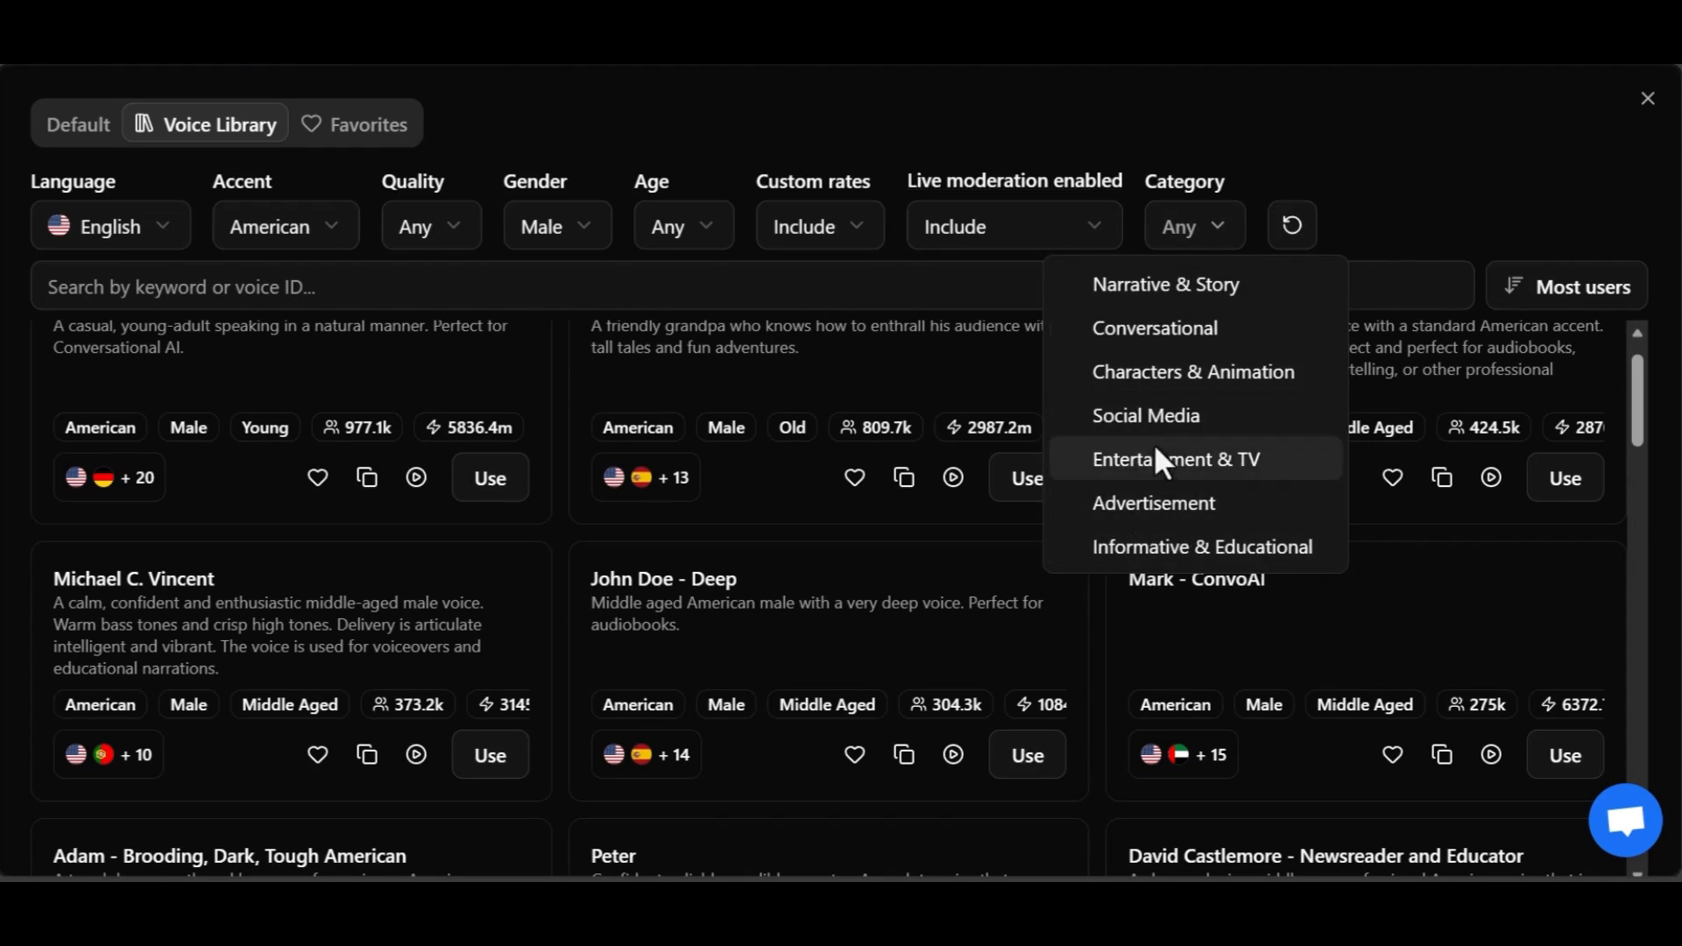
{"action": "left_click", "coordinate": [1178, 497]}
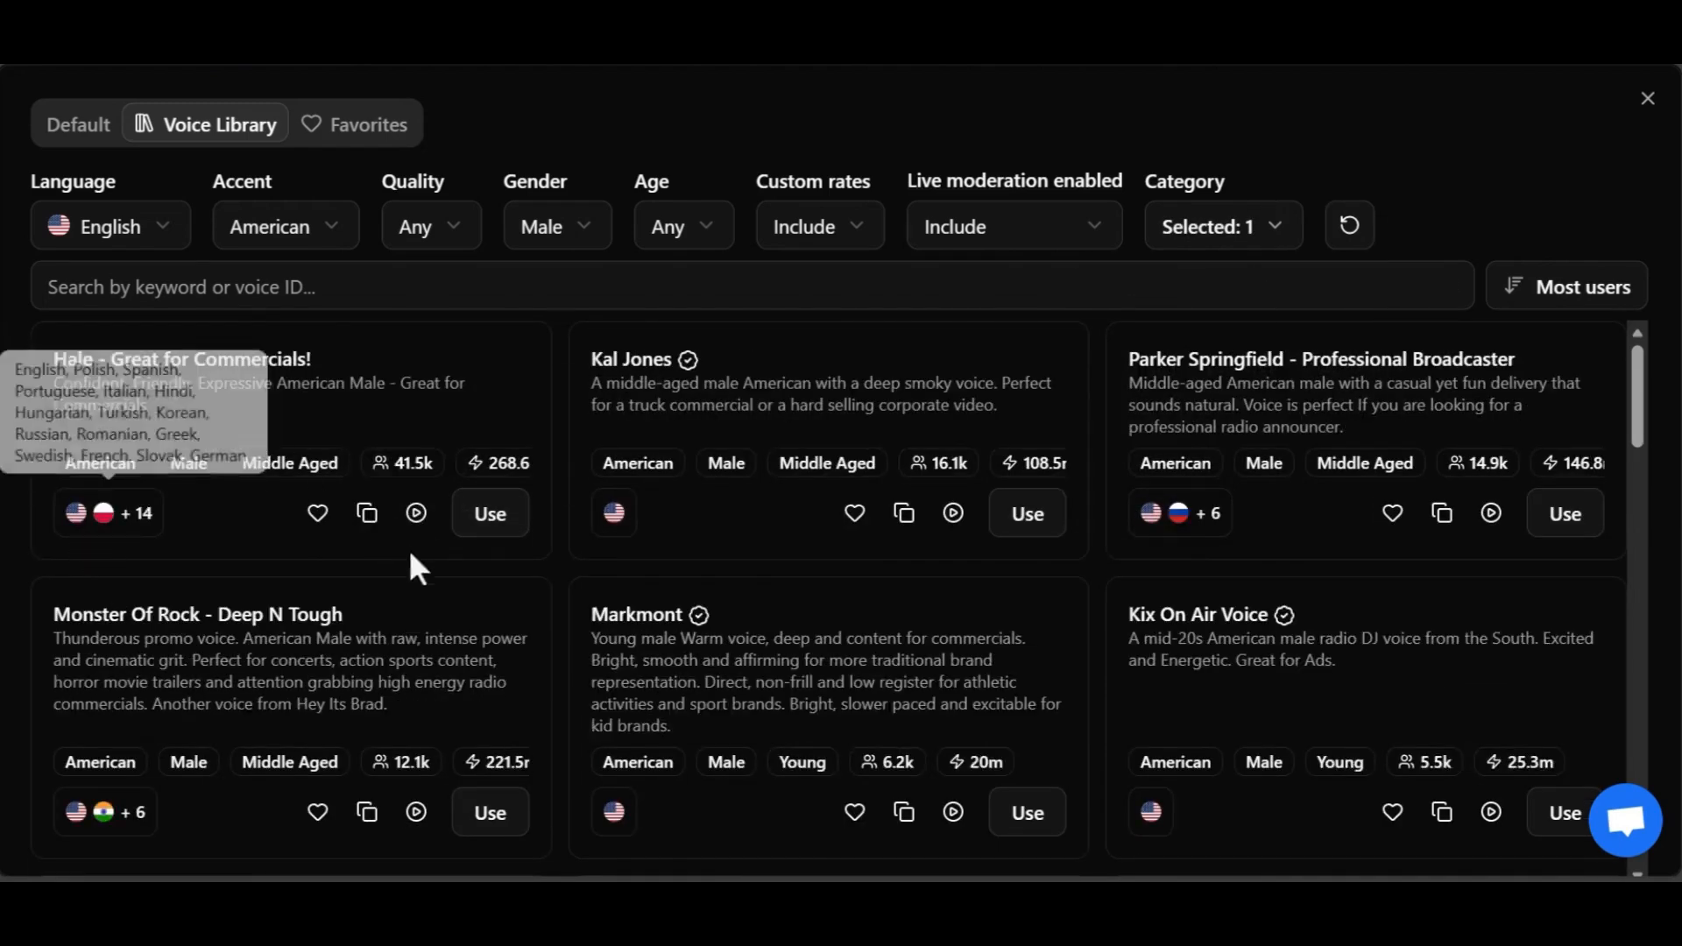
{"action": "scroll", "coordinate": [575, 487], "scroll_direction": "down", "scroll_amount": 8}
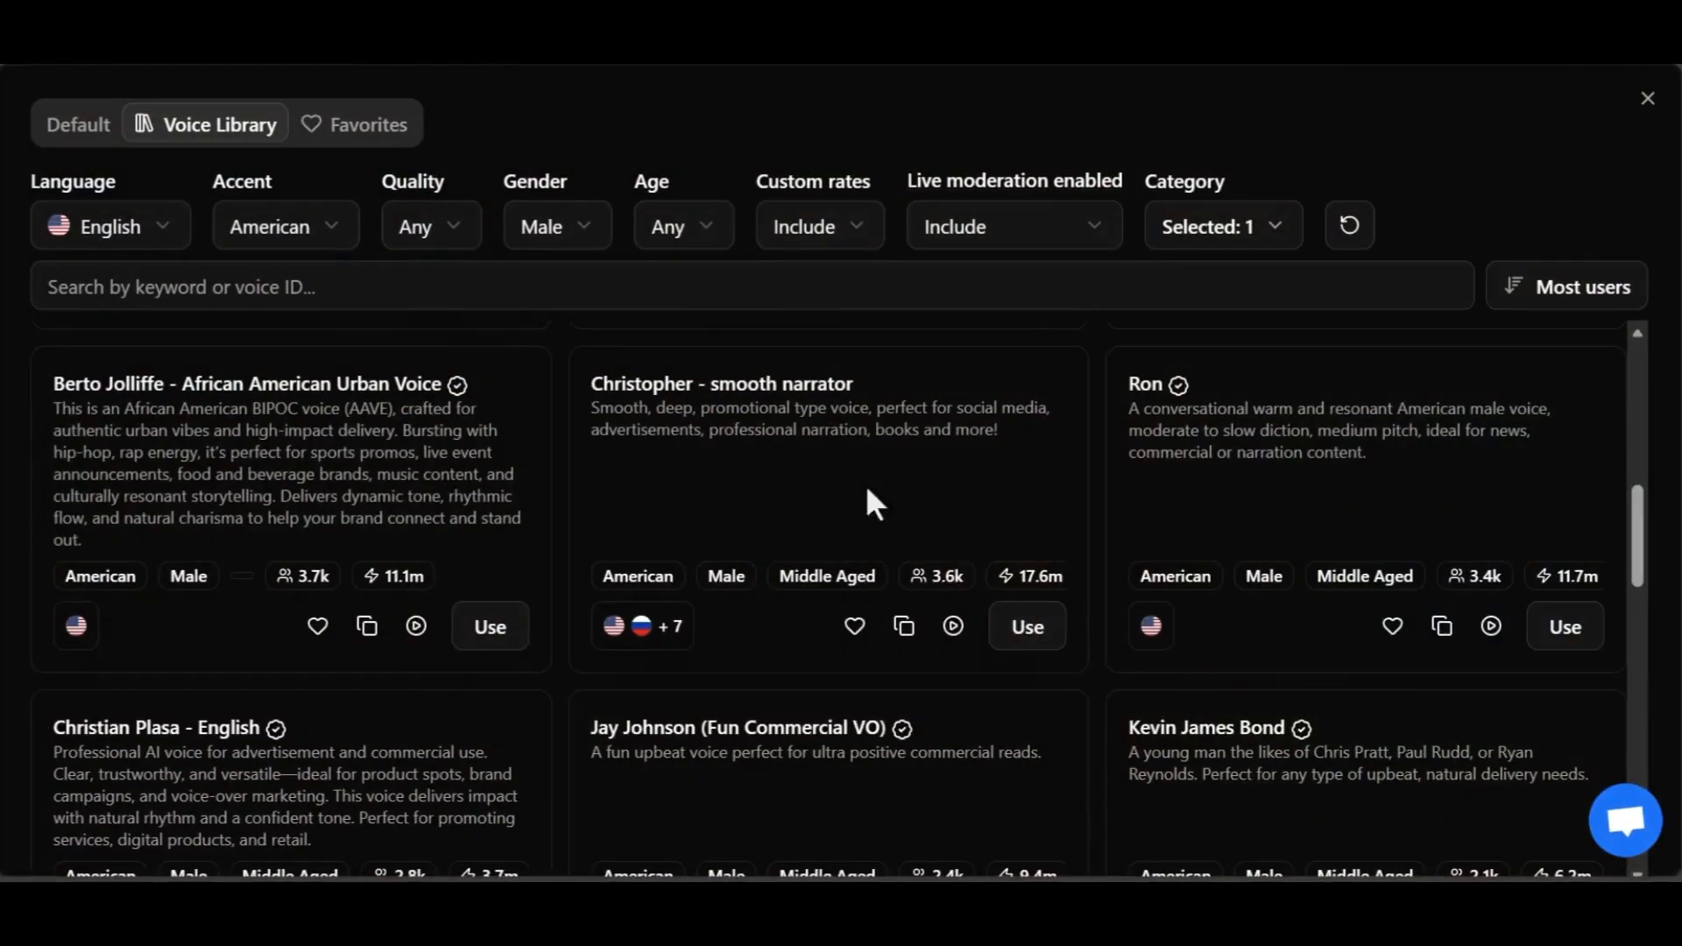
- Choose the 'Christopher - smooth narrator' voice
{"action": "left_click", "coordinate": [1030, 641]}
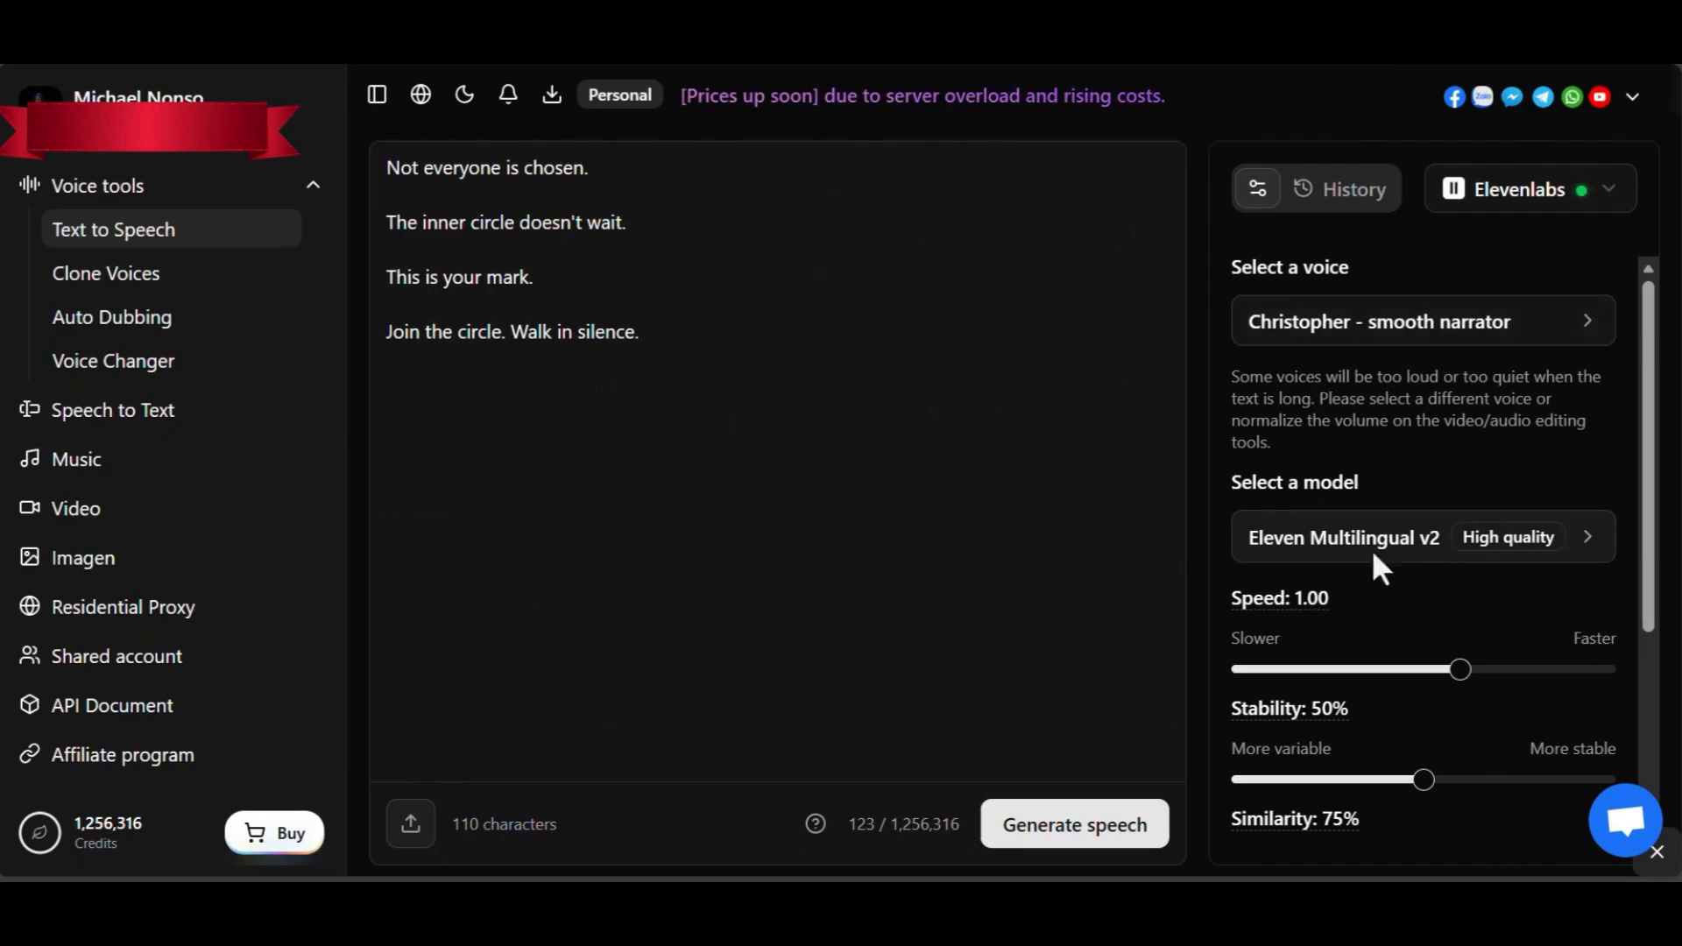
{"action": "scroll", "coordinate": [1337, 582], "scroll_direction": "down", "scroll_amount": 1}
{"action": "scroll", "coordinate": [1338, 583], "scroll_direction": "down", "scroll_amount": 1}
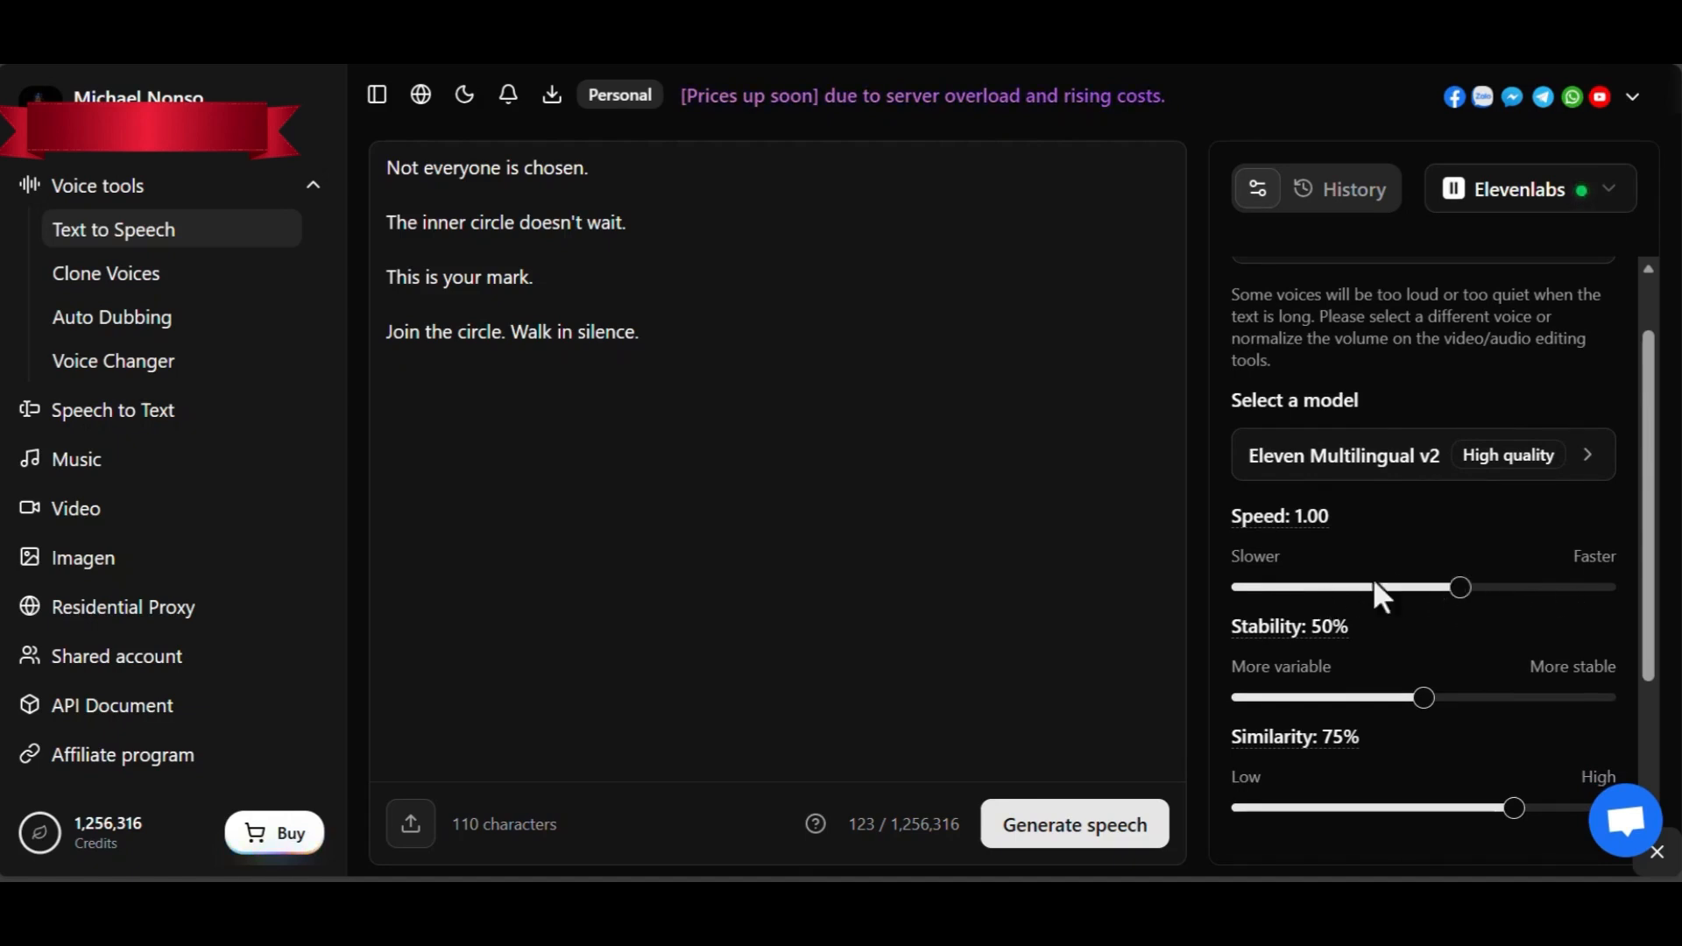
{"action": "scroll", "coordinate": [1400, 574], "scroll_direction": "down", "scroll_amount": 2}
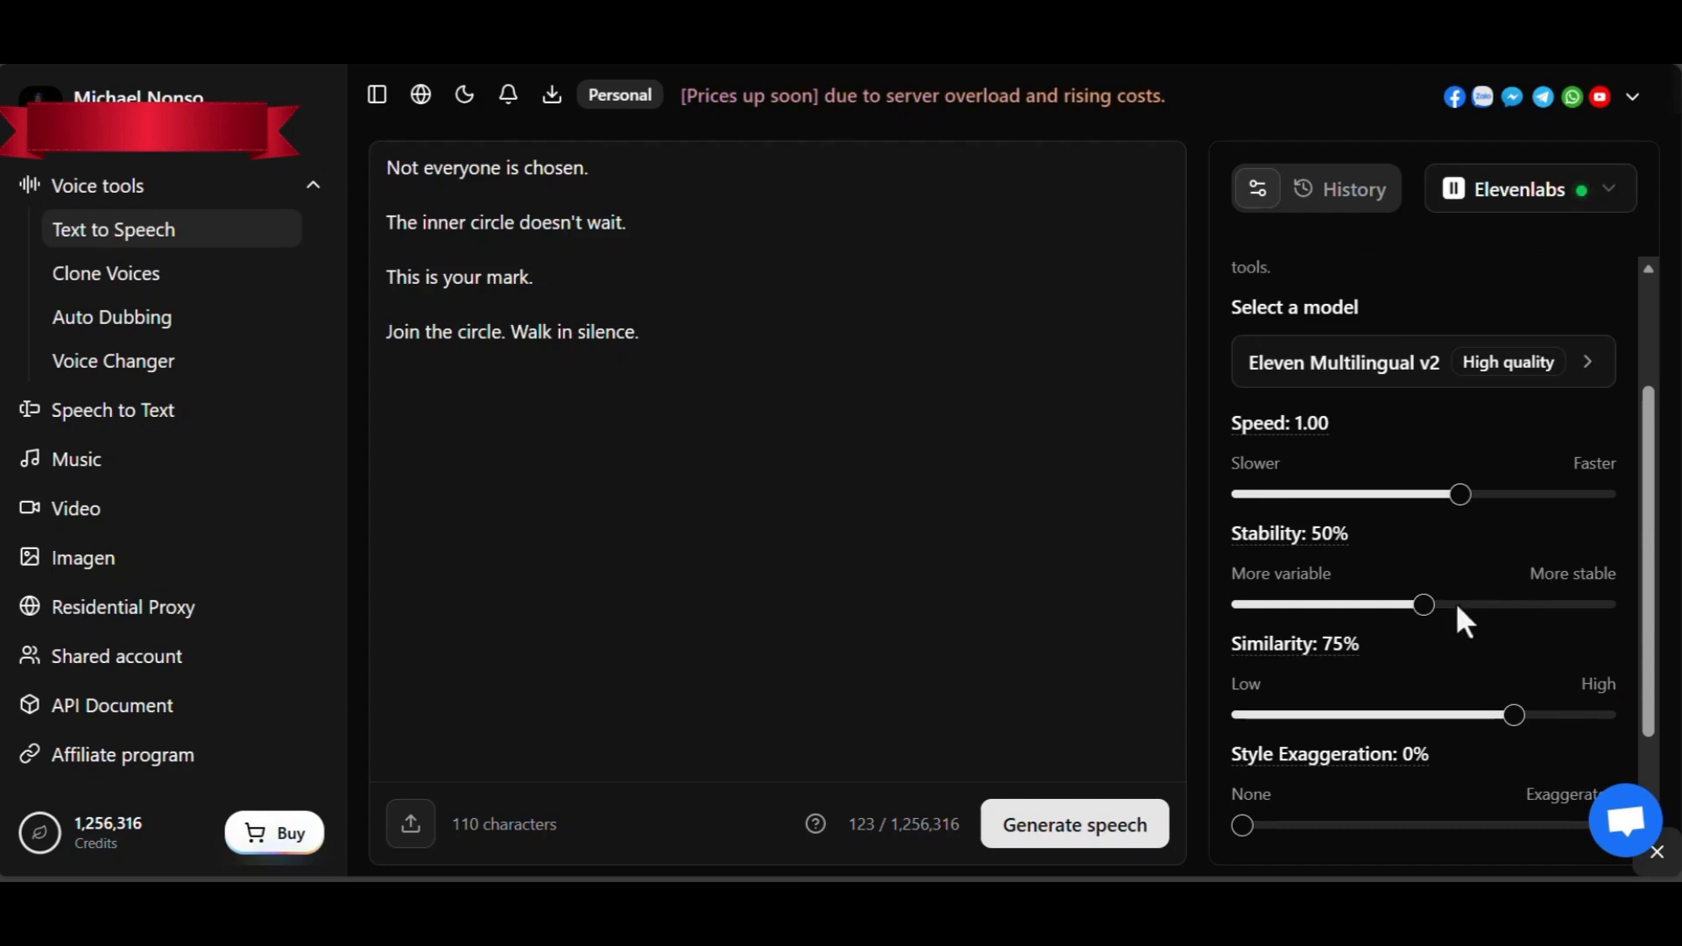
- Lower Stability to 44% and turn on Export transcript, bringing the cost to 141 credits
{"action": "left_click_drag", "start_coordinate": [1416, 603], "coordinate": [1401, 603]}
{"action": "scroll", "coordinate": [1412, 618], "scroll_direction": "down", "scroll_amount": 1}
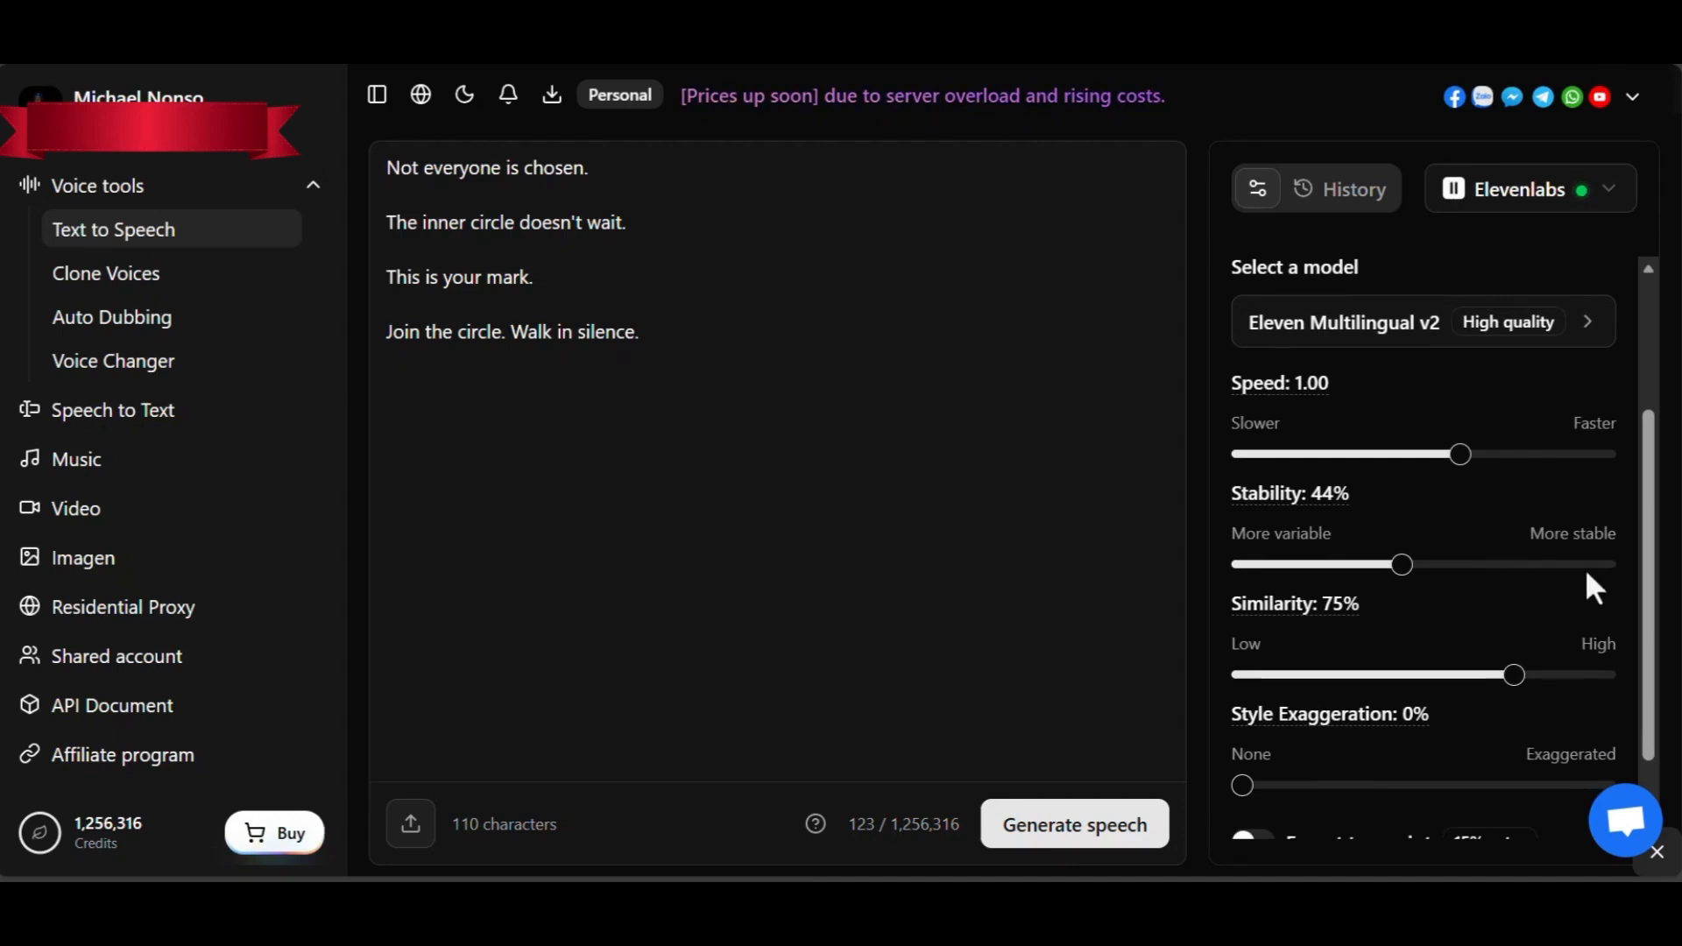
{"action": "scroll", "coordinate": [1474, 592], "scroll_direction": "down", "scroll_amount": 1}
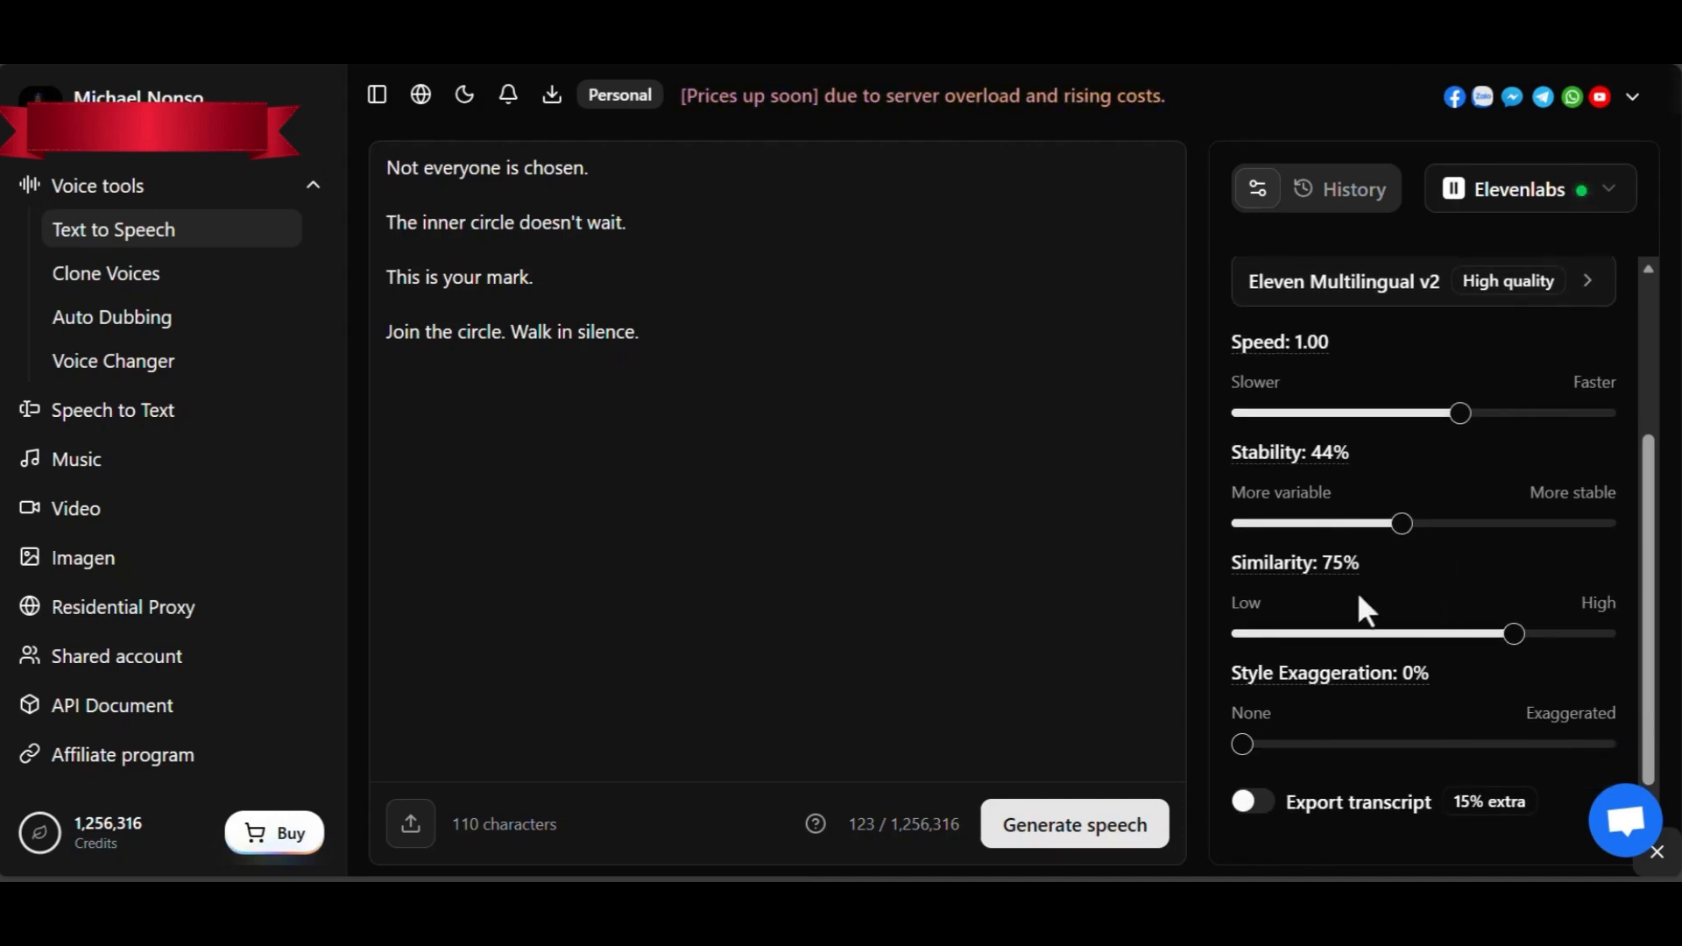
{"action": "scroll", "coordinate": [1486, 526], "scroll_direction": "up", "scroll_amount": 1}
{"action": "scroll", "coordinate": [1486, 526], "scroll_direction": "down", "scroll_amount": 2}
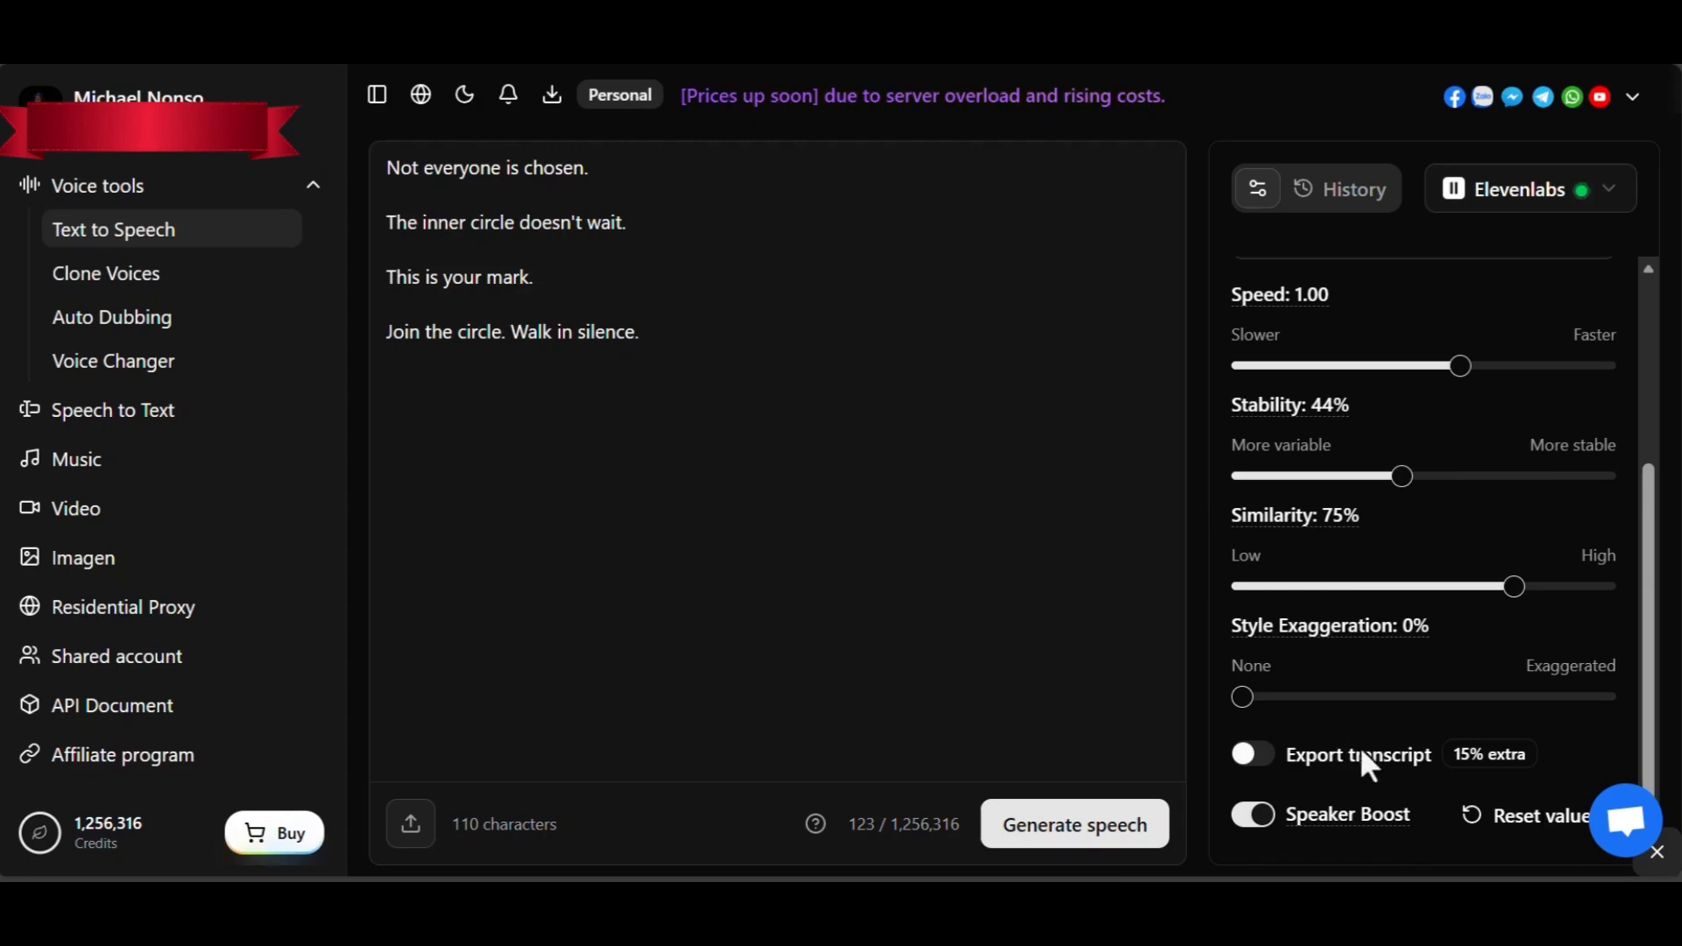
{"action": "left_click", "coordinate": [1264, 752]}
{"action": "scroll", "coordinate": [1285, 537], "scroll_direction": "down", "scroll_amount": 1}
{"action": "scroll", "coordinate": [1284, 536], "scroll_direction": "up", "scroll_amount": 1}
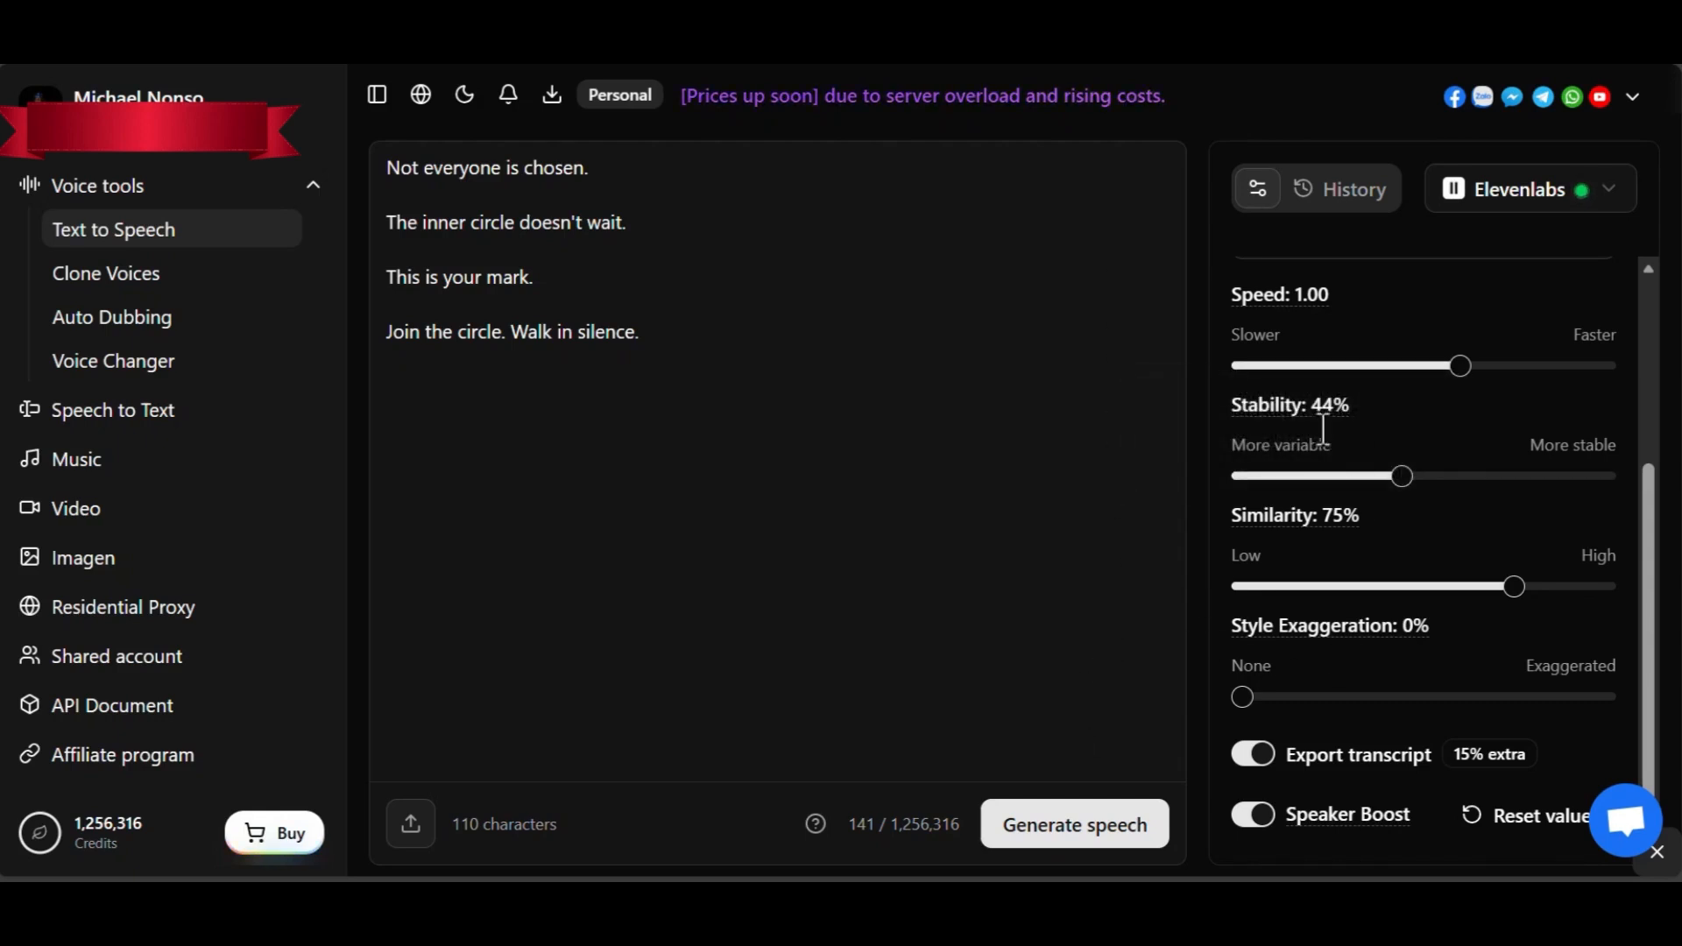
- Generate the voiceover and download both its audio and SRT transcript
{"action": "left_click", "coordinate": [1106, 823]}
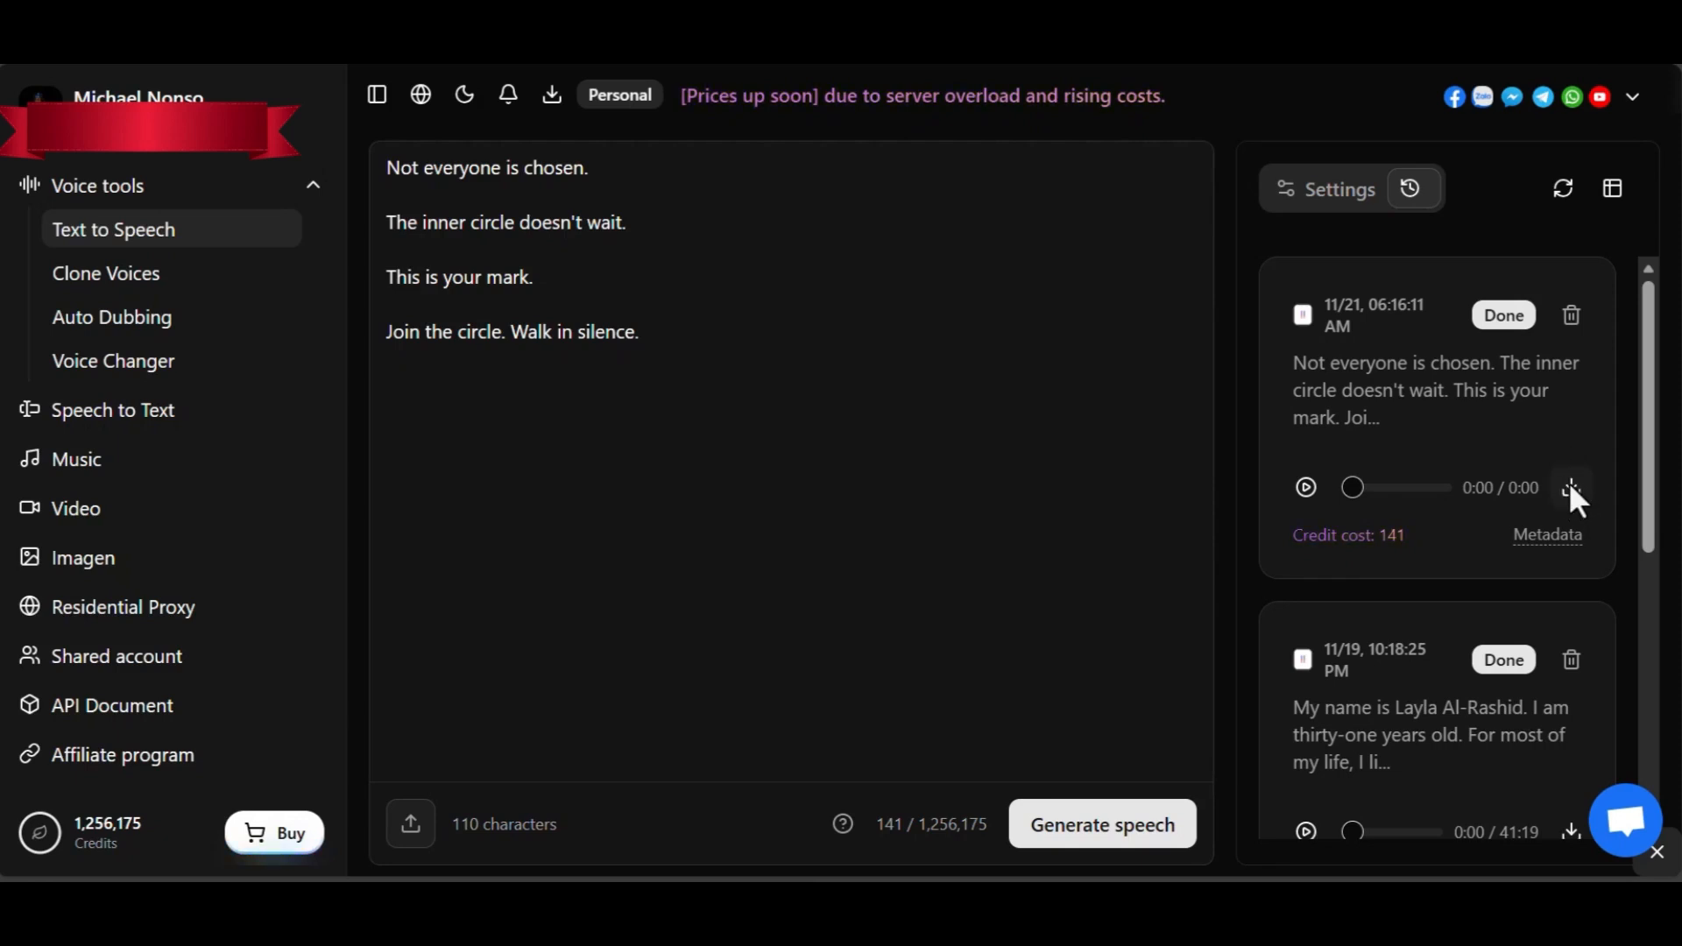
{"action": "left_click", "coordinate": [1569, 485]}
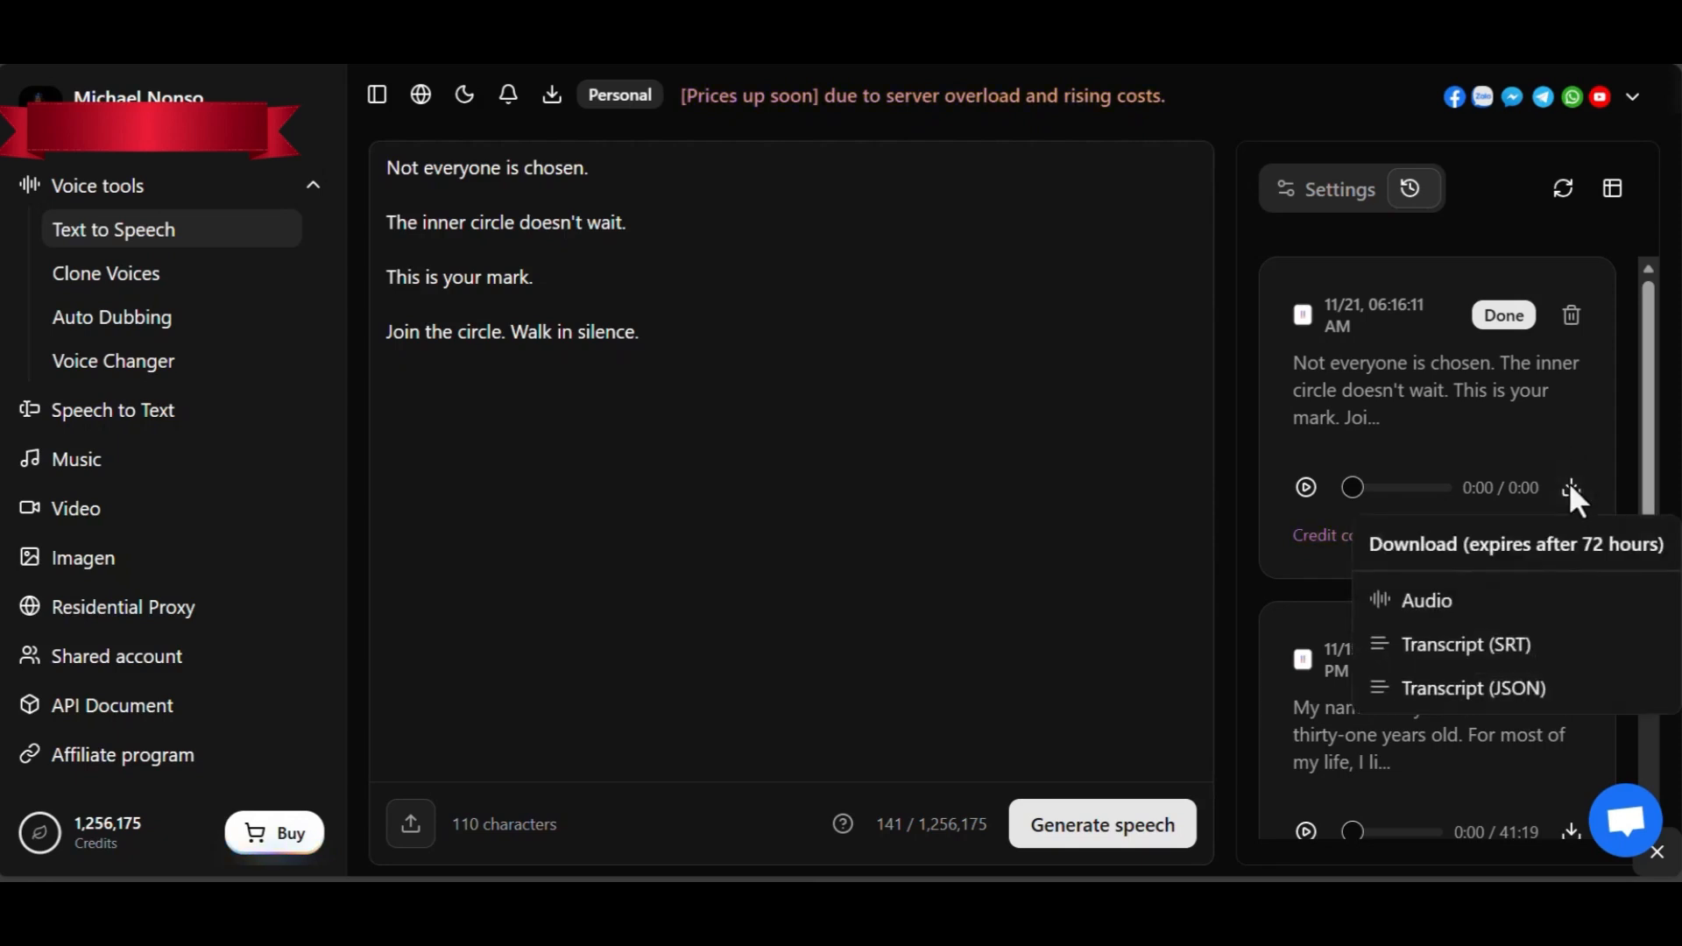
{"action": "left_click", "coordinate": [1427, 599]}
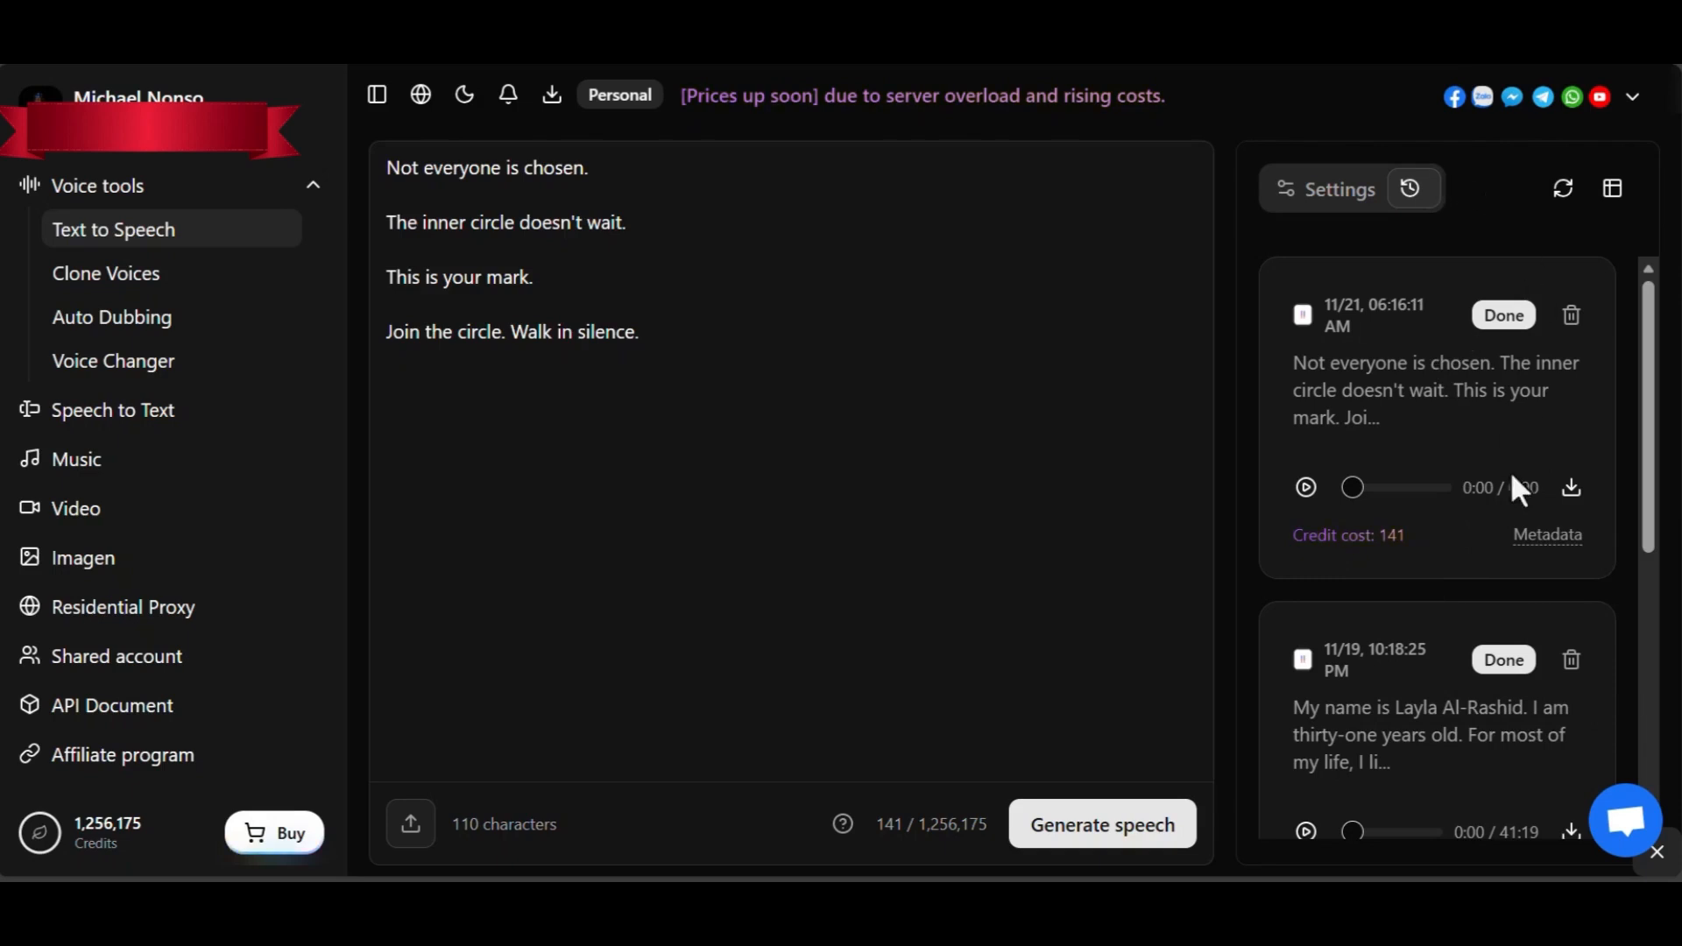
{"action": "left_click", "coordinate": [1570, 485]}
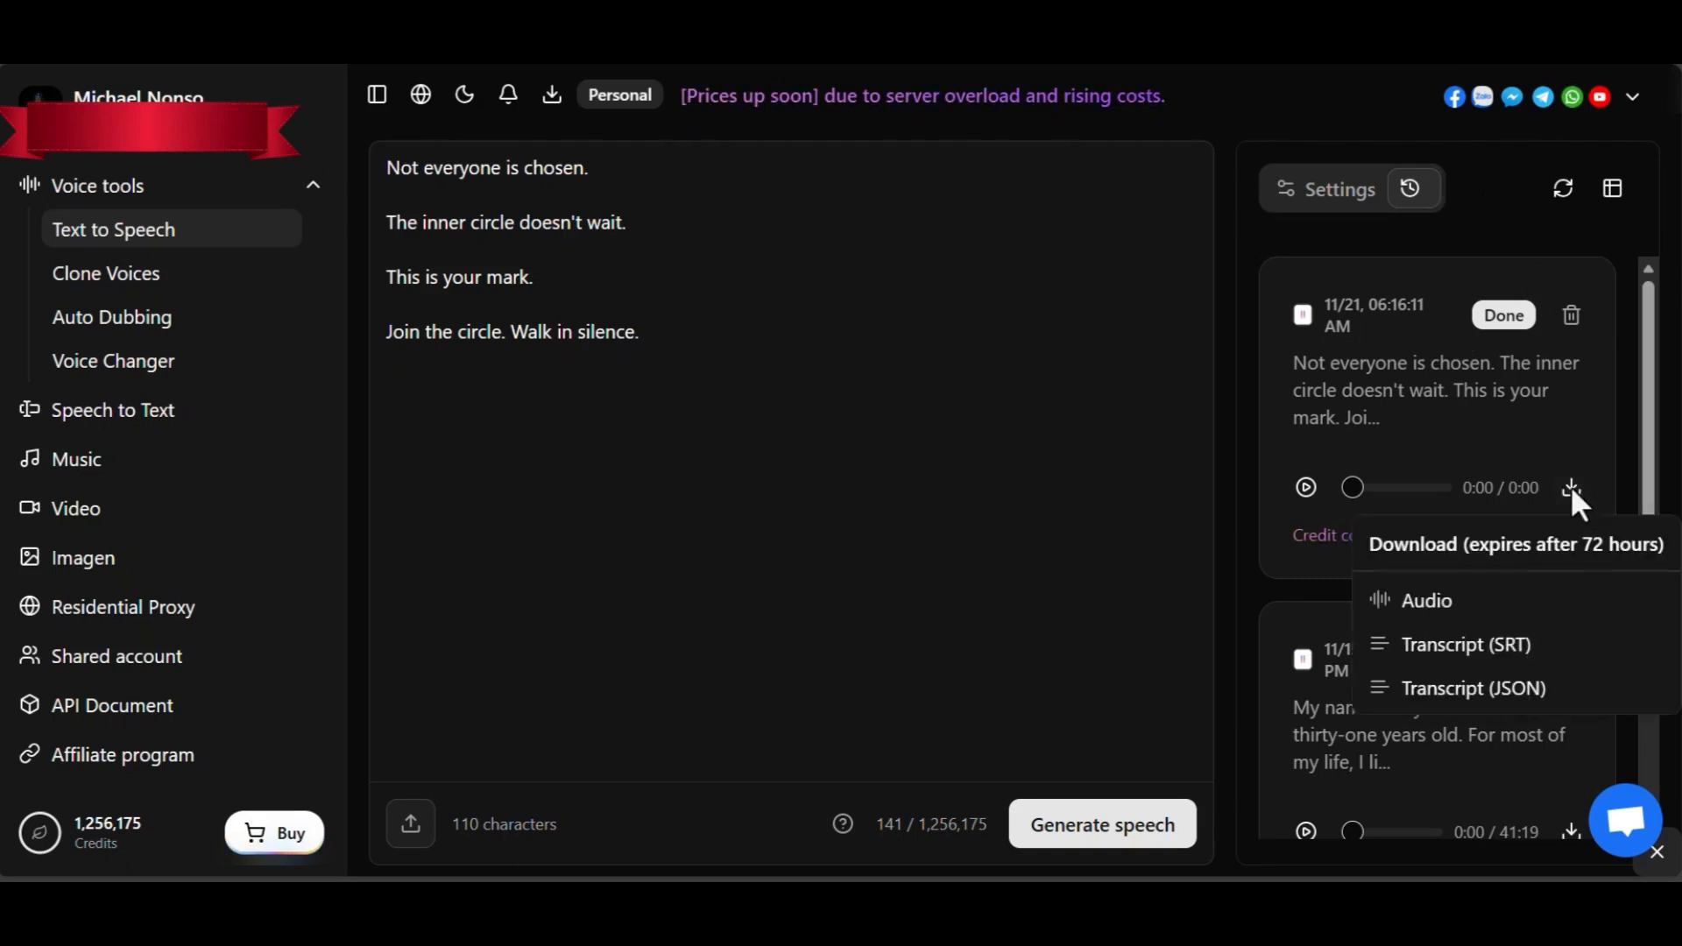
{"action": "left_click", "coordinate": [1481, 645]}
{"action": "mouse_move", "coordinate": [1542, 531]}
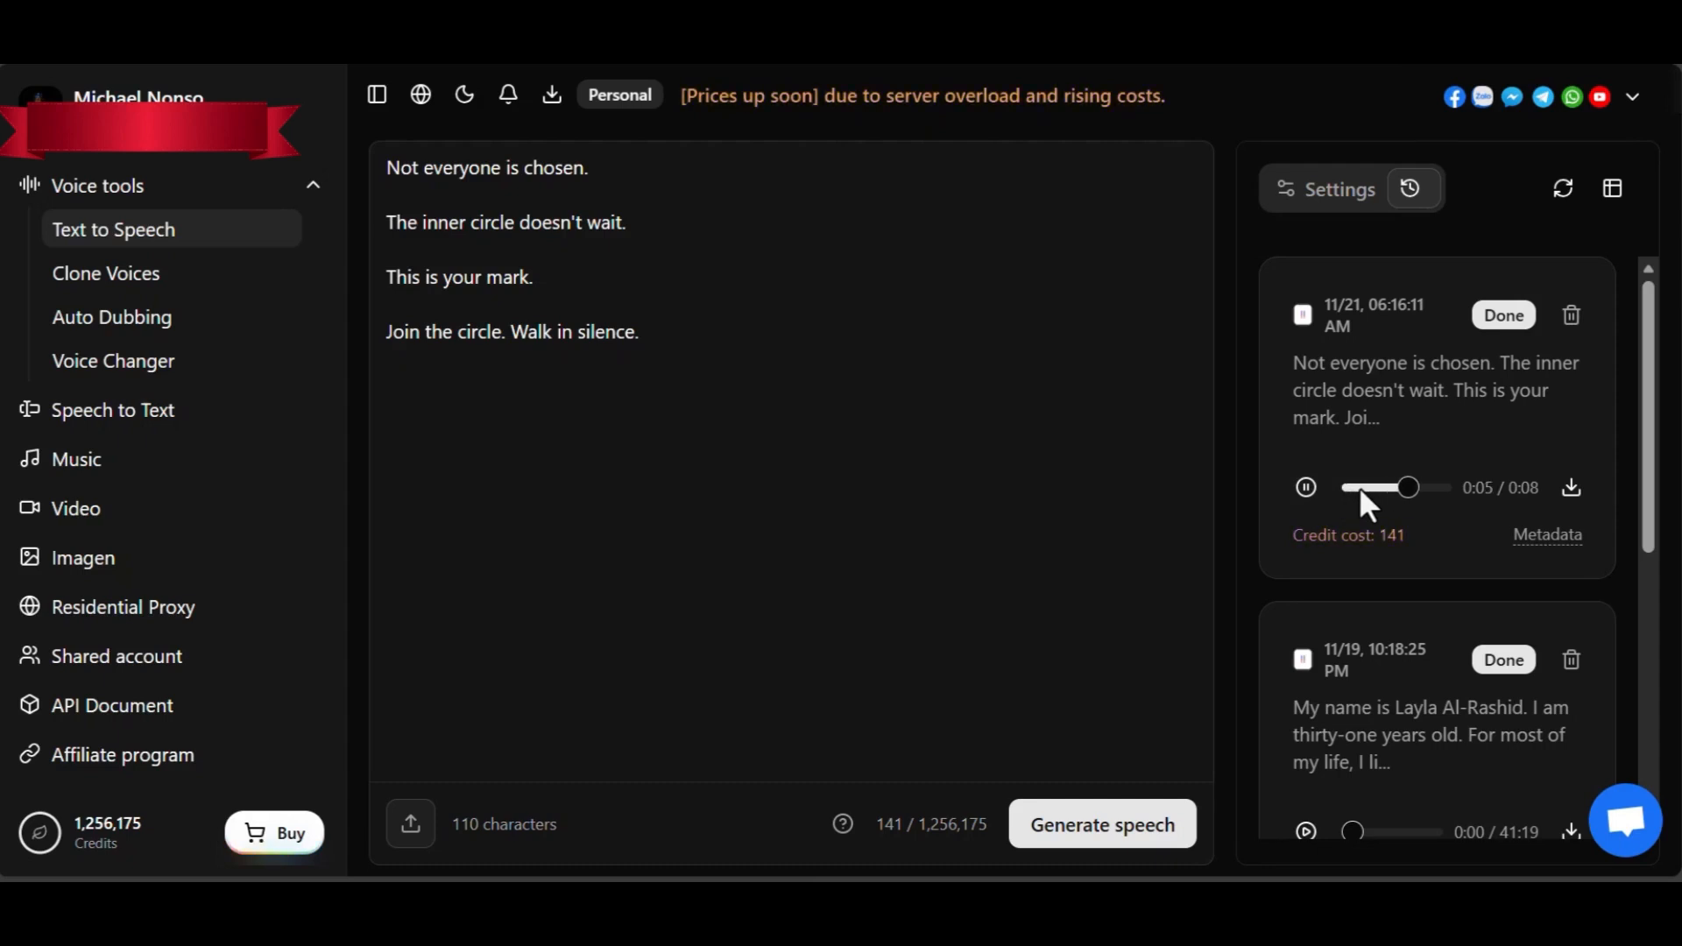
{"action": "left_click", "coordinate": [1305, 487]}
{"action": "left_click", "coordinate": [1423, 185]}
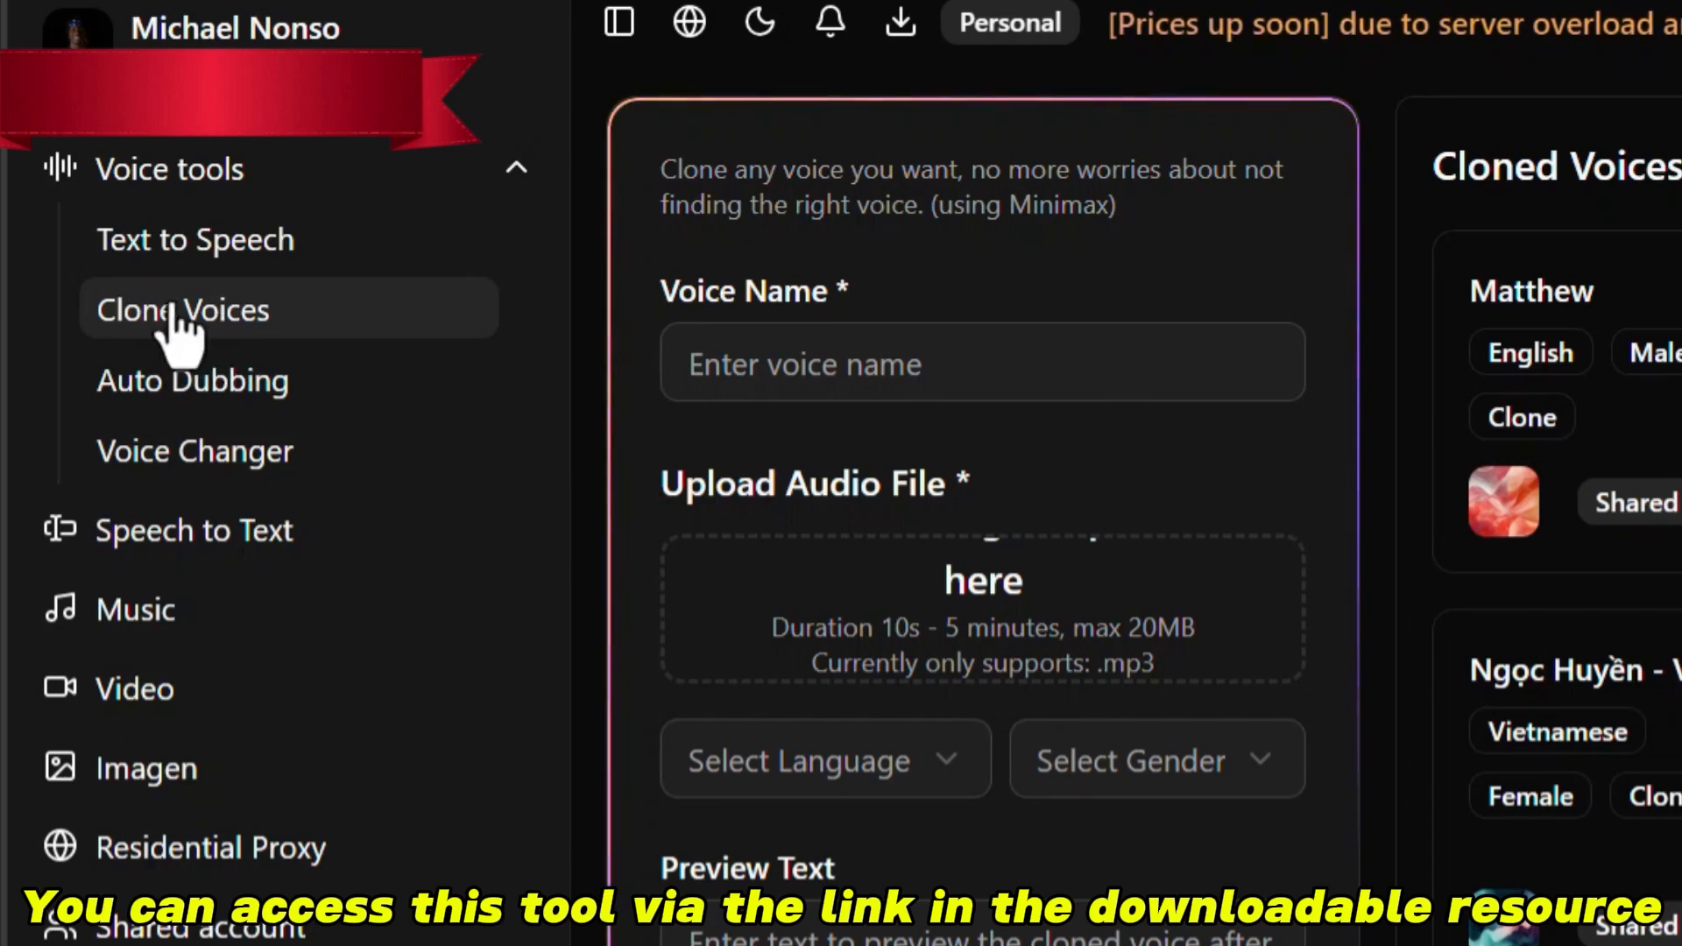
- Name the new cloned voice 'blueprint'
{"action": "left_click", "coordinate": [843, 389]}
{"action": "type", "text": "bl"}
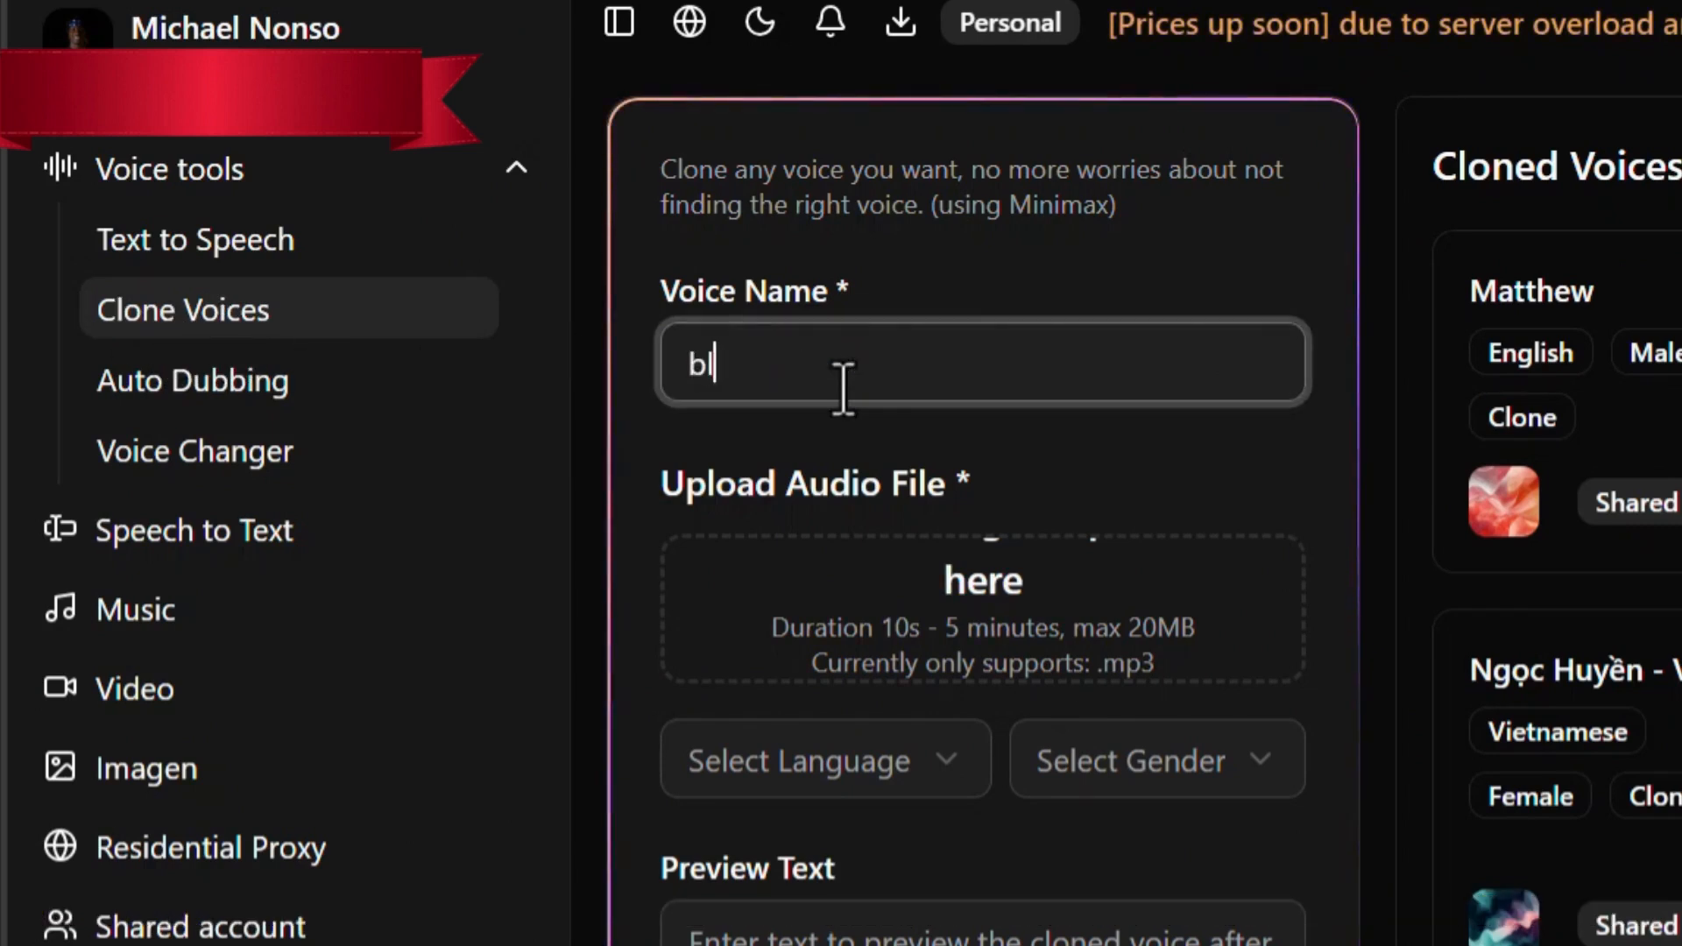
{"action": "type", "text": "ueprint"}
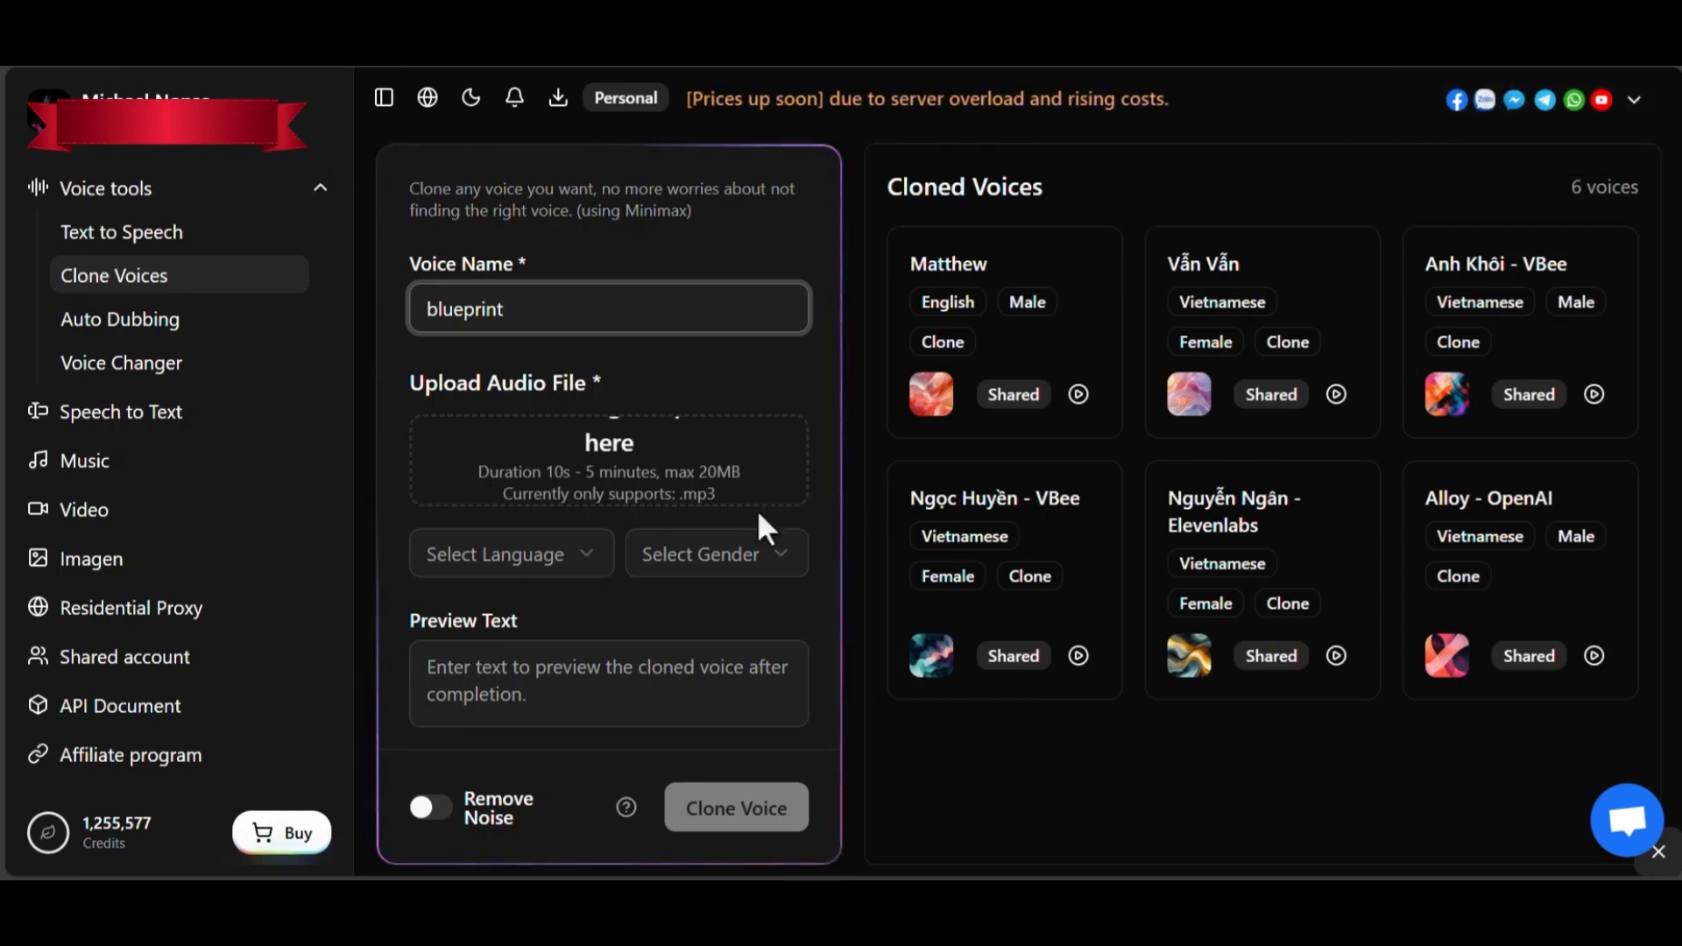
- Try adding a voice sample, then set the clone's language to English
{"action": "left_click_drag", "start_coordinate": [766, 528], "coordinate": [607, 569]}
{"action": "left_click", "coordinate": [580, 555]}
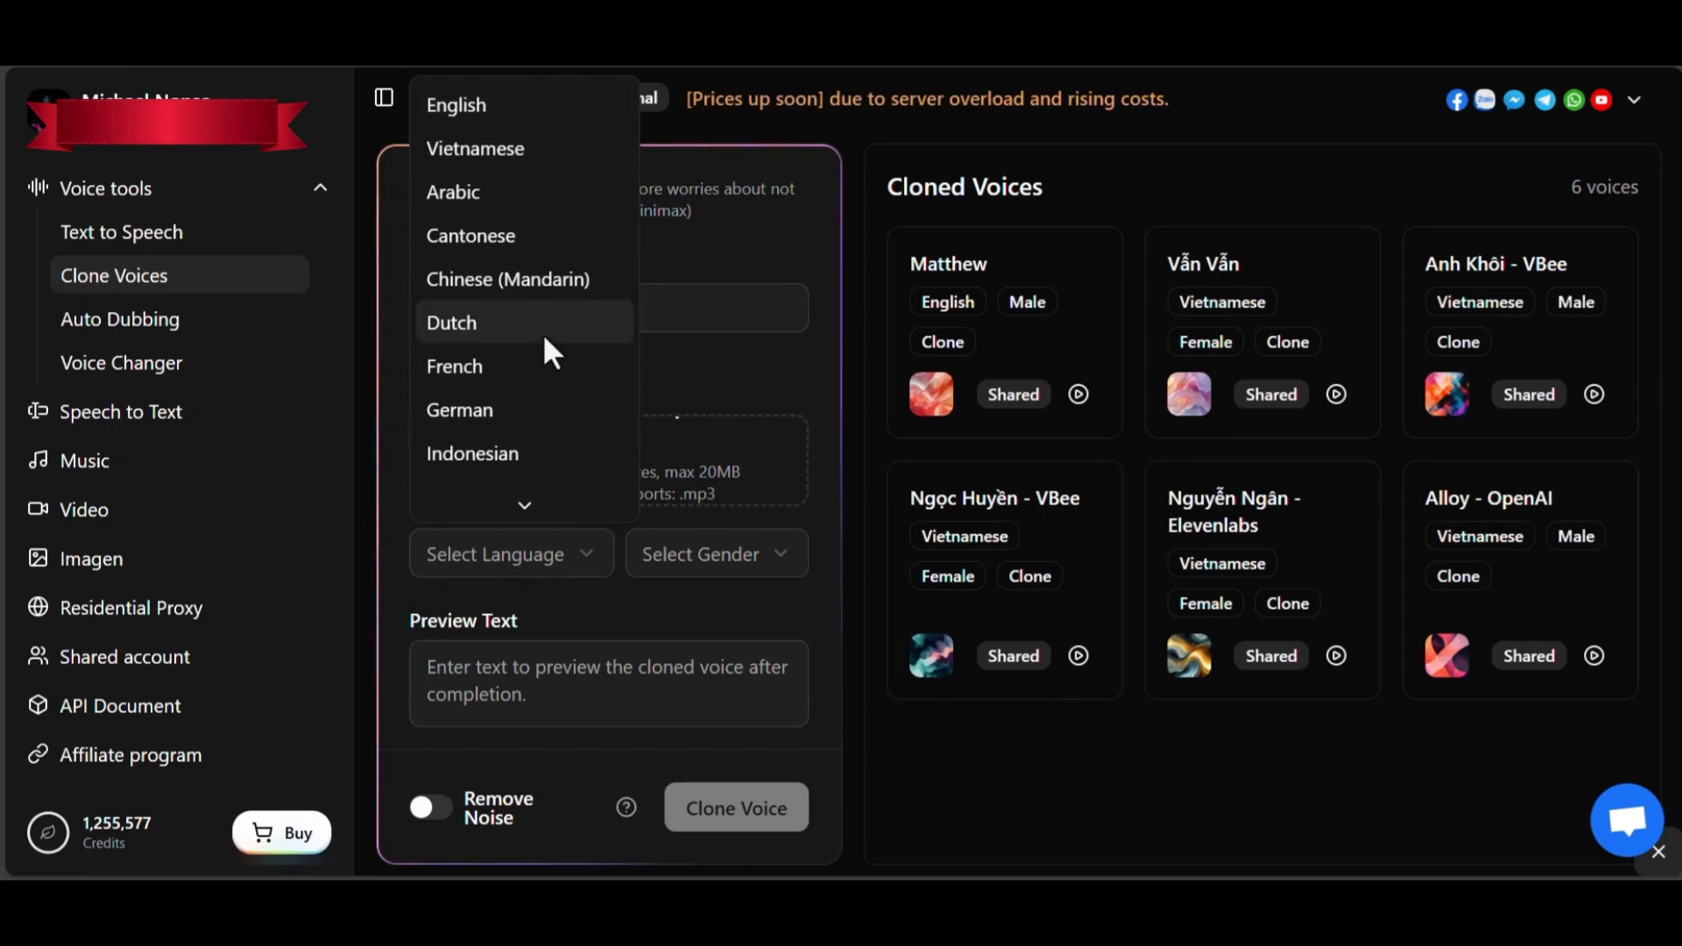
{"action": "scroll", "coordinate": [543, 333], "scroll_direction": "down", "scroll_amount": 5}
{"action": "scroll", "coordinate": [544, 333], "scroll_direction": "up", "scroll_amount": 5}
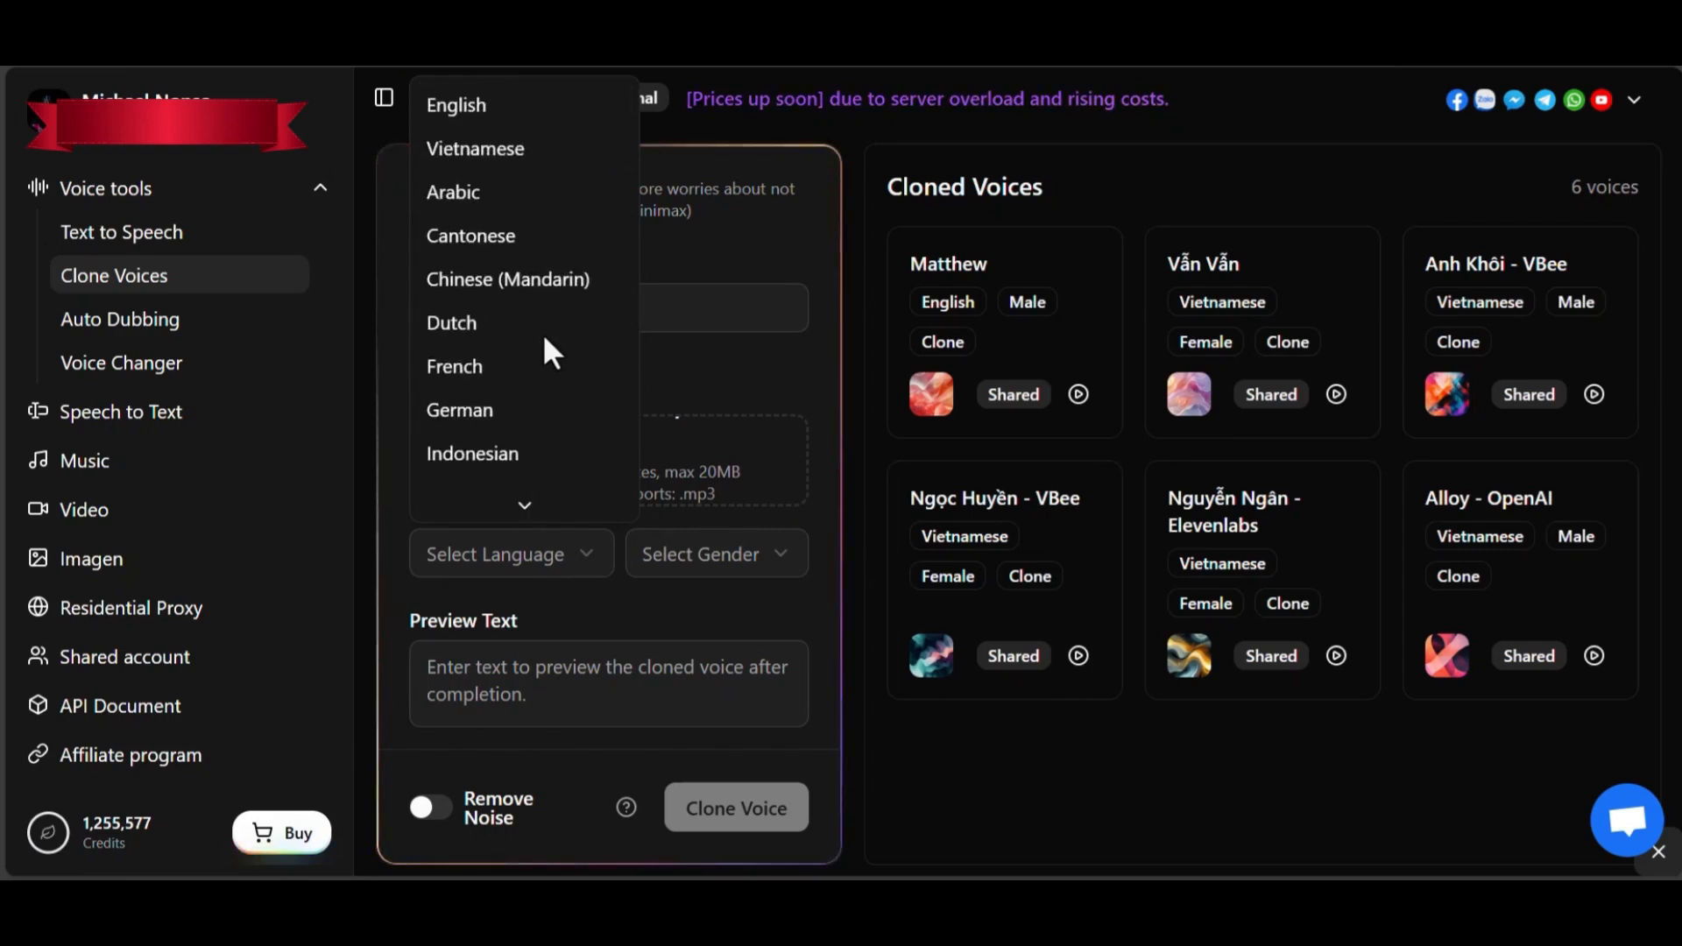
{"action": "left_click", "coordinate": [486, 101]}
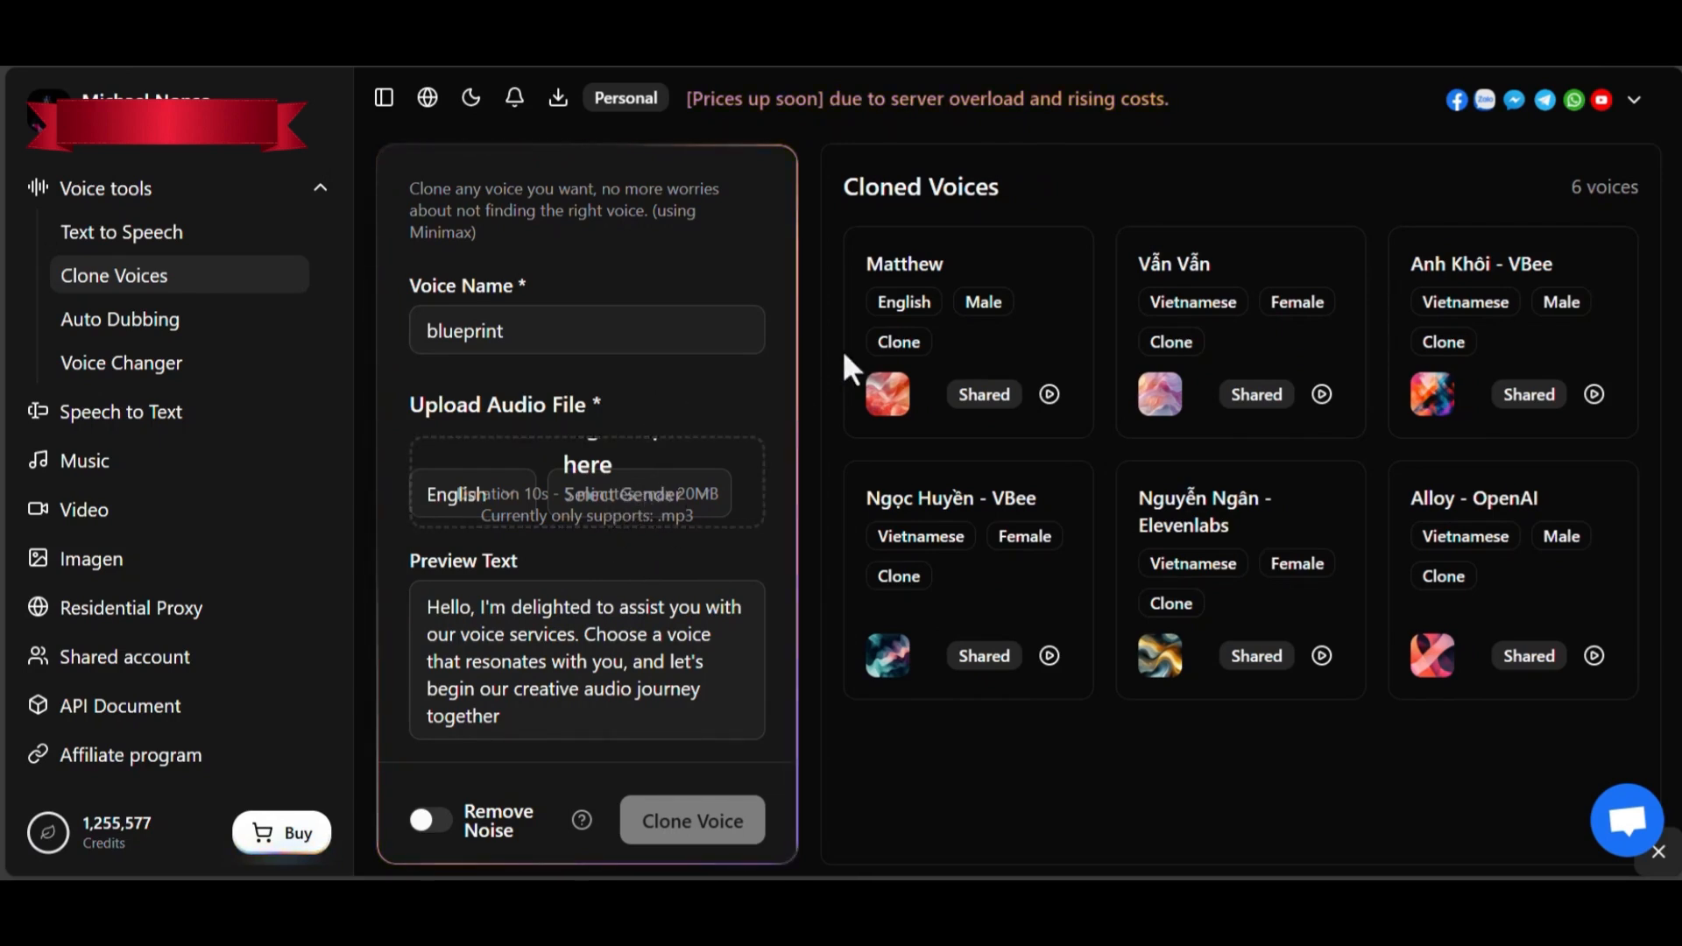
{"action": "key", "text": "ctrl+minus"}
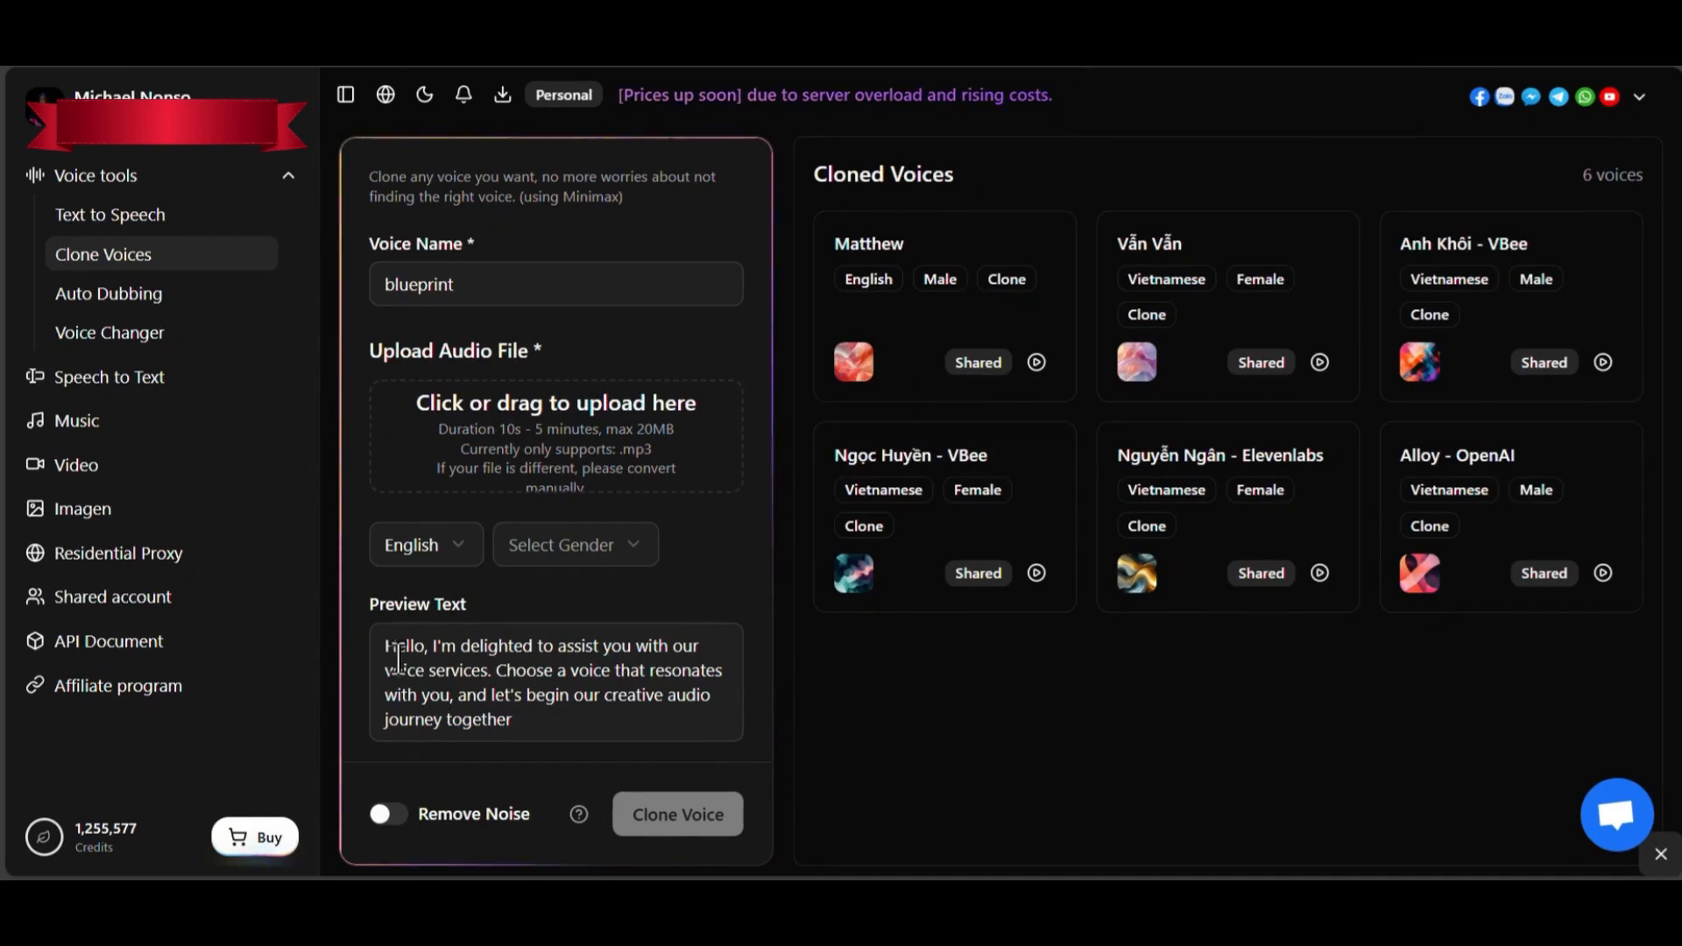
- Set the clone's gender to Male and replace the preview text with the voiceover script
{"action": "left_click", "coordinate": [598, 545]}
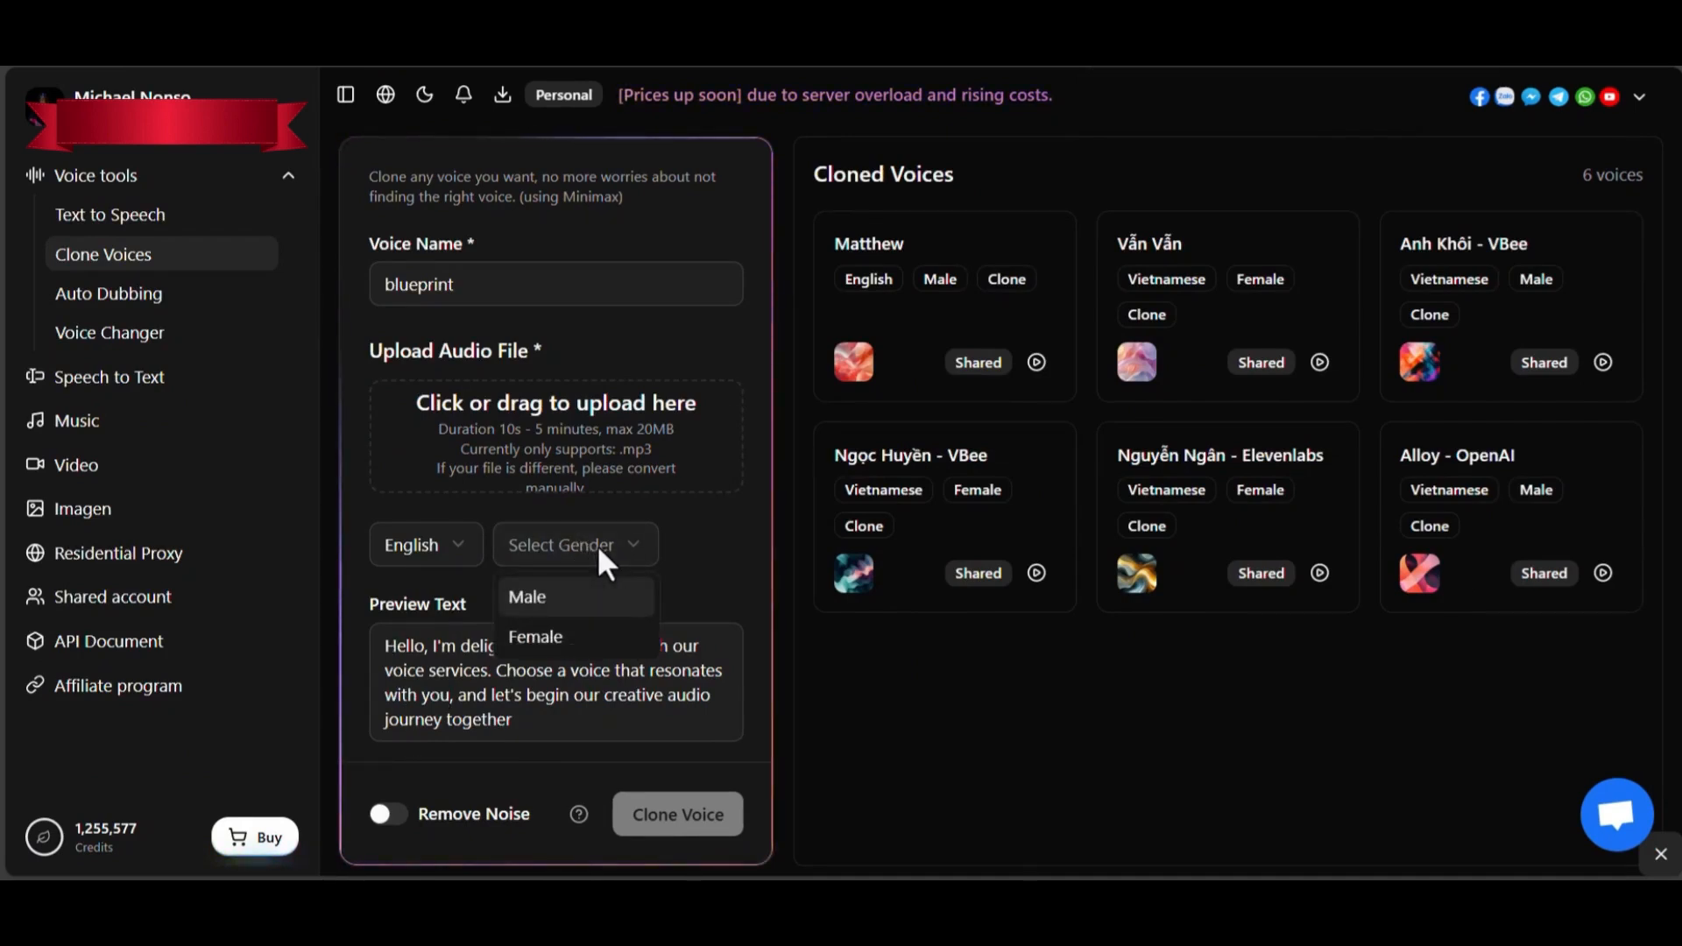
{"action": "left_click", "coordinate": [590, 600]}
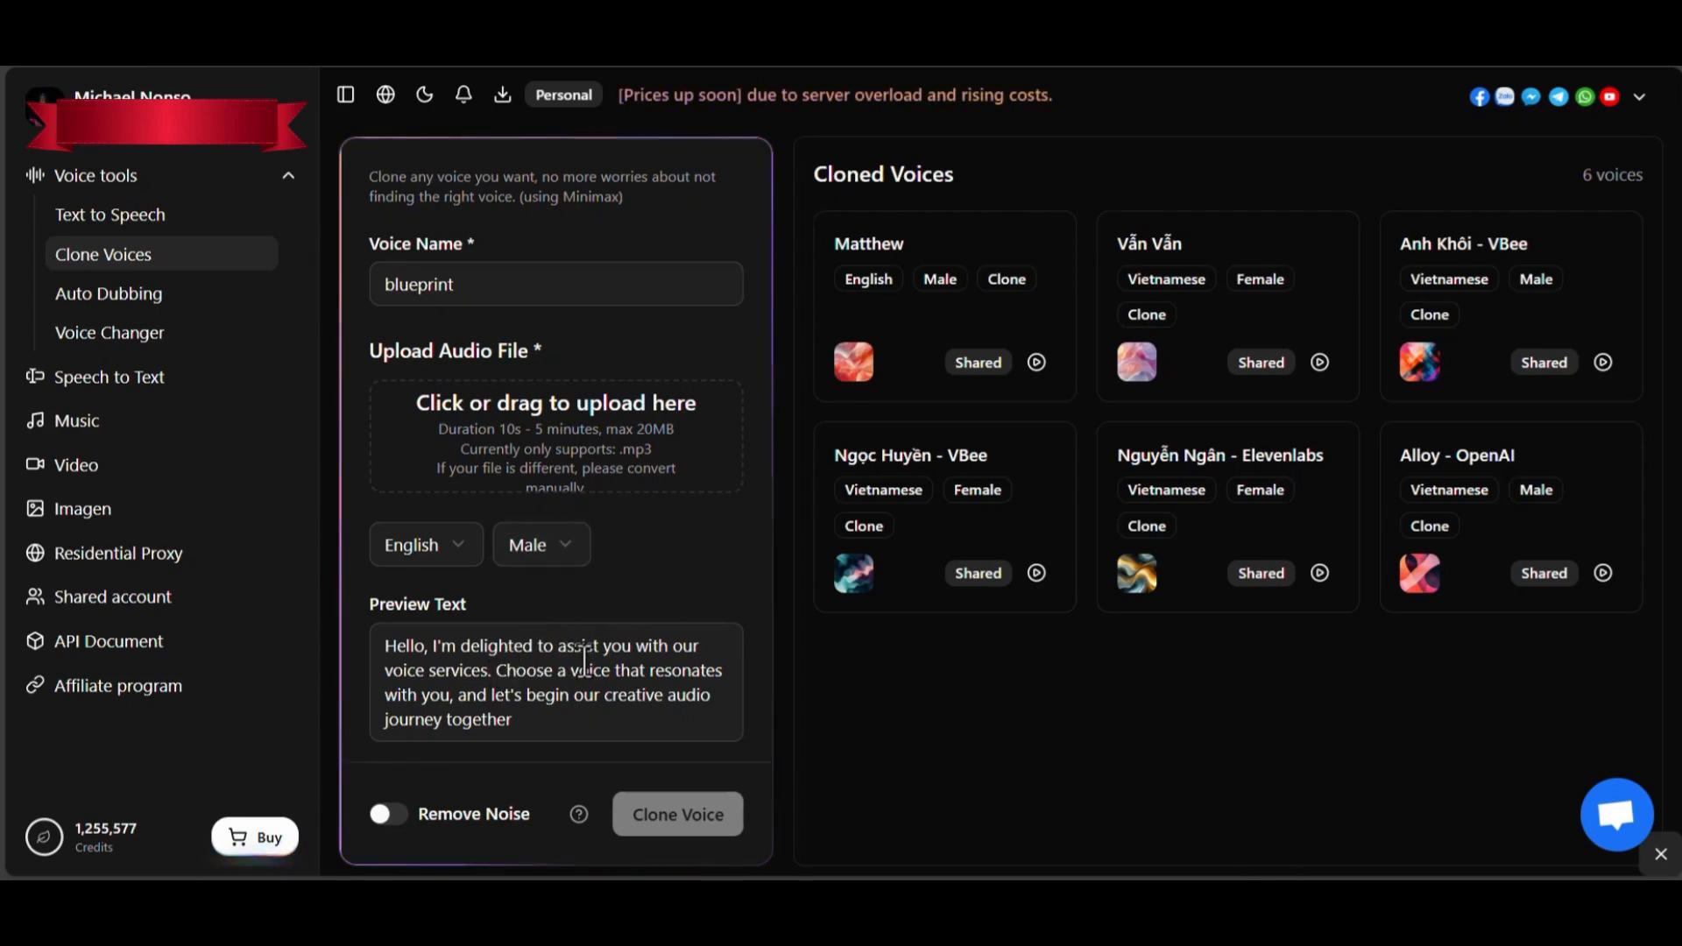
{"action": "left_click", "coordinate": [536, 671]}
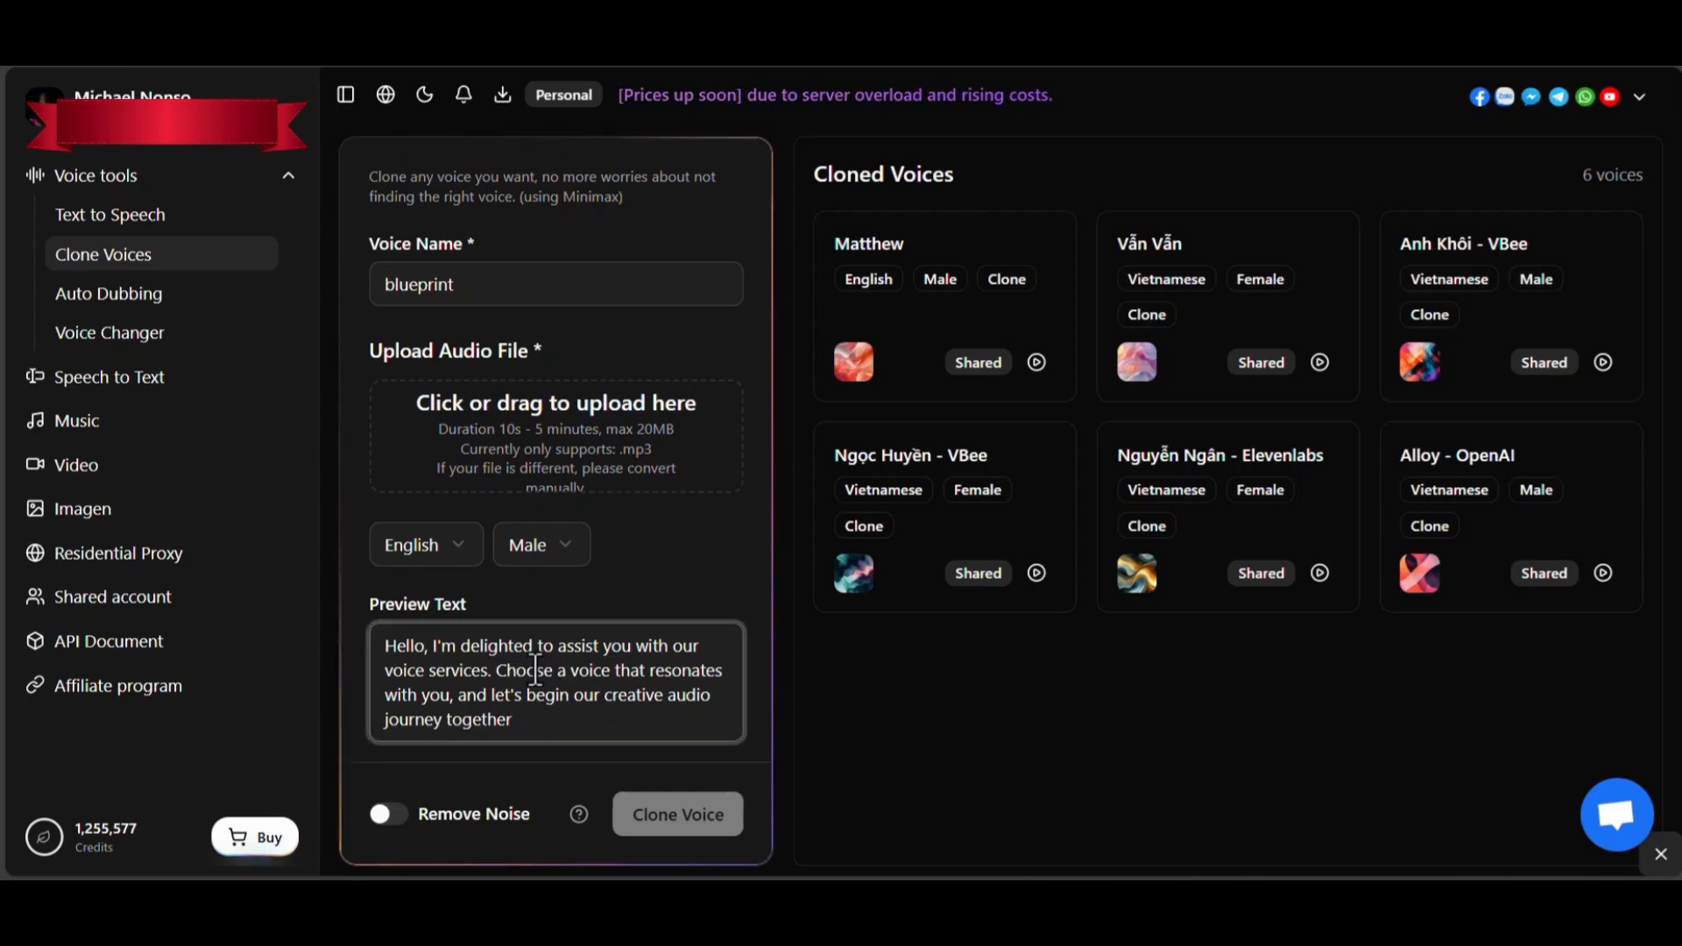
{"action": "key", "text": "ctrl+a"}
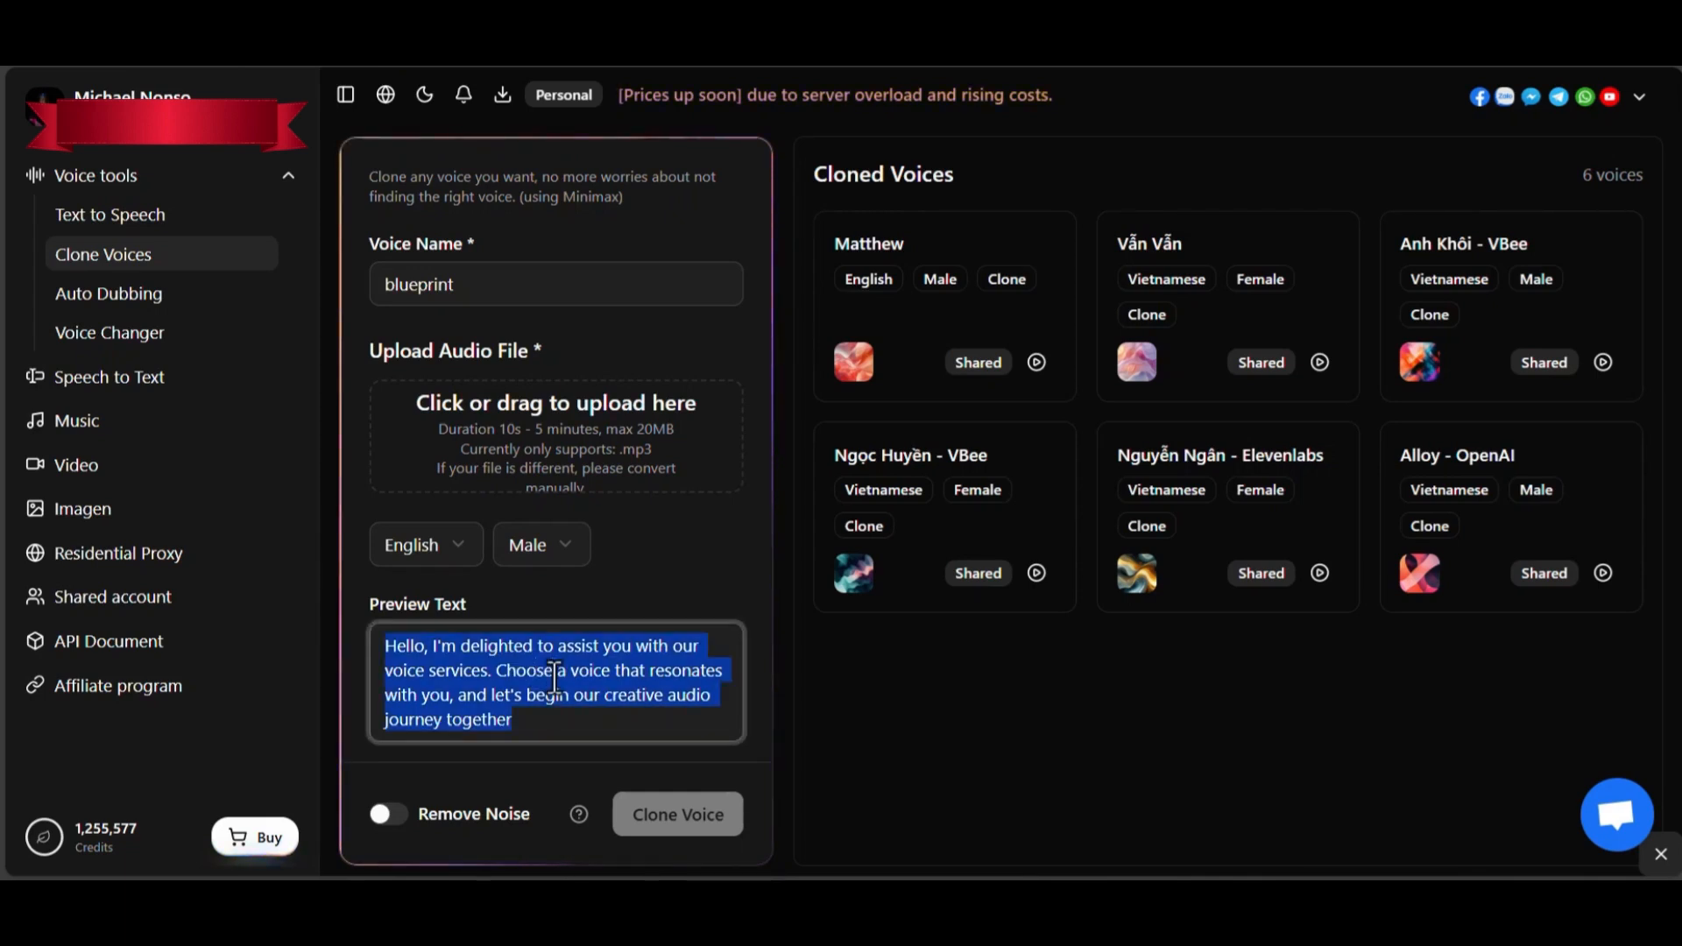
{"action": "key", "text": "ctrl+v"}
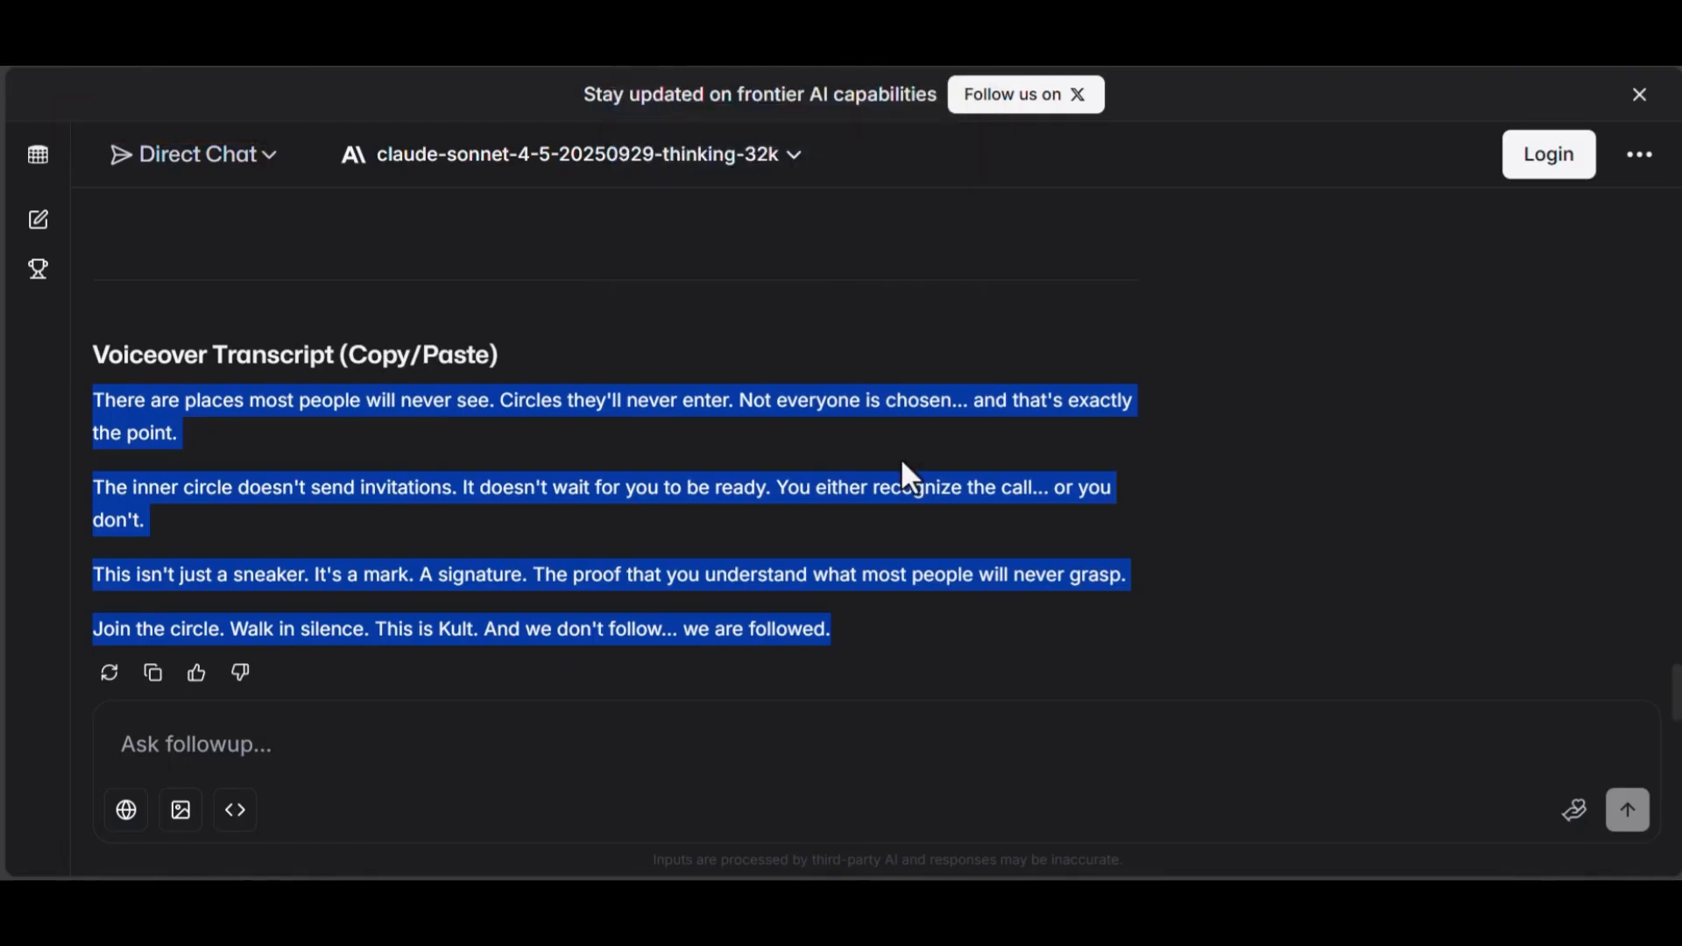
{"action": "scroll", "coordinate": [902, 465], "scroll_direction": "up", "scroll_amount": 15}
{"action": "scroll", "coordinate": [902, 466], "scroll_direction": "up", "scroll_amount": 3}
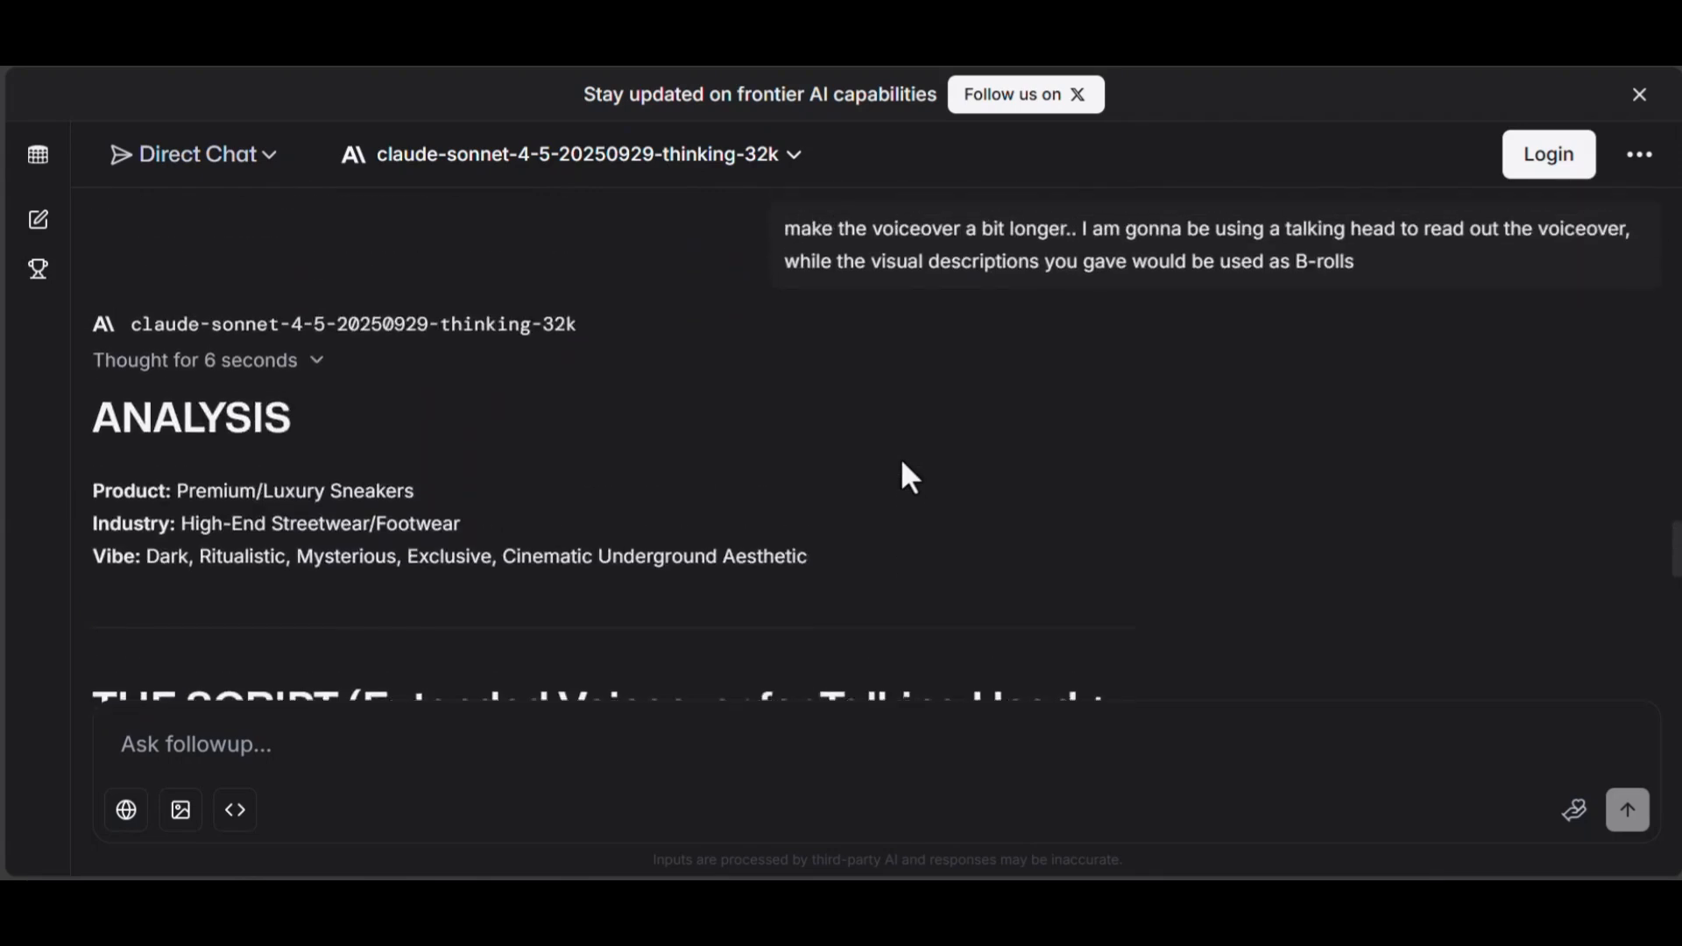
{"action": "scroll", "coordinate": [900, 457], "scroll_direction": "up", "scroll_amount": 2}
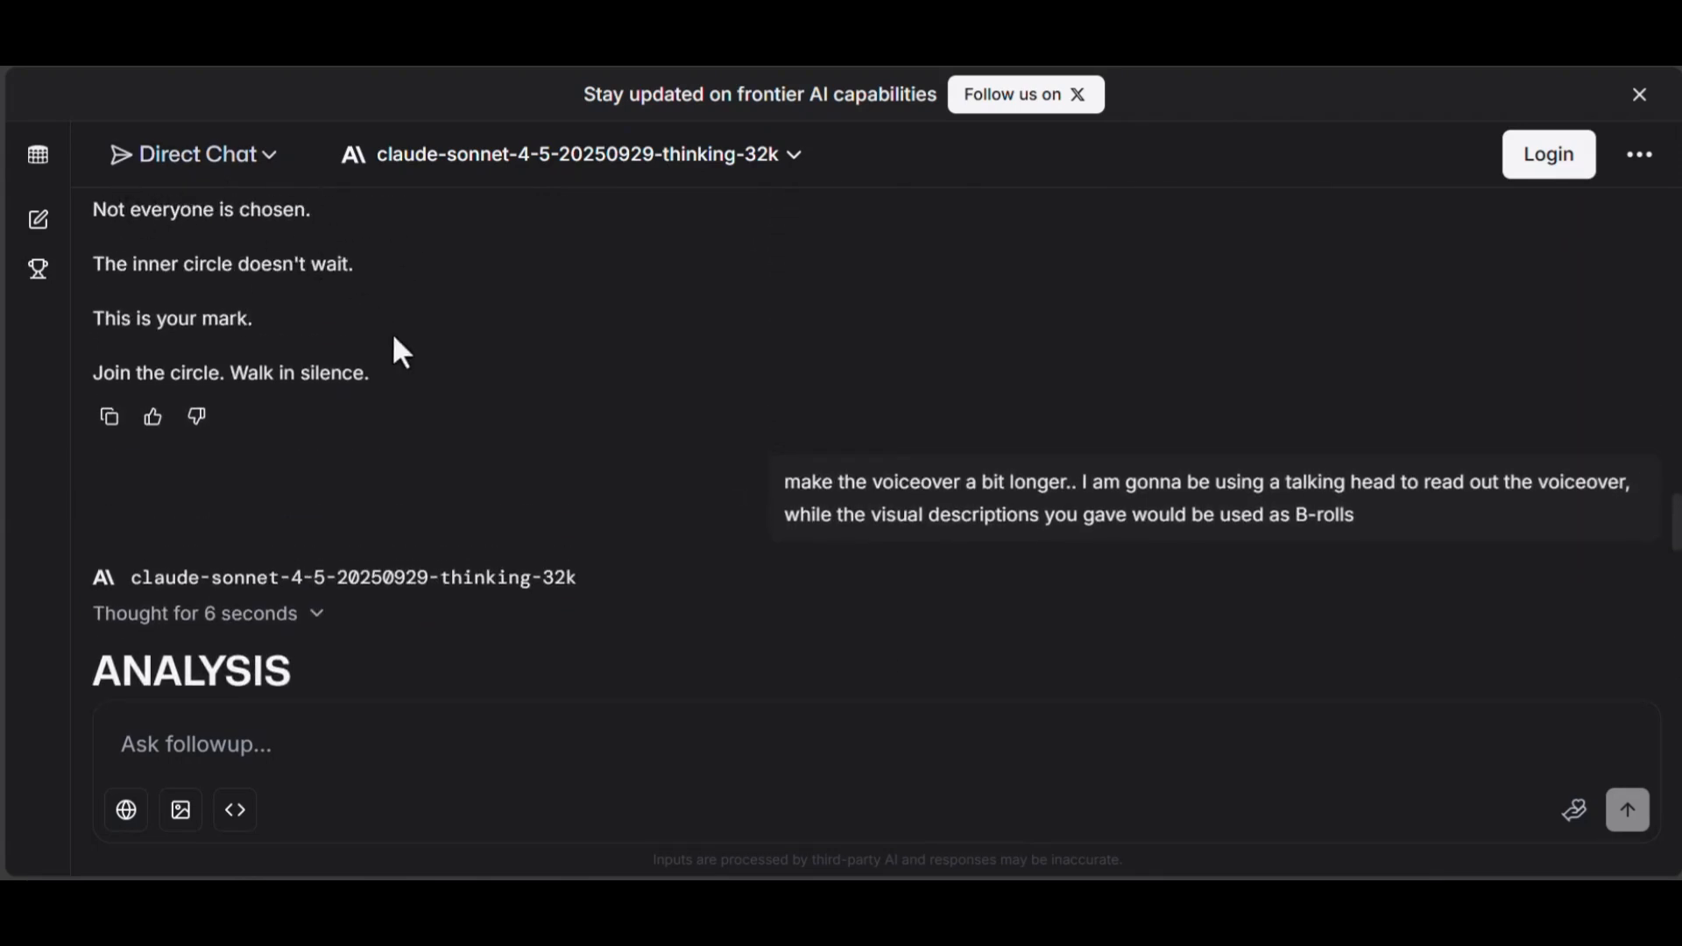
{"action": "scroll", "coordinate": [684, 531], "scroll_direction": "down", "scroll_amount": 1}
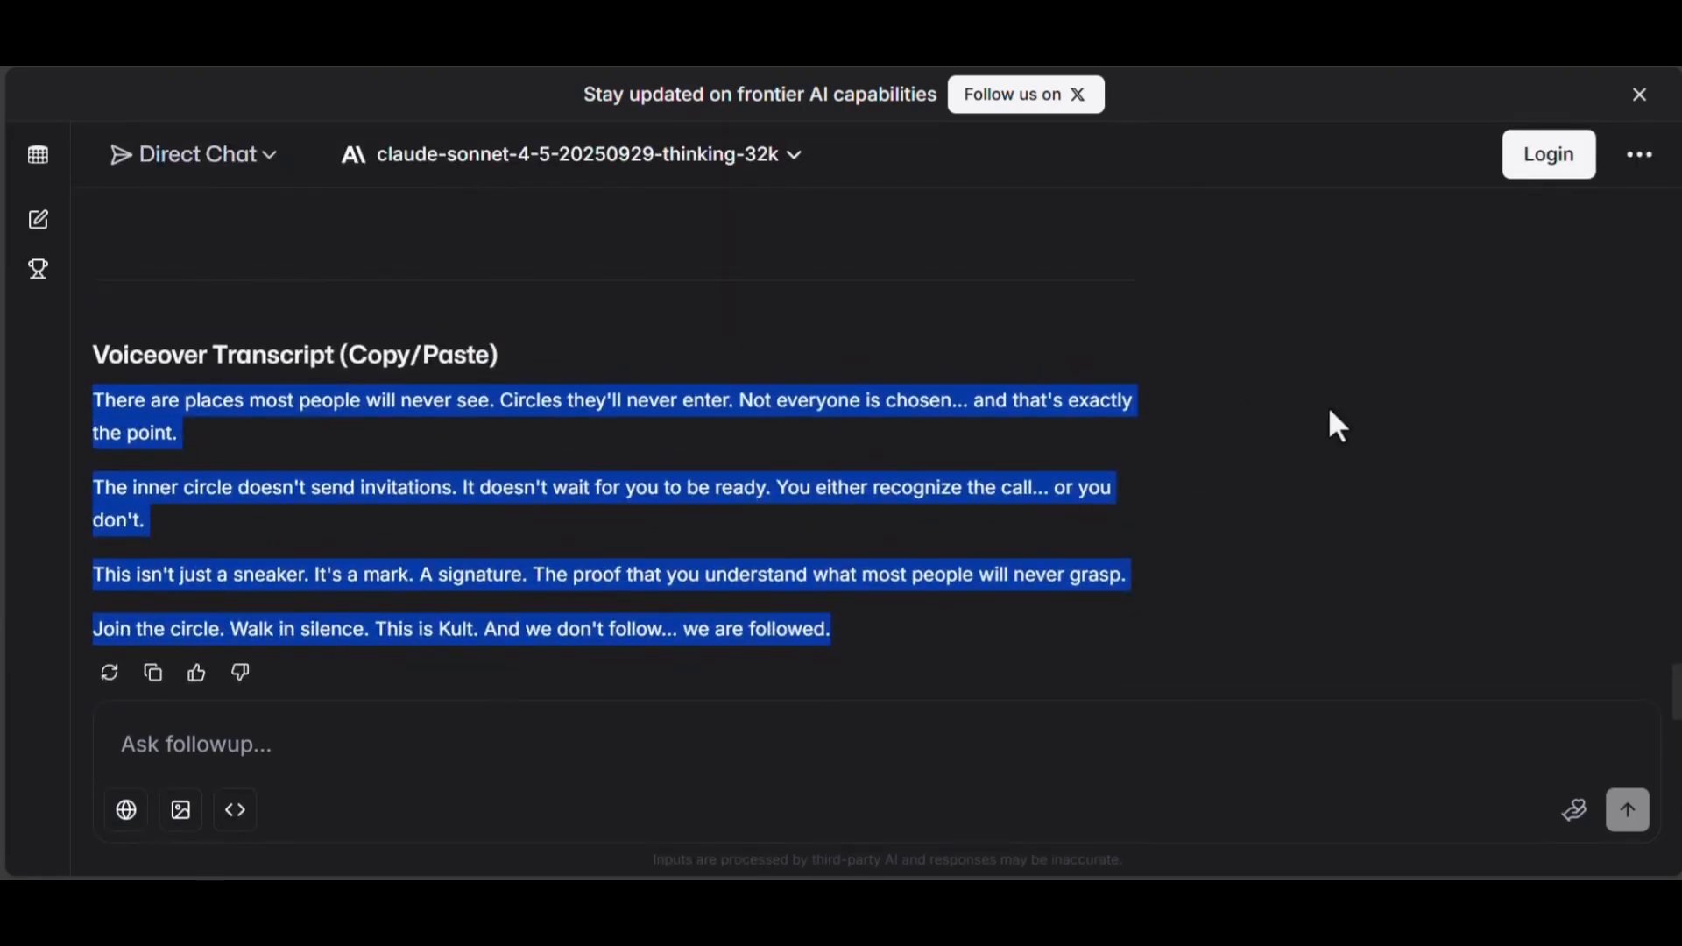
{"action": "left_click", "coordinate": [1329, 411]}
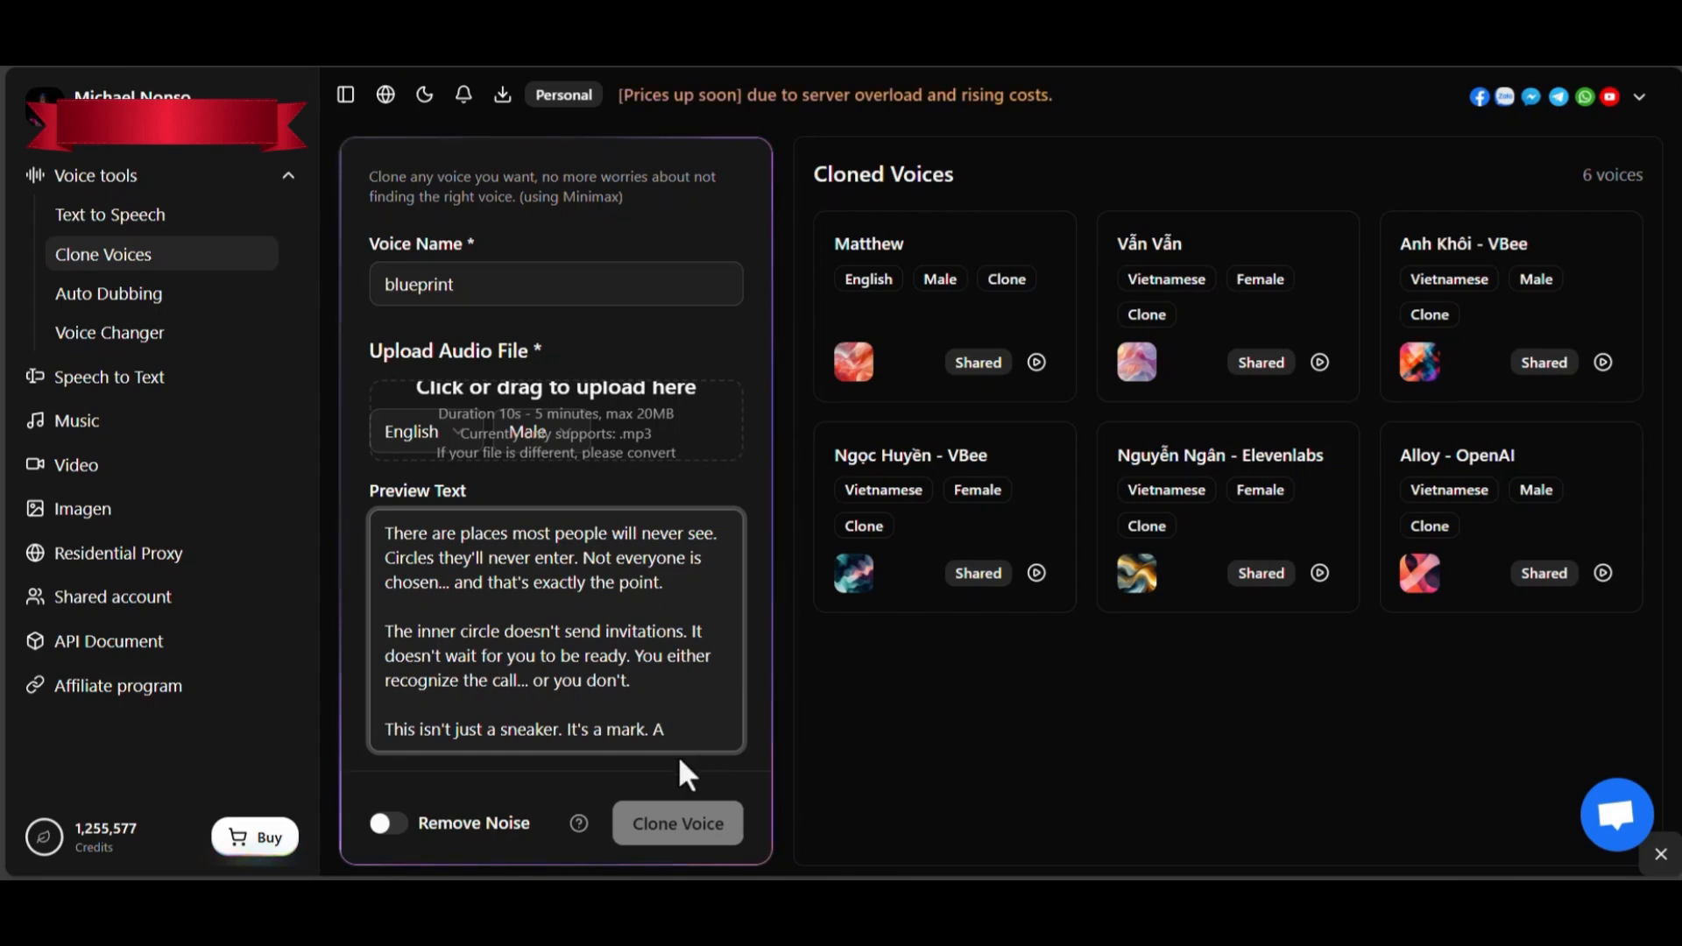
- Try noise removal on the clone, then leave Remove Noise switched off
{"action": "left_click", "coordinate": [391, 821]}
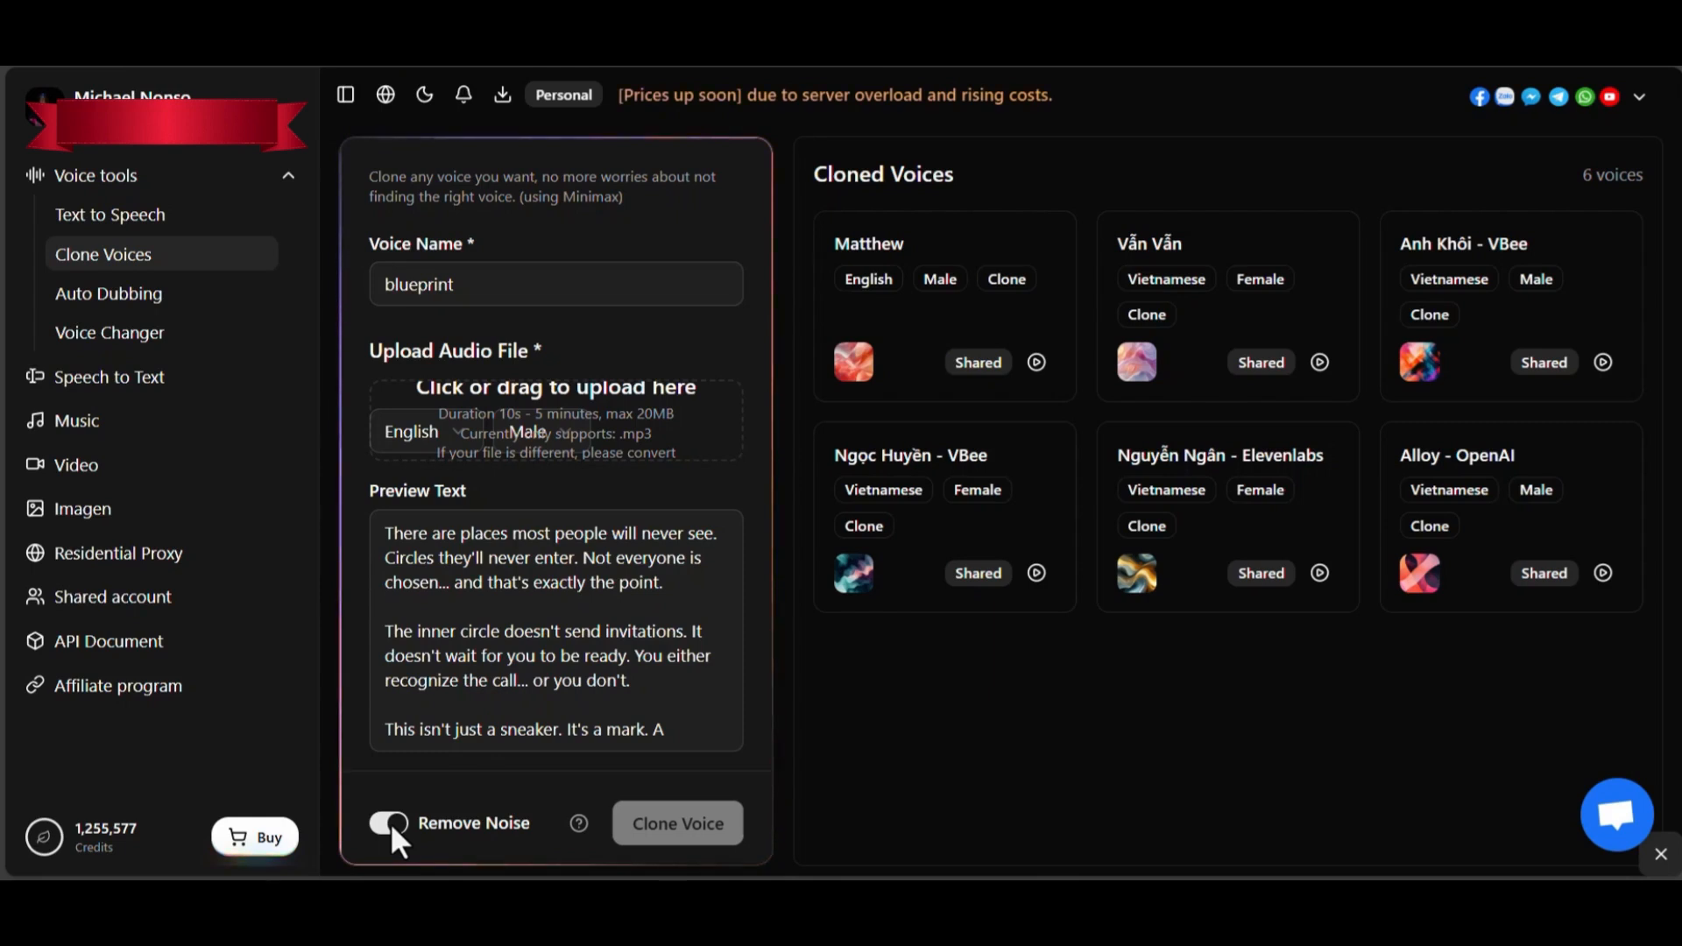
{"action": "left_click", "coordinate": [391, 822]}
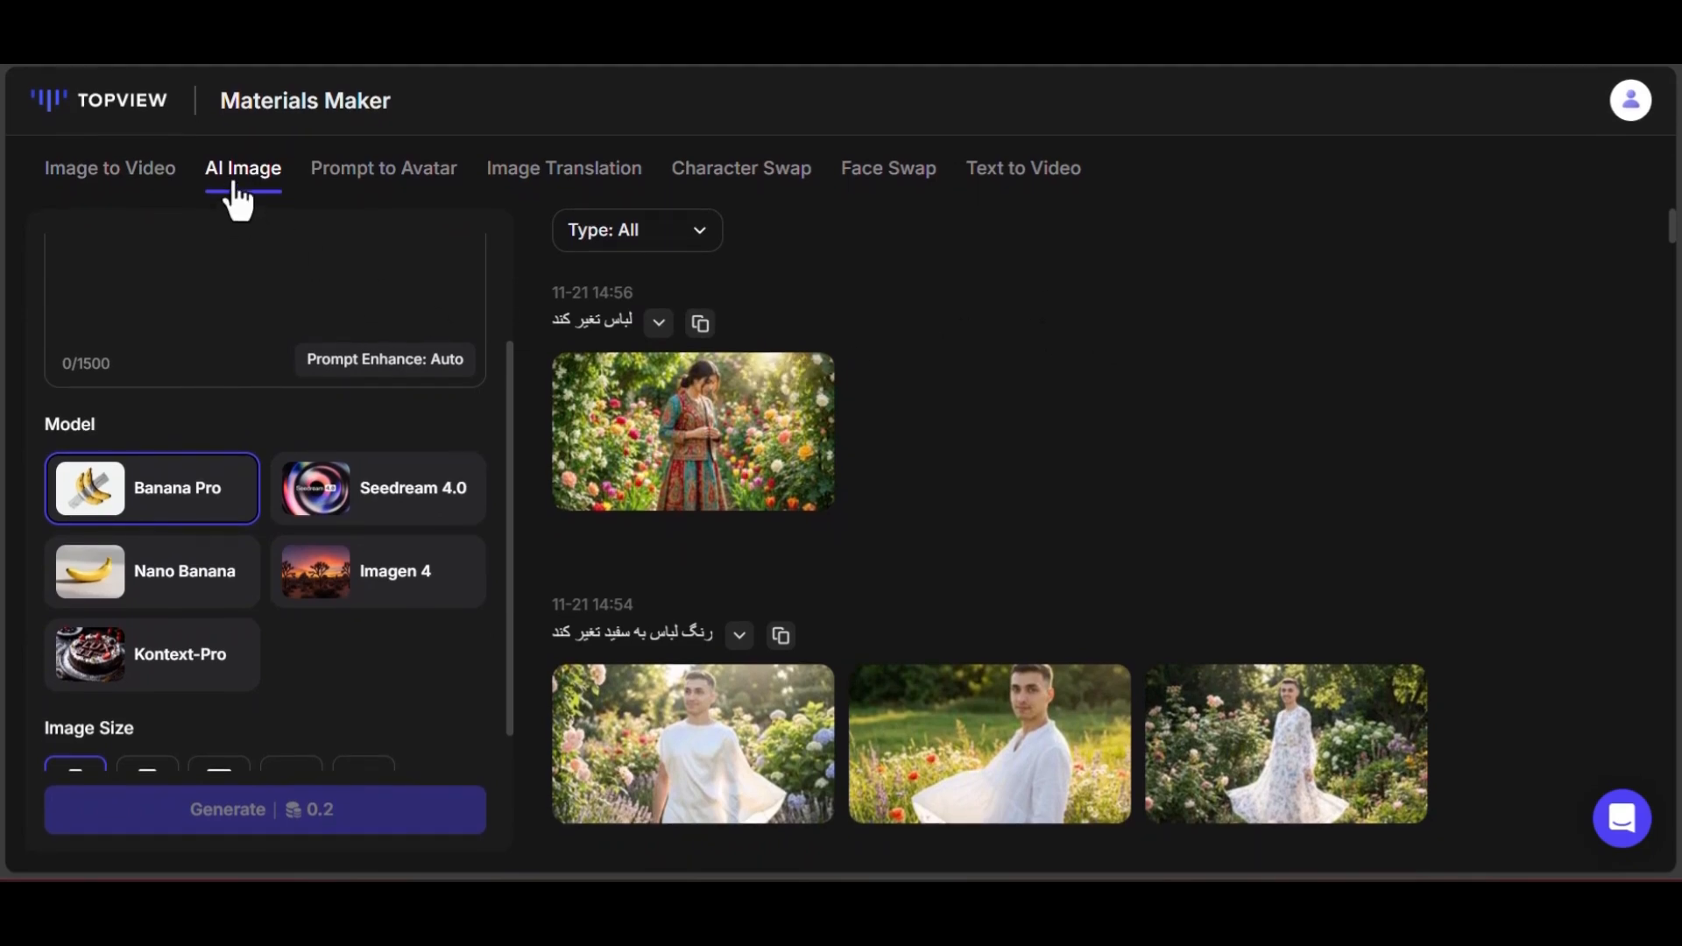
- Return to the TopView dashboard and browse its Create Video options
{"action": "left_click", "coordinate": [112, 101]}
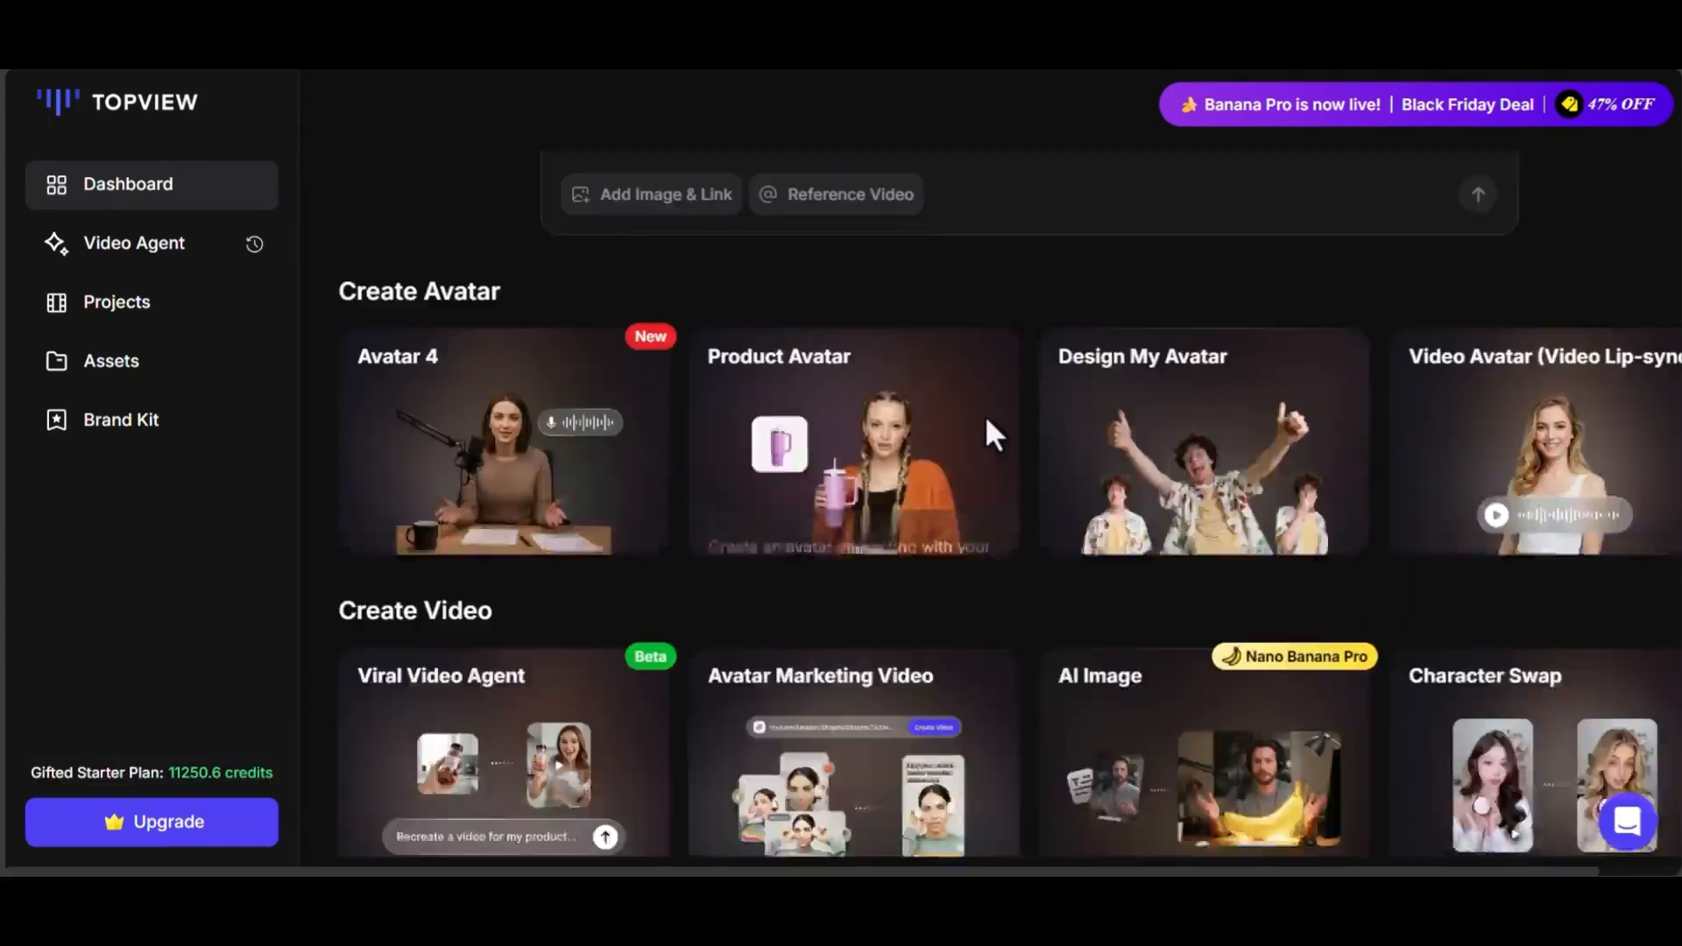
{"action": "scroll", "coordinate": [987, 421], "scroll_direction": "up", "scroll_amount": 3}
{"action": "scroll", "coordinate": [987, 421], "scroll_direction": "down", "scroll_amount": 3}
{"action": "scroll", "coordinate": [988, 420], "scroll_direction": "down", "scroll_amount": 5}
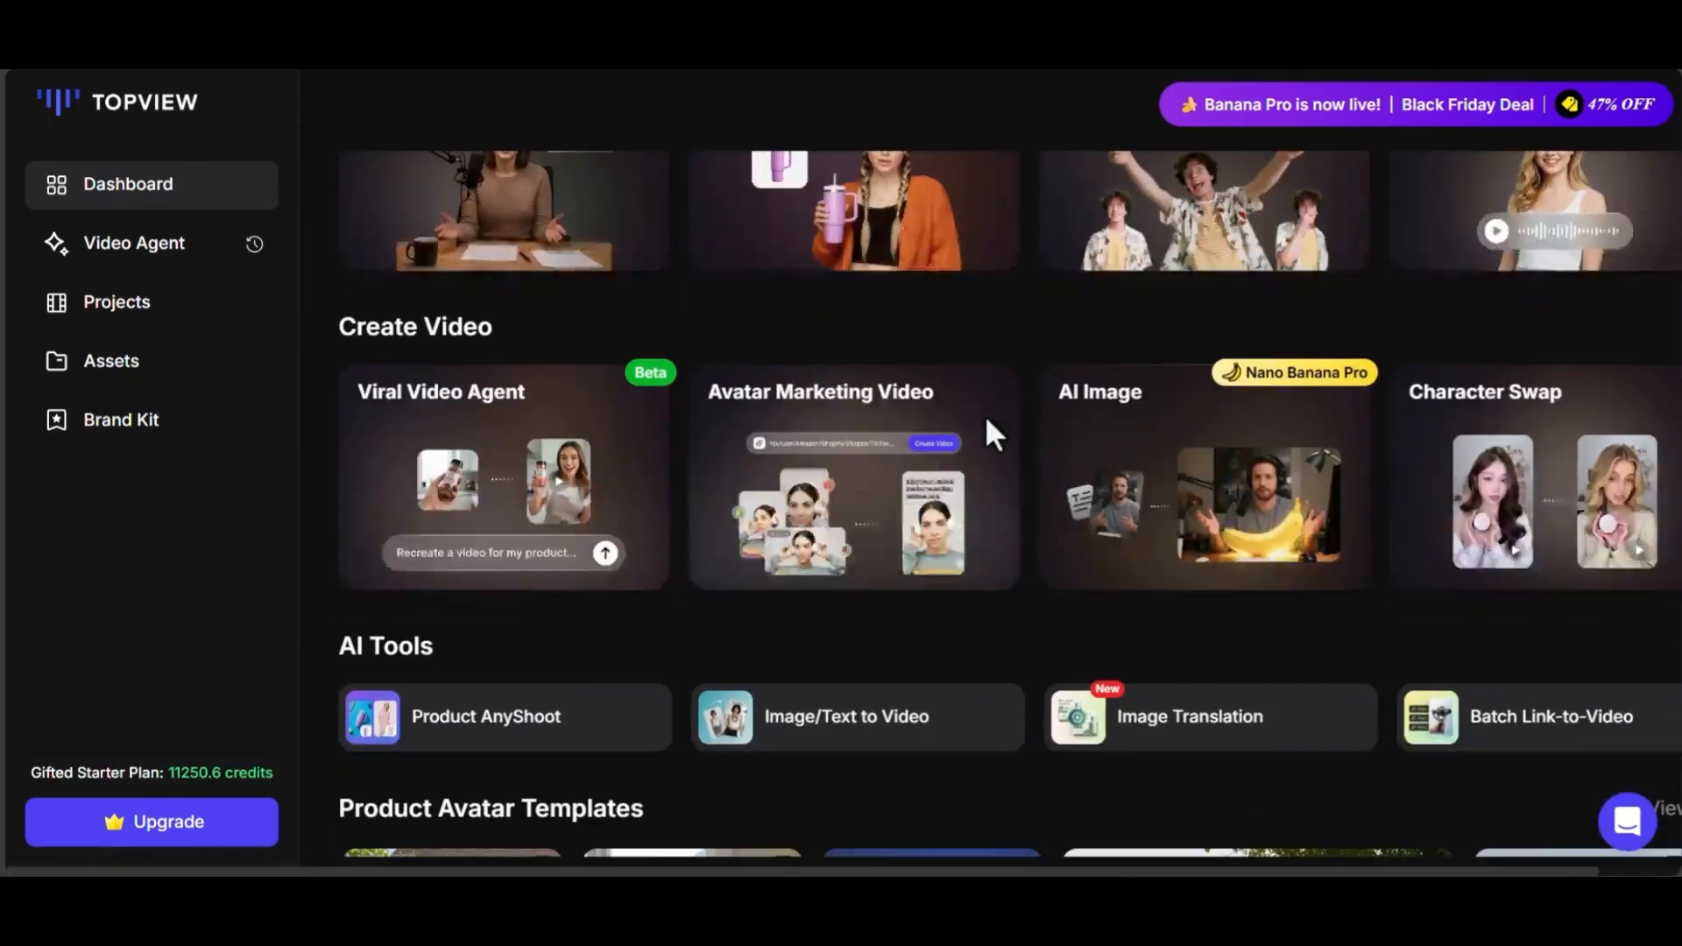
{"action": "scroll", "coordinate": [1014, 429], "scroll_direction": "up", "scroll_amount": 1}
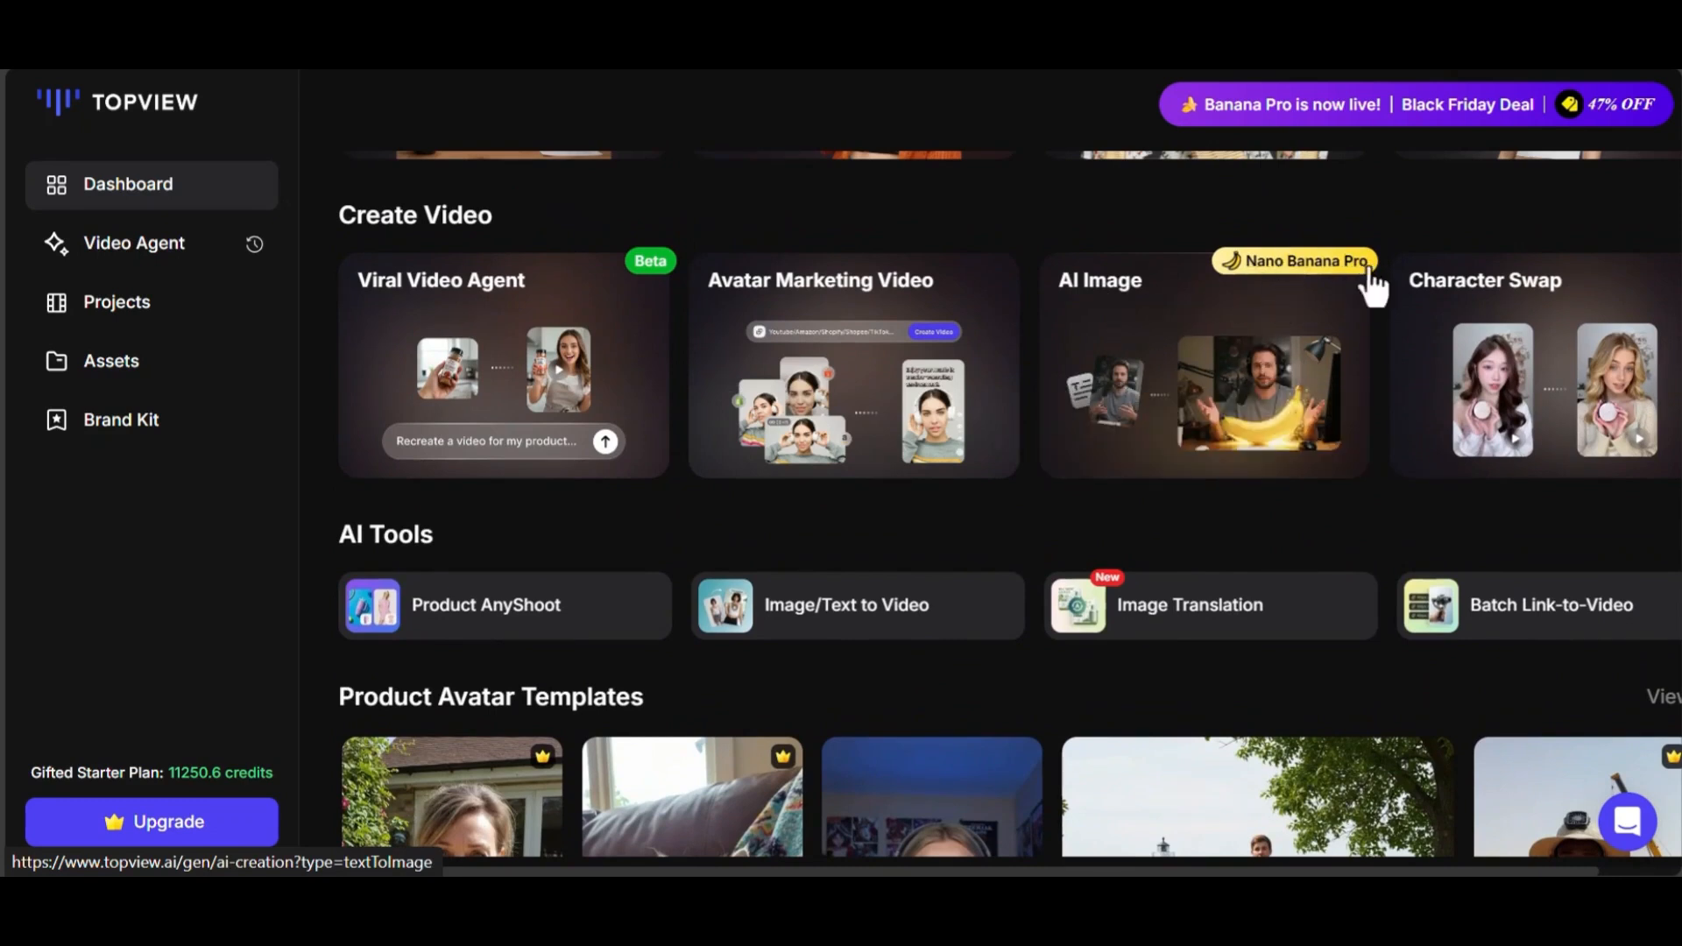
- Open the AI Image generator and check the Banana Pro model and 9:16 size options
{"action": "left_click", "coordinate": [1202, 393]}
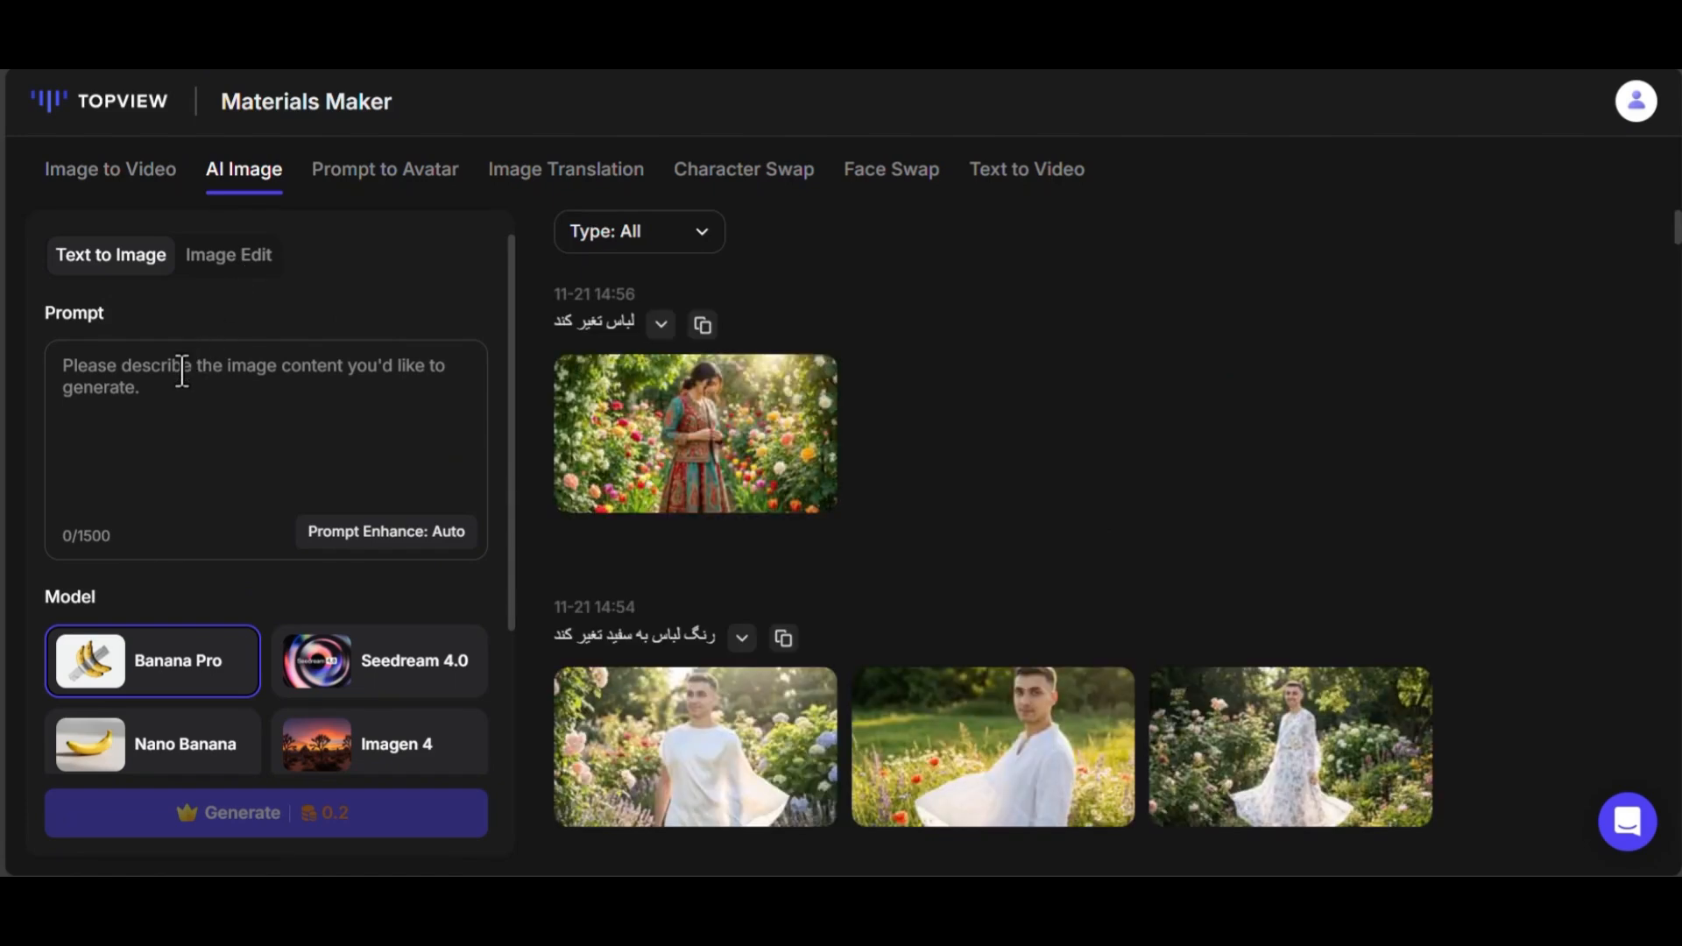
{"action": "left_click", "coordinate": [135, 350]}
{"action": "type", "text": "h"}
{"action": "scroll", "coordinate": [176, 688], "scroll_direction": "down", "scroll_amount": 1}
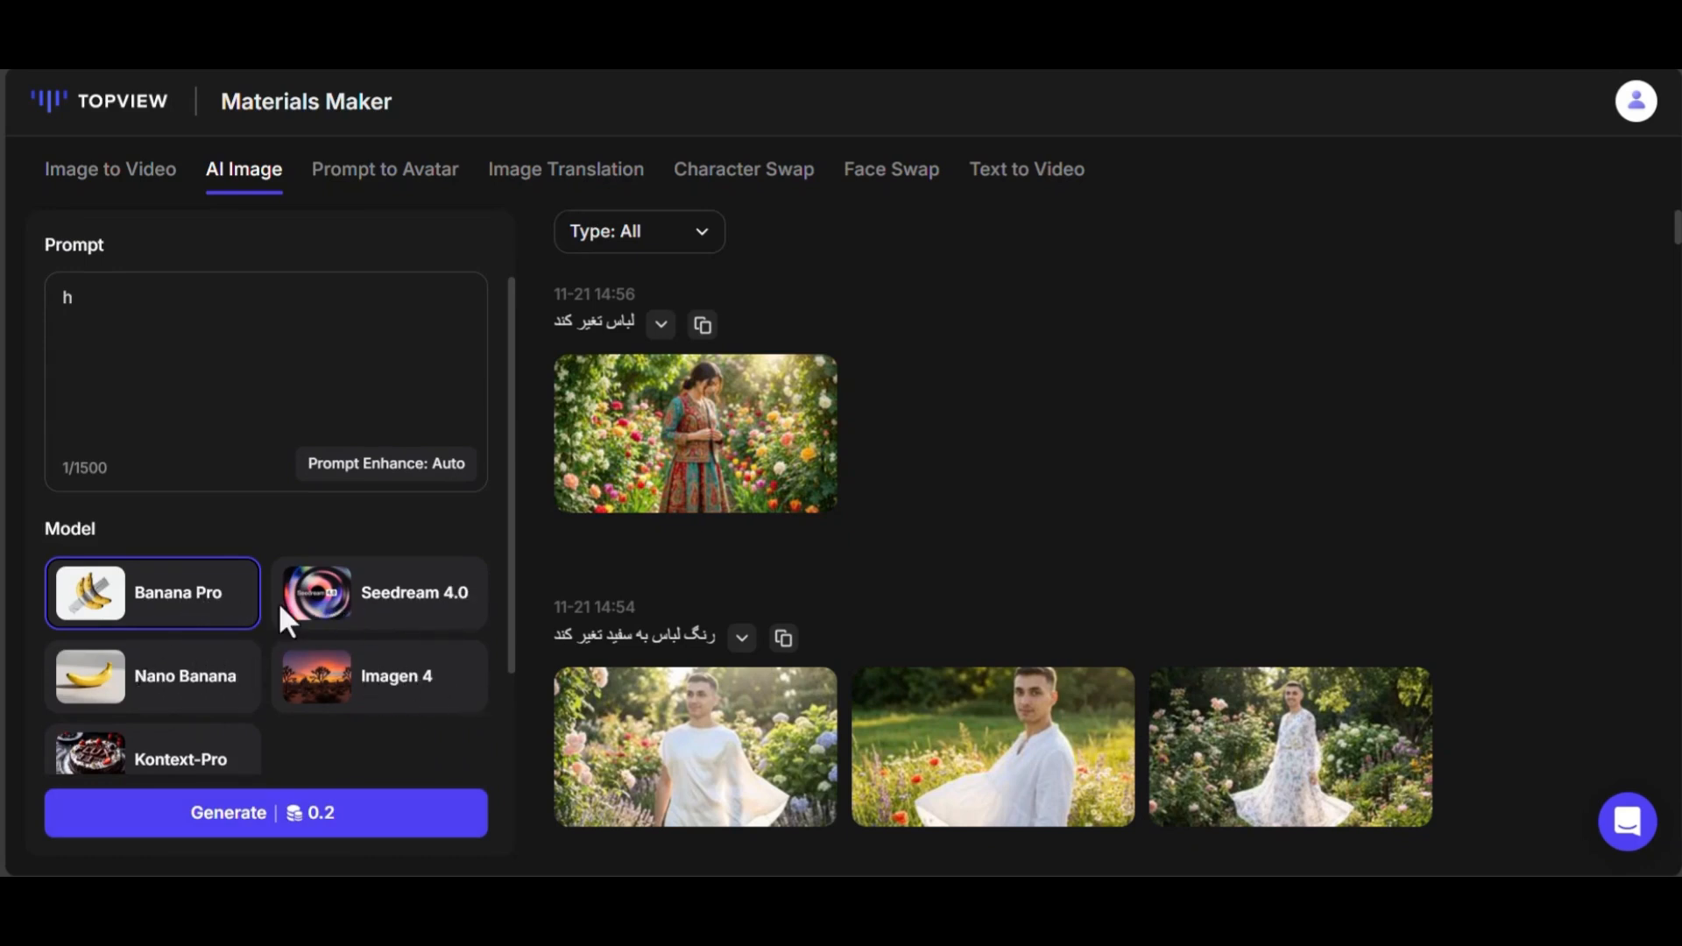
{"action": "scroll", "coordinate": [279, 602], "scroll_direction": "down", "scroll_amount": 3}
{"action": "scroll", "coordinate": [466, 486], "scroll_direction": "up", "scroll_amount": 1}
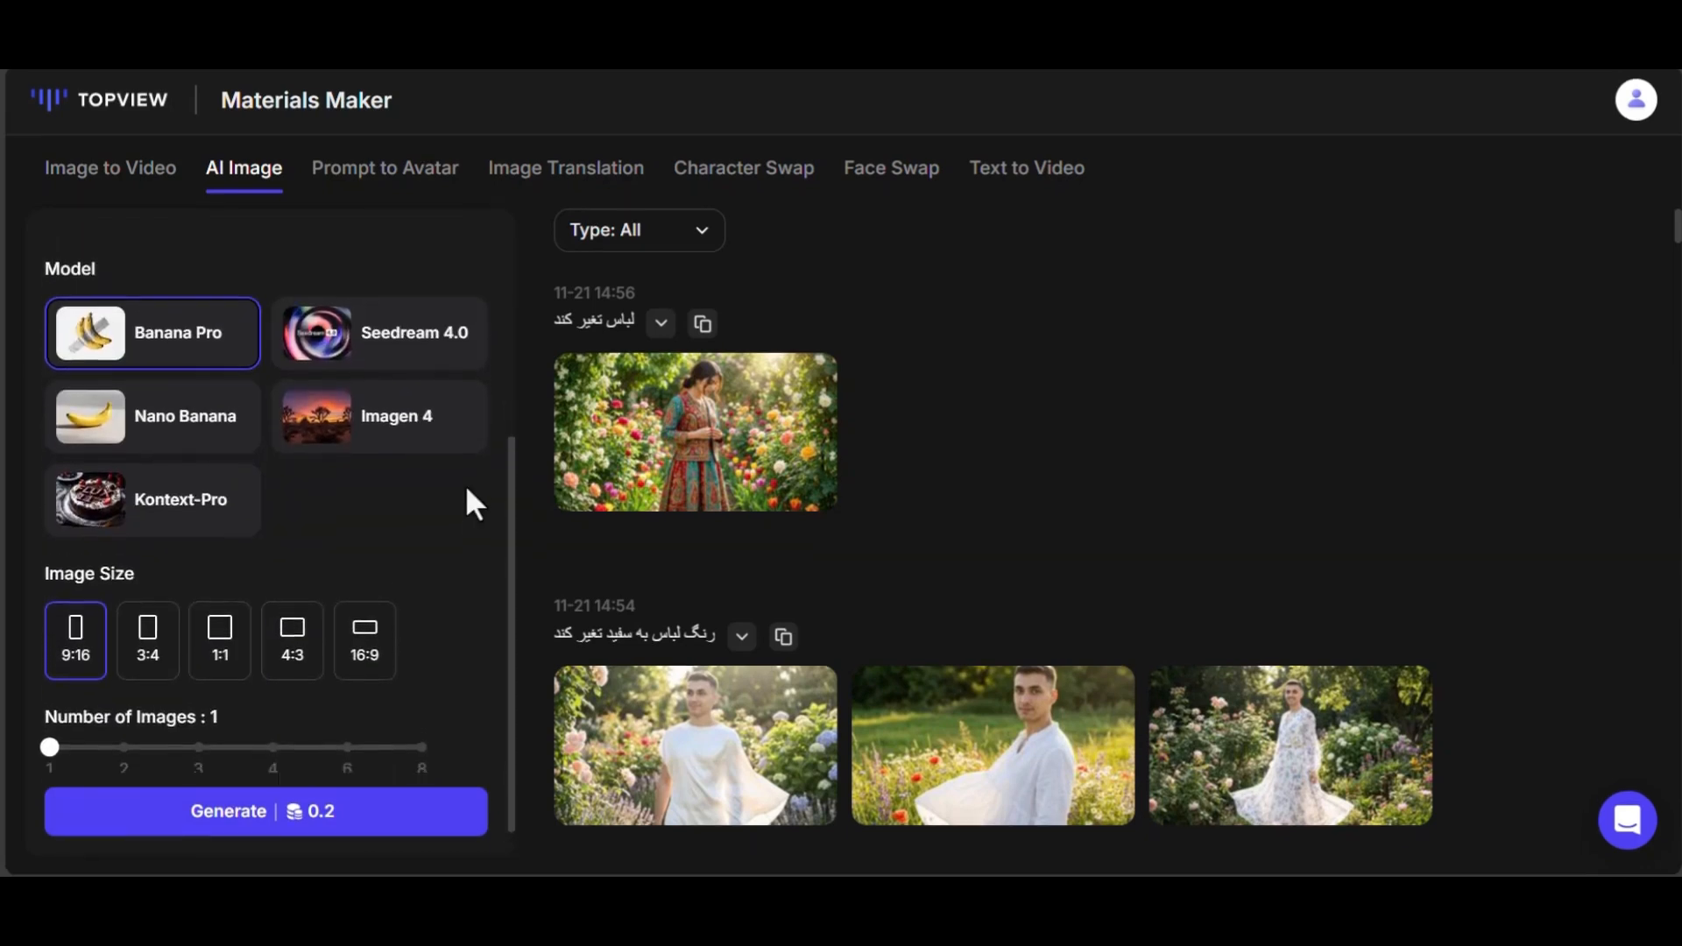
{"action": "scroll", "coordinate": [466, 485], "scroll_direction": "down", "scroll_amount": 1}
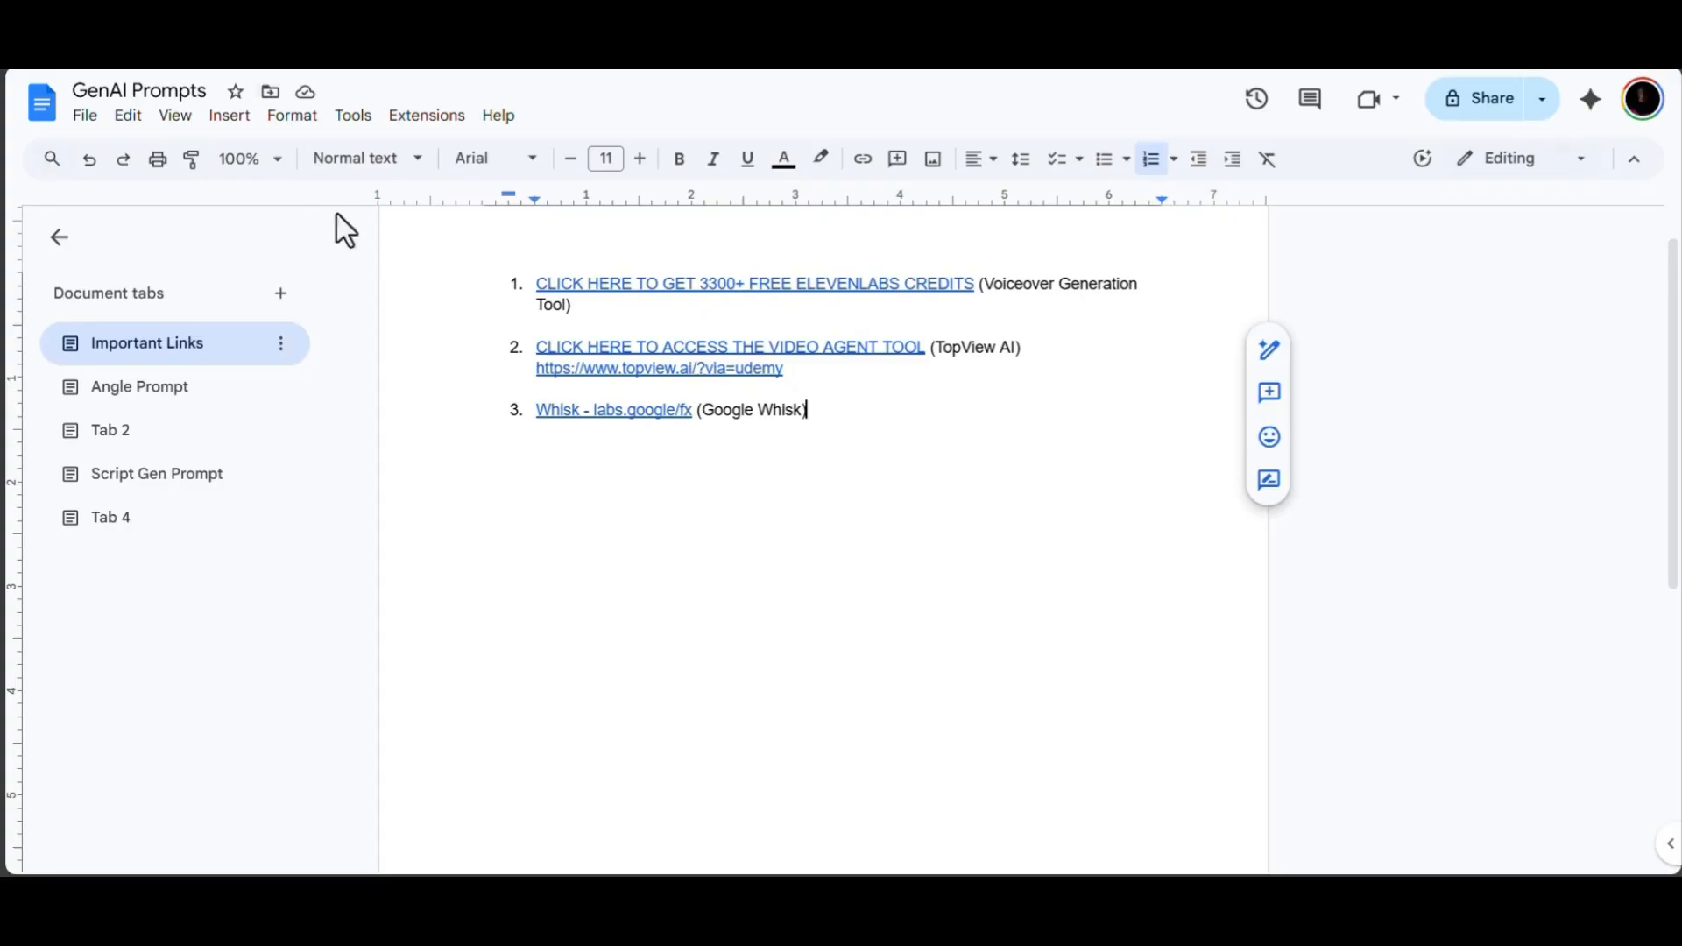
- Open the Rite of Passage angle in Tab 2, then go back to the Gemini chat
{"action": "left_click", "coordinate": [158, 399]}
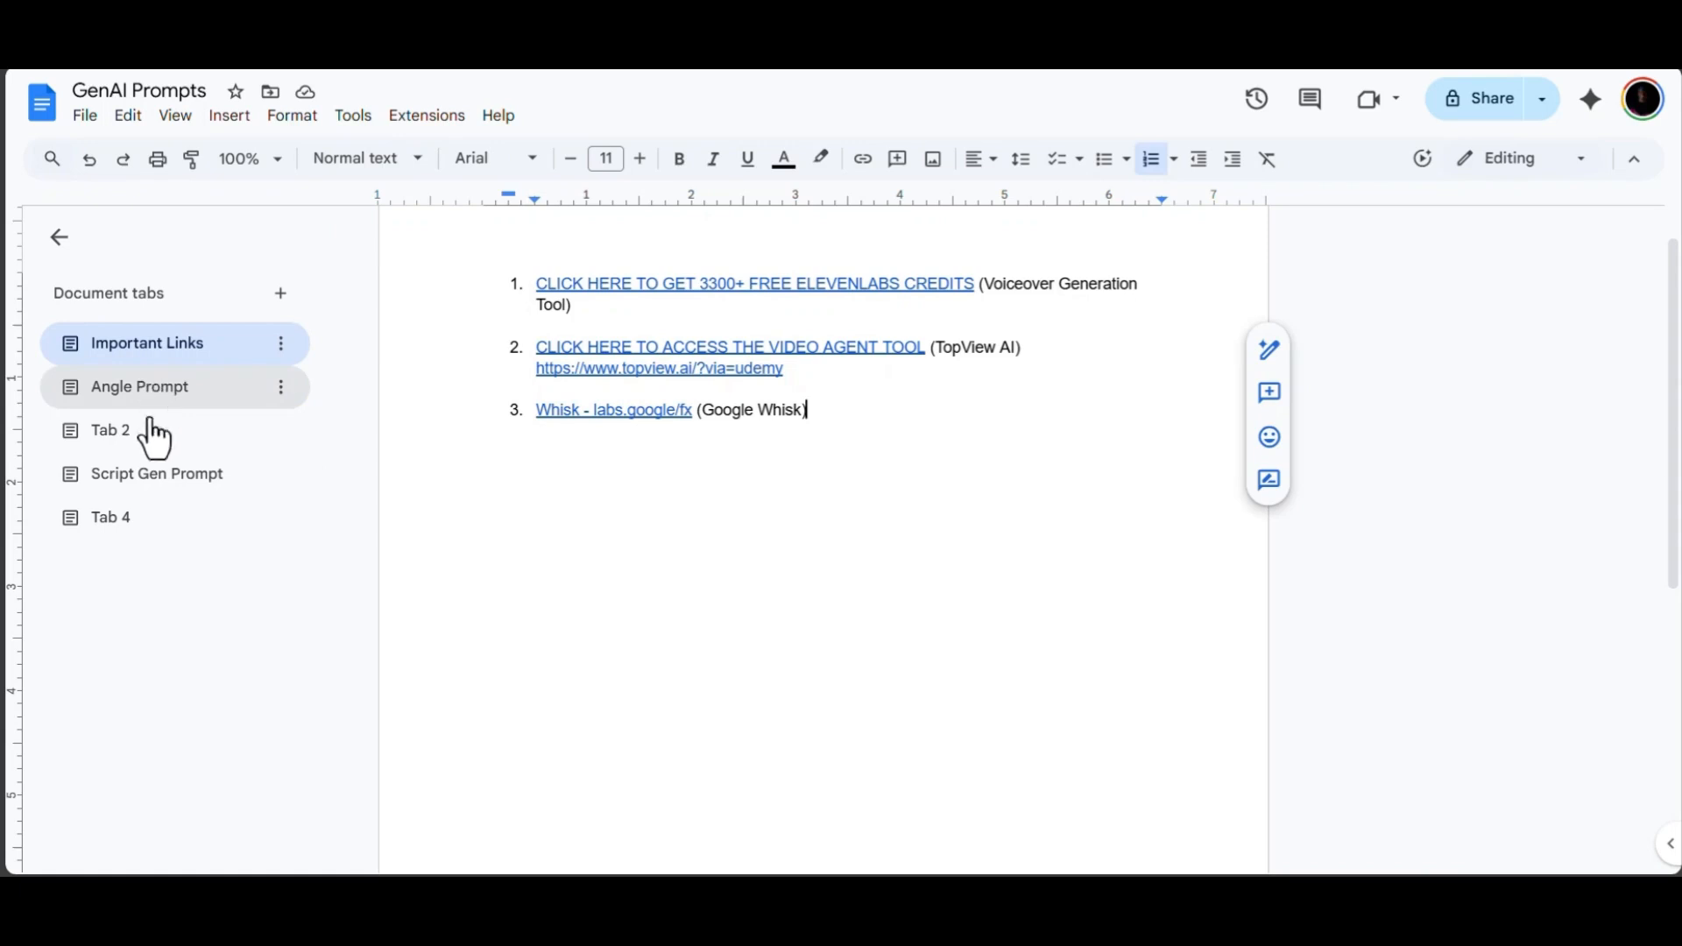
{"action": "left_click", "coordinate": [142, 440]}
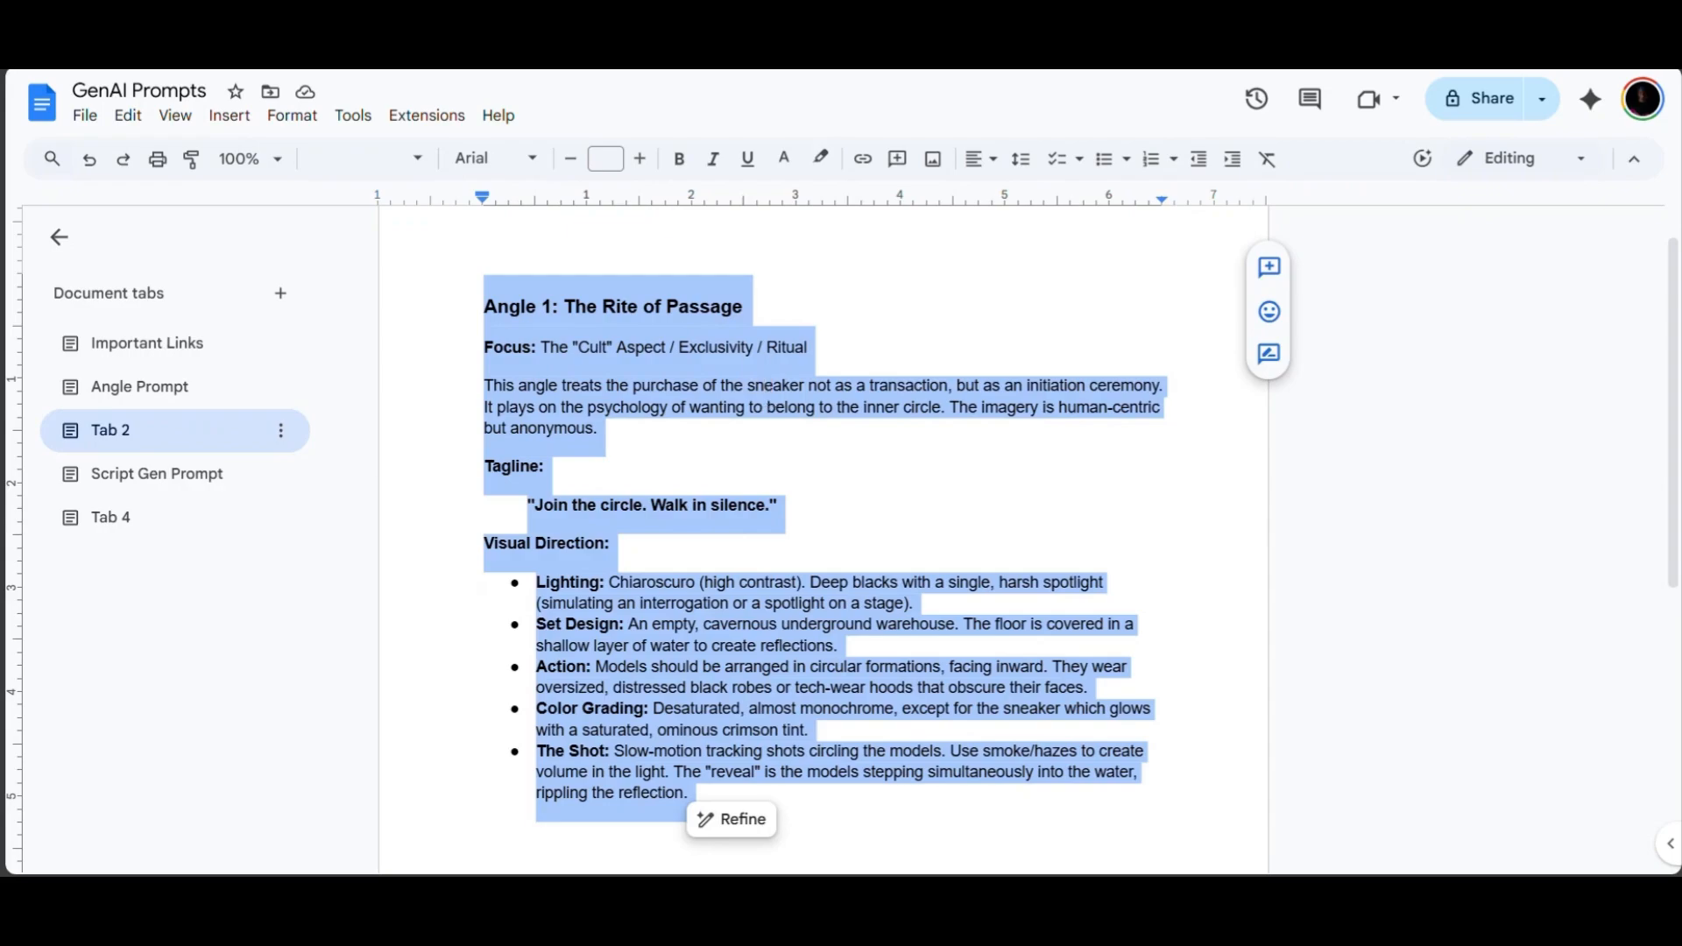
{"action": "key", "text": "ctrl+Tab"}
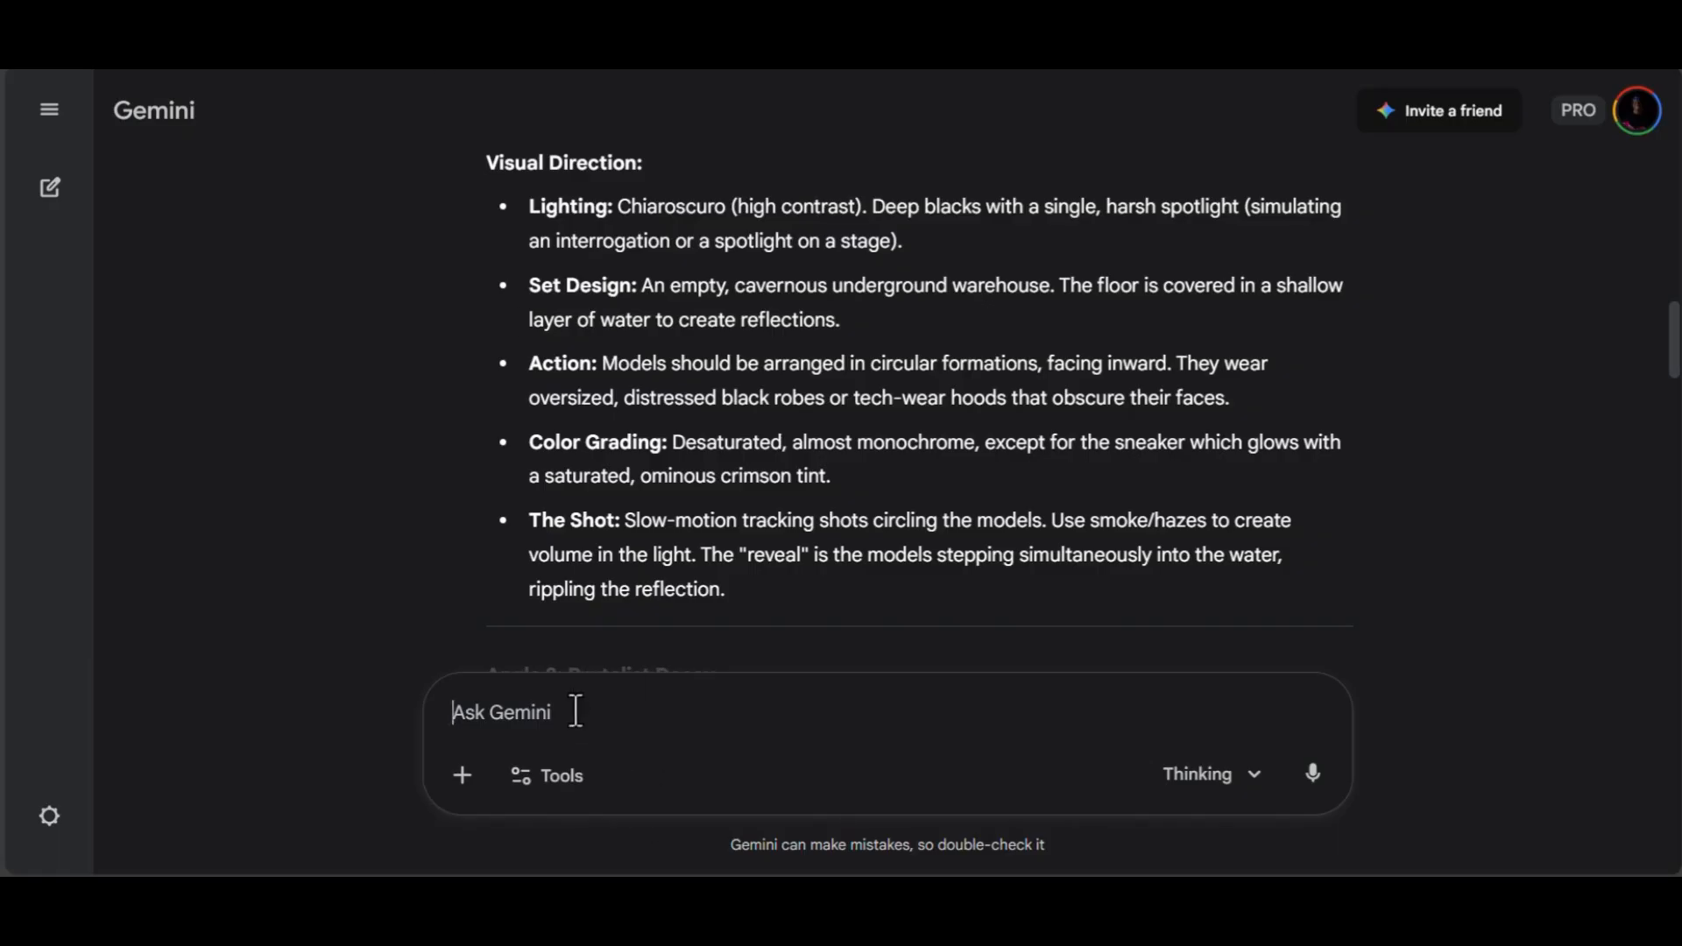
- Ask Gemini for a brand logo prompt, with the Rite of Passage angle brief pasted below
{"action": "type", "text": "Give a"}
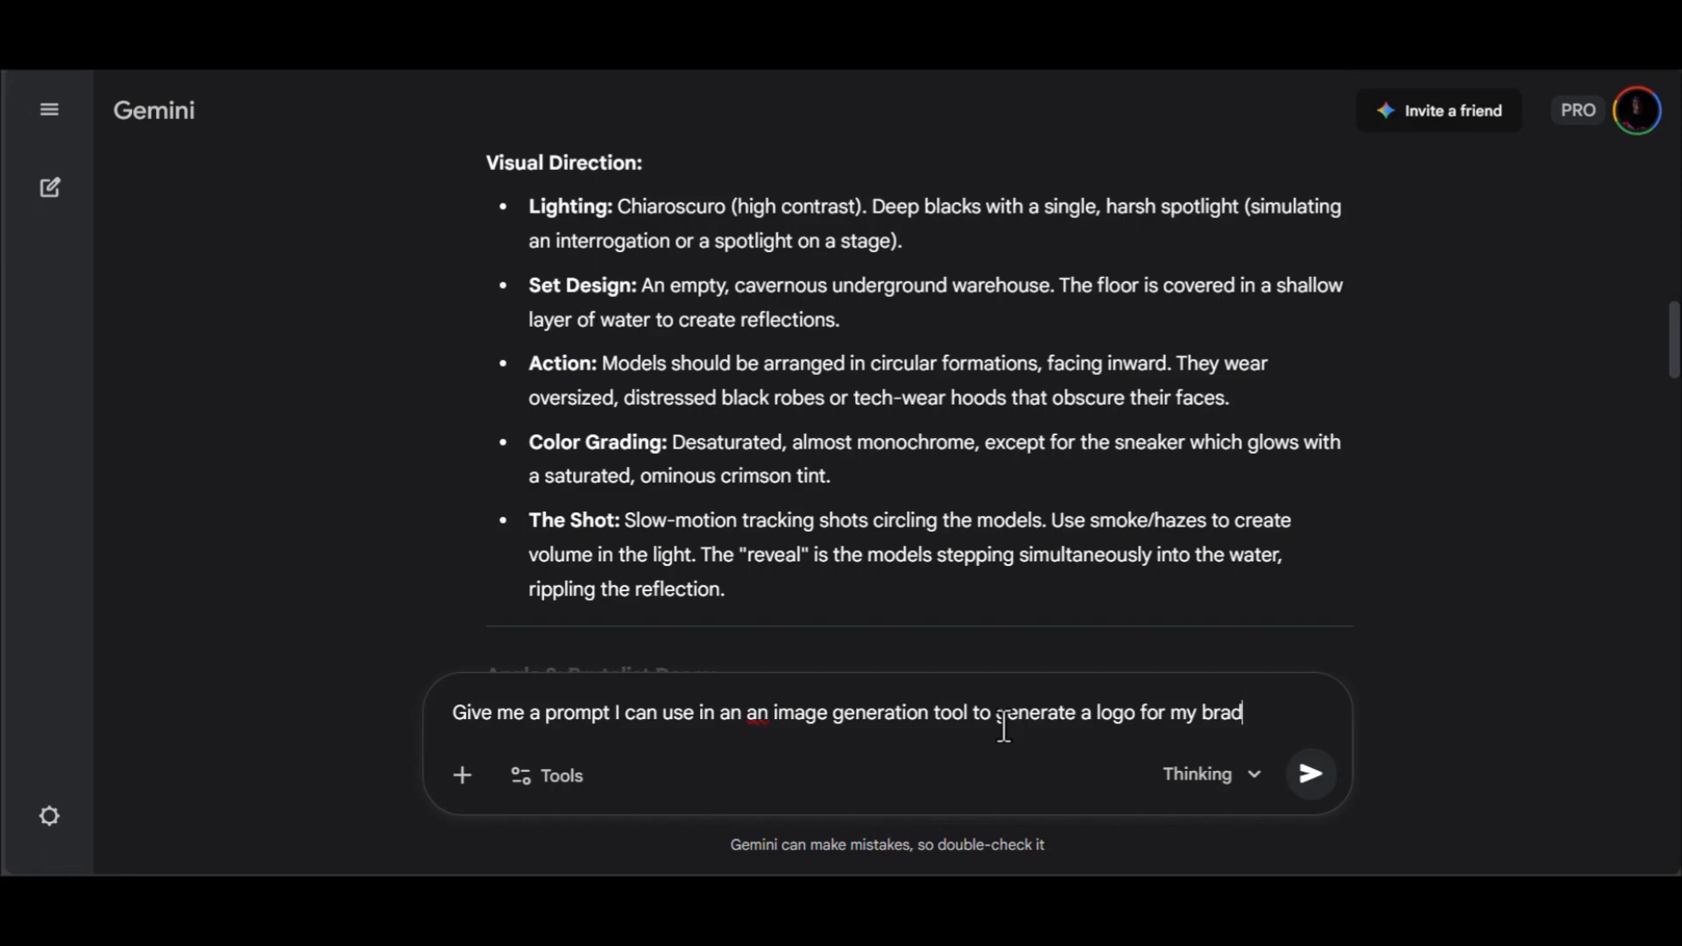
{"action": "key", "text": "BackSpace"}
{"action": "type", "text": "nd based on t"}
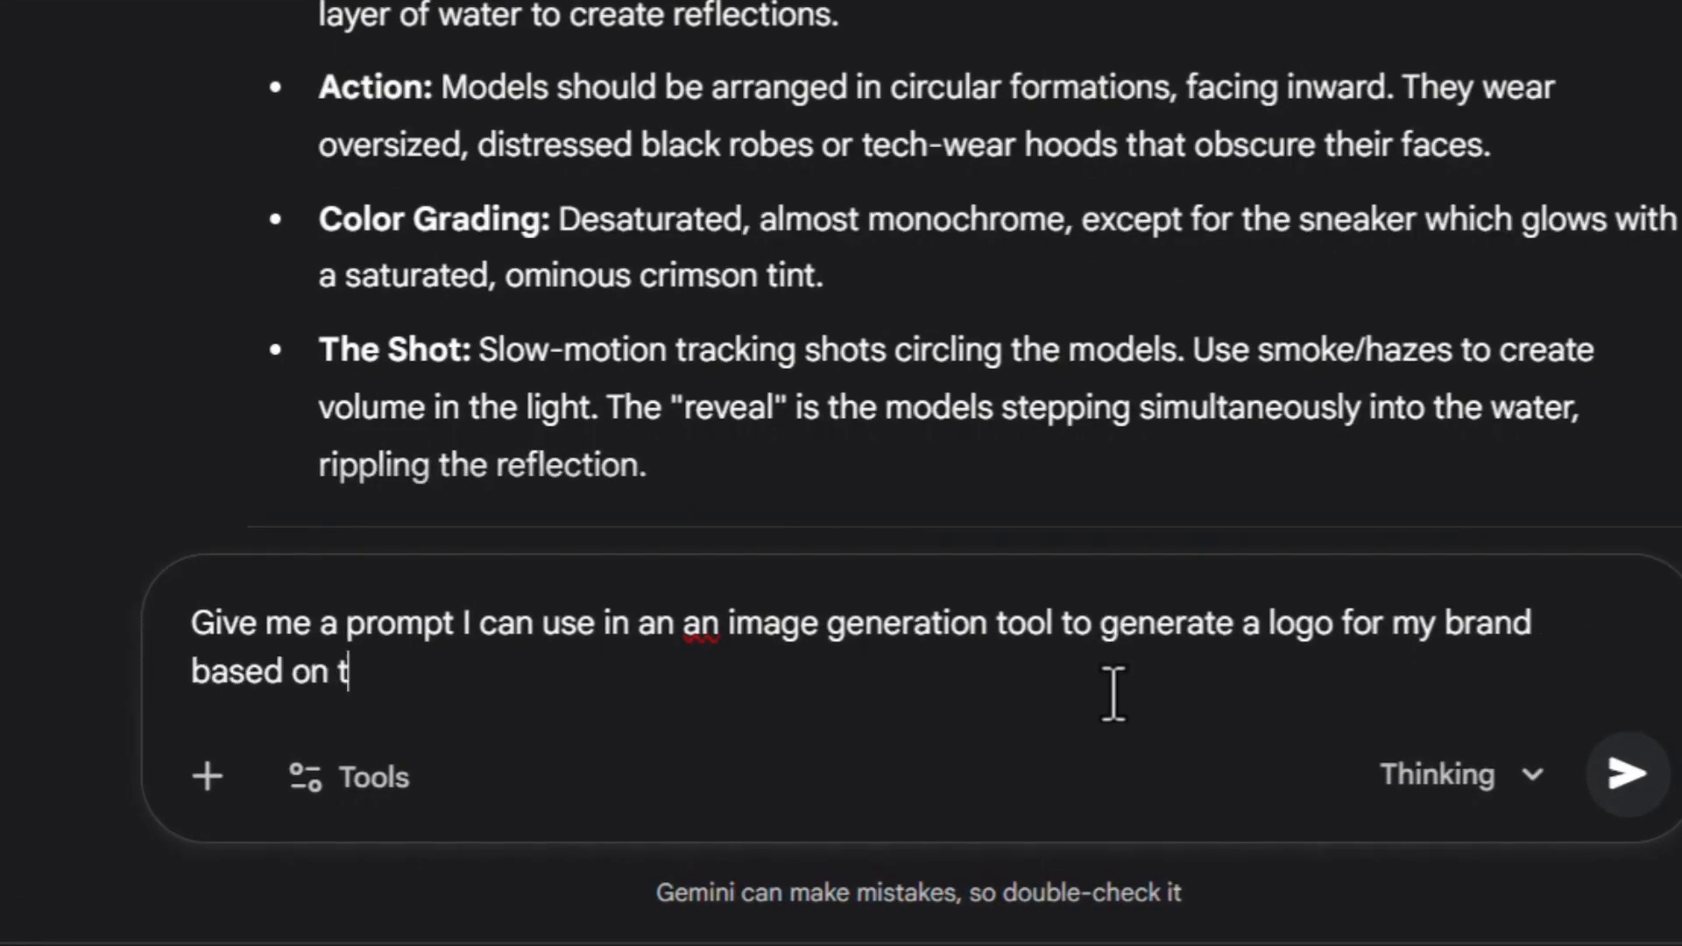
{"action": "type", "text": "he an"}
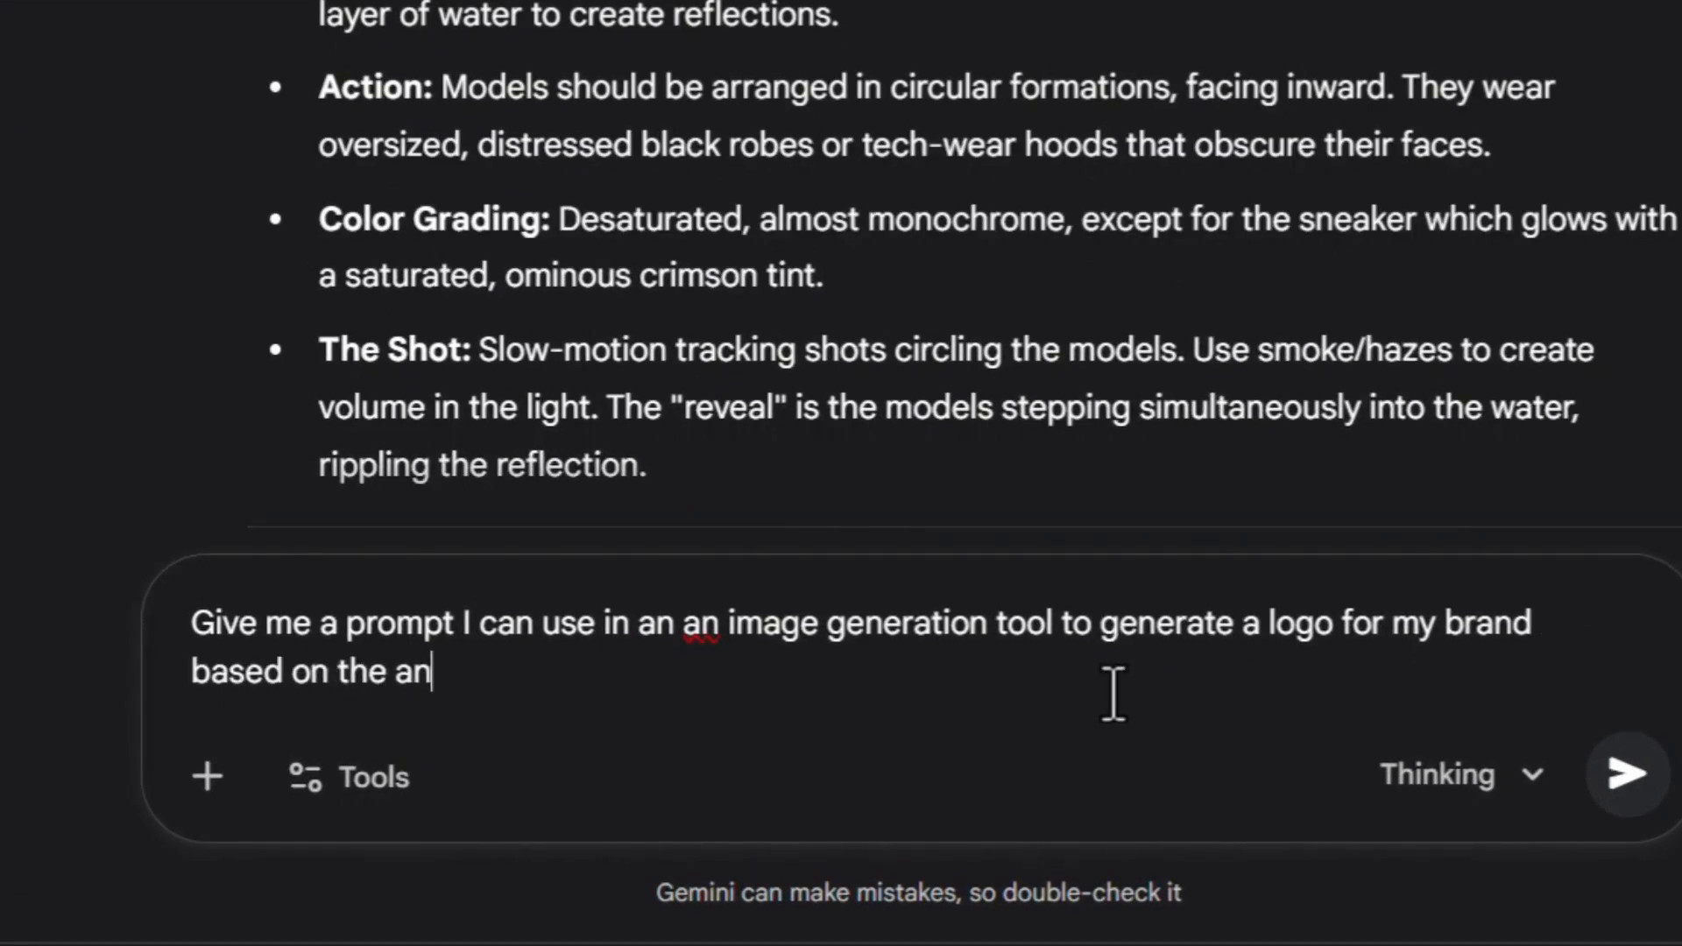
{"action": "type", "text": "gle below:"}
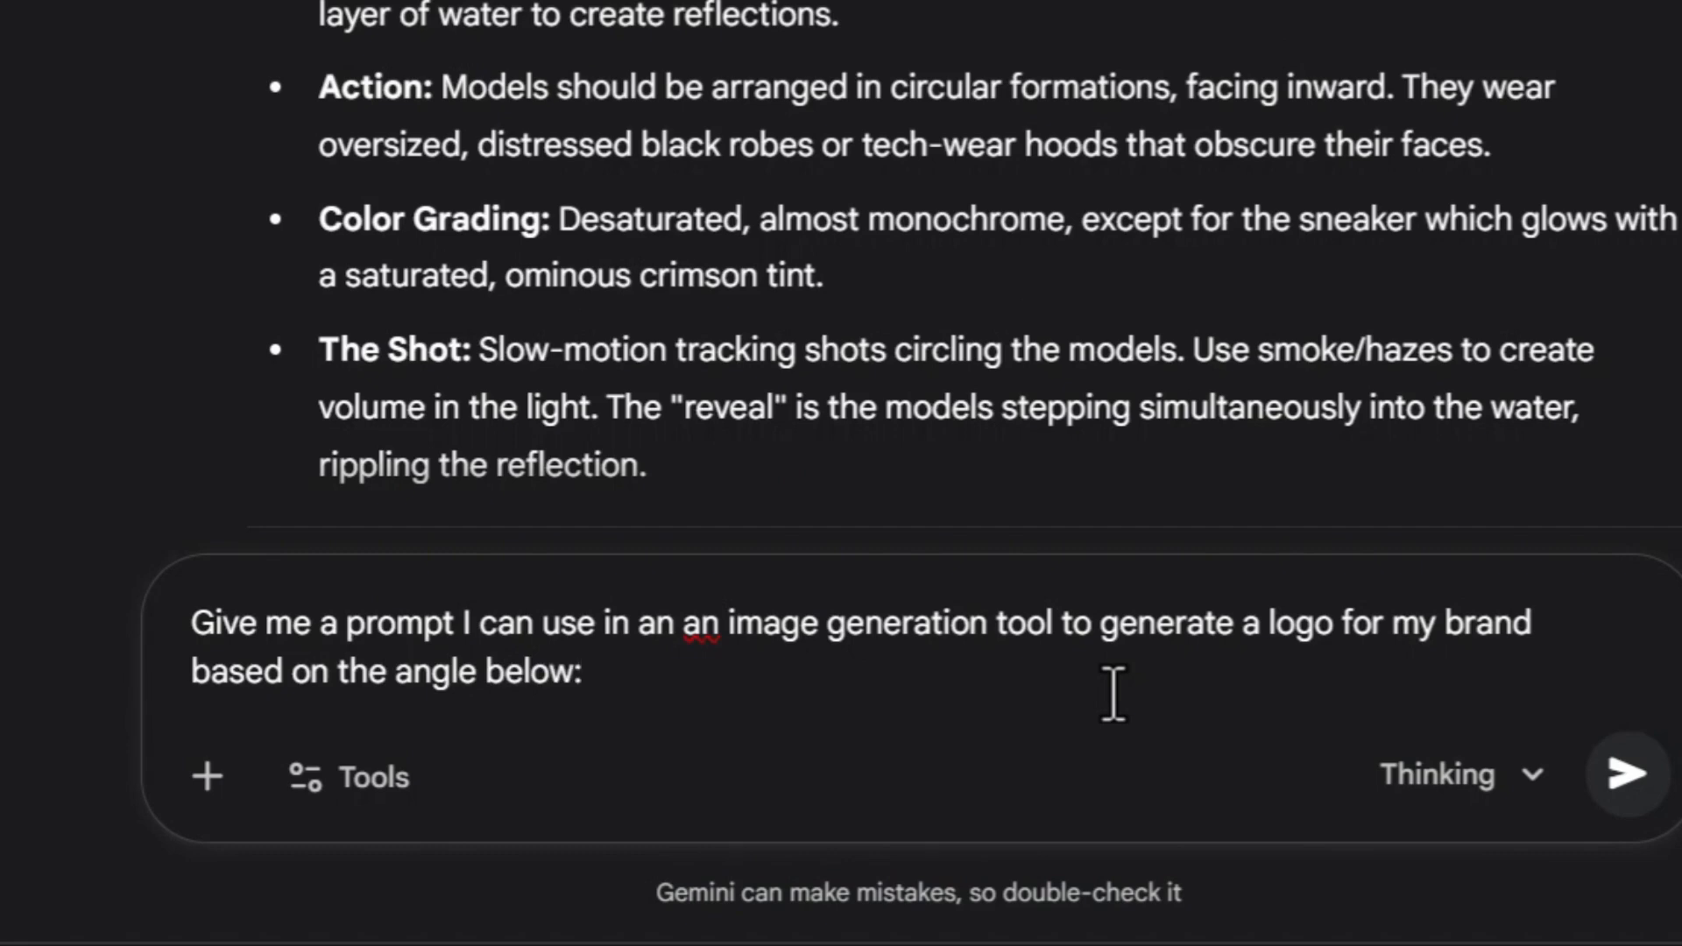
{"action": "key", "text": "shift+Return"}
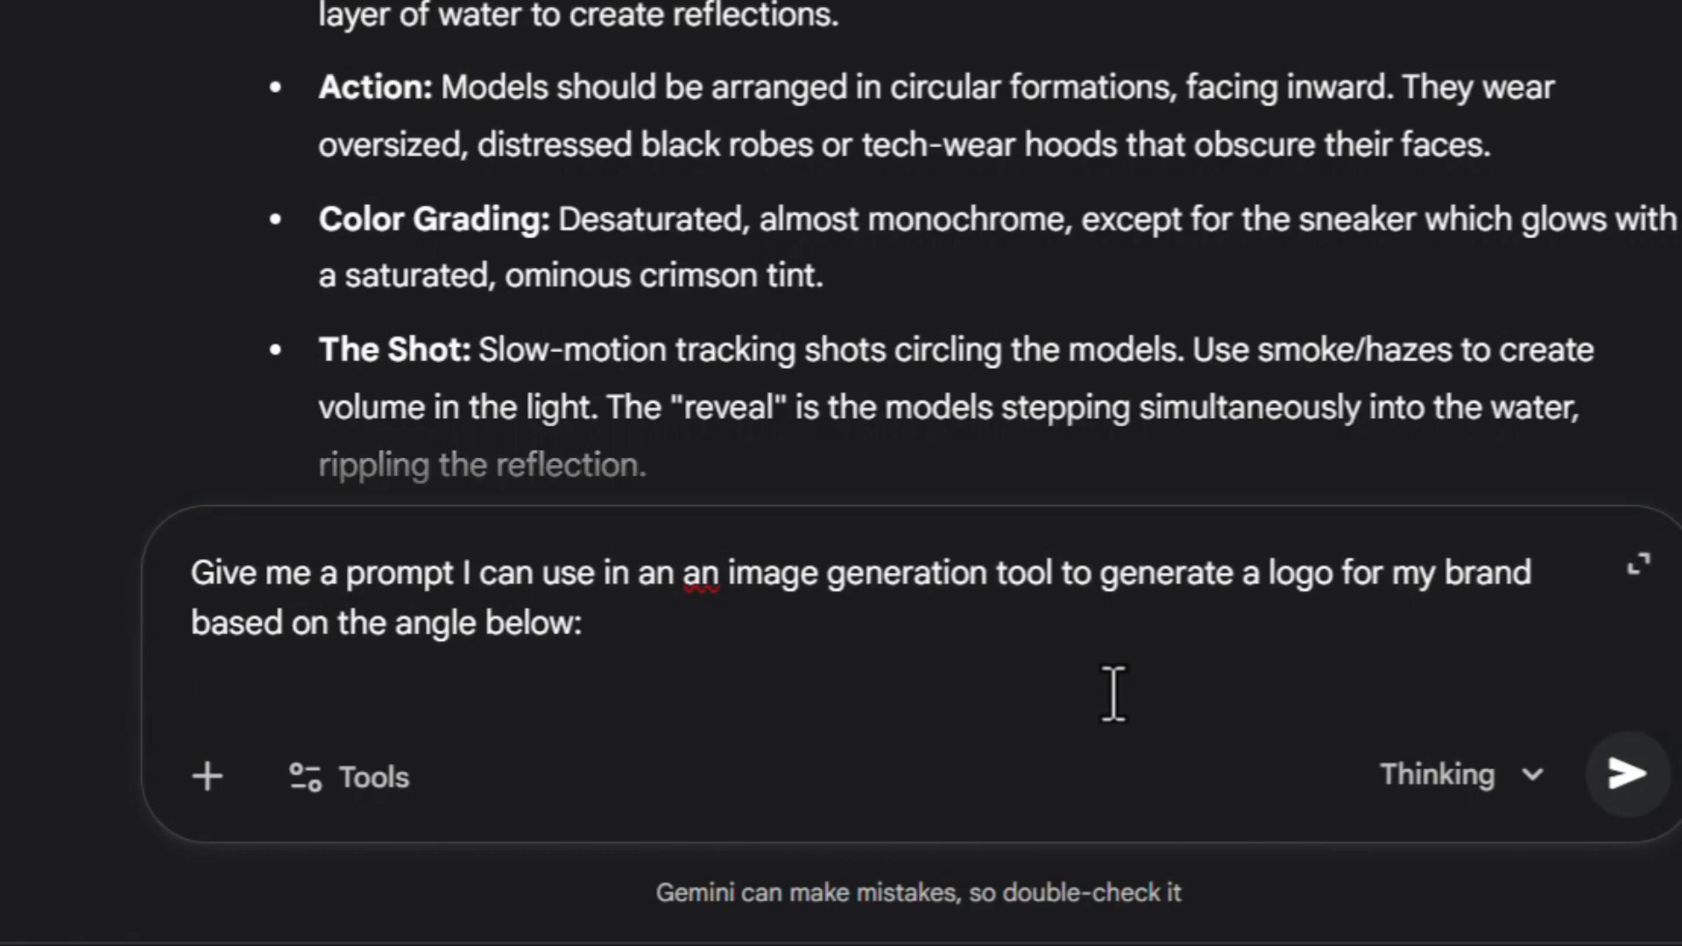
{"action": "key", "text": "ctrl+v"}
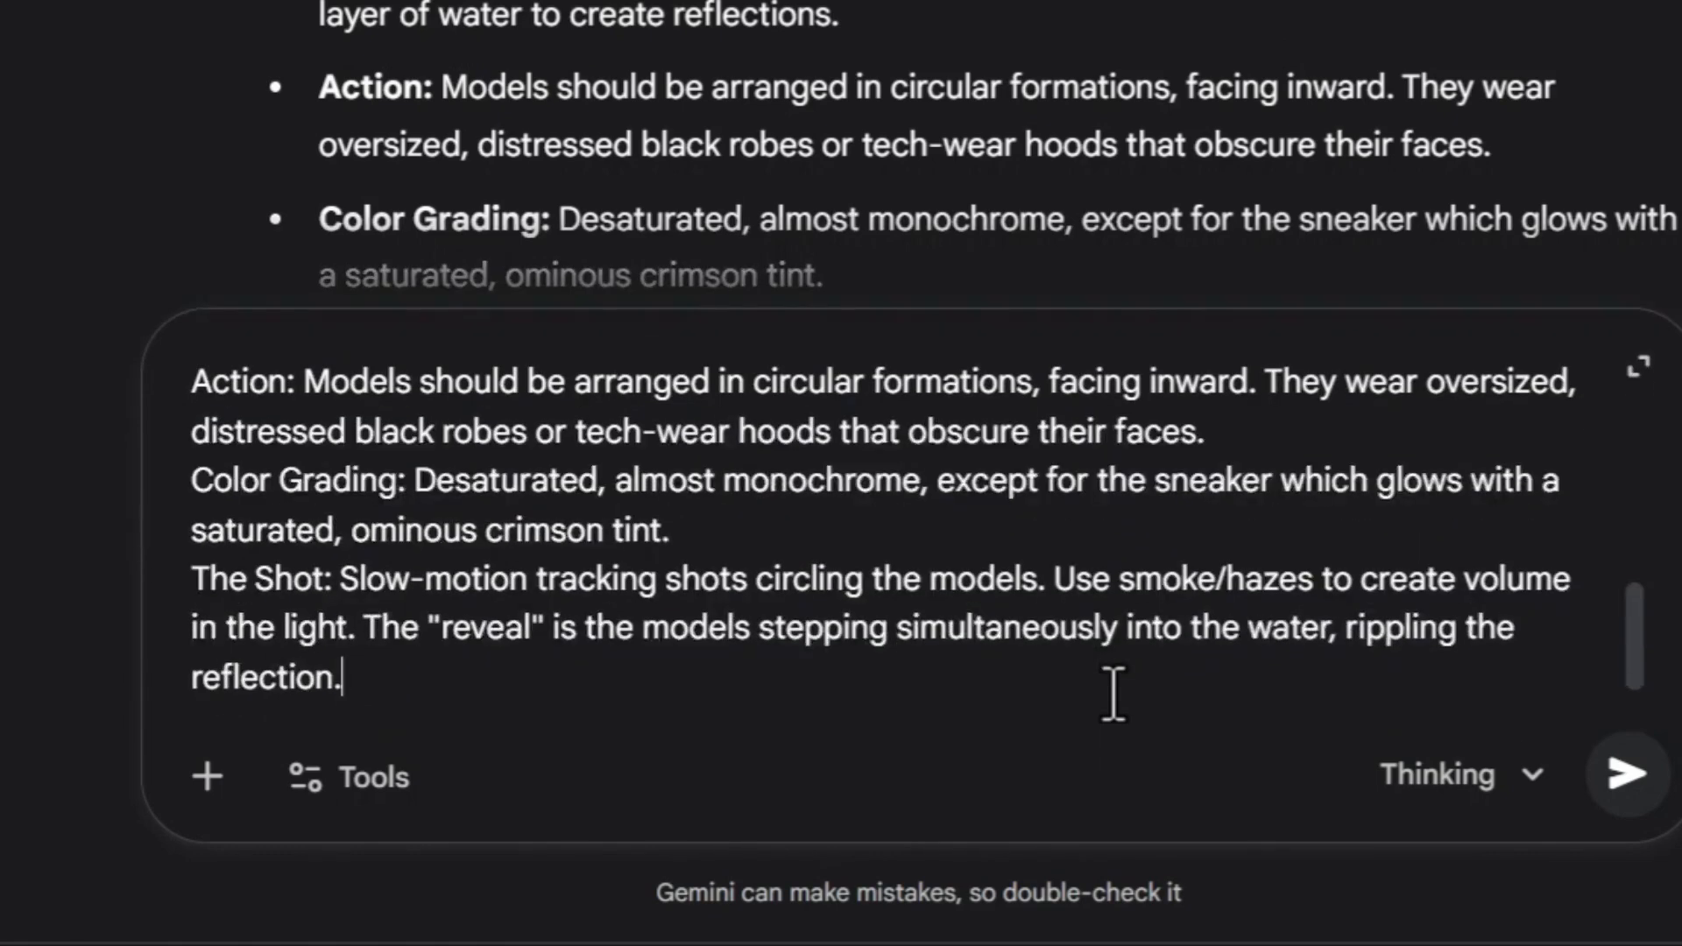
{"action": "key", "text": "Return"}
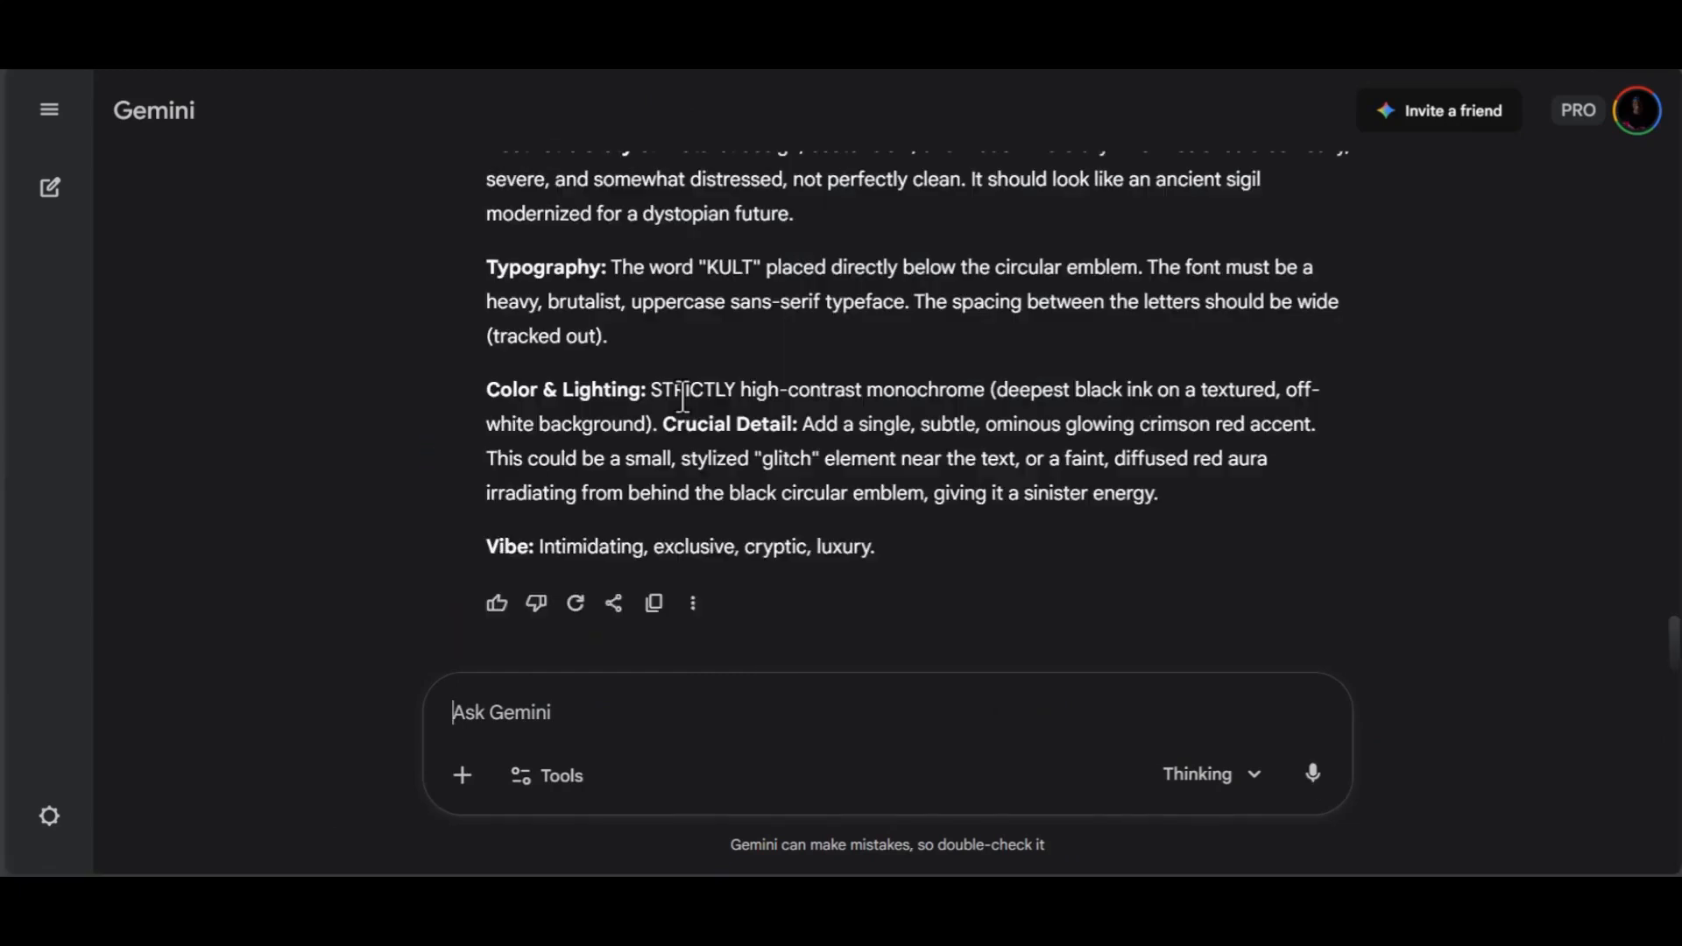
{"action": "scroll", "coordinate": [682, 397], "scroll_direction": "up", "scroll_amount": 5}
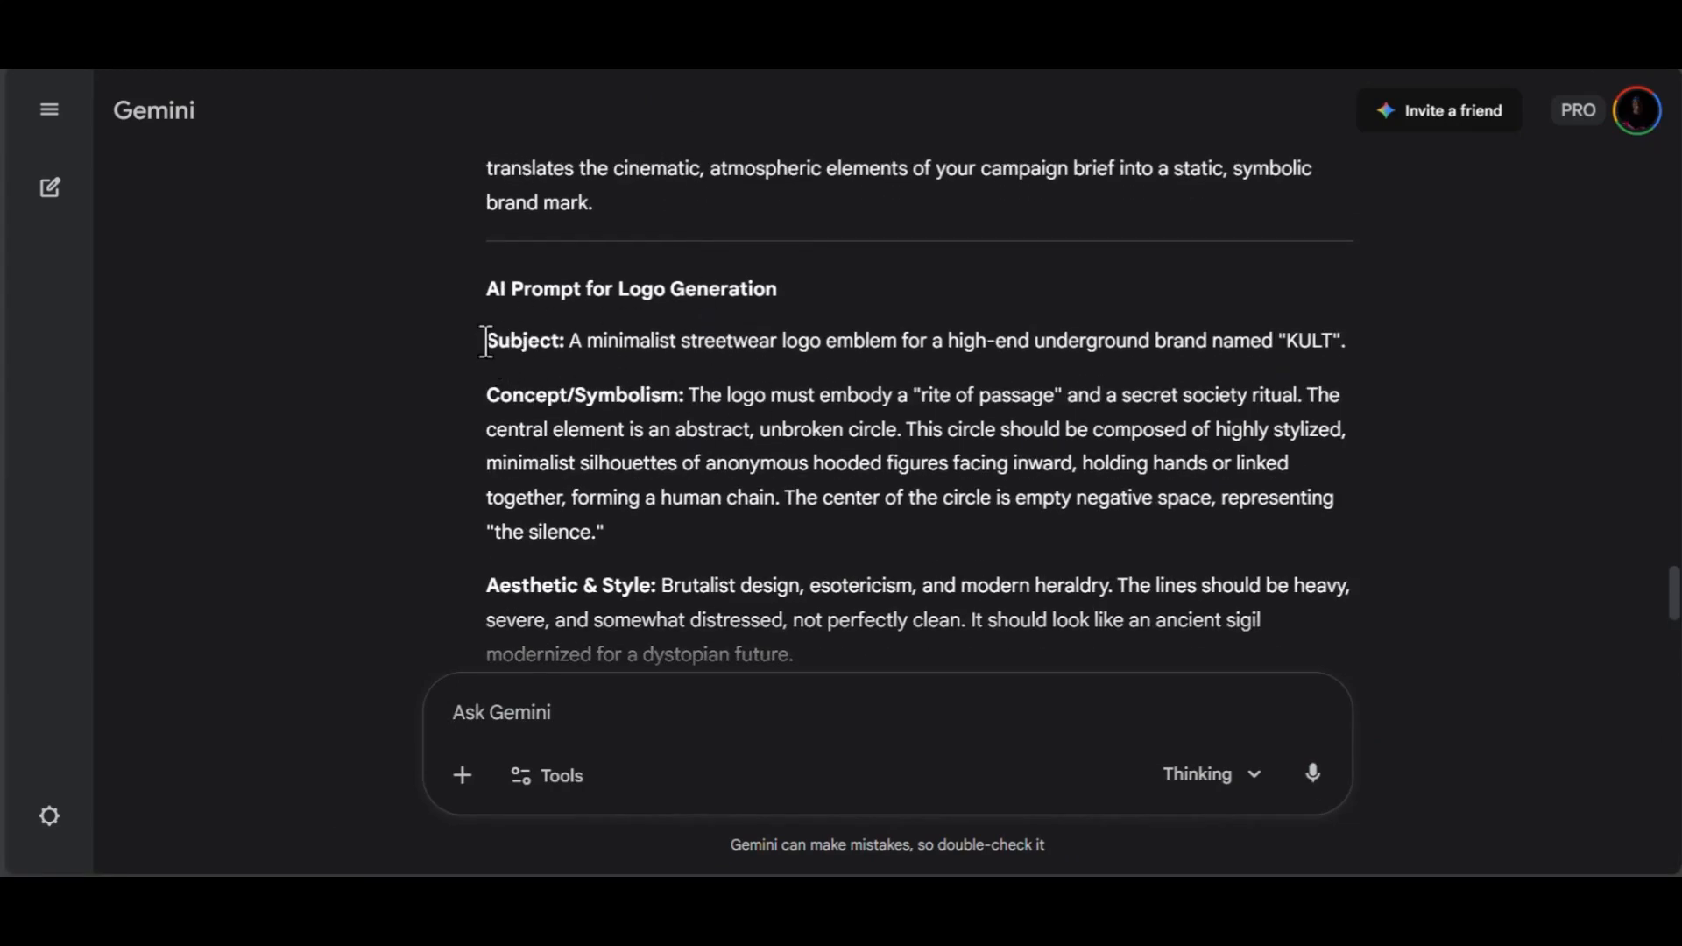
- Select the 'AI Prompt for Logo Generation' text in Gemini's reply, starting from Subject
{"action": "left_click_drag", "start_coordinate": [486, 341], "coordinate": [1027, 650]}
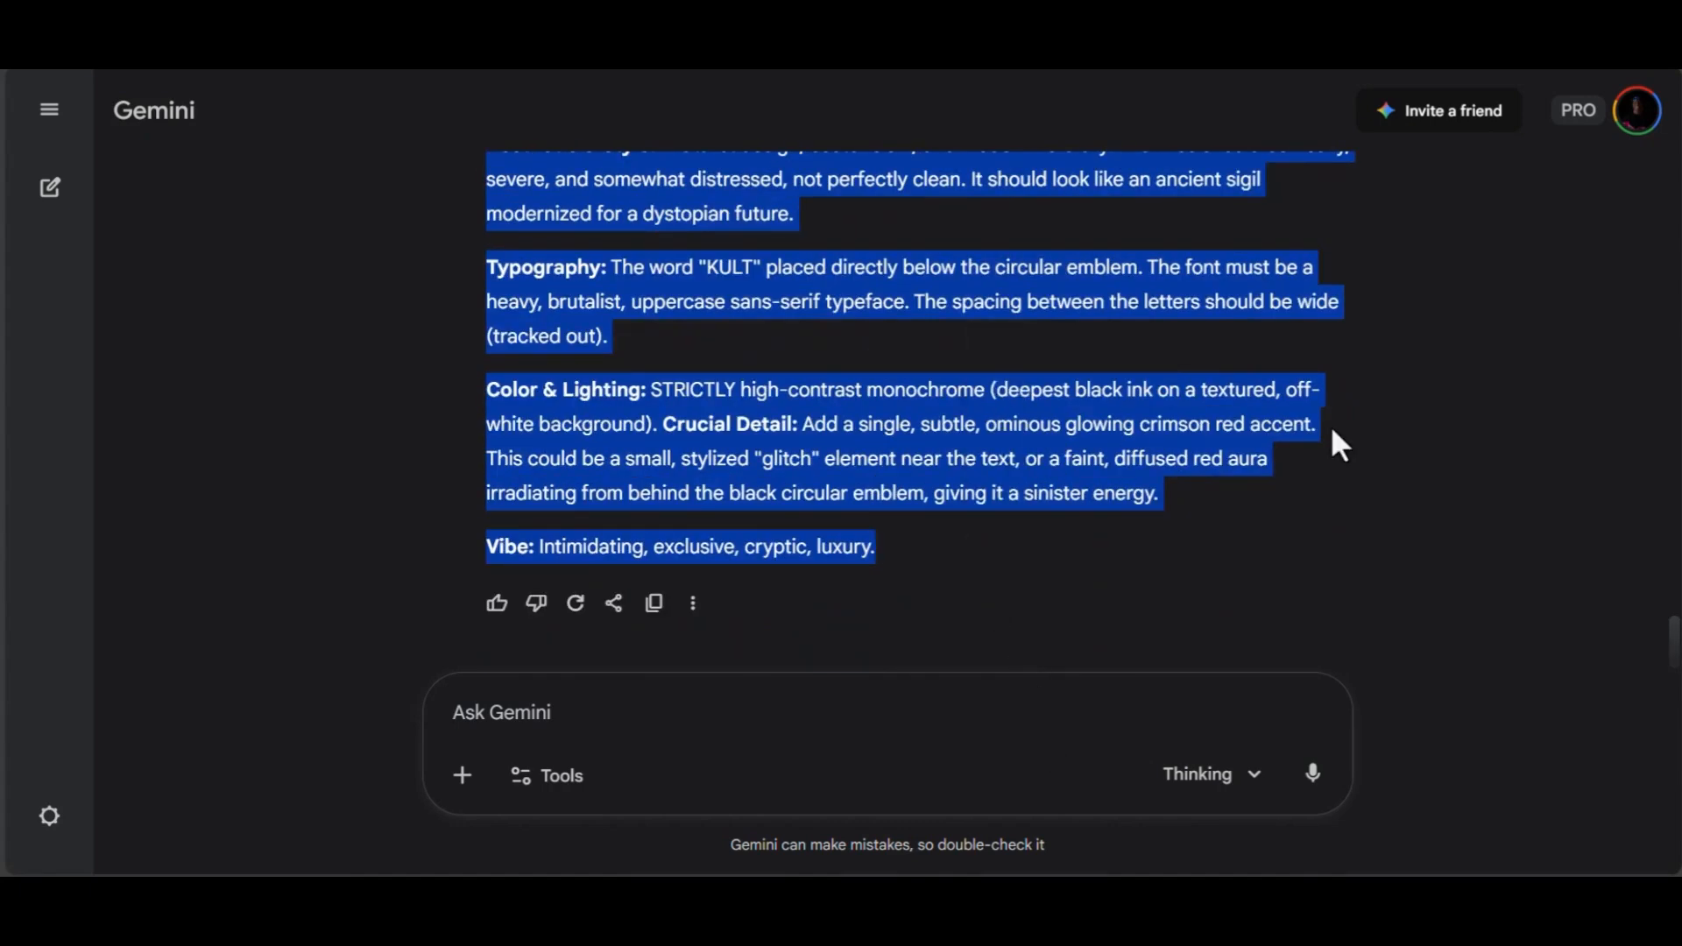
{"action": "scroll", "coordinate": [1332, 426], "scroll_direction": "up", "scroll_amount": 2}
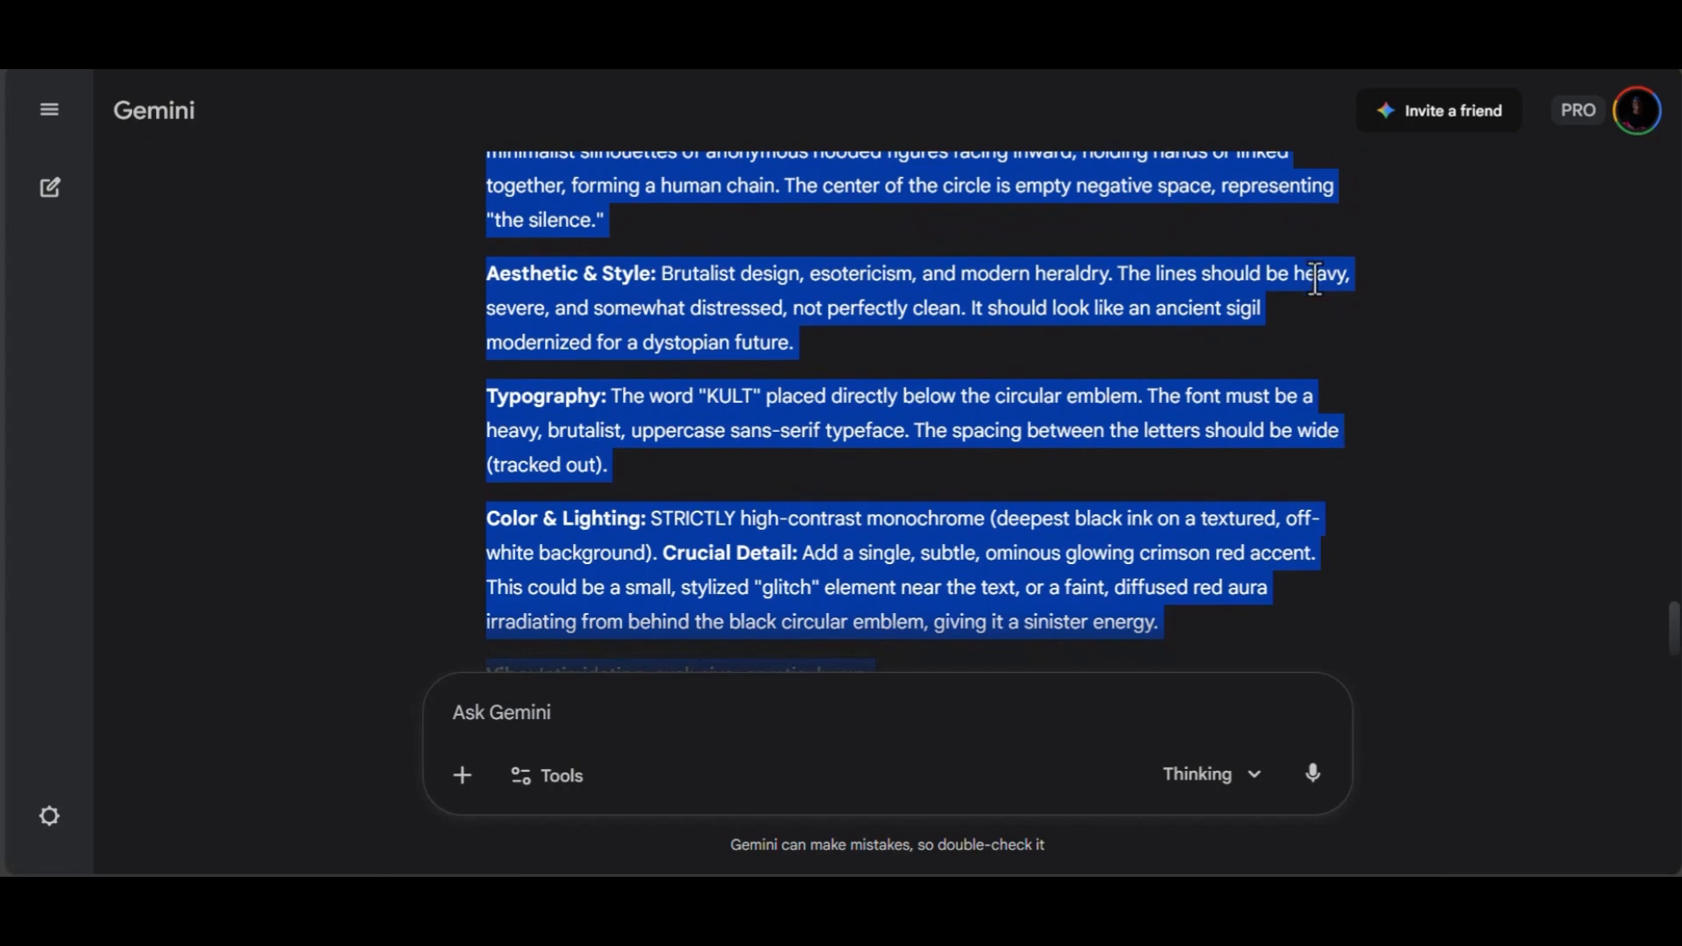
{"action": "scroll", "coordinate": [1314, 278], "scroll_direction": "down", "scroll_amount": 2}
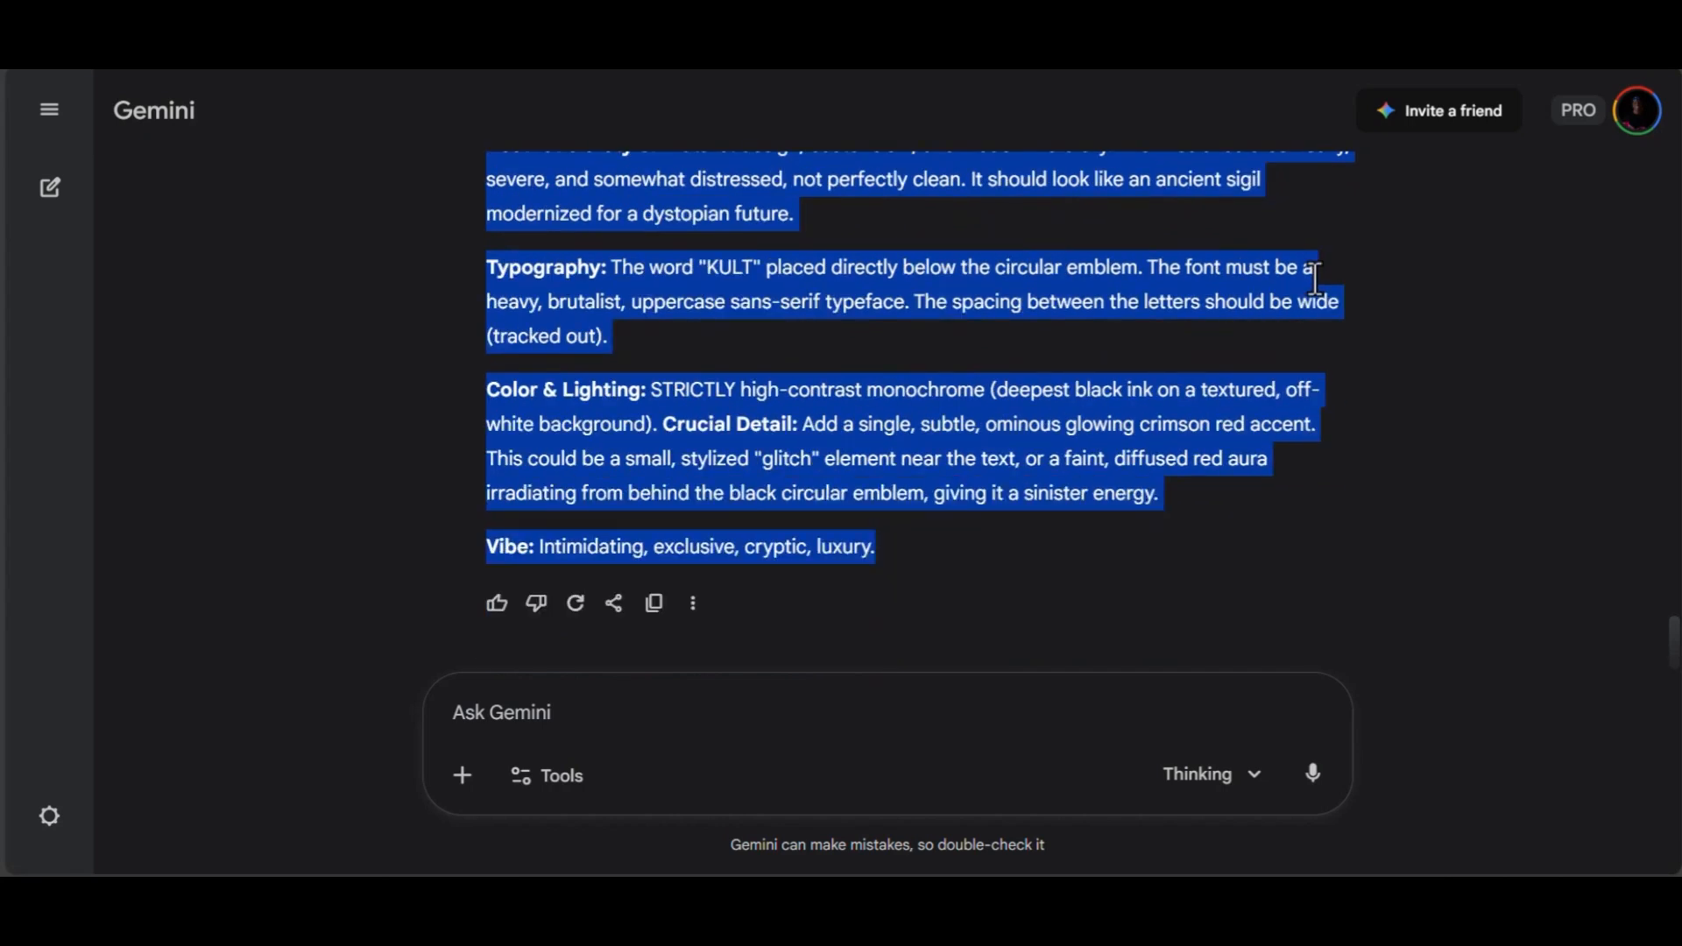
{"action": "left_click", "coordinate": [1364, 498]}
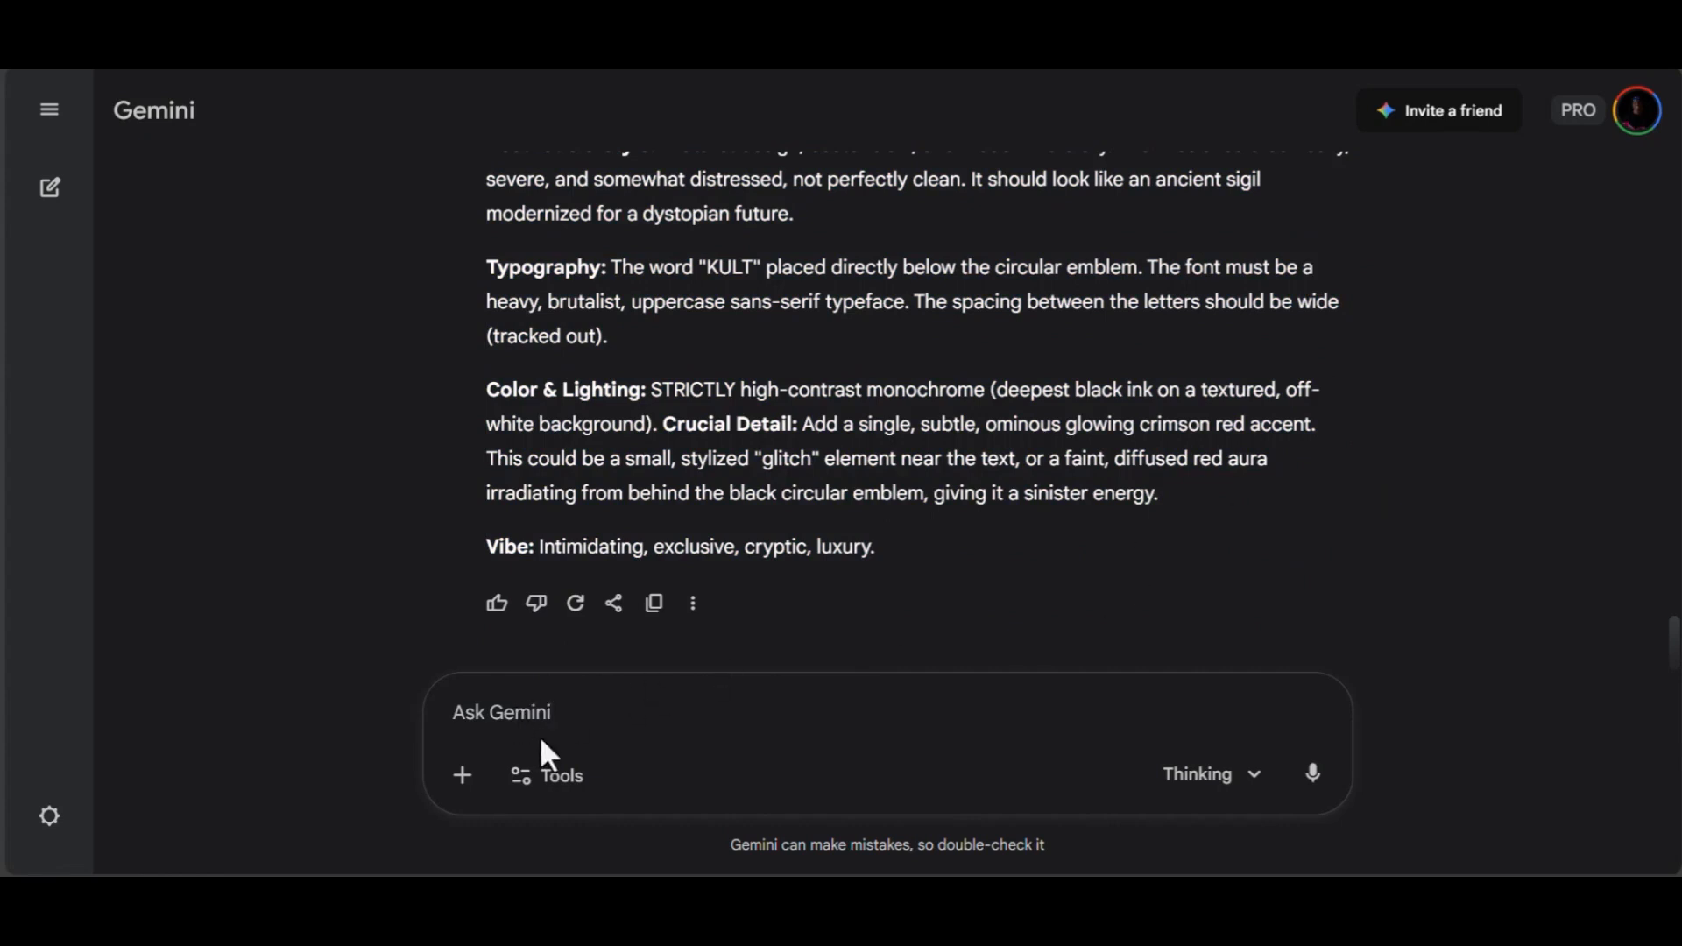
- Switch the Gemini chat's tool to Create images
{"action": "left_click", "coordinate": [565, 784]}
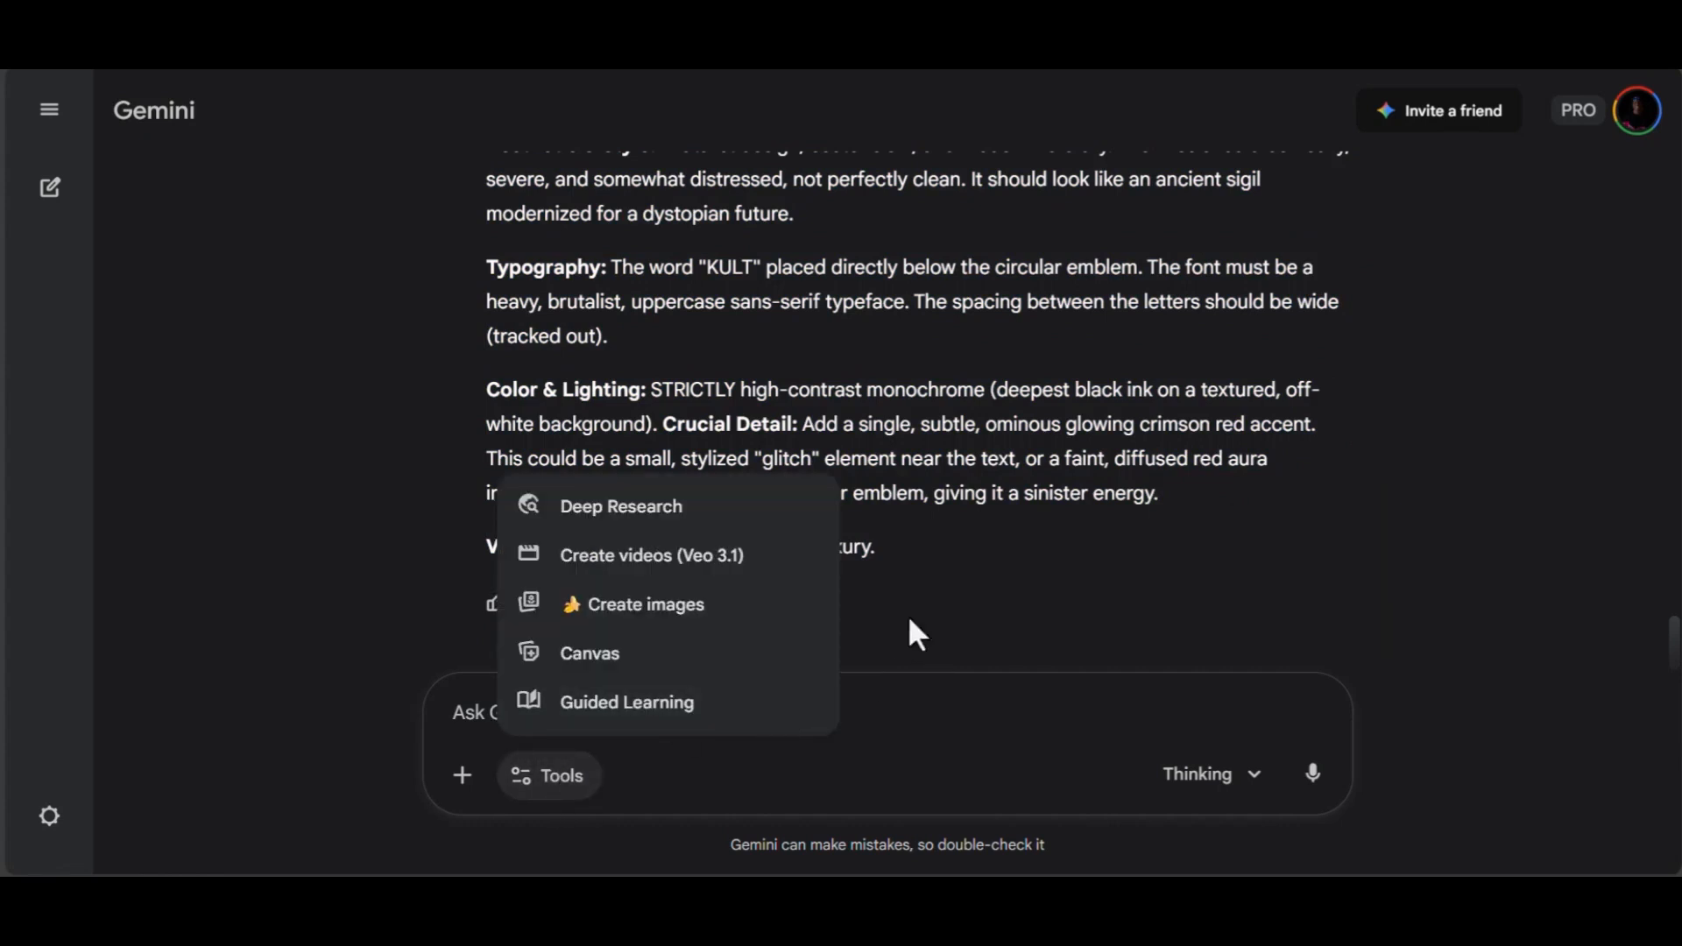
{"action": "left_click", "coordinate": [741, 629]}
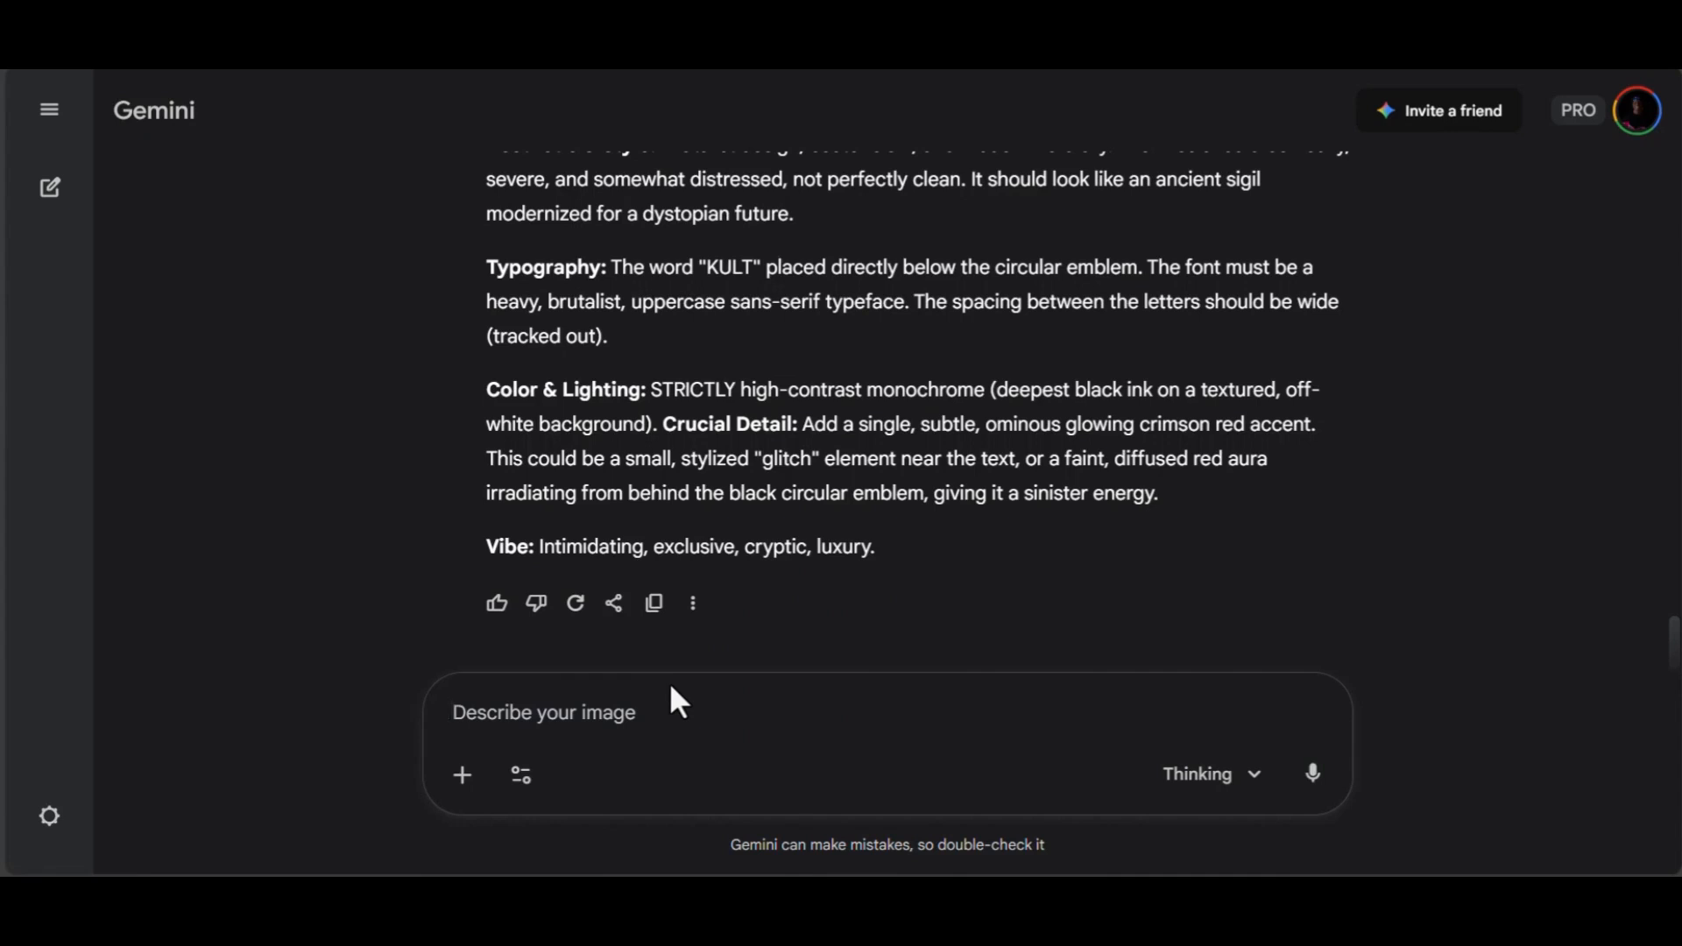
{"action": "left_click", "coordinate": [523, 782]}
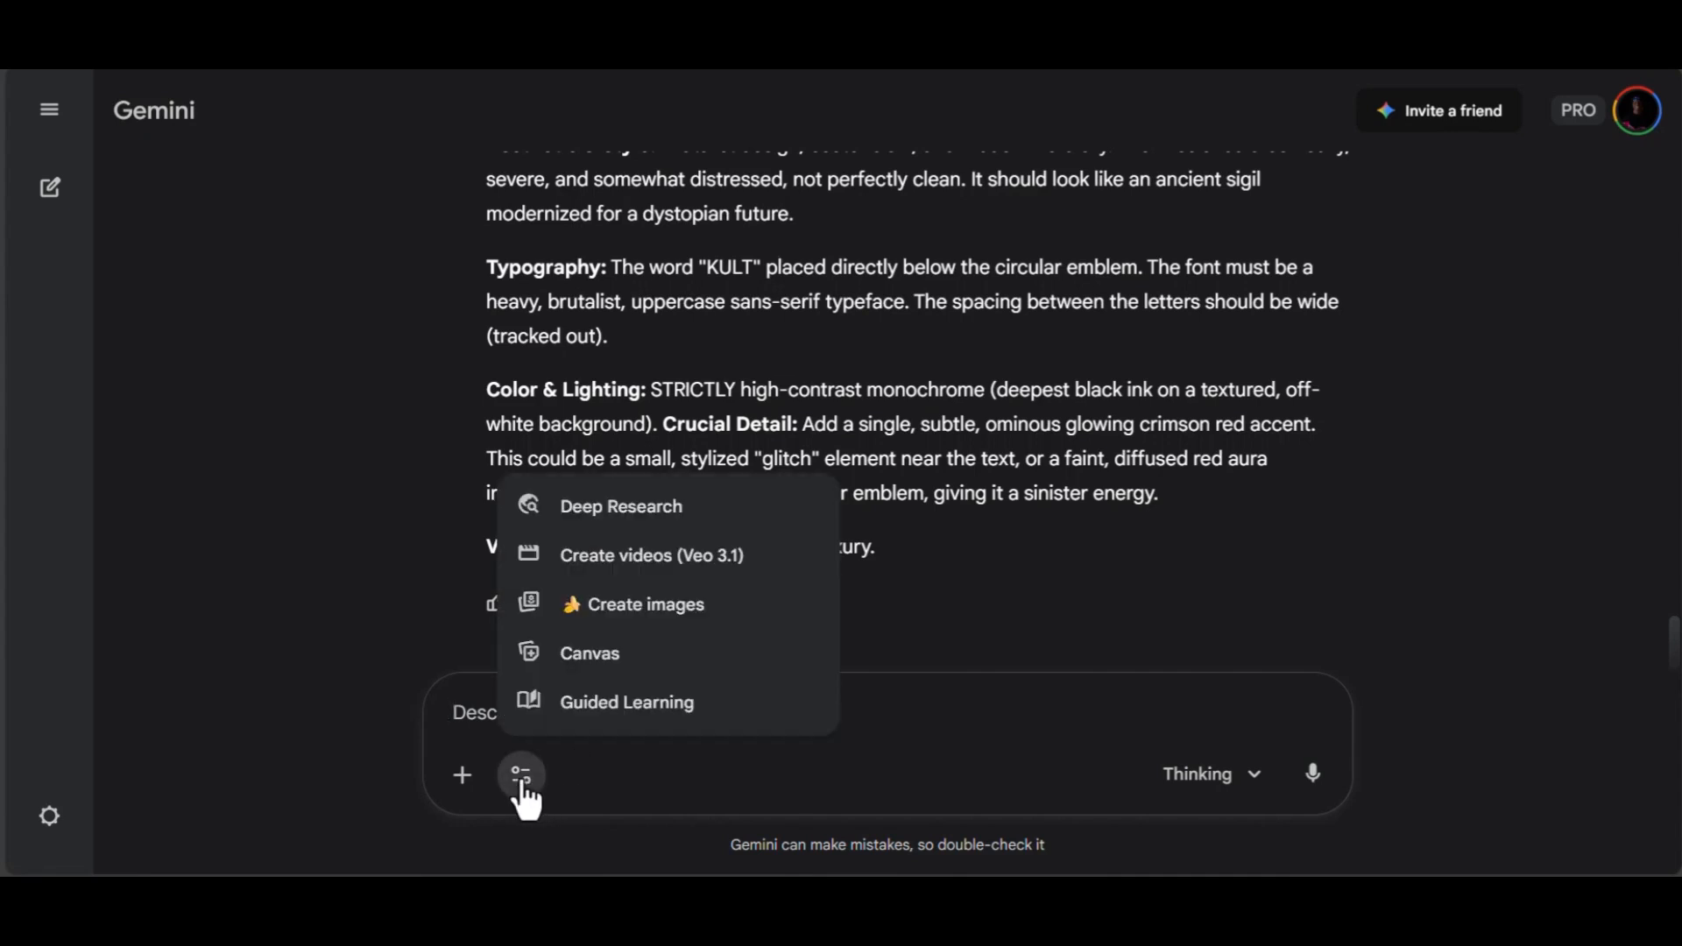
{"action": "left_click", "coordinate": [1086, 366]}
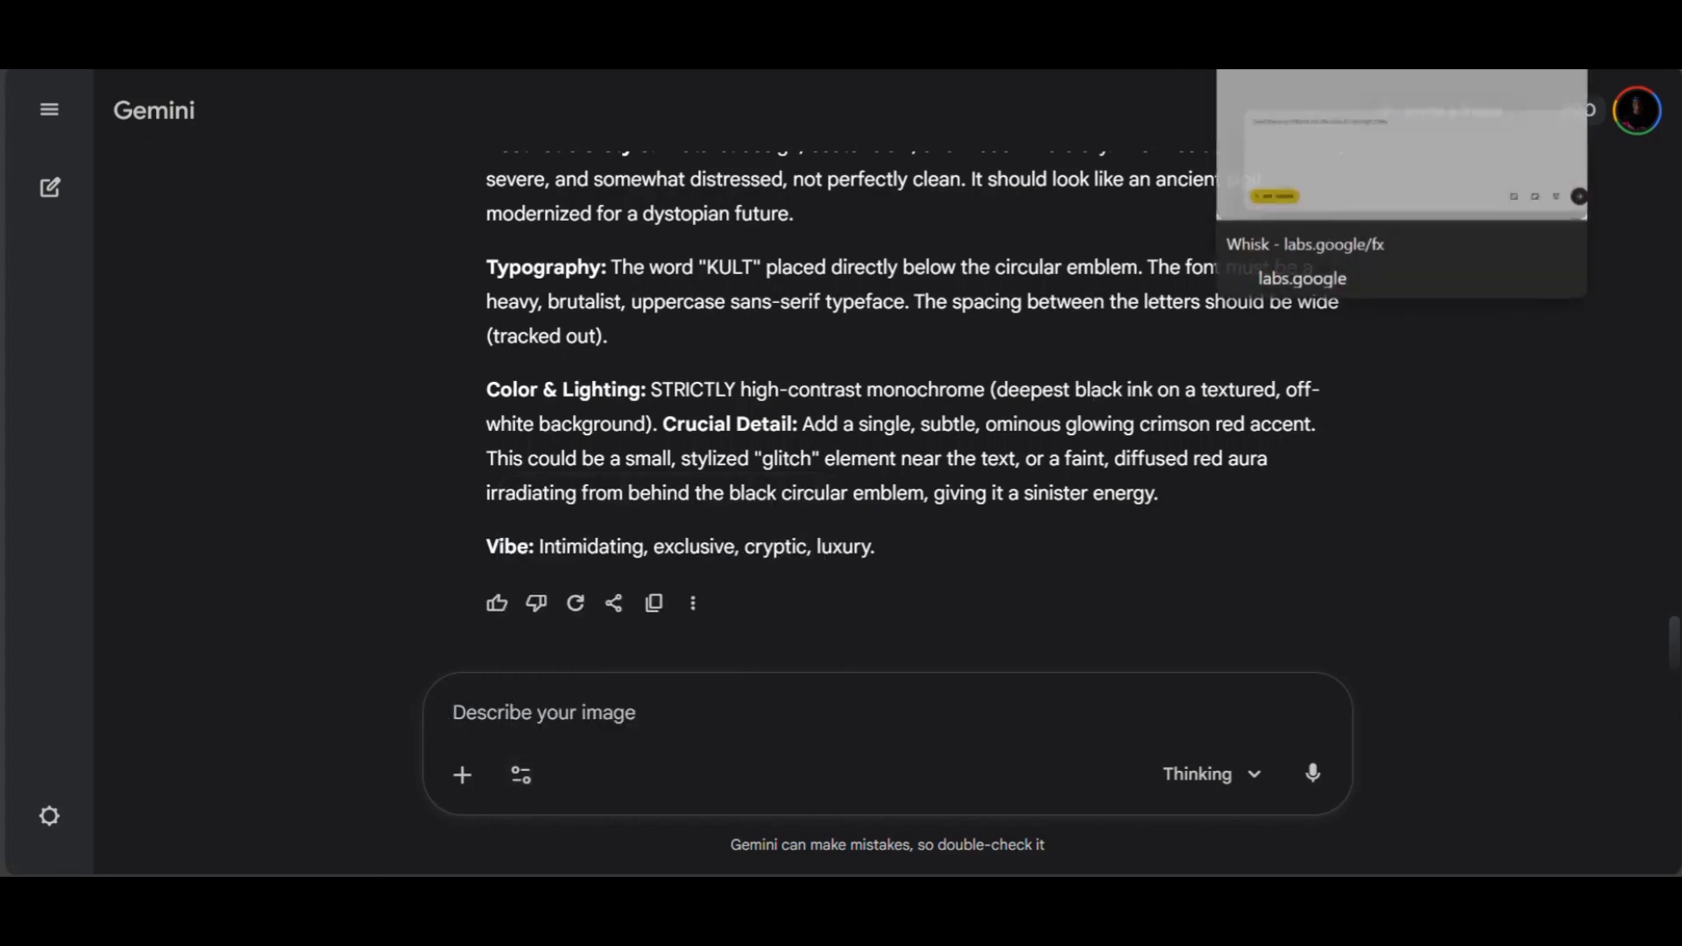
- Paste the KULT logo prompt into Whisk and set a 1:1 square aspect ratio
{"action": "left_click", "coordinate": [1314, 35]}
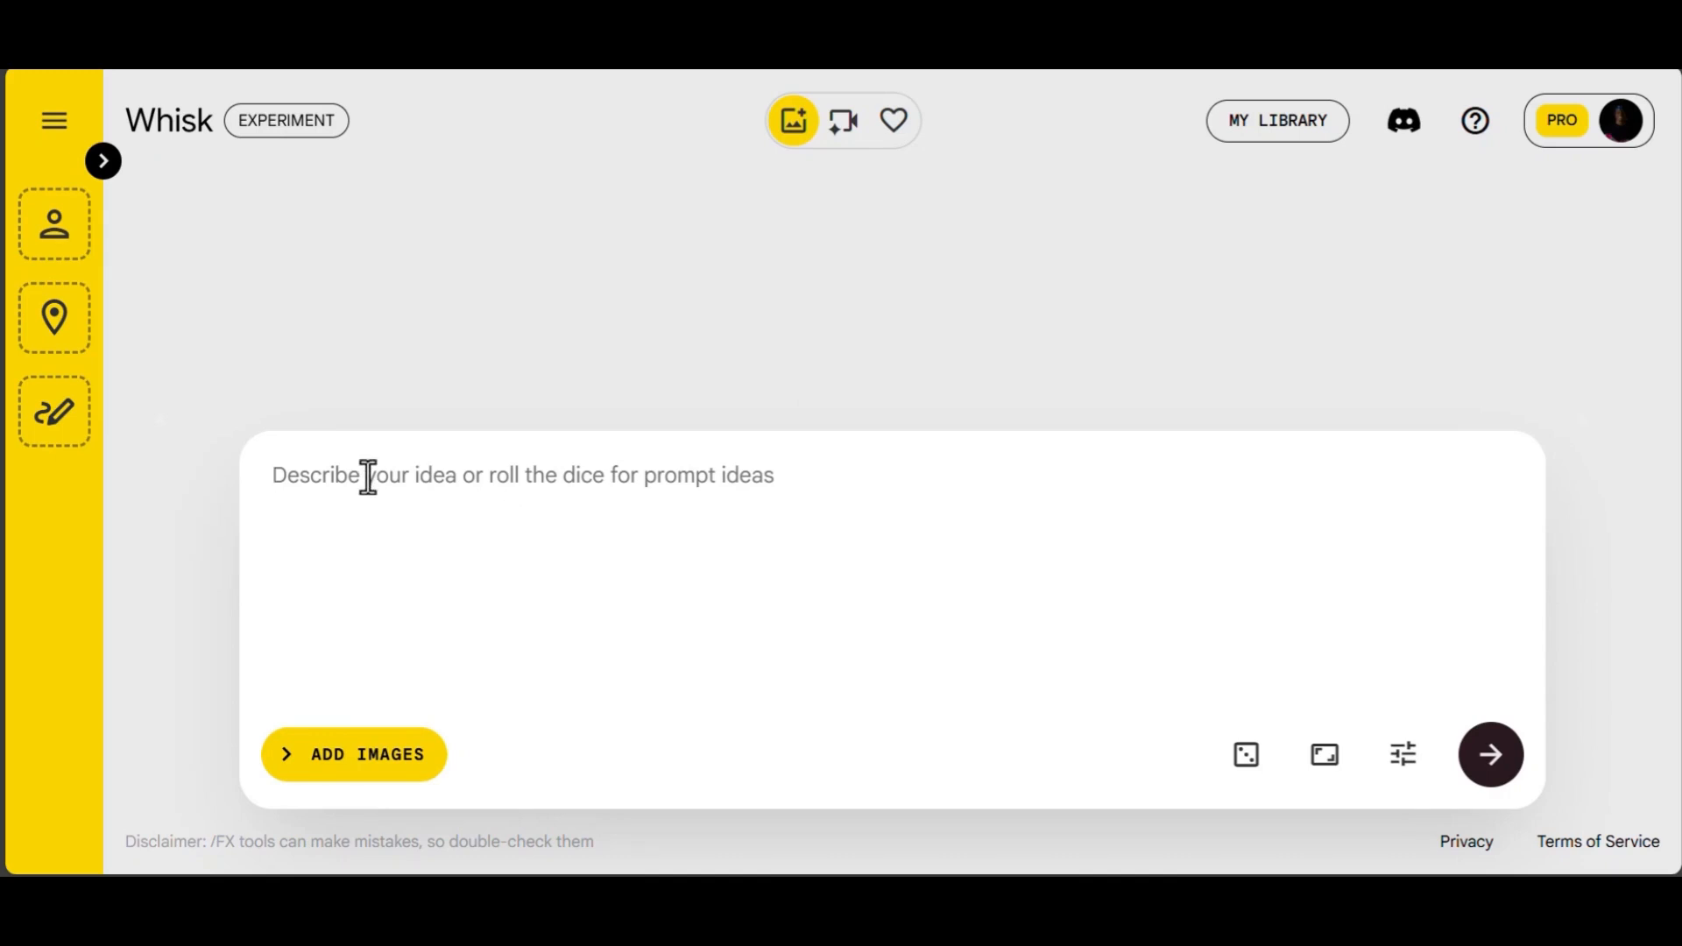
{"action": "type", "text": "Typography: The word \"KULT\" placed directly below the circular emblem. The font must be a heavy, brutalist, uppercase sans-serif typeface. The spacing between the letters should be wide (tracked out).  Color & Lighting: STRICTLY high-contrast monochrome (deepest black ink on a textured, off-white background). Crucial Detail: Add a single, subtle, ominous glowing crimson red accent. This could be a small, stylized \"glitch\" element near the text, or a faint, diffused red aura irradiating from behind the black circular emblem, giving it a sinister energy.  Vibe: Intimidating, exclusive, cryptic, luxury."}
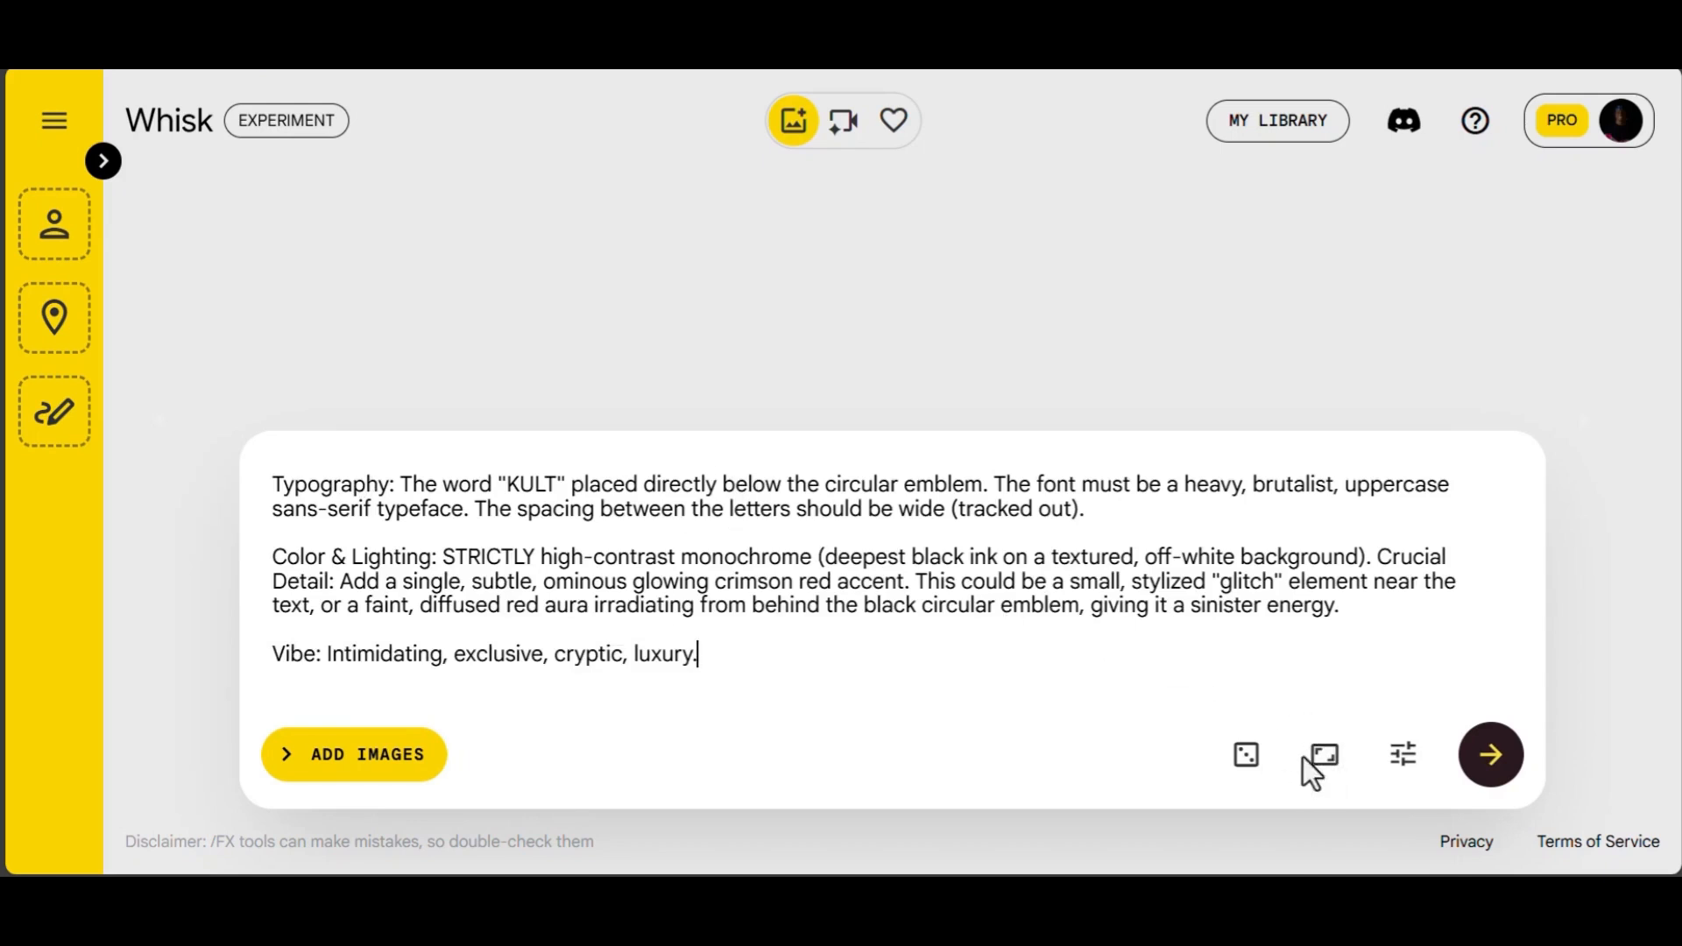
{"action": "left_click", "coordinate": [1323, 775]}
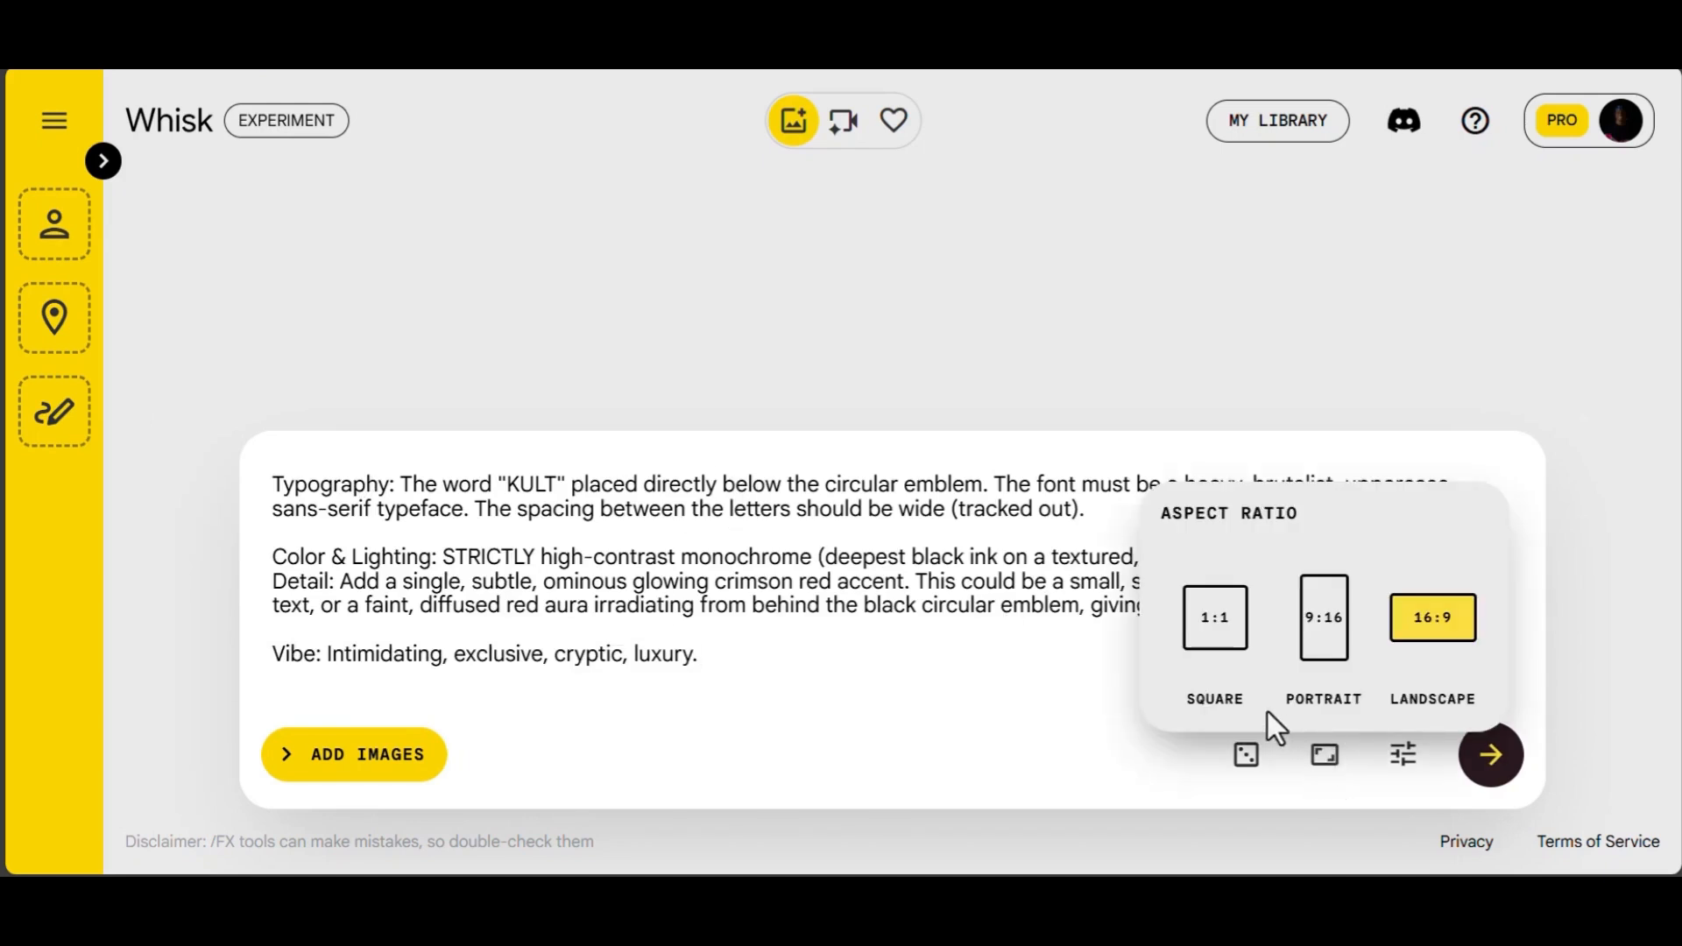
{"action": "left_click", "coordinate": [1208, 652]}
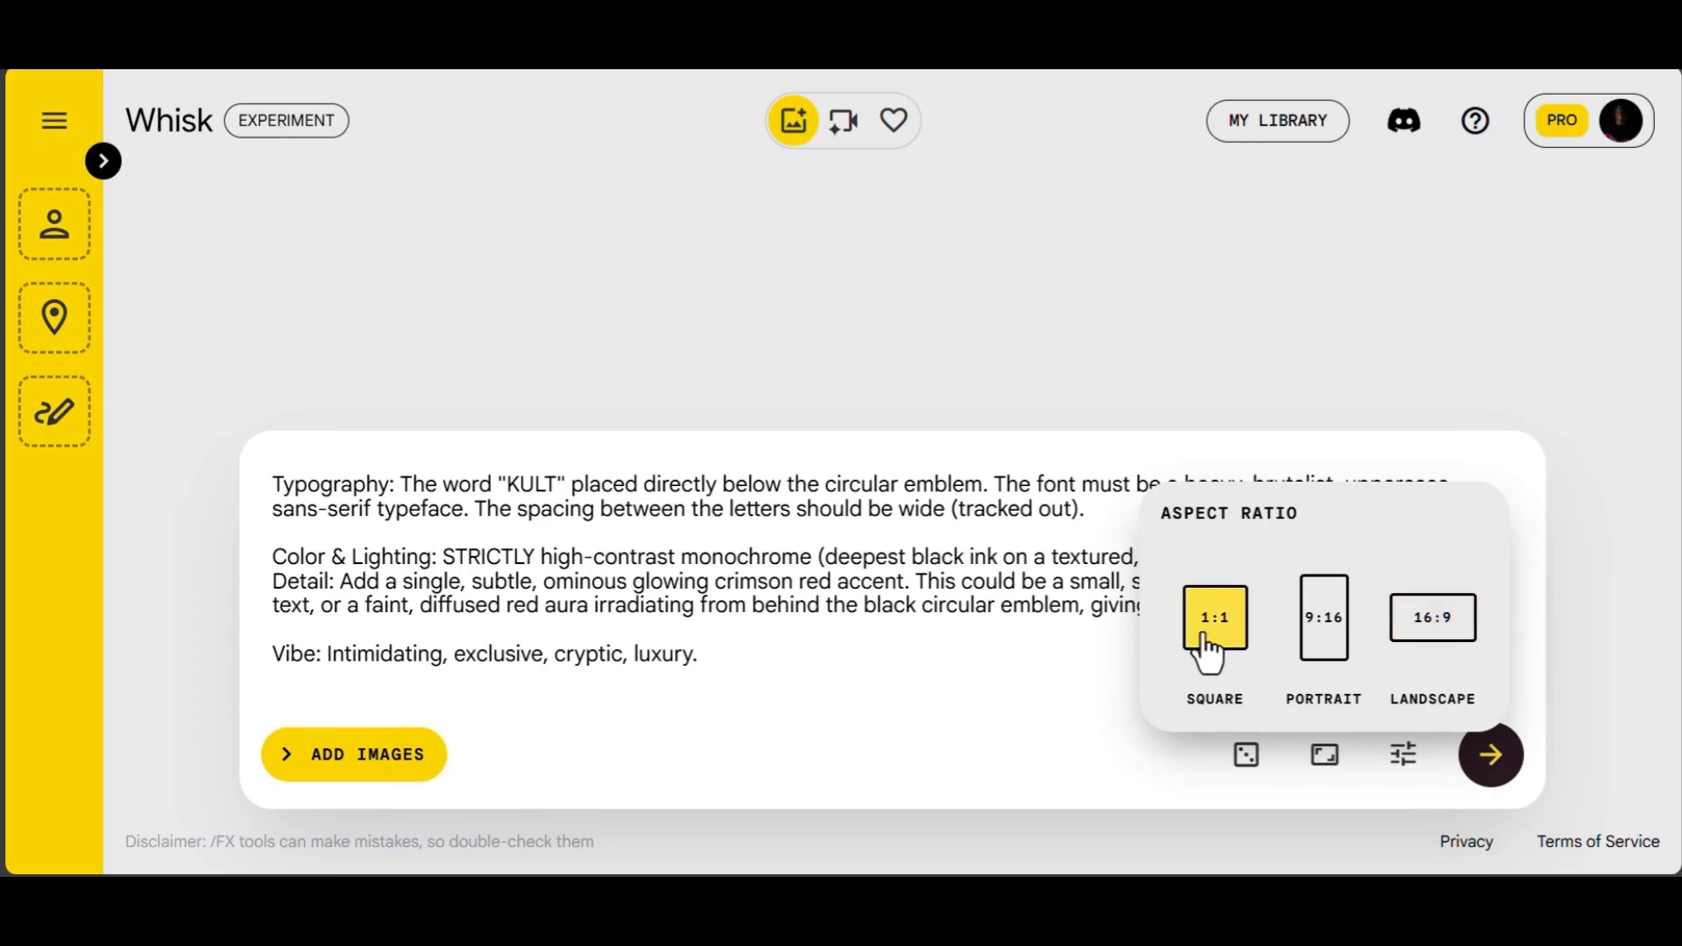
{"action": "left_click", "coordinate": [1051, 654]}
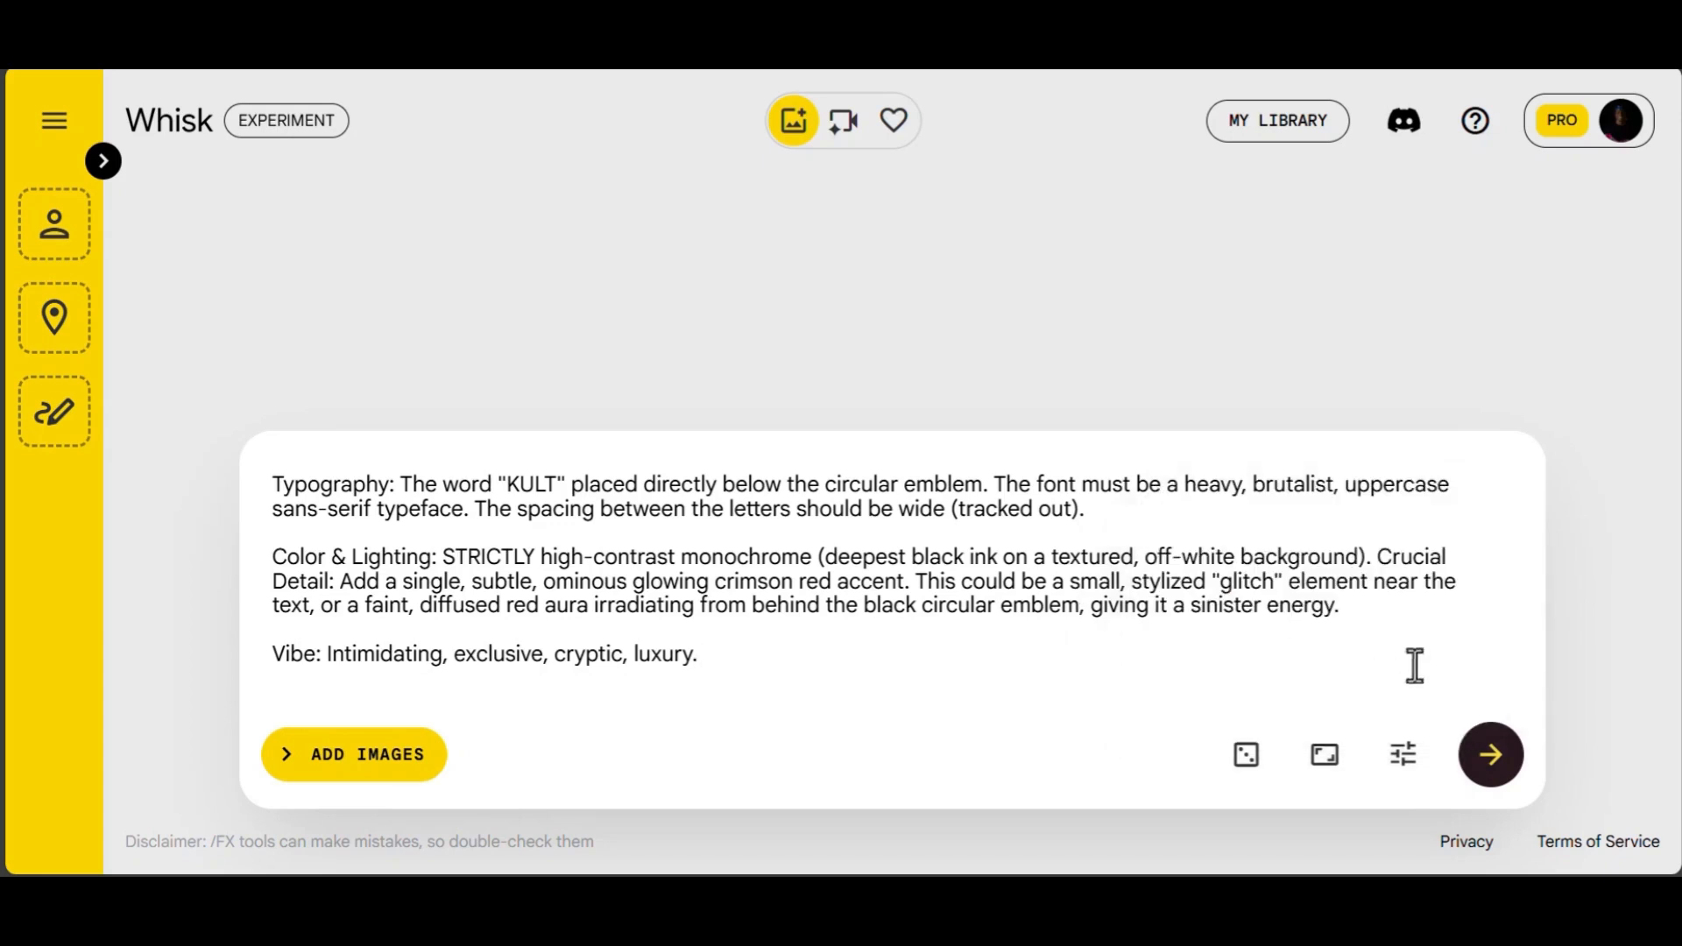
- Lock seed 21628 in Whisk's generation settings
{"action": "left_click", "coordinate": [1402, 765]}
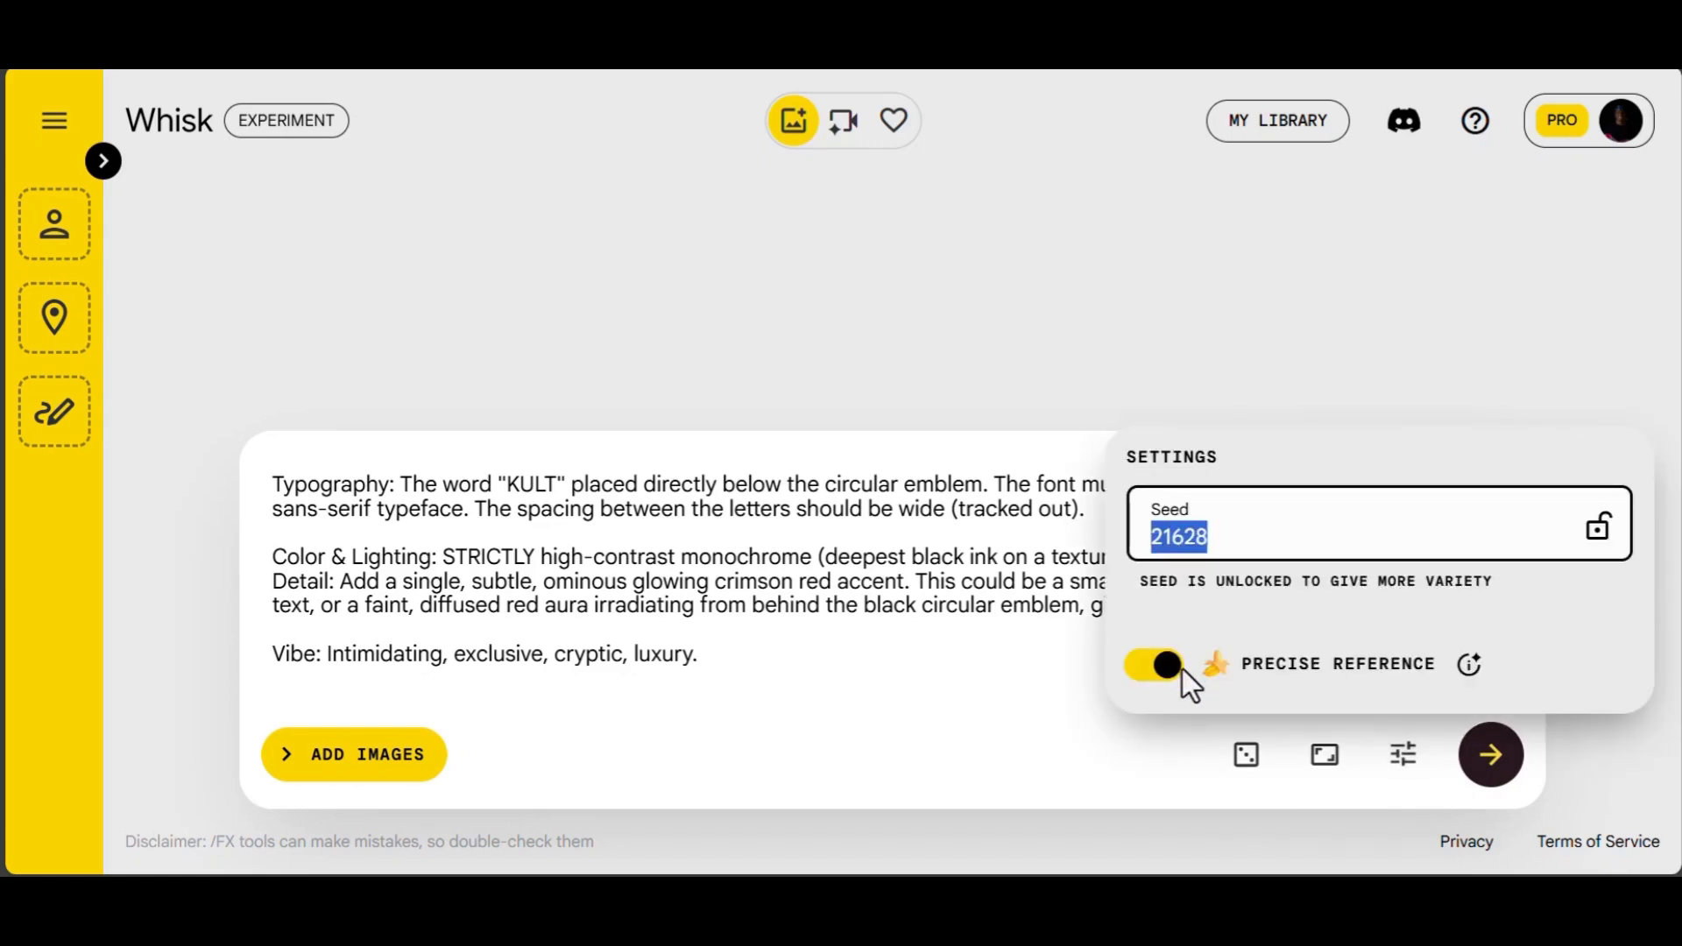
{"action": "left_click", "coordinate": [1607, 534]}
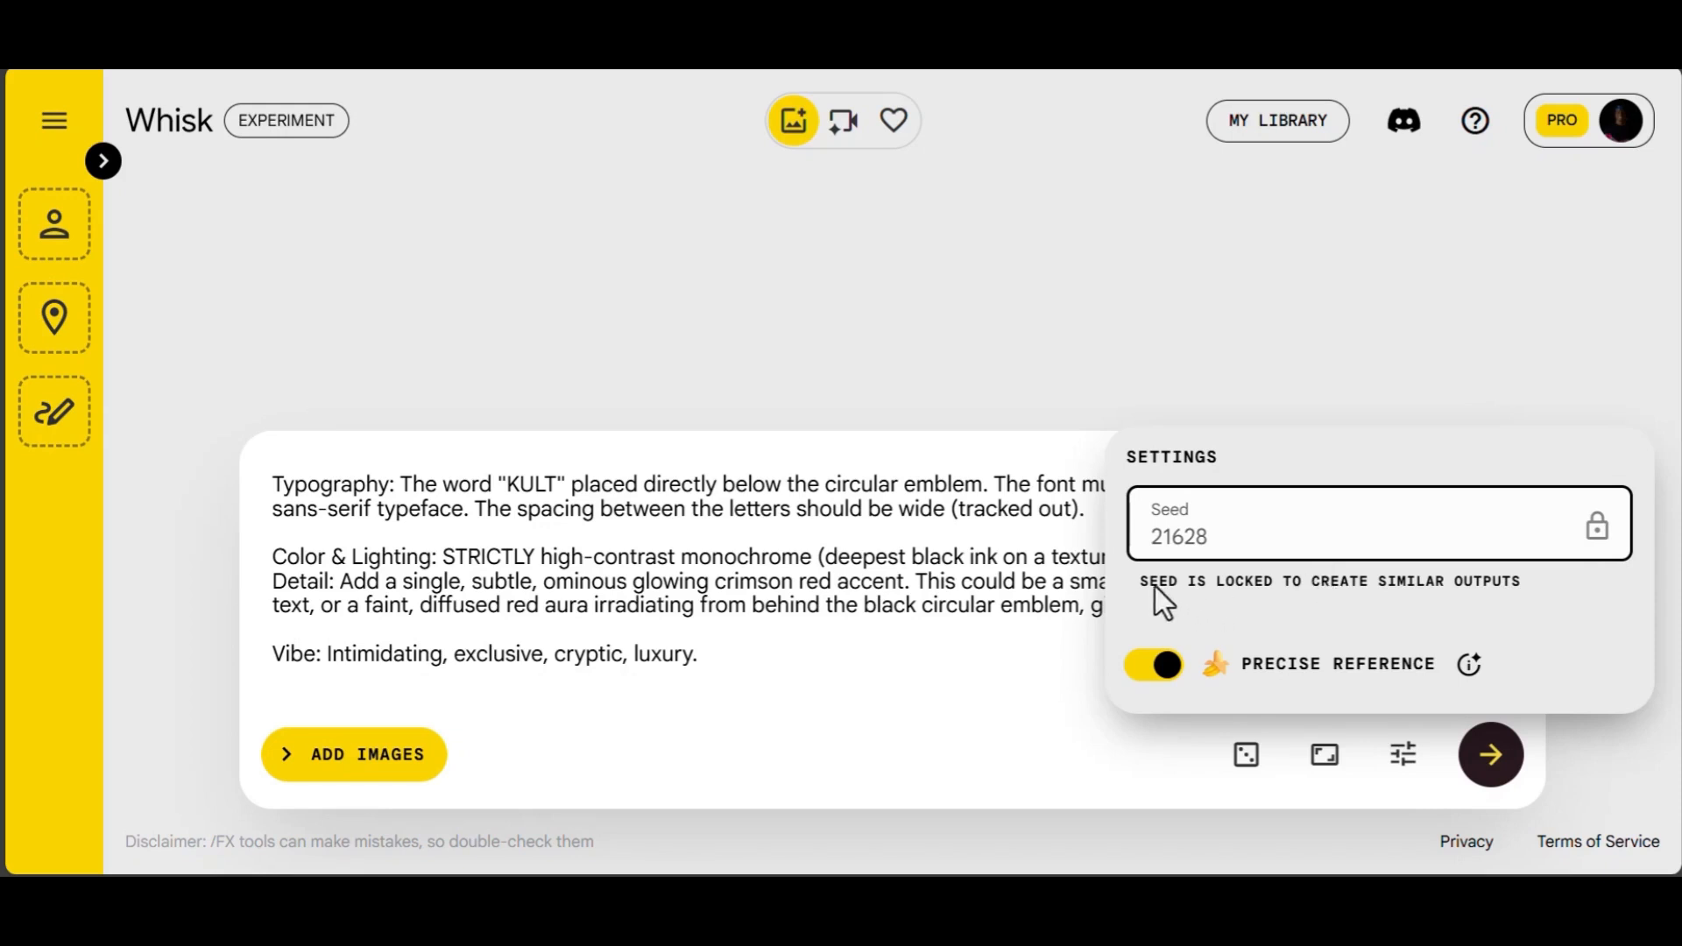
{"action": "left_click", "coordinate": [1081, 561]}
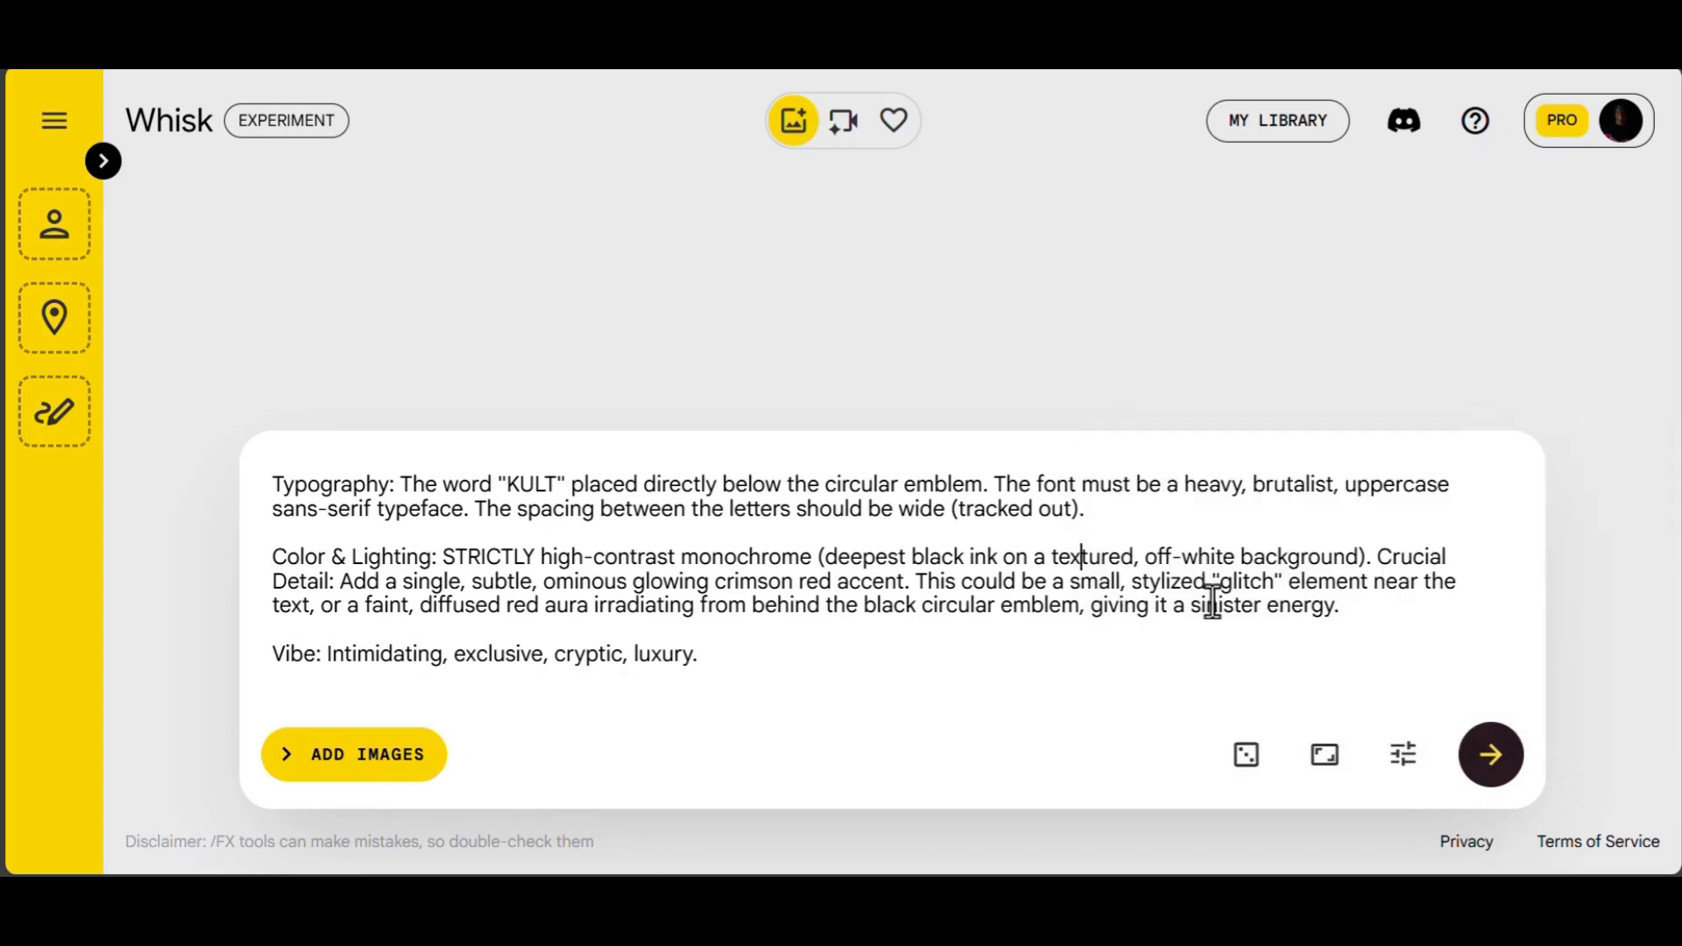
- Generate square KULT logo images, then clear the prompt box
{"action": "left_click", "coordinate": [1492, 759]}
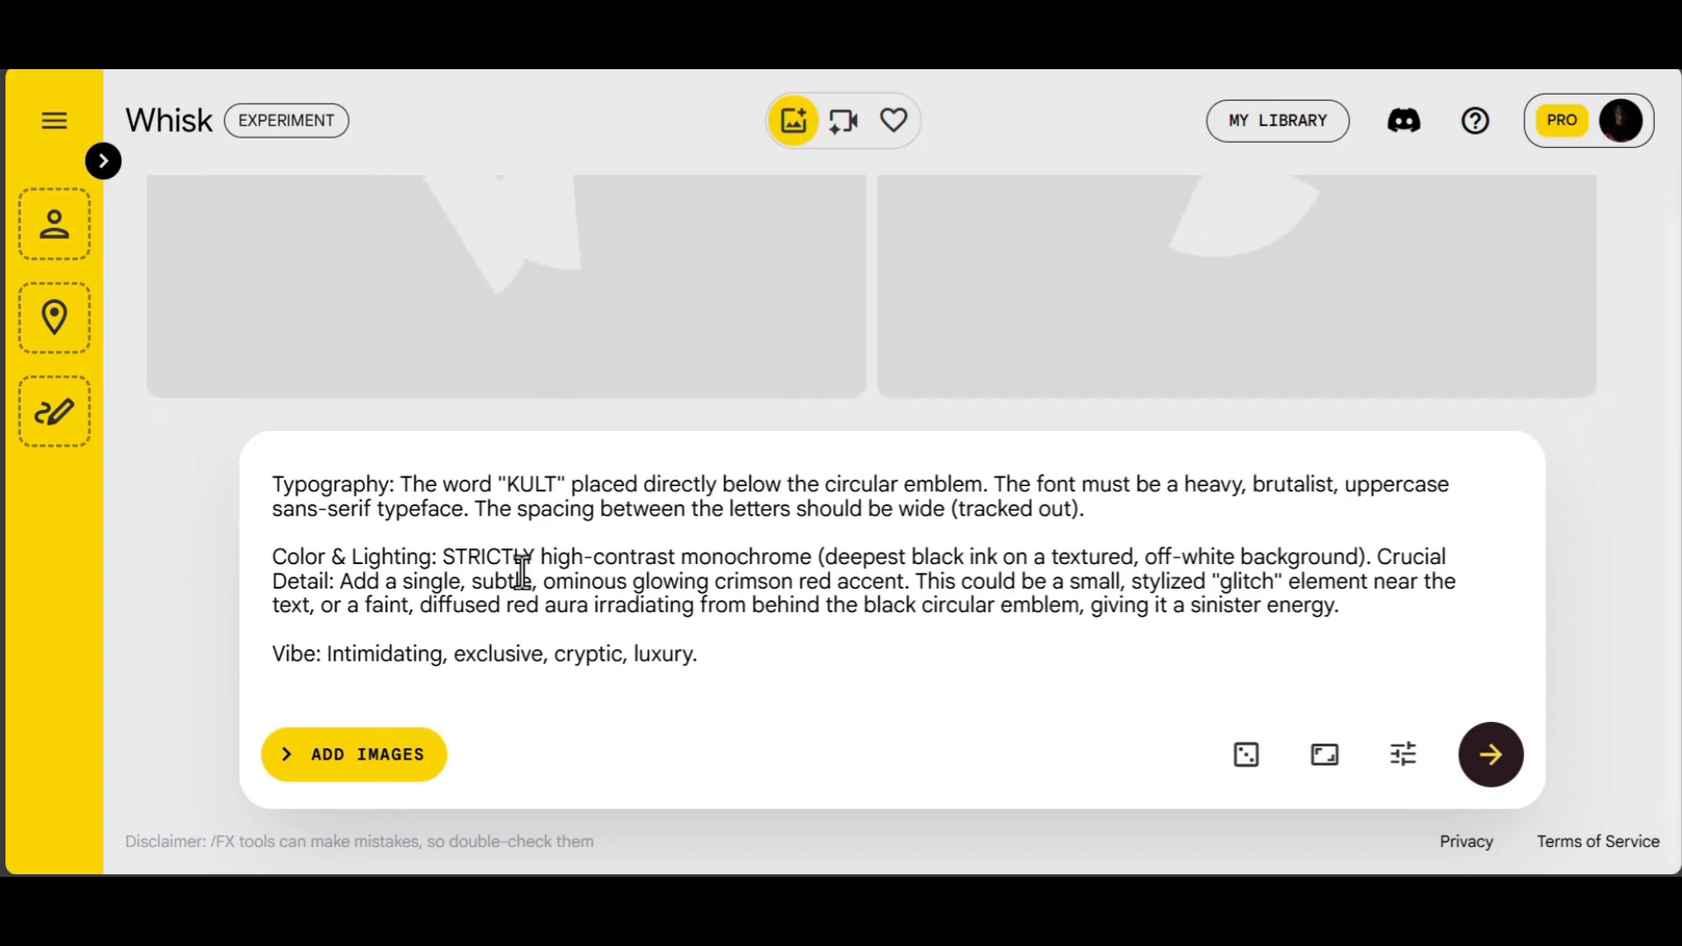
{"action": "double_click", "coordinate": [362, 558]}
{"action": "key", "text": "ctrl+a"}
{"action": "key", "text": "BackSpace"}
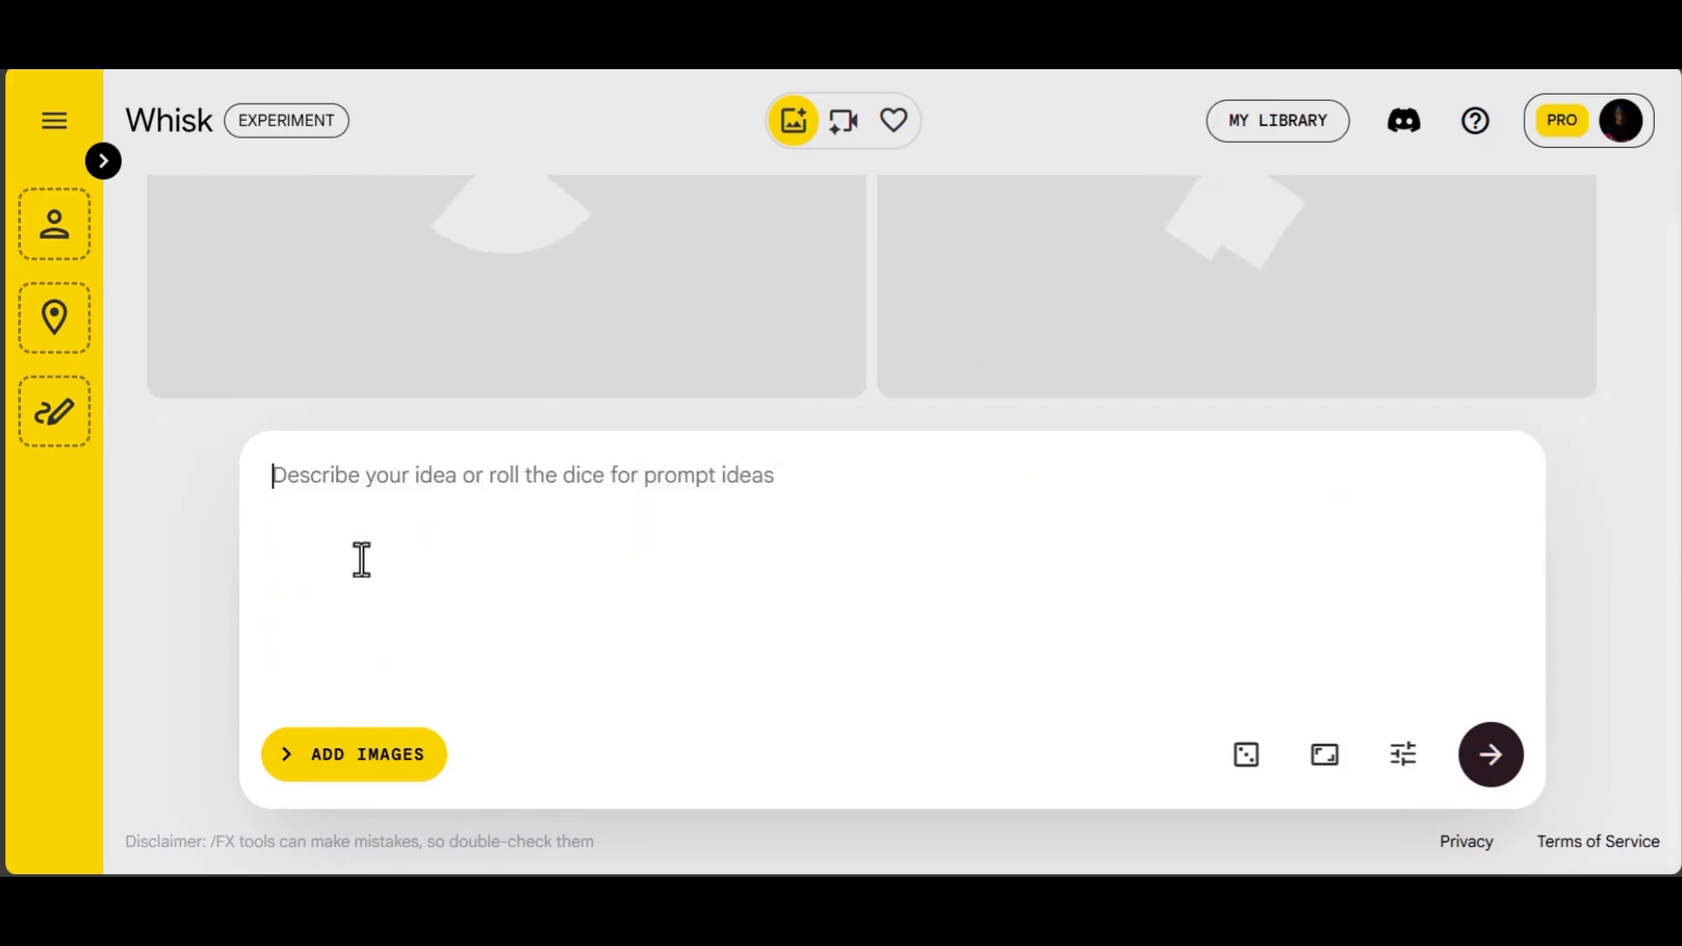
- Zoom out and scroll through the two hooded-figure ring logos with the KULT wordmark
{"action": "key", "text": "ctrl+minus"}
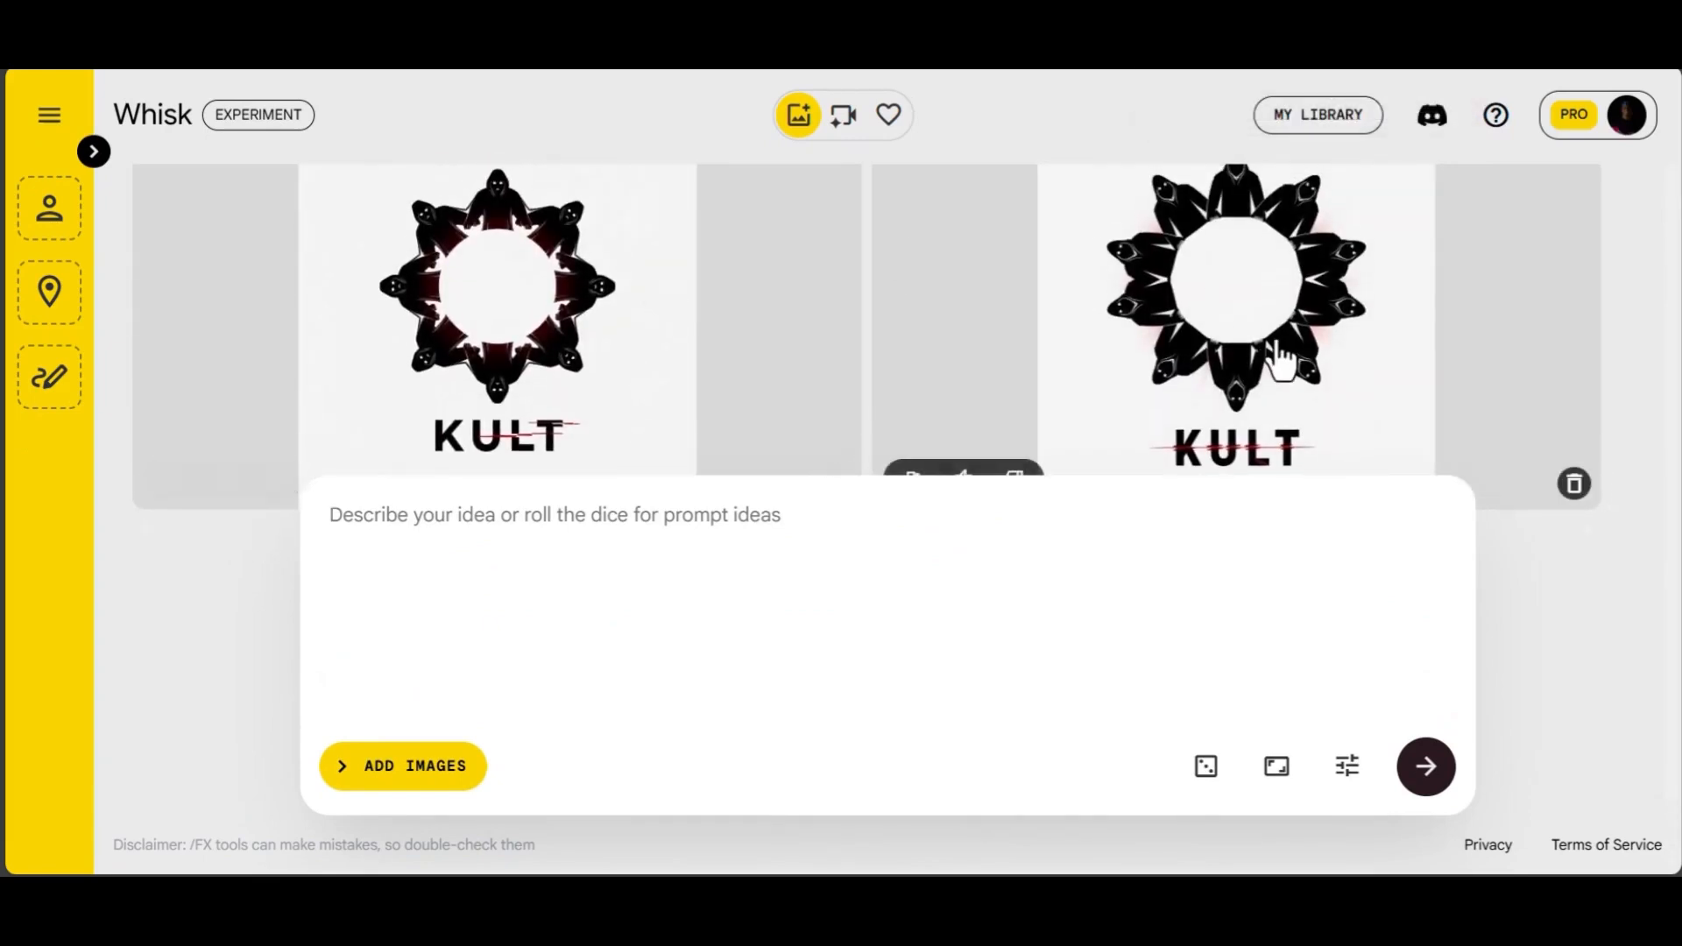
{"action": "scroll", "coordinate": [1276, 356], "scroll_direction": "down", "scroll_amount": 1}
{"action": "scroll", "coordinate": [770, 324], "scroll_direction": "up", "scroll_amount": 2}
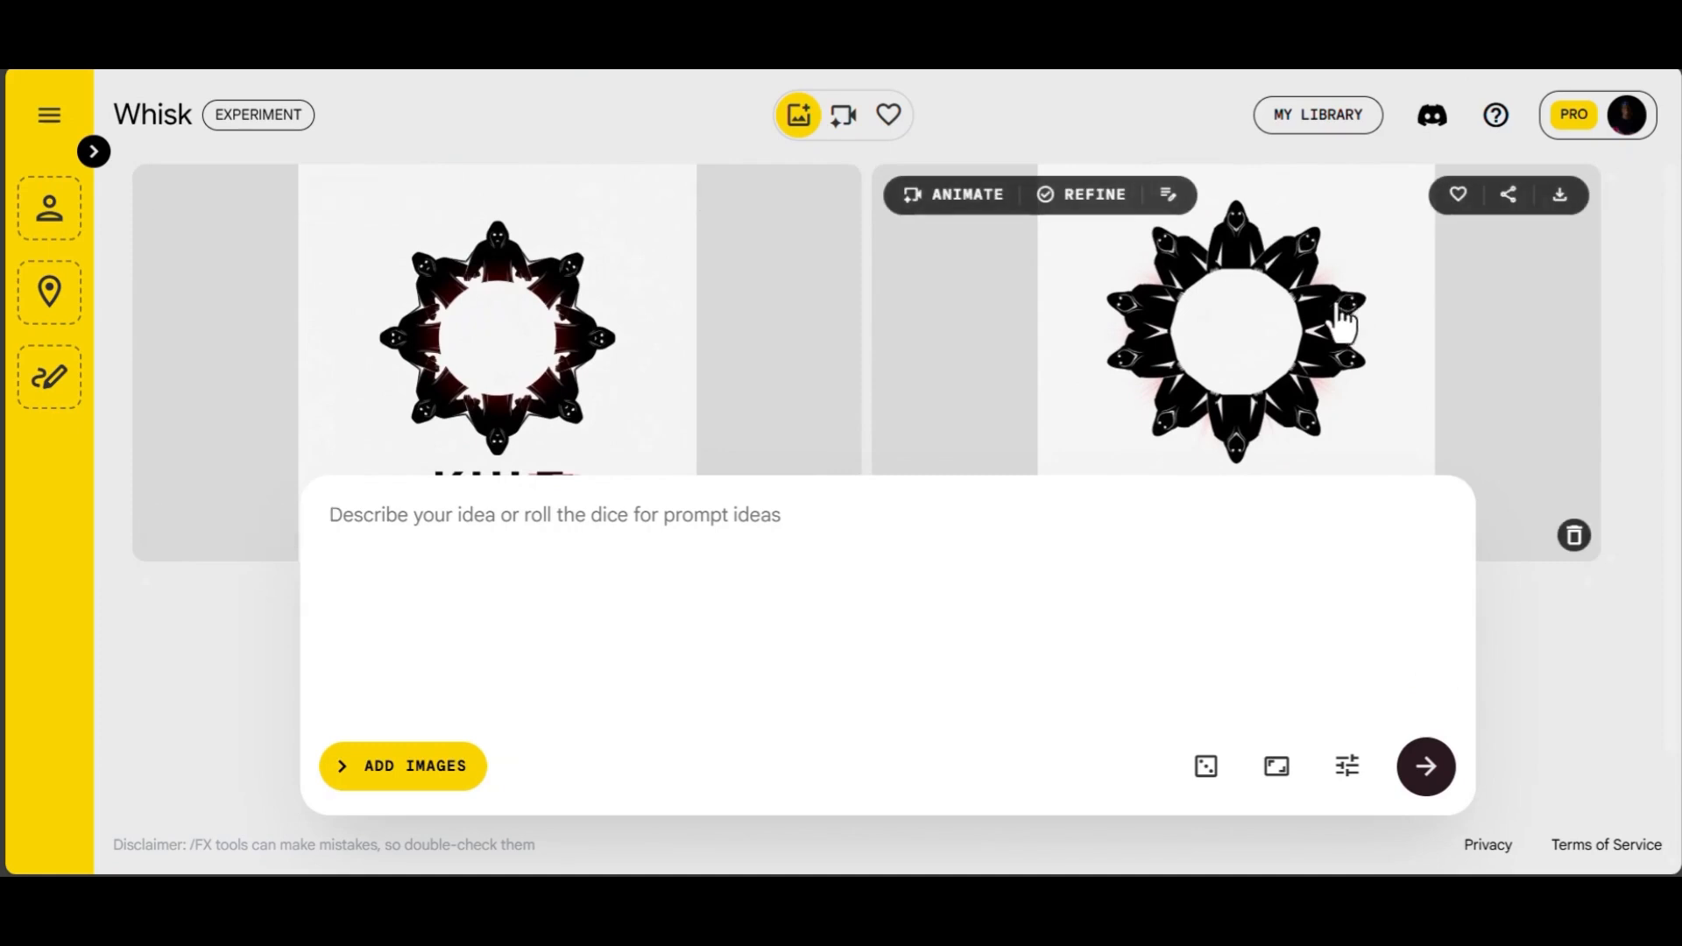
{"action": "scroll", "coordinate": [1329, 328], "scroll_direction": "down", "scroll_amount": 2}
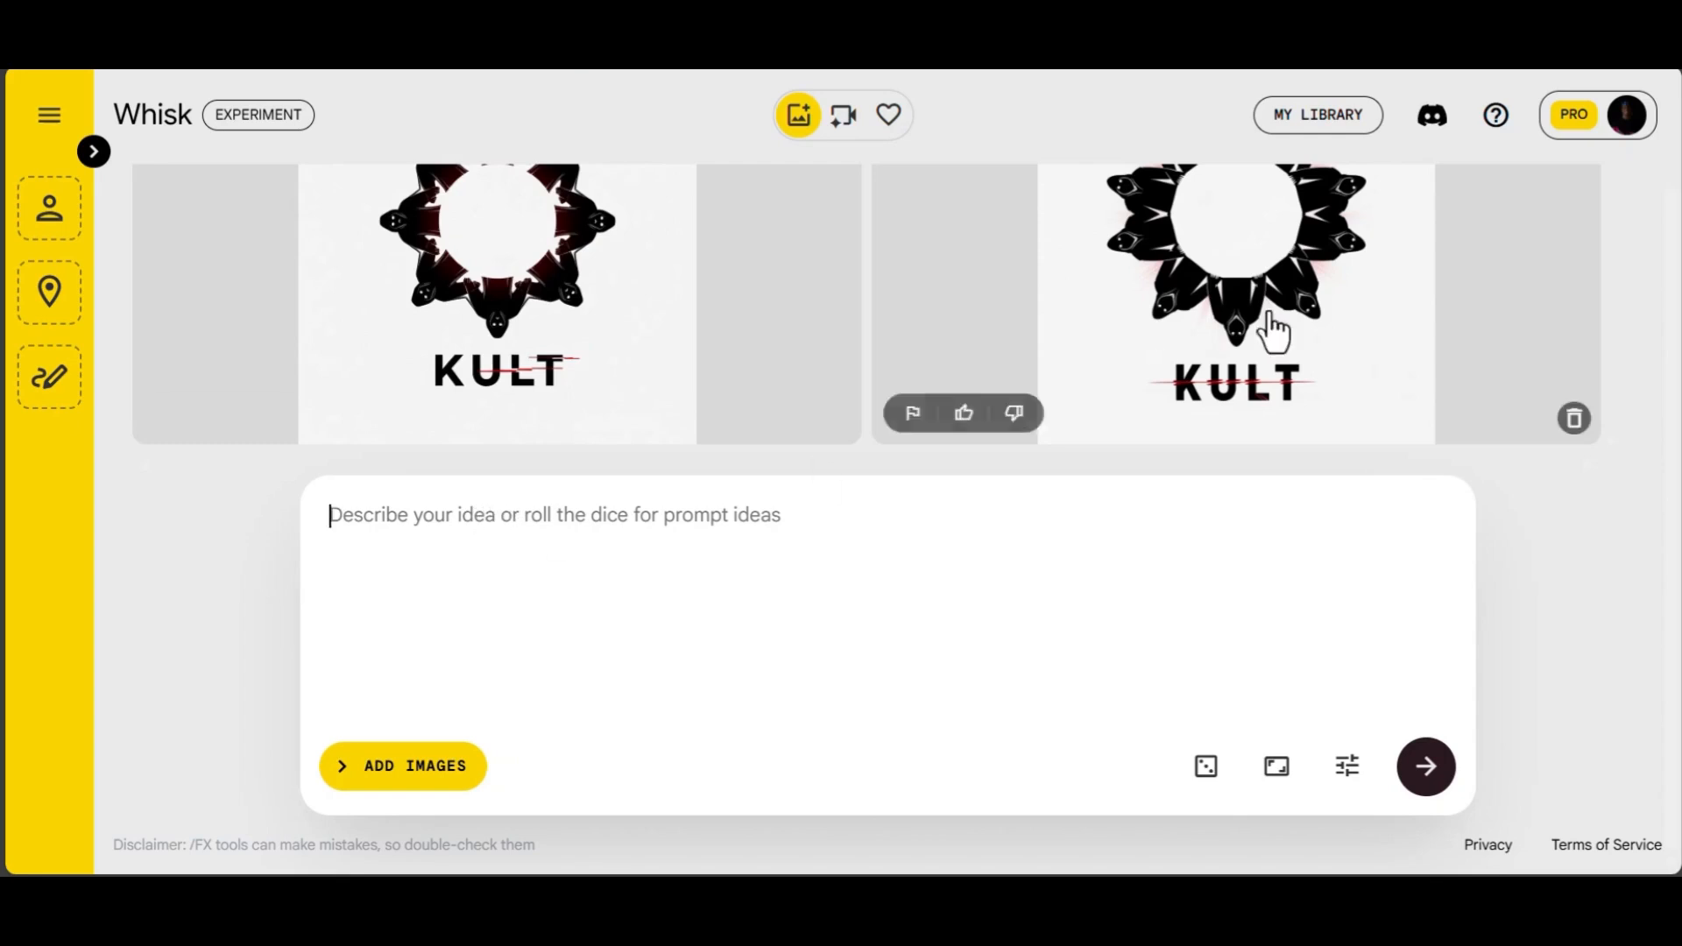
{"action": "scroll", "coordinate": [1275, 331], "scroll_direction": "up", "scroll_amount": 1}
{"action": "scroll", "coordinate": [1292, 317], "scroll_direction": "down", "scroll_amount": 1}
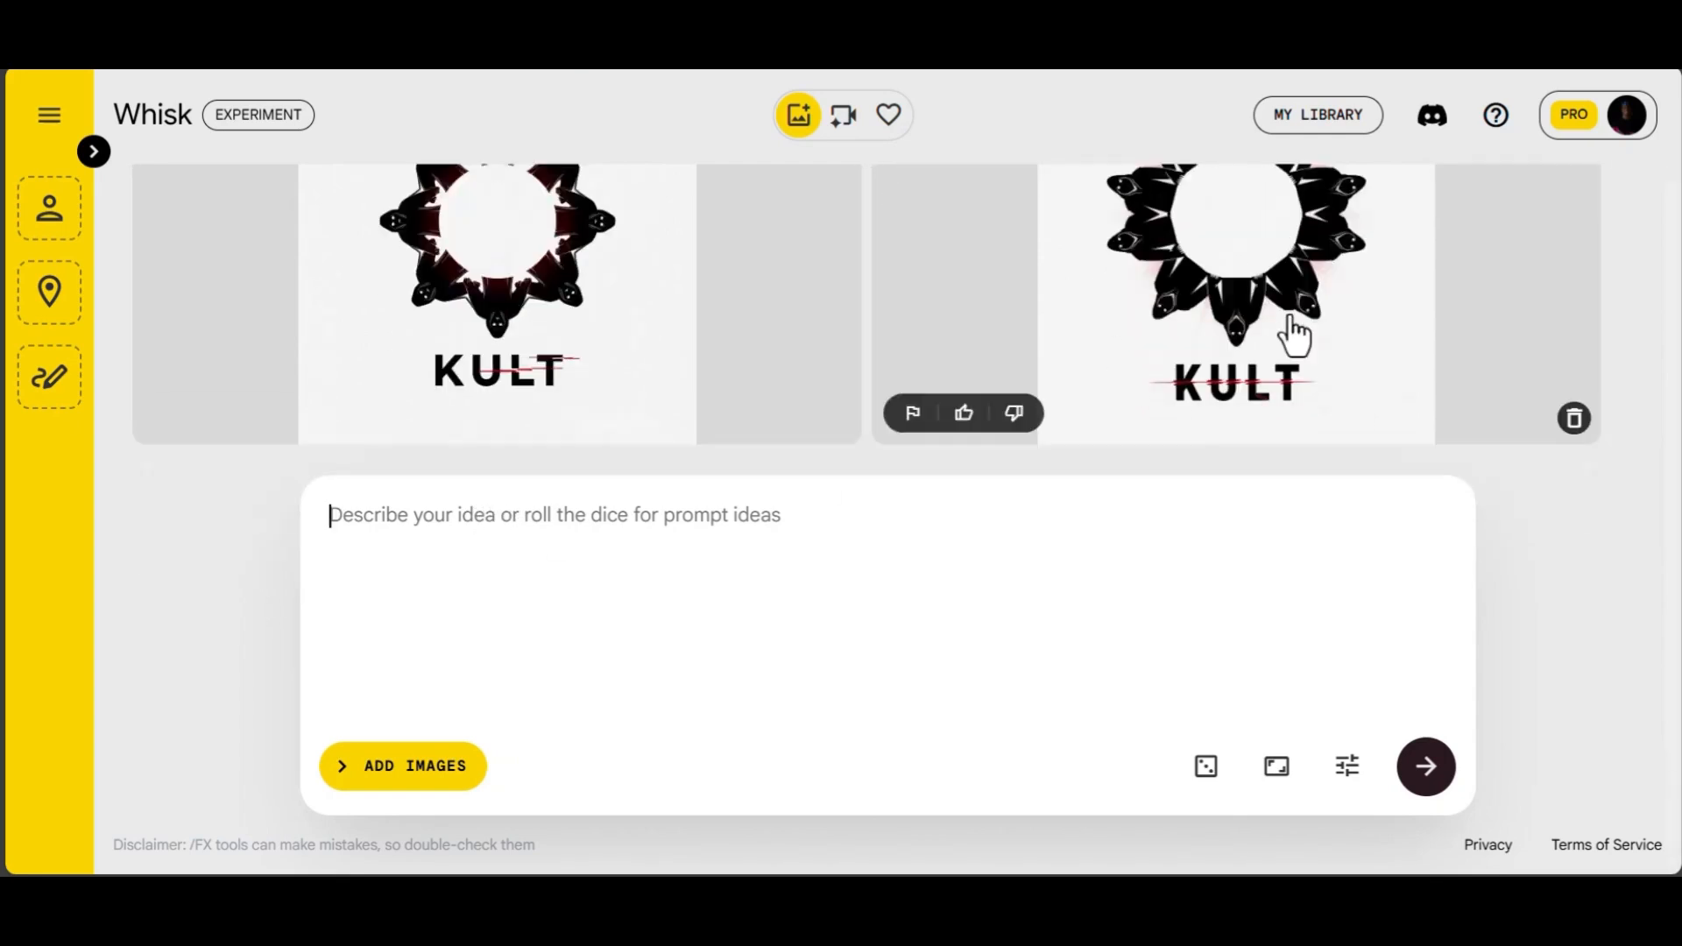
{"action": "scroll", "coordinate": [926, 352], "scroll_direction": "up", "scroll_amount": 1}
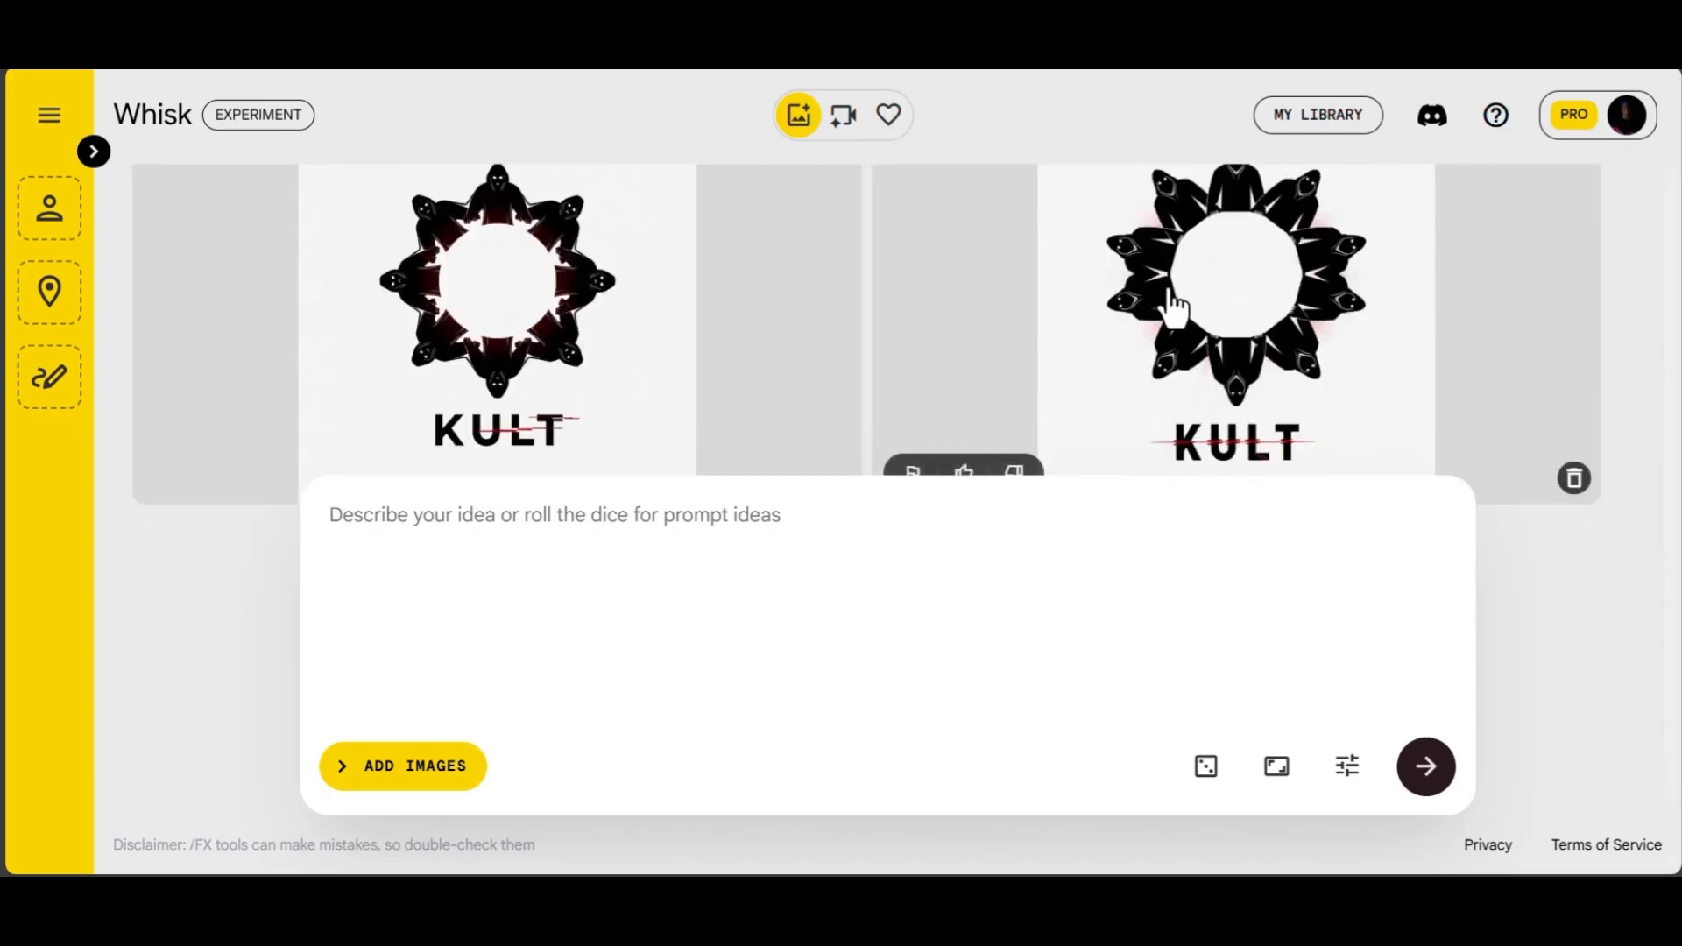
{"action": "scroll", "coordinate": [1170, 307], "scroll_direction": "down", "scroll_amount": 1}
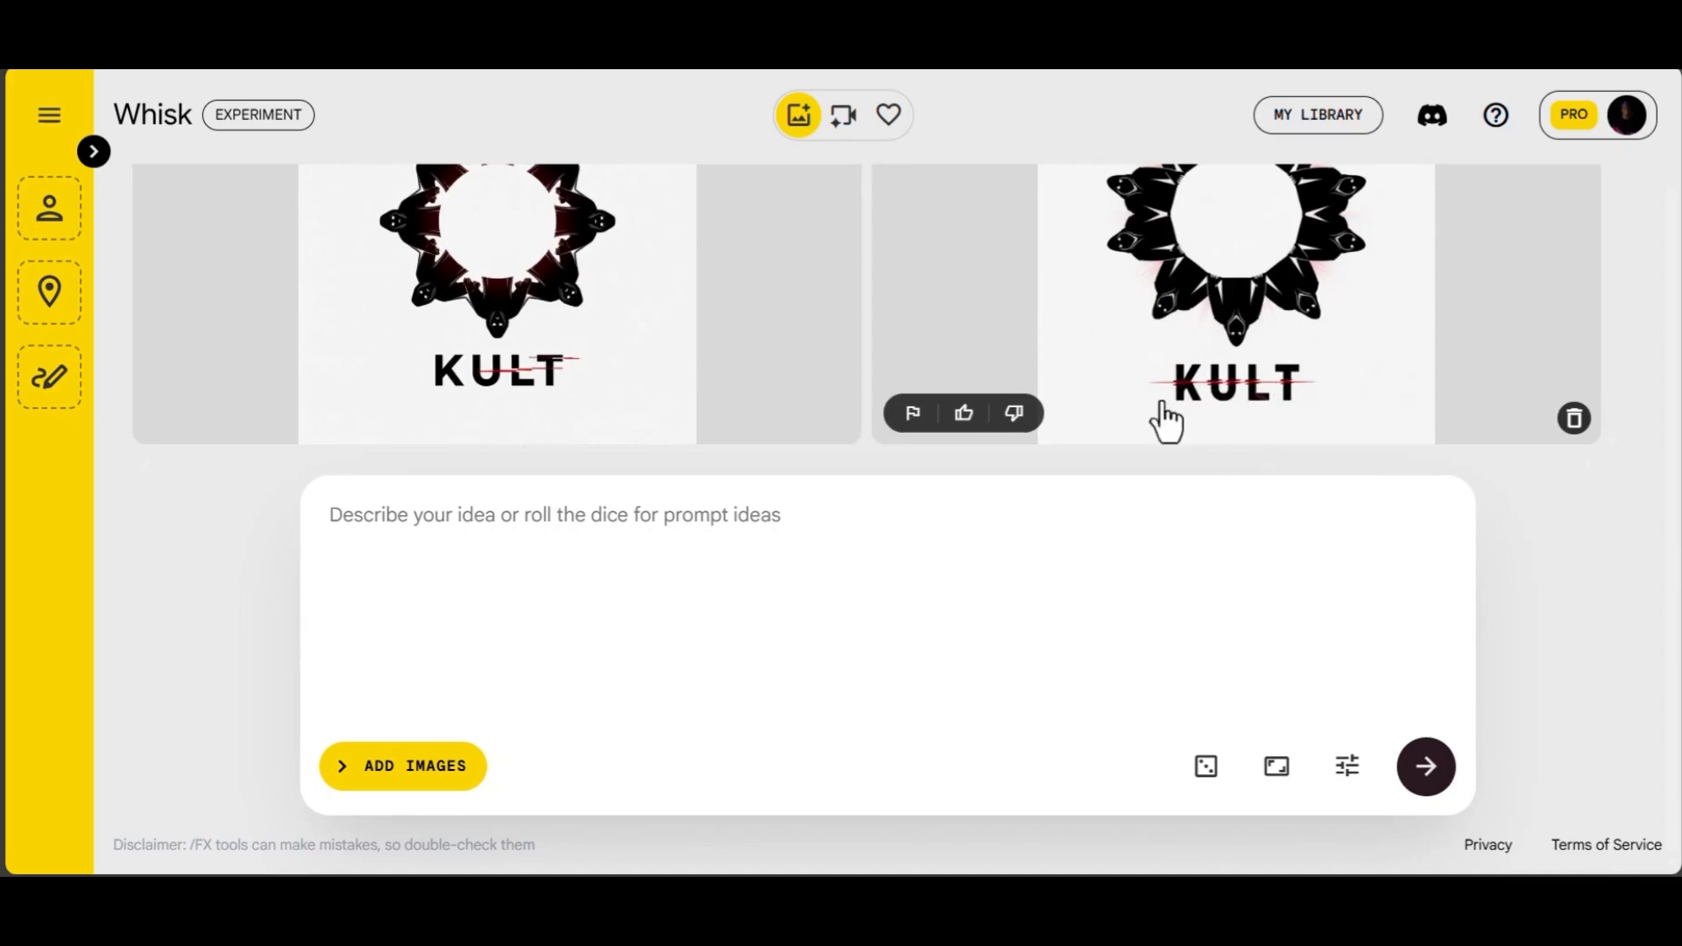
{"action": "scroll", "coordinate": [1056, 386], "scroll_direction": "up", "scroll_amount": 1}
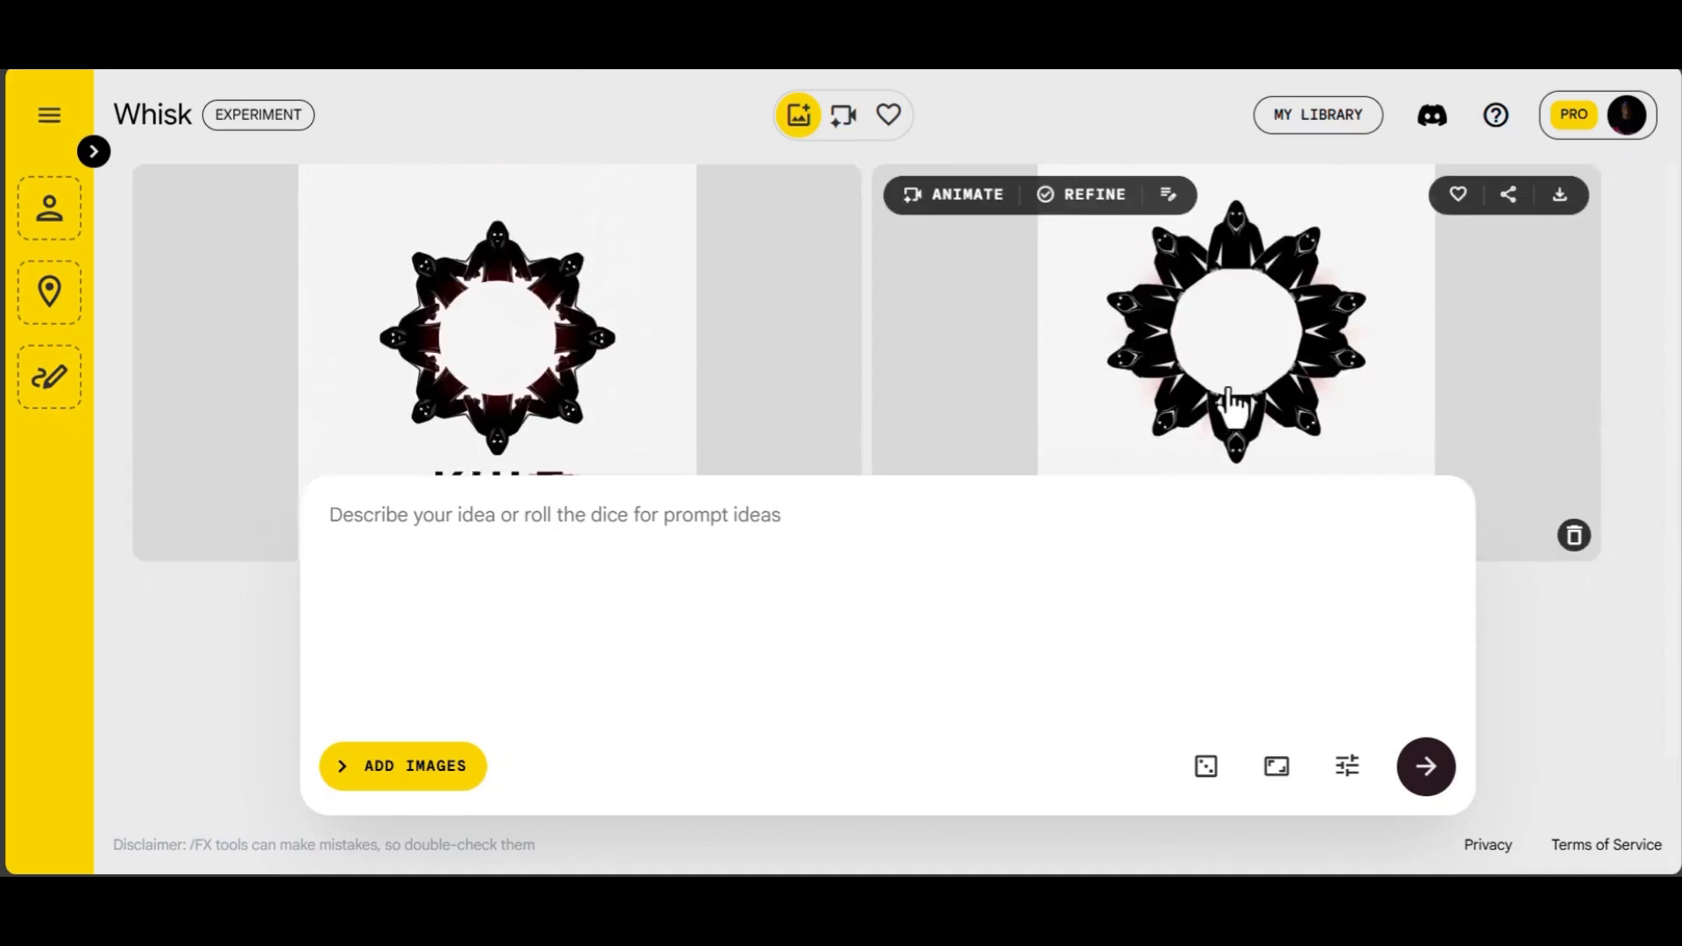
{"action": "scroll", "coordinate": [1231, 408], "scroll_direction": "down", "scroll_amount": 1}
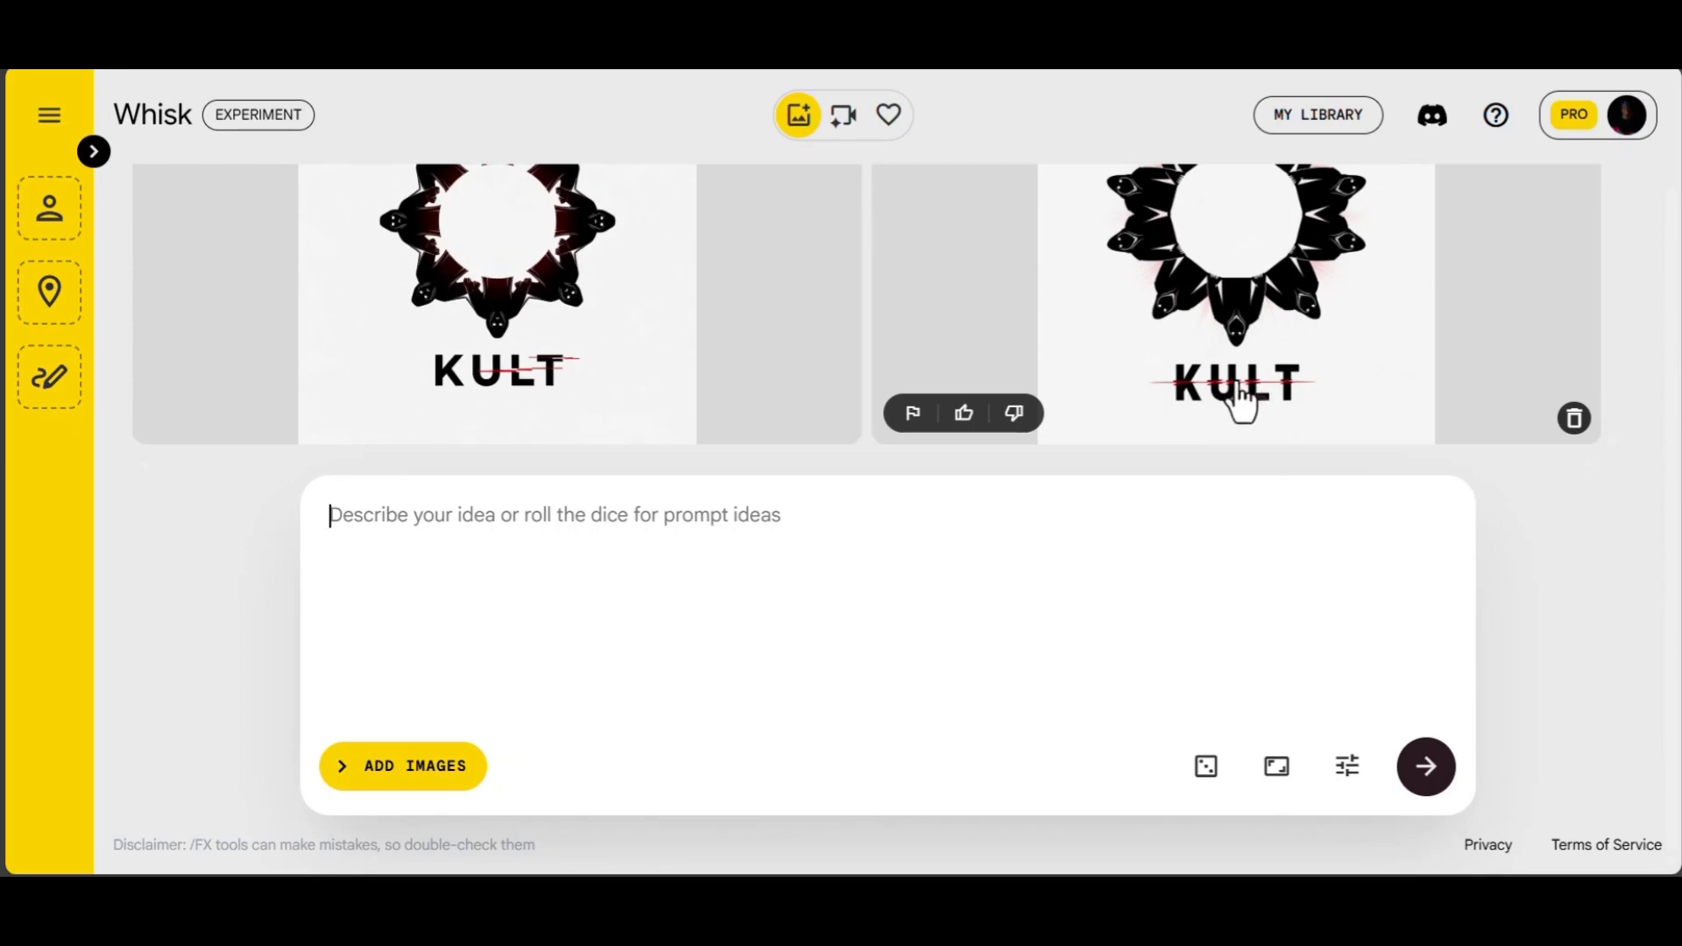
{"action": "scroll", "coordinate": [1244, 328], "scroll_direction": "up", "scroll_amount": 2}
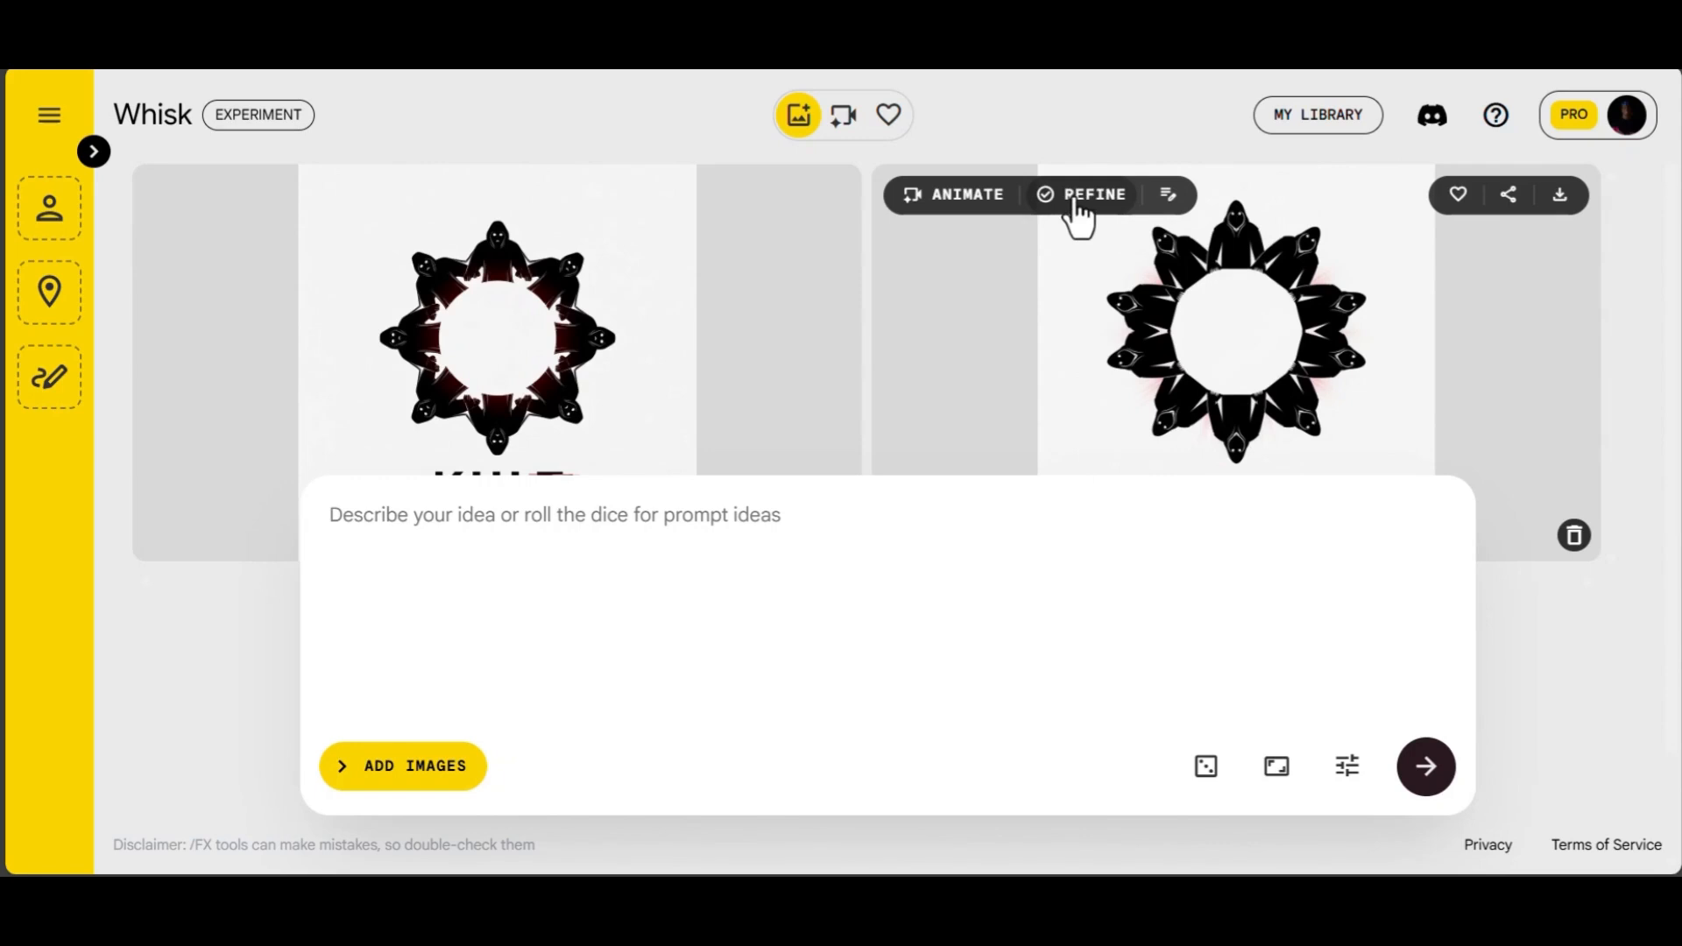
- Refine the right-hand logo with the edit 'Remove the KULT text at the bottom'
{"action": "left_click", "coordinate": [1035, 196]}
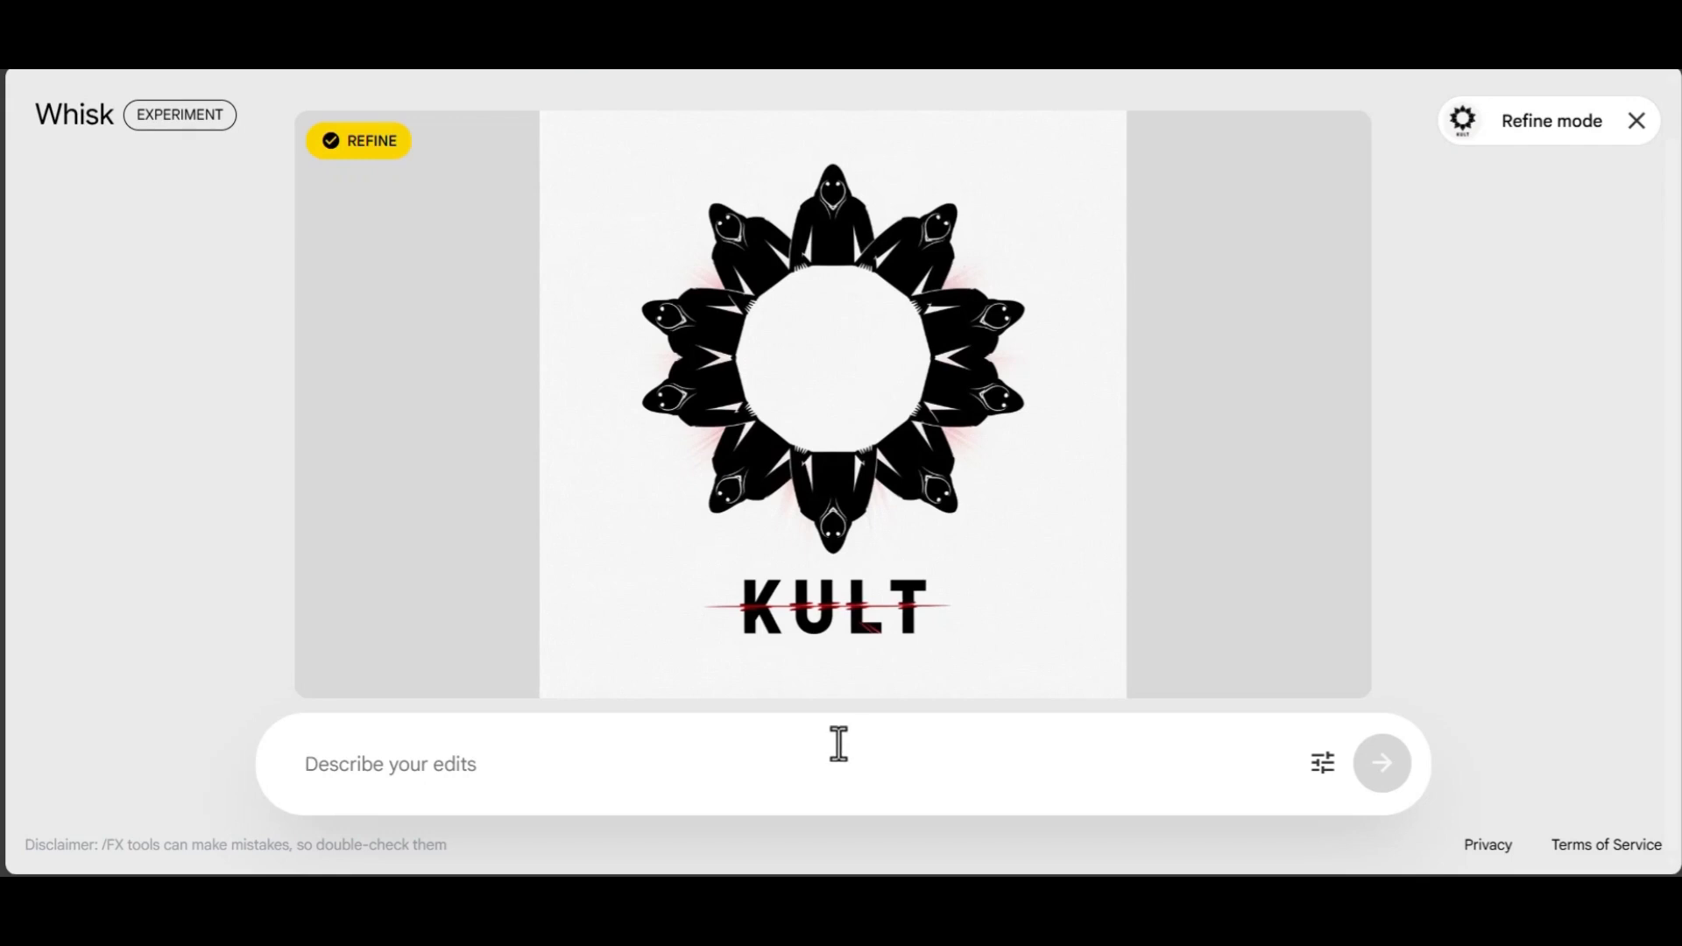
{"action": "type", "text": "Remo"}
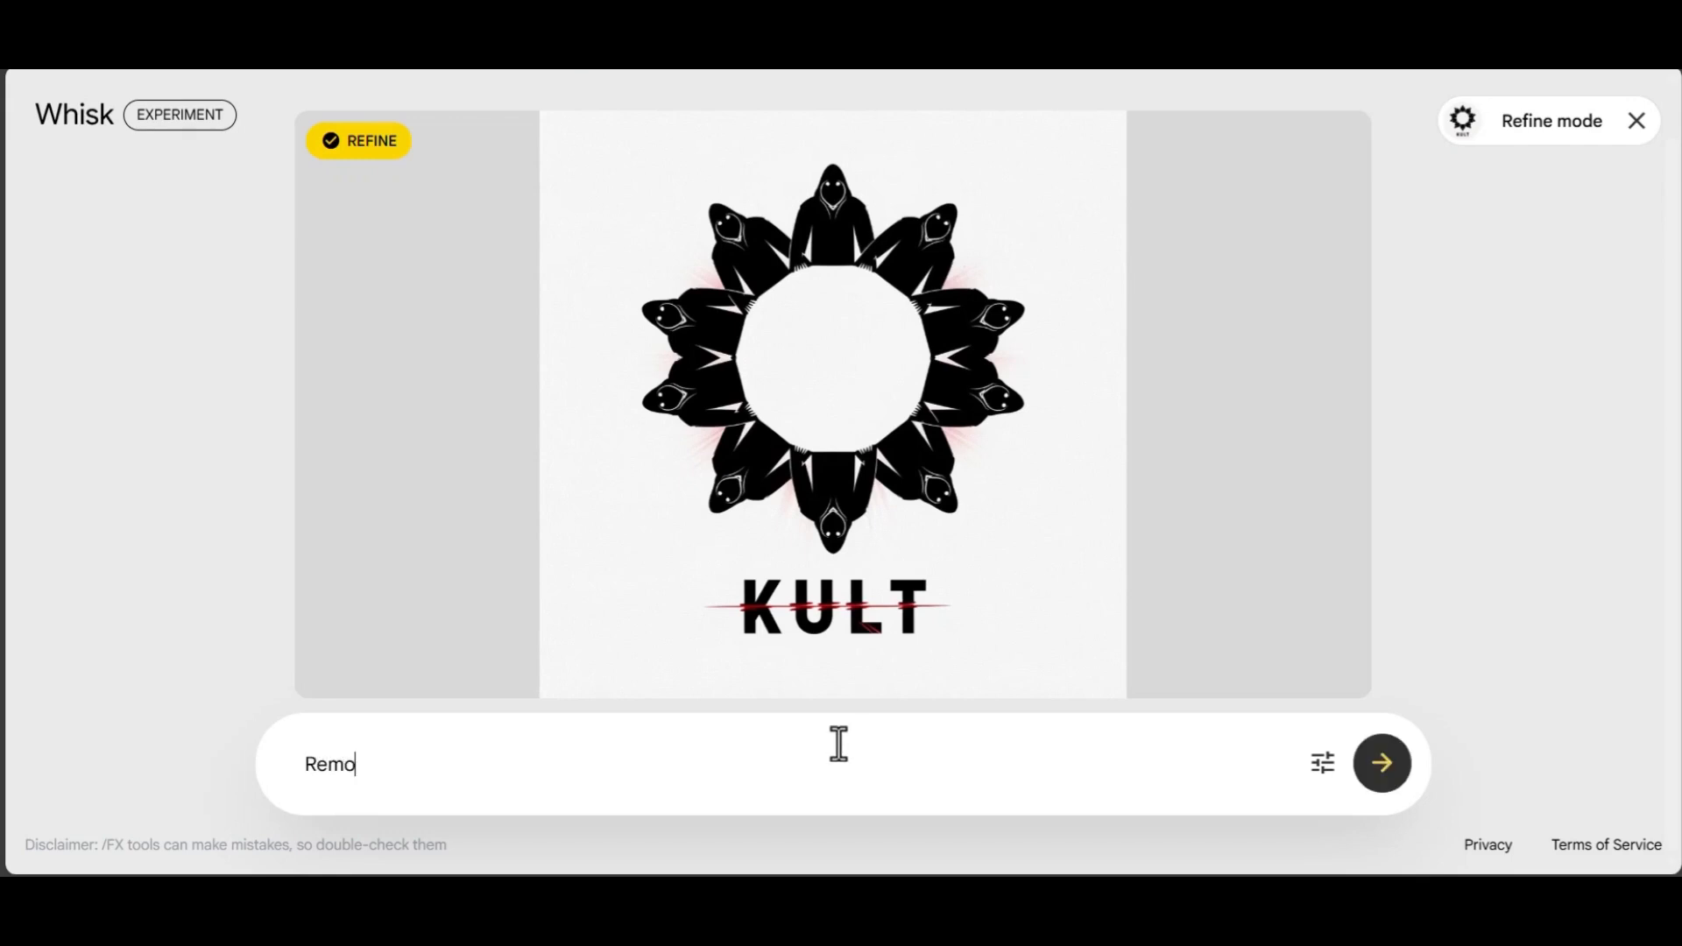
{"action": "type", "text": "ver the"}
{"action": "key", "text": "BackSpace"}
{"action": "key", "text": "BackSpace"}
{"action": "key", "text": "BackSpace"}
{"action": "key", "text": "BackSpace"}
{"action": "type", "text": "thellukt text"}
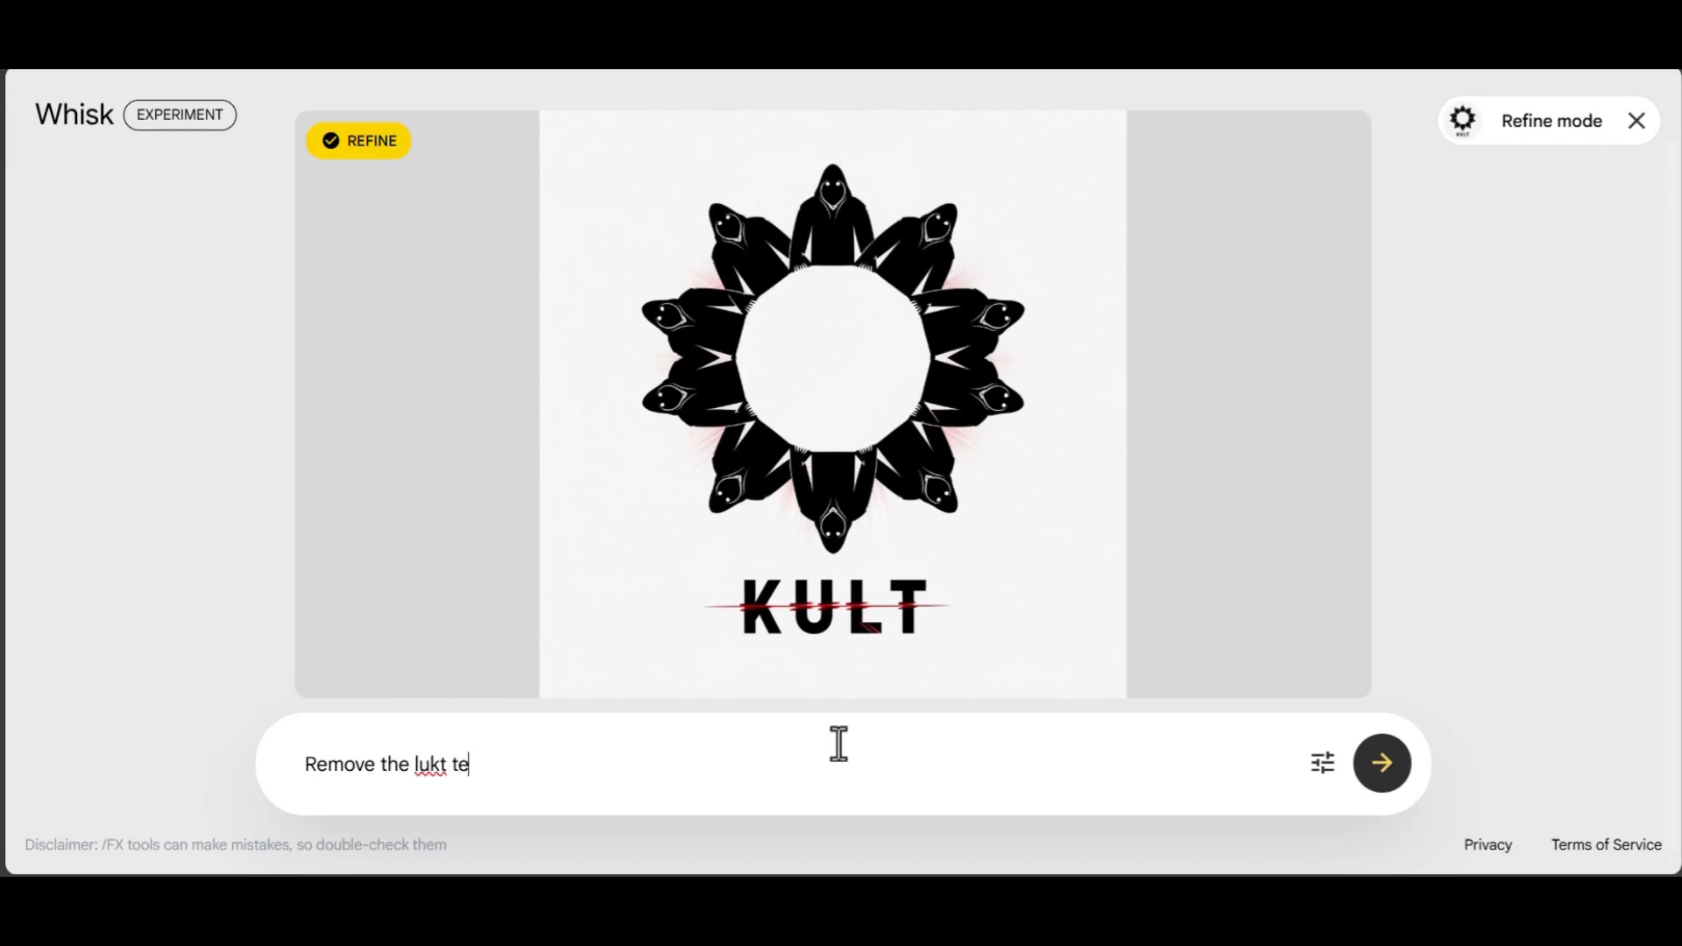
{"action": "key", "text": "BackSpace"}
{"action": "key", "text": "BackSpace"}
{"action": "key", "text": "BackSpace"}
{"action": "key", "text": "BackSpace"}
{"action": "key", "text": "BackSpace"}
{"action": "key", "text": "BackSpace"}
{"action": "key", "text": "BackSpace"}
{"action": "key", "text": "BackSpace"}
{"action": "key", "text": "BackSpace"}
{"action": "key", "text": "BackSpace"}
{"action": "type", "text": "KULT text at the "}
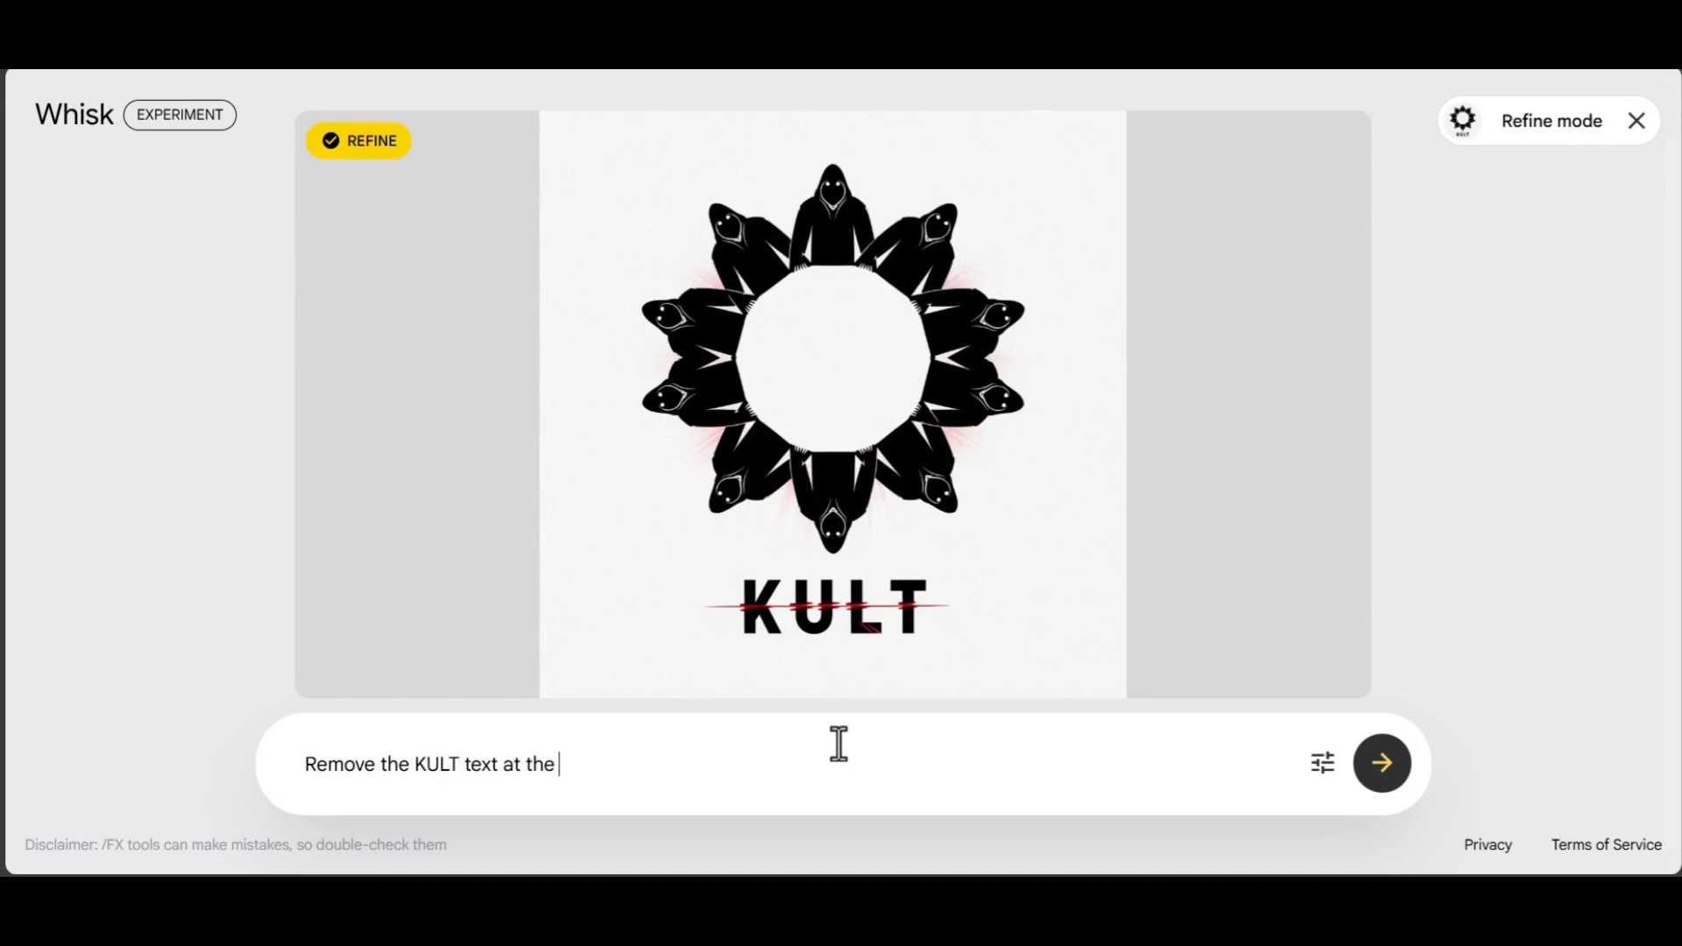
{"action": "type", "text": "bottom"}
{"action": "key", "text": "Return"}
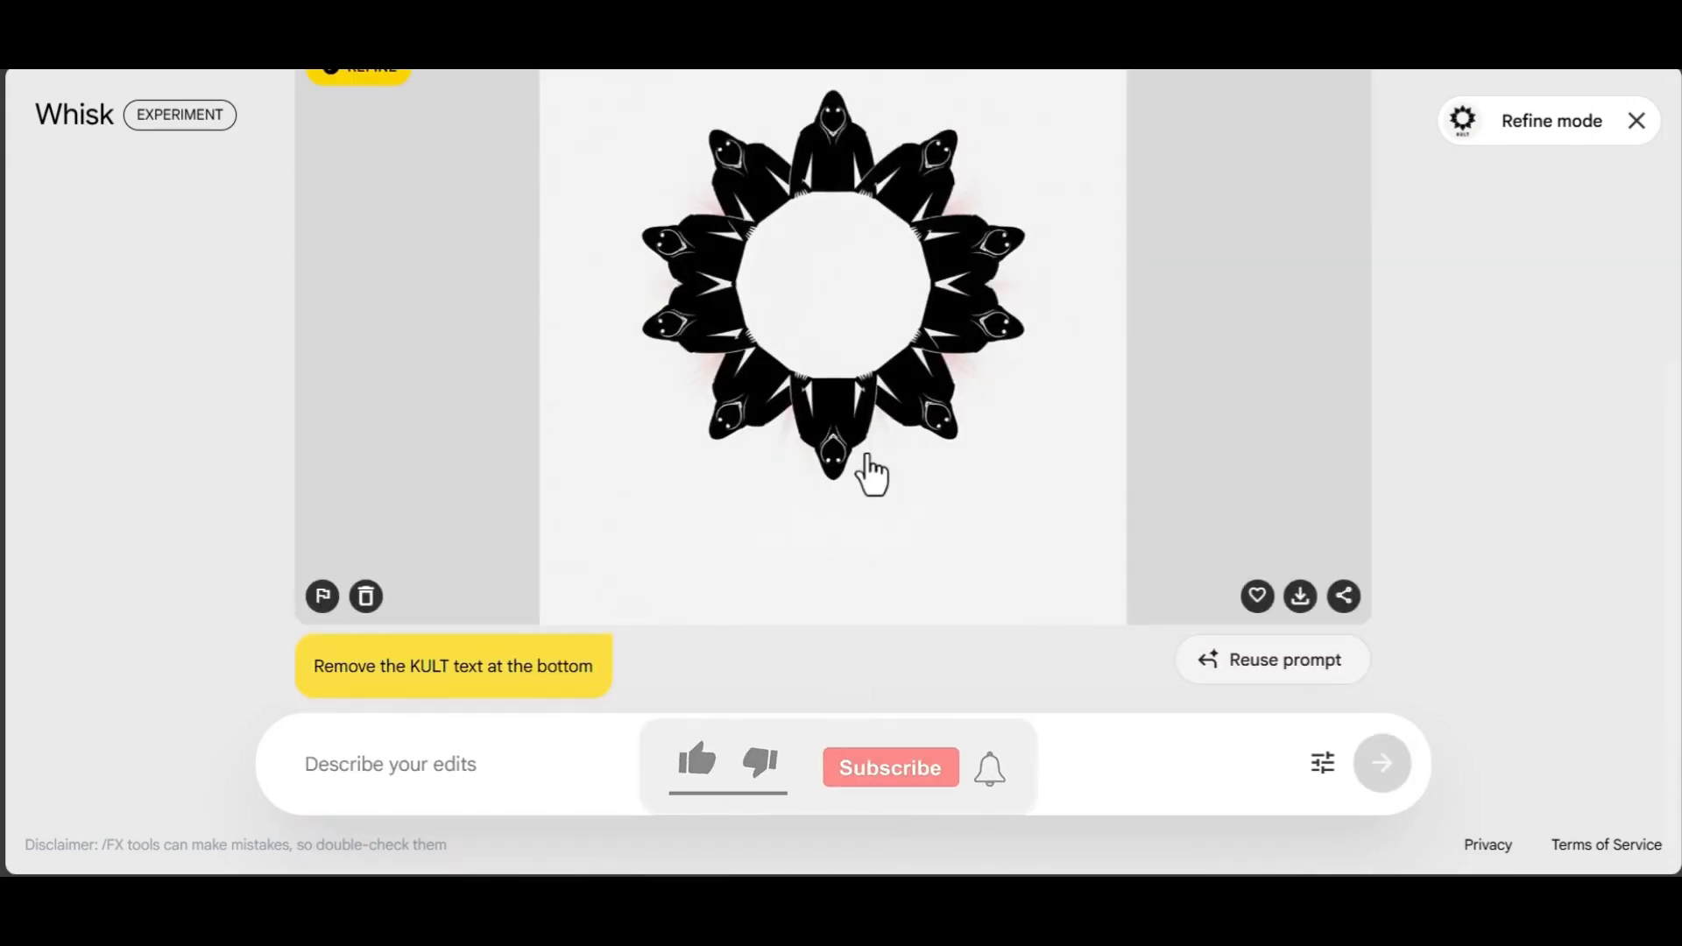
- Review the text-free hooded-figure ring logo, then exit Refine mode to the main create page
{"action": "scroll", "coordinate": [867, 456], "scroll_direction": "up", "scroll_amount": 3}
{"action": "scroll", "coordinate": [867, 456], "scroll_direction": "down", "scroll_amount": 3}
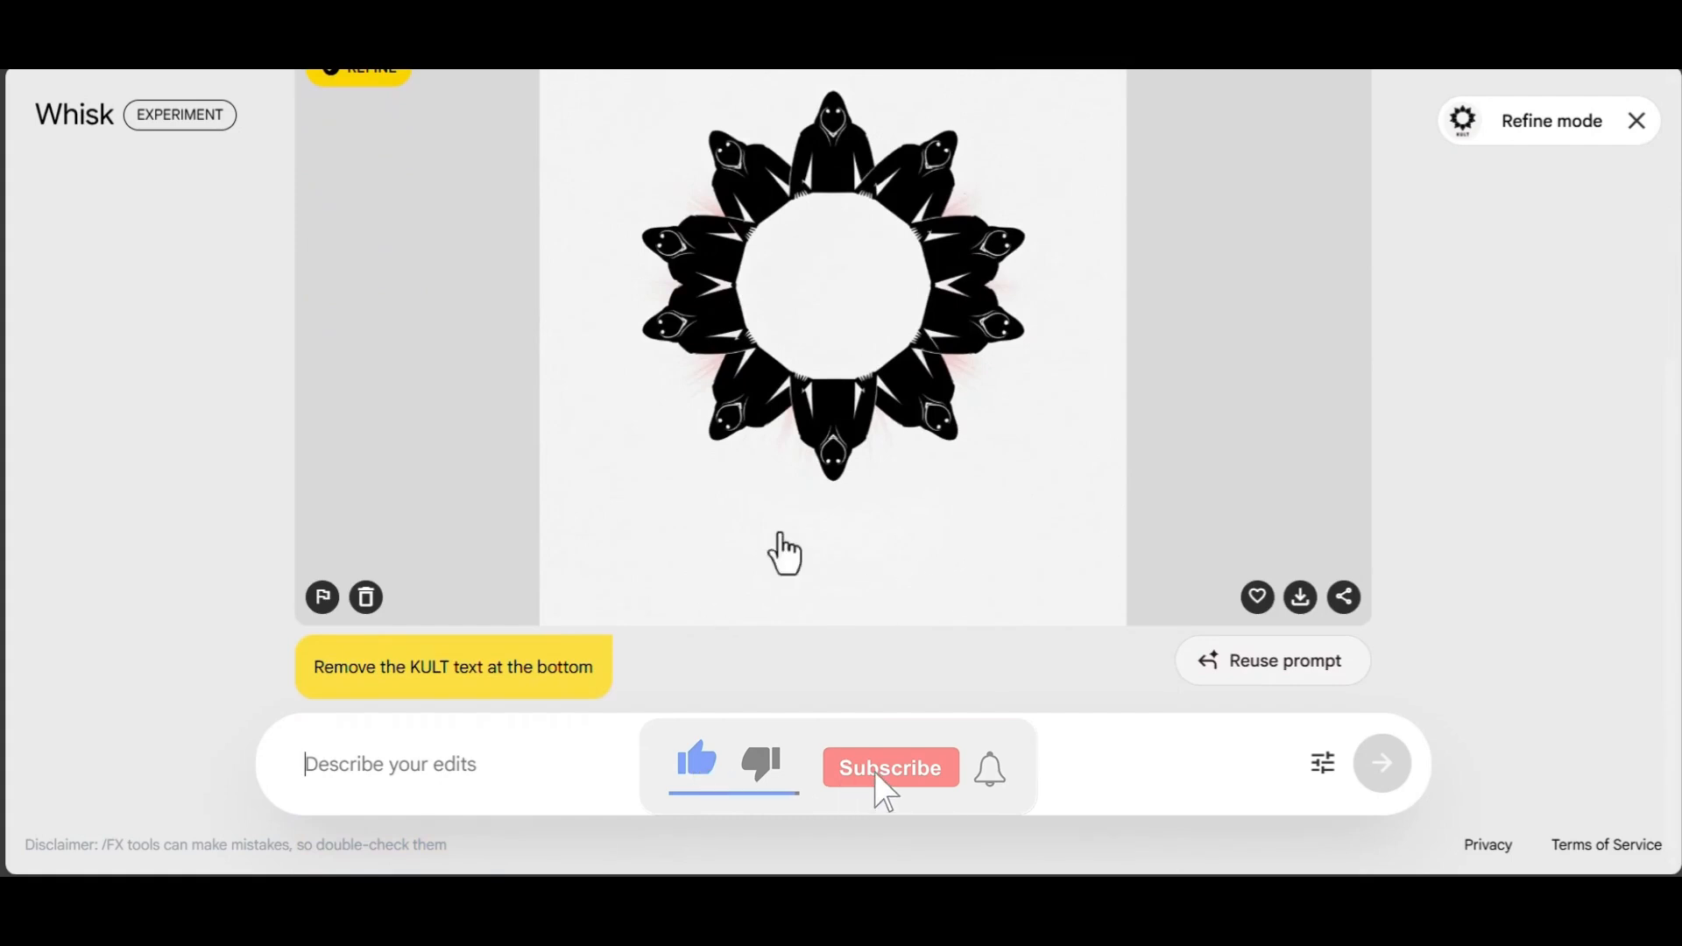
{"action": "scroll", "coordinate": [782, 539], "scroll_direction": "up", "scroll_amount": 2}
{"action": "scroll", "coordinate": [771, 514], "scroll_direction": "down", "scroll_amount": 2}
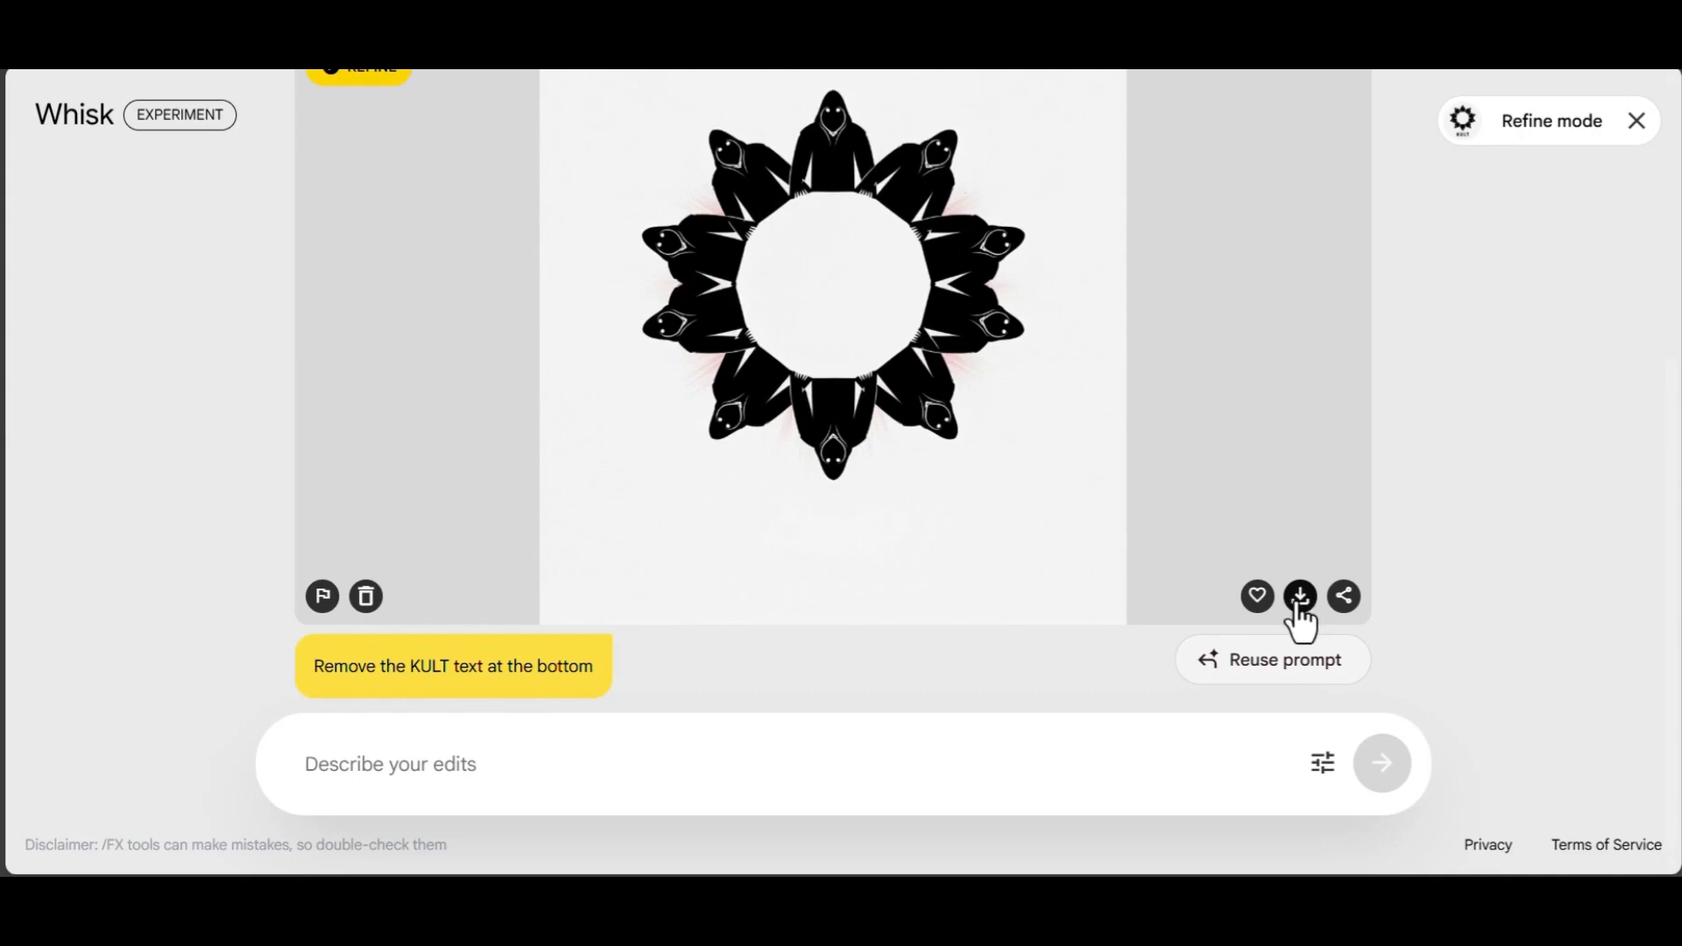
{"action": "scroll", "coordinate": [1305, 605], "scroll_direction": "up", "scroll_amount": 1}
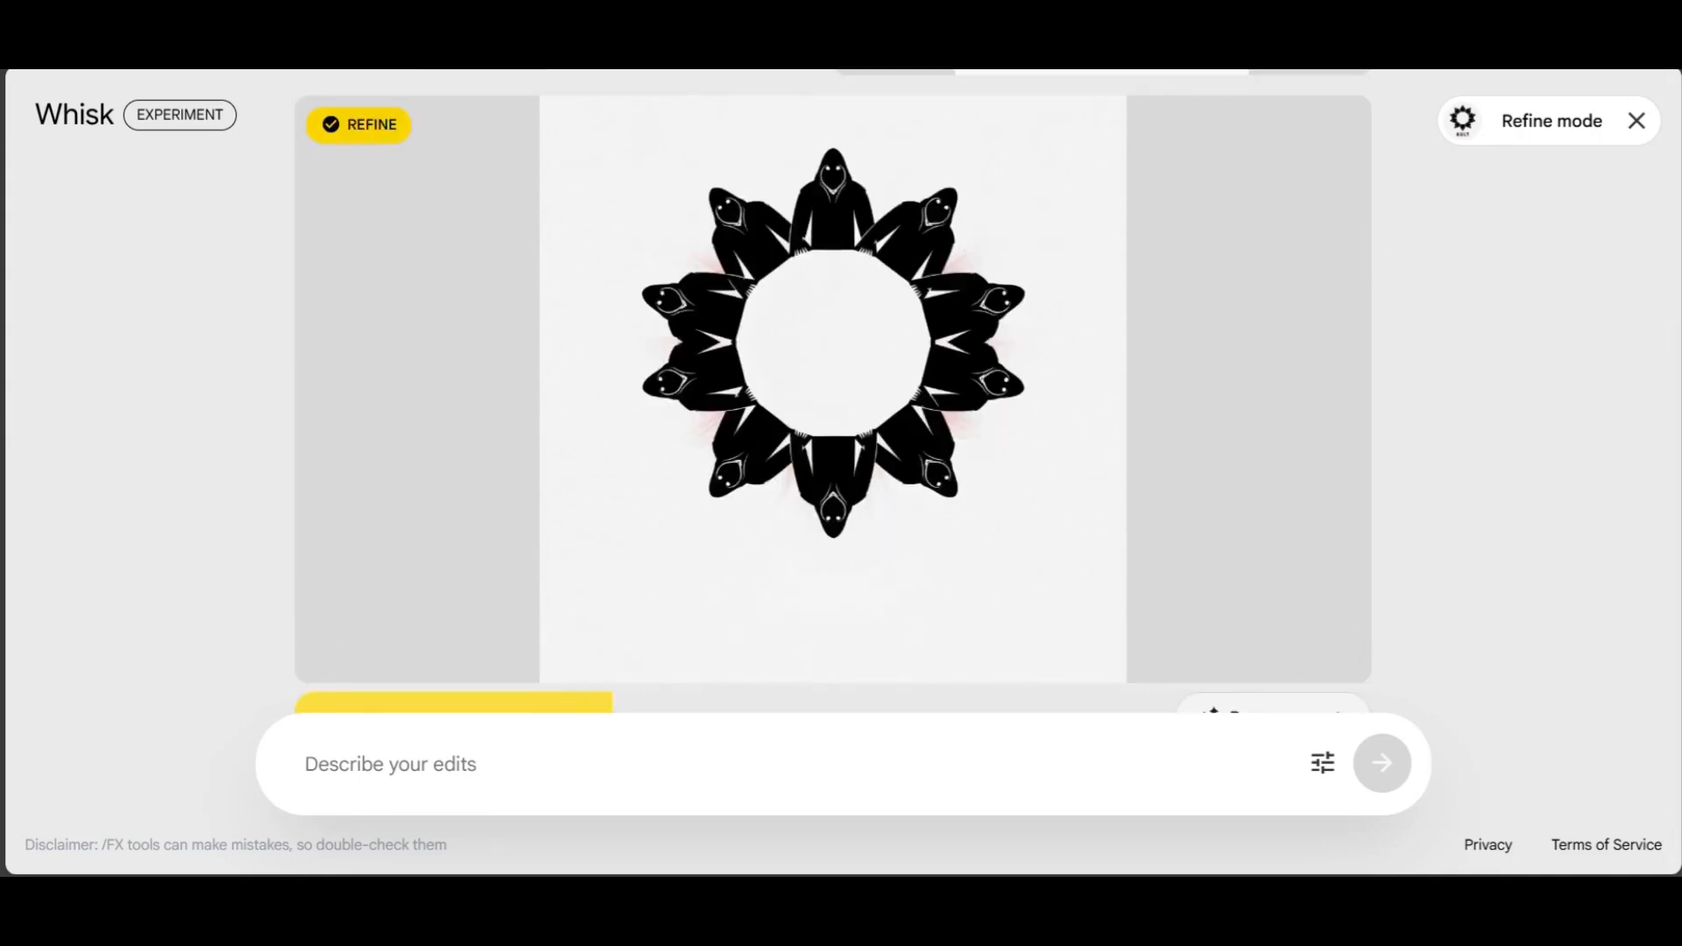
{"action": "scroll", "coordinate": [1315, 319], "scroll_direction": "up", "scroll_amount": 4}
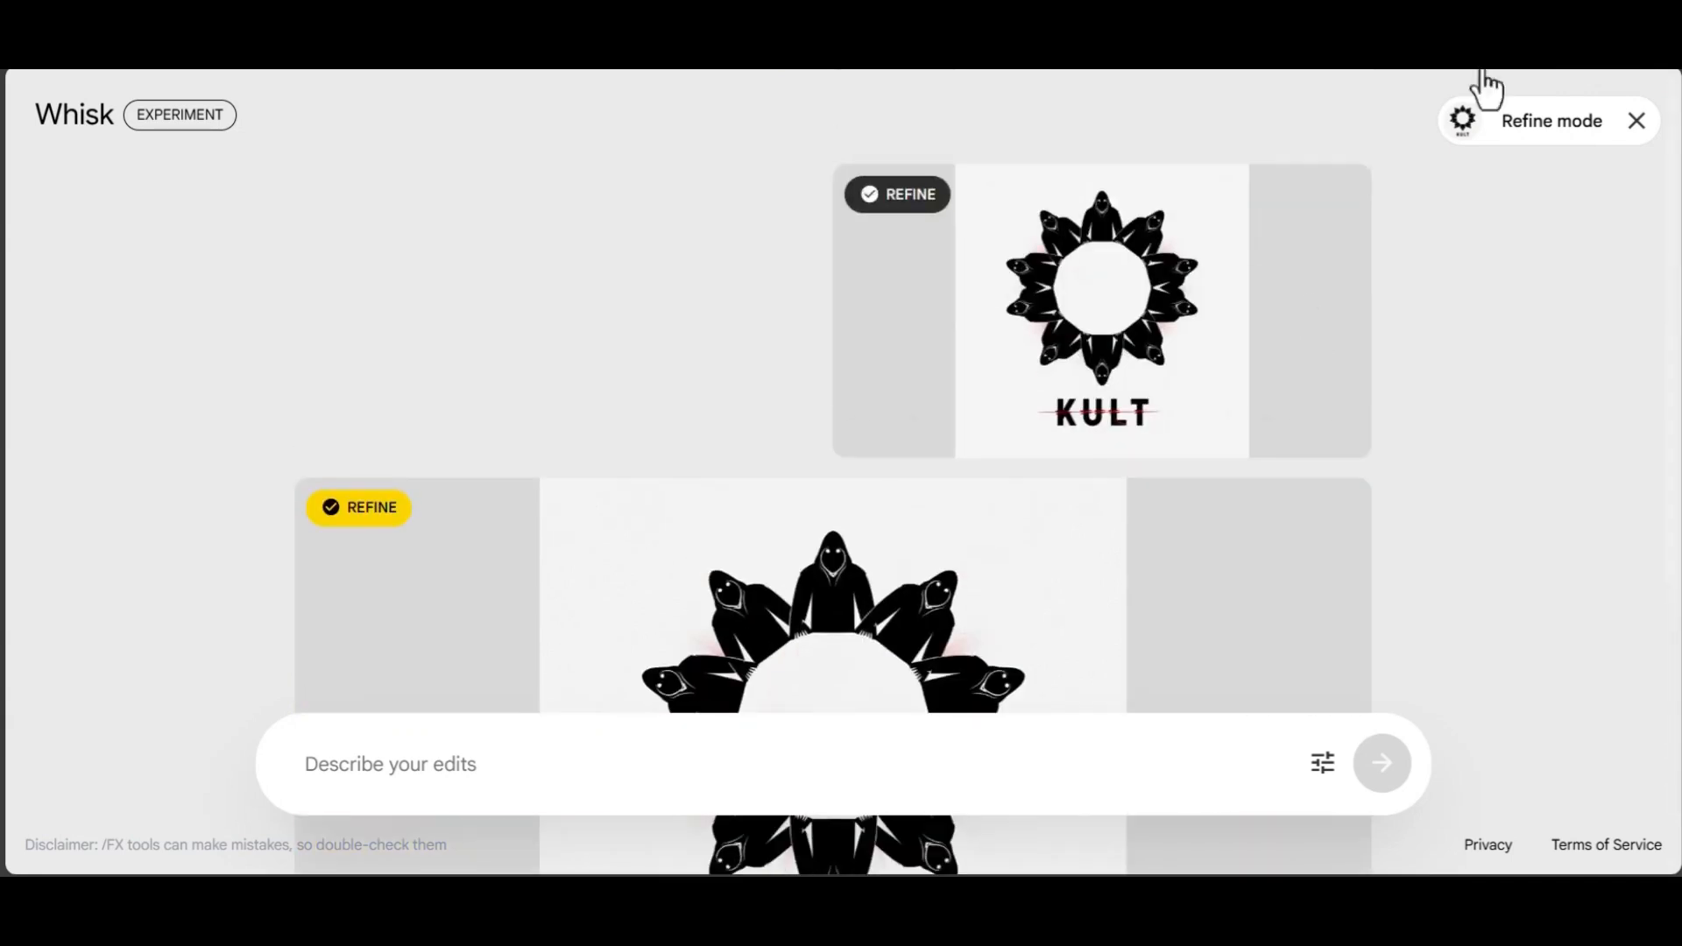
{"action": "left_click", "coordinate": [1637, 121]}
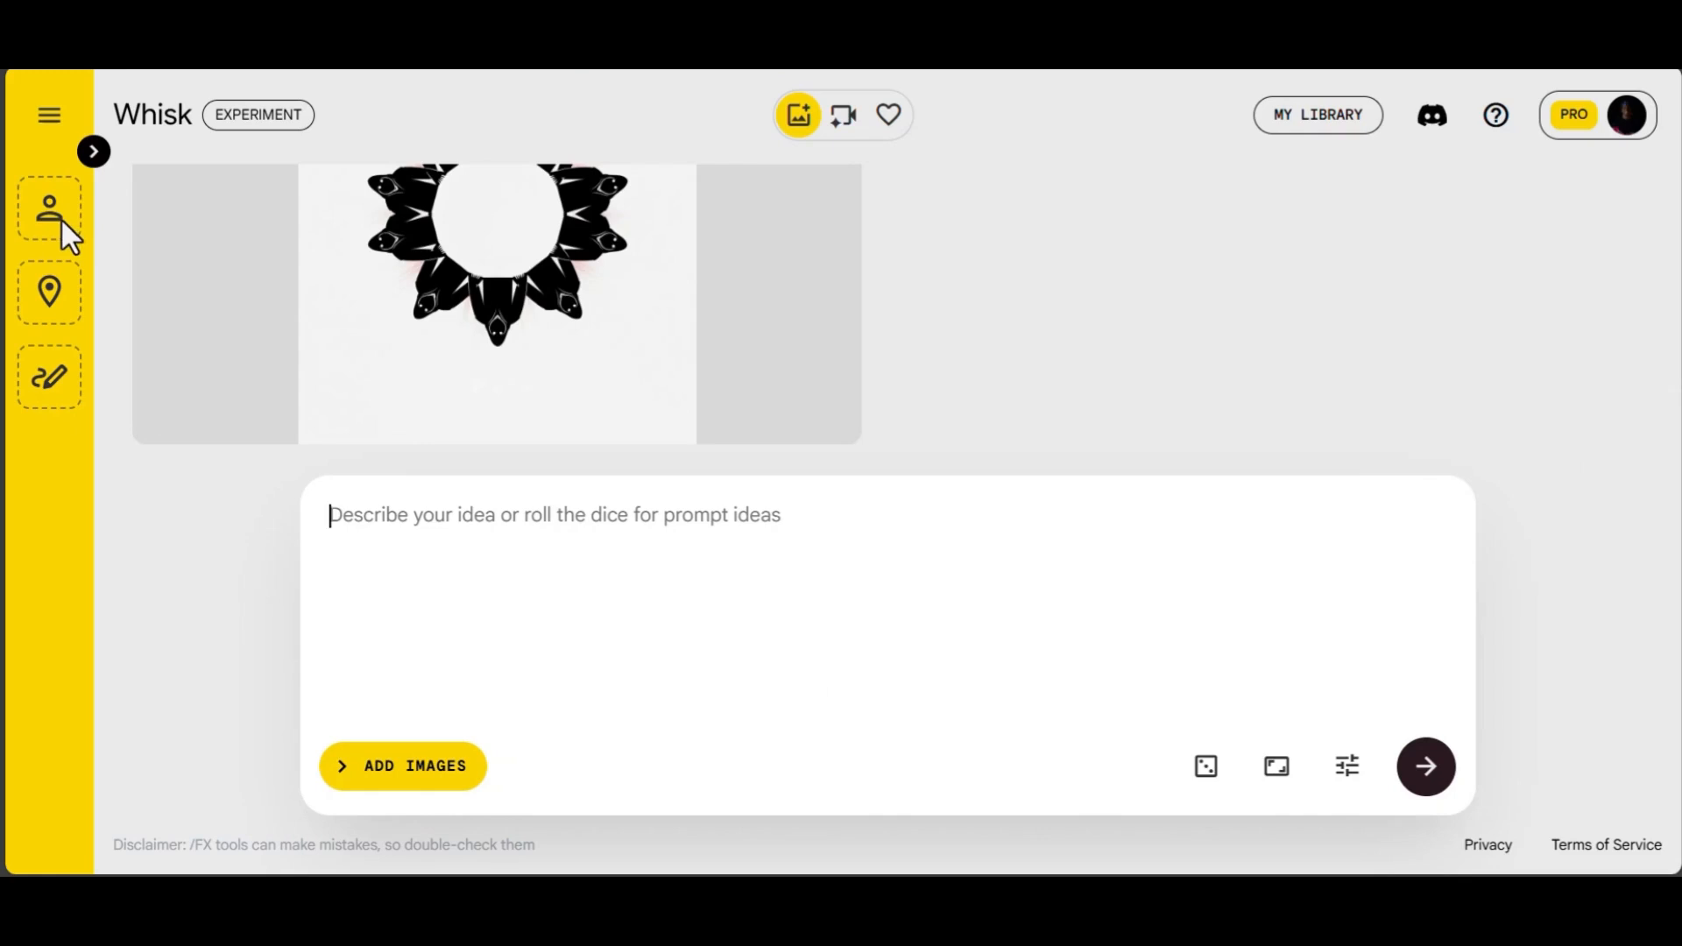
- Load the black hooded-figure ring emblem as Whisk's Subject image and focus the empty prompt
{"action": "left_click", "coordinate": [94, 152]}
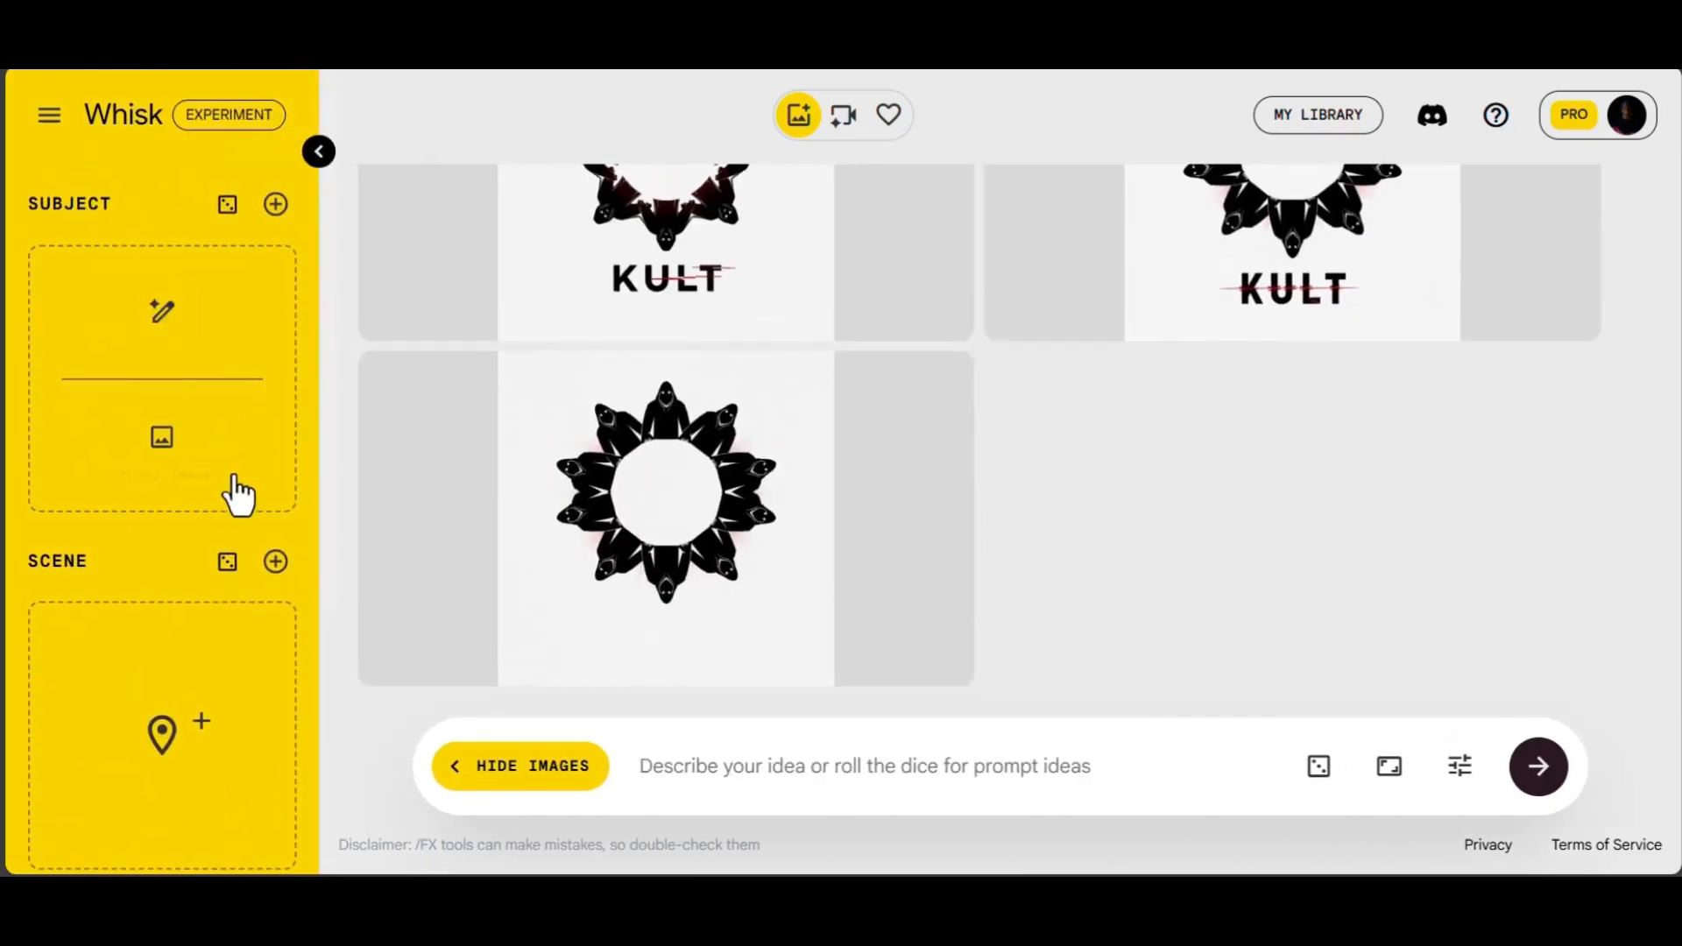
{"action": "left_click", "coordinate": [163, 456]}
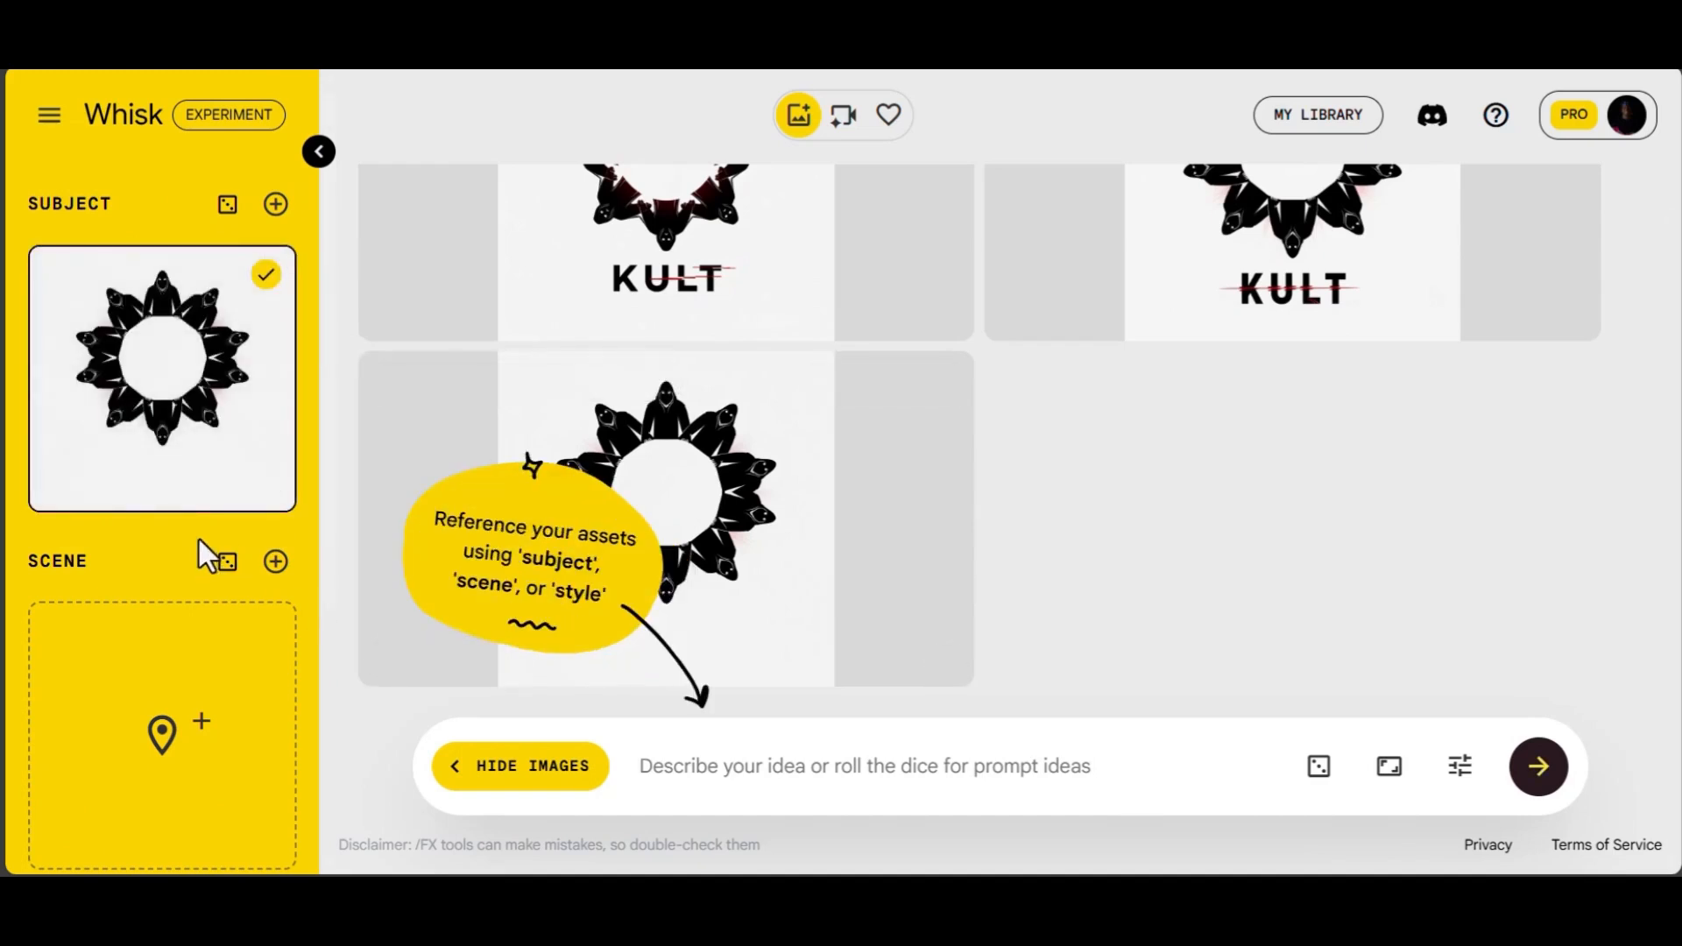
{"action": "left_click", "coordinate": [686, 765]}
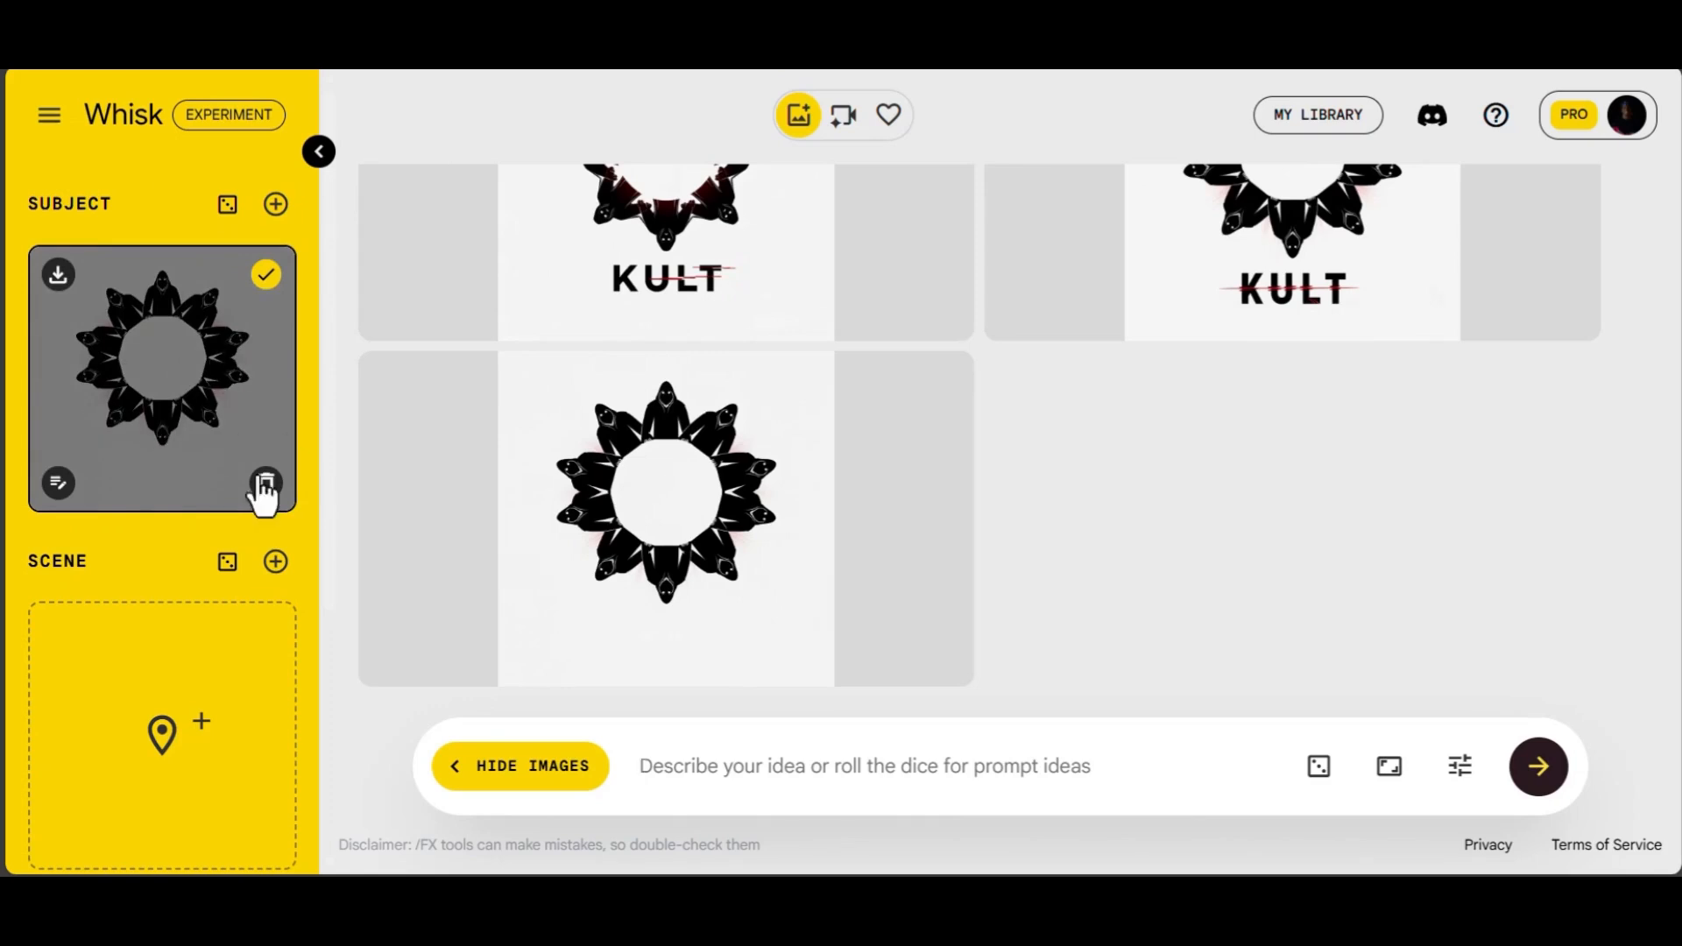
{"action": "left_click", "coordinate": [873, 768]}
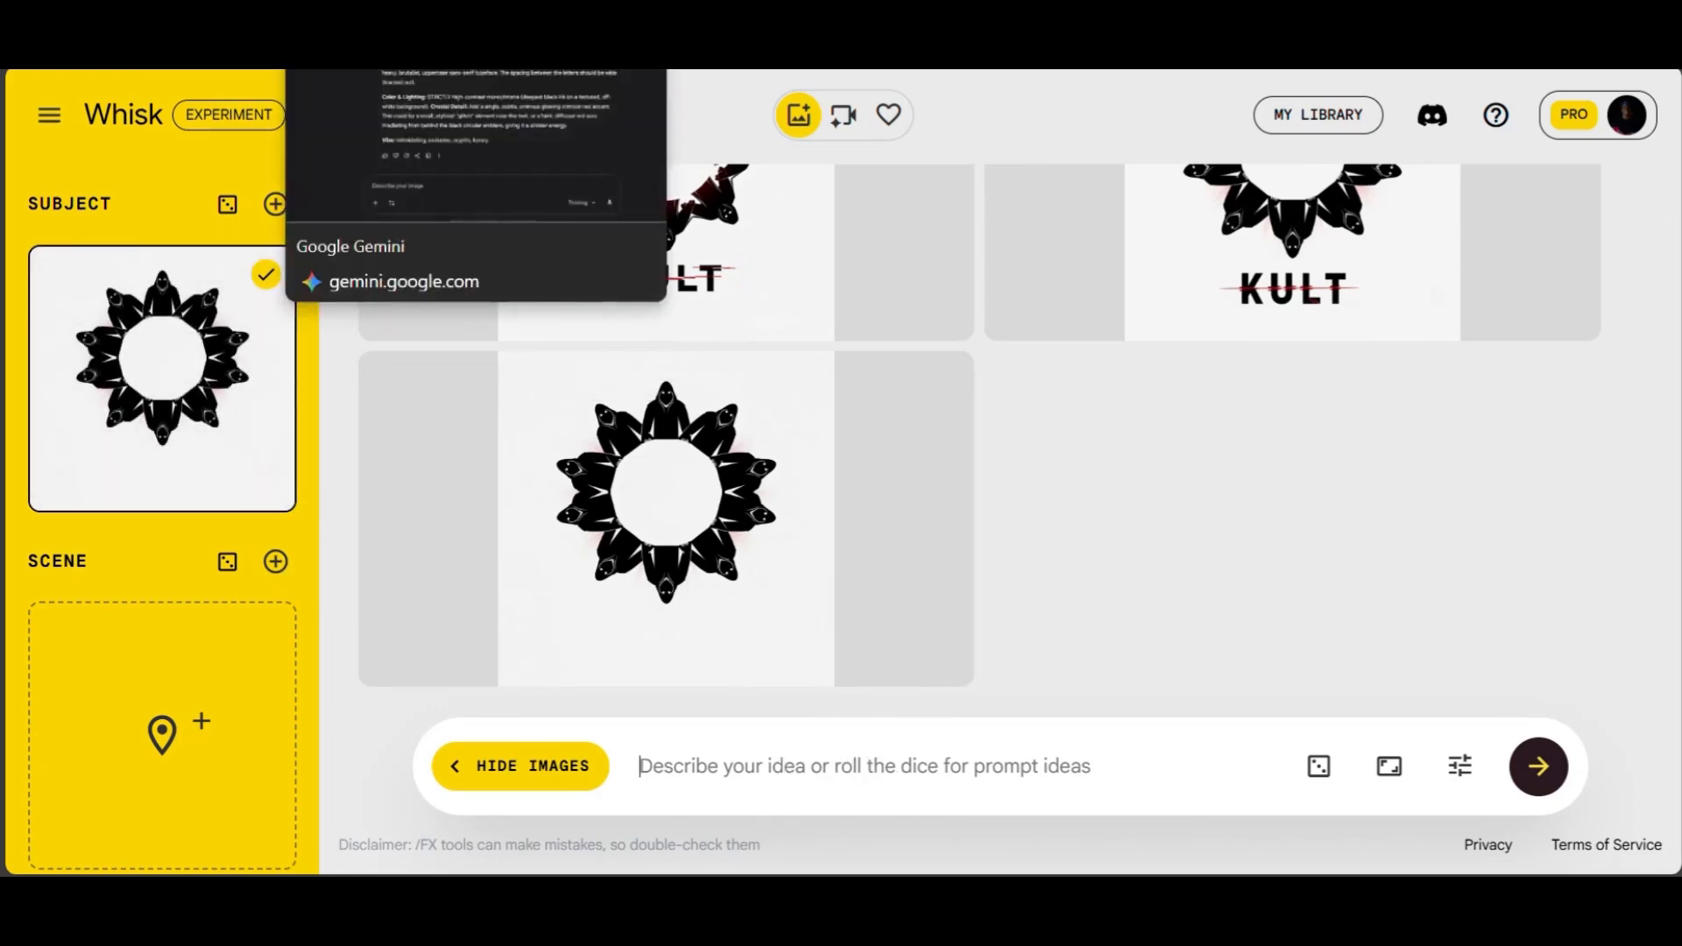
- Ask Gemini for prompts for 3 different product images for the brand, based on the angle
{"action": "left_click", "coordinate": [376, 9]}
{"action": "type", "text": "g"}
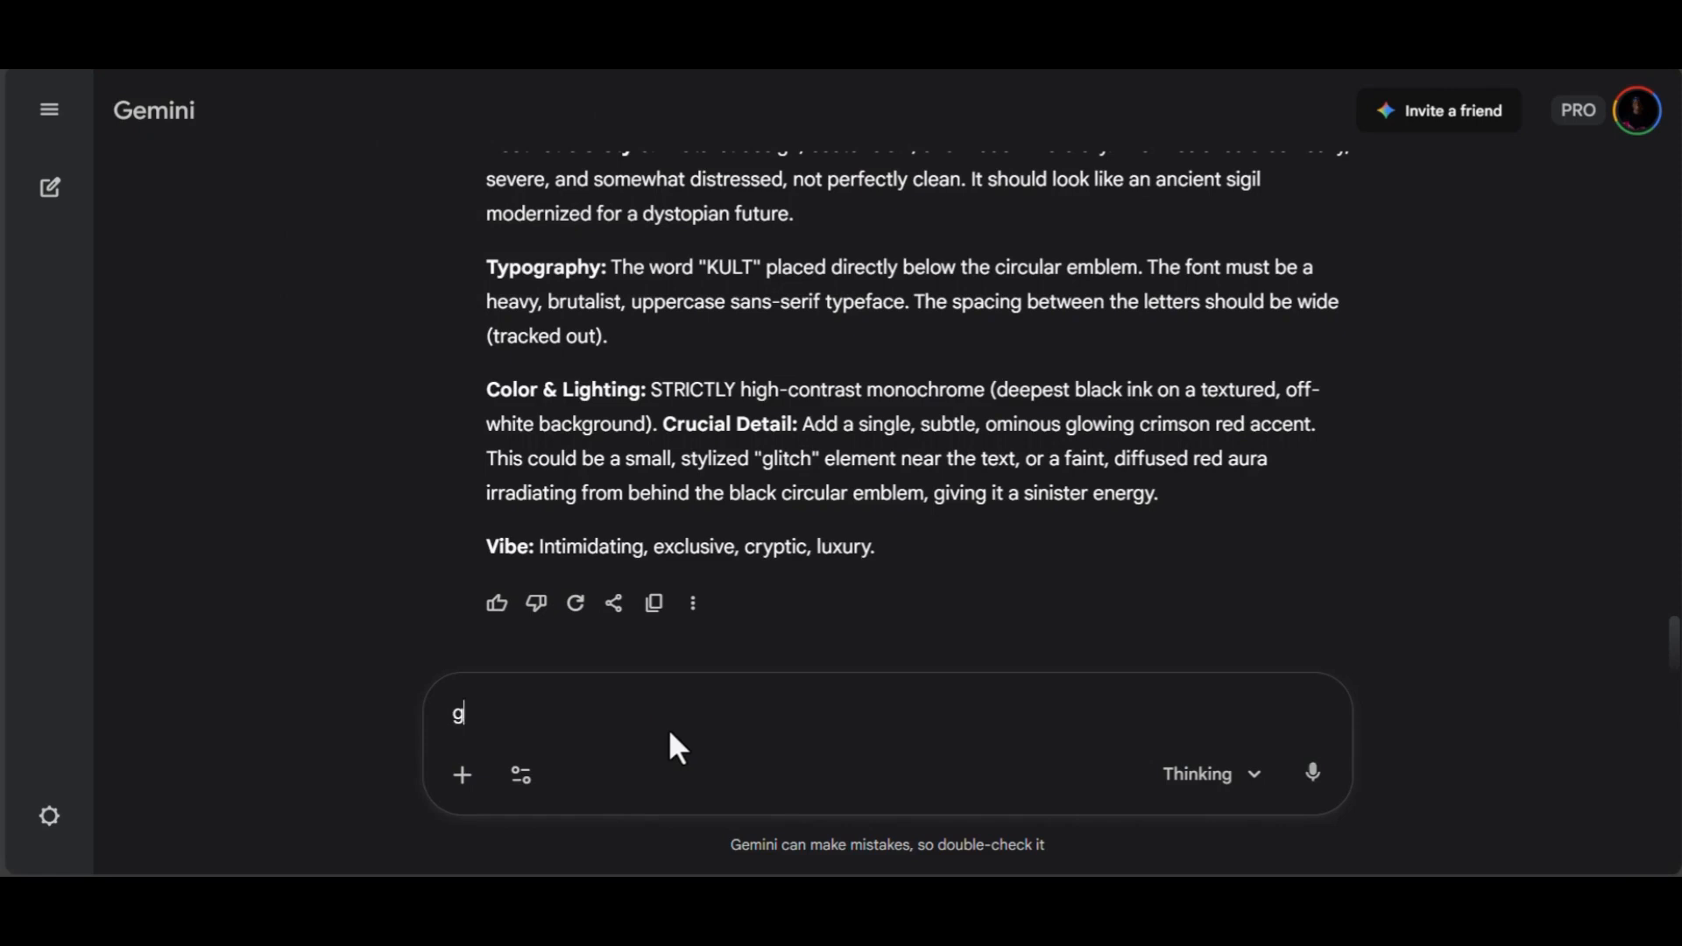
{"action": "type", "text": "ive me "}
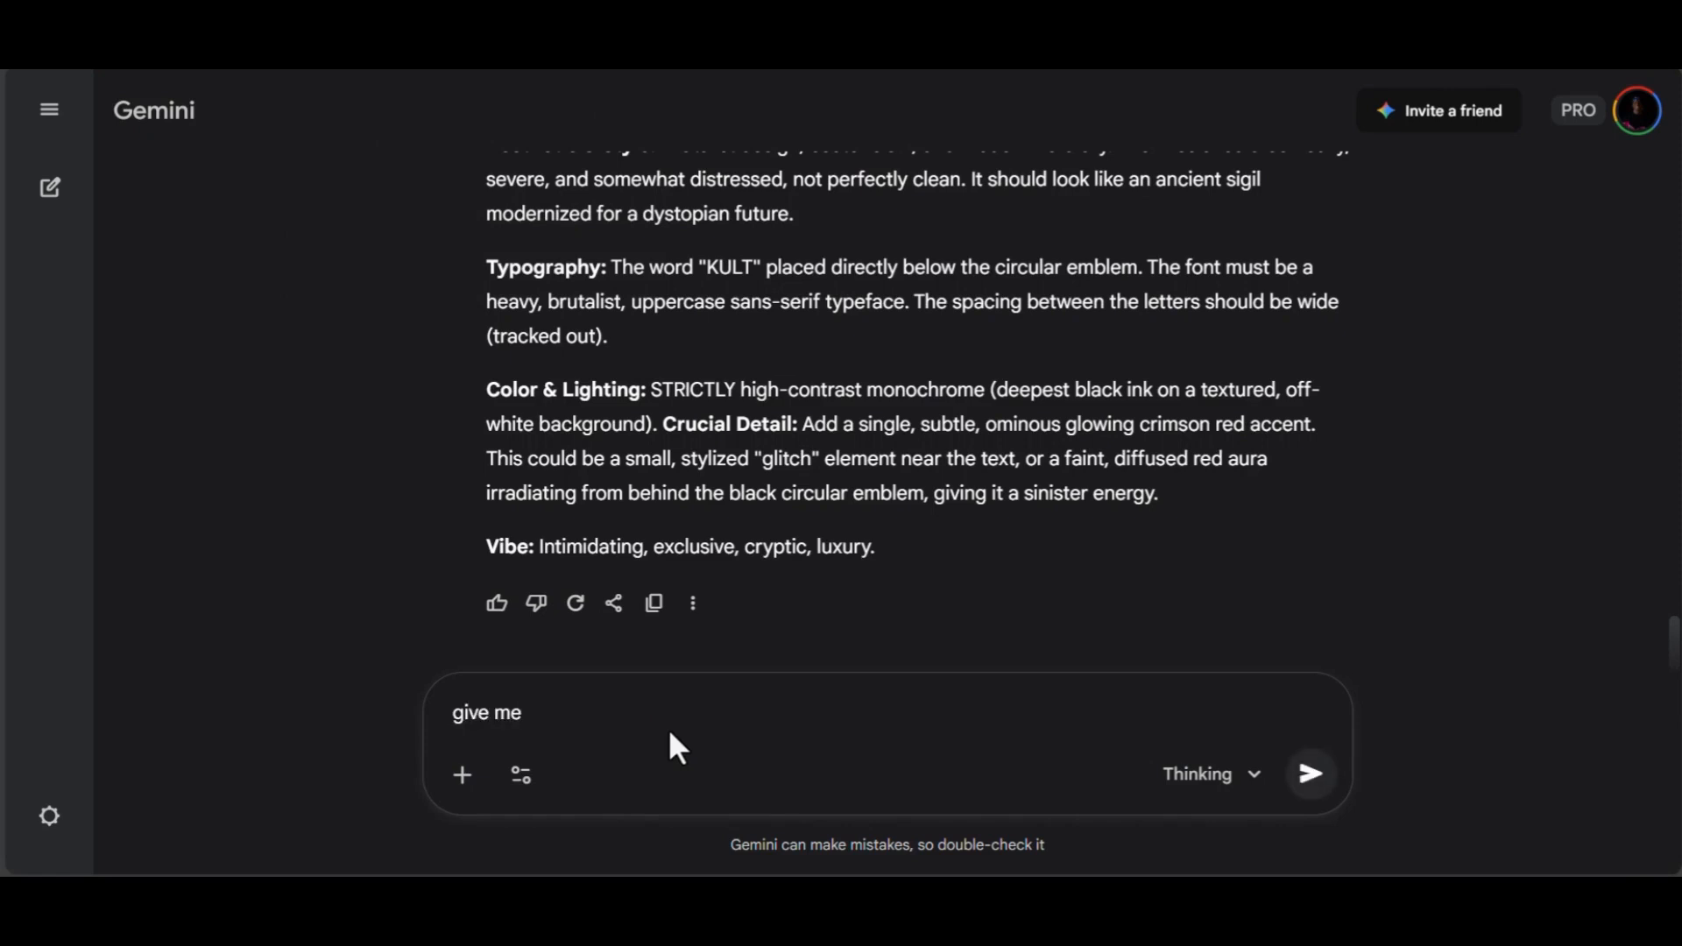
{"action": "type", "text": "prompts for 3 diffr"}
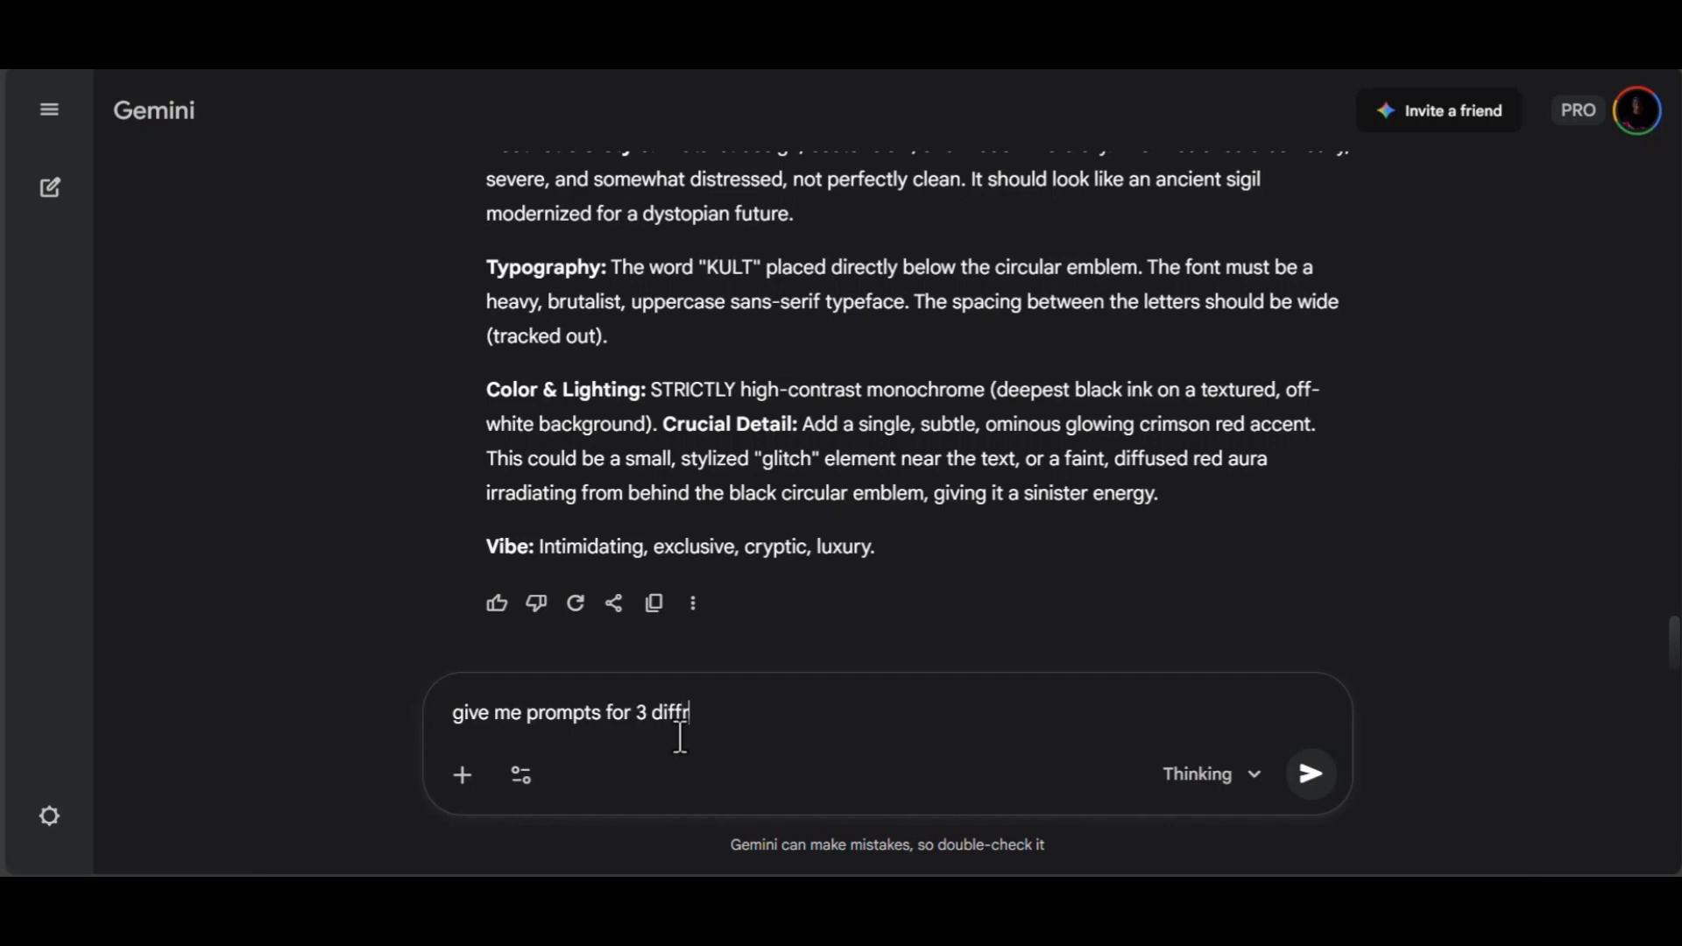
{"action": "key", "text": "BackSpace"}
{"action": "type", "text": "erent"}
{"action": "key", "text": "BackSpace"}
{"action": "key", "text": "BackSpace"}
{"action": "type", "text": "nt product images"}
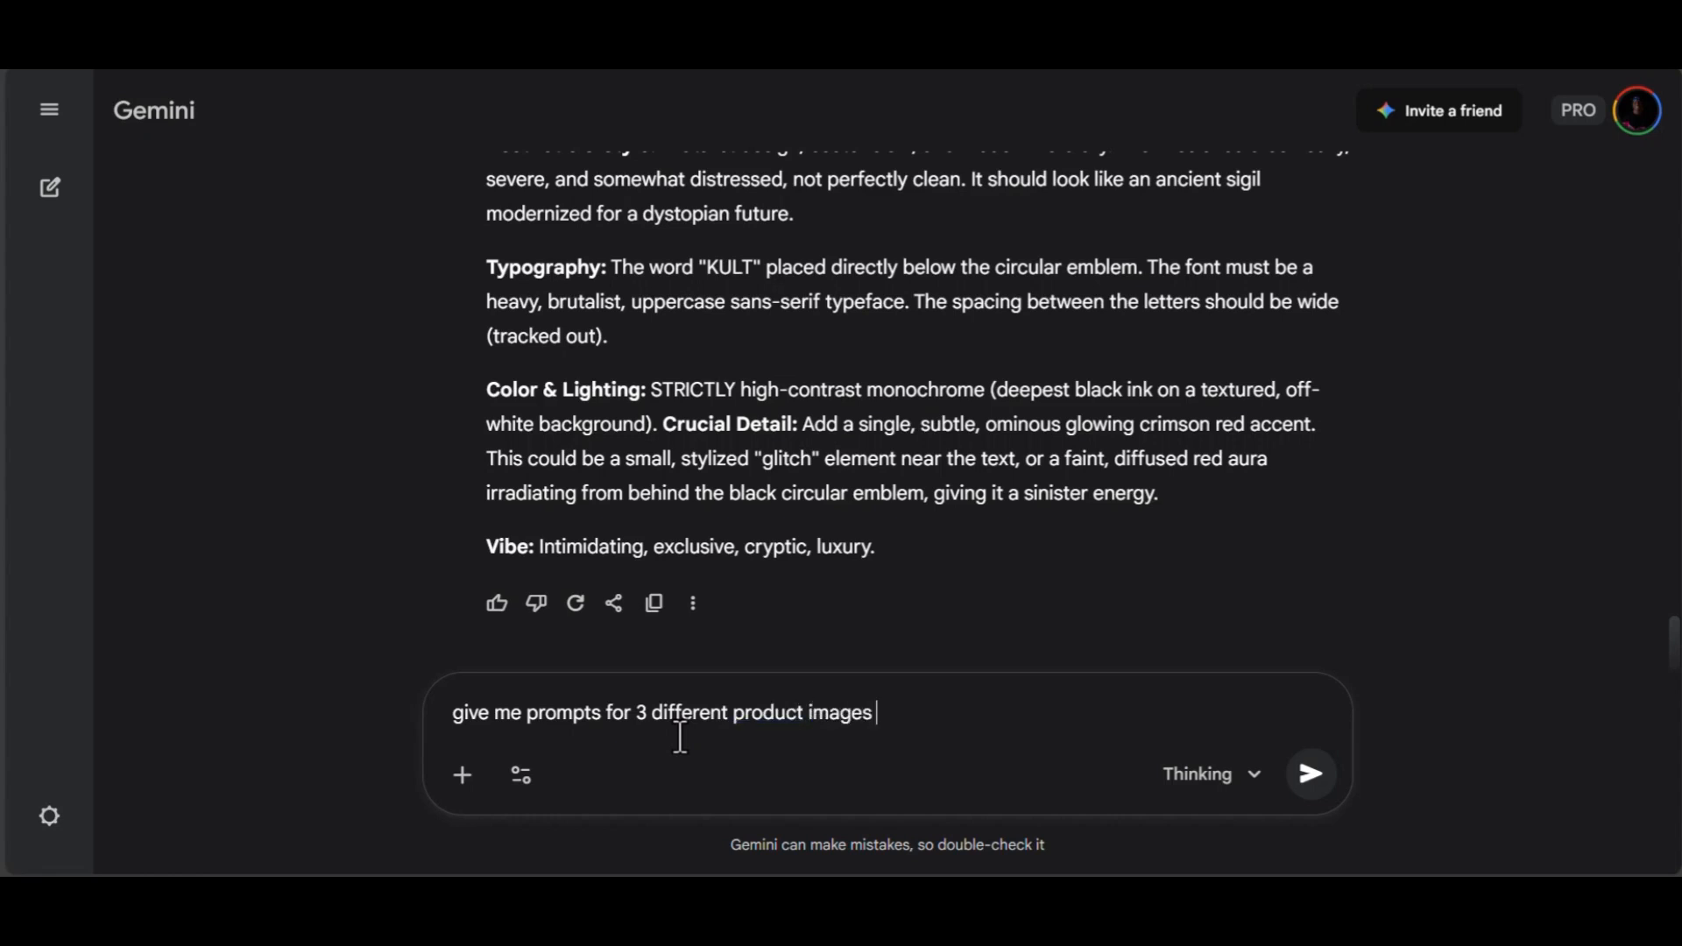
{"action": "type", "text": " for my brand,"}
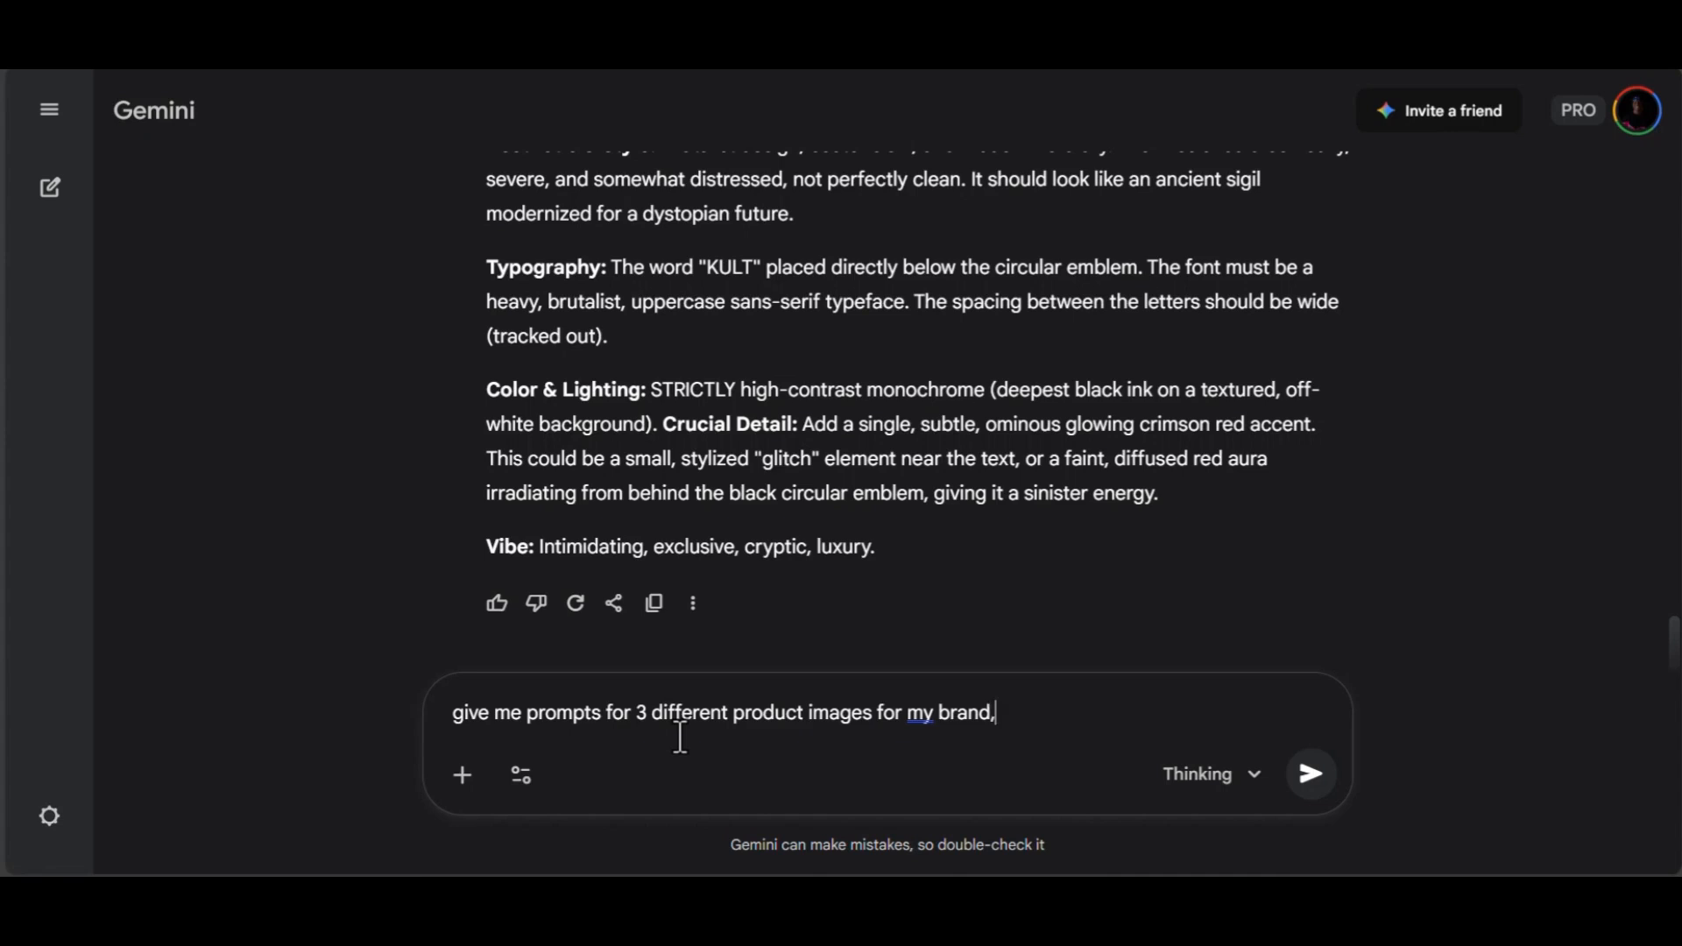
{"action": "type", "text": " also based on thr"}
{"action": "key", "text": "BackSpace"}
{"action": "key", "text": "BackSpace"}
{"action": "type", "text": "e angle"}
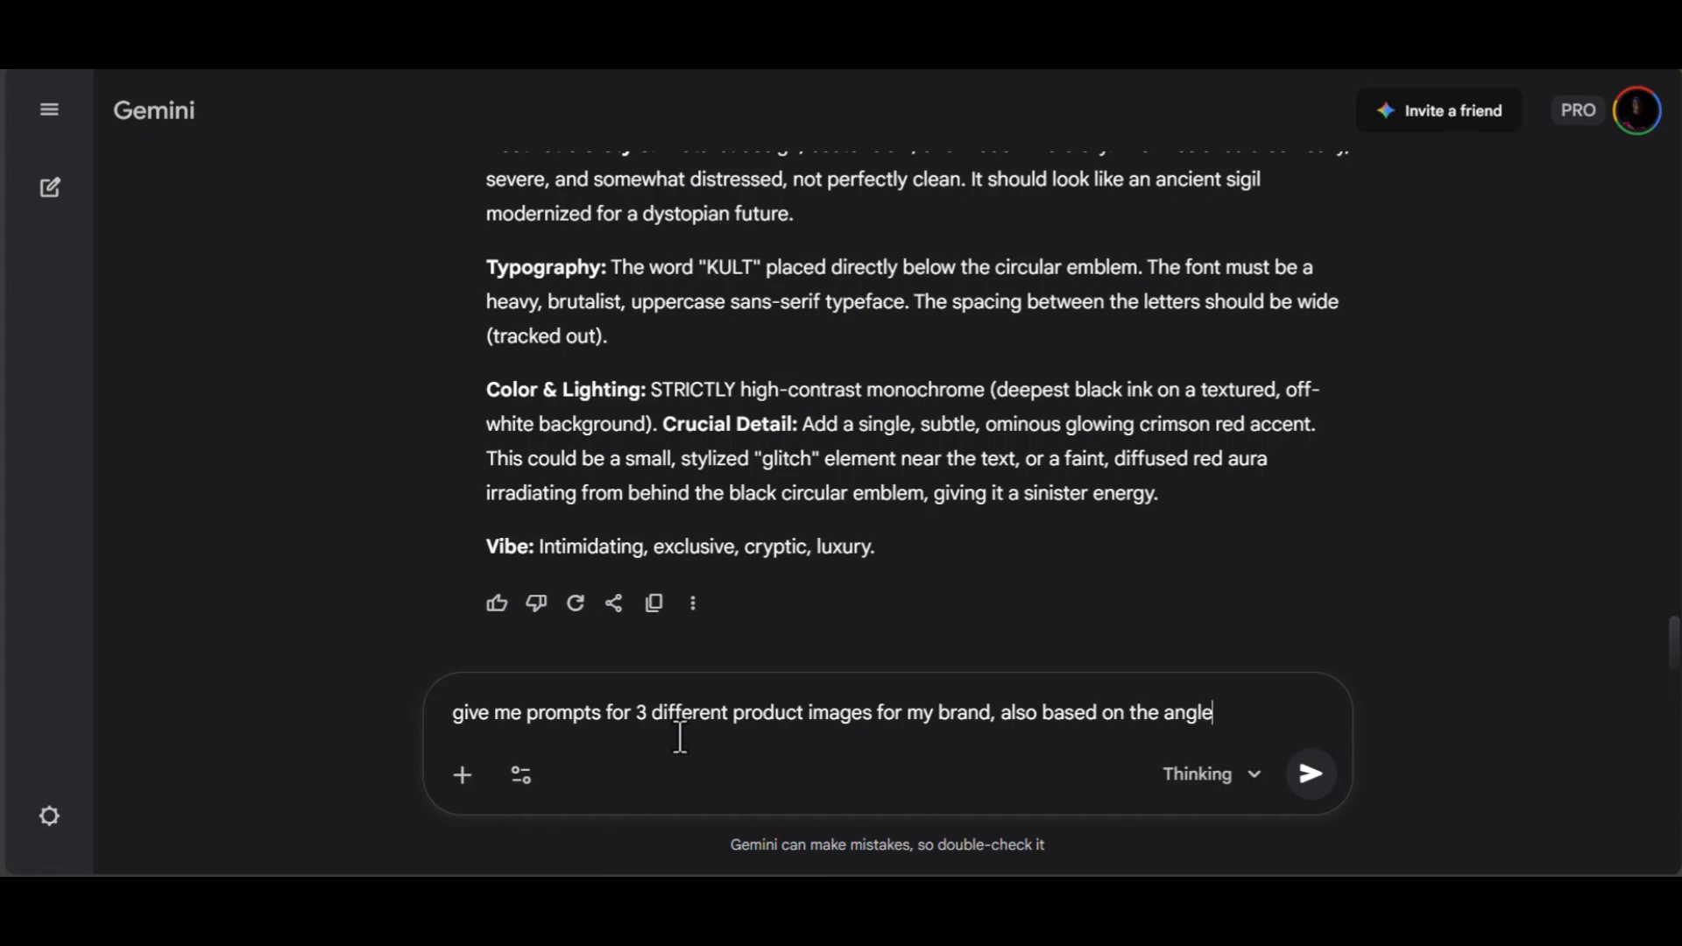
{"action": "key", "text": "Return"}
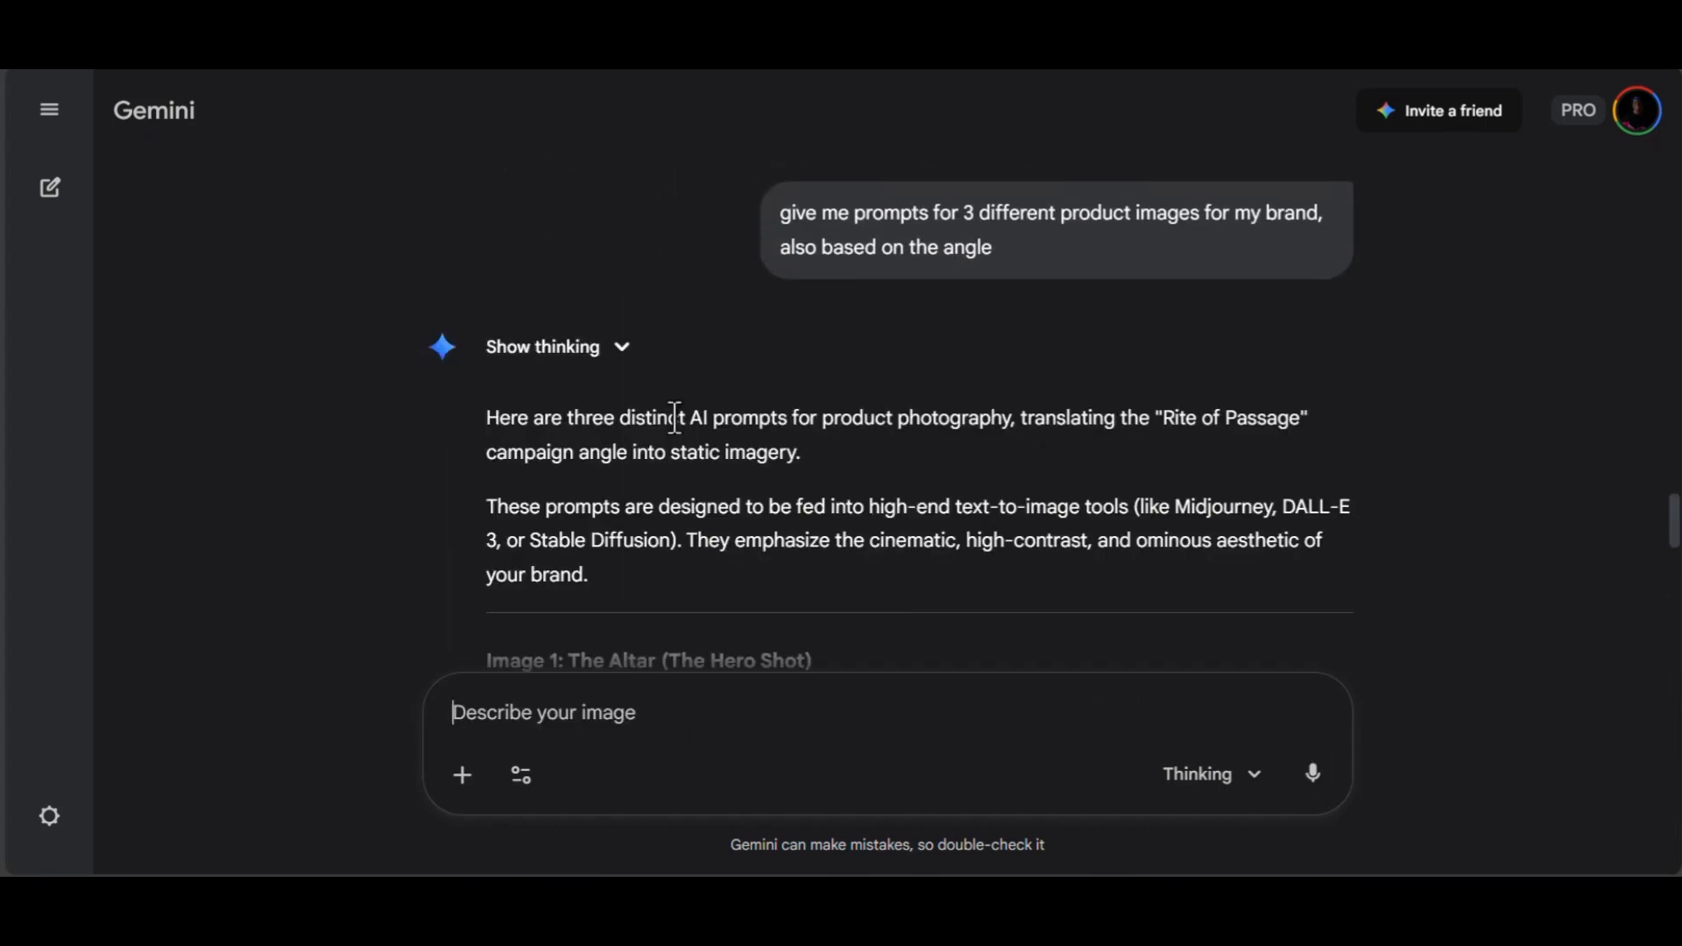
- Select the AI prompt for Image 1, 'The Altar (The Hero Shot)'
{"action": "scroll", "coordinate": [908, 543], "scroll_direction": "down", "scroll_amount": 2}
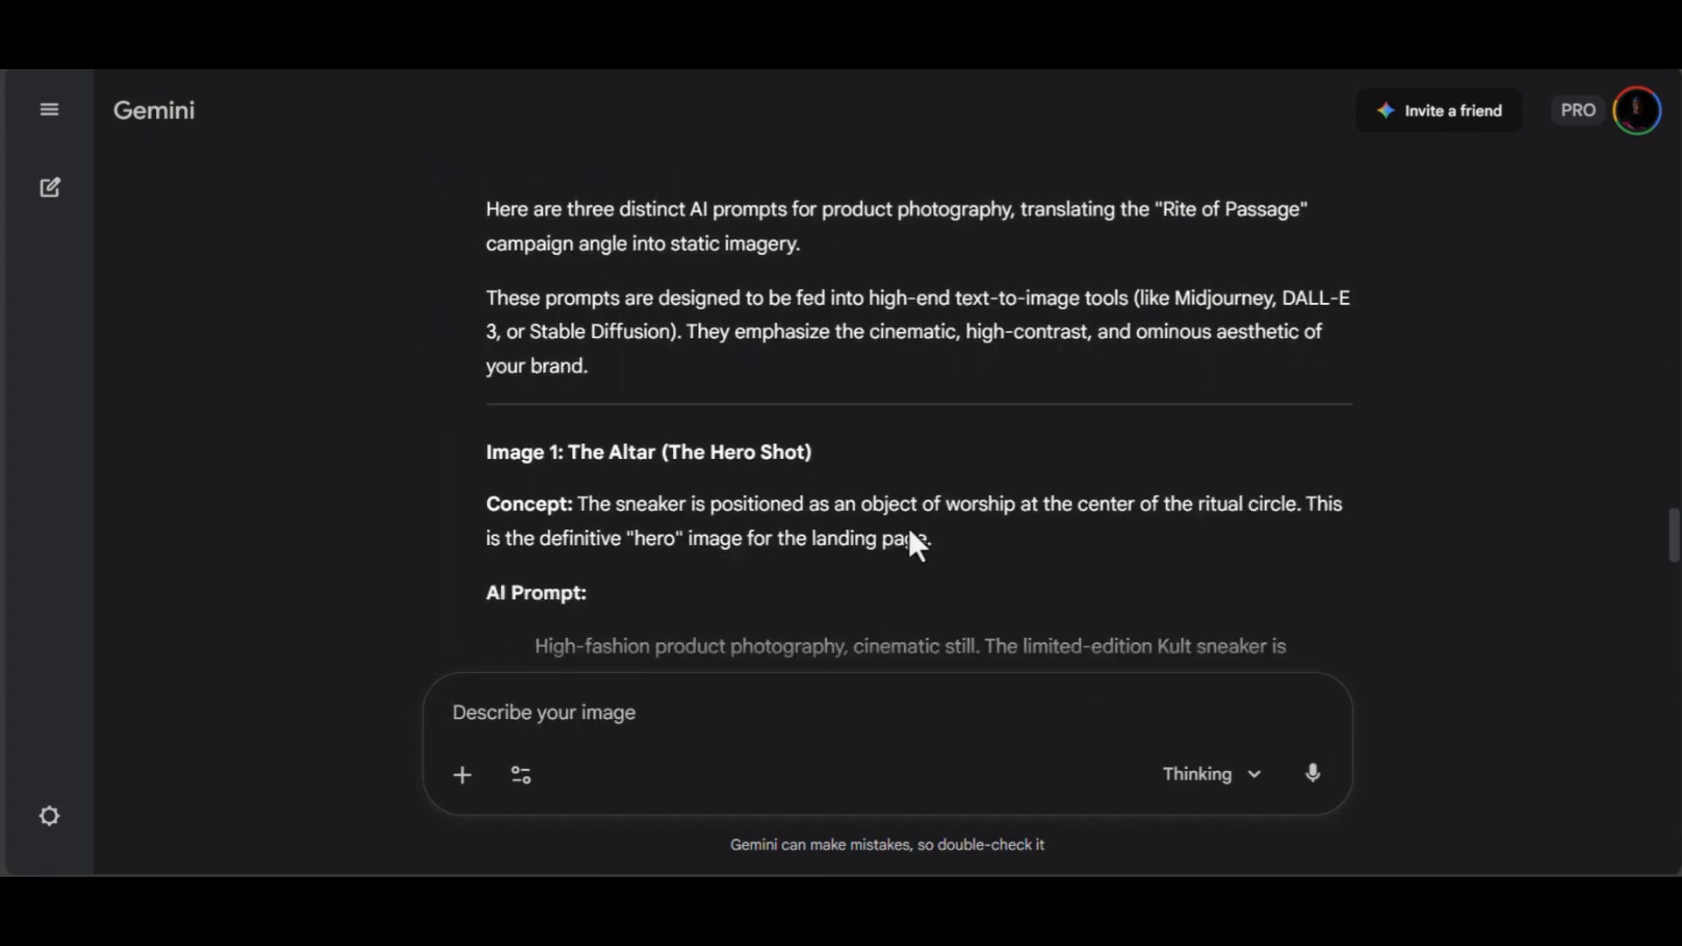
{"action": "scroll", "coordinate": [909, 532], "scroll_direction": "down", "scroll_amount": 4}
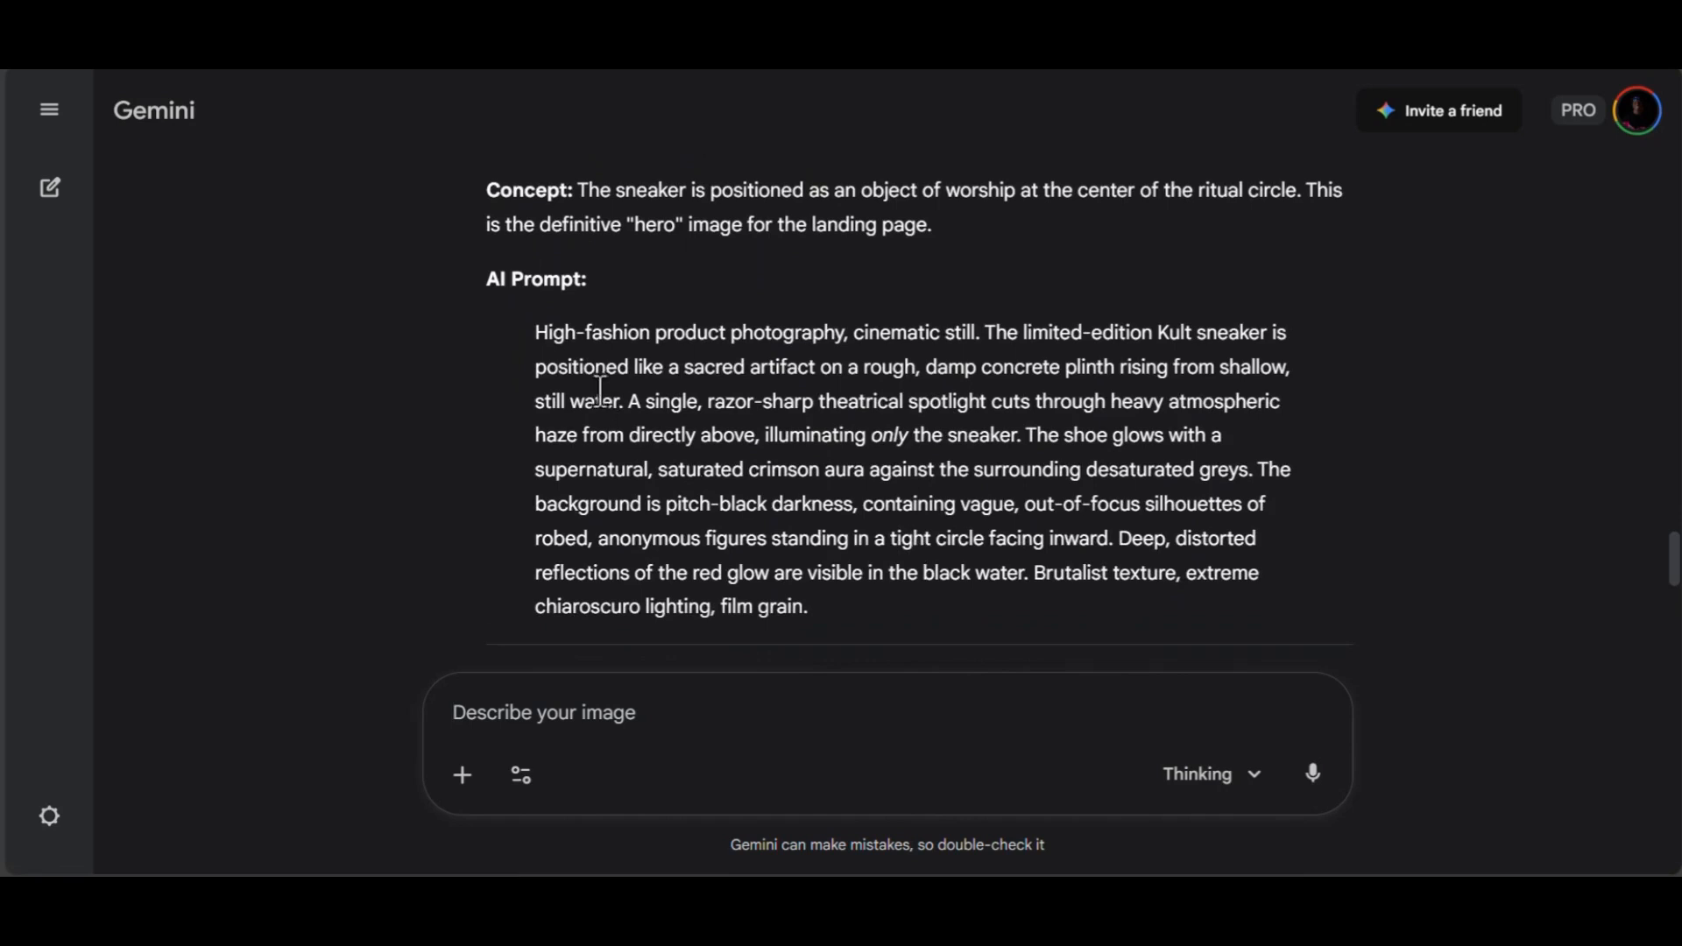
{"action": "left_click_drag", "start_coordinate": [536, 333], "coordinate": [875, 620]}
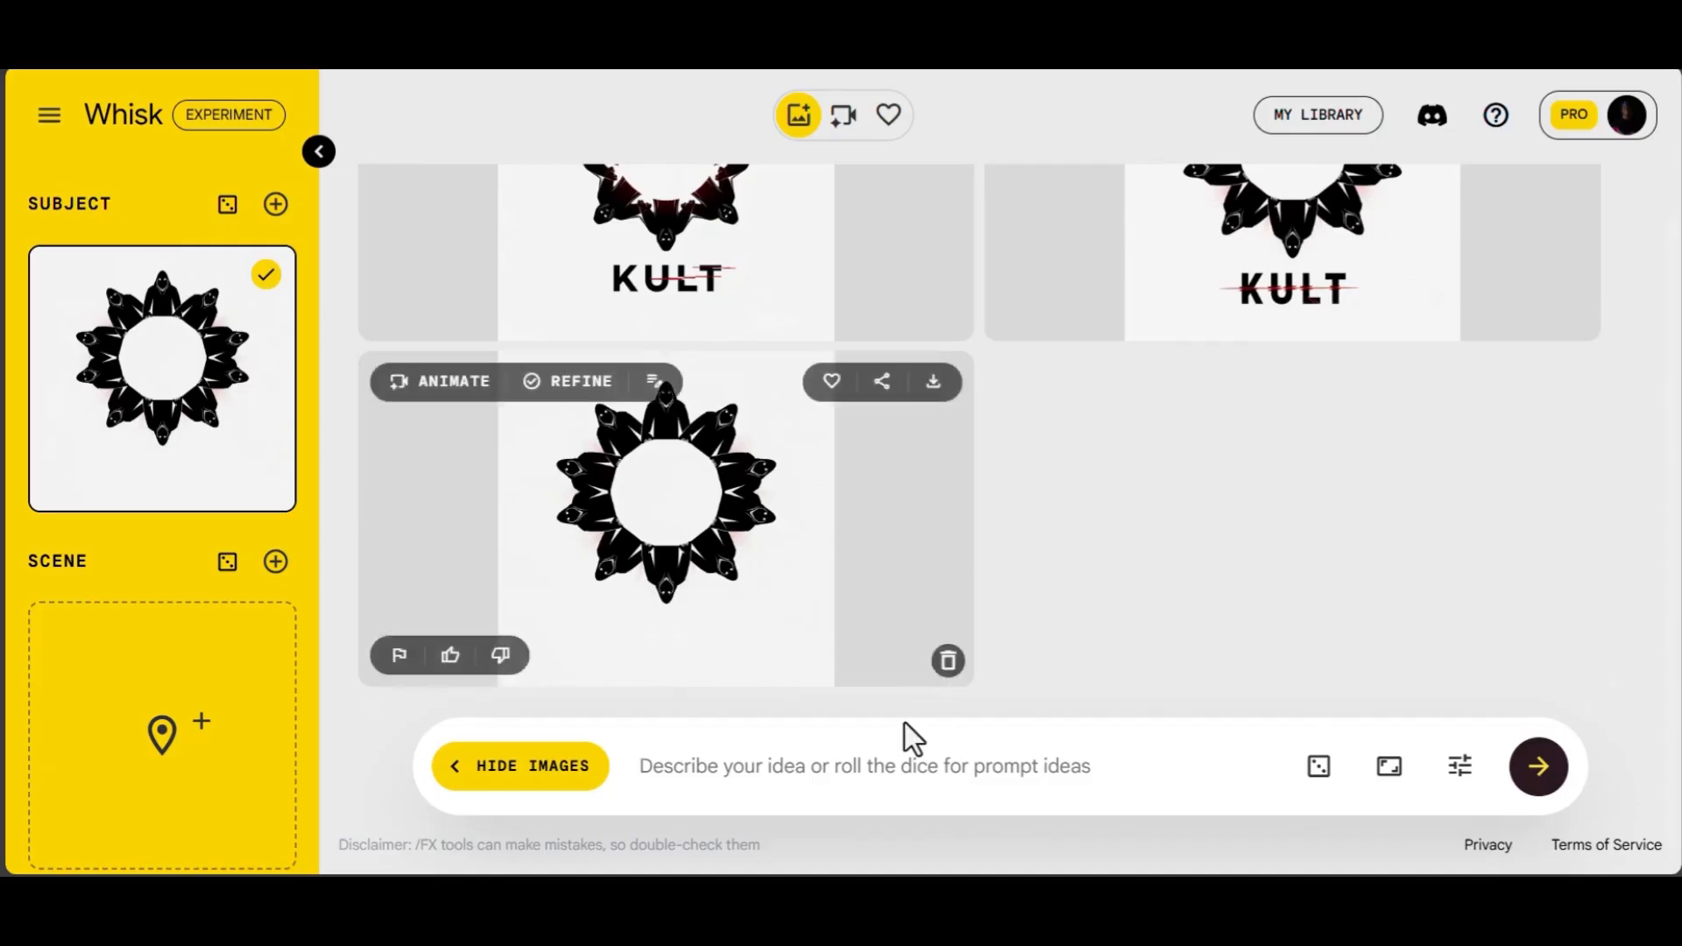
- Paste the Altar hero-shot prompt into Whisk's prompt box and start a new line
{"action": "left_click", "coordinate": [875, 754]}
{"action": "key", "text": "ctrl+v"}
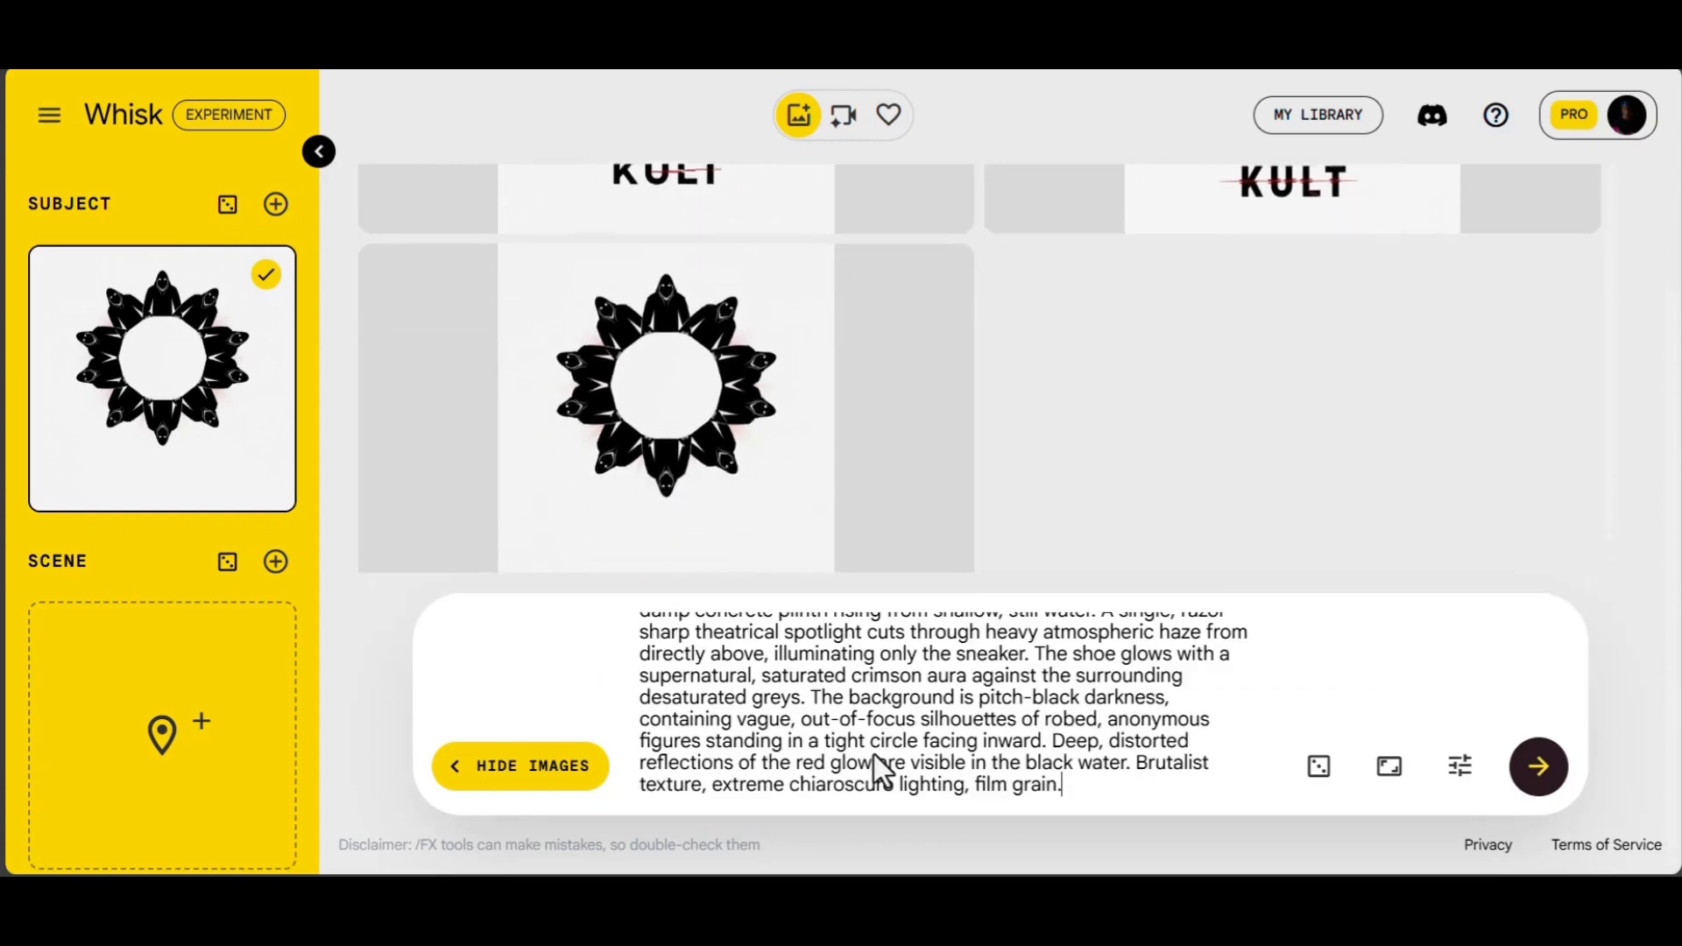
{"action": "key", "text": "Return"}
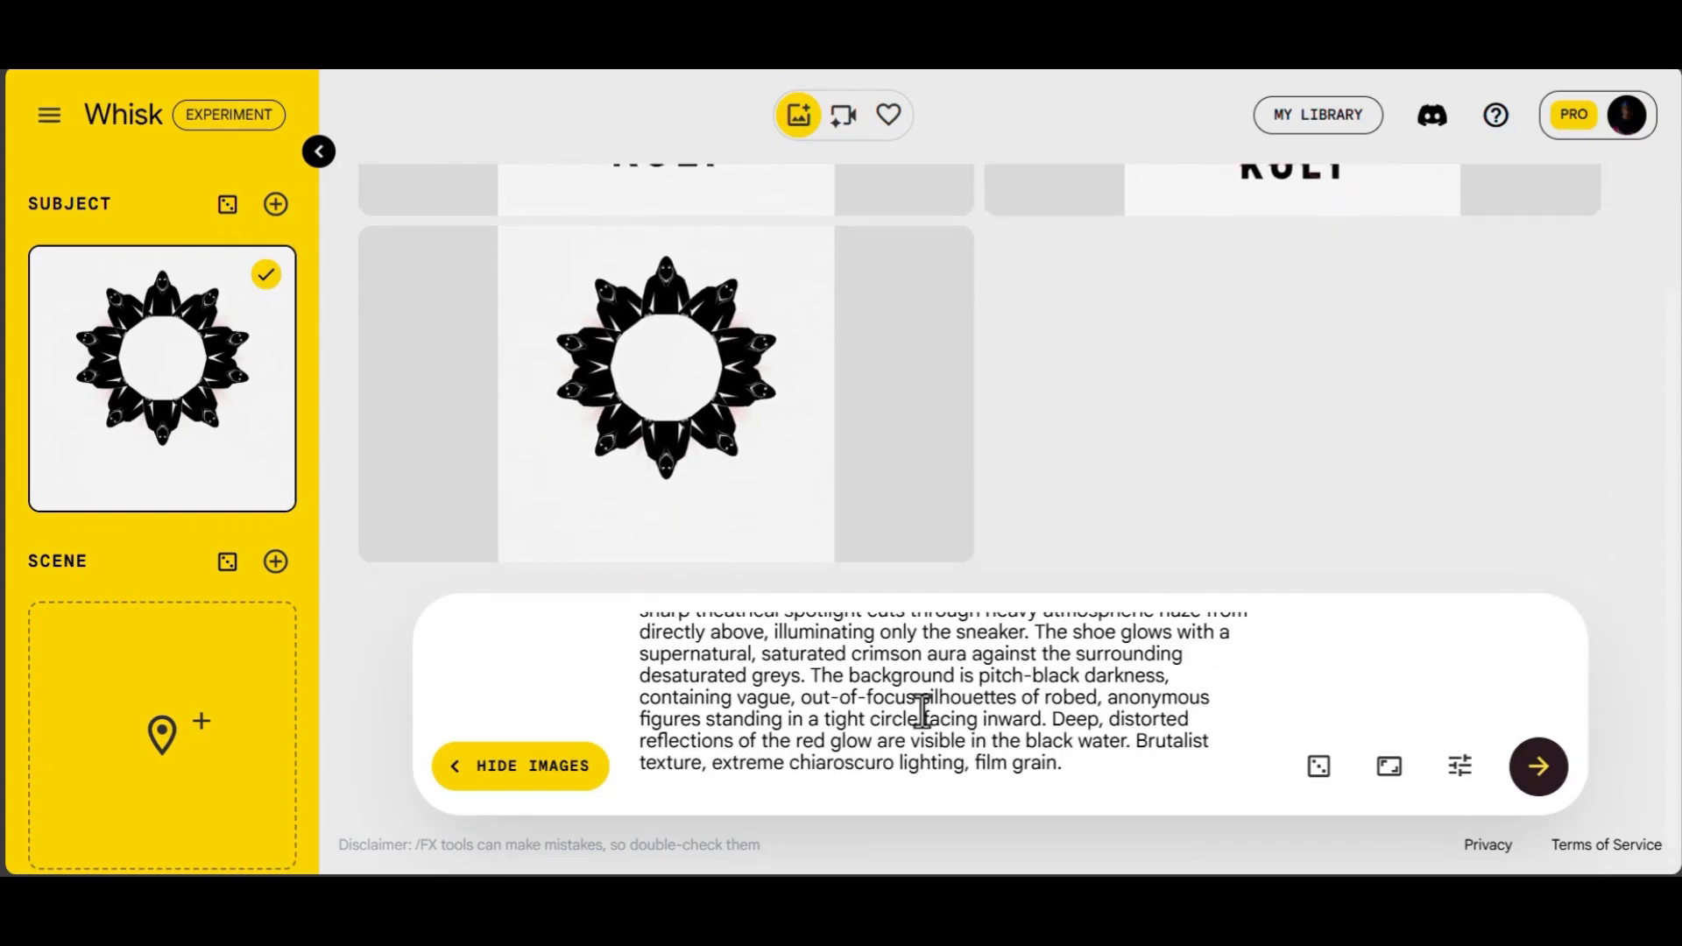
- Add a line asking Whisk to put the logo on the sneakers
{"action": "type", "text": "Make sure to add"}
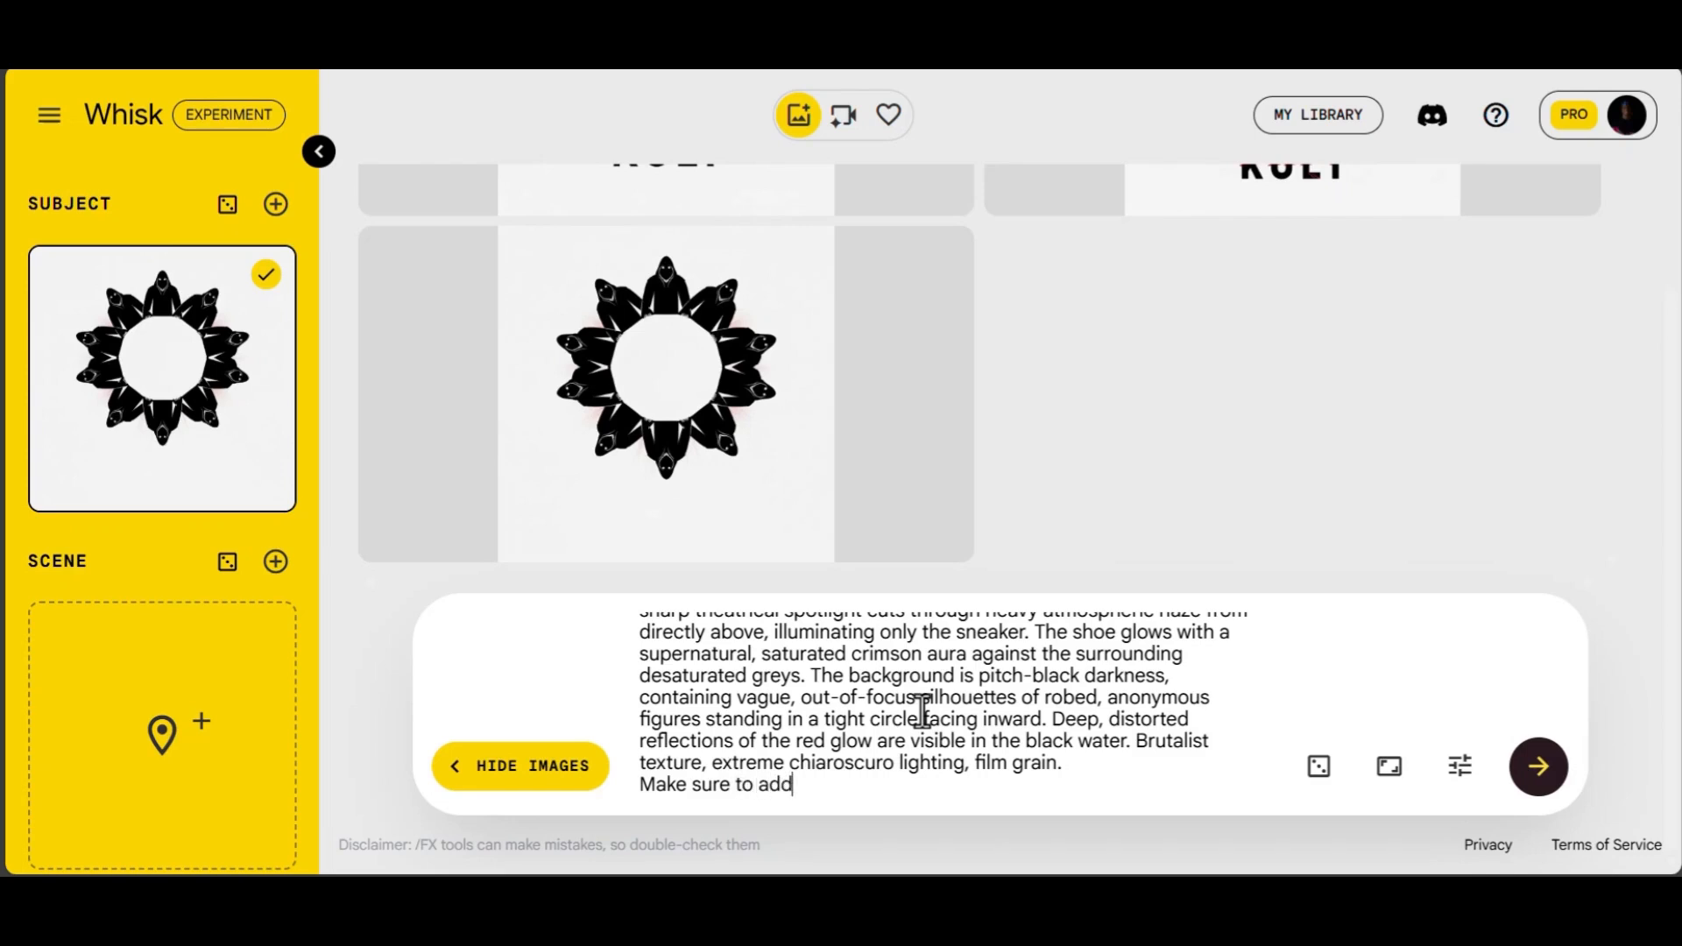
{"action": "key", "text": "BackSpace"}
{"action": "key", "text": "BackSpace"}
{"action": "type", "text": "dd the or"}
{"action": "key", "text": "BackSpace"}
{"action": "type", "text": "pro"}
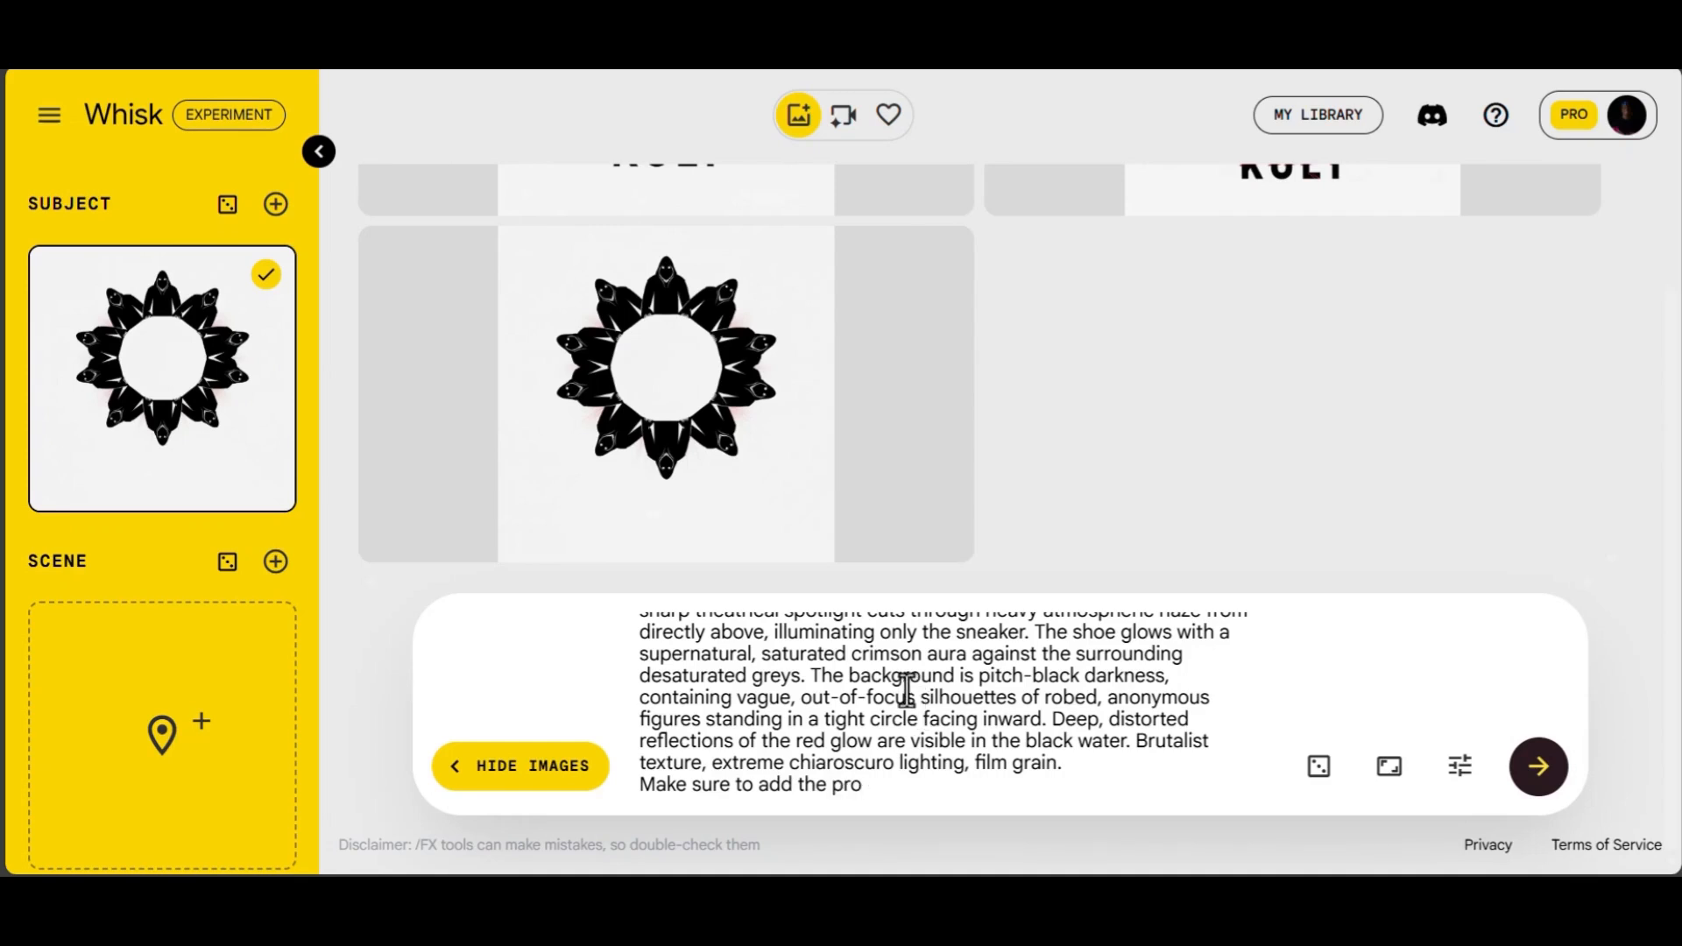
{"action": "type", "text": "duct "}
{"action": "type", "text": "log"}
{"action": "key", "text": "BackSpace"}
{"action": "key", "text": "BackSpace"}
{"action": "key", "text": "BackSpace"}
{"action": "key", "text": "BackSpace"}
{"action": "key", "text": "BackSpace"}
{"action": "key", "text": "BackSpace"}
{"action": "key", "text": "BackSpace"}
{"action": "key", "text": "BackSpace"}
{"action": "key", "text": "BackSpace"}
{"action": "key", "text": "BackSpace"}
{"action": "key", "text": "BackSpace"}
{"action": "key", "text": "BackSpace"}
{"action": "type", "text": "logo to the pr"}
{"action": "key", "text": "BackSpace"}
{"action": "type", "text": "e pro"}
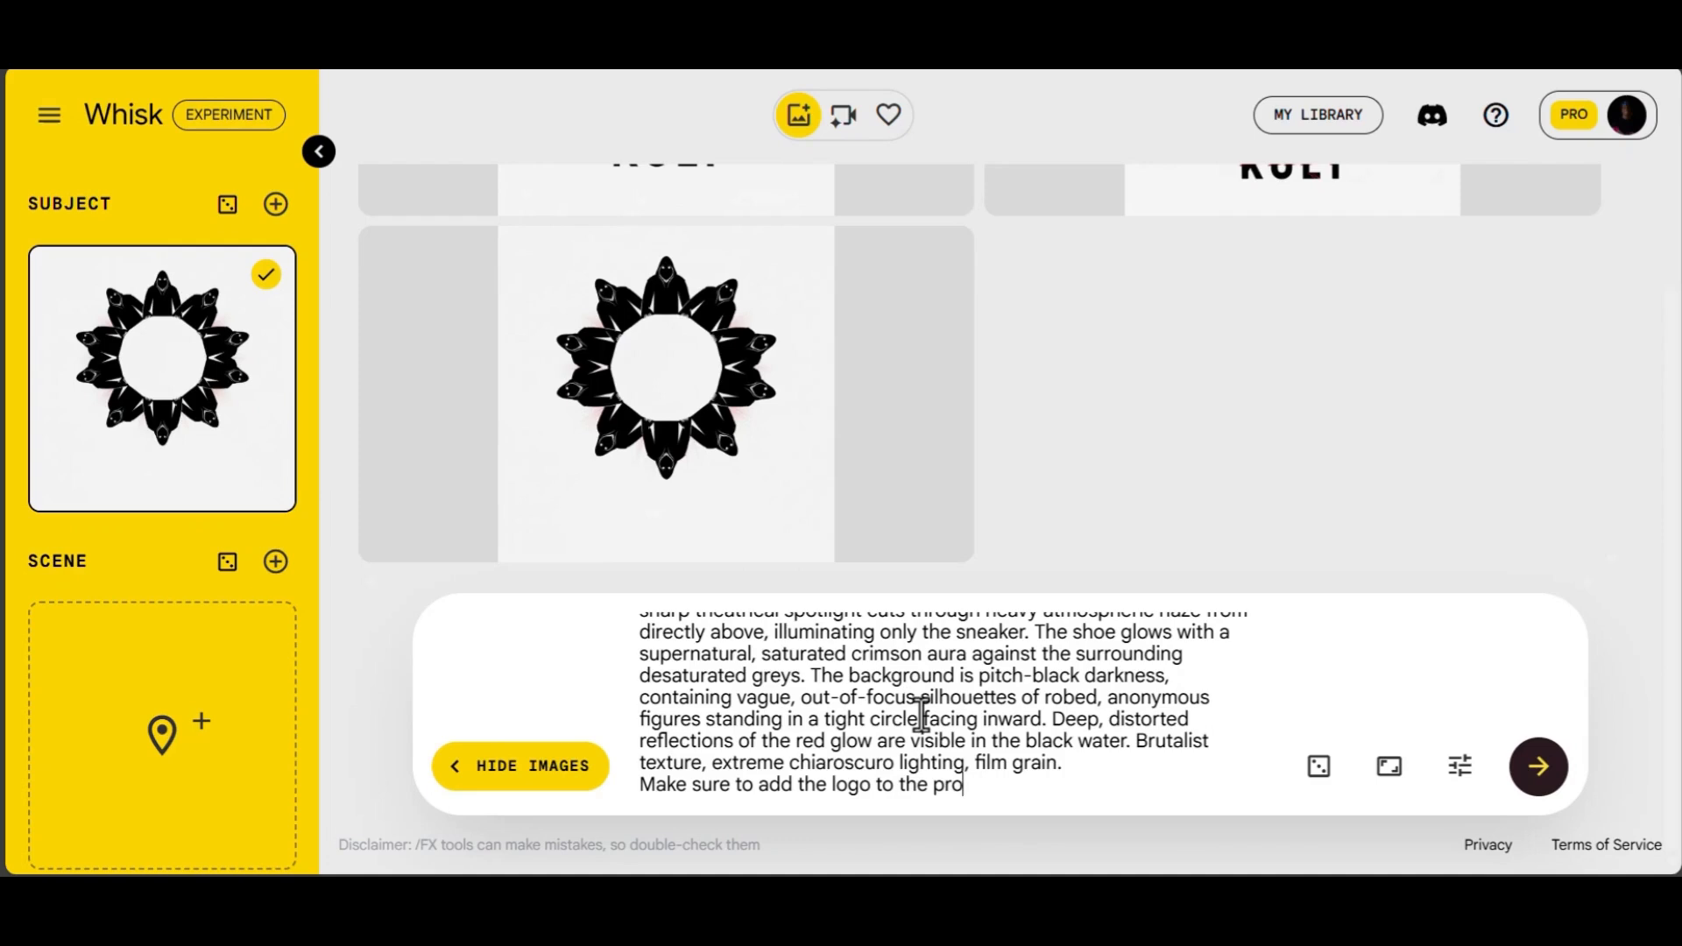
{"action": "type", "text": " sneakers"}
- Insert '(subject)' after 'logo' and generate the glowing red sneaker on its plinth
{"action": "left_click", "coordinate": [877, 785]}
{"action": "type", "text": "("}
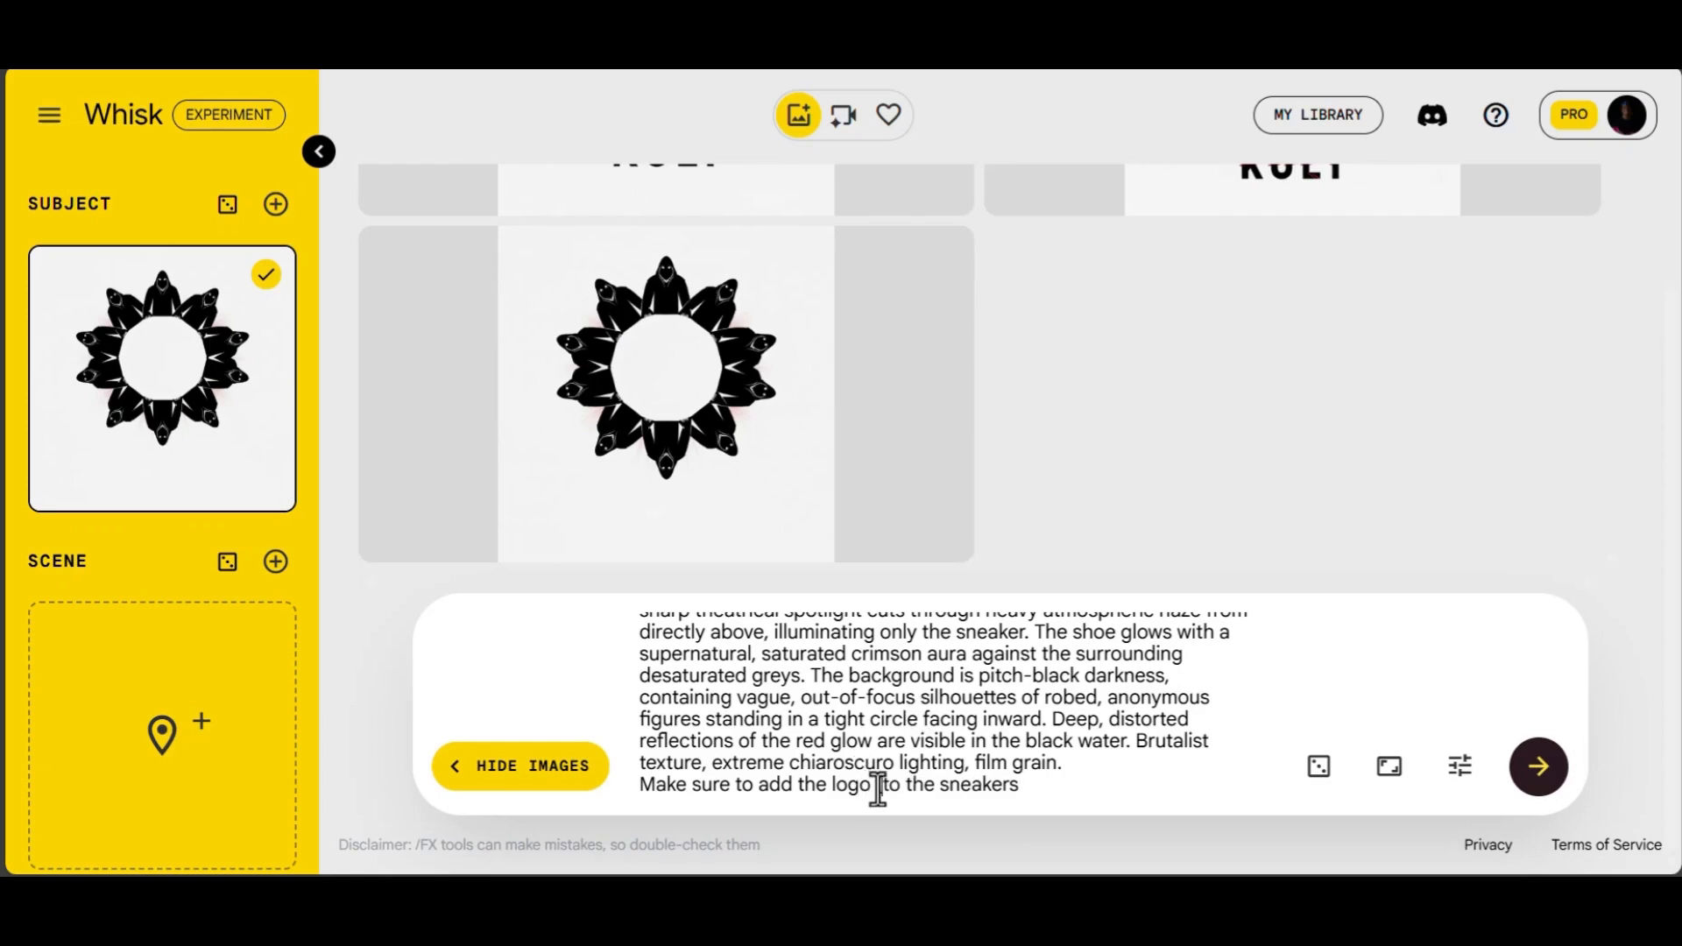
{"action": "type", "text": "subject"}
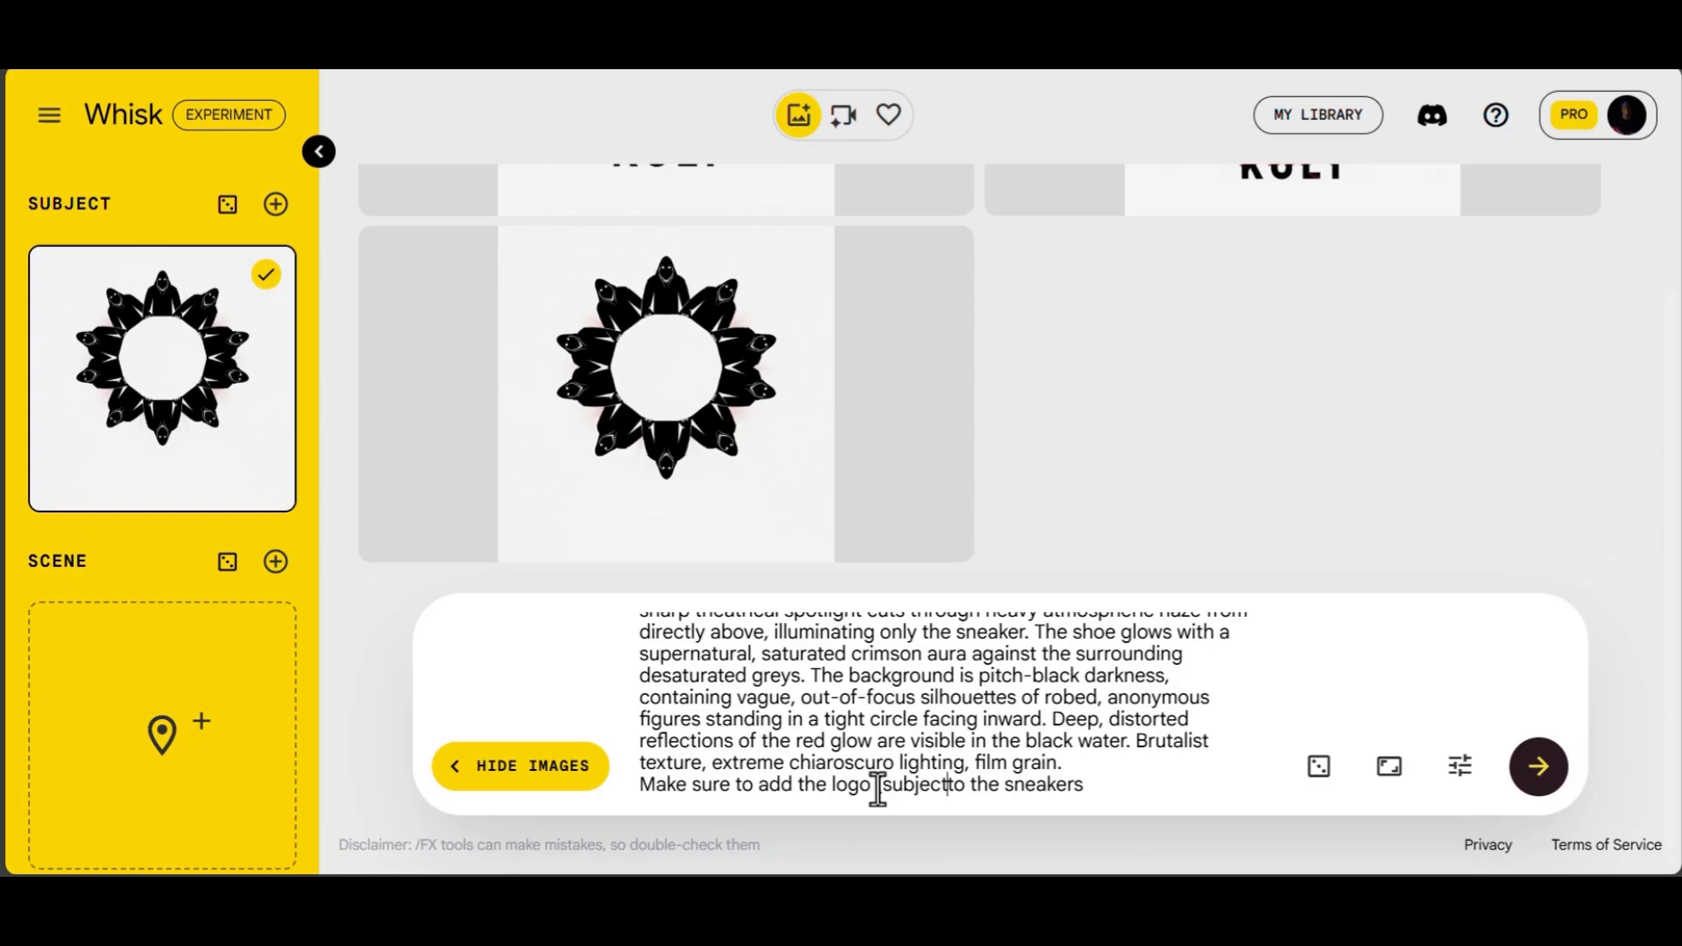
{"action": "type", "text": ")"}
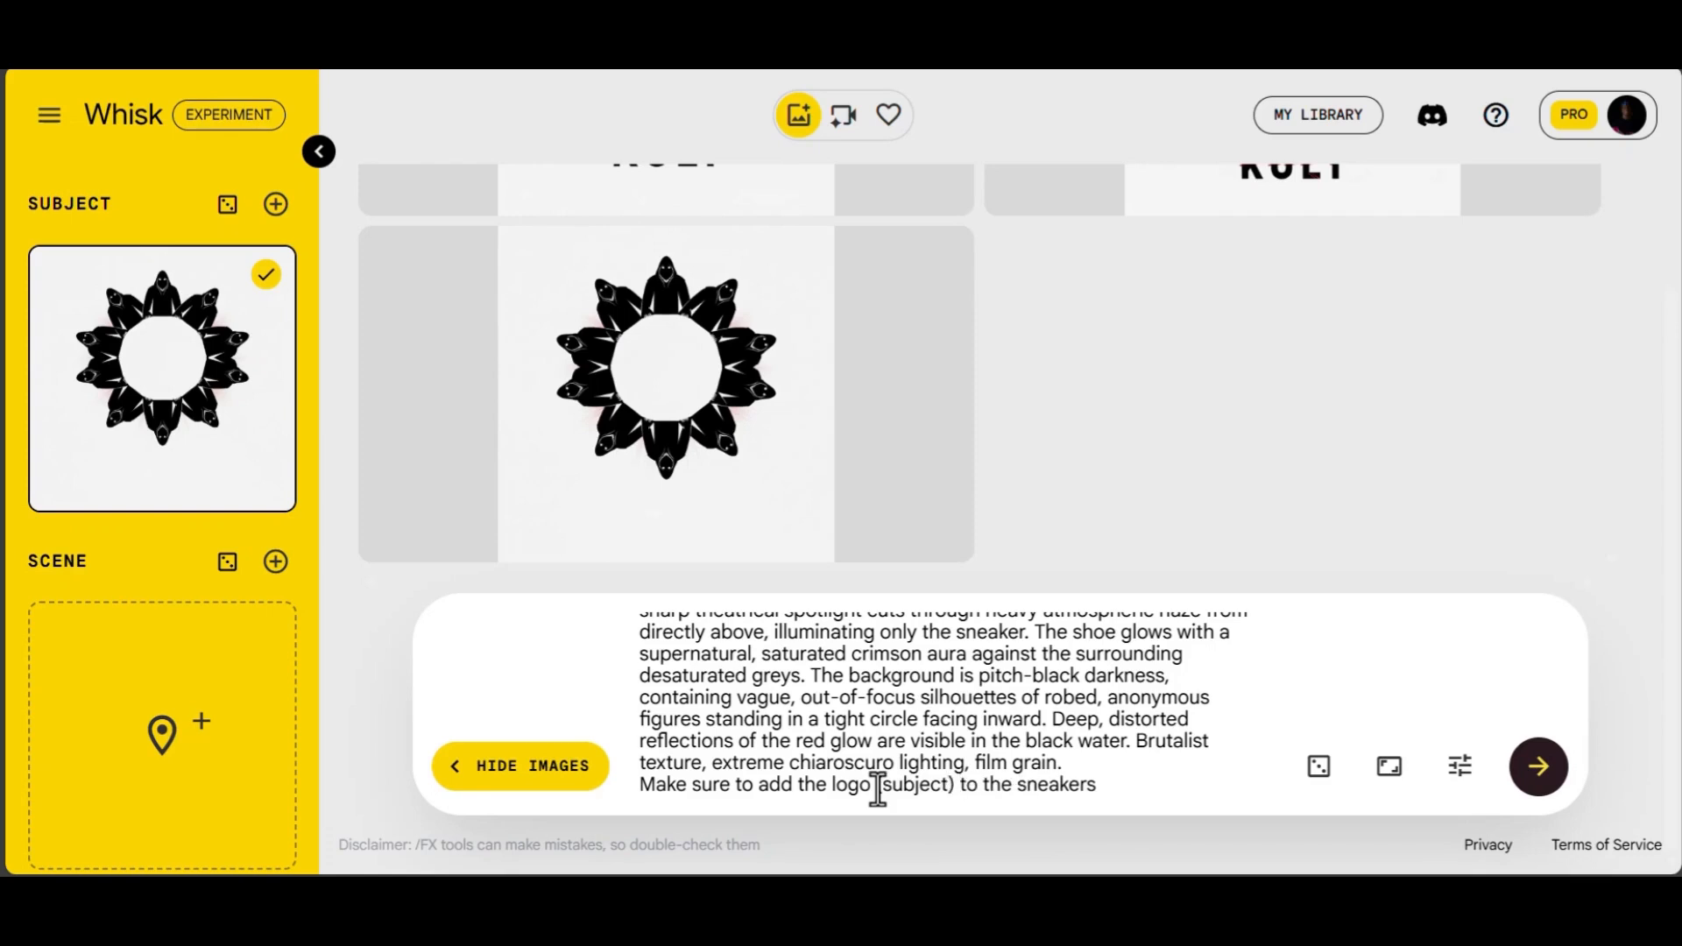
{"action": "key", "text": "Return"}
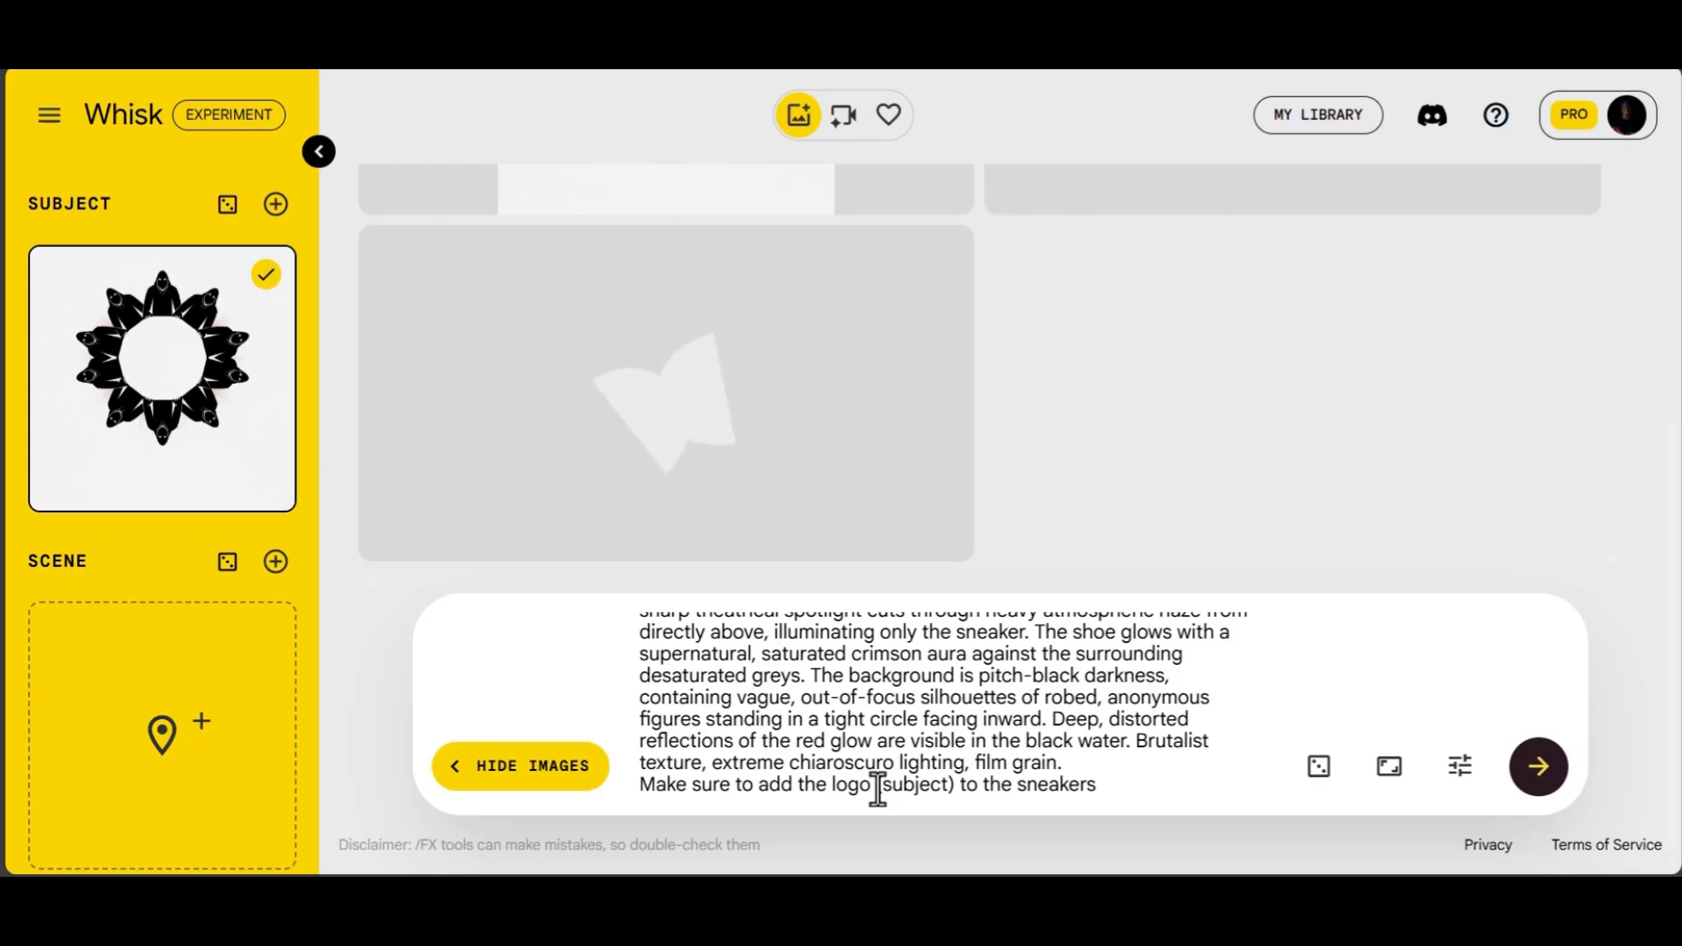
{"action": "mouse_move", "coordinate": [818, 424]}
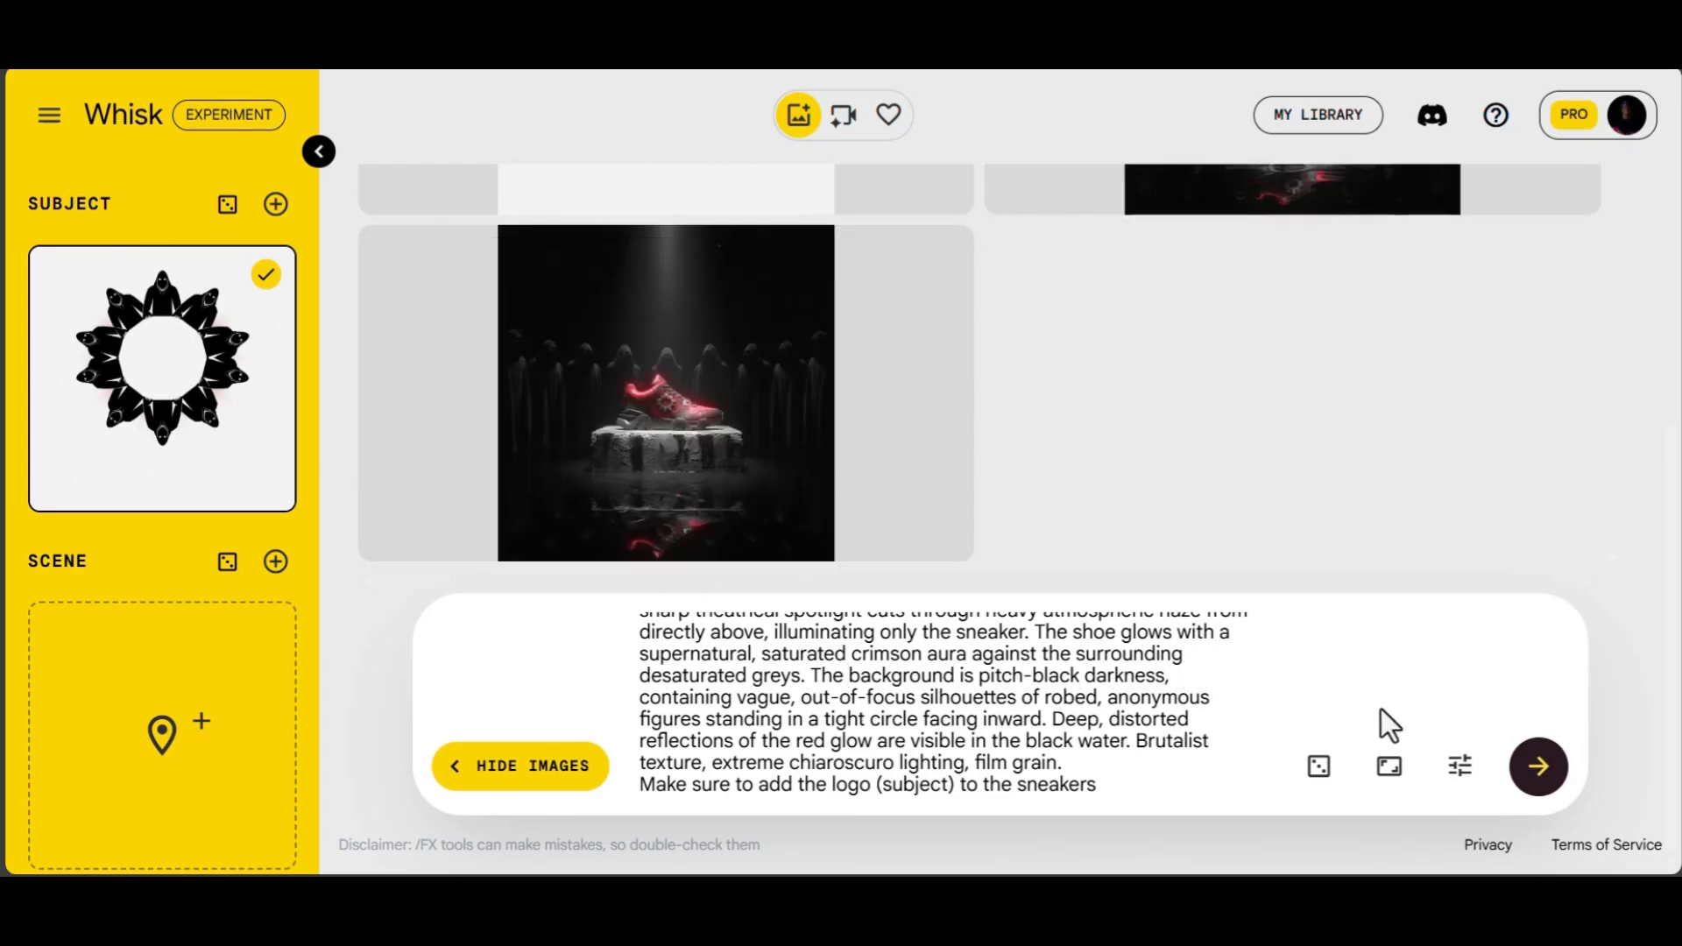
- Regenerate in Portrait 9:16 and inspect the red sneaker surrounded by hooded figures
{"action": "left_click", "coordinate": [1389, 767]}
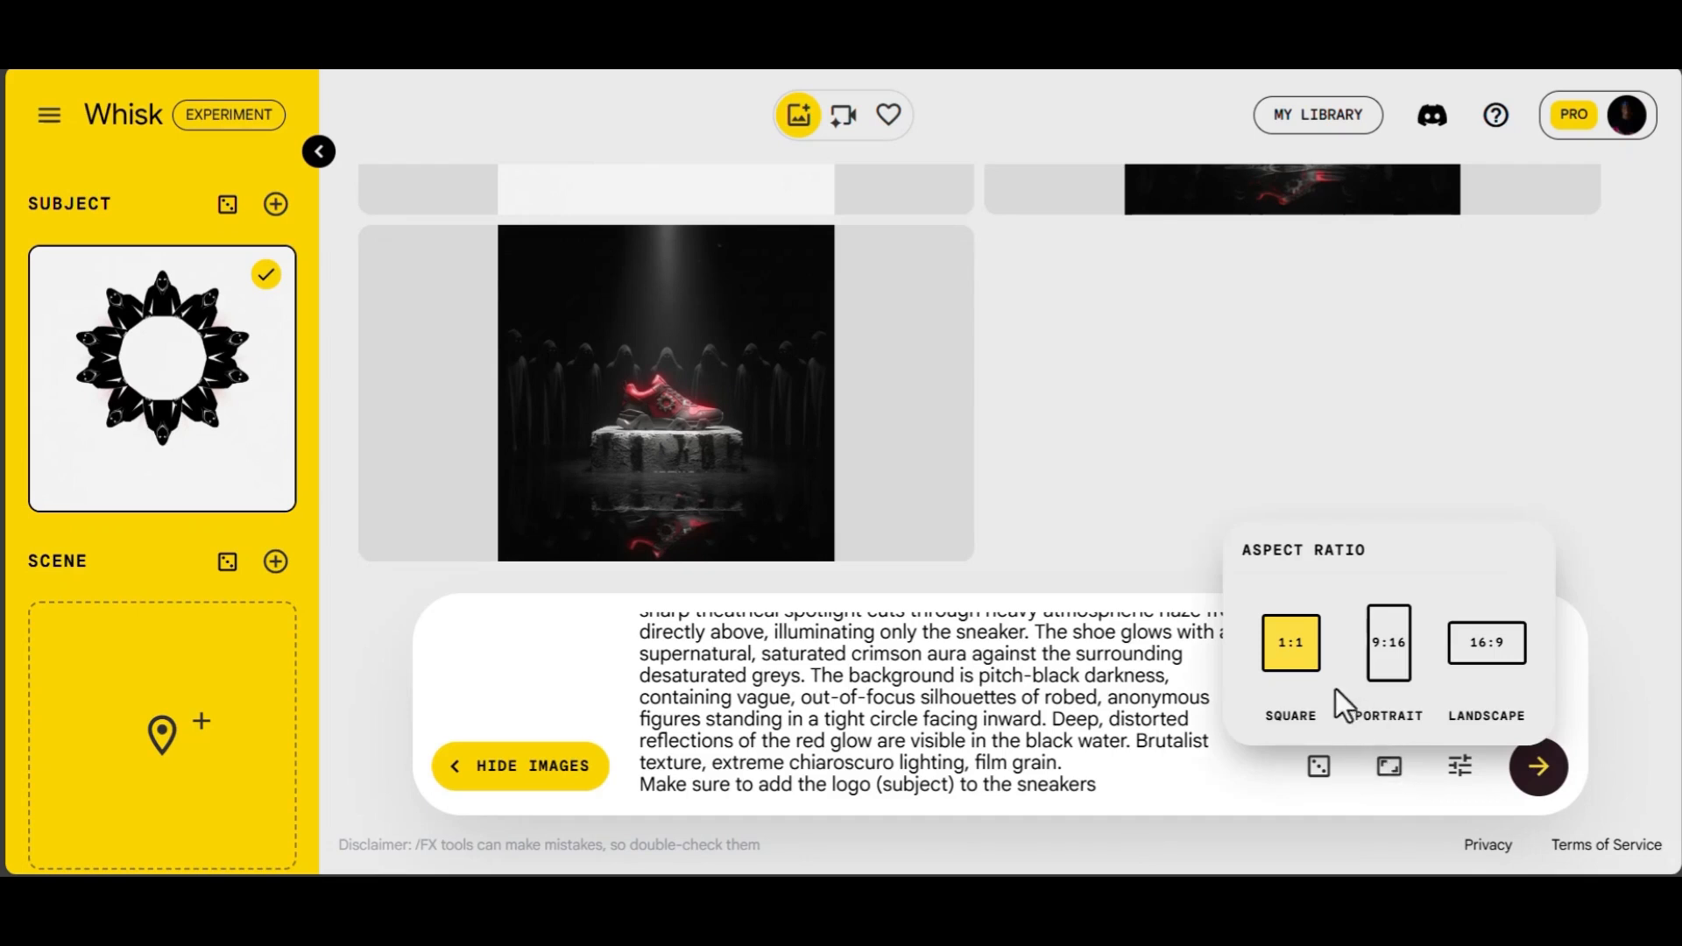
{"action": "left_click", "coordinate": [1390, 644]}
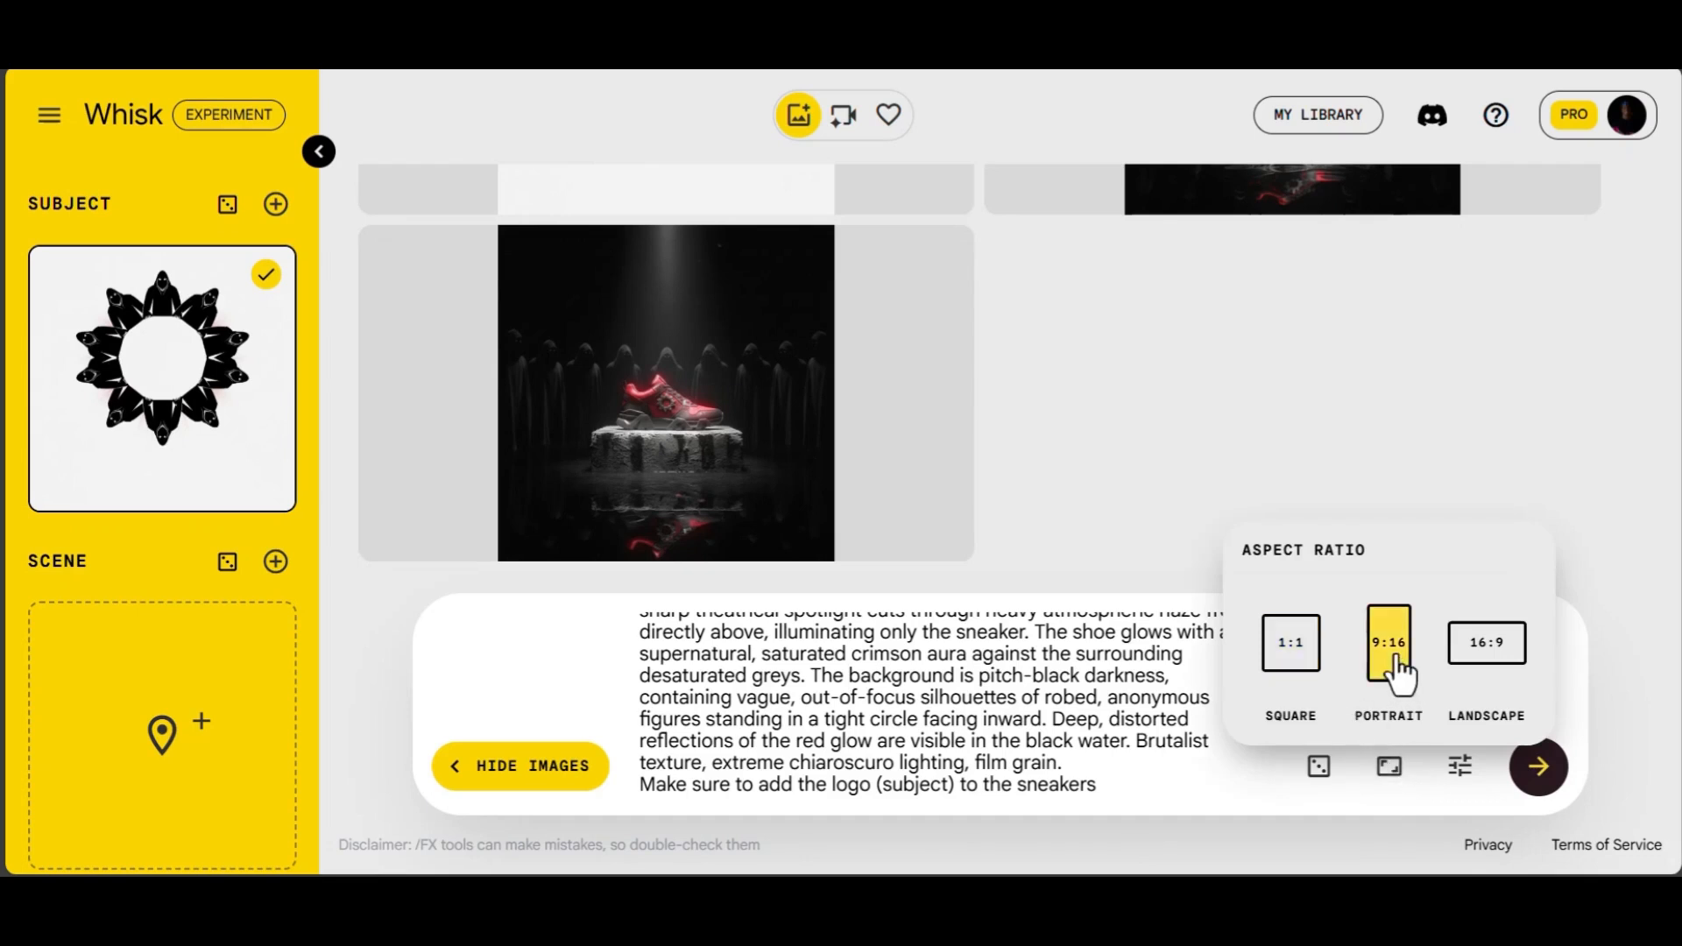
{"action": "left_click", "coordinate": [1174, 740]}
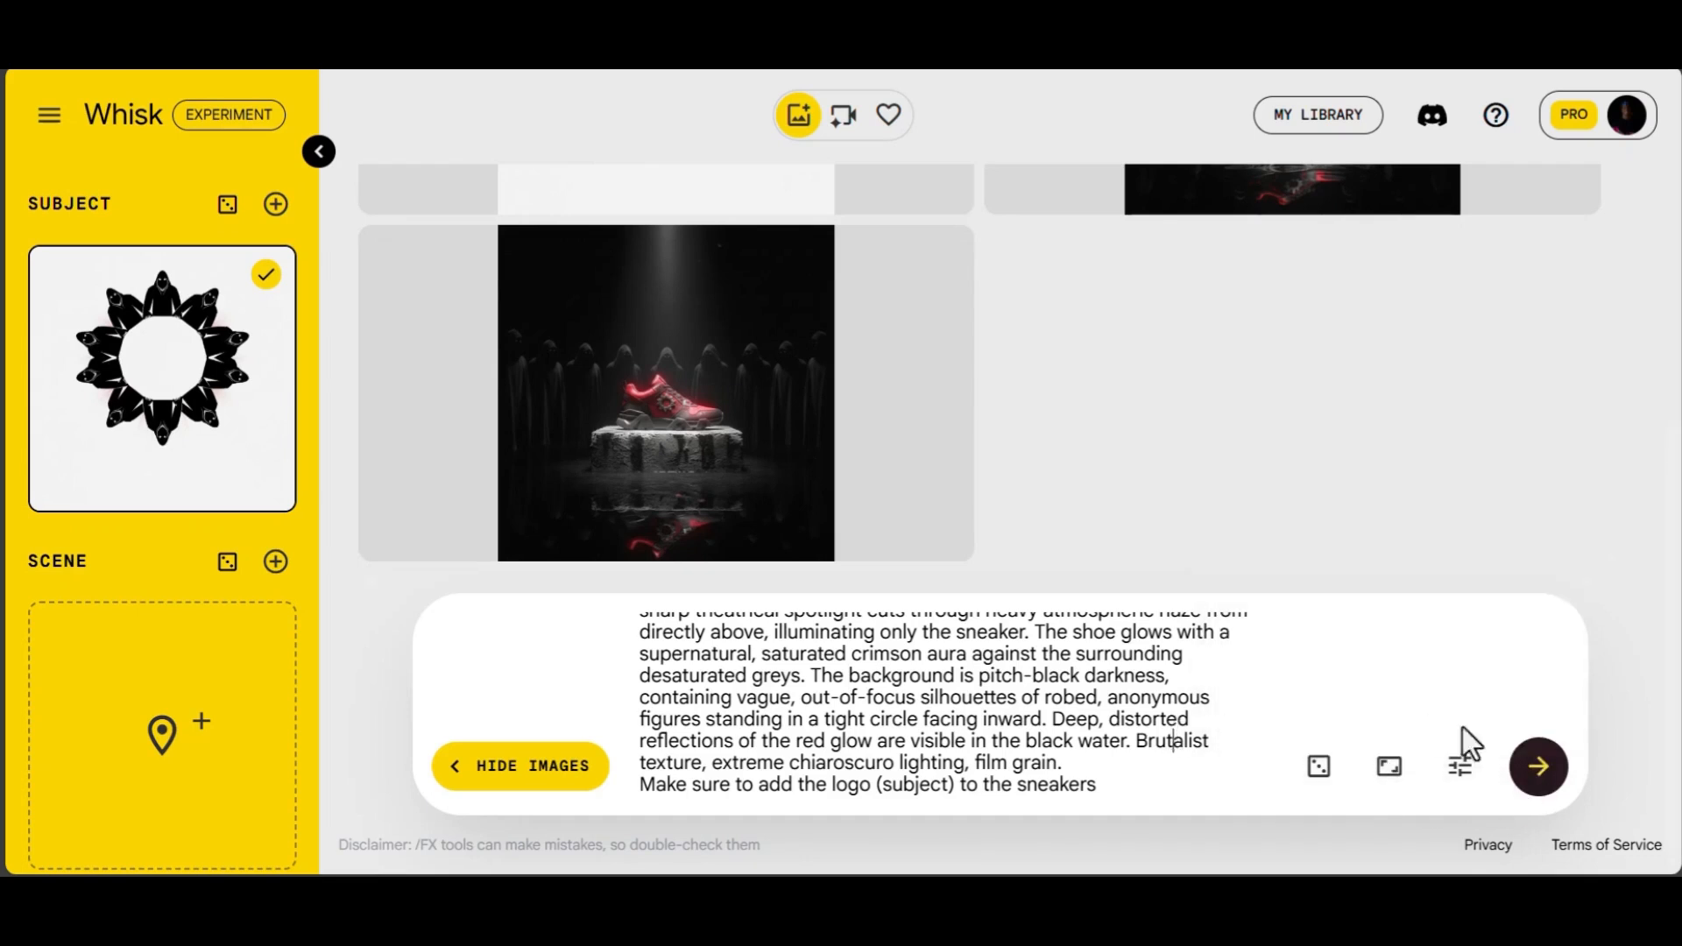
{"action": "left_click", "coordinate": [1548, 784]}
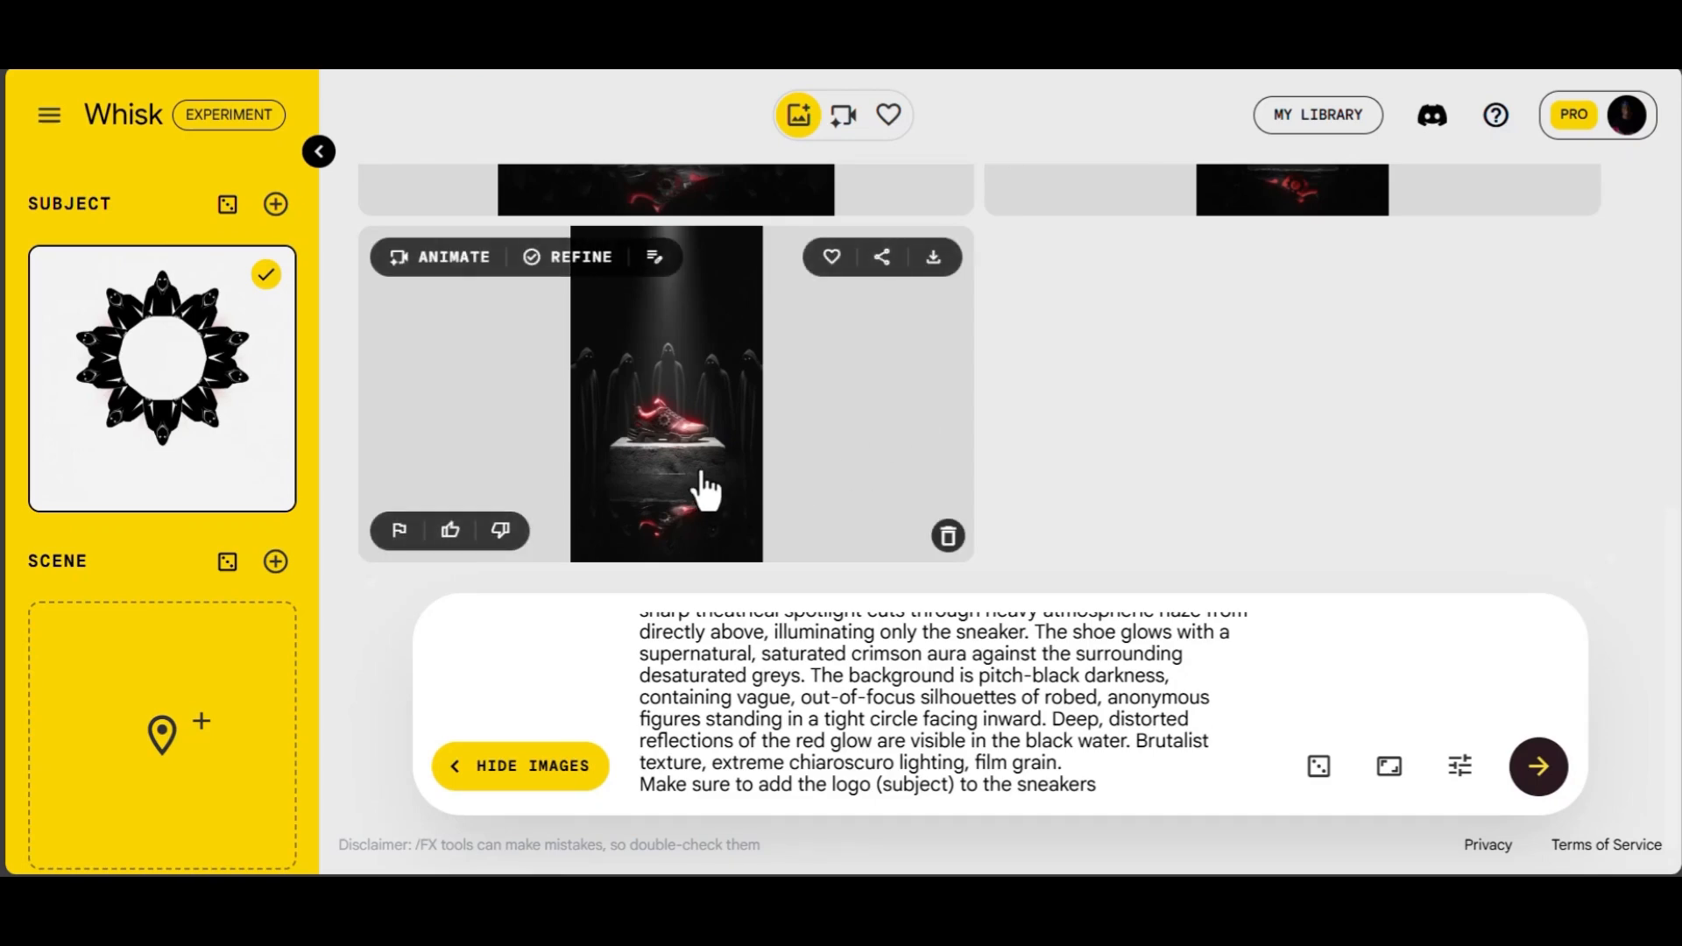
{"action": "left_click", "coordinate": [701, 477]}
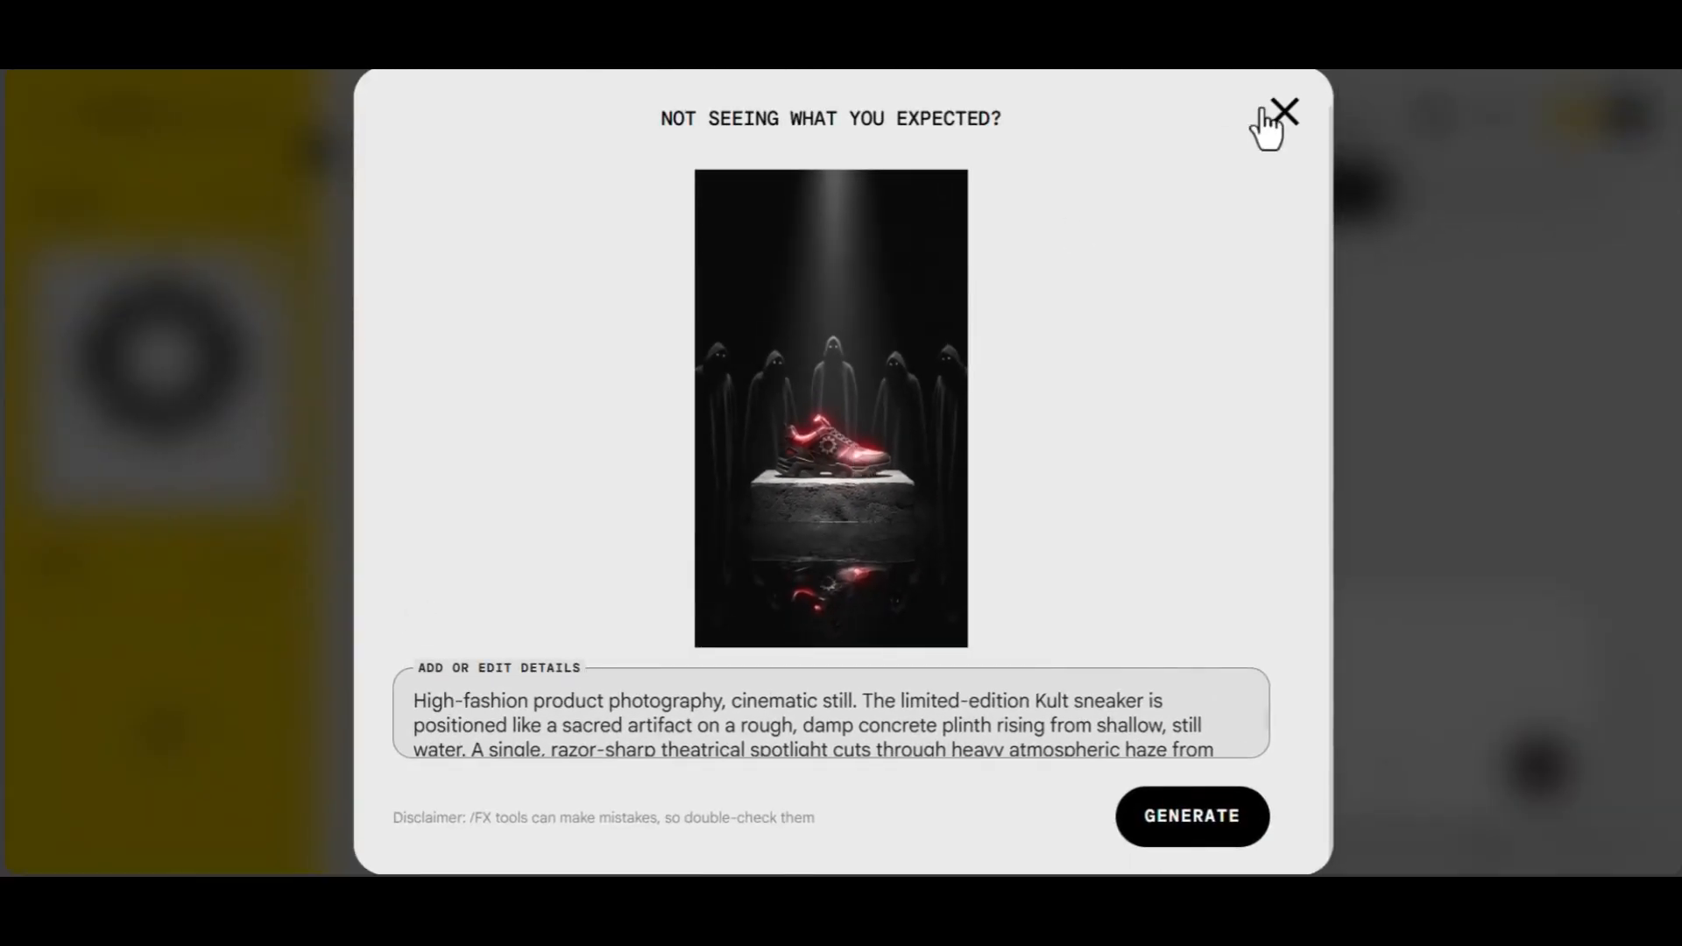
{"action": "left_click", "coordinate": [1287, 113]}
- Select Gemini's Image 2 'The Breach' prompt about sneakers stepping into oily water
{"action": "mouse_move", "coordinate": [493, 248]}
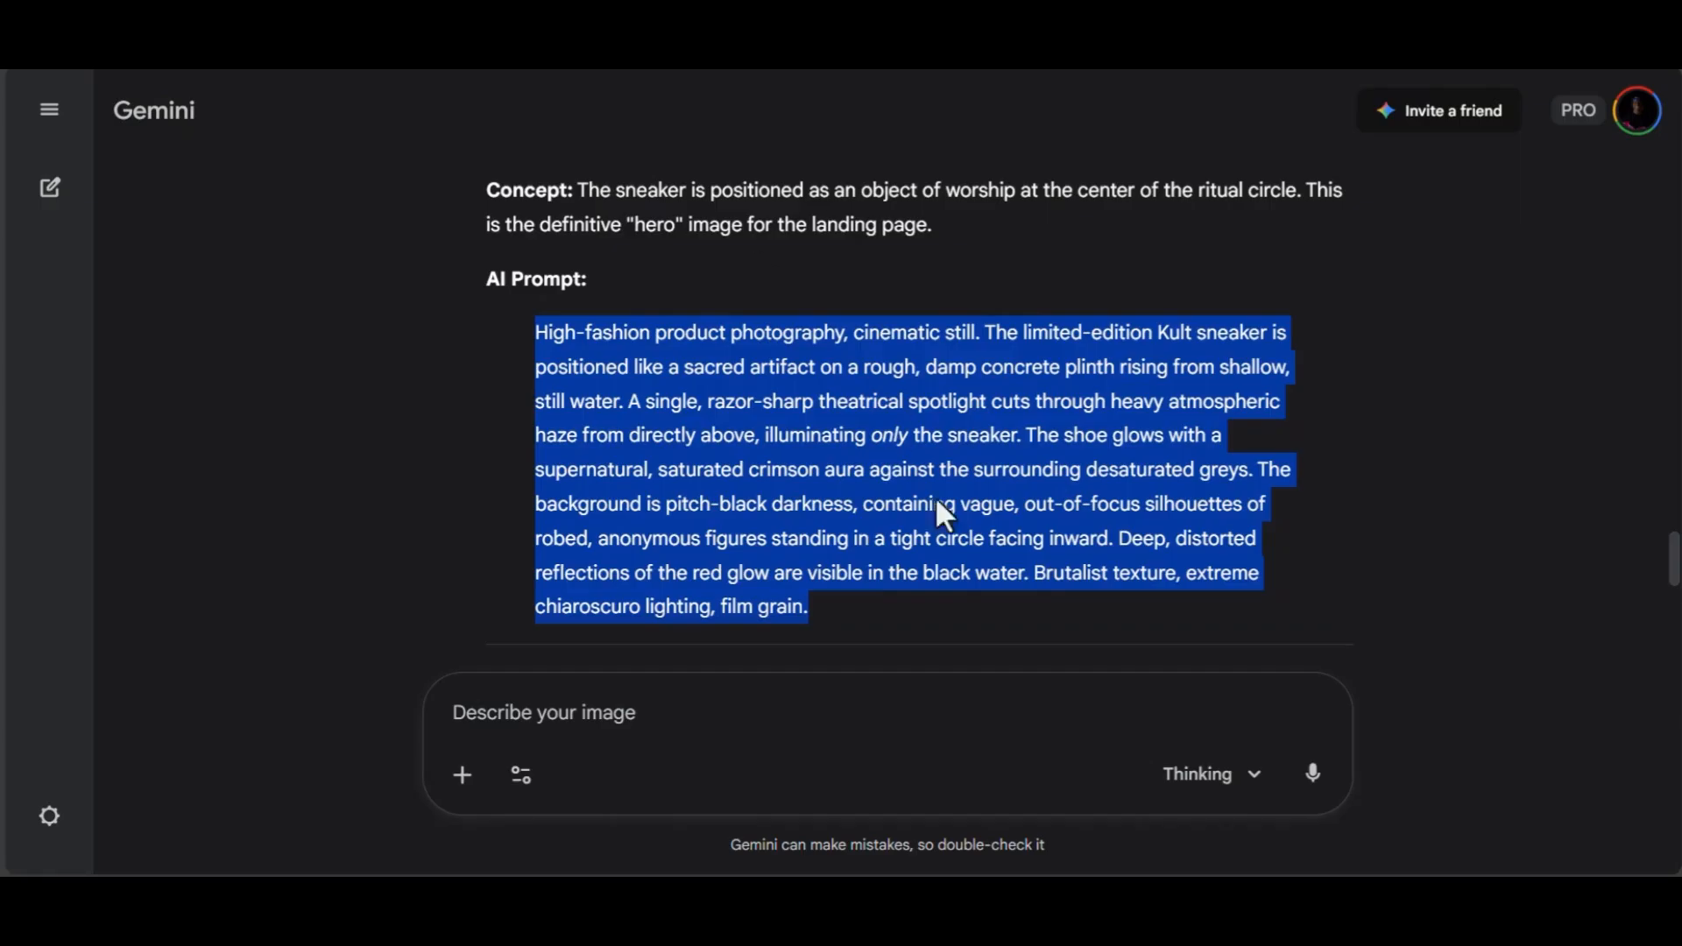
{"action": "scroll", "coordinate": [945, 580], "scroll_direction": "down", "scroll_amount": 7}
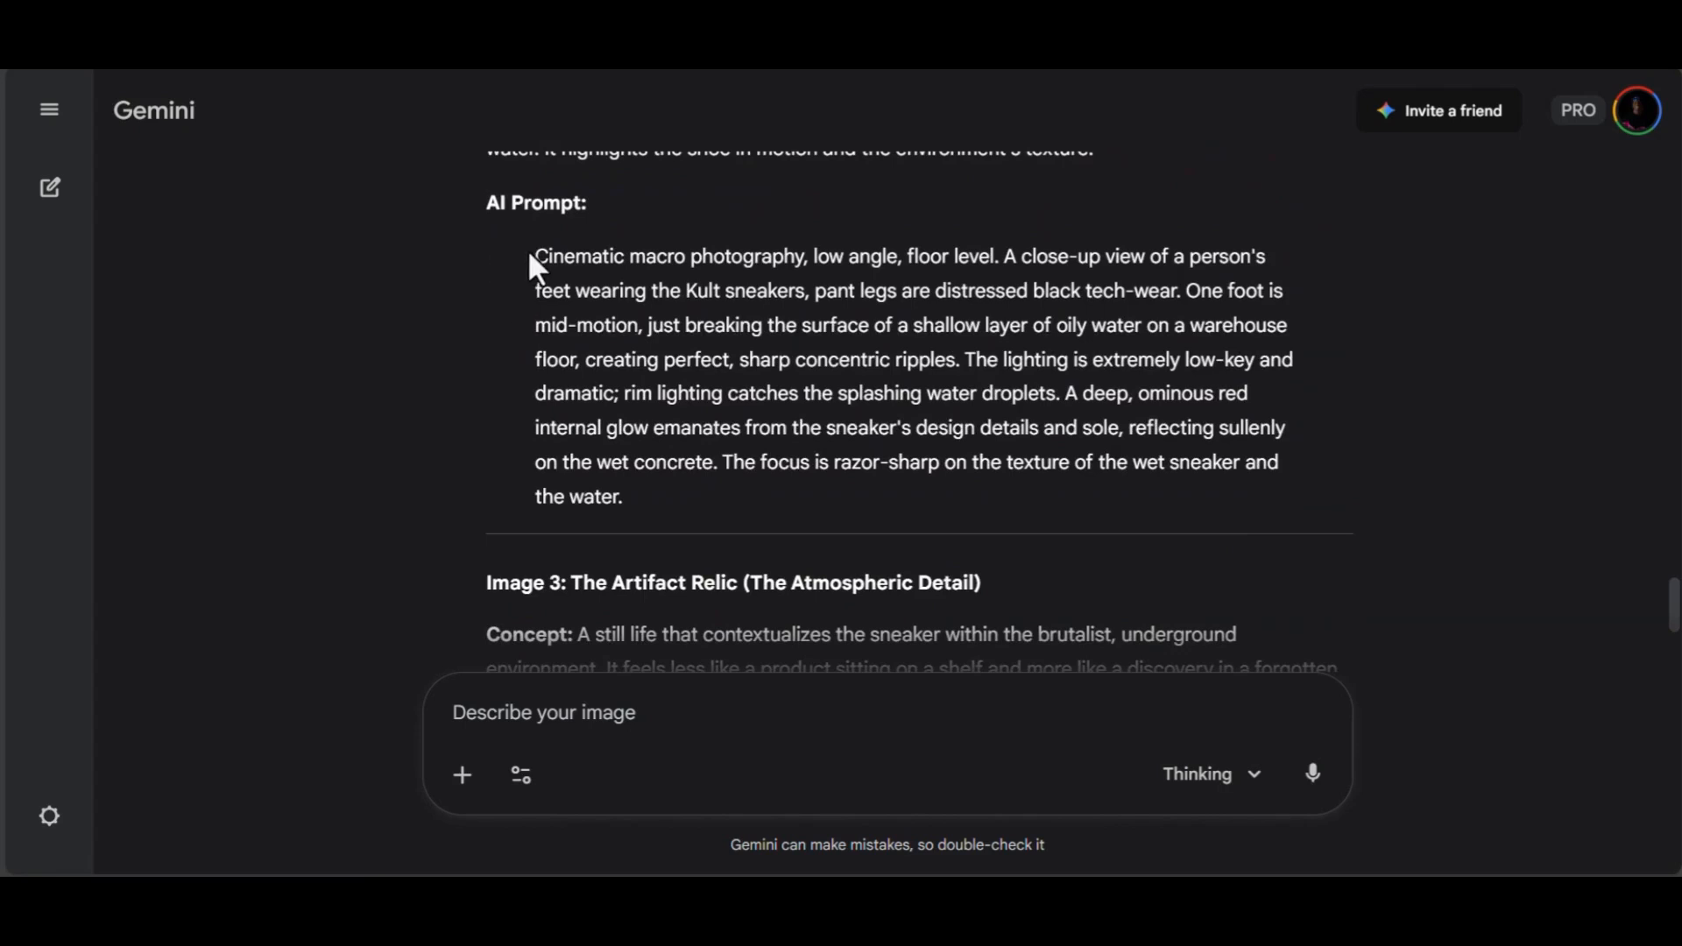
{"action": "left_click_drag", "start_coordinate": [529, 254], "coordinate": [763, 510]}
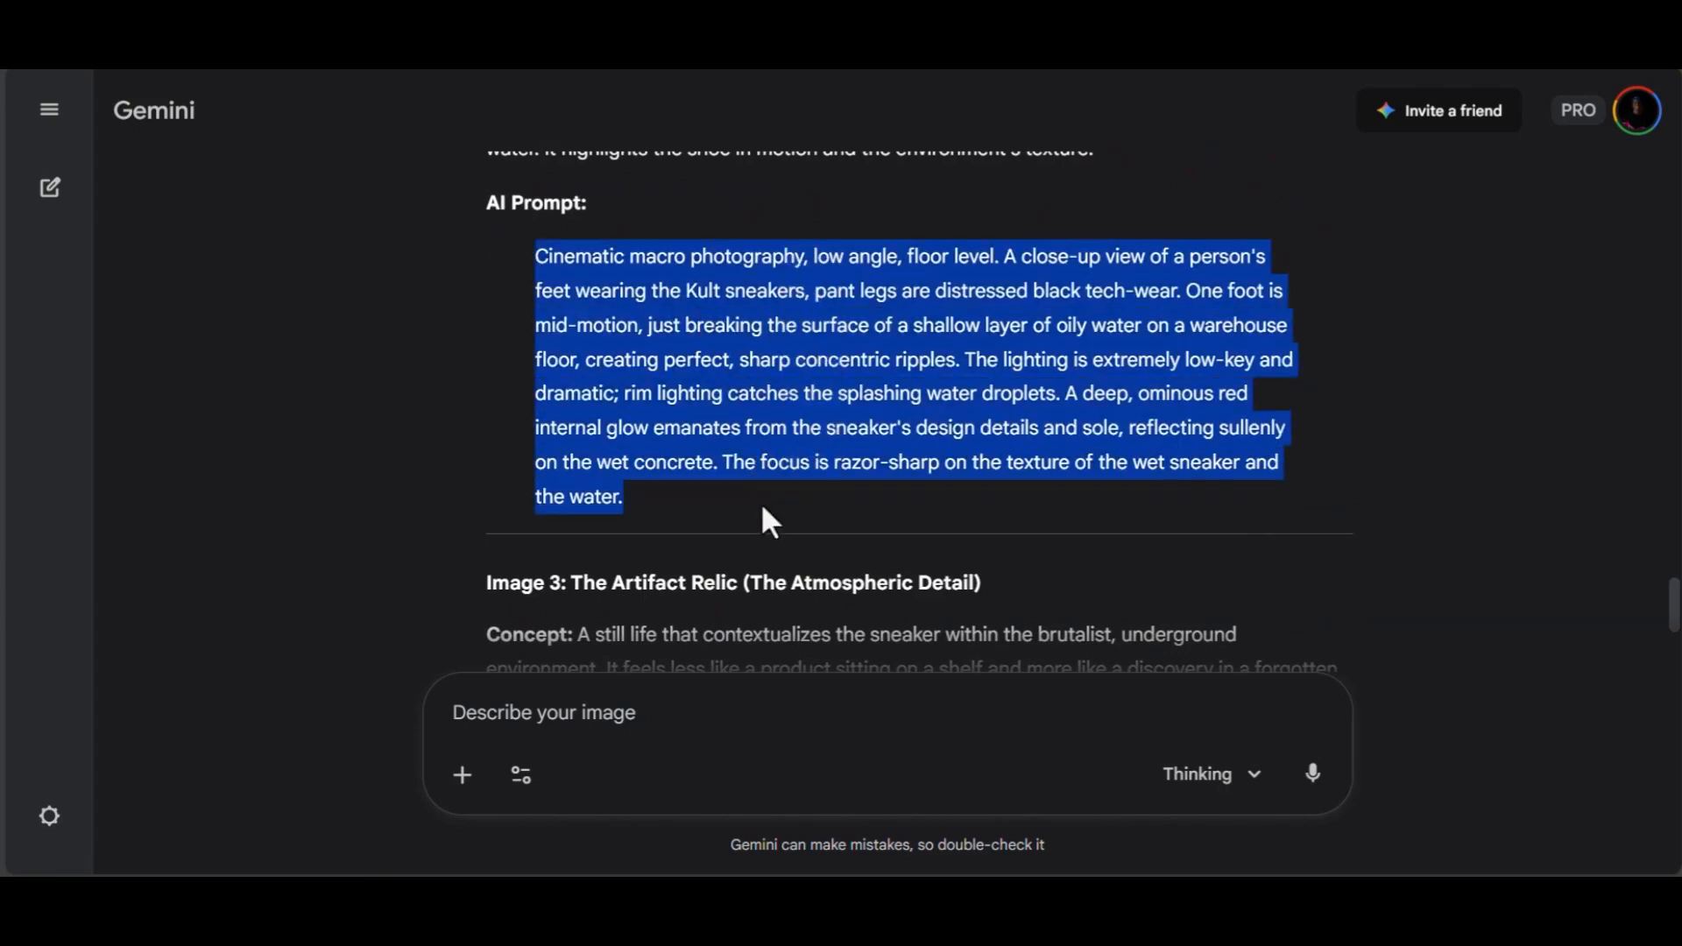
{"action": "scroll", "coordinate": [761, 509], "scroll_direction": "up", "scroll_amount": 2}
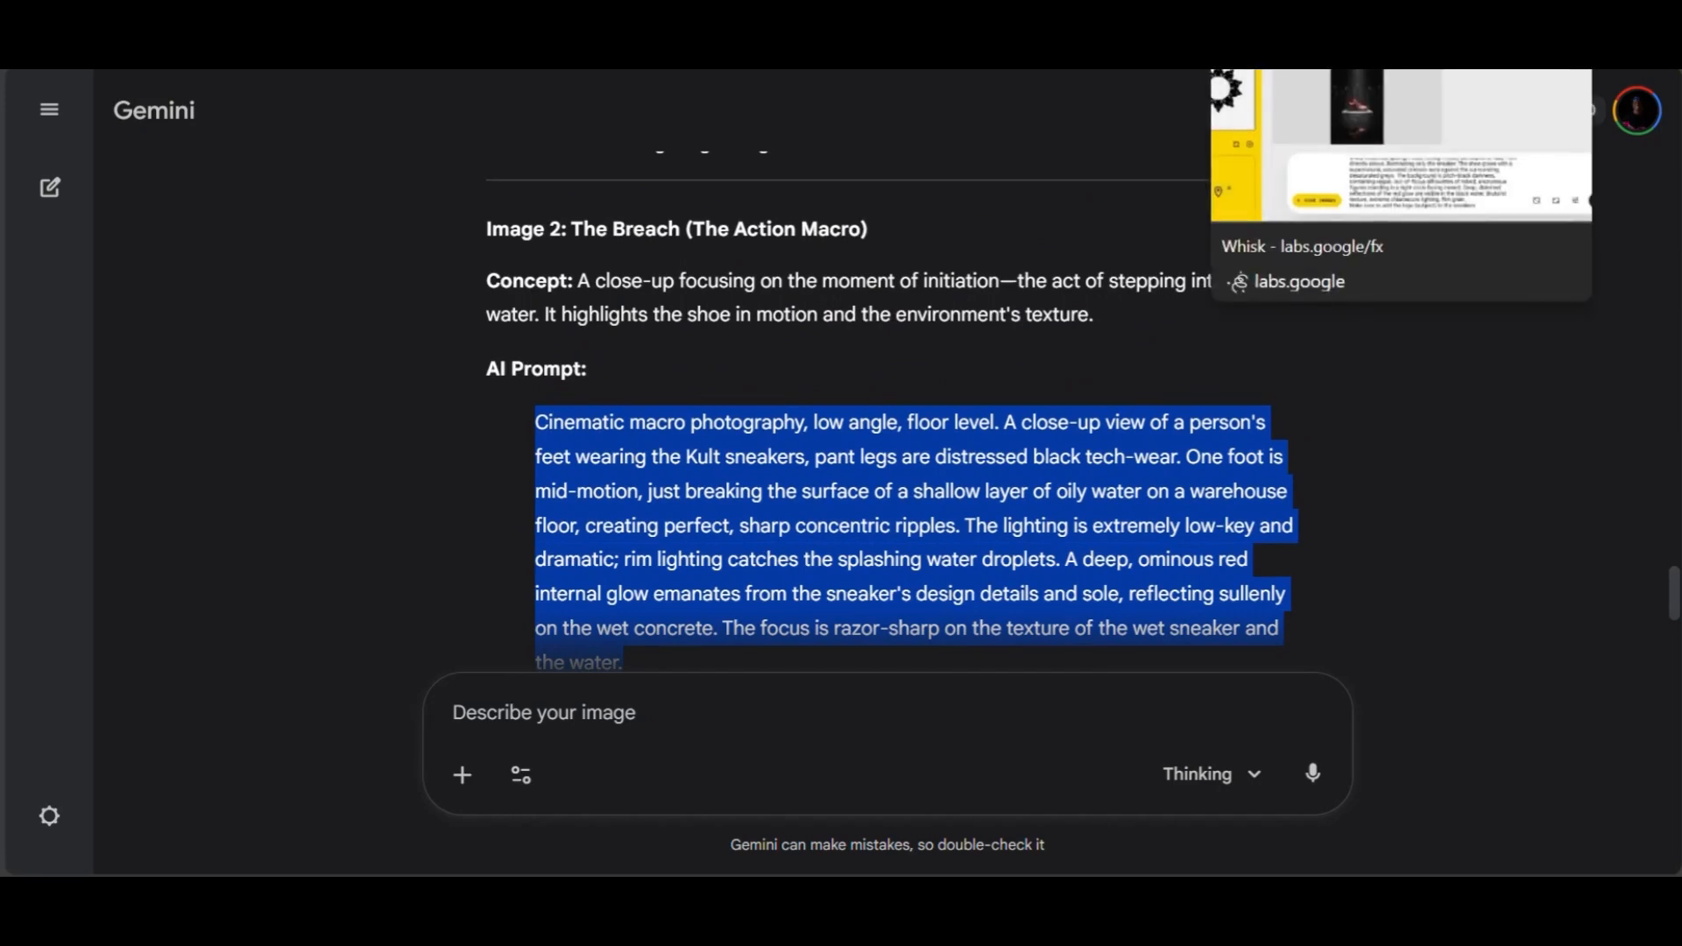
- Replace Whisk's prompt with the Breach text, keeping the logo line, and generate splashing sneakers
{"action": "left_click", "coordinate": [1305, 35]}
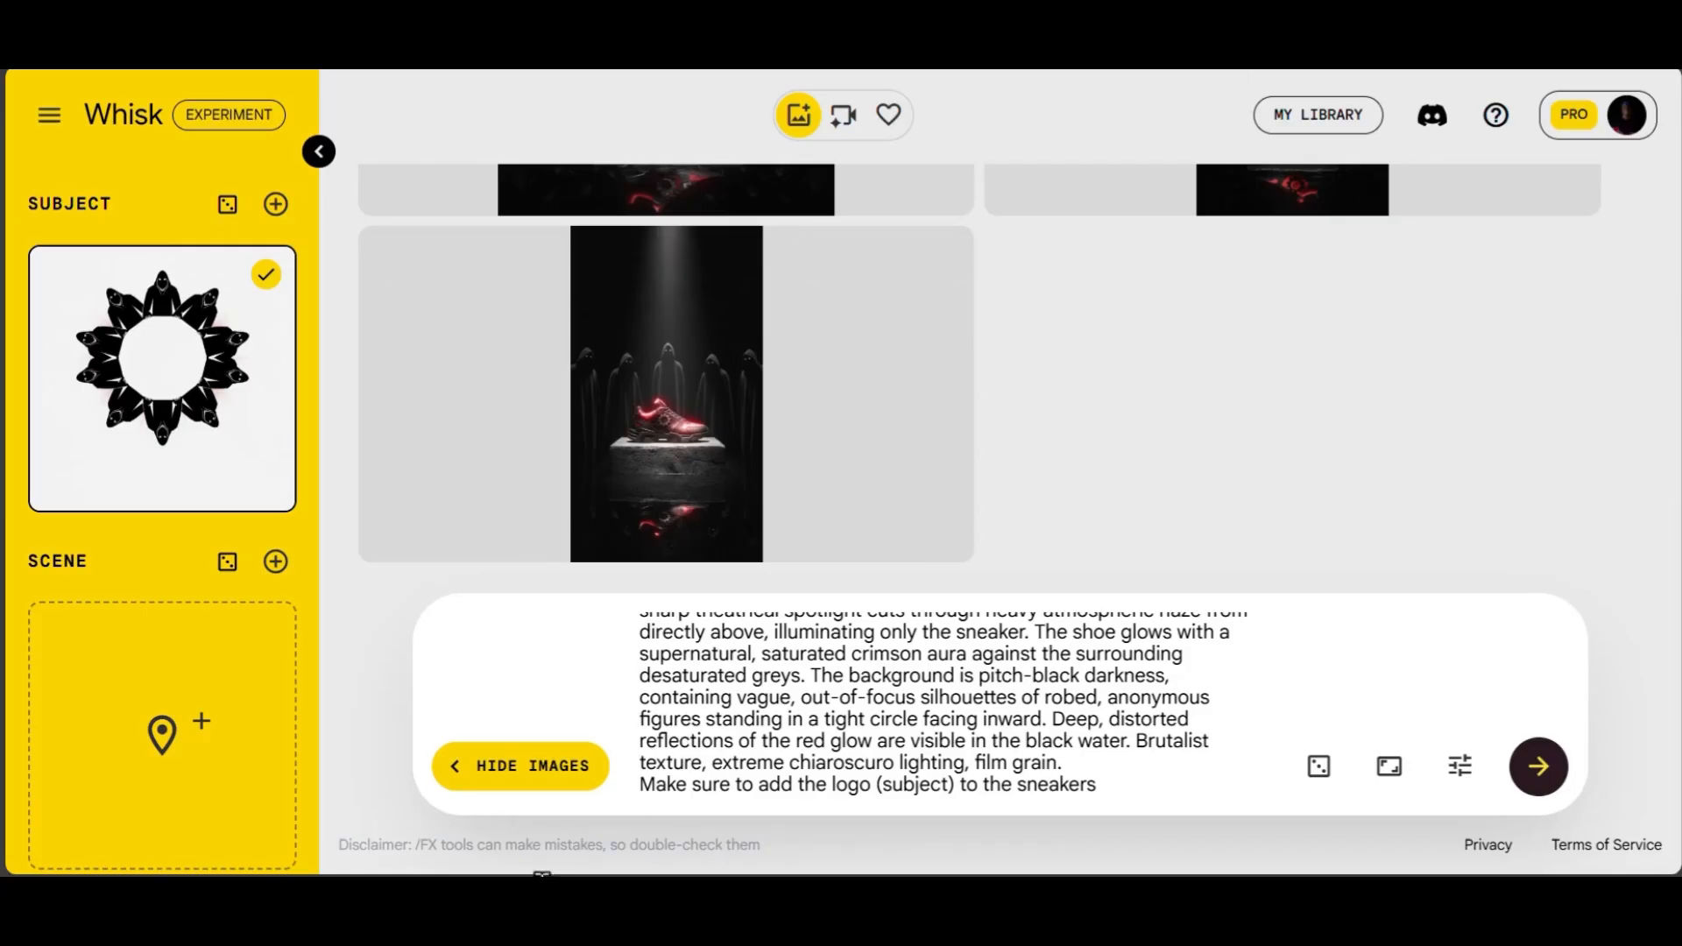
{"action": "scroll", "coordinate": [727, 762], "scroll_direction": "up", "scroll_amount": 3}
{"action": "scroll", "coordinate": [931, 687], "scroll_direction": "down", "scroll_amount": 3}
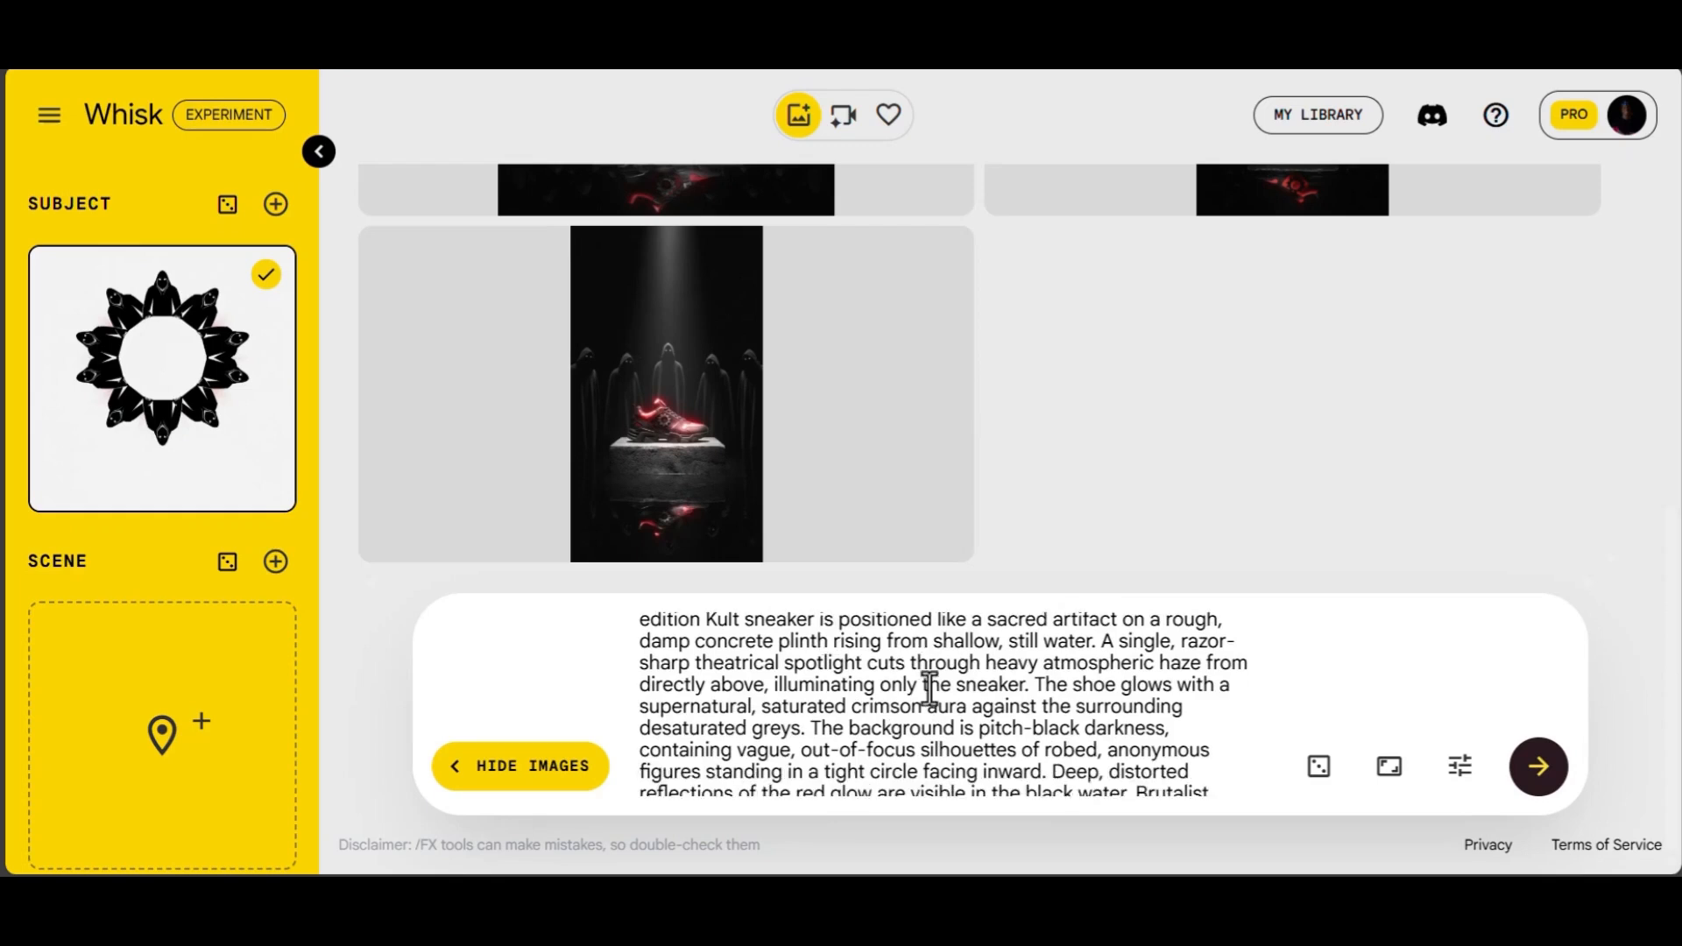
{"action": "left_click_drag", "start_coordinate": [1081, 774], "coordinate": [628, 547]}
{"action": "key", "text": "ctrl+v"}
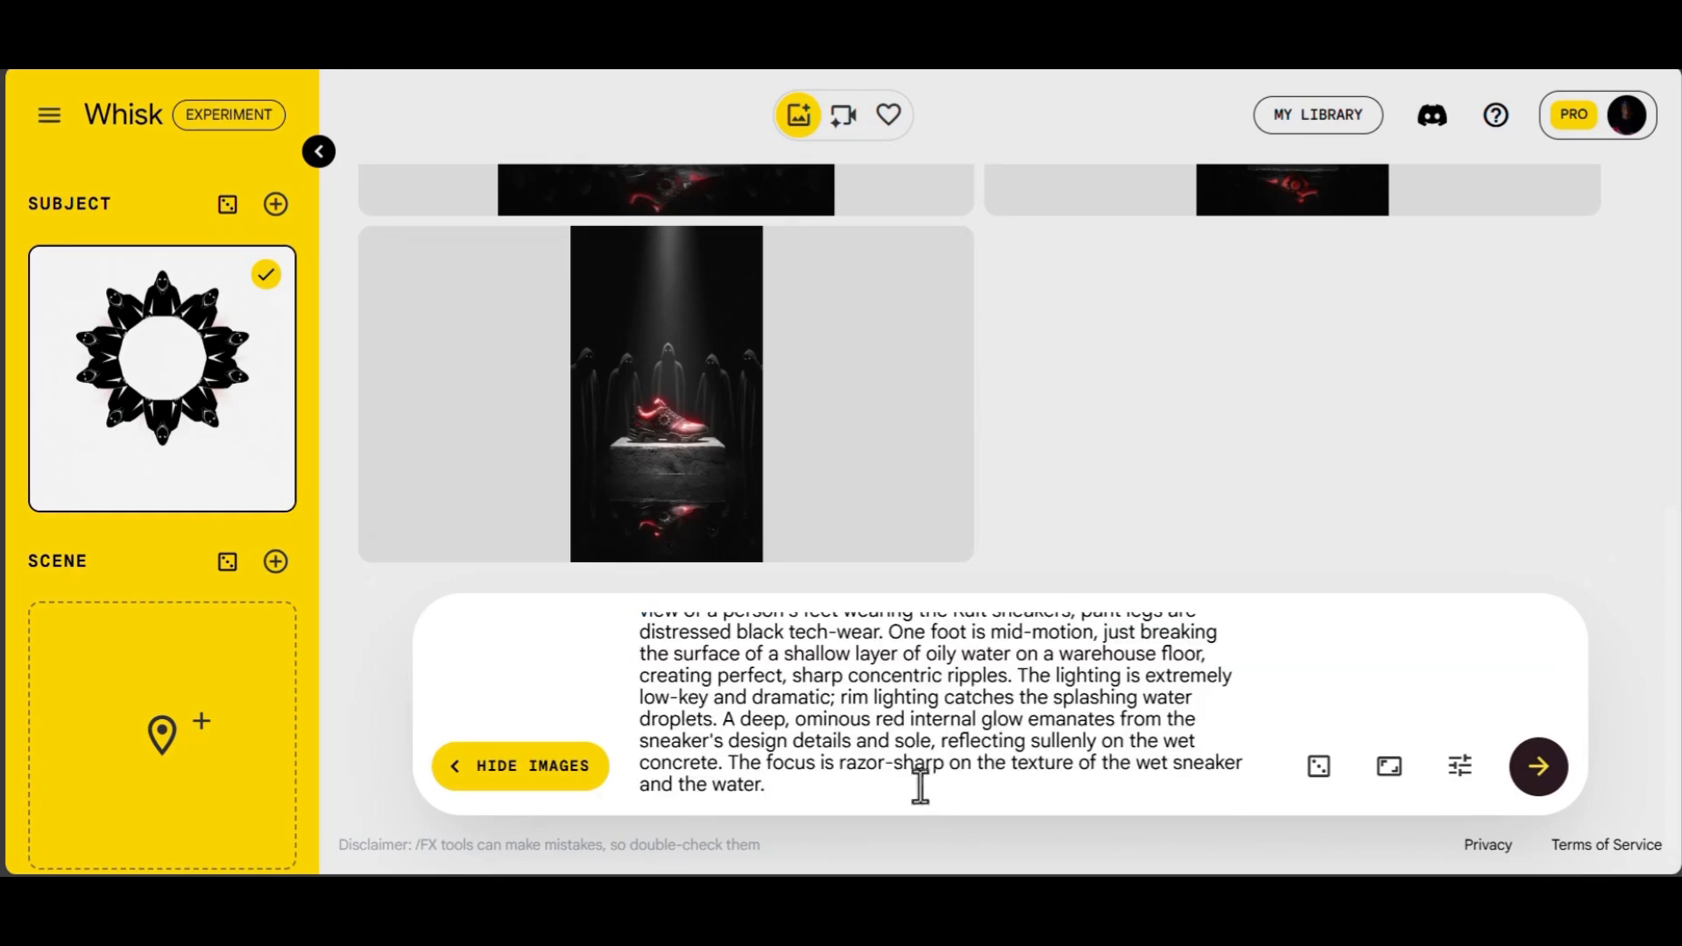
{"action": "scroll", "coordinate": [887, 747], "scroll_direction": "down", "scroll_amount": 1}
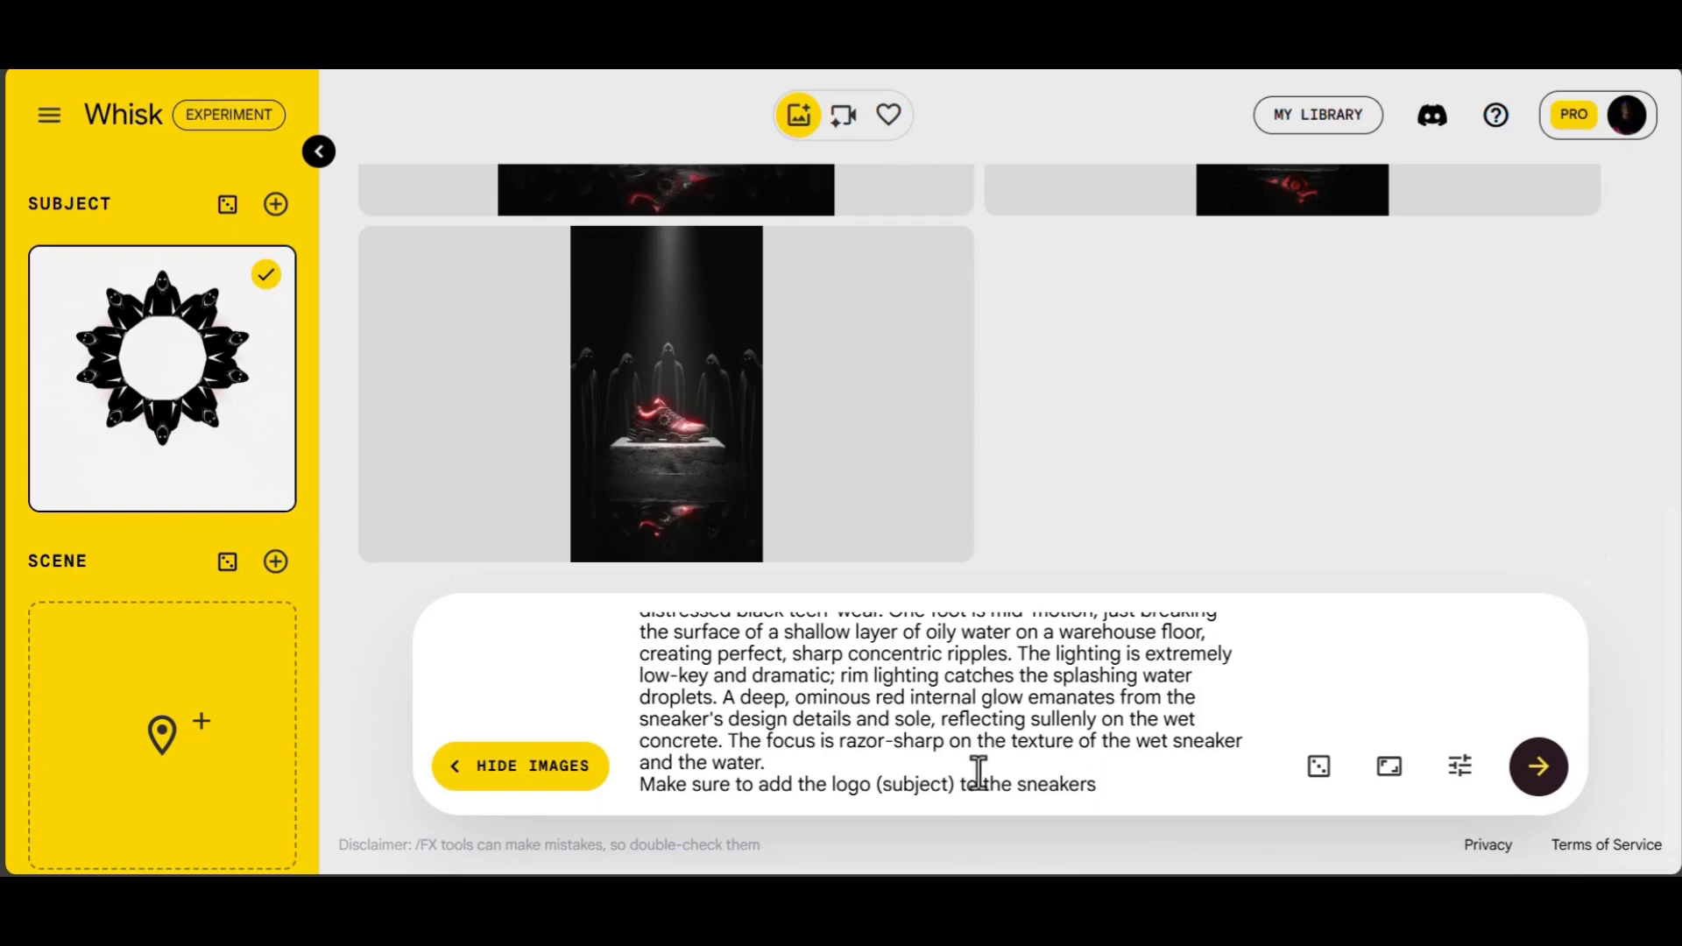
{"action": "key", "text": "Return"}
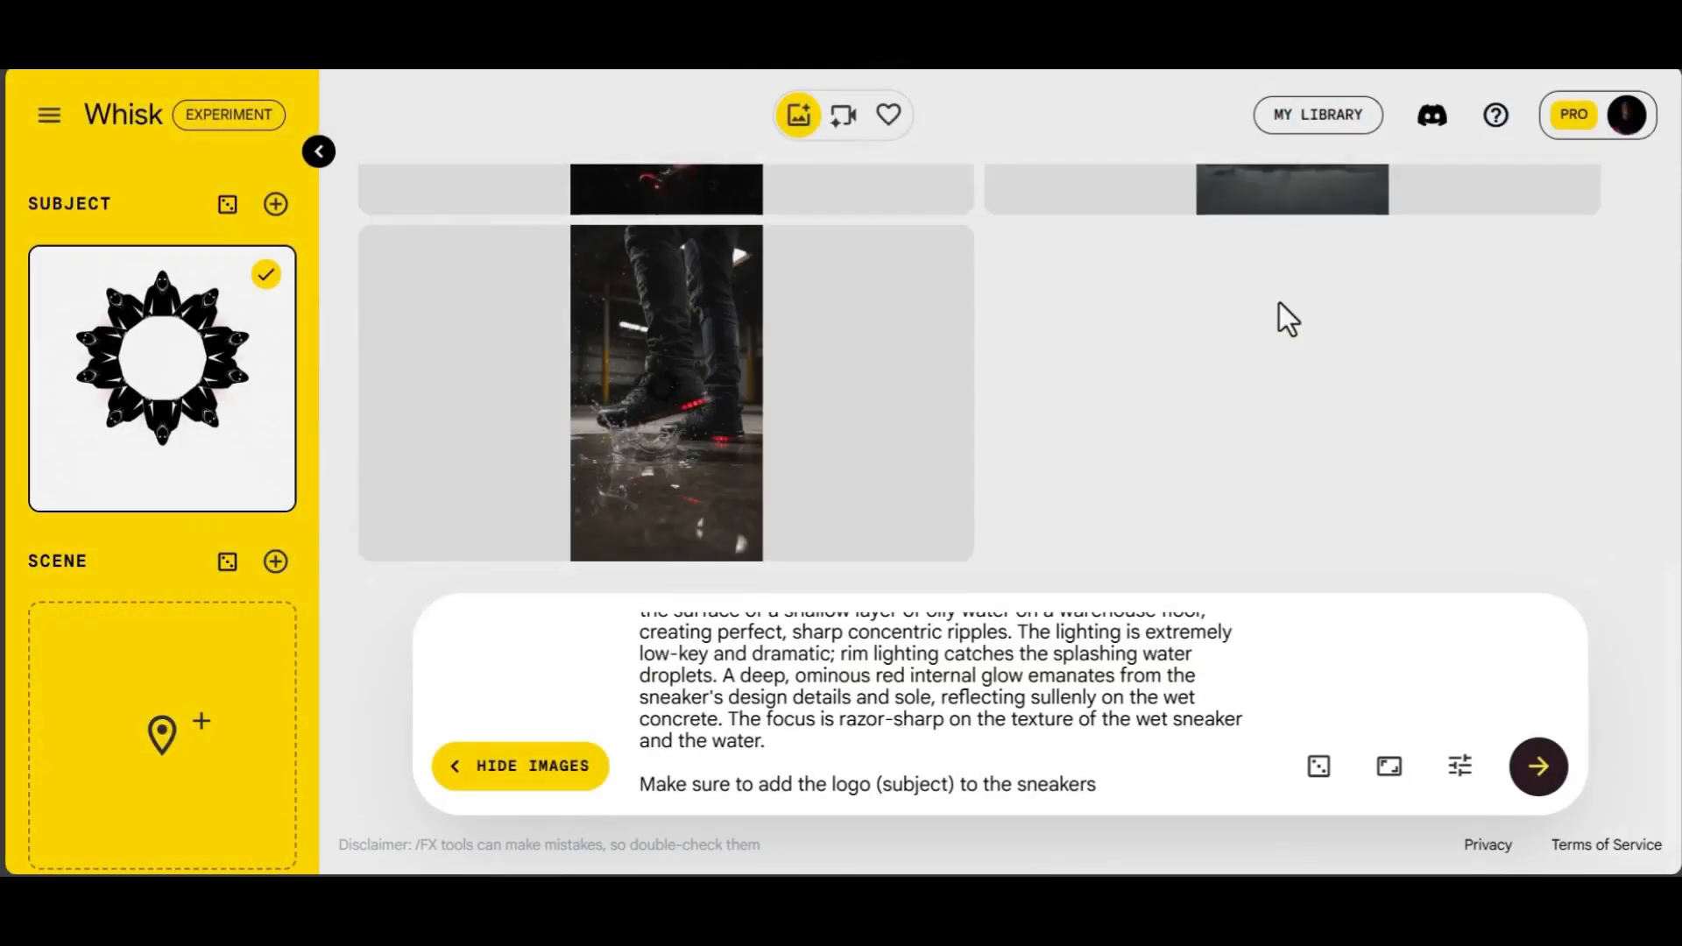
{"action": "scroll", "coordinate": [1279, 303], "scroll_direction": "up", "scroll_amount": 3}
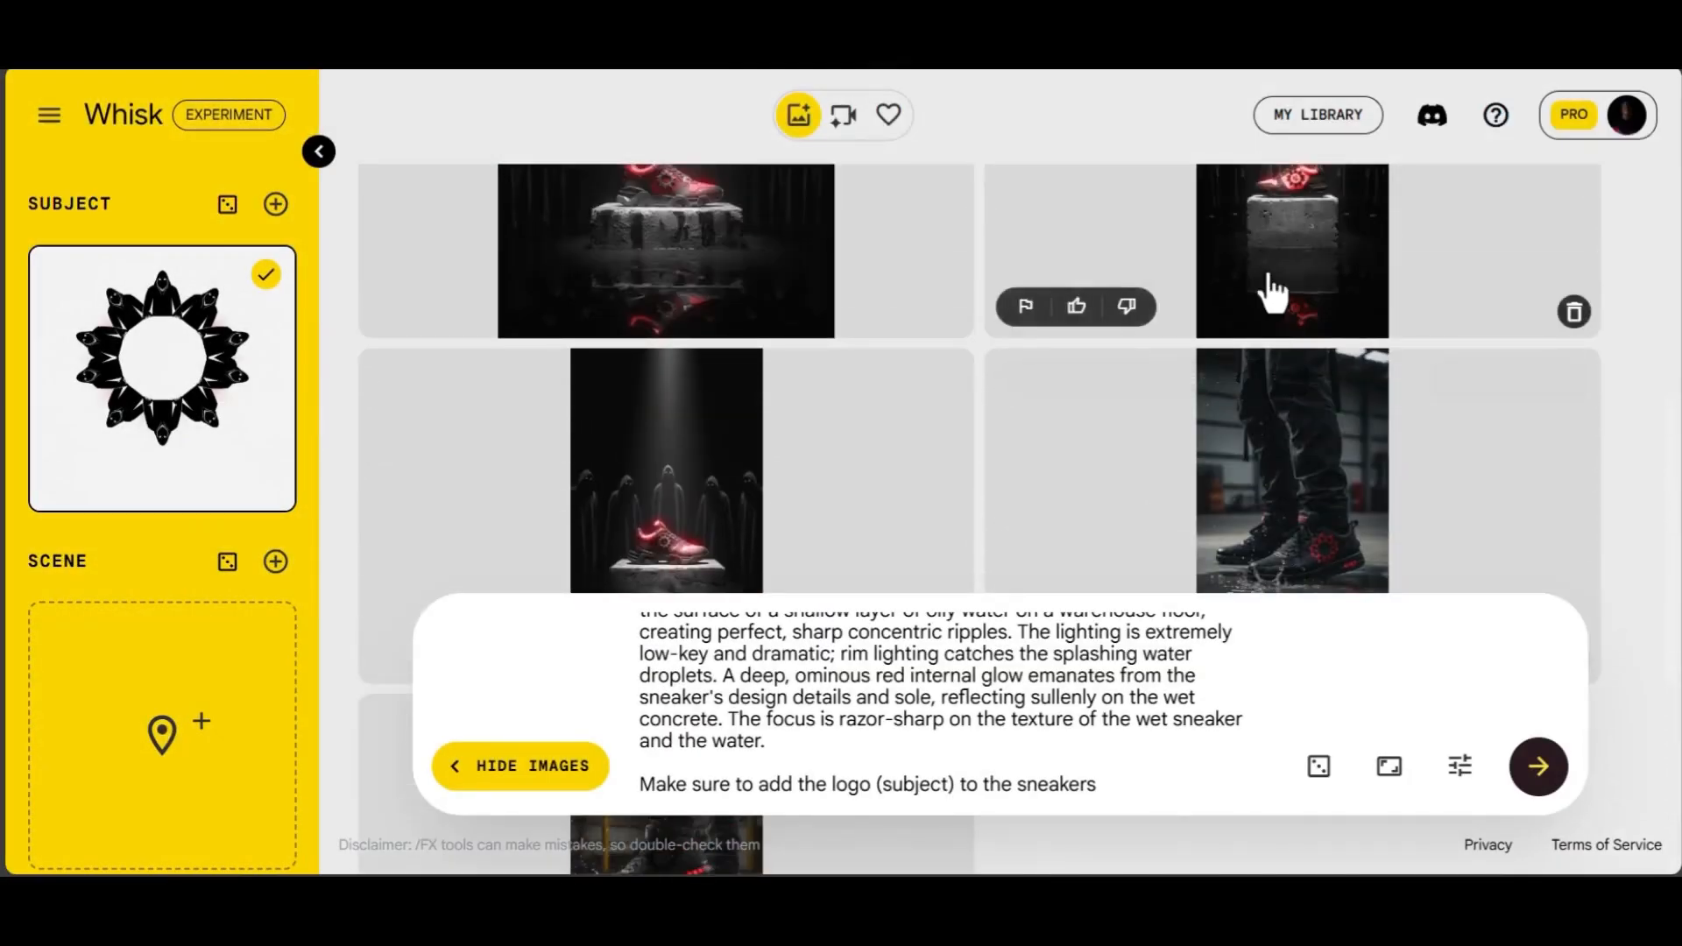
{"action": "scroll", "coordinate": [1315, 298], "scroll_direction": "down", "scroll_amount": 2}
{"action": "mouse_move", "coordinate": [800, 289]}
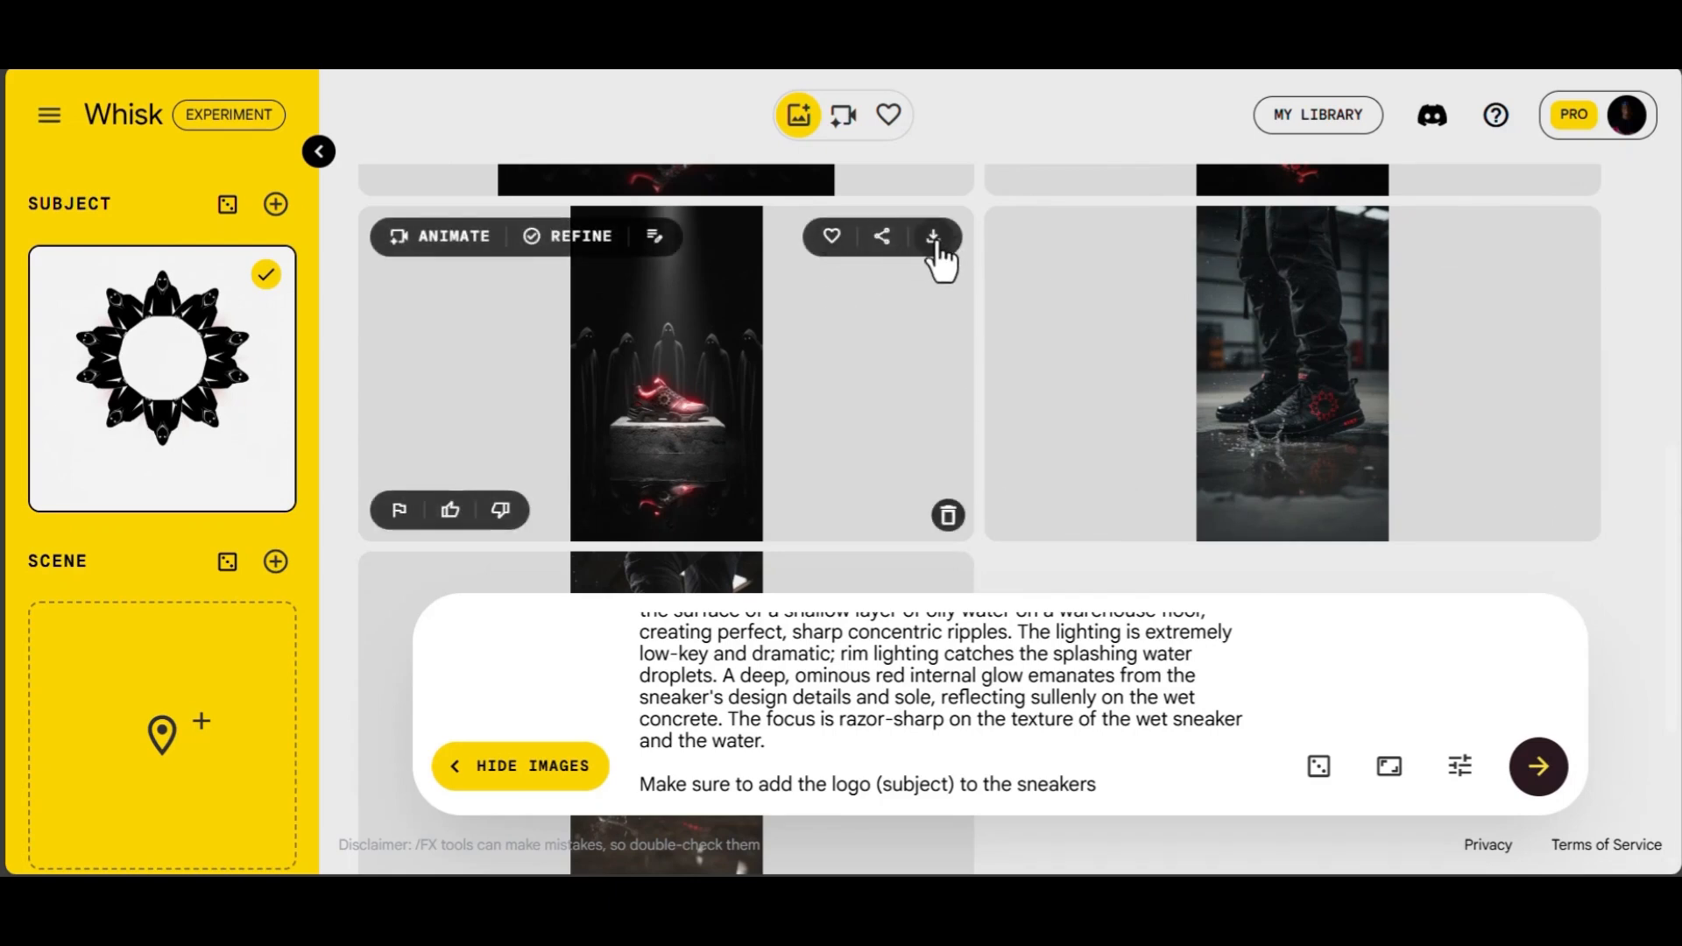
{"action": "mouse_move", "coordinate": [1561, 250]}
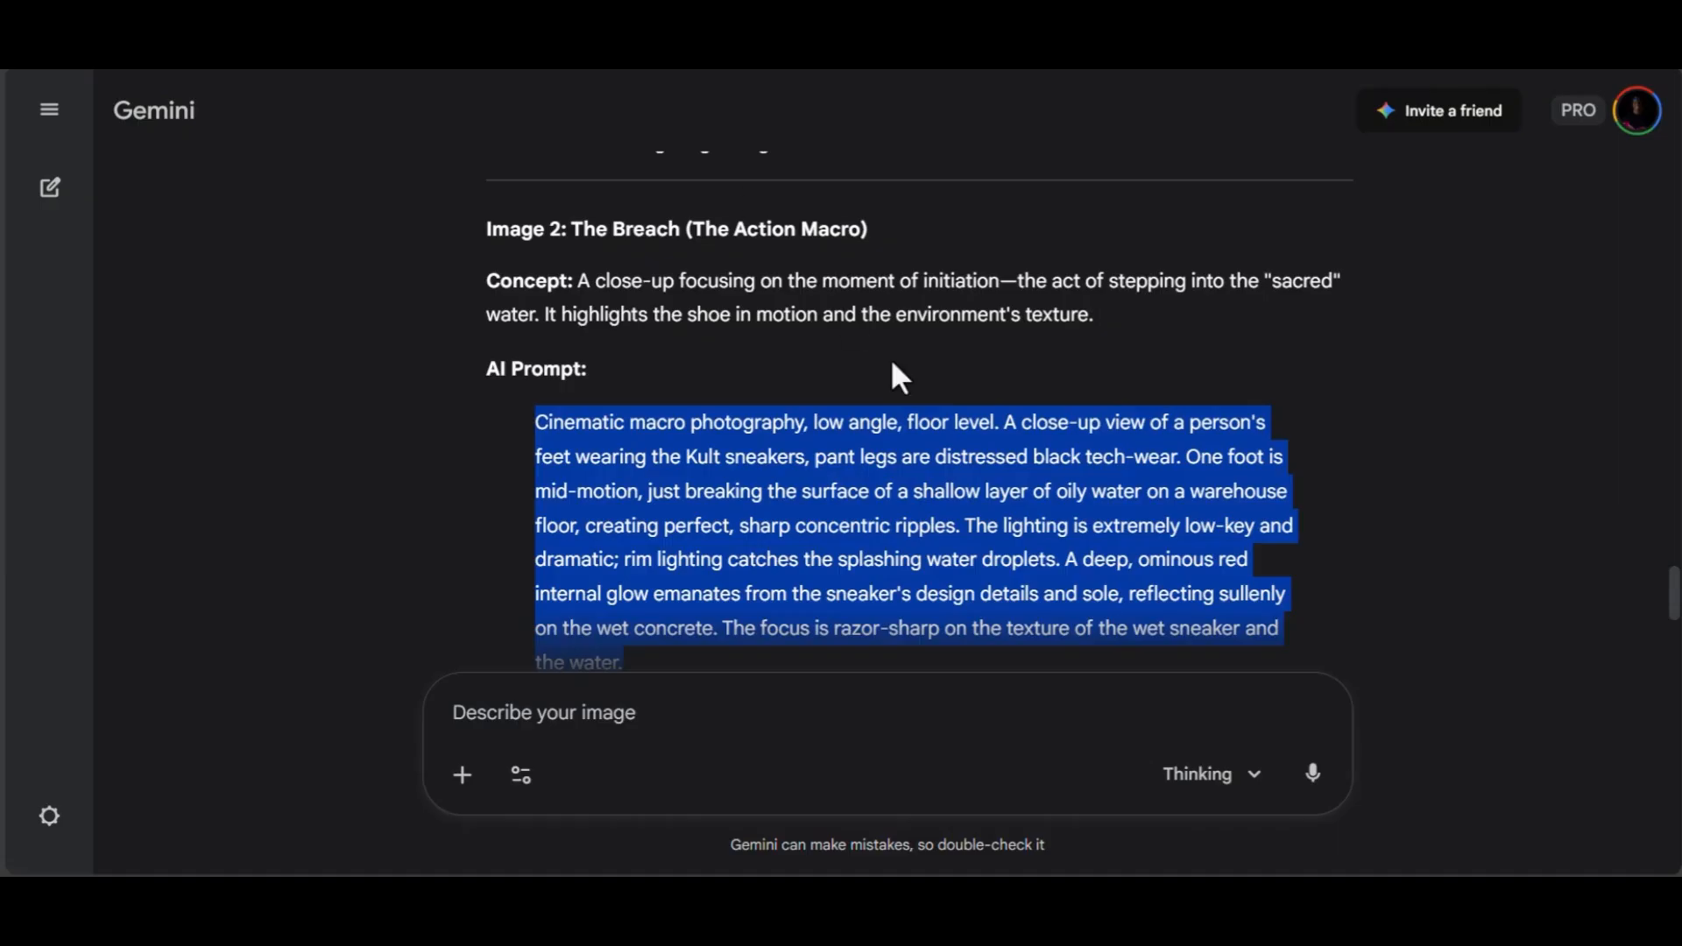
- Copy Gemini's Image 3 still-life prompt of Kult sneakers beside rusted chains, returning to Whisk
{"action": "scroll", "coordinate": [890, 359], "scroll_direction": "down", "scroll_amount": 6}
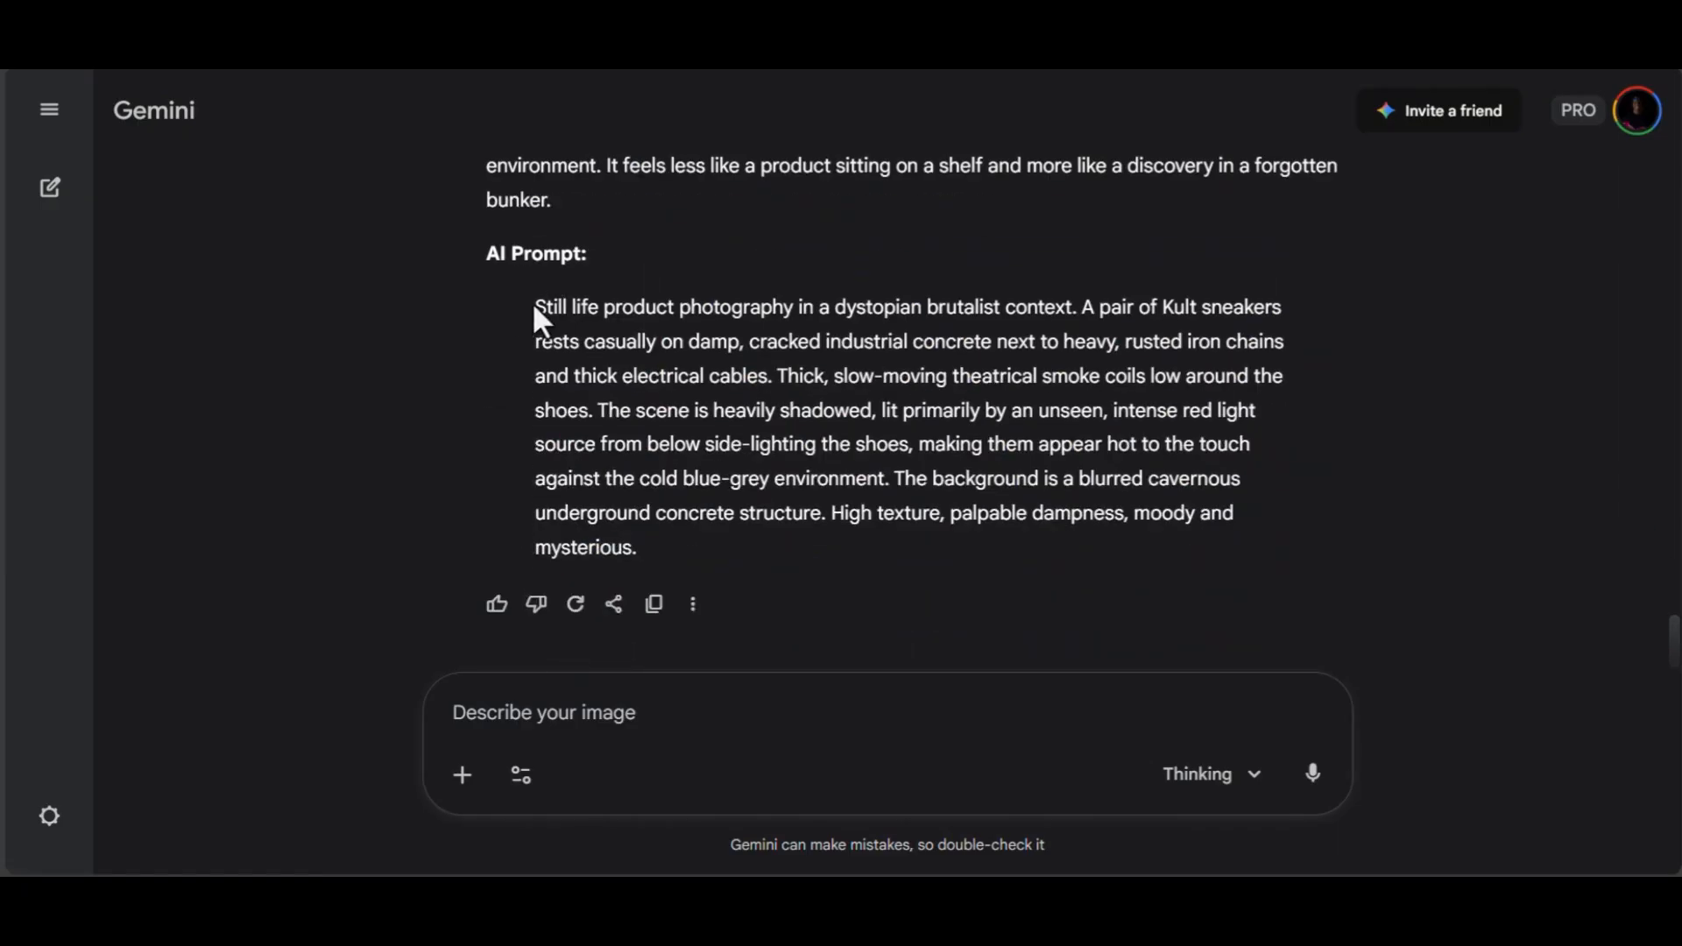
{"action": "left_click_drag", "start_coordinate": [532, 303], "coordinate": [690, 558]}
{"action": "key", "text": "ctrl+c"}
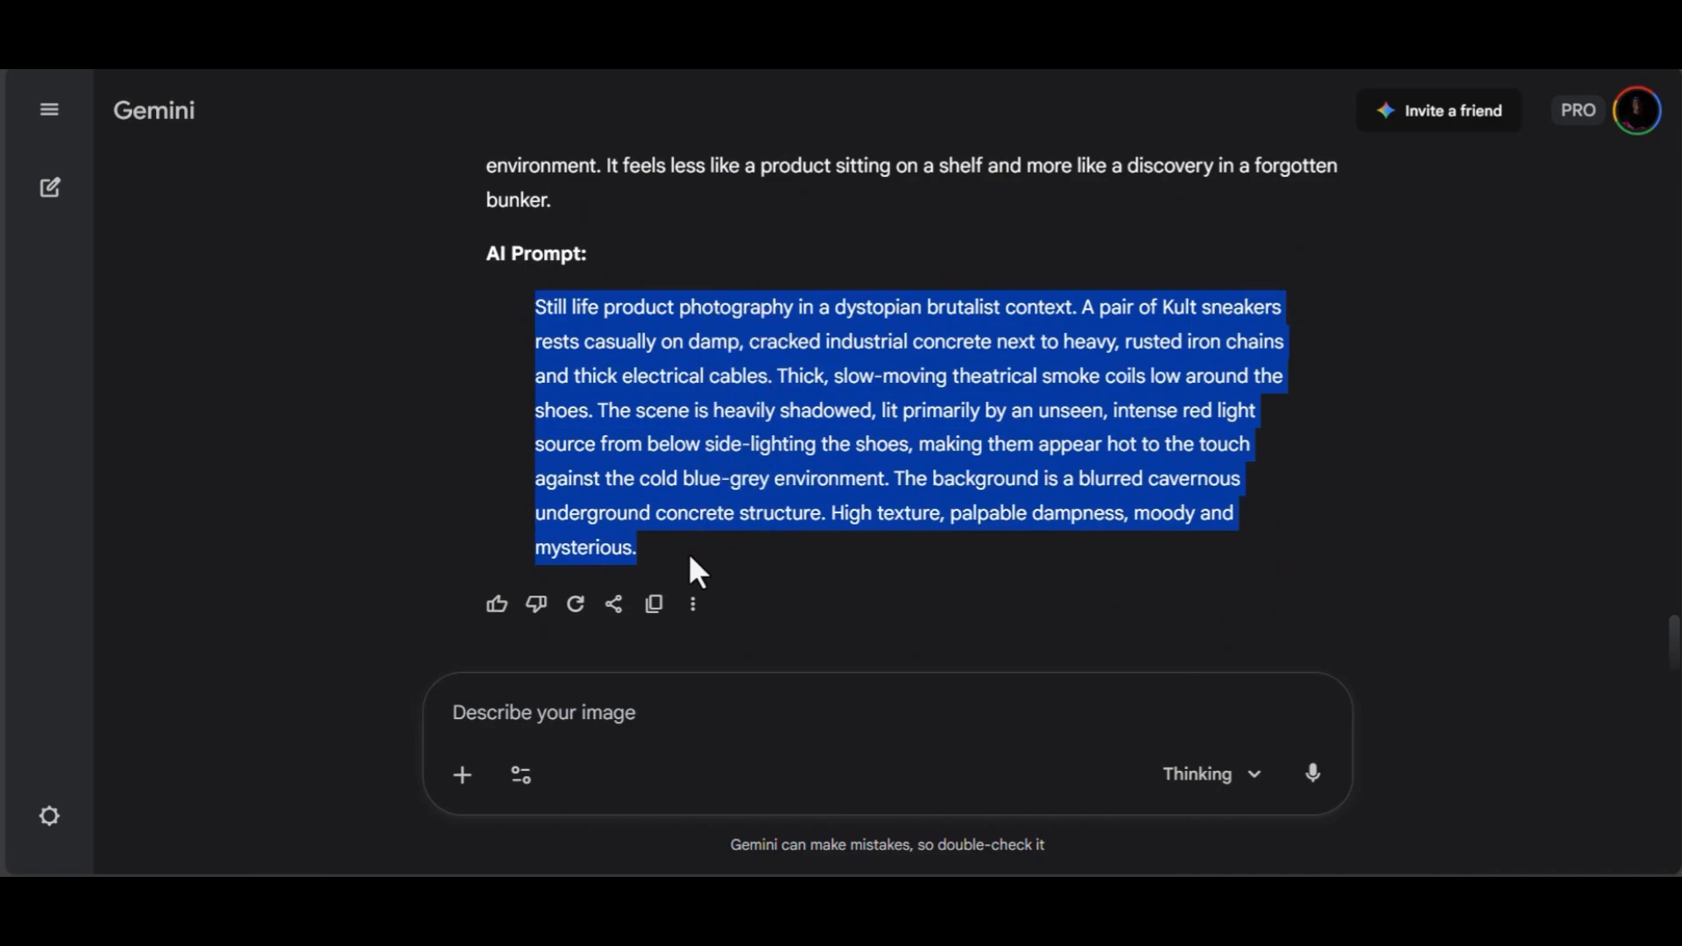
{"action": "key", "text": "ctrl+Tab"}
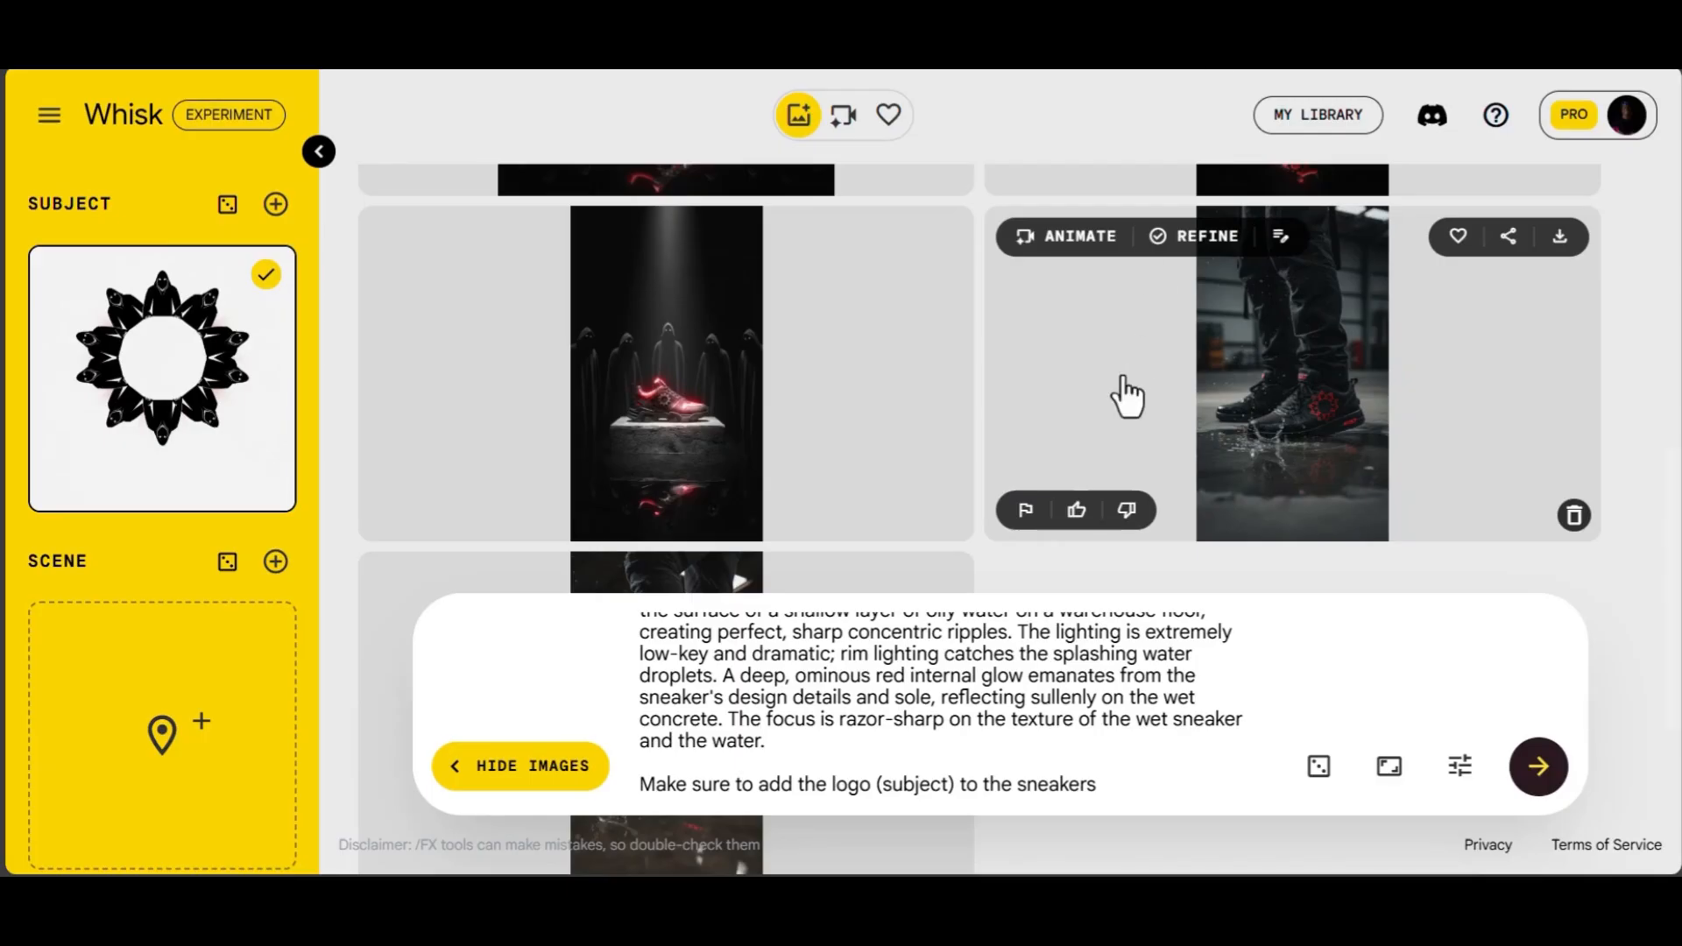
{"action": "mouse_move", "coordinate": [101, 329]}
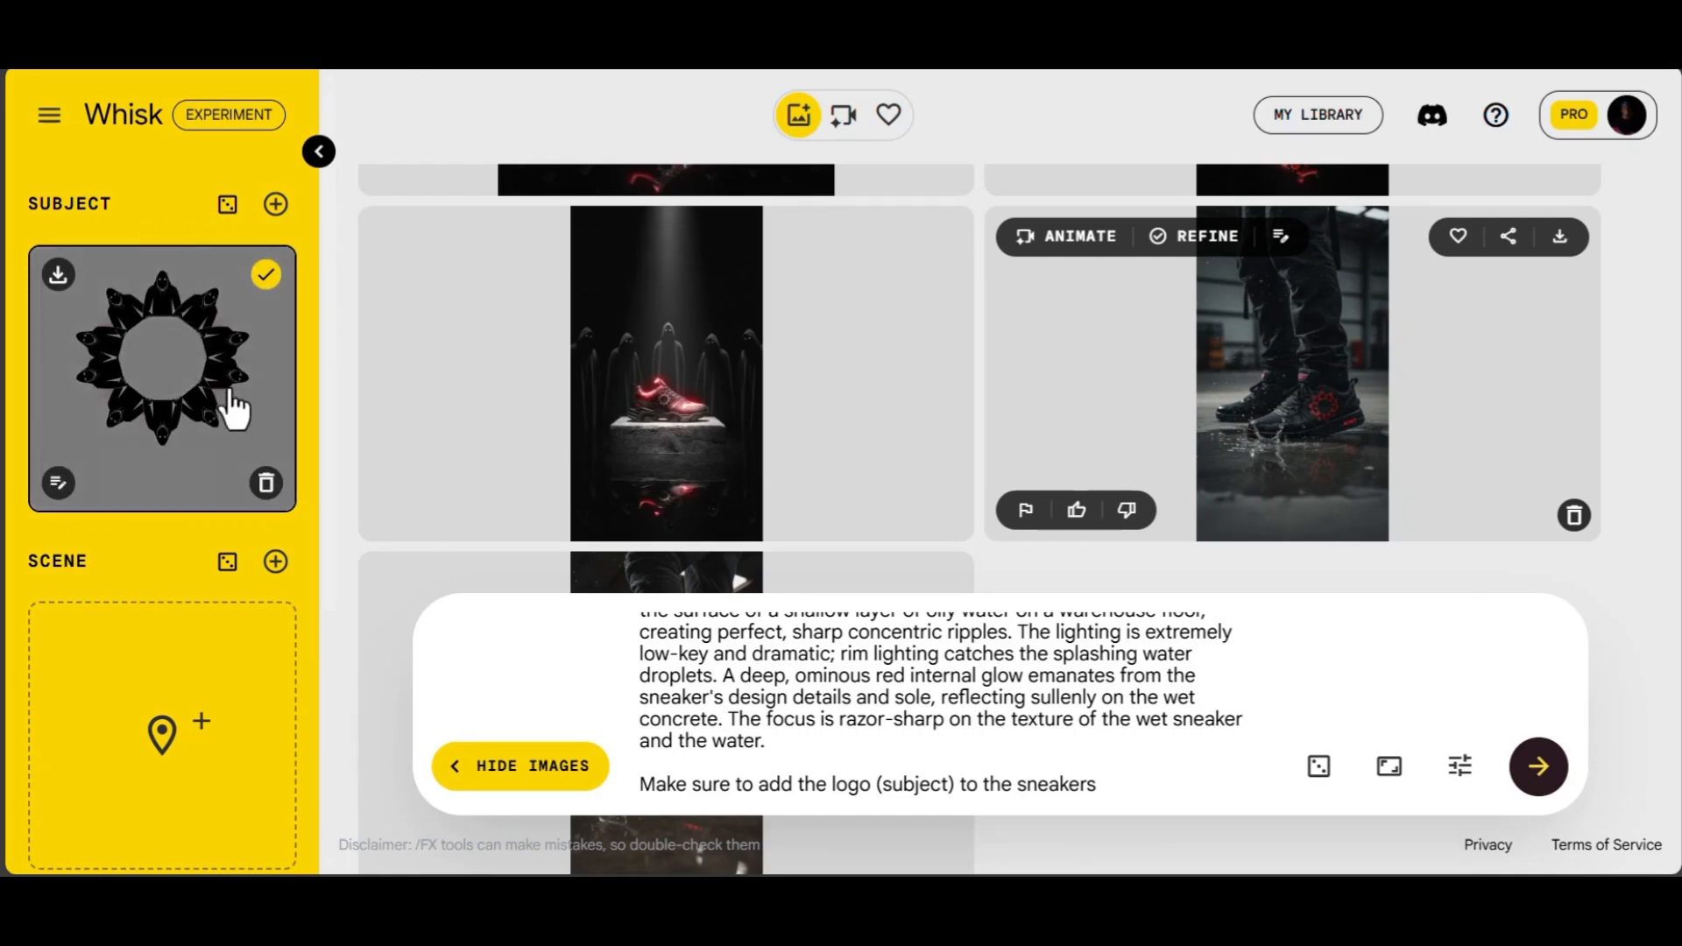
{"action": "scroll", "coordinate": [232, 408], "scroll_direction": "down", "scroll_amount": 4}
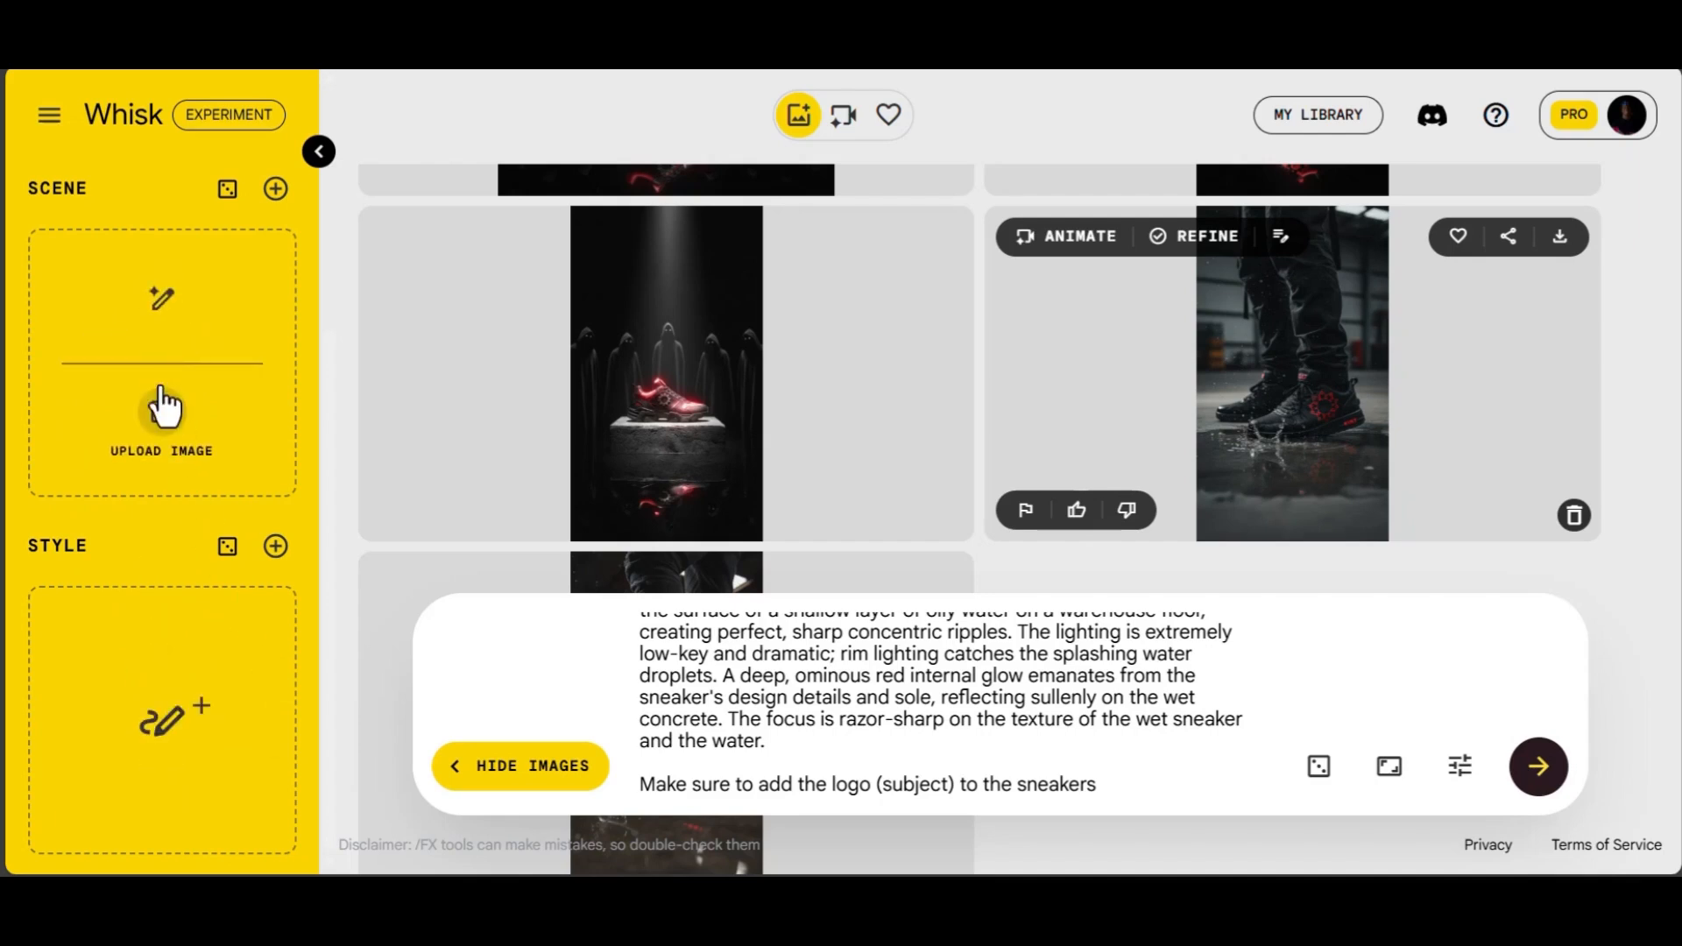
{"action": "scroll", "coordinate": [194, 703], "scroll_direction": "up", "scroll_amount": 4}
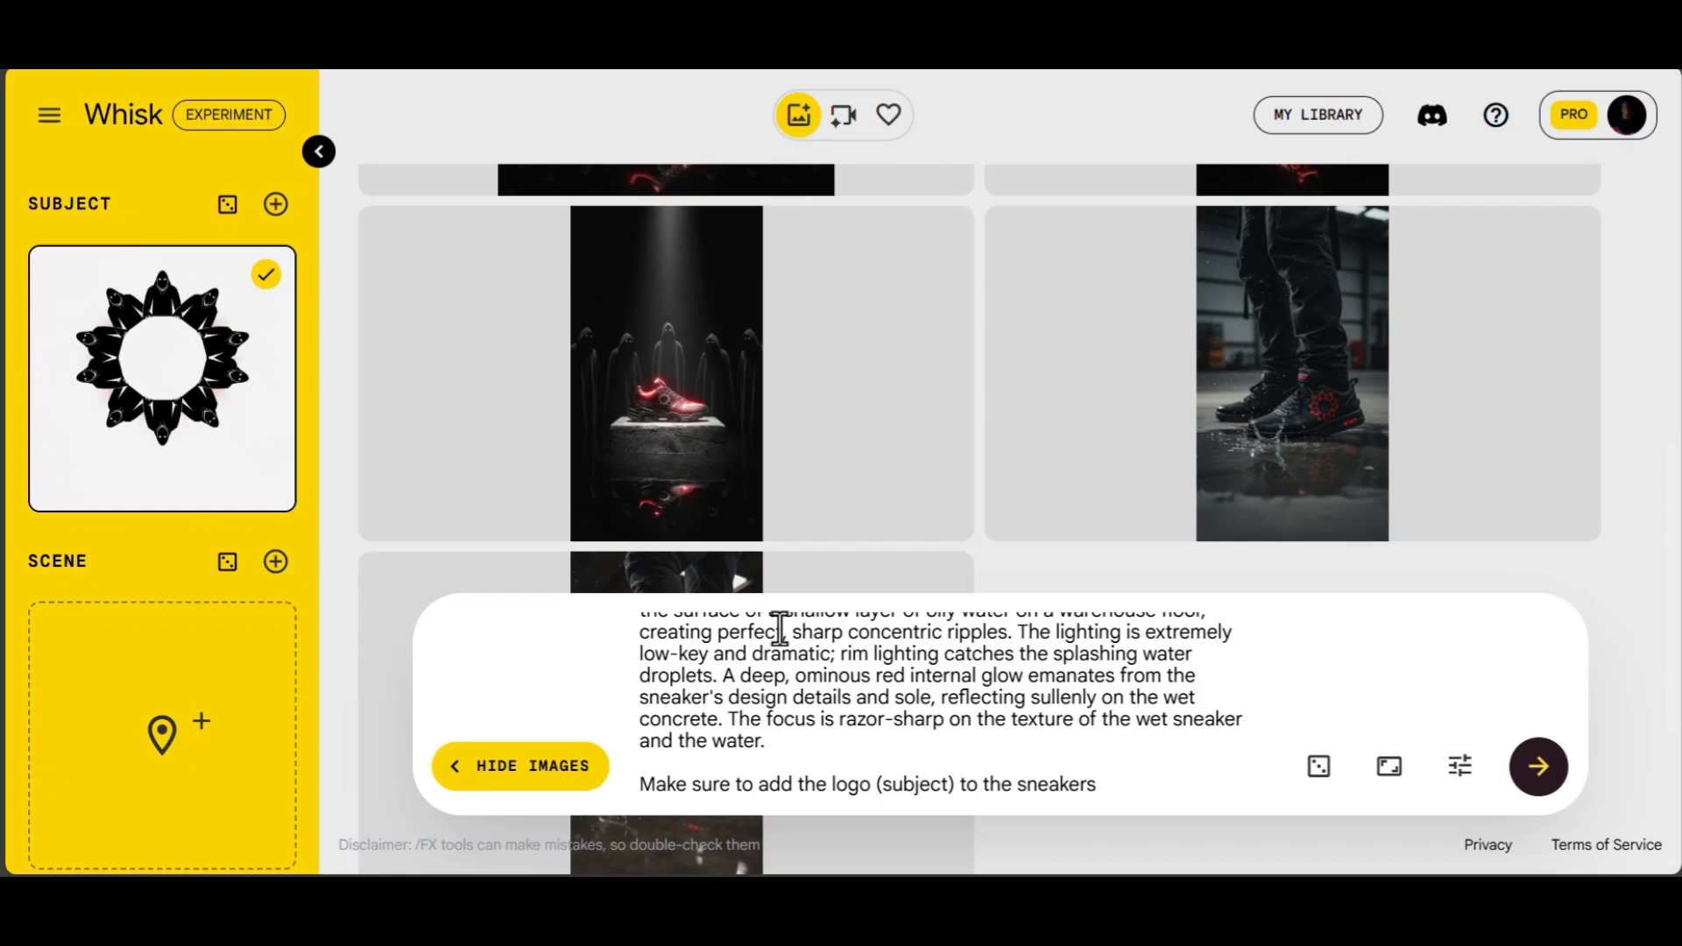
{"action": "mouse_move", "coordinate": [233, 471]}
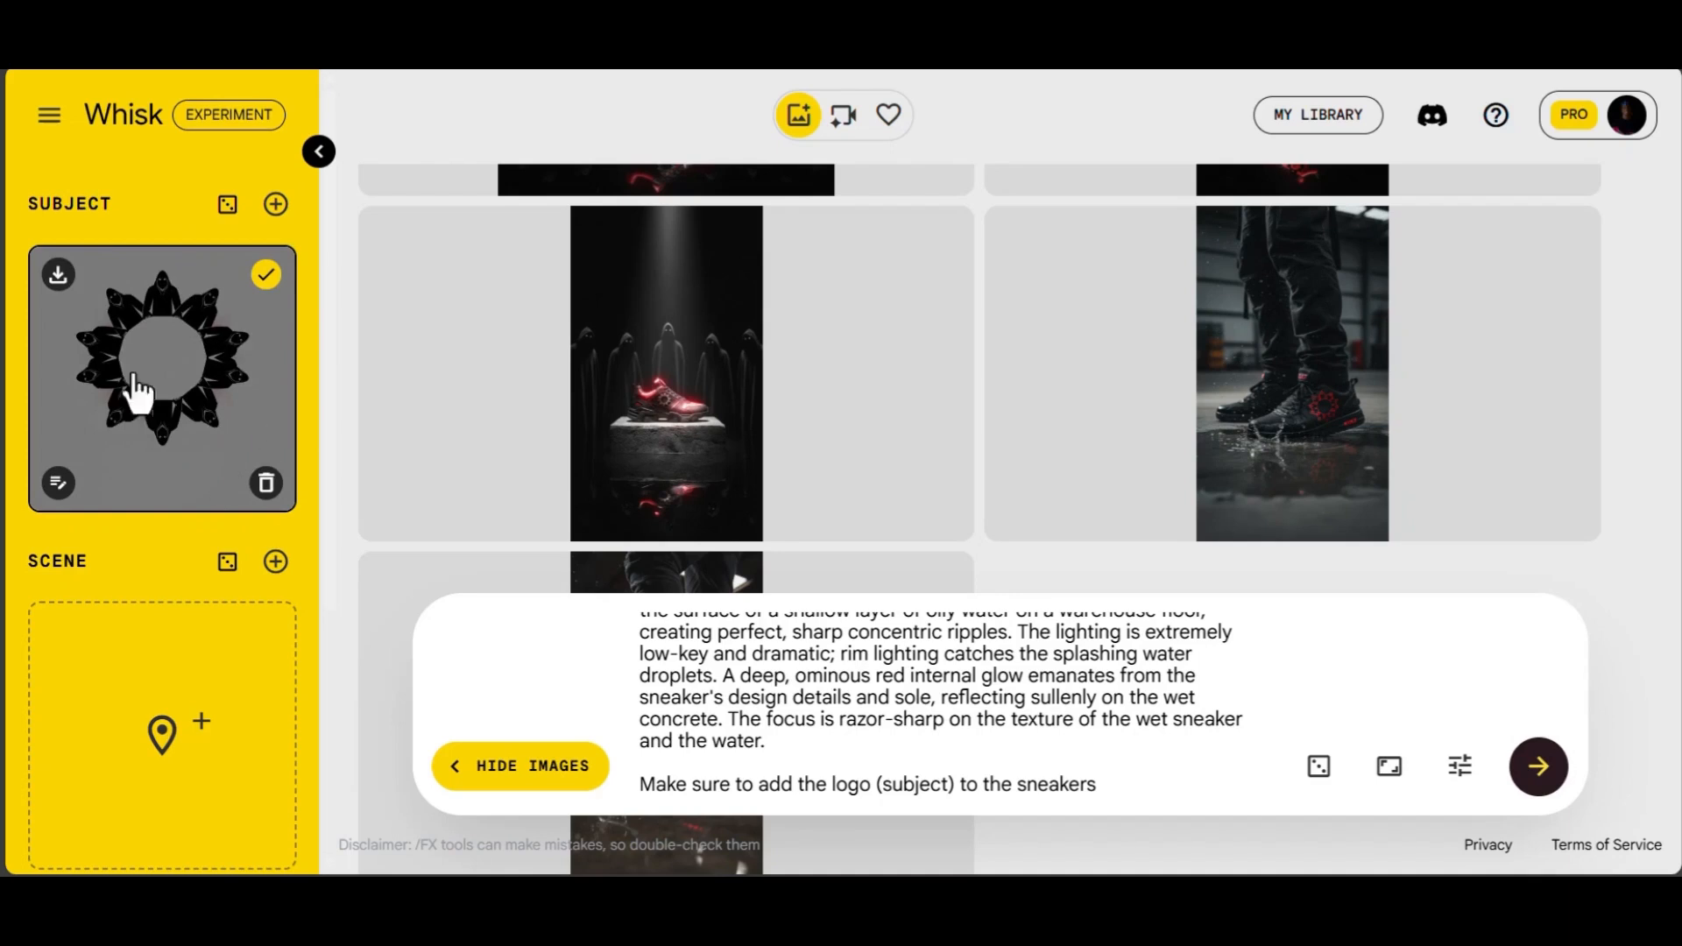
{"action": "scroll", "coordinate": [263, 430], "scroll_direction": "down", "scroll_amount": 3}
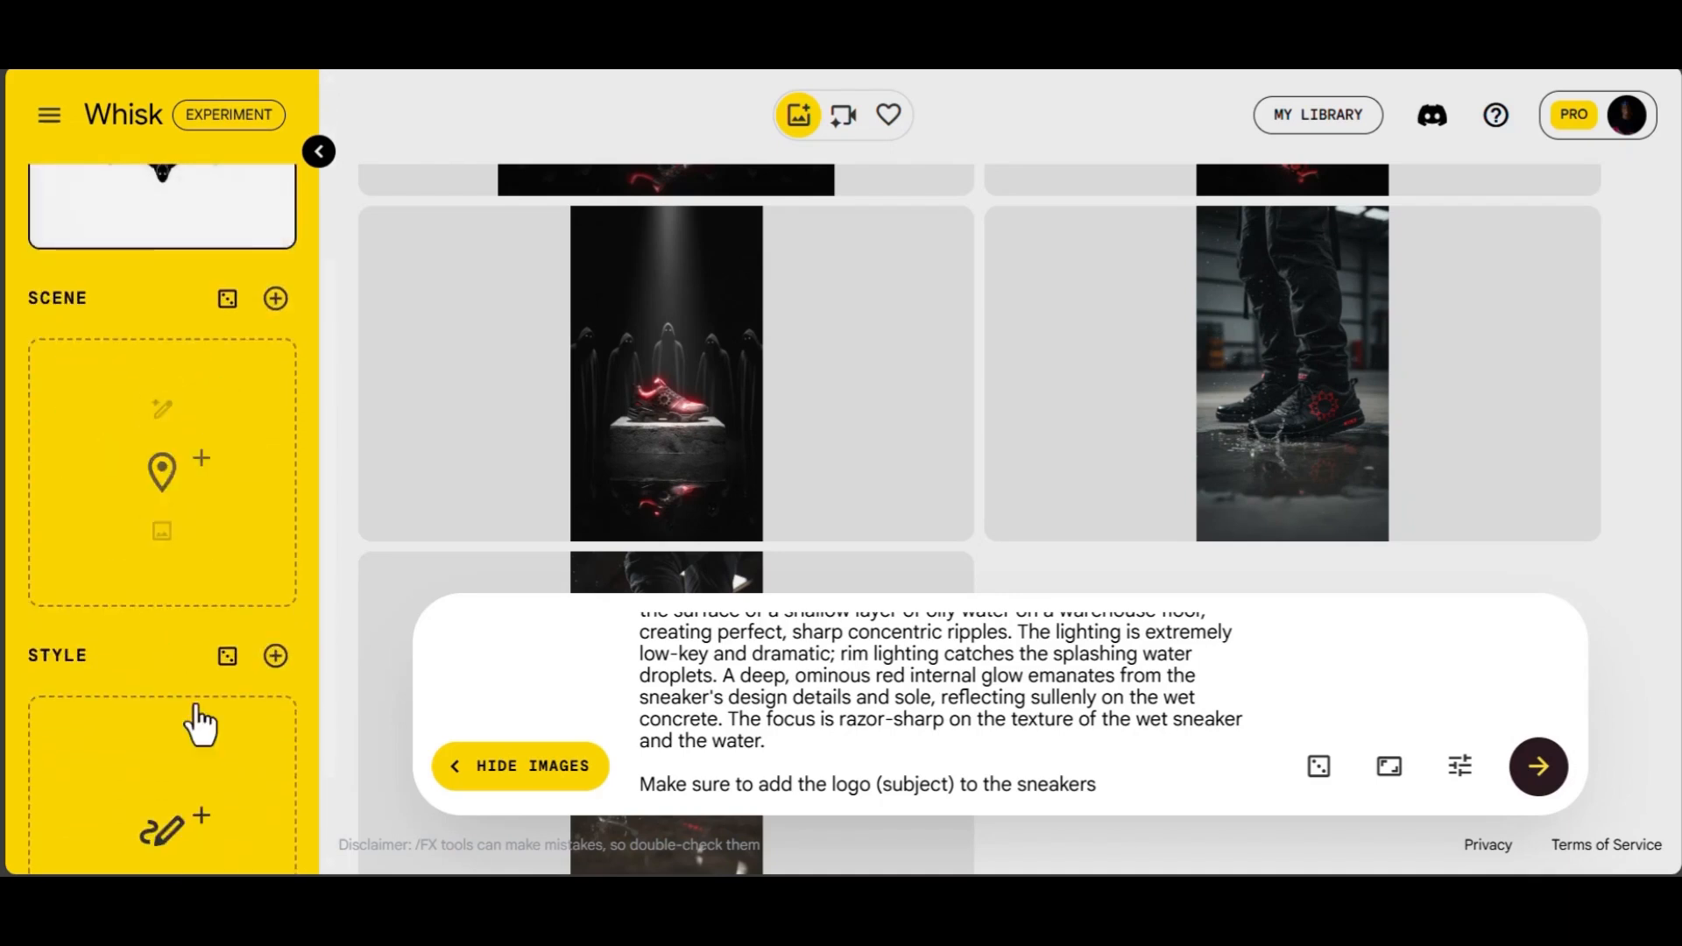
{"action": "scroll", "coordinate": [196, 721], "scroll_direction": "down", "scroll_amount": 2}
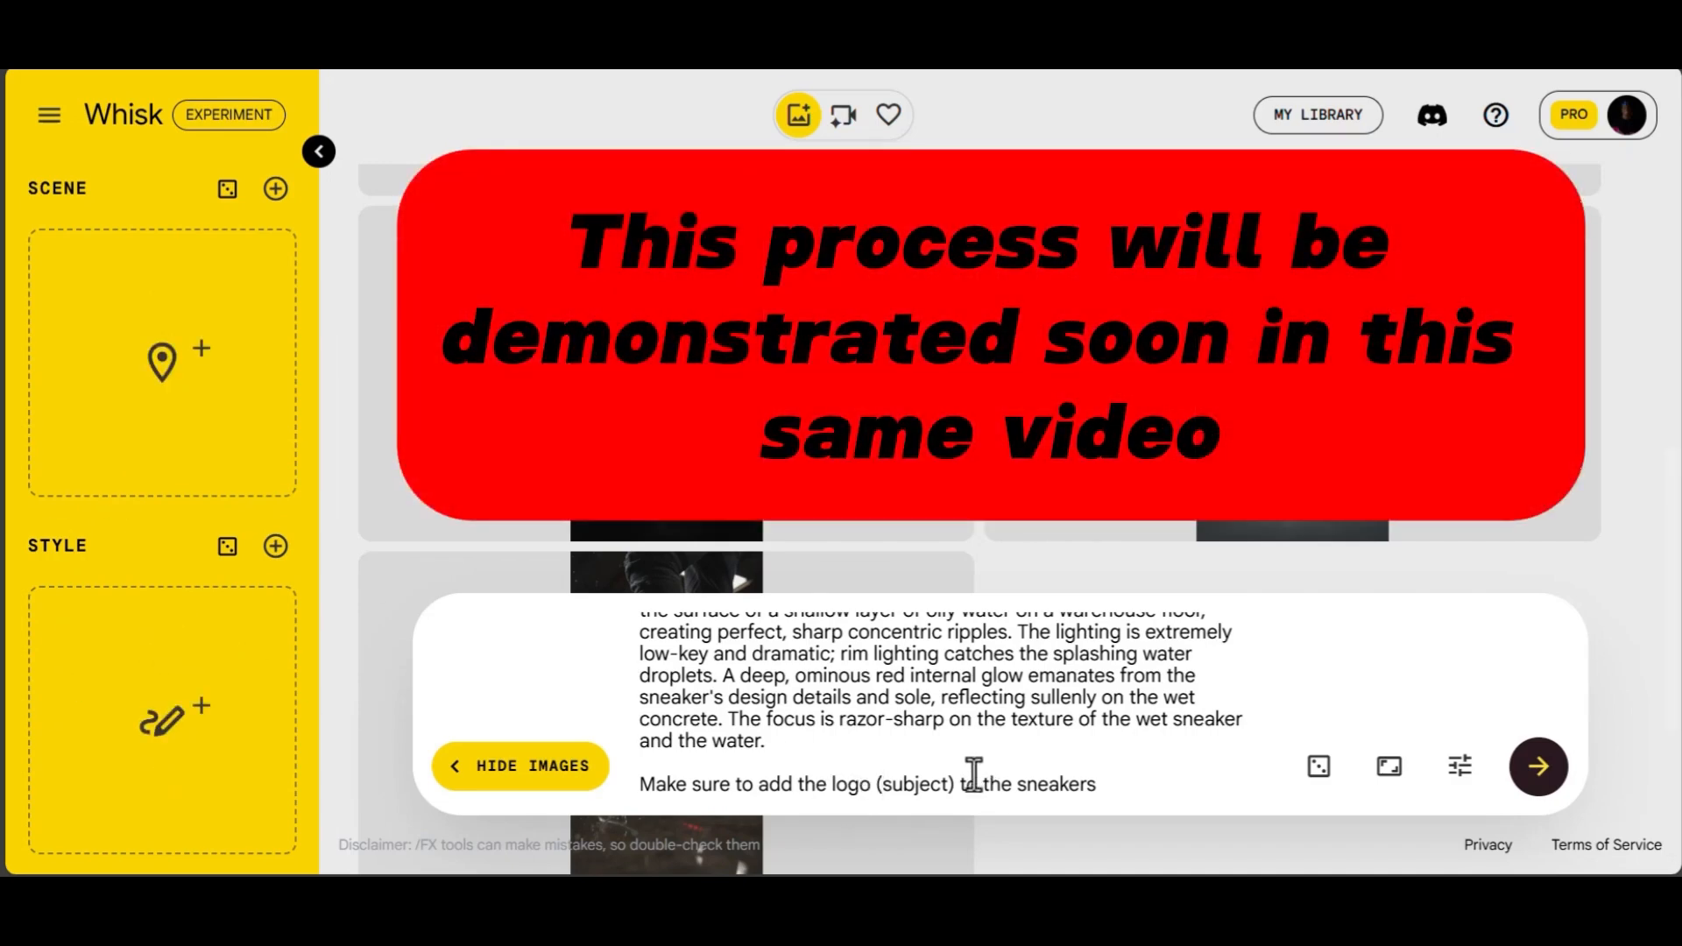
- Try rewording the logo line to use '(style)' and 'the product is'
{"action": "key", "text": "BackSpace"}
{"action": "key", "text": "BackSpace"}
{"action": "key", "text": "BackSpace"}
{"action": "key", "text": "BackSpace"}
{"action": "key", "text": "BackSpace"}
{"action": "key", "text": "BackSpace"}
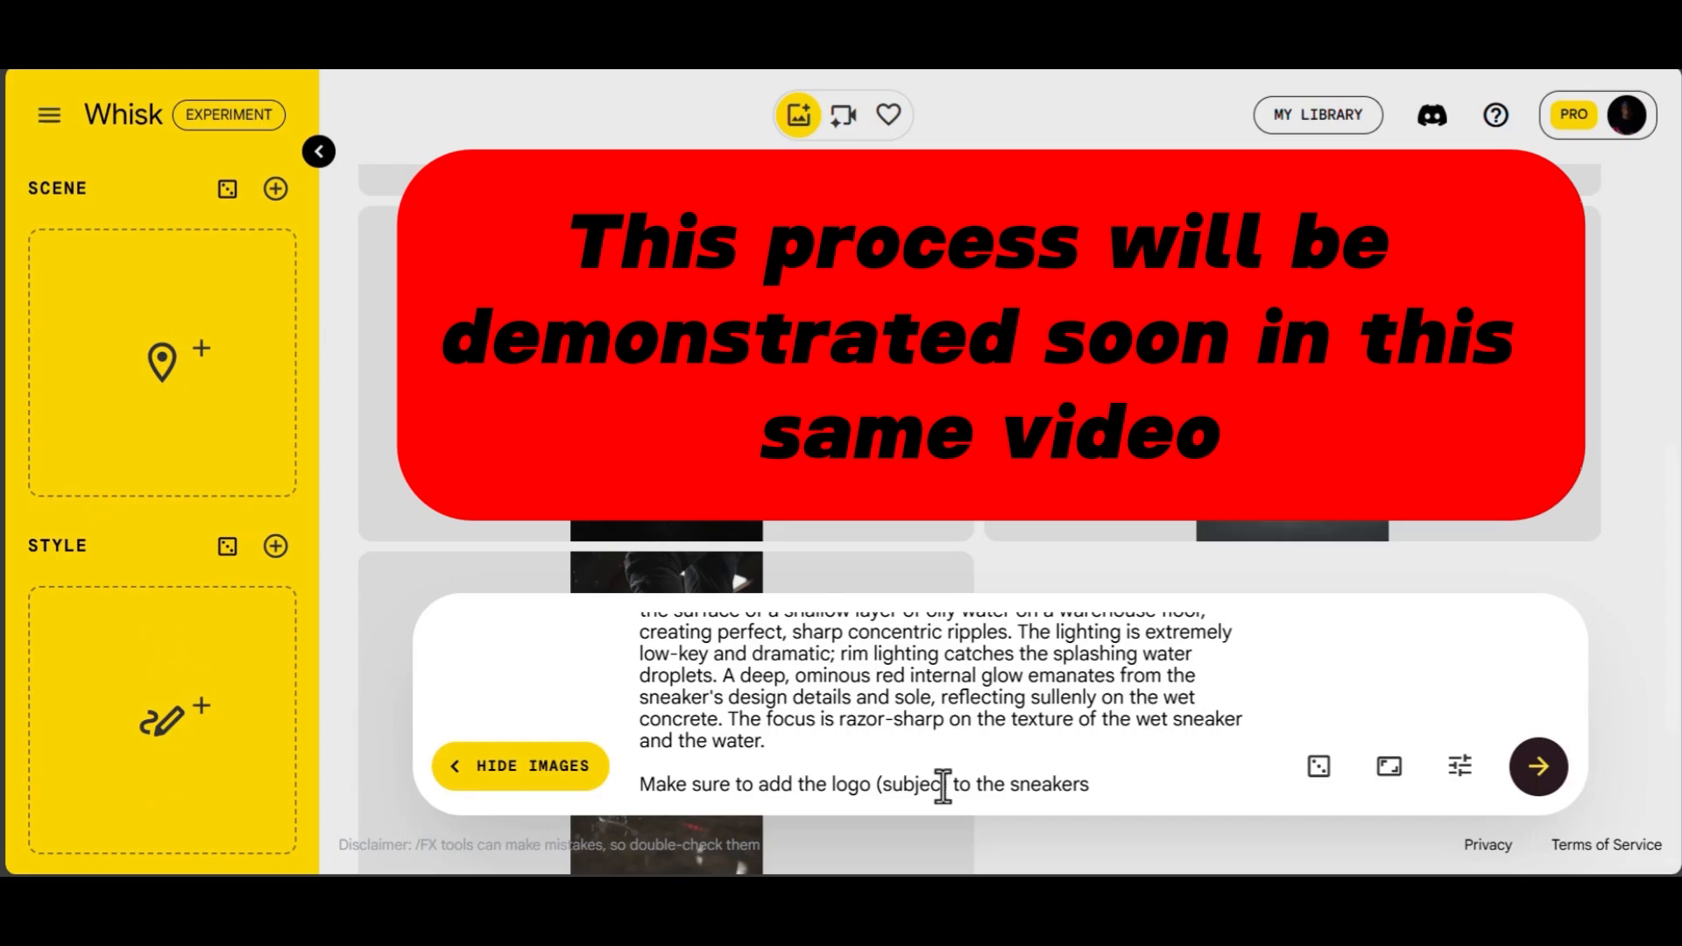
{"action": "type", "text": "tyle"}
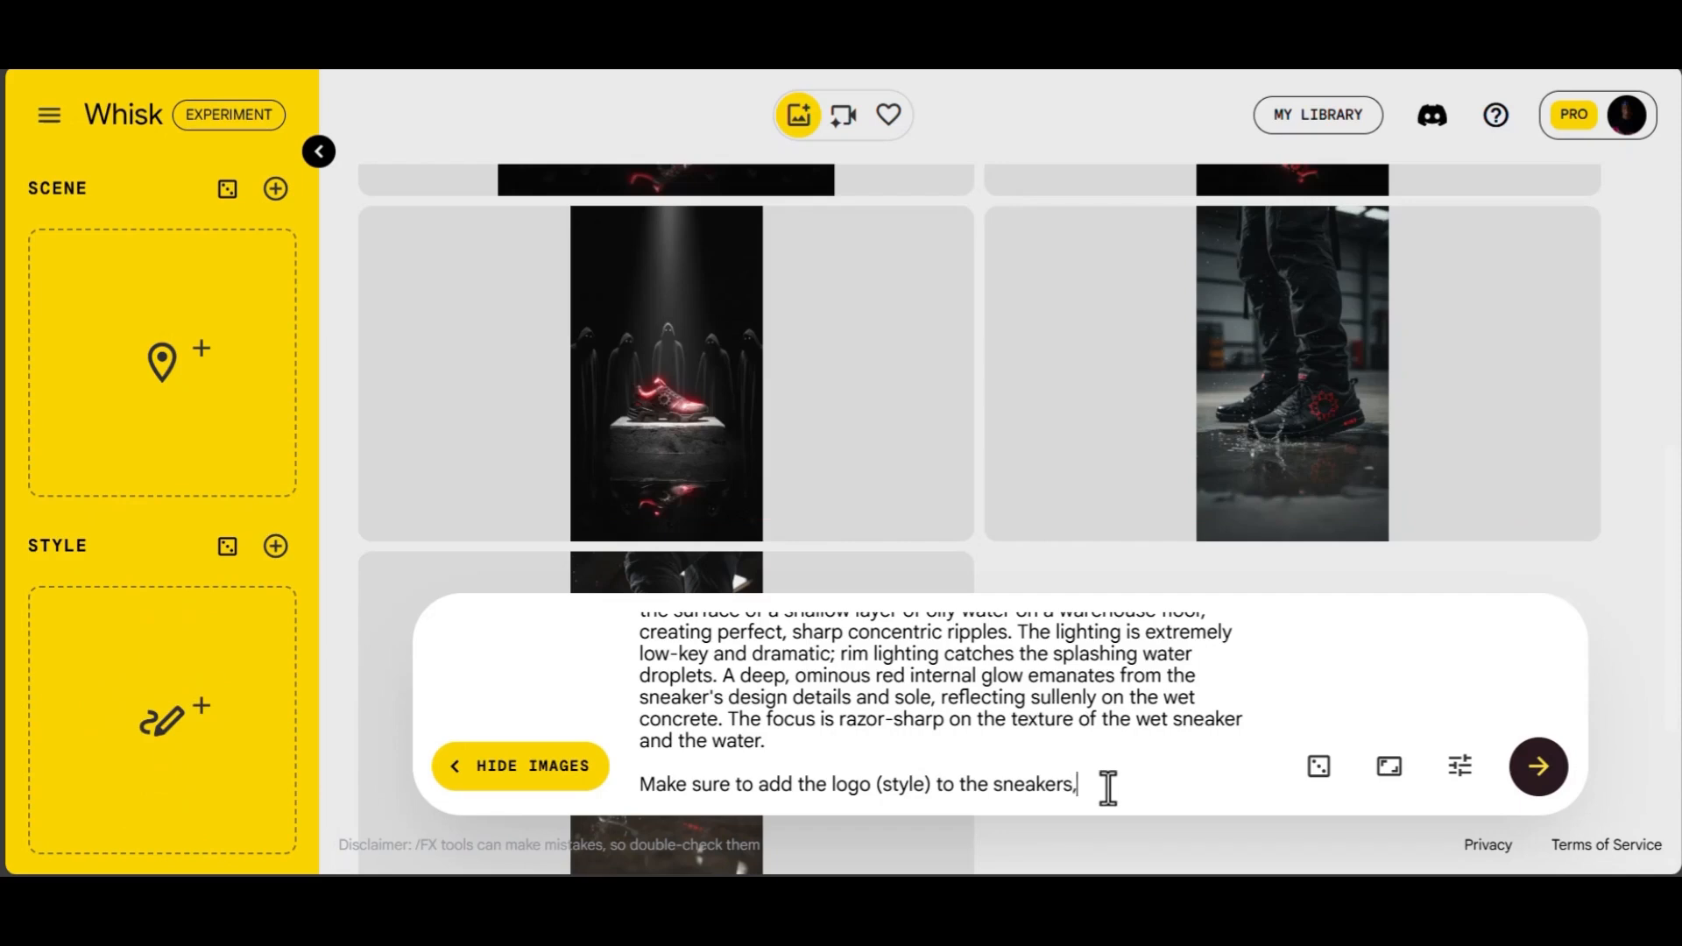
{"action": "type", "text": "the produc"}
{"action": "key", "text": "BackSpace"}
{"action": "key", "text": "BackSpace"}
{"action": "type", "text": "t is the subj"}
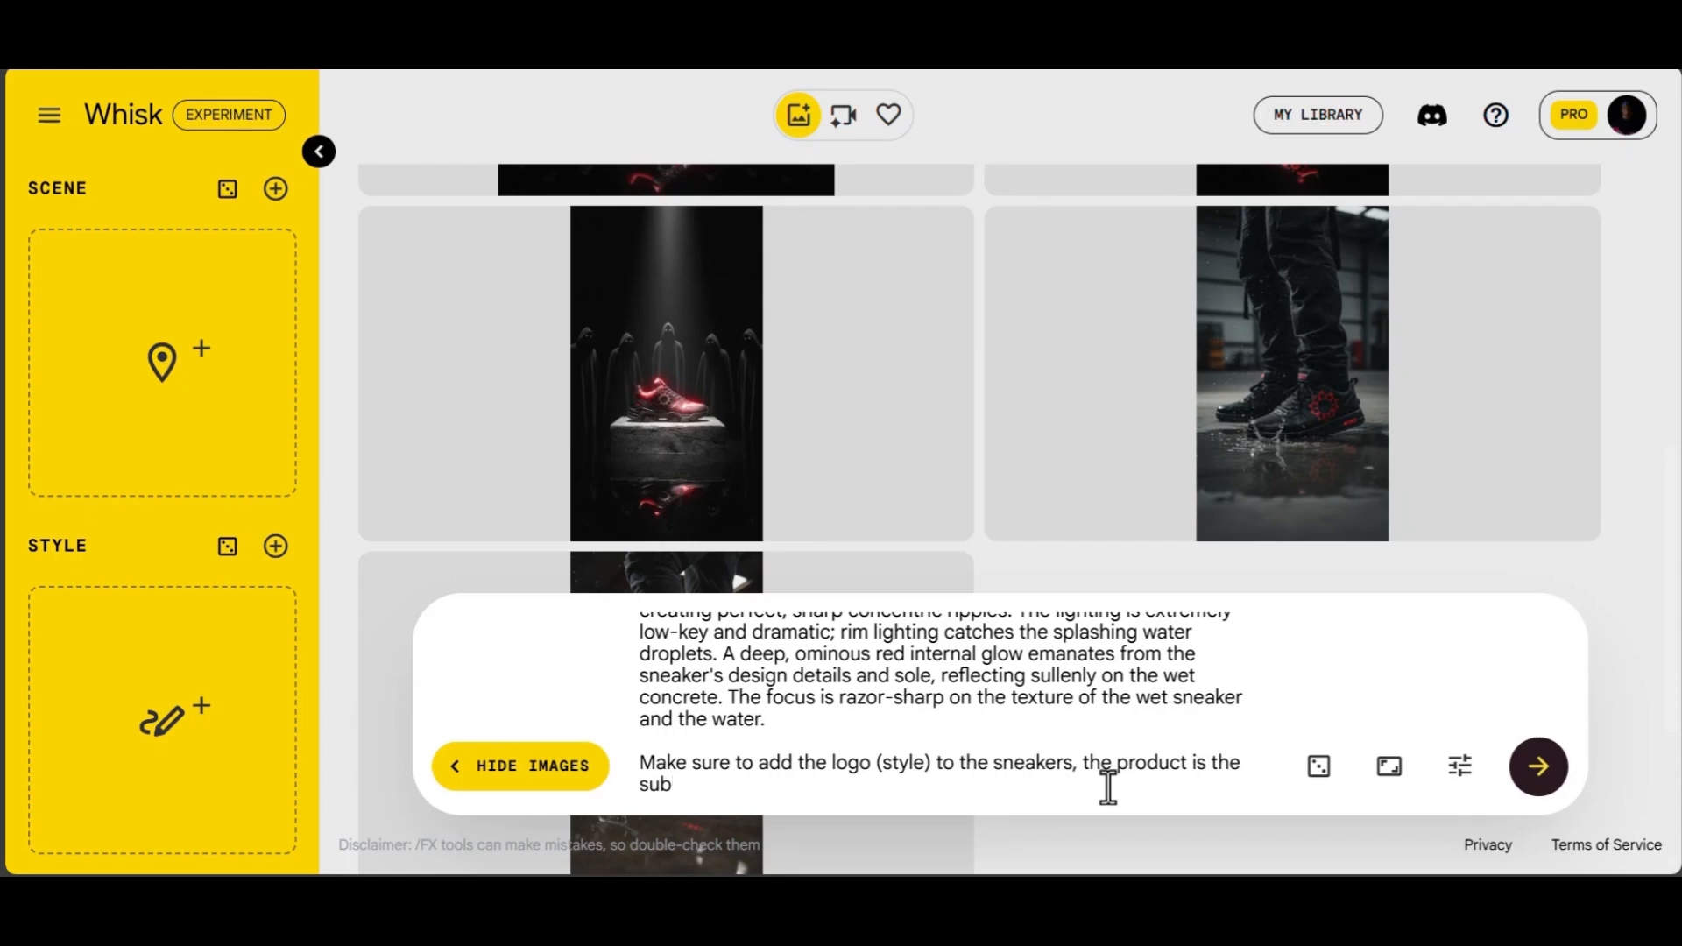
{"action": "key", "text": "BackSpace"}
{"action": "key", "text": "BackSpace"}
{"action": "key", "text": "BackSpace"}
{"action": "key", "text": "BackSpace"}
{"action": "key", "text": "BackSpace"}
{"action": "key", "text": "BackSpace"}
{"action": "key", "text": "BackSpace"}
{"action": "key", "text": "BackSpace"}
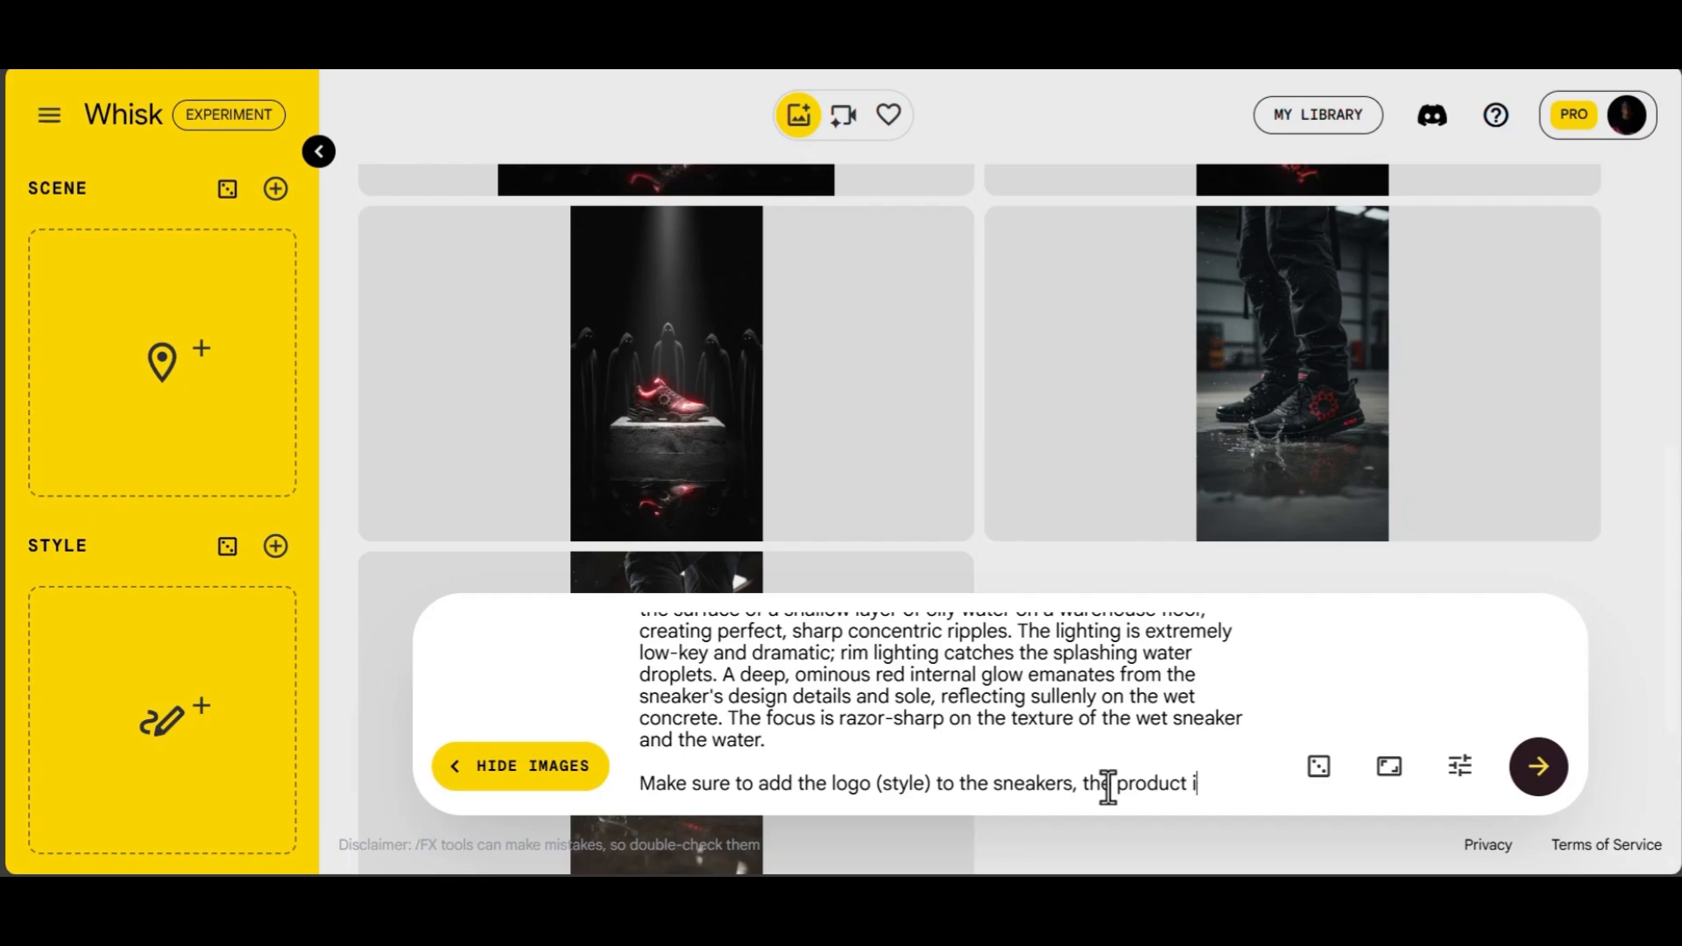
{"action": "type", "text": "m"}
{"action": "key", "text": "BackSpace"}
{"action": "key", "text": "BackSpace"}
{"action": "key", "text": "BackSpace"}
{"action": "key", "text": "BackSpace"}
{"action": "key", "text": "BackSpace"}
{"action": "key", "text": "BackSpace"}
{"action": "key", "text": "BackSpace"}
{"action": "key", "text": "BackSpace"}
{"action": "key", "text": "BackSpace"}
{"action": "key", "text": "BackSpace"}
{"action": "key", "text": "BackSpace"}
{"action": "key", "text": "BackSpace"}
{"action": "key", "text": "BackSpace"}
- Restore '(subject)' in the logo line and delete the old Breach prompt text above it
{"action": "key", "text": "BackSpace"}
{"action": "key", "text": "BackSpace"}
{"action": "key", "text": "BackSpace"}
{"action": "key", "text": "Left"}
{"action": "key", "text": "Left"}
{"action": "key", "text": "Left"}
{"action": "key", "text": "Left"}
{"action": "key", "text": "Left"}
{"action": "key", "text": "Left"}
{"action": "key", "text": "Left"}
{"action": "key", "text": "Left"}
{"action": "key", "text": "Left"}
{"action": "key", "text": "Left"}
{"action": "key", "text": "Left"}
{"action": "key", "text": "Left"}
{"action": "key", "text": "Left"}
{"action": "key", "text": "Left"}
{"action": "key", "text": "Left"}
{"action": "key", "text": "Left"}
{"action": "key", "text": "Left"}
{"action": "key", "text": "BackSpace"}
{"action": "key", "text": "BackSpace"}
{"action": "key", "text": "BackSpace"}
{"action": "key", "text": "BackSpace"}
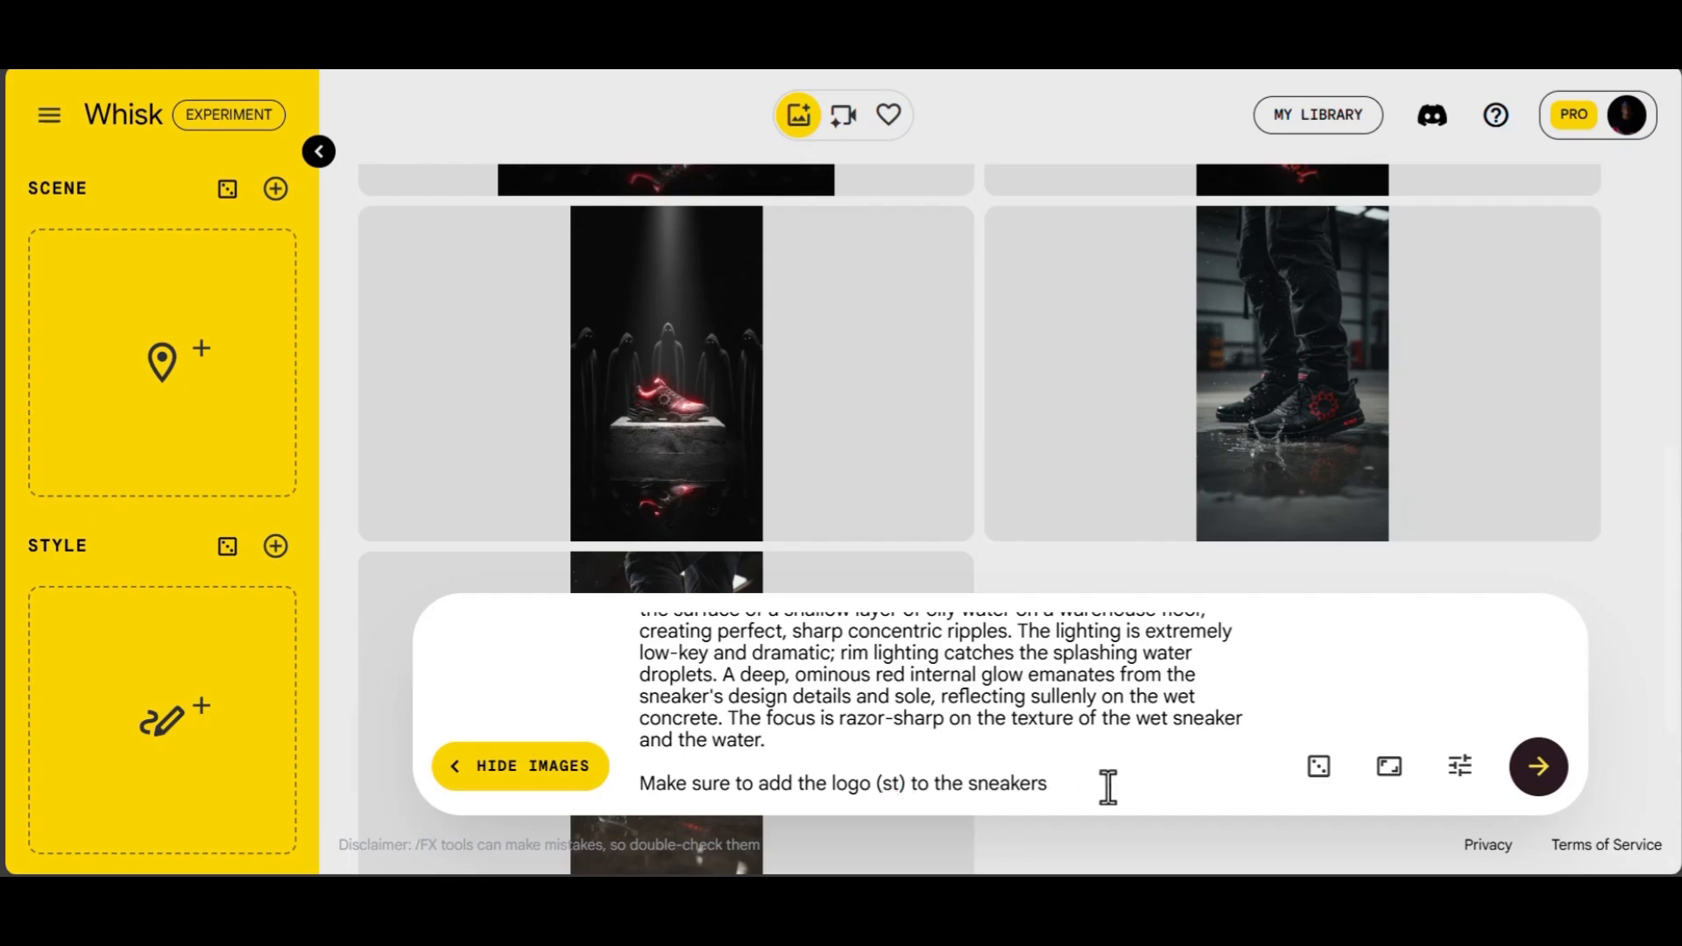
{"action": "type", "text": "ubject"}
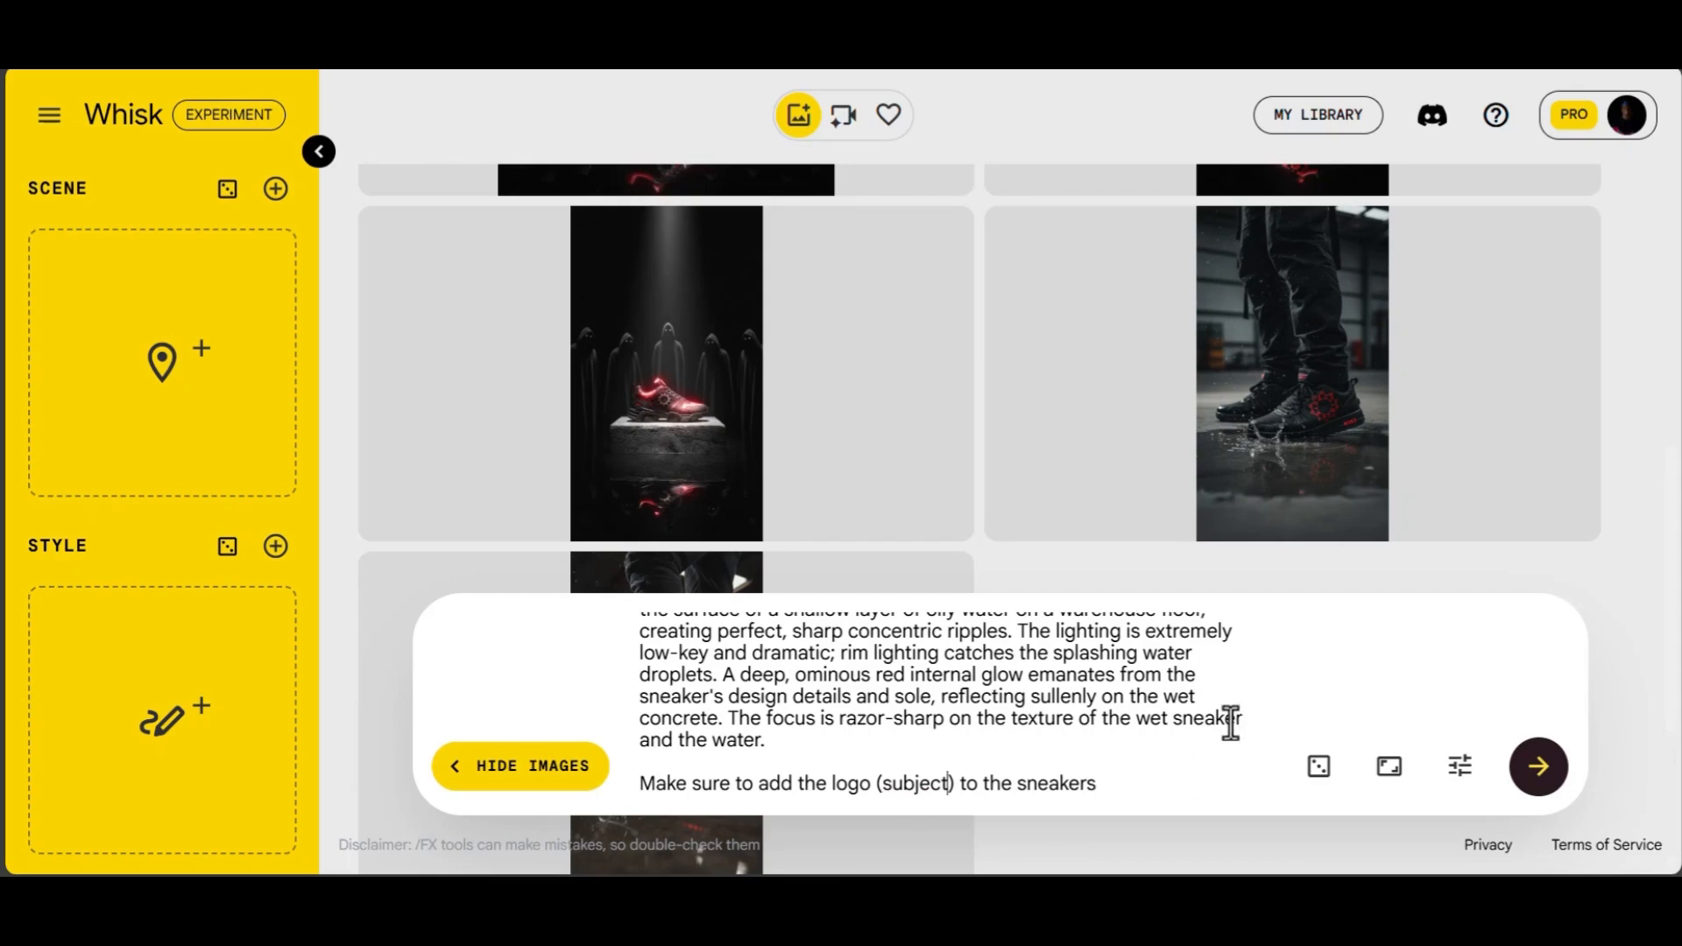
{"action": "left_click_drag", "start_coordinate": [1235, 720], "coordinate": [550, 579]}
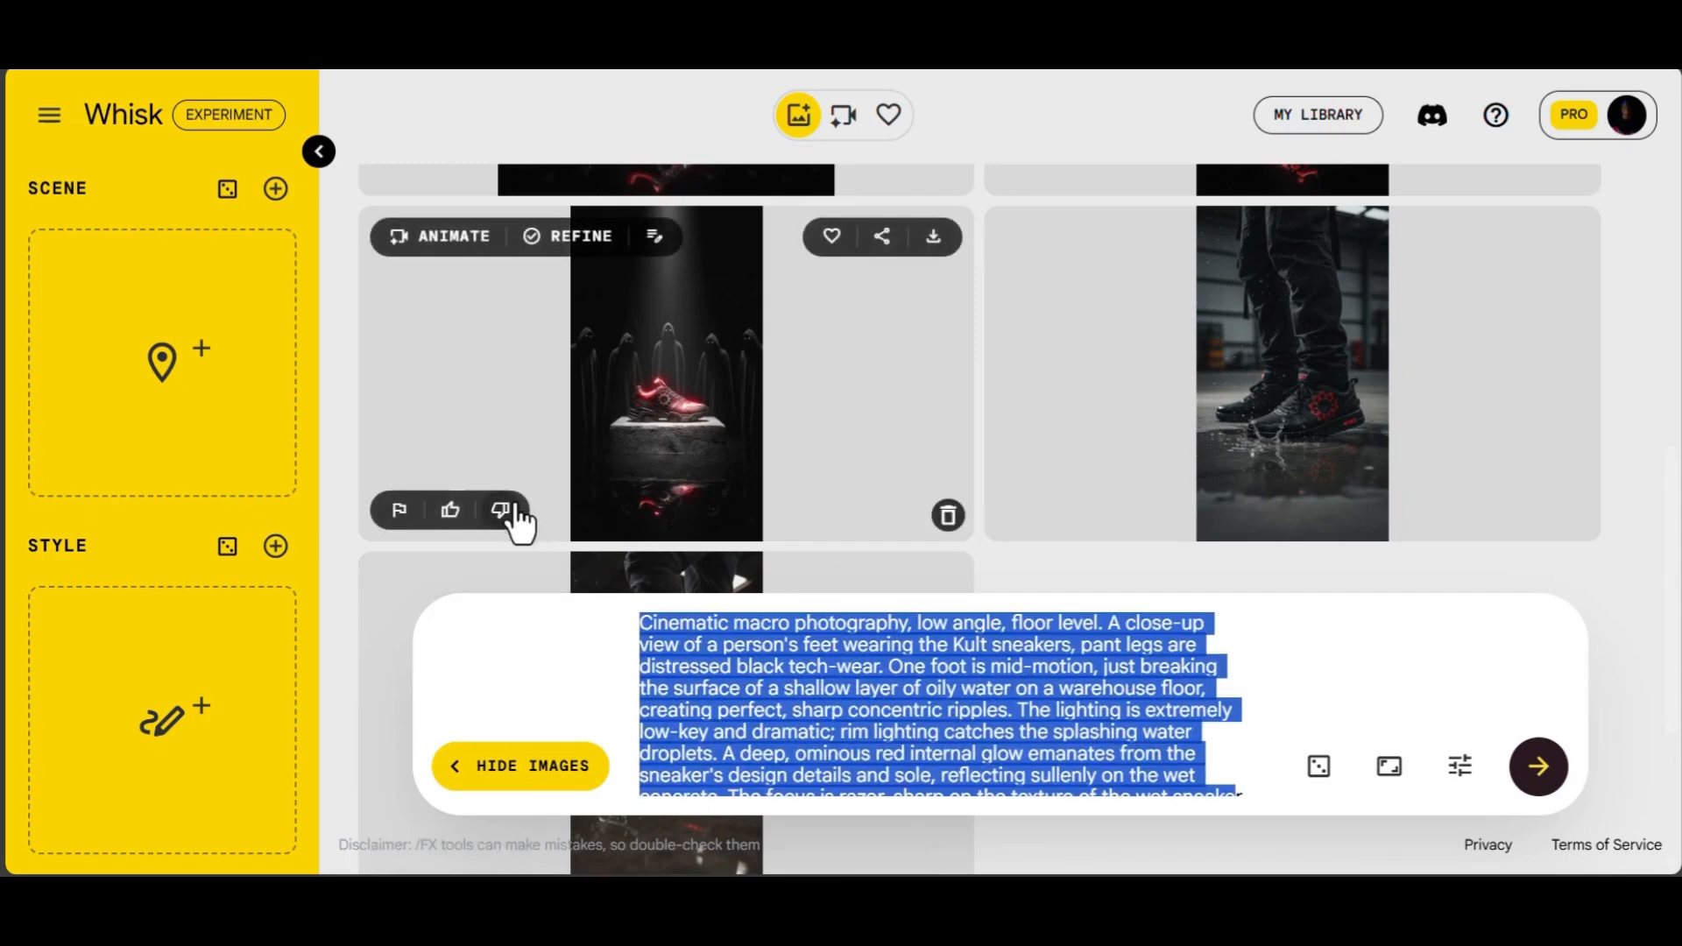
{"action": "key", "text": "BackSpace"}
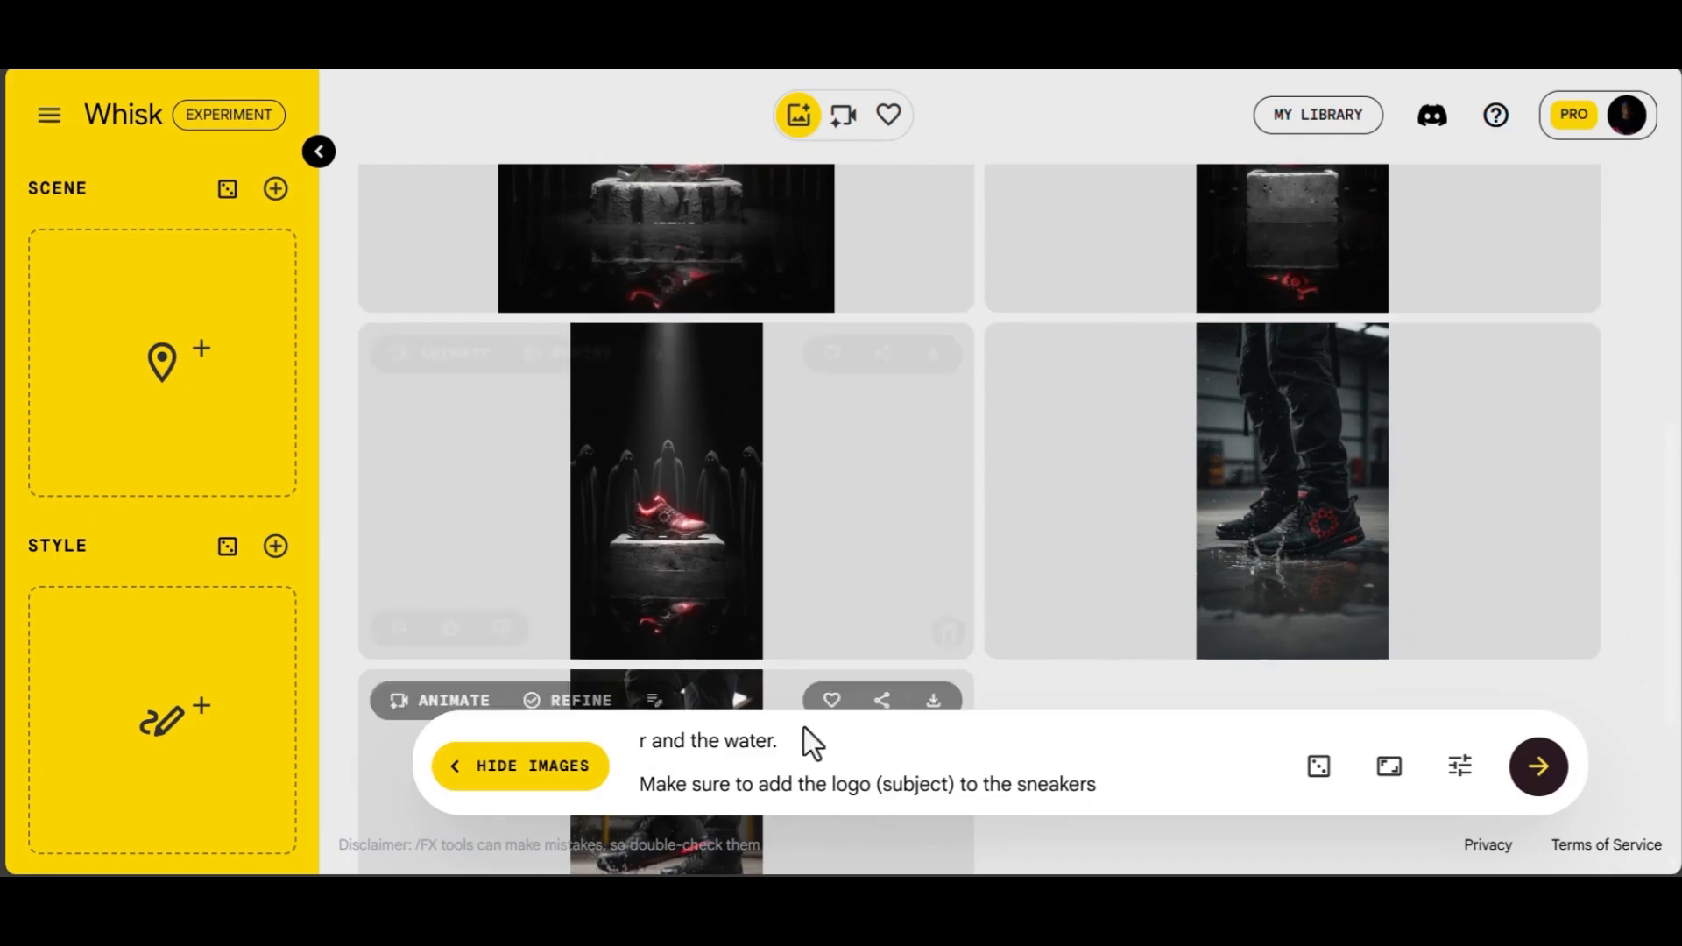
{"action": "left_click", "coordinate": [811, 738]}
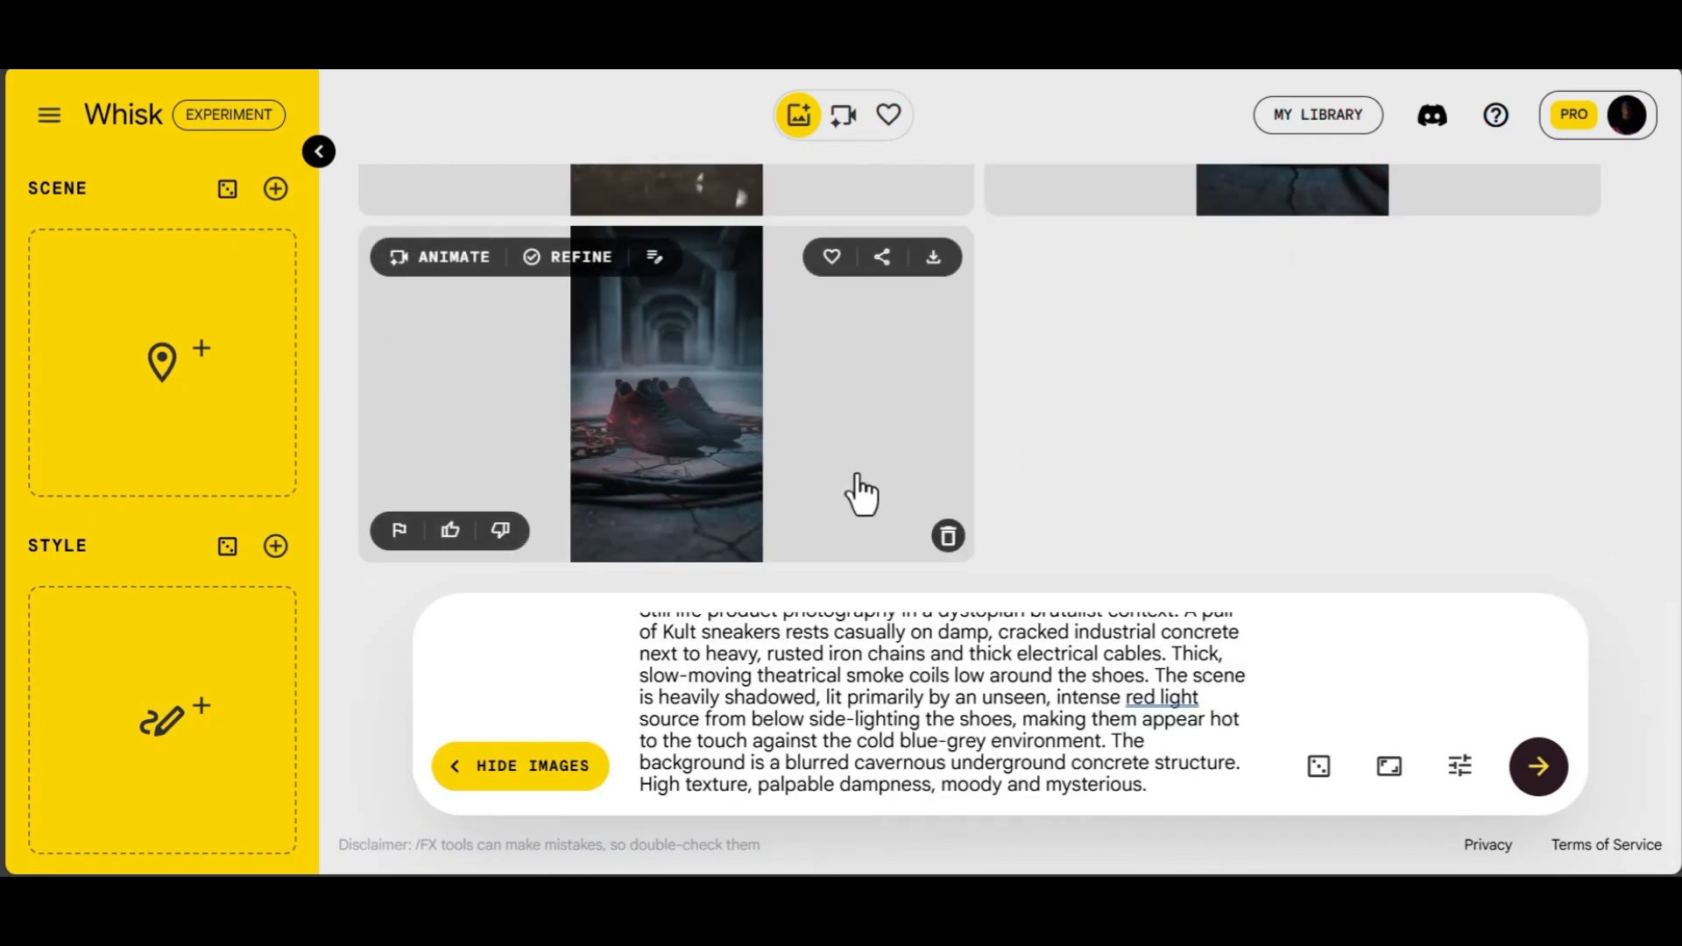
{"action": "scroll", "coordinate": [756, 482], "scroll_direction": "up", "scroll_amount": 3}
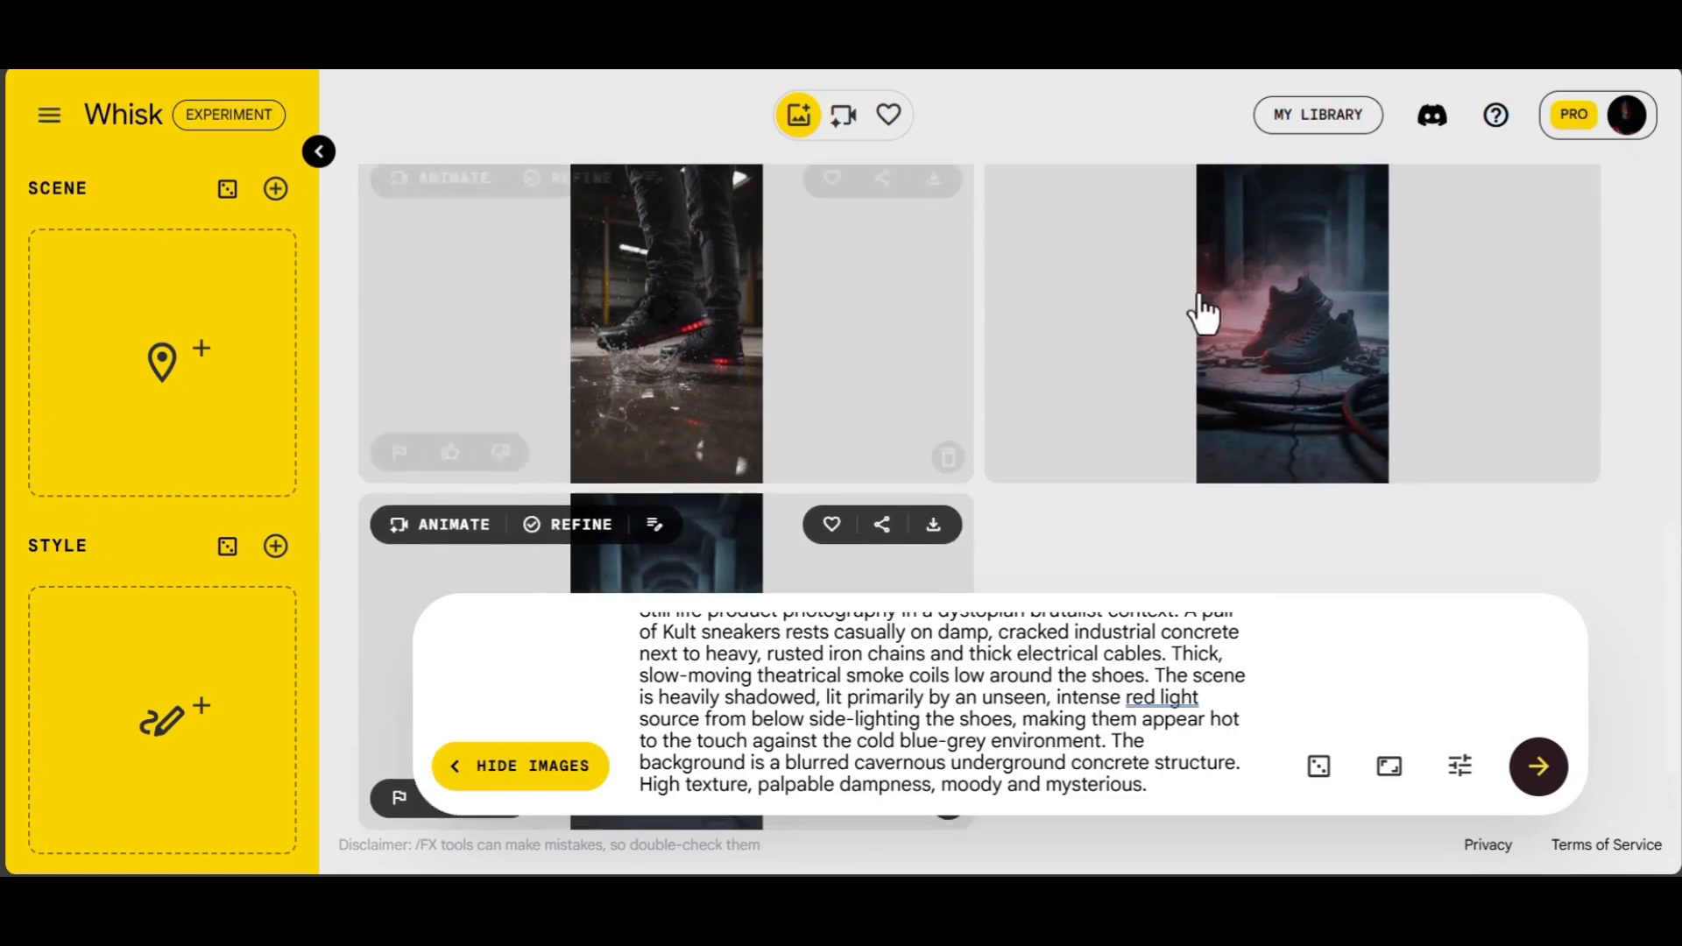
{"action": "scroll", "coordinate": [1319, 437], "scroll_direction": "down", "scroll_amount": 3}
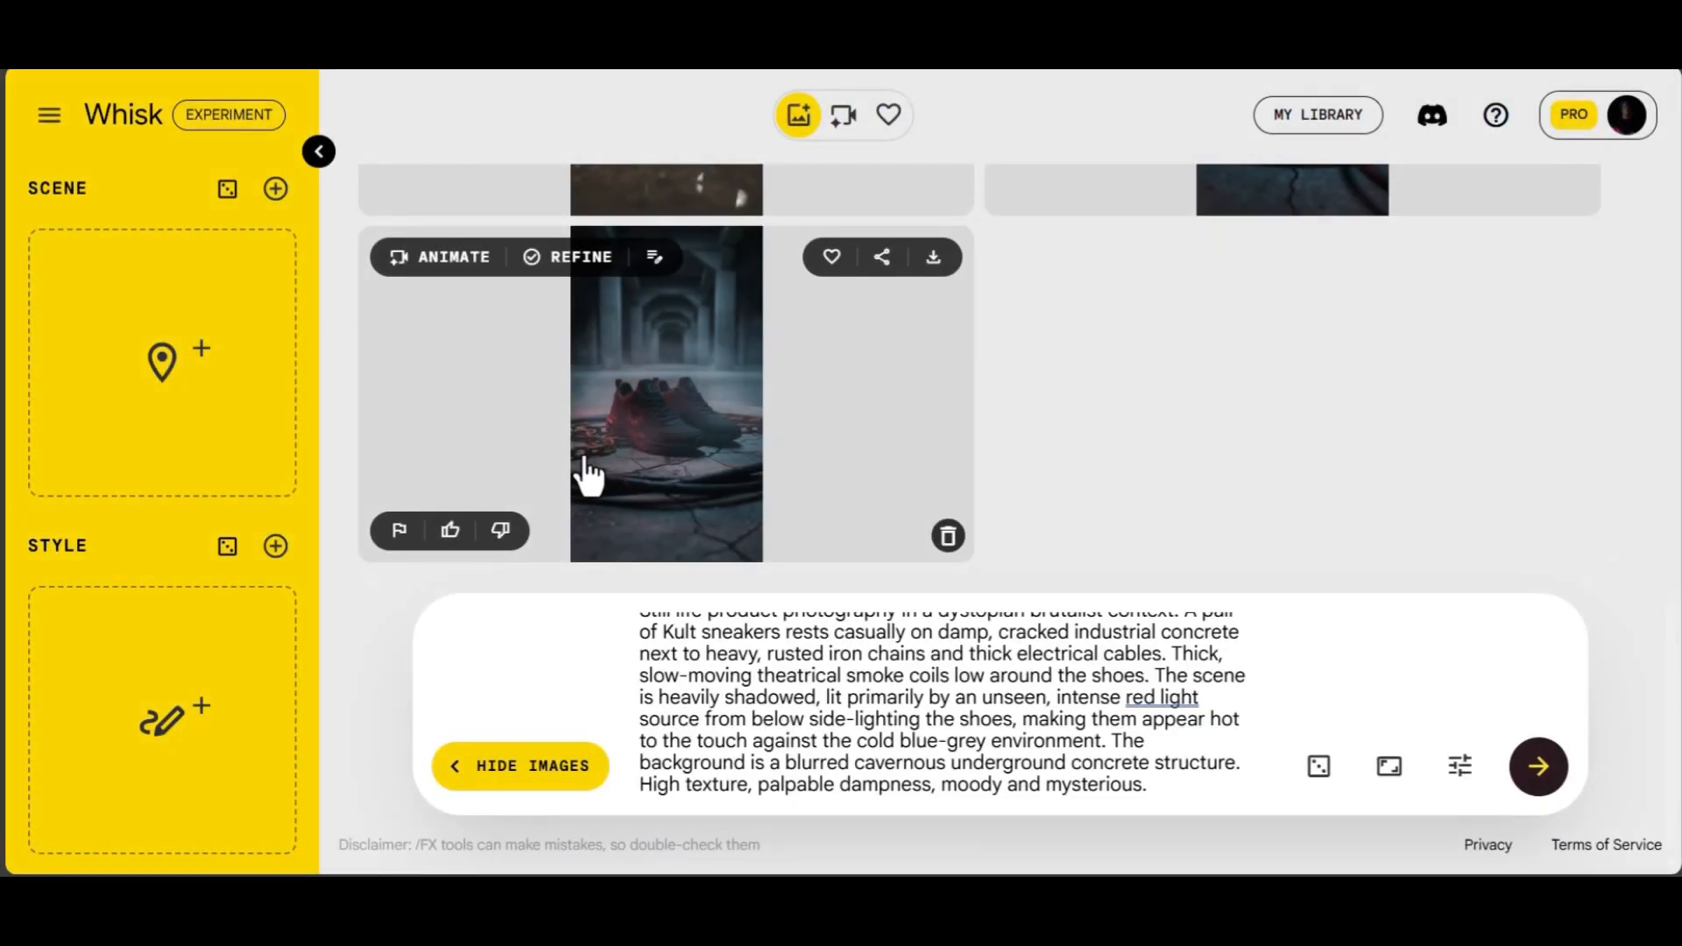
{"action": "mouse_move", "coordinate": [261, 642]}
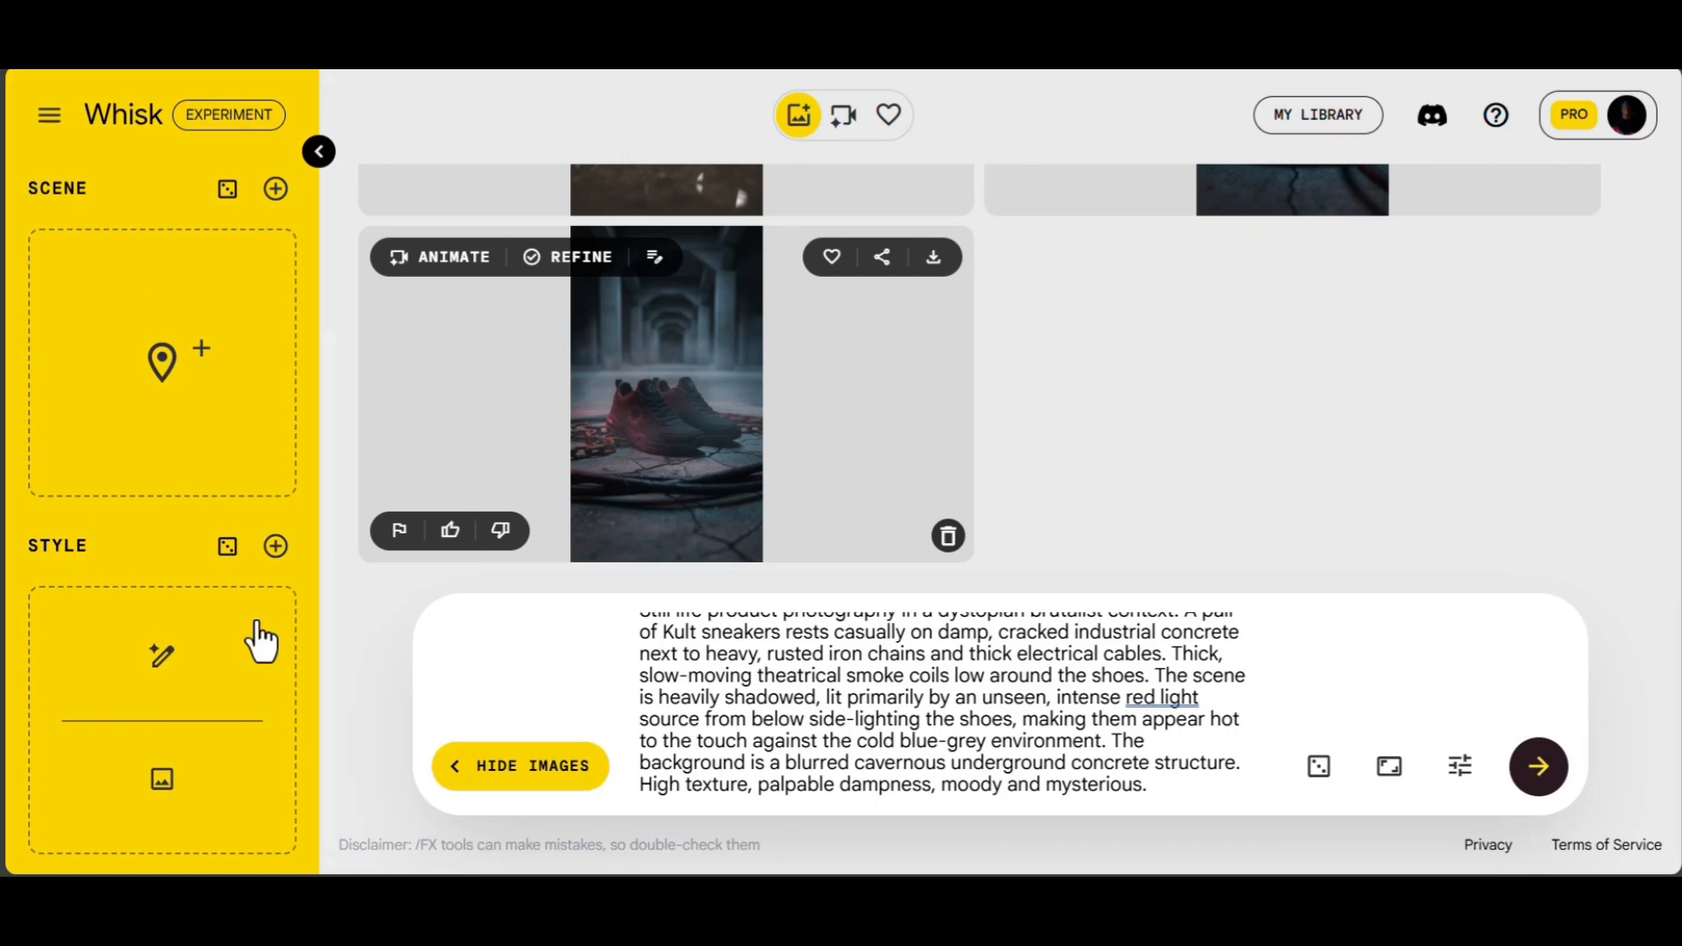
{"action": "scroll", "coordinate": [139, 439], "scroll_direction": "up", "scroll_amount": 4}
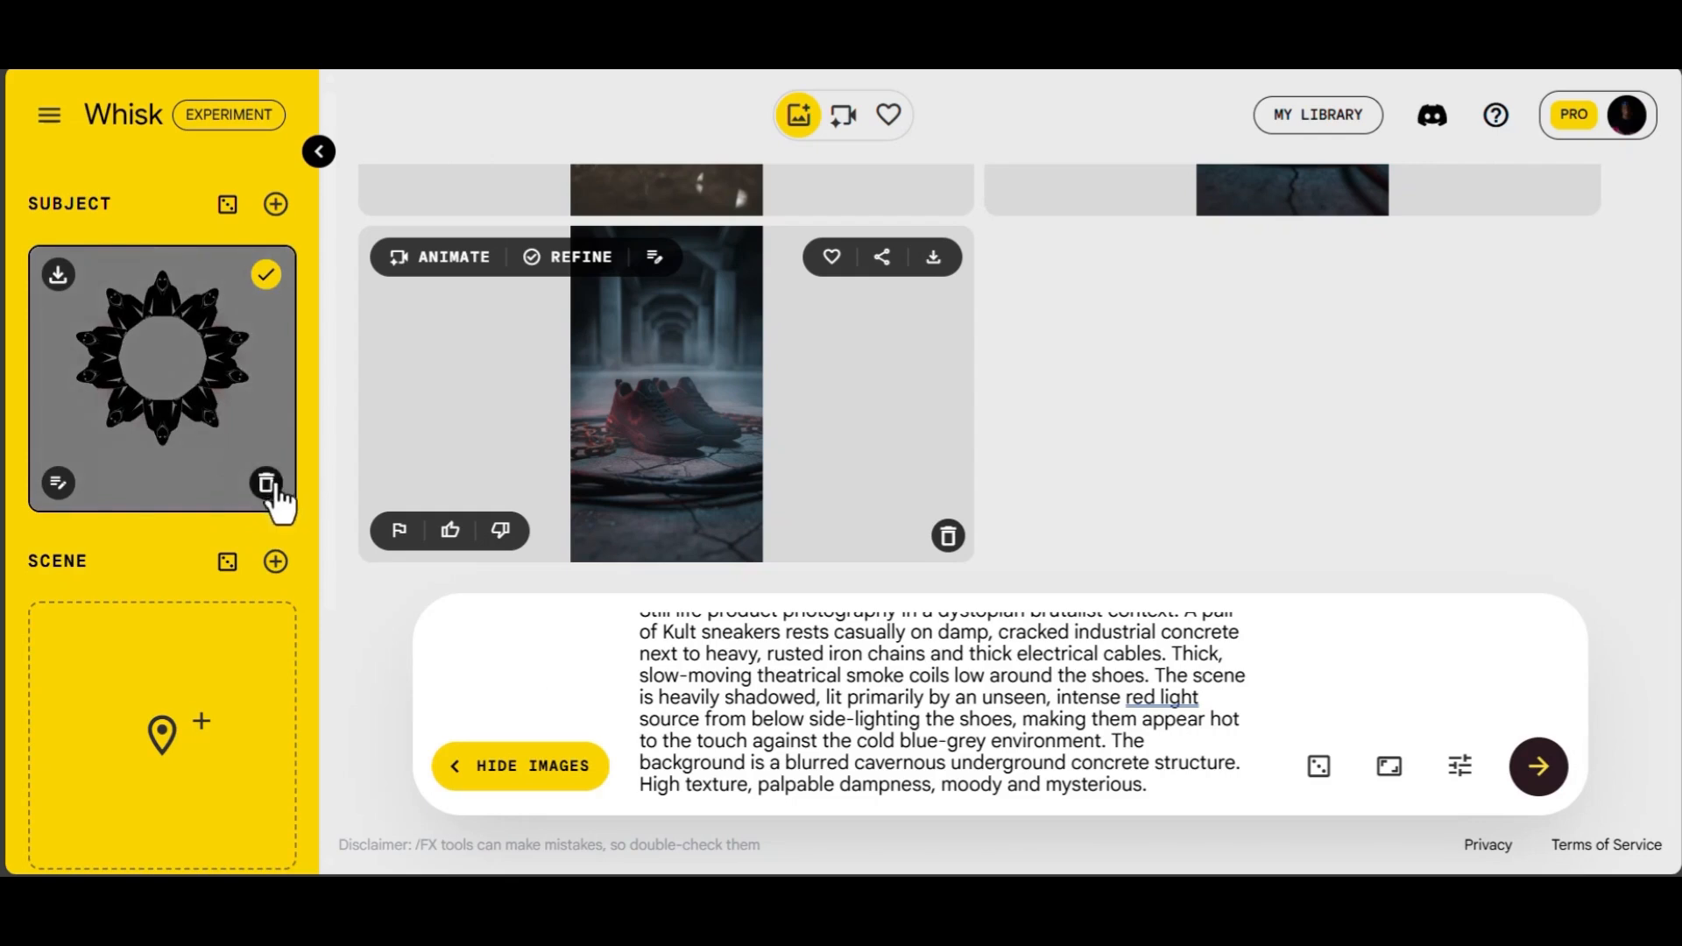
- Upload the white-sneaker photo as the Scene image and clear the old prompt
{"action": "scroll", "coordinate": [177, 570], "scroll_direction": "down", "scroll_amount": 4}
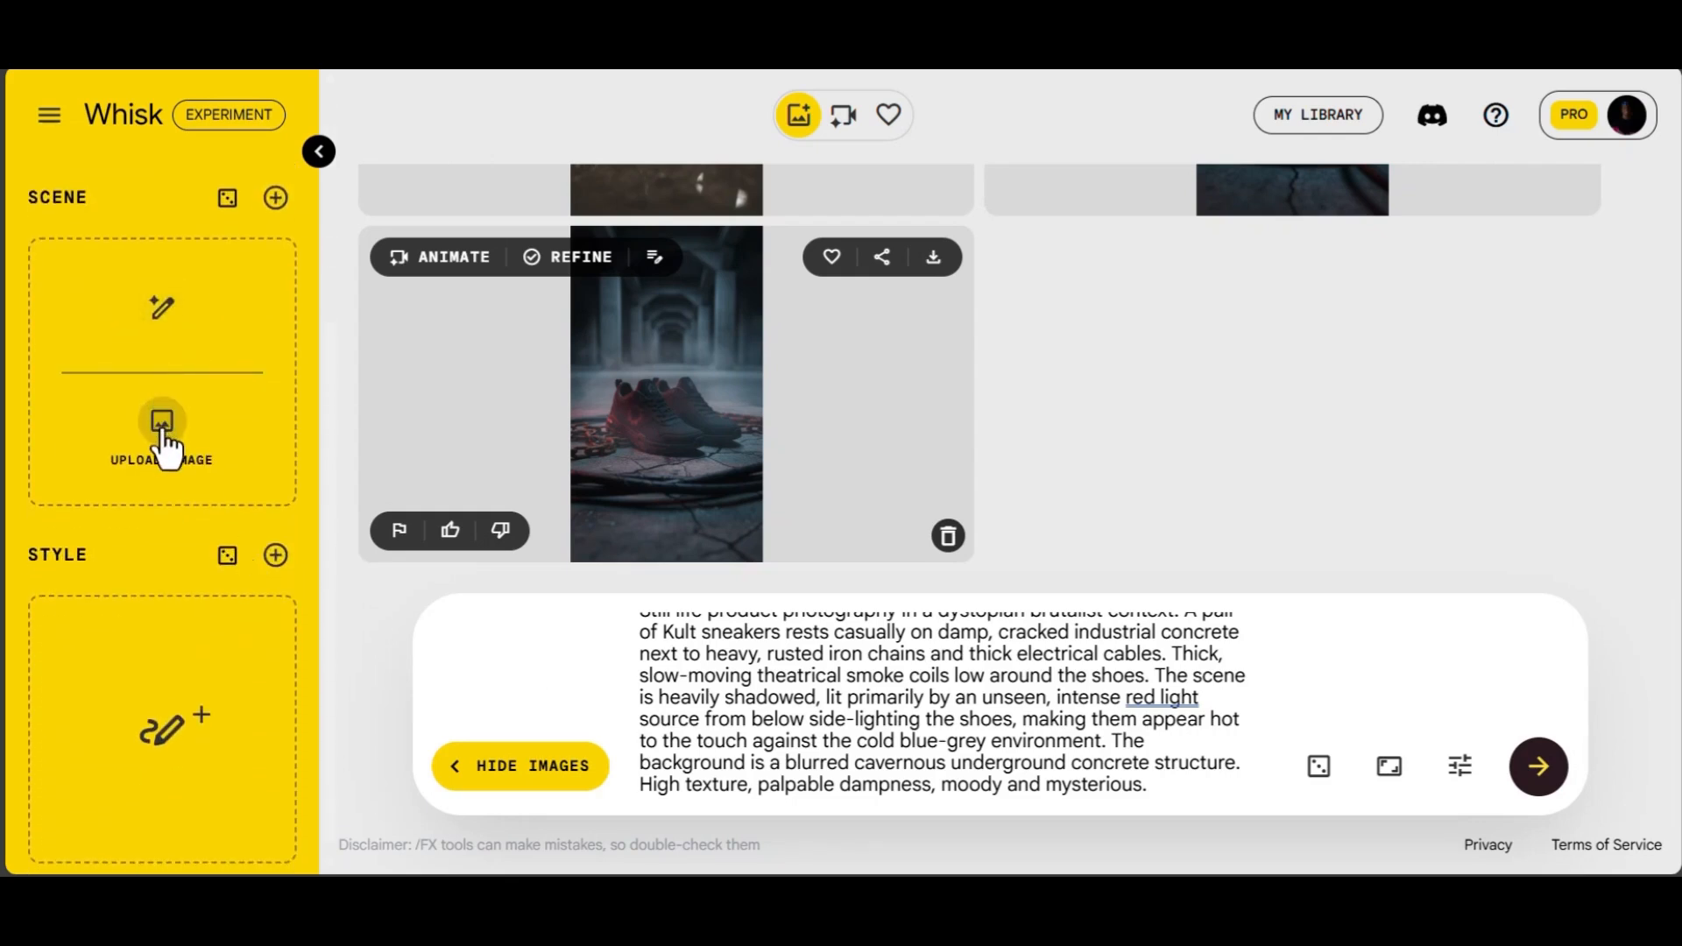
{"action": "left_click", "coordinate": [163, 429]}
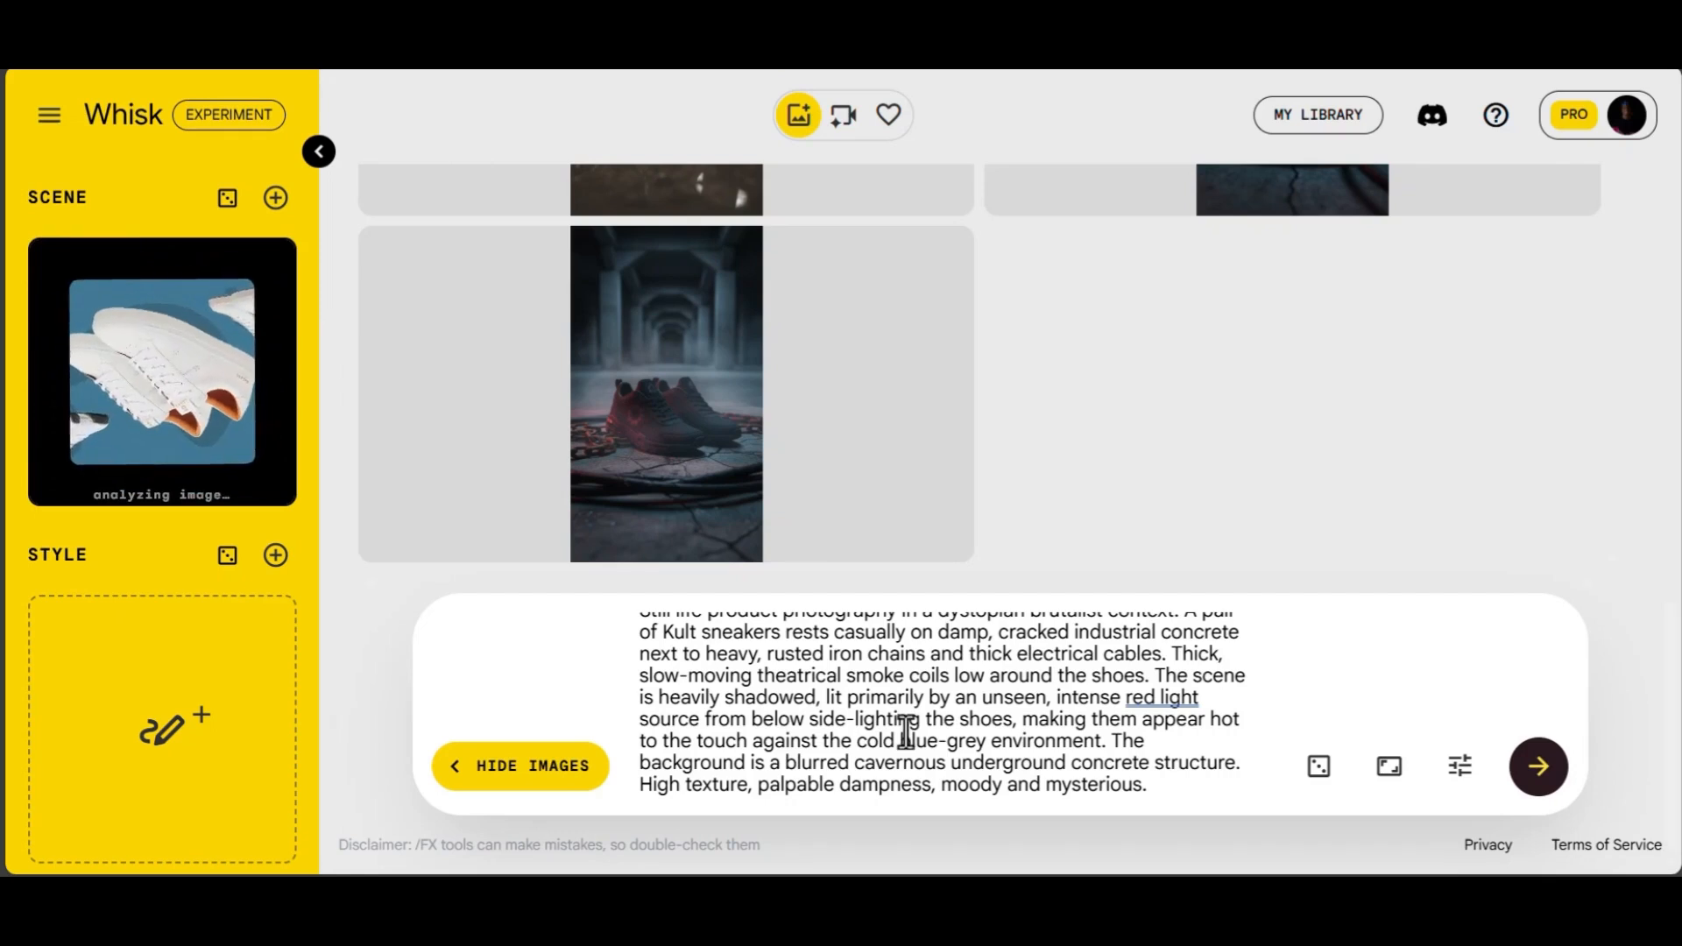
{"action": "key", "text": "ctrl+a"}
{"action": "key", "text": "BackSpace"}
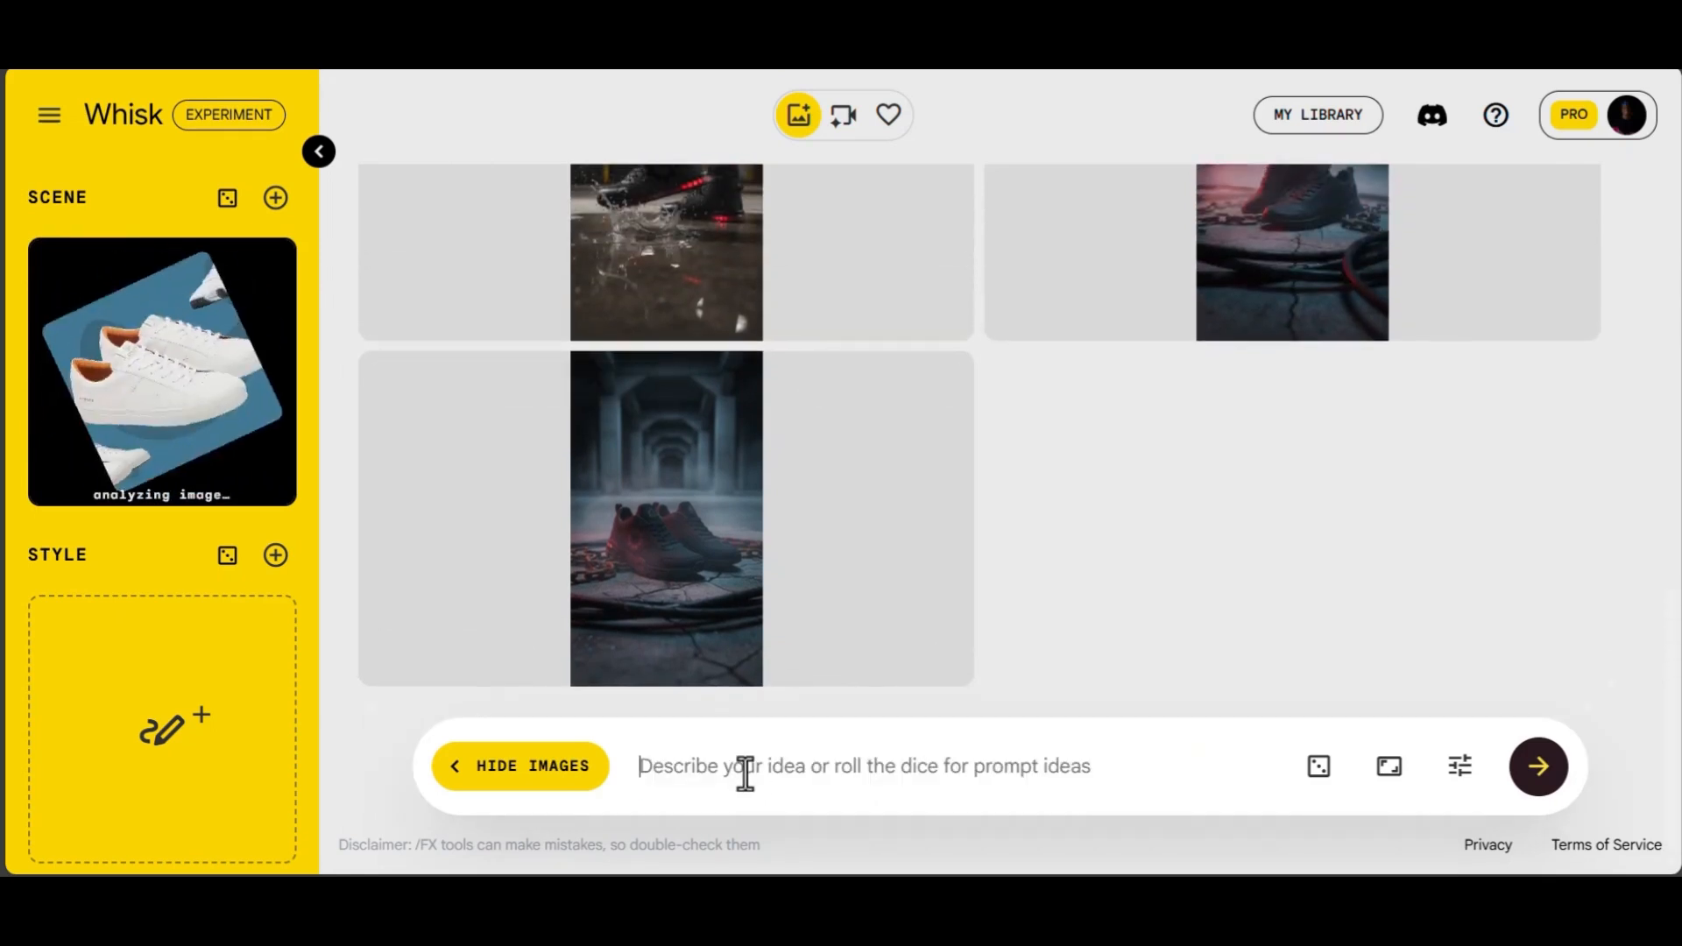
- Write a prompt to add the logo (subject) to the scene's sneakers with a glowing neon red background
{"action": "type", "text": "Add"}
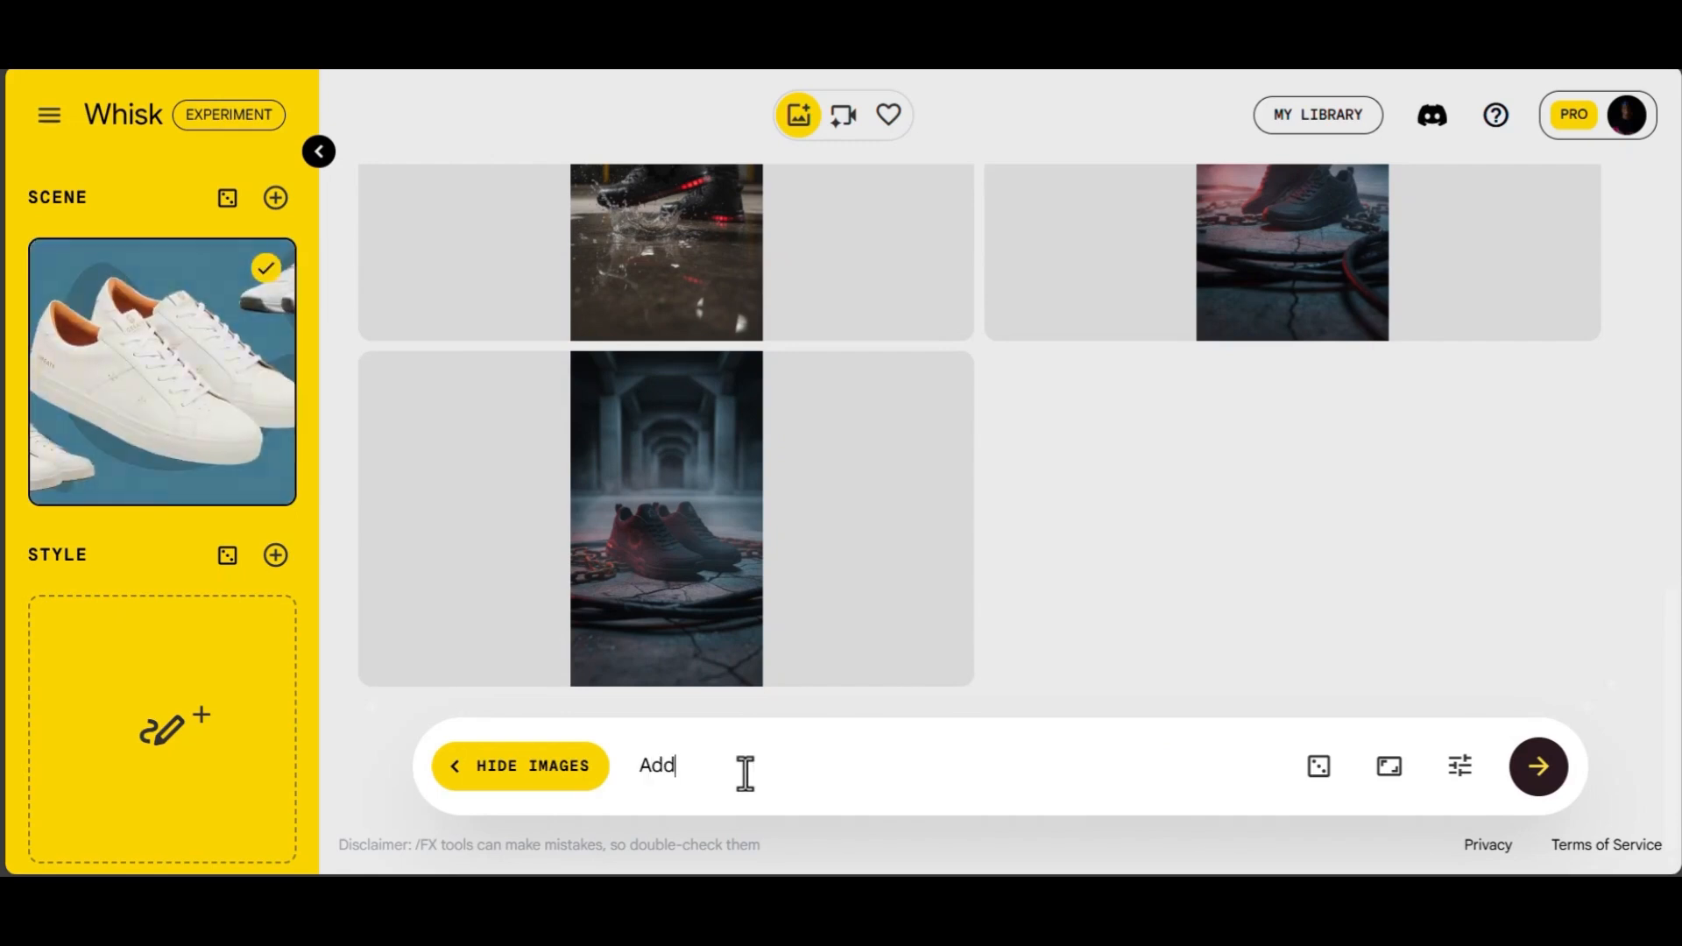
{"action": "type", "text": " thr"}
{"action": "type", "text": "e logo (subjec"}
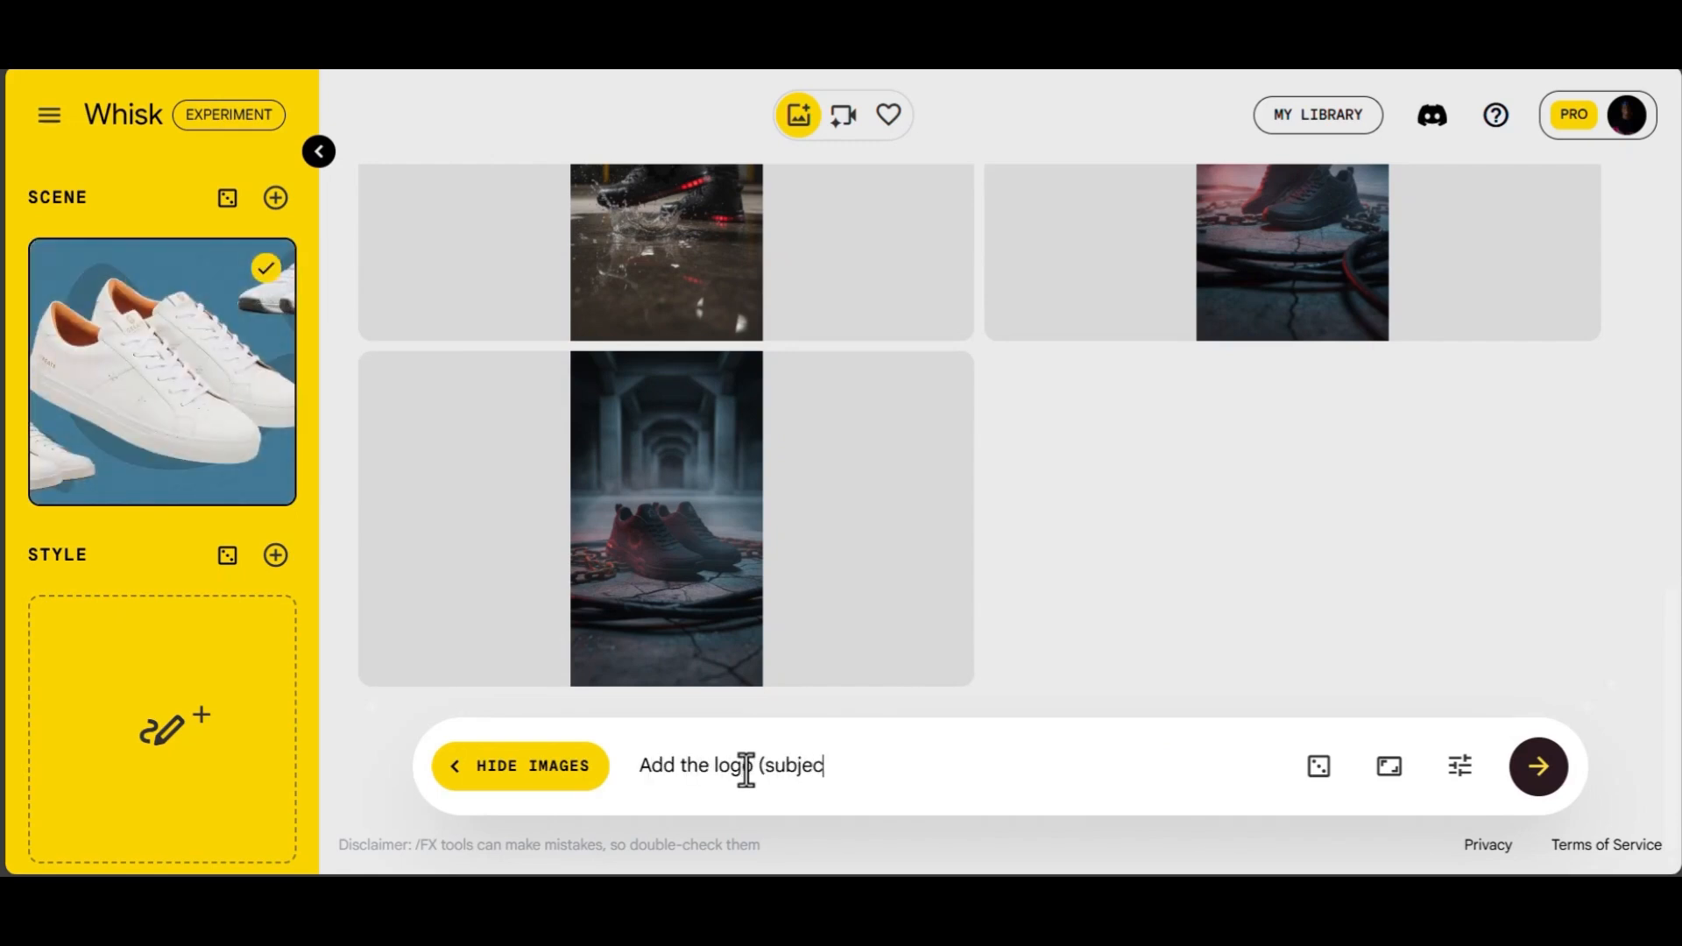
{"action": "type", "text": "t) to the sneakes"}
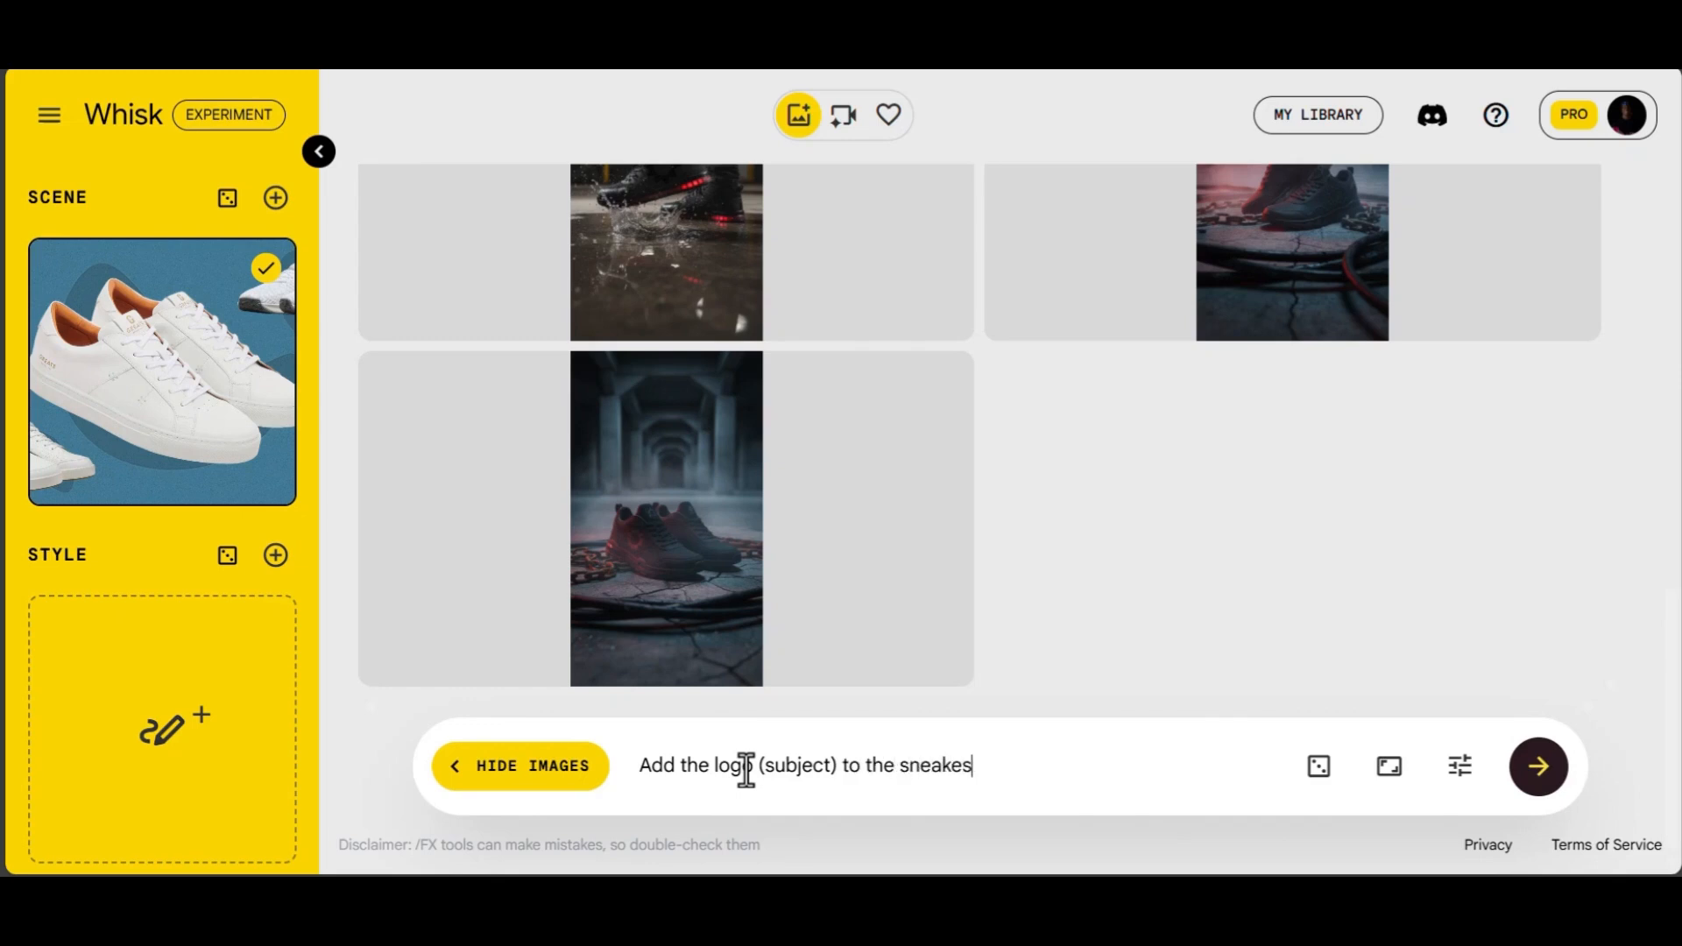
{"action": "key", "text": "BackSpace"}
{"action": "type", "text": "rts in the scene"}
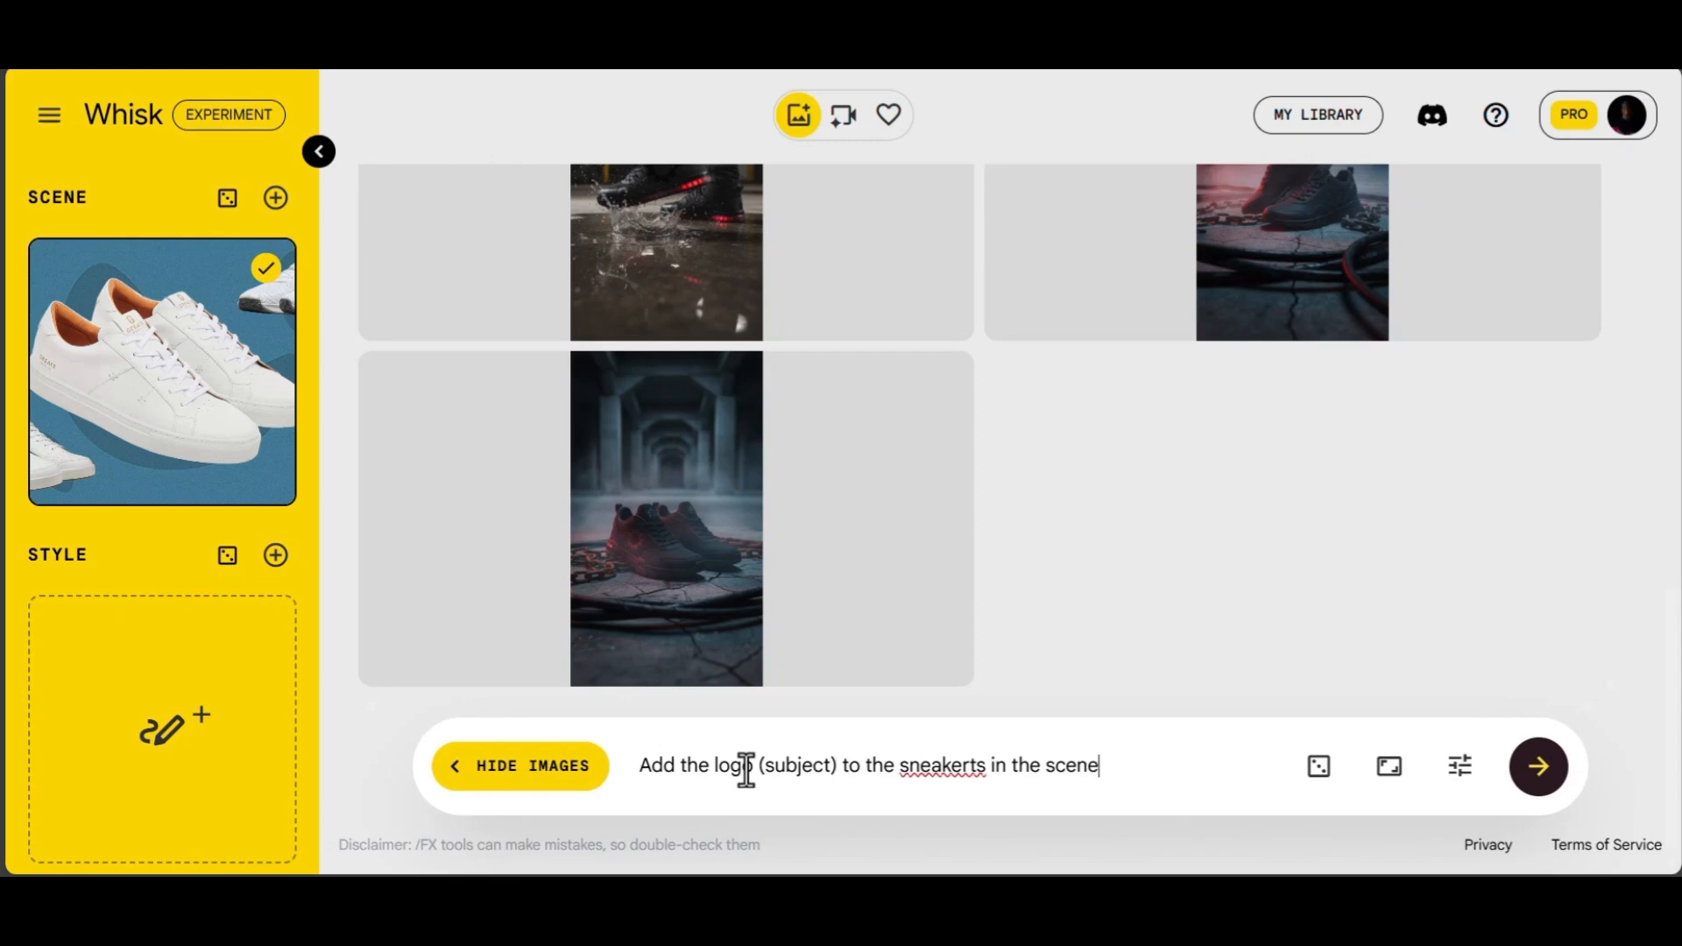
{"action": "type", "text": ".. add a read"}
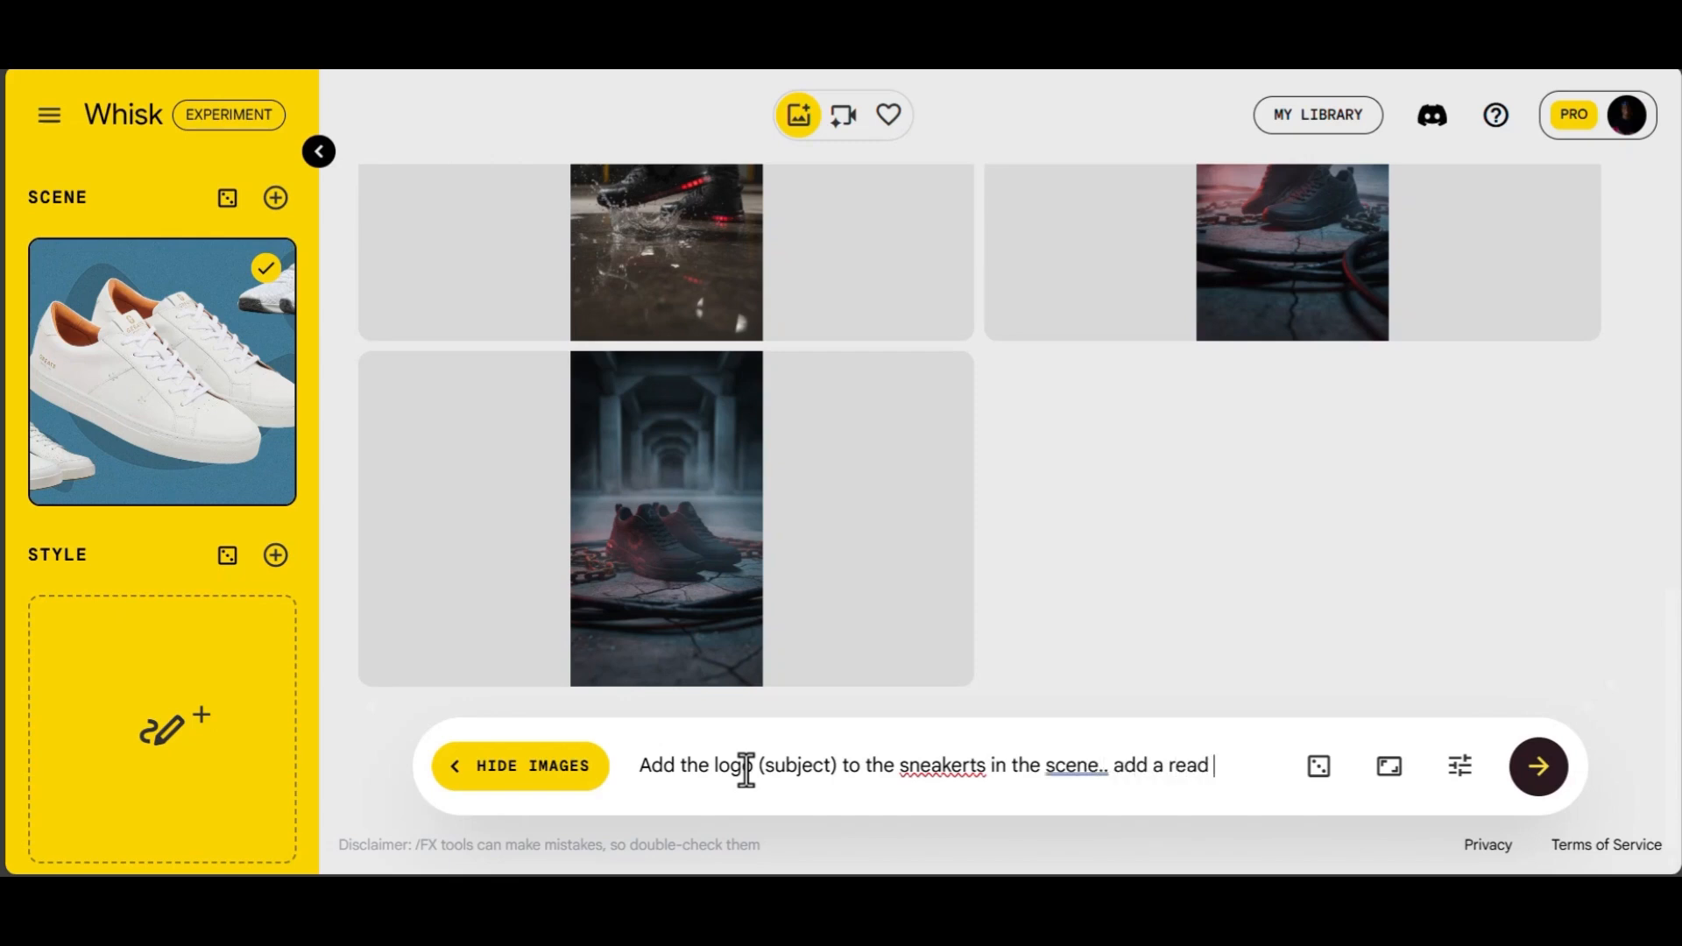
{"action": "key", "text": "BackSpace"}
{"action": "key", "text": "BackSpace"}
{"action": "key", "text": "BackSpace"}
{"action": "type", "text": "ea"}
{"action": "key", "text": "BackSpace"}
{"action": "type", "text": "d back"}
{"action": "type", "text": "ground and"}
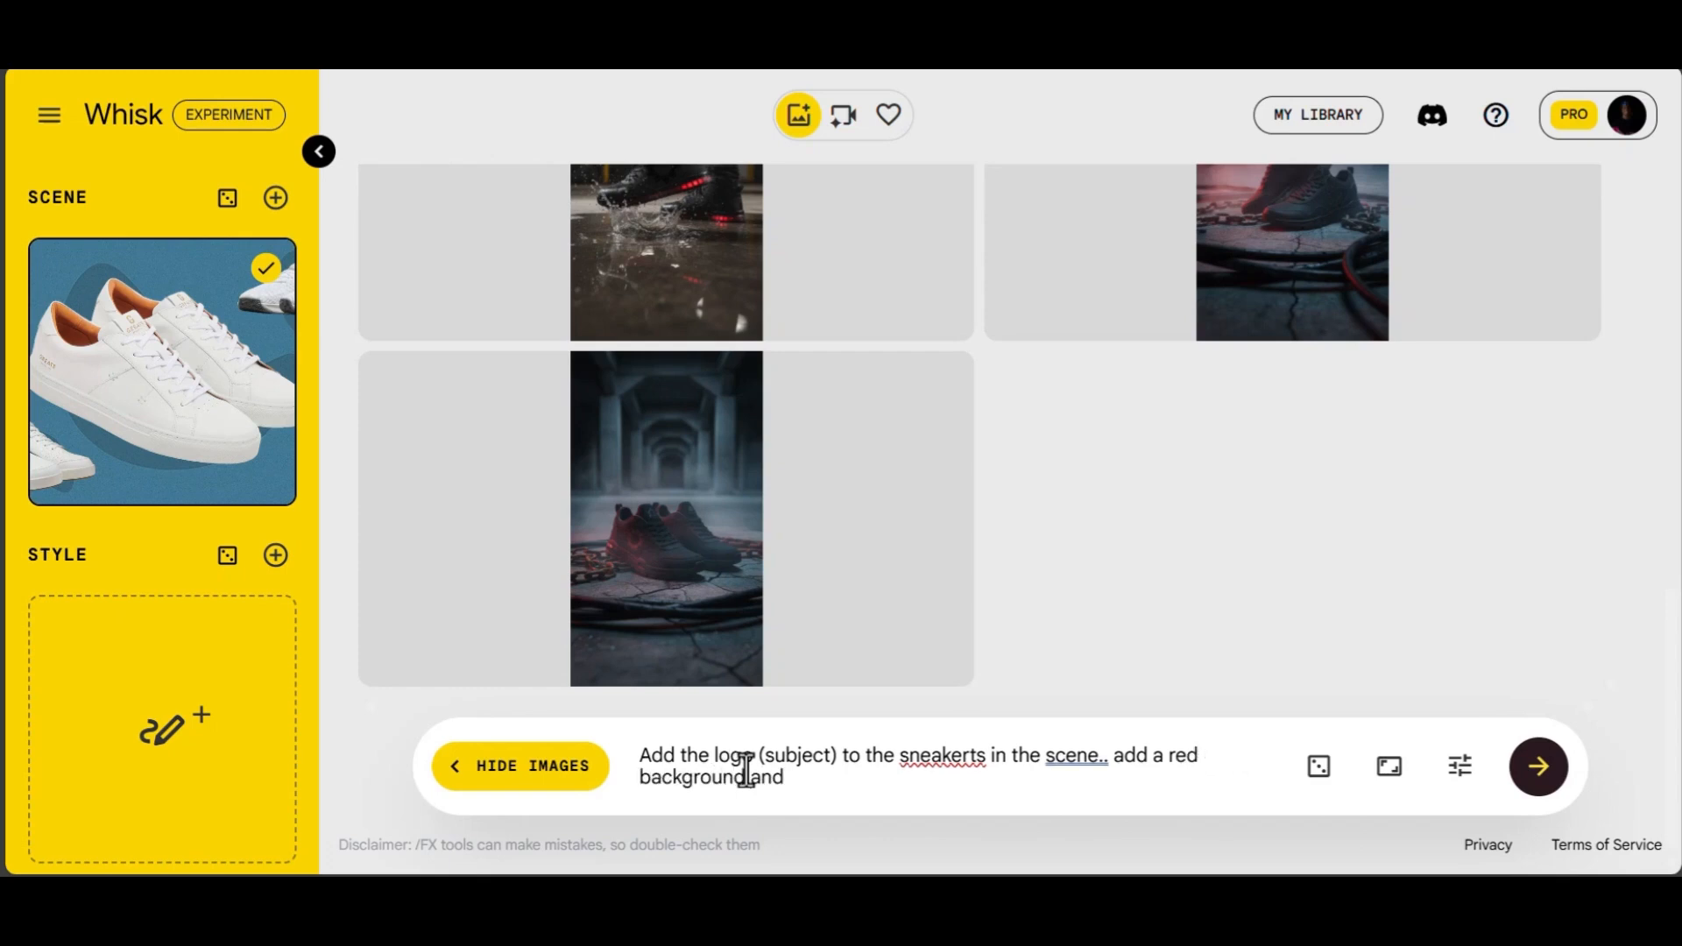
{"action": "type", "text": " make it glow"}
{"action": "left_click", "coordinate": [1175, 755]}
{"action": "type", "text": "neon"}
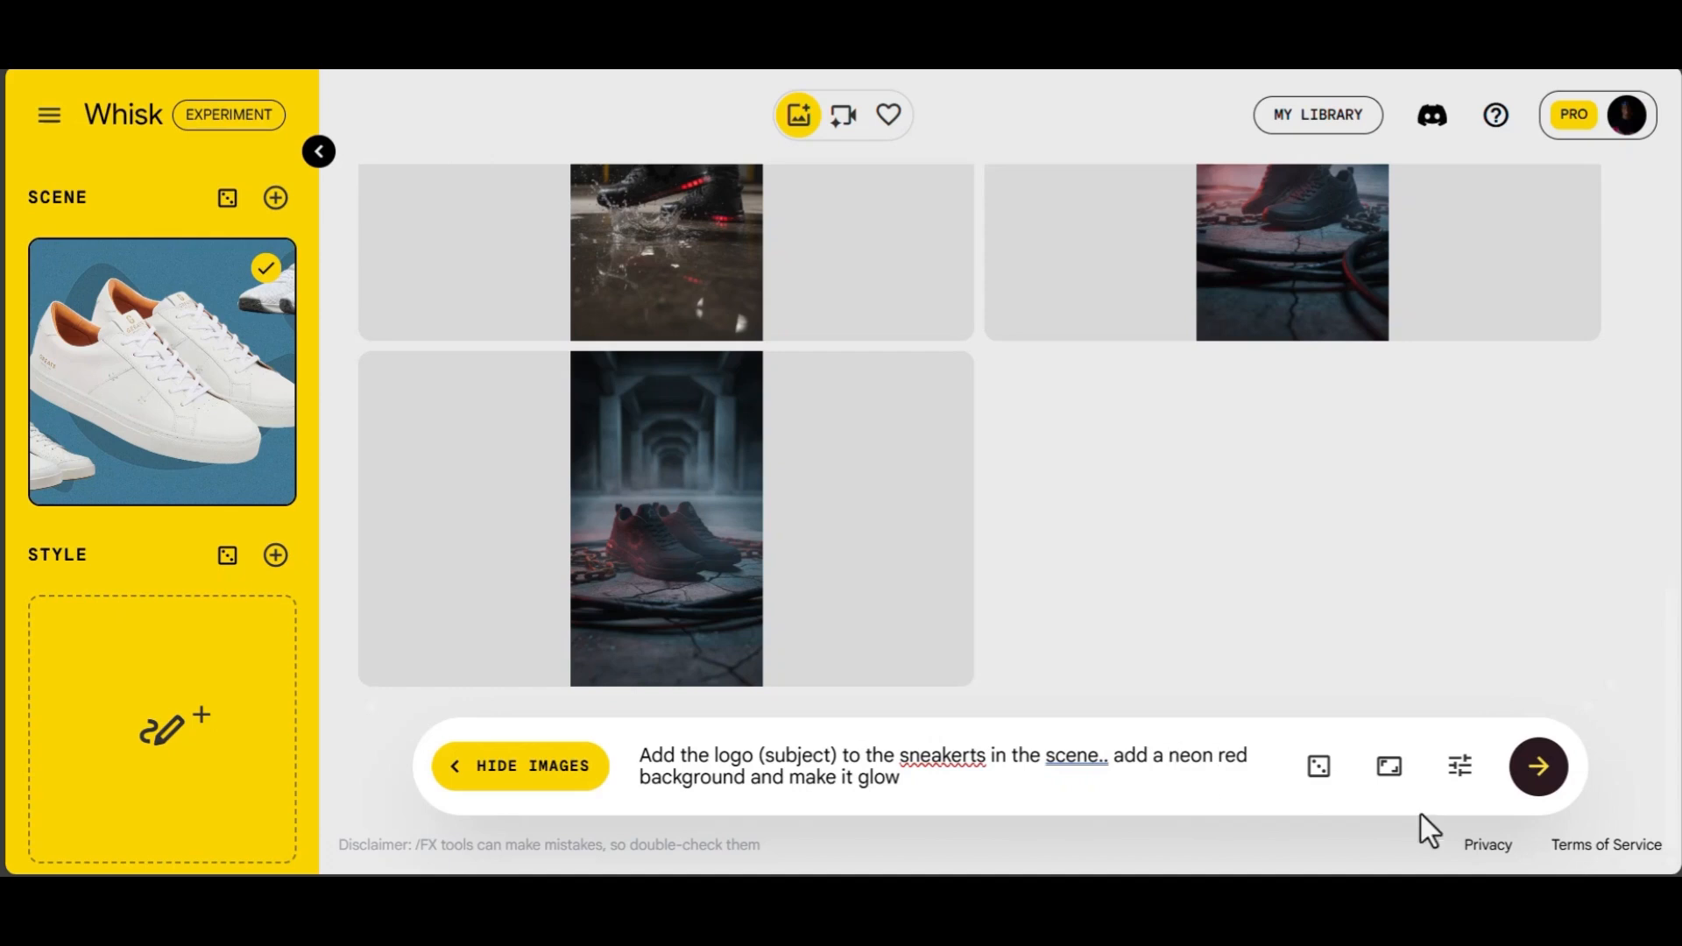
- Generate images from the emblem, the sneaker scene and the neon red prompt
{"action": "mouse_move", "coordinate": [560, 421]}
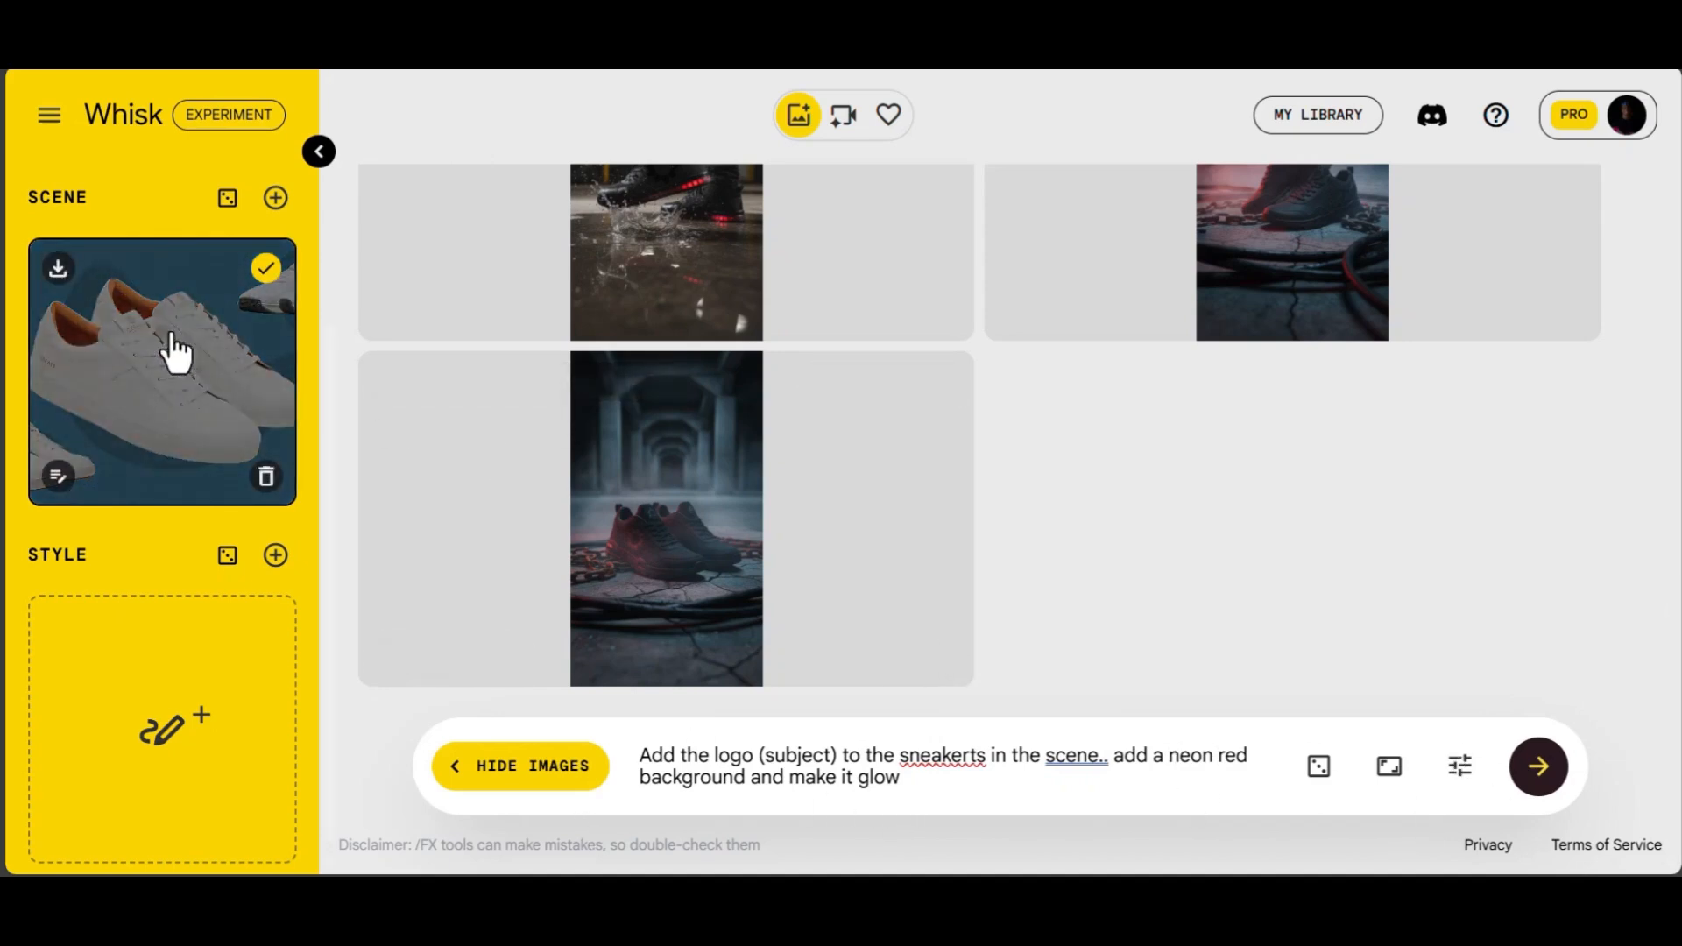
{"action": "scroll", "coordinate": [174, 348], "scroll_direction": "up", "scroll_amount": 4}
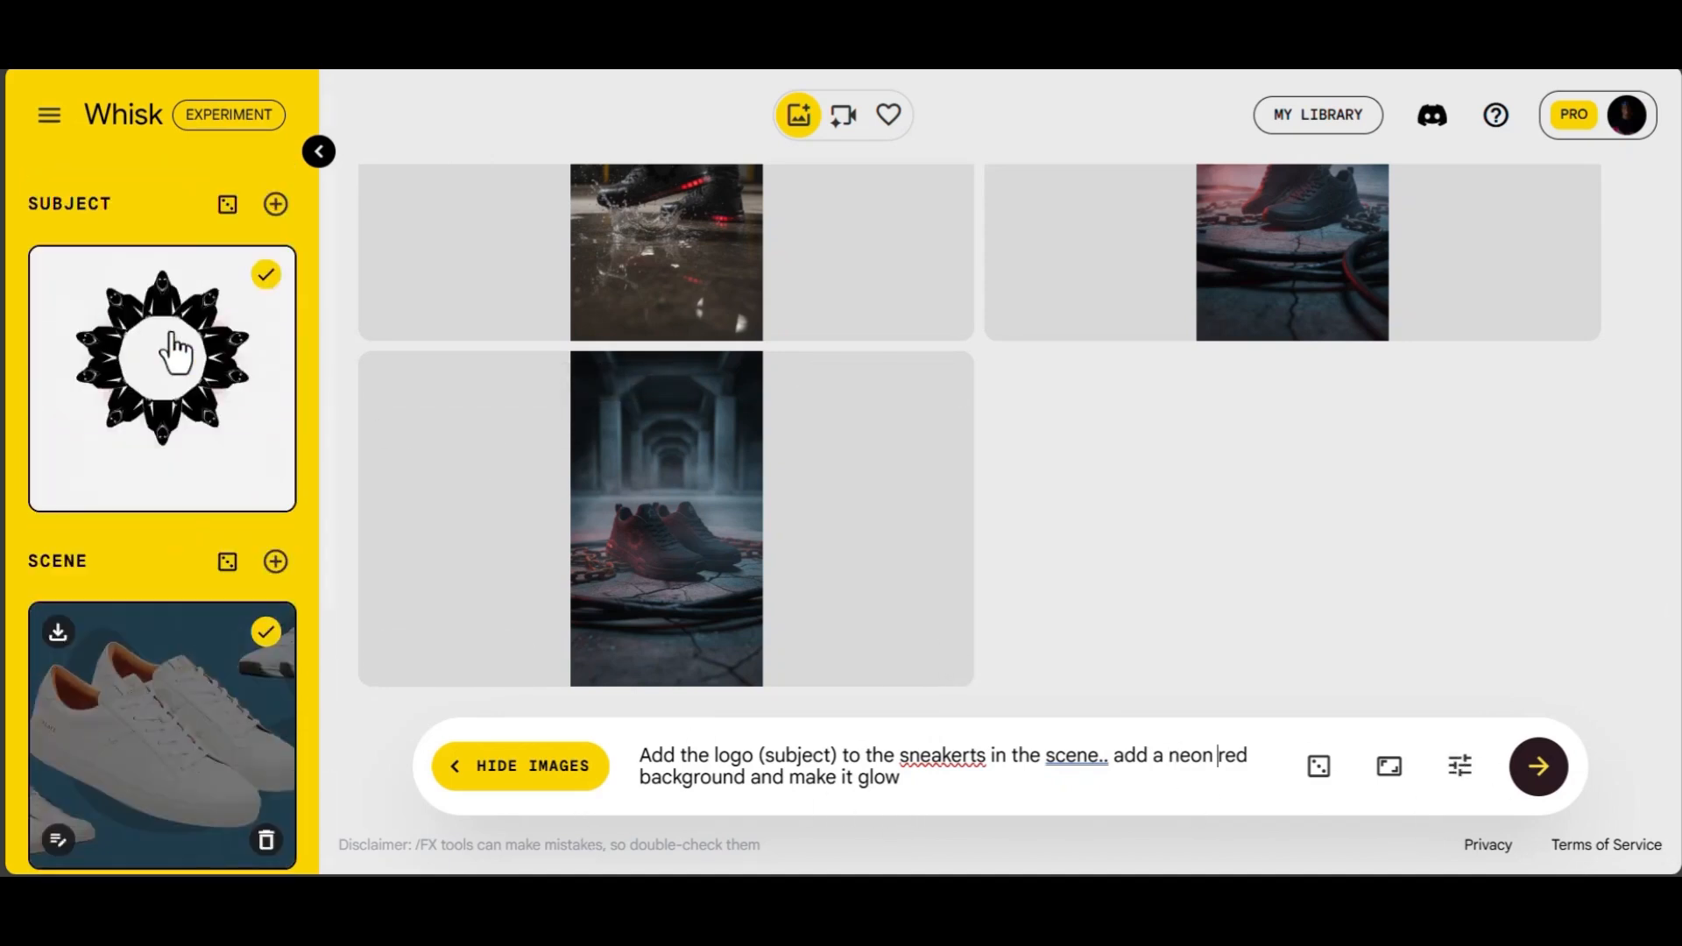
{"action": "left_click", "coordinate": [1553, 793]}
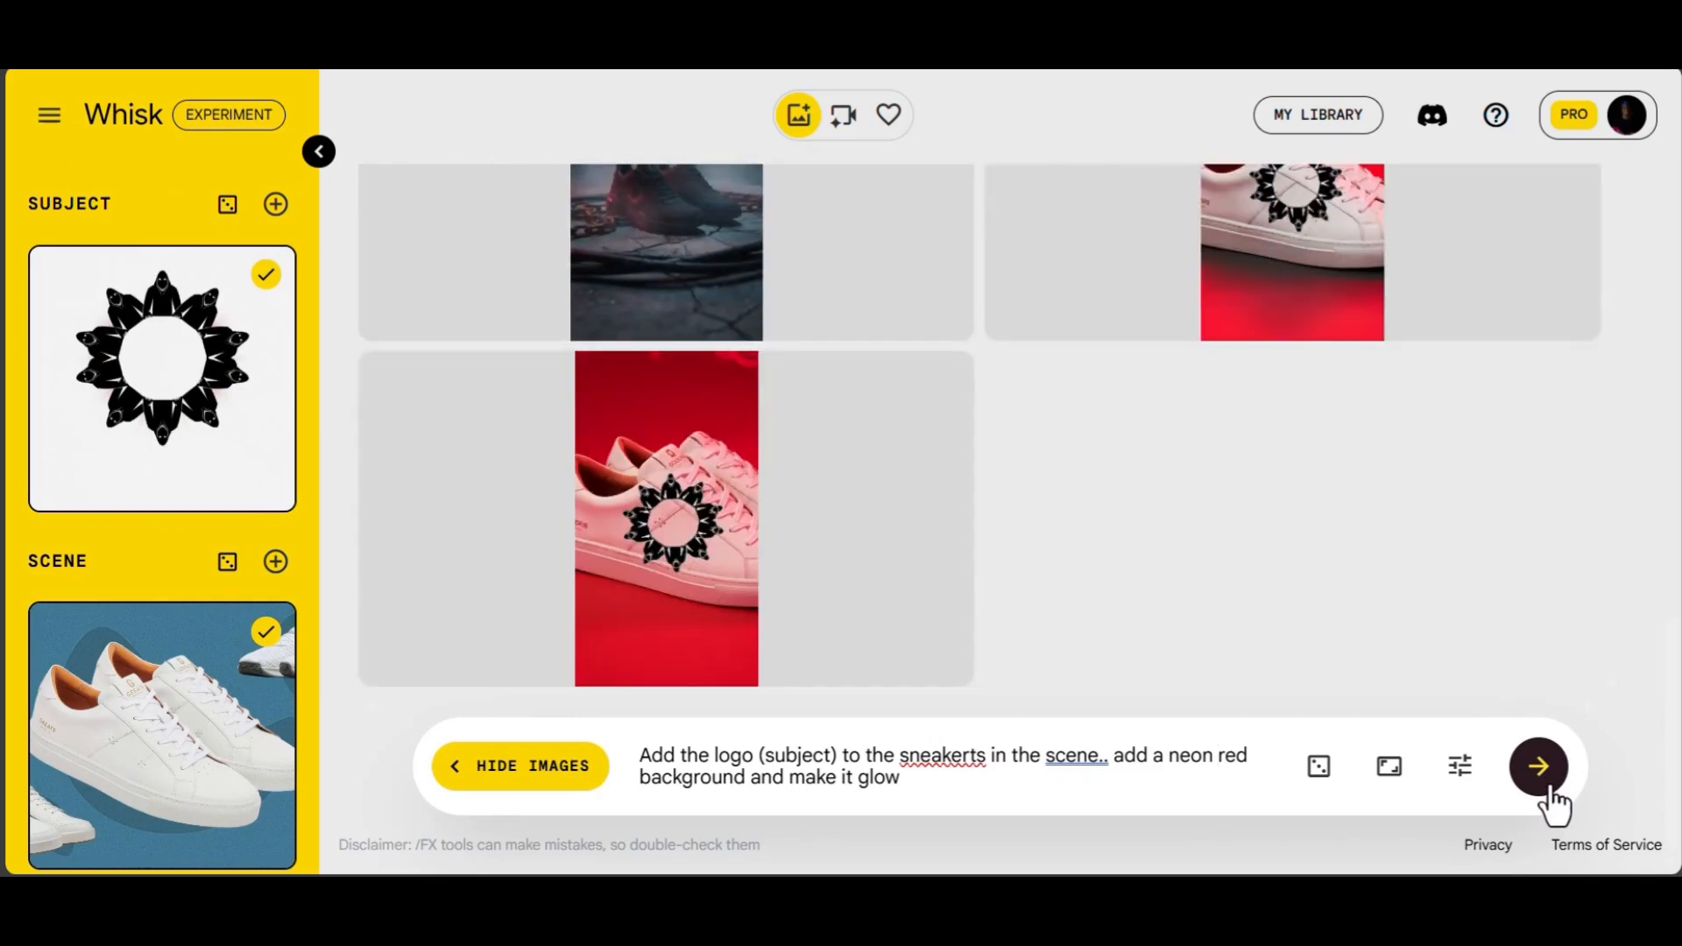
- Correct 'sneakerts' to 'sneakers', regenerate, and view the enlarged neon red sneaker image
{"action": "mouse_move", "coordinate": [661, 481]}
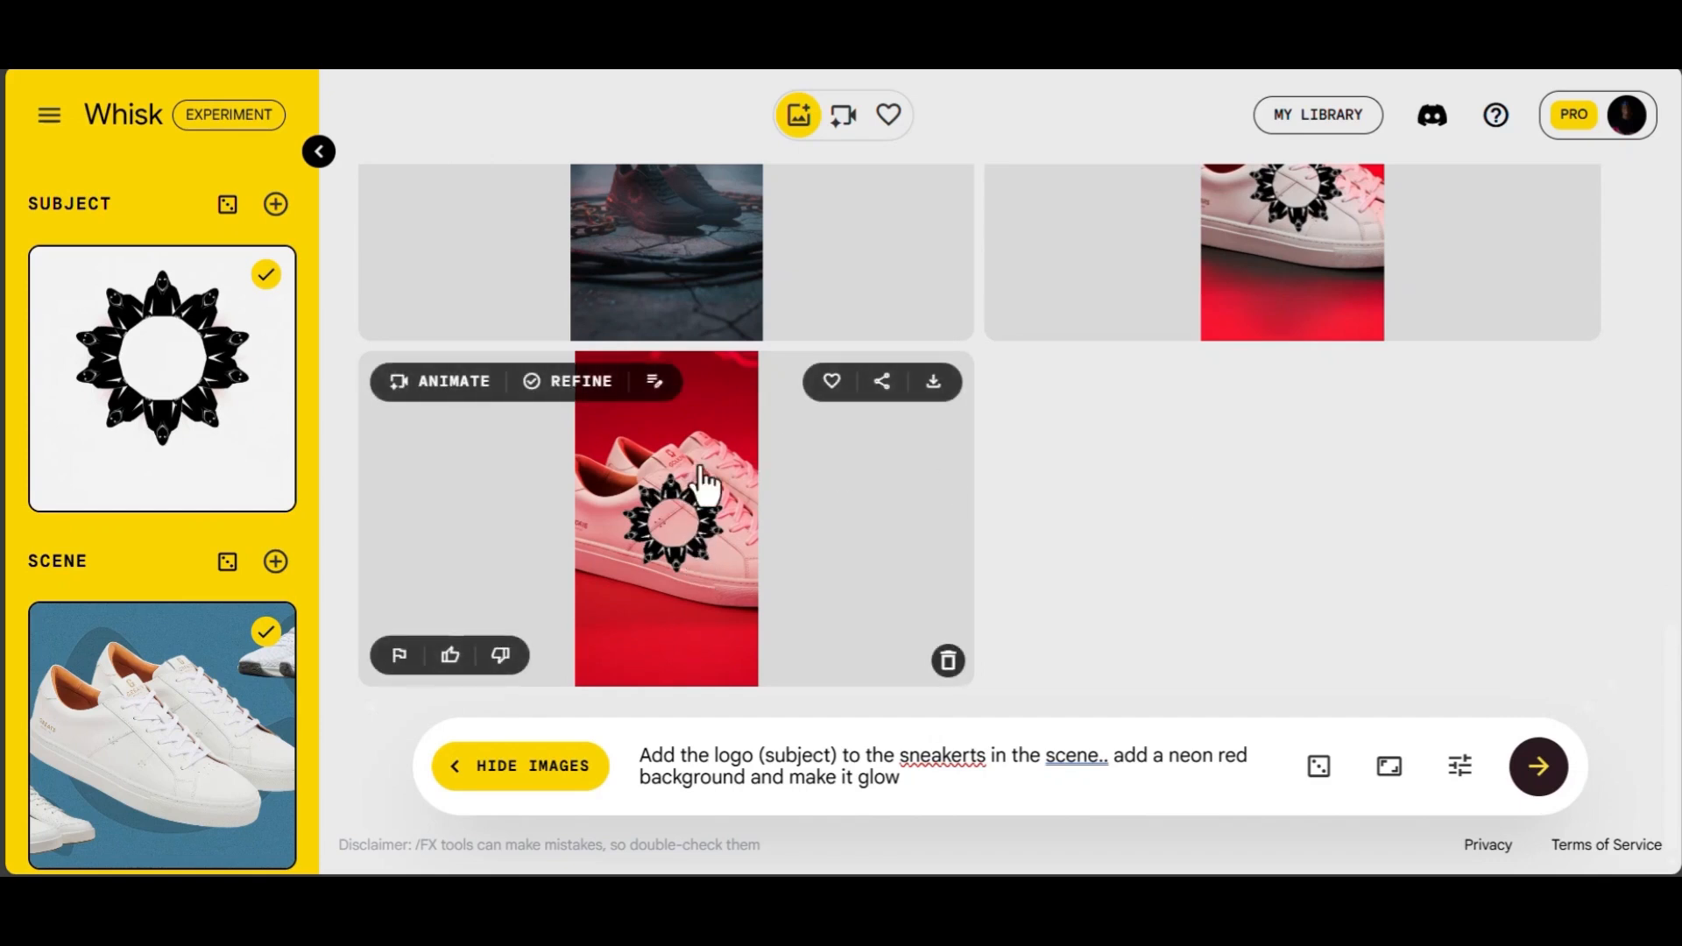
{"action": "left_click", "coordinate": [980, 755]}
{"action": "key", "text": "BackSpace"}
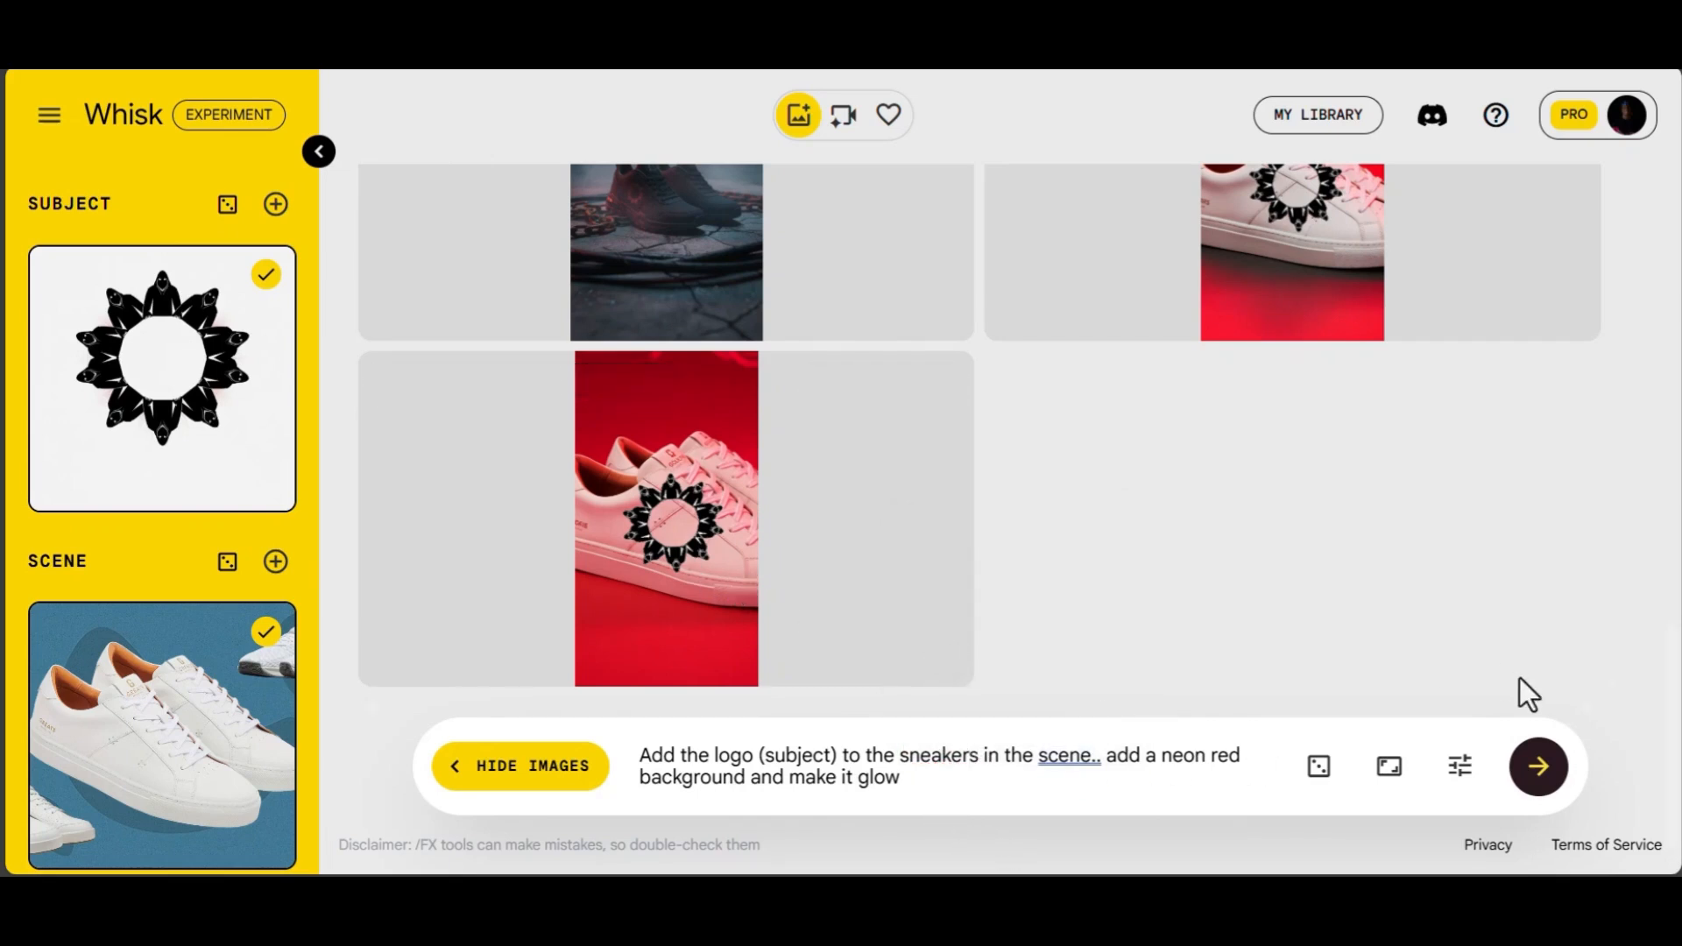
{"action": "left_click", "coordinate": [1540, 771]}
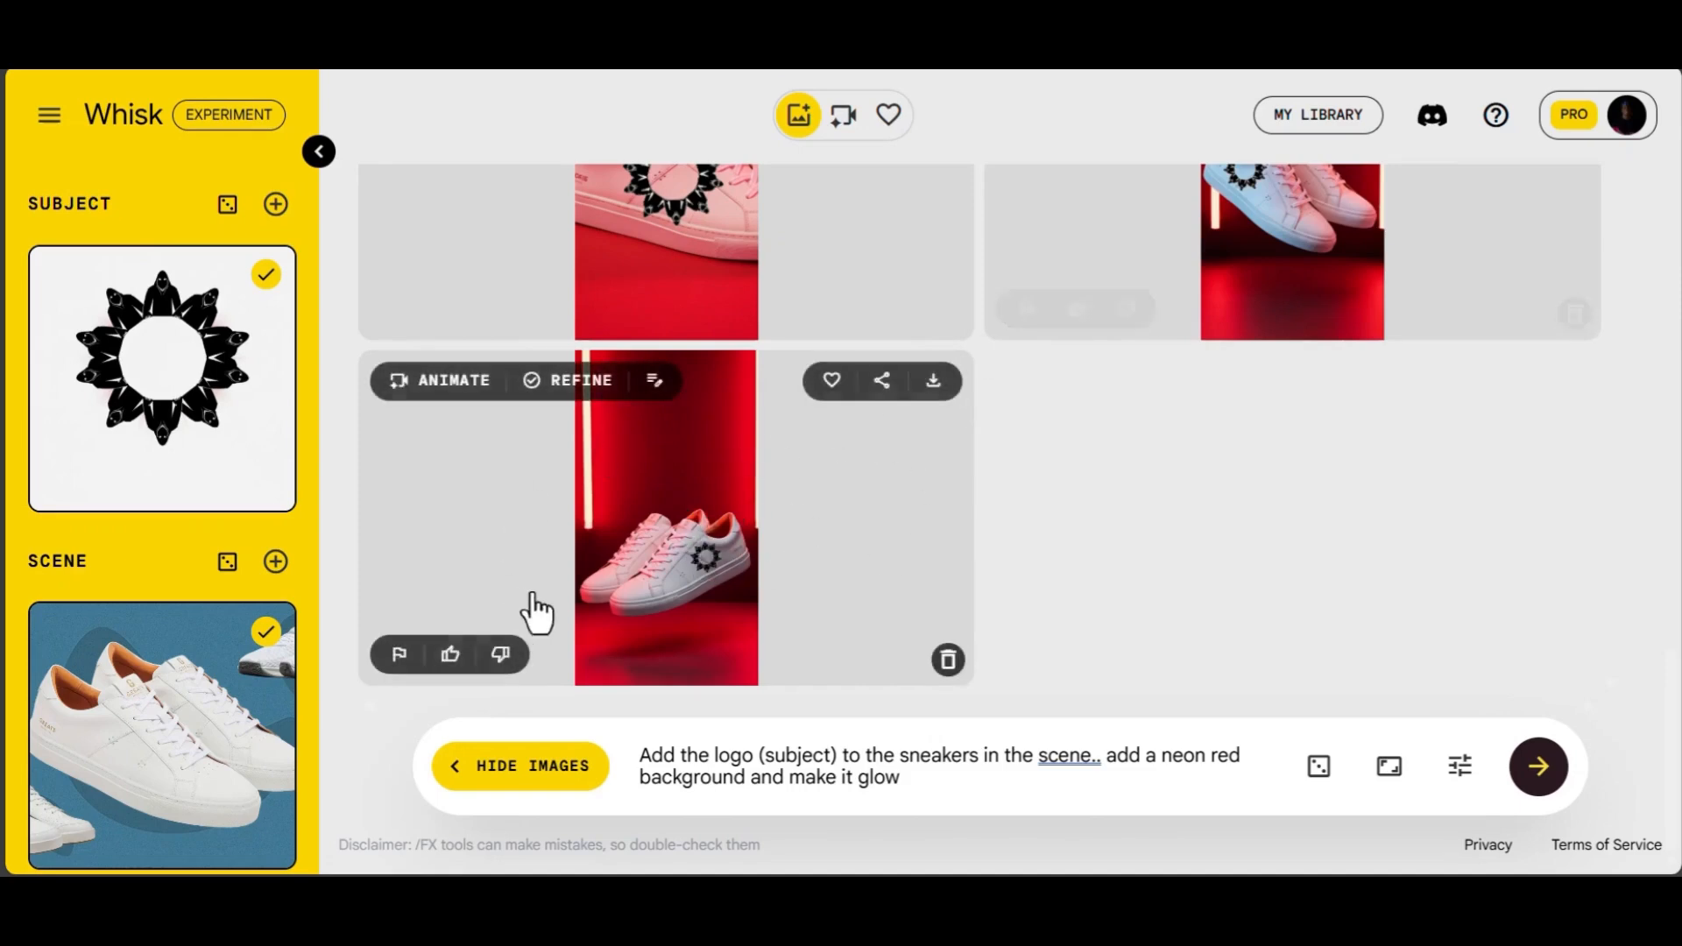
{"action": "left_click", "coordinate": [691, 549]}
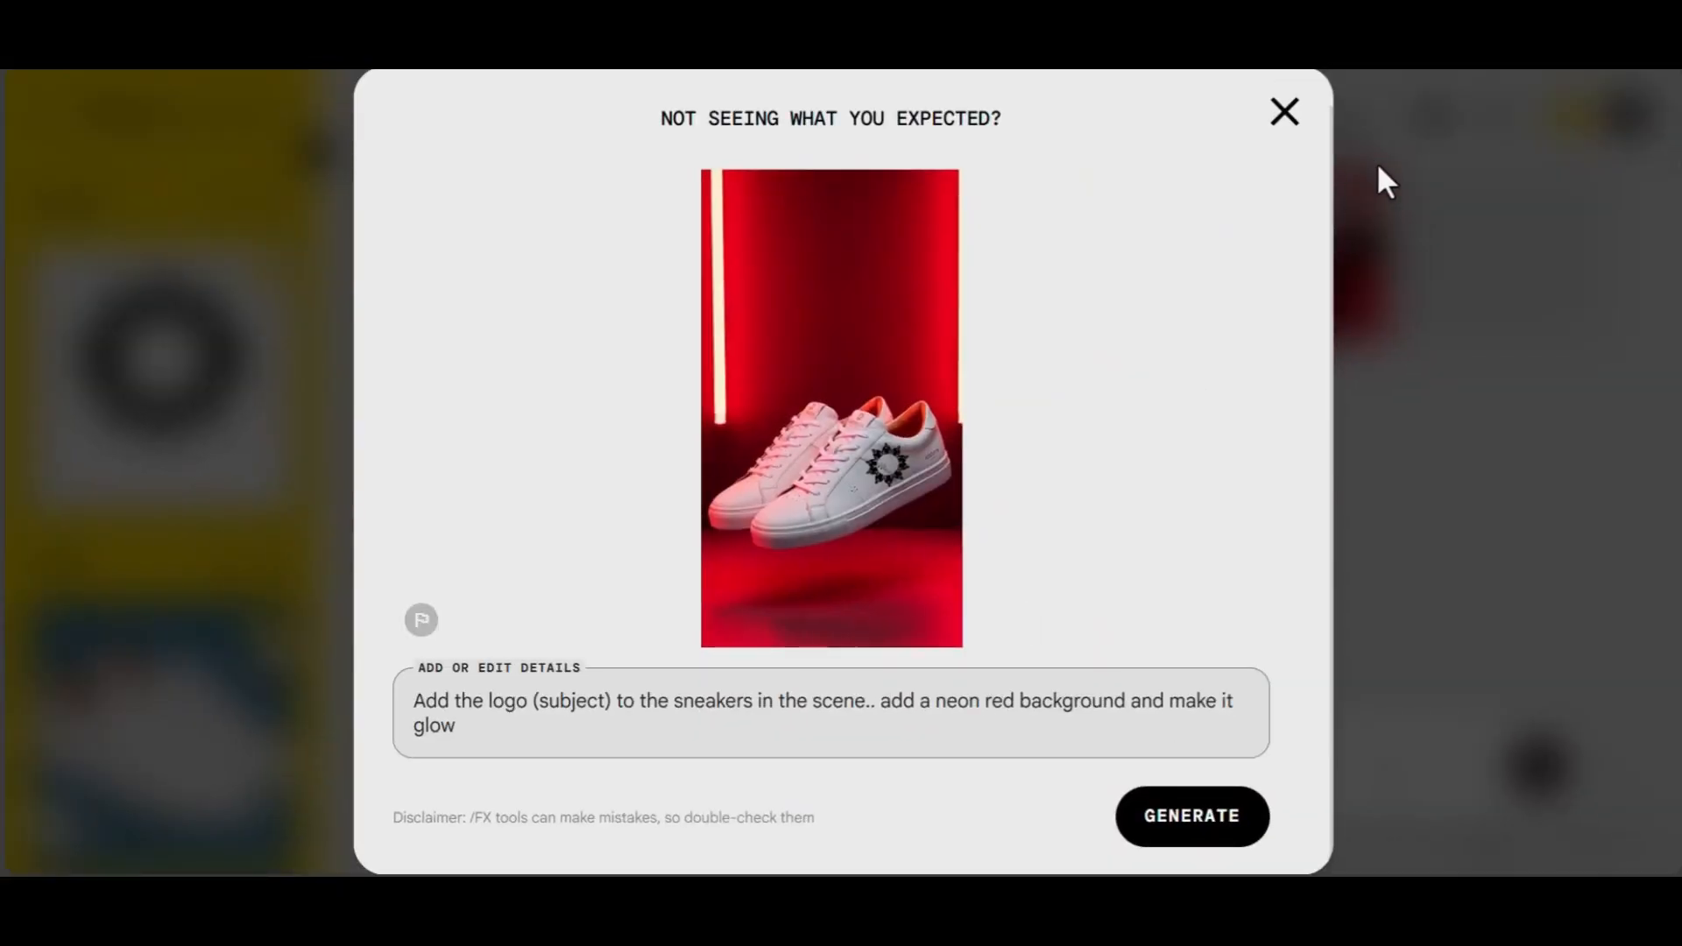
{"action": "left_click", "coordinate": [1379, 166]}
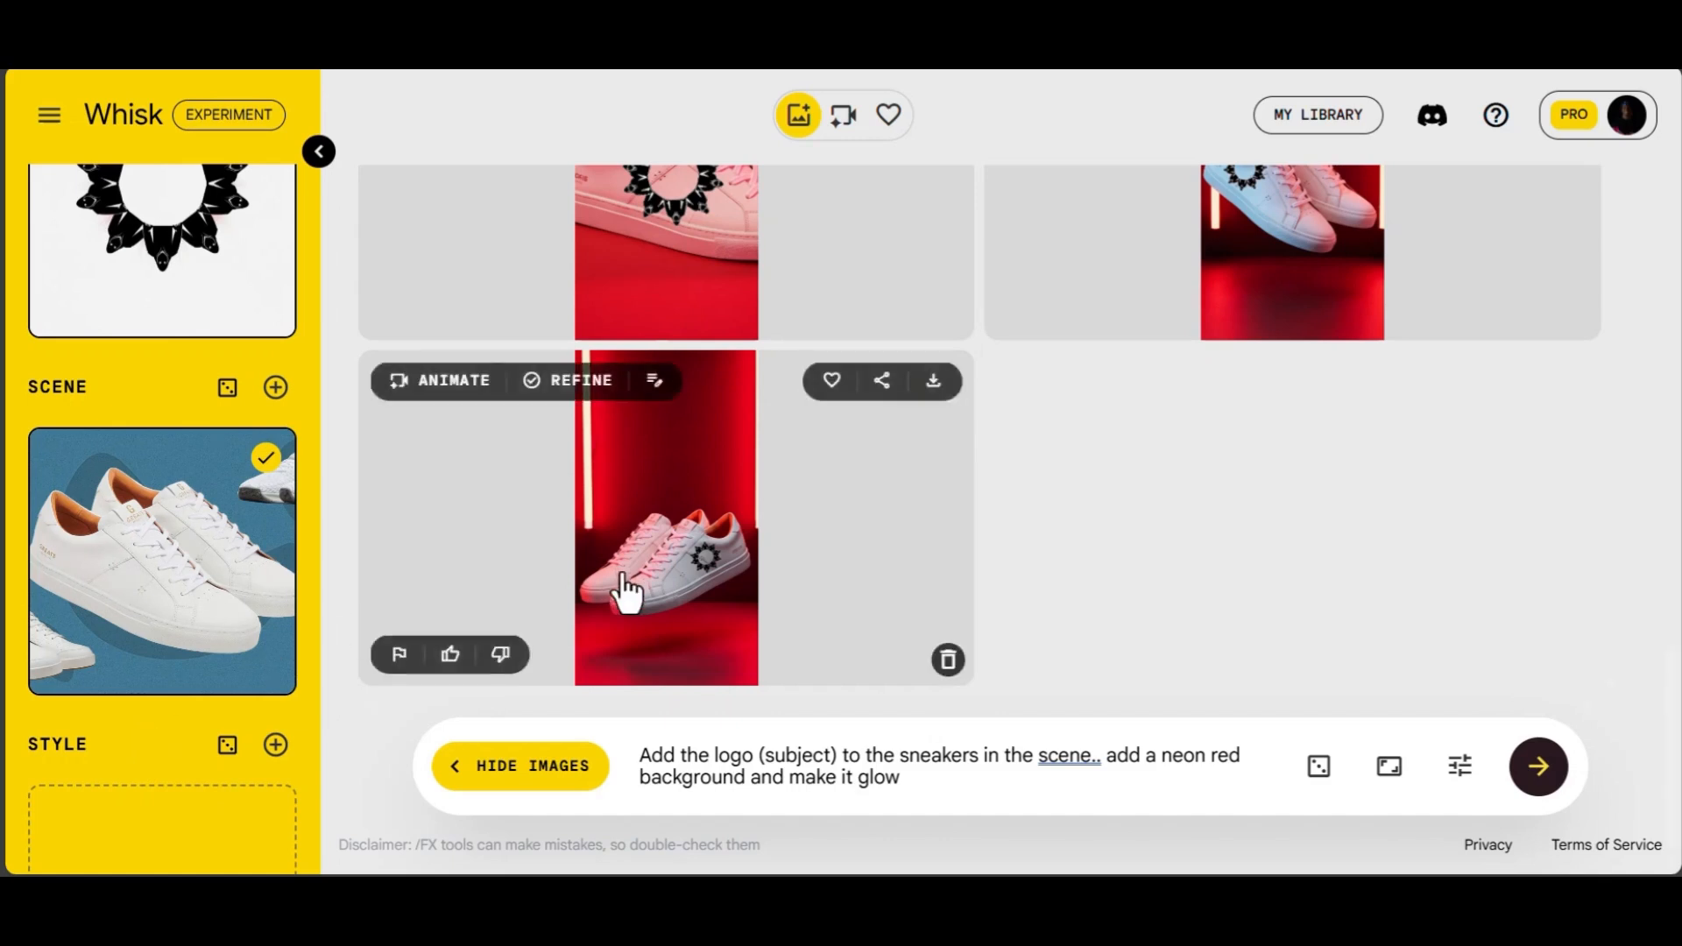
- Scroll through the generated neon-red logo sneaker images in Whisk
{"action": "scroll", "coordinate": [619, 589], "scroll_direction": "up", "scroll_amount": 3}
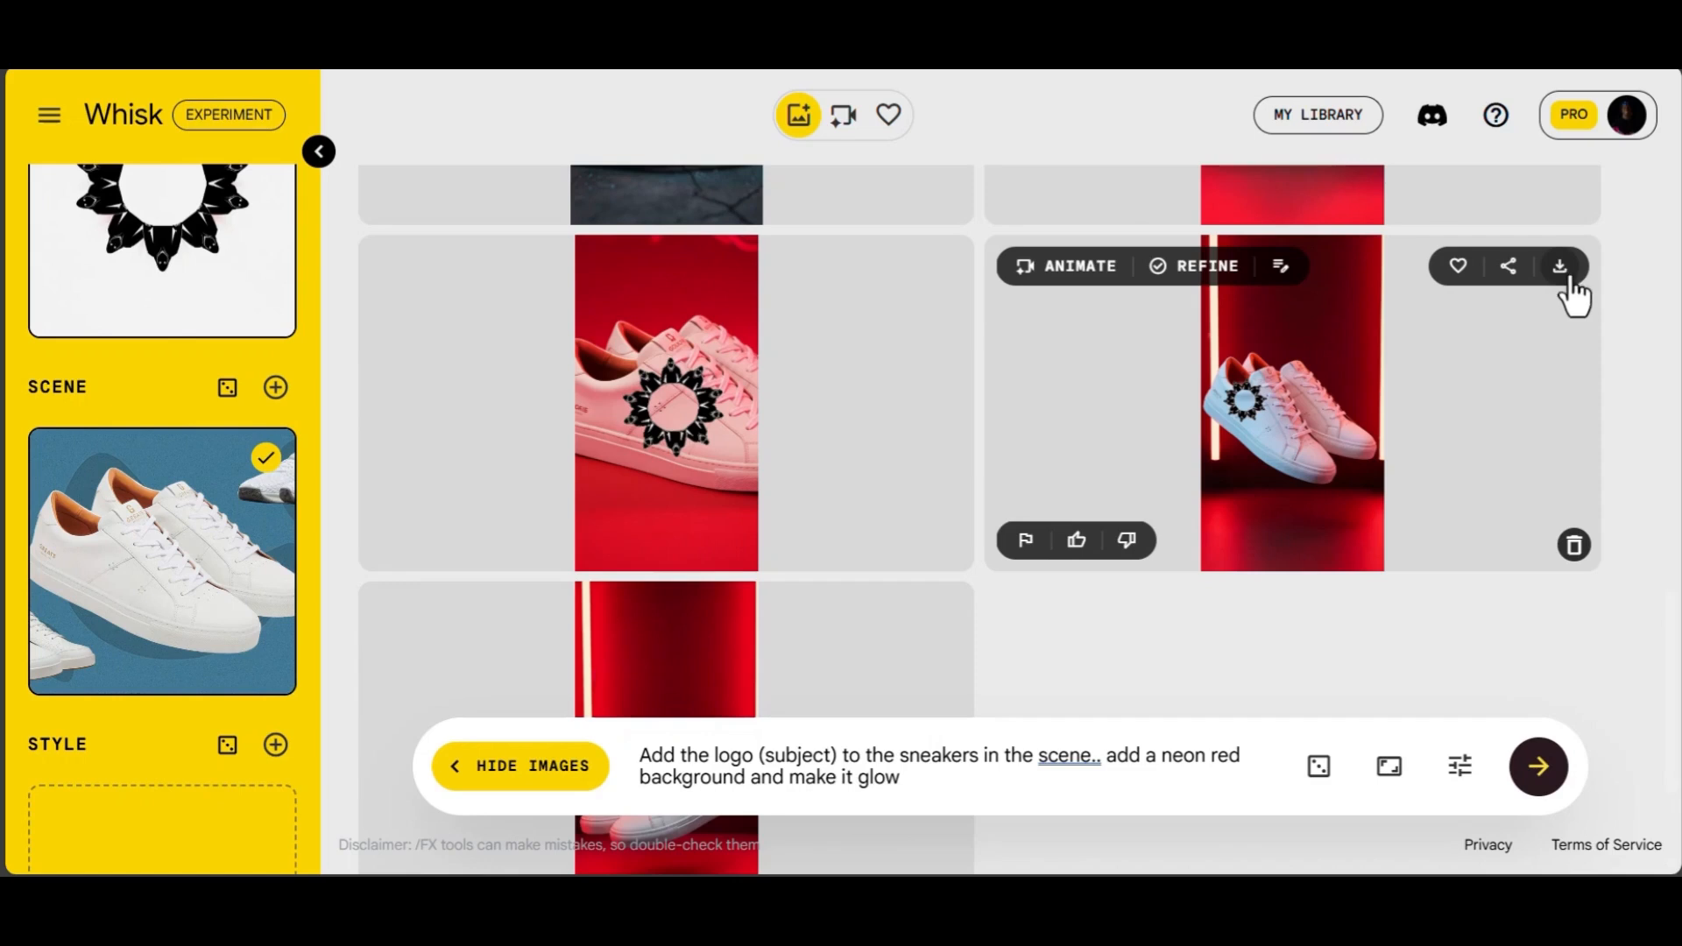
{"action": "scroll", "coordinate": [1134, 537], "scroll_direction": "down", "scroll_amount": 3}
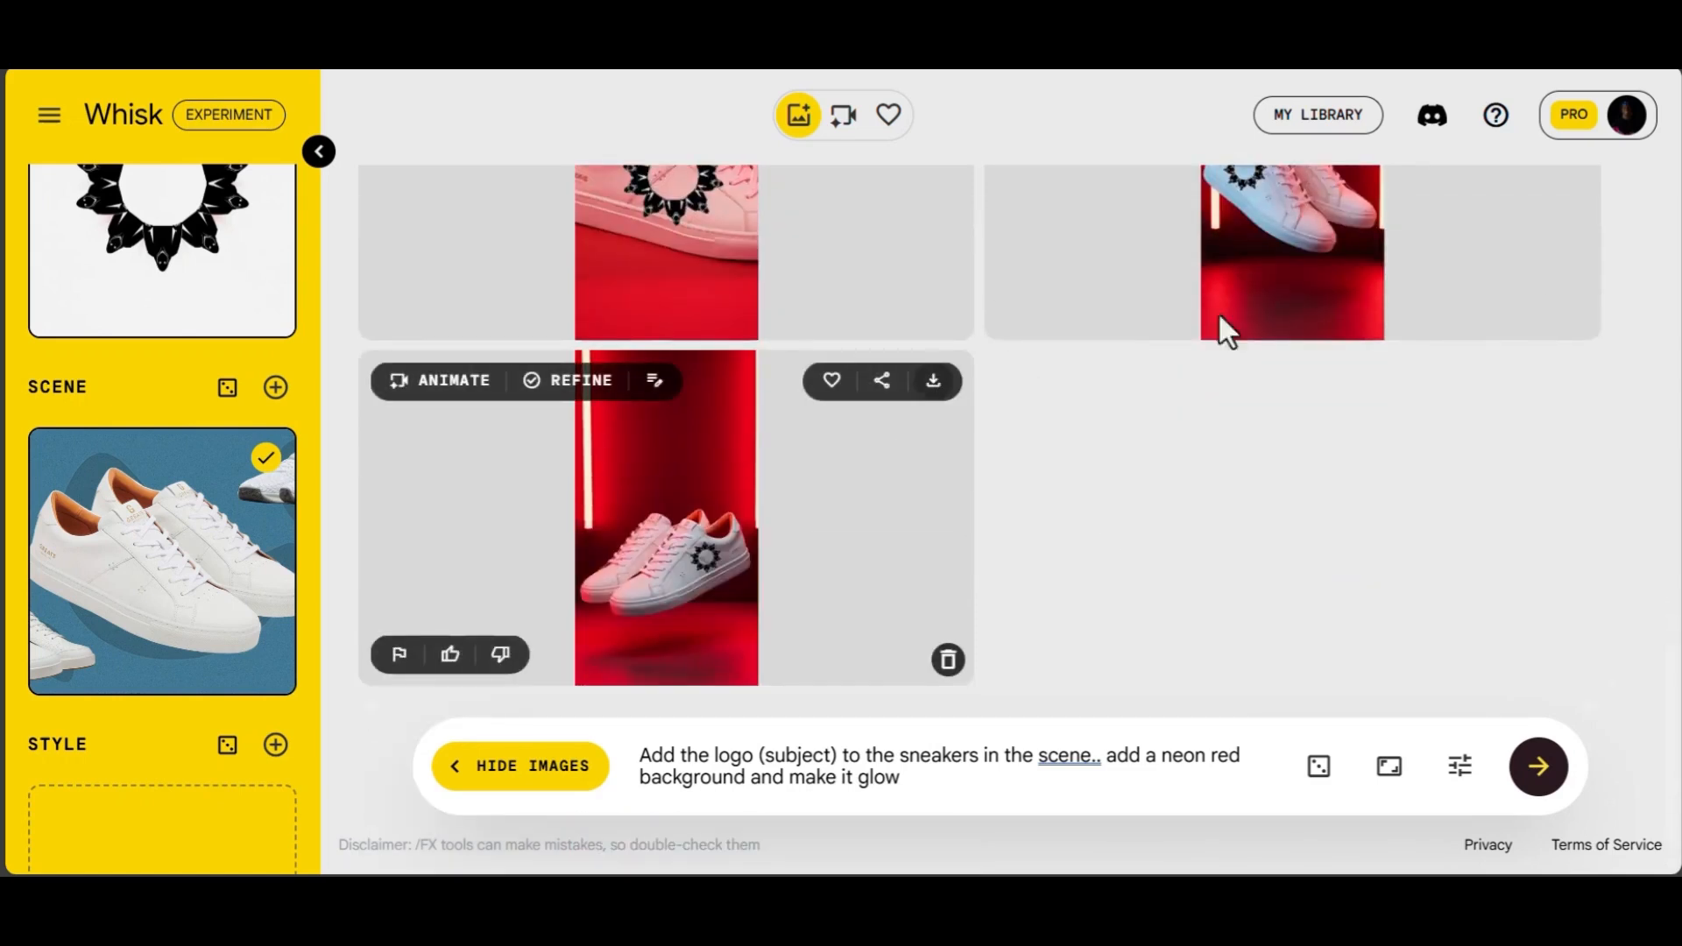
{"action": "scroll", "coordinate": [1435, 377], "scroll_direction": "up", "scroll_amount": 3}
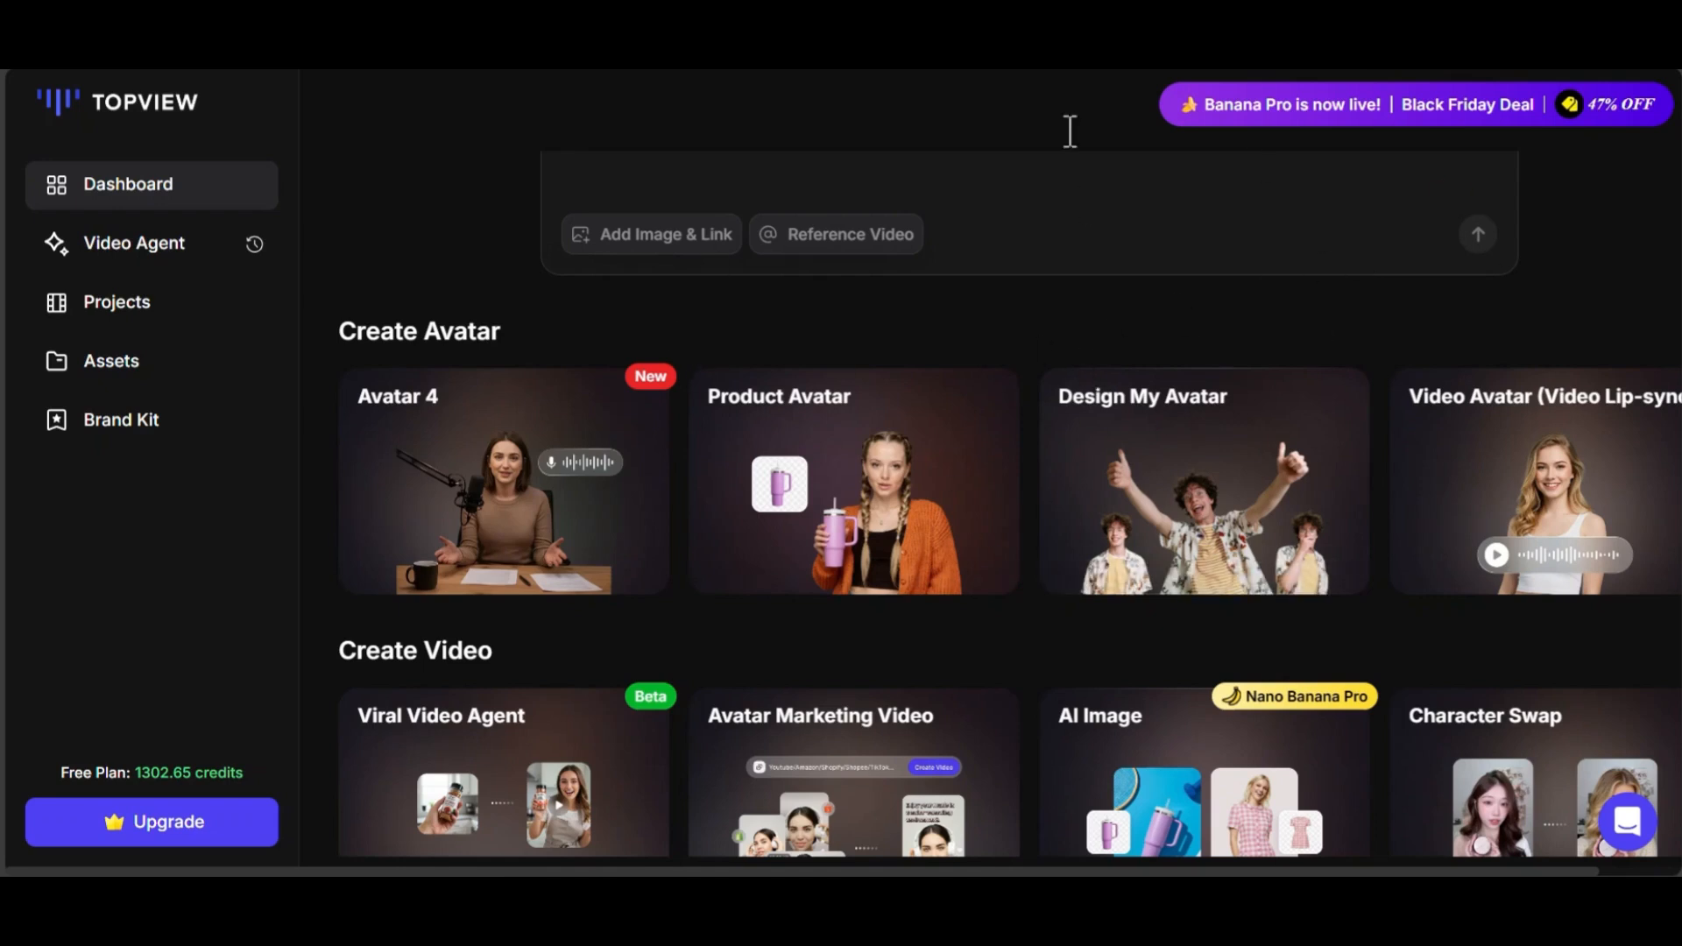
{"action": "scroll", "coordinate": [545, 381], "scroll_direction": "up", "scroll_amount": 2}
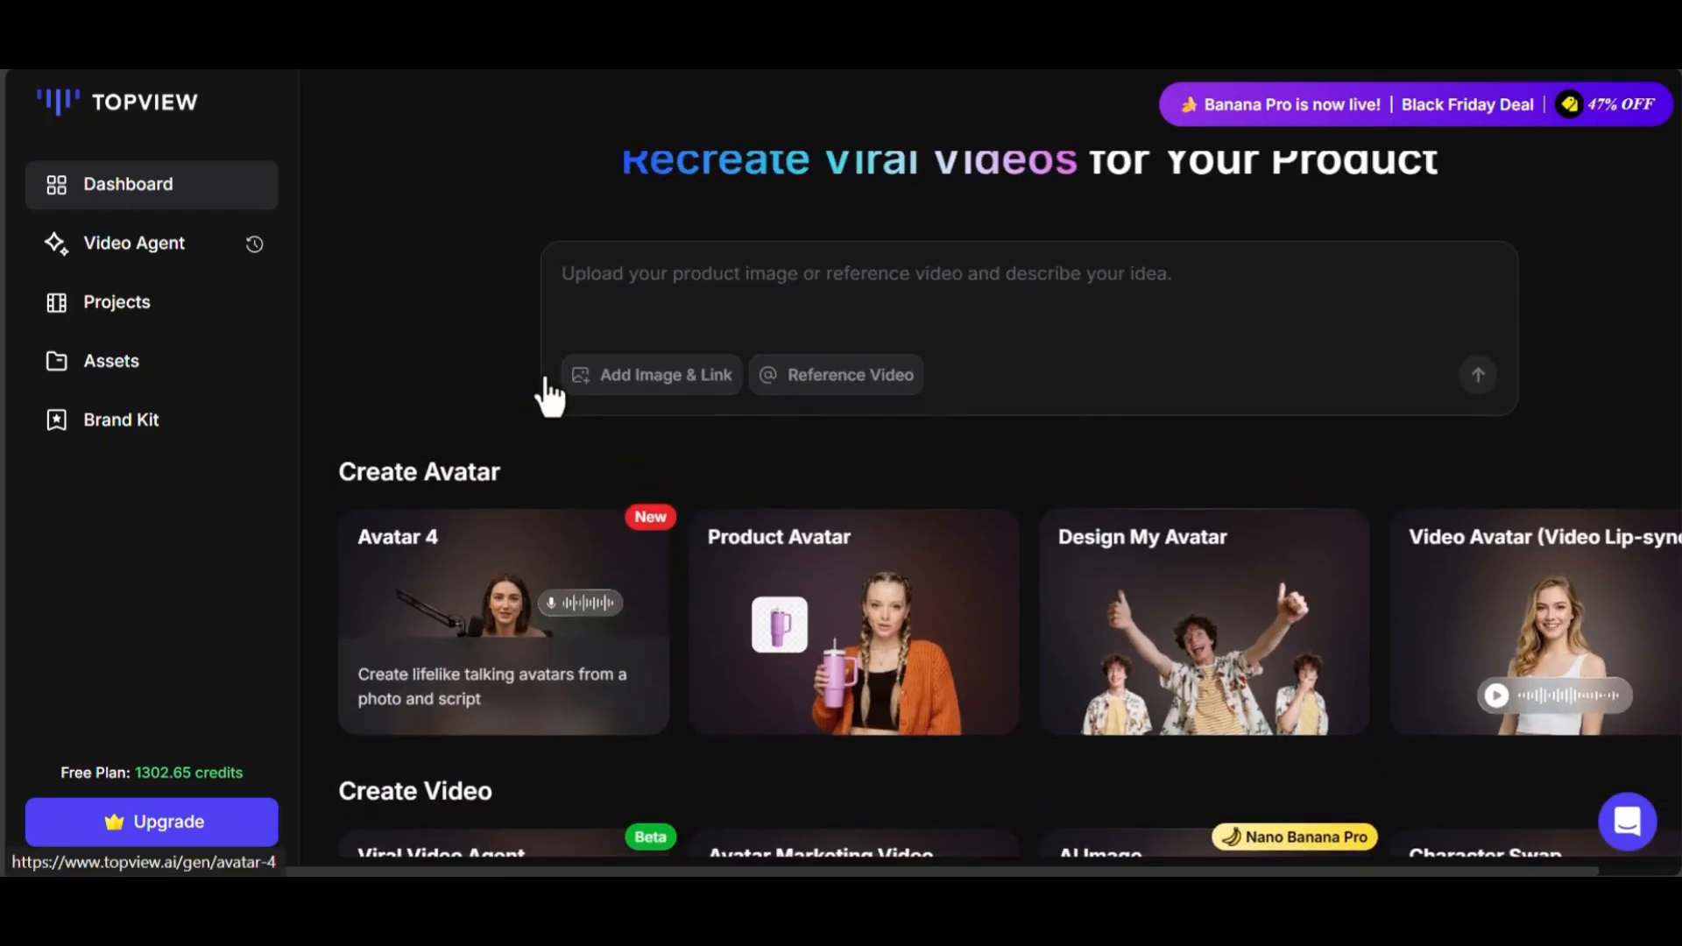
{"action": "scroll", "coordinate": [545, 381], "scroll_direction": "up", "scroll_amount": 1}
{"action": "scroll", "coordinate": [545, 381], "scroll_direction": "down", "scroll_amount": 1}
{"action": "scroll", "coordinate": [545, 381], "scroll_direction": "up", "scroll_amount": 1}
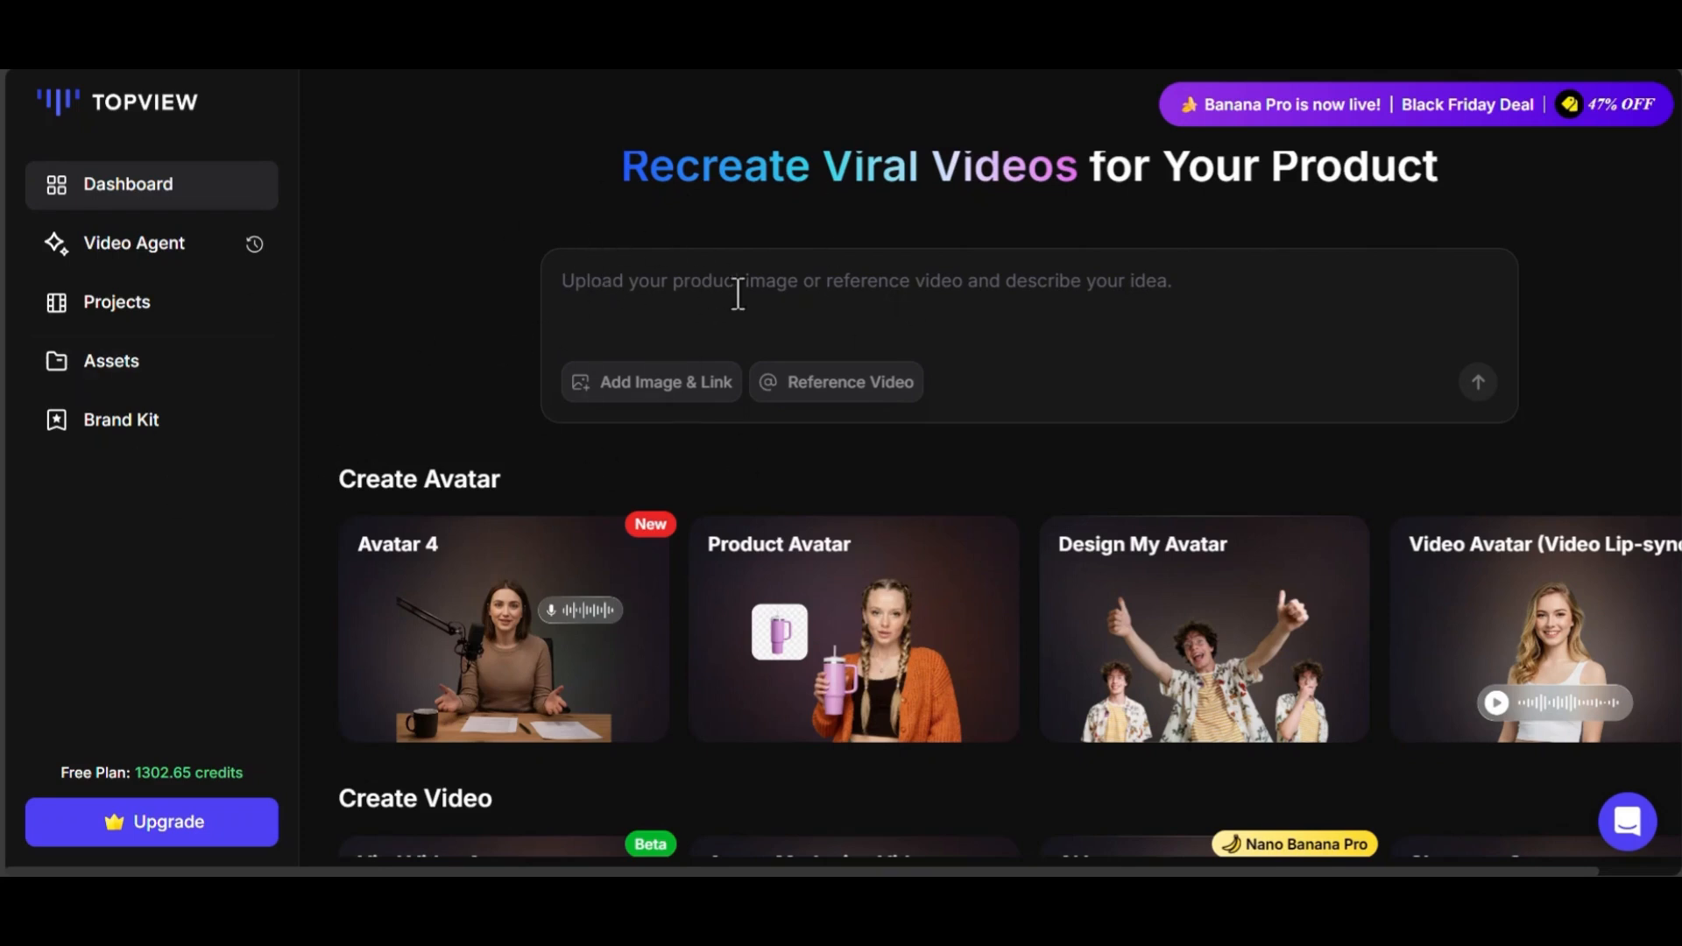
{"action": "scroll", "coordinate": [692, 456], "scroll_direction": "down", "scroll_amount": 1}
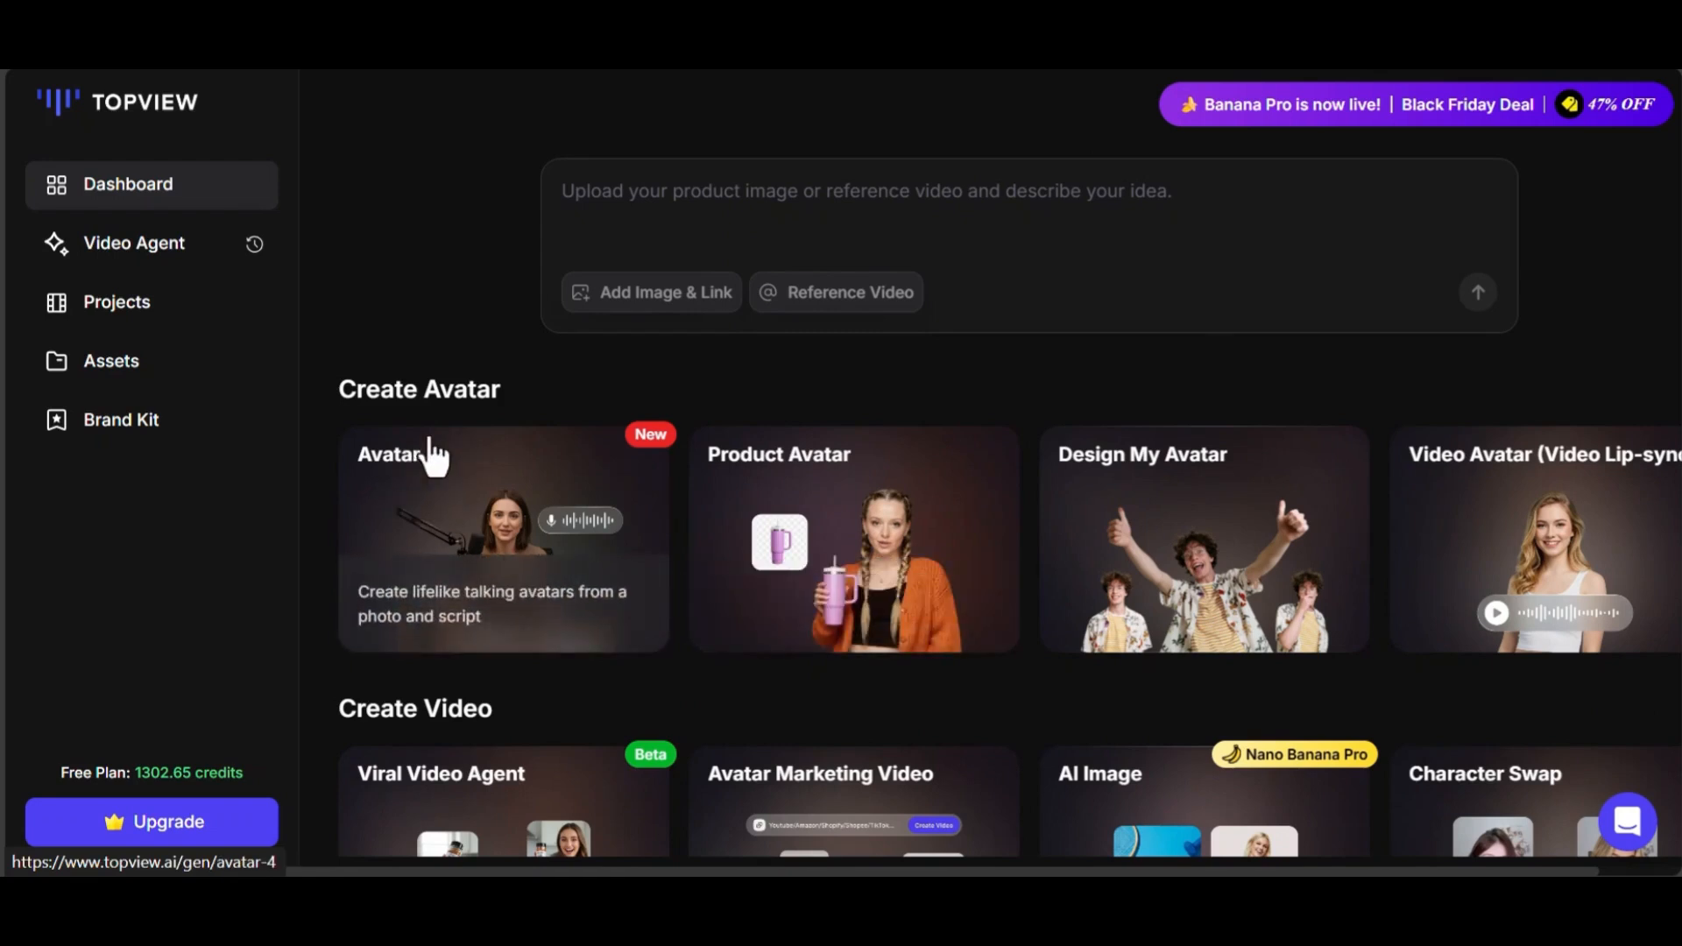
{"action": "scroll", "coordinate": [536, 568], "scroll_direction": "up", "scroll_amount": 1}
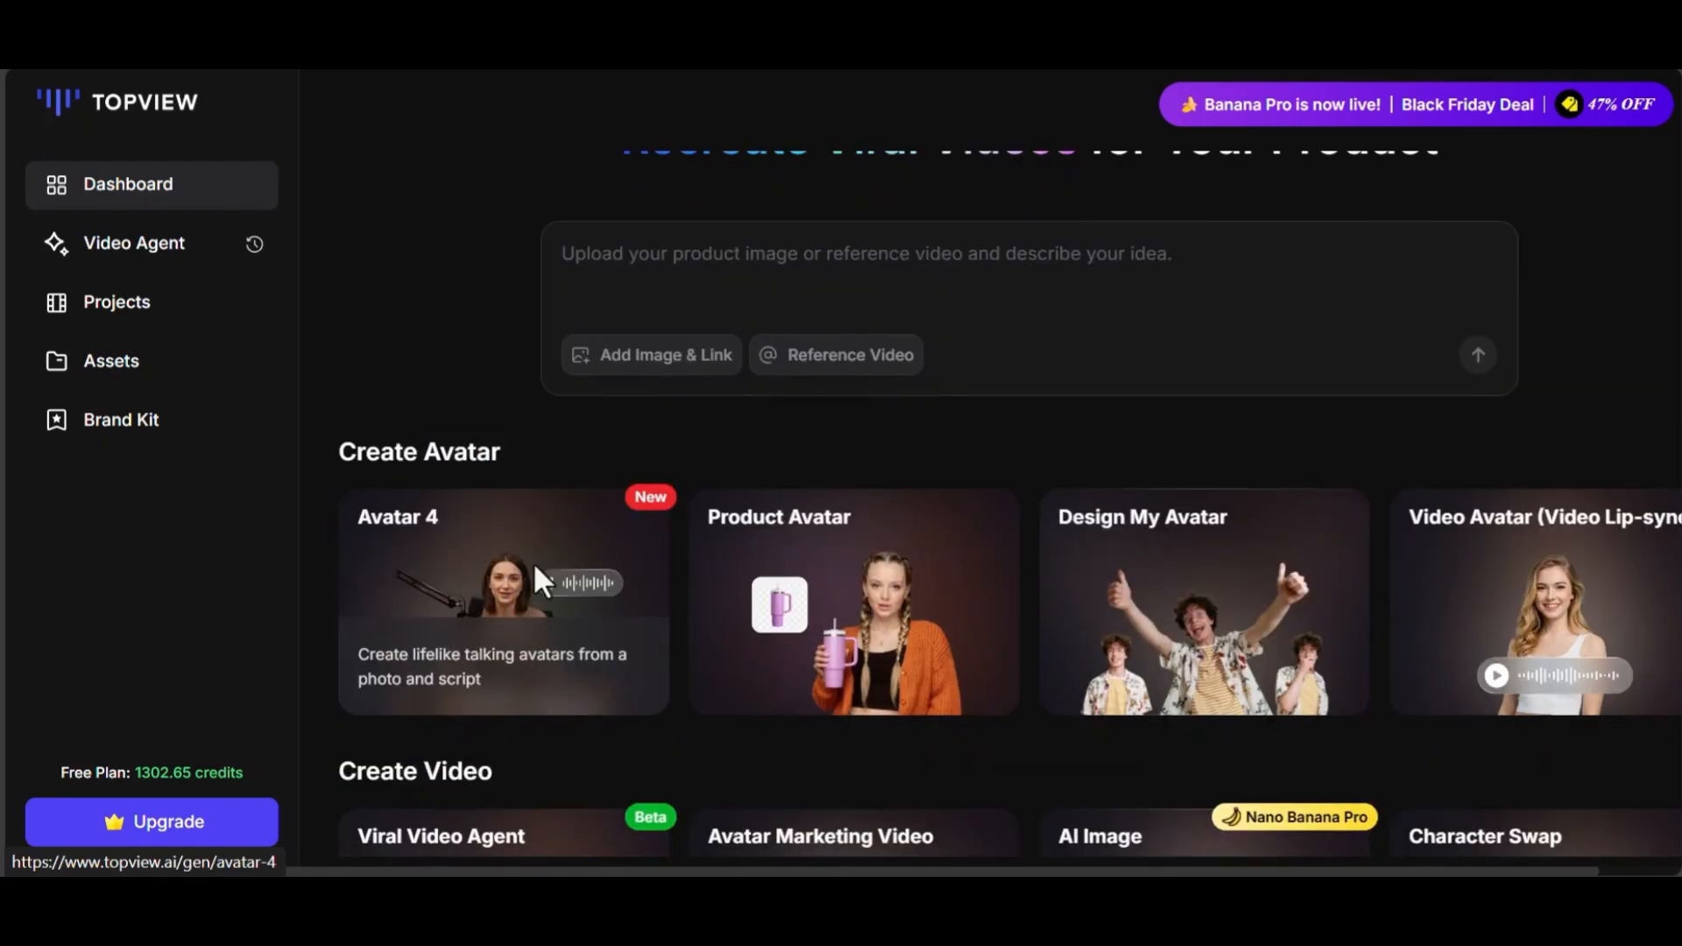
{"action": "left_click", "coordinate": [496, 600]}
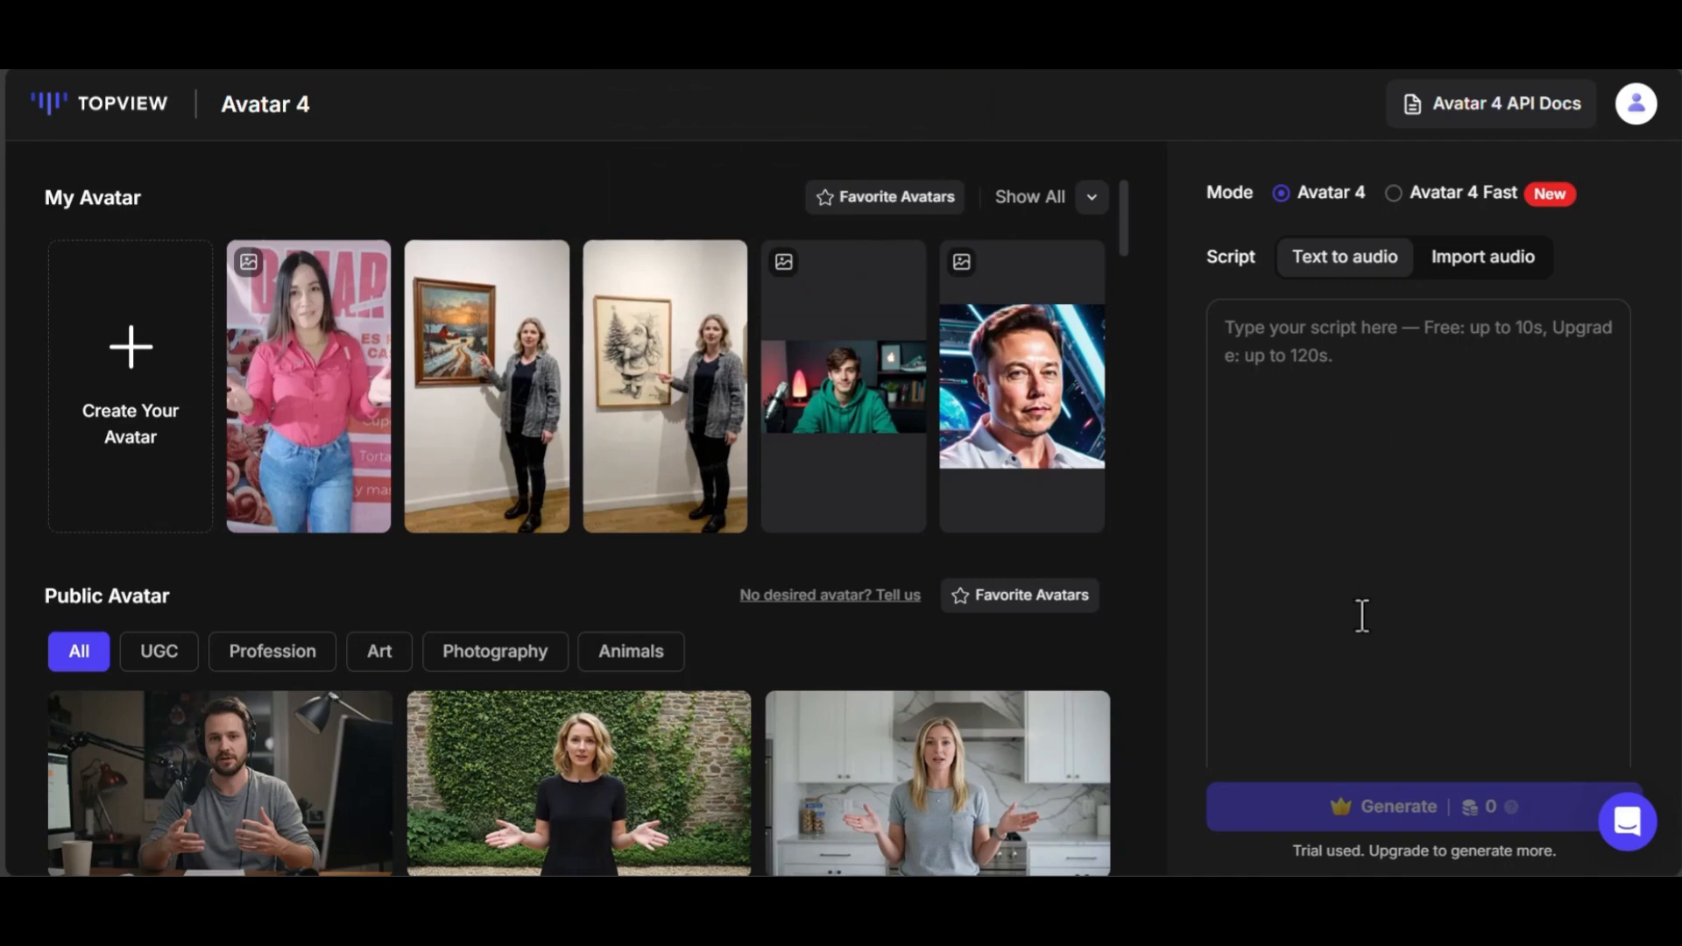
{"action": "scroll", "coordinate": [1363, 616], "scroll_direction": "down", "scroll_amount": 5}
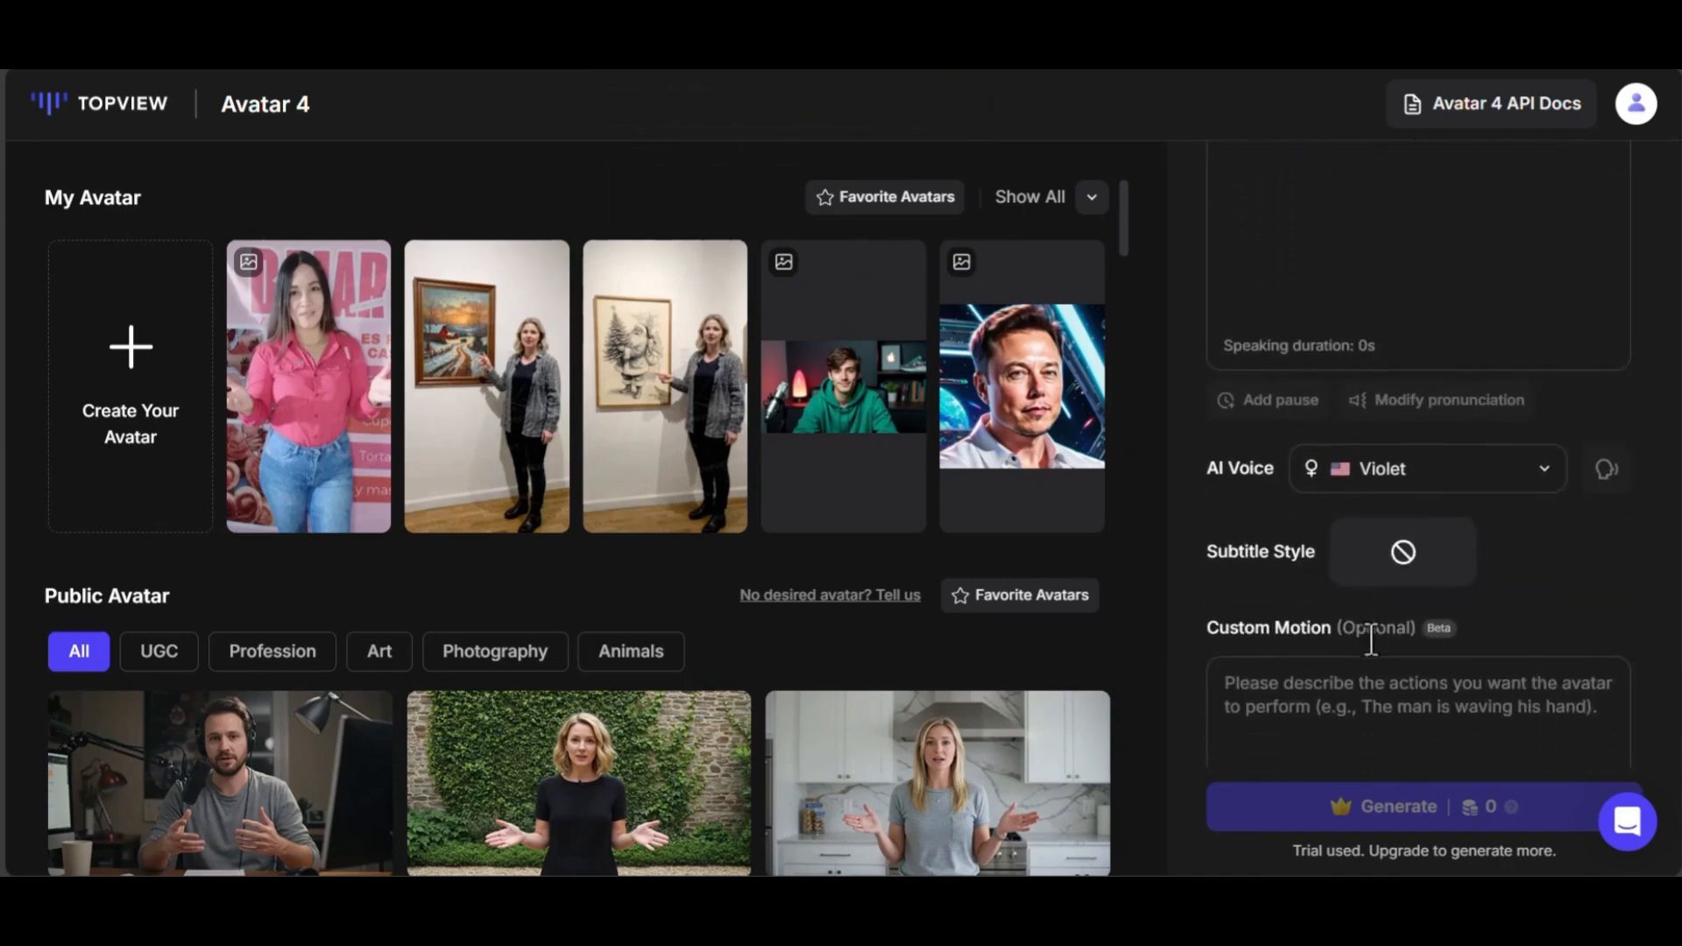
{"action": "left_click", "coordinate": [1370, 460]}
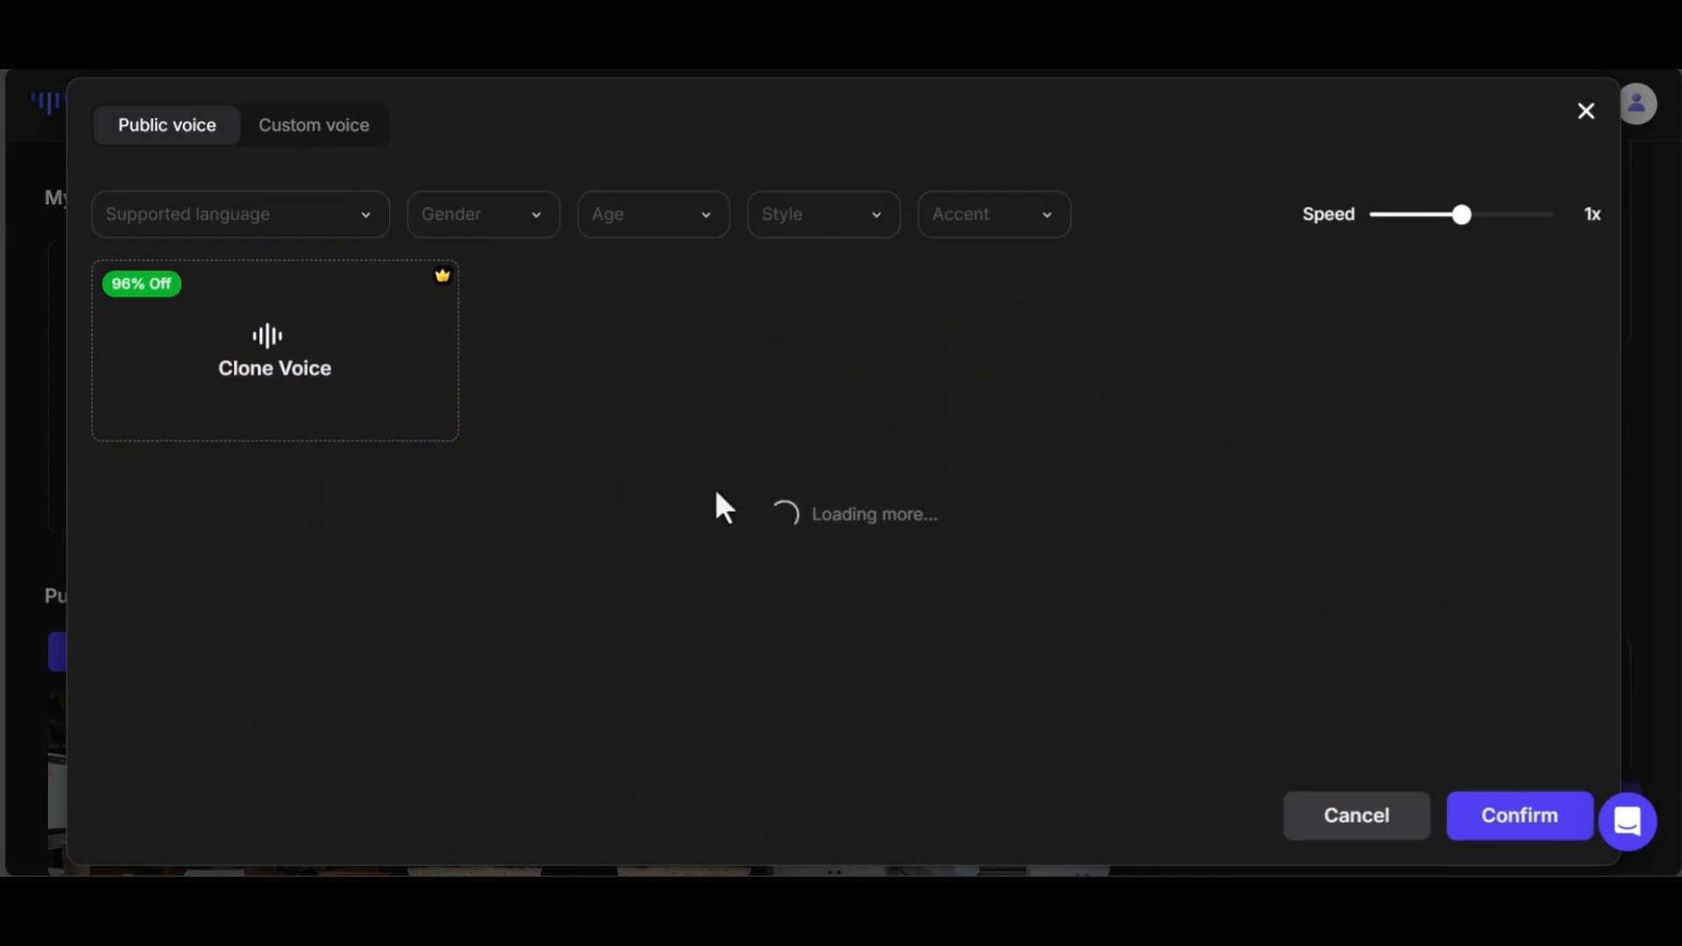
{"action": "scroll", "coordinate": [713, 338], "scroll_direction": "down", "scroll_amount": 1}
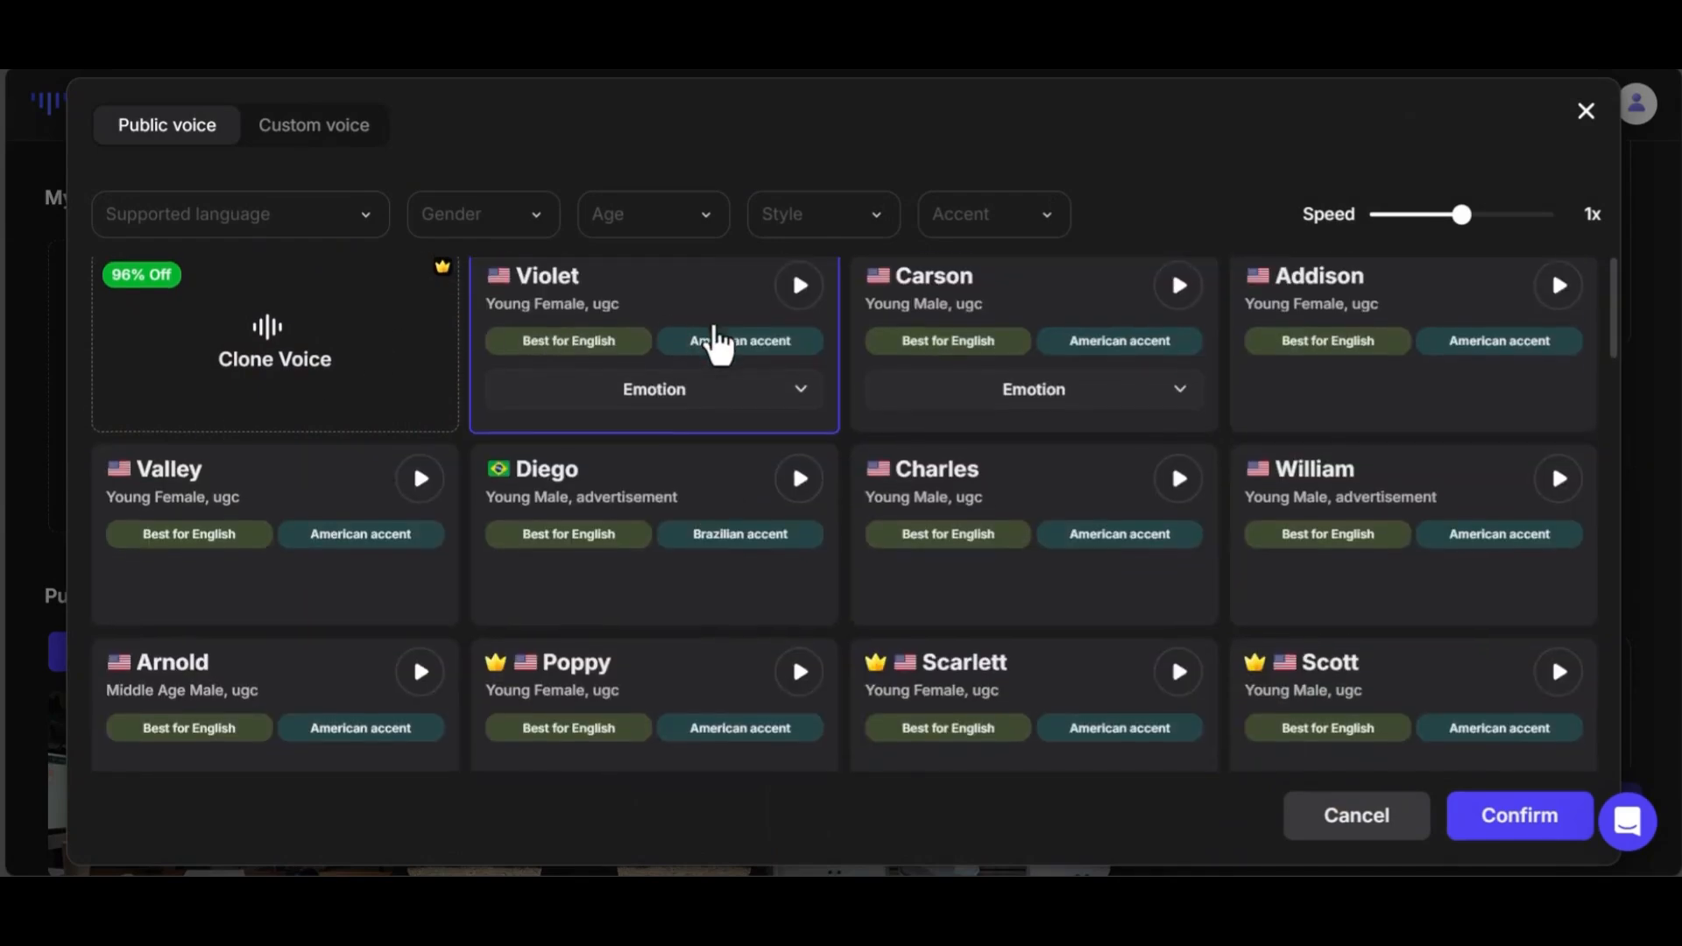
{"action": "scroll", "coordinate": [623, 315], "scroll_direction": "up", "scroll_amount": 1}
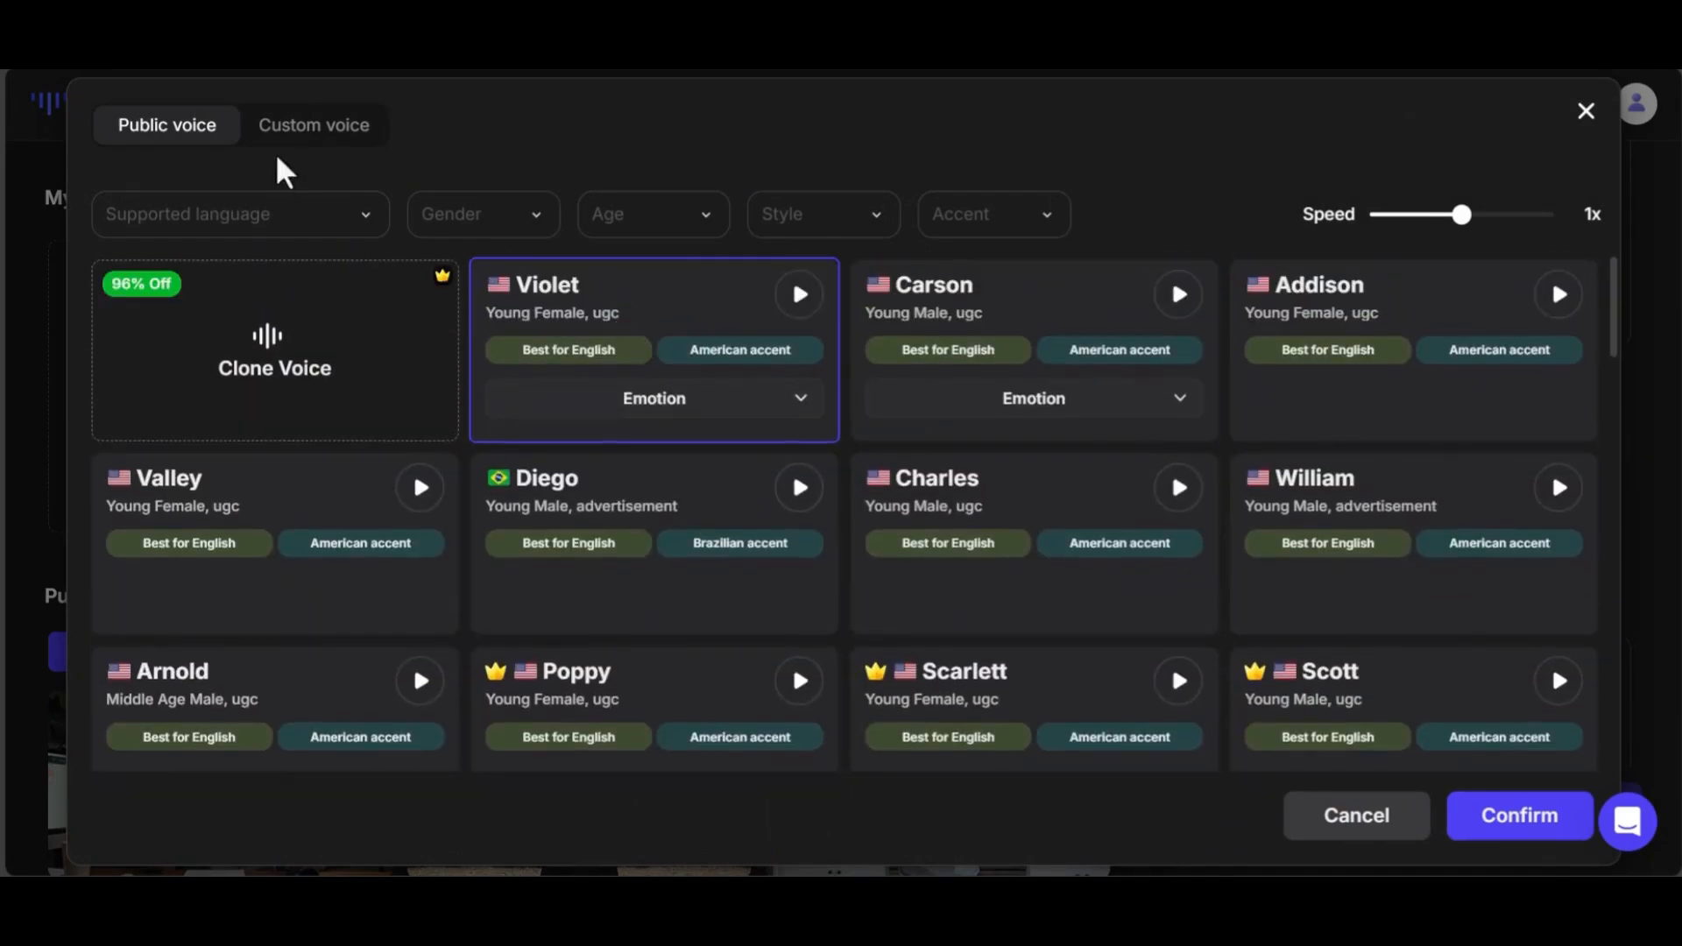
{"action": "left_click", "coordinate": [329, 226]}
{"action": "left_click", "coordinate": [263, 300]}
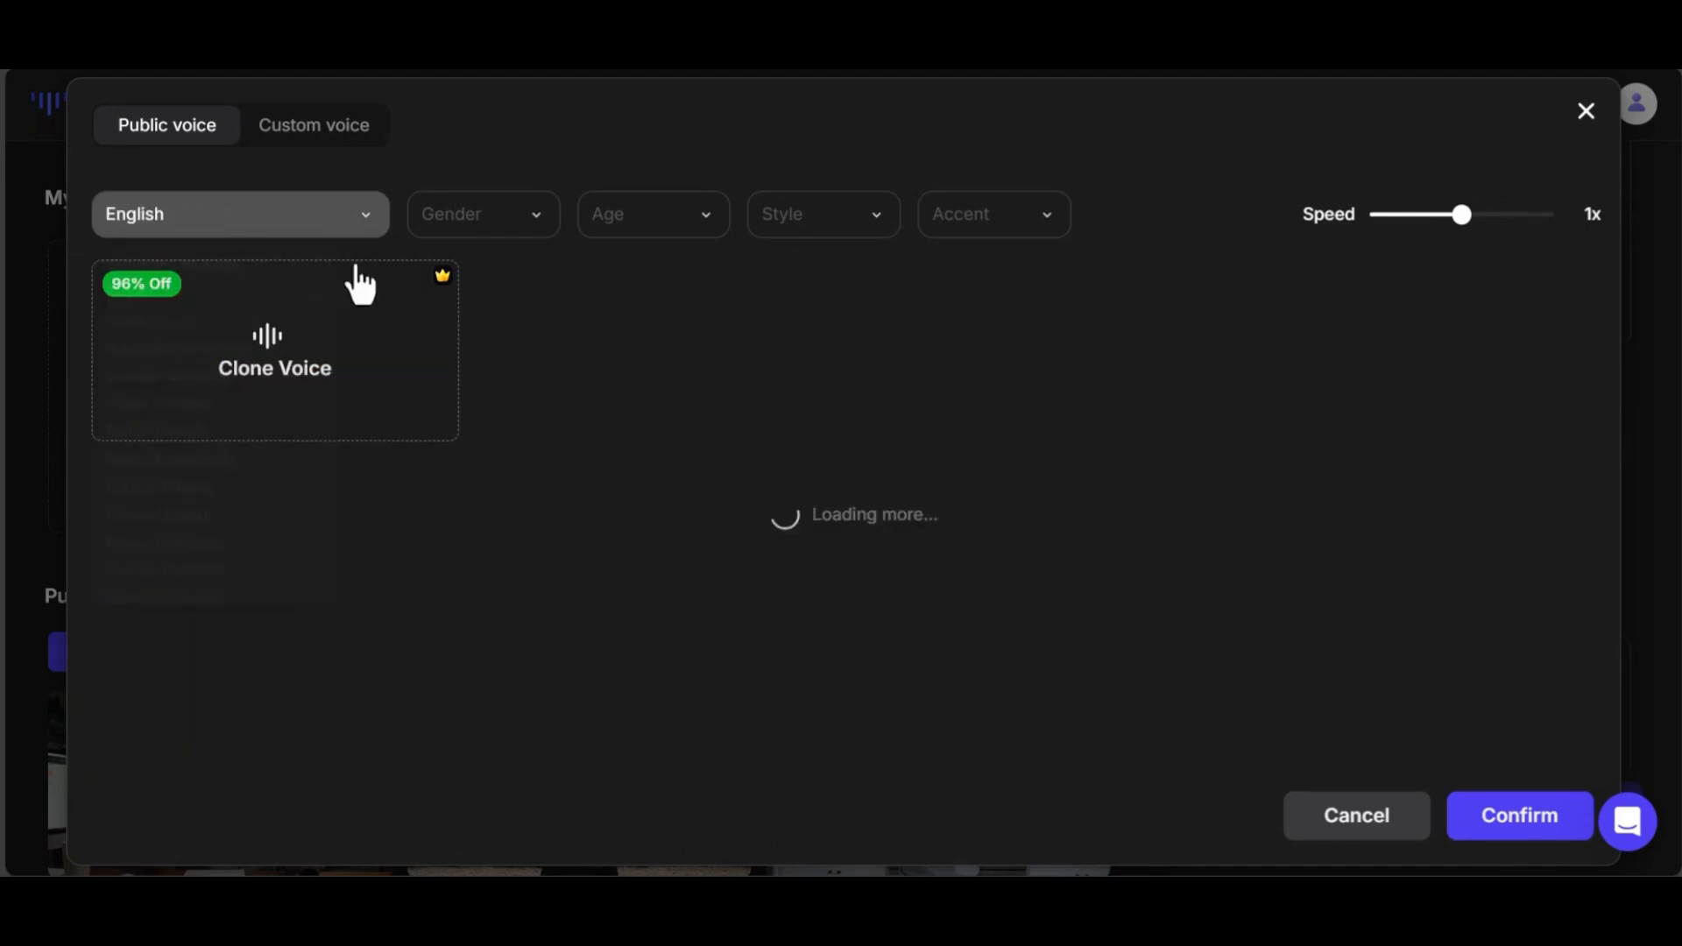
{"action": "left_click", "coordinate": [481, 235]}
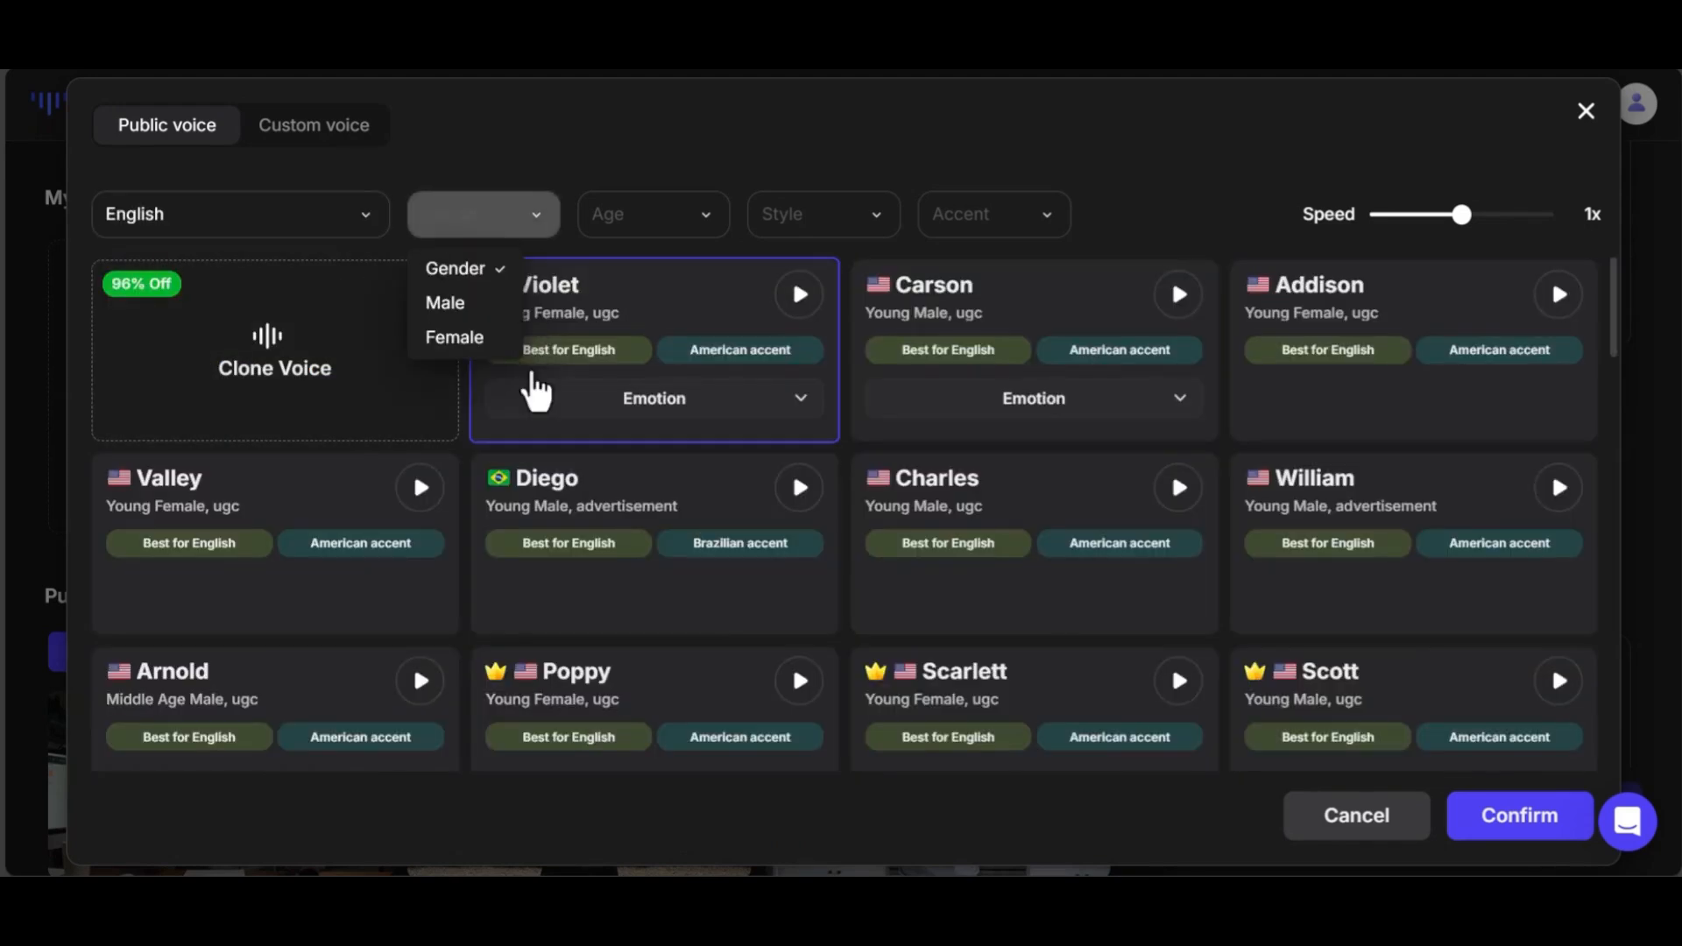
{"action": "left_click", "coordinate": [490, 311]}
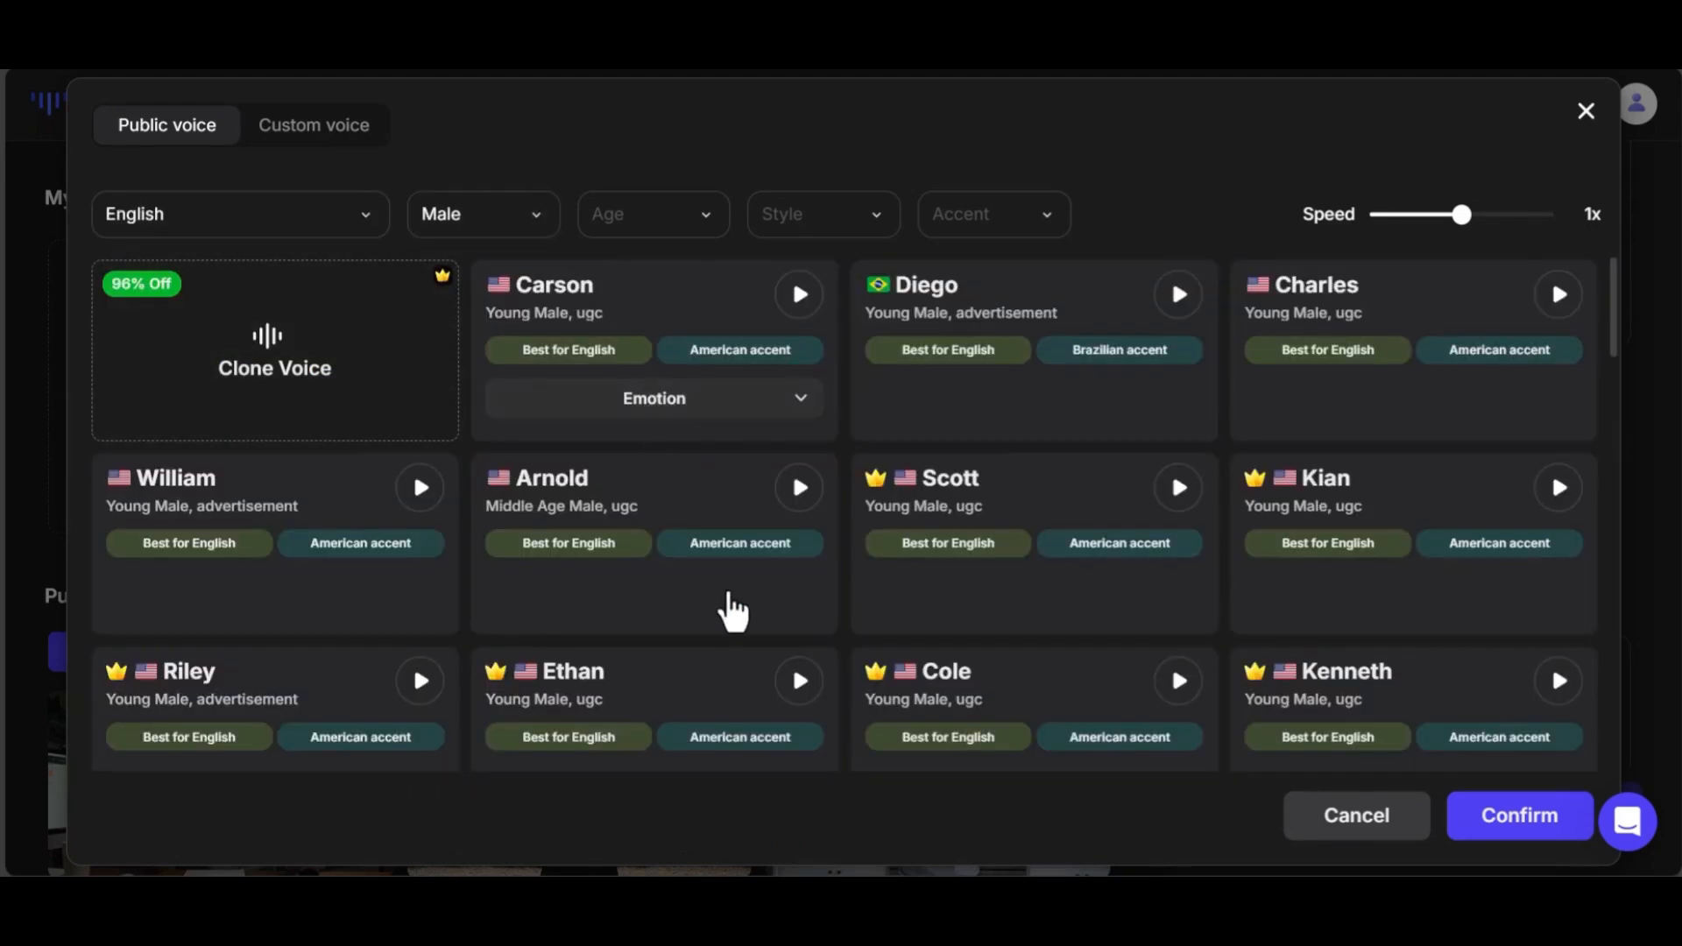
{"action": "scroll", "coordinate": [727, 609], "scroll_direction": "down", "scroll_amount": 1}
{"action": "scroll", "coordinate": [732, 608], "scroll_direction": "down", "scroll_amount": 9}
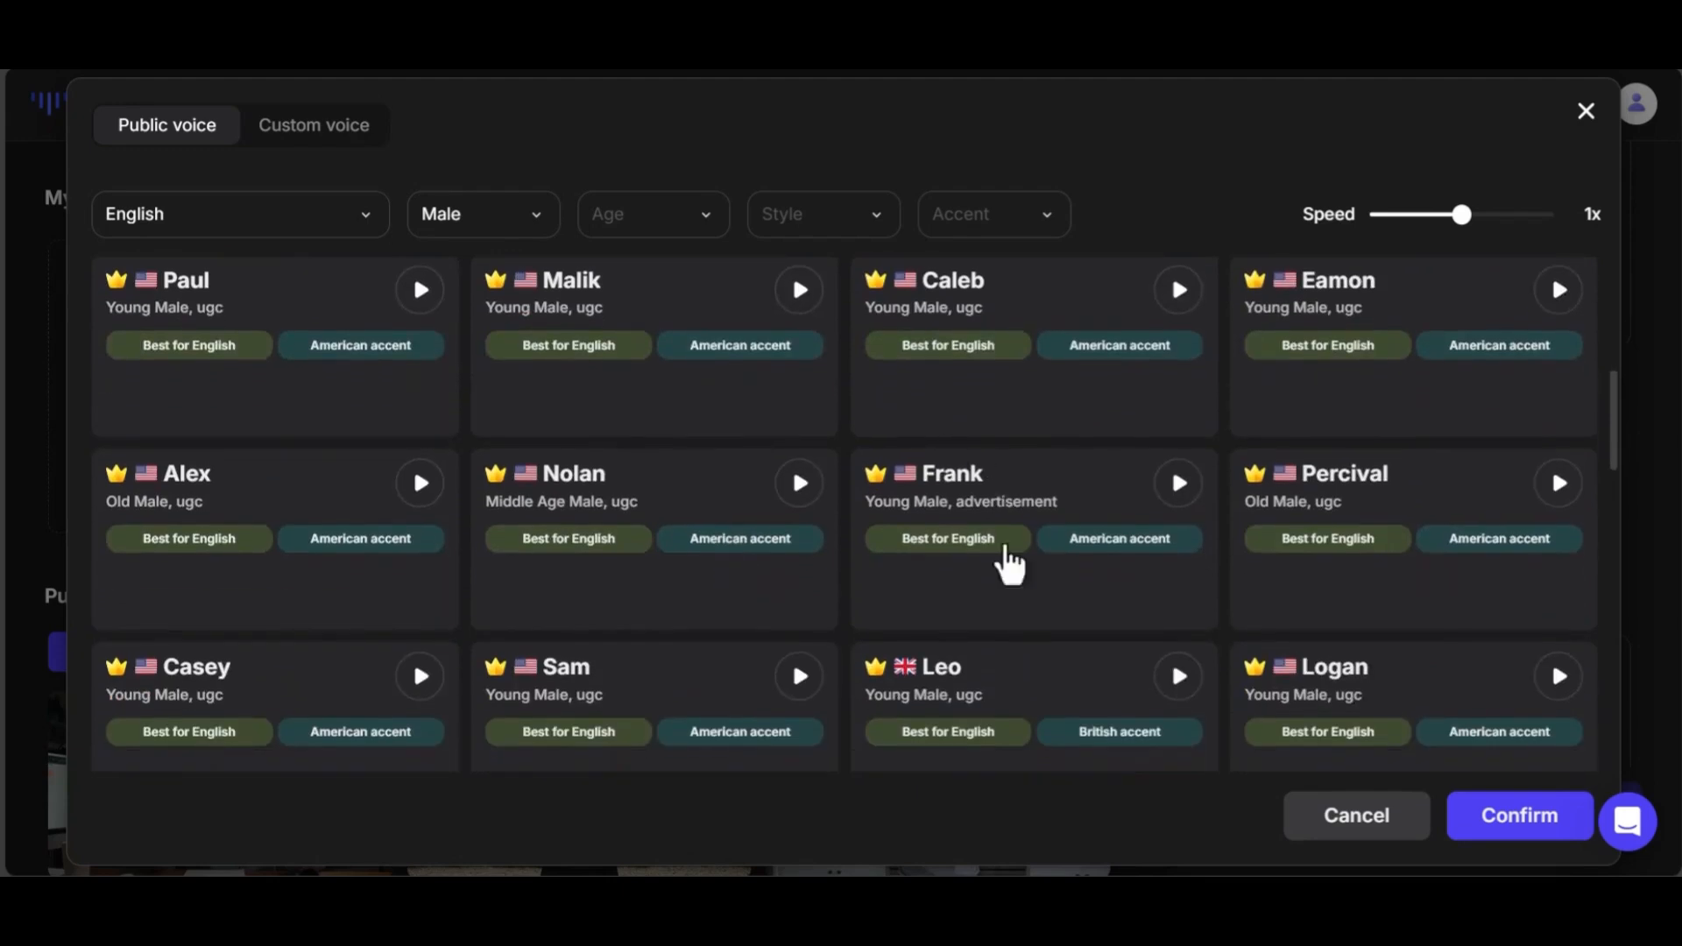
{"action": "scroll", "coordinate": [1006, 563], "scroll_direction": "down", "scroll_amount": 4}
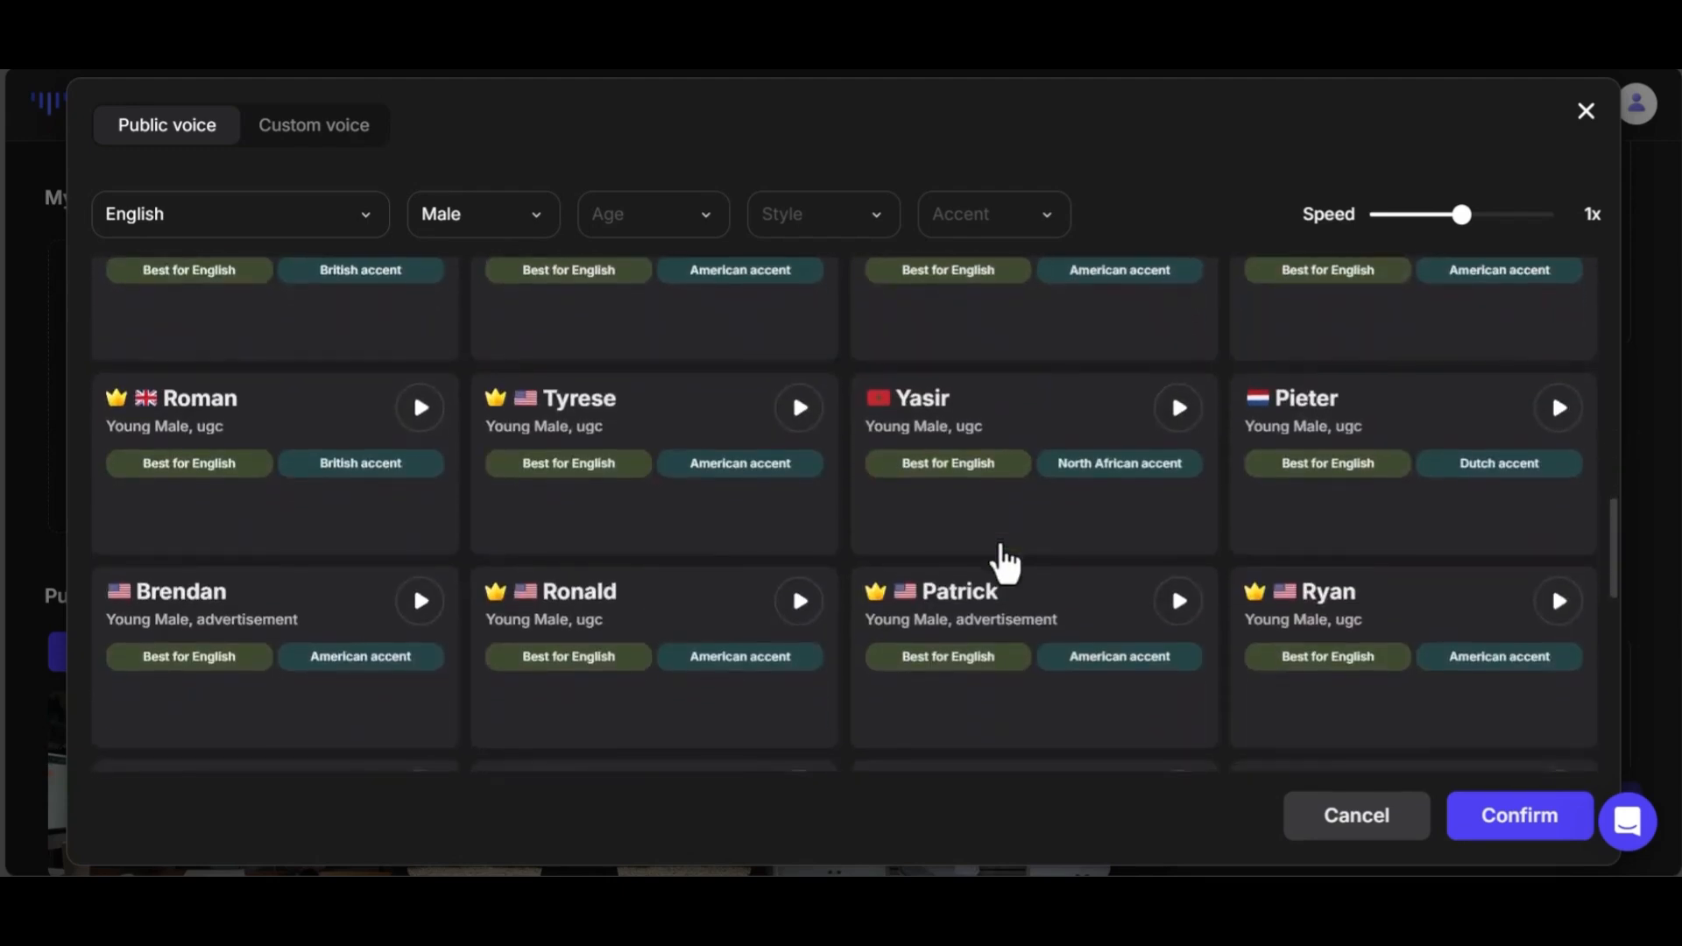
{"action": "scroll", "coordinate": [1005, 563], "scroll_direction": "up", "scroll_amount": 11}
{"action": "scroll", "coordinate": [1006, 563], "scroll_direction": "up", "scroll_amount": 1}
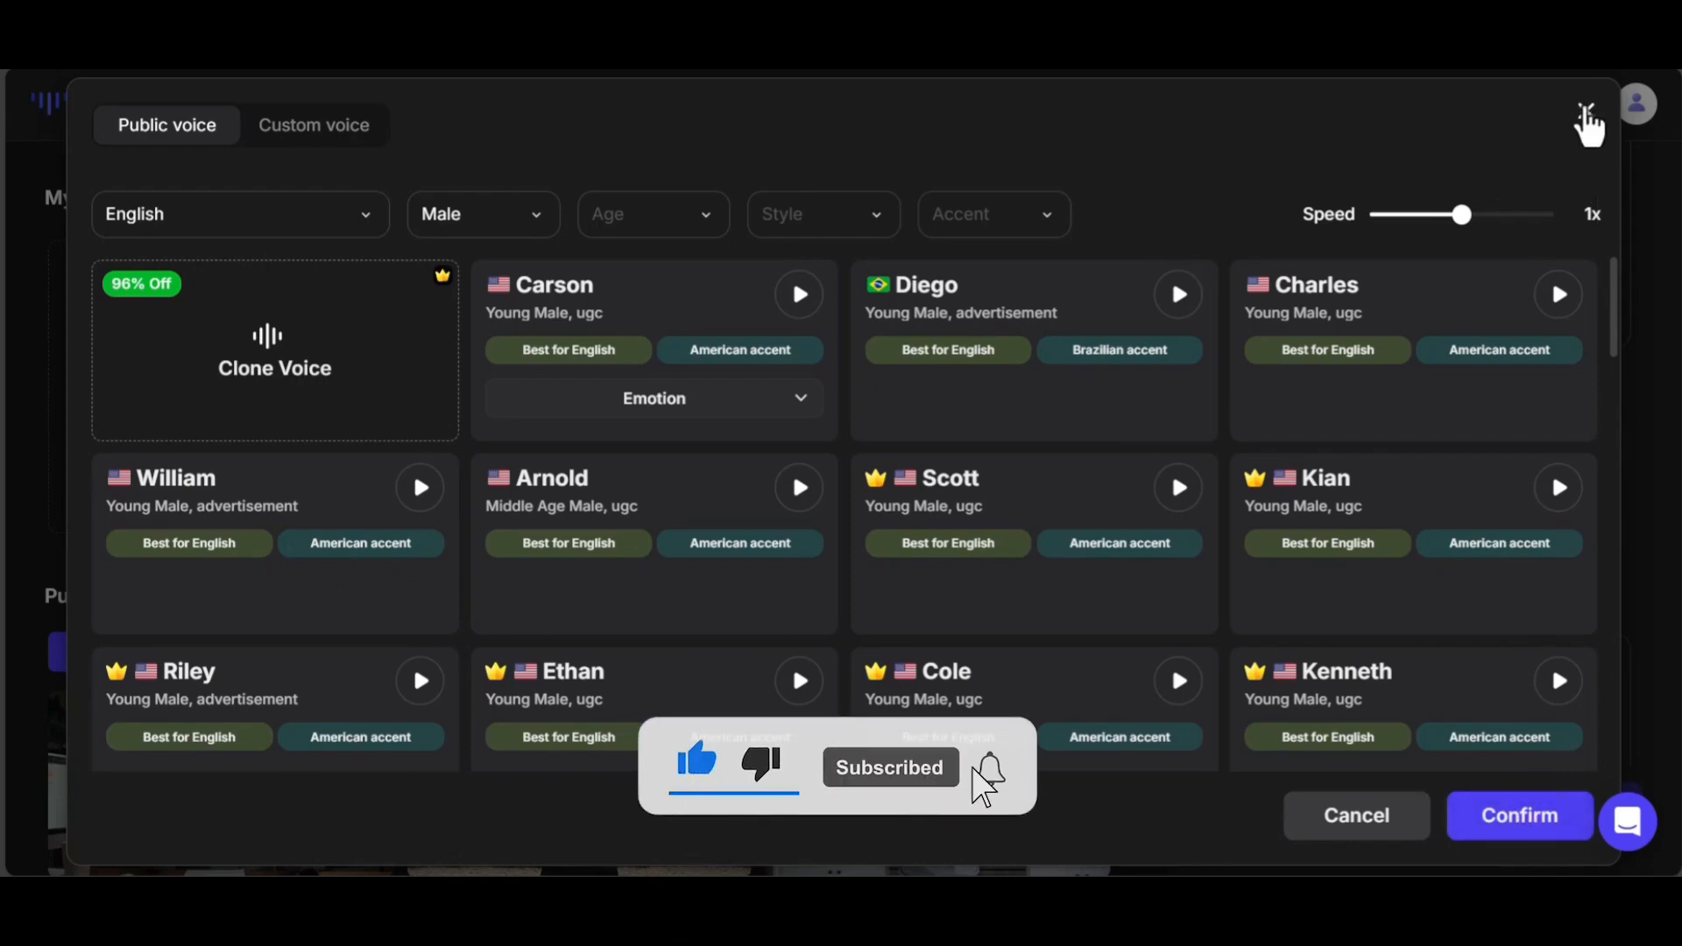
{"action": "left_click", "coordinate": [1586, 112]}
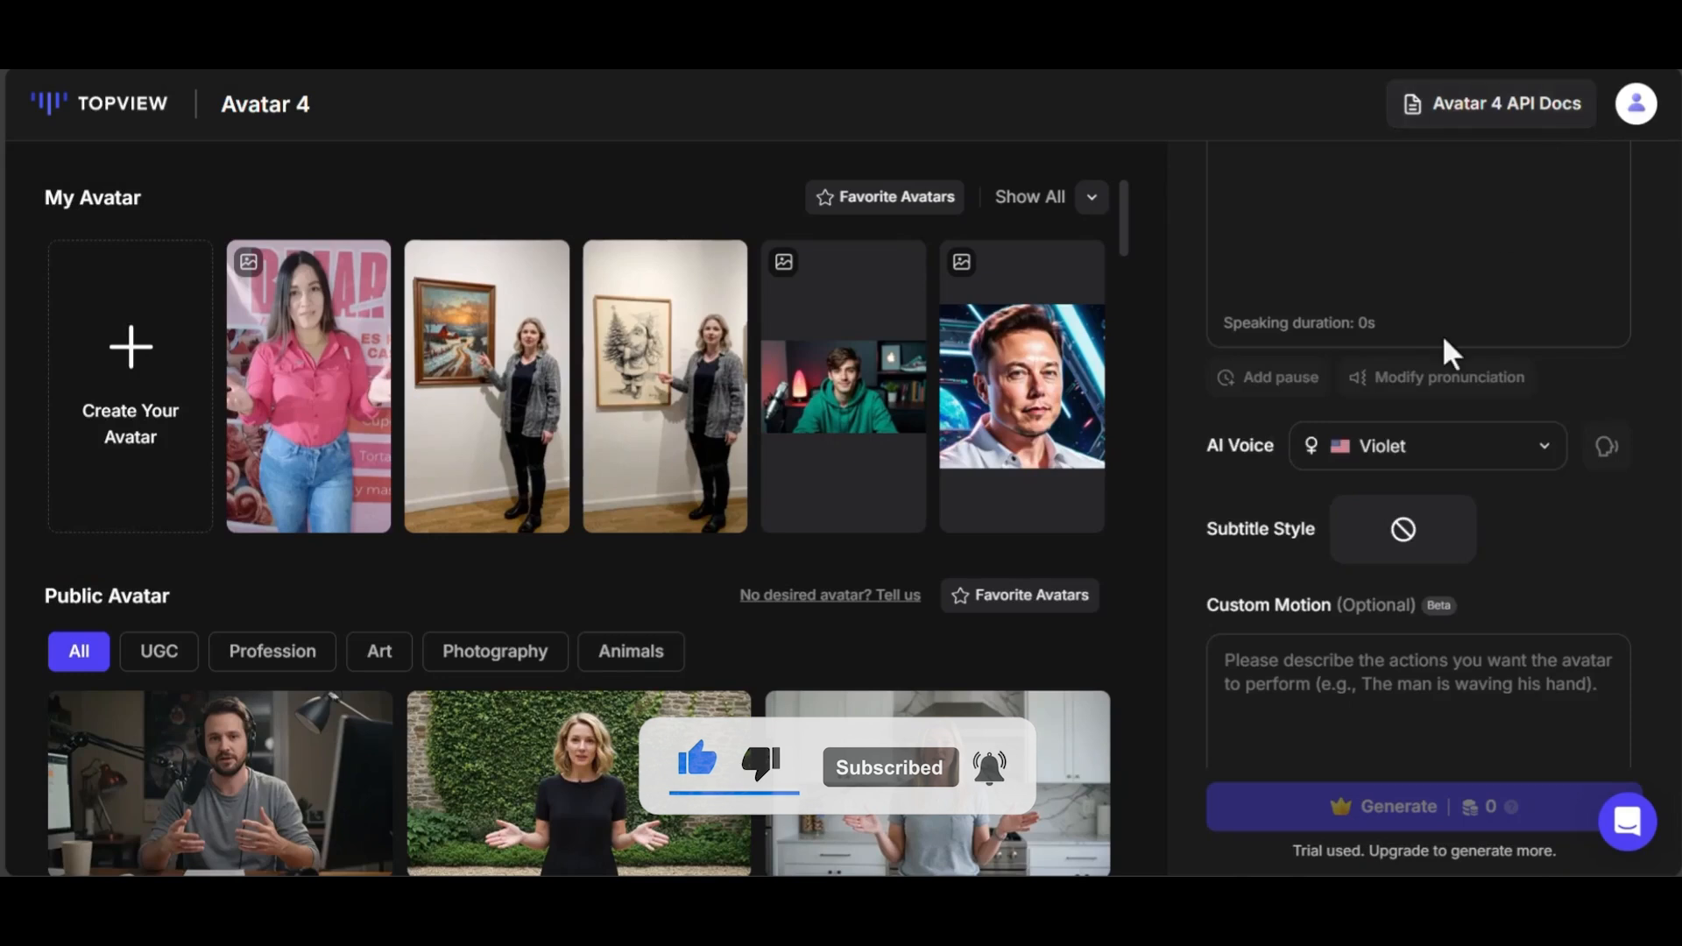
{"action": "scroll", "coordinate": [1442, 334], "scroll_direction": "up", "scroll_amount": 5}
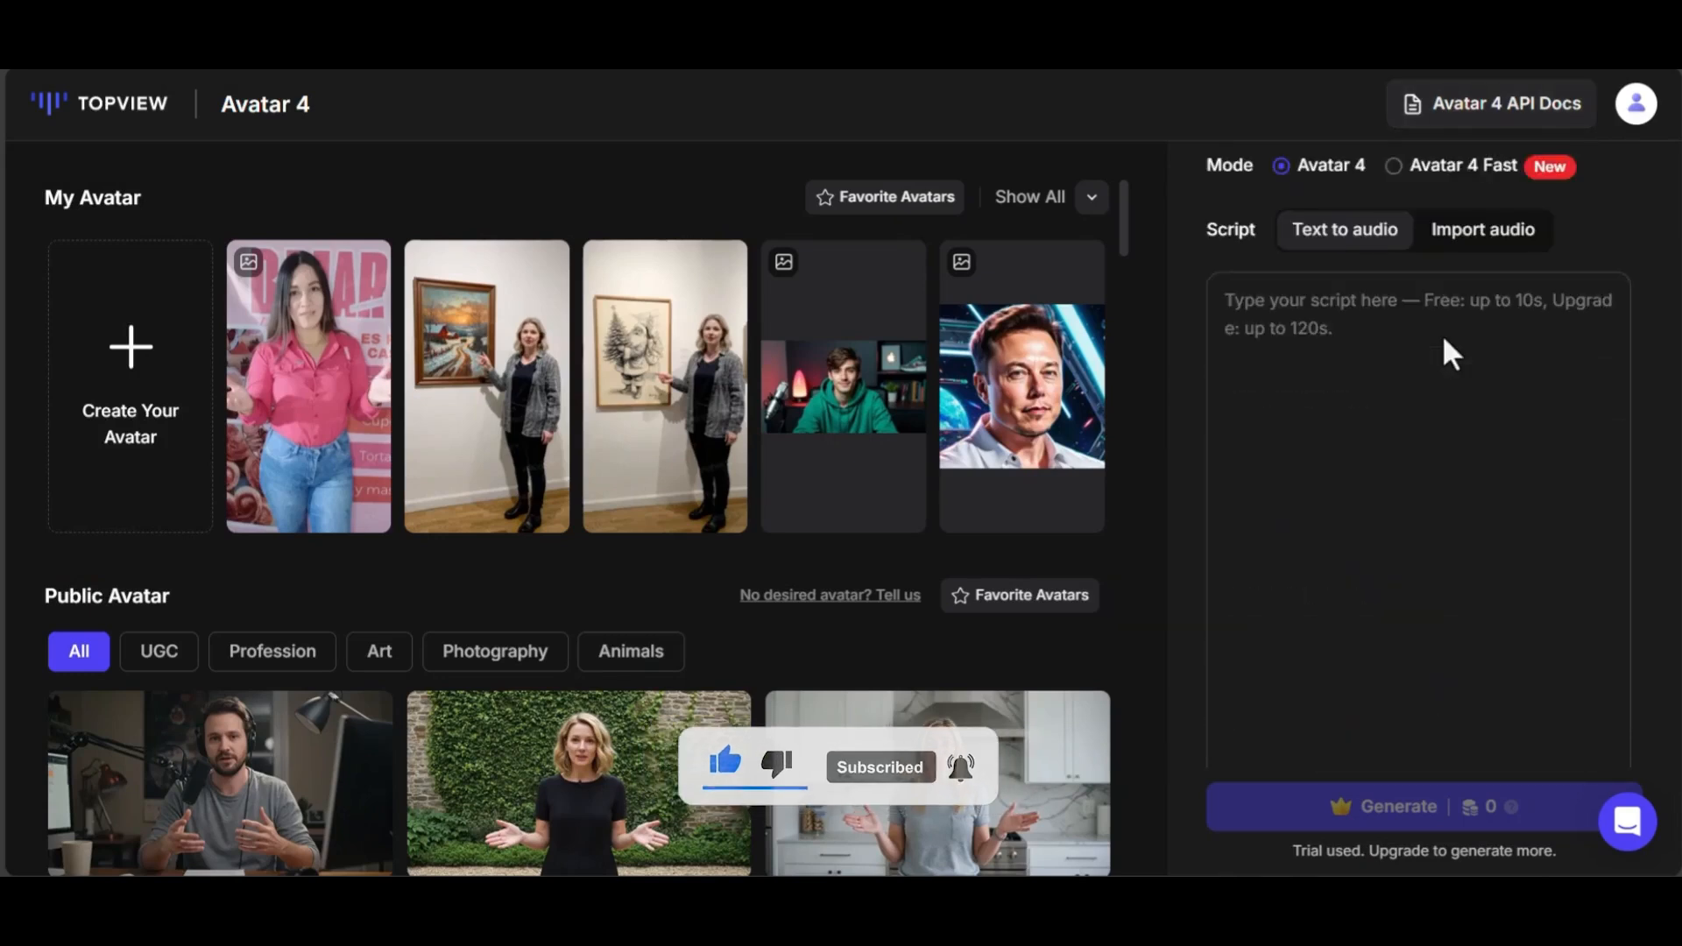
- Use the imported audio file 'There are places mos.mp3' as the avatar's script
{"action": "left_click", "coordinate": [1473, 260]}
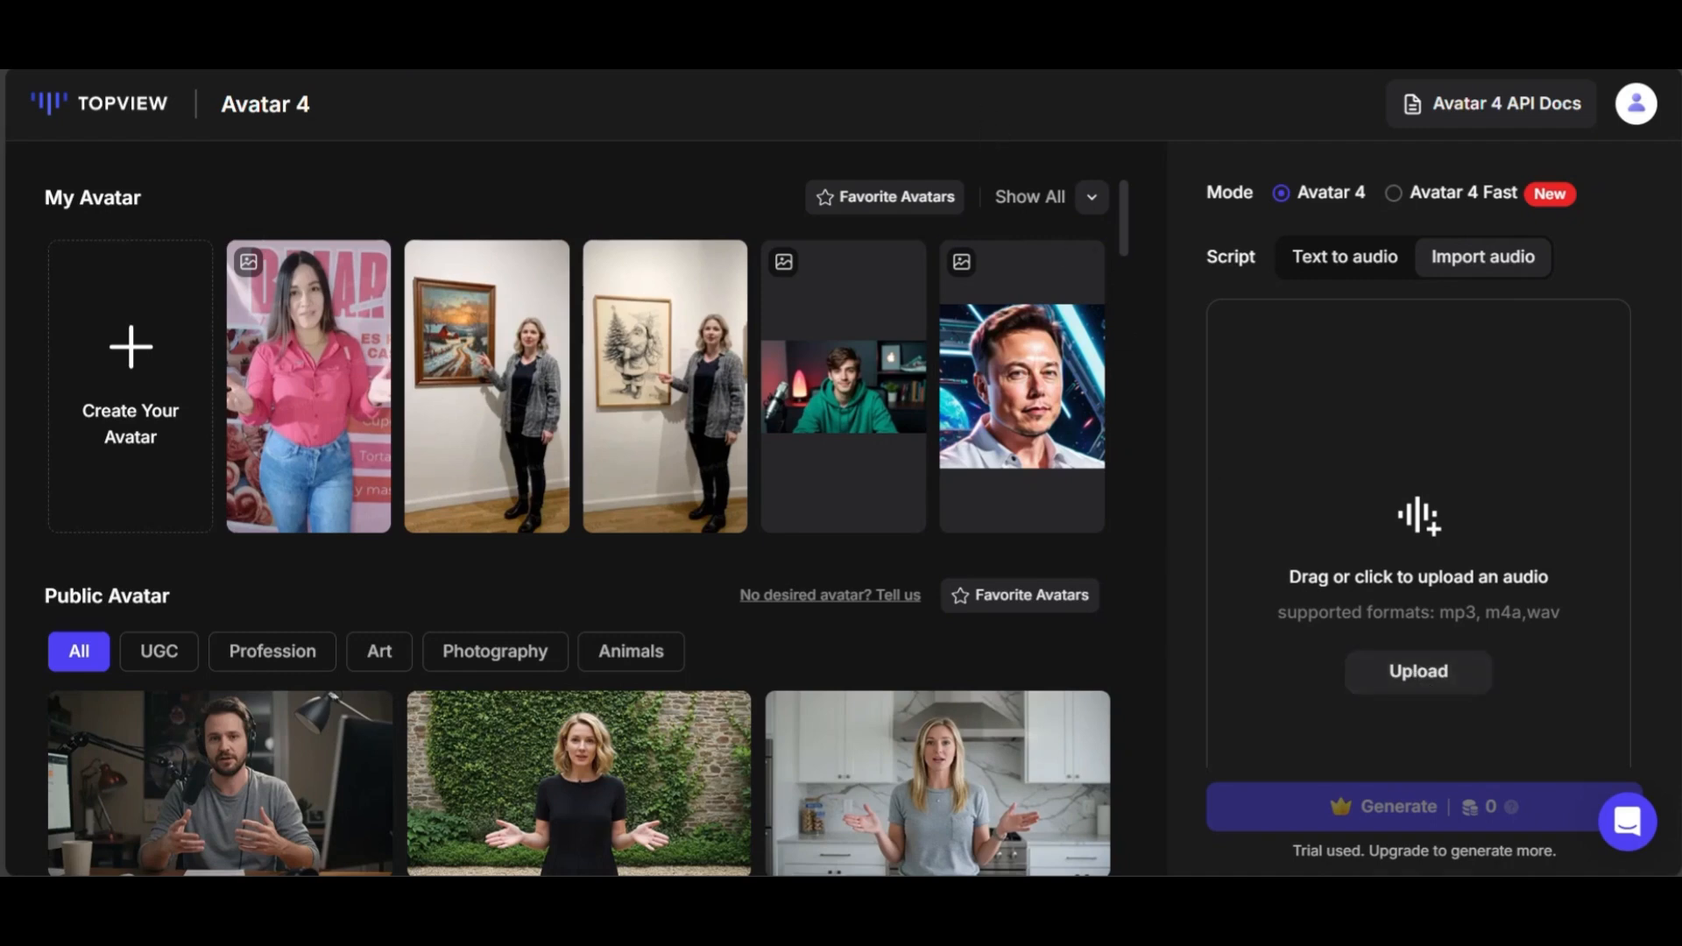
{"action": "left_click", "coordinate": [1431, 676]}
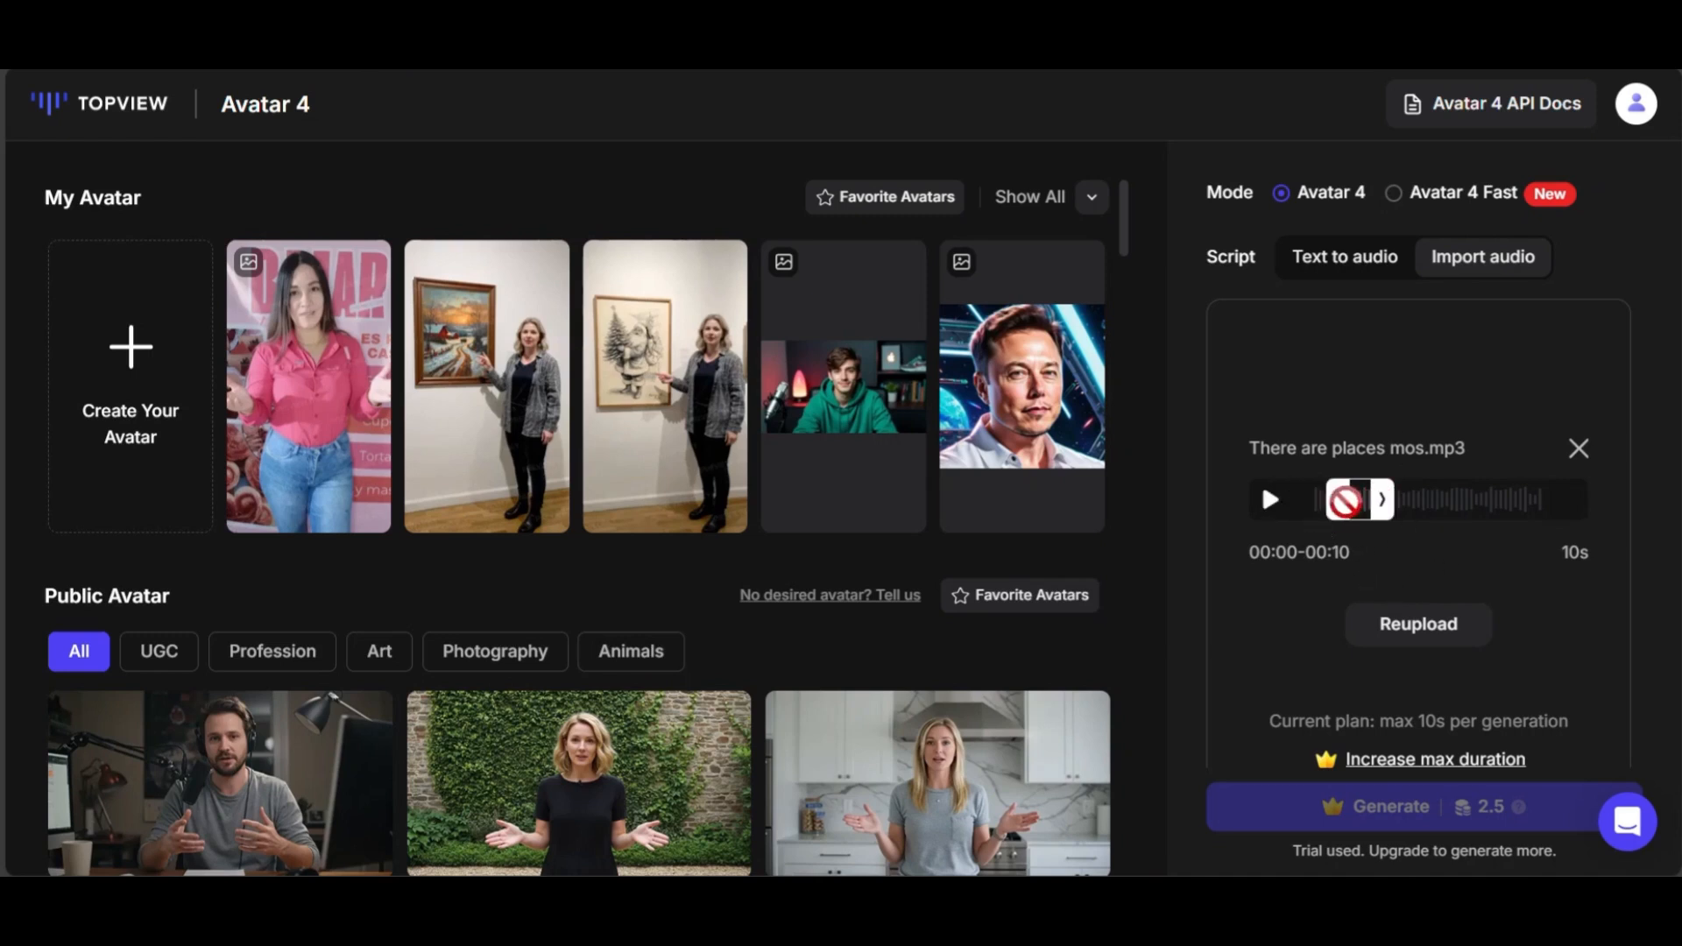
{"action": "left_click_drag", "start_coordinate": [1334, 496], "coordinate": [1413, 497]}
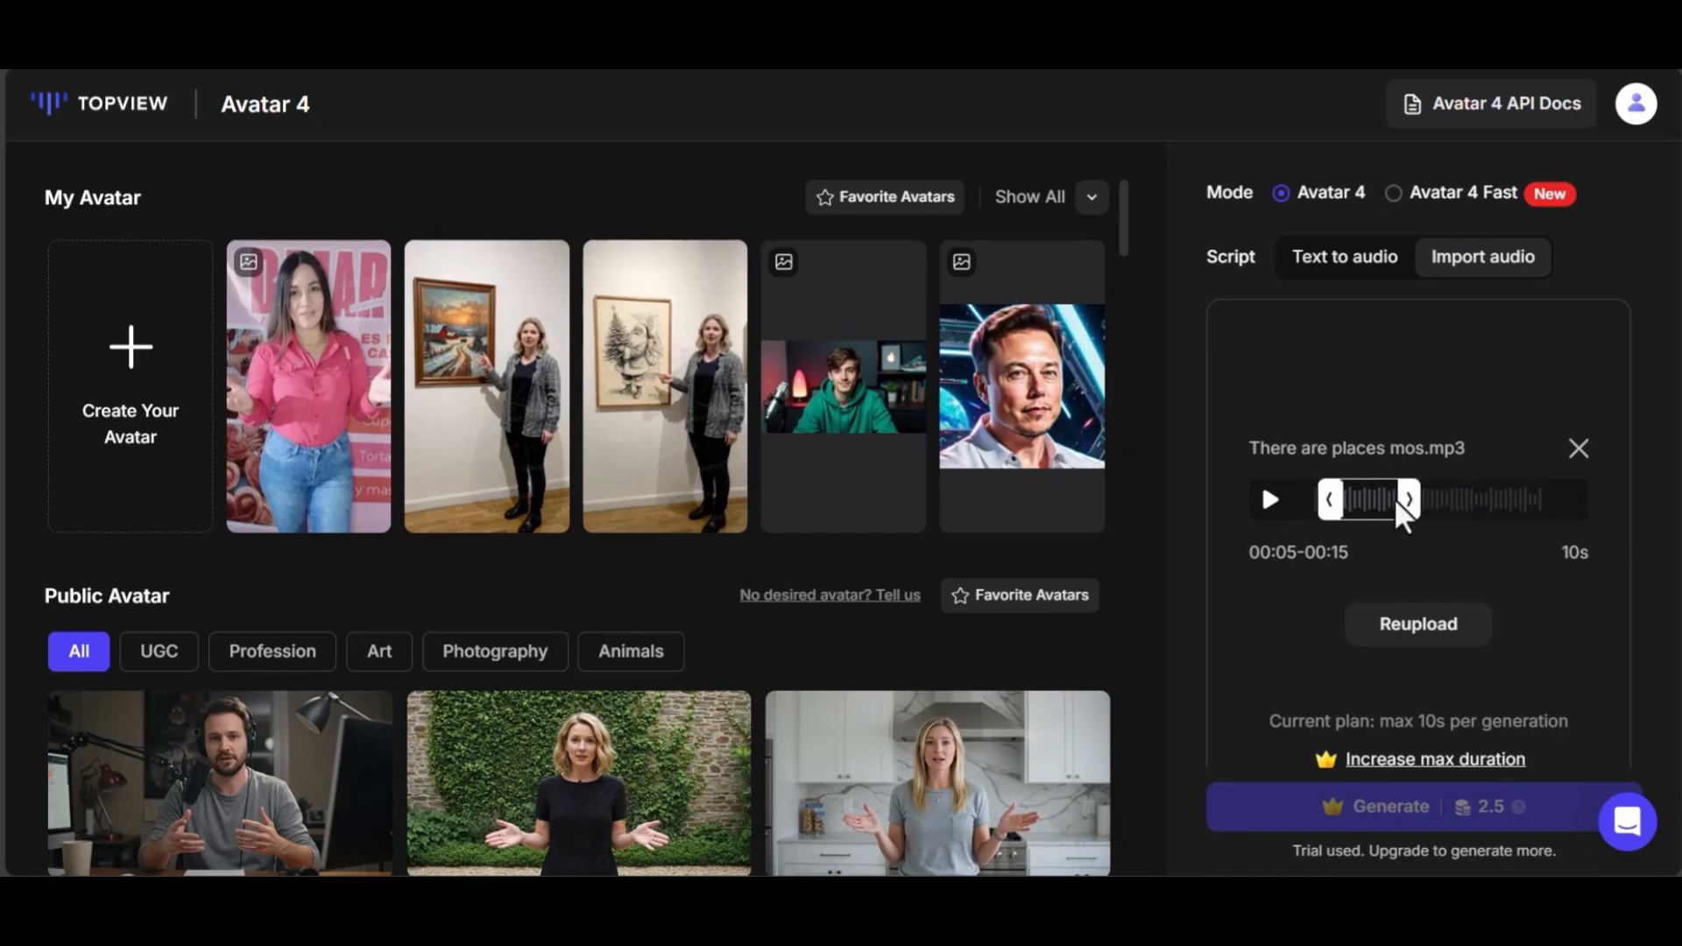
{"action": "left_click_drag", "start_coordinate": [1391, 503], "coordinate": [1306, 498]}
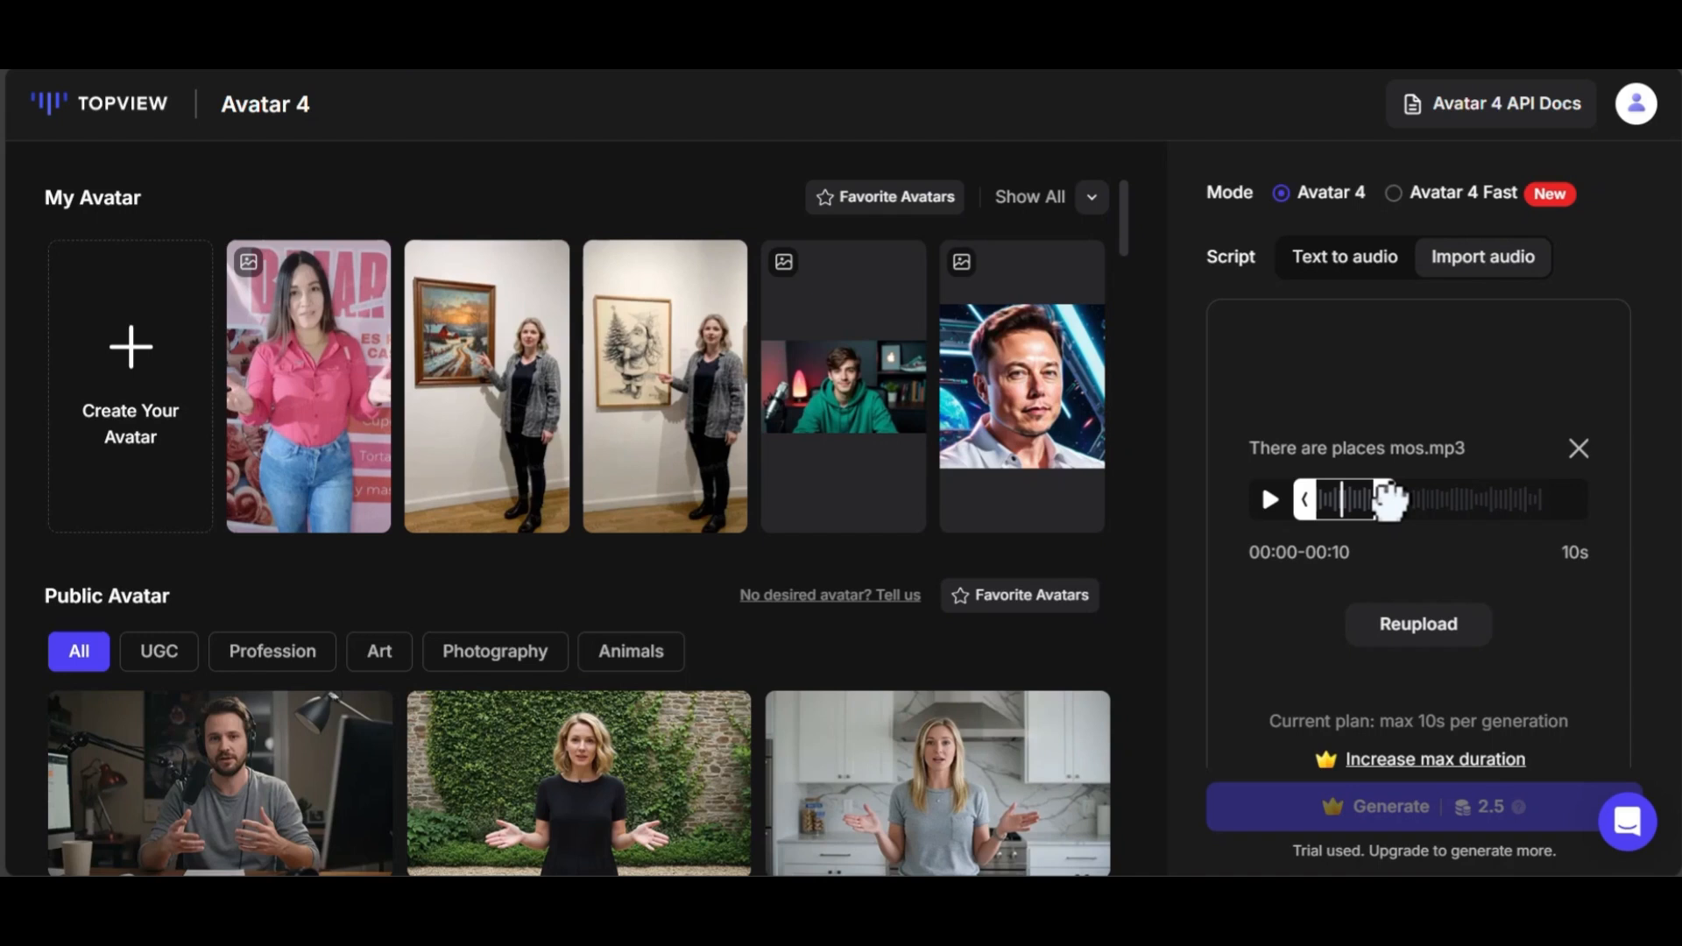
{"action": "mouse_move", "coordinate": [135, 443]}
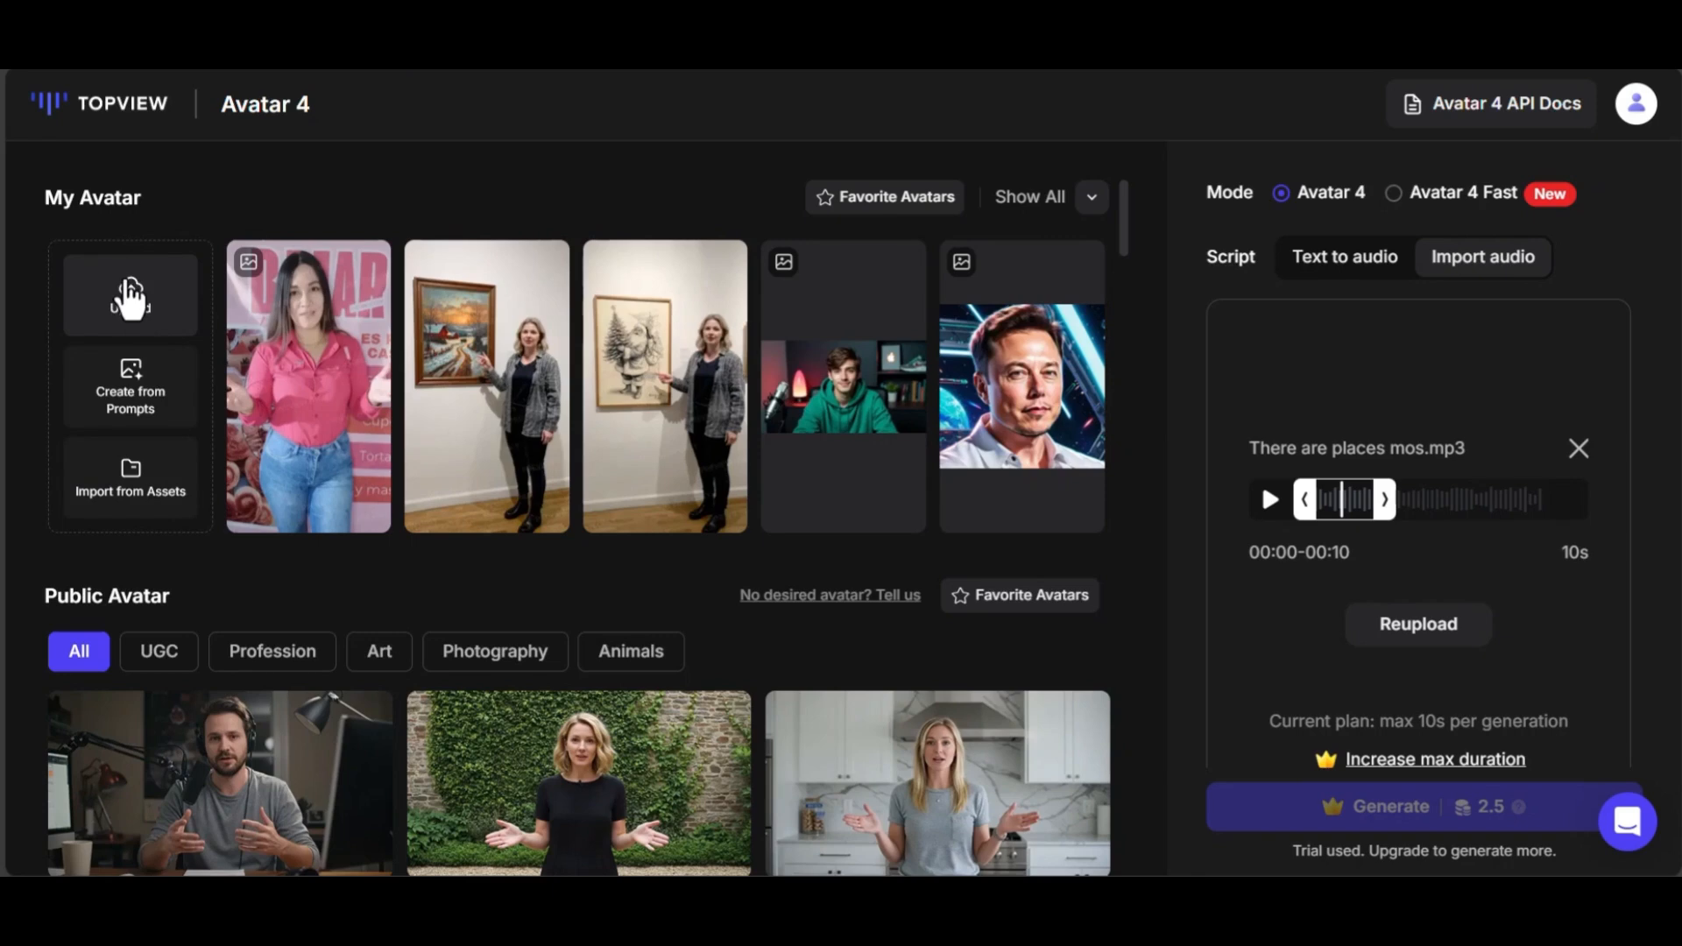
{"action": "scroll", "coordinate": [590, 481], "scroll_direction": "down", "scroll_amount": 3}
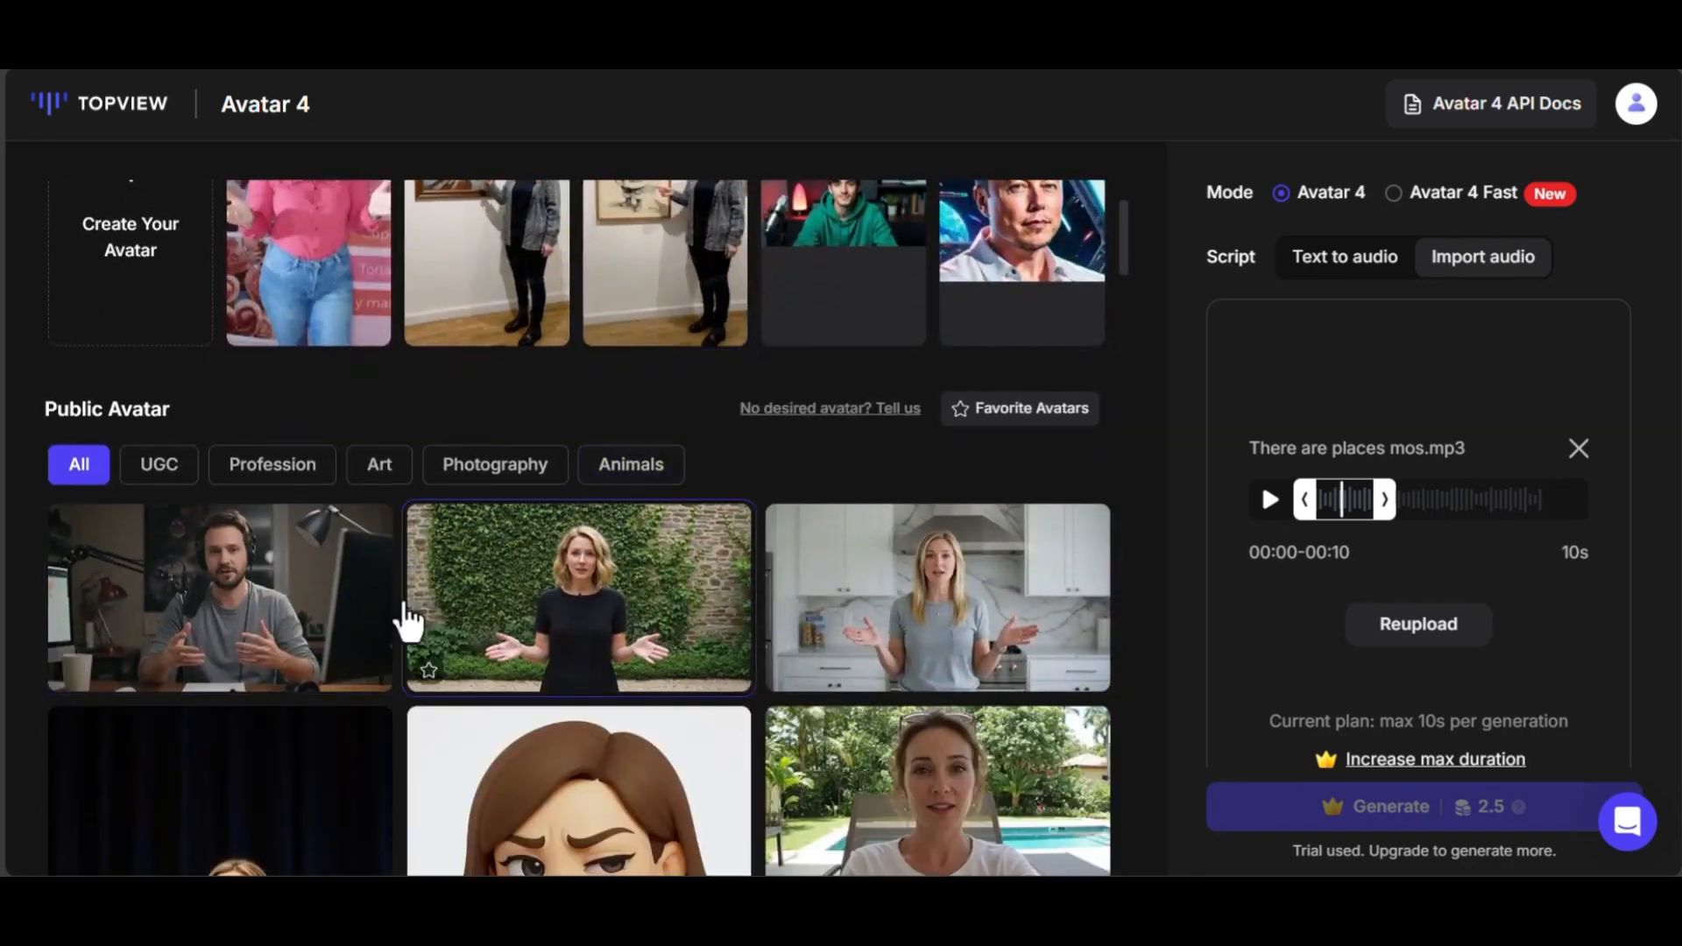
{"action": "scroll", "coordinate": [474, 525], "scroll_direction": "up", "scroll_amount": 3}
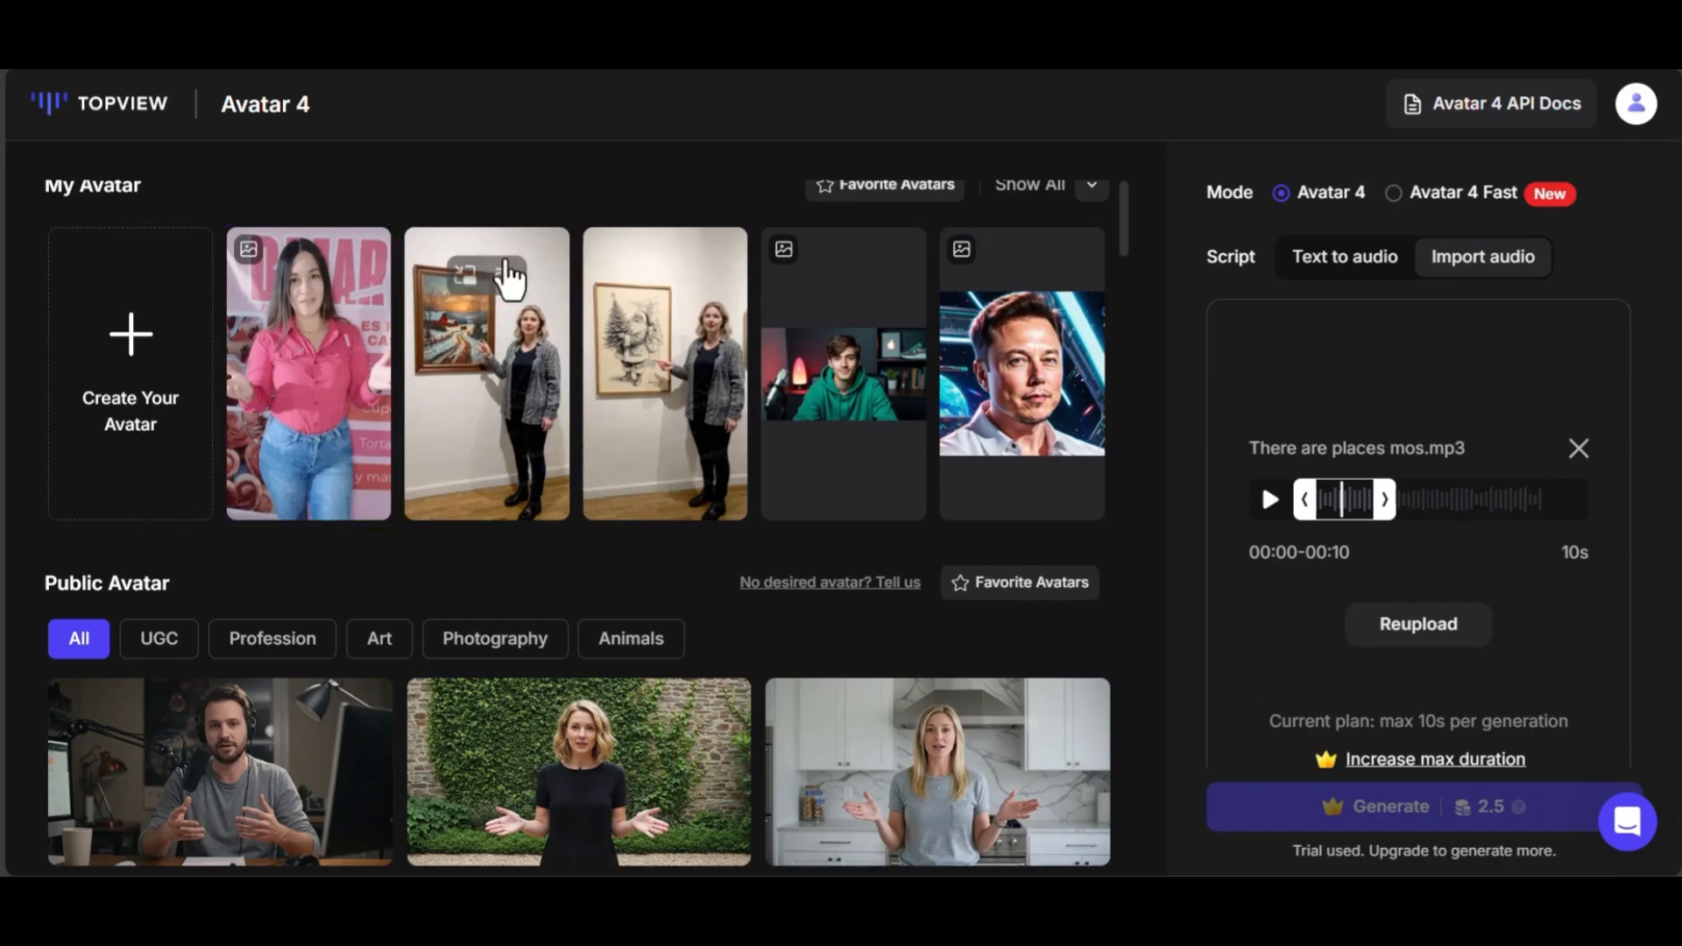
{"action": "scroll", "coordinate": [590, 508], "scroll_direction": "down", "scroll_amount": 4}
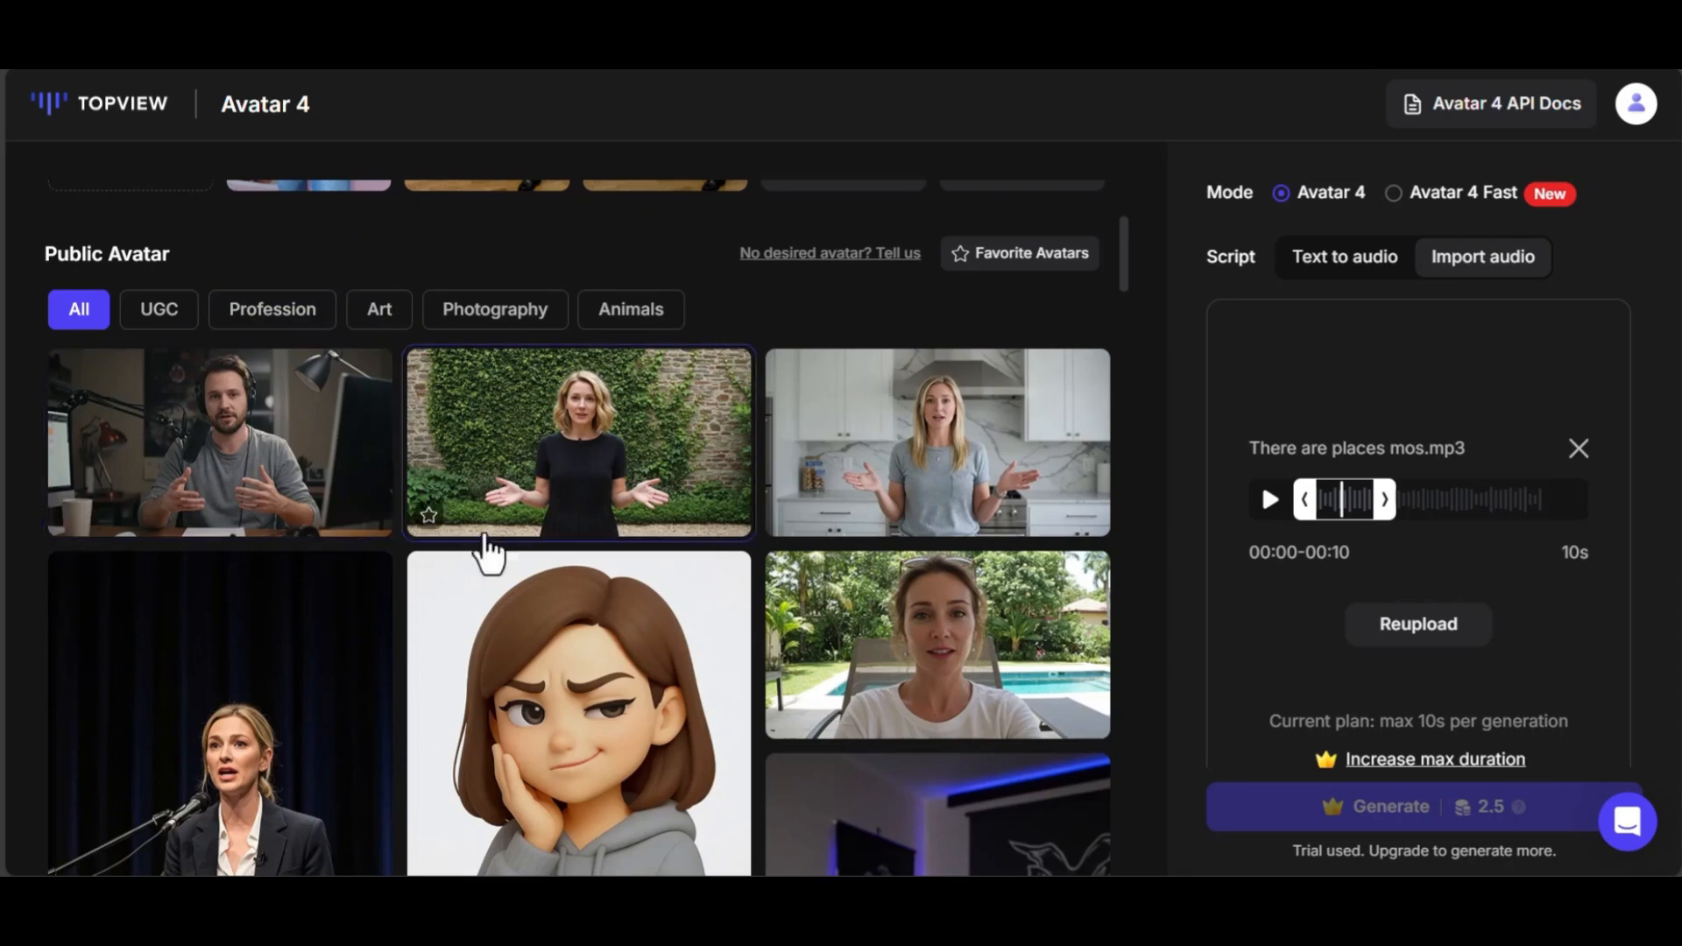
{"action": "scroll", "coordinate": [488, 552], "scroll_direction": "down", "scroll_amount": 1}
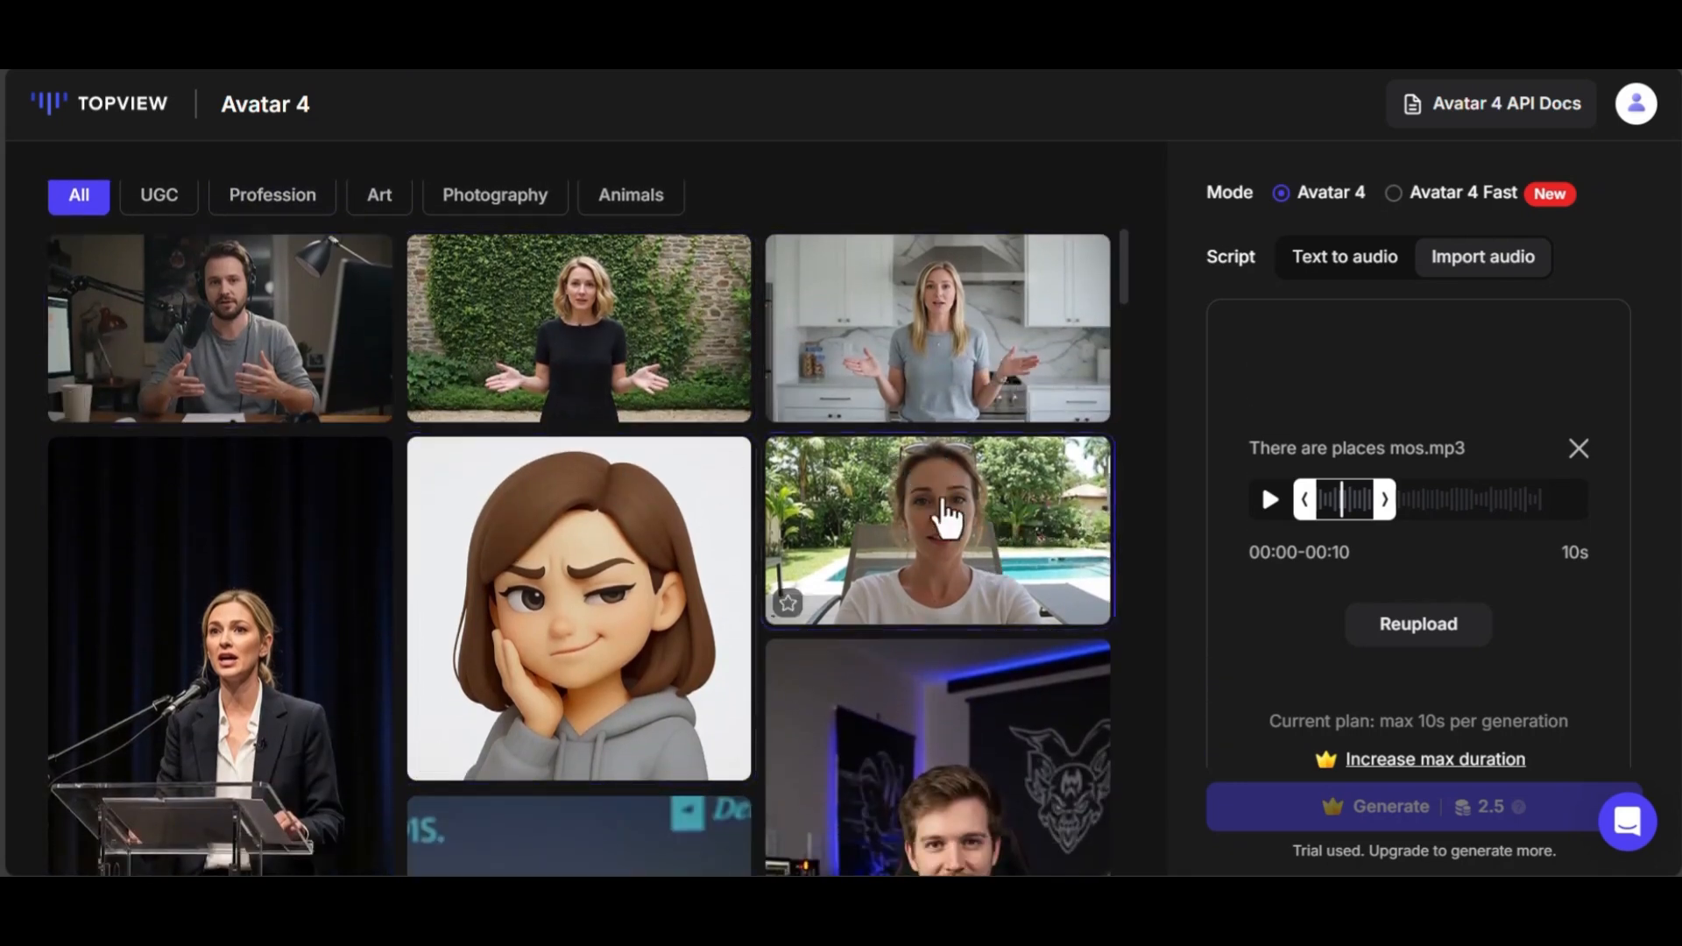
{"action": "scroll", "coordinate": [857, 407], "scroll_direction": "up", "scroll_amount": 4}
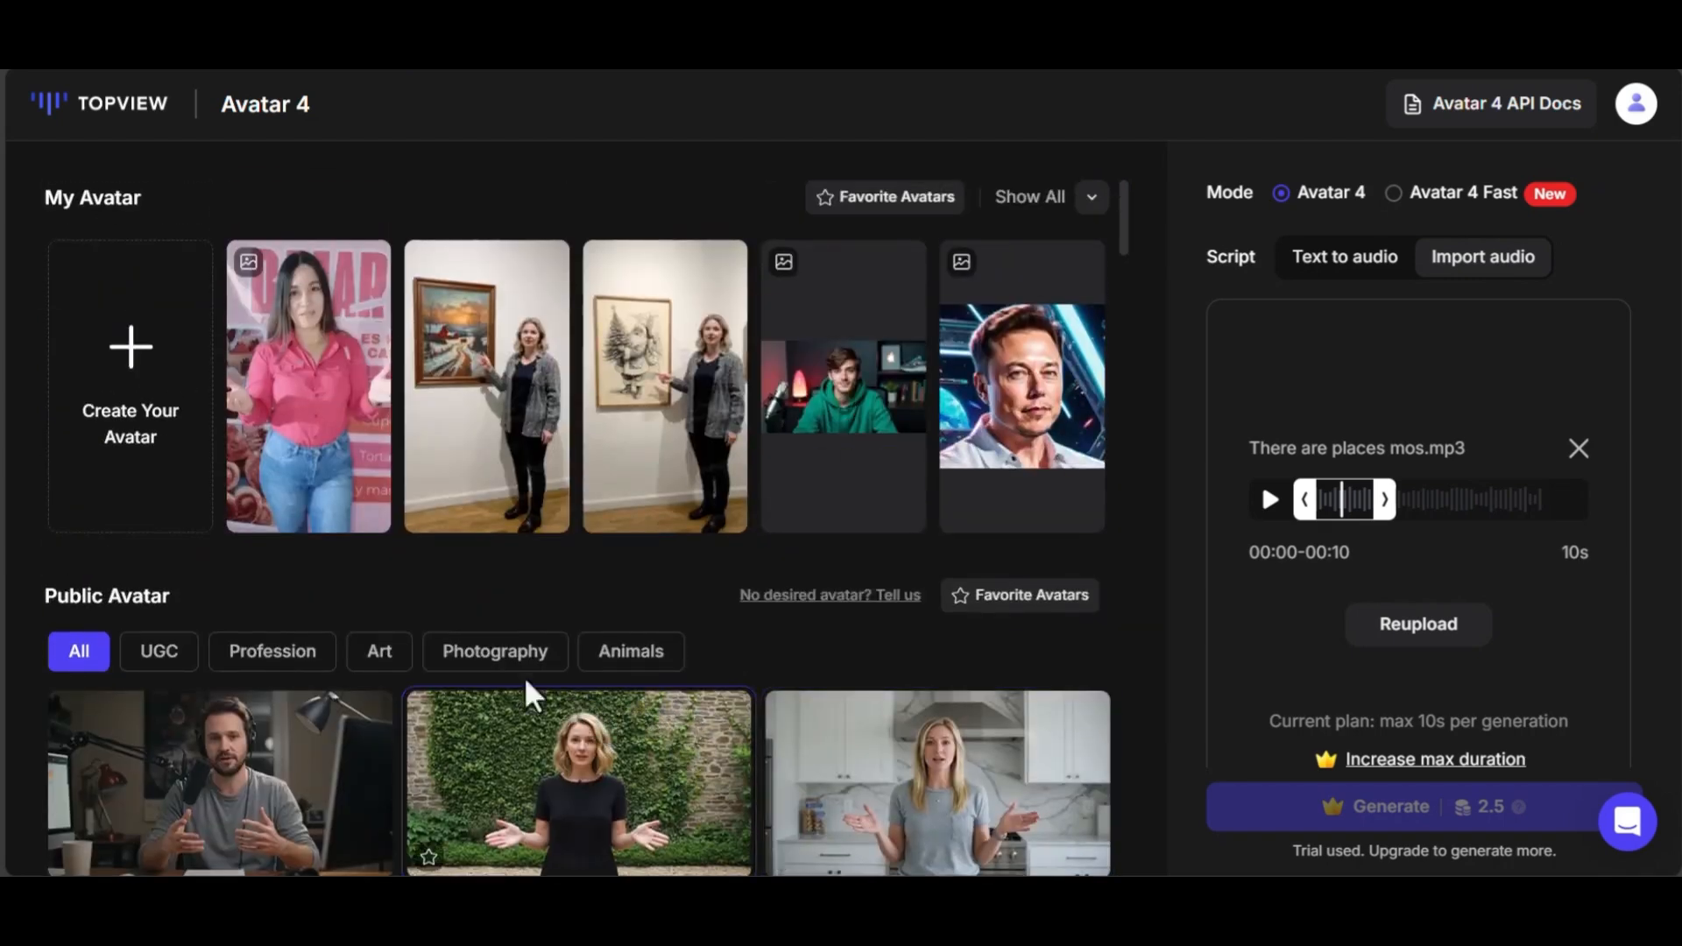
{"action": "mouse_move", "coordinate": [138, 381]}
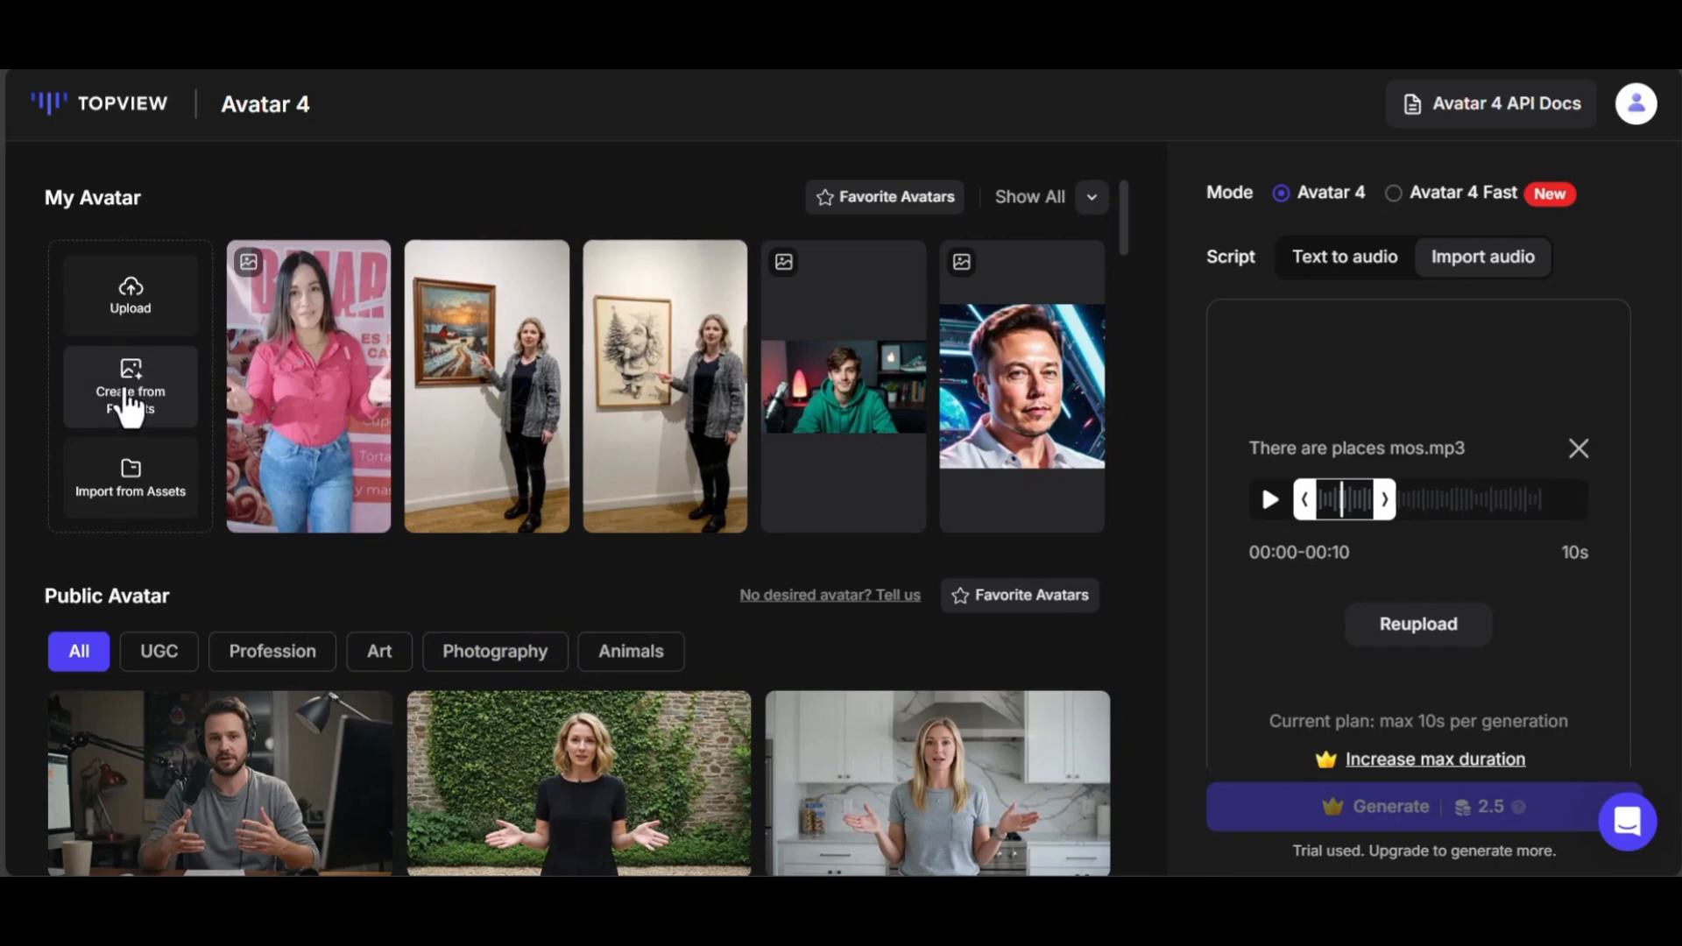
- Open Create from Prompts to reach Materials Maker's Prompt to Avatar page and look it over
{"action": "left_click", "coordinate": [130, 399]}
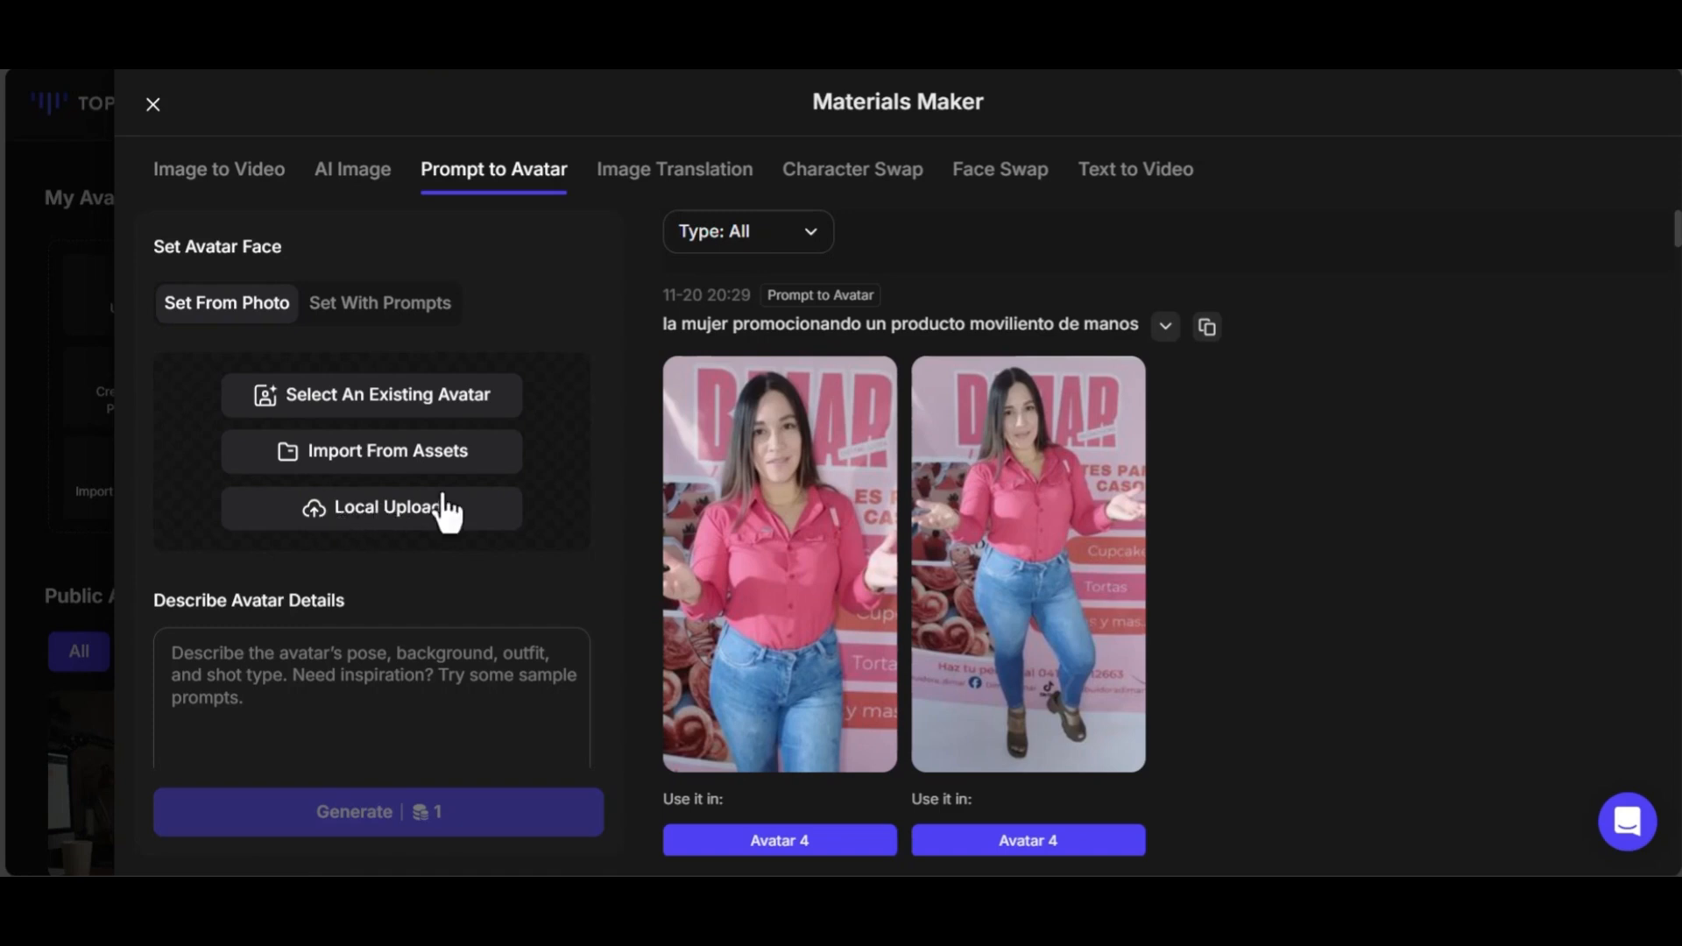
{"action": "scroll", "coordinate": [399, 602], "scroll_direction": "down", "scroll_amount": 1}
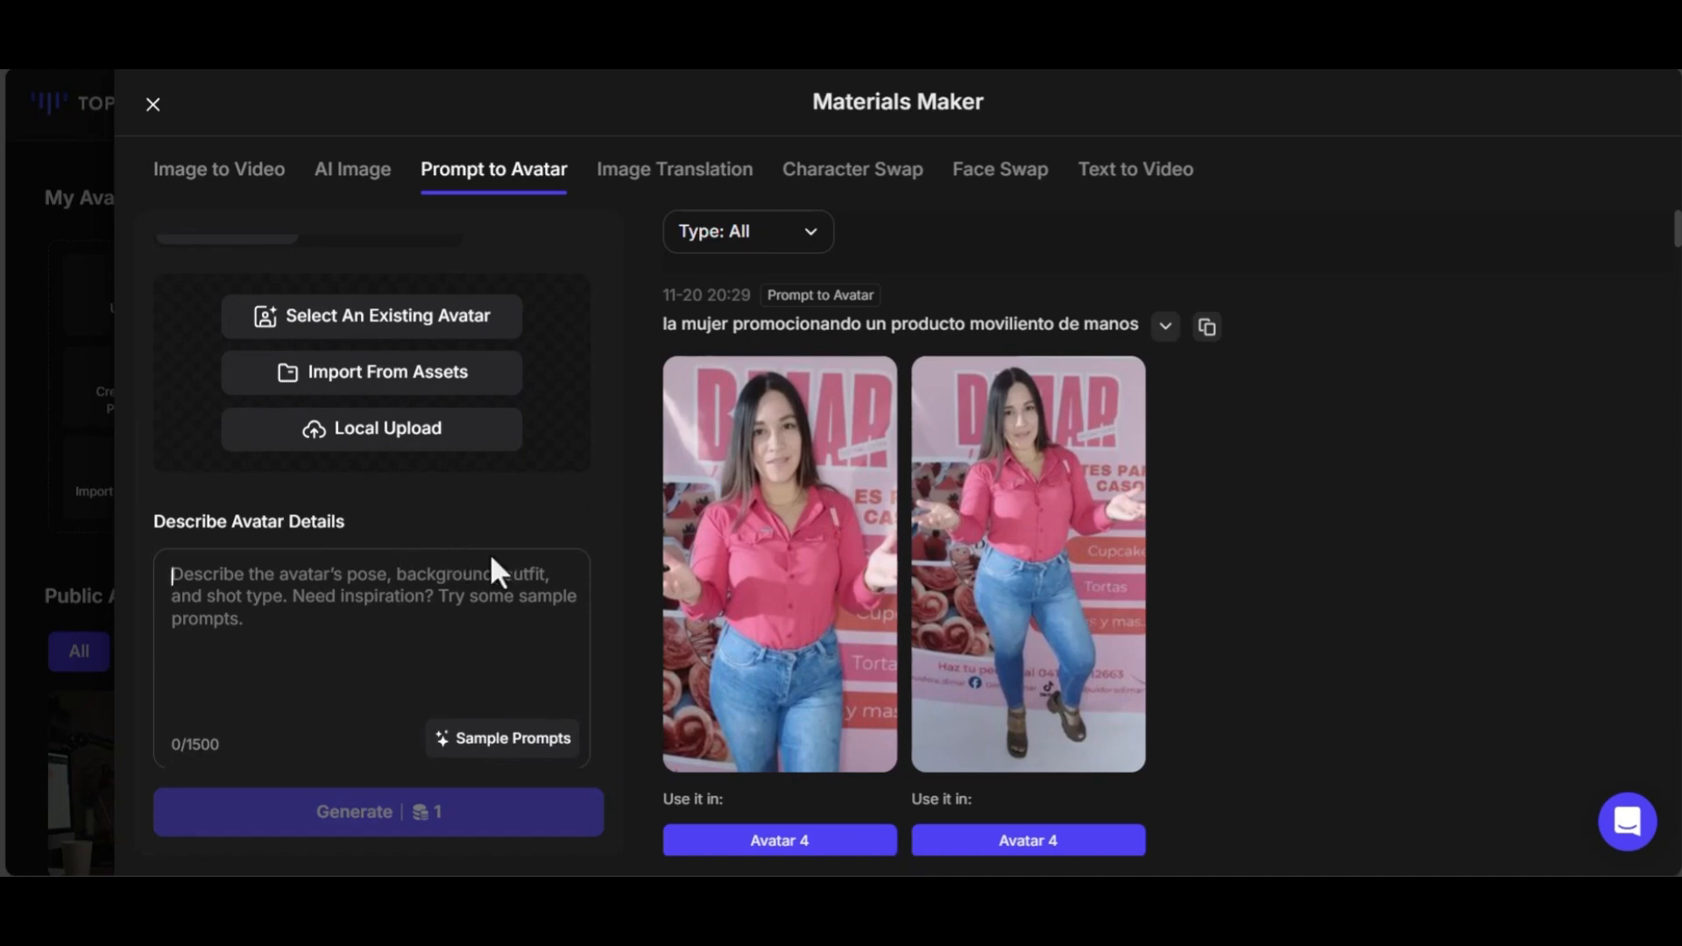
{"action": "scroll", "coordinate": [468, 504], "scroll_direction": "up", "scroll_amount": 1}
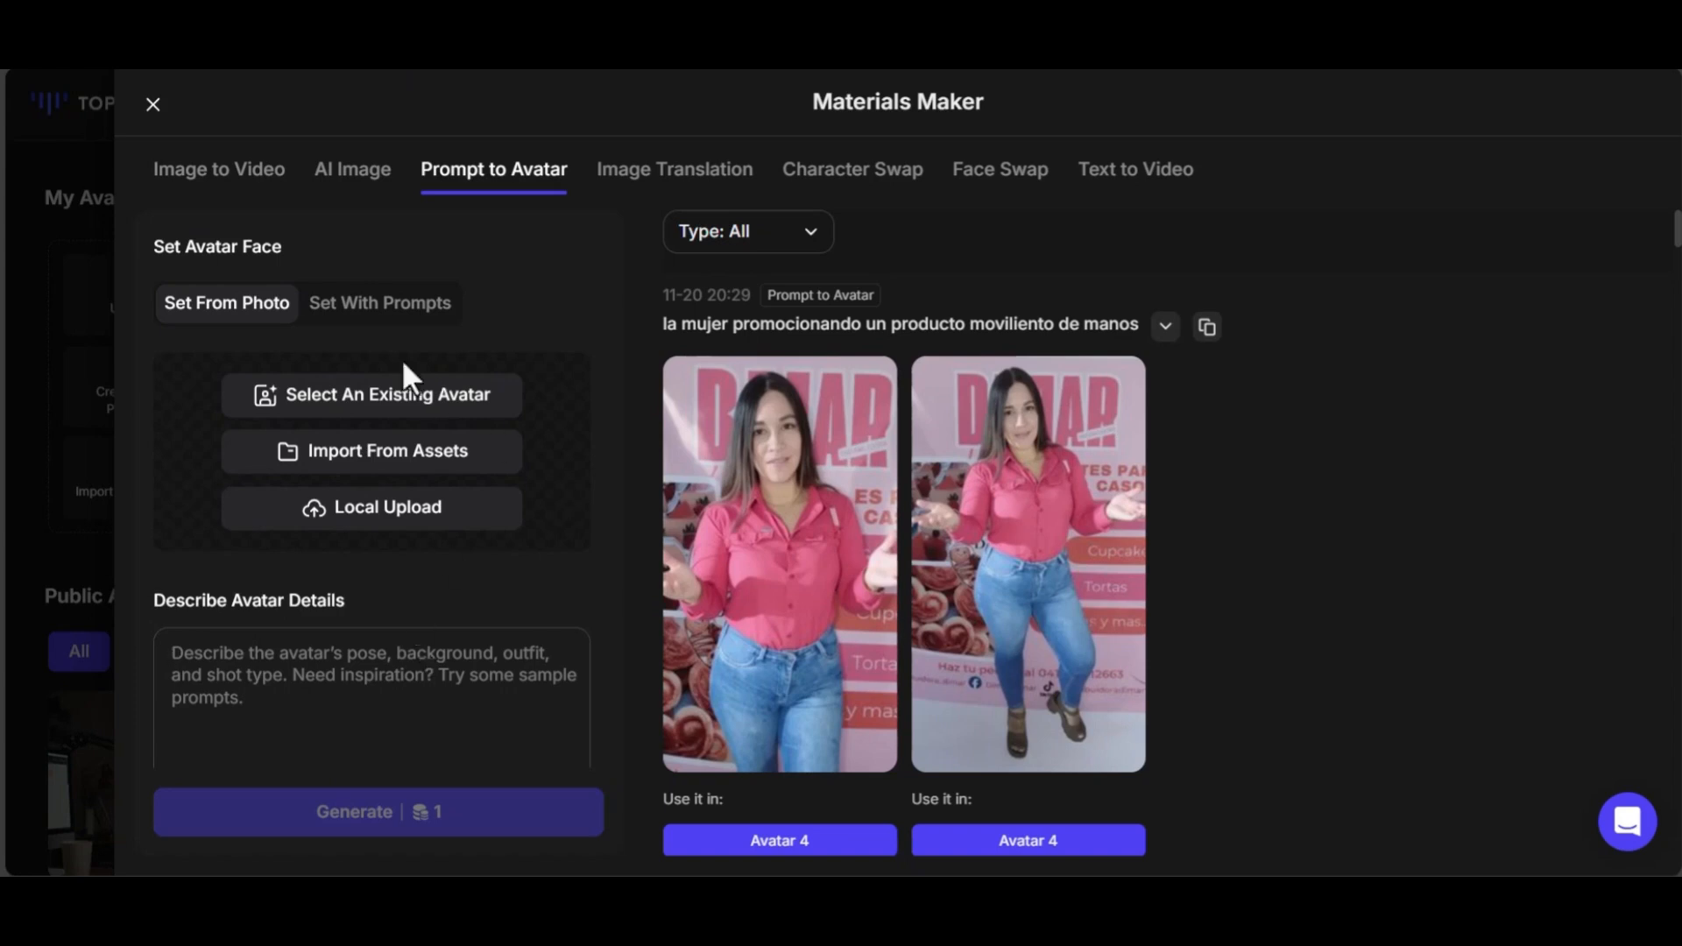
- Try defining the avatar face with prompts, keeping Young Adults as the age
{"action": "left_click", "coordinate": [359, 305]}
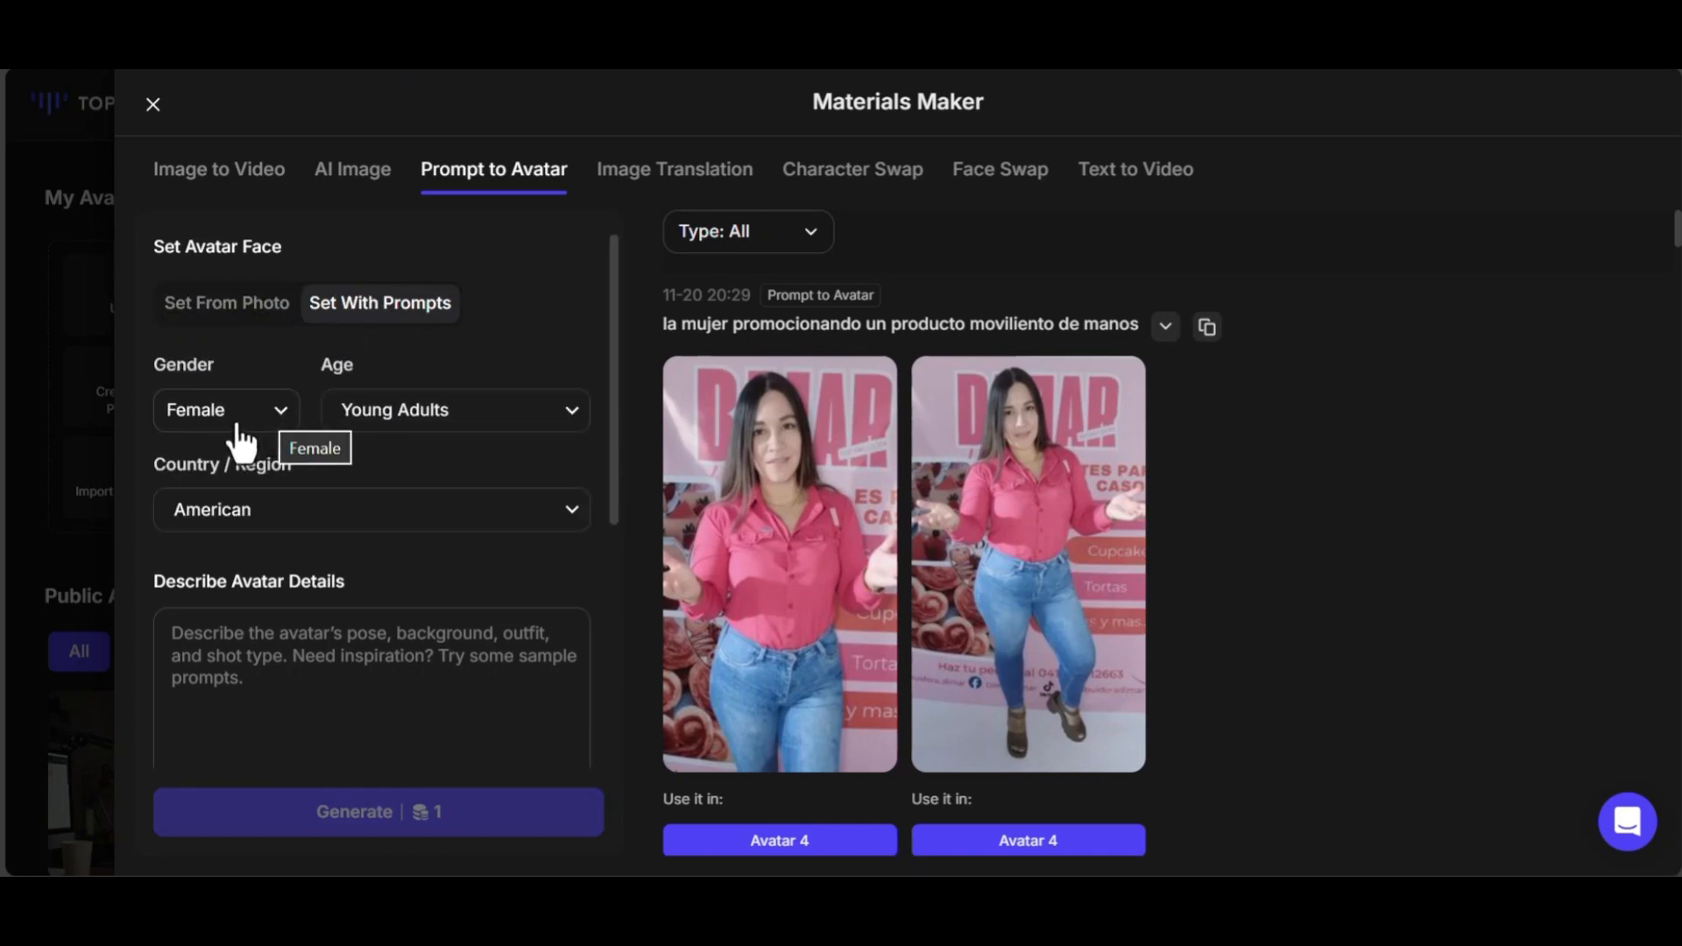
{"action": "left_click", "coordinate": [418, 420]}
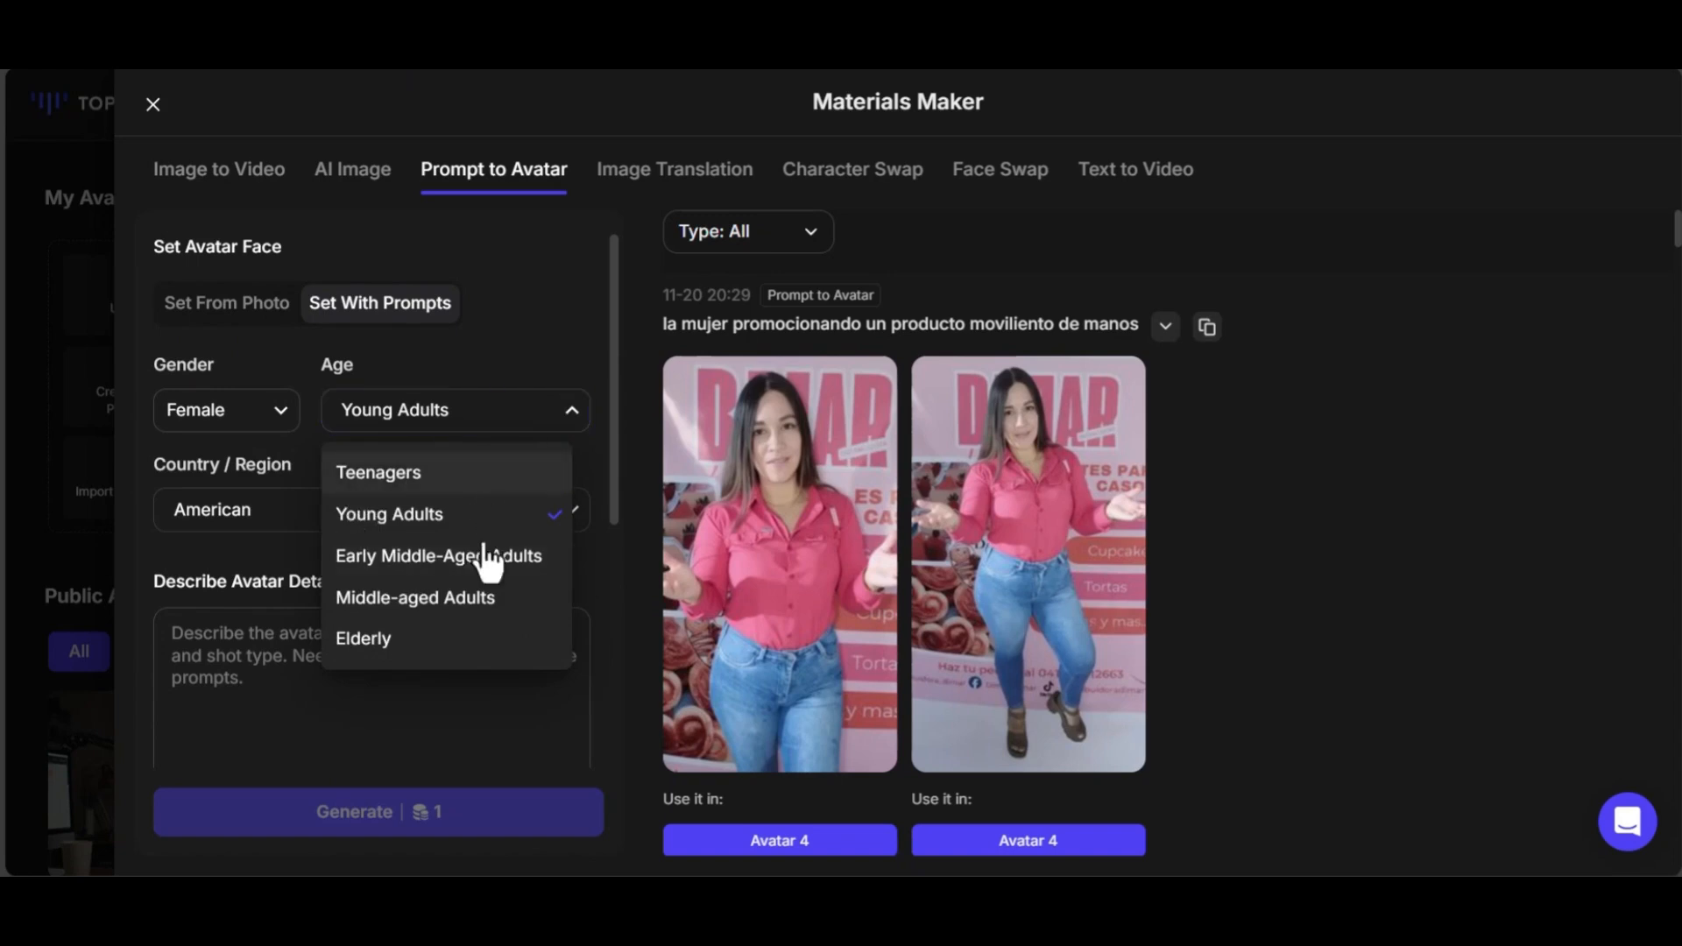
{"action": "left_click", "coordinate": [545, 296]}
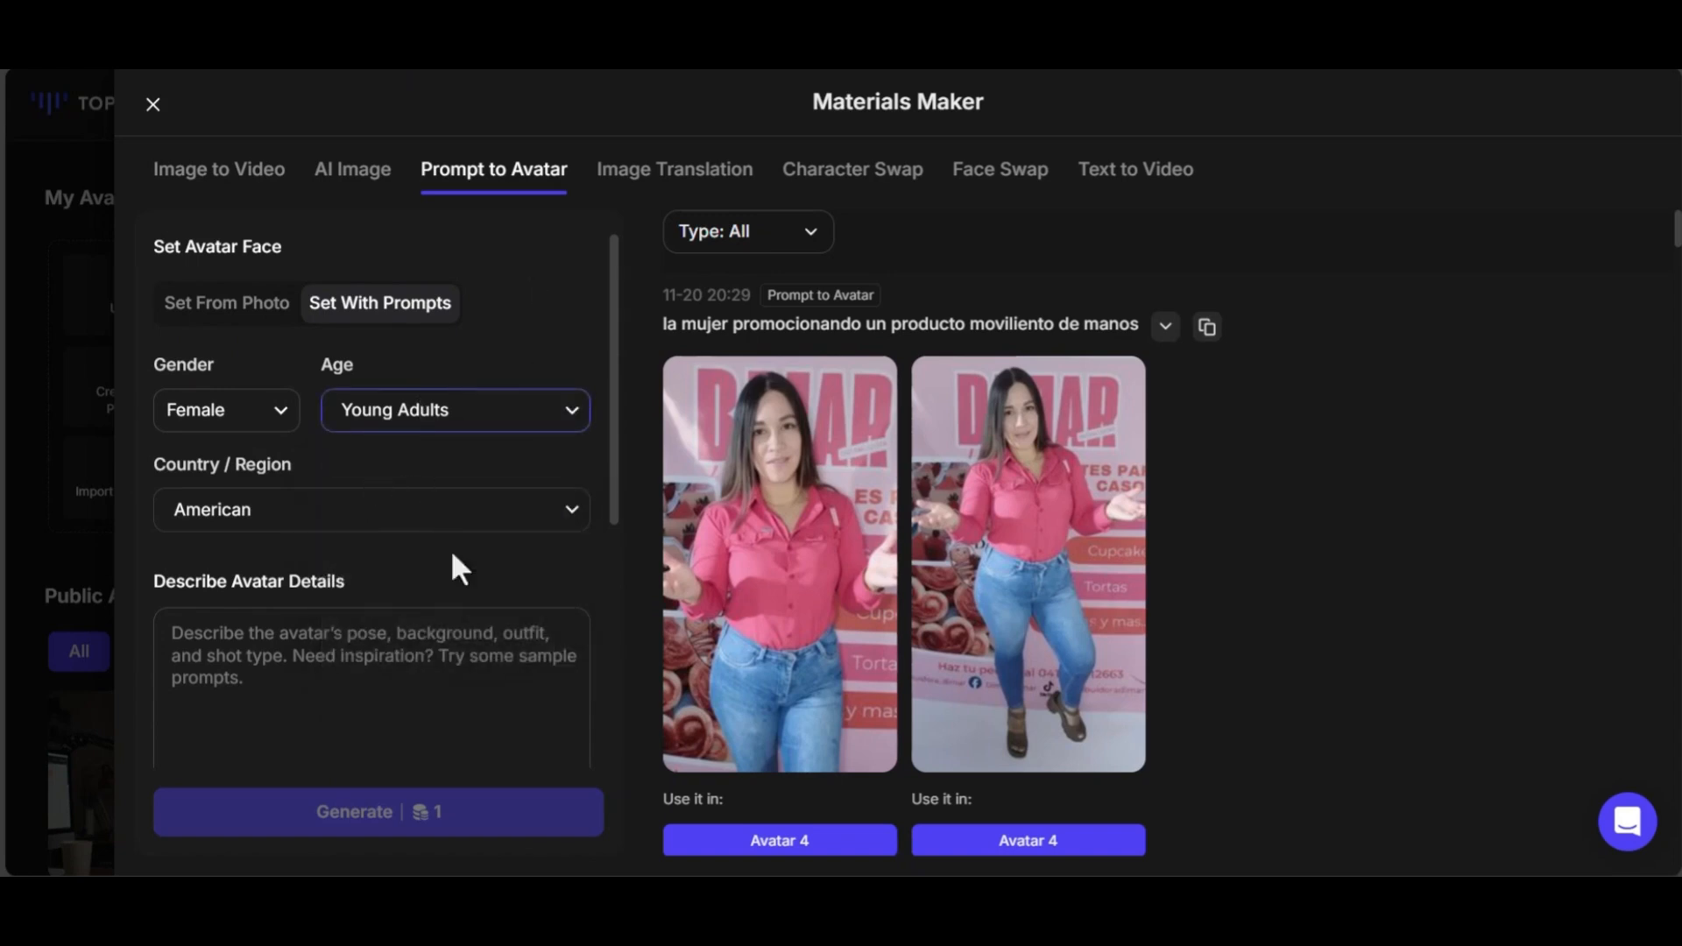
{"action": "scroll", "coordinate": [459, 587], "scroll_direction": "down", "scroll_amount": 3}
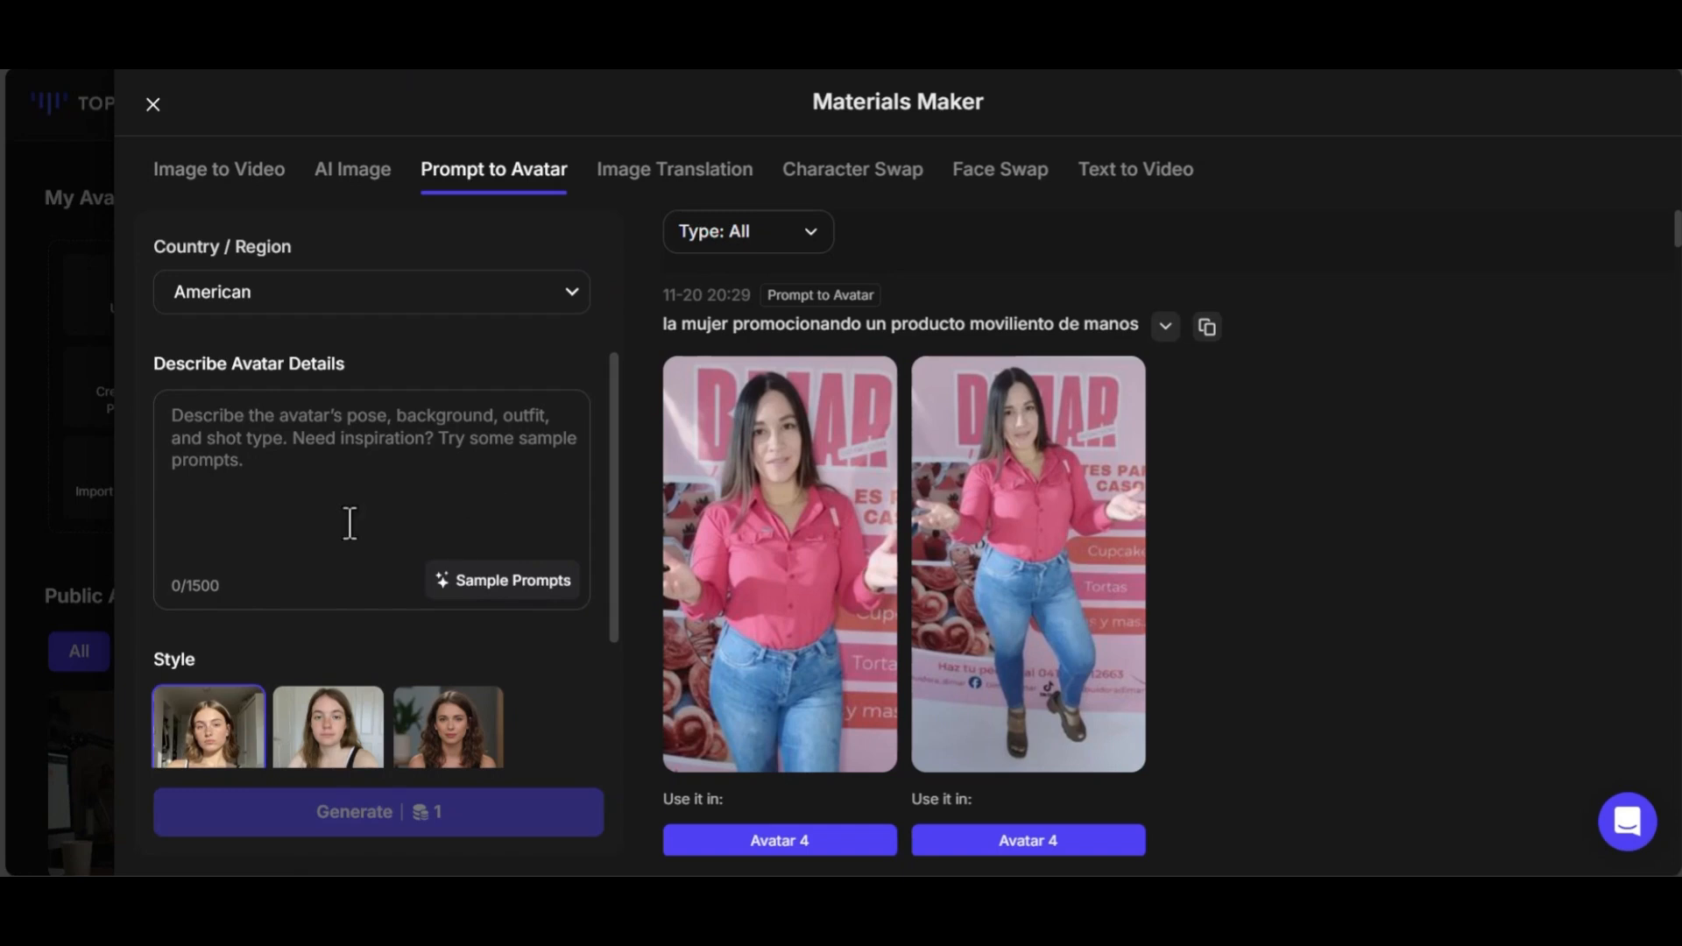
{"action": "scroll", "coordinate": [349, 524], "scroll_direction": "down", "scroll_amount": 2}
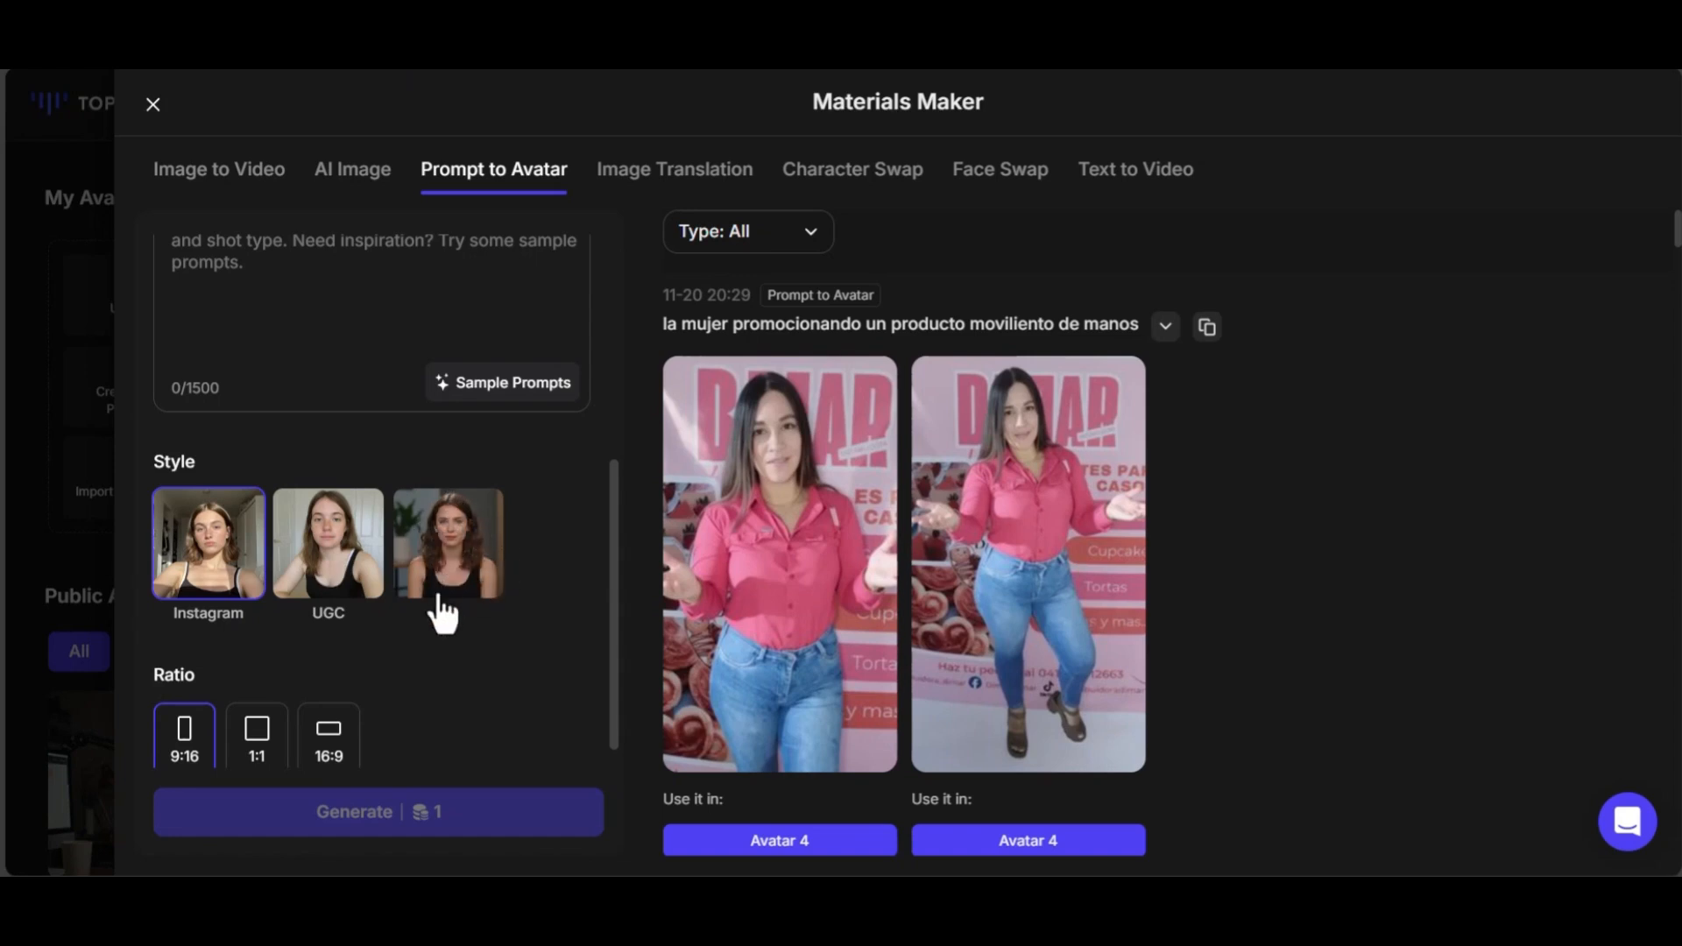
{"action": "scroll", "coordinate": [454, 679], "scroll_direction": "down", "scroll_amount": 1}
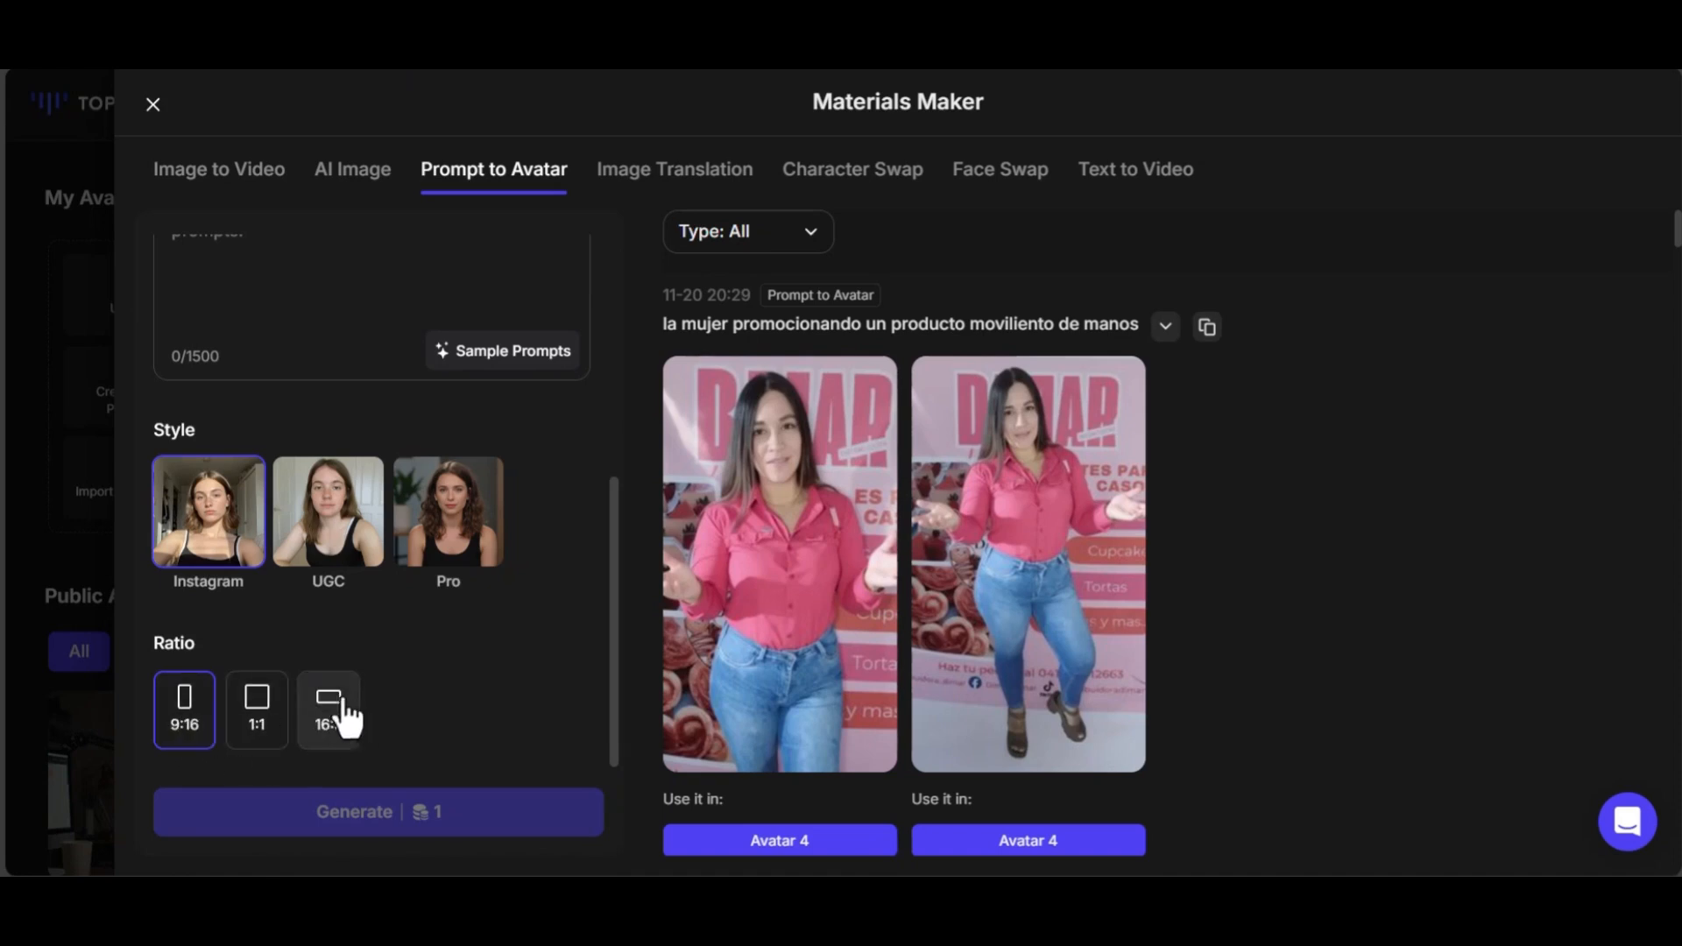
{"action": "scroll", "coordinate": [605, 419], "scroll_direction": "up", "scroll_amount": 5}
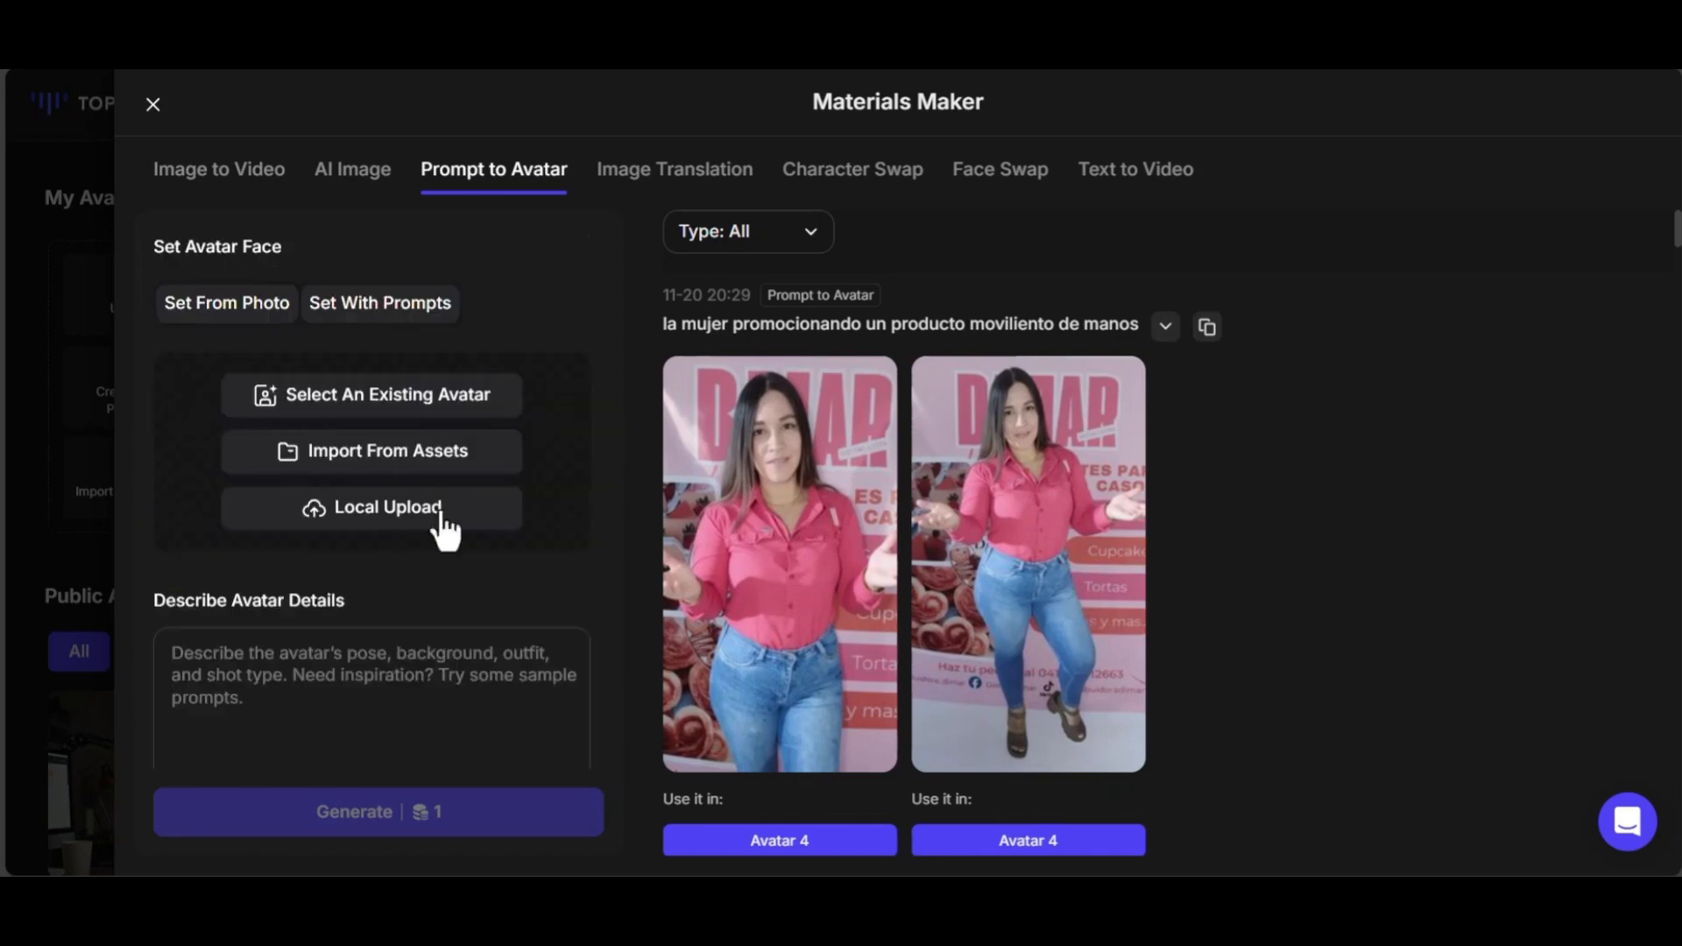
- Switch back to setting the face from a photo, with Instagram style and 9:16 ratio
{"action": "left_click", "coordinate": [379, 303]}
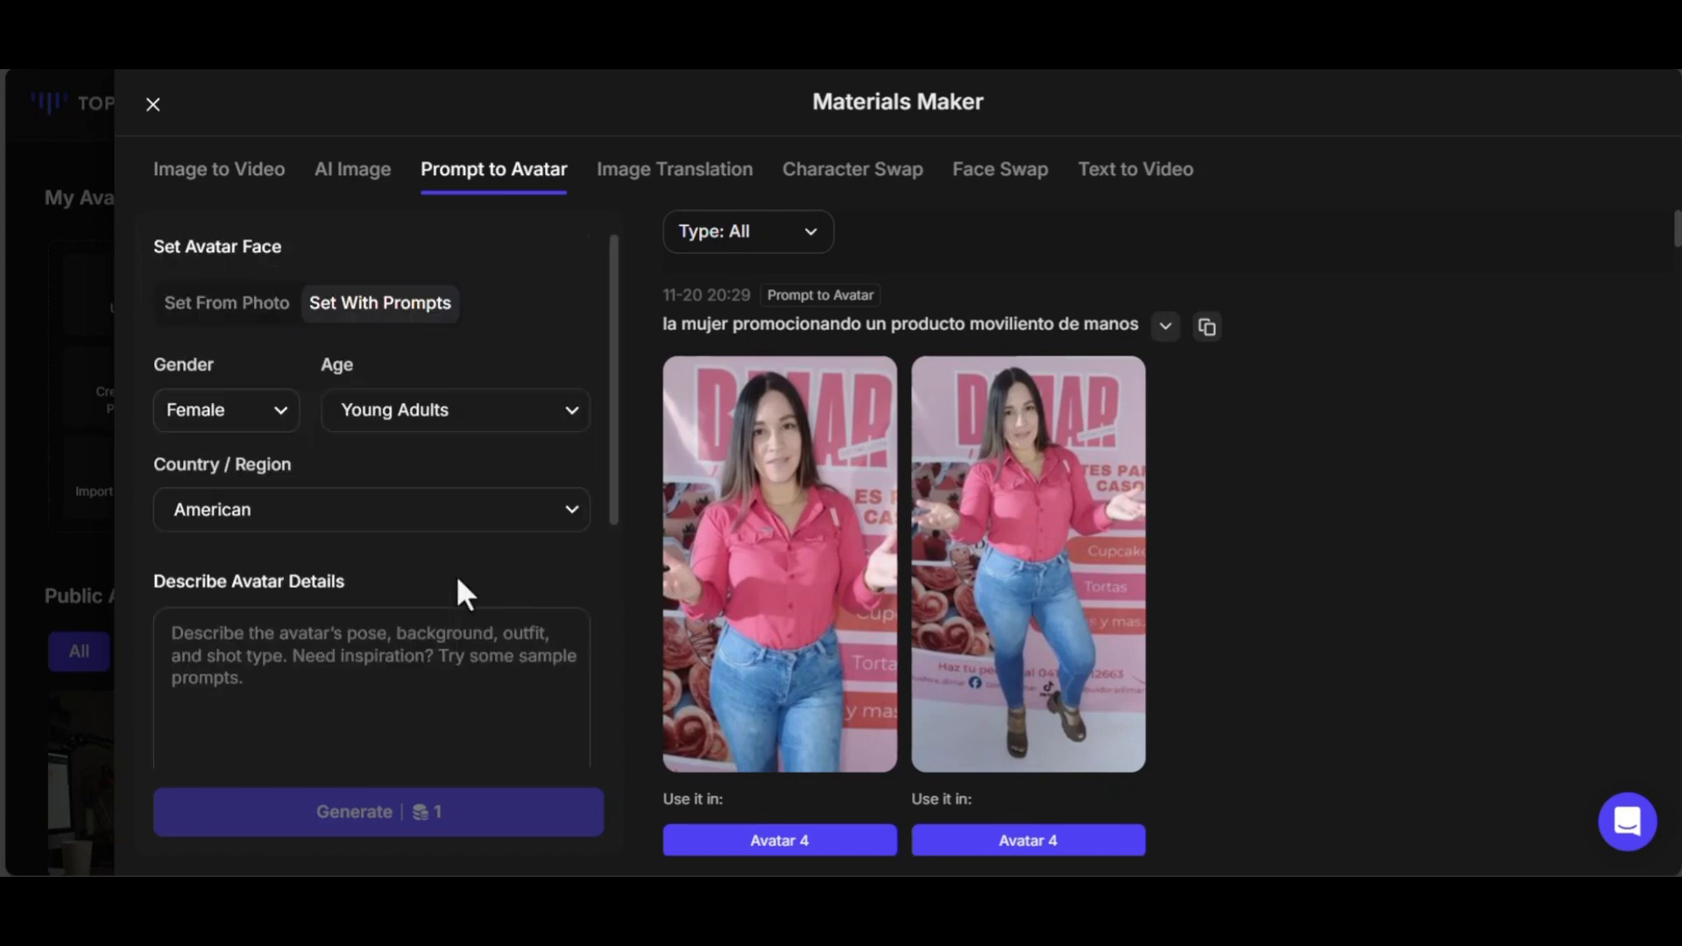
{"action": "scroll", "coordinate": [456, 558], "scroll_direction": "down", "scroll_amount": 5}
{"action": "scroll", "coordinate": [456, 558], "scroll_direction": "up", "scroll_amount": 2}
{"action": "scroll", "coordinate": [455, 568], "scroll_direction": "down", "scroll_amount": 2}
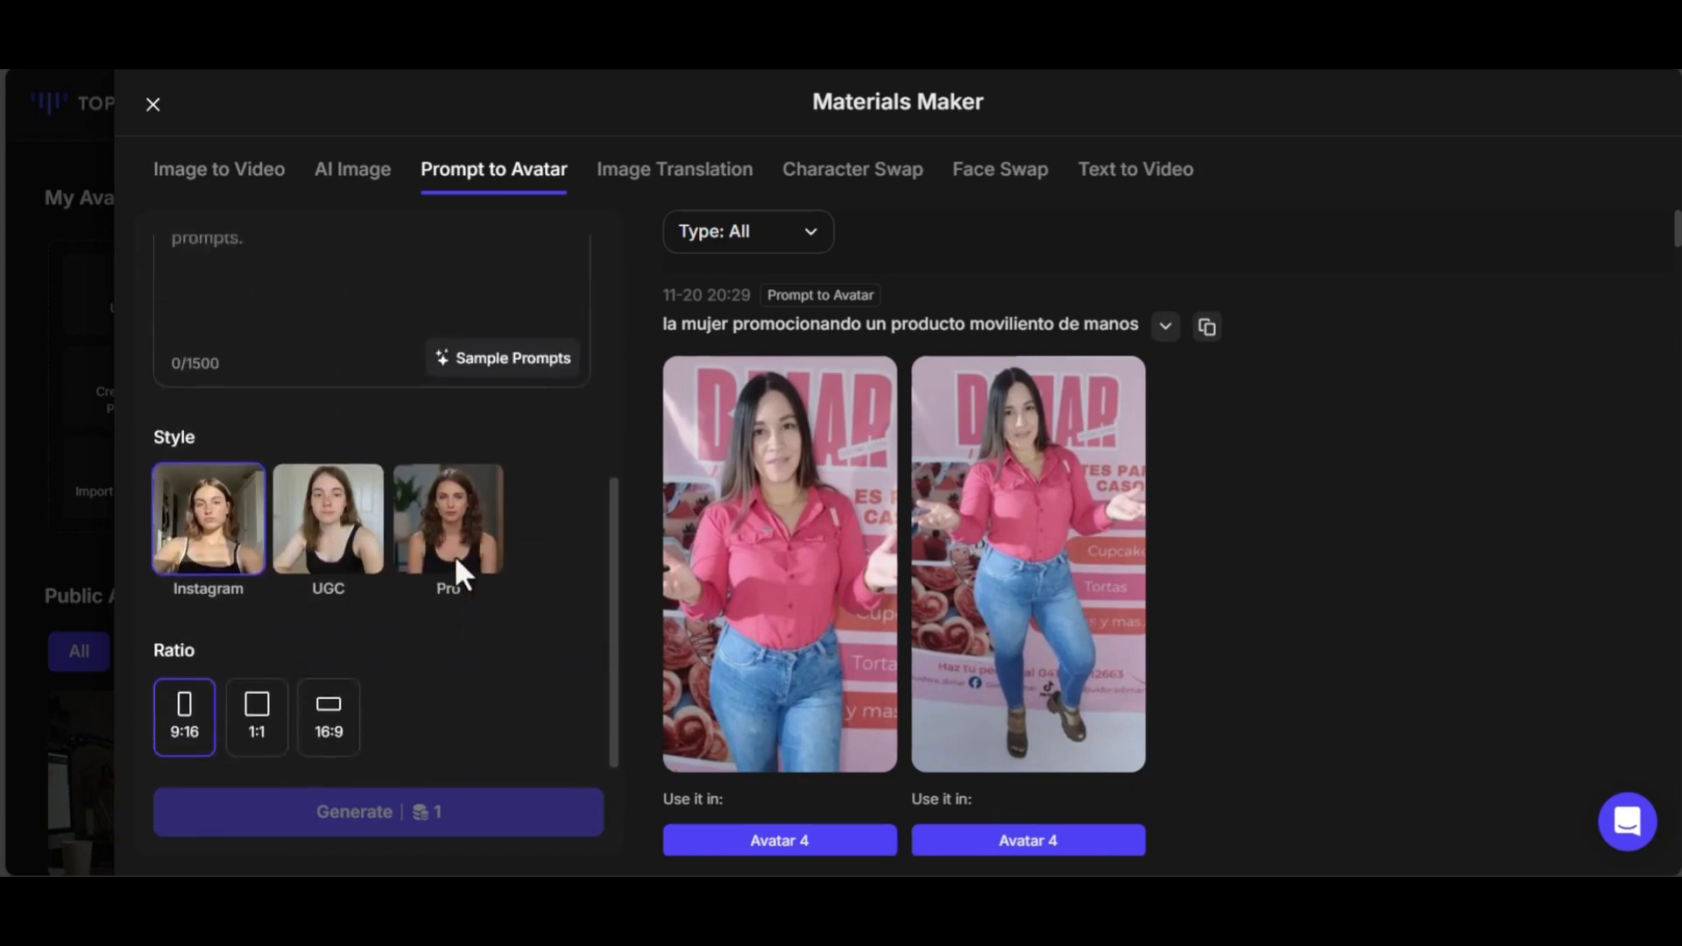
{"action": "scroll", "coordinate": [455, 568], "scroll_direction": "up", "scroll_amount": 5}
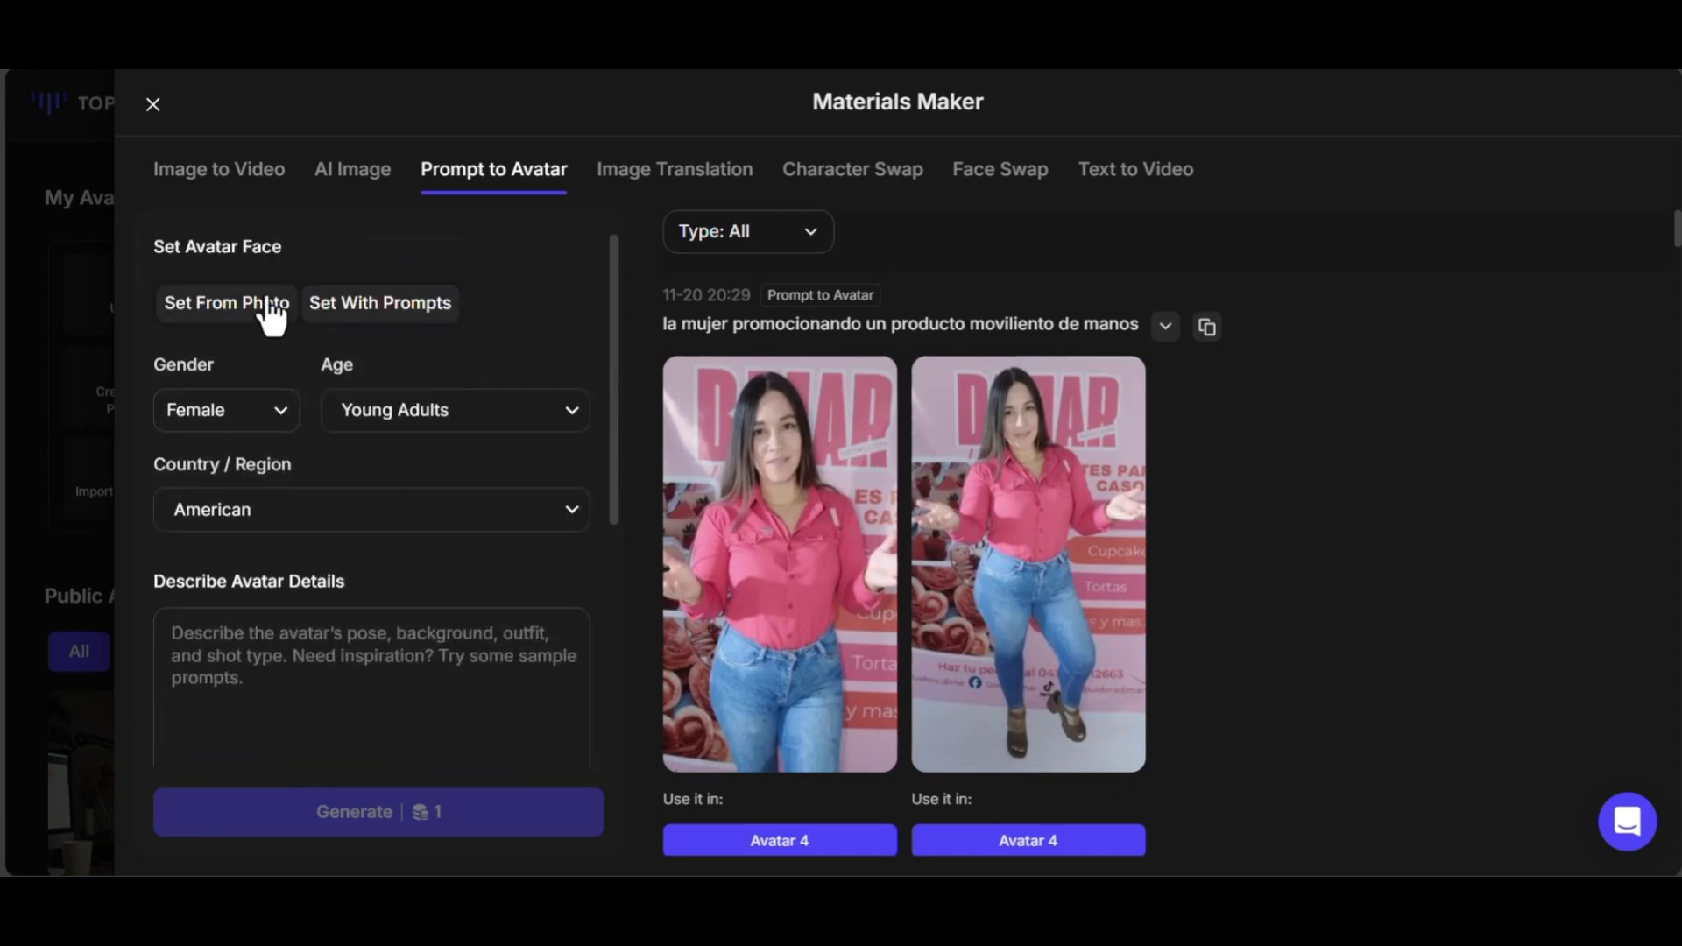
{"action": "left_click", "coordinate": [268, 302]}
{"action": "scroll", "coordinate": [405, 638], "scroll_direction": "down", "scroll_amount": 5}
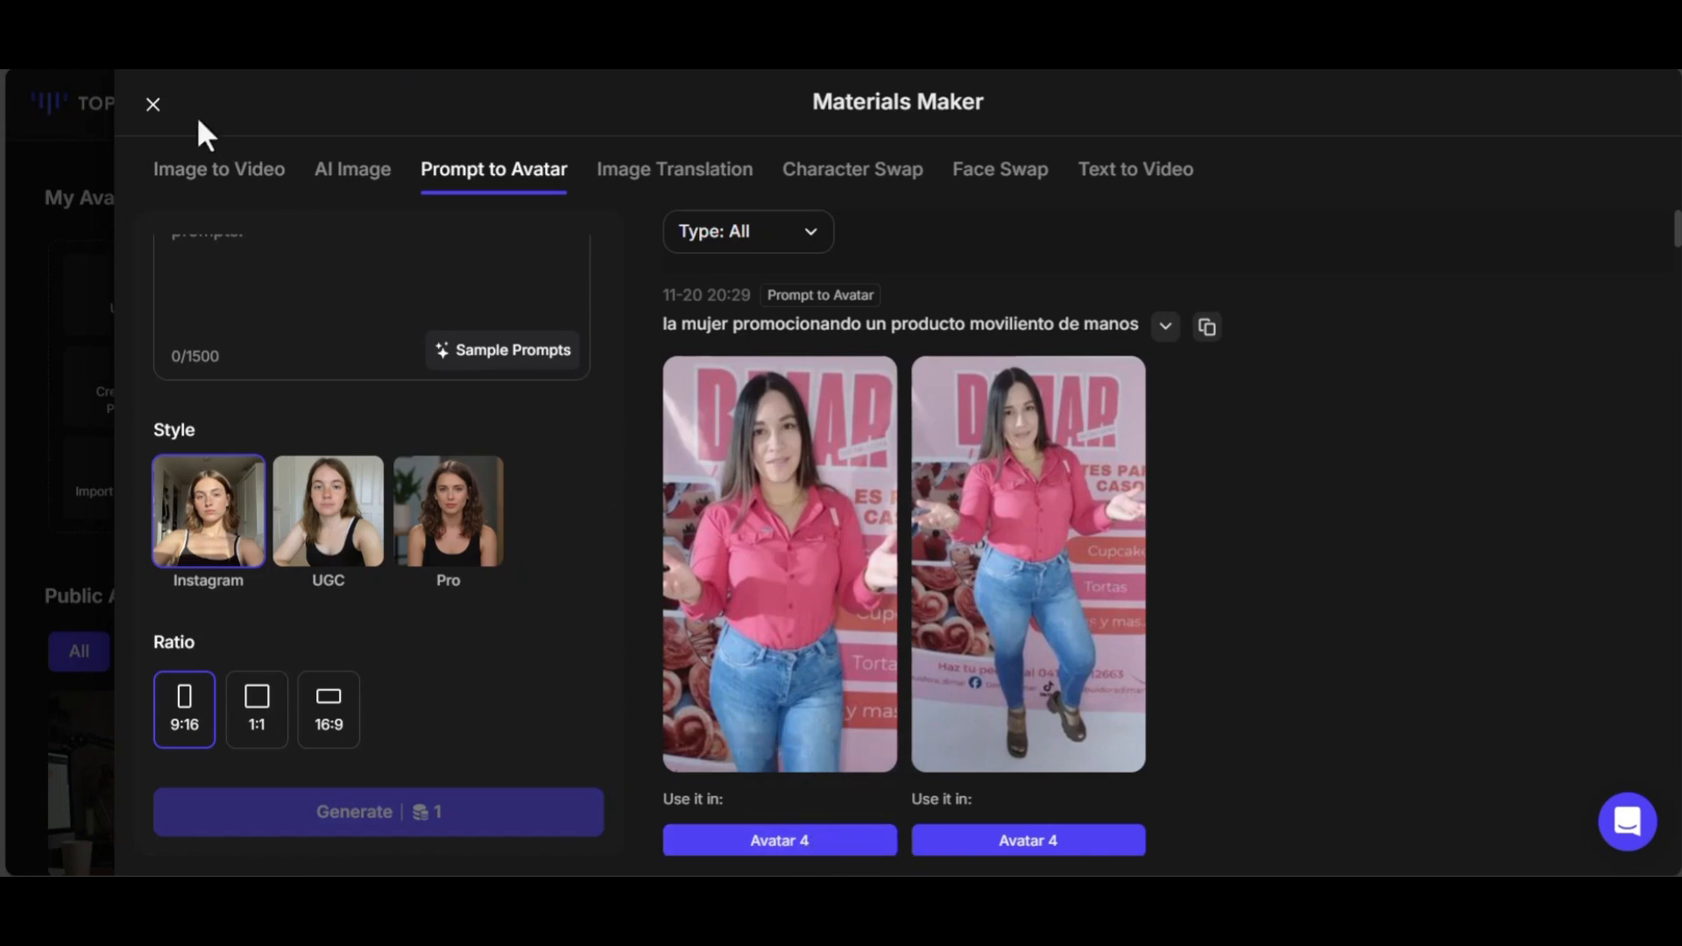
- Close Materials Maker and scroll the Avatar 4 panel down to Subtitle Style
{"action": "left_click", "coordinate": [153, 105]}
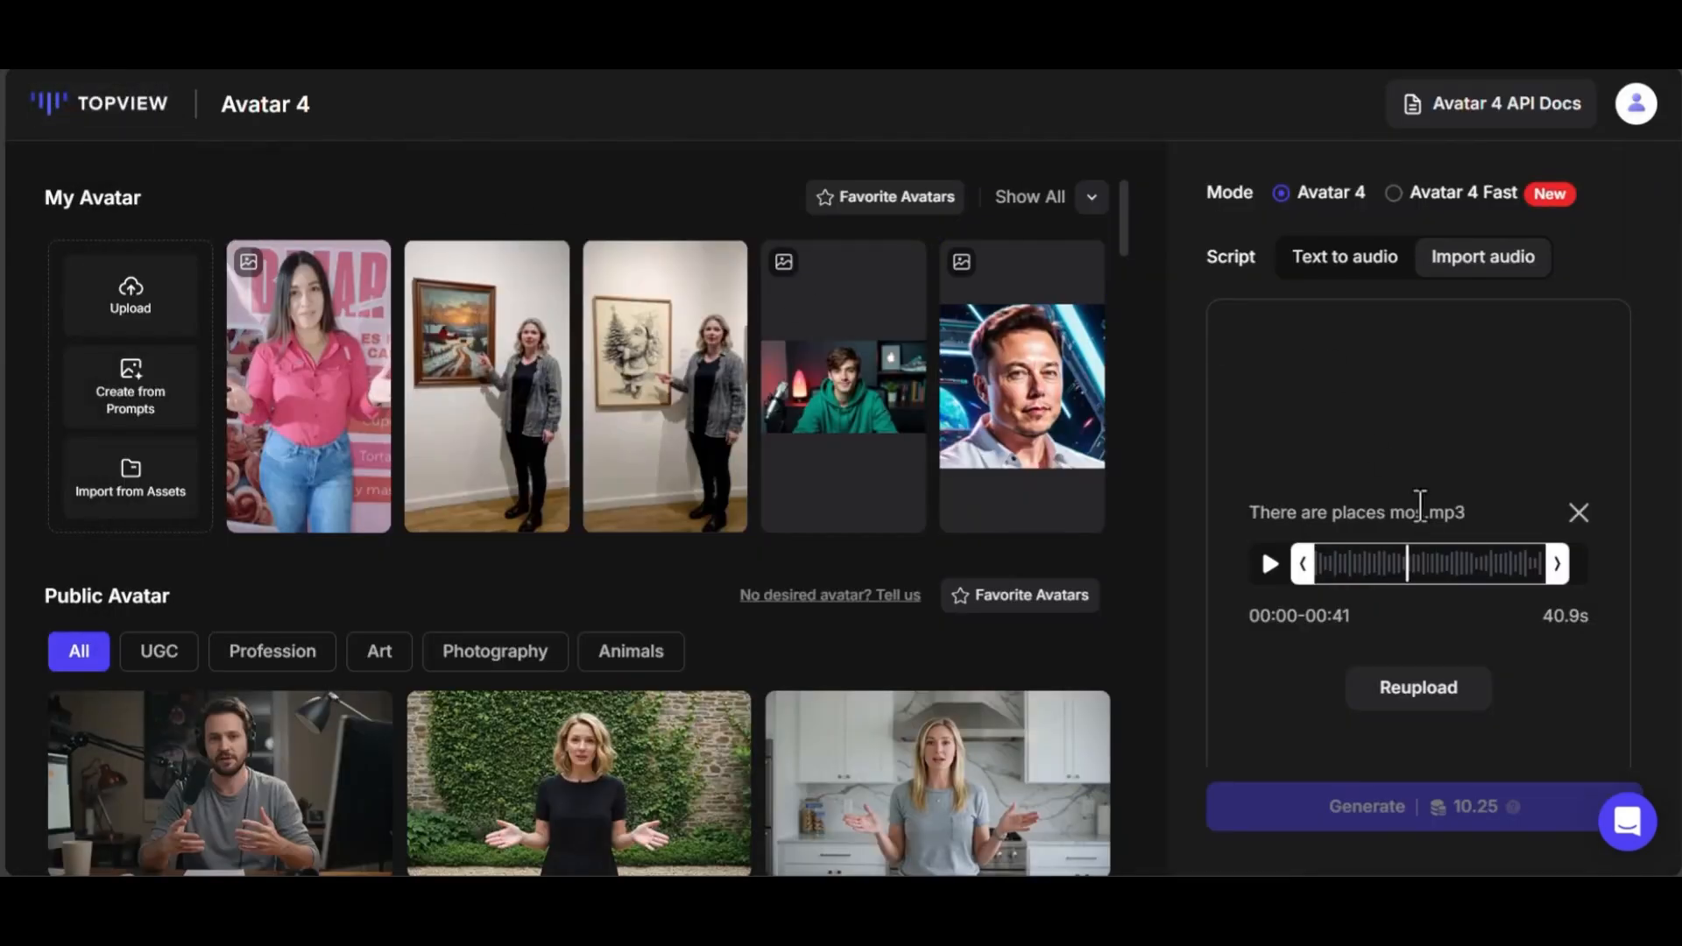
{"action": "scroll", "coordinate": [812, 554], "scroll_direction": "down", "scroll_amount": 3}
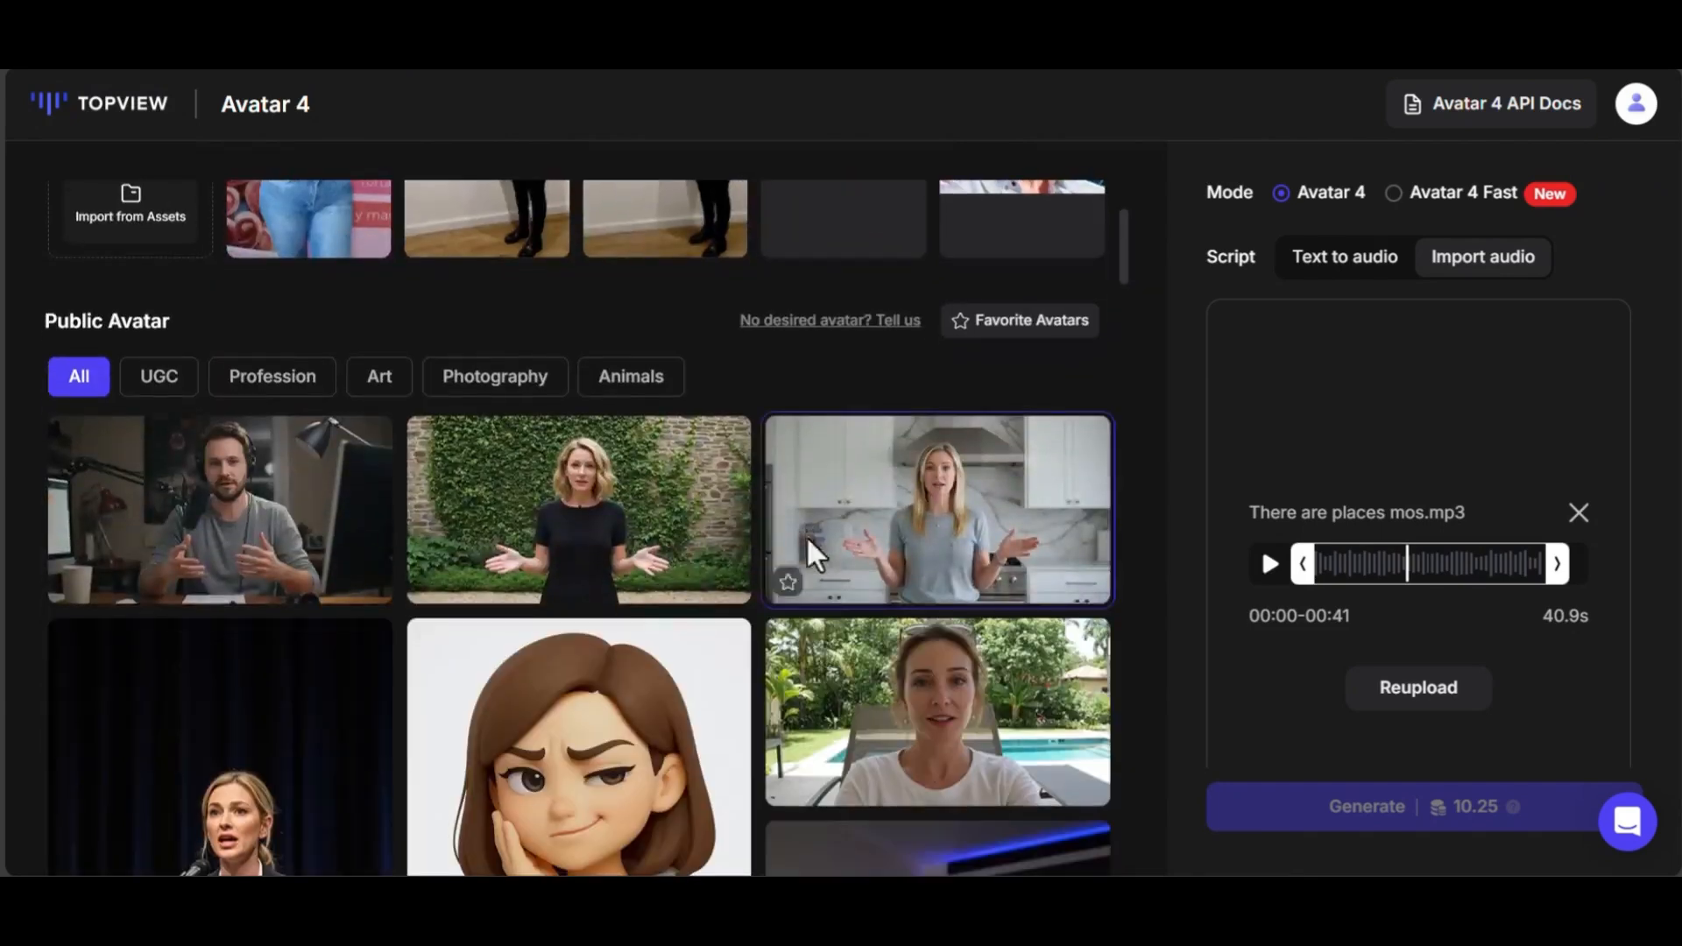
{"action": "scroll", "coordinate": [727, 578], "scroll_direction": "down", "scroll_amount": 1}
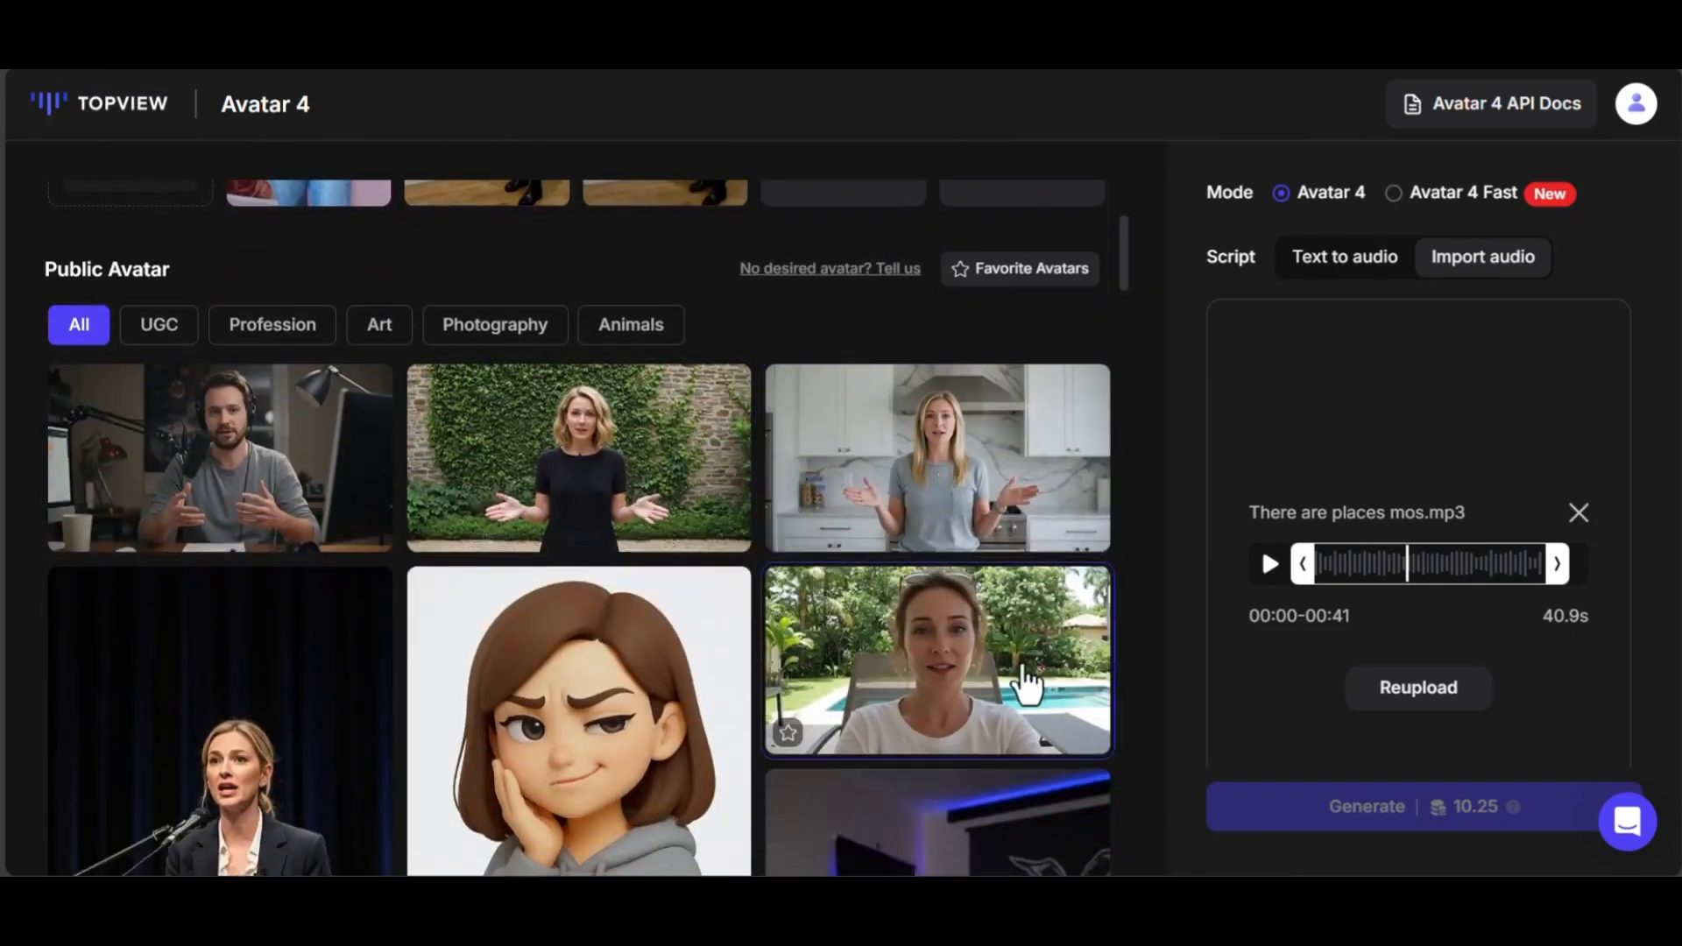
{"action": "scroll", "coordinate": [1019, 670], "scroll_direction": "down", "scroll_amount": 1}
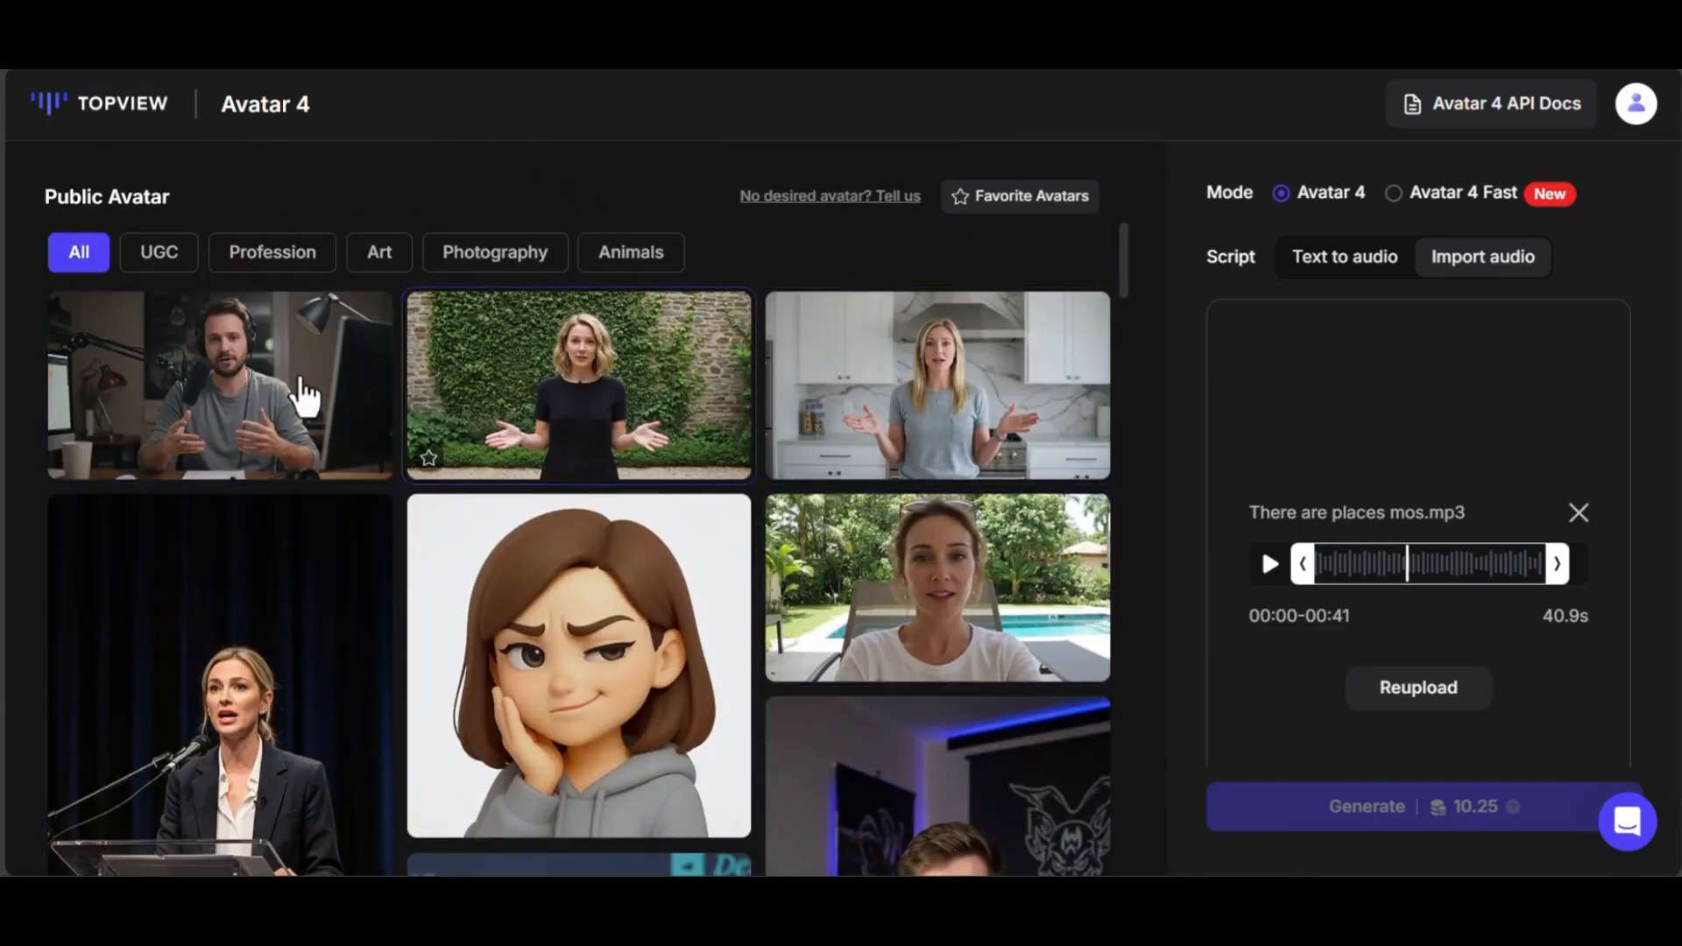
{"action": "scroll", "coordinate": [232, 390], "scroll_direction": "down", "scroll_amount": 5}
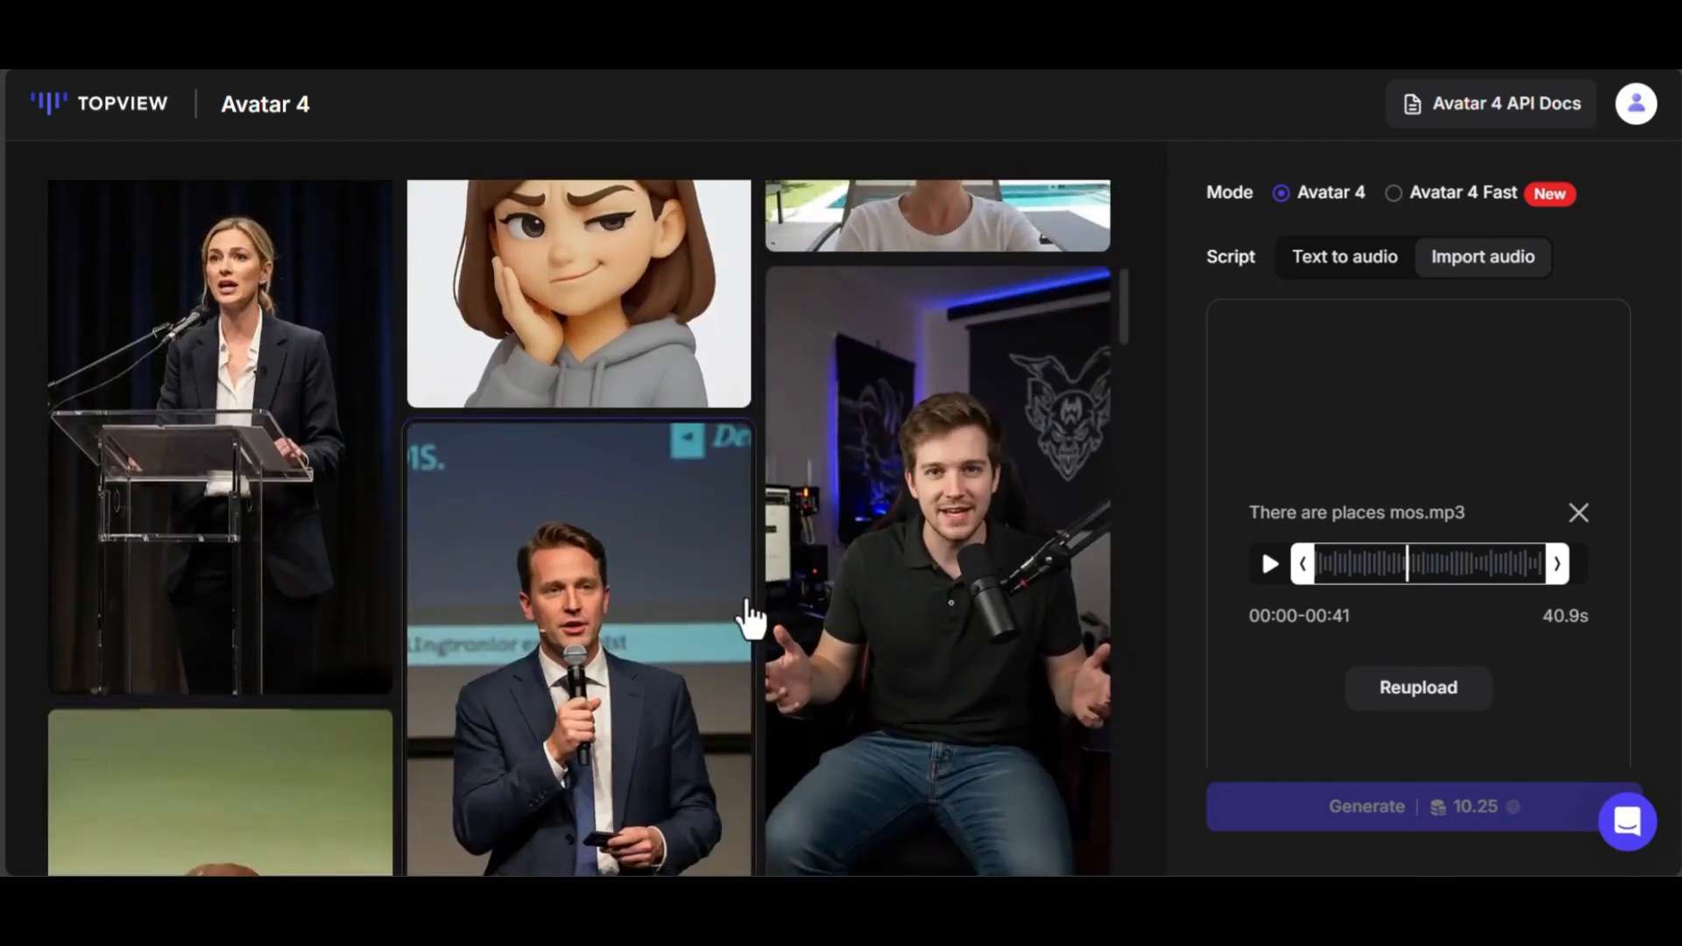
{"action": "scroll", "coordinate": [641, 384], "scroll_direction": "down", "scroll_amount": 10}
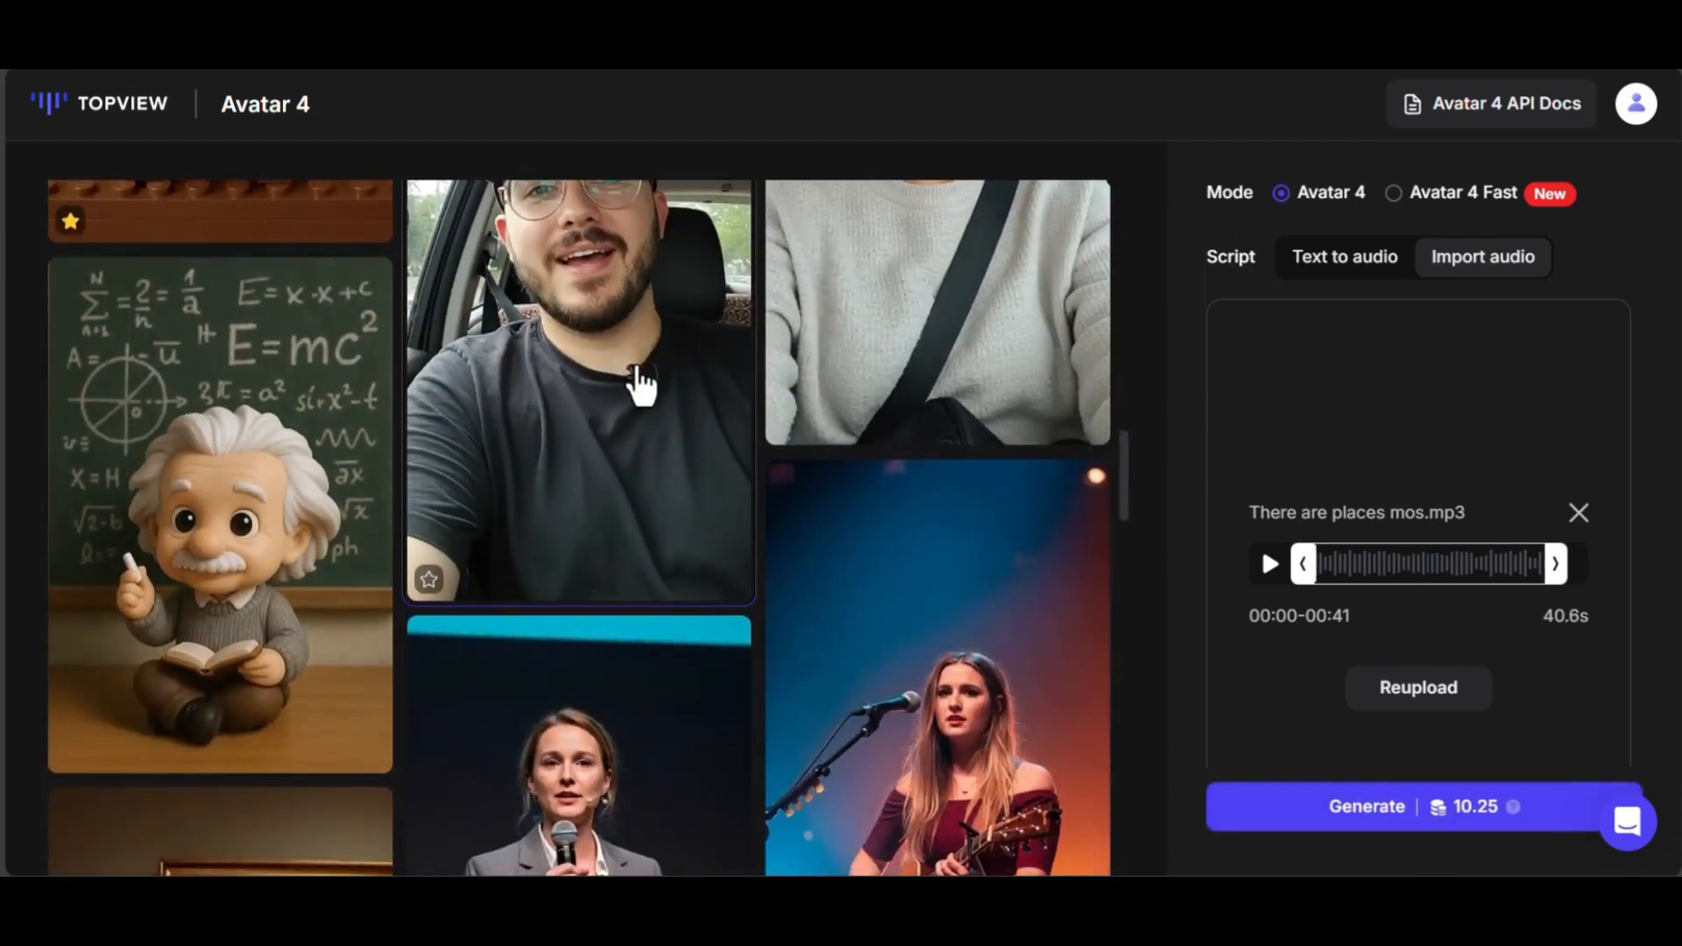
{"action": "scroll", "coordinate": [641, 384], "scroll_direction": "up", "scroll_amount": 10}
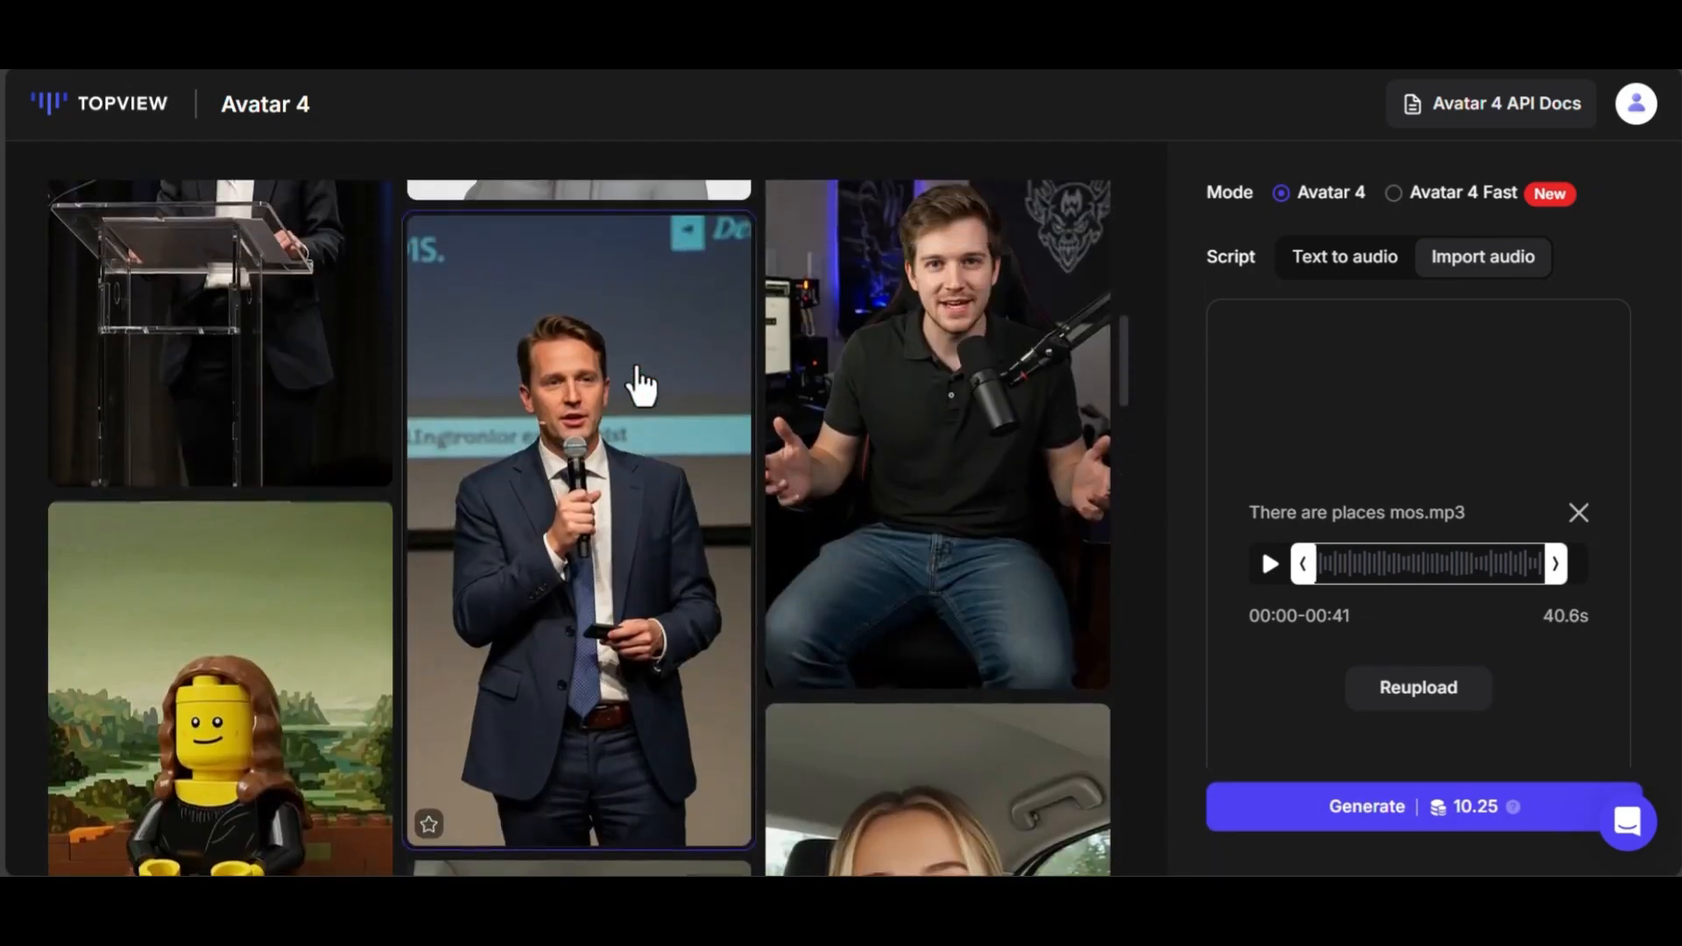
{"action": "scroll", "coordinate": [420, 345], "scroll_direction": "up", "scroll_amount": 8}
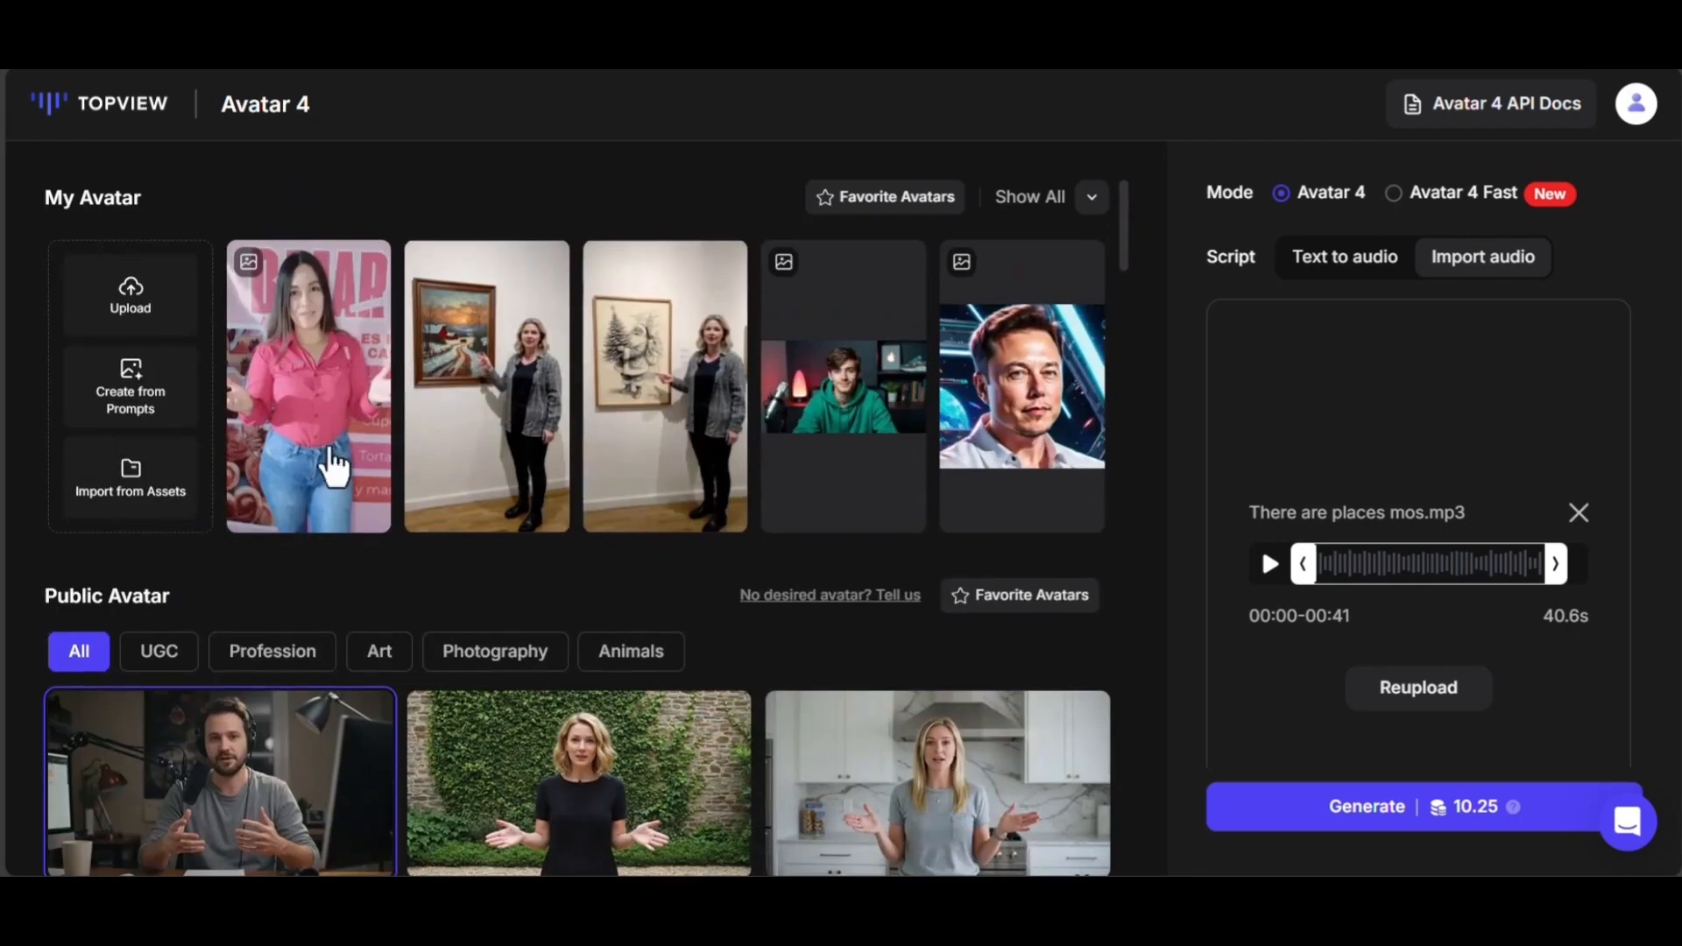
{"action": "scroll", "coordinate": [210, 780], "scroll_direction": "down", "scroll_amount": 2}
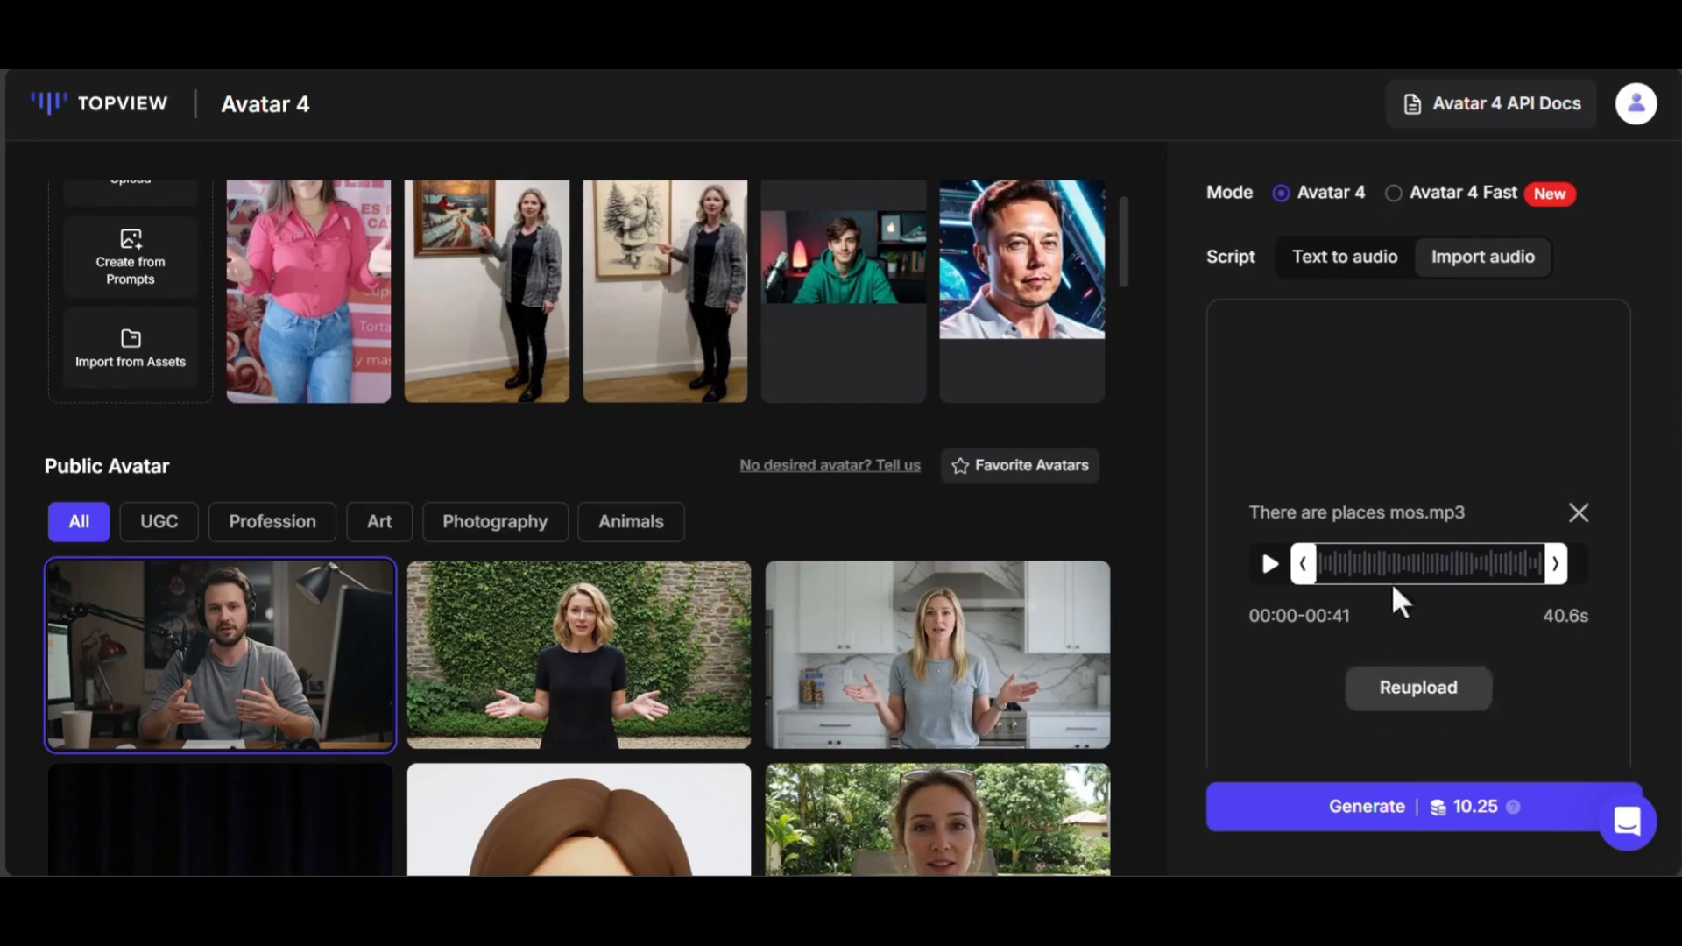
{"action": "scroll", "coordinate": [1501, 578], "scroll_direction": "down", "scroll_amount": 5}
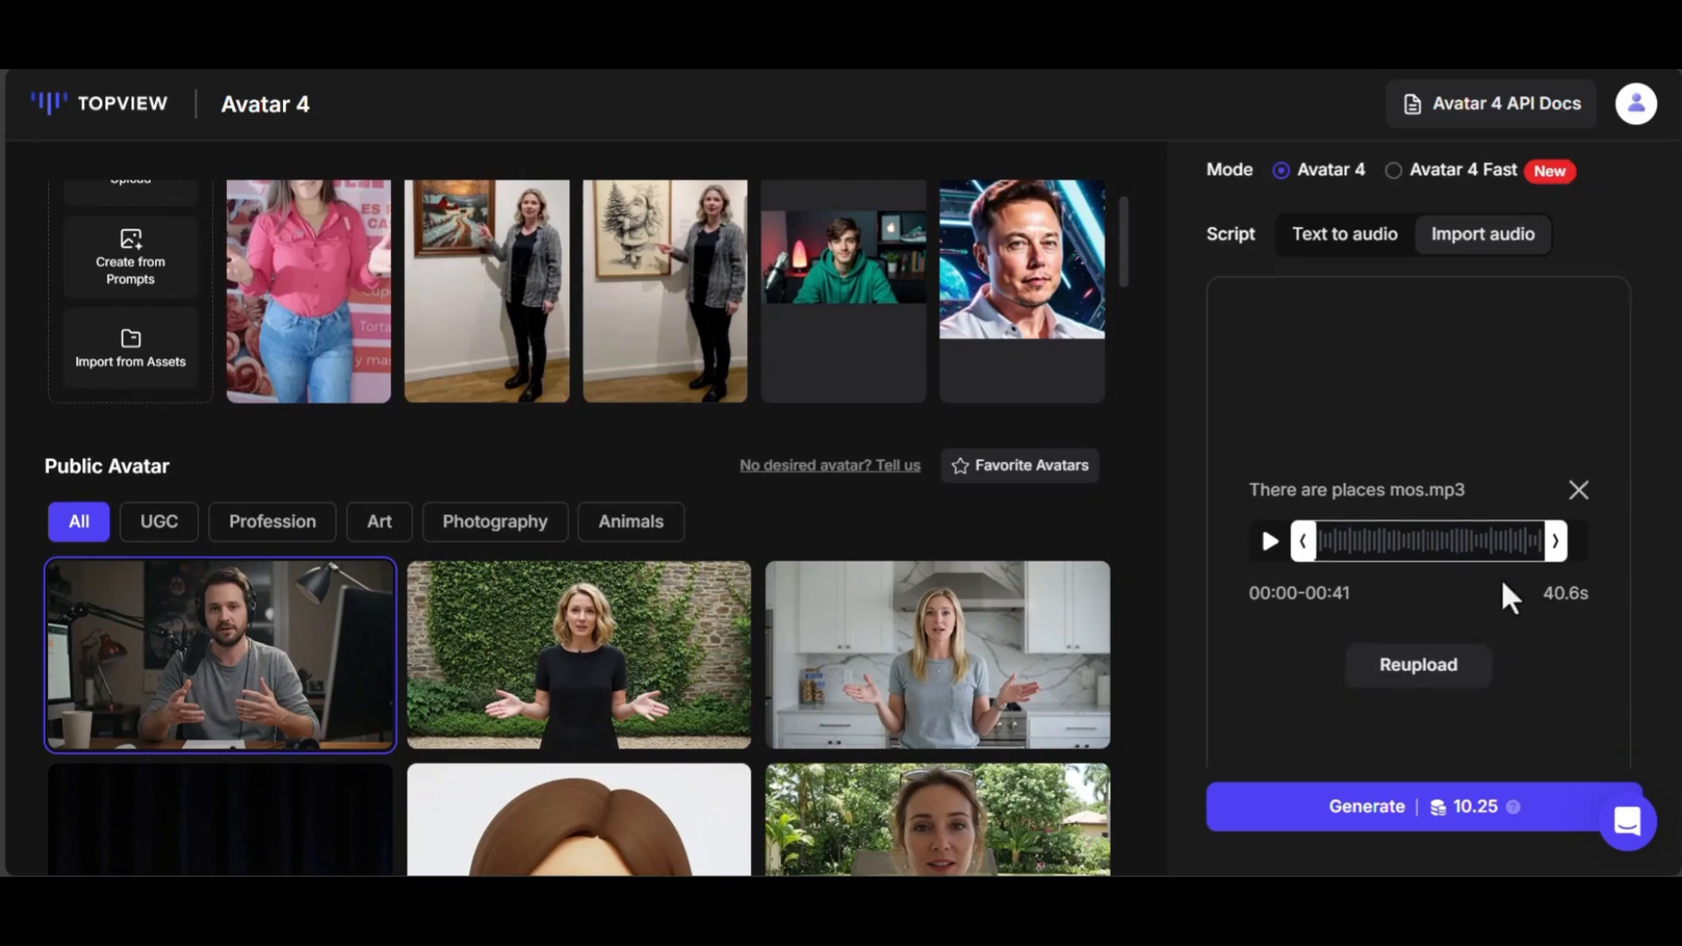
{"action": "scroll", "coordinate": [1501, 578], "scroll_direction": "down", "scroll_amount": 2}
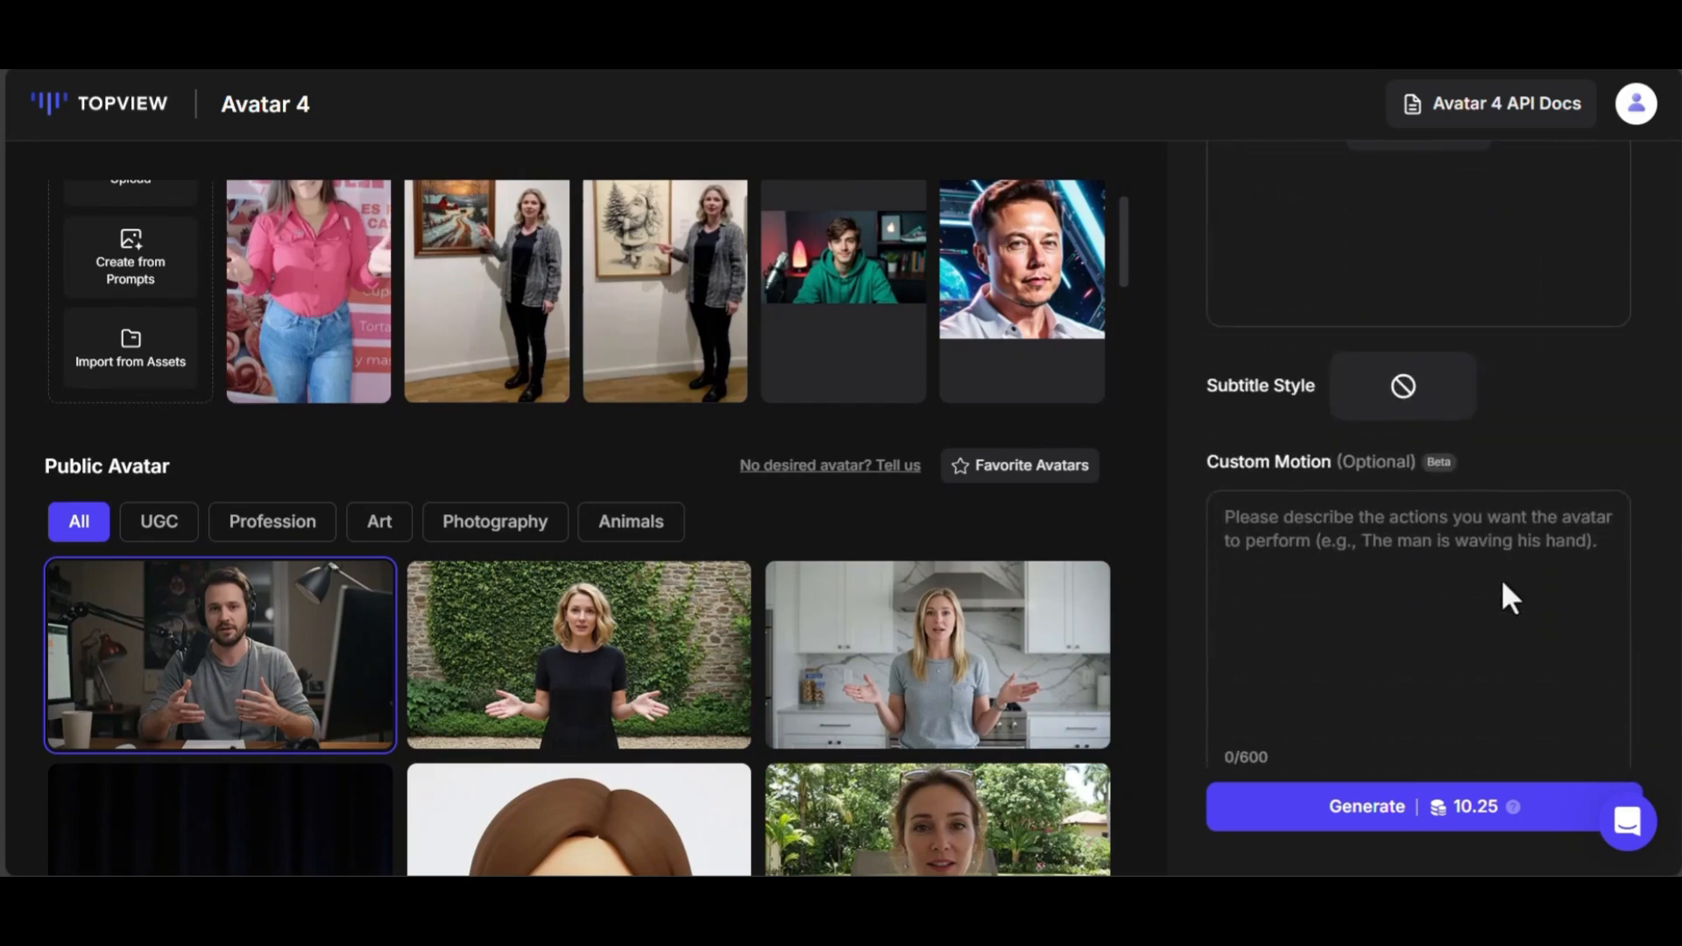
- Apply the black-box 'THE QUICK BROWN FOX' caption style to the subtitles
{"action": "left_click", "coordinate": [1401, 385]}
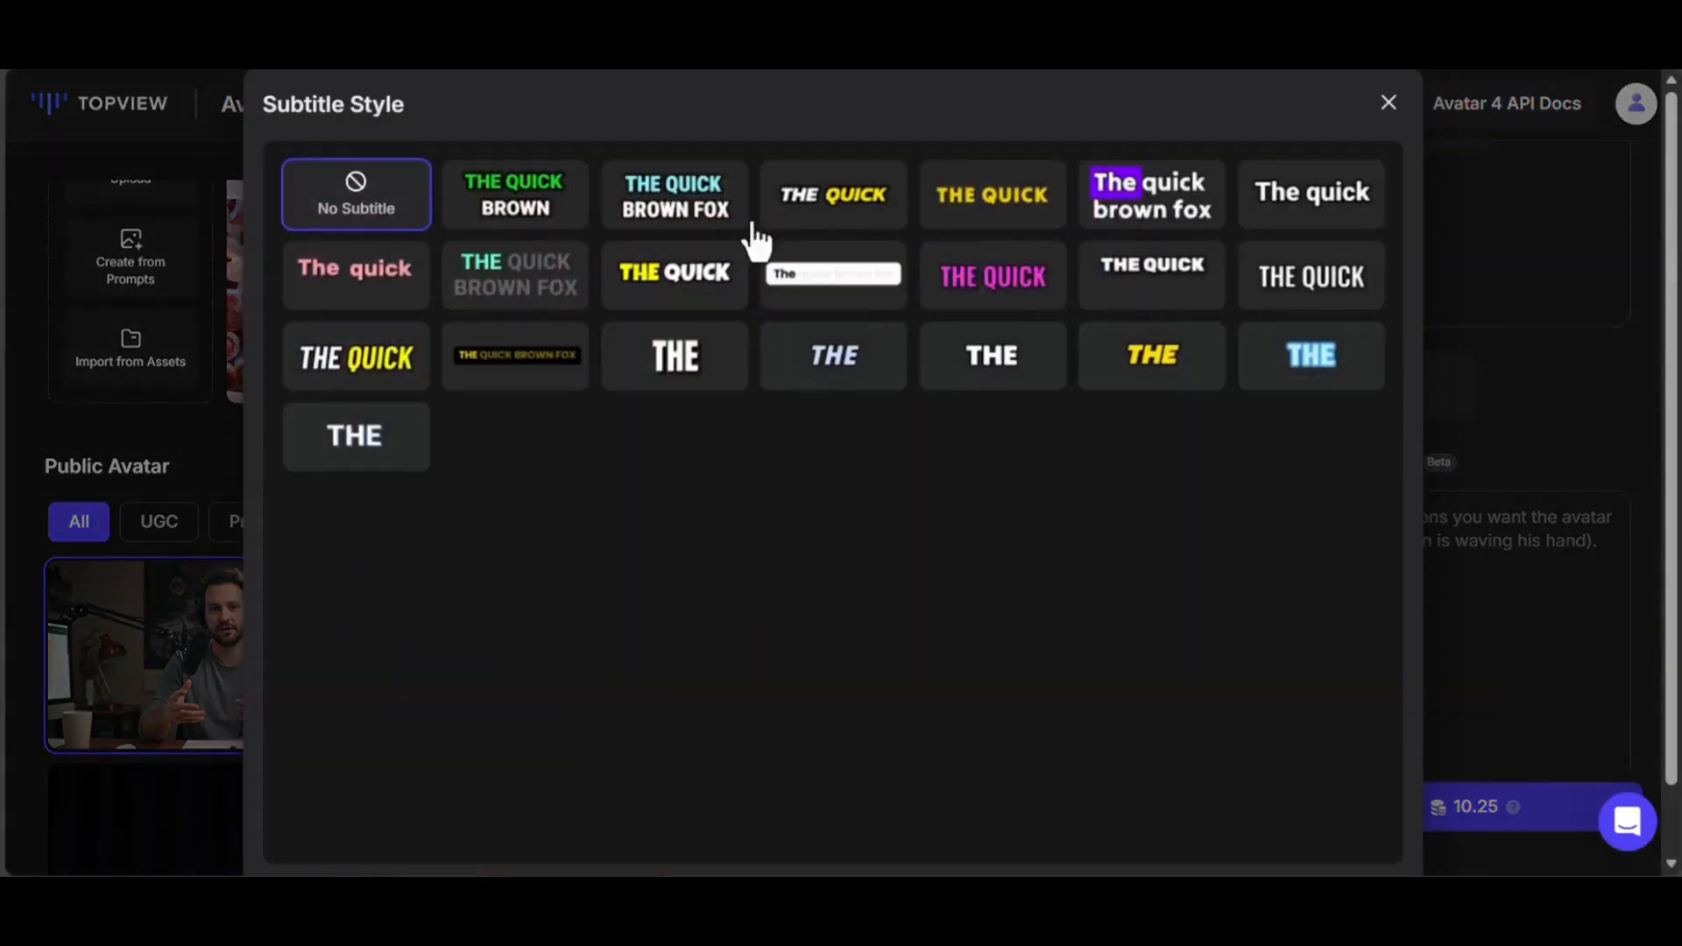
{"action": "left_click", "coordinate": [388, 229]}
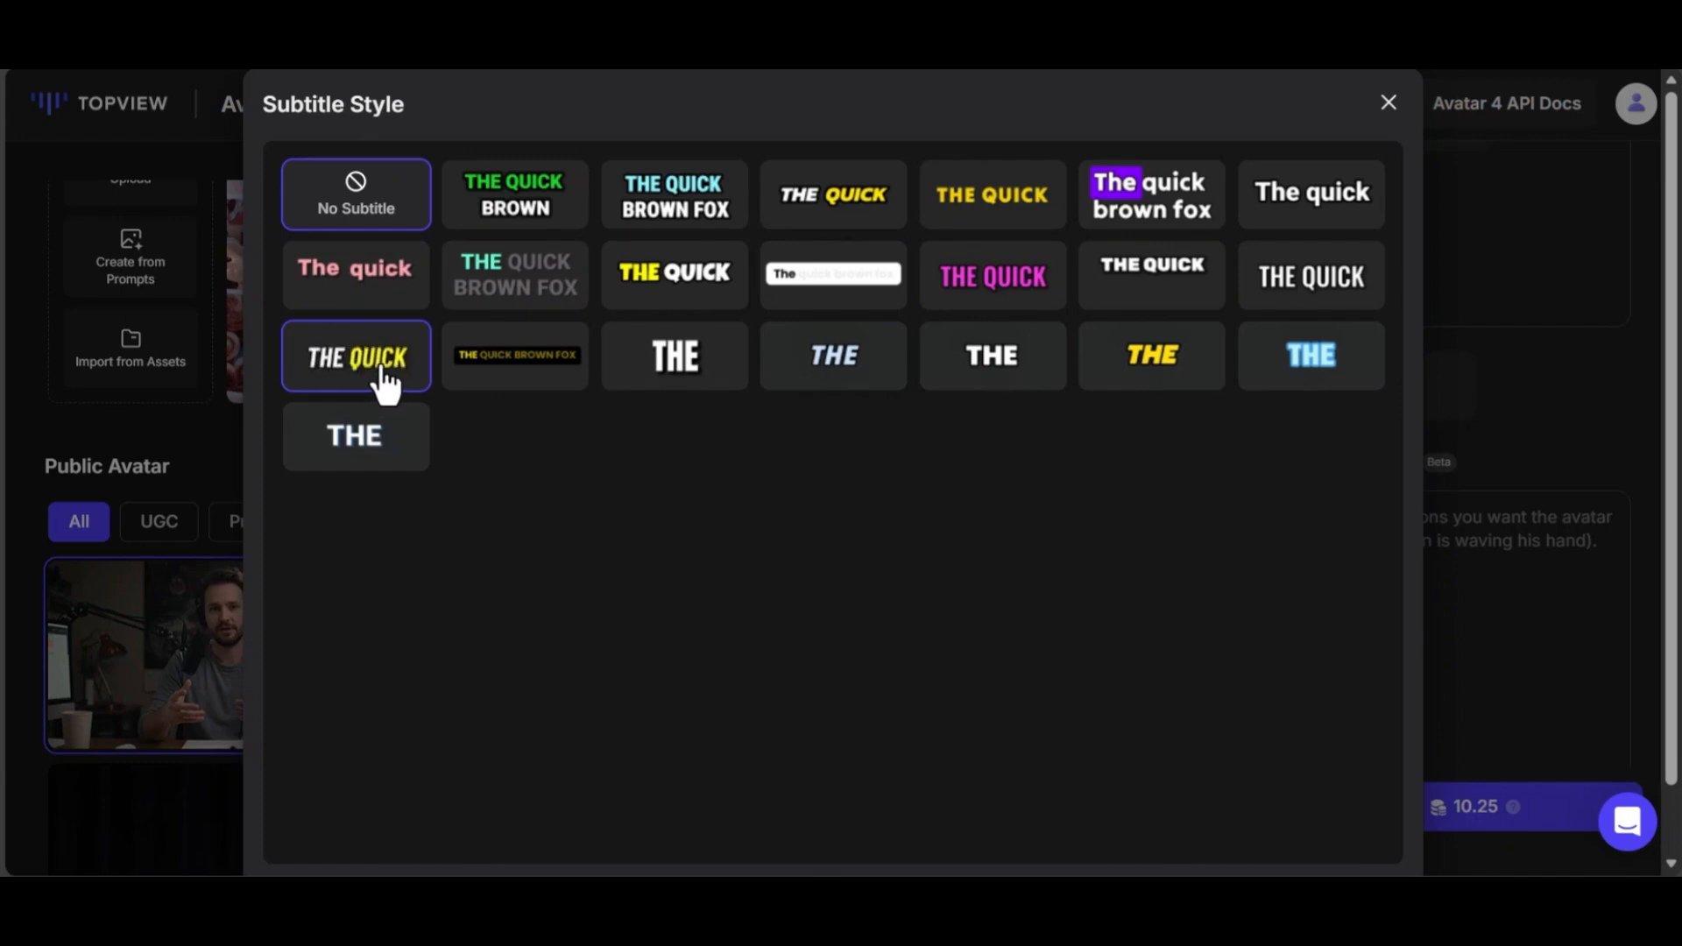
{"action": "left_click", "coordinate": [477, 373]}
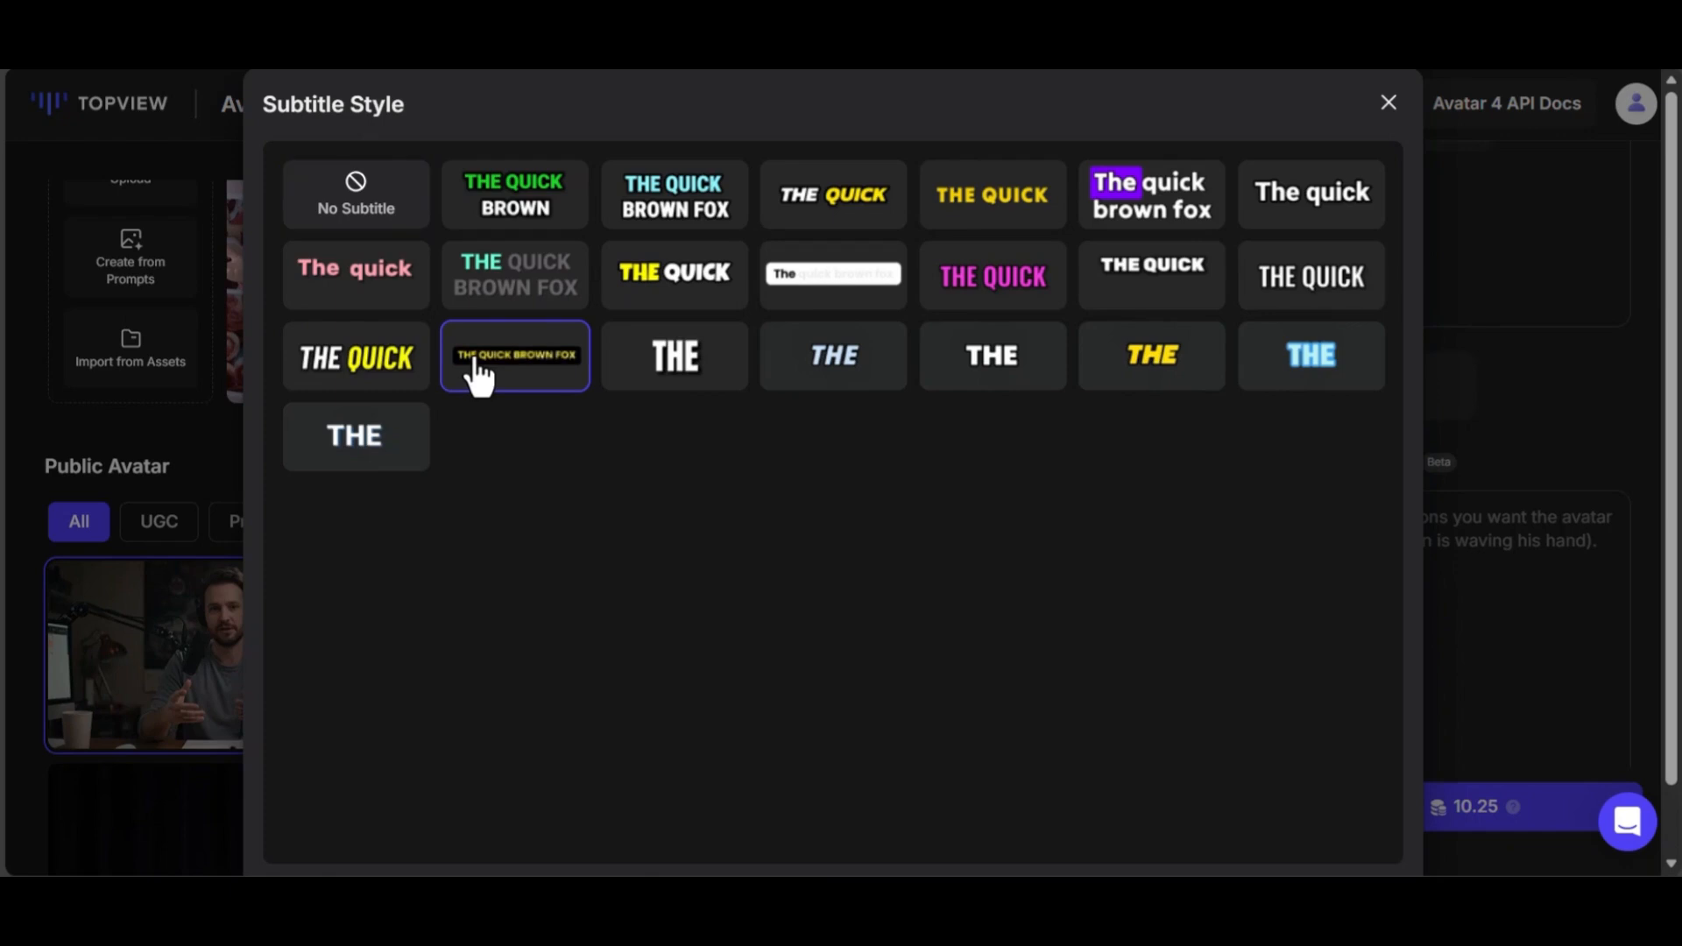
{"action": "scroll", "coordinate": [1270, 526], "scroll_direction": "down", "scroll_amount": 2}
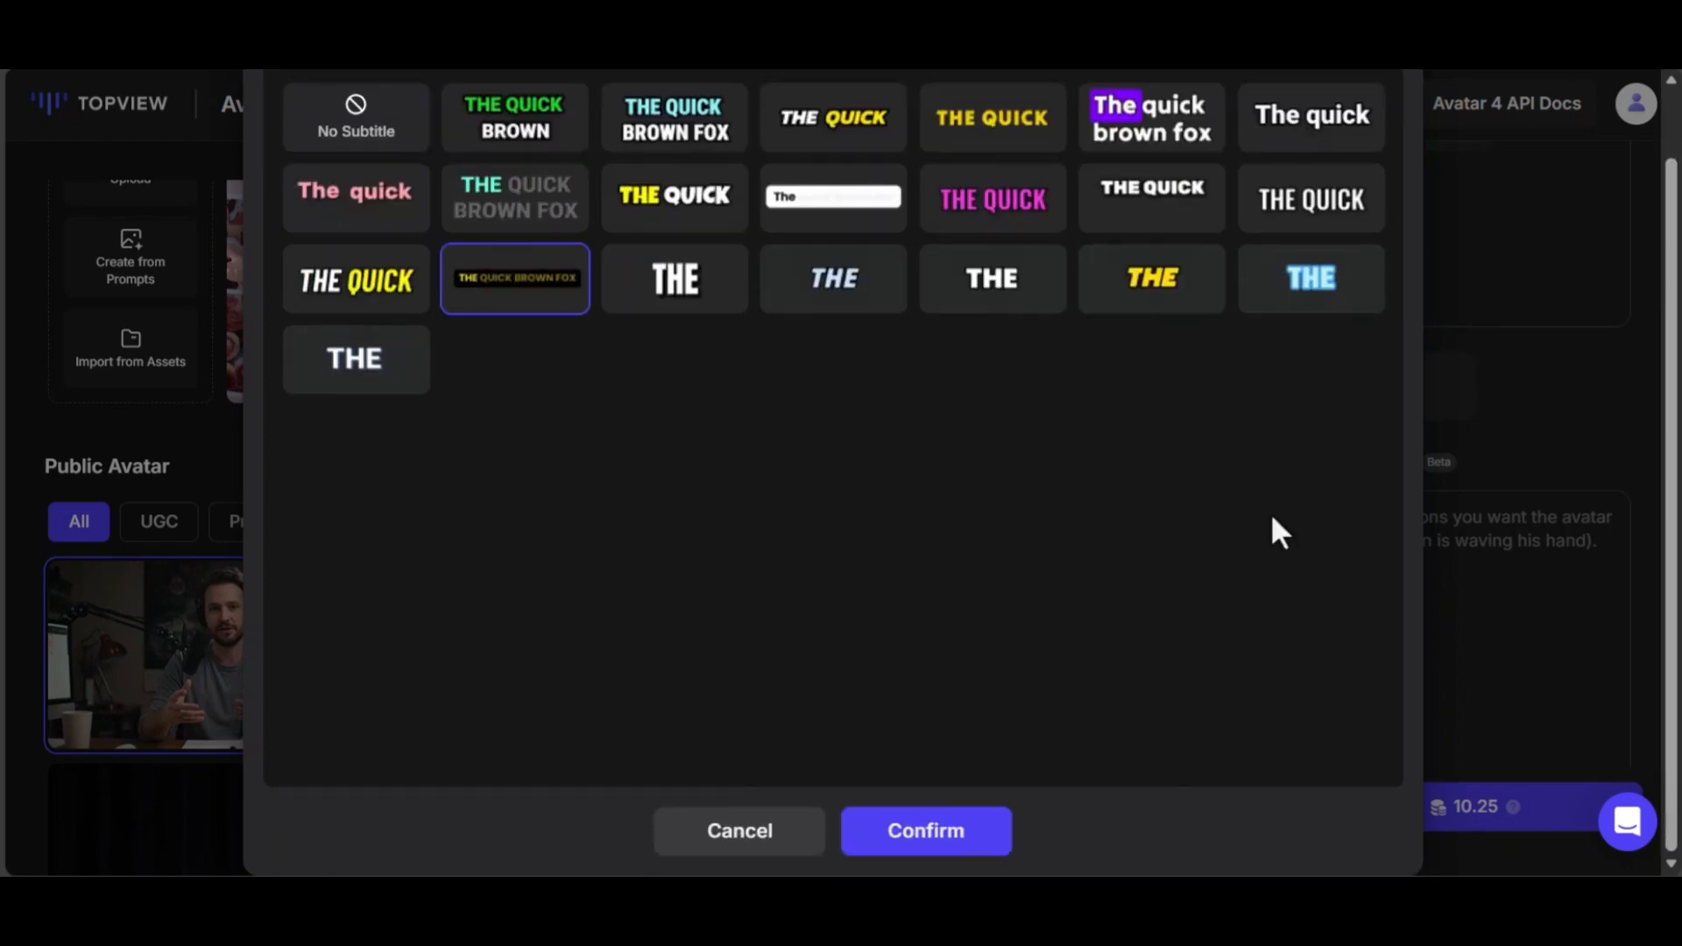
{"action": "left_click", "coordinate": [943, 847]}
{"action": "scroll", "coordinate": [1236, 491], "scroll_direction": "down", "scroll_amount": 1}
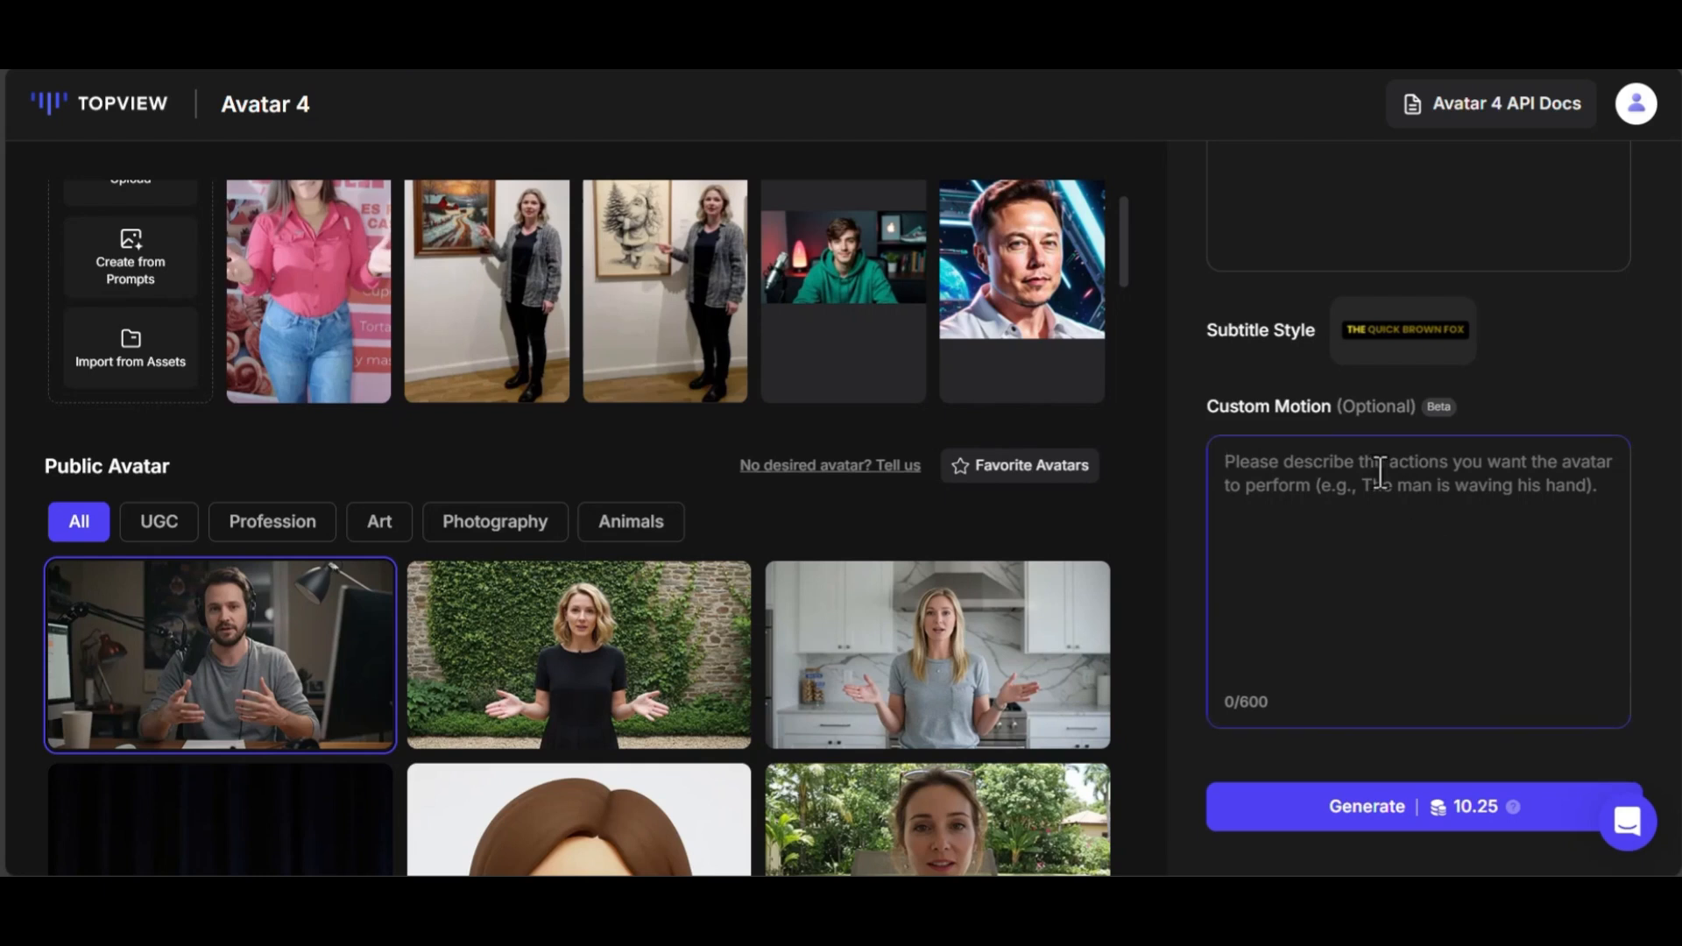
- Generate the avatar video and export it as 'Kult' at 1080P without watermark
{"action": "left_click", "coordinate": [1395, 815]}
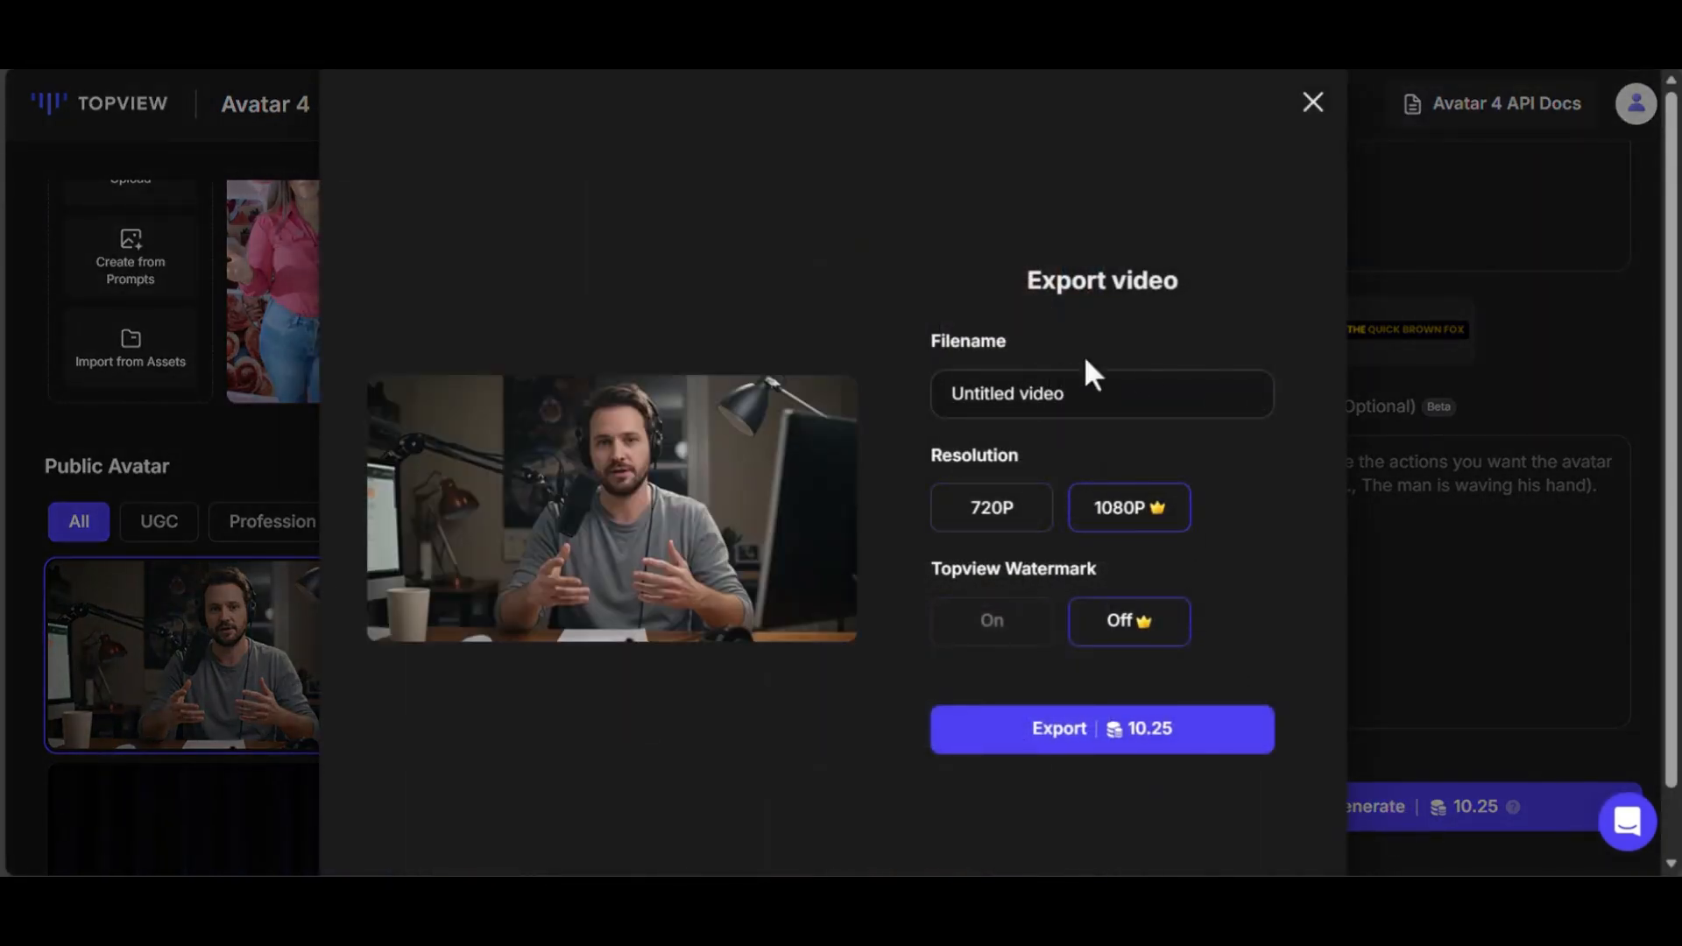
{"action": "left_click", "coordinate": [1100, 418]}
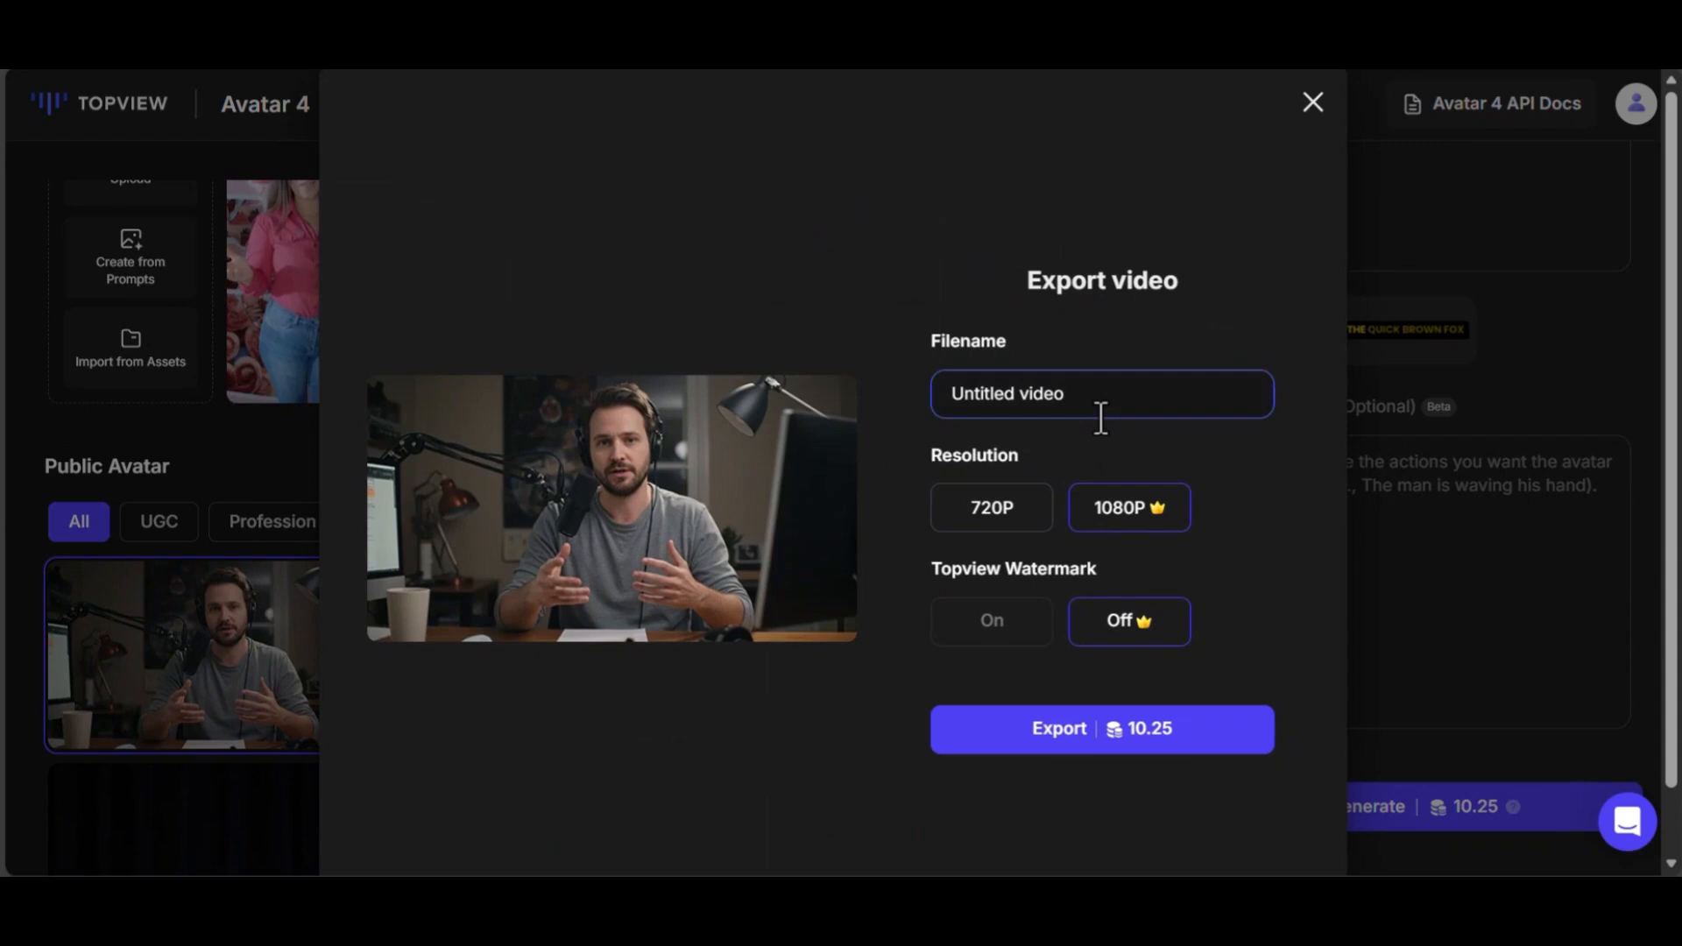
{"action": "key", "text": "ctrl+a"}
{"action": "type", "text": "Te"}
{"action": "key", "text": "BackSpace"}
{"action": "key", "text": "BackSpace"}
{"action": "type", "text": "J"}
{"action": "key", "text": "BackSpace"}
{"action": "key", "text": "BackSpace"}
{"action": "key", "text": "BackSpace"}
{"action": "key", "text": "BackSpace"}
{"action": "type", "text": "K"}
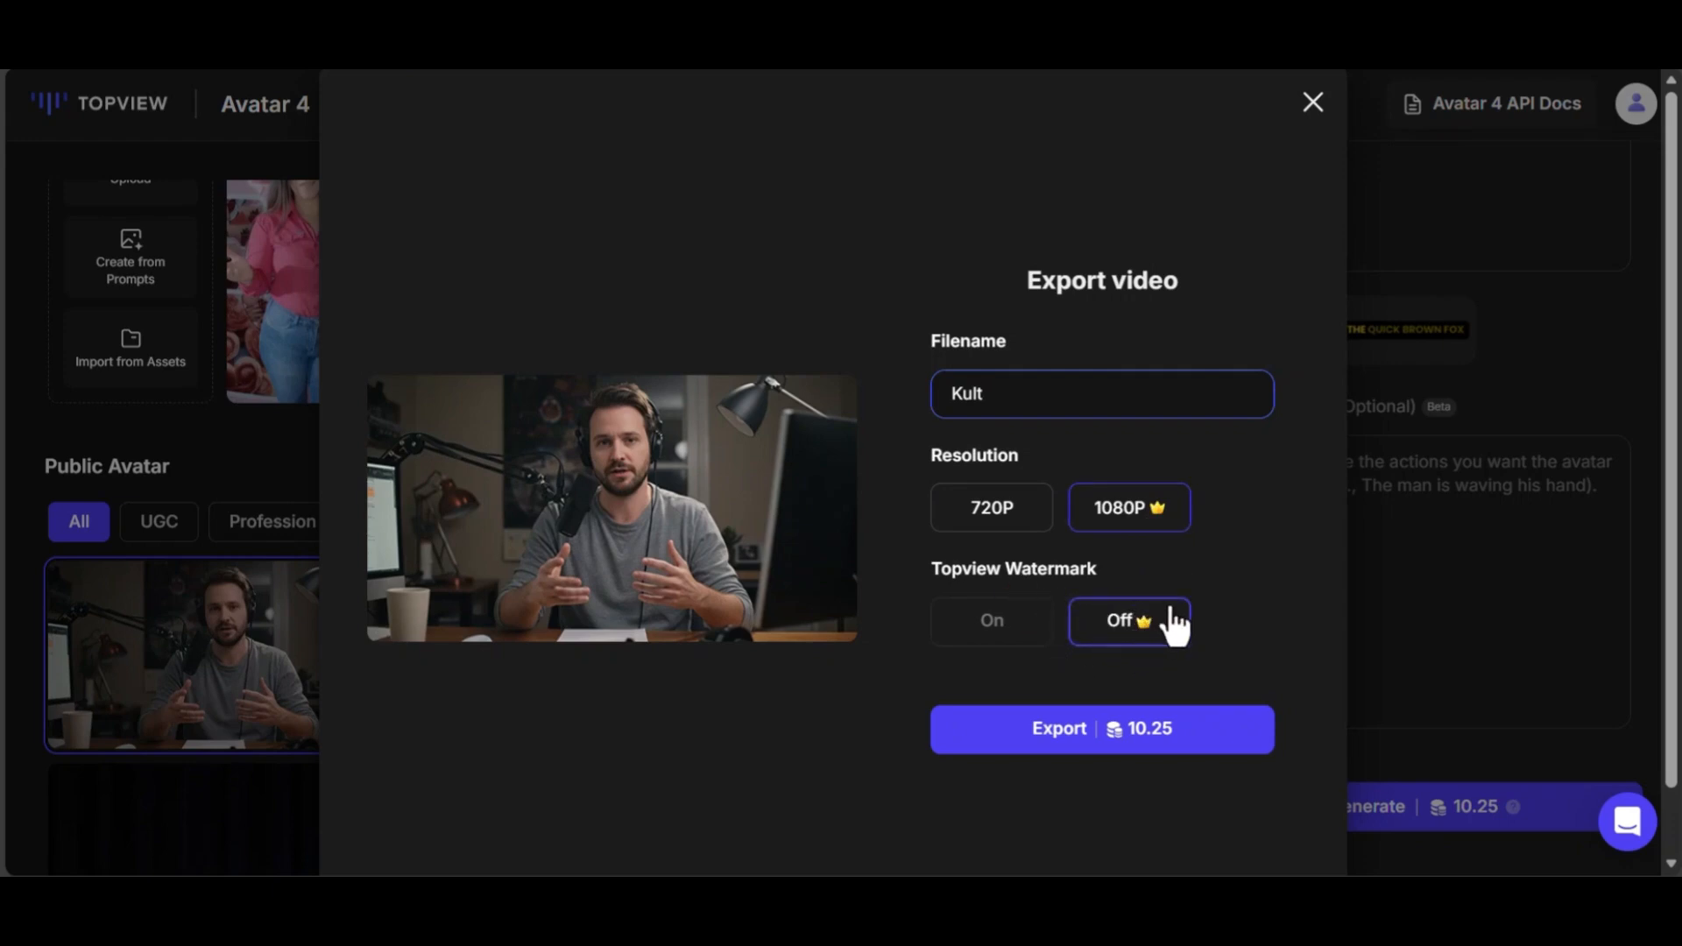
{"action": "left_click", "coordinate": [1102, 734]}
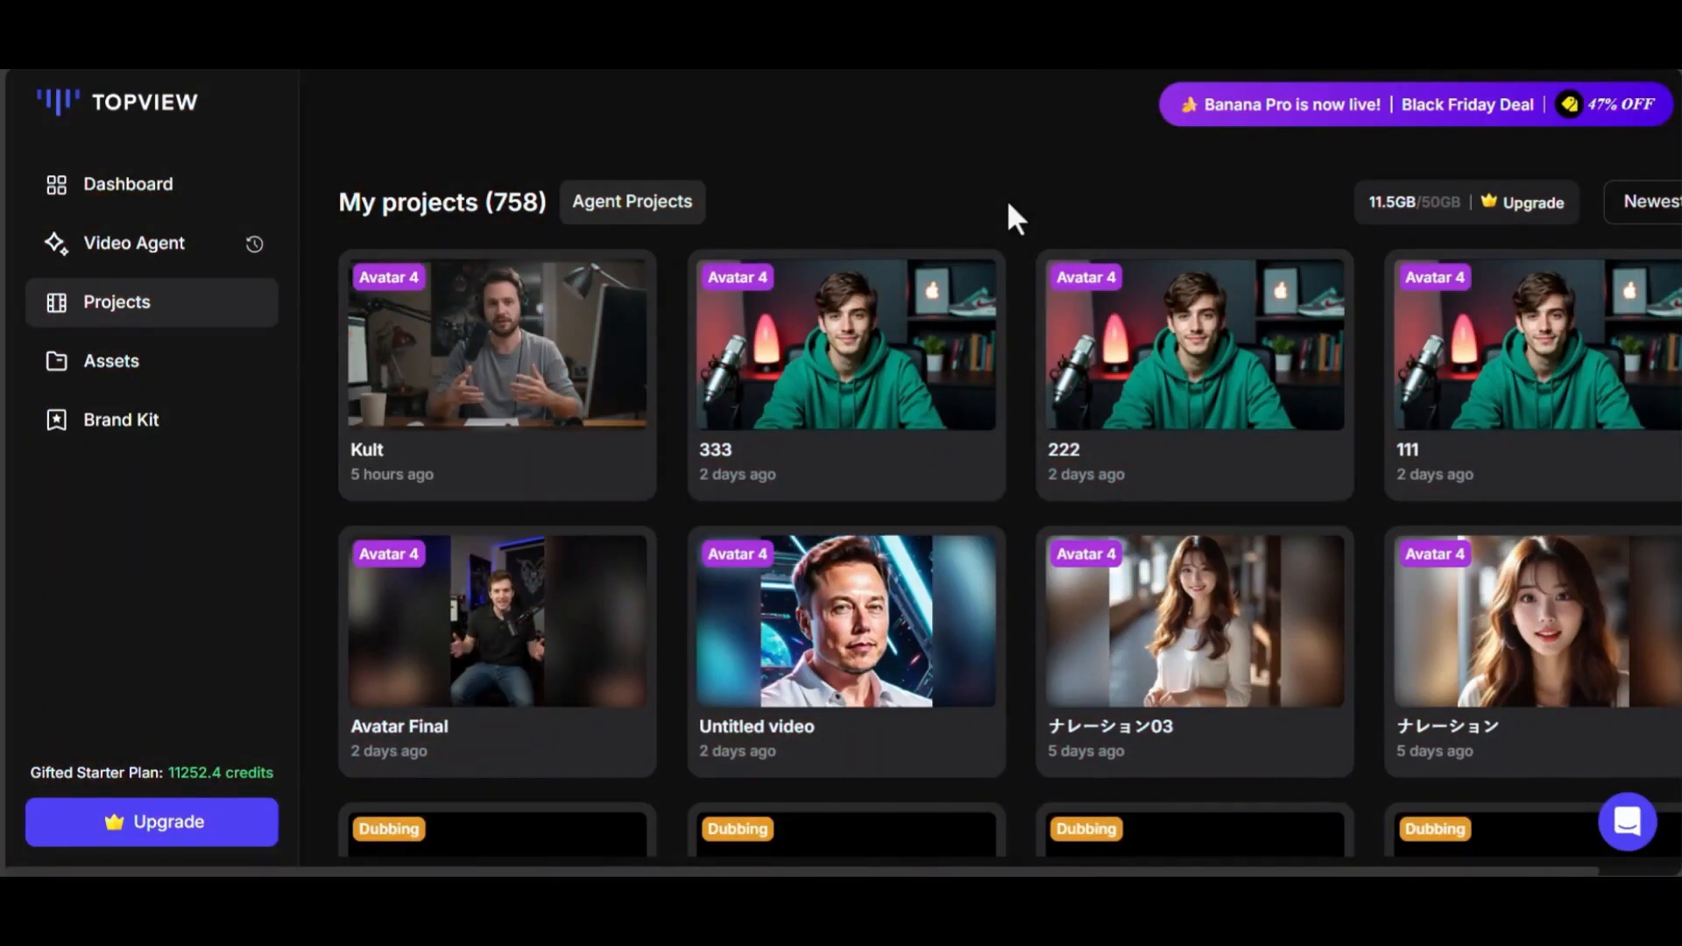
- Play the finished Kult video full screen to check its captions
{"action": "left_click", "coordinate": [483, 355]}
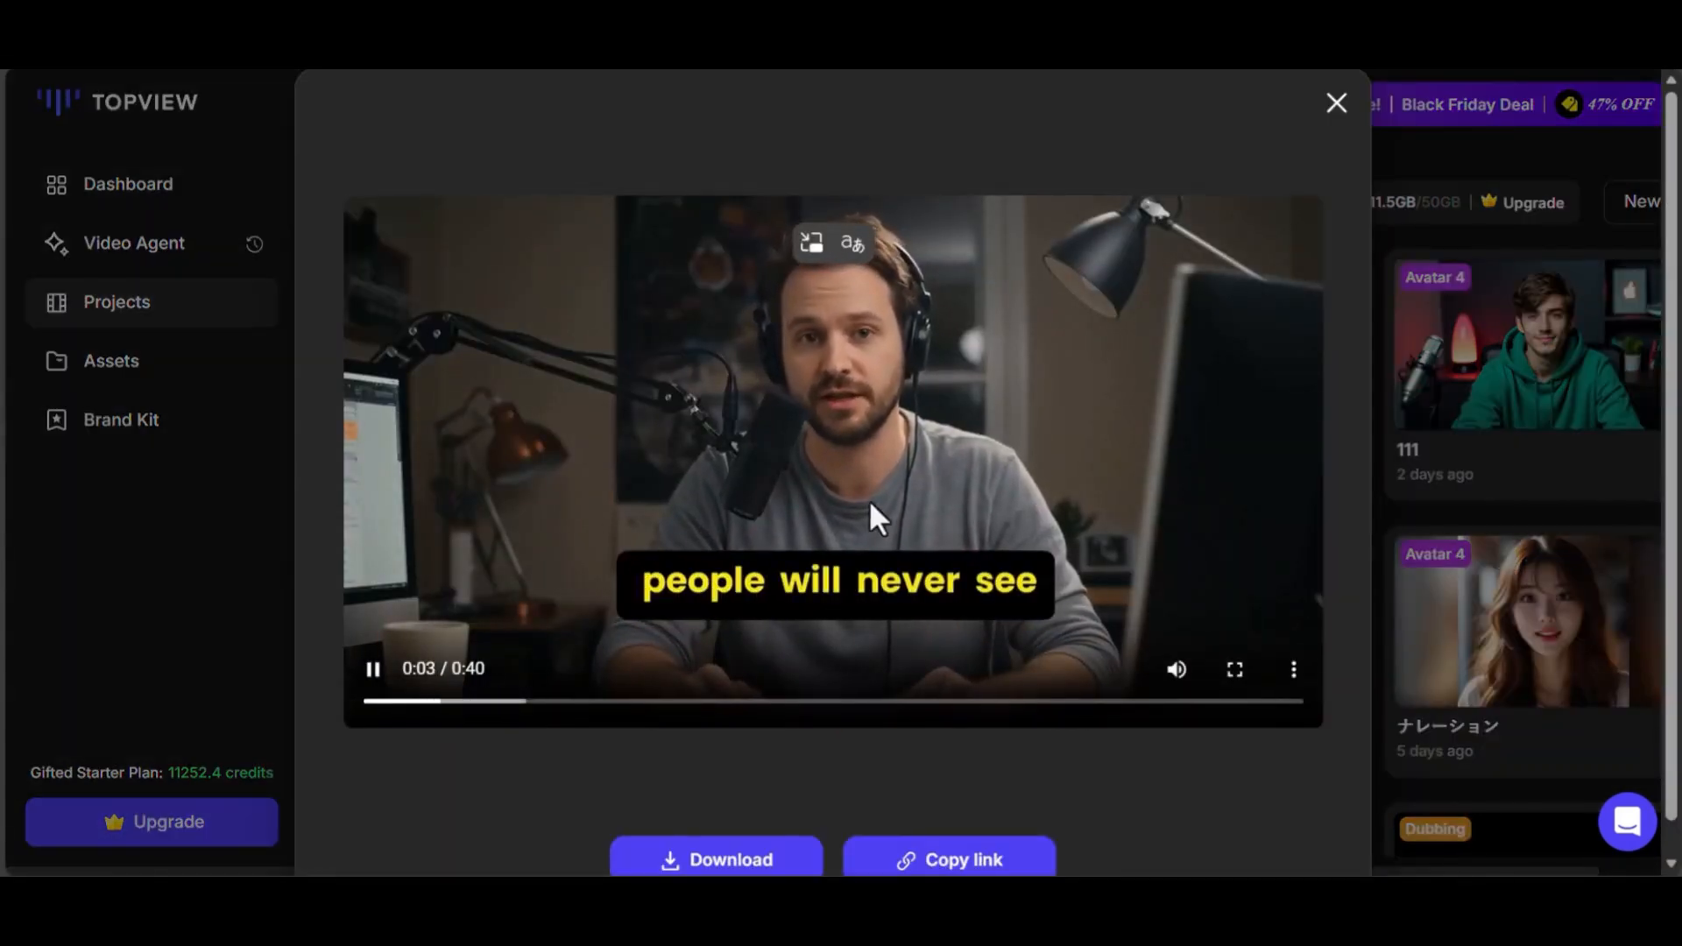
{"action": "left_click", "coordinate": [1236, 671]}
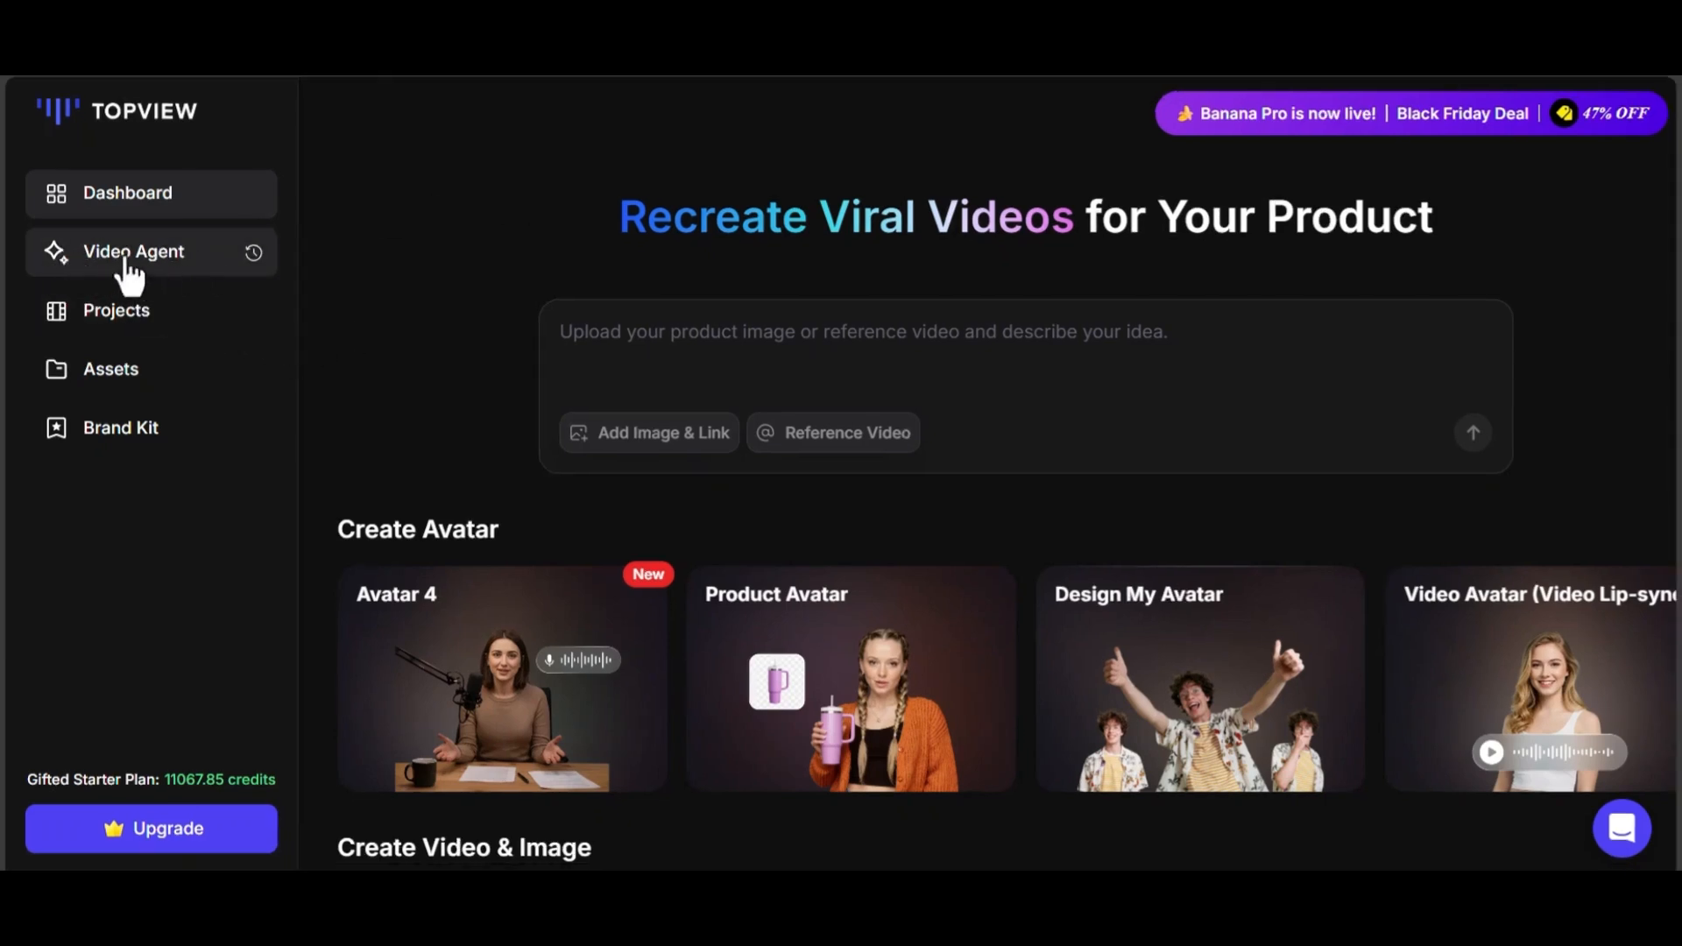
- Scroll the Dashboard and open Video Agent from the left sidebar
{"action": "scroll", "coordinate": [717, 421], "scroll_direction": "down", "scroll_amount": 1}
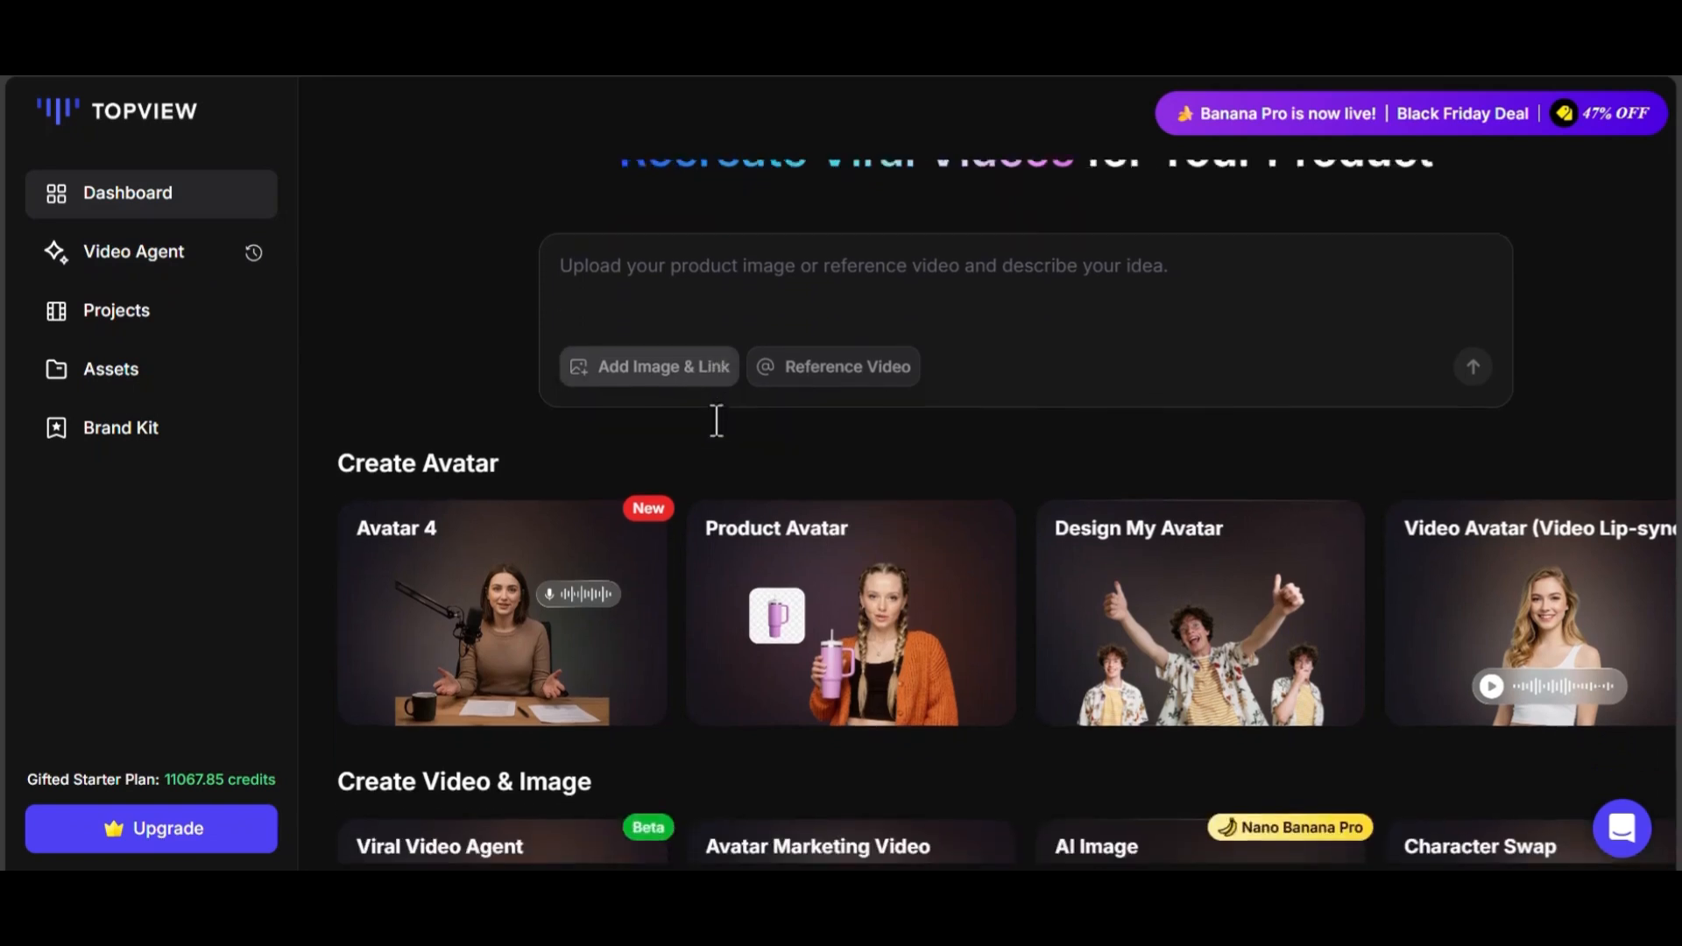
{"action": "scroll", "coordinate": [717, 420], "scroll_direction": "down", "scroll_amount": 4}
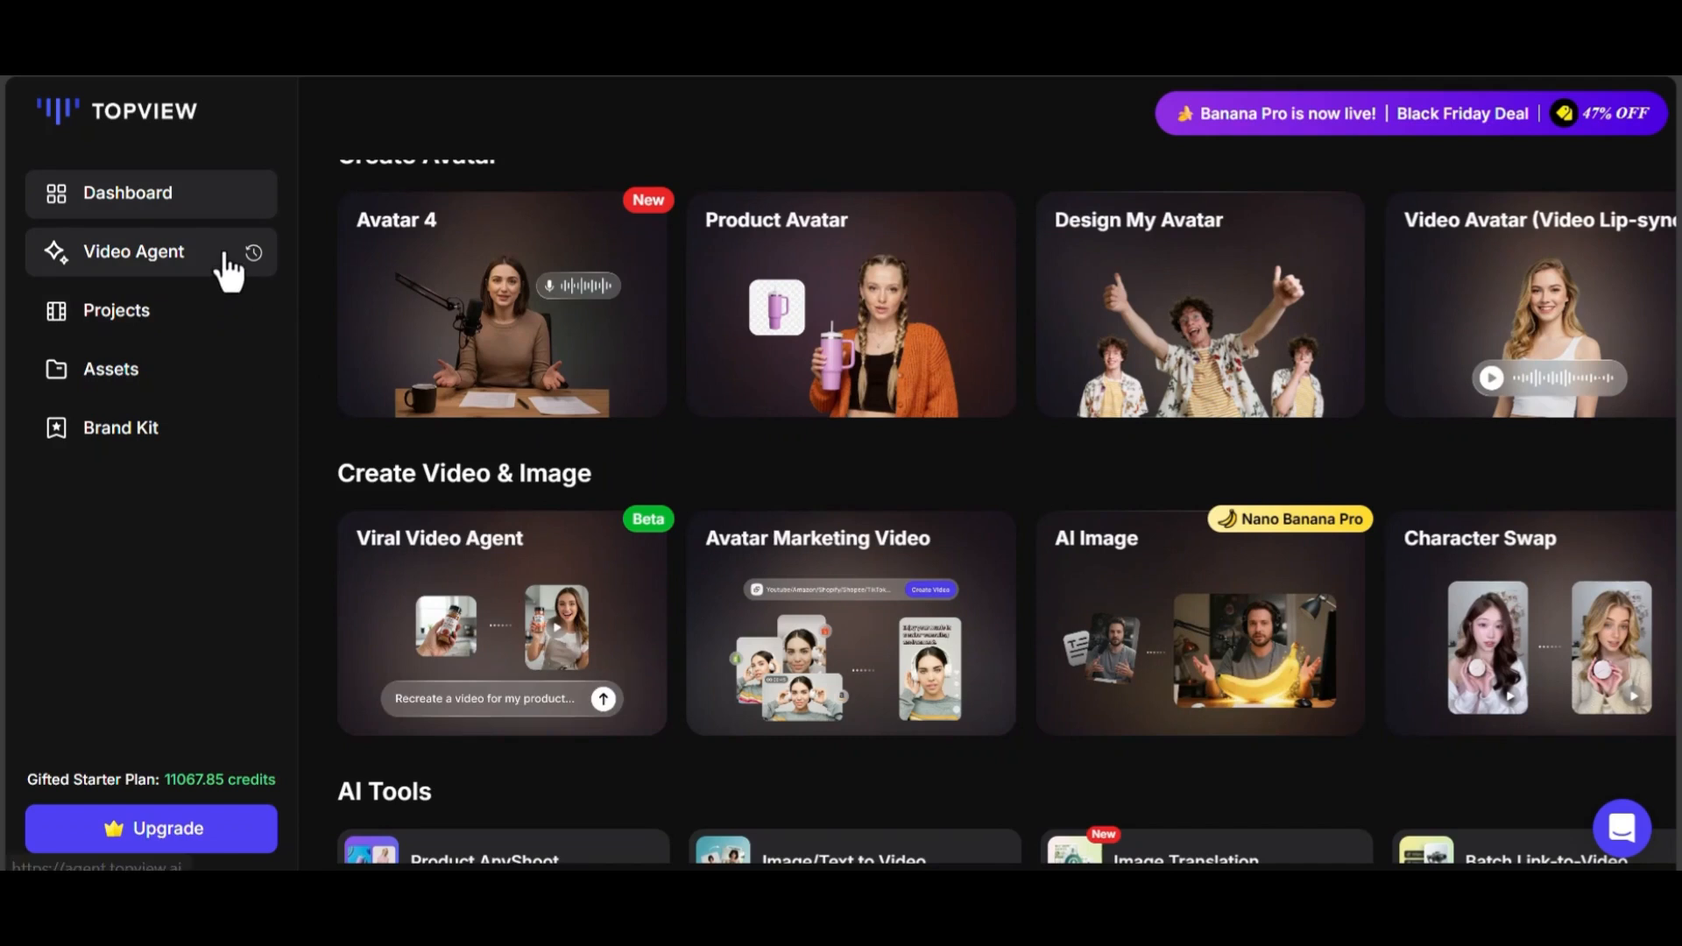
{"action": "left_click", "coordinate": [227, 263]}
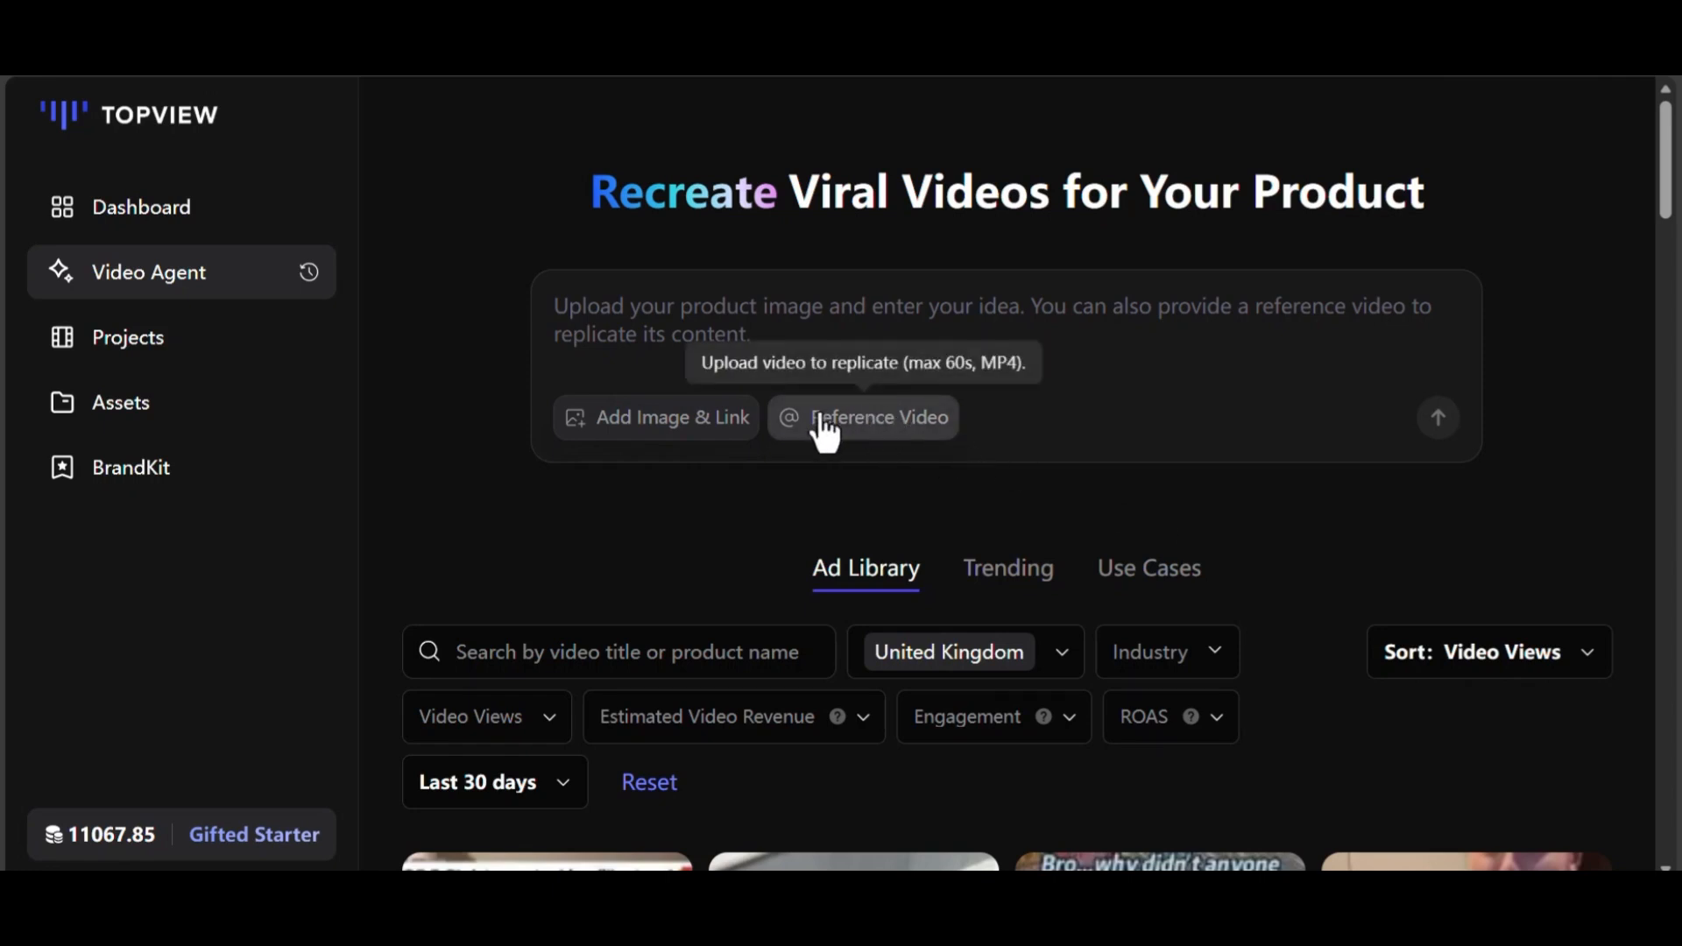
{"action": "scroll", "coordinate": [1037, 531], "scroll_direction": "down", "scroll_amount": 1}
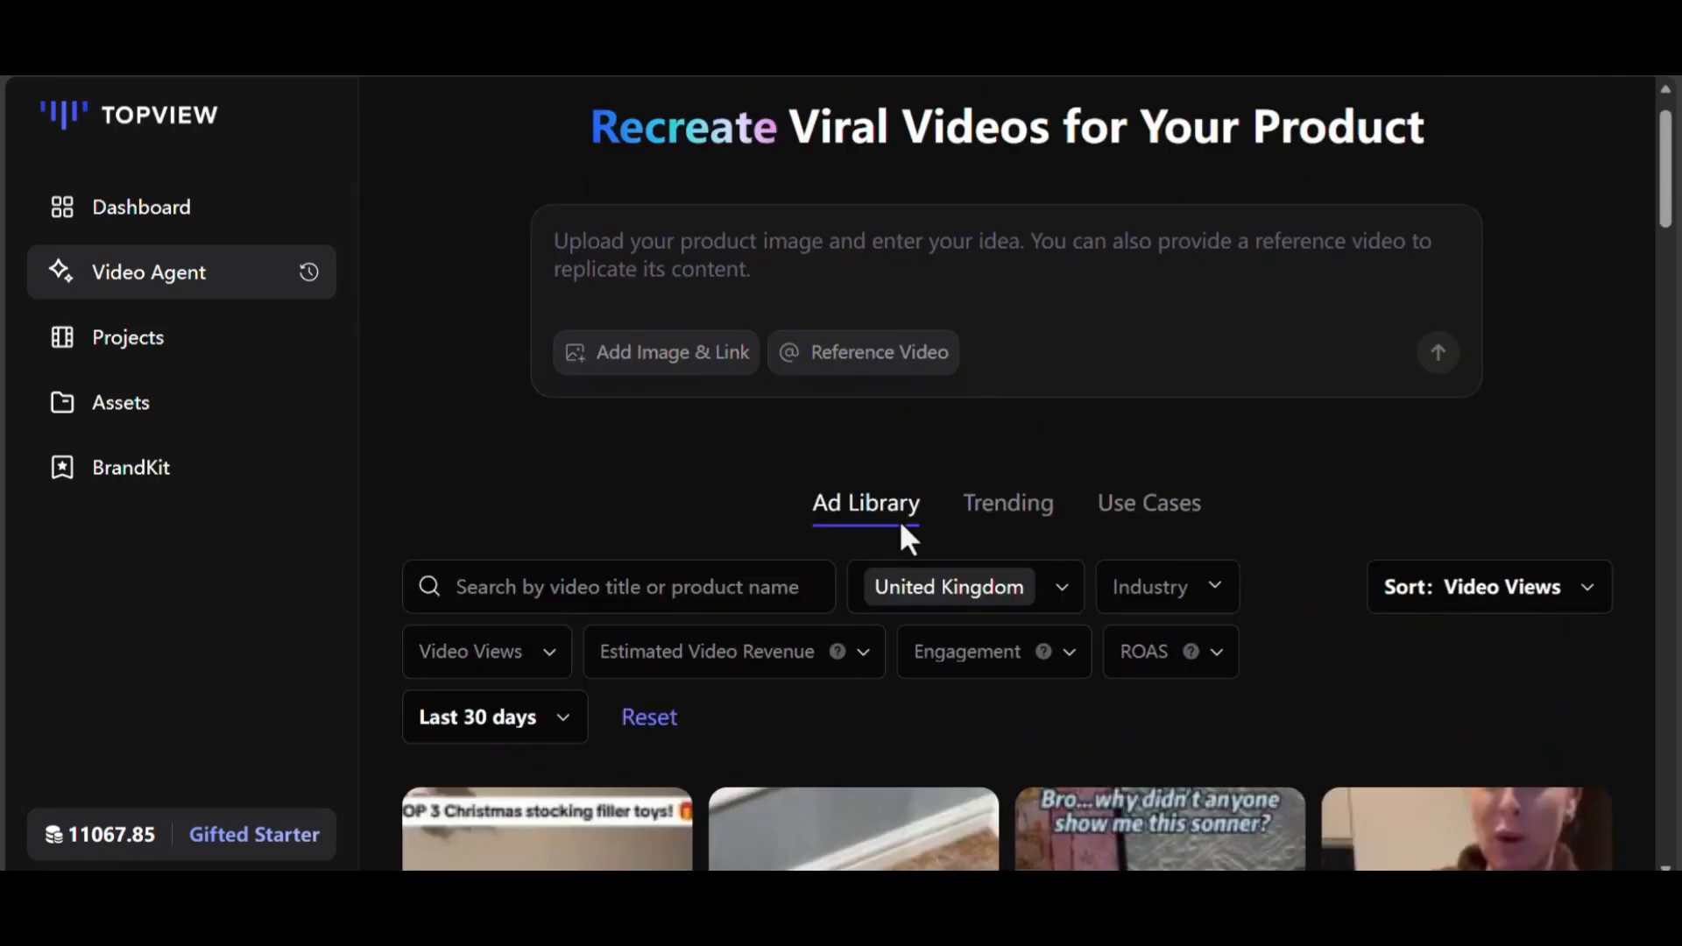
{"action": "scroll", "coordinate": [1022, 755], "scroll_direction": "down", "scroll_amount": 2}
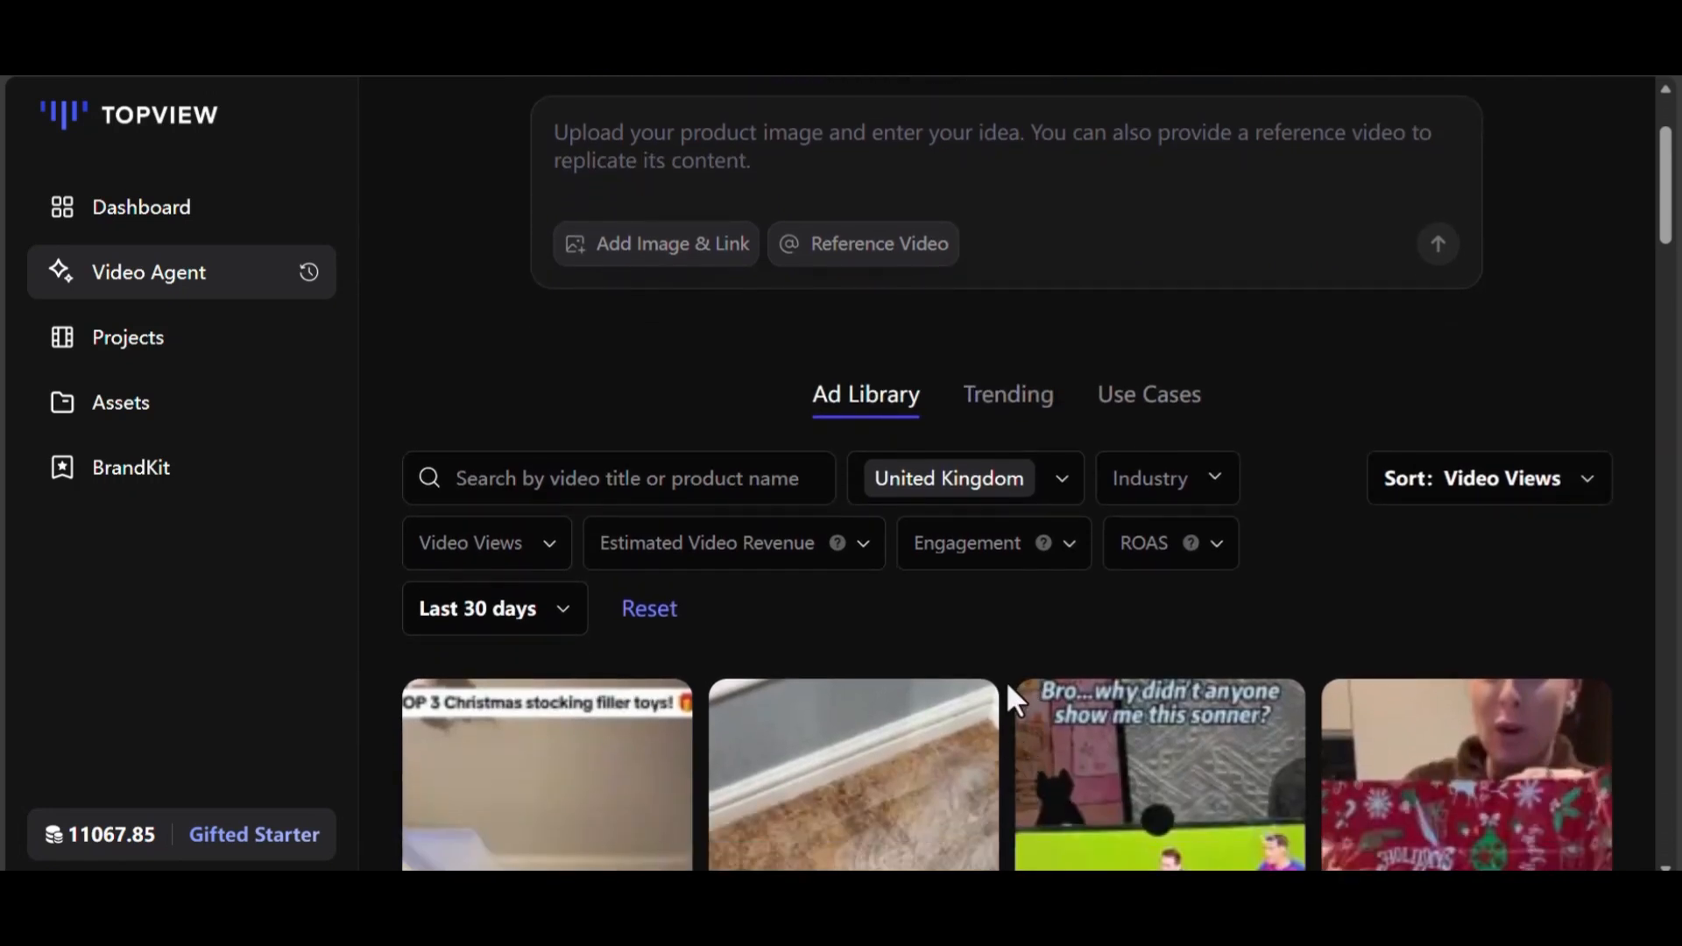
{"action": "scroll", "coordinate": [984, 619], "scroll_direction": "down", "scroll_amount": 3}
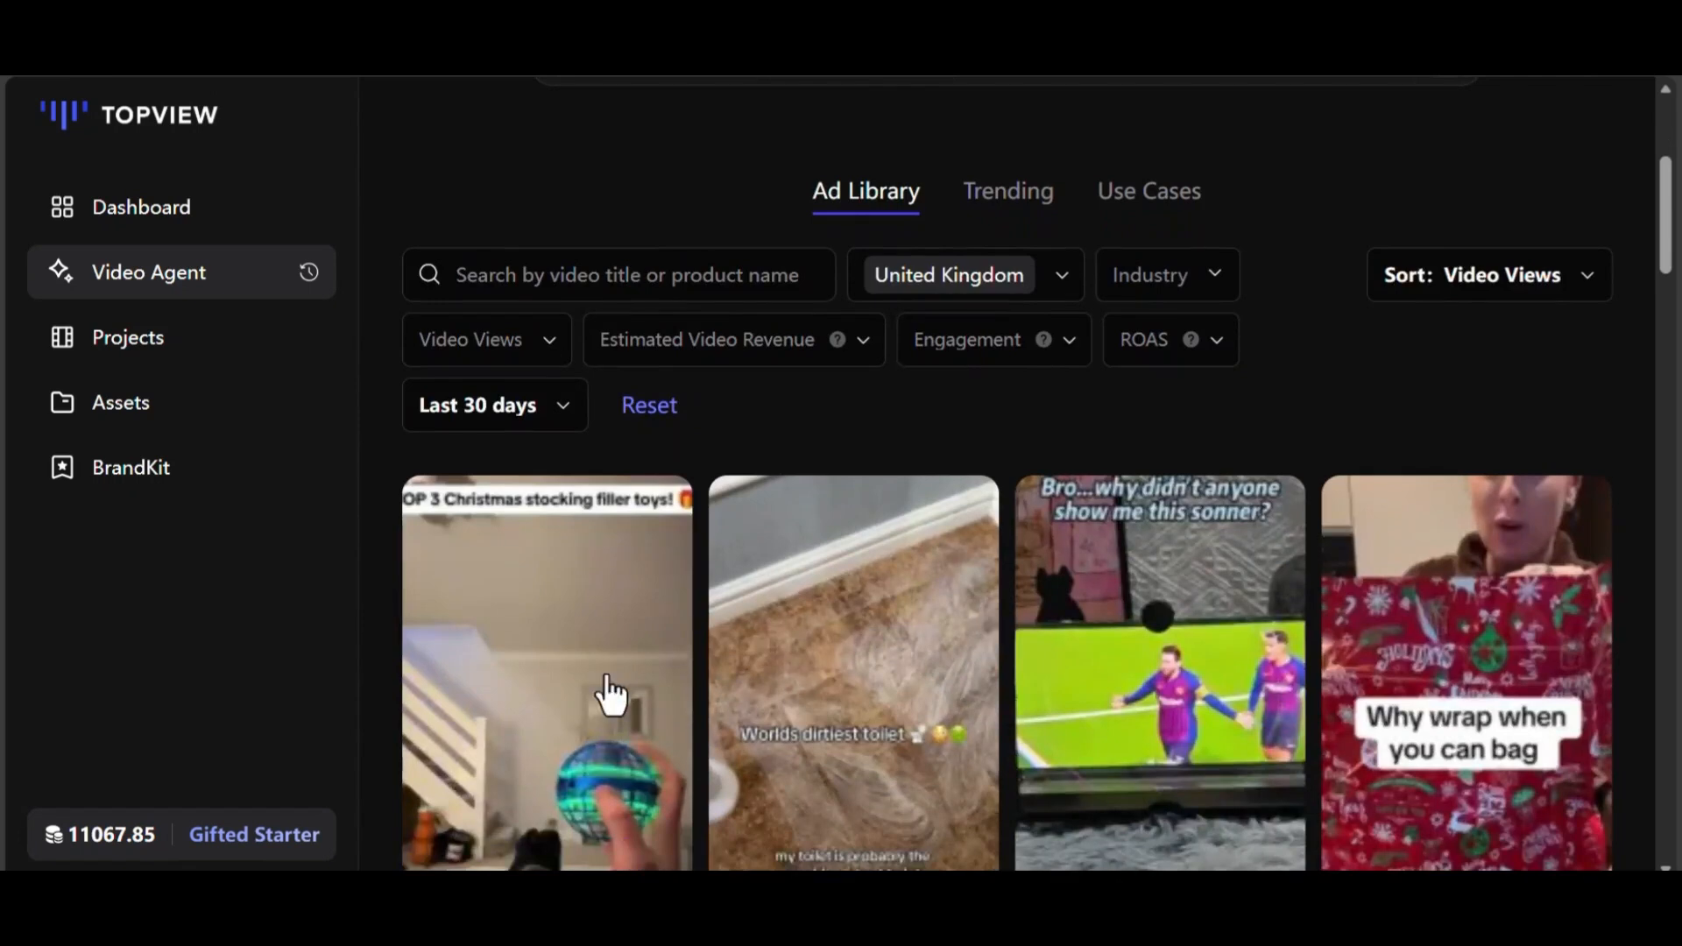
{"action": "scroll", "coordinate": [610, 692], "scroll_direction": "down", "scroll_amount": 1}
{"action": "scroll", "coordinate": [611, 692], "scroll_direction": "down", "scroll_amount": 1}
{"action": "scroll", "coordinate": [1108, 744], "scroll_direction": "down", "scroll_amount": 3}
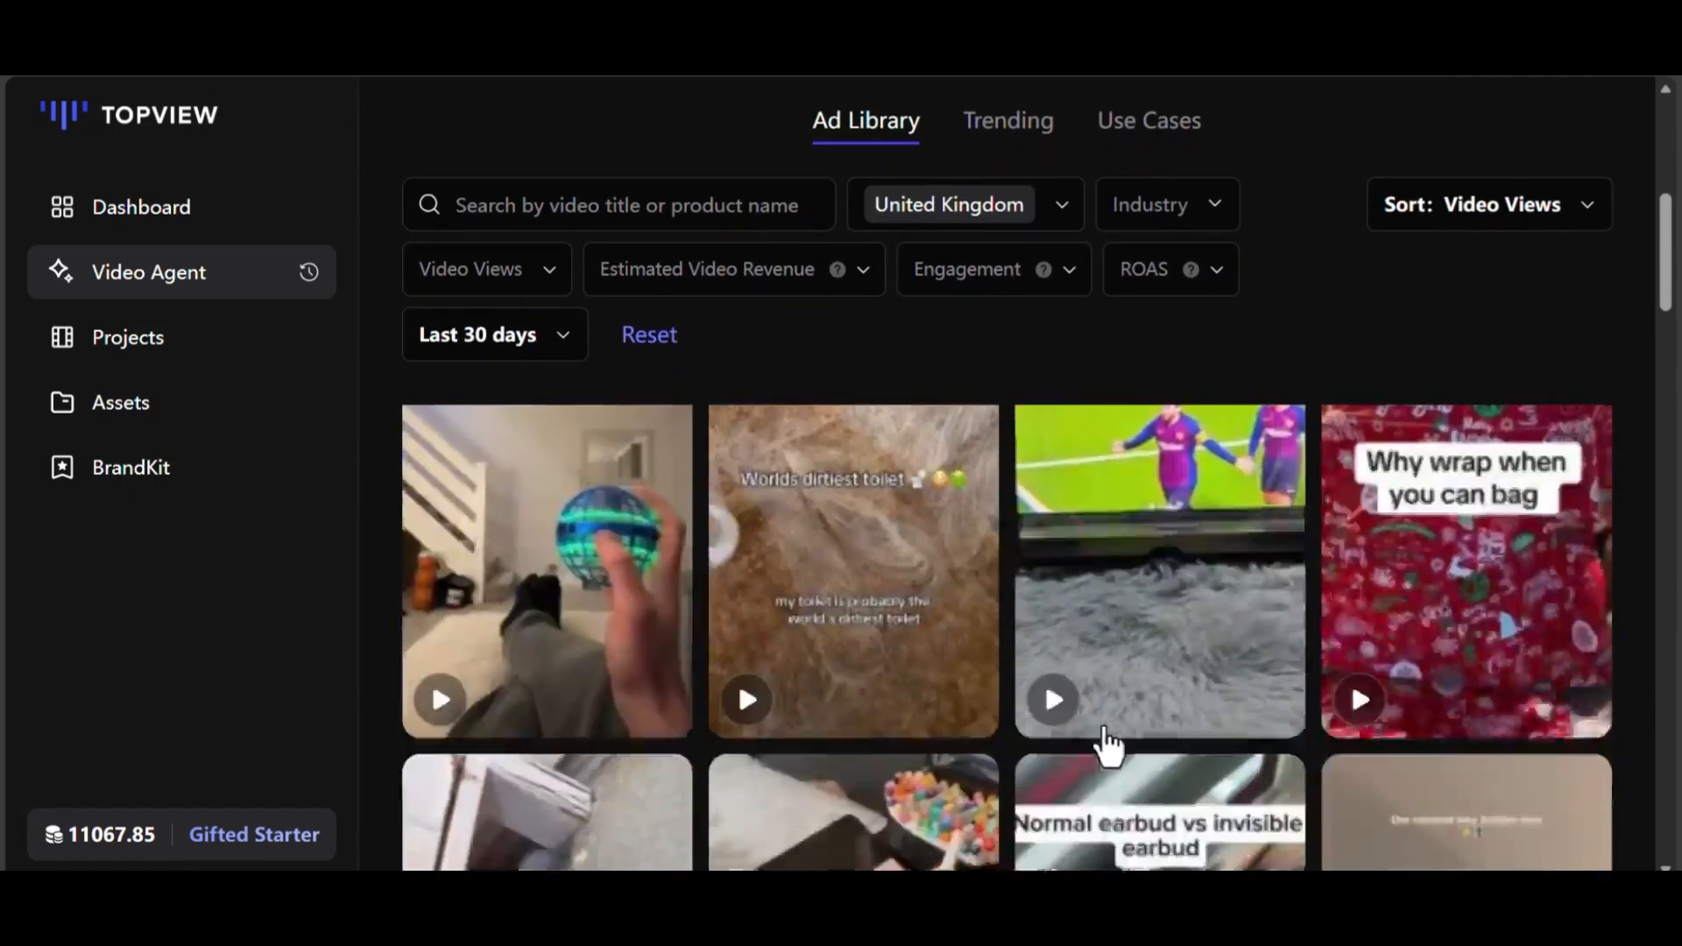
{"action": "scroll", "coordinate": [1108, 744], "scroll_direction": "down", "scroll_amount": 6}
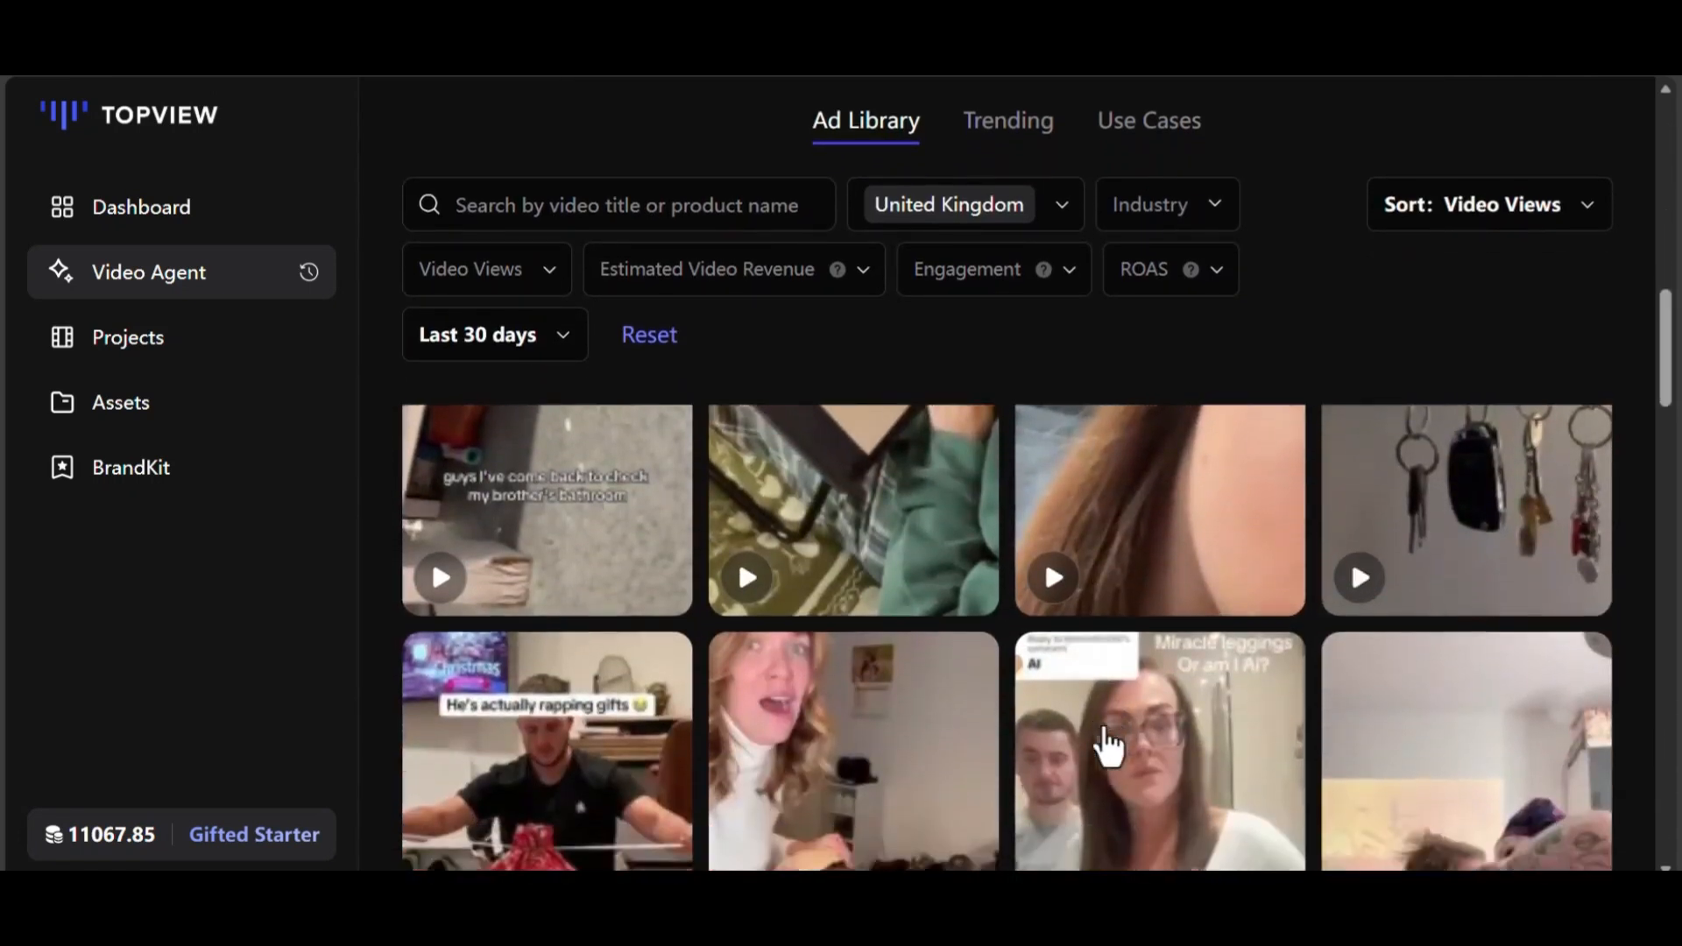
{"action": "scroll", "coordinate": [1108, 744], "scroll_direction": "down", "scroll_amount": 6}
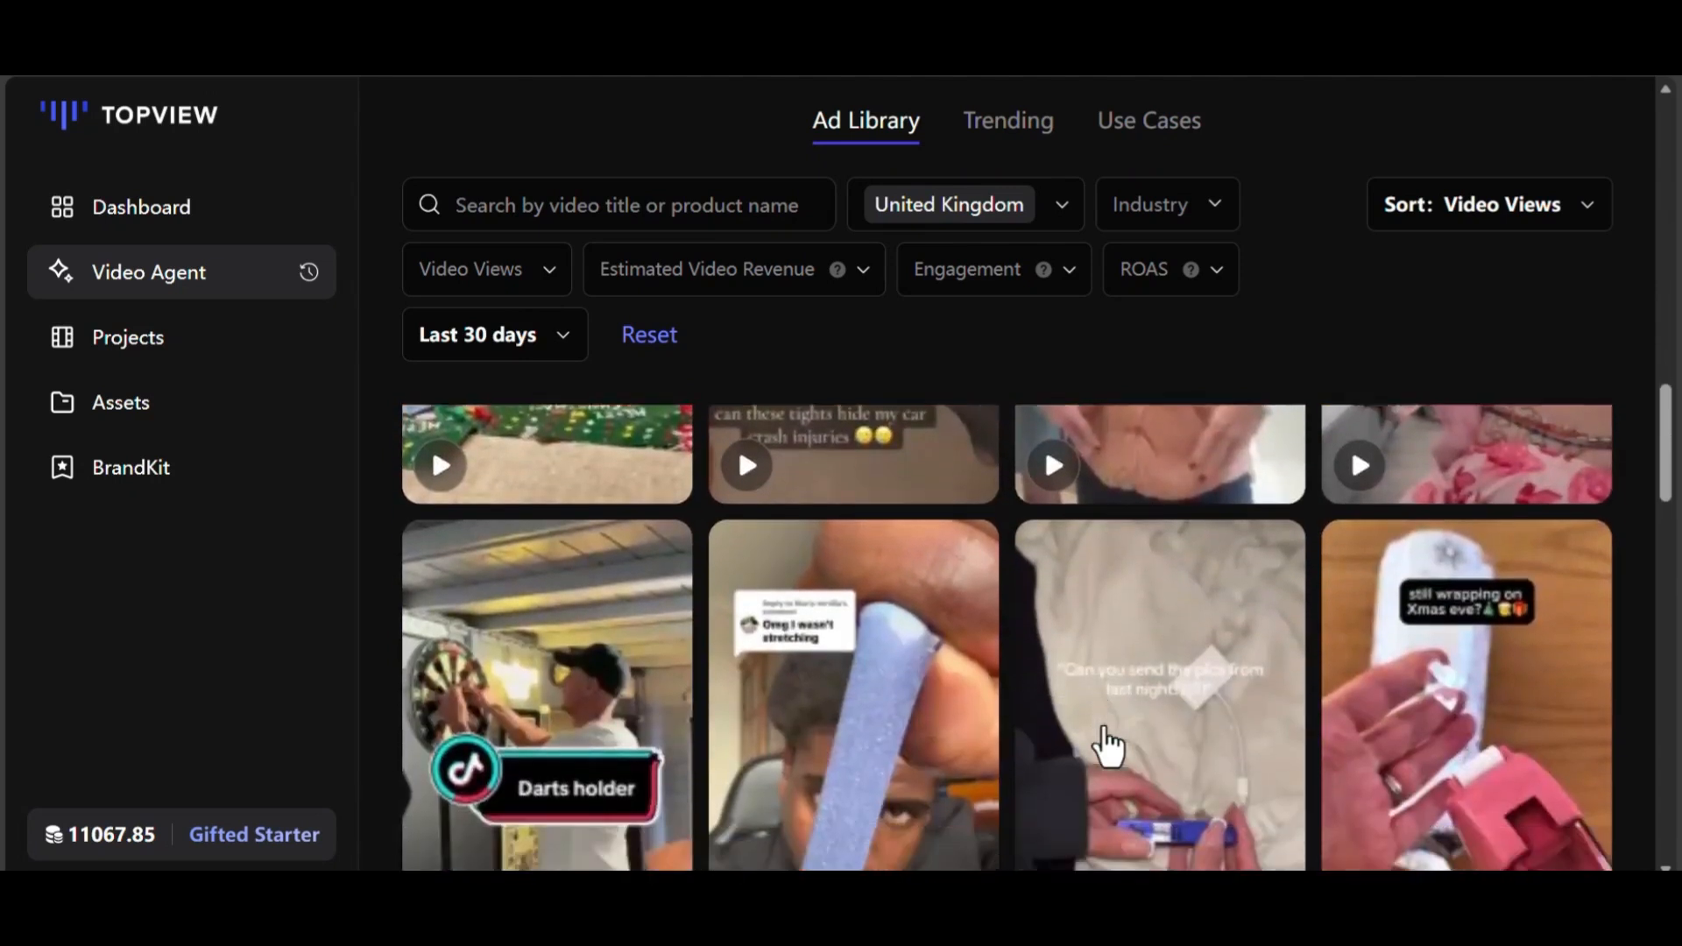
{"action": "scroll", "coordinate": [1107, 743], "scroll_direction": "down", "scroll_amount": 5}
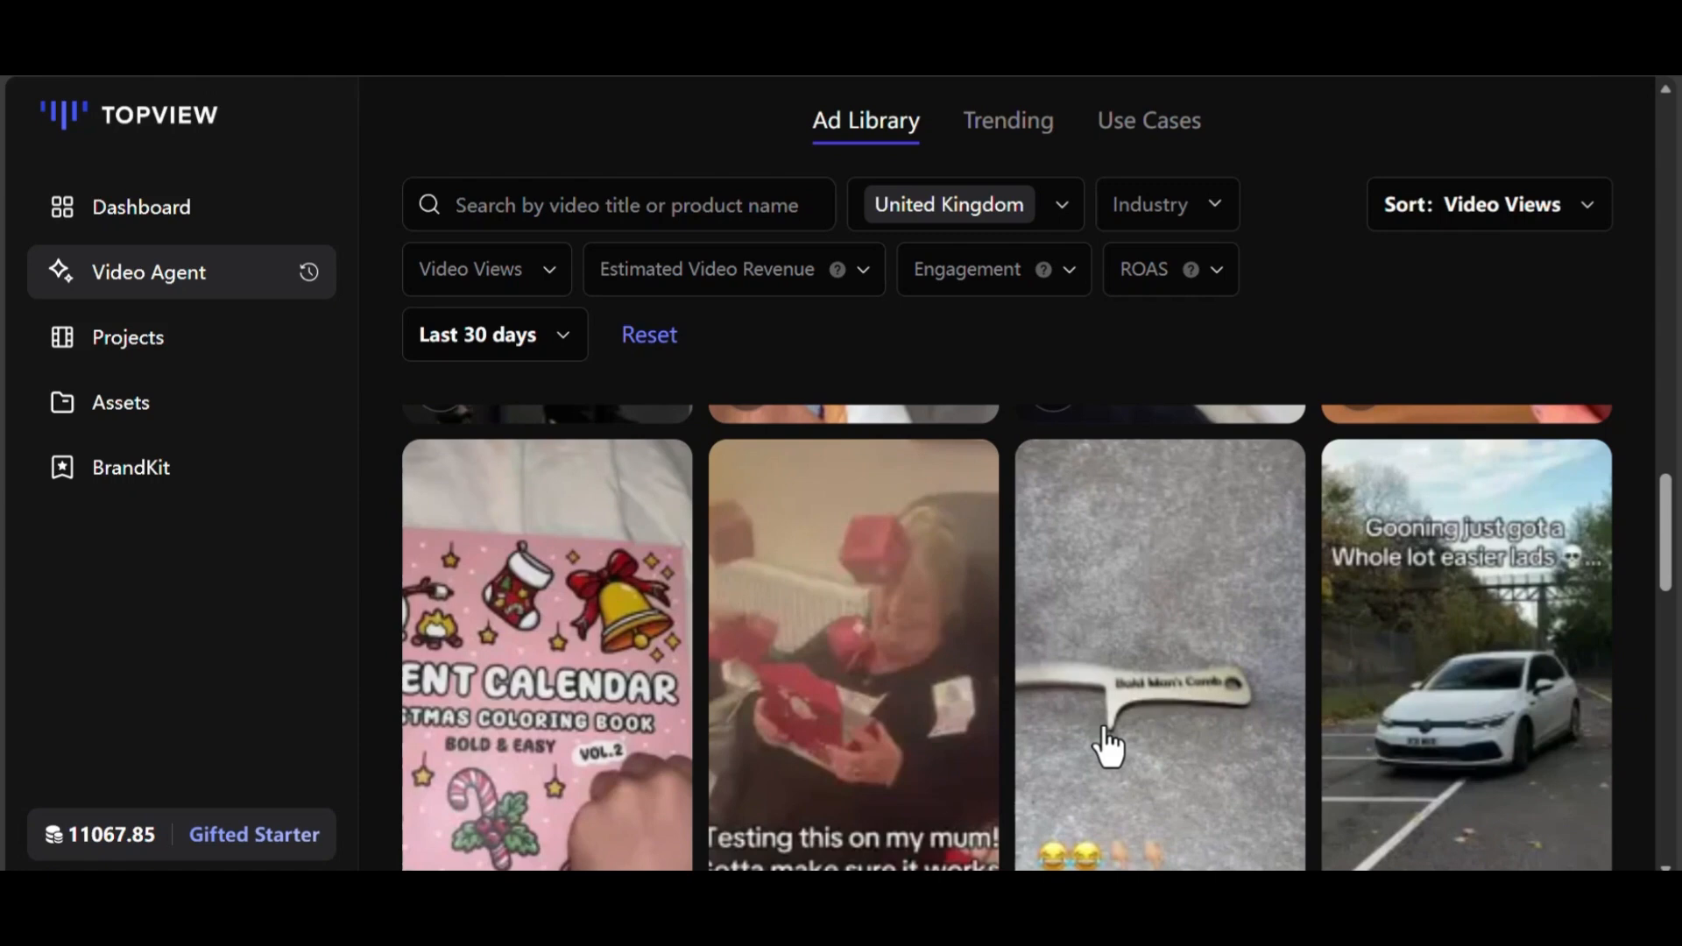
{"action": "scroll", "coordinate": [1170, 751], "scroll_direction": "down", "scroll_amount": 12}
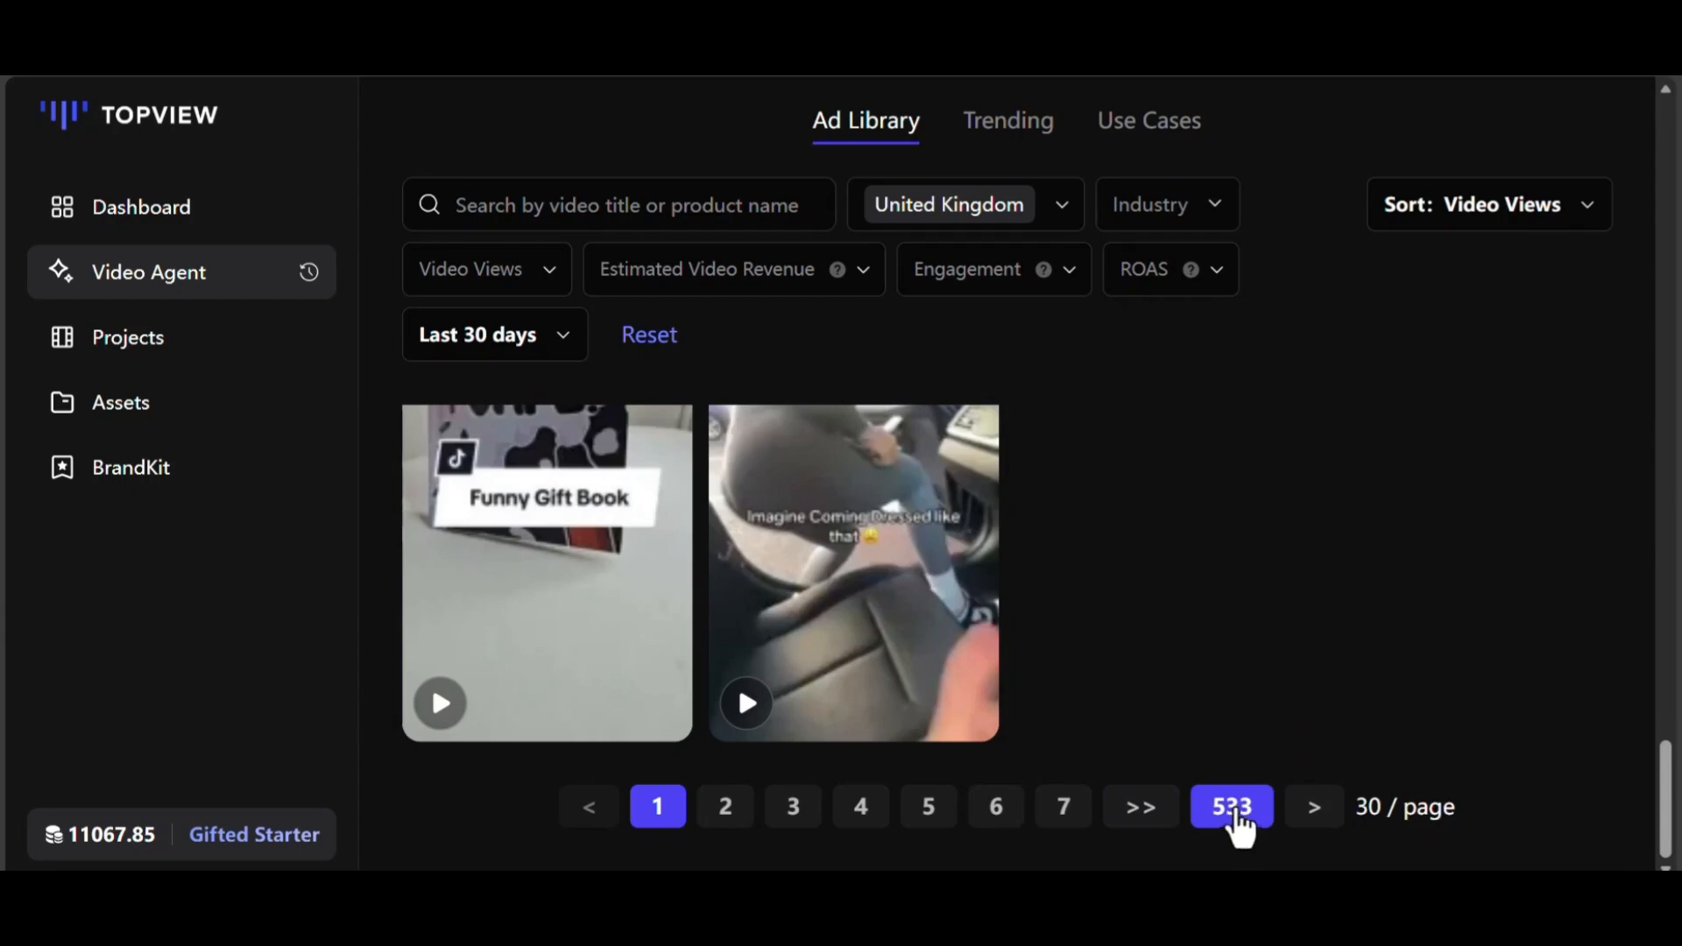
{"action": "scroll", "coordinate": [1259, 566], "scroll_direction": "up", "scroll_amount": 5}
{"action": "scroll", "coordinate": [1259, 566], "scroll_direction": "down", "scroll_amount": 5}
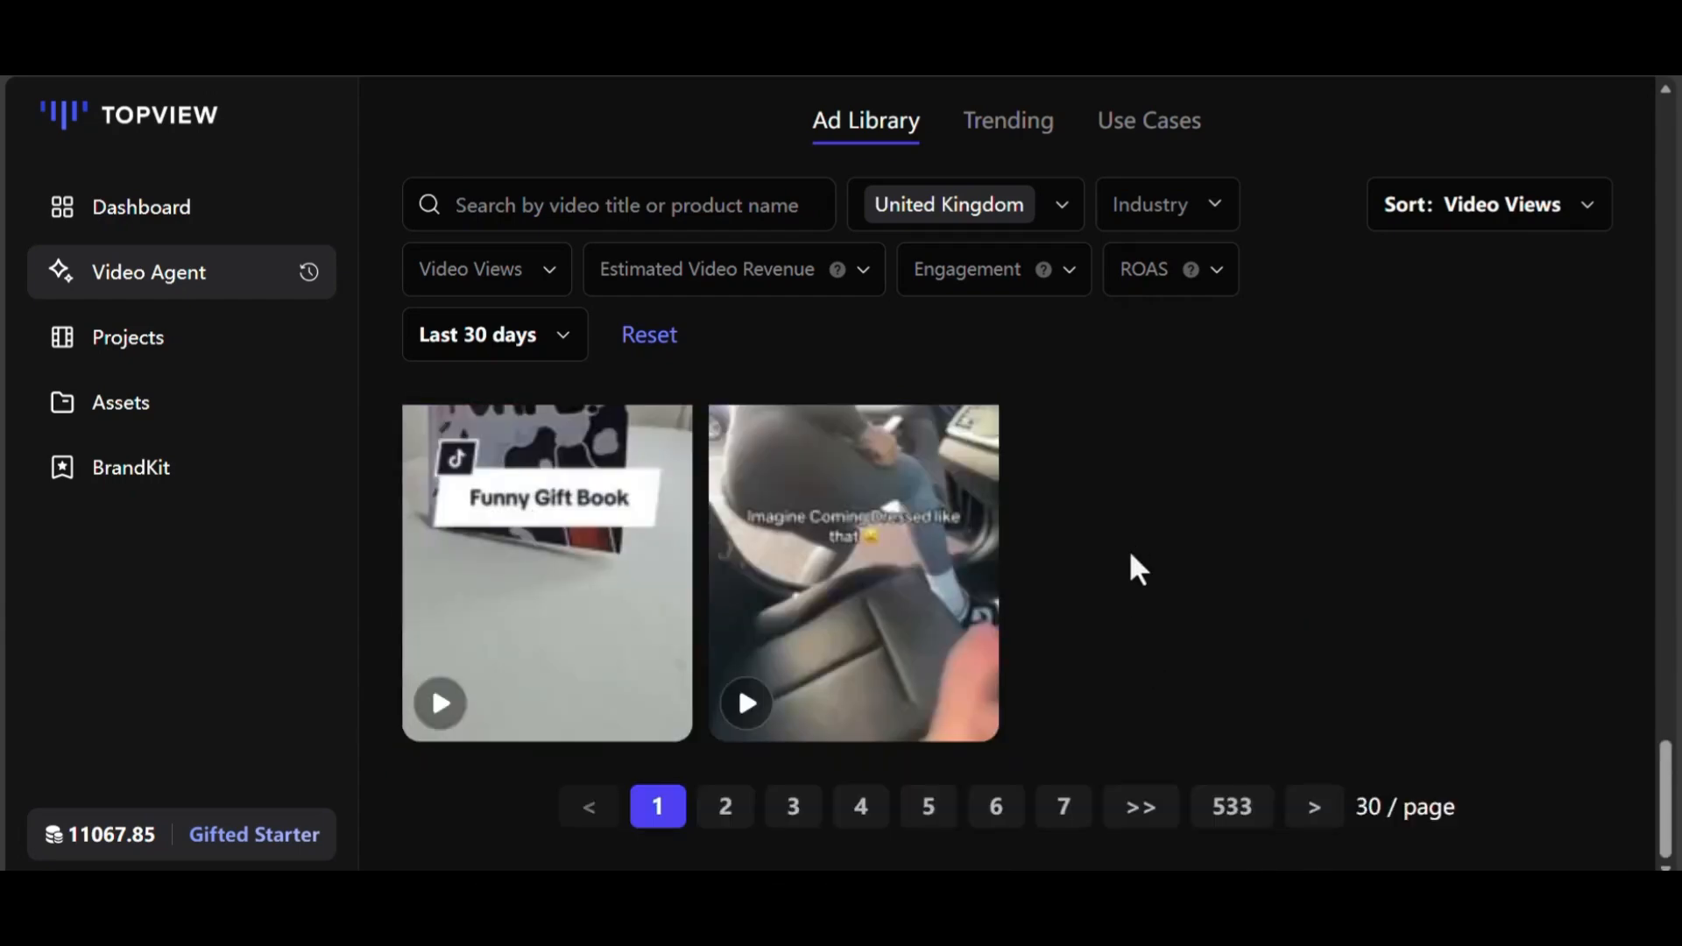
{"action": "scroll", "coordinate": [1131, 555], "scroll_direction": "up", "scroll_amount": 10}
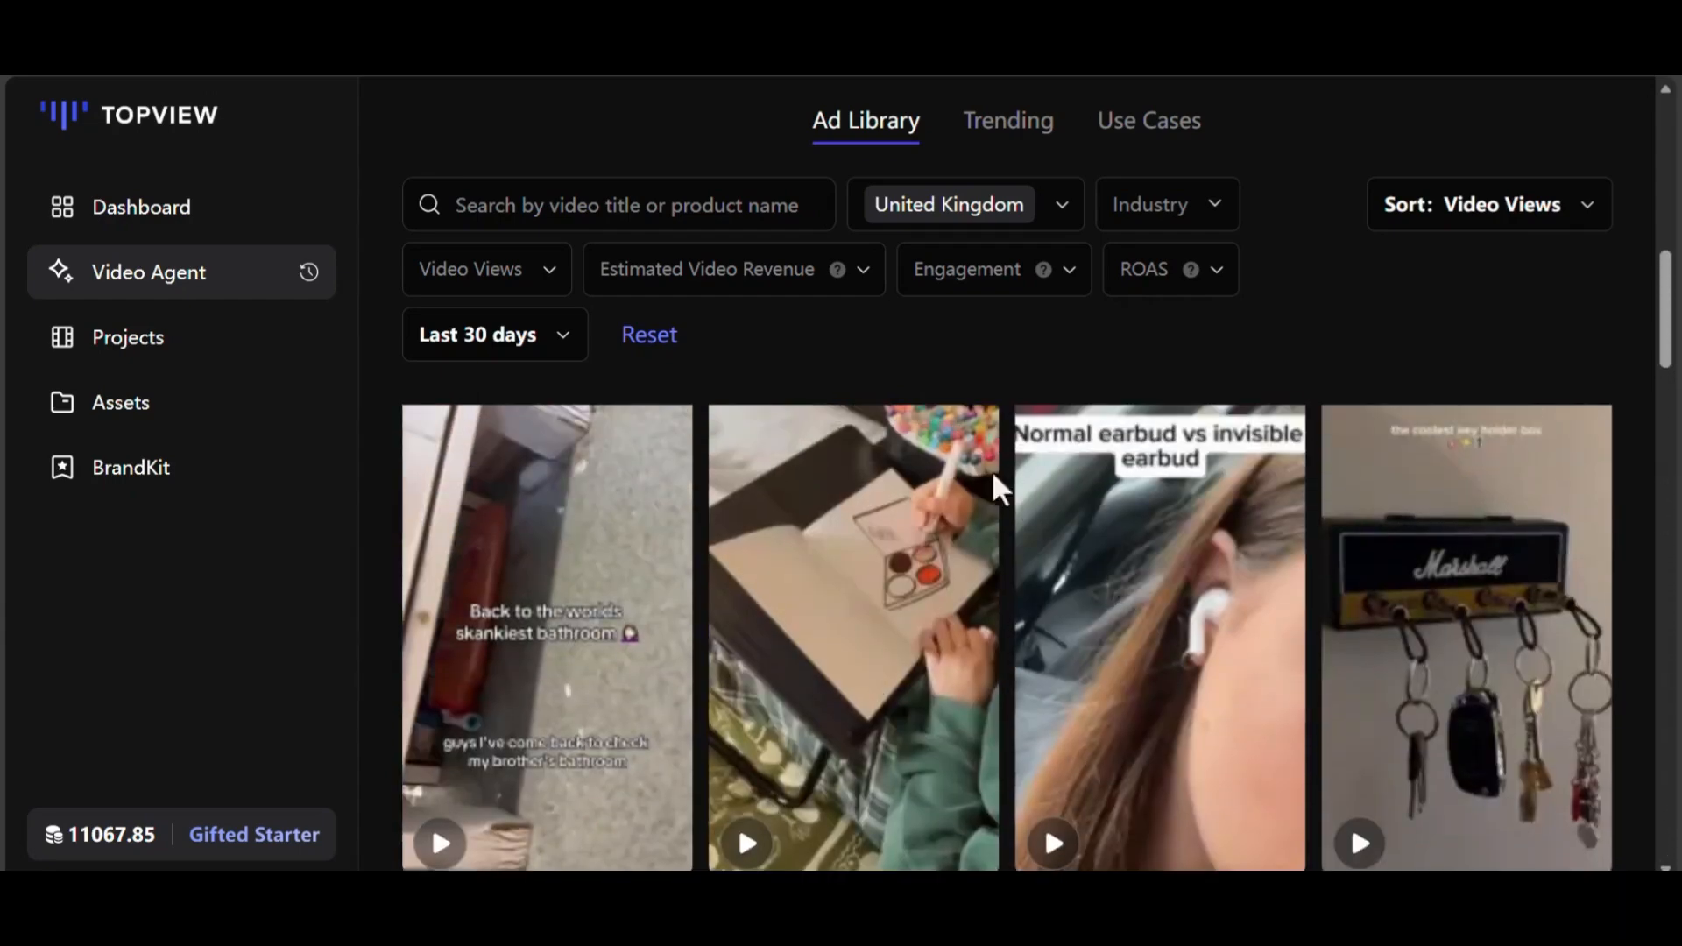
{"action": "scroll", "coordinate": [992, 477], "scroll_direction": "up", "scroll_amount": 6}
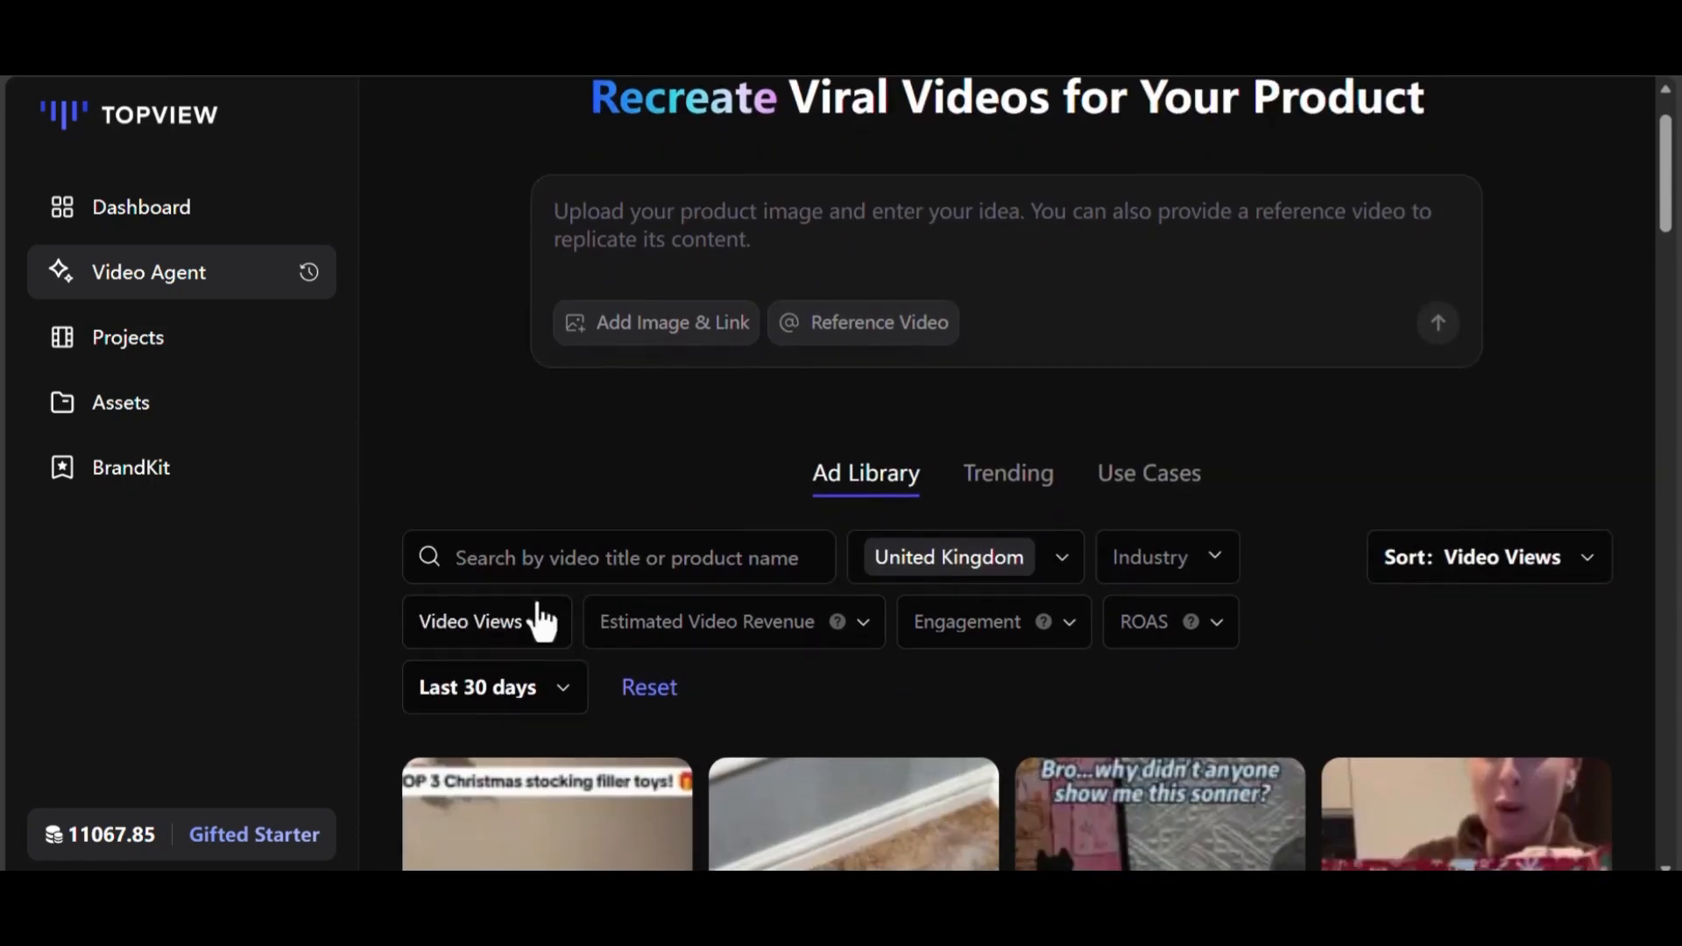
- Enter 'sneakers' in the Ad Library search and set regions to United Kingdom and United States
{"action": "left_click", "coordinate": [501, 557]}
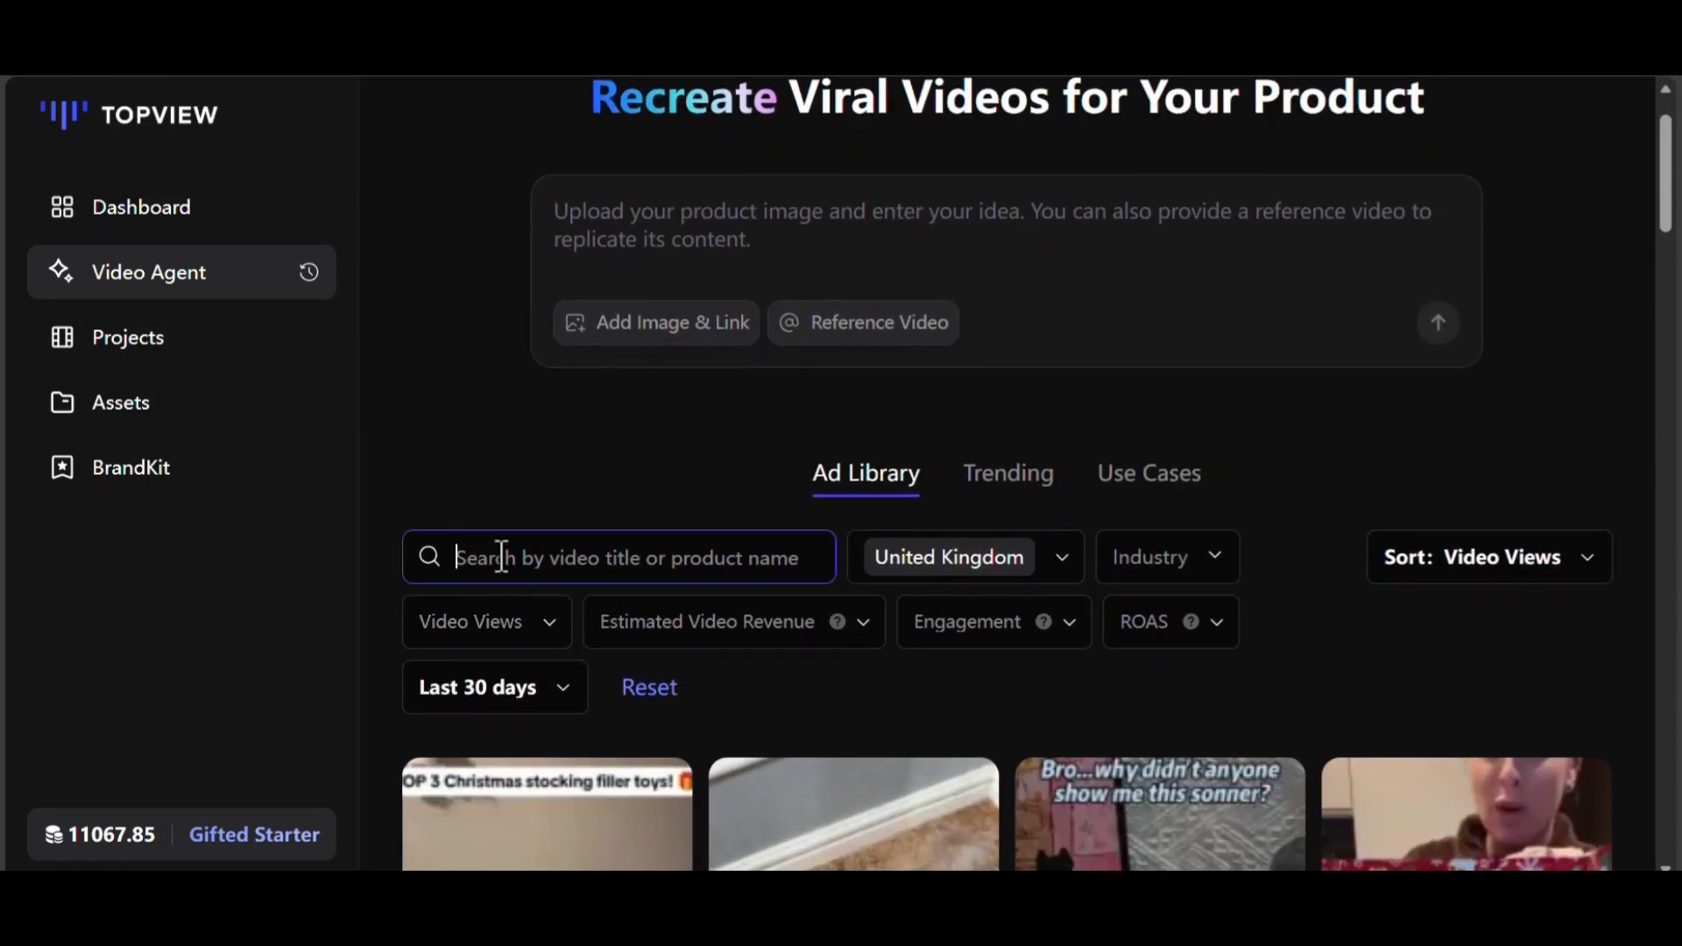
{"action": "type", "text": "sneakers"}
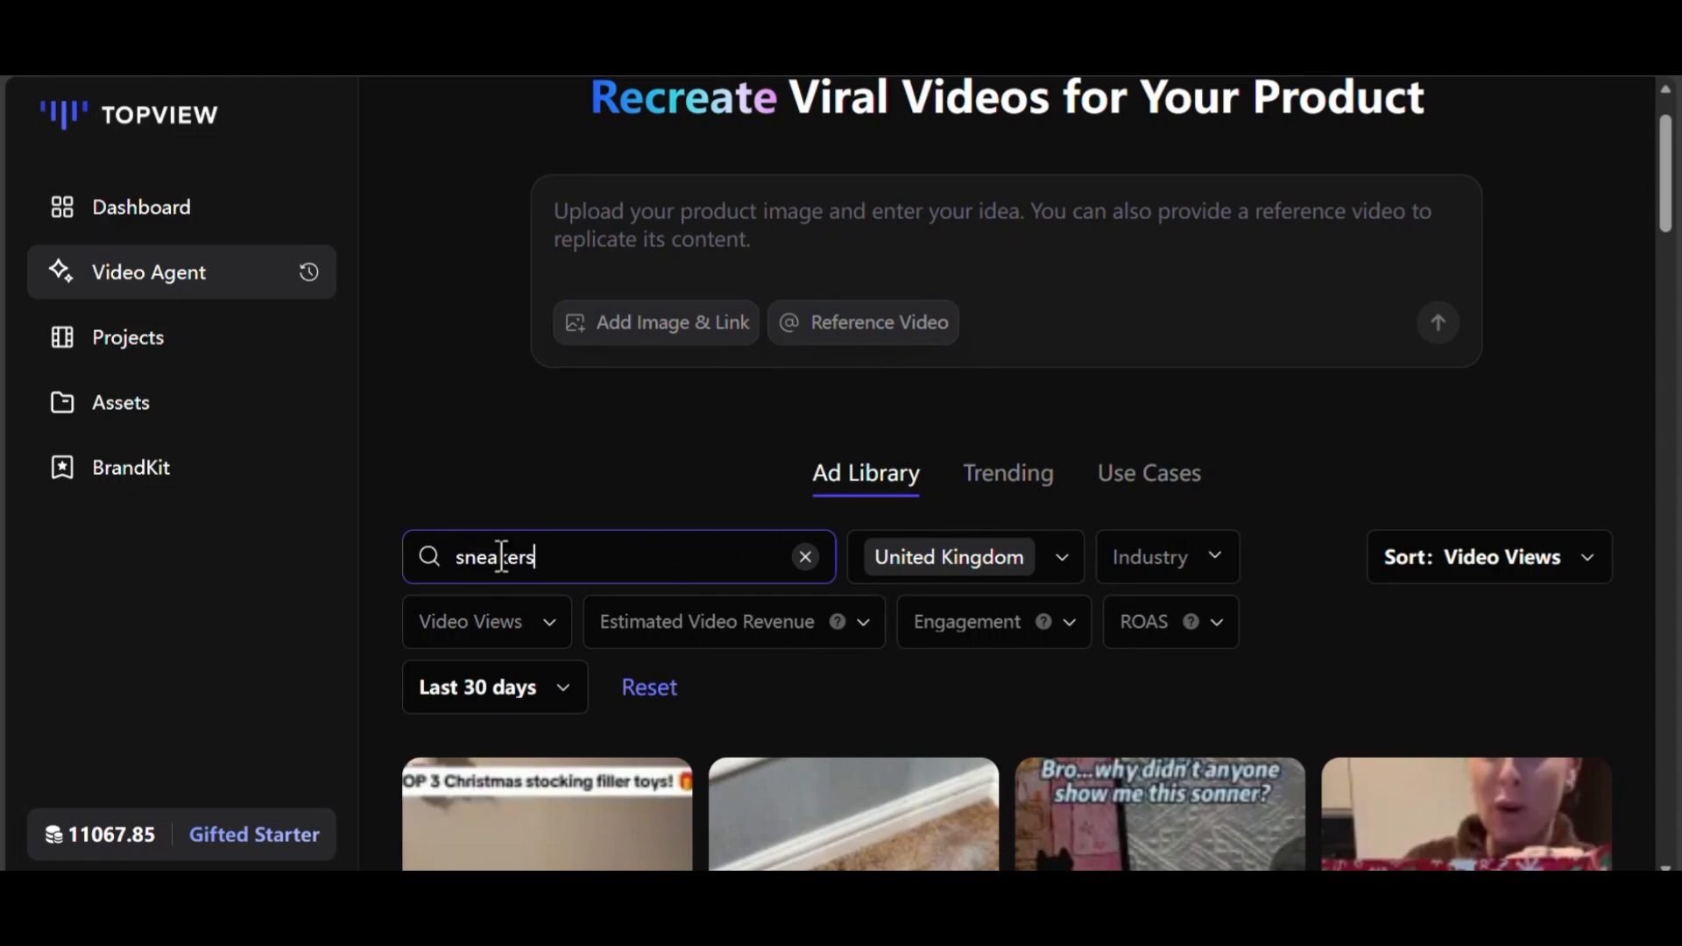
{"action": "left_click", "coordinate": [1069, 730]}
{"action": "scroll", "coordinate": [1069, 731], "scroll_direction": "up", "scroll_amount": 1}
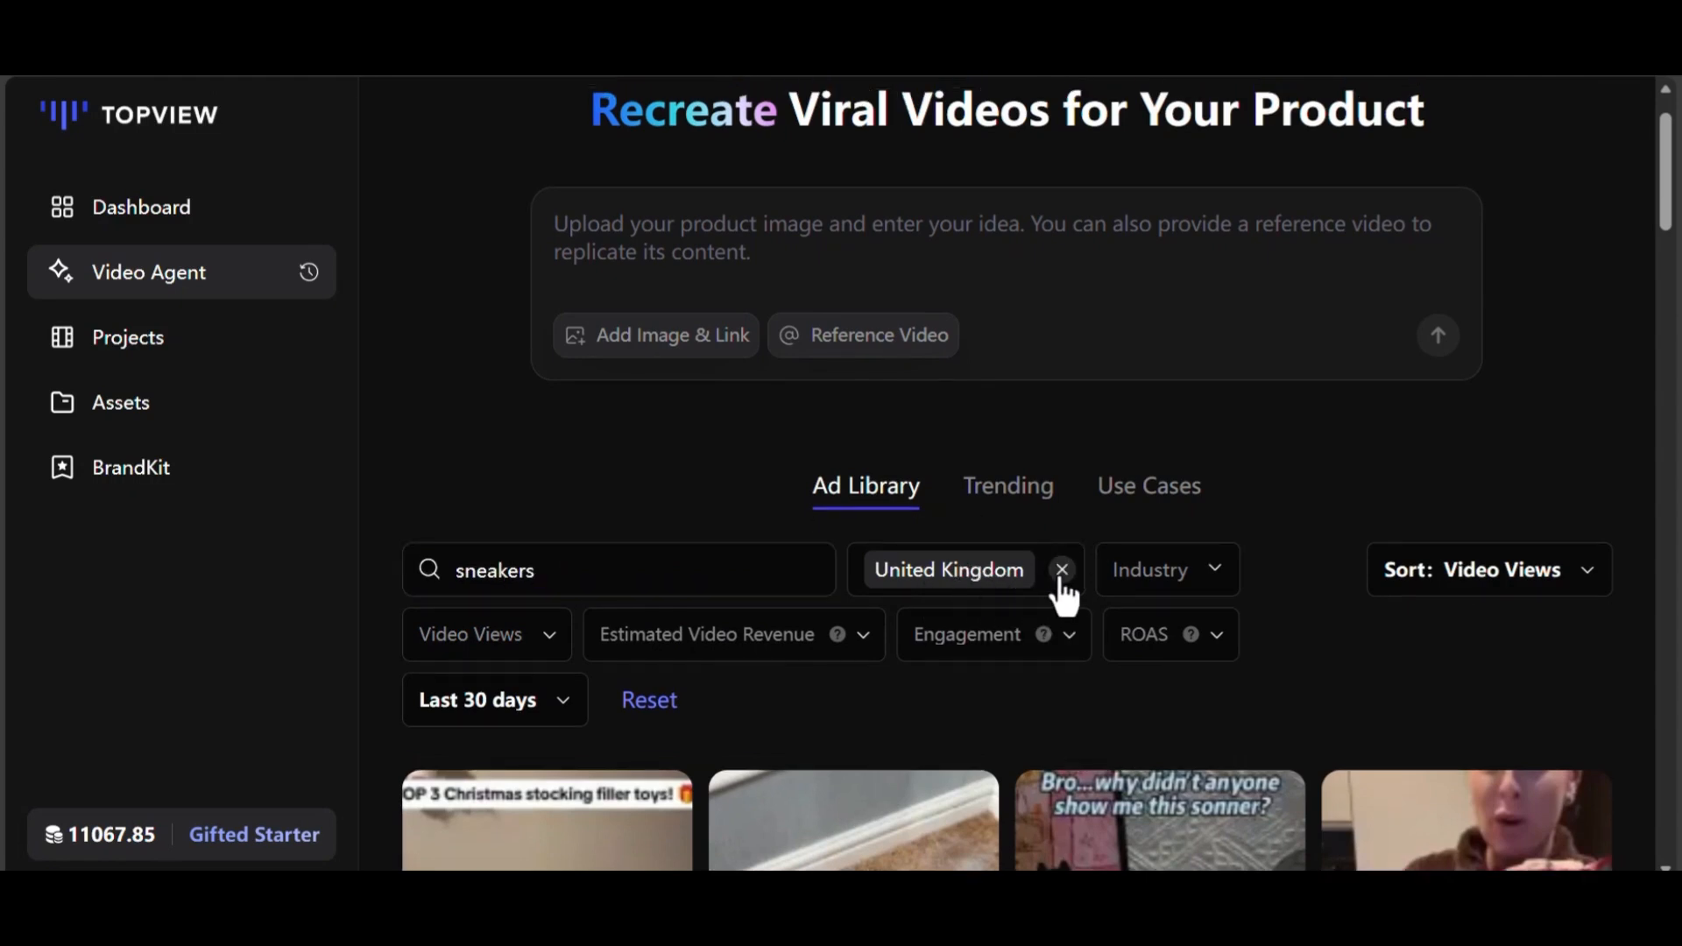
{"action": "left_click", "coordinate": [1062, 571]}
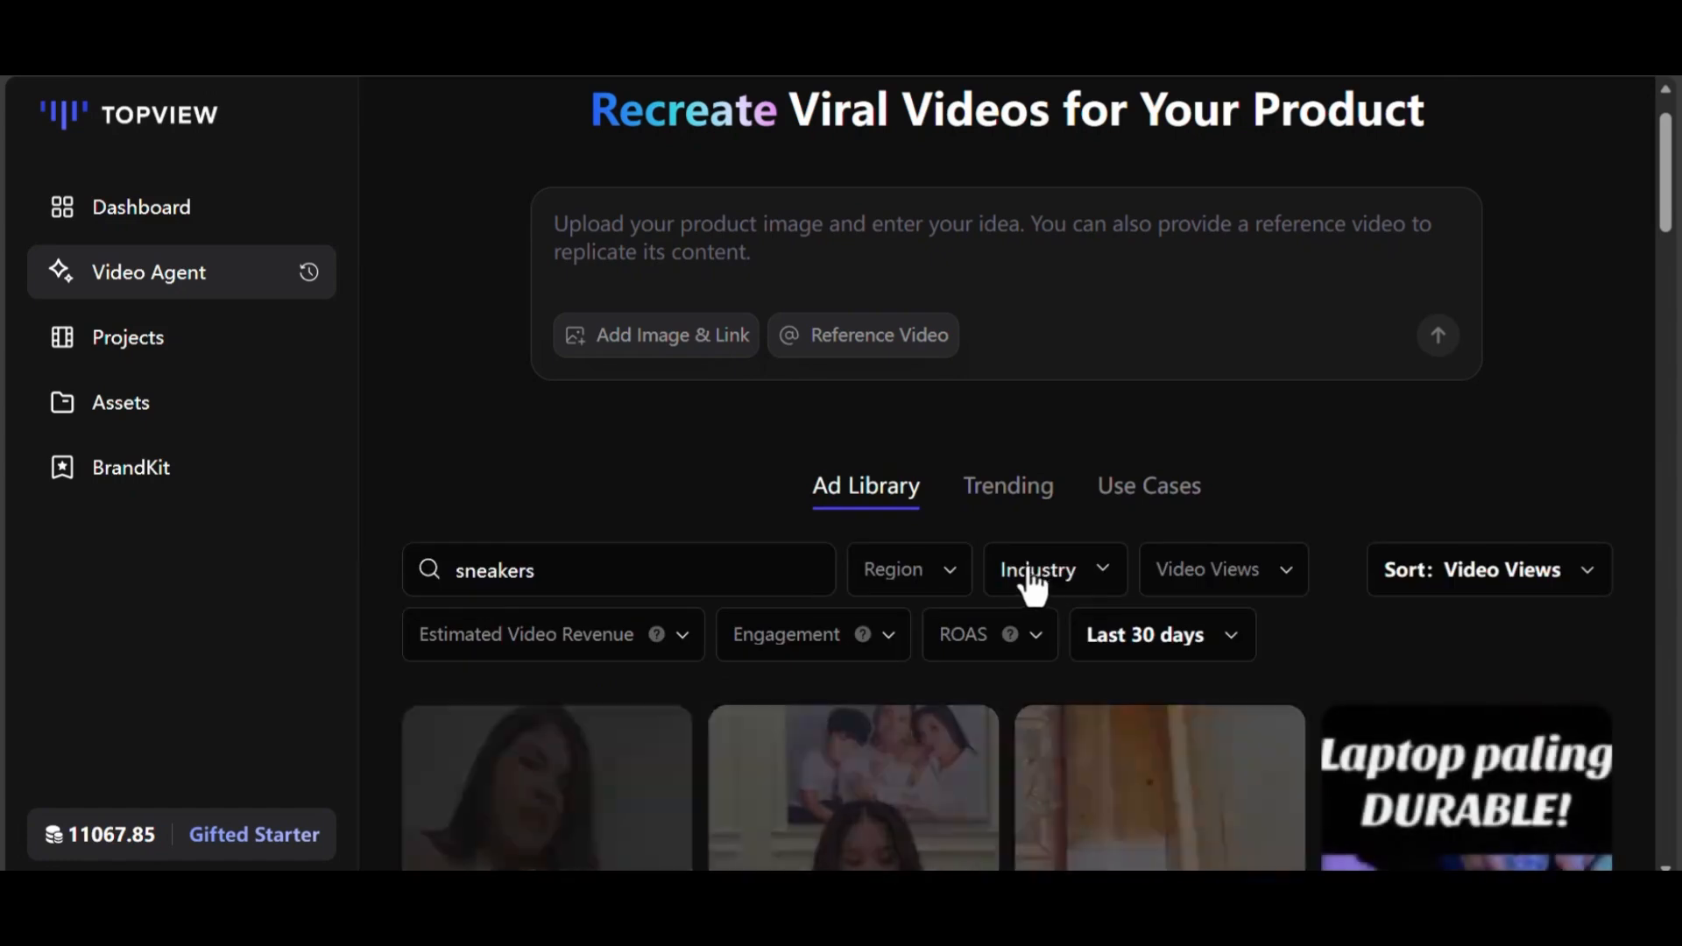
{"action": "left_click", "coordinate": [931, 590]}
{"action": "scroll", "coordinate": [964, 723], "scroll_direction": "down", "scroll_amount": 6}
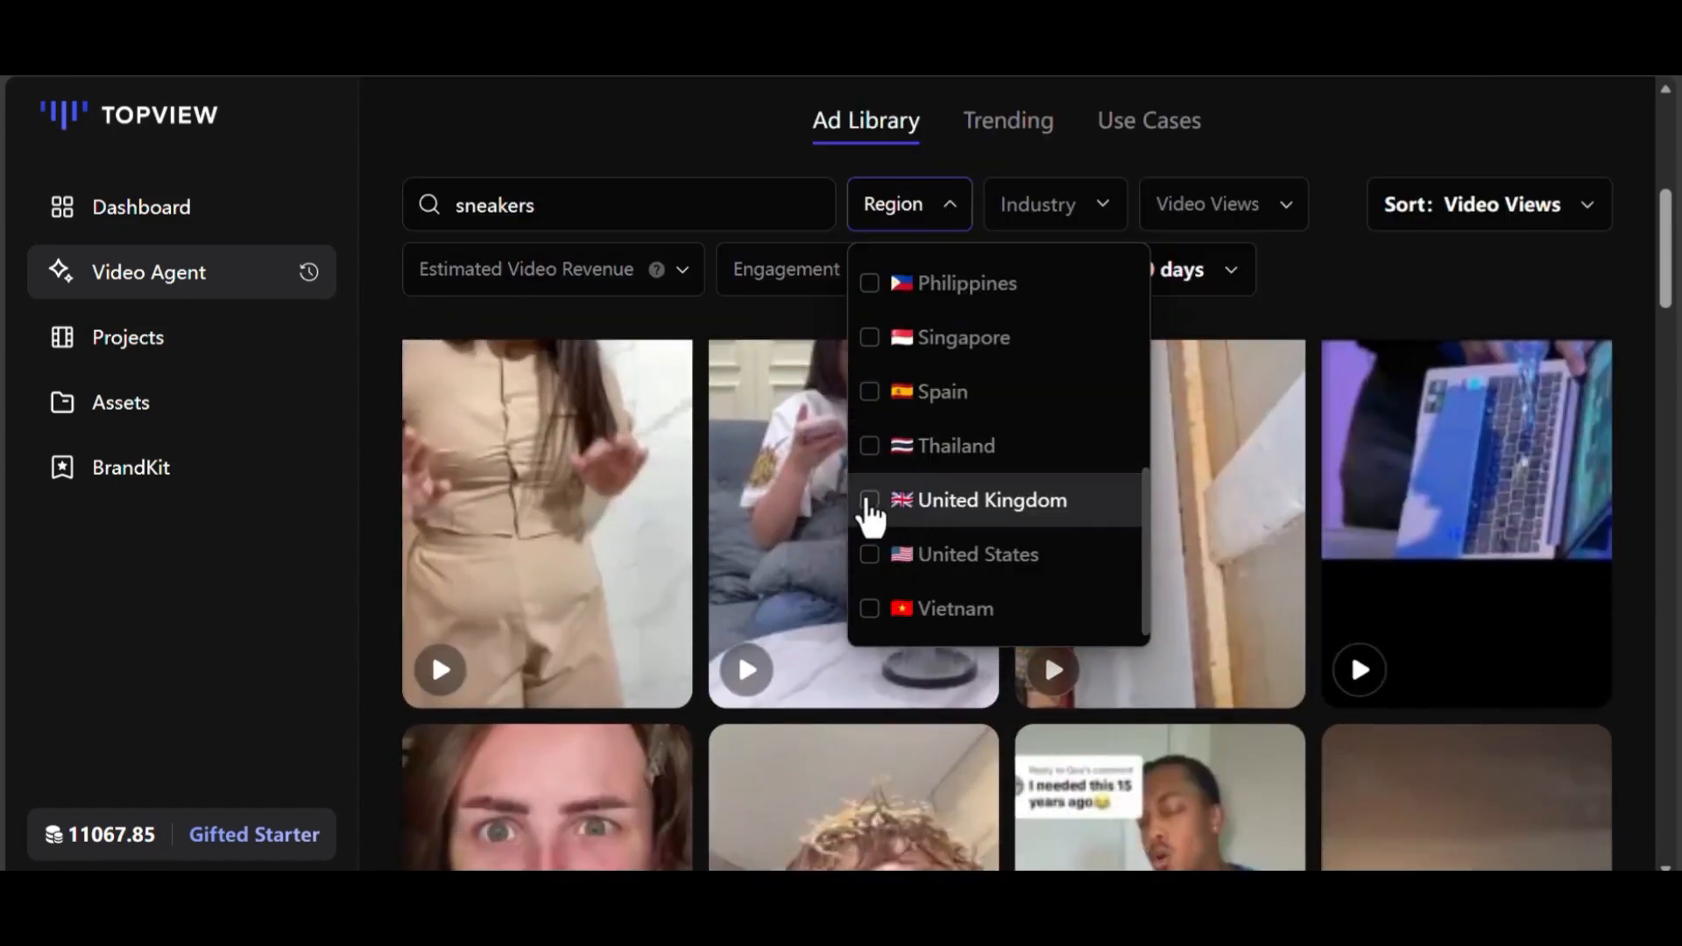
{"action": "left_click", "coordinate": [868, 504]}
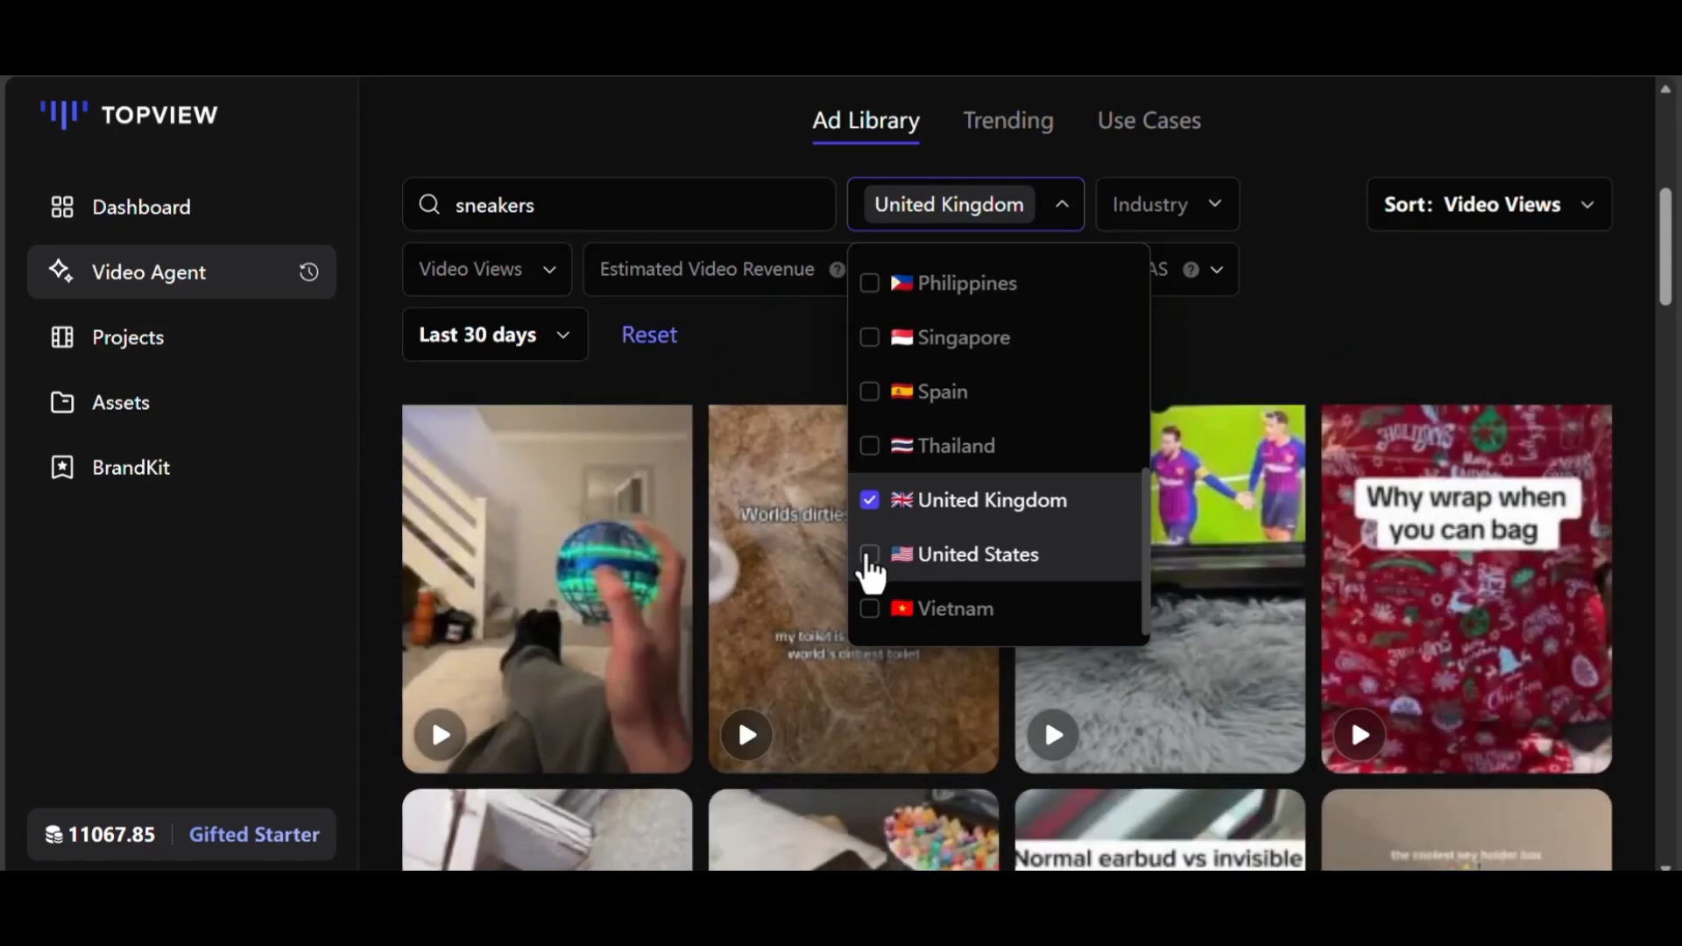
{"action": "left_click", "coordinate": [869, 555]}
{"action": "scroll", "coordinate": [986, 464], "scroll_direction": "up", "scroll_amount": 8}
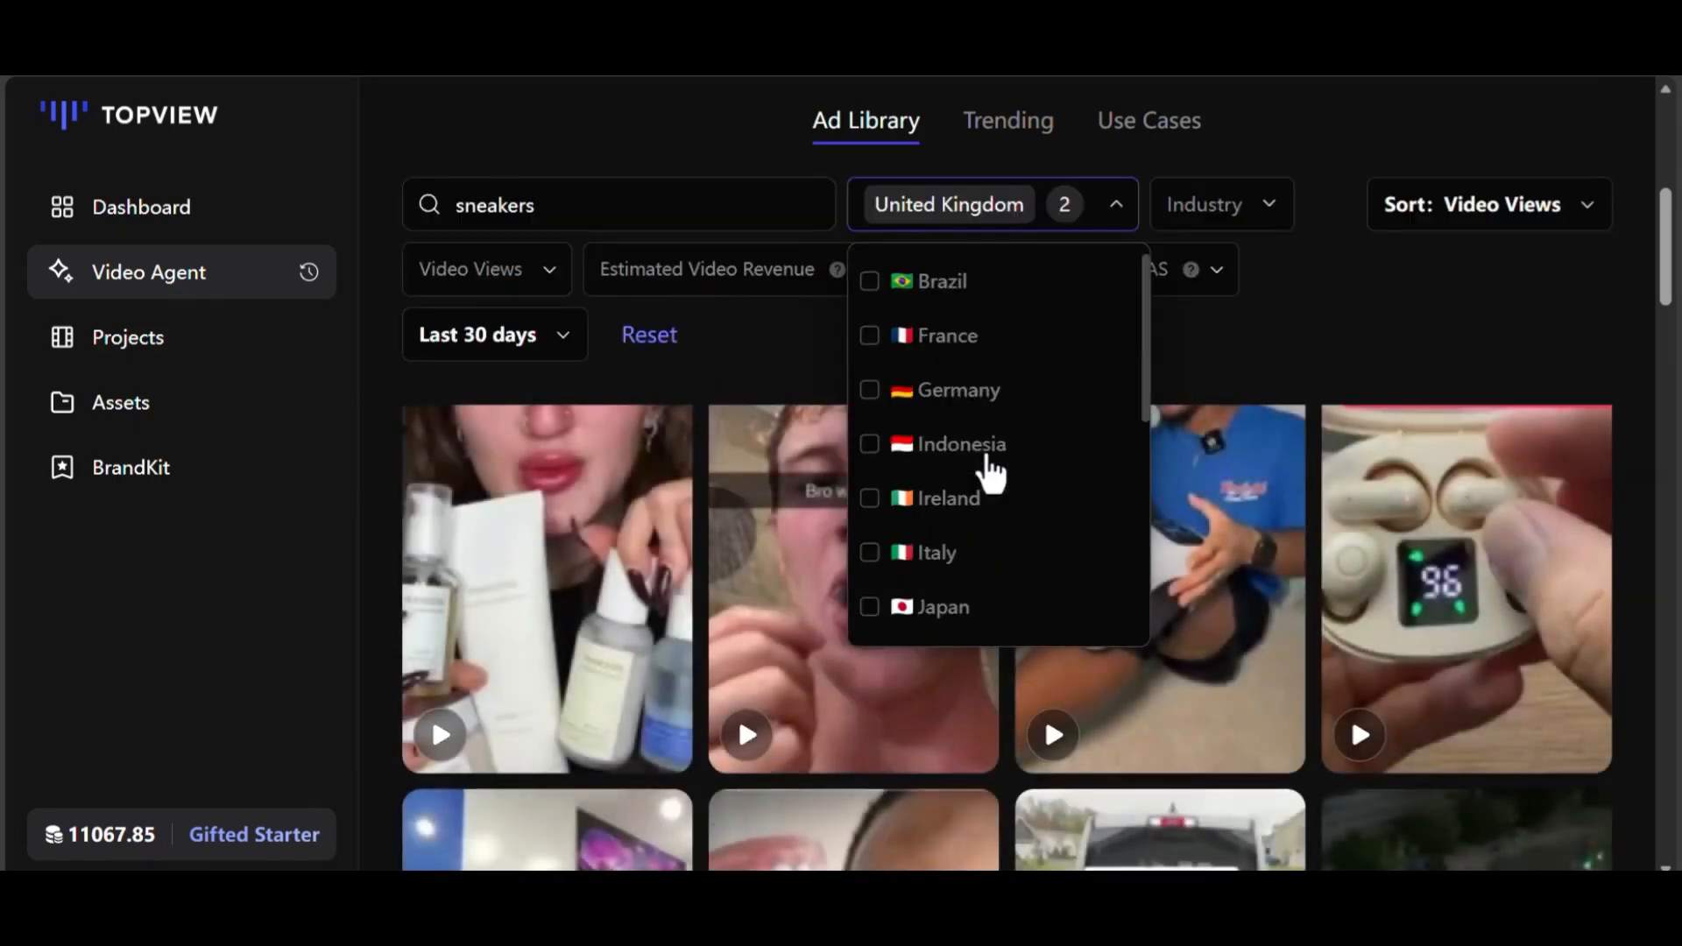
{"action": "scroll", "coordinate": [990, 473], "scroll_direction": "down", "scroll_amount": 5}
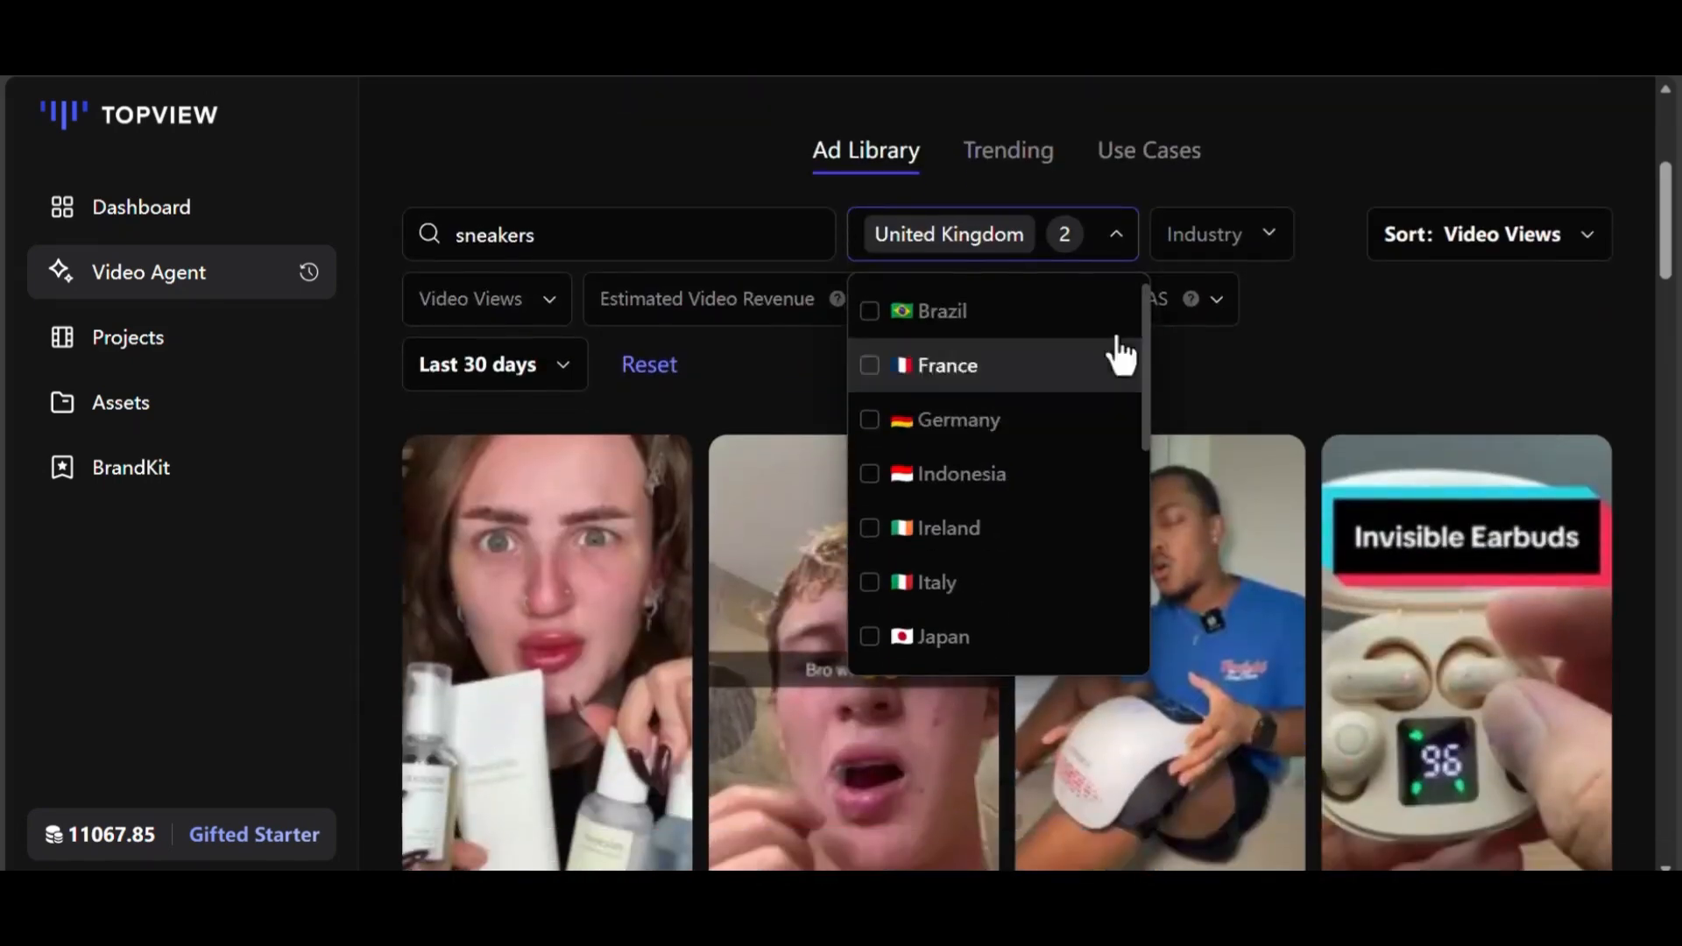
{"action": "left_click", "coordinate": [1330, 372]}
- Leave the industry filter unset, run the sneakers search, and browse the resulting ads
{"action": "left_click", "coordinate": [1243, 259]}
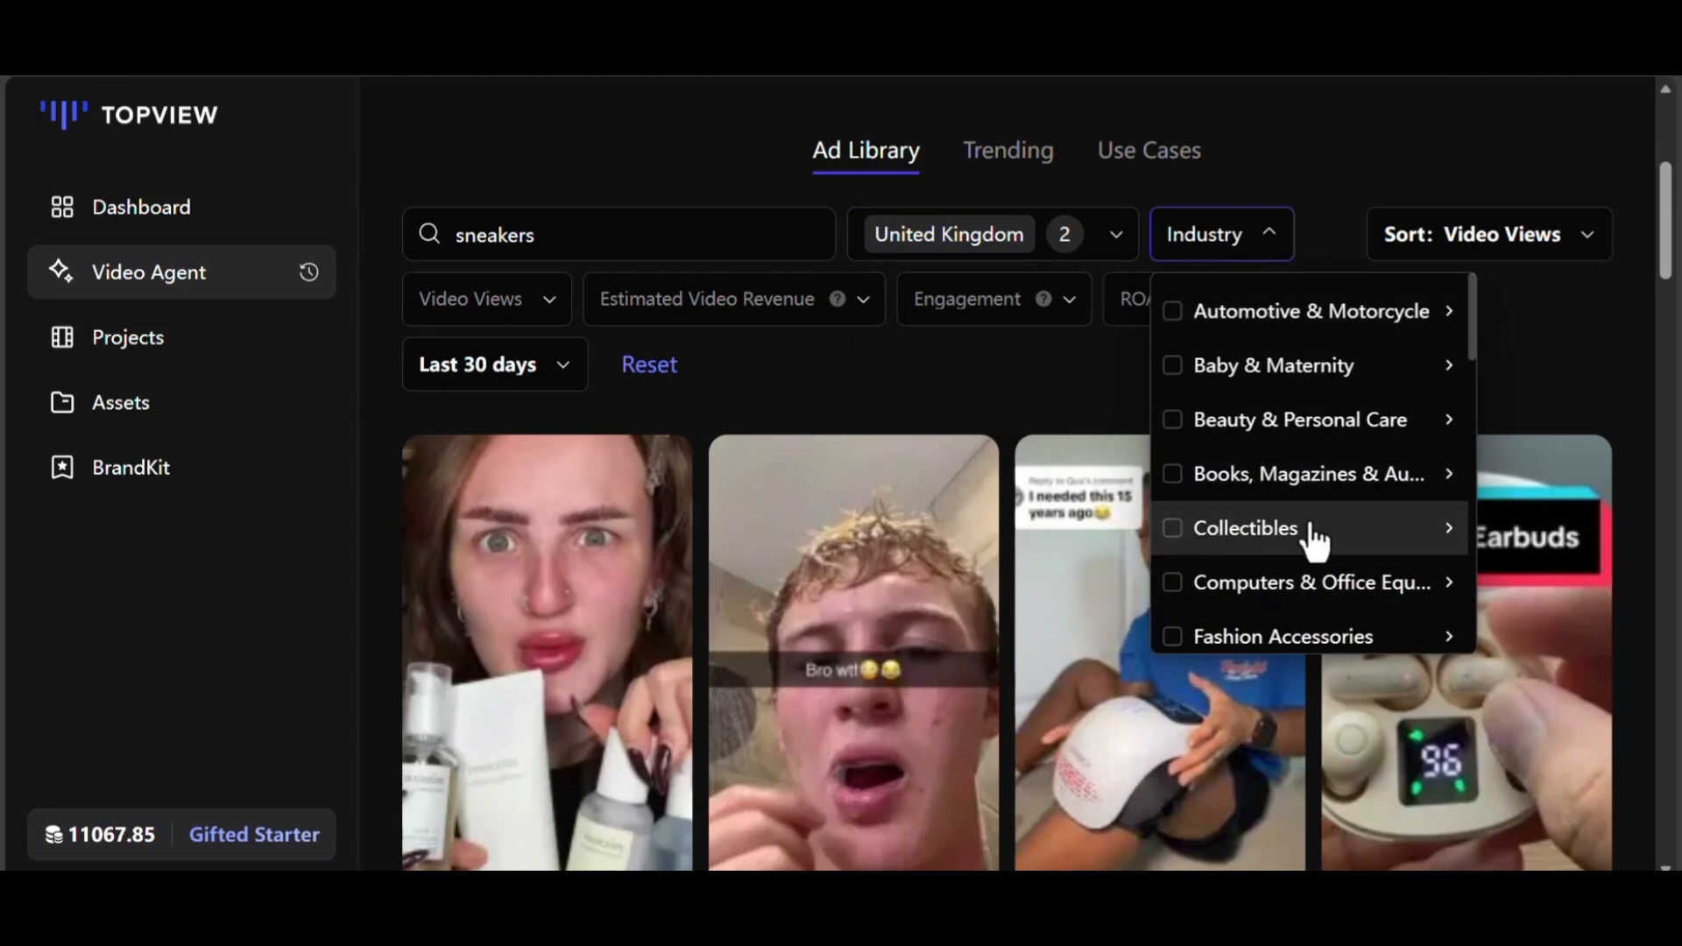
{"action": "scroll", "coordinate": [1311, 544], "scroll_direction": "down", "scroll_amount": 5}
{"action": "scroll", "coordinate": [1315, 543], "scroll_direction": "down", "scroll_amount": 1}
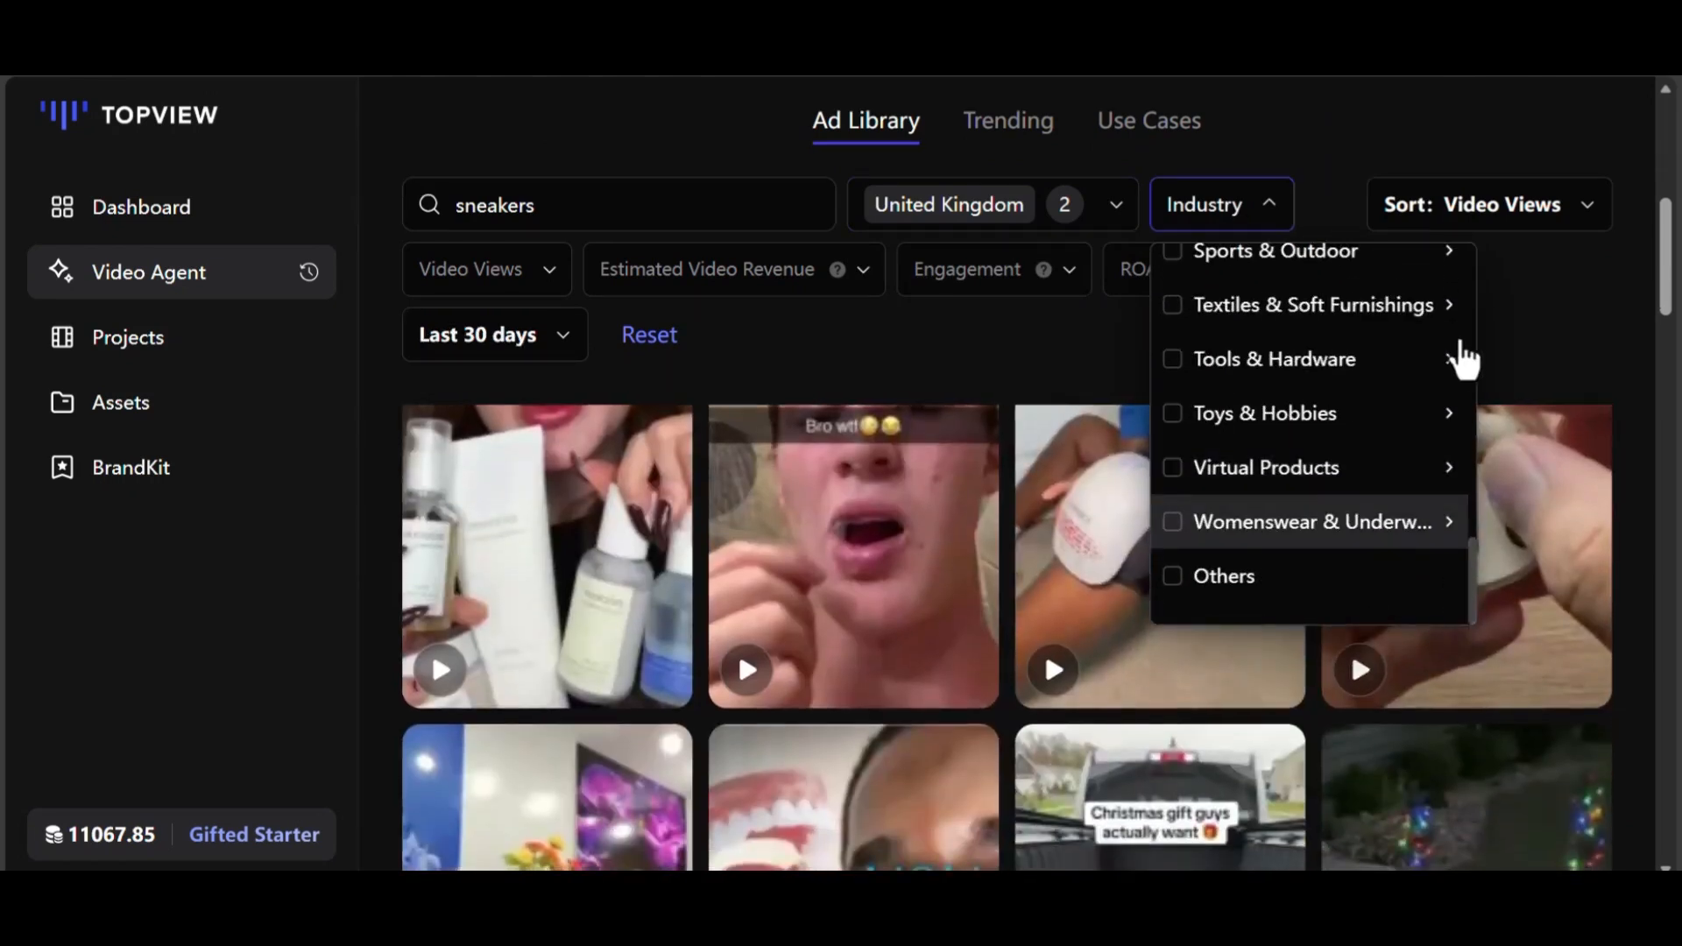
{"action": "left_click", "coordinate": [1595, 319]}
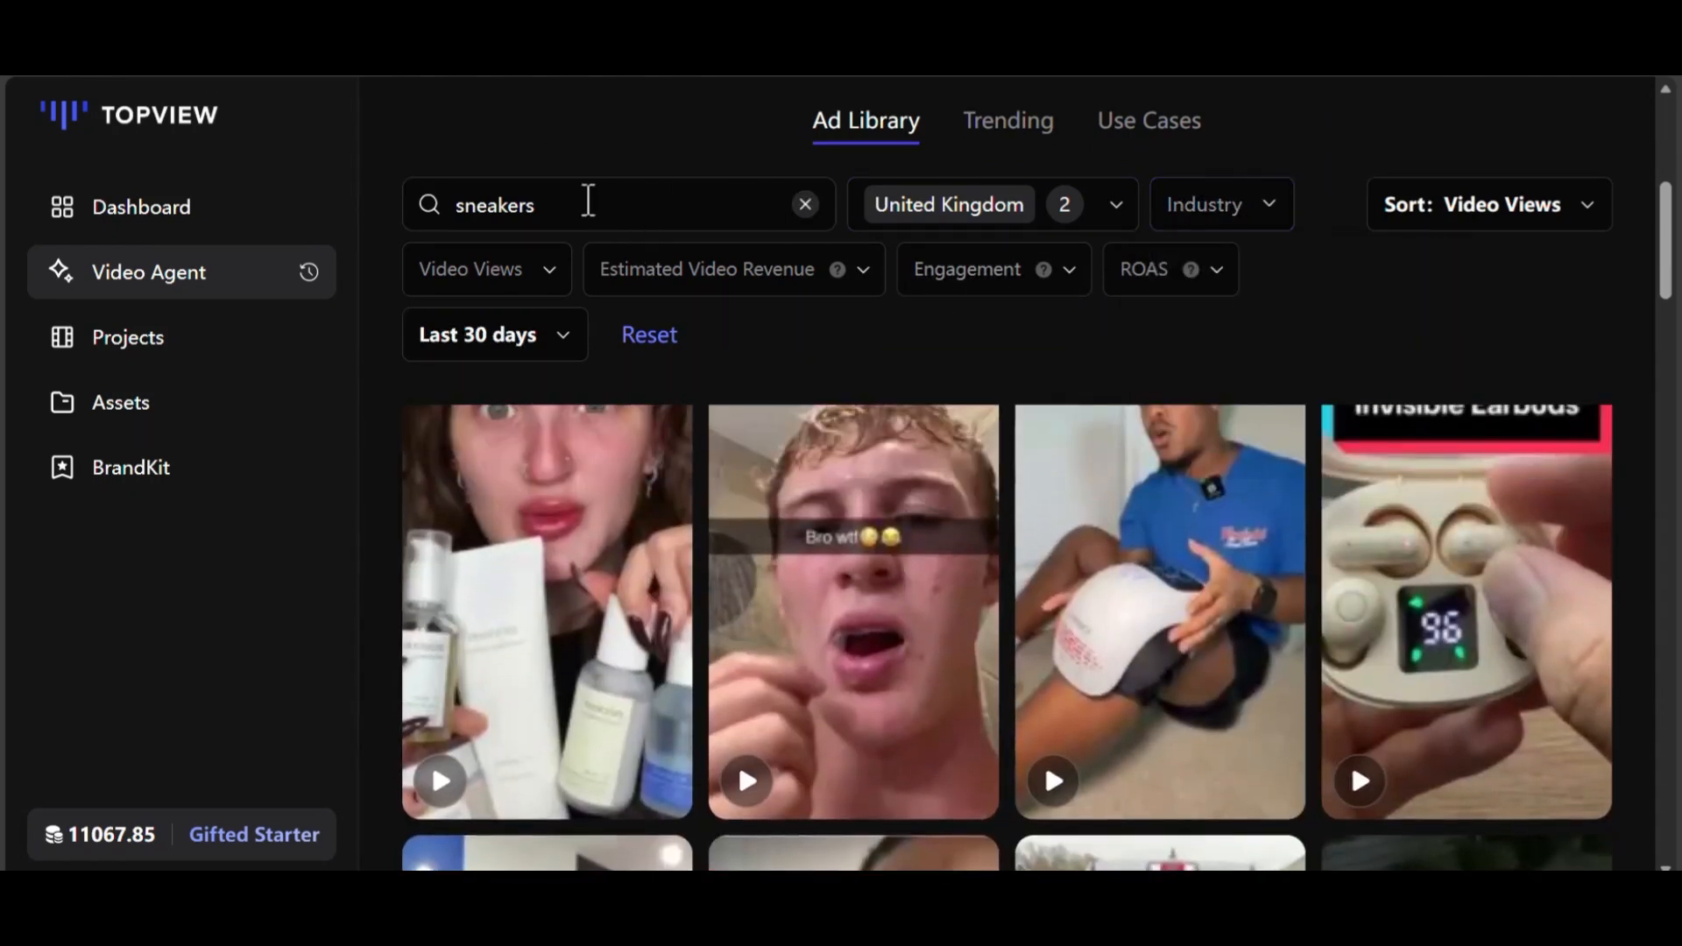
{"action": "left_click", "coordinate": [589, 201]}
{"action": "key", "text": "Return"}
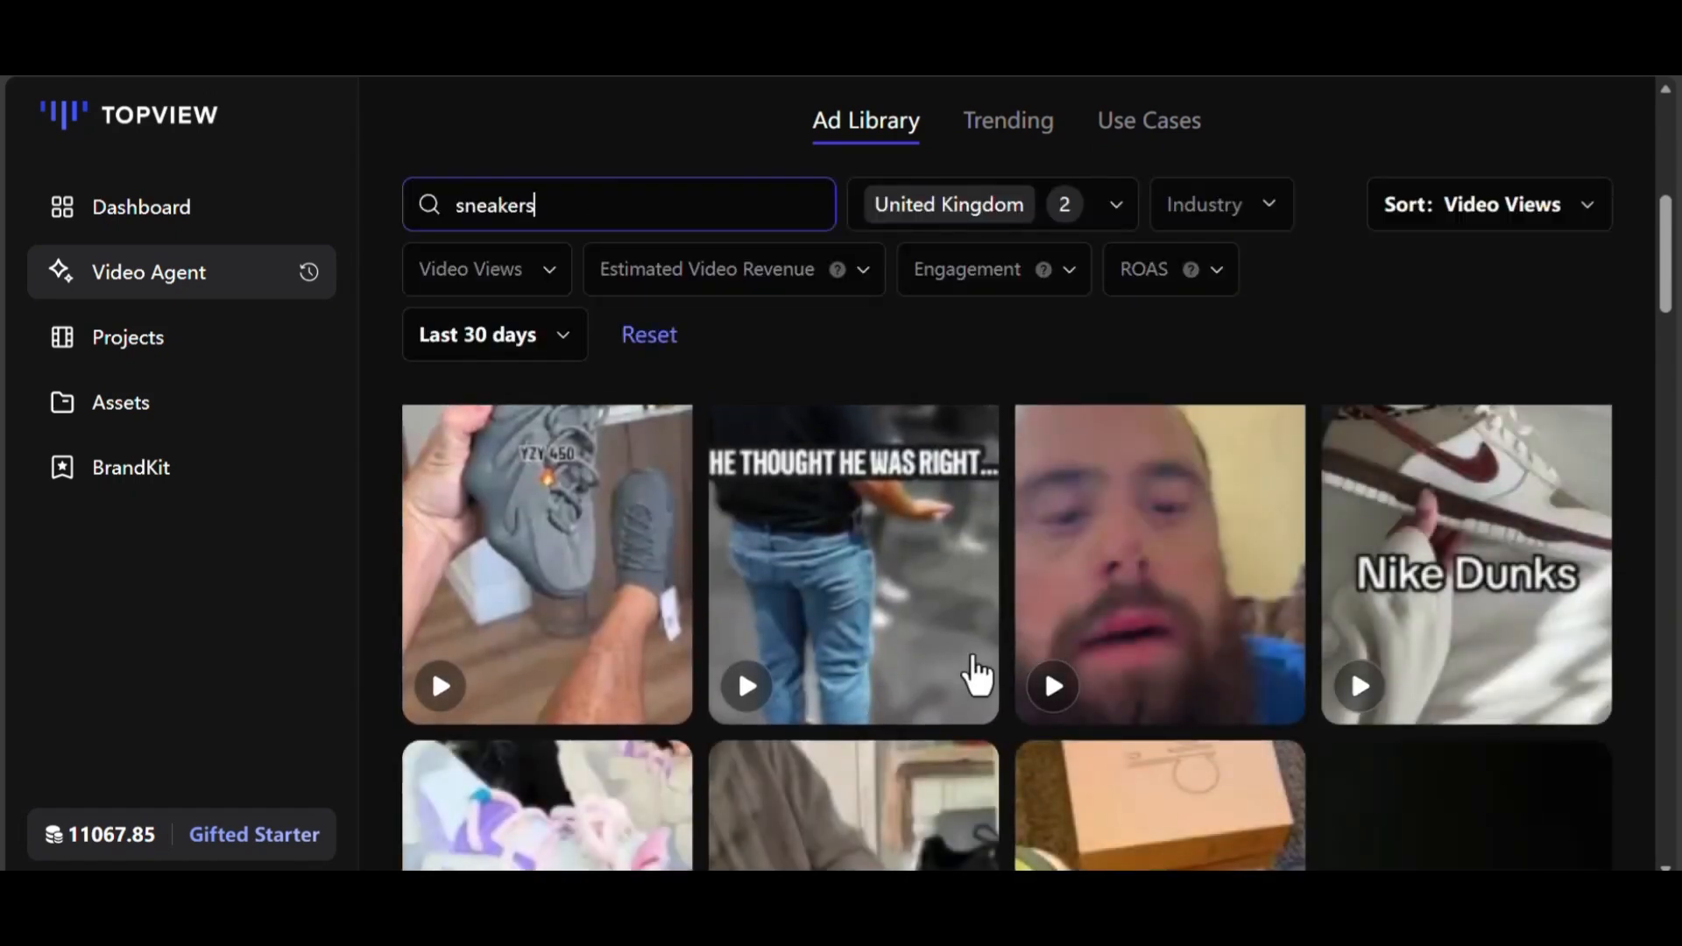
{"action": "scroll", "coordinate": [1008, 648], "scroll_direction": "down", "scroll_amount": 3}
{"action": "scroll", "coordinate": [1174, 720], "scroll_direction": "down", "scroll_amount": 6}
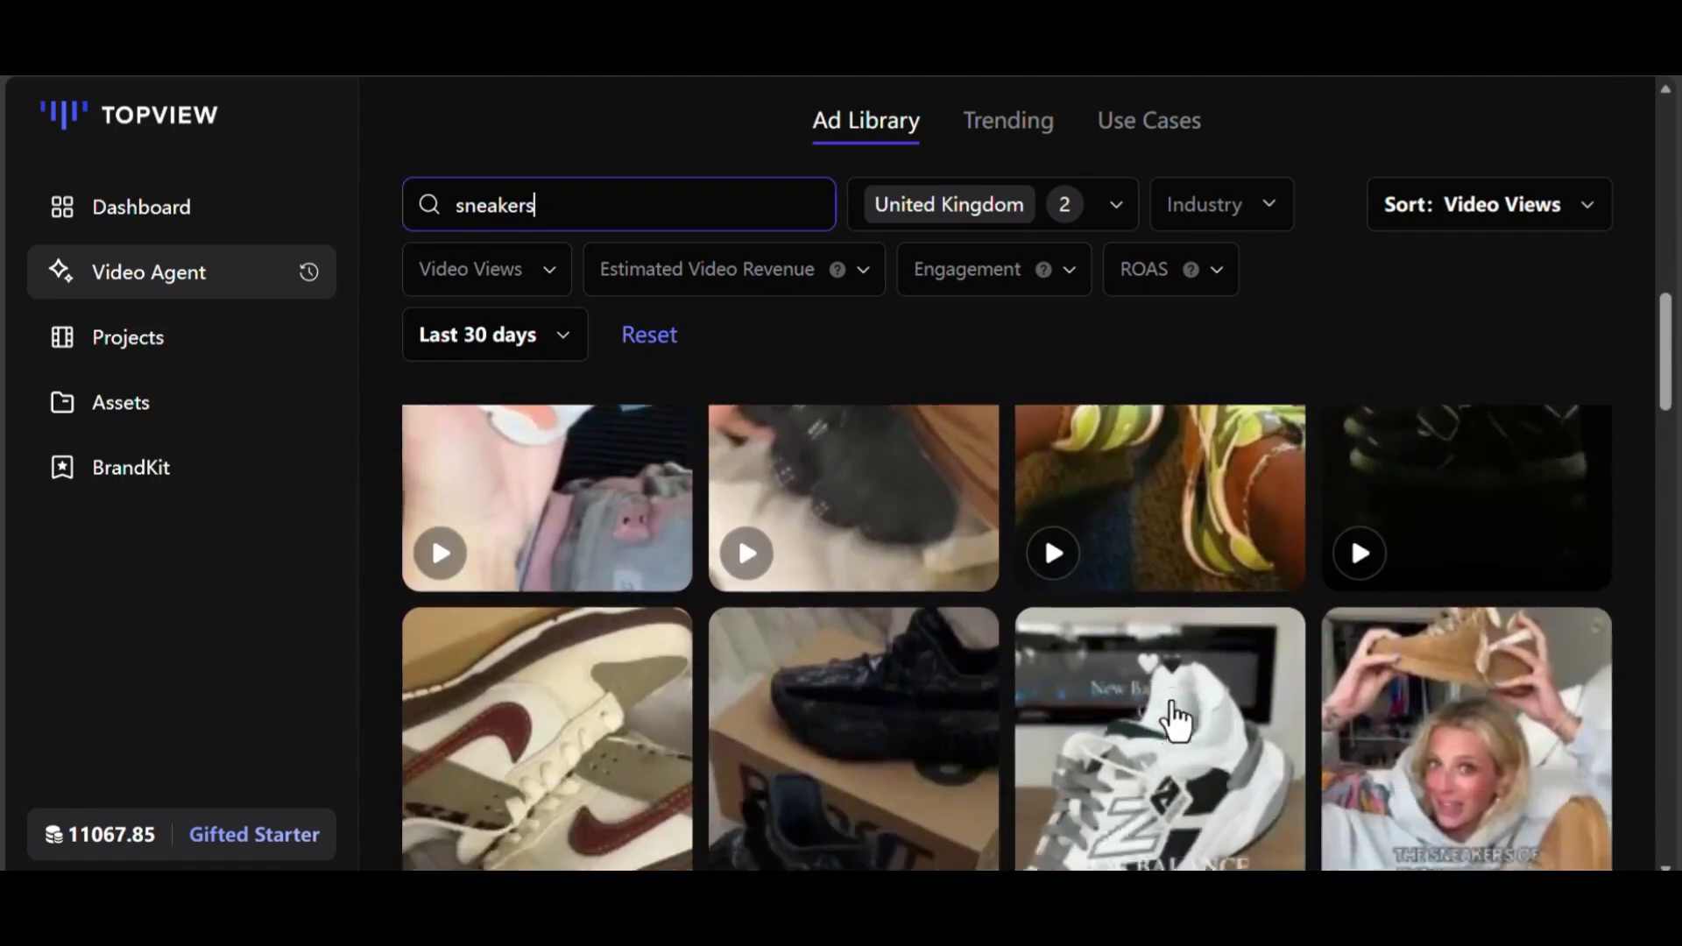
{"action": "scroll", "coordinate": [1174, 721], "scroll_direction": "down", "scroll_amount": 15}
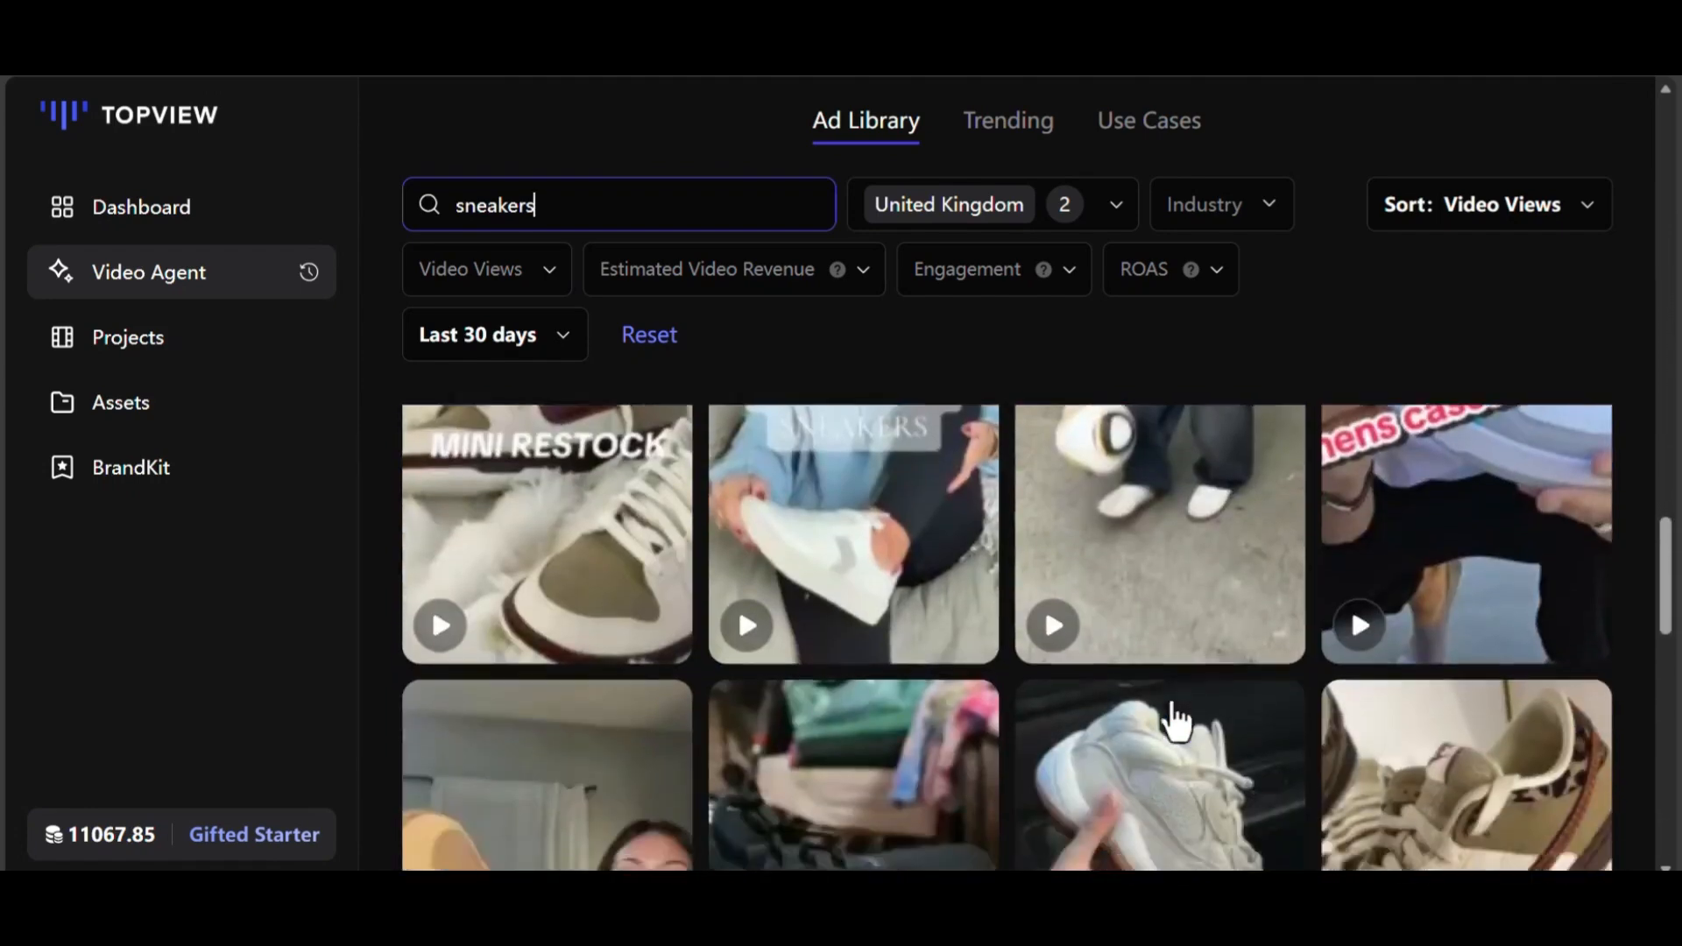
{"action": "scroll", "coordinate": [1174, 721], "scroll_direction": "up", "scroll_amount": 8}
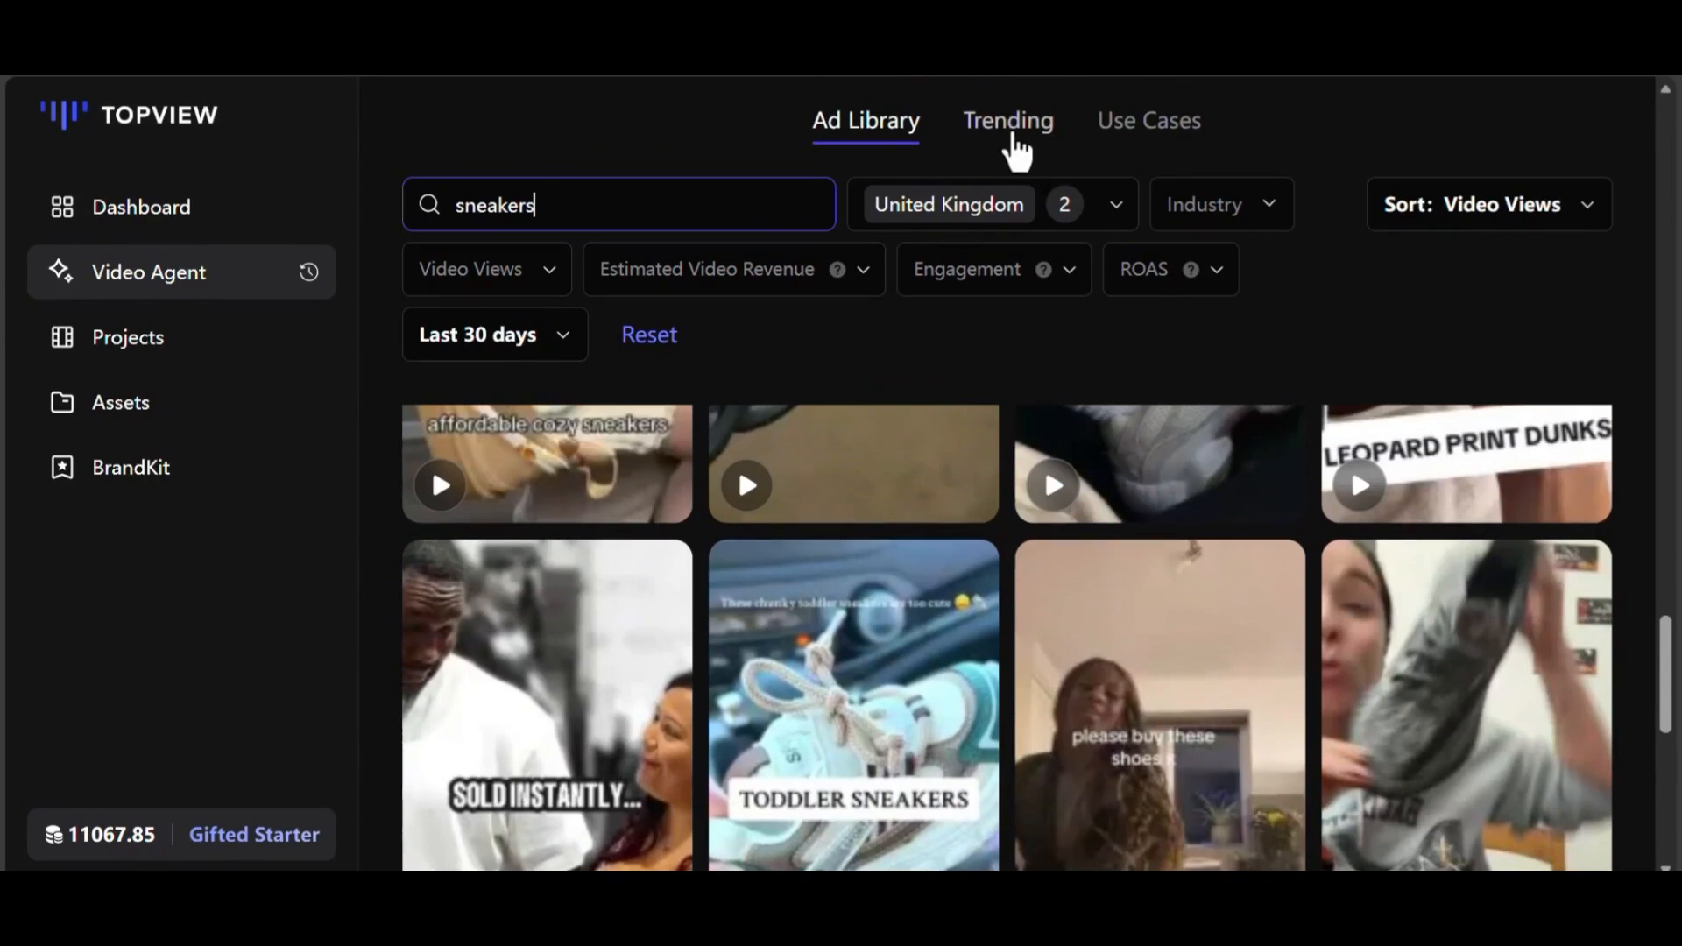
{"action": "left_click", "coordinate": [1009, 127]}
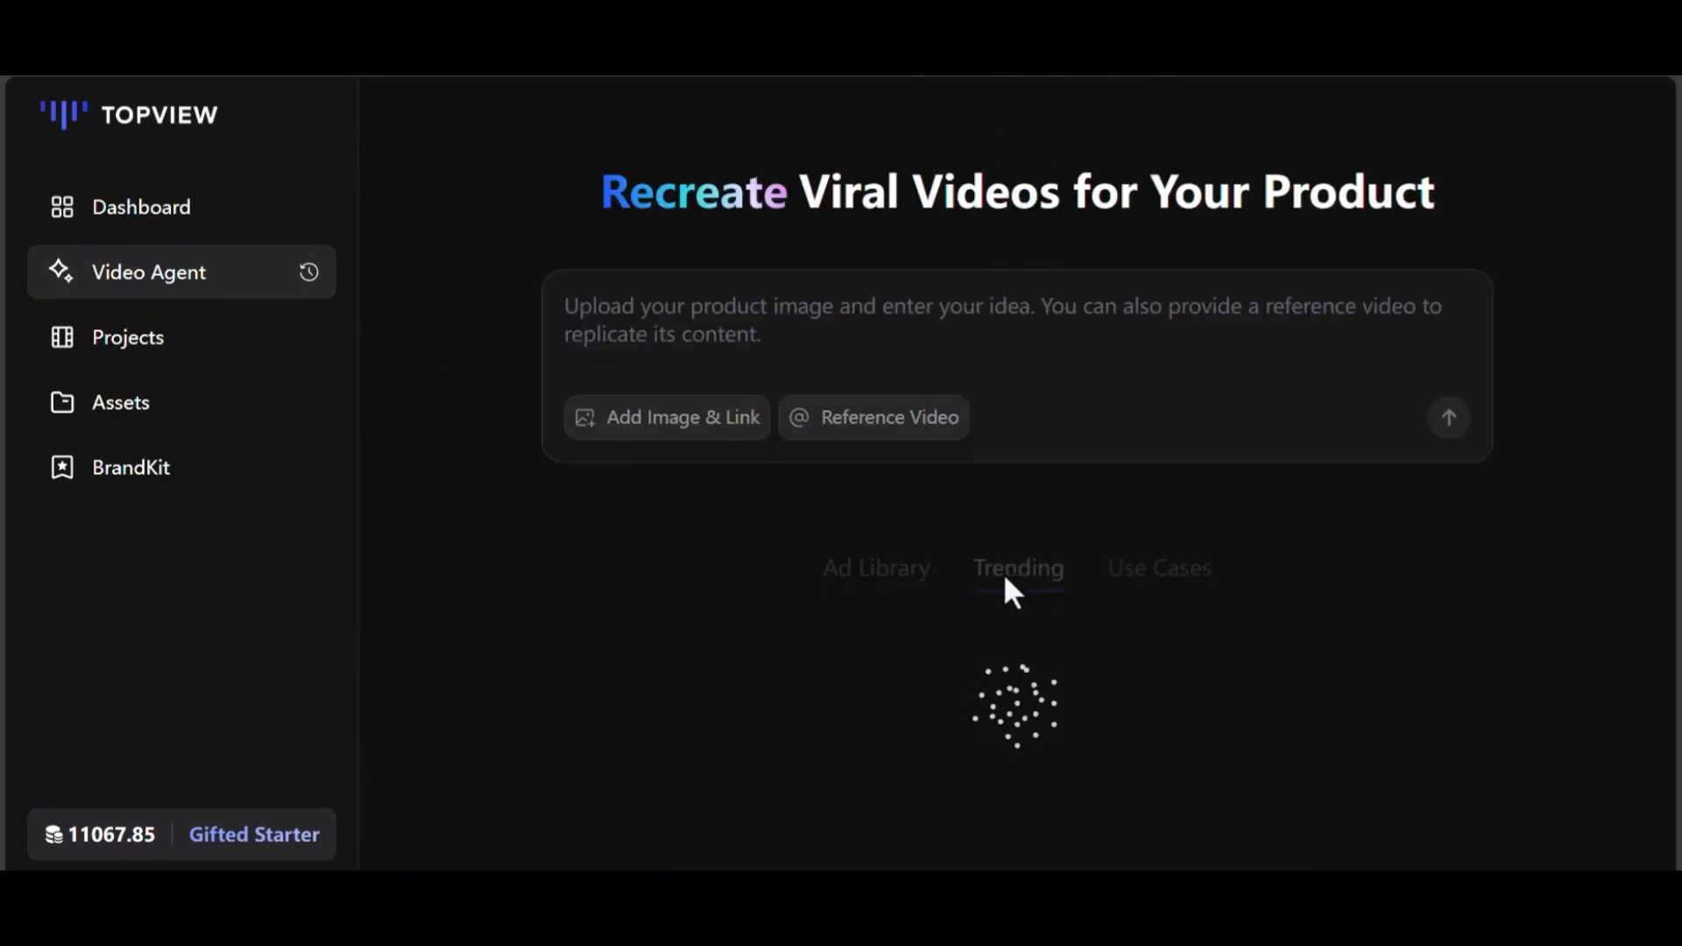
{"action": "scroll", "coordinate": [1004, 598], "scroll_direction": "down", "scroll_amount": 4}
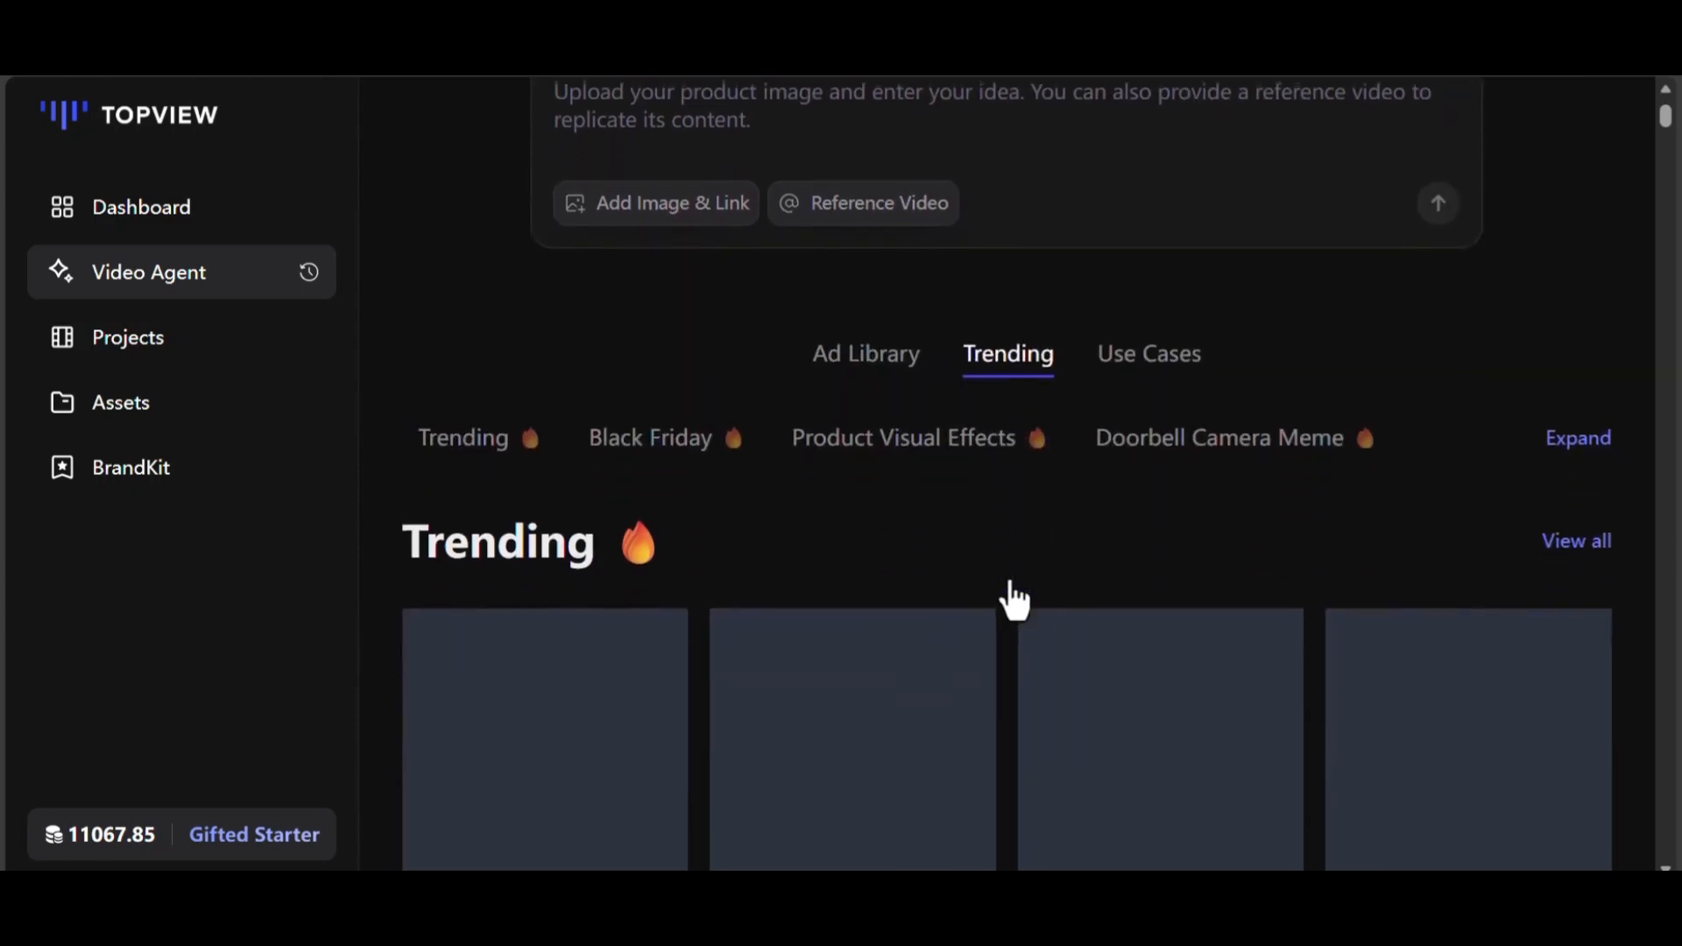
{"action": "scroll", "coordinate": [895, 750], "scroll_direction": "down", "scroll_amount": 5}
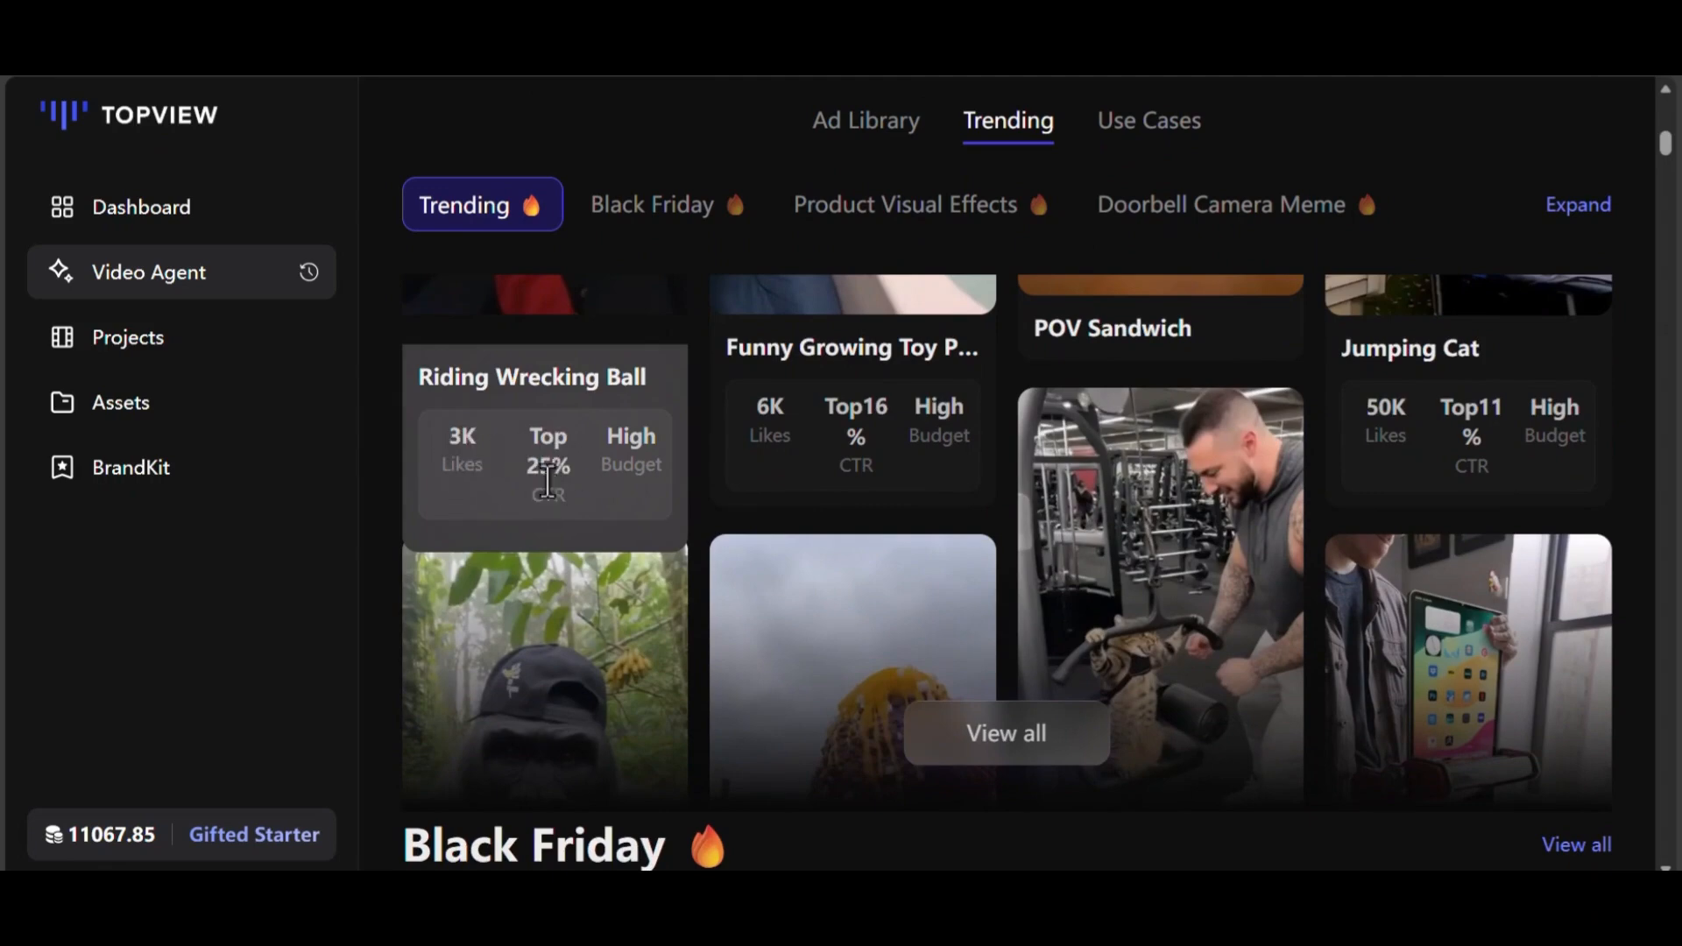
{"action": "scroll", "coordinate": [985, 553], "scroll_direction": "up", "scroll_amount": 1}
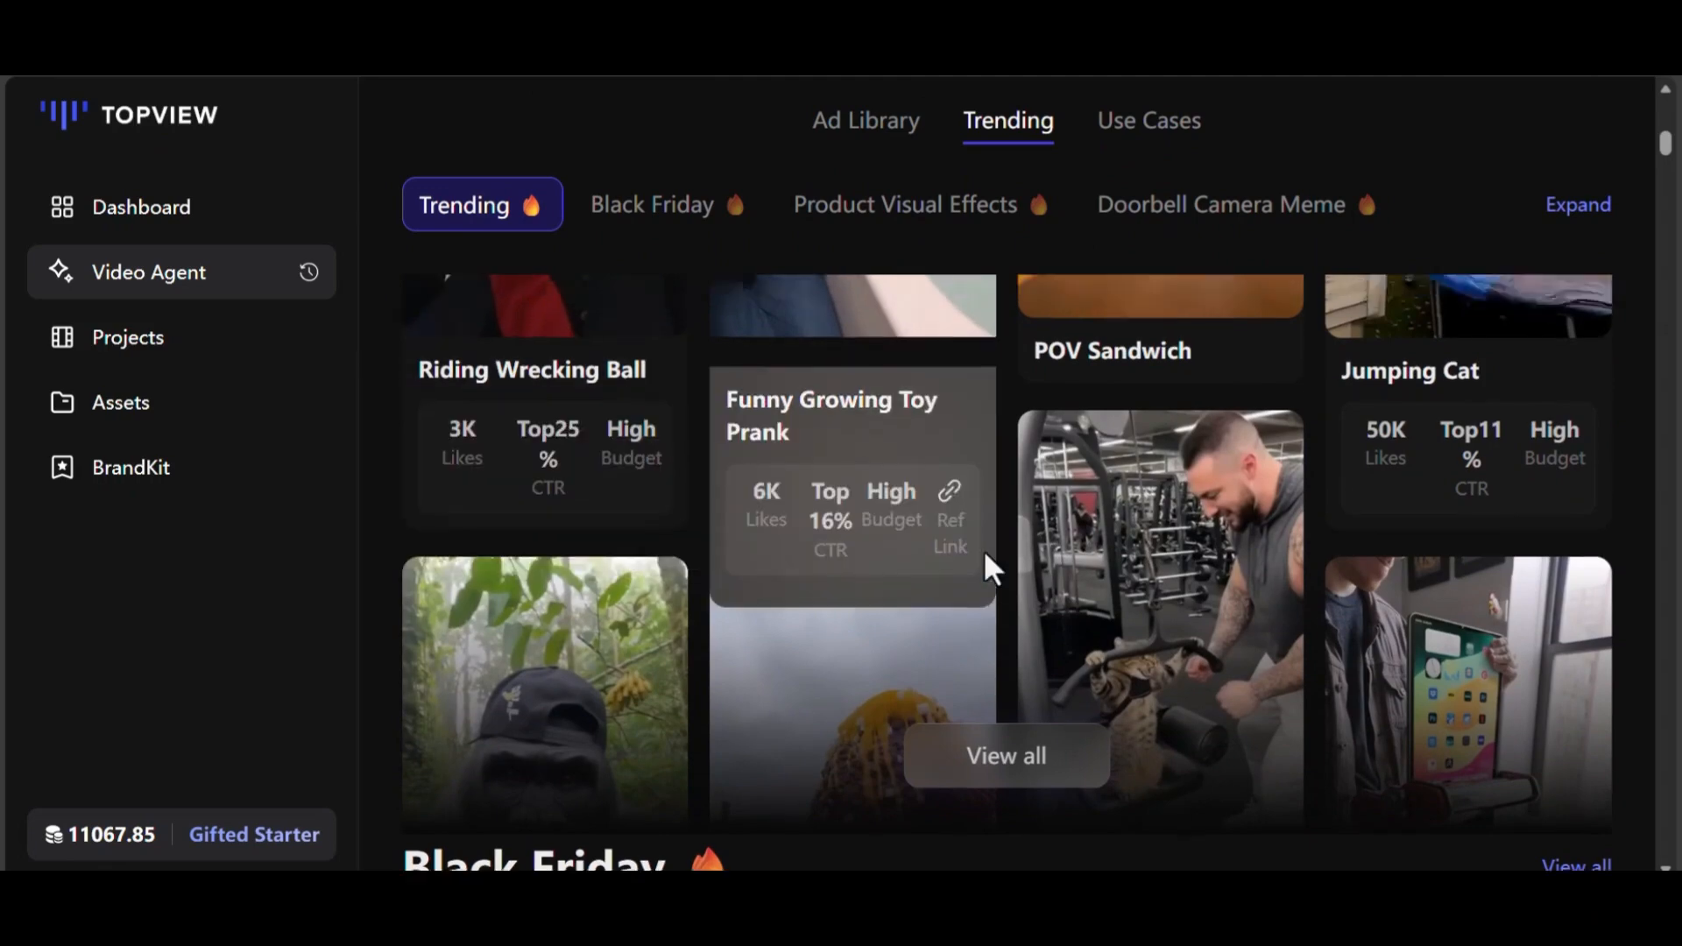
{"action": "scroll", "coordinate": [985, 554], "scroll_direction": "up", "scroll_amount": 10}
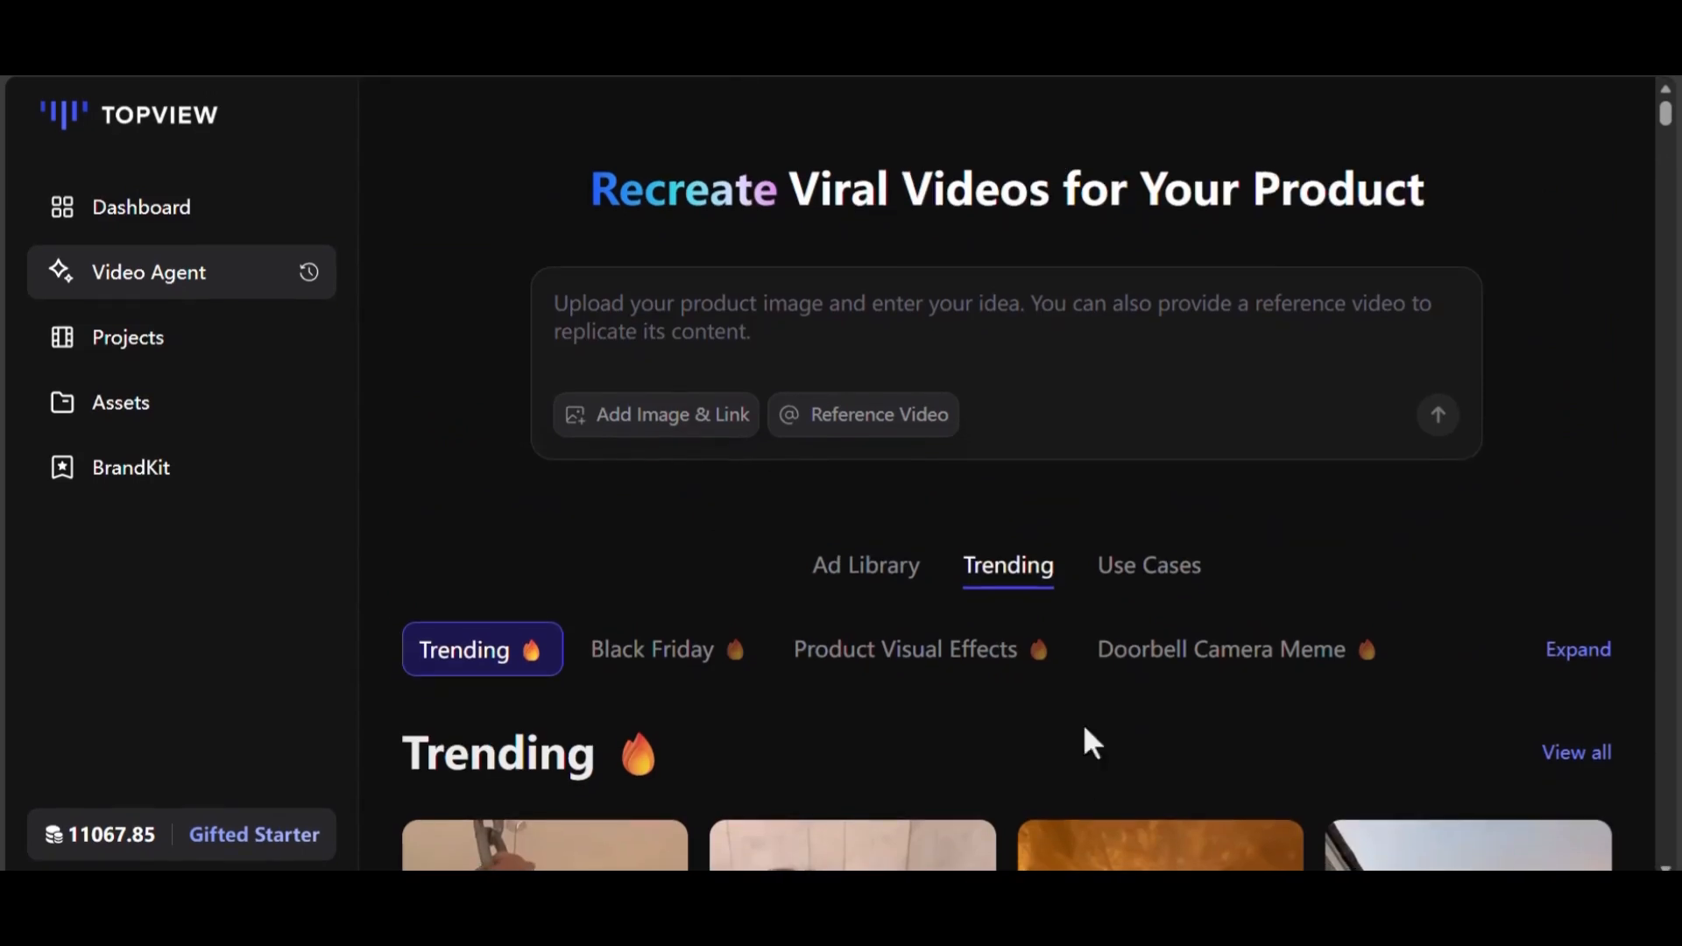
- Browse the Use Cases gallery of skincare, fragrance, footwear and clothing example videos
{"action": "left_click", "coordinate": [1150, 579]}
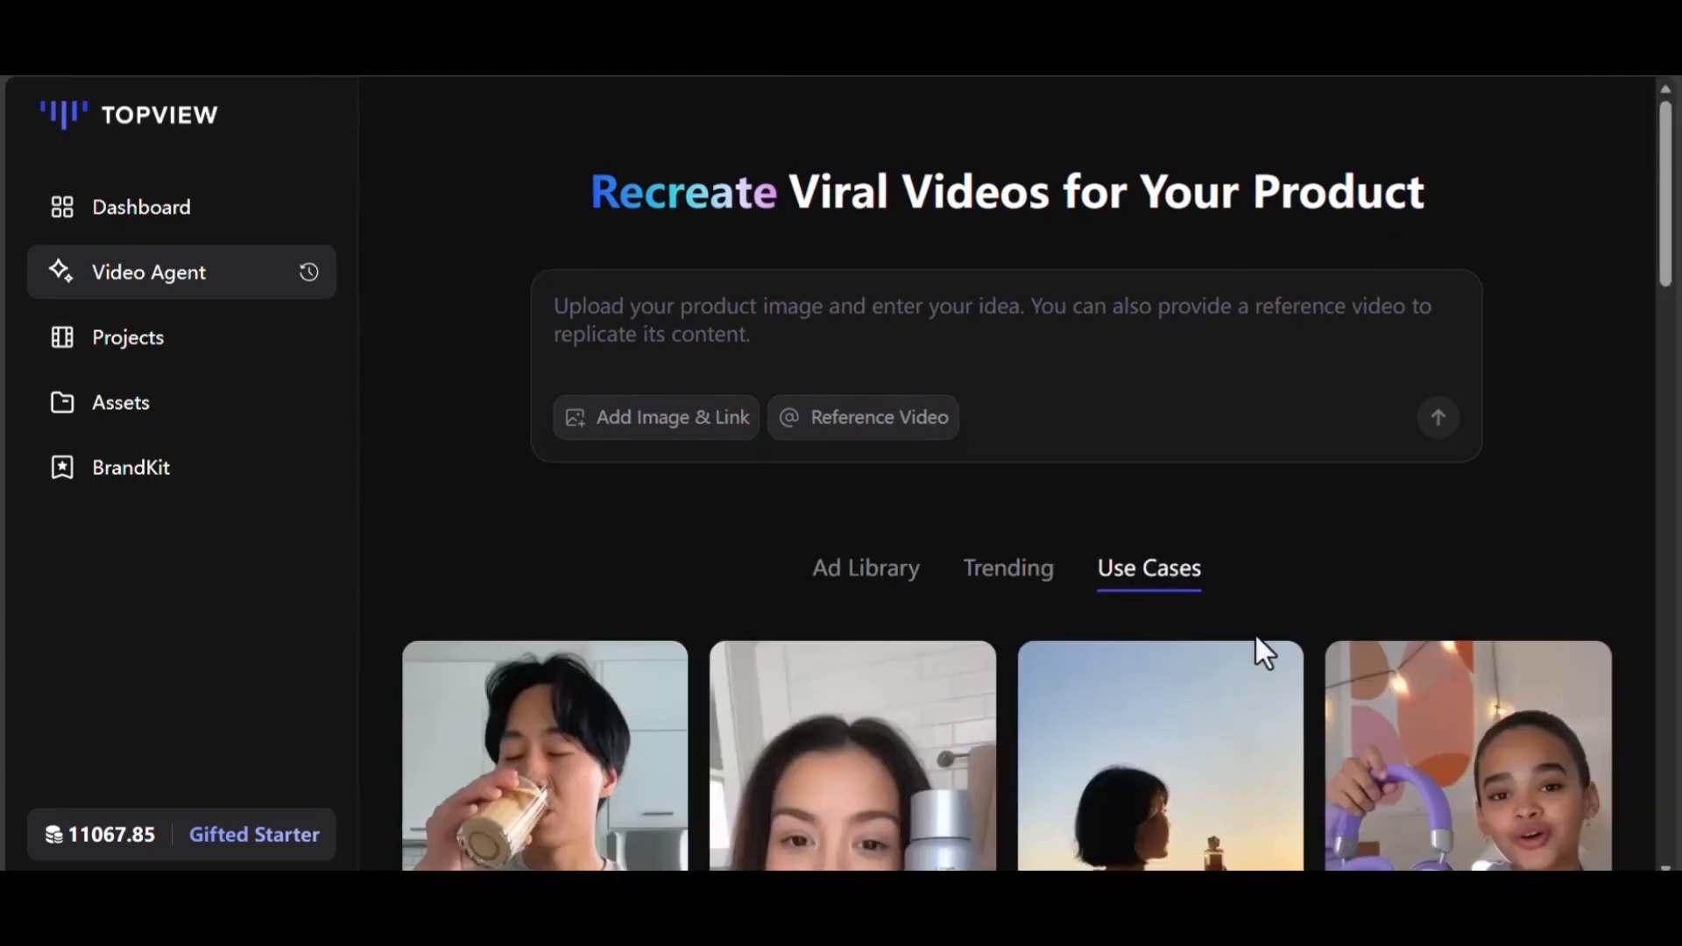
{"action": "scroll", "coordinate": [1256, 638], "scroll_direction": "down", "scroll_amount": 8}
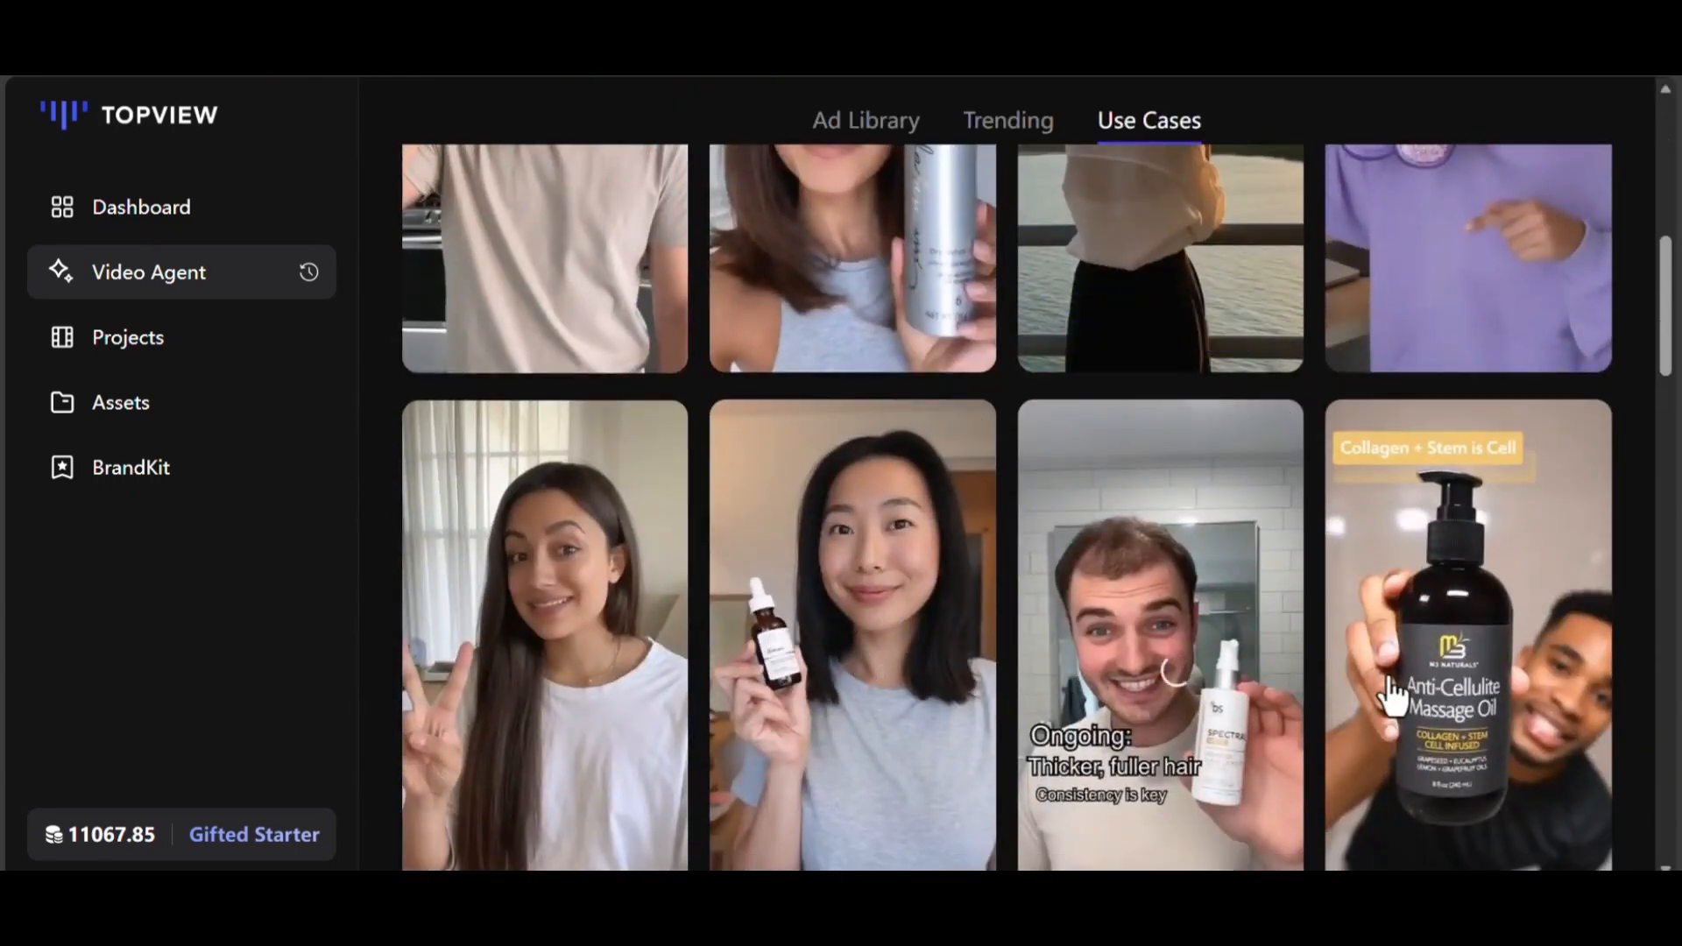
{"action": "scroll", "coordinate": [1390, 692], "scroll_direction": "down", "scroll_amount": 3}
{"action": "scroll", "coordinate": [1246, 684], "scroll_direction": "down", "scroll_amount": 5}
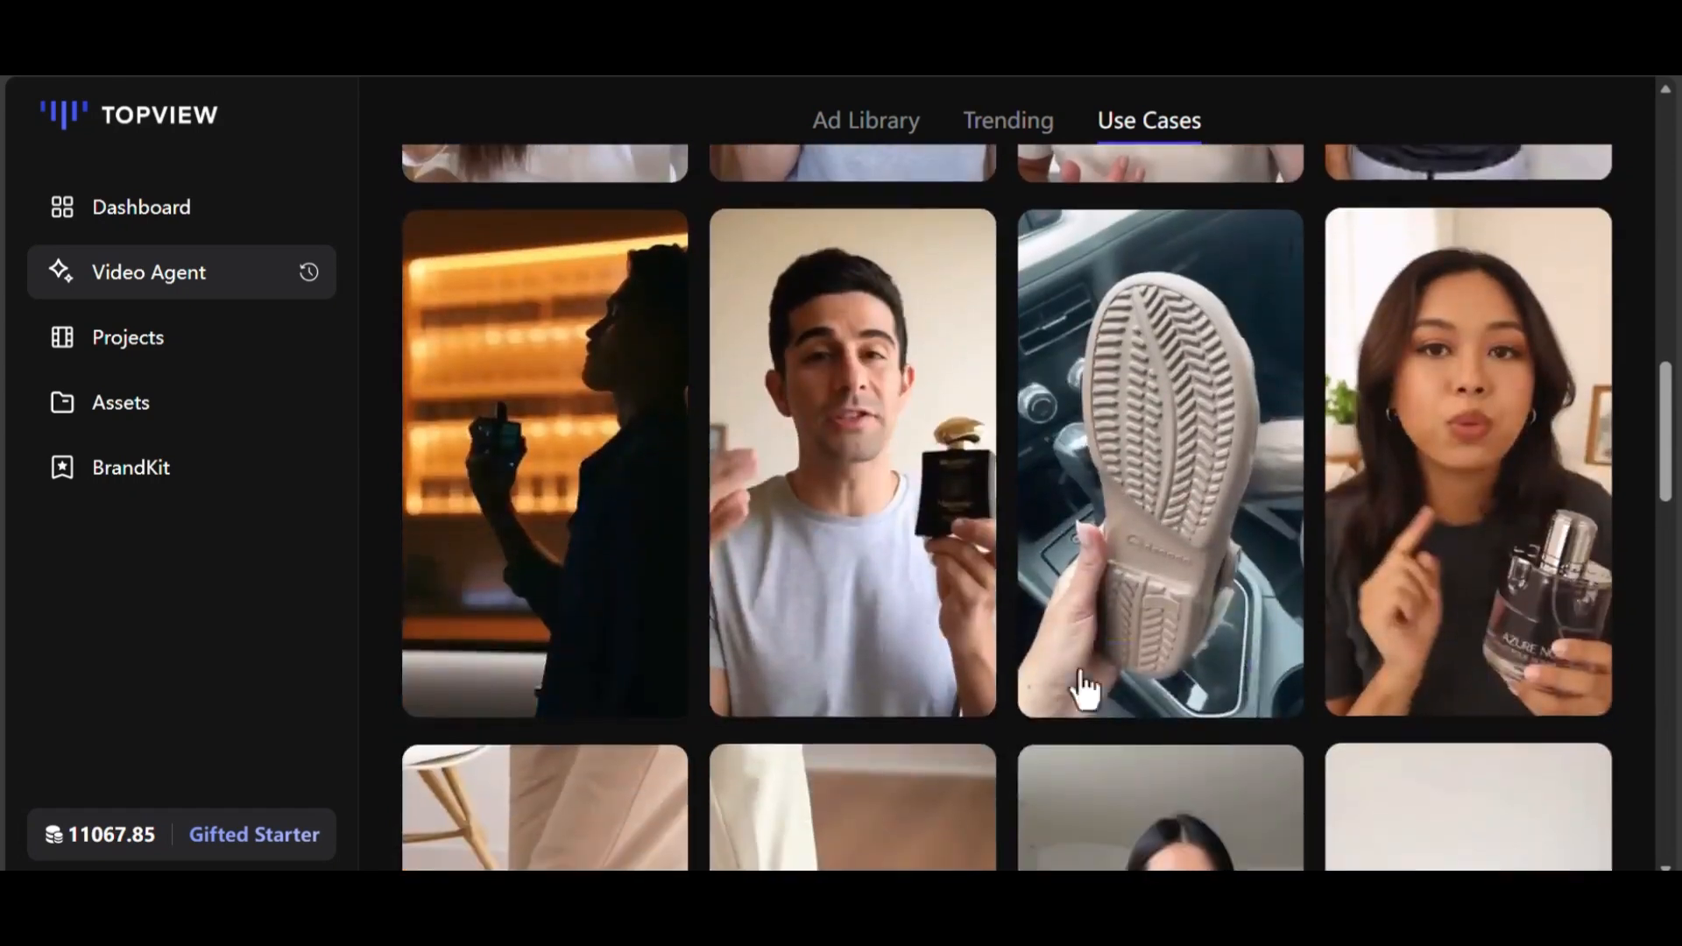
{"action": "scroll", "coordinate": [1406, 424], "scroll_direction": "down", "scroll_amount": 8}
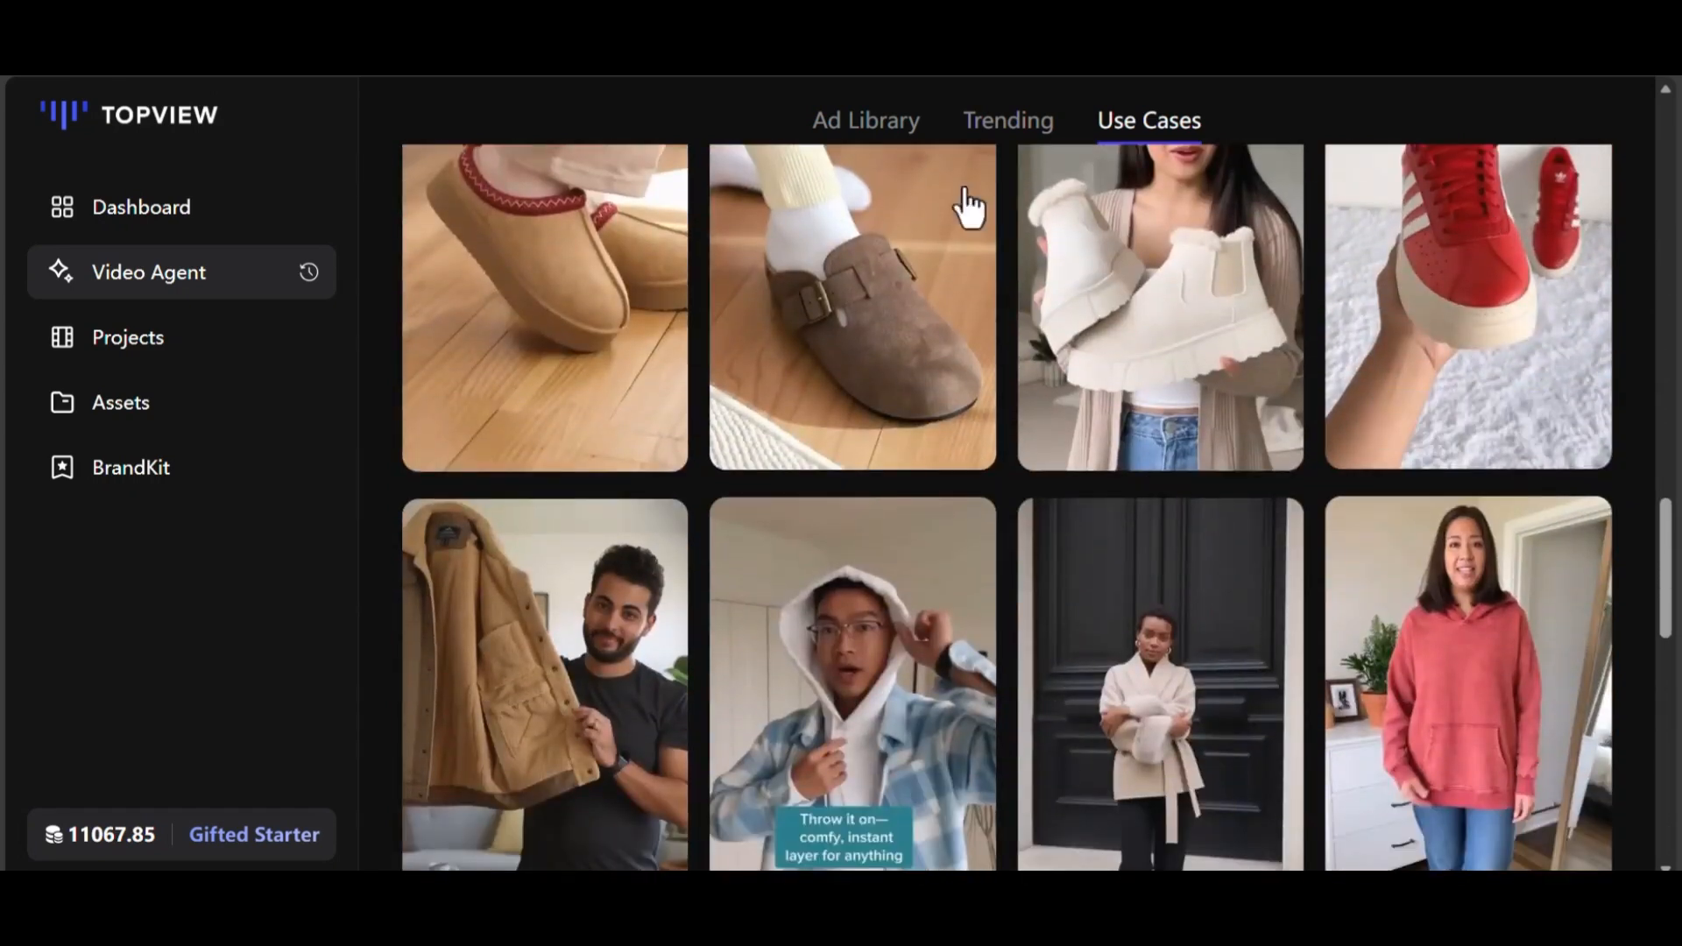
{"action": "scroll", "coordinate": [1083, 480], "scroll_direction": "down", "scroll_amount": 10}
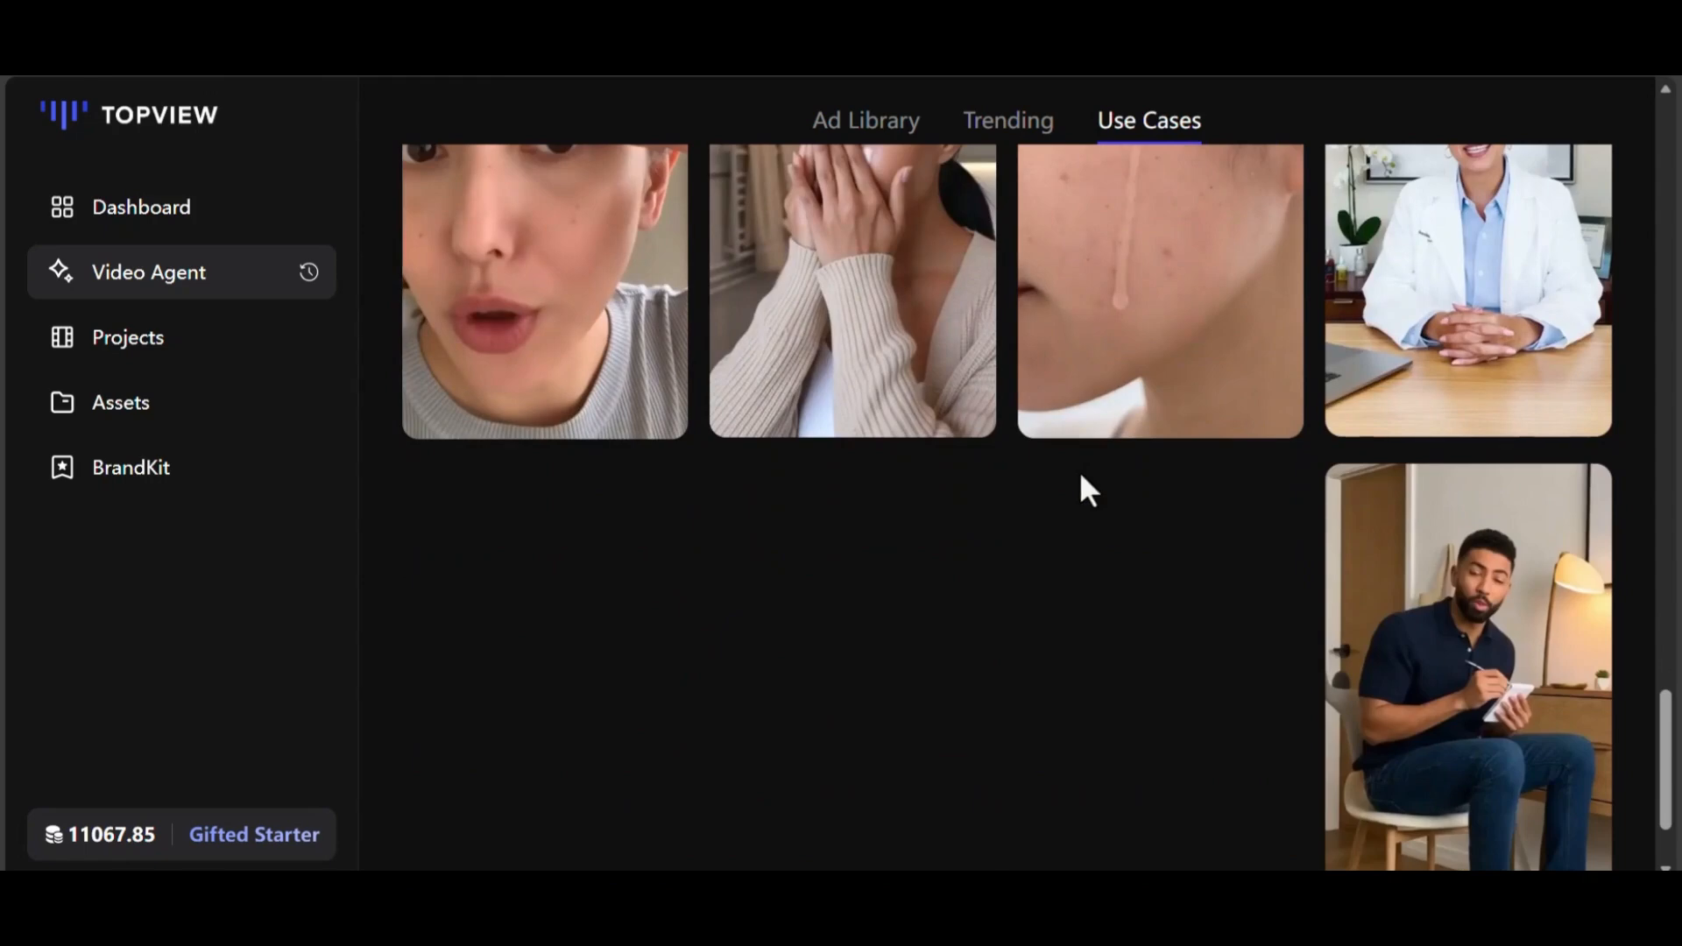
{"action": "scroll", "coordinate": [1082, 390], "scroll_direction": "up", "scroll_amount": 15}
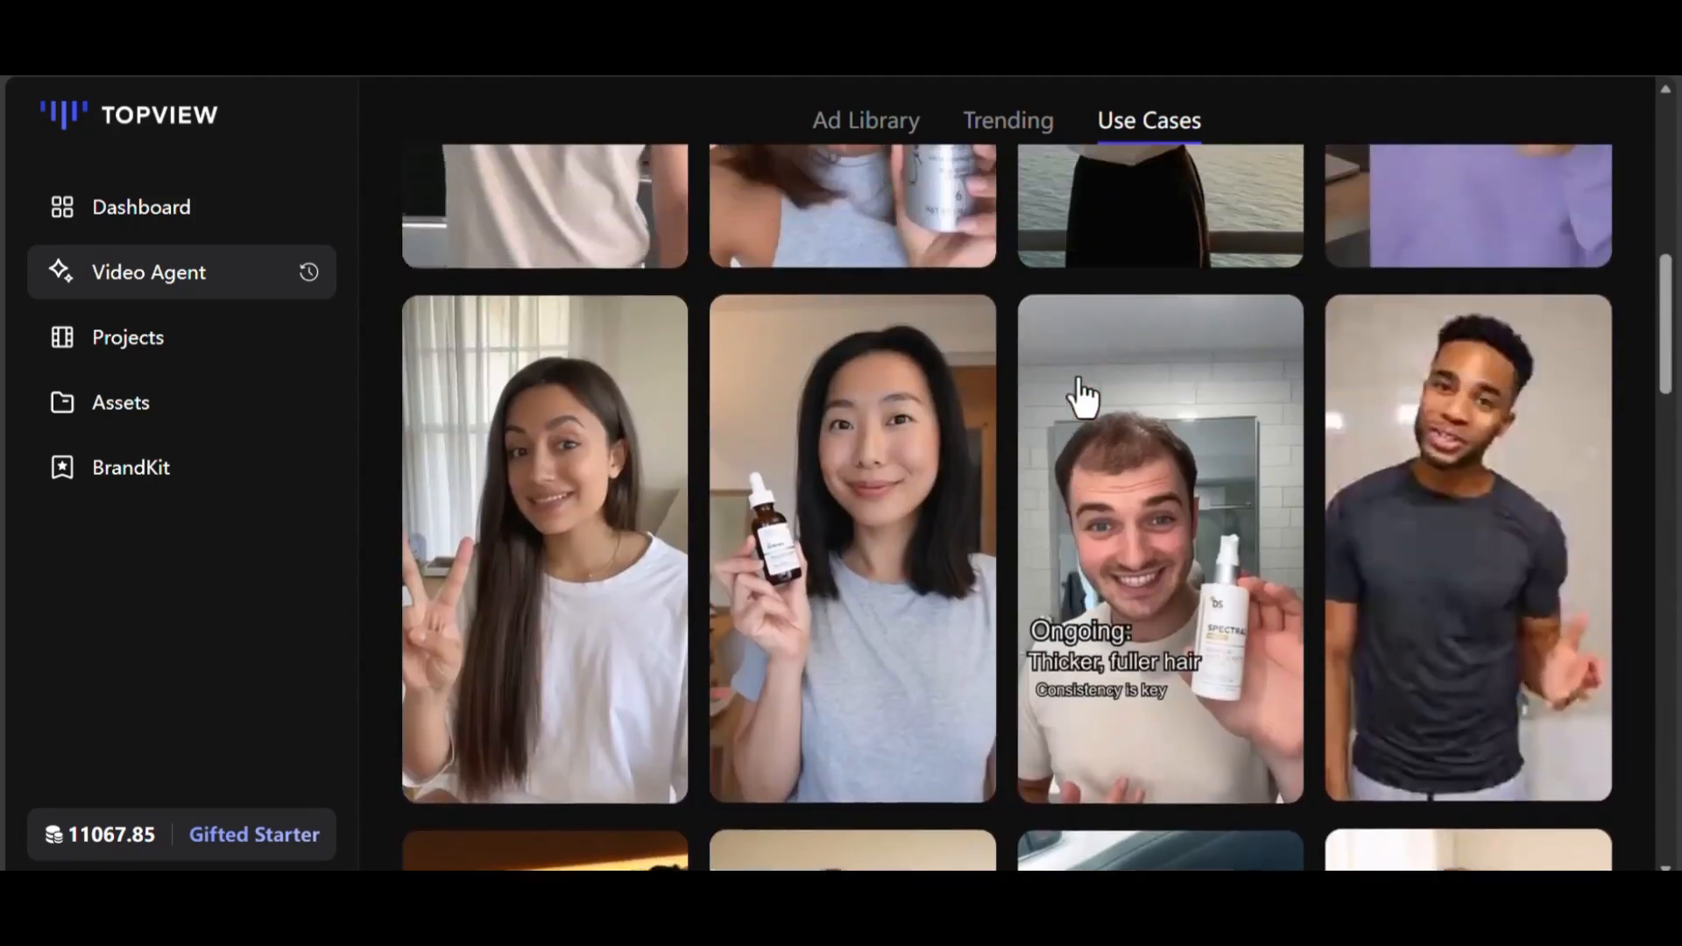
{"action": "scroll", "coordinate": [1081, 393], "scroll_direction": "up", "scroll_amount": 5}
{"action": "scroll", "coordinate": [876, 422], "scroll_direction": "up", "scroll_amount": 5}
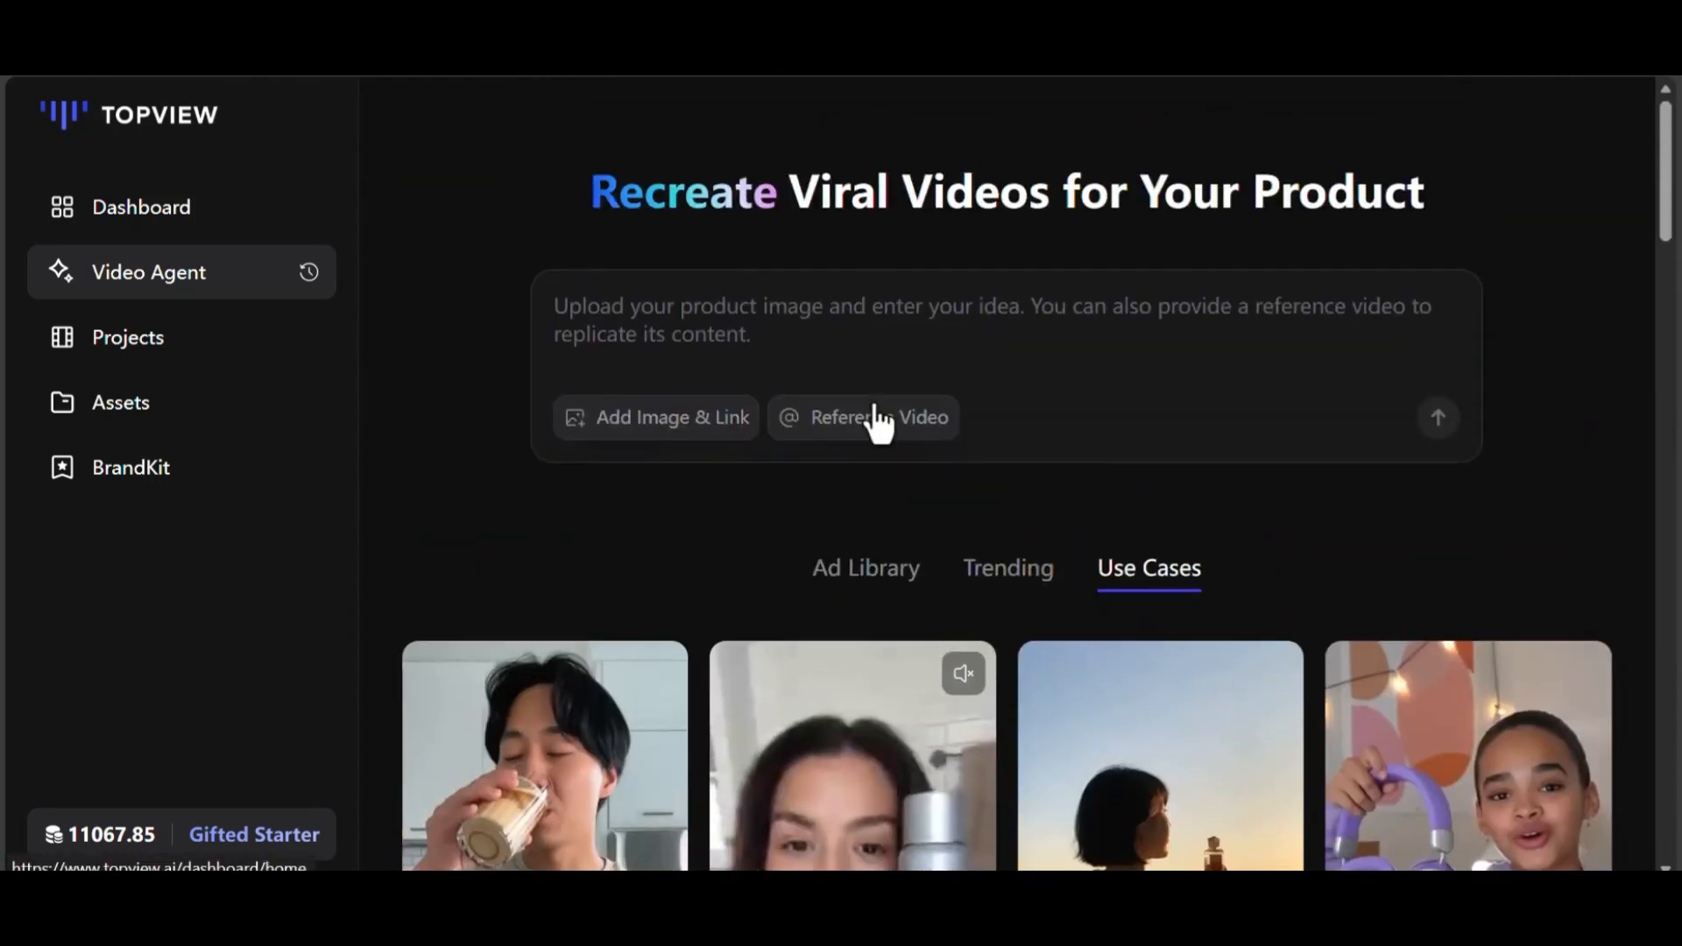
- Switch to the Ad Library and search it for 'sneakers'
{"action": "left_click", "coordinate": [889, 593]}
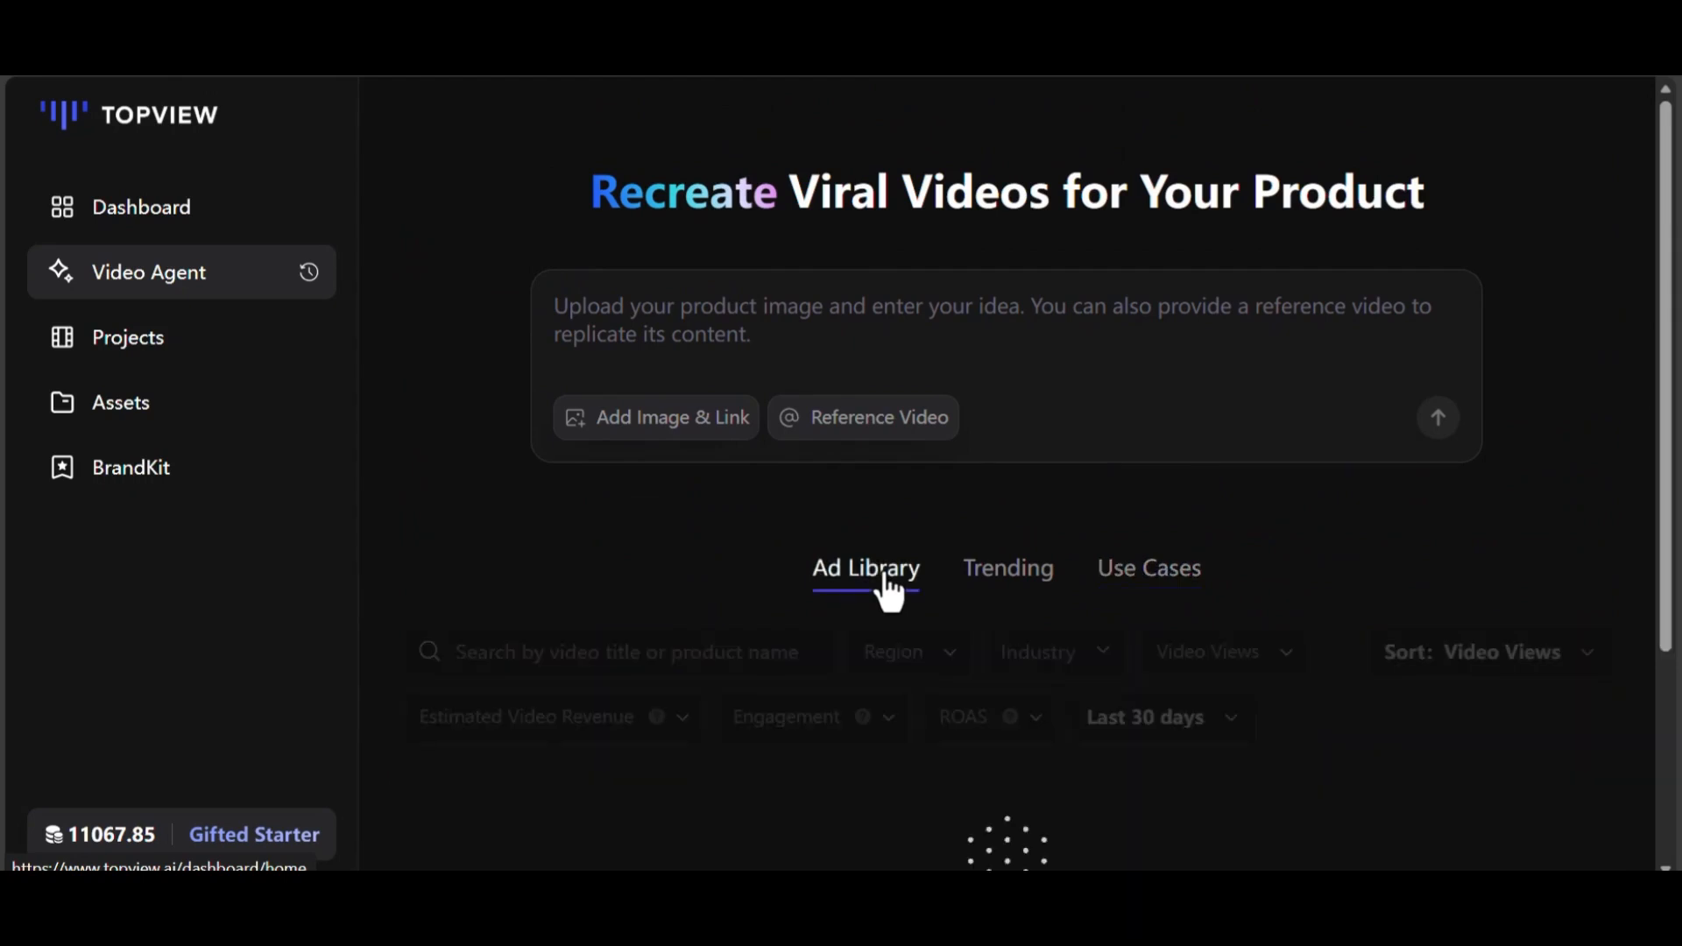
{"action": "left_click", "coordinate": [691, 656]}
{"action": "type", "text": "sneakers"}
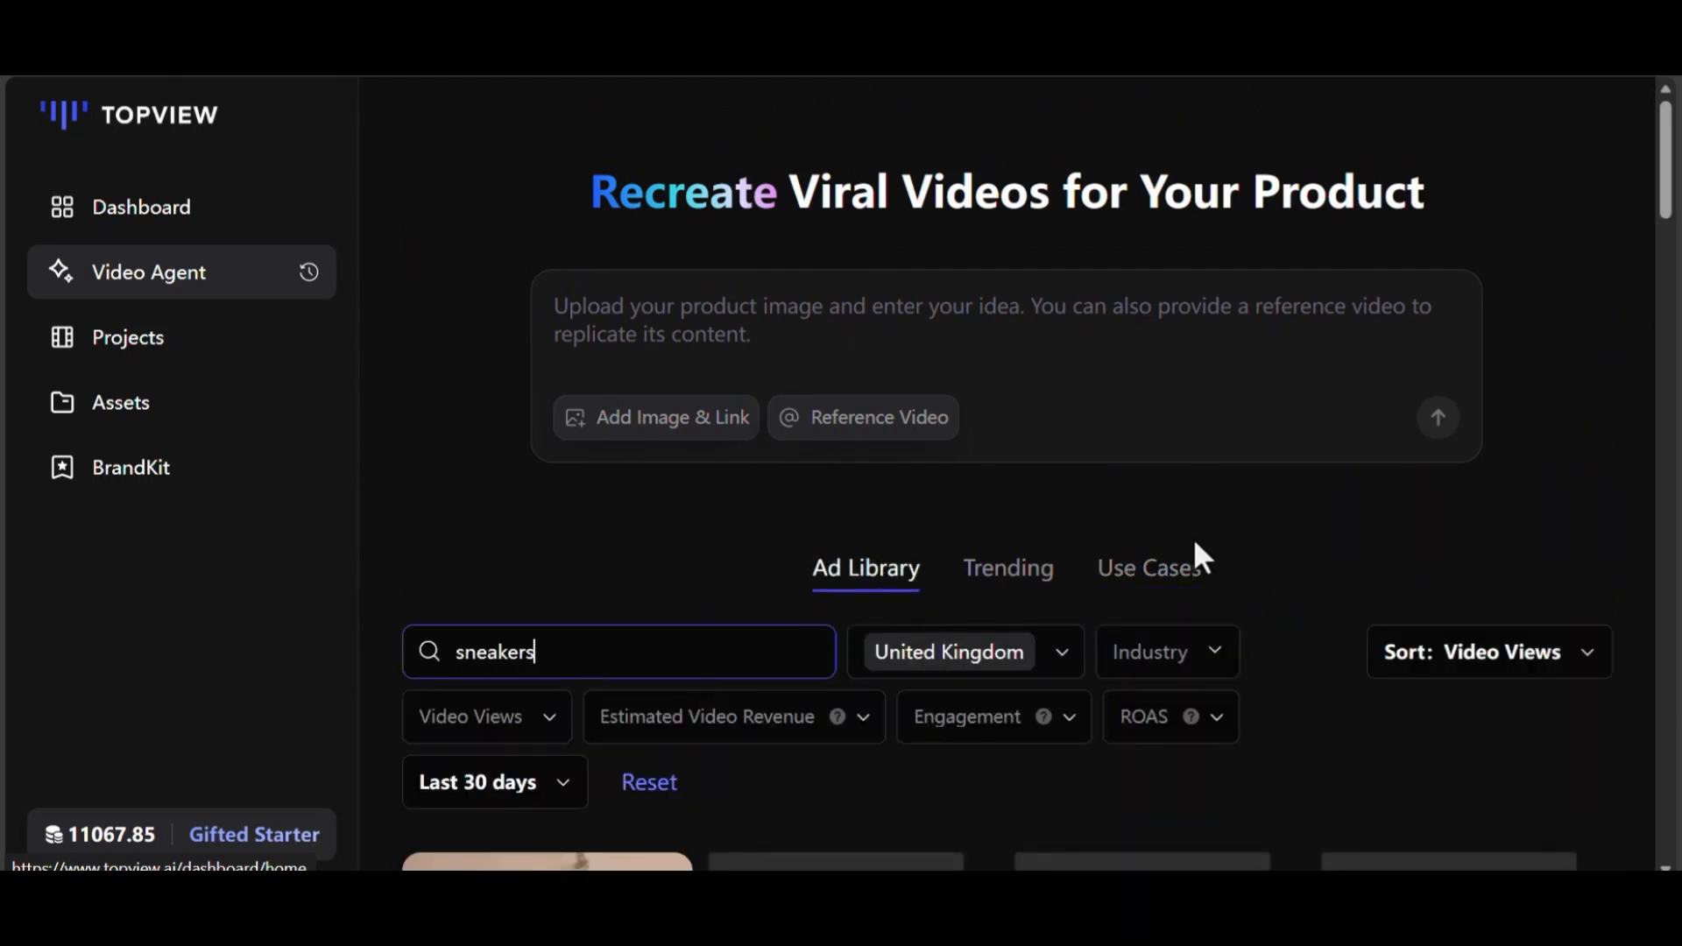
{"action": "scroll", "coordinate": [1193, 556], "scroll_direction": "down", "scroll_amount": 4}
{"action": "scroll", "coordinate": [1193, 556], "scroll_direction": "down", "scroll_amount": 2}
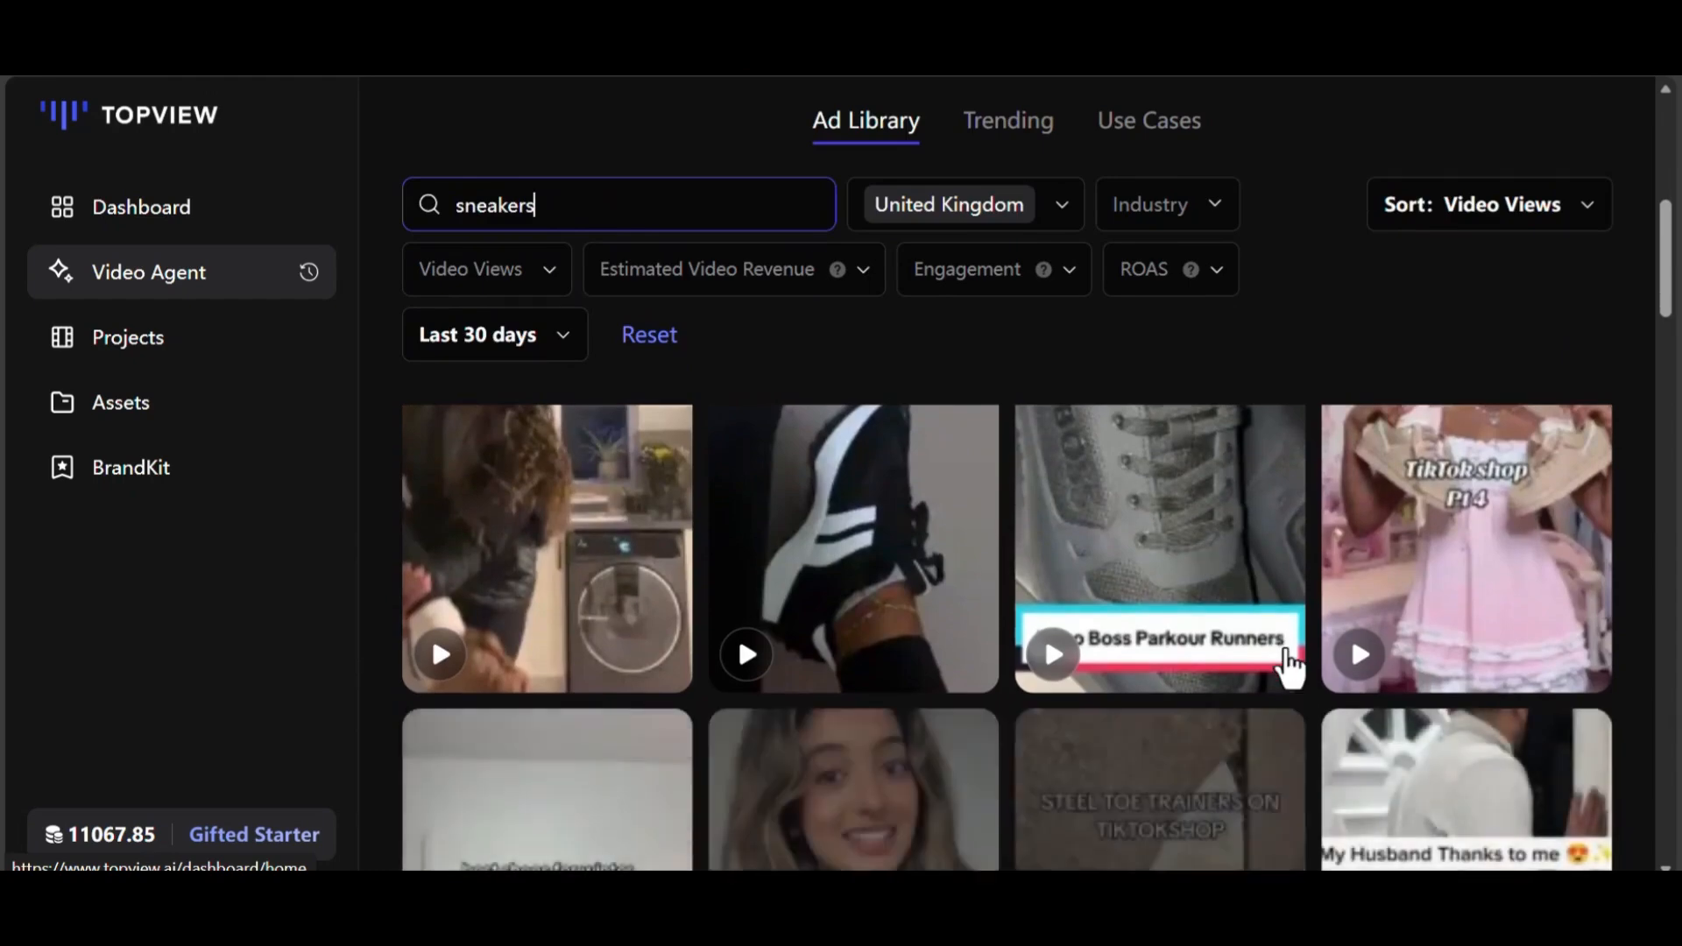
{"action": "scroll", "coordinate": [1288, 661], "scroll_direction": "down", "scroll_amount": 2}
{"action": "scroll", "coordinate": [1288, 667], "scroll_direction": "down", "scroll_amount": 3}
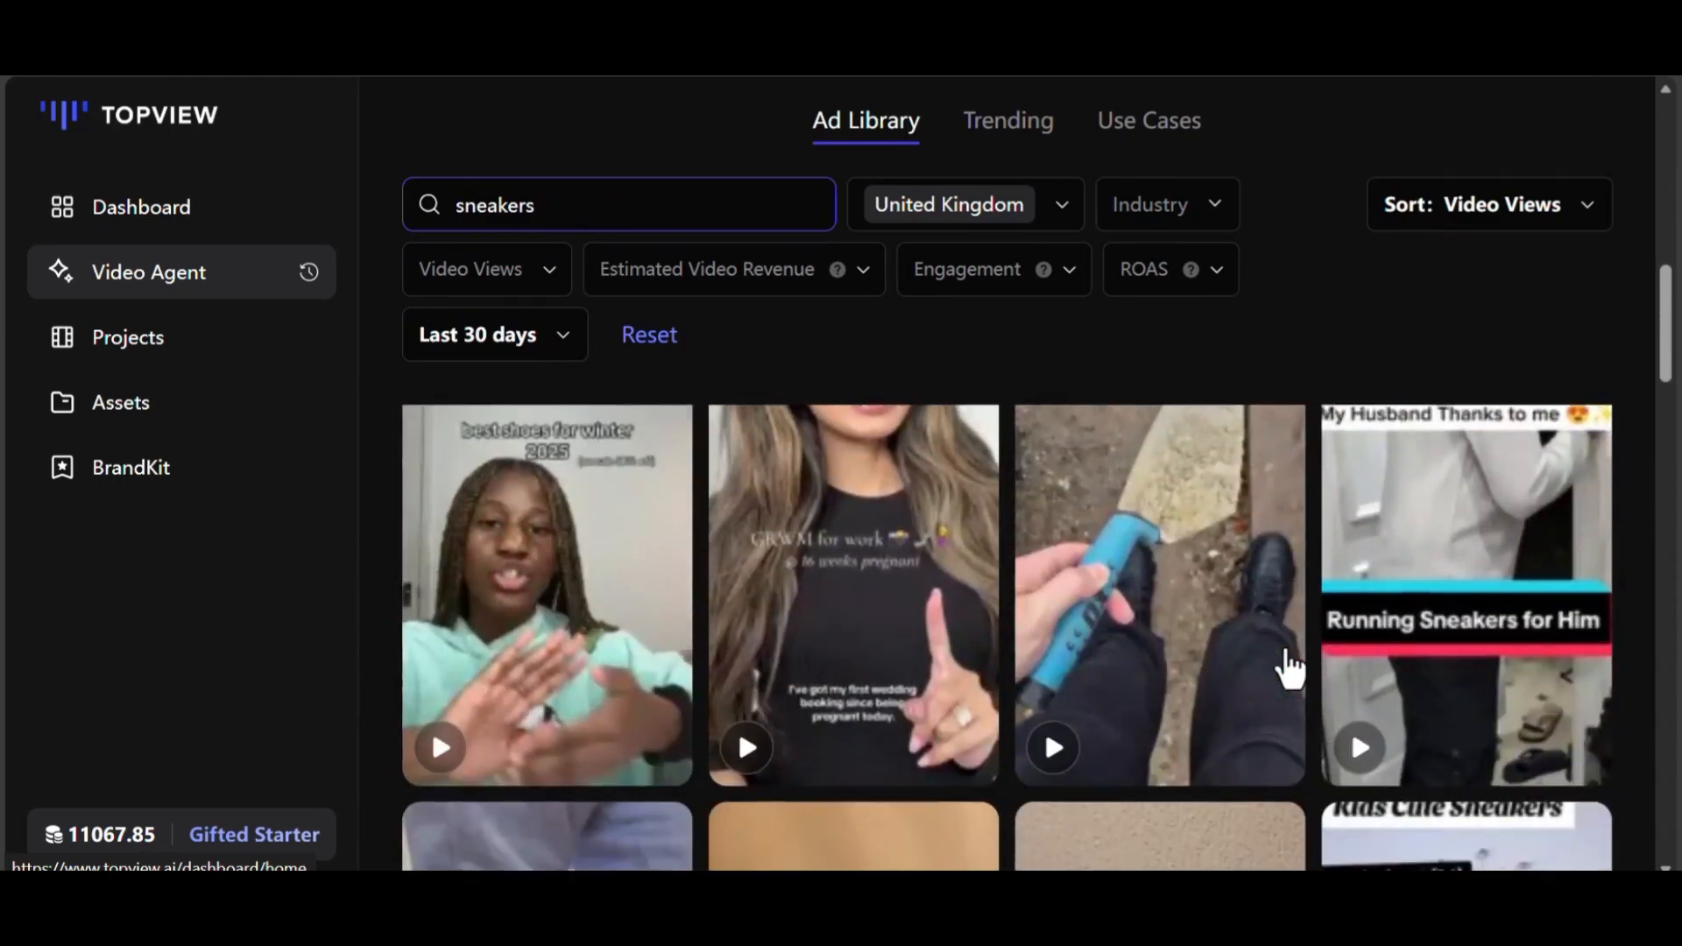
{"action": "scroll", "coordinate": [1288, 667], "scroll_direction": "down", "scroll_amount": 4}
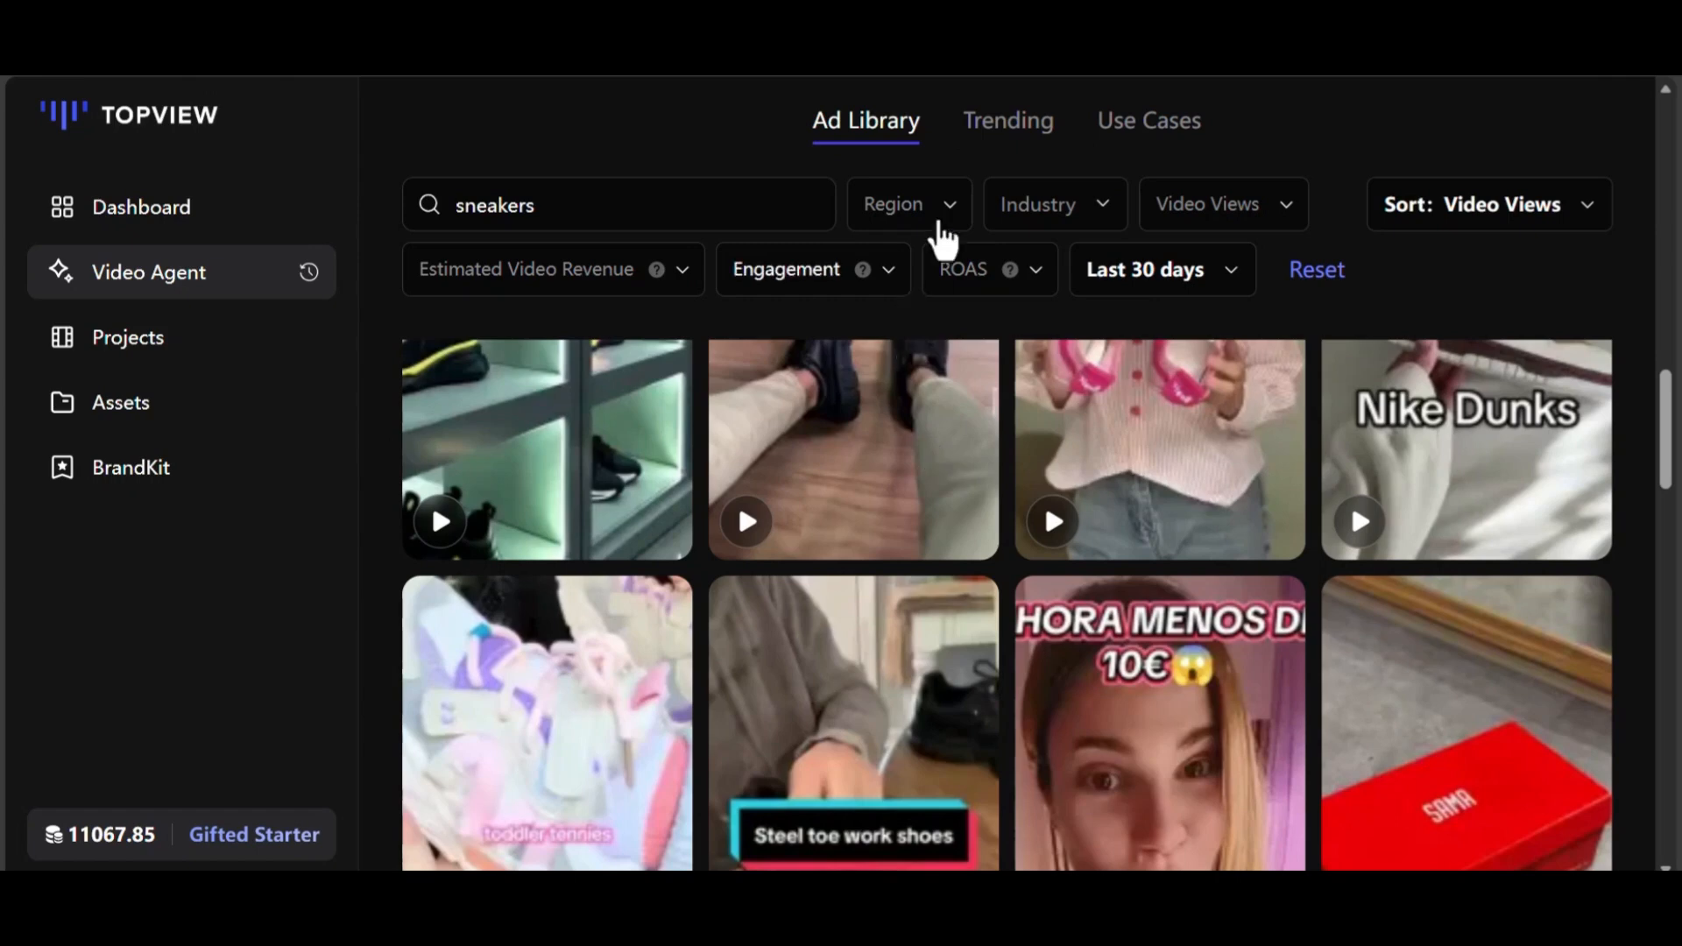
- Look through the Region filter list without picking a region, then browse the sneaker ad results
{"action": "left_click", "coordinate": [919, 215]}
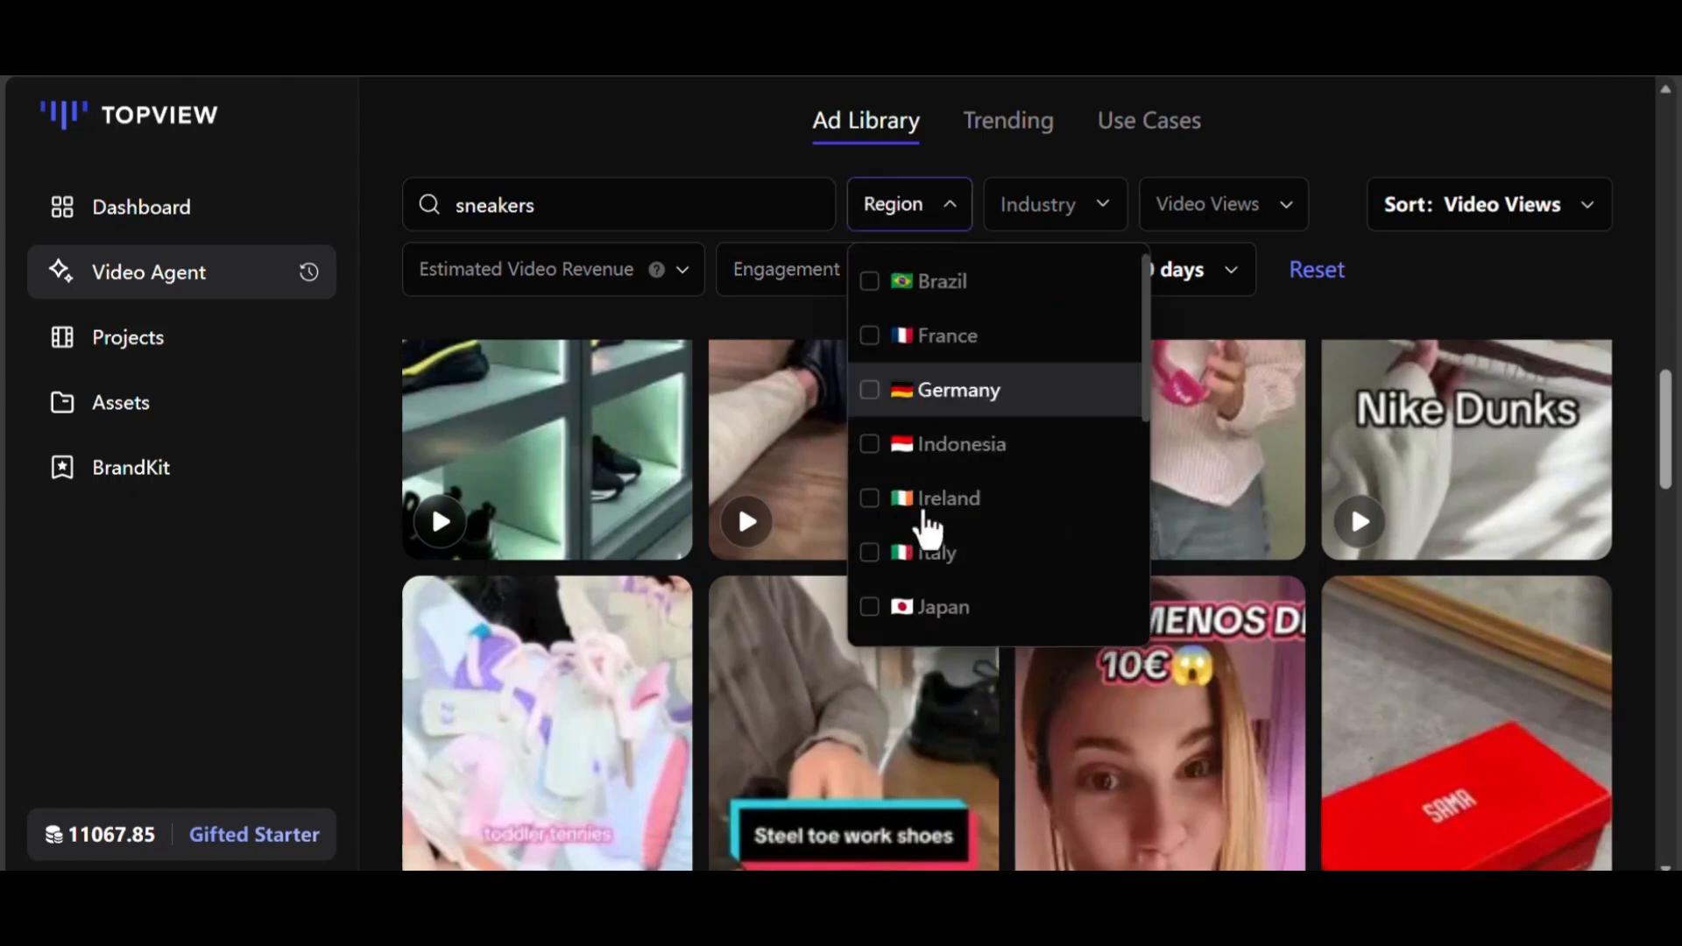
{"action": "scroll", "coordinate": [927, 526], "scroll_direction": "down", "scroll_amount": 10}
{"action": "scroll", "coordinate": [951, 441], "scroll_direction": "up", "scroll_amount": 2}
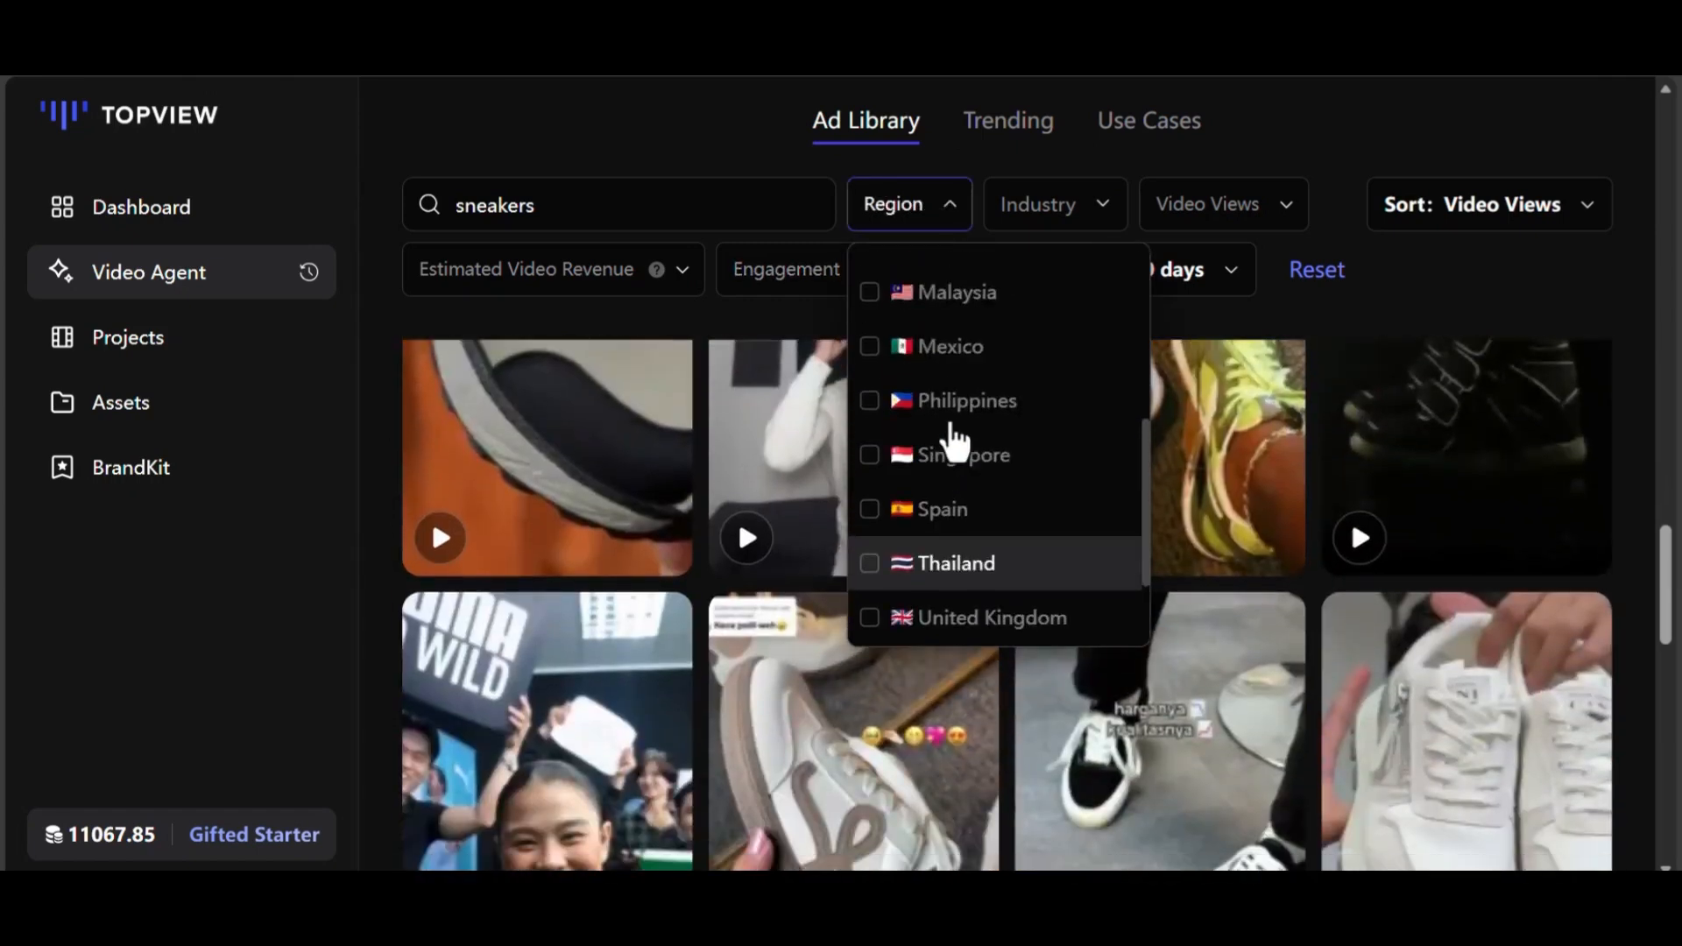
{"action": "scroll", "coordinate": [951, 441], "scroll_direction": "up", "scroll_amount": 4}
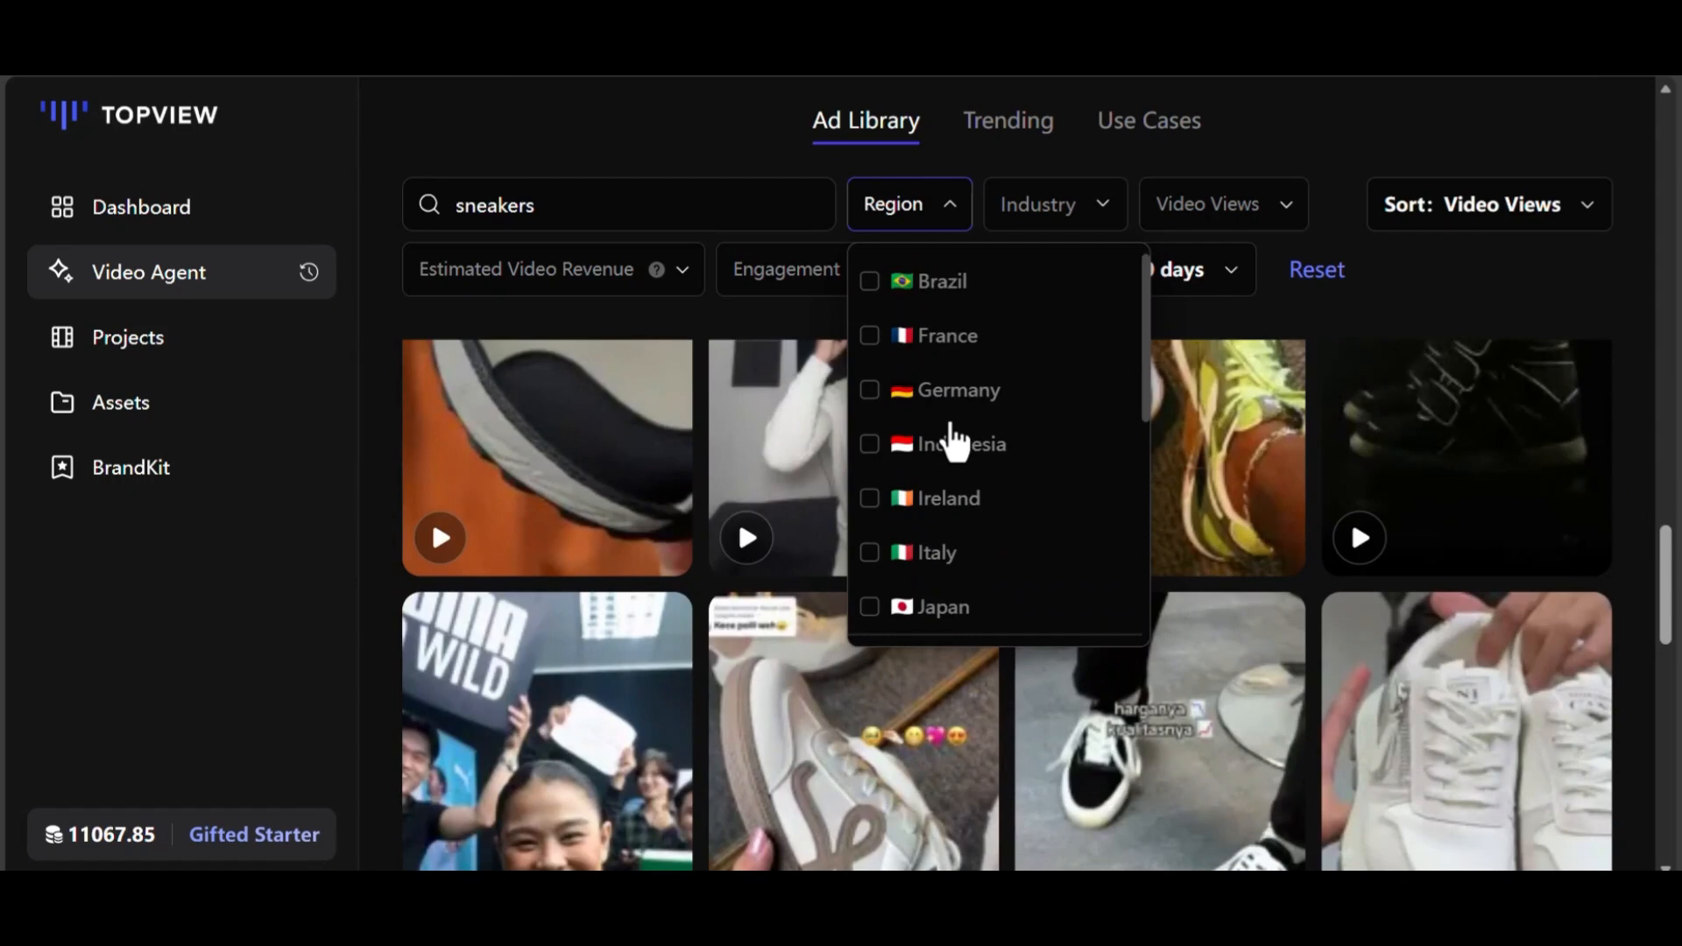
{"action": "scroll", "coordinate": [959, 491], "scroll_direction": "down", "scroll_amount": 8}
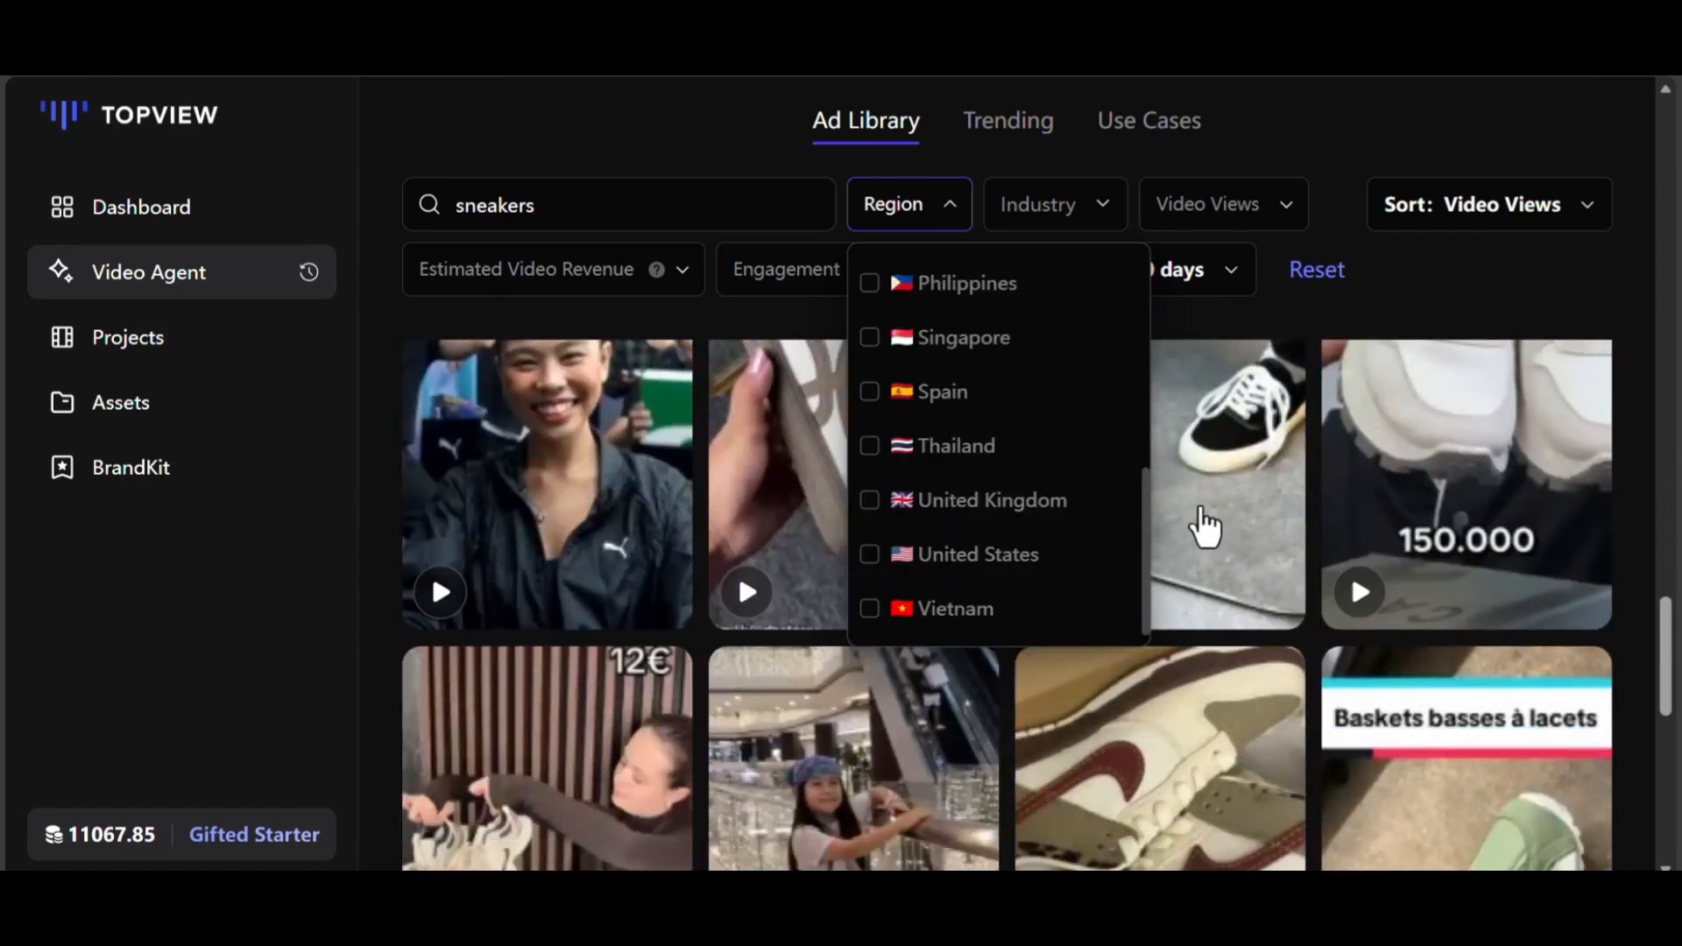
{"action": "scroll", "coordinate": [1206, 535], "scroll_direction": "up", "scroll_amount": 2}
{"action": "scroll", "coordinate": [1204, 539], "scroll_direction": "up", "scroll_amount": 4}
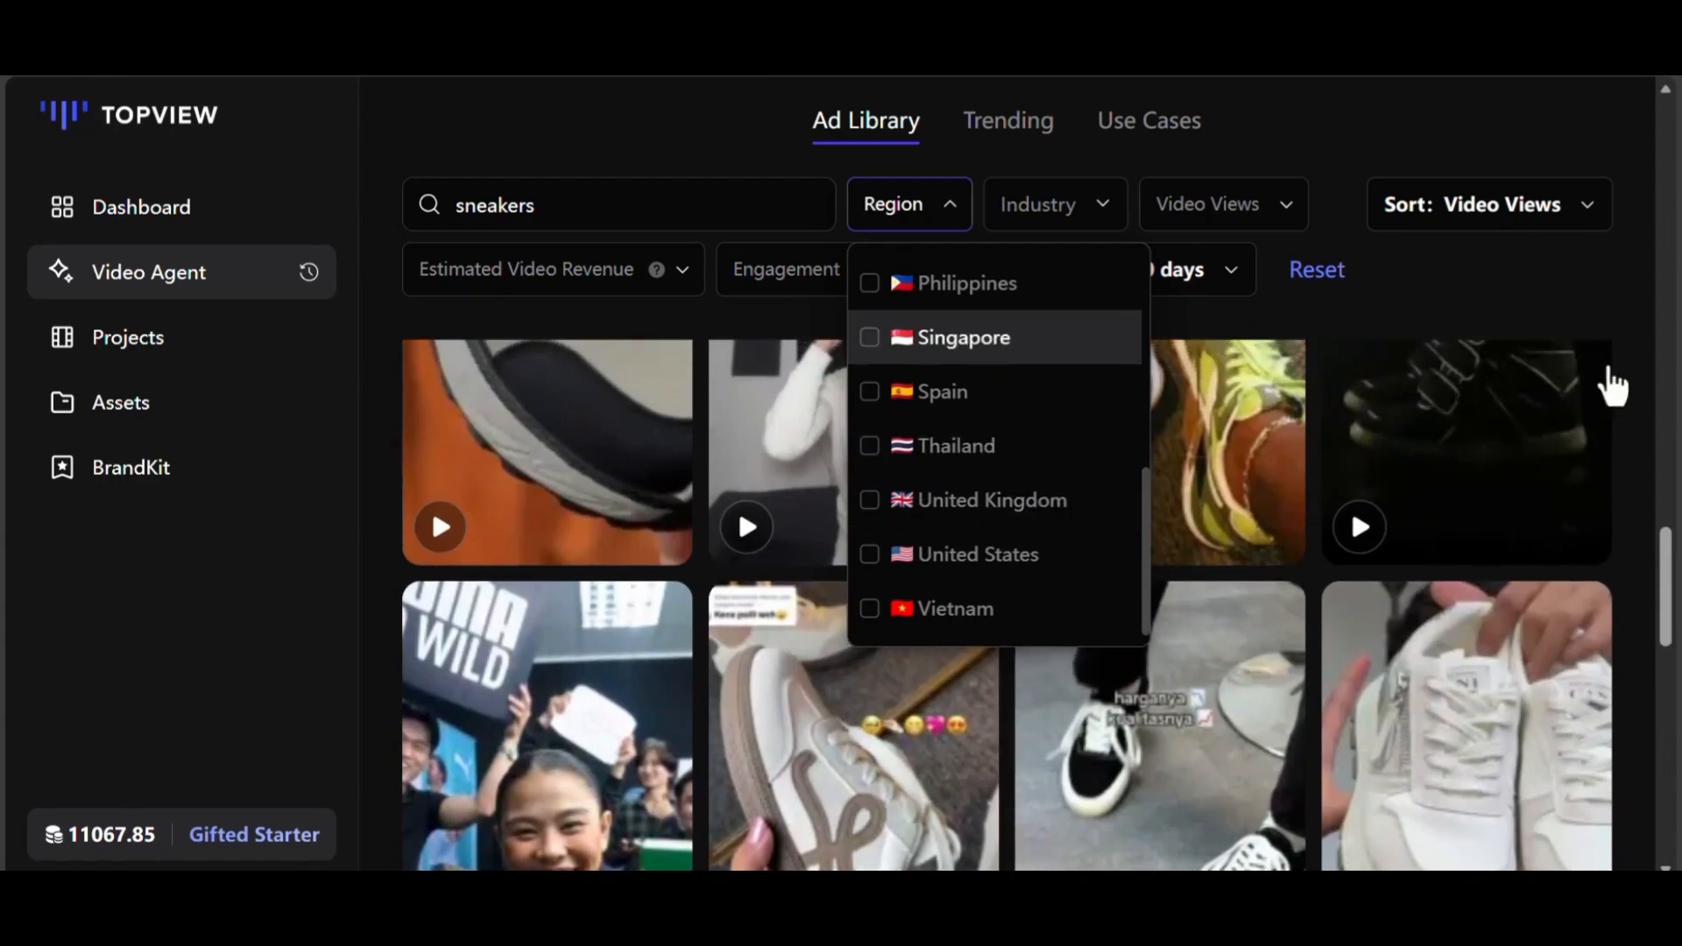
{"action": "left_click", "coordinate": [1608, 286]}
{"action": "scroll", "coordinate": [1078, 646], "scroll_direction": "up", "scroll_amount": 10}
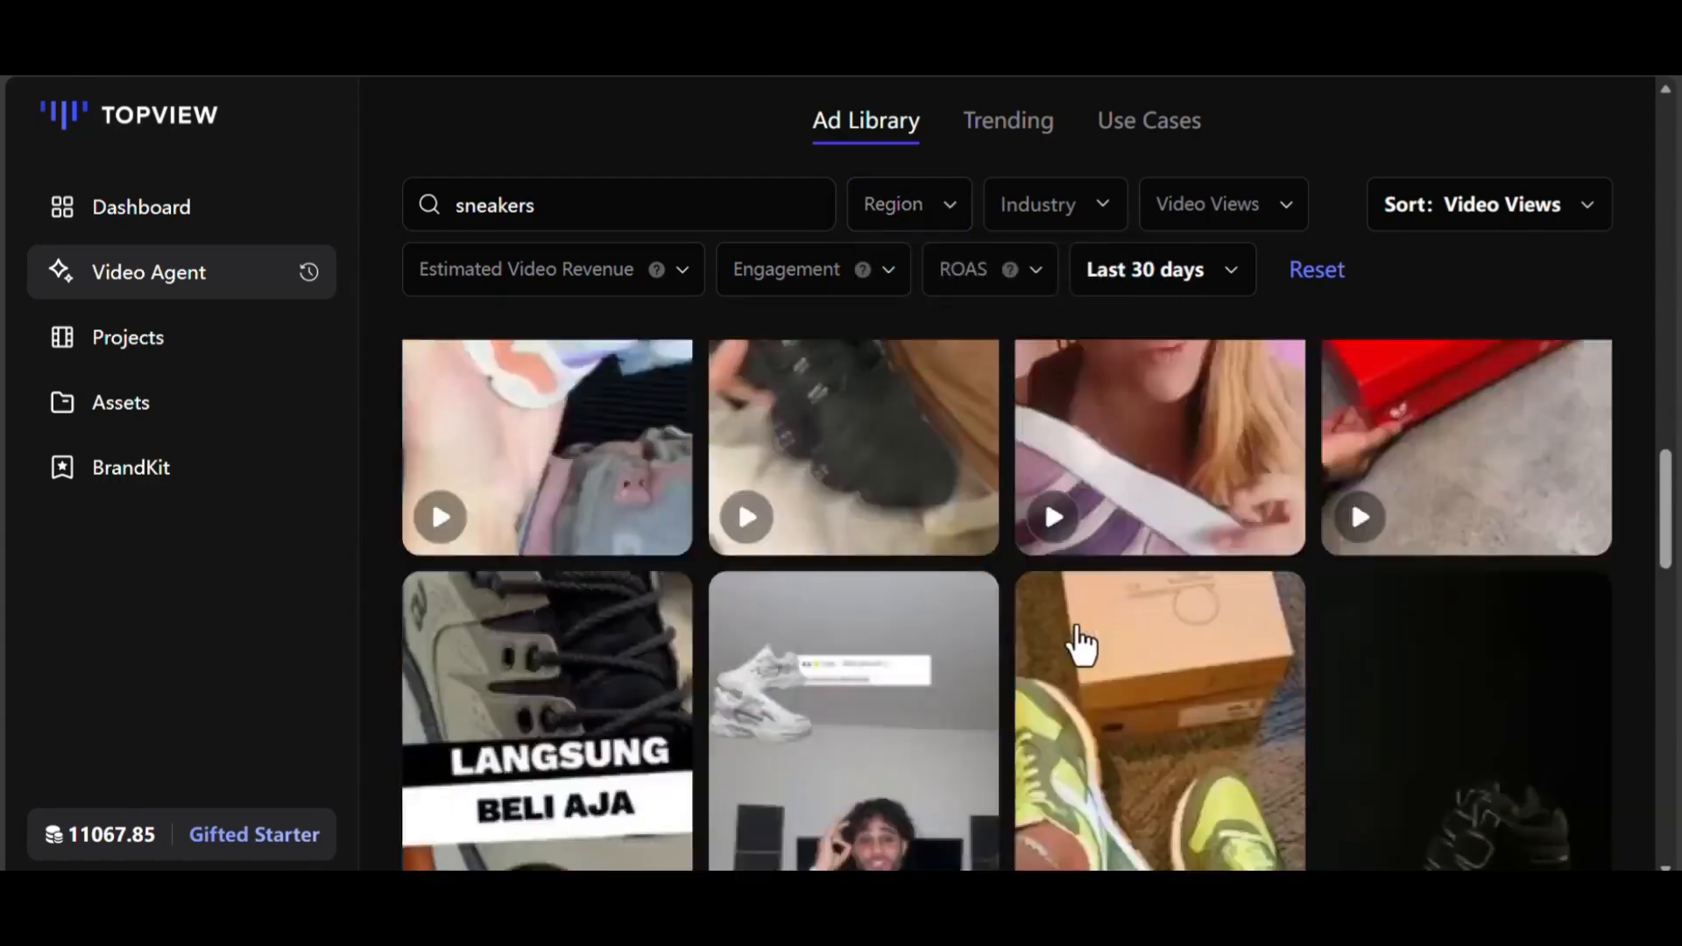
{"action": "scroll", "coordinate": [644, 657], "scroll_direction": "down", "scroll_amount": 15}
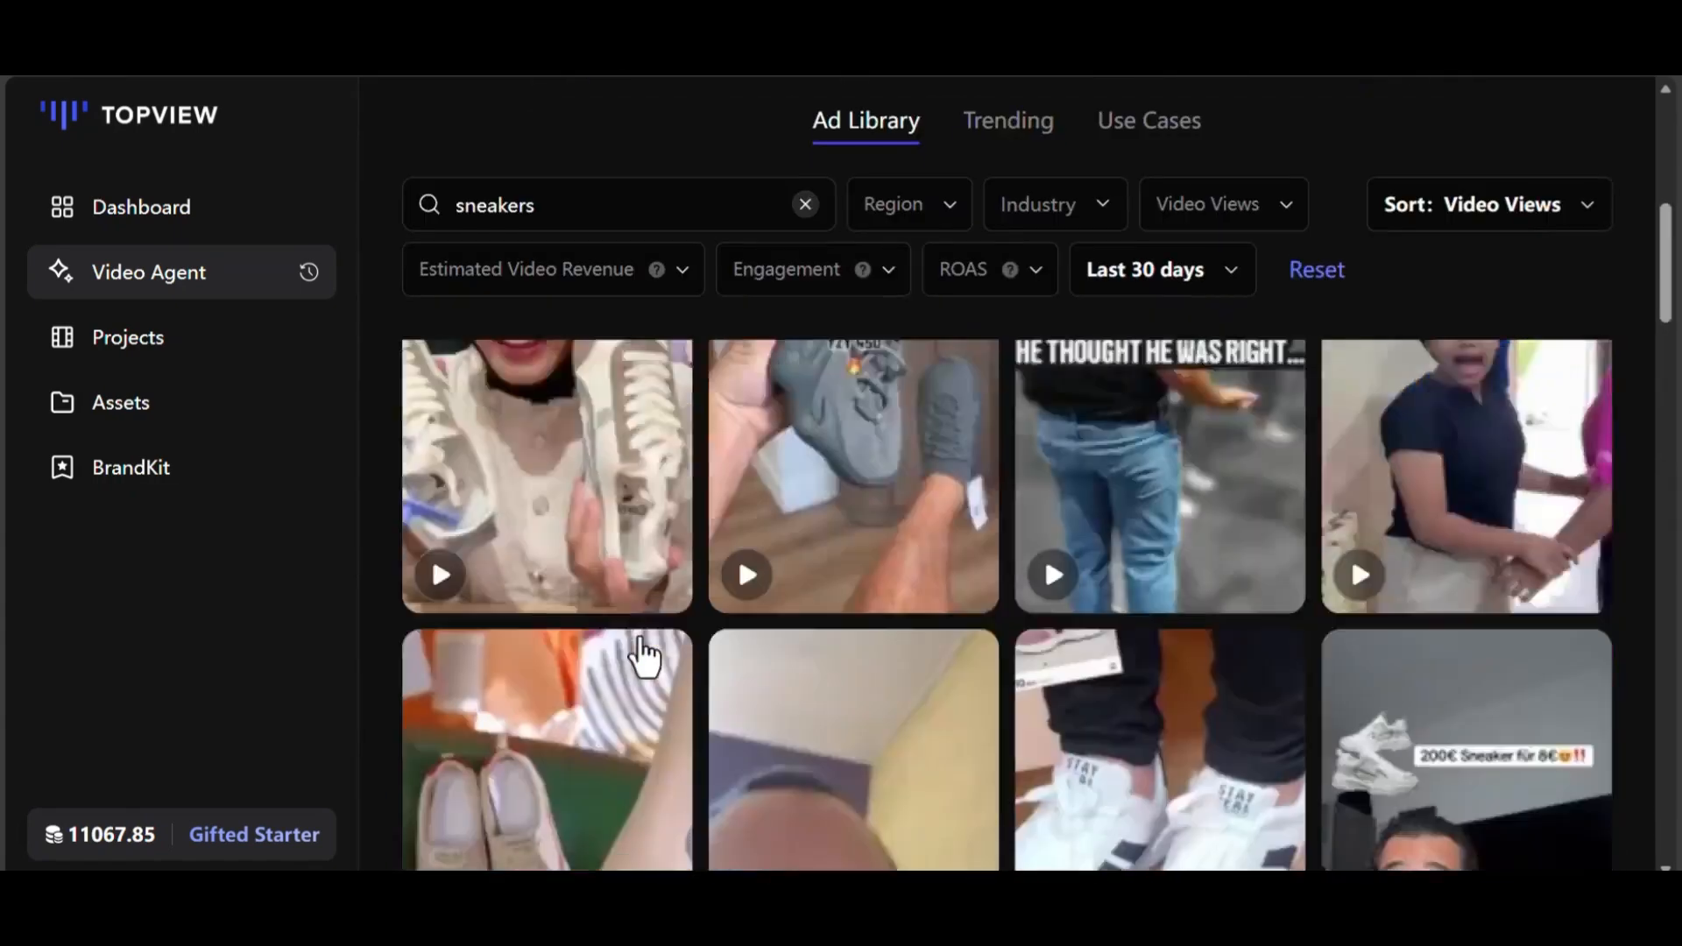
{"action": "scroll", "coordinate": [635, 578], "scroll_direction": "down", "scroll_amount": 1}
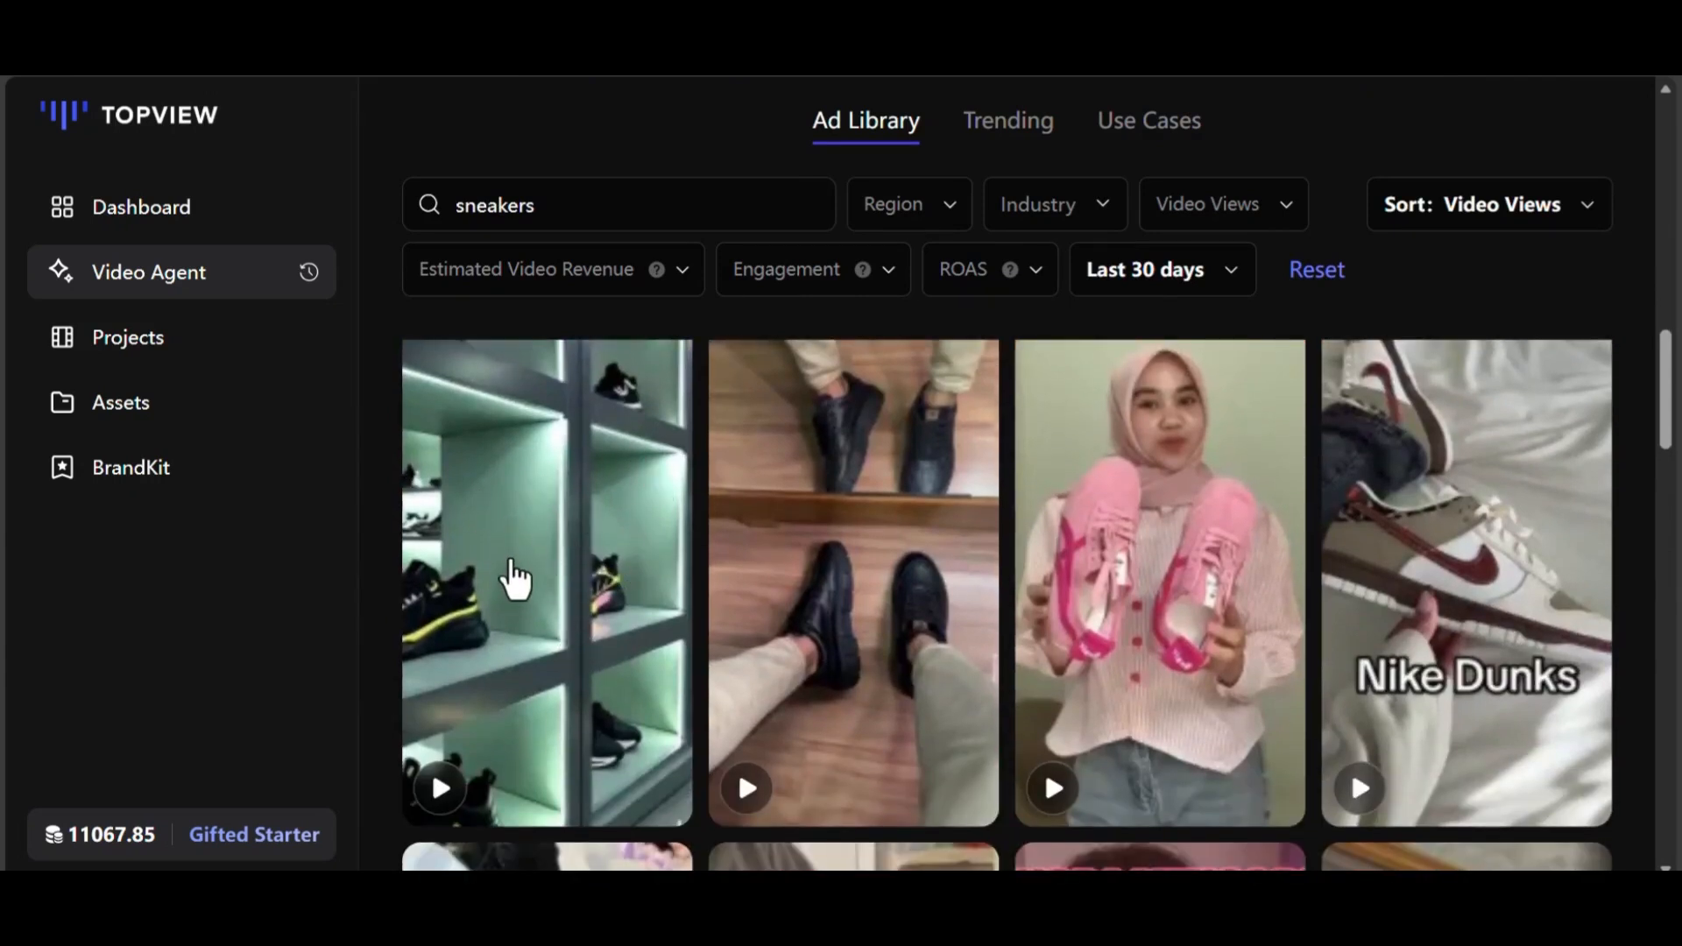
{"action": "scroll", "coordinate": [535, 592], "scroll_direction": "down", "scroll_amount": 1}
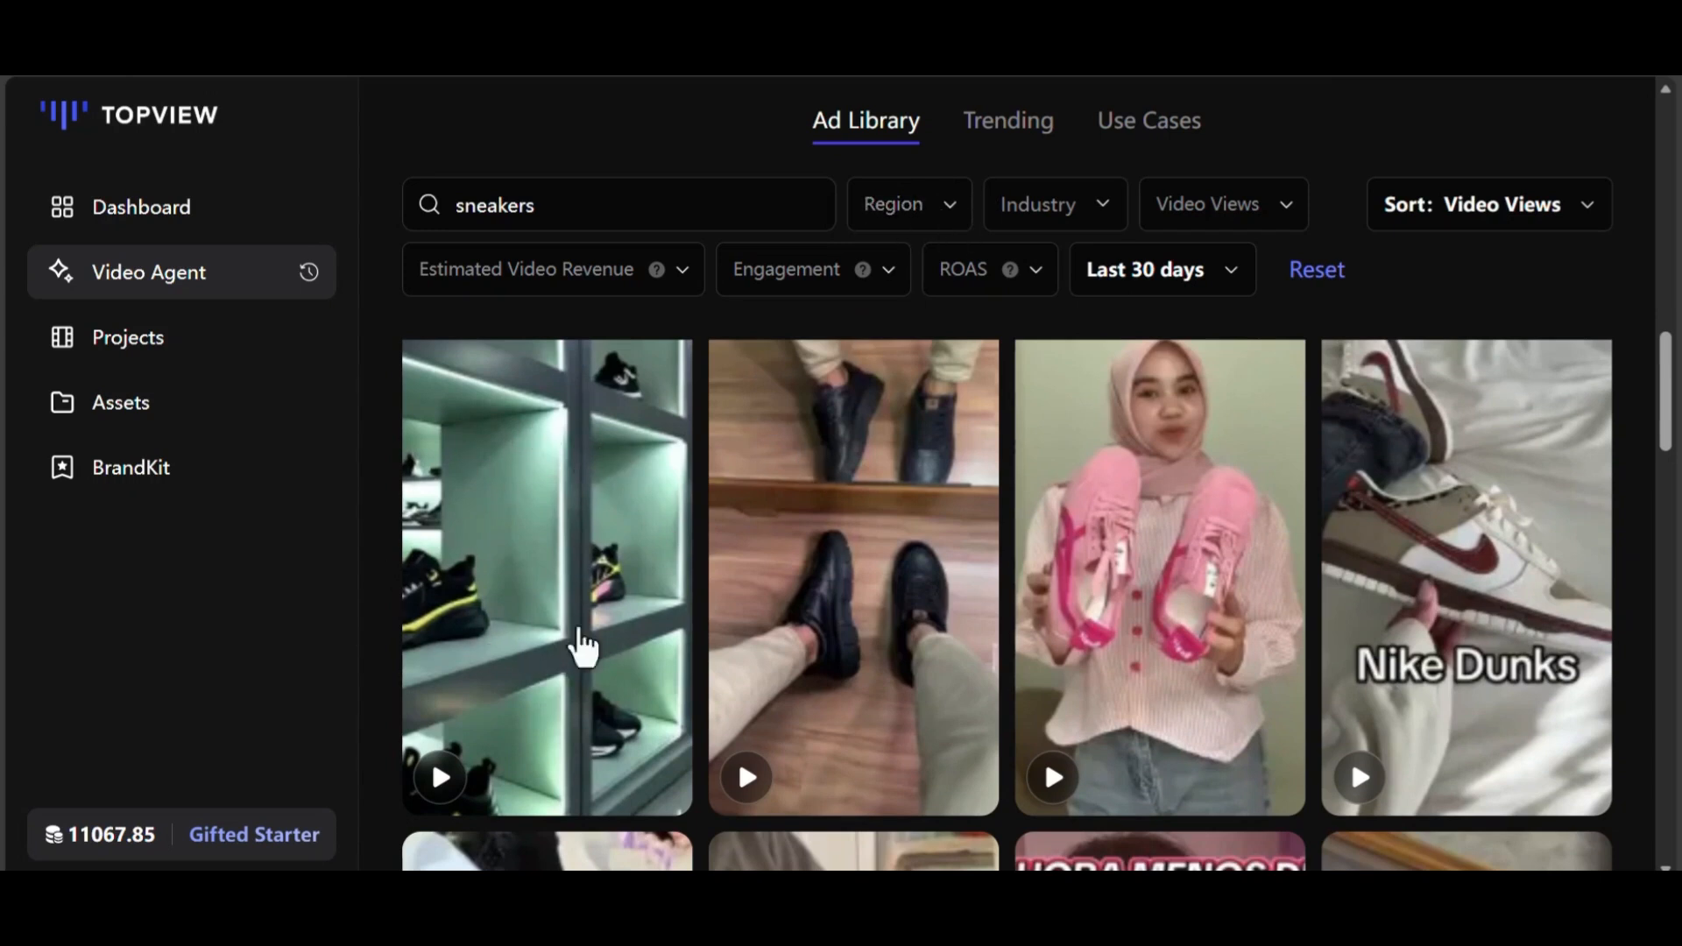
- Open the shelf-display sneaker ad's performance details and recreate it in the Video Agent
{"action": "left_click", "coordinate": [552, 533]}
{"action": "scroll", "coordinate": [745, 456], "scroll_direction": "up", "scroll_amount": 2}
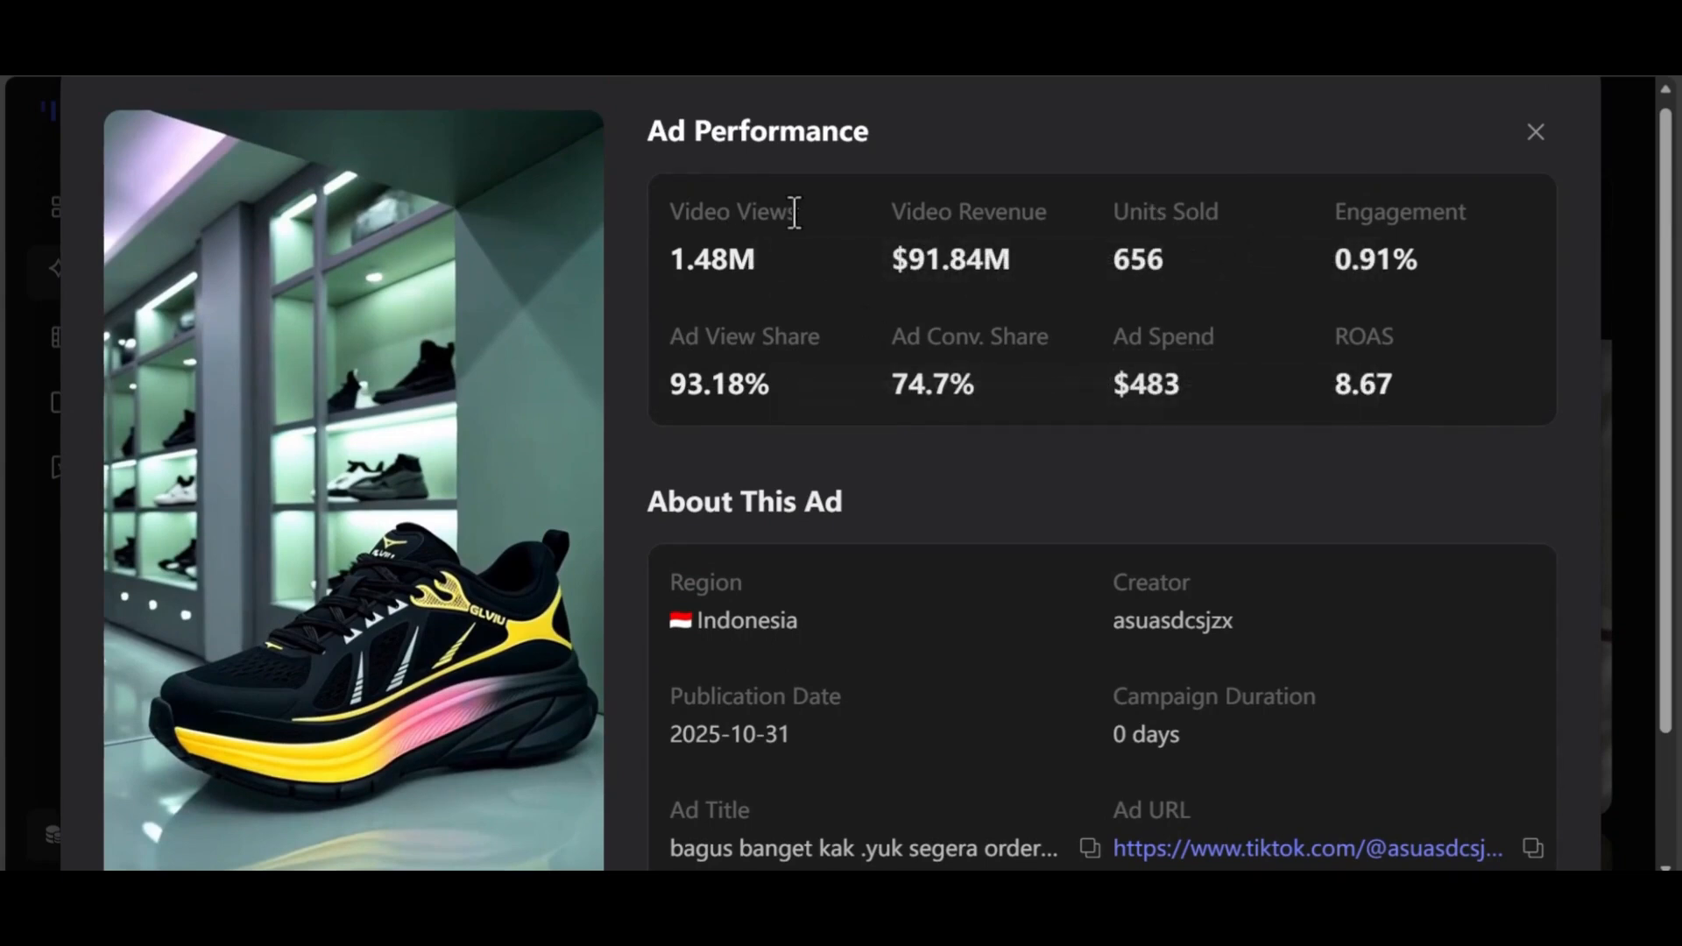
{"action": "scroll", "coordinate": [777, 480], "scroll_direction": "down", "scroll_amount": 2}
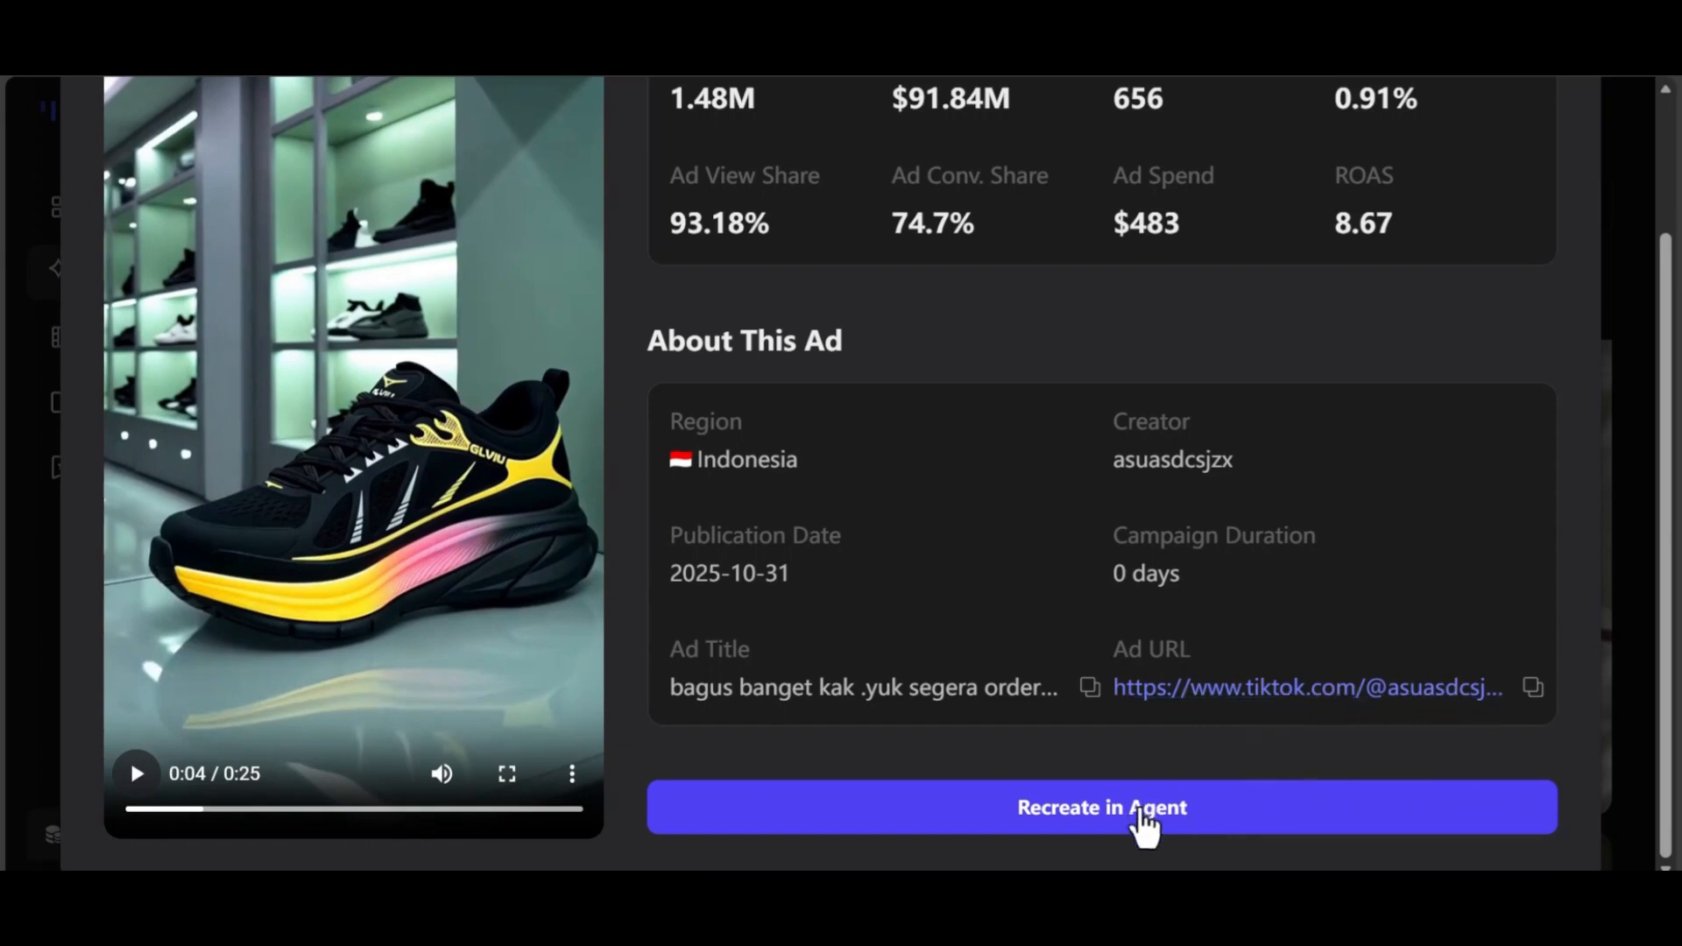
{"action": "left_click", "coordinate": [1106, 808]}
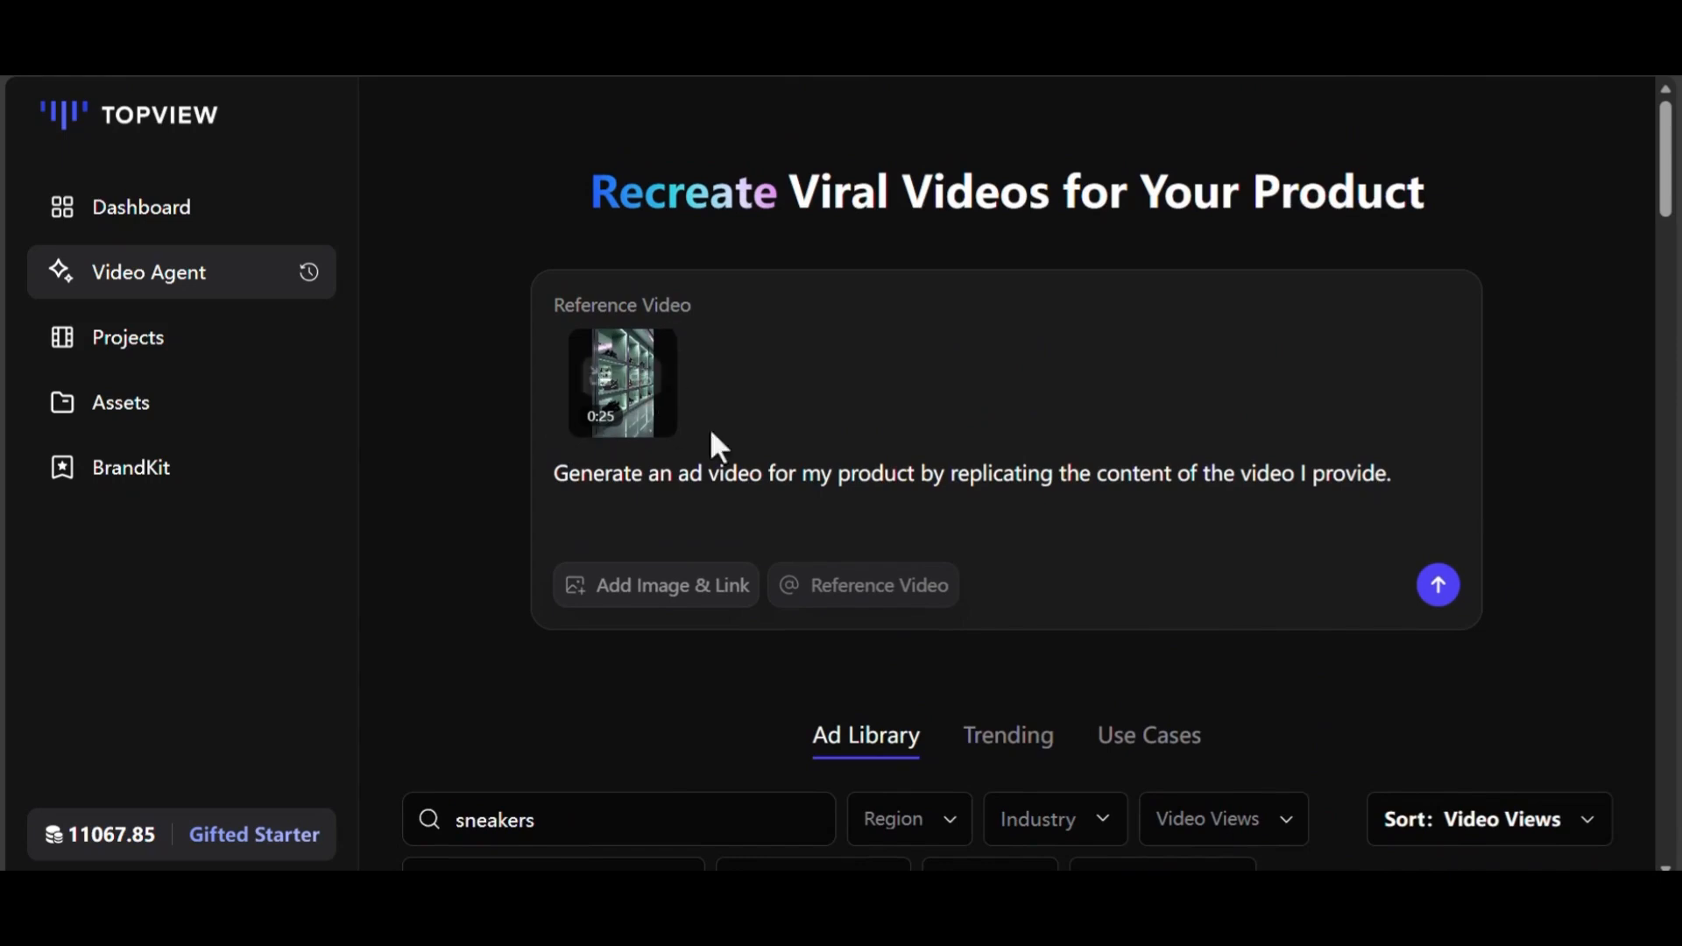
- Enter the saved Amazon Hydration Sock product link in the Add Image & Link dialog
{"action": "mouse_move", "coordinate": [574, 342]}
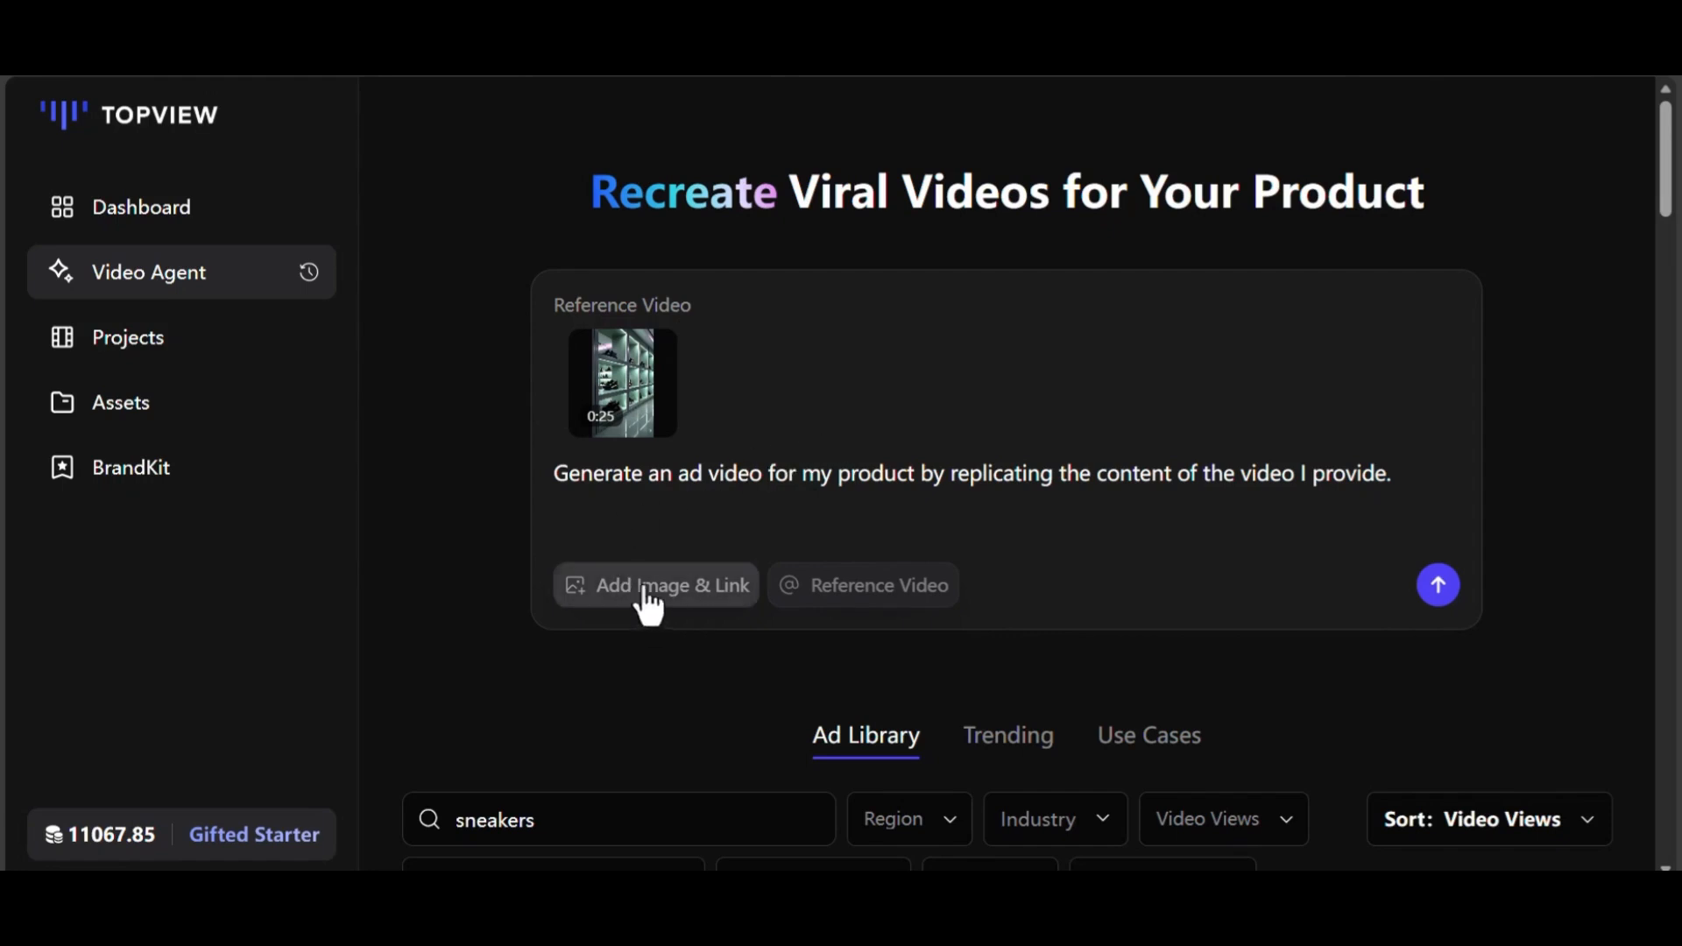
{"action": "left_click", "coordinate": [676, 611]}
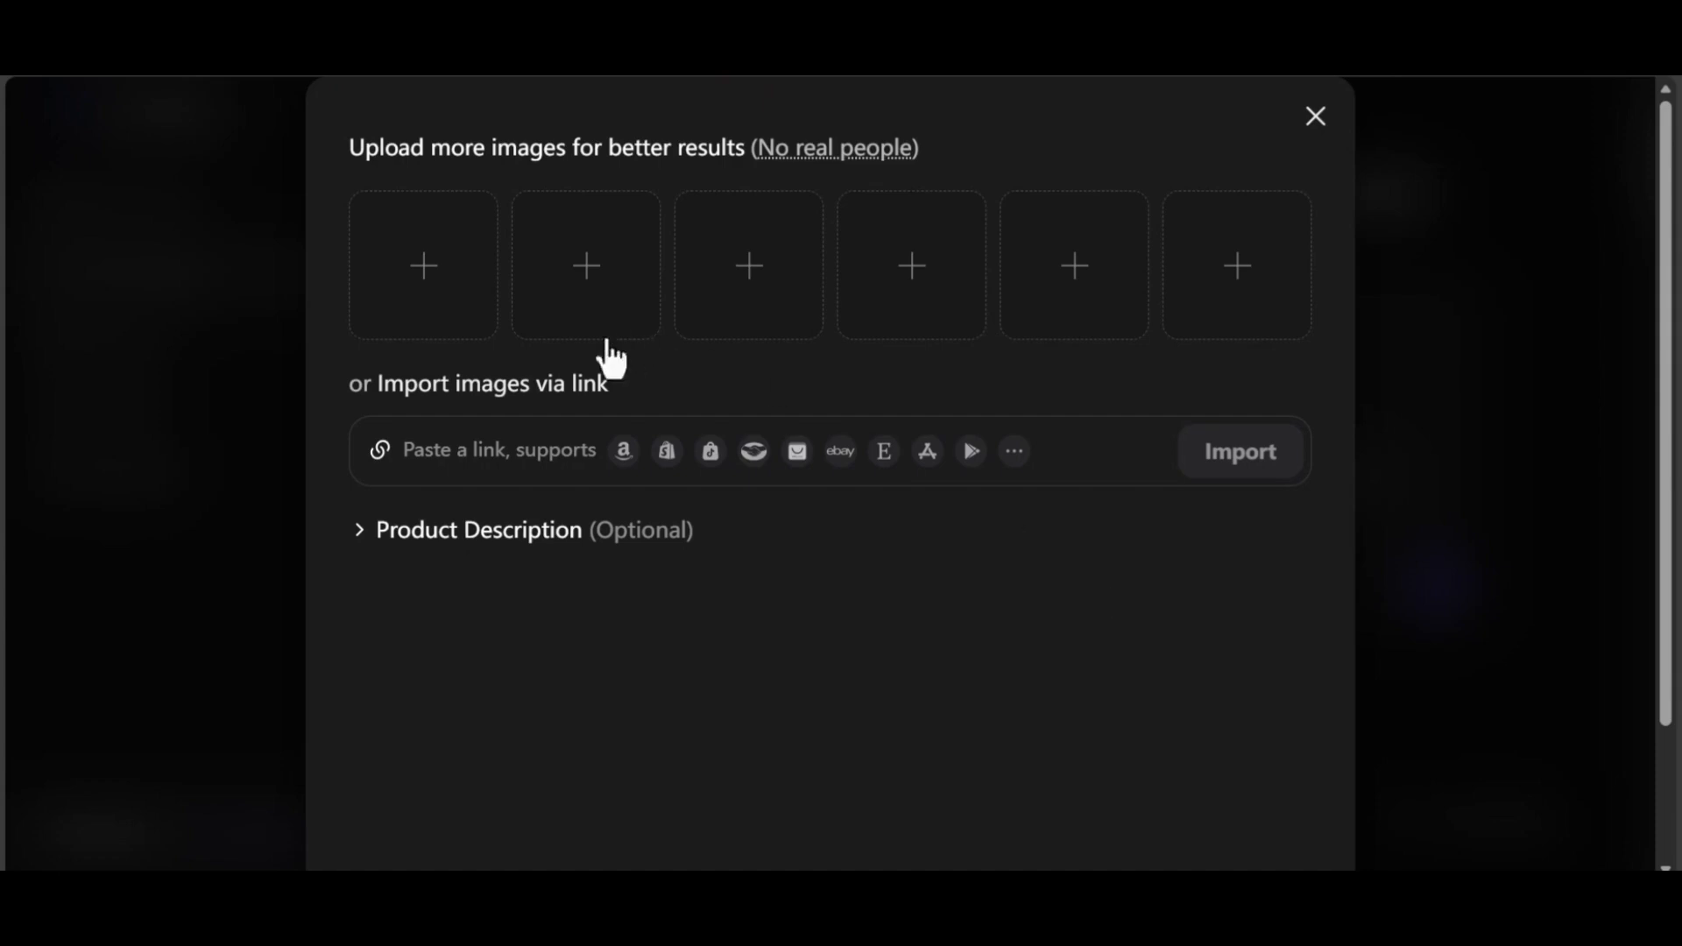
{"action": "left_click", "coordinate": [488, 452]}
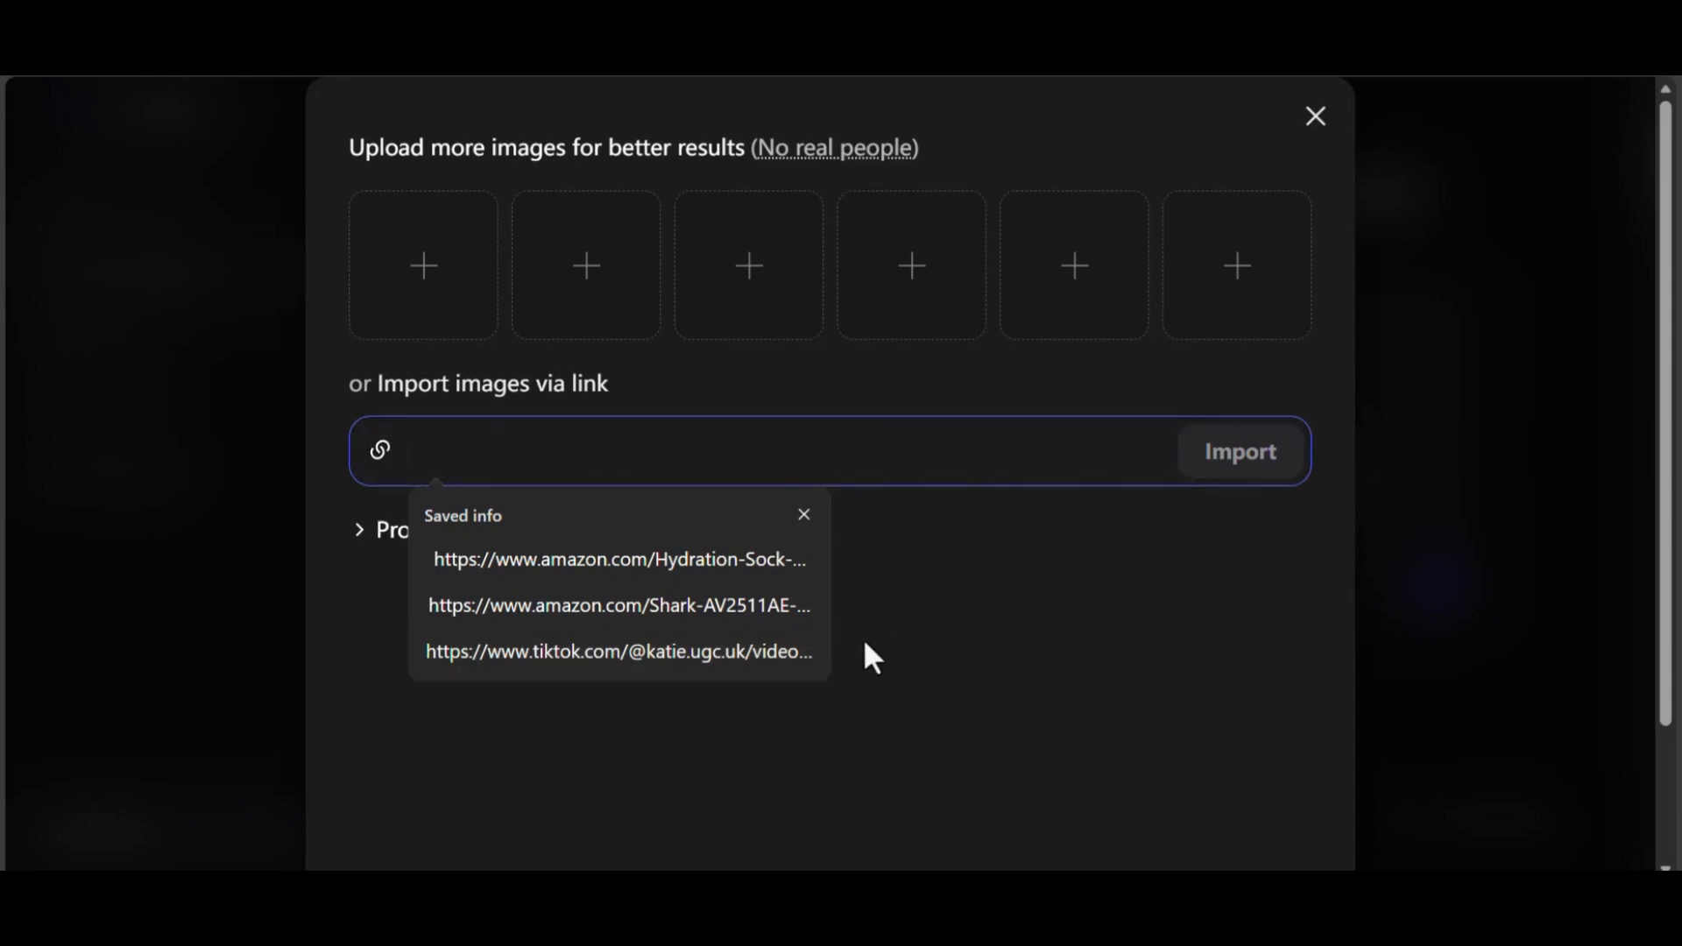
{"action": "left_click", "coordinate": [618, 563]}
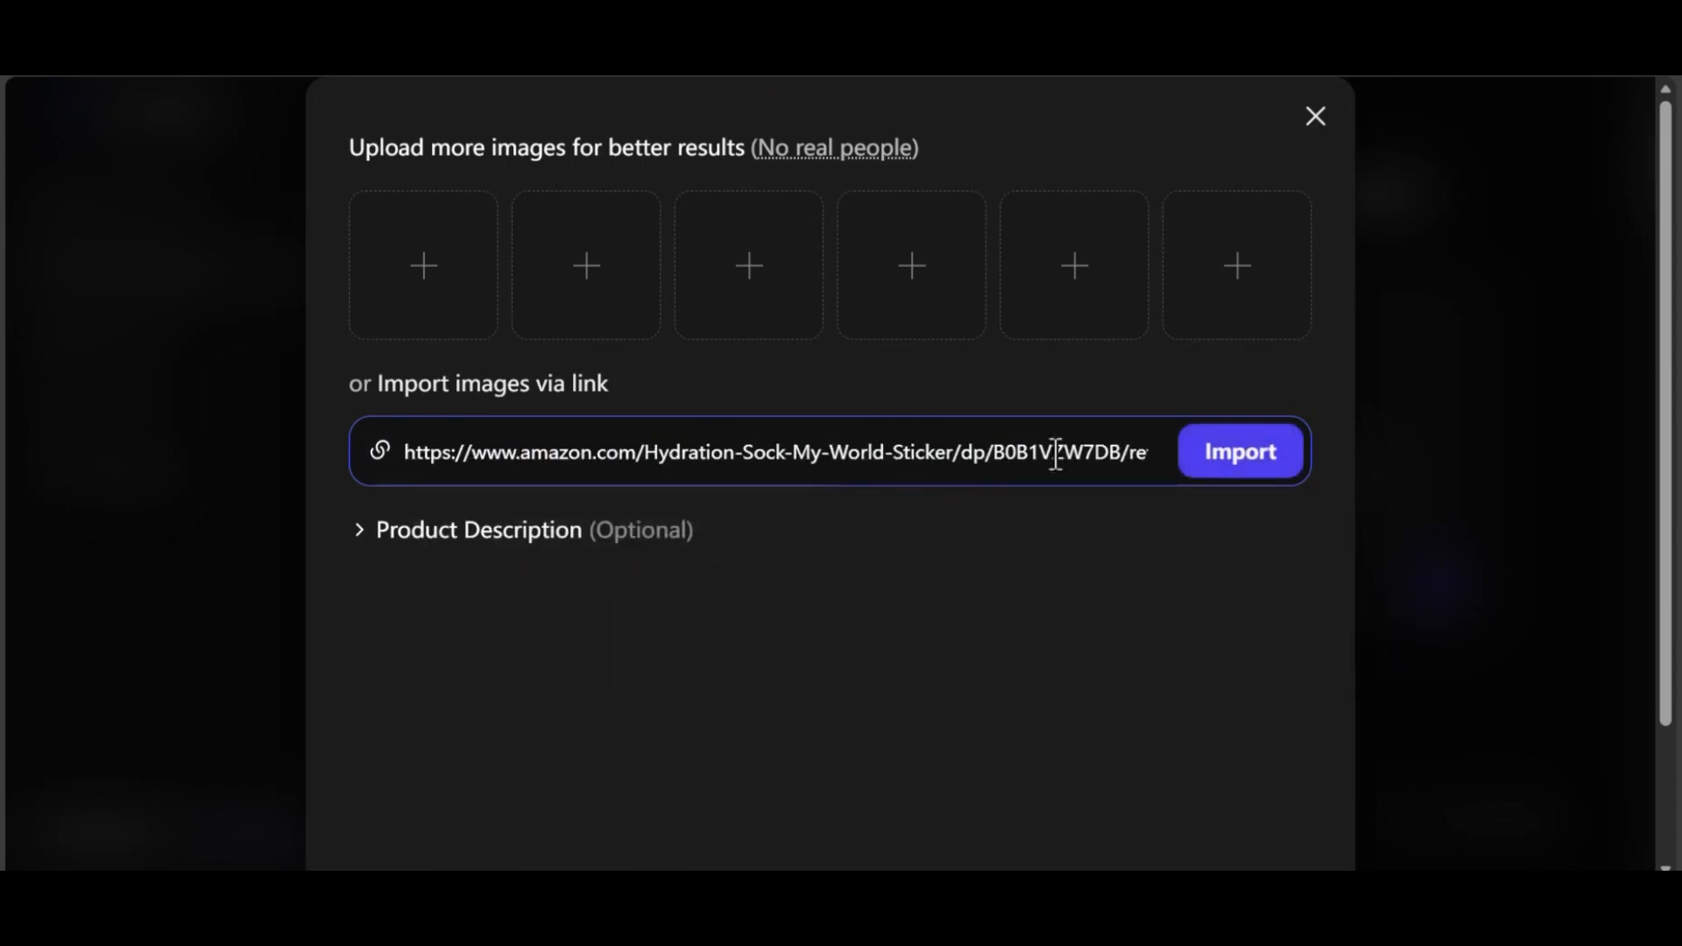
- Import the six sneaker images from the product link into the image slots
{"action": "left_click", "coordinate": [1226, 478]}
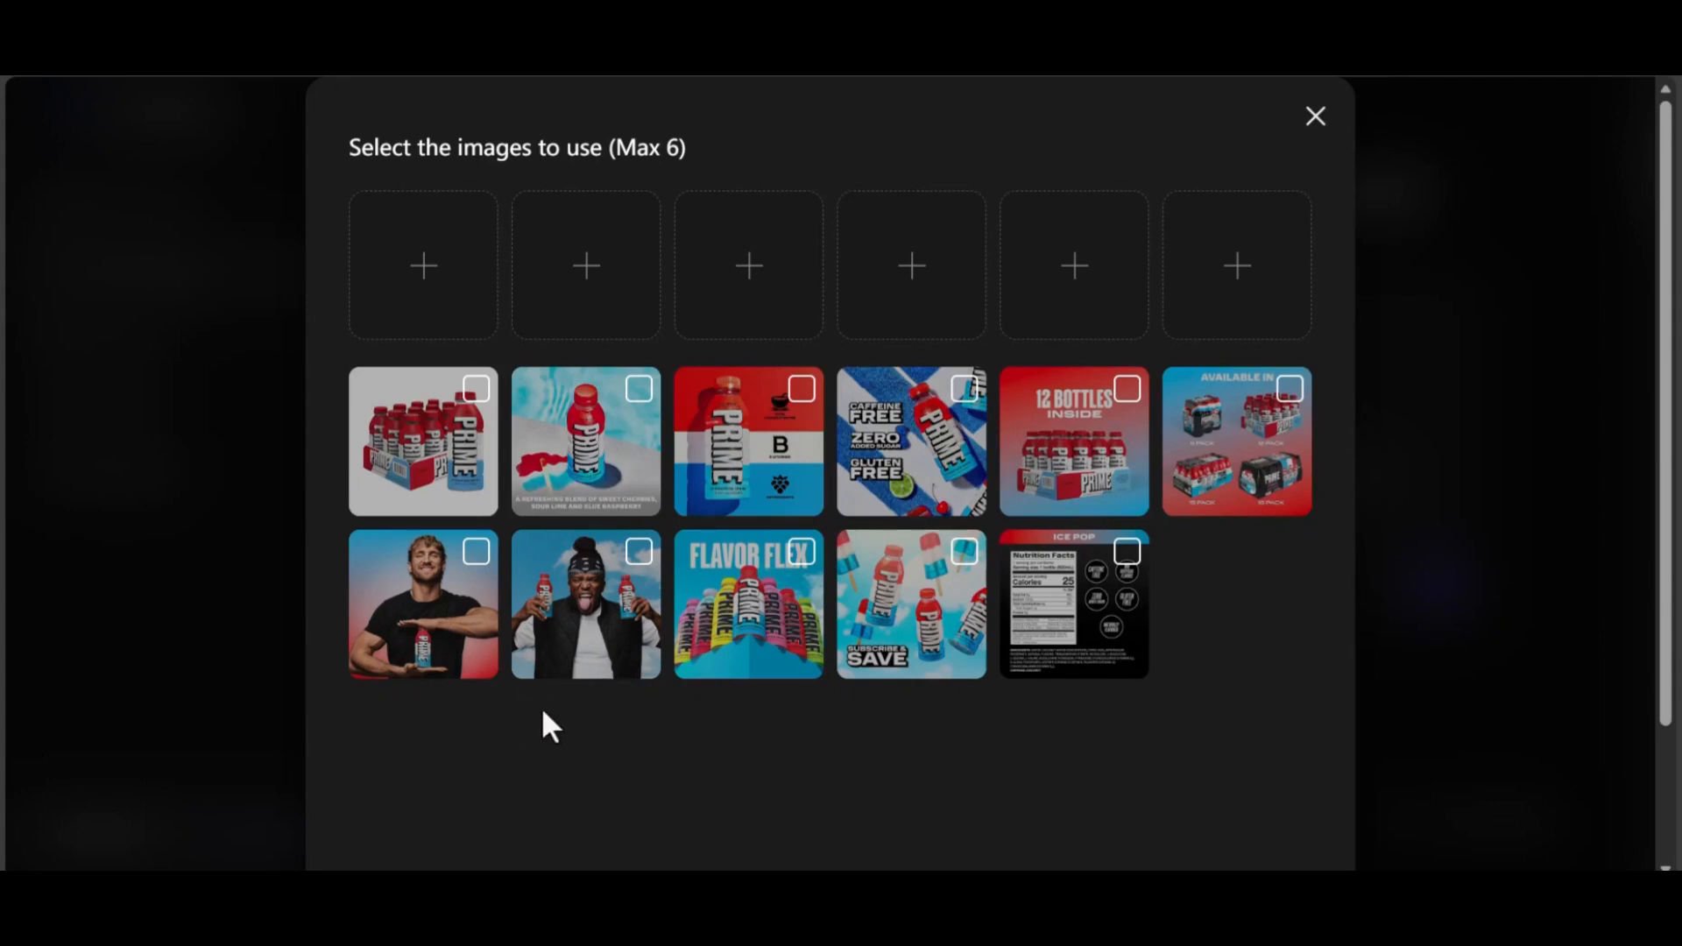
{"action": "scroll", "coordinate": [545, 721], "scroll_direction": "down", "scroll_amount": 2}
{"action": "scroll", "coordinate": [558, 526], "scroll_direction": "up", "scroll_amount": 2}
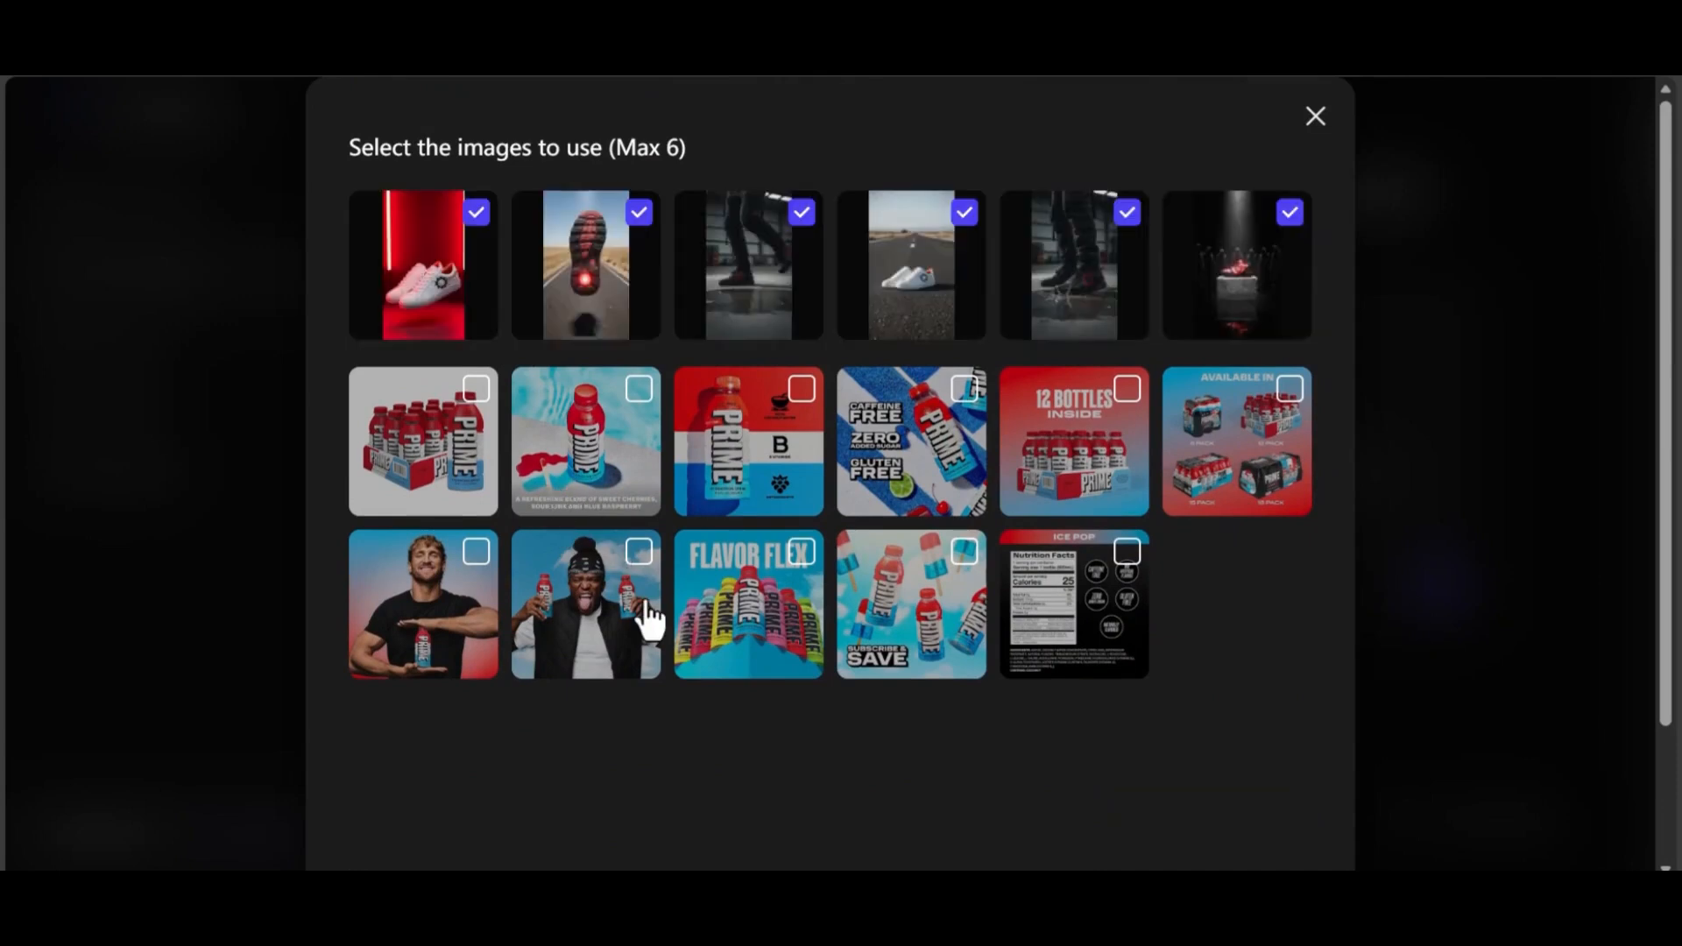
{"action": "scroll", "coordinate": [645, 612], "scroll_direction": "down", "scroll_amount": 2}
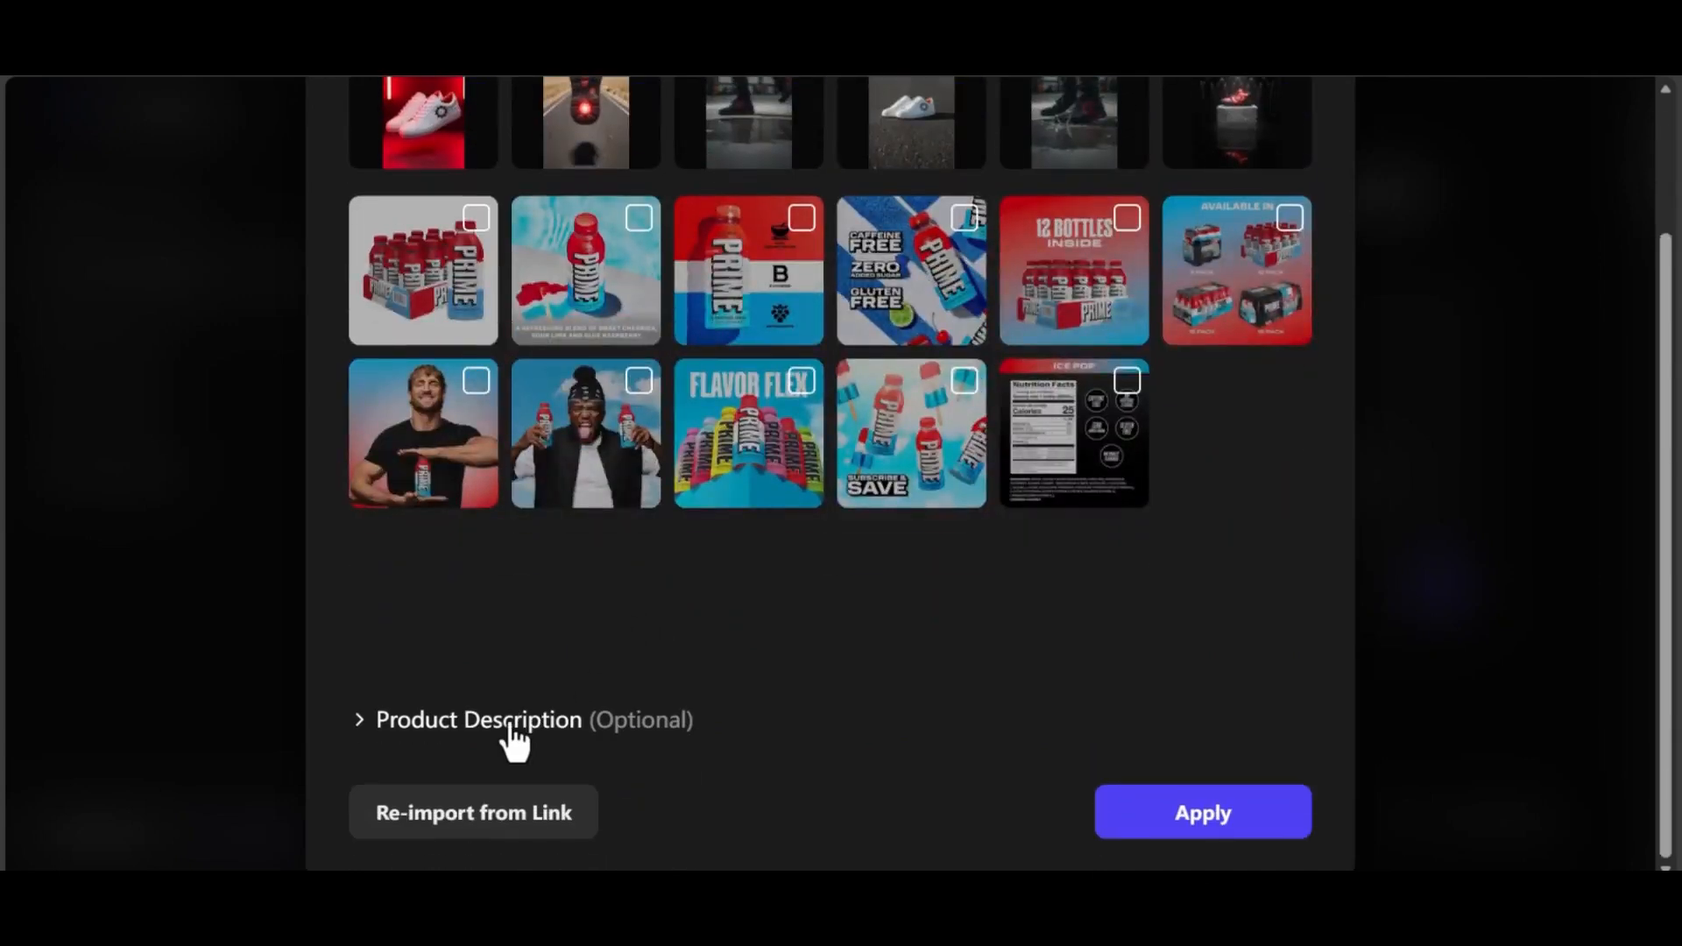
- Clear the old Prime Hydration text from the Product Description field
{"action": "left_click", "coordinate": [515, 740]}
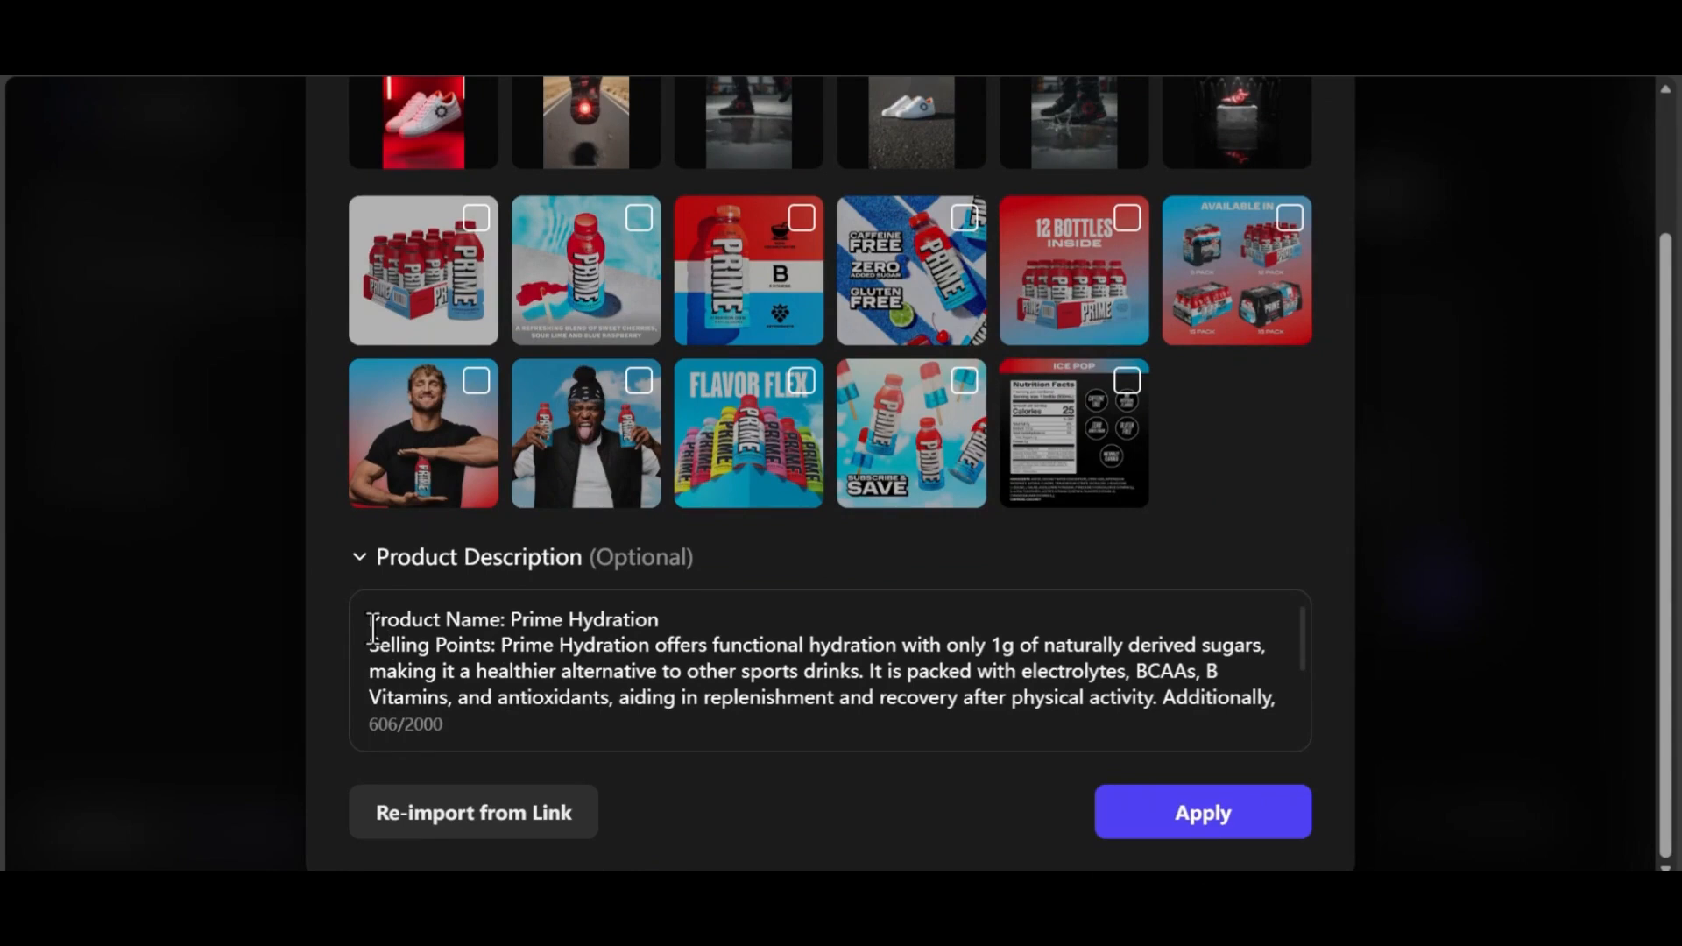
{"action": "left_click_drag", "start_coordinate": [371, 624], "coordinate": [1079, 743]}
{"action": "key", "text": "BackSpace"}
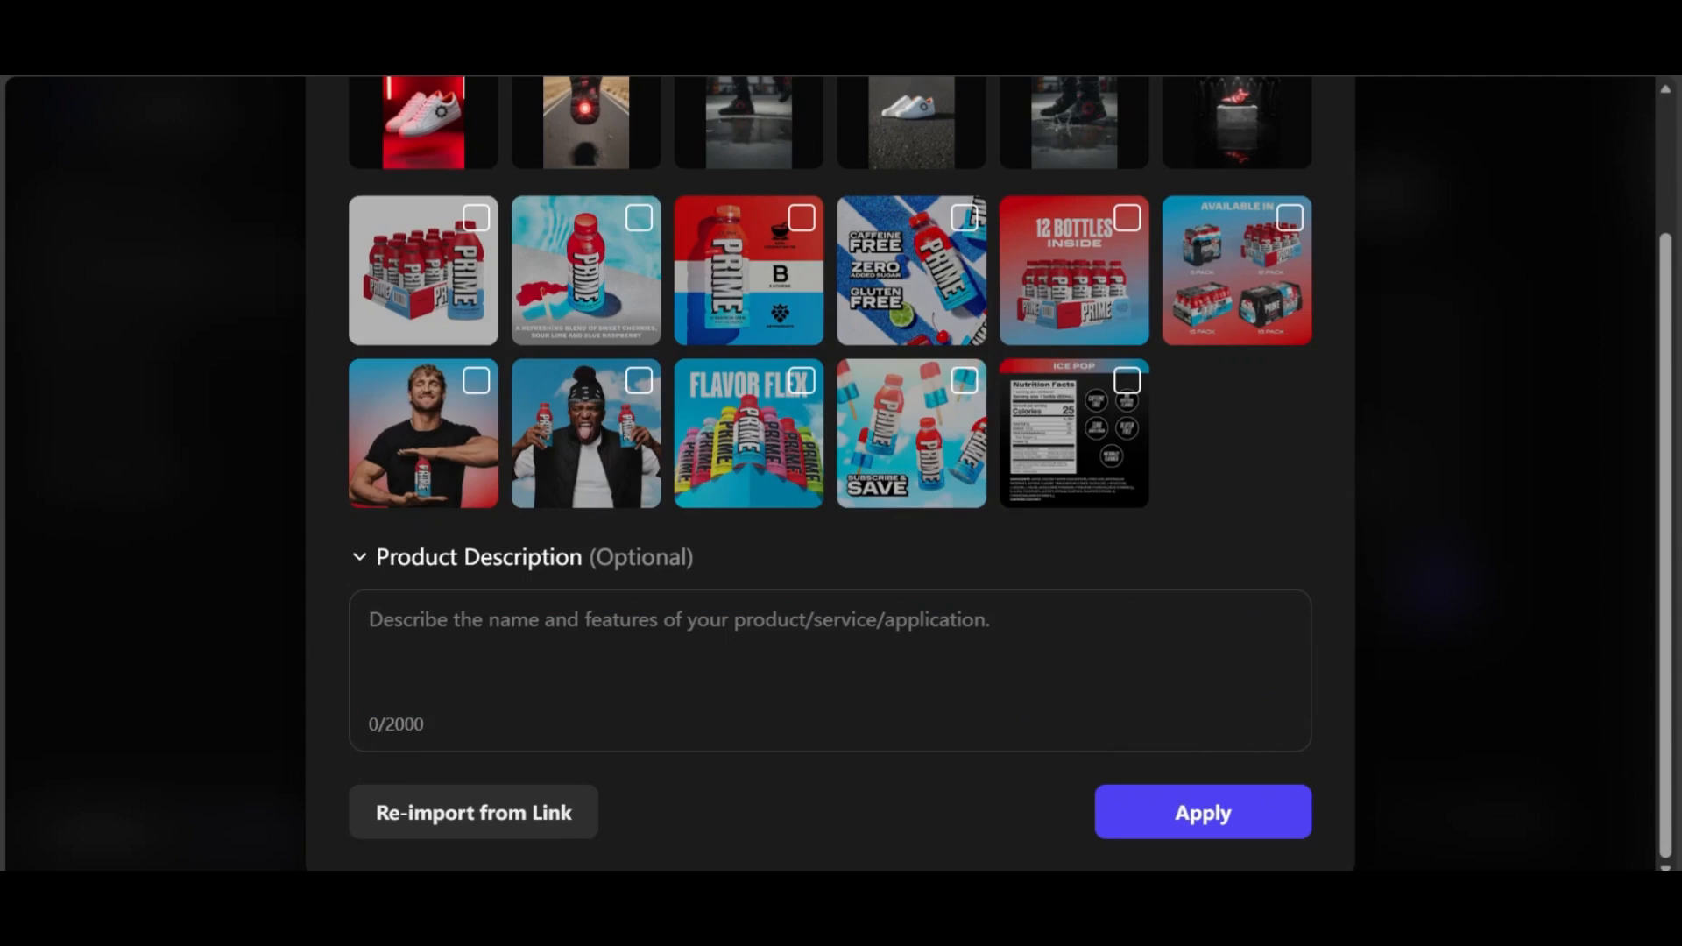
{"action": "left_click", "coordinate": [464, 35]}
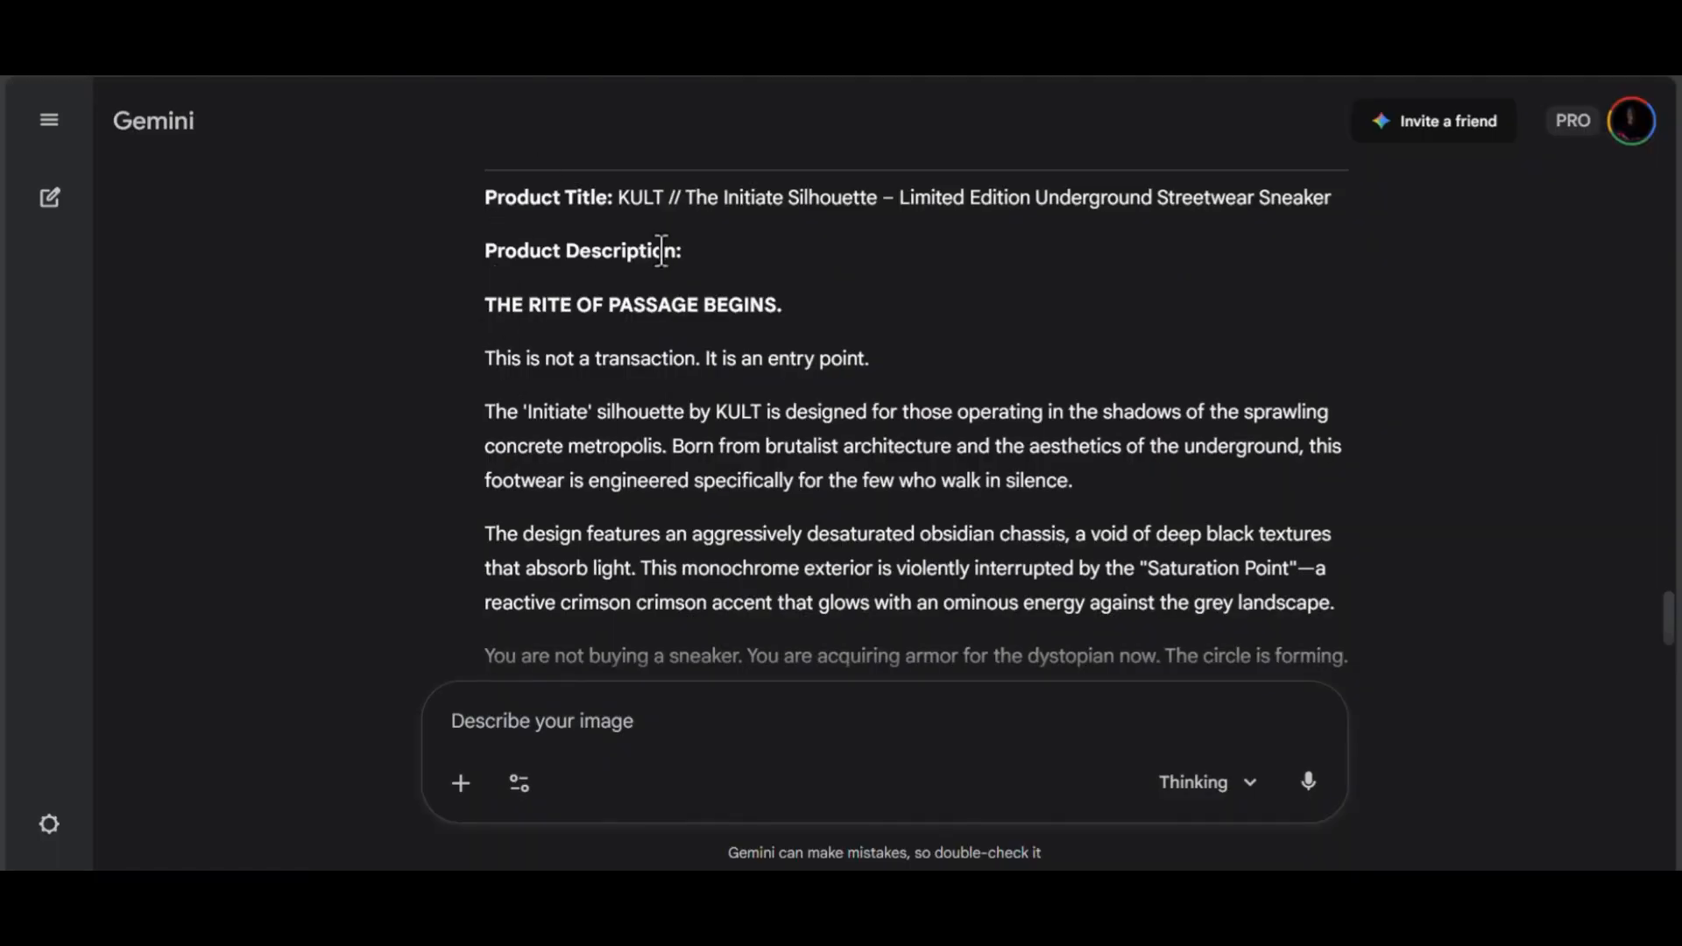
- Copy Gemini's KULT description starting from 'THE RITE OF PASSAGE BEGINS'
{"action": "left_click_drag", "start_coordinate": [484, 195], "coordinate": [782, 447]}
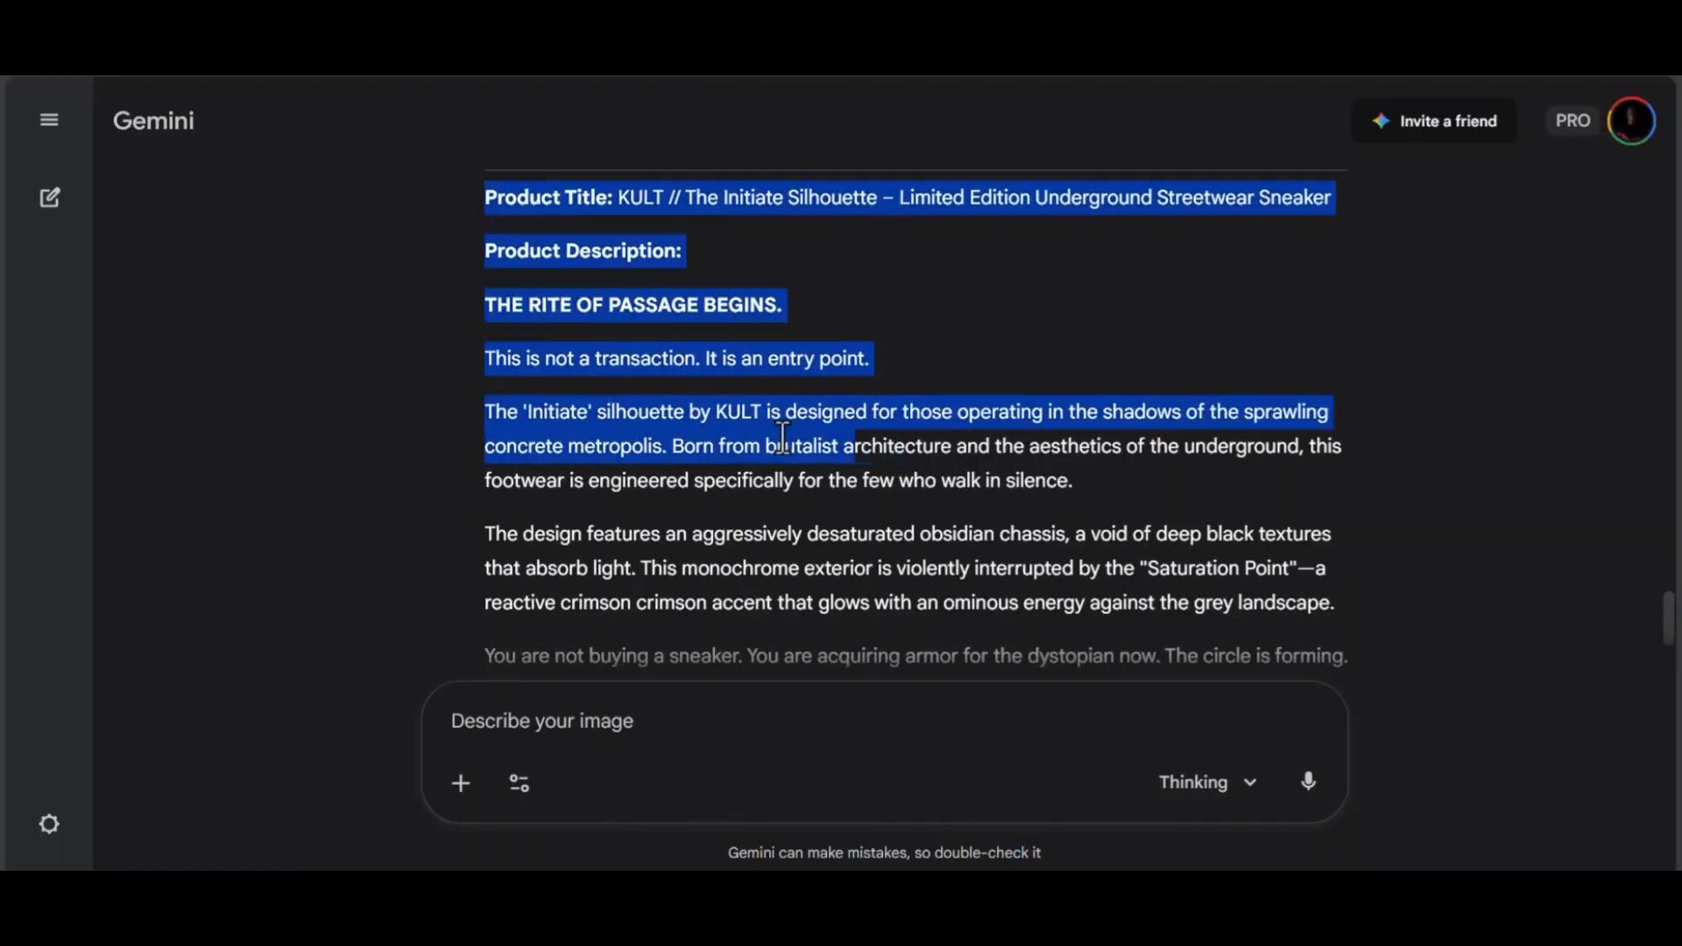
{"action": "left_click", "coordinate": [488, 296]}
{"action": "left_click_drag", "start_coordinate": [491, 305], "coordinate": [1222, 489]}
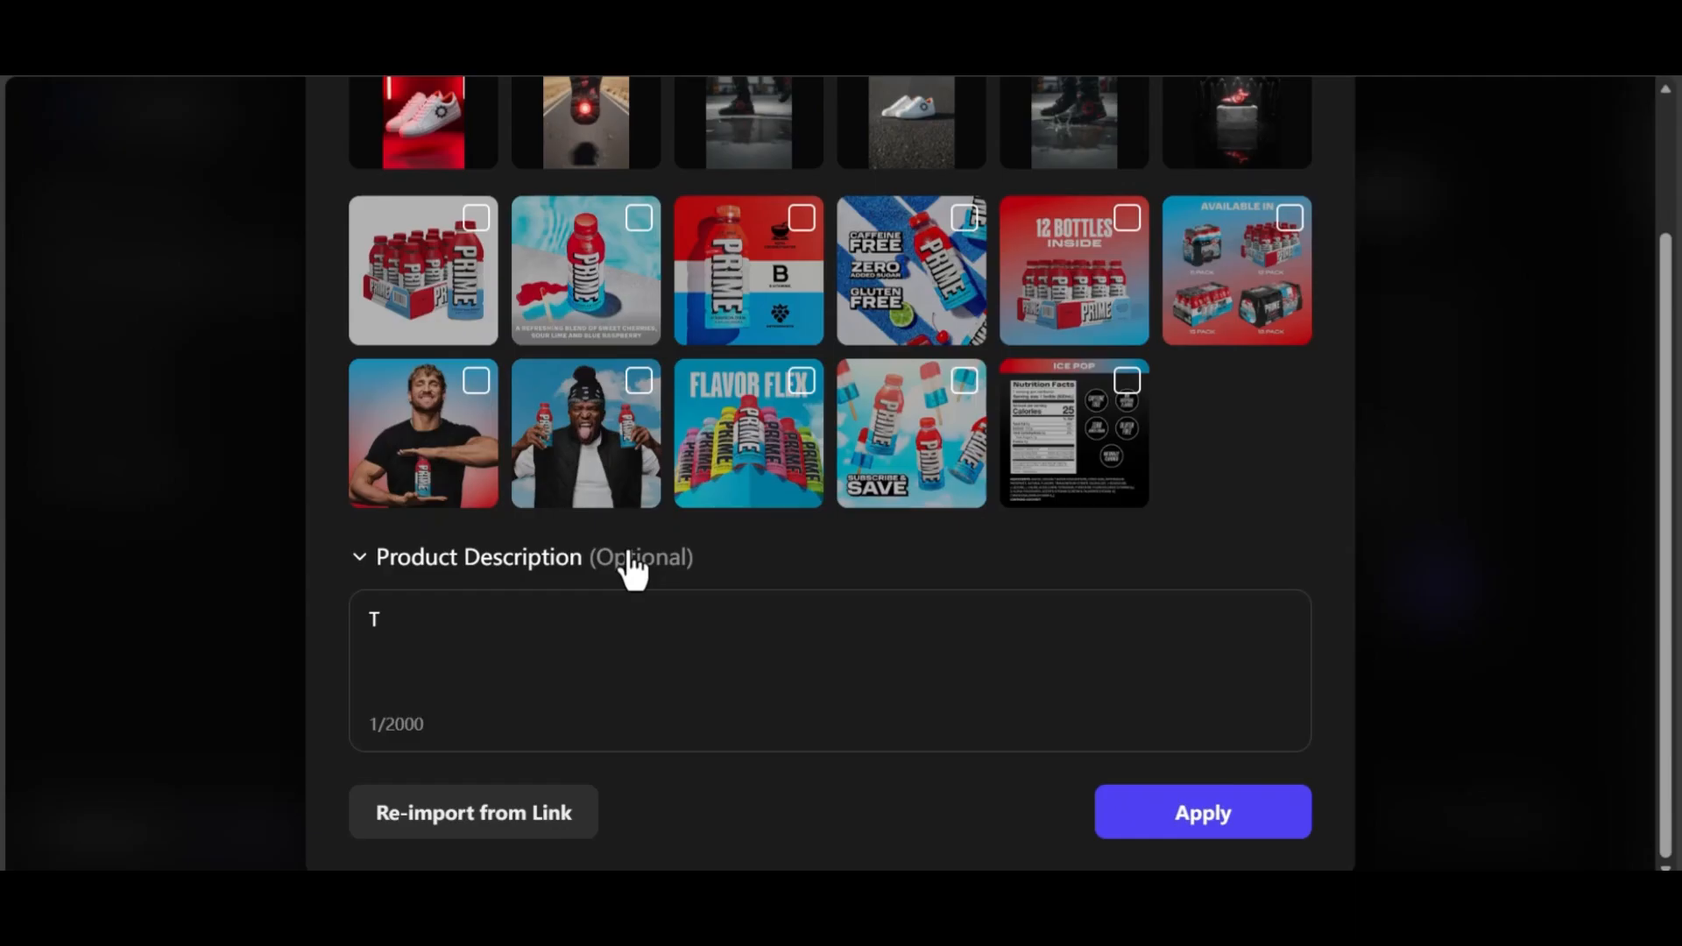
{"action": "key", "text": "ctrl+v"}
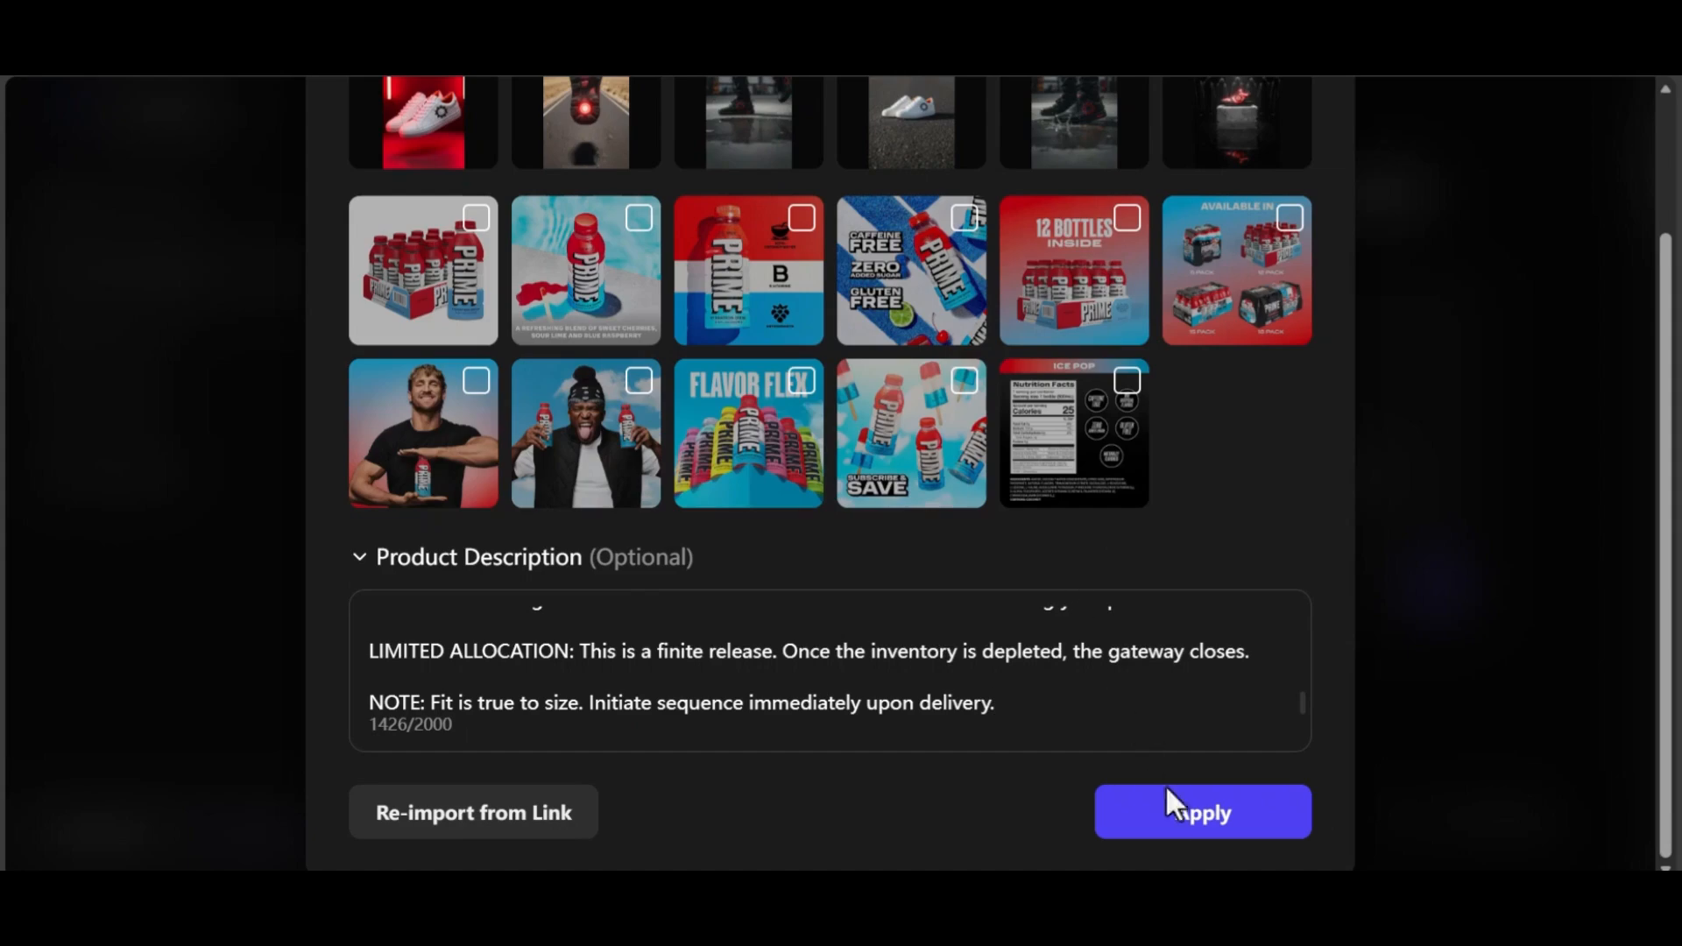
- Apply the sneaker images and KULT description, and submit the prompt to the Video Agent
{"action": "left_click", "coordinate": [1182, 819]}
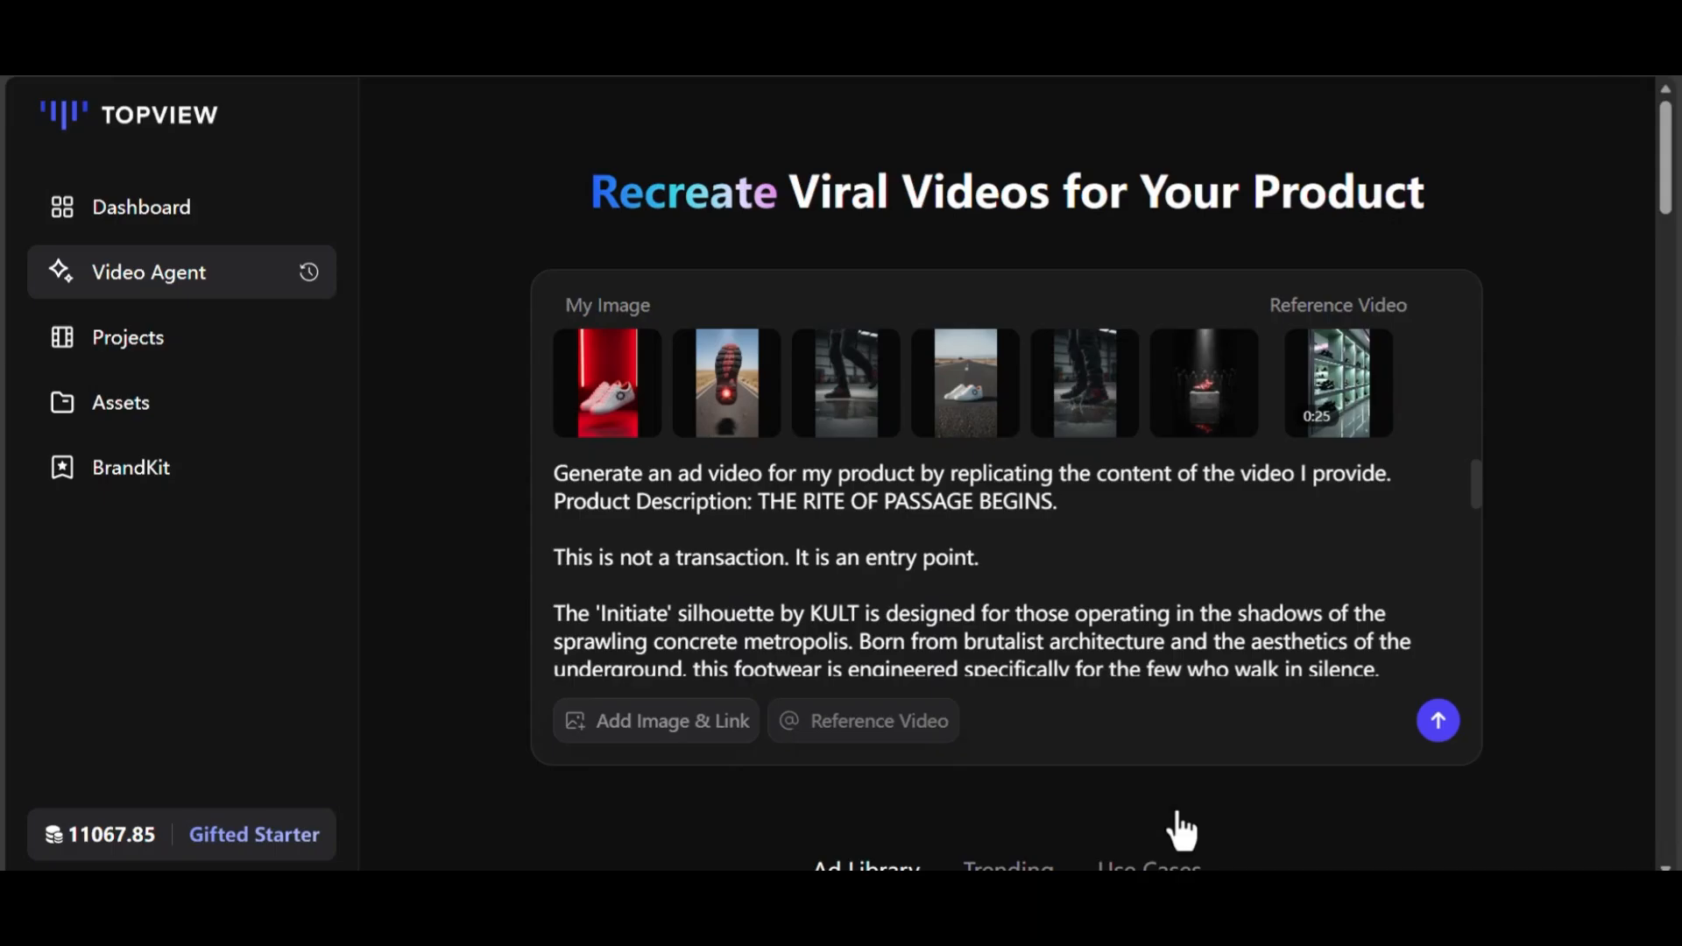
{"action": "left_click", "coordinate": [1439, 736]}
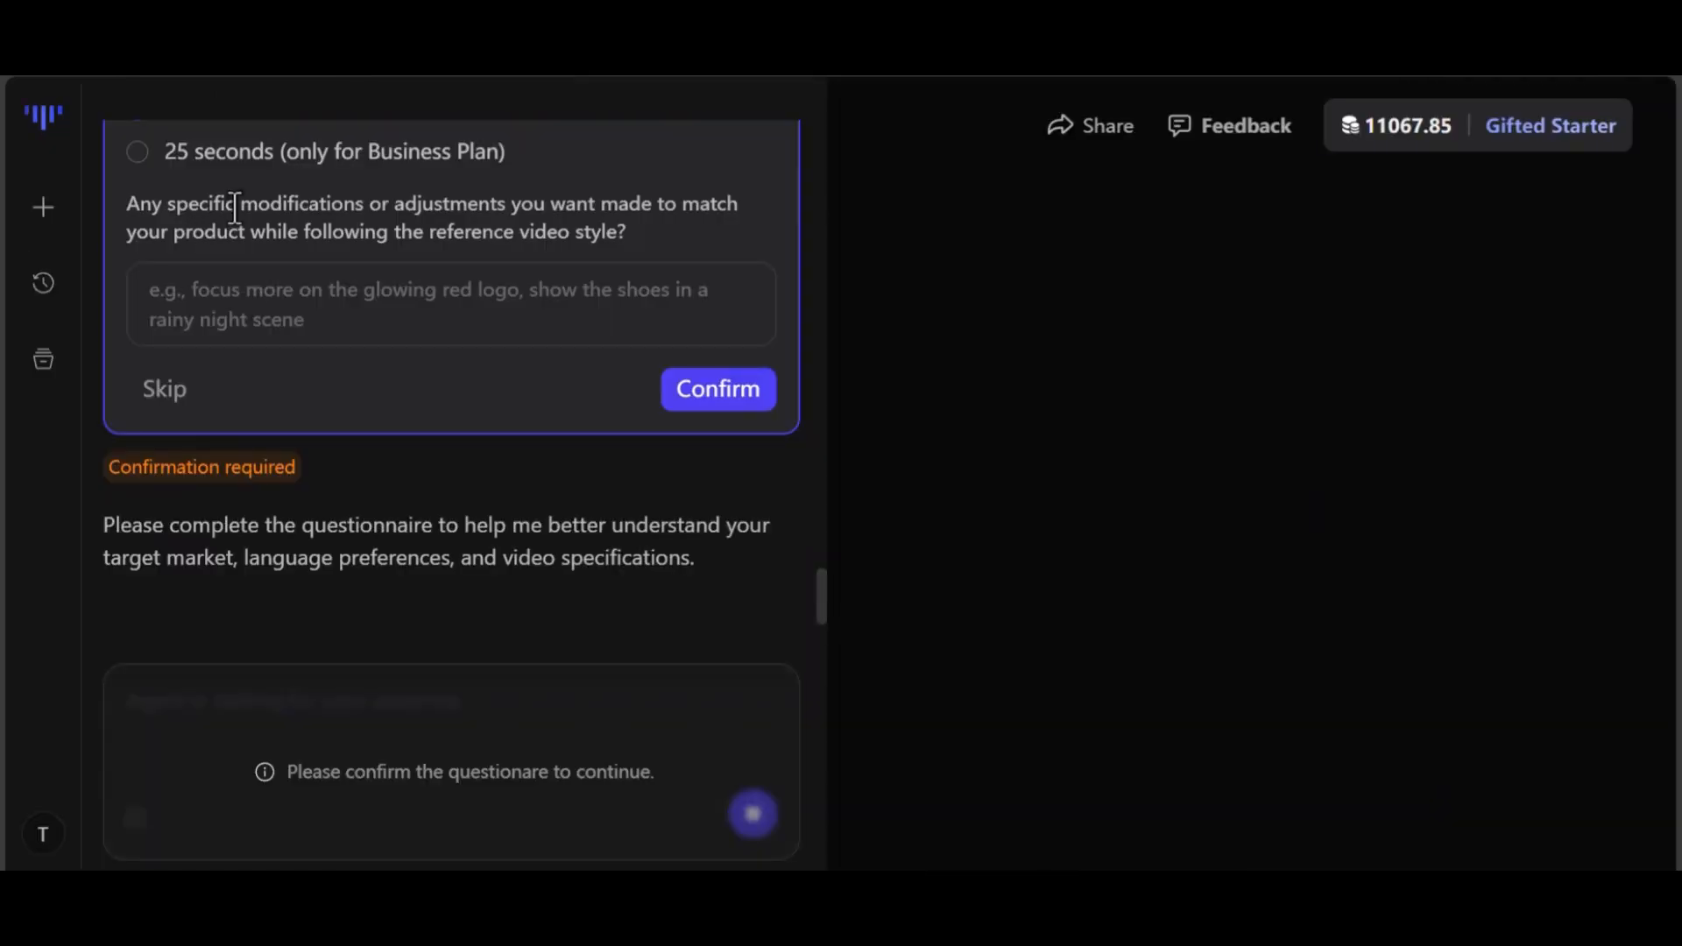
{"action": "scroll", "coordinate": [318, 197], "scroll_direction": "up", "scroll_amount": 3}
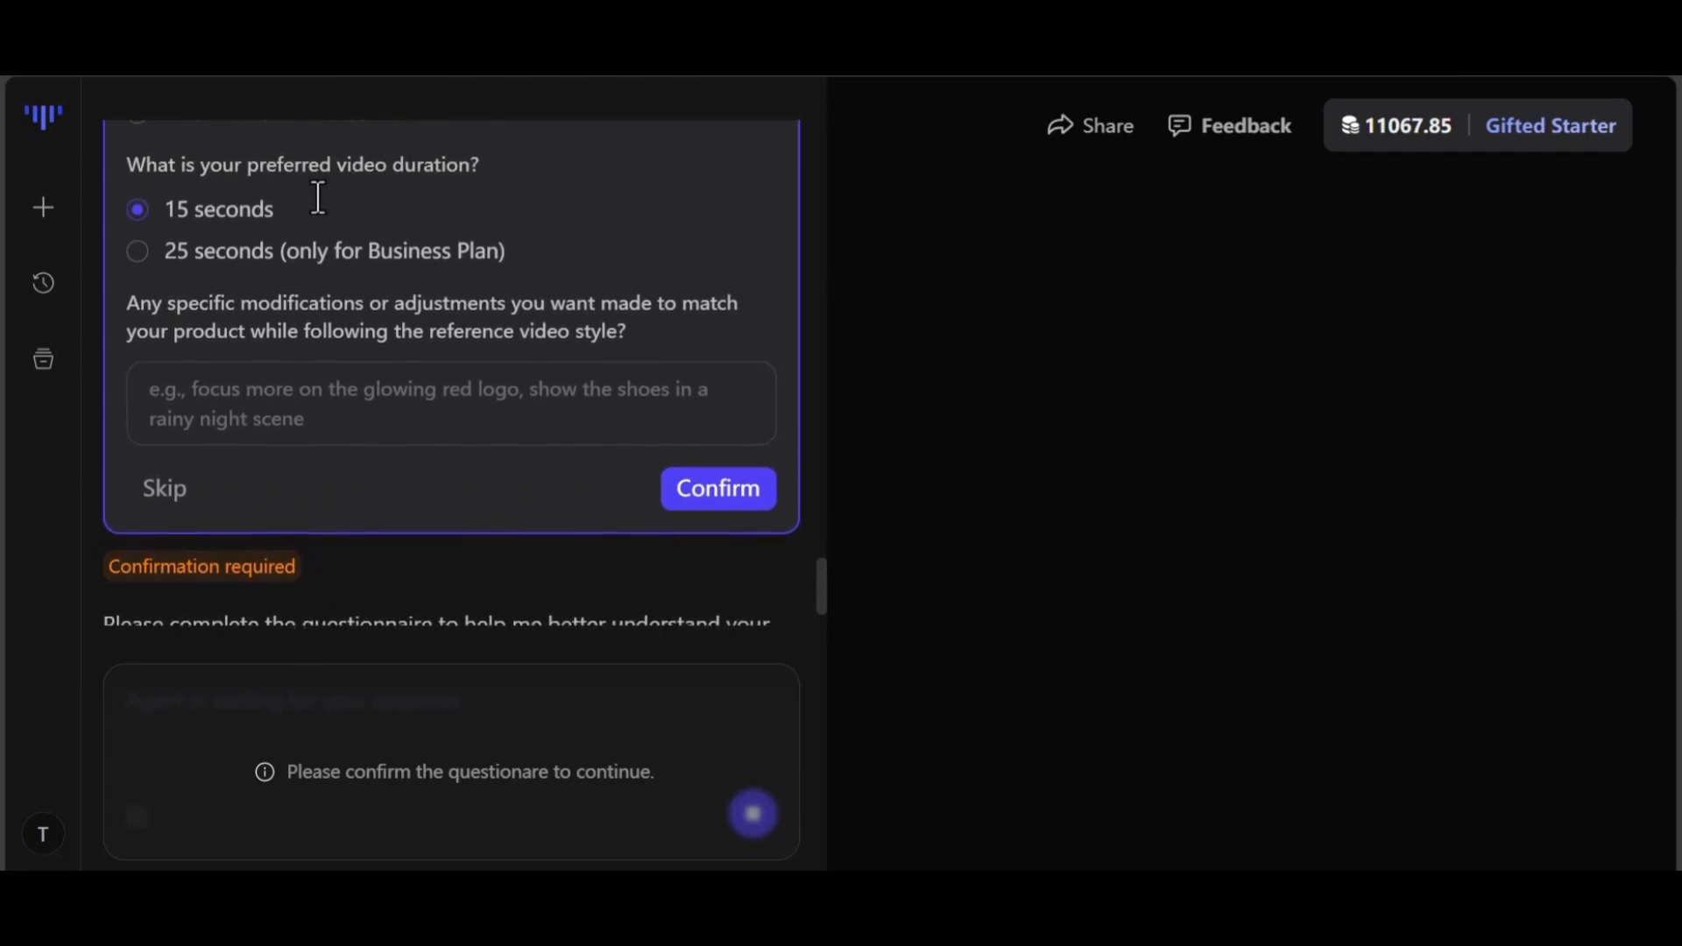
{"action": "scroll", "coordinate": [318, 197], "scroll_direction": "up", "scroll_amount": 1}
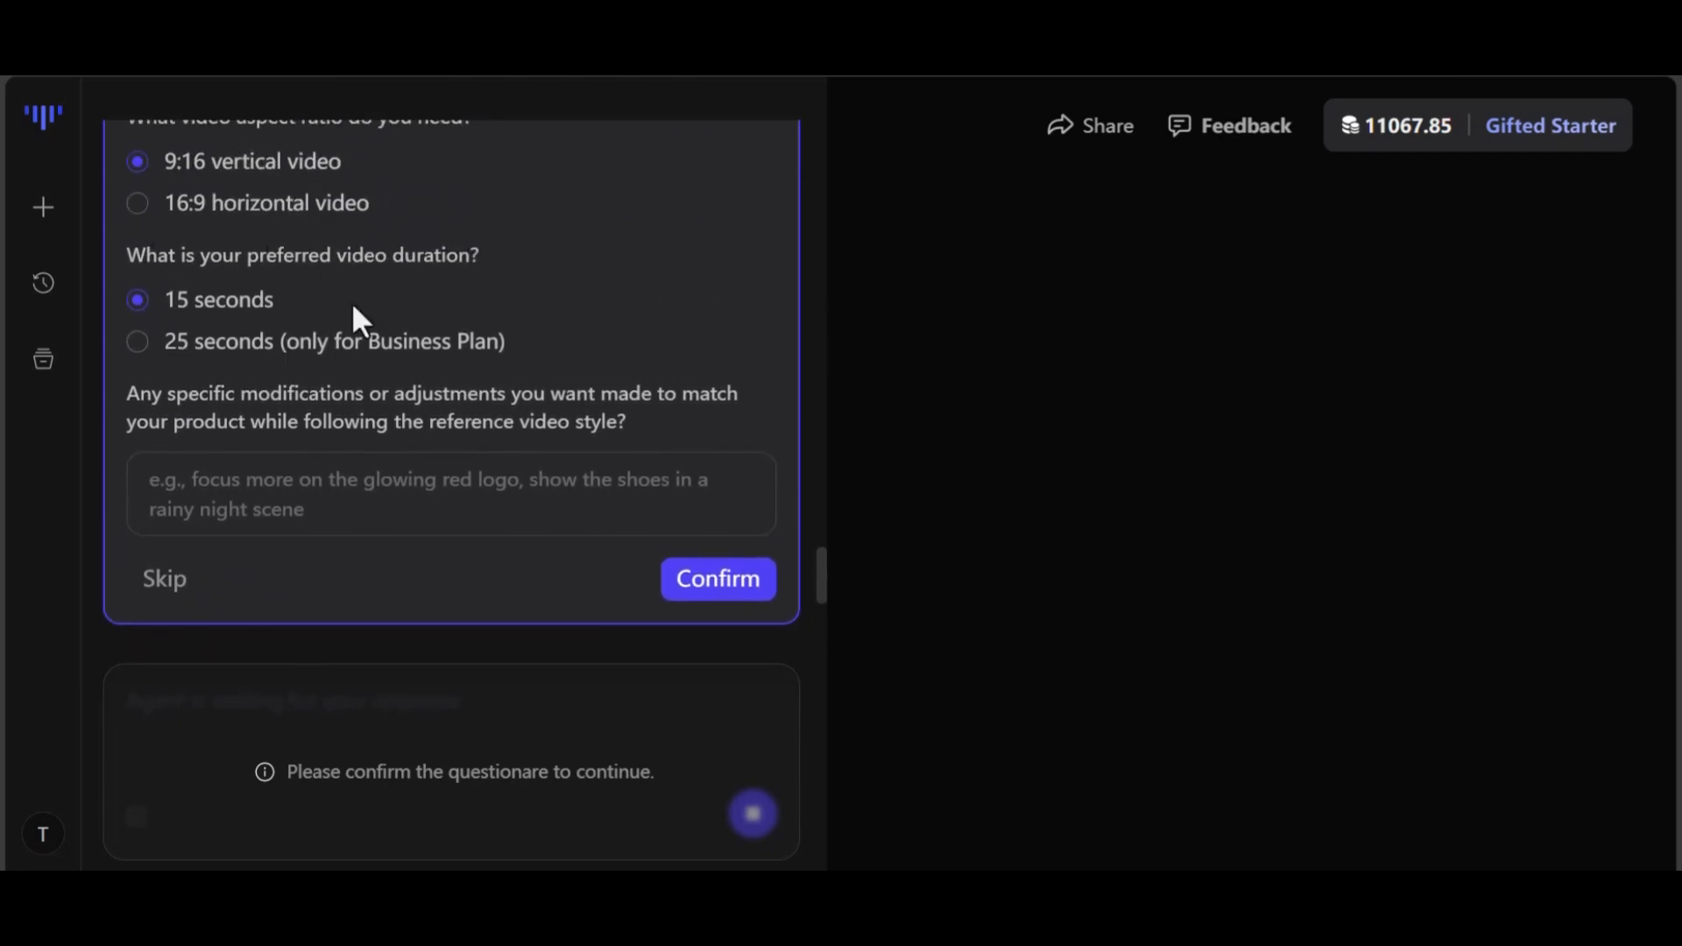
{"action": "scroll", "coordinate": [486, 333], "scroll_direction": "up", "scroll_amount": 2}
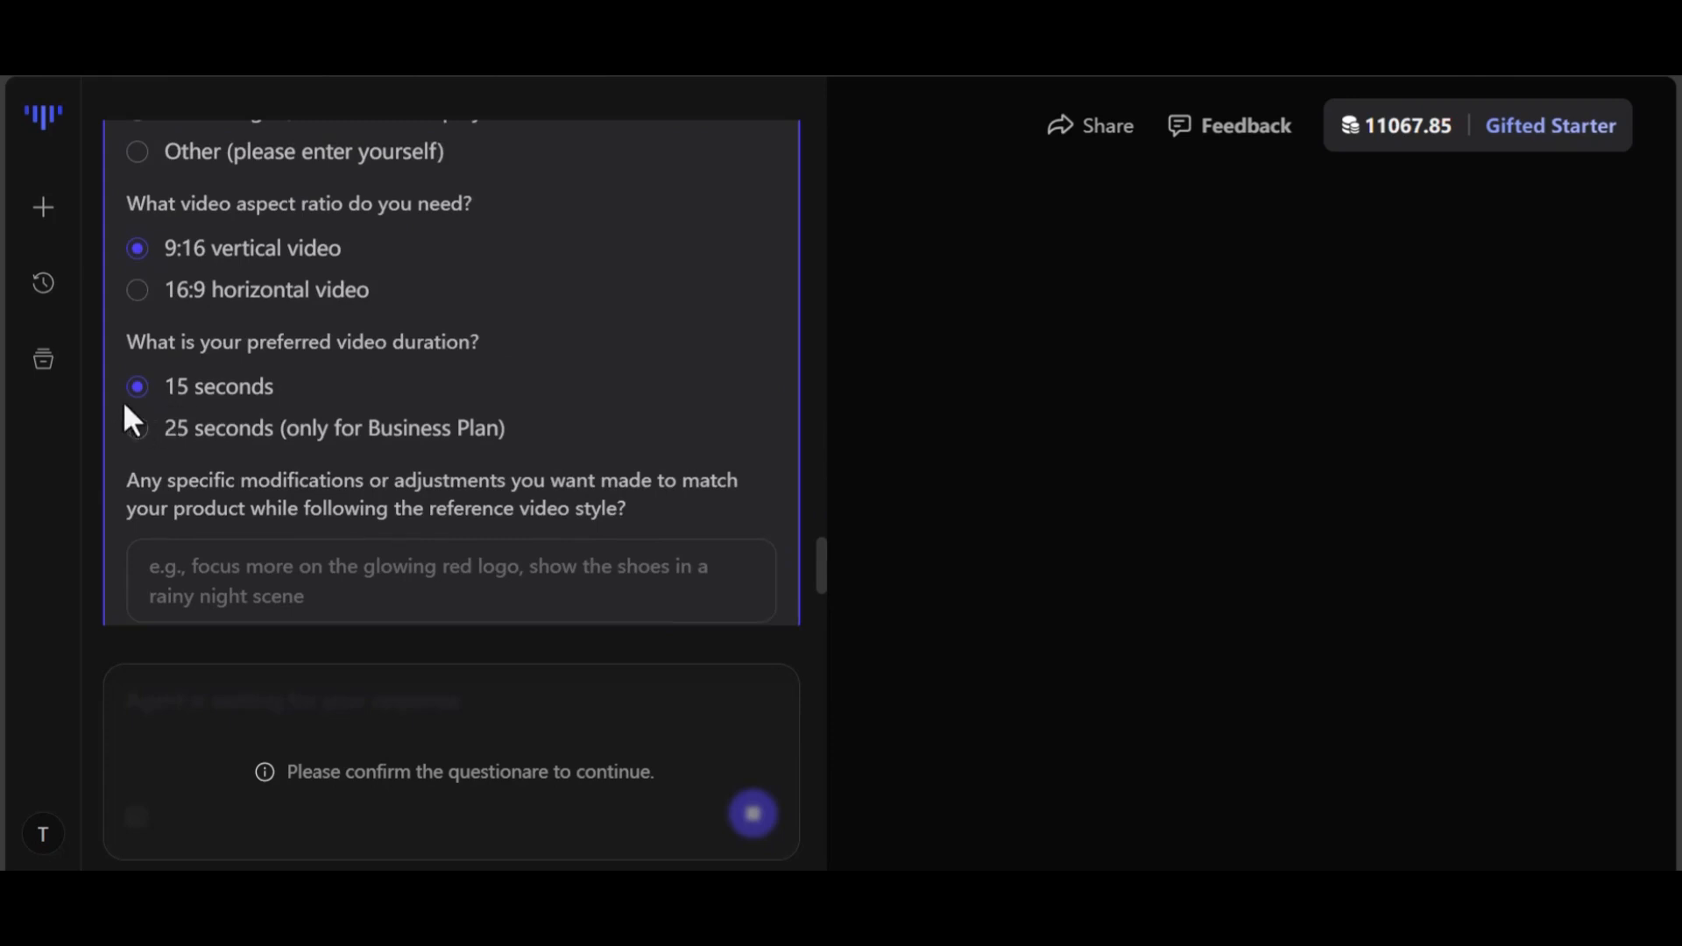
{"action": "scroll", "coordinate": [319, 368], "scroll_direction": "up", "scroll_amount": 2}
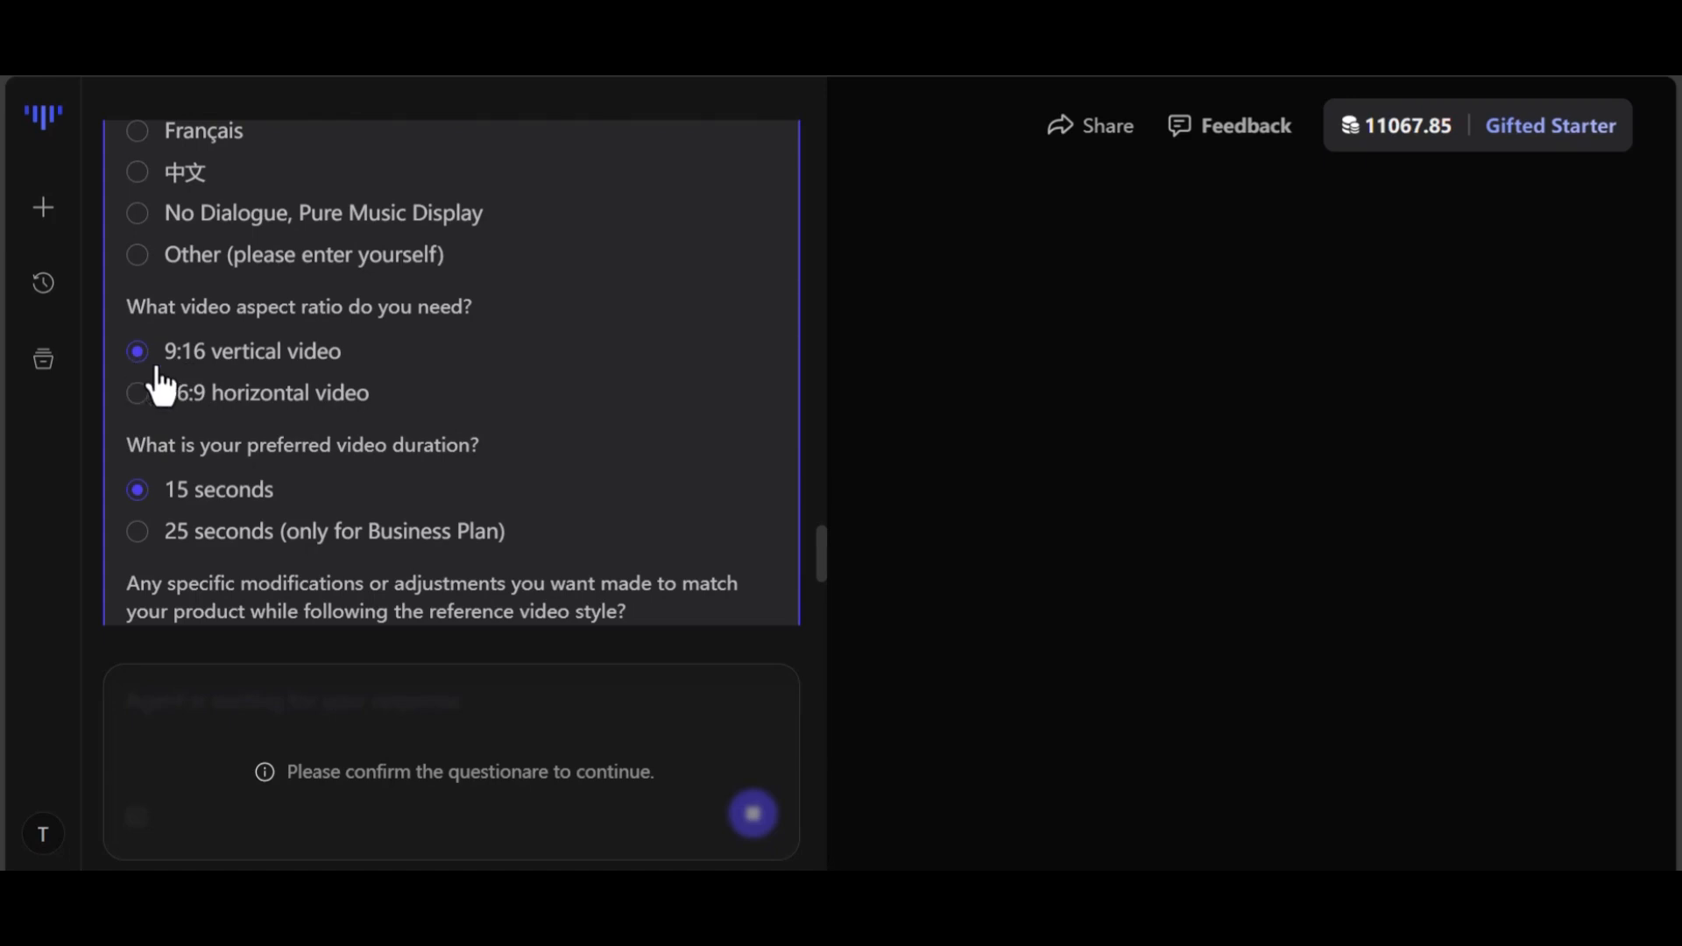
{"action": "scroll", "coordinate": [170, 365], "scroll_direction": "up", "scroll_amount": 3}
{"action": "scroll", "coordinate": [170, 364], "scroll_direction": "up", "scroll_amount": 2}
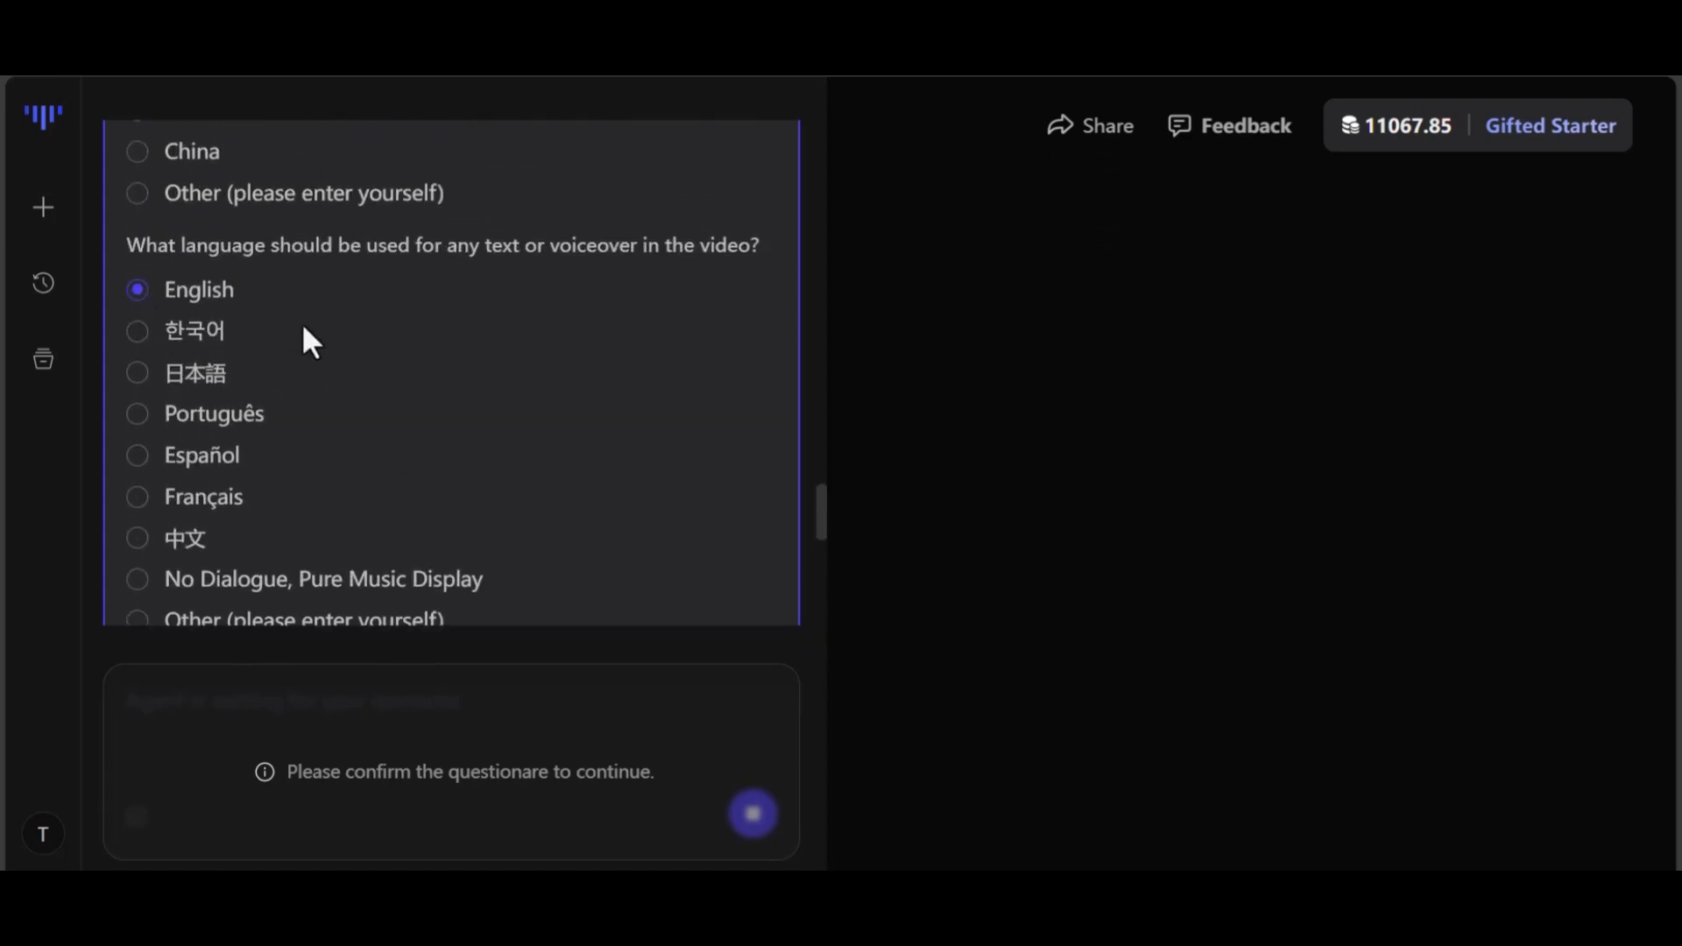
{"action": "scroll", "coordinate": [304, 340], "scroll_direction": "up", "scroll_amount": 5}
{"action": "scroll", "coordinate": [467, 377], "scroll_direction": "up", "scroll_amount": 1}
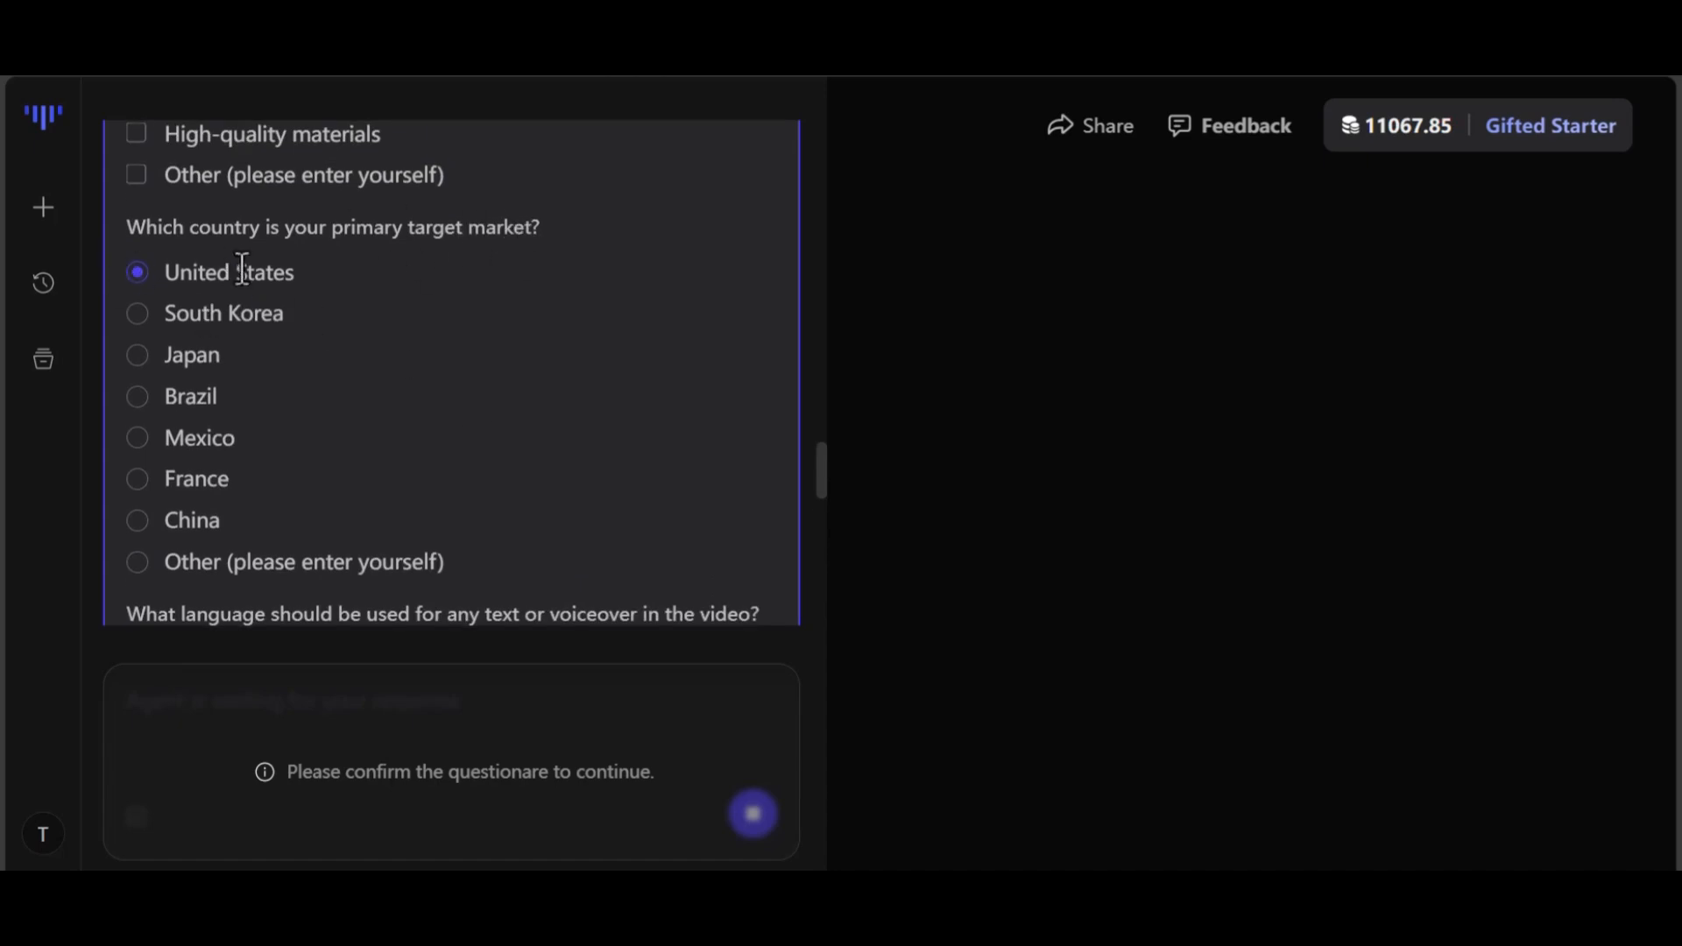
{"action": "scroll", "coordinate": [227, 272], "scroll_direction": "up", "scroll_amount": 3}
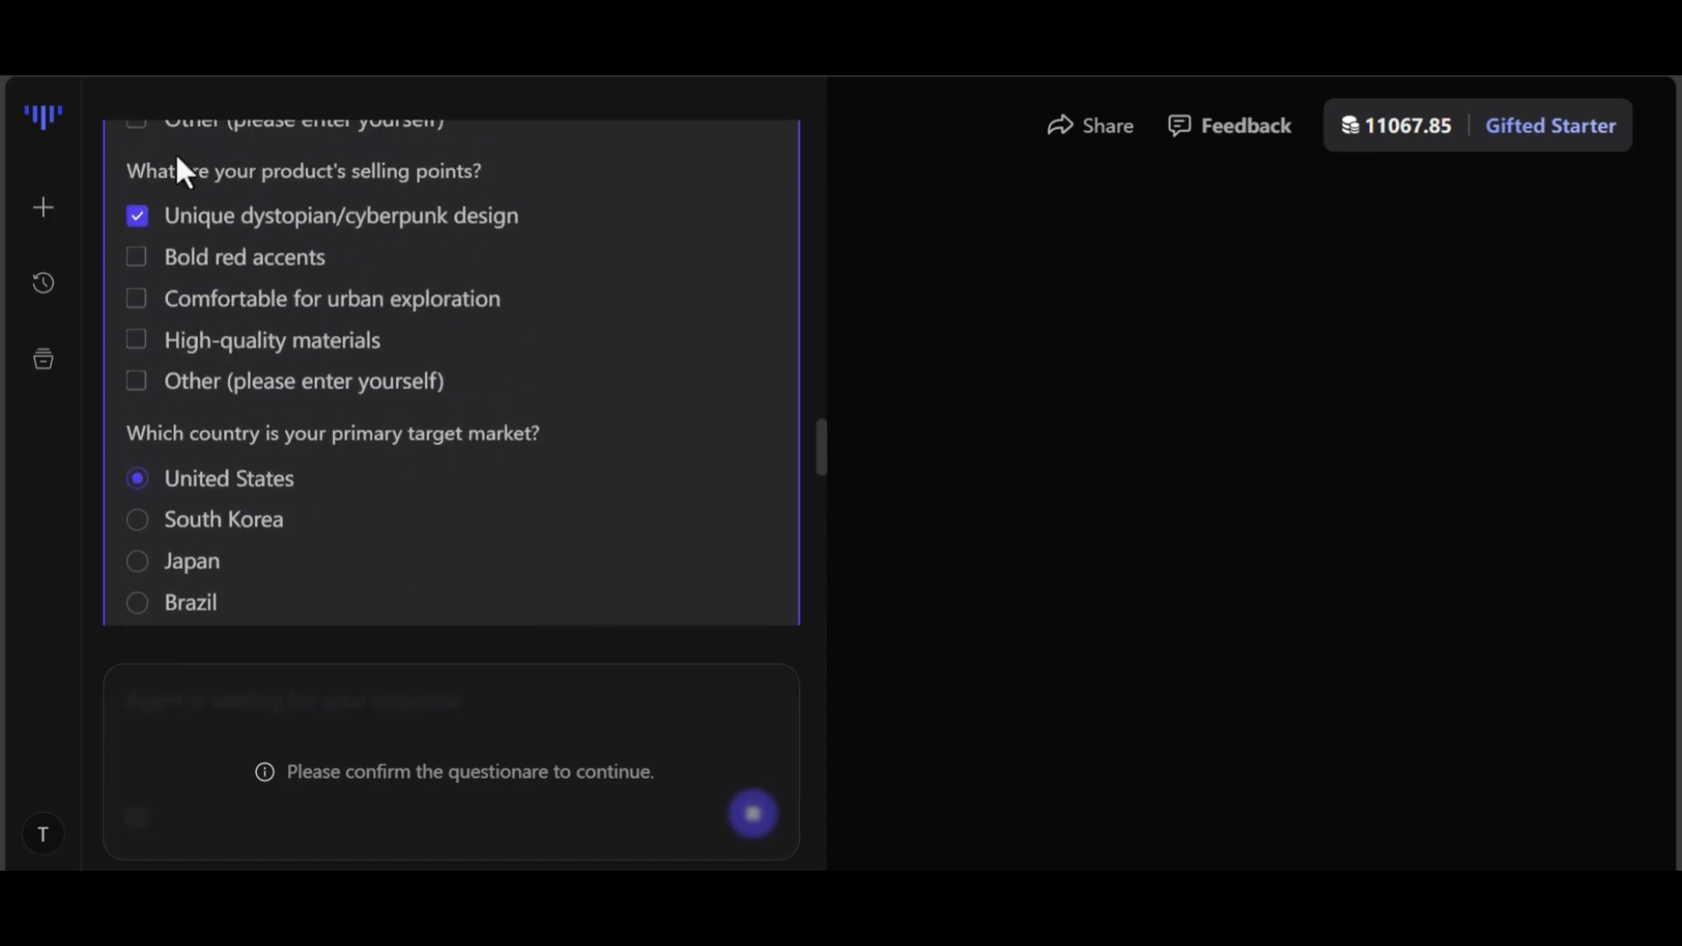
- Tick High-quality materials, Bold red accents and Gamers / E-sports fans, and name the product KULT Sneakers
{"action": "left_click", "coordinate": [137, 340]}
{"action": "left_click", "coordinate": [136, 255]}
{"action": "scroll", "coordinate": [329, 340], "scroll_direction": "up", "scroll_amount": 2}
{"action": "scroll", "coordinate": [330, 340], "scroll_direction": "up", "scroll_amount": 2}
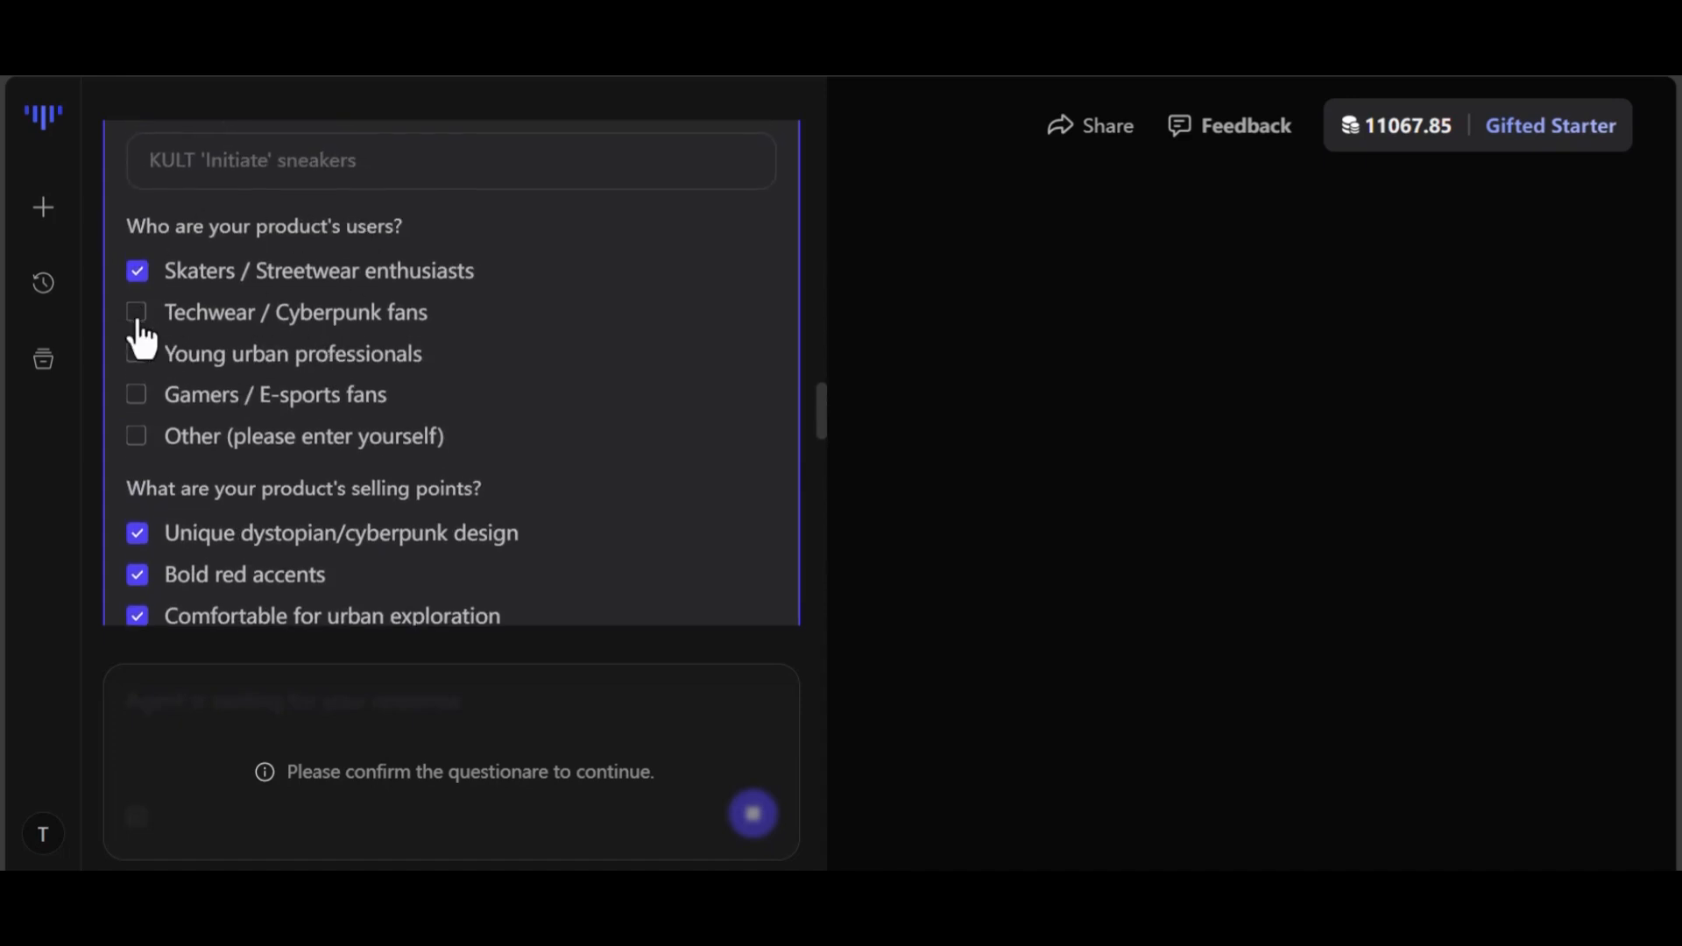
{"action": "left_click", "coordinate": [137, 396]}
{"action": "scroll", "coordinate": [304, 470], "scroll_direction": "up", "scroll_amount": 2}
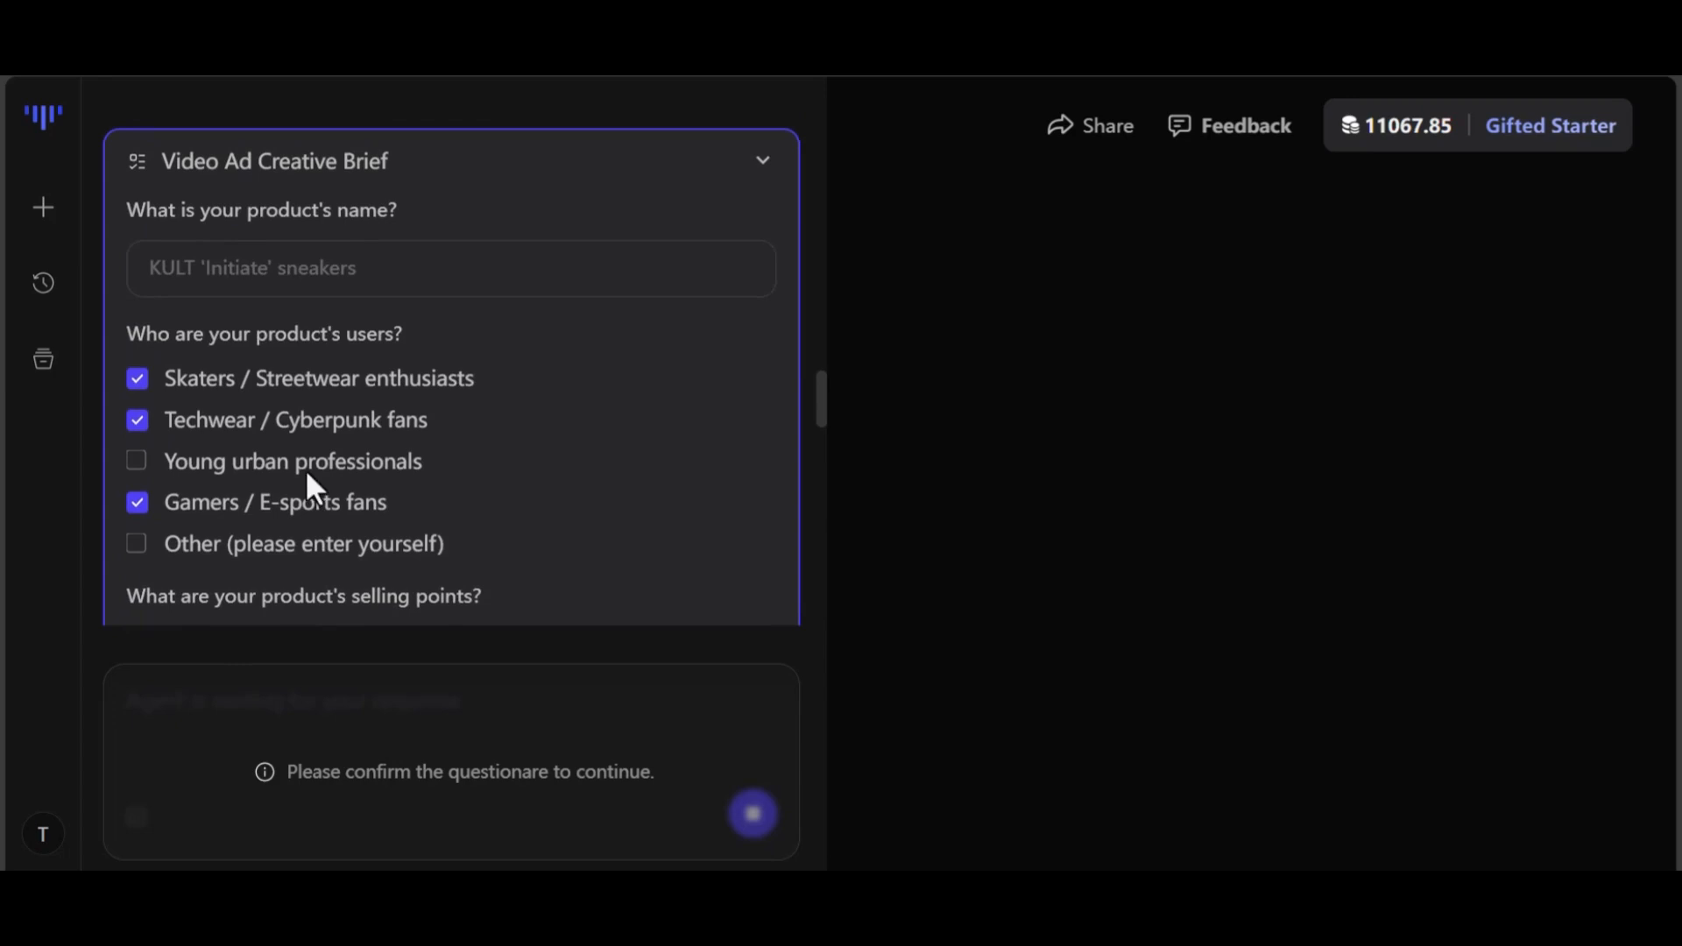
{"action": "left_click", "coordinate": [210, 274]}
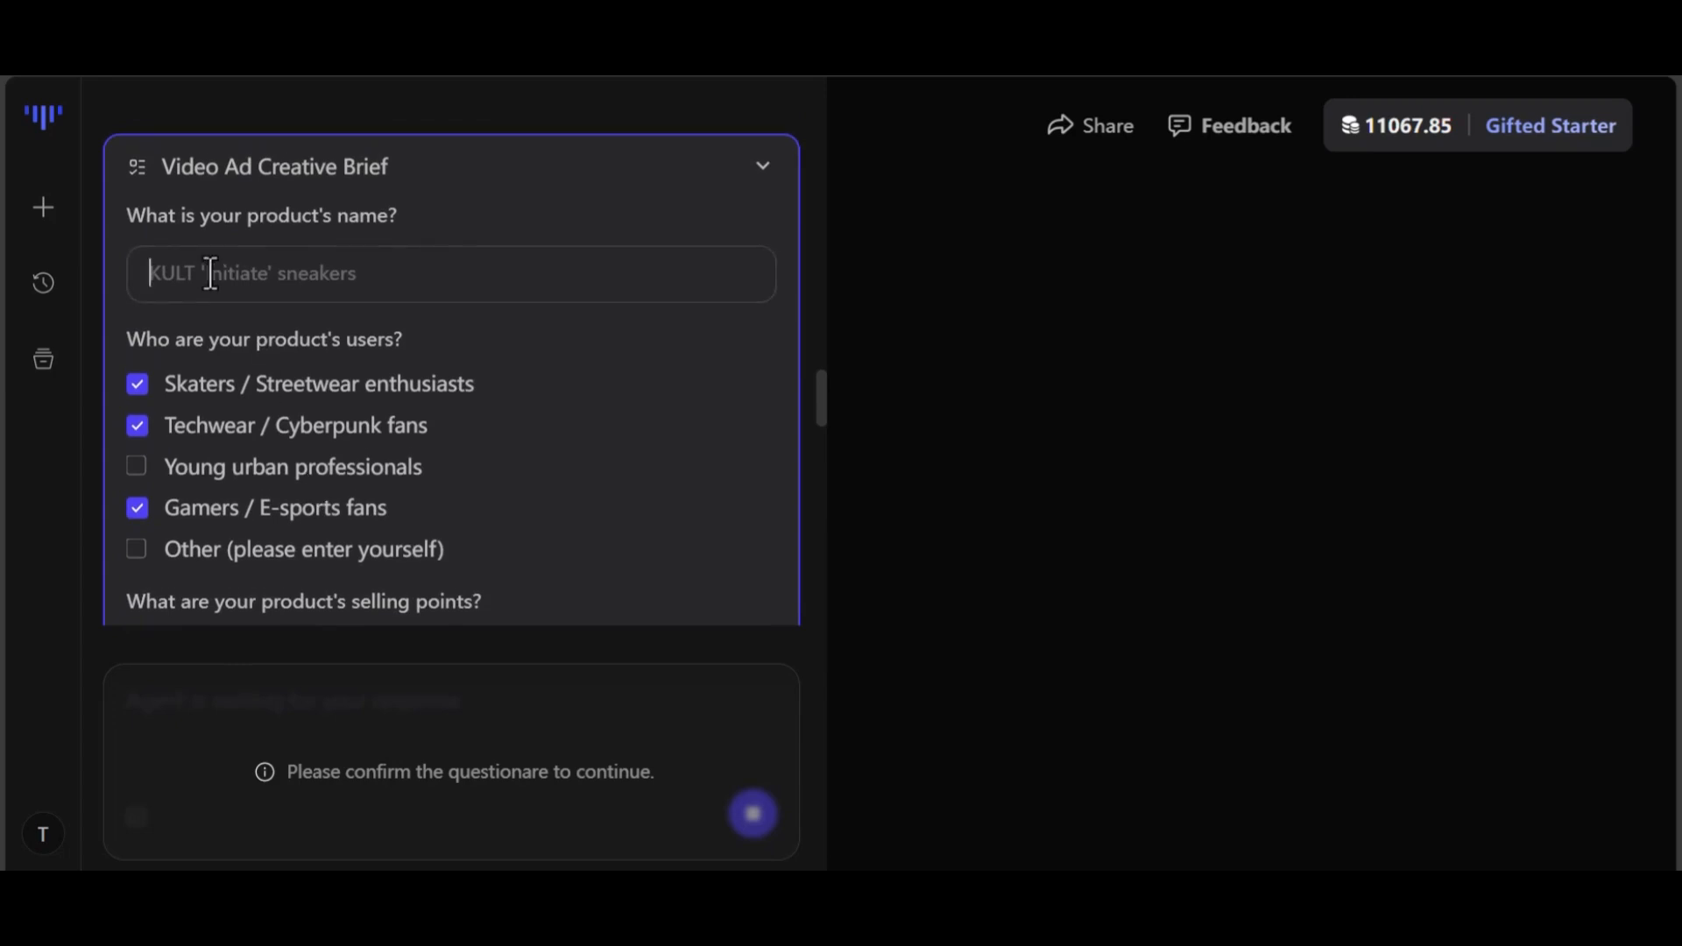
{"action": "type", "text": "KULT"}
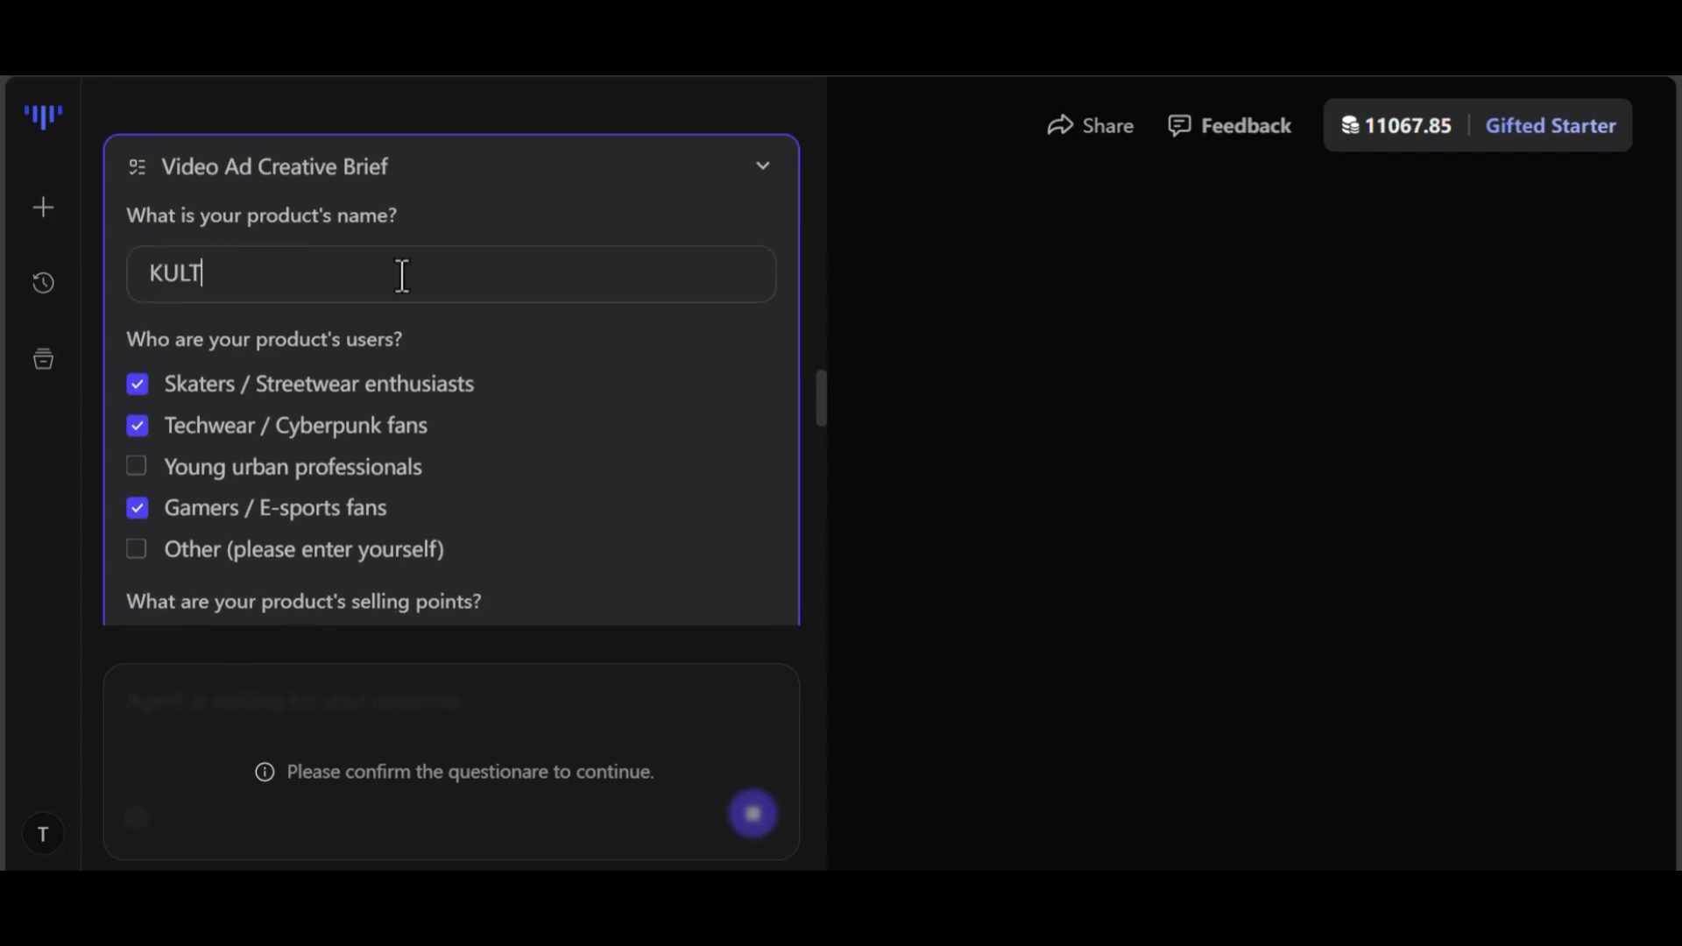
{"action": "type", "text": " Sneakers"}
{"action": "scroll", "coordinate": [435, 304], "scroll_direction": "down", "scroll_amount": 15}
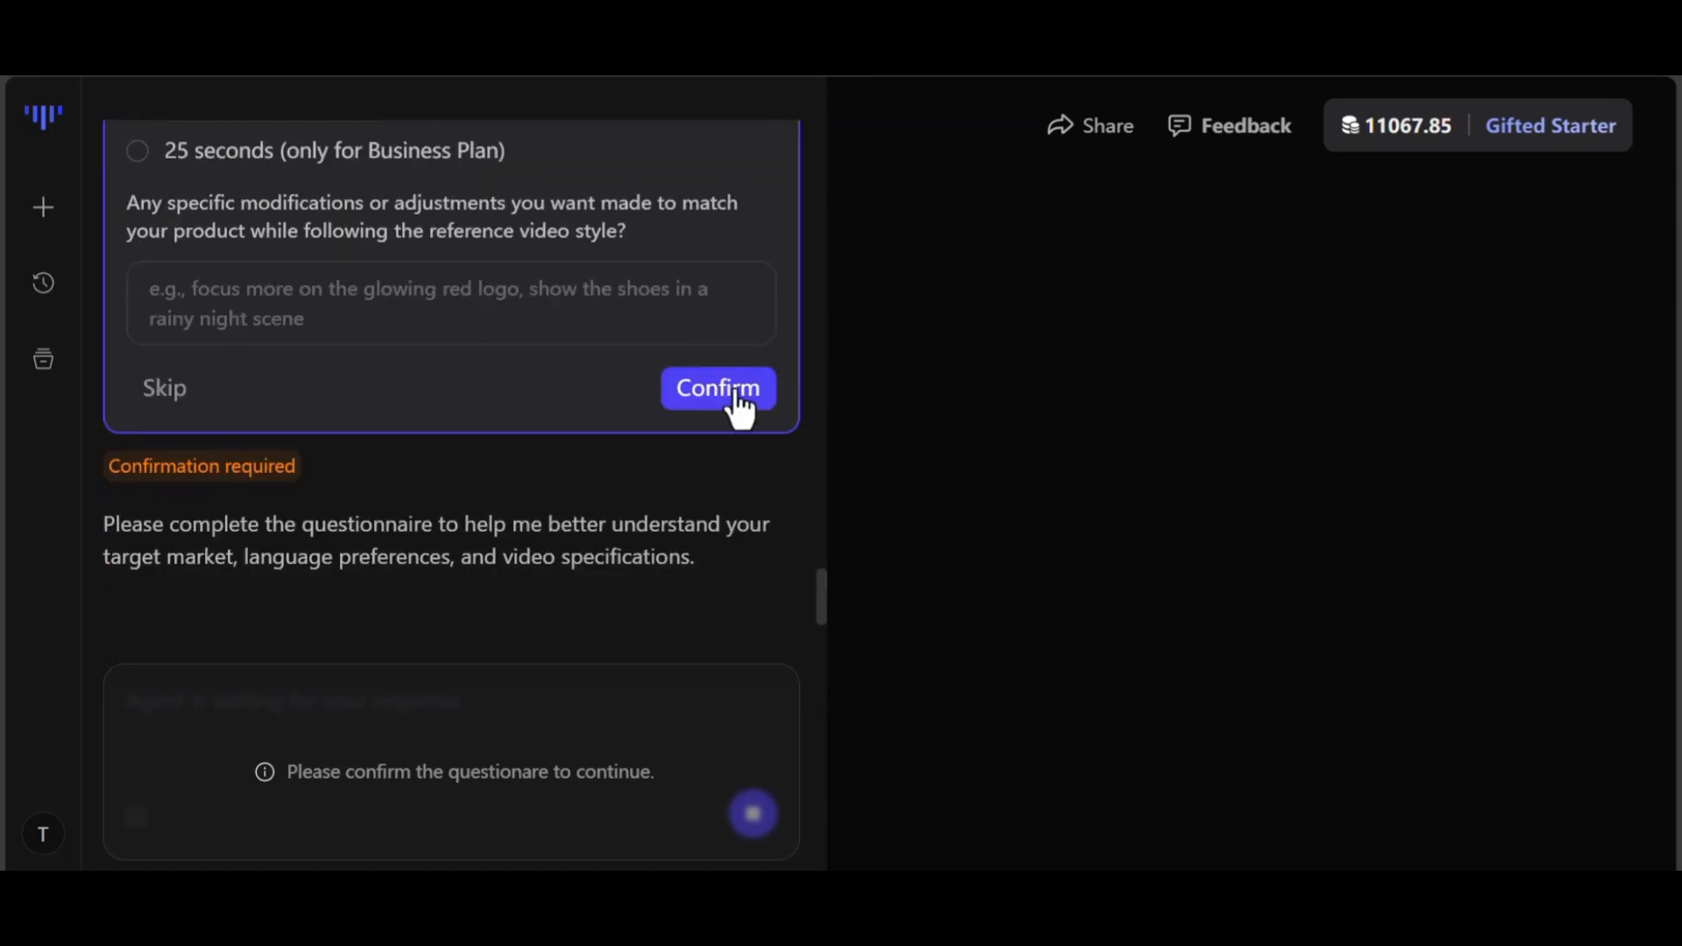
- Confirm the KULT creative brief, review the six-shot storyboard, and approve it for generation
{"action": "left_click", "coordinate": [718, 388]}
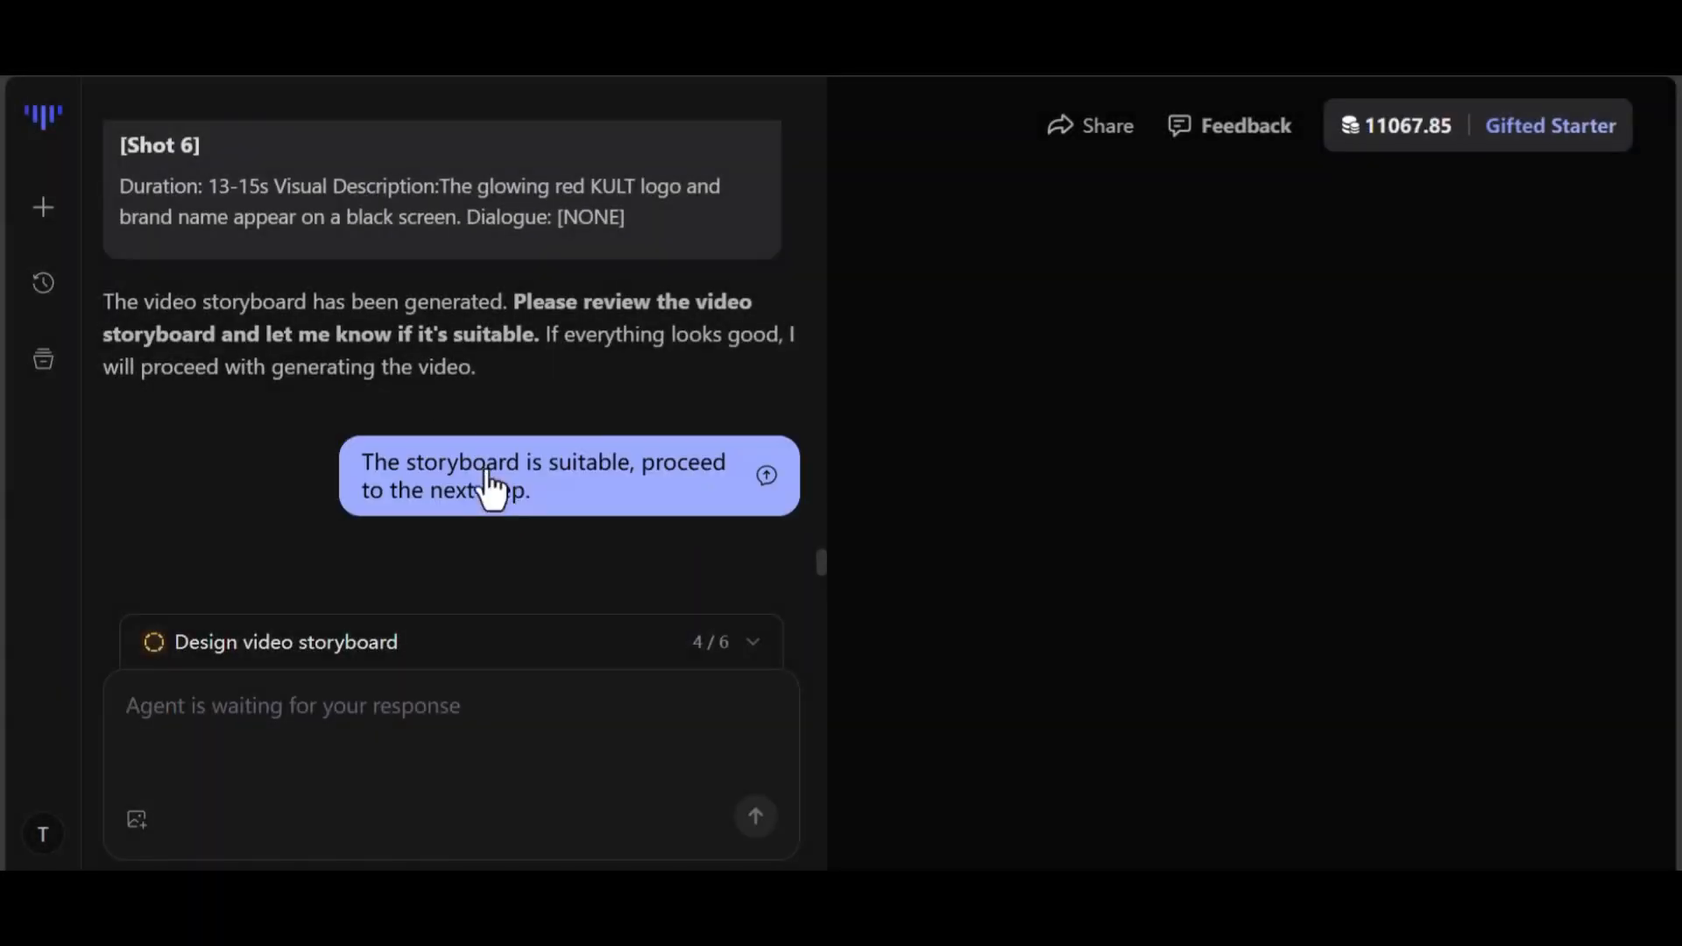
{"action": "scroll", "coordinate": [607, 458], "scroll_direction": "up", "scroll_amount": 1}
{"action": "scroll", "coordinate": [607, 459], "scroll_direction": "up", "scroll_amount": 8}
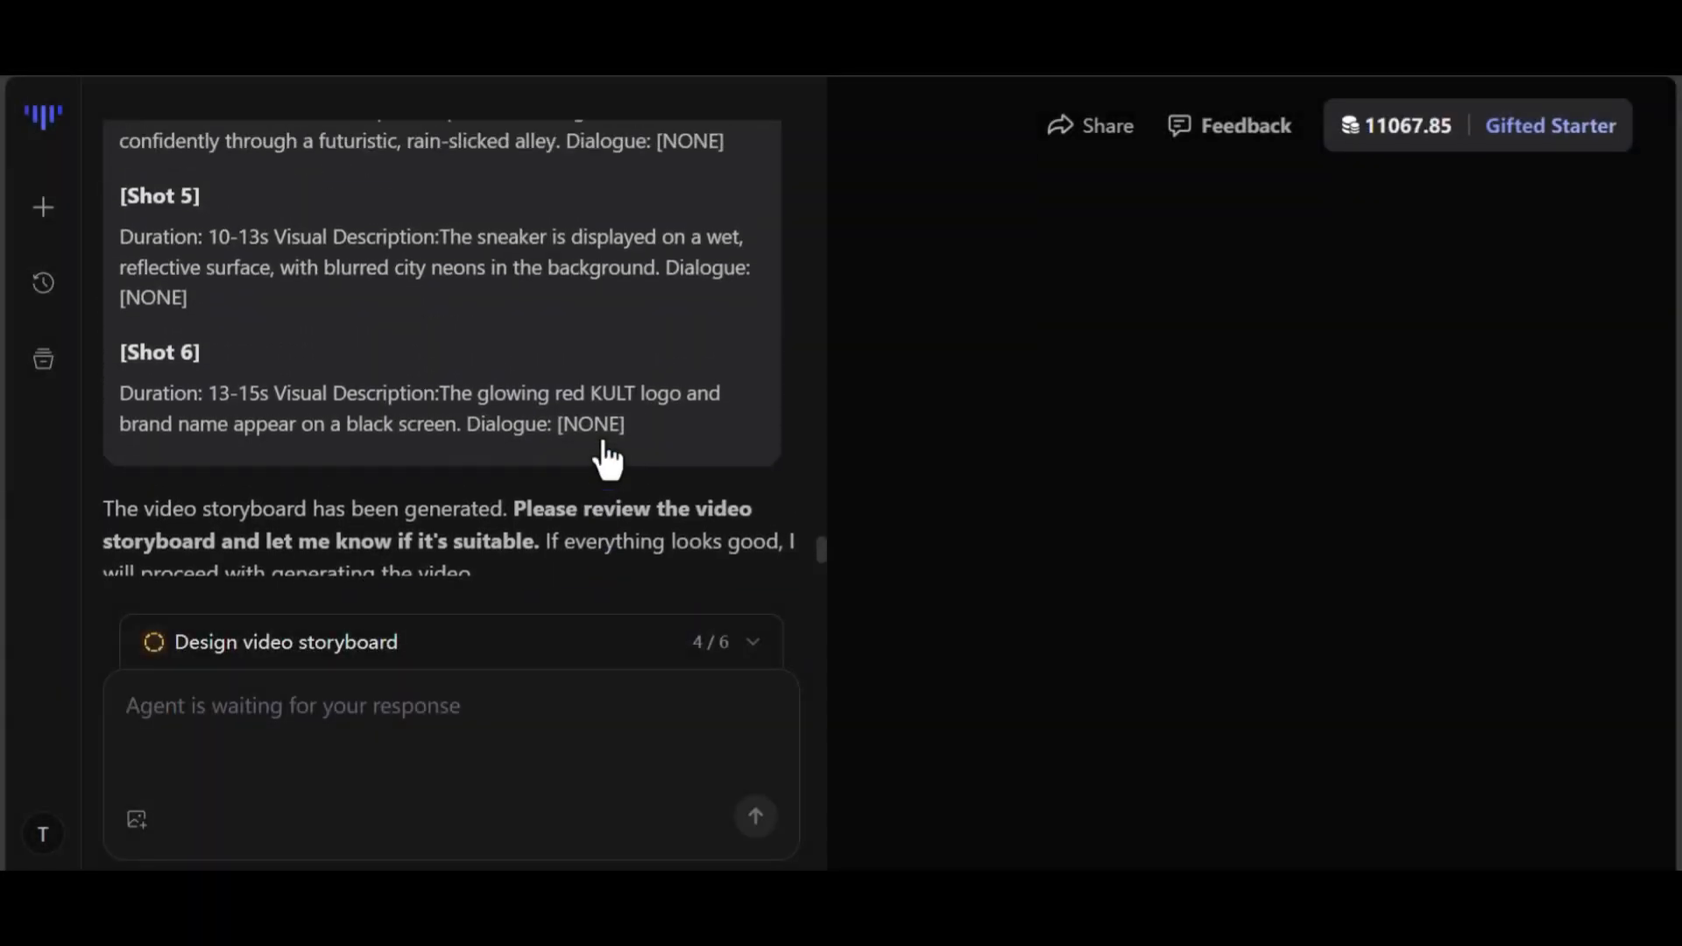
{"action": "scroll", "coordinate": [605, 454], "scroll_direction": "up", "scroll_amount": 1}
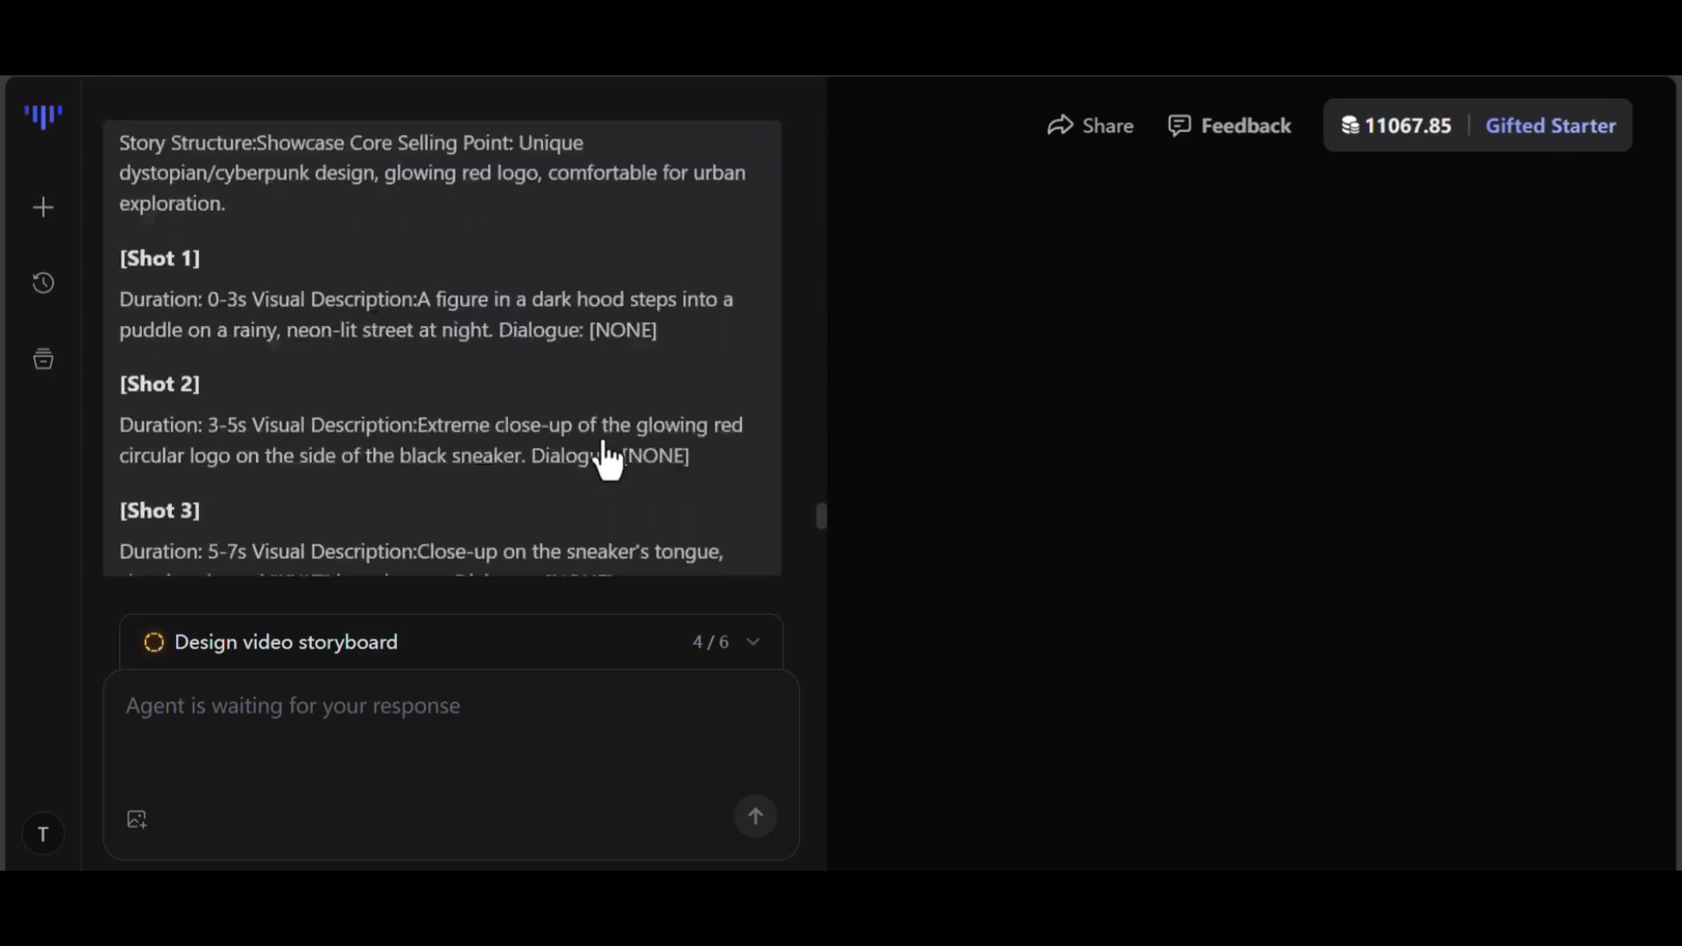
{"action": "scroll", "coordinate": [603, 457], "scroll_direction": "down", "scroll_amount": 10}
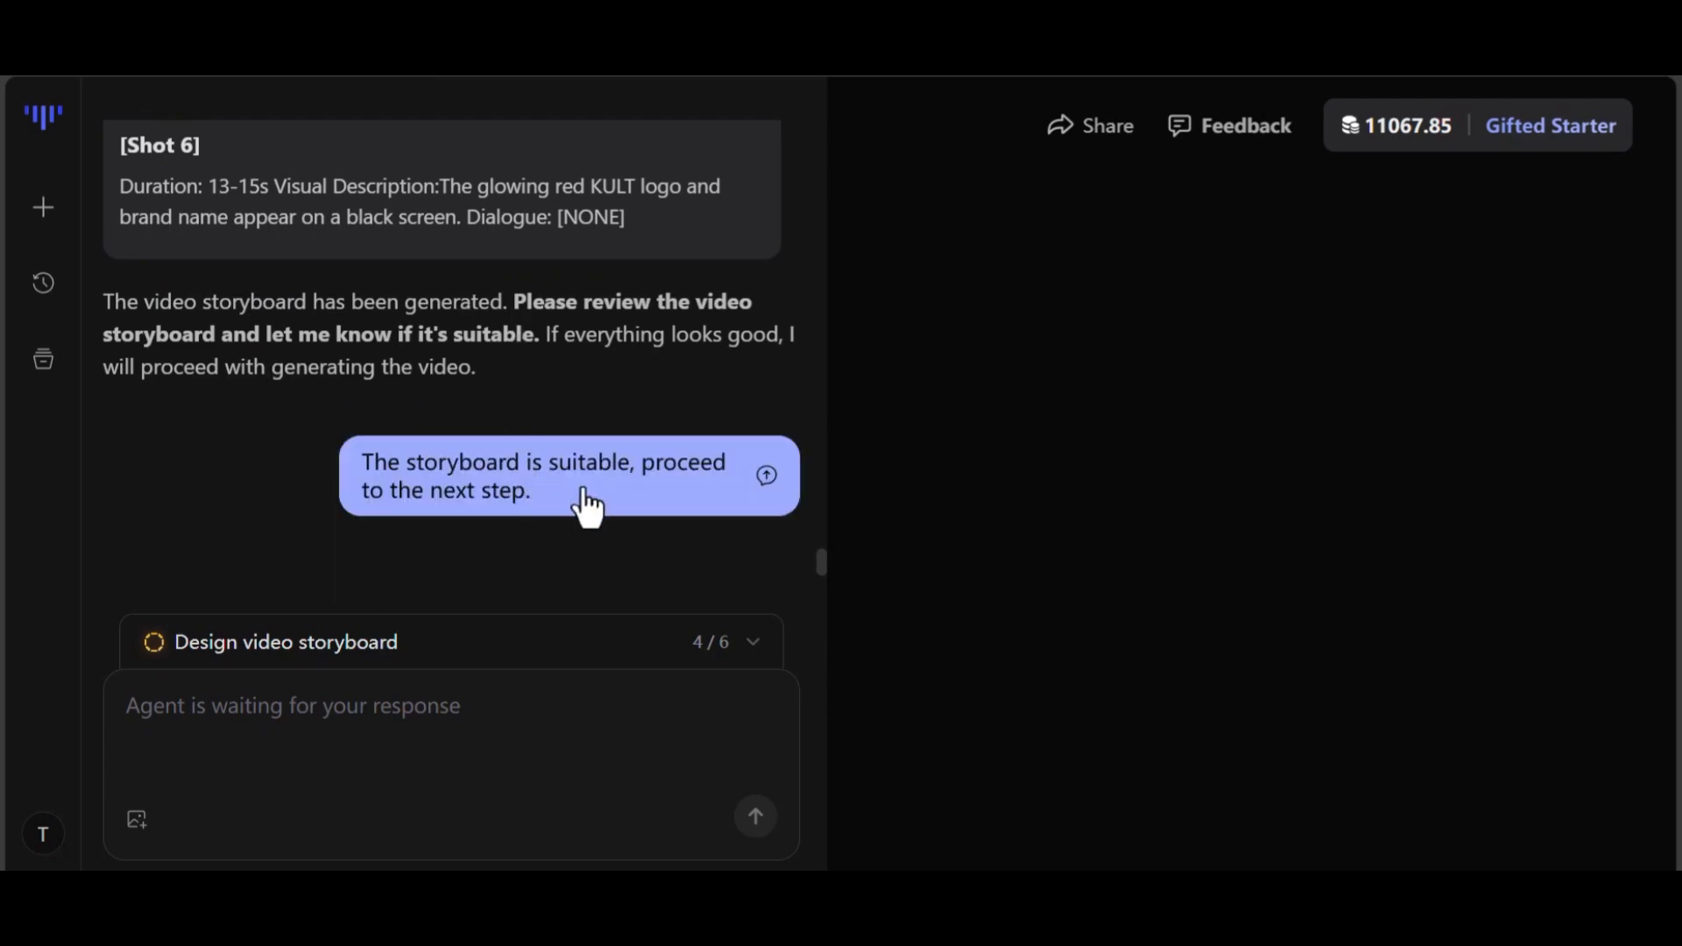
{"action": "left_click", "coordinate": [648, 490]}
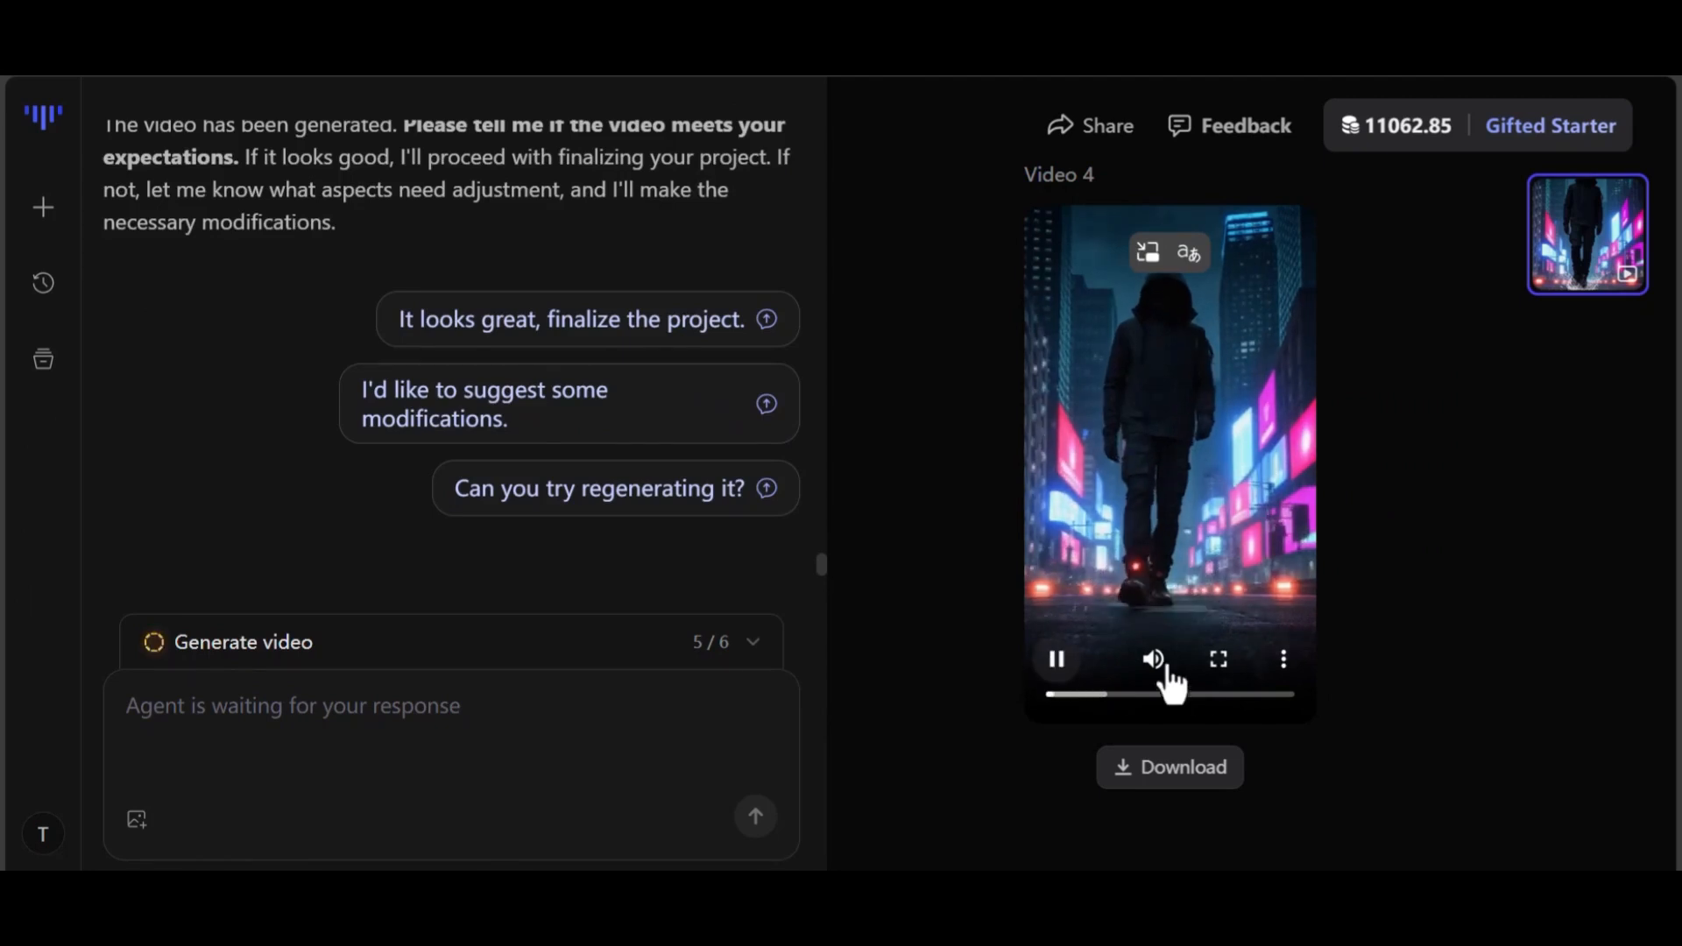
- Watch the 15-second Video 4 full screen through to its glowing KULT logo end card
{"action": "left_click", "coordinate": [1219, 659]}
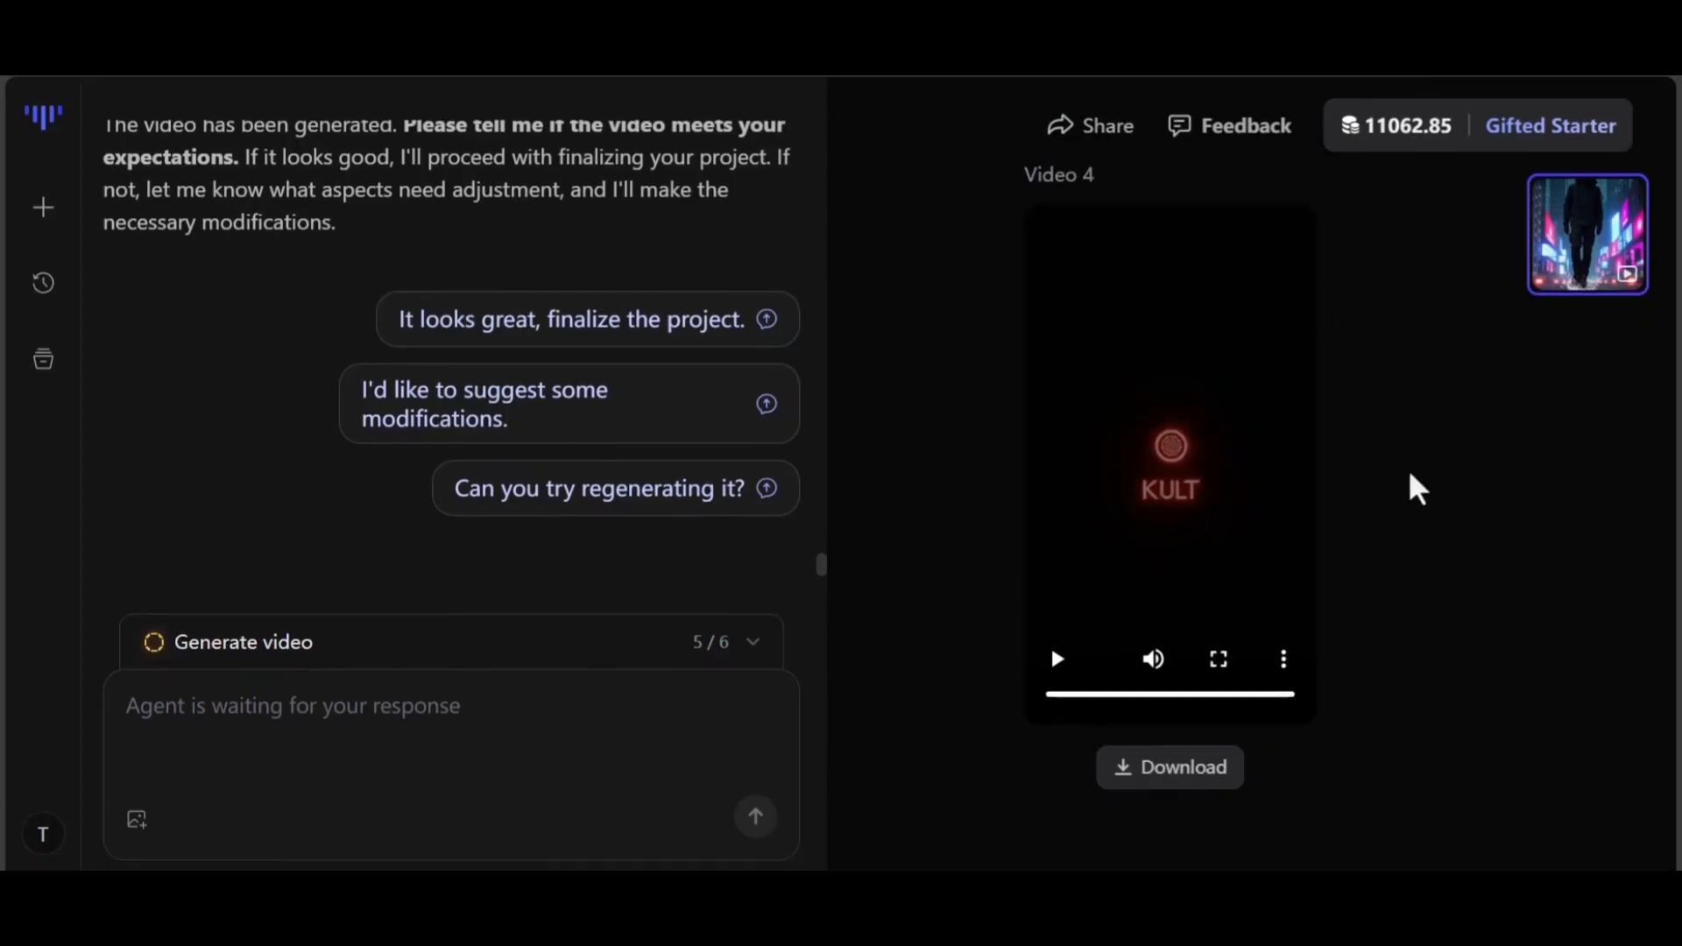
{"action": "scroll", "coordinate": [646, 517], "scroll_direction": "up", "scroll_amount": 5}
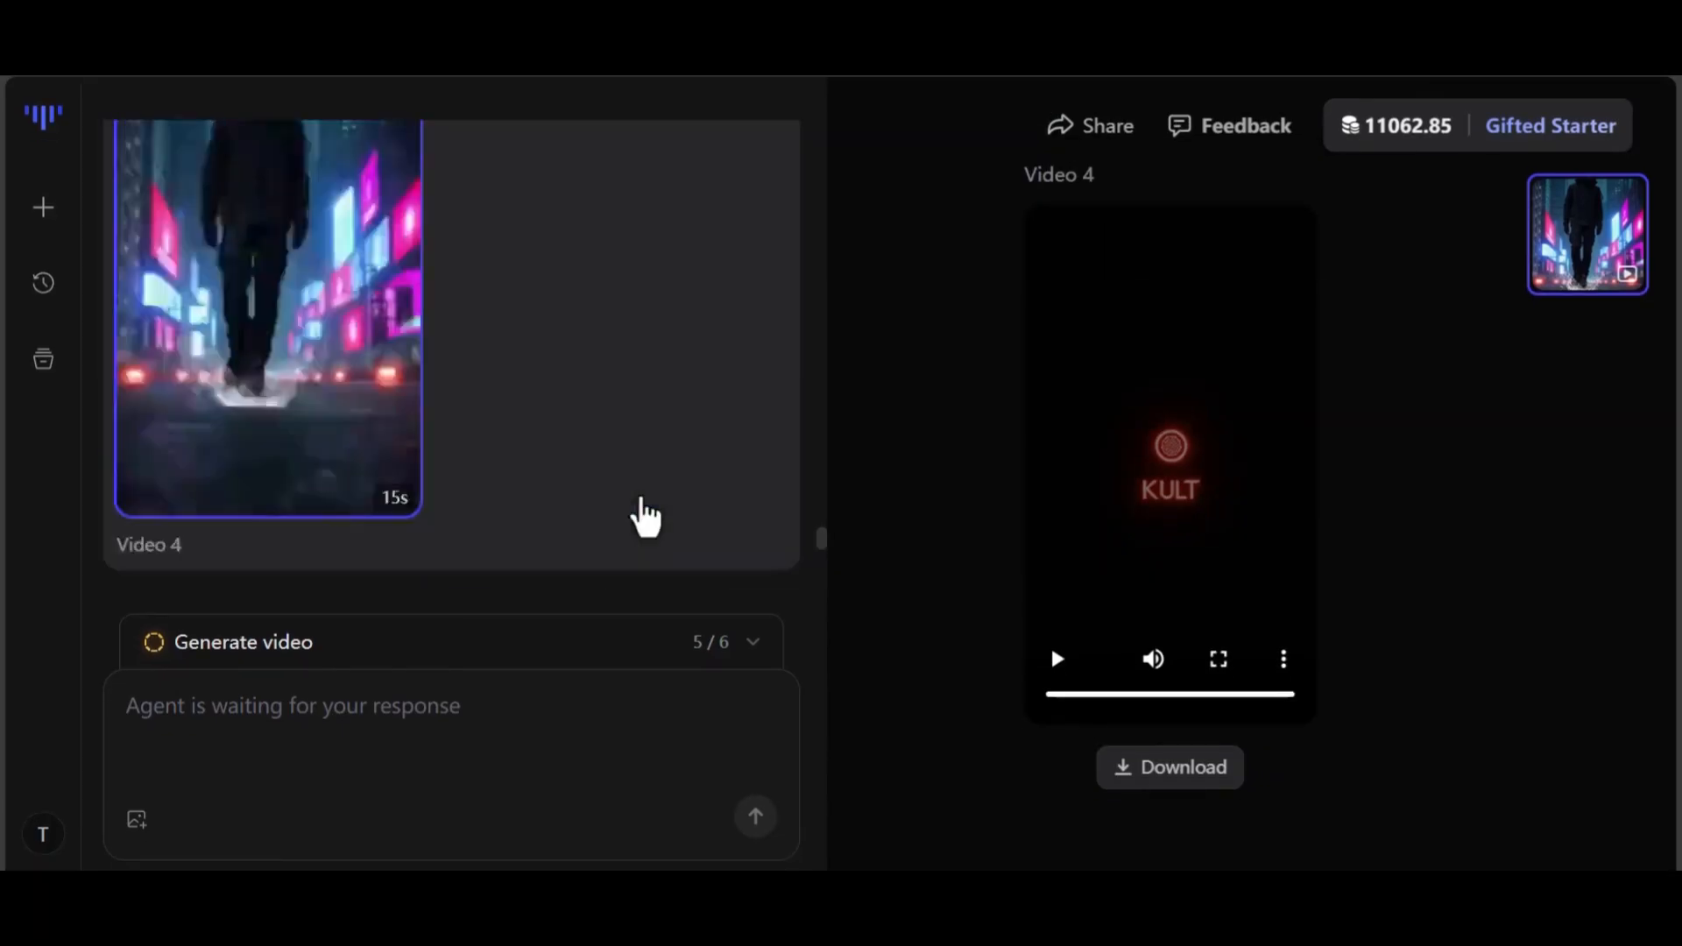
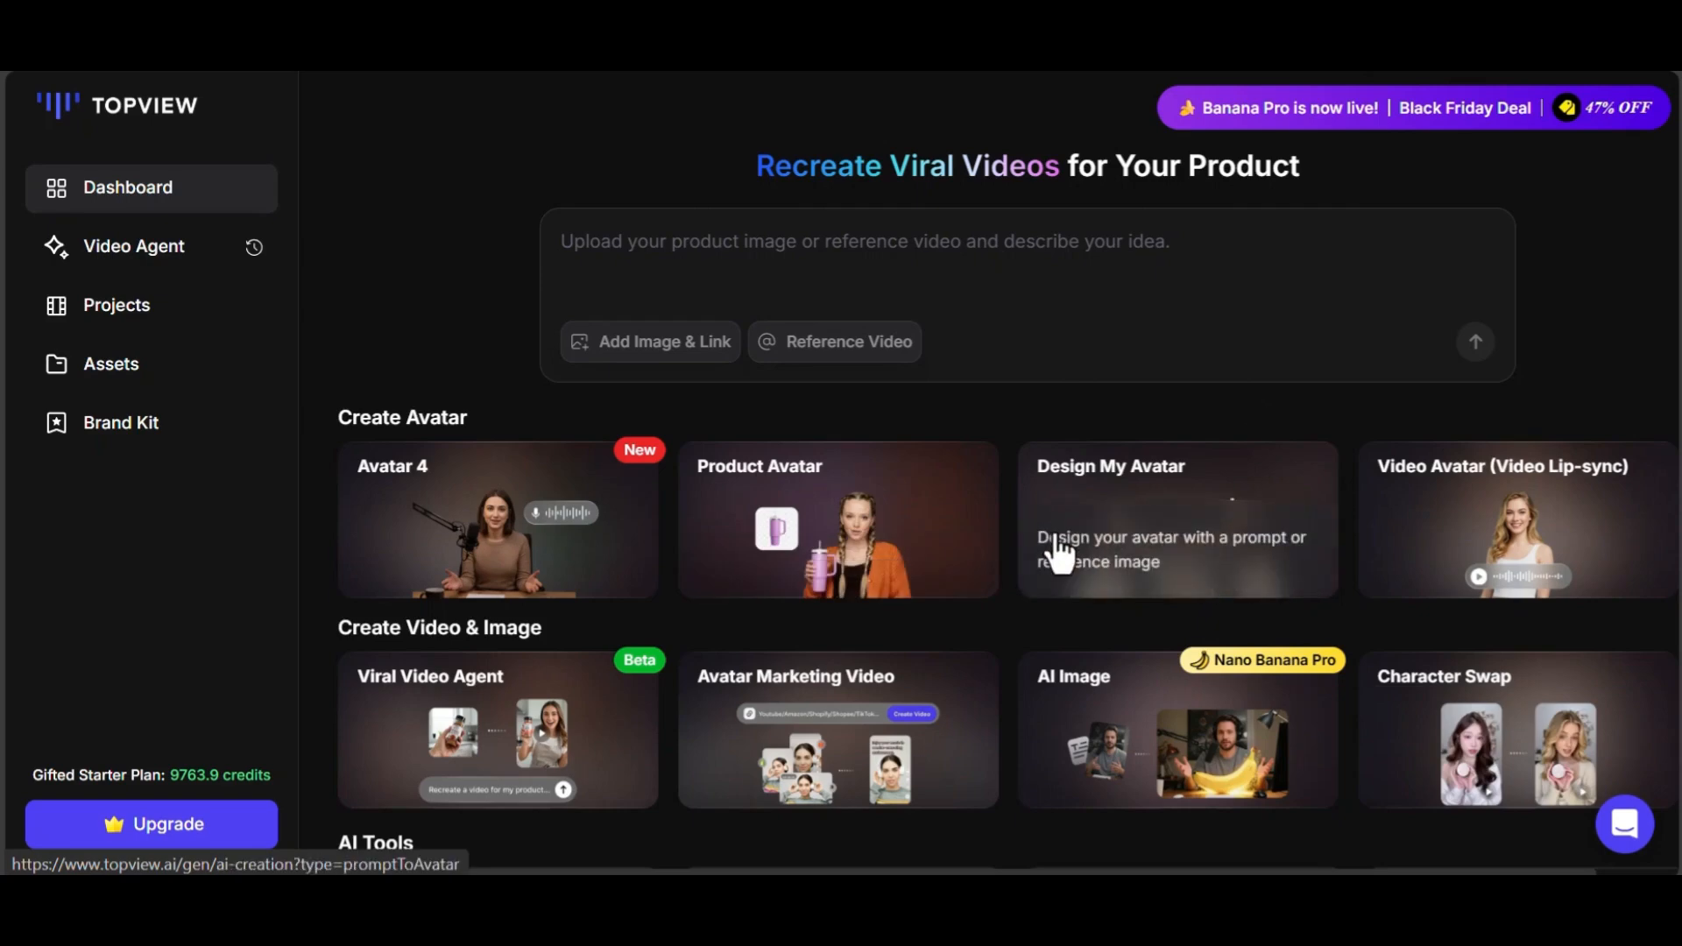
- Open Product AnyShoot from the dashboard's AI Tools and switch to Product + Background mode
{"action": "scroll", "coordinate": [1060, 552], "scroll_direction": "down", "scroll_amount": 3}
{"action": "scroll", "coordinate": [1058, 552], "scroll_direction": "down", "scroll_amount": 2}
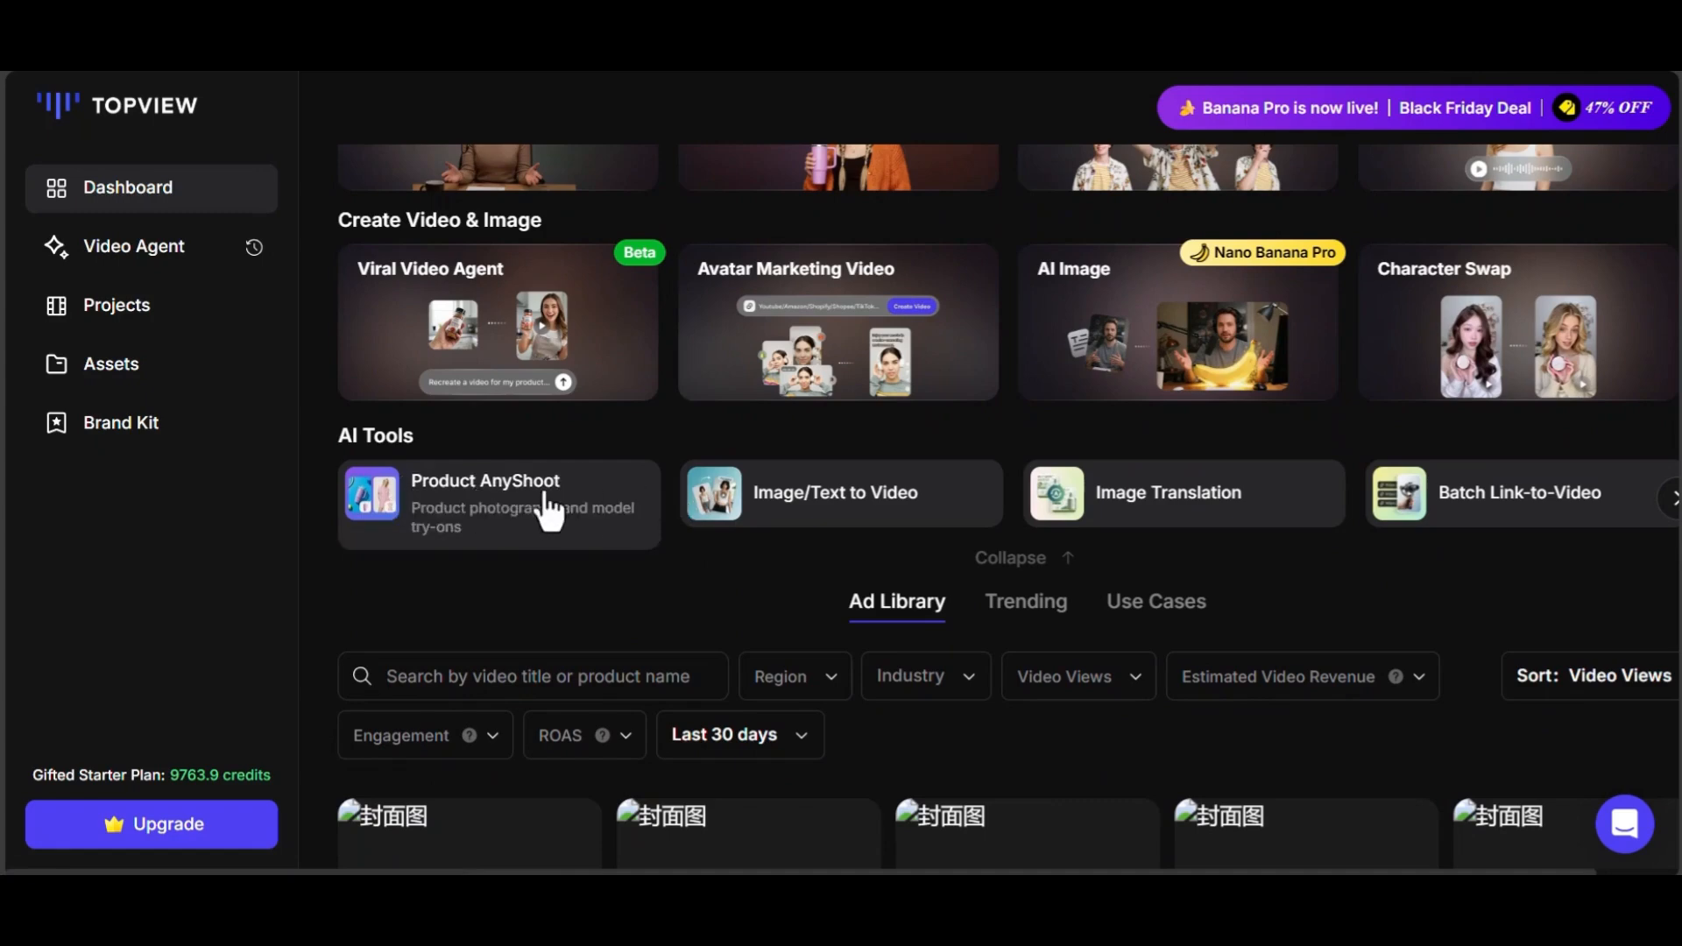
{"action": "double_click", "coordinate": [535, 493]}
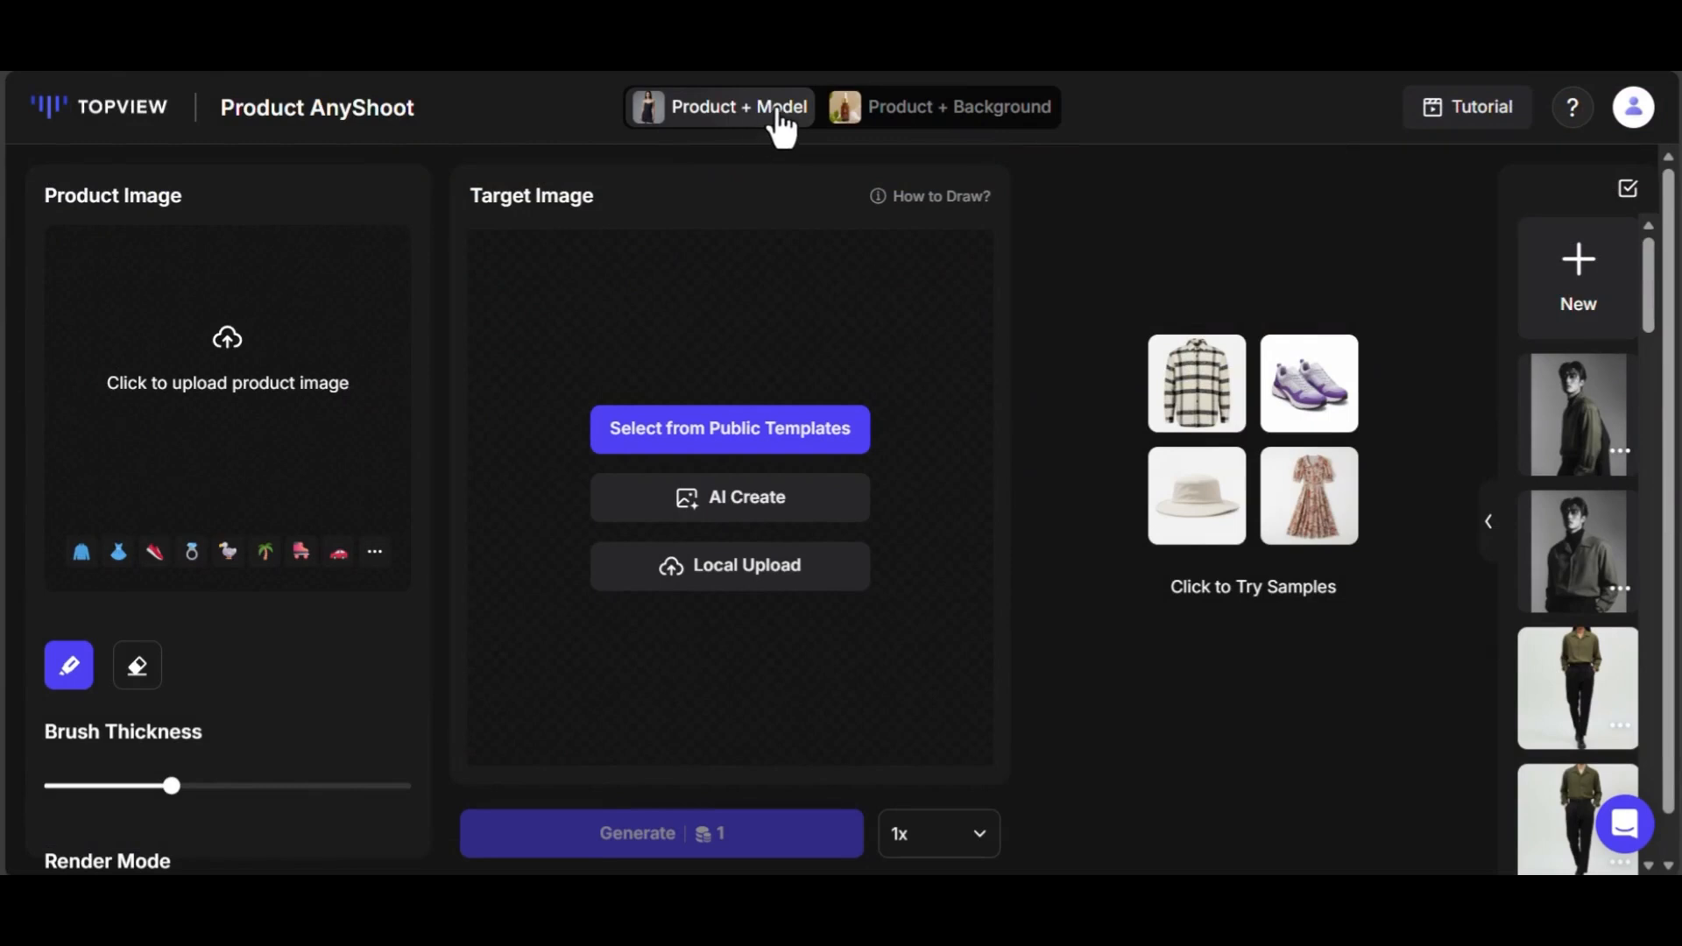
{"action": "left_click", "coordinate": [982, 125]}
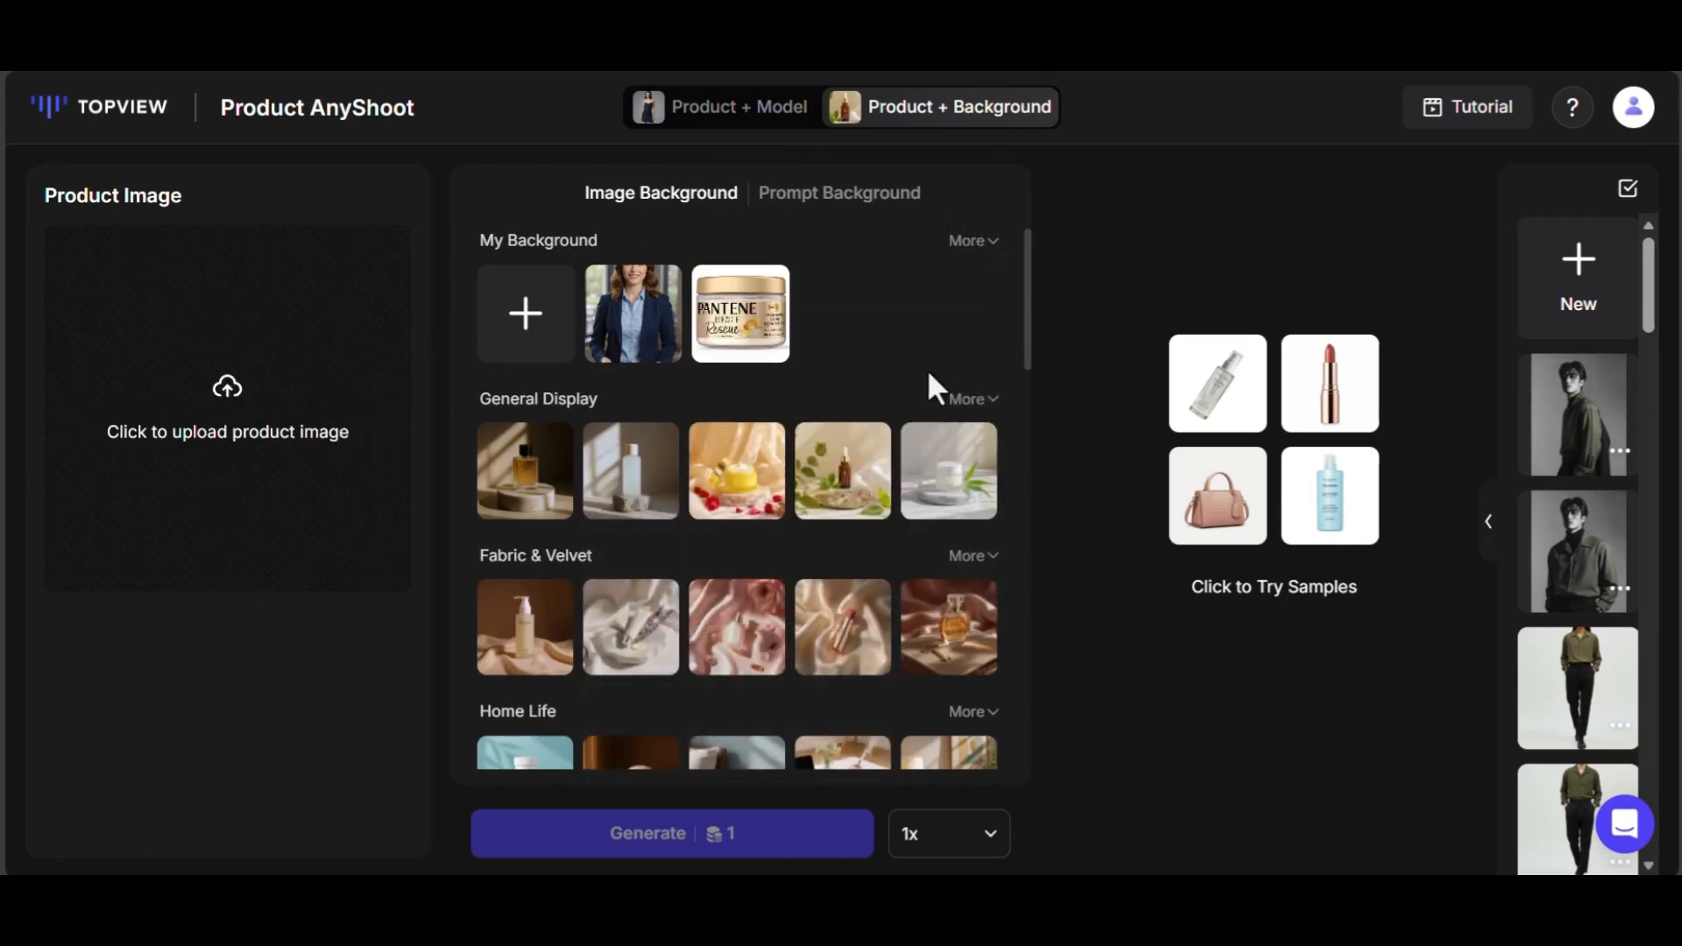
- Browse the background scenes, try Prompt Background, then return to Product + Model mode
{"action": "scroll", "coordinate": [927, 370], "scroll_direction": "down", "scroll_amount": 9}
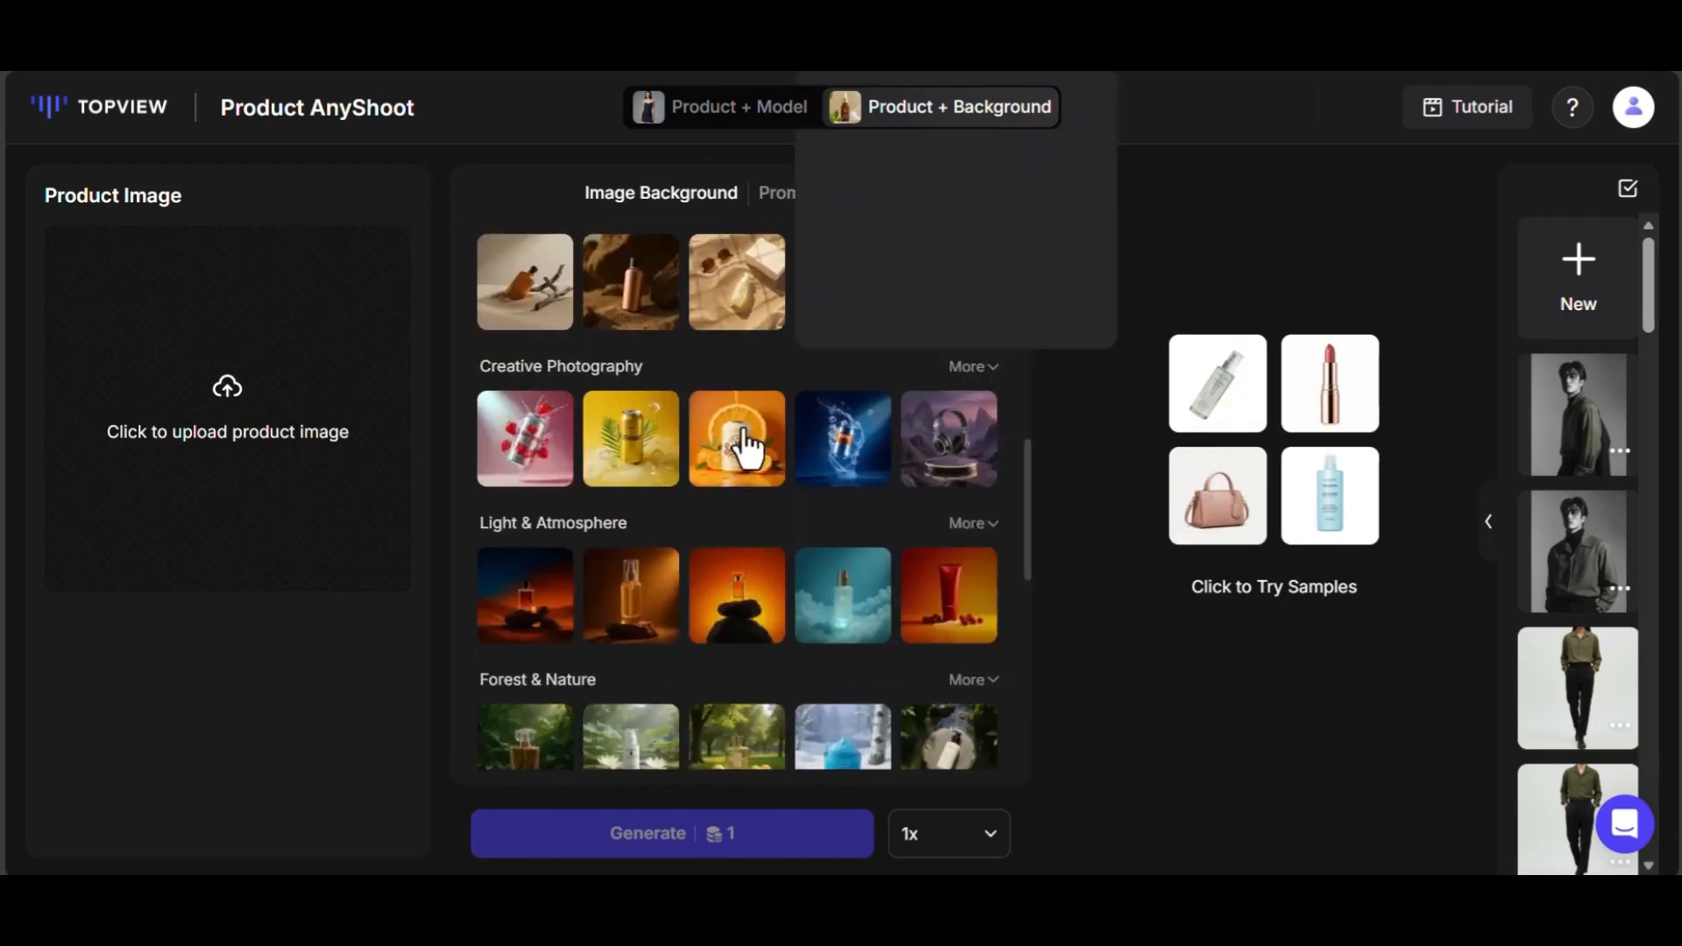
{"action": "scroll", "coordinate": [746, 448], "scroll_direction": "down", "scroll_amount": 3}
{"action": "scroll", "coordinate": [931, 519], "scroll_direction": "down", "scroll_amount": 5}
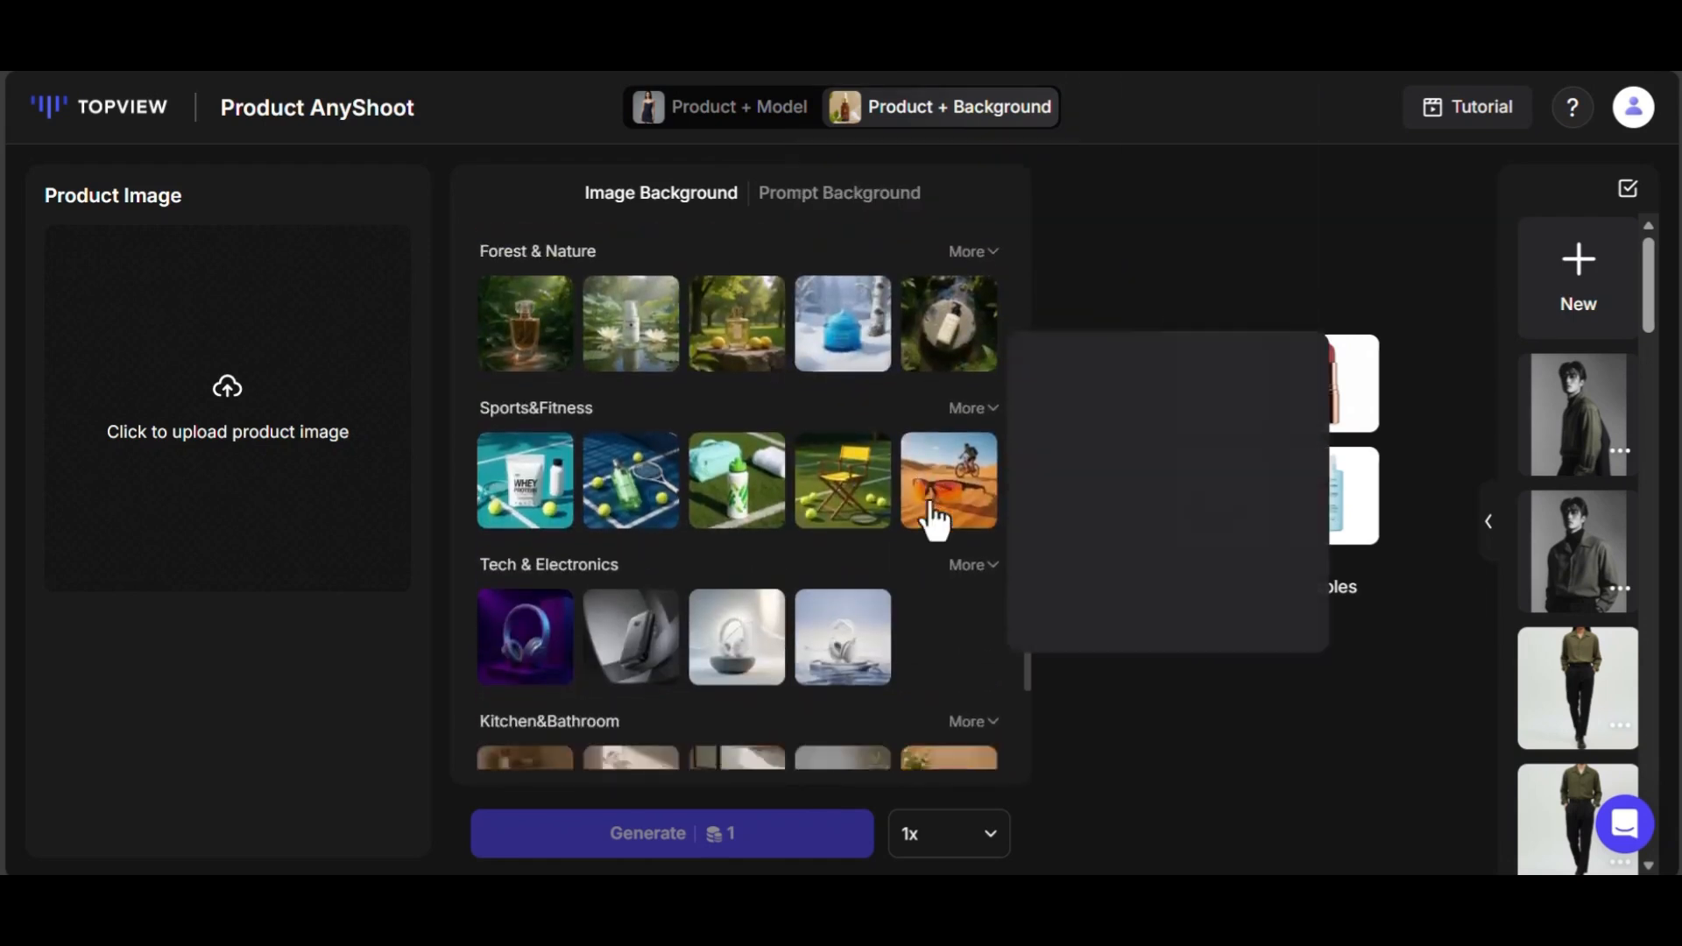
{"action": "scroll", "coordinate": [931, 517], "scroll_direction": "up", "scroll_amount": 15}
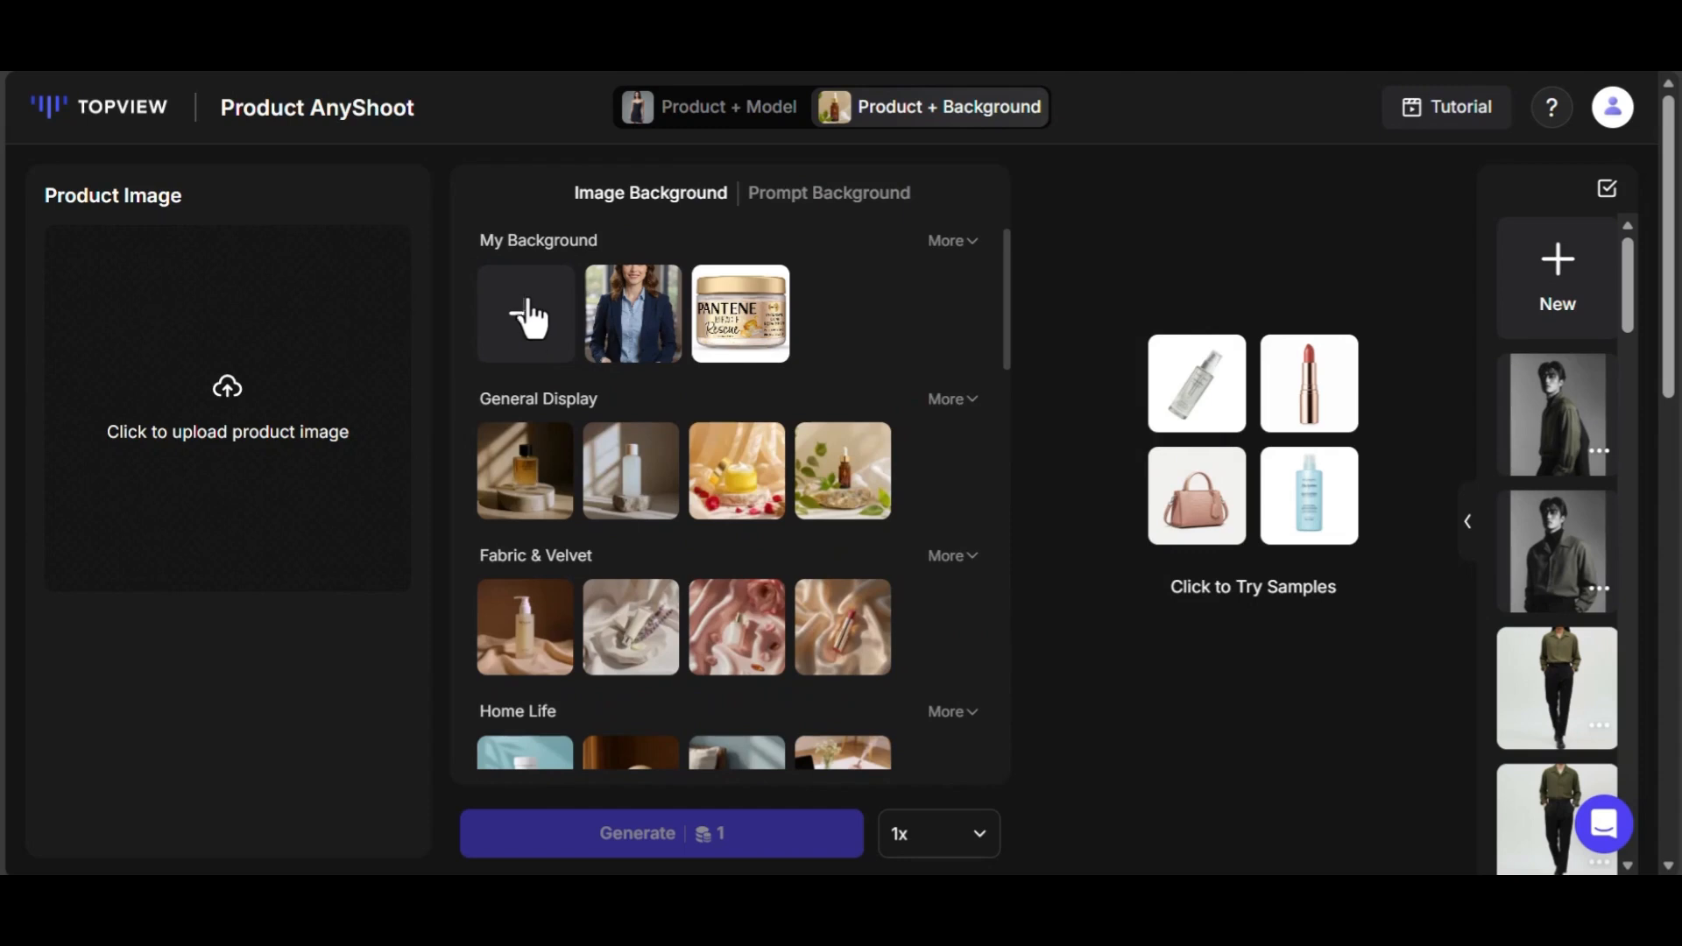
{"action": "left_click", "coordinate": [799, 202]}
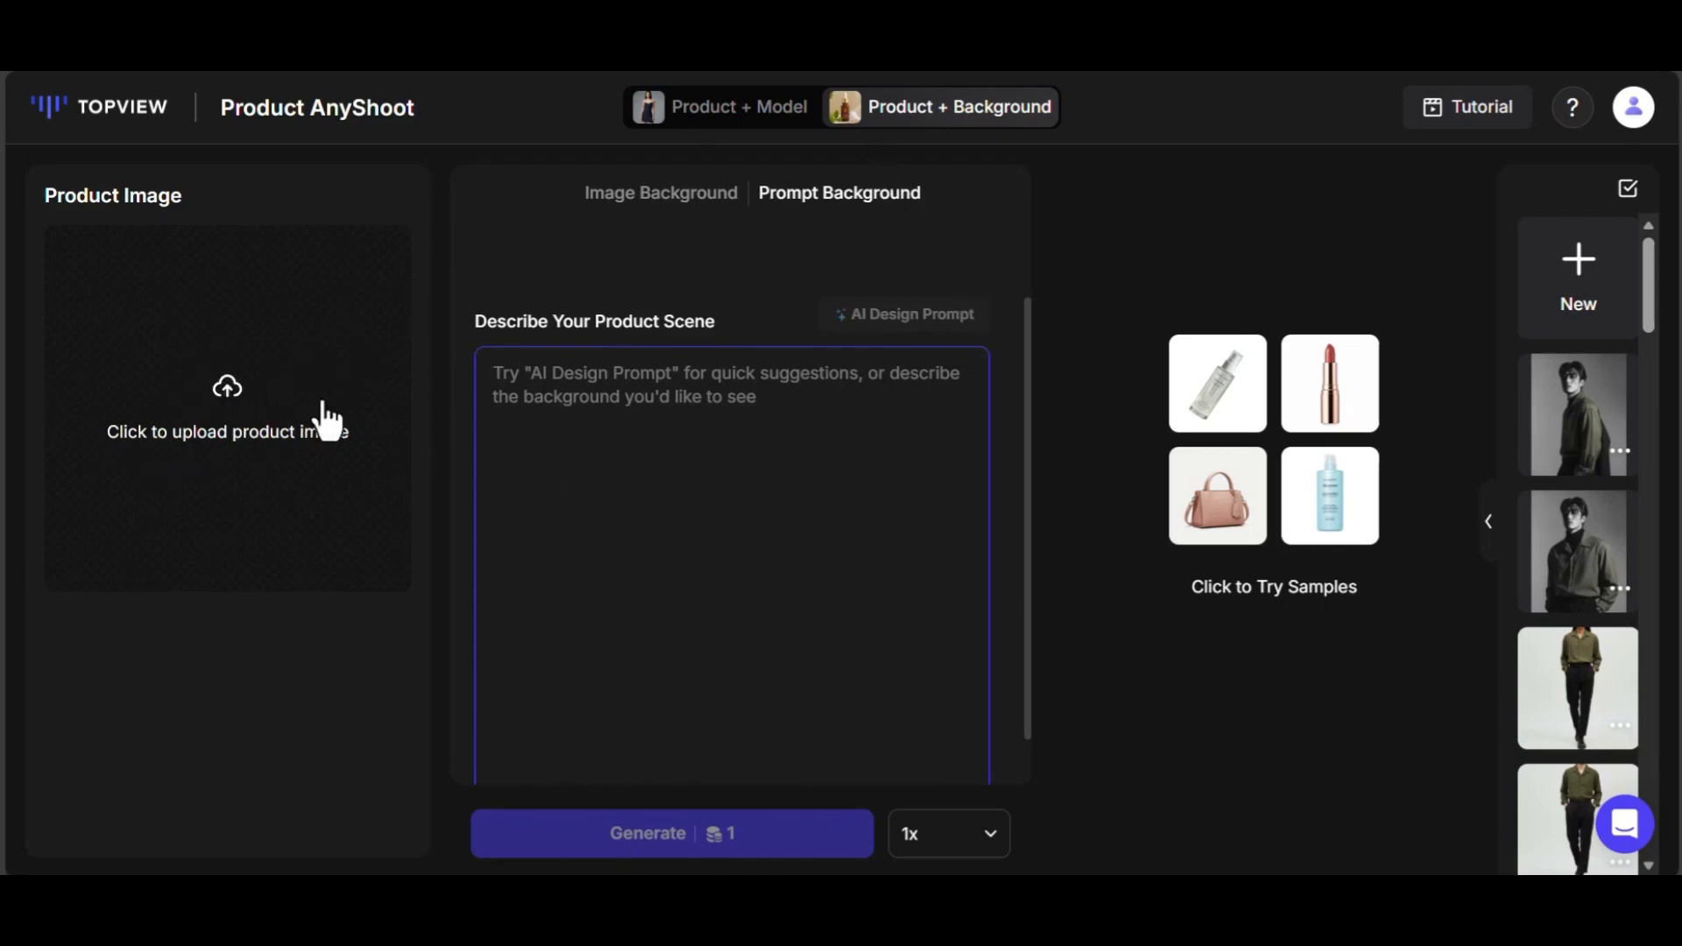
{"action": "left_click", "coordinate": [787, 111]}
{"action": "left_click", "coordinate": [787, 111]}
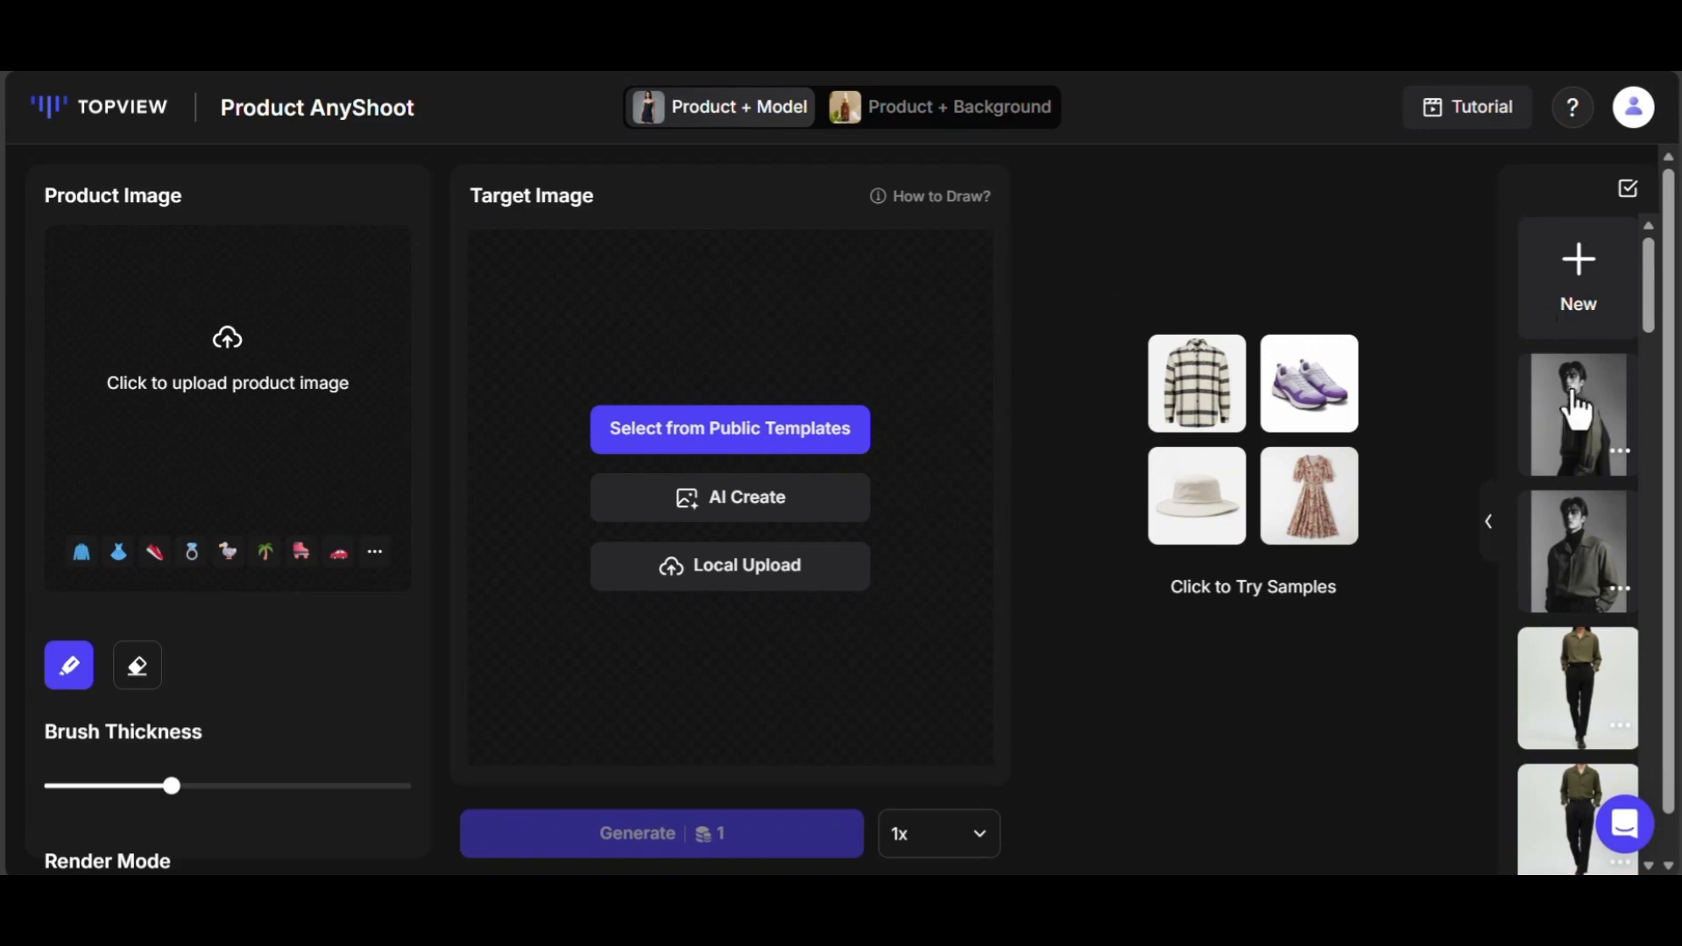
- Upload the white sneaker photo on a red backdrop as the Product Image
{"action": "scroll", "coordinate": [1593, 477], "scroll_direction": "down", "scroll_amount": 2}
{"action": "scroll", "coordinate": [1593, 486], "scroll_direction": "down", "scroll_amount": 5}
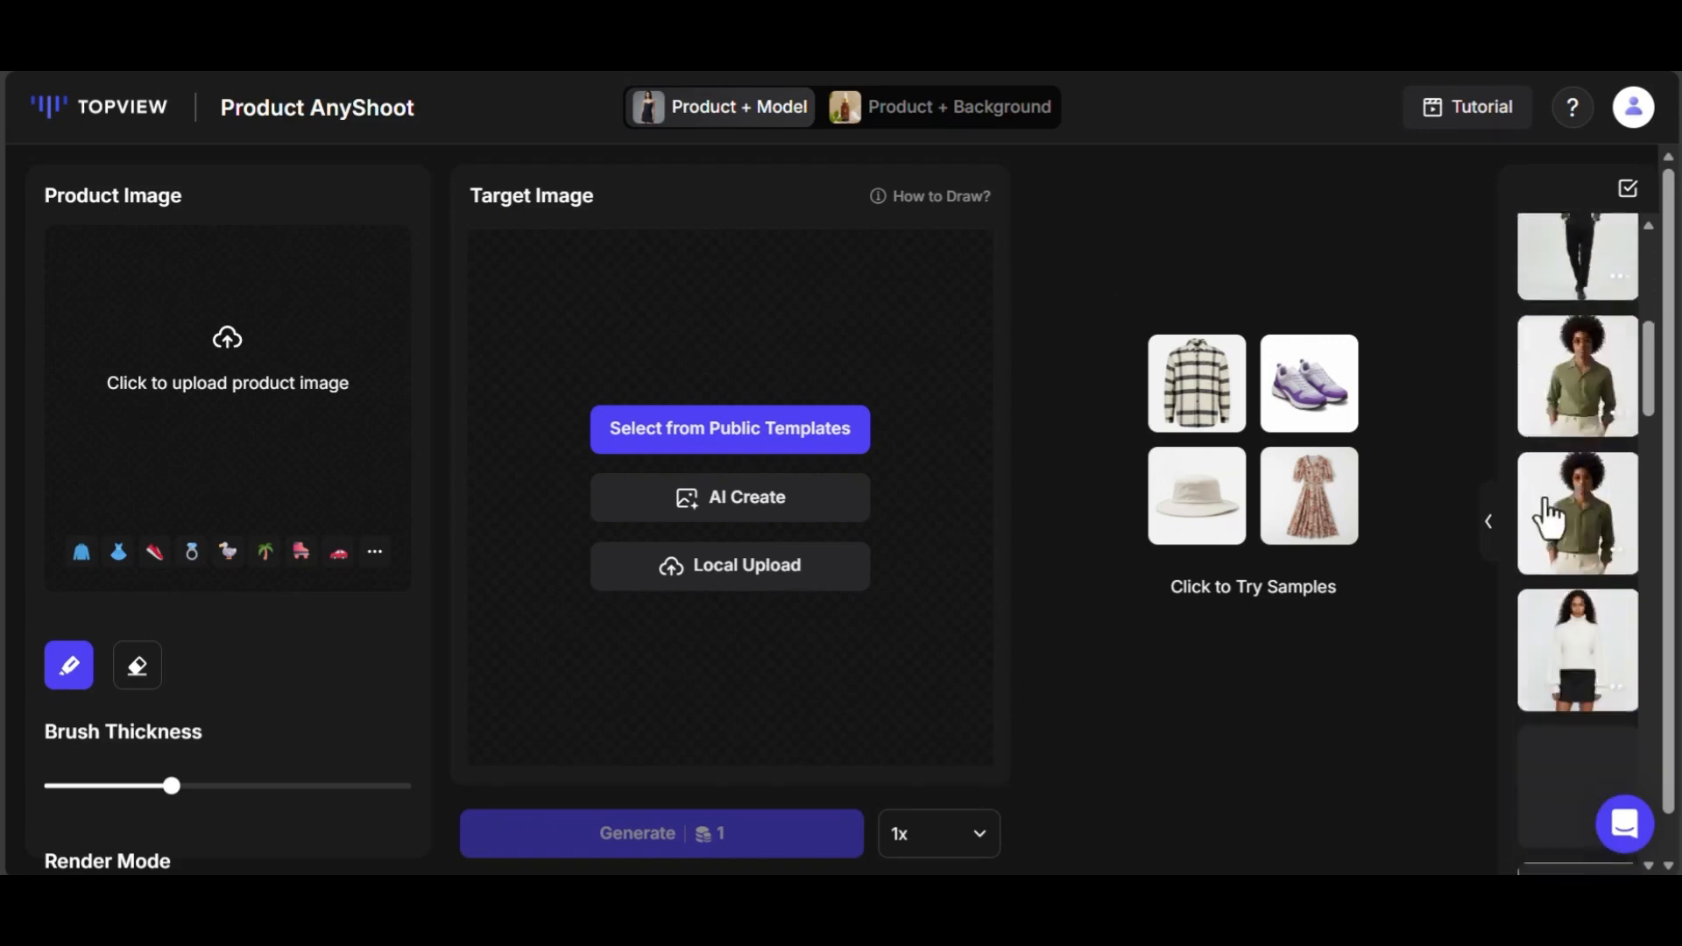
{"action": "scroll", "coordinate": [761, 645], "scroll_direction": "down", "scroll_amount": 1}
{"action": "scroll", "coordinate": [760, 643], "scroll_direction": "up", "scroll_amount": 1}
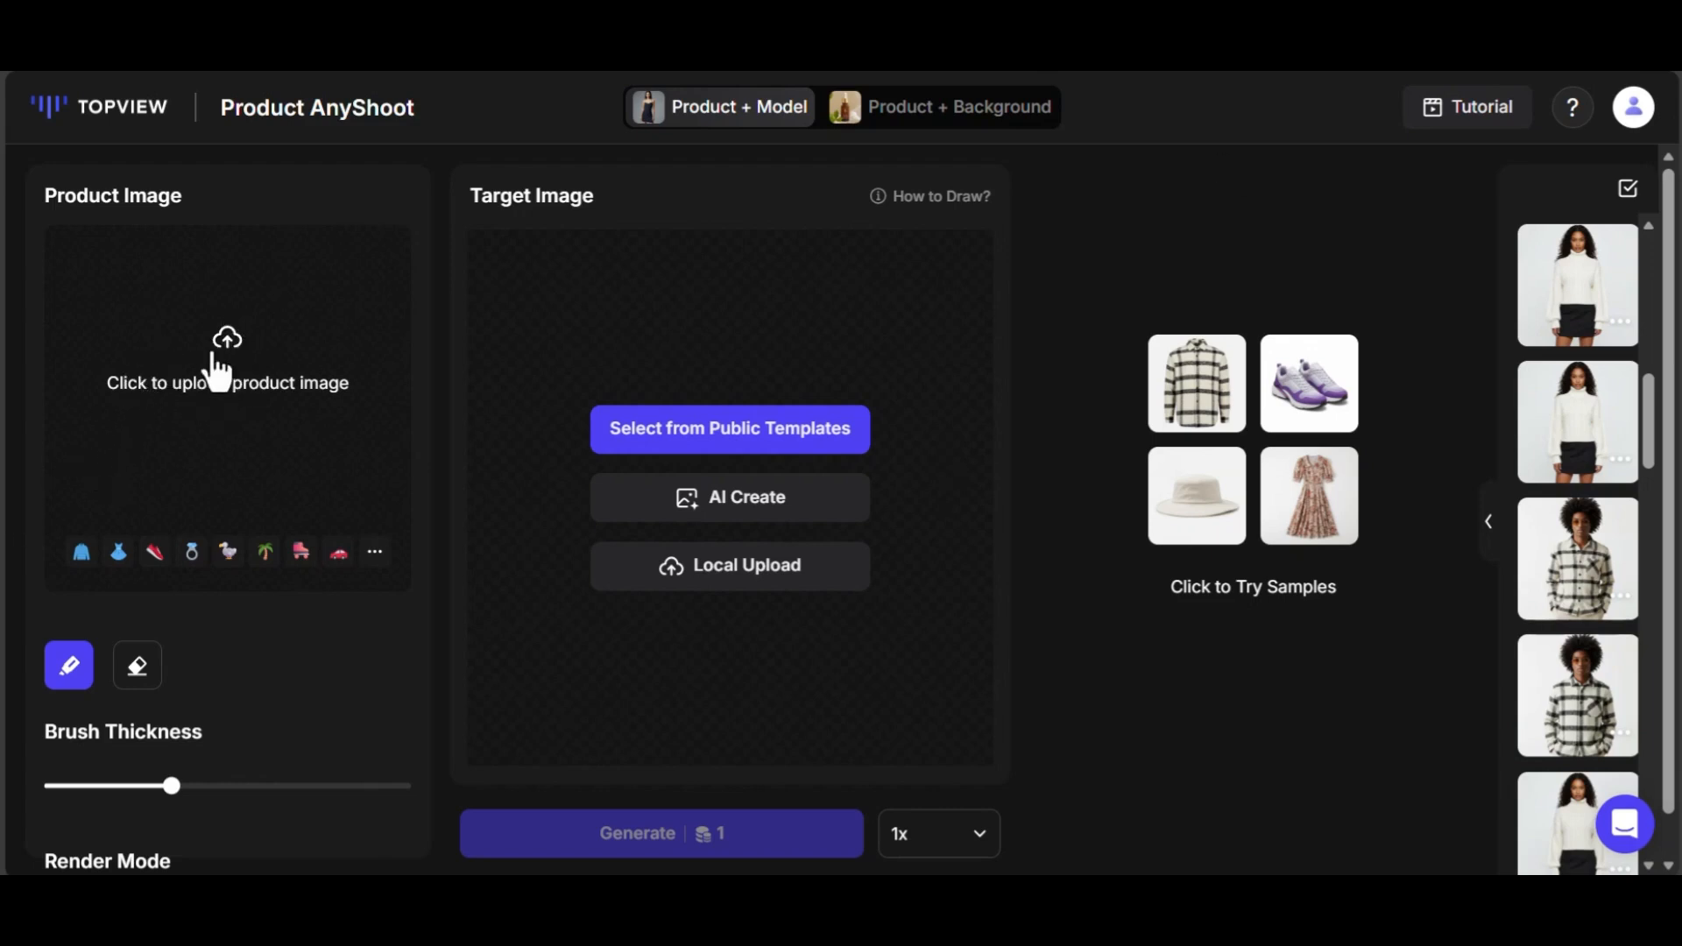
{"action": "left_click", "coordinate": [226, 350]}
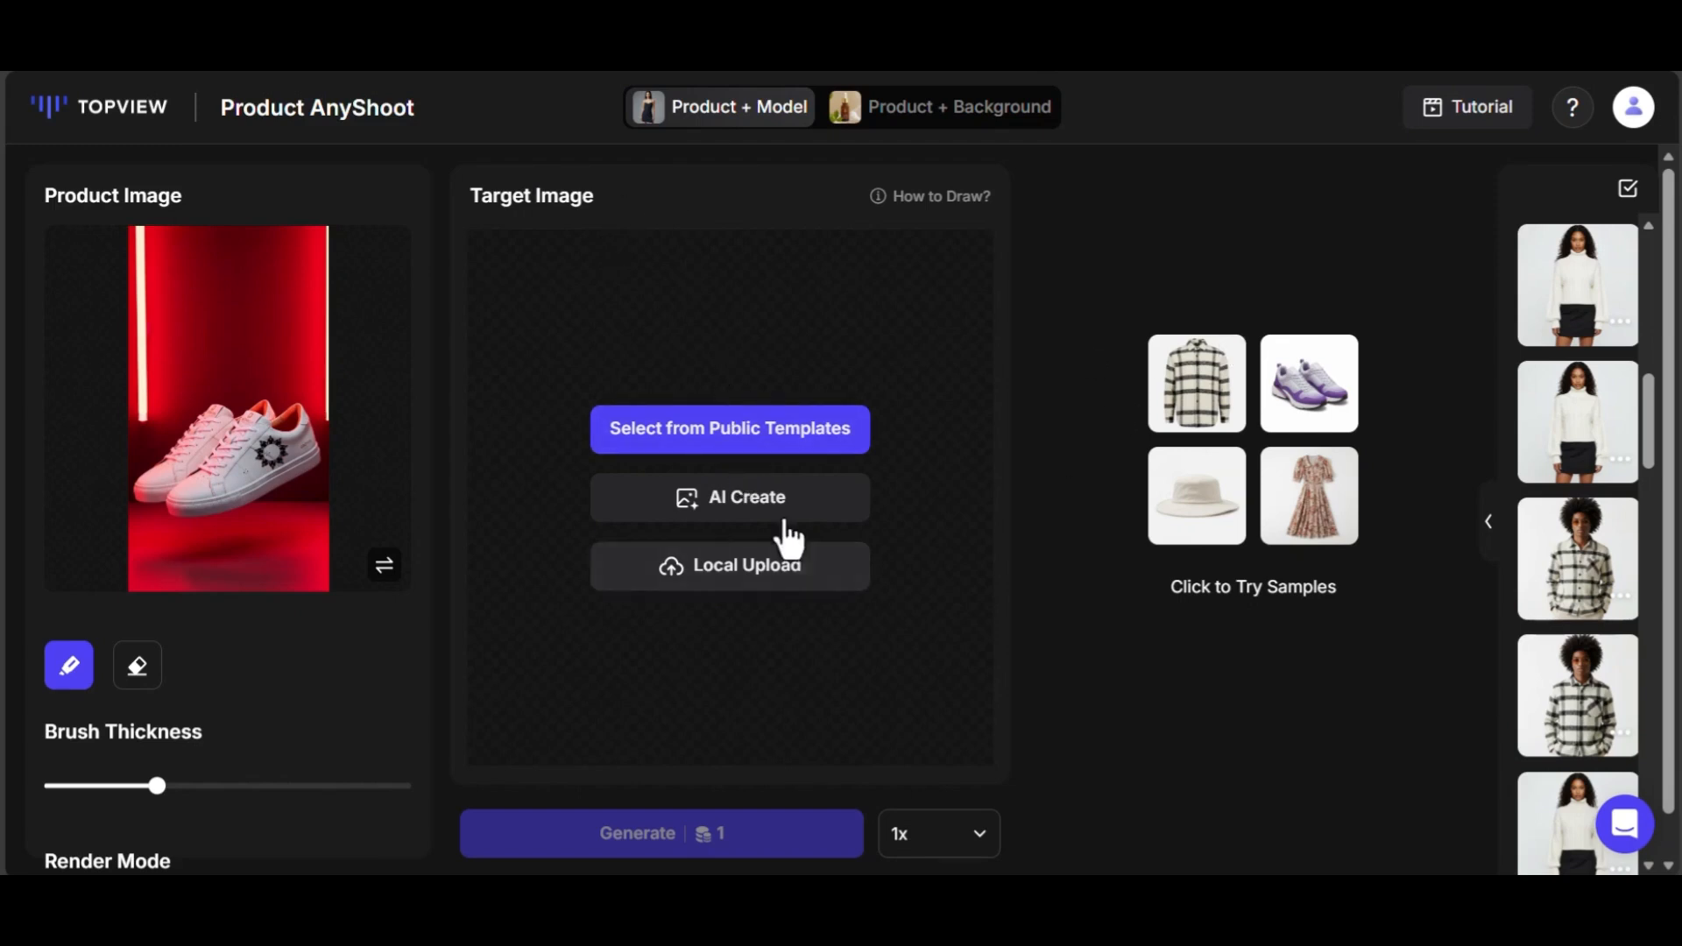
{"action": "left_click", "coordinate": [786, 517]}
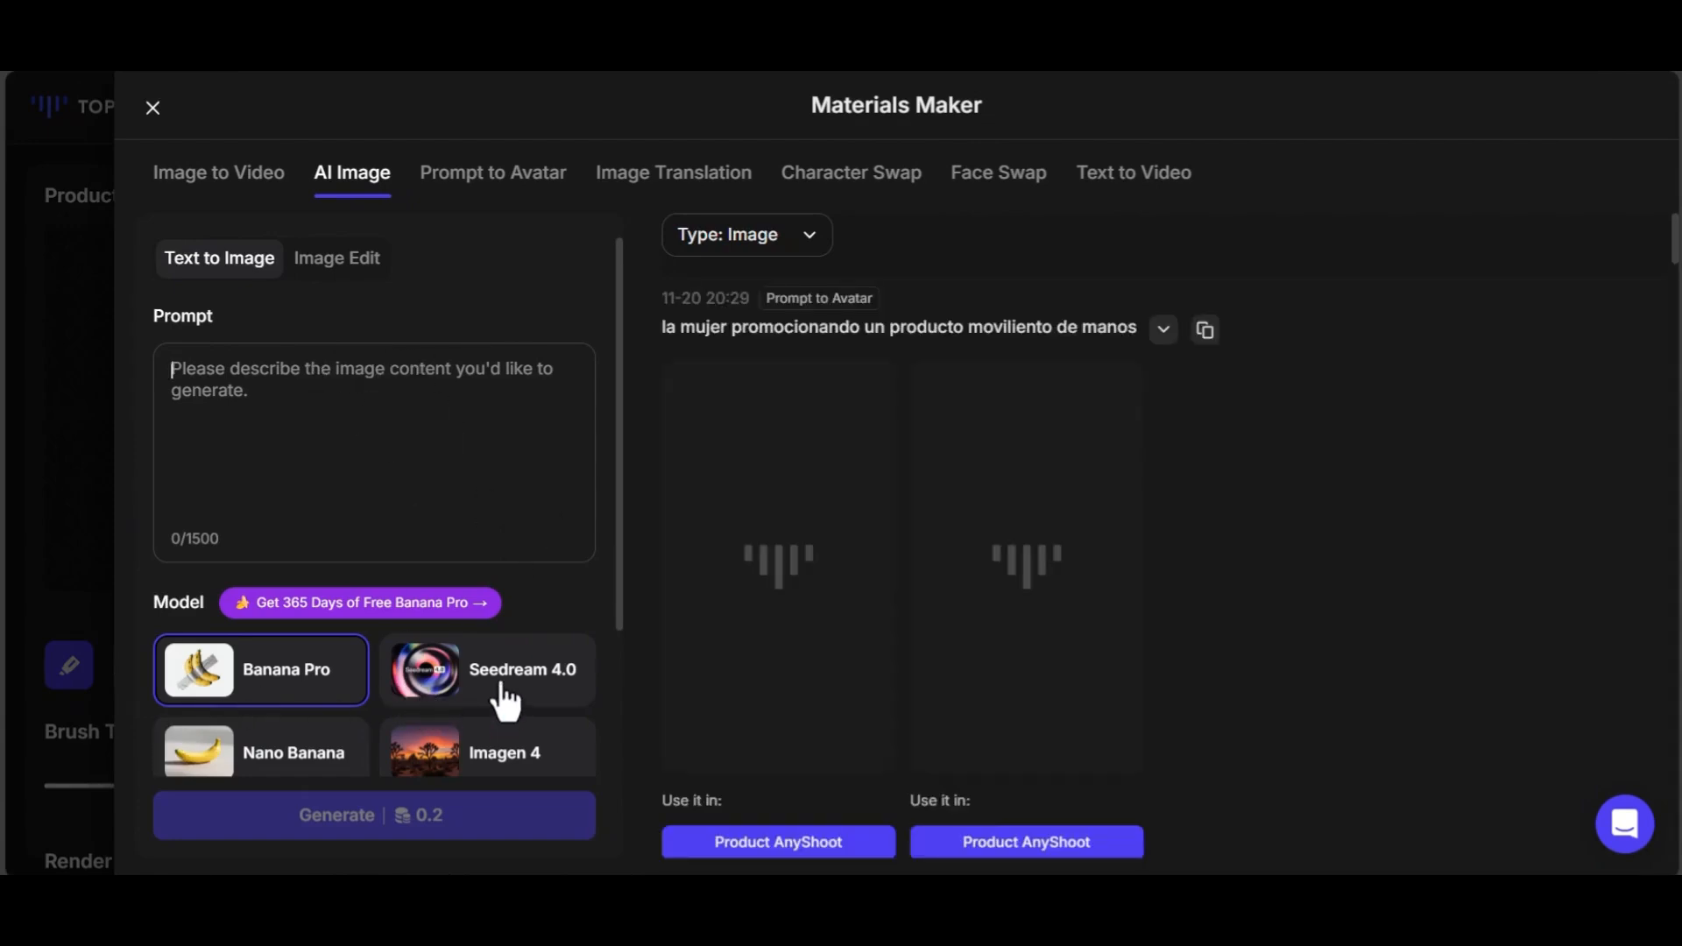
{"action": "scroll", "coordinate": [501, 699], "scroll_direction": "down", "scroll_amount": 3}
{"action": "scroll", "coordinate": [501, 692], "scroll_direction": "down", "scroll_amount": 1}
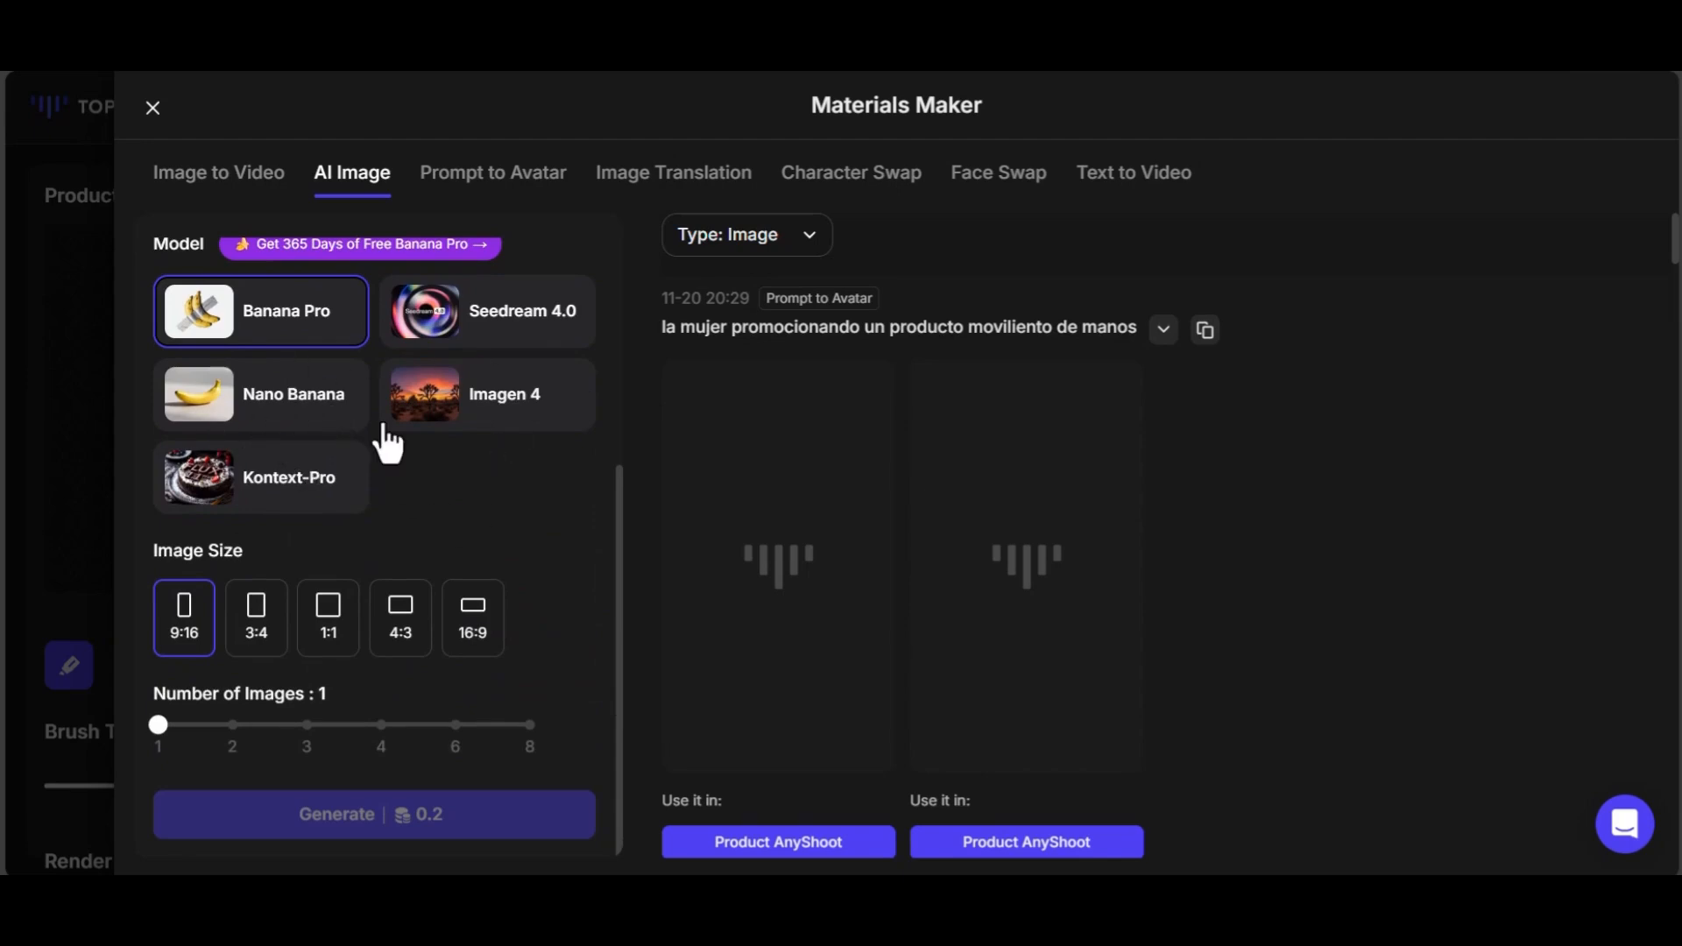
{"action": "scroll", "coordinate": [257, 279], "scroll_direction": "up", "scroll_amount": 4}
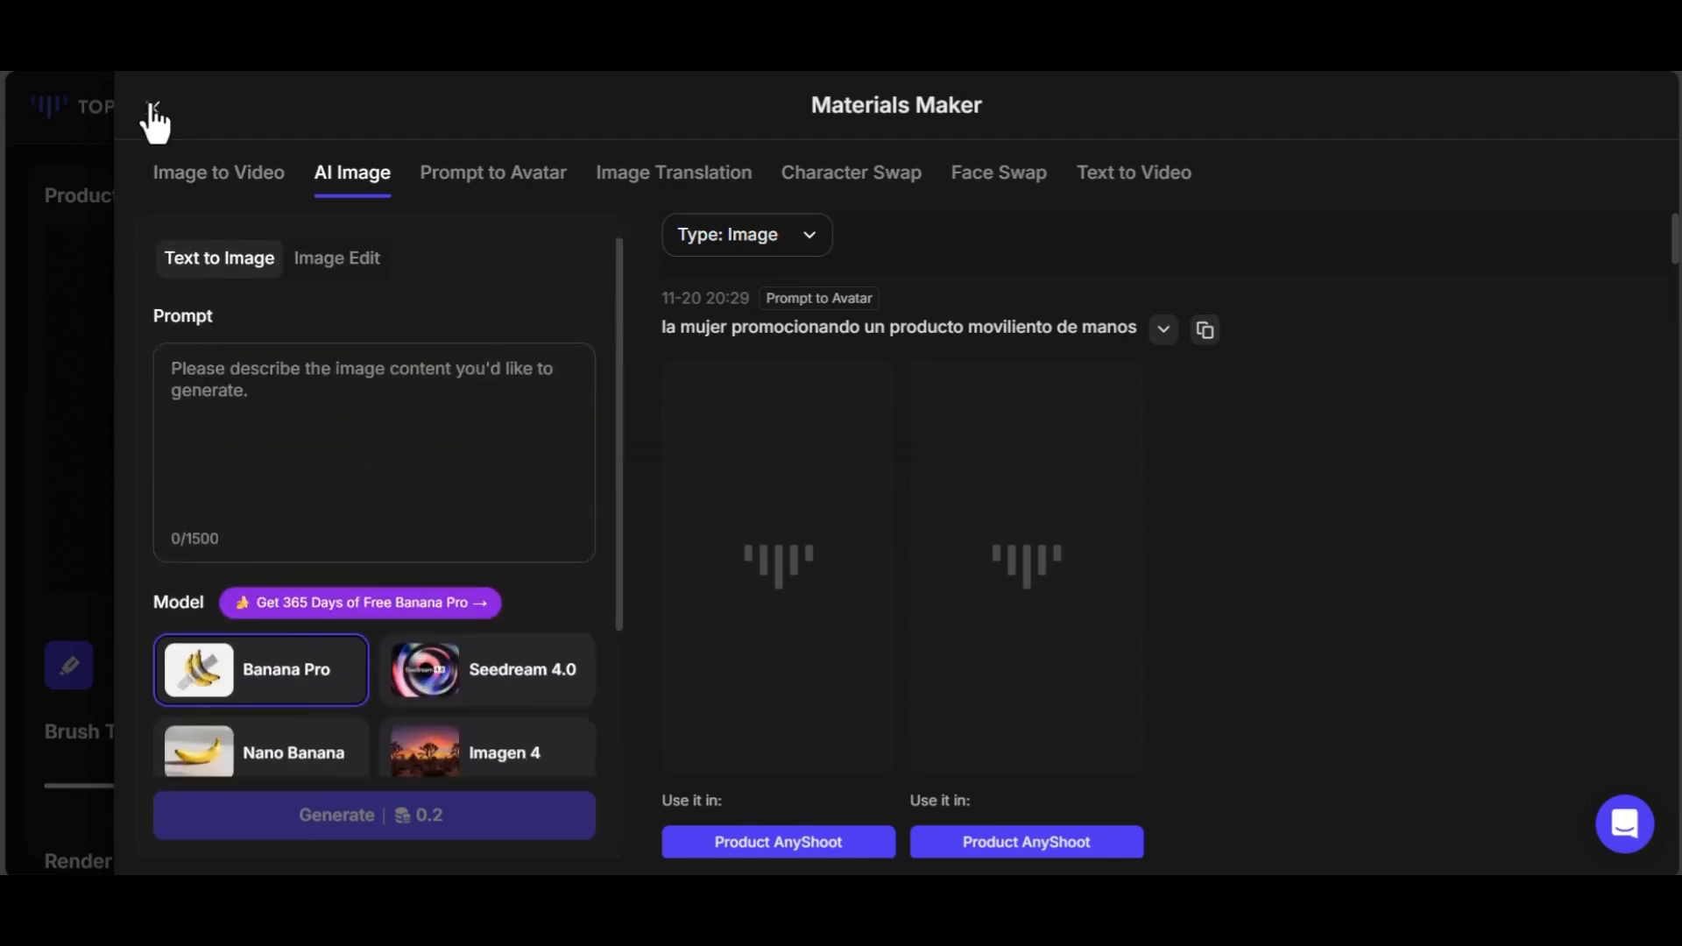
{"action": "left_click", "coordinate": [155, 110]}
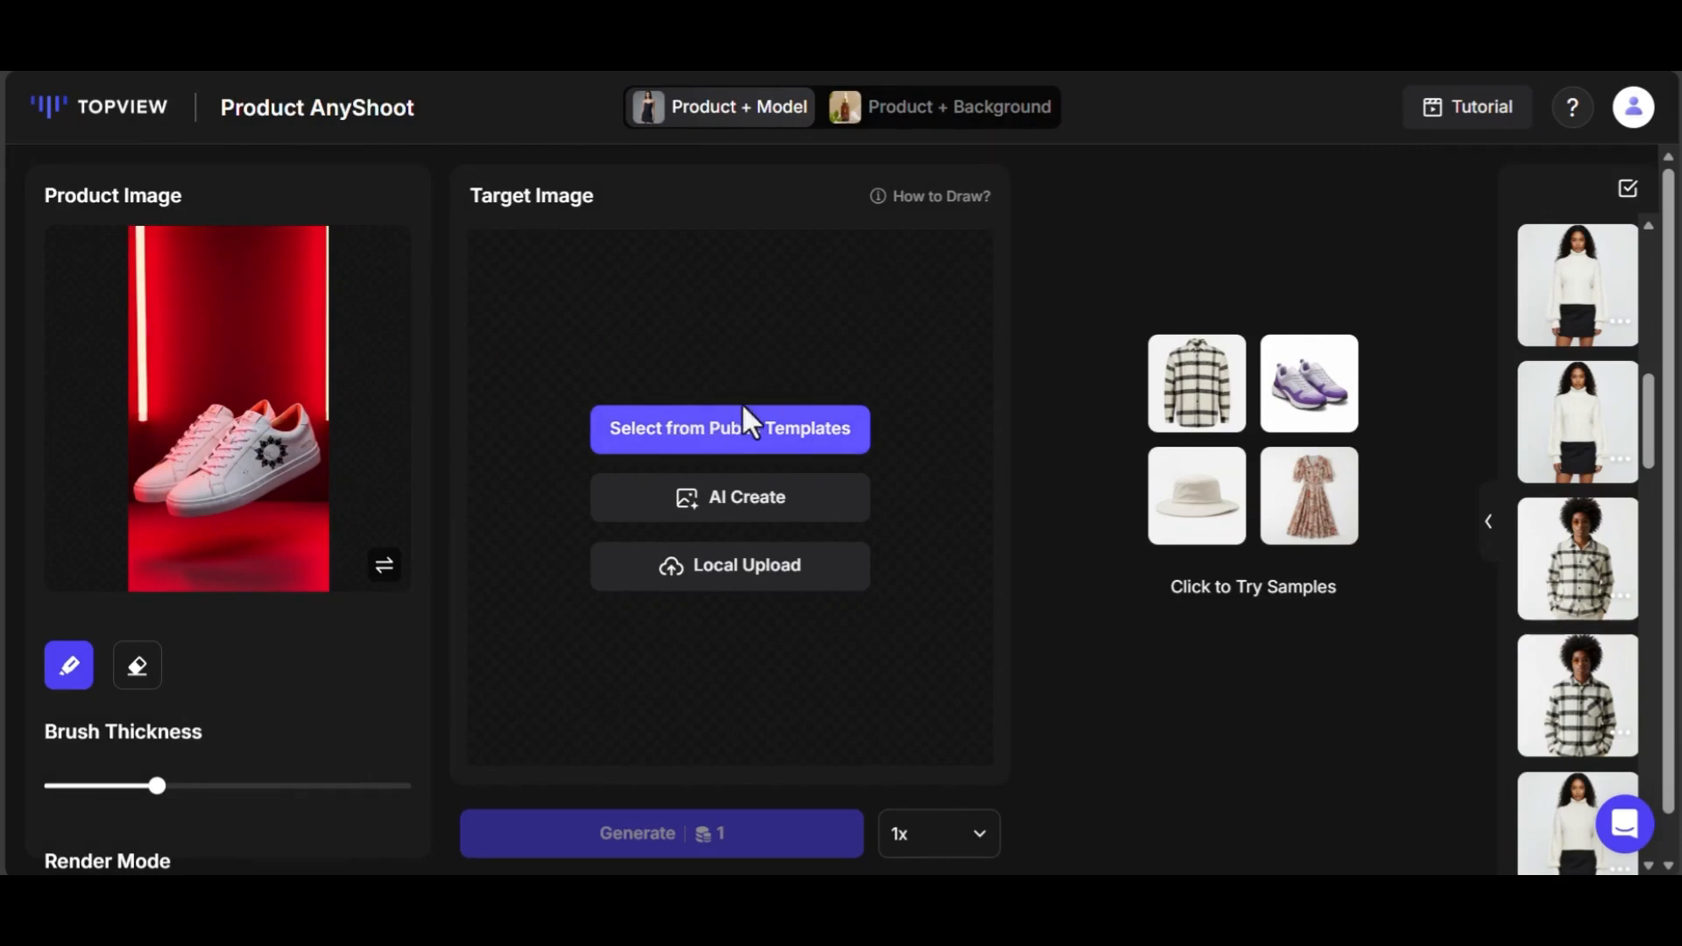
- Use the striped-socks sneaker photo from Public Templates as the target image
{"action": "left_click", "coordinate": [752, 431]}
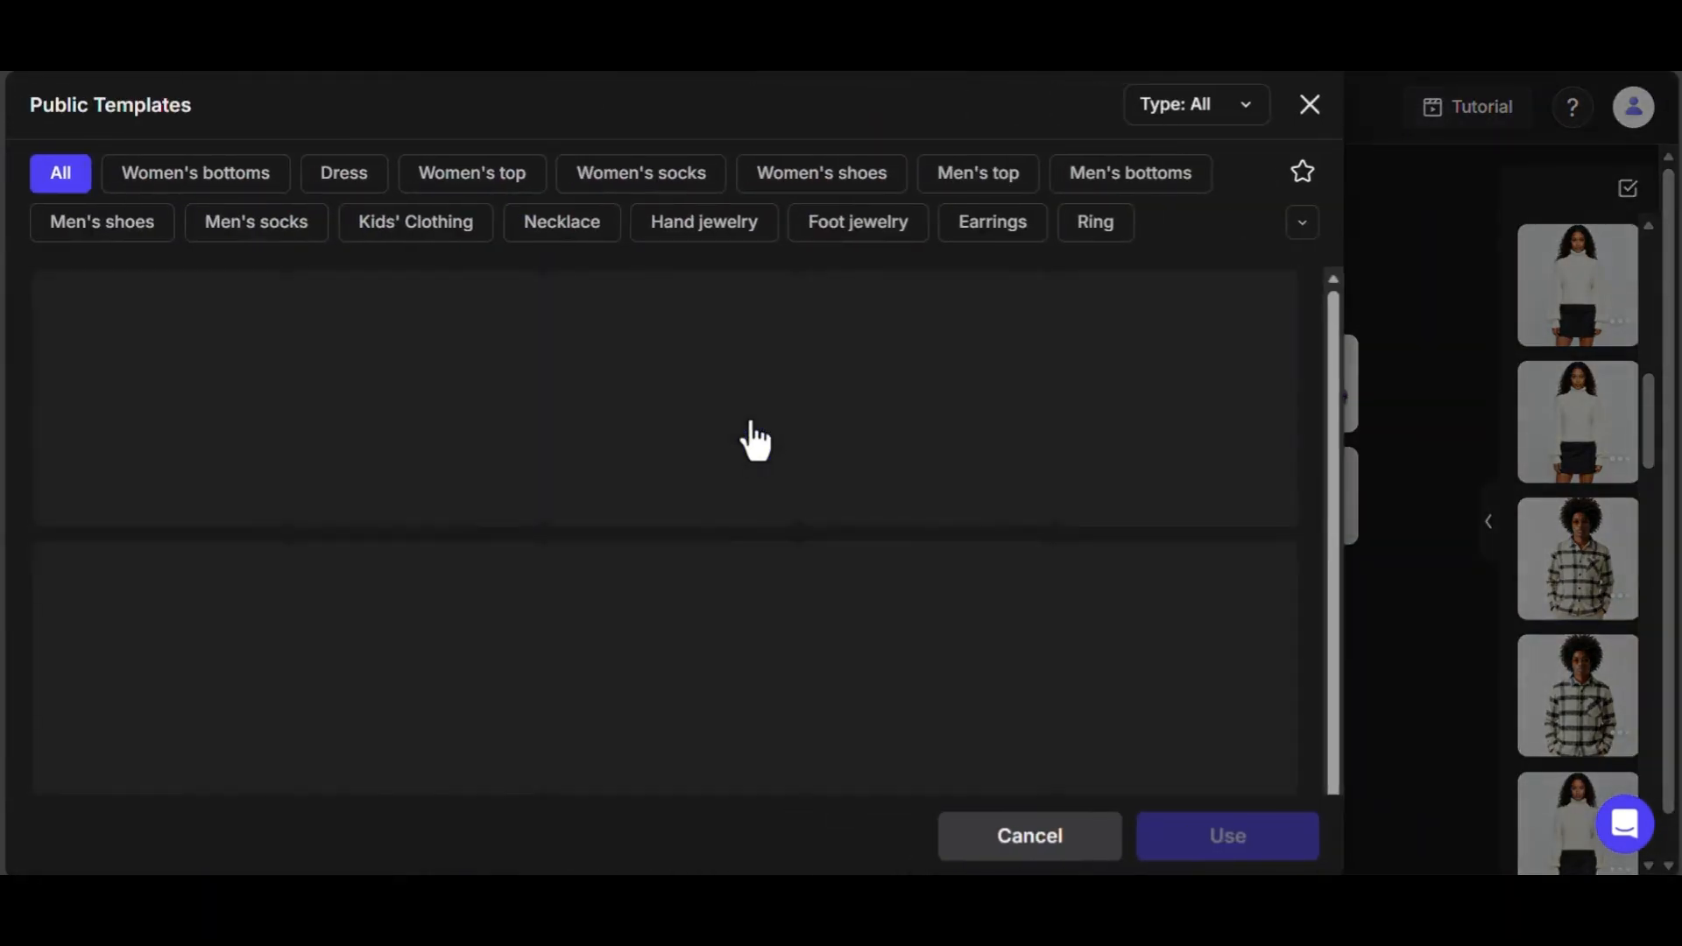
{"action": "scroll", "coordinate": [368, 403], "scroll_direction": "down", "scroll_amount": 6}
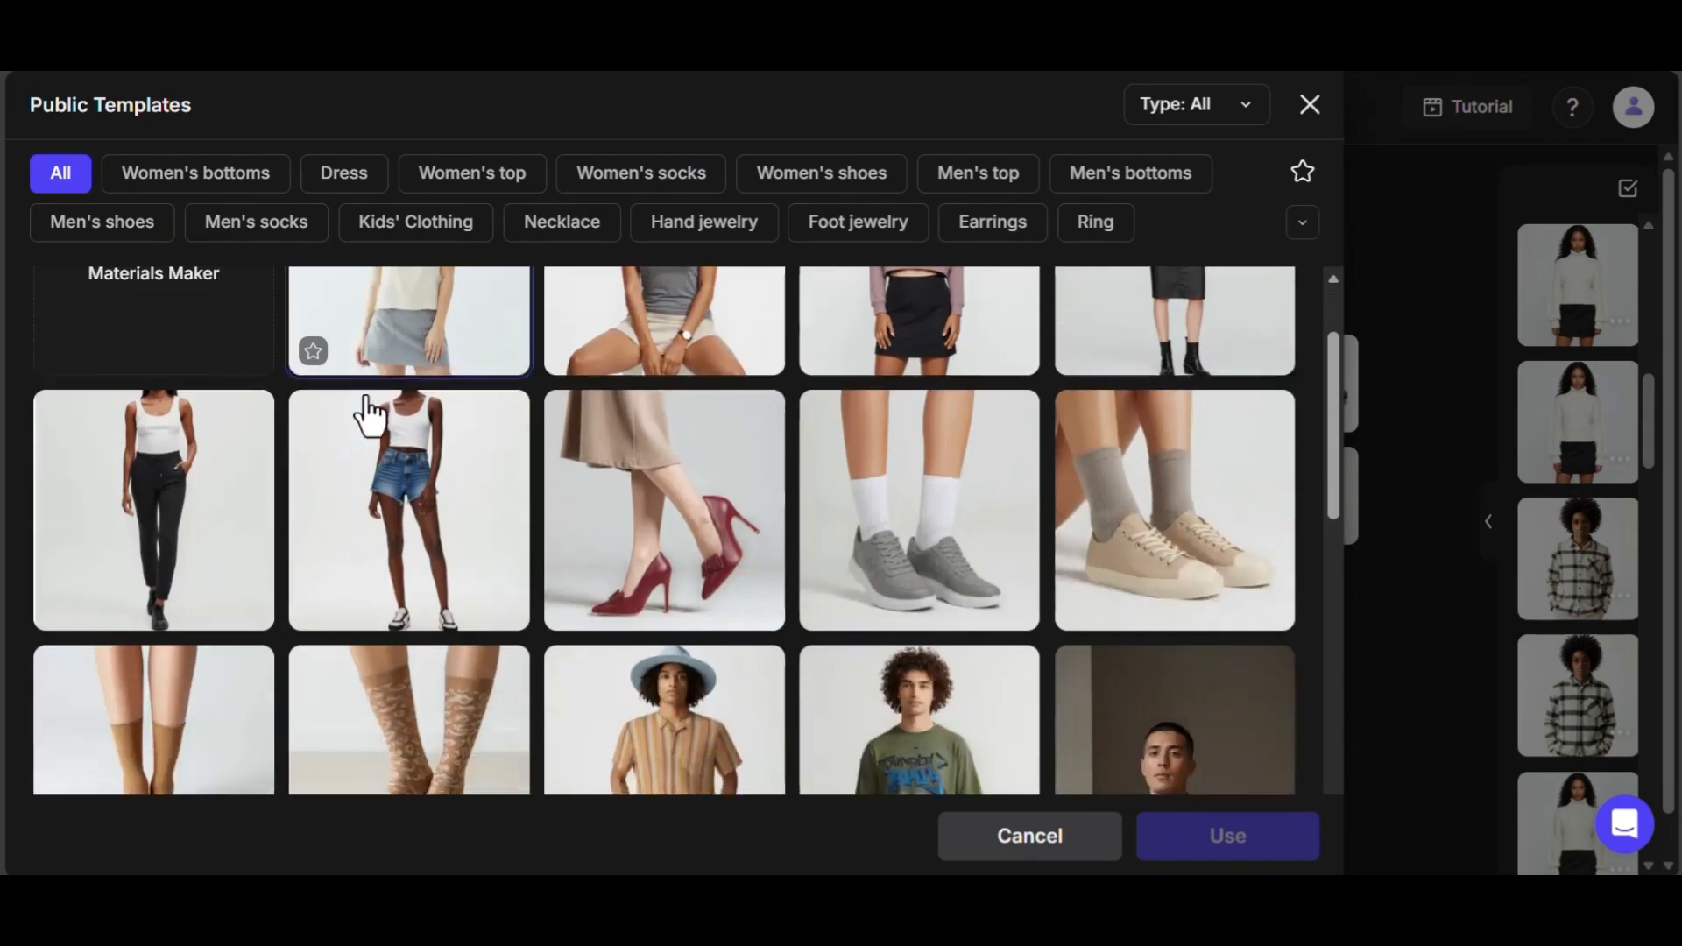
{"action": "scroll", "coordinate": [368, 411], "scroll_direction": "down", "scroll_amount": 10}
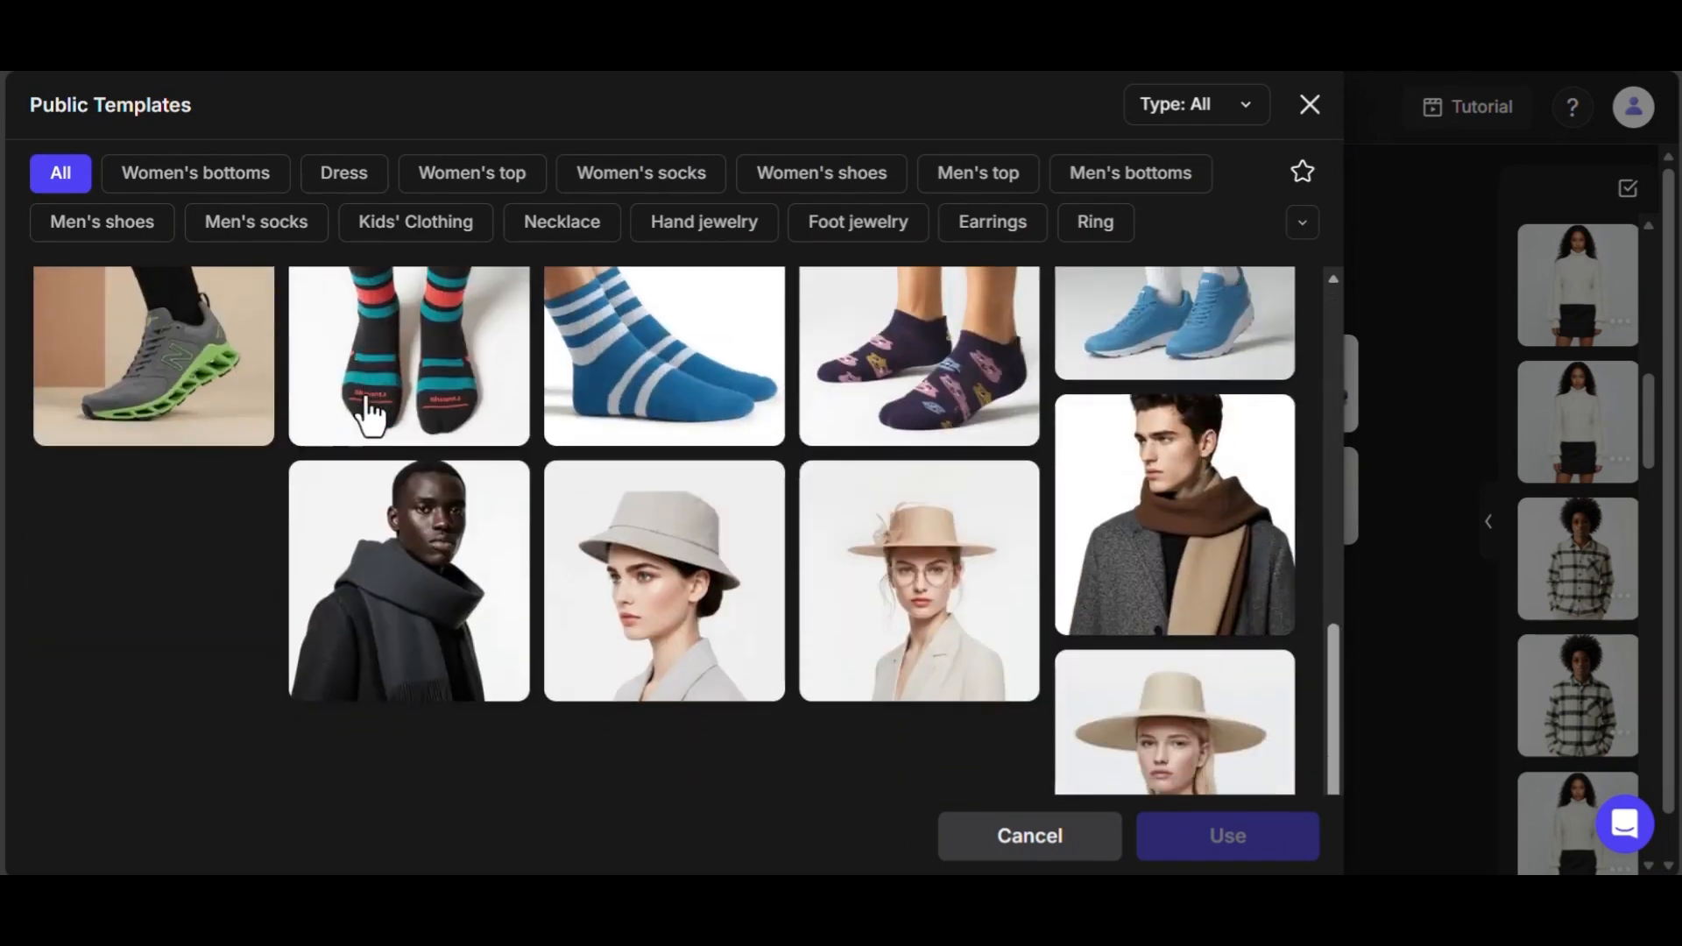
{"action": "scroll", "coordinate": [368, 403], "scroll_direction": "up", "scroll_amount": 6}
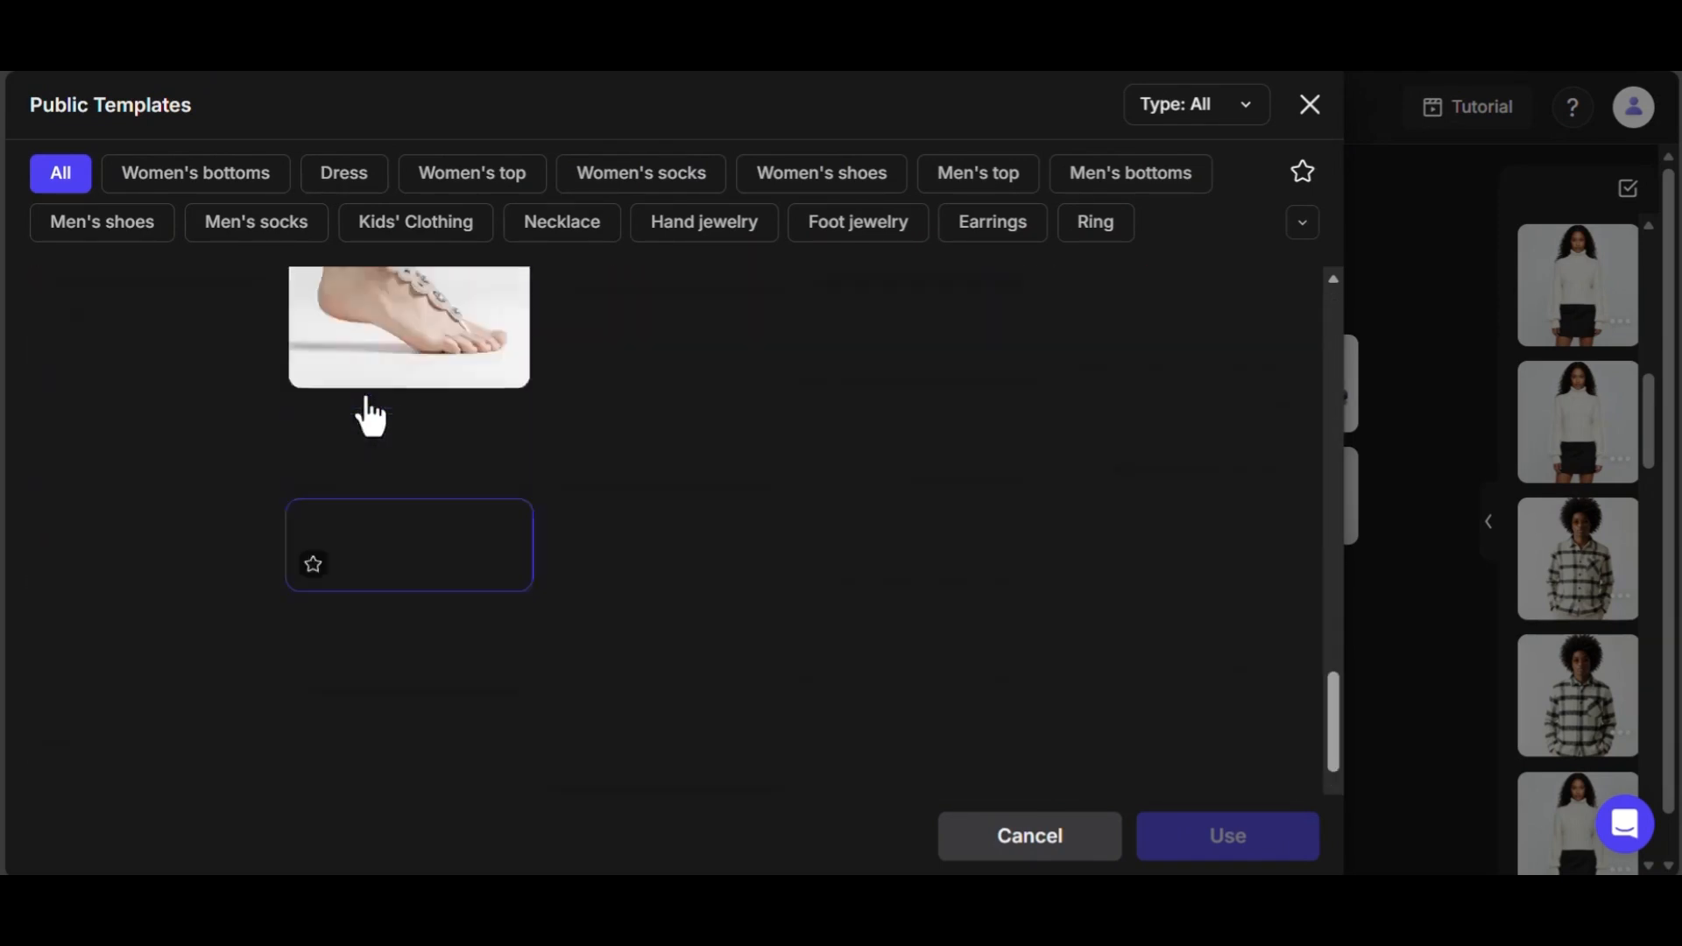
{"action": "scroll", "coordinate": [368, 412], "scroll_direction": "up", "scroll_amount": 5}
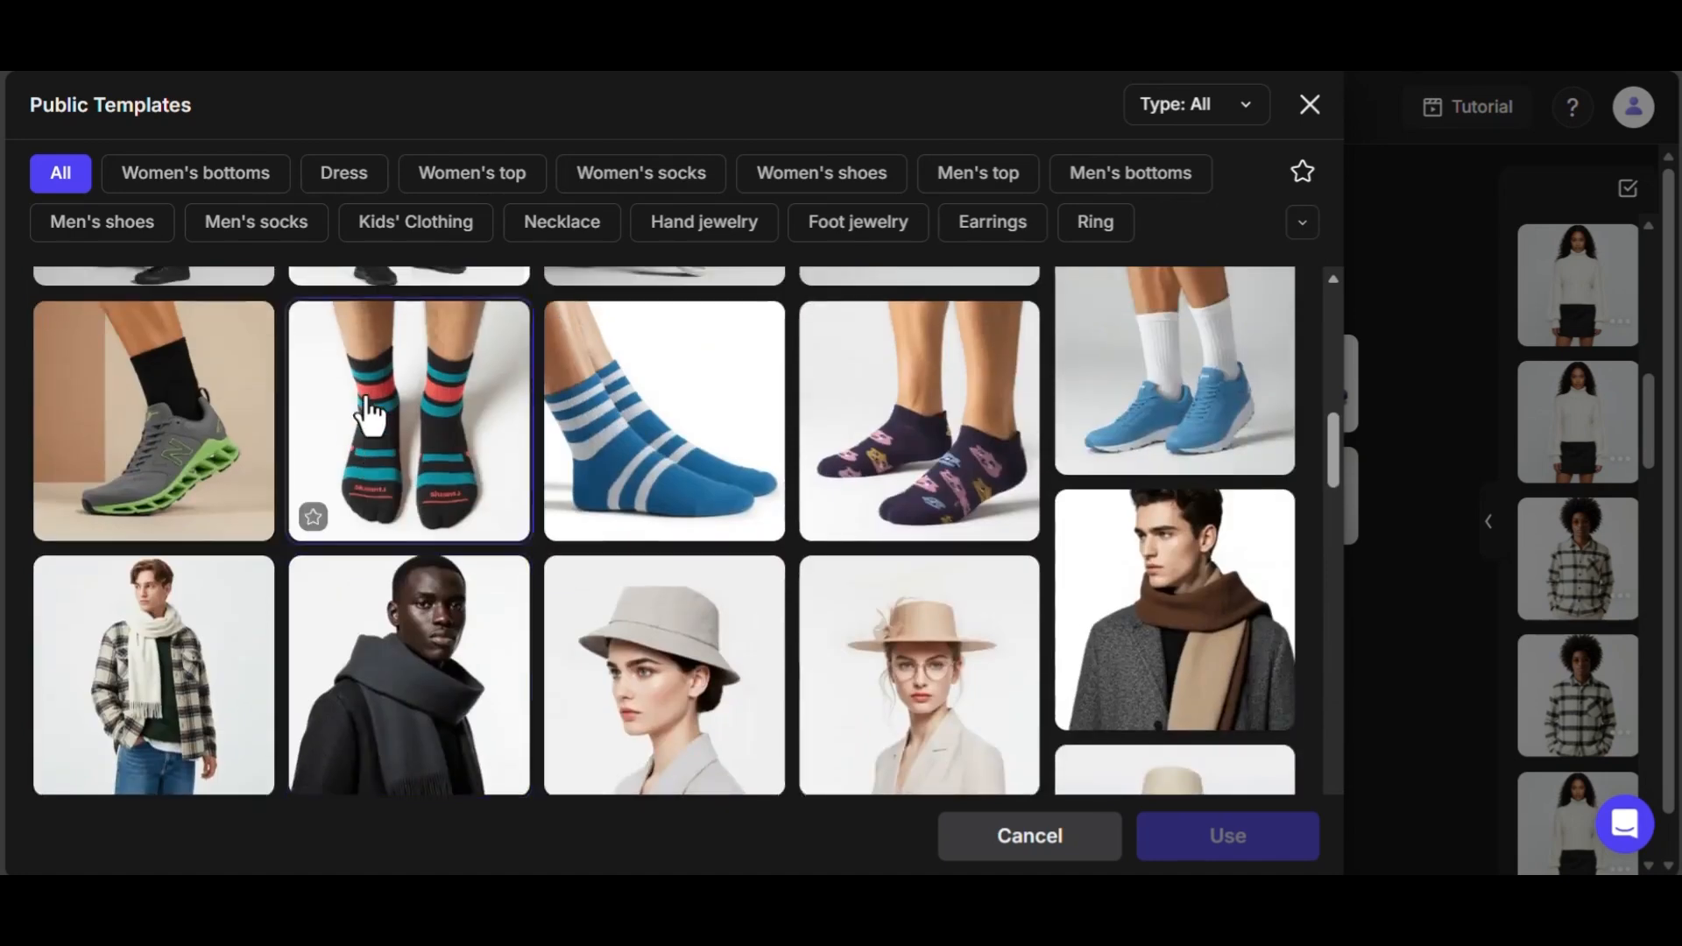
{"action": "scroll", "coordinate": [368, 411], "scroll_direction": "up", "scroll_amount": 2}
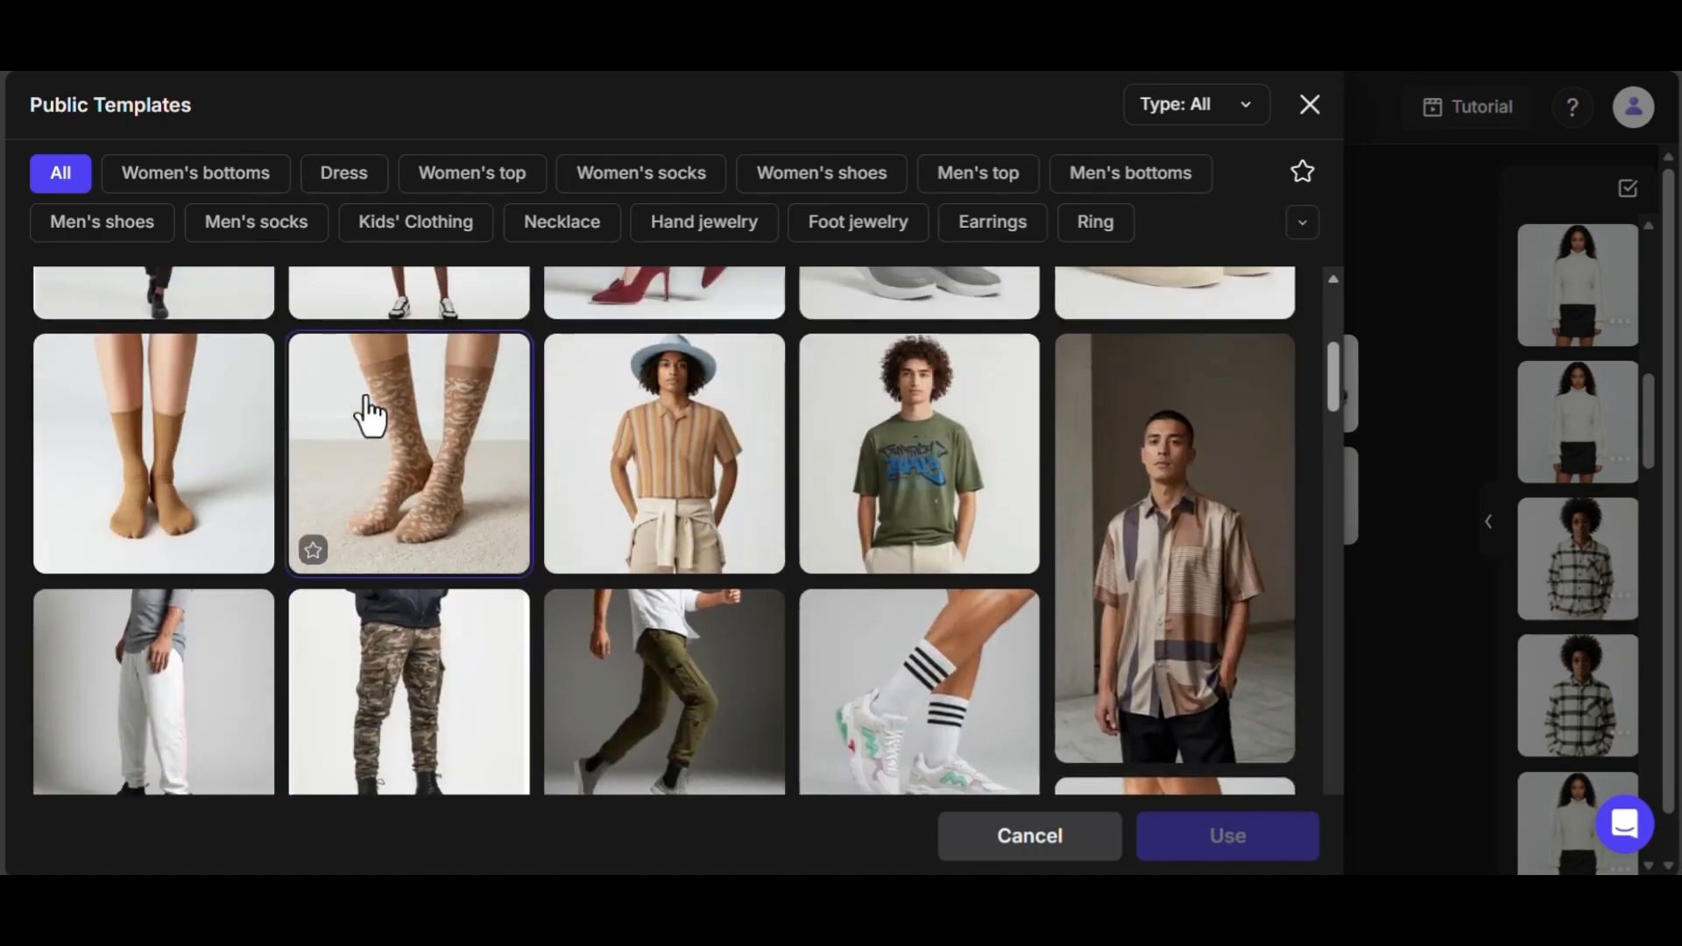
{"action": "scroll", "coordinate": [912, 590], "scroll_direction": "down", "scroll_amount": 2}
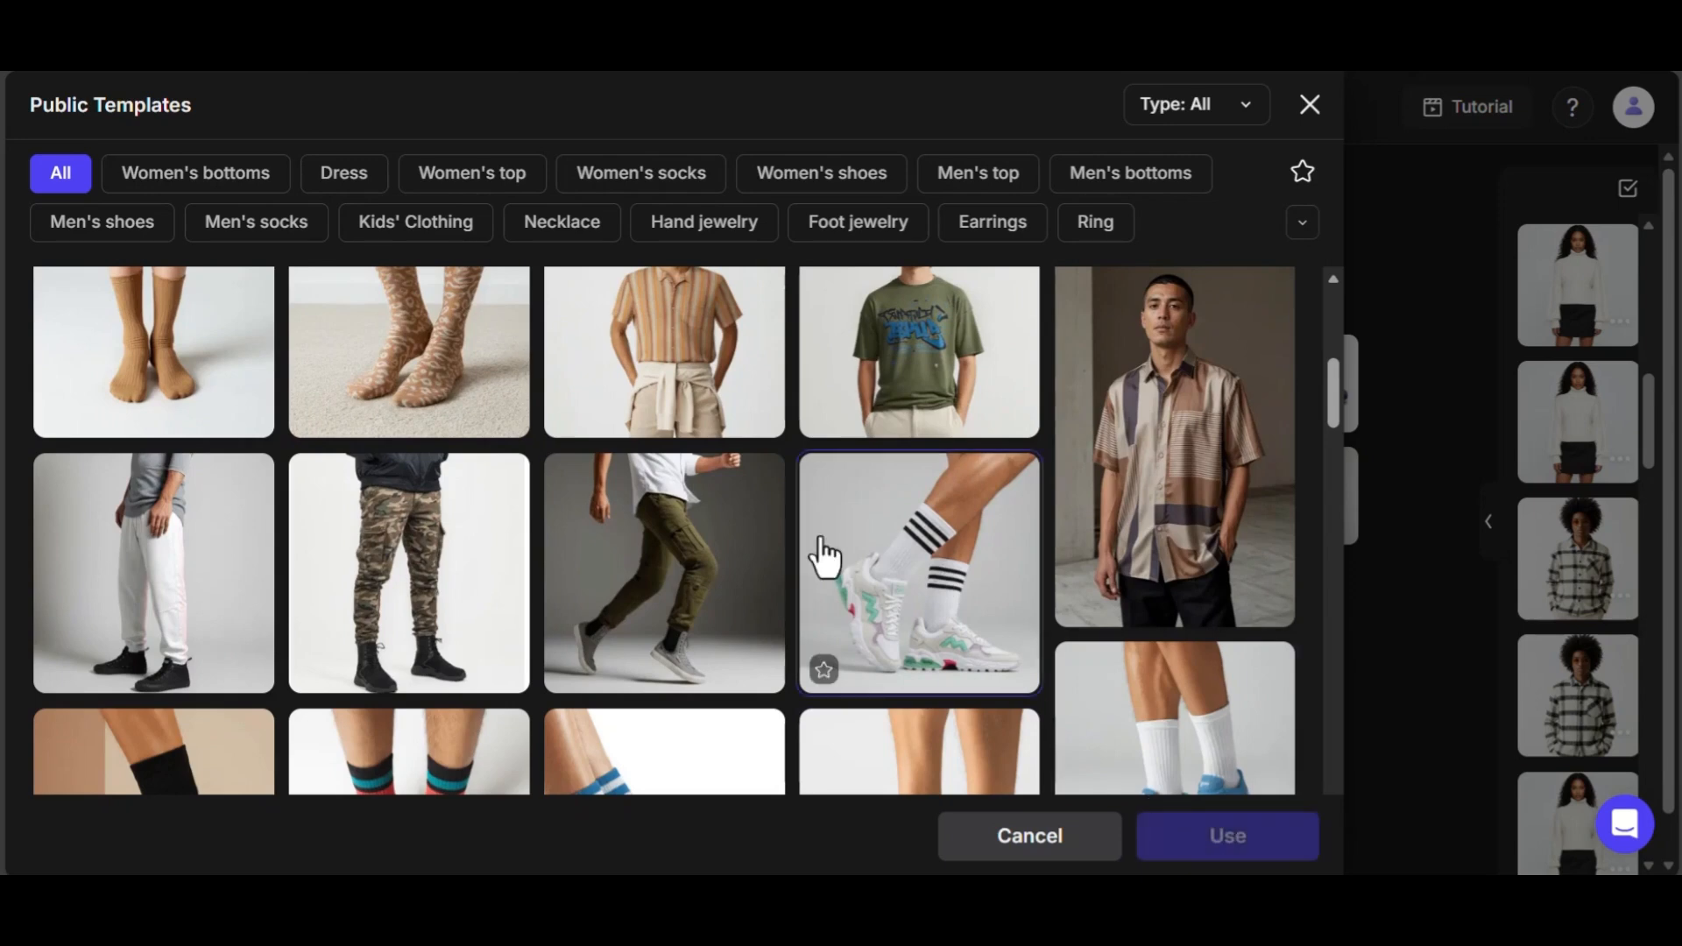
{"action": "left_click", "coordinate": [916, 561]}
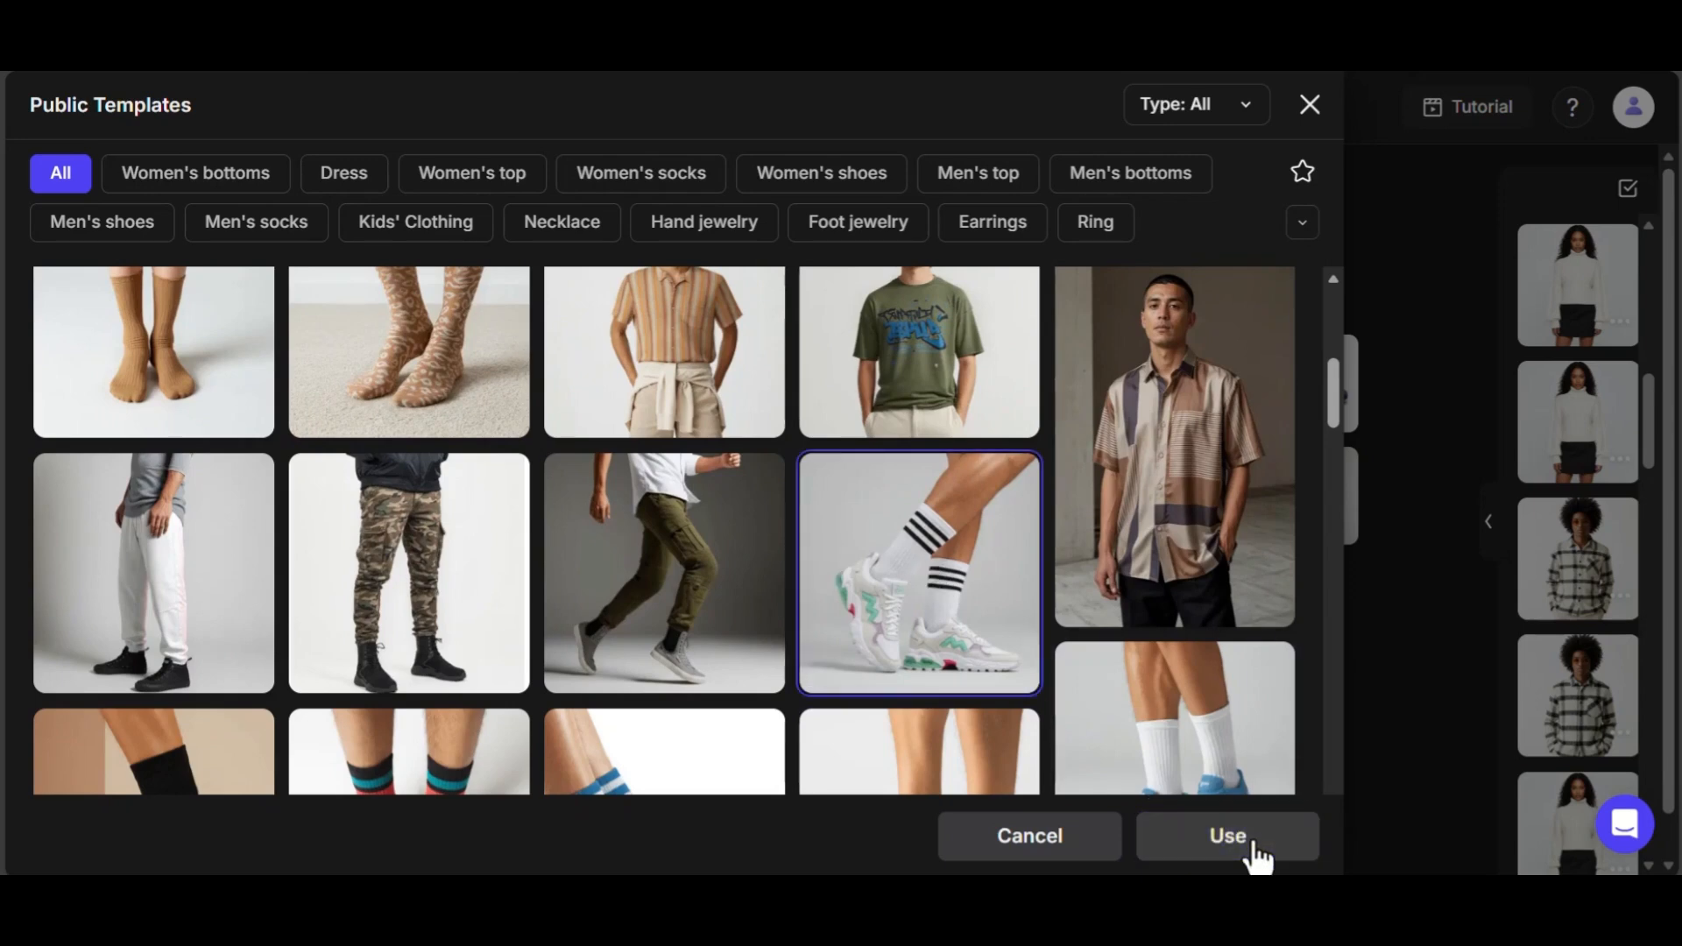
{"action": "left_click", "coordinate": [1230, 837]}
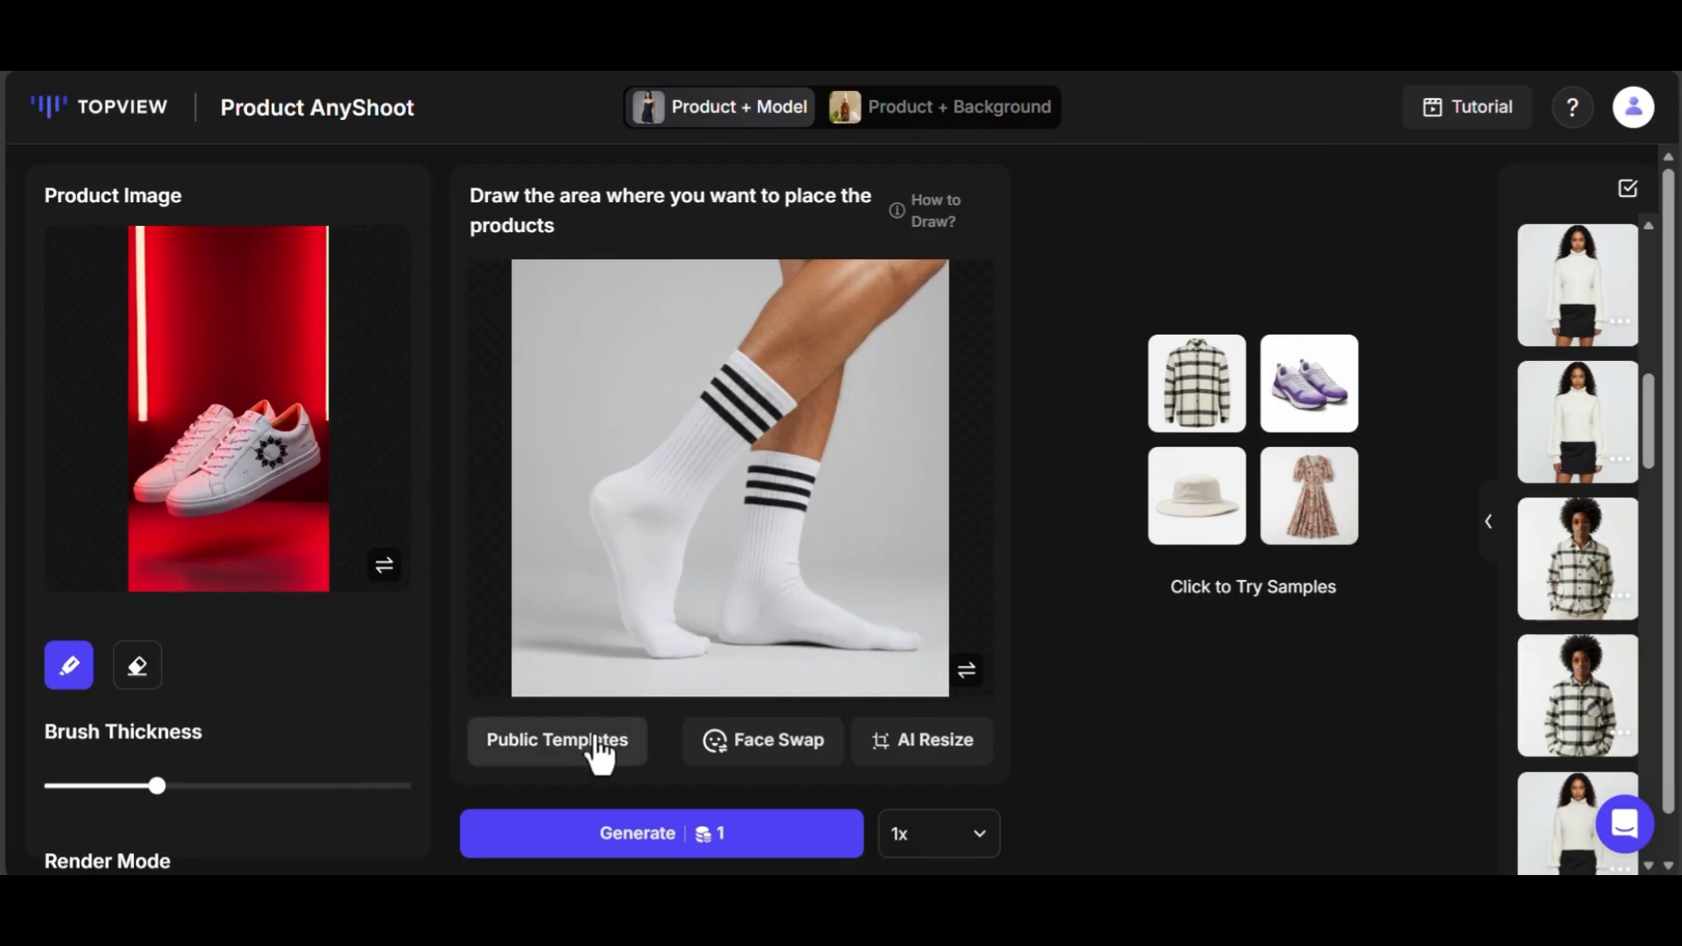
{"action": "left_click", "coordinate": [599, 751]}
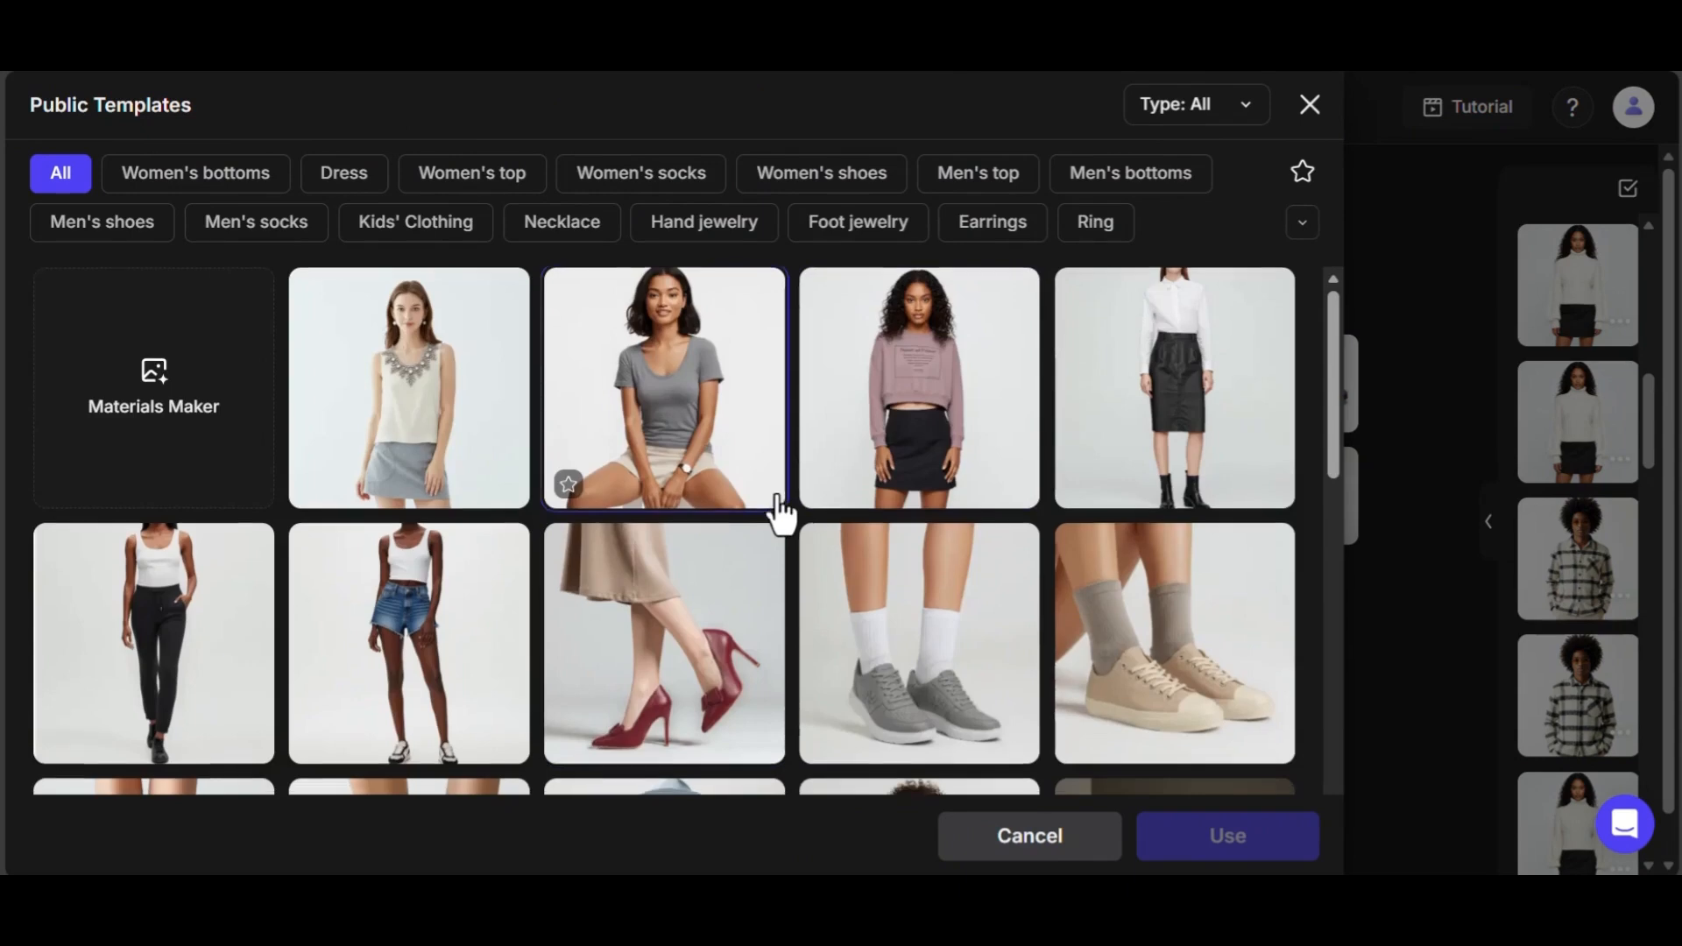
{"action": "scroll", "coordinate": [779, 515], "scroll_direction": "down", "scroll_amount": 3}
{"action": "scroll", "coordinate": [778, 498], "scroll_direction": "down", "scroll_amount": 1}
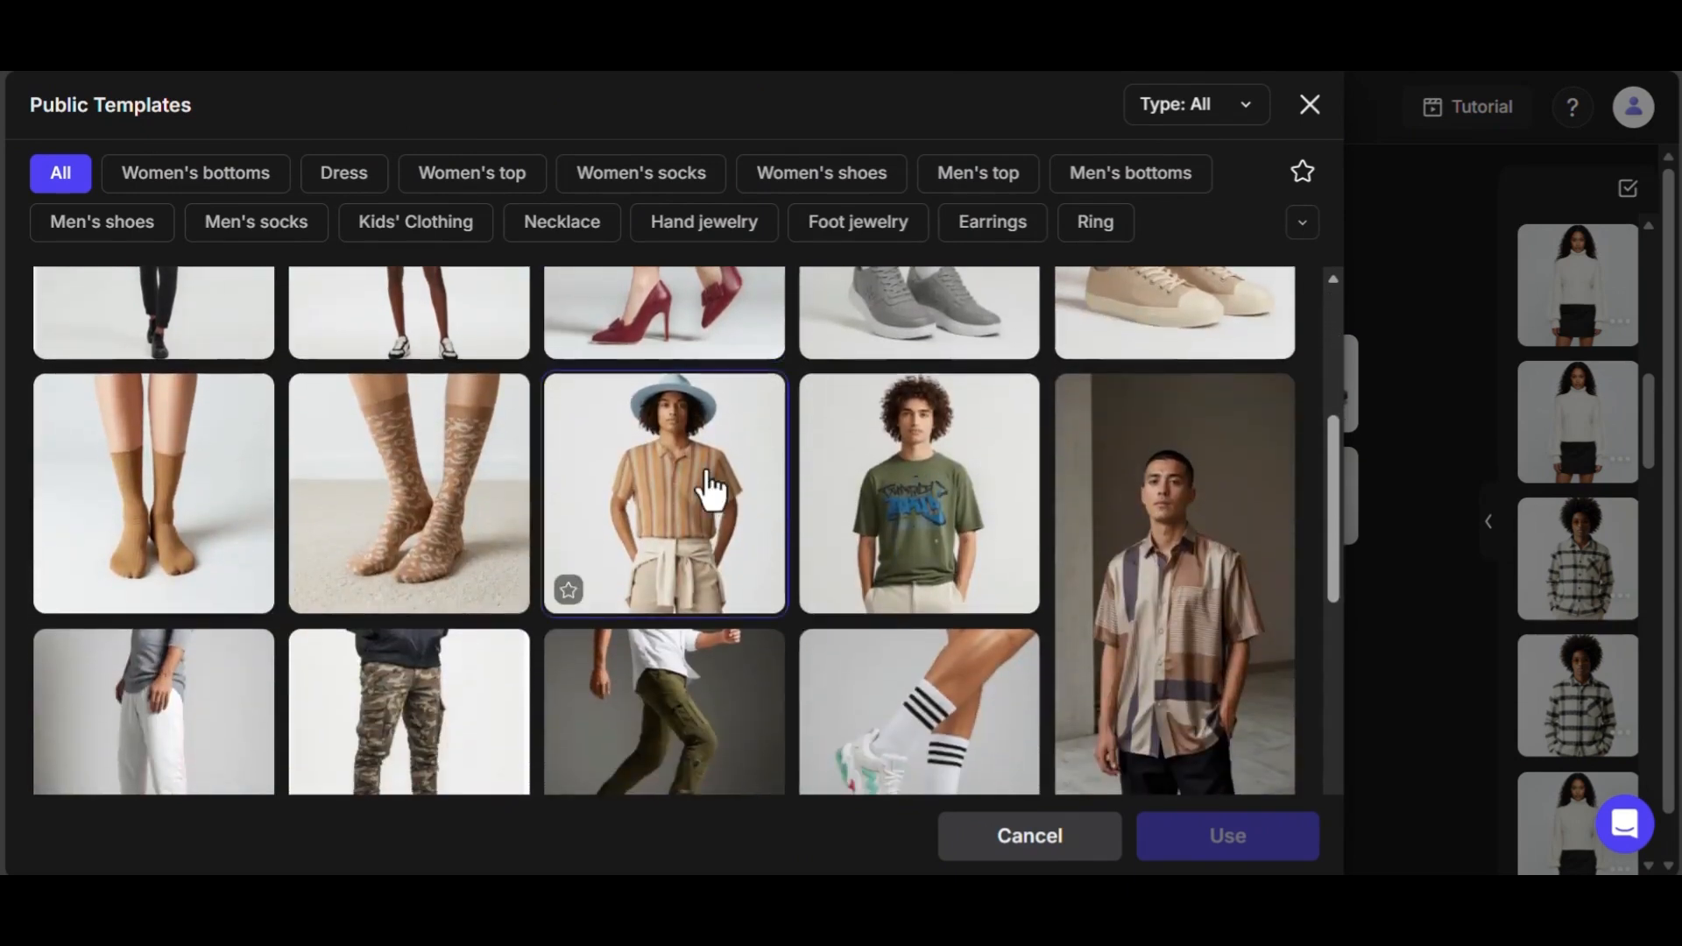
{"action": "scroll", "coordinate": [912, 491], "scroll_direction": "down", "scroll_amount": 2}
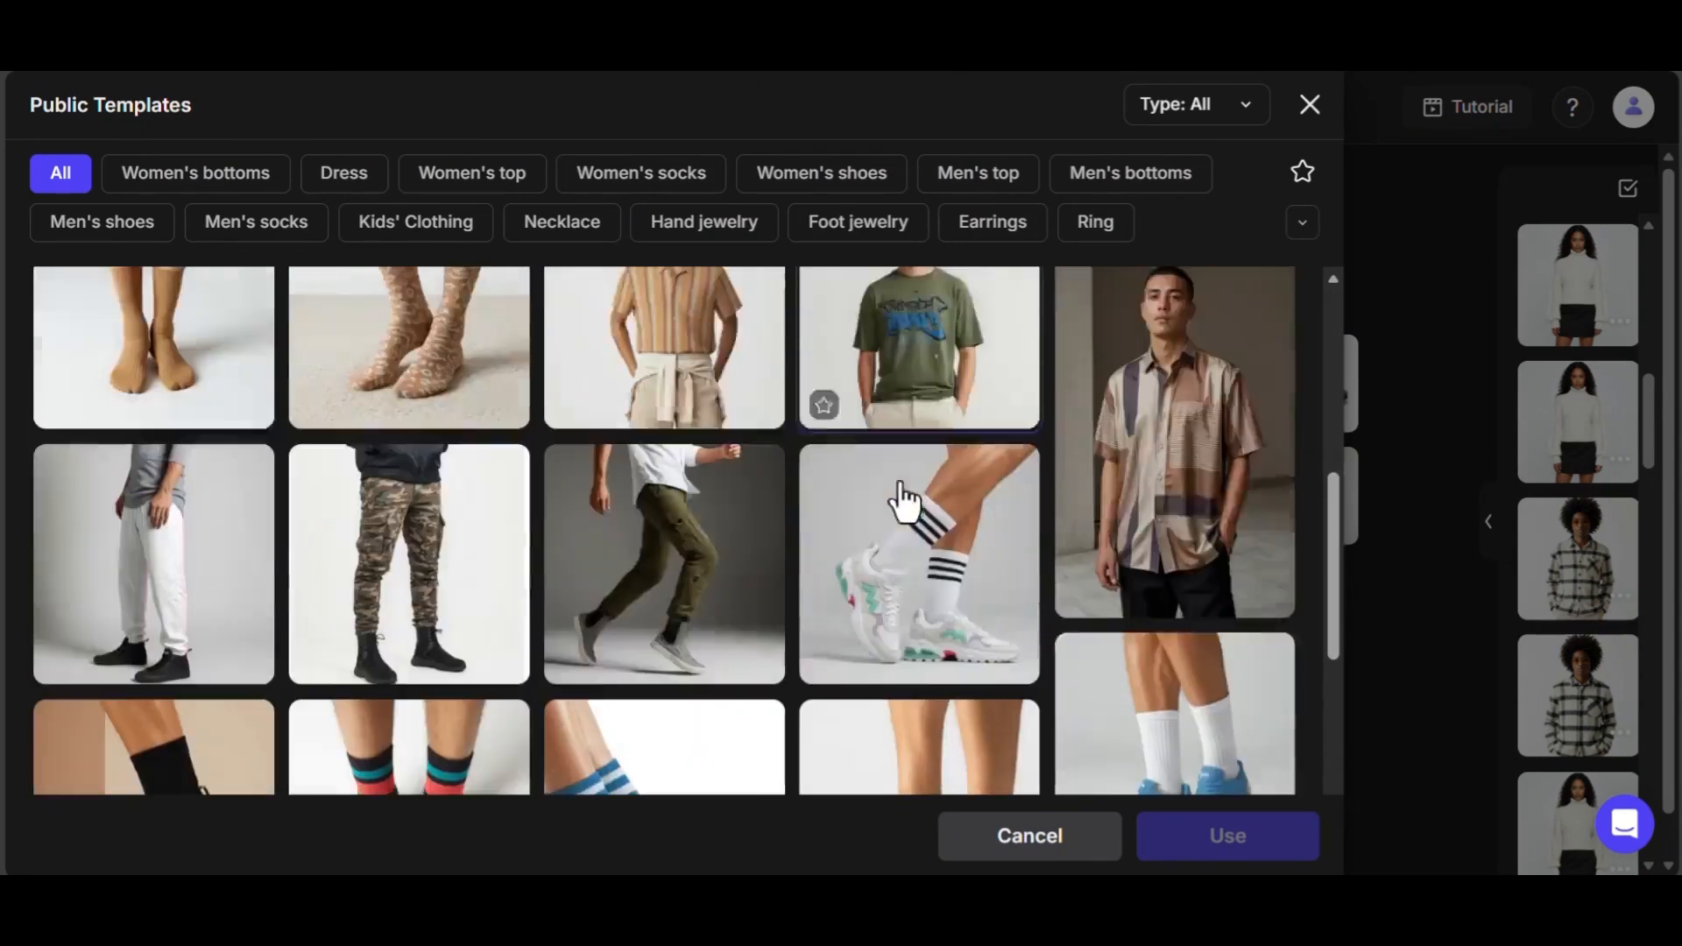
{"action": "scroll", "coordinate": [1150, 368], "scroll_direction": "up", "scroll_amount": 10}
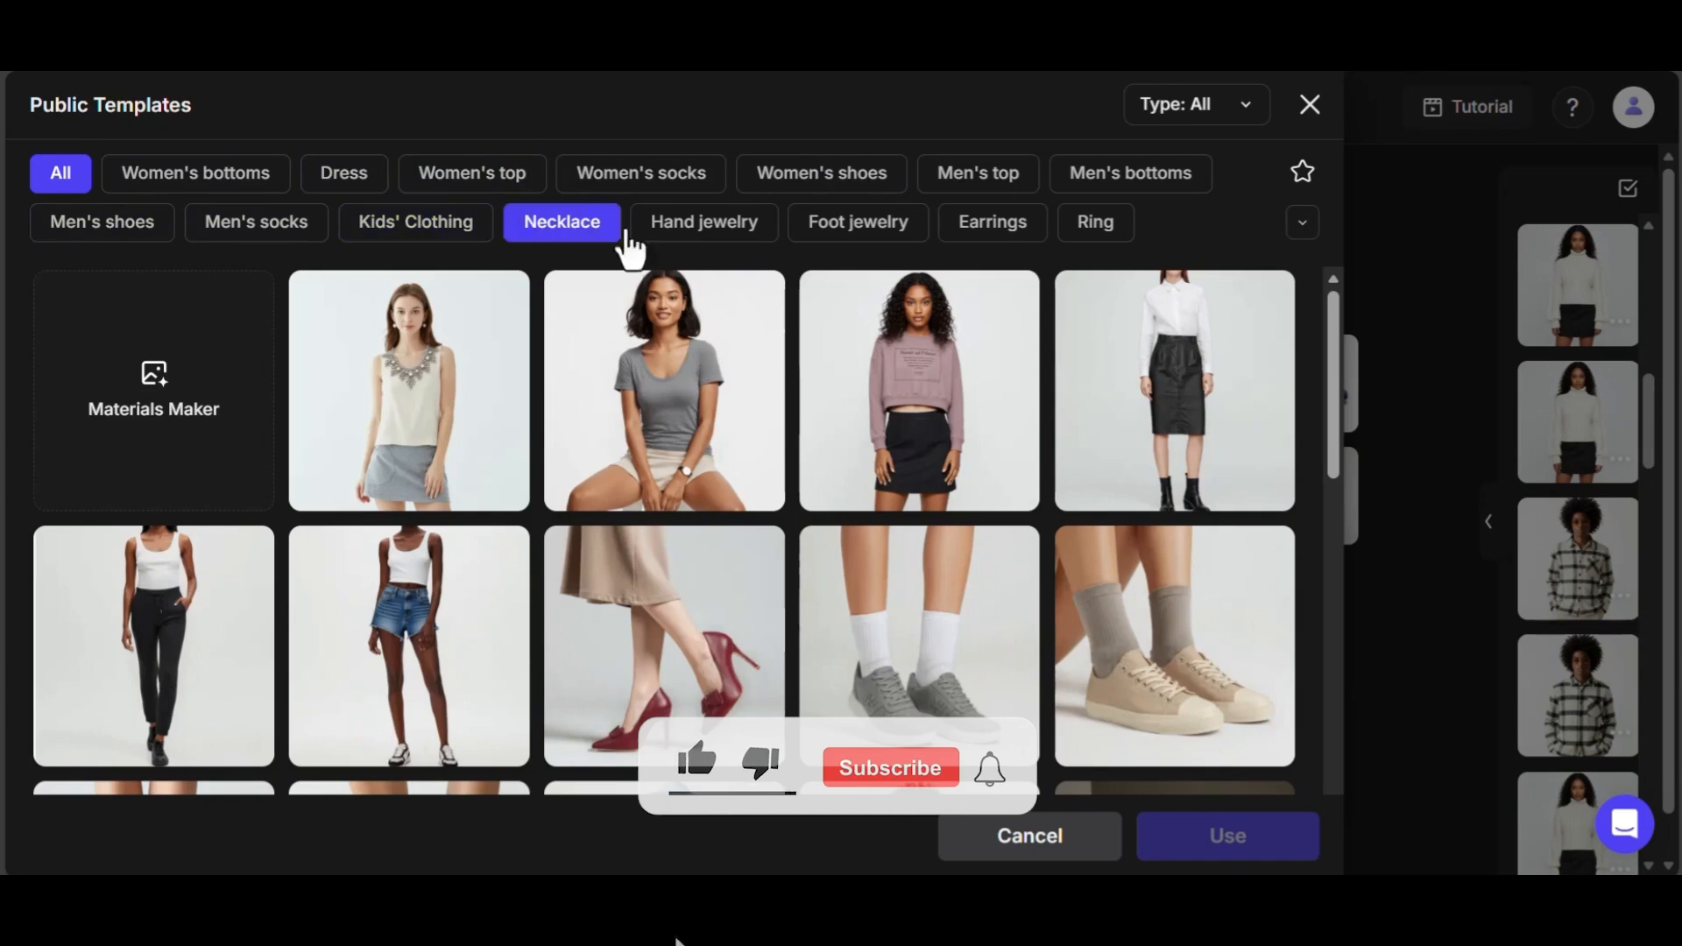
{"action": "left_click", "coordinate": [138, 232]}
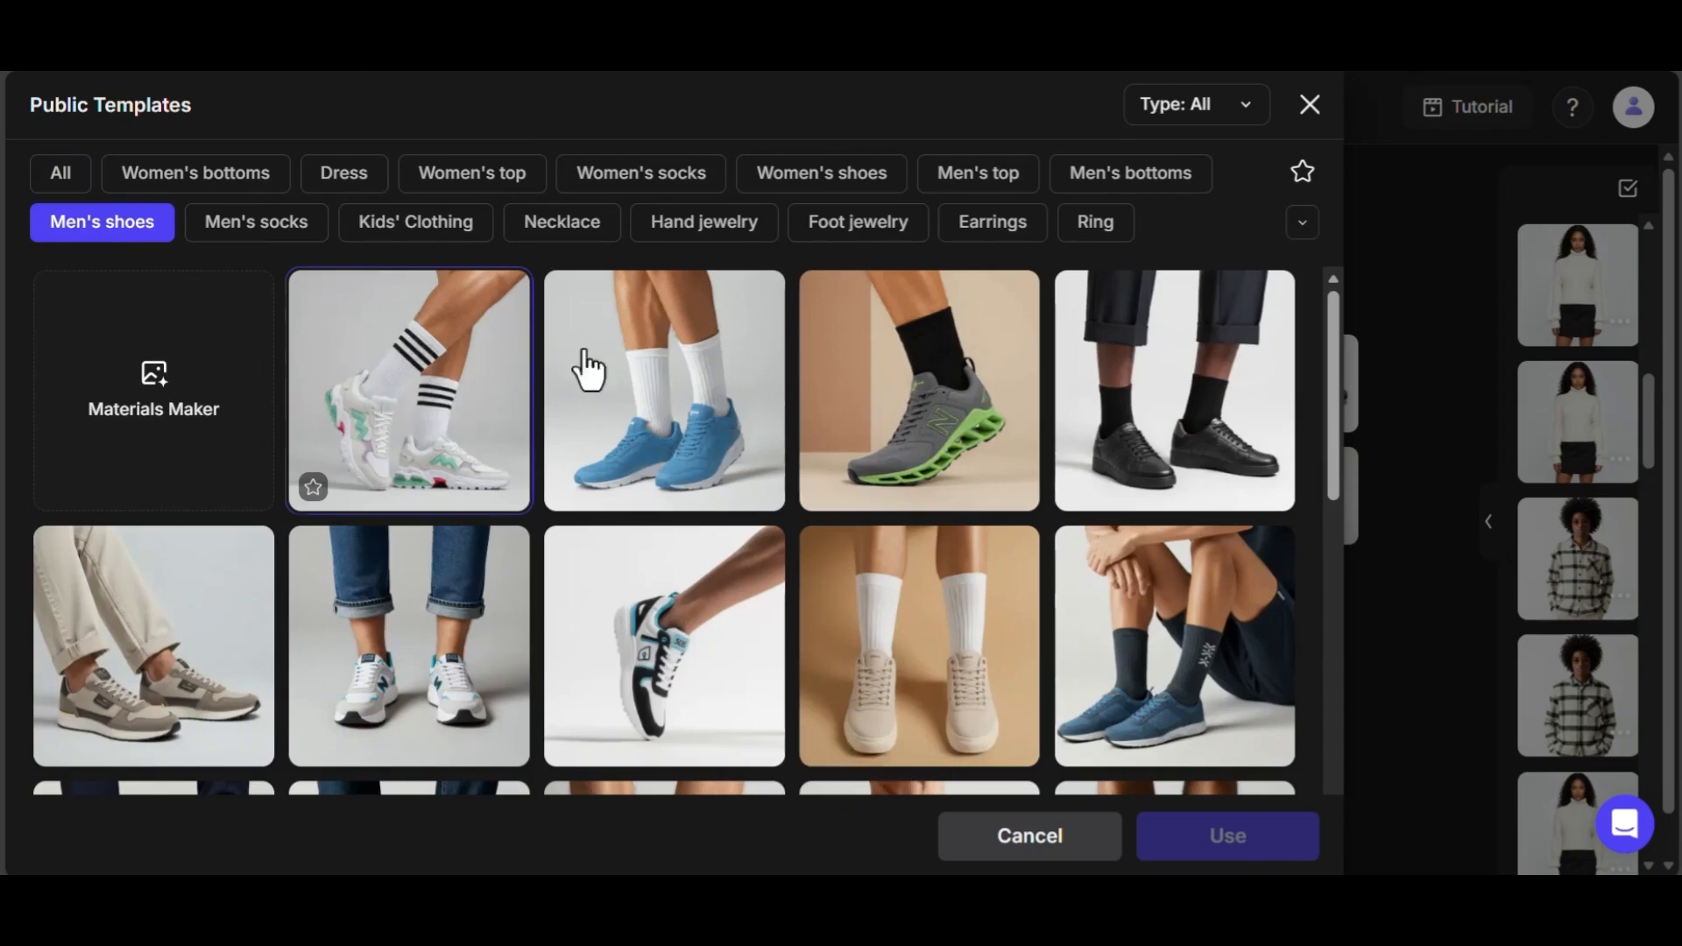
{"action": "left_click", "coordinate": [1065, 230]}
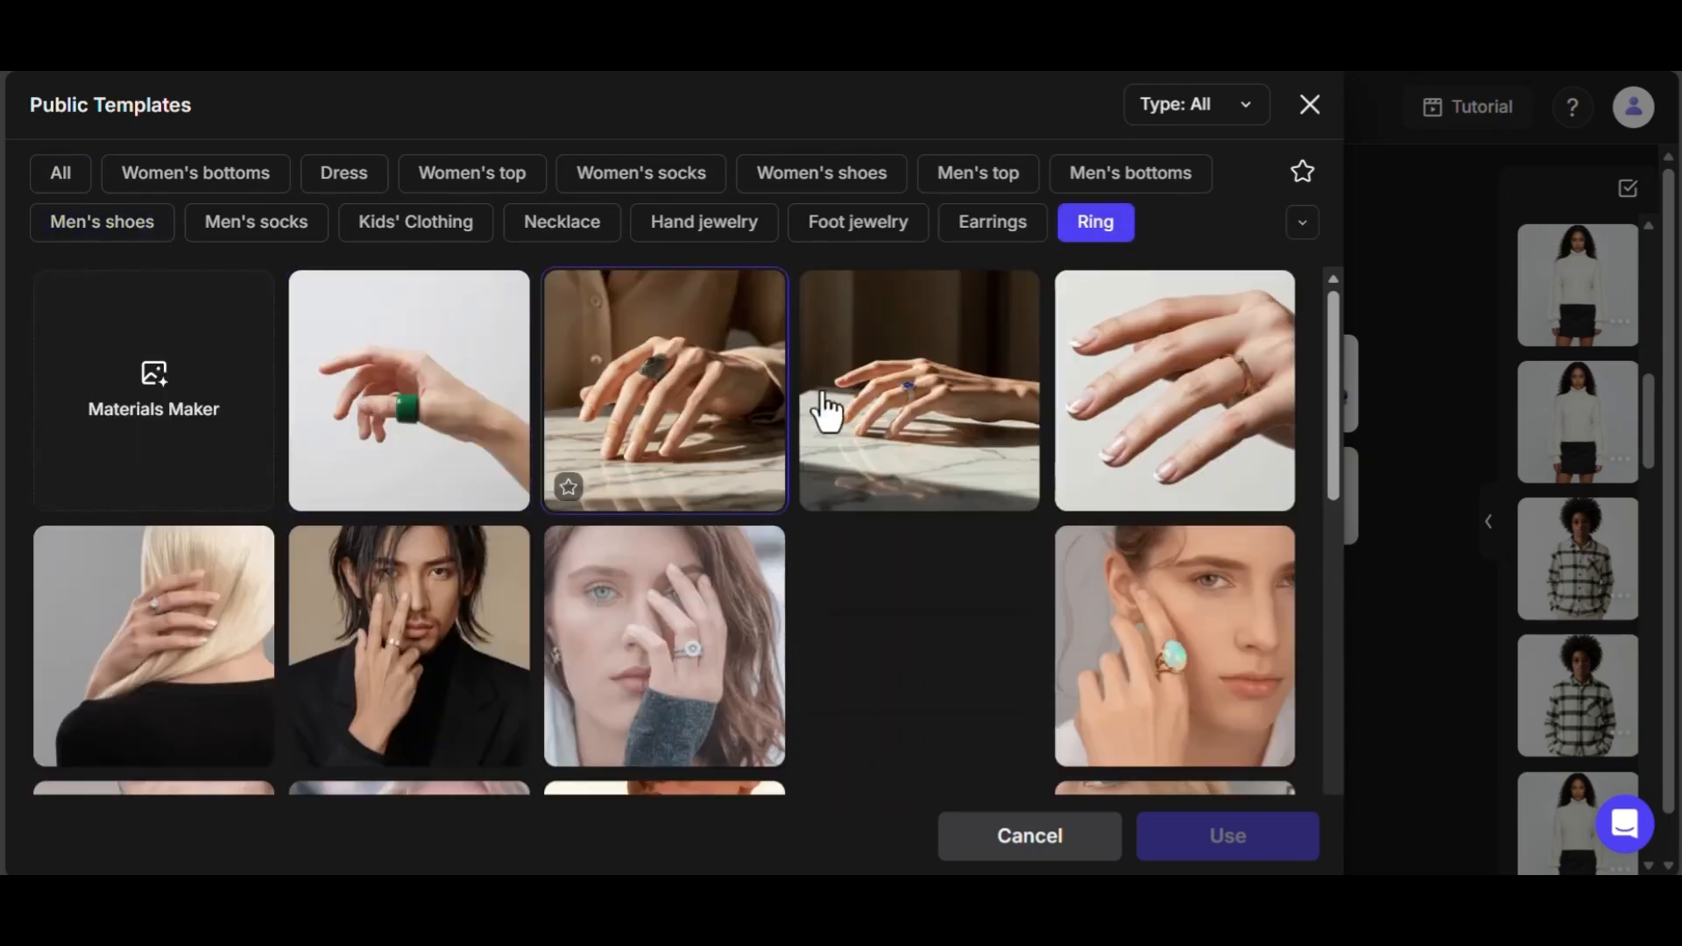
{"action": "scroll", "coordinate": [544, 514], "scroll_direction": "down", "scroll_amount": 6}
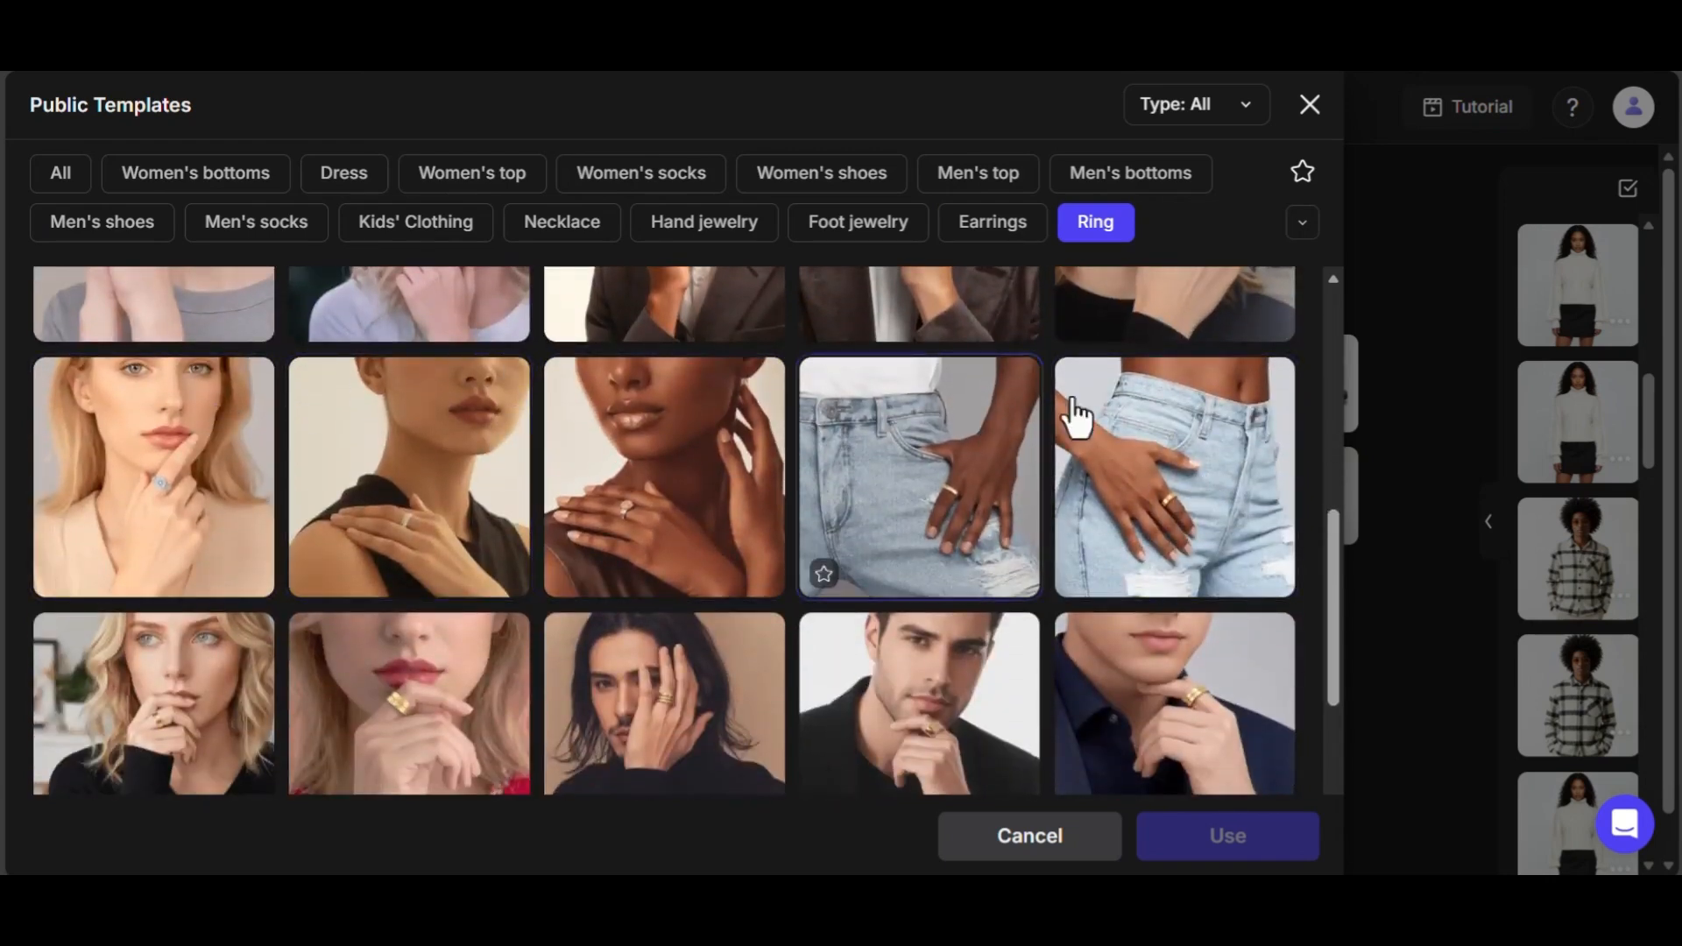
{"action": "left_click", "coordinate": [1308, 106]}
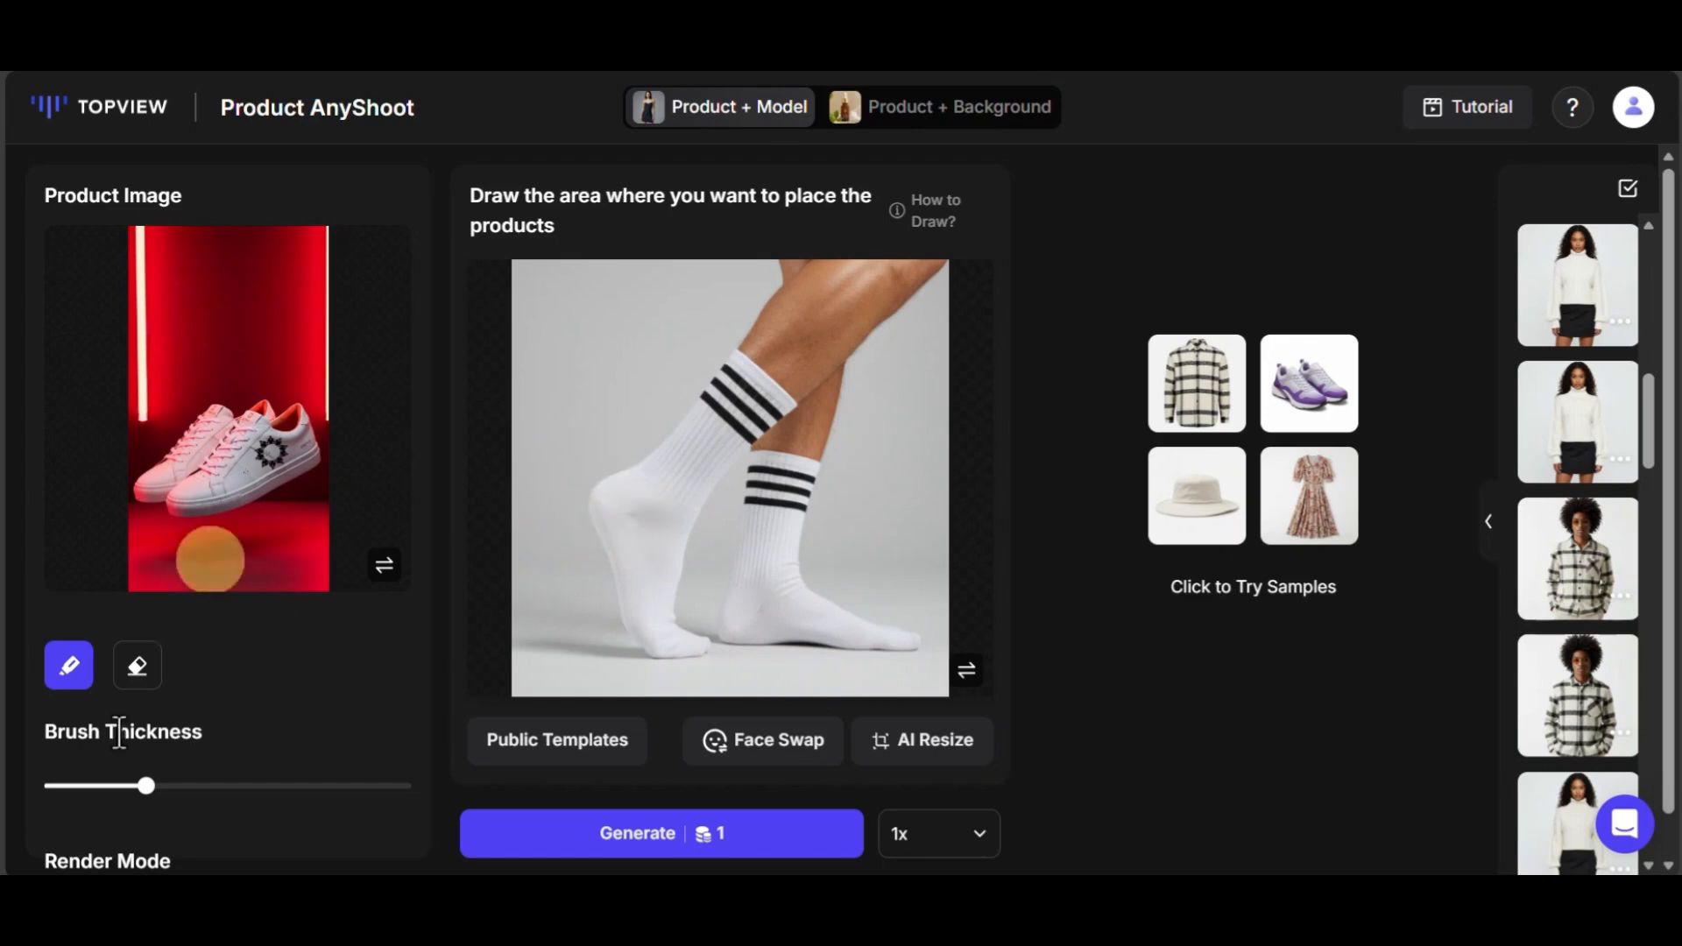
- With a thinner brush, mask both feet yellow, erasing the stray patch over the right sock's stripes
{"action": "left_click_drag", "start_coordinate": [143, 800], "coordinate": [121, 799]}
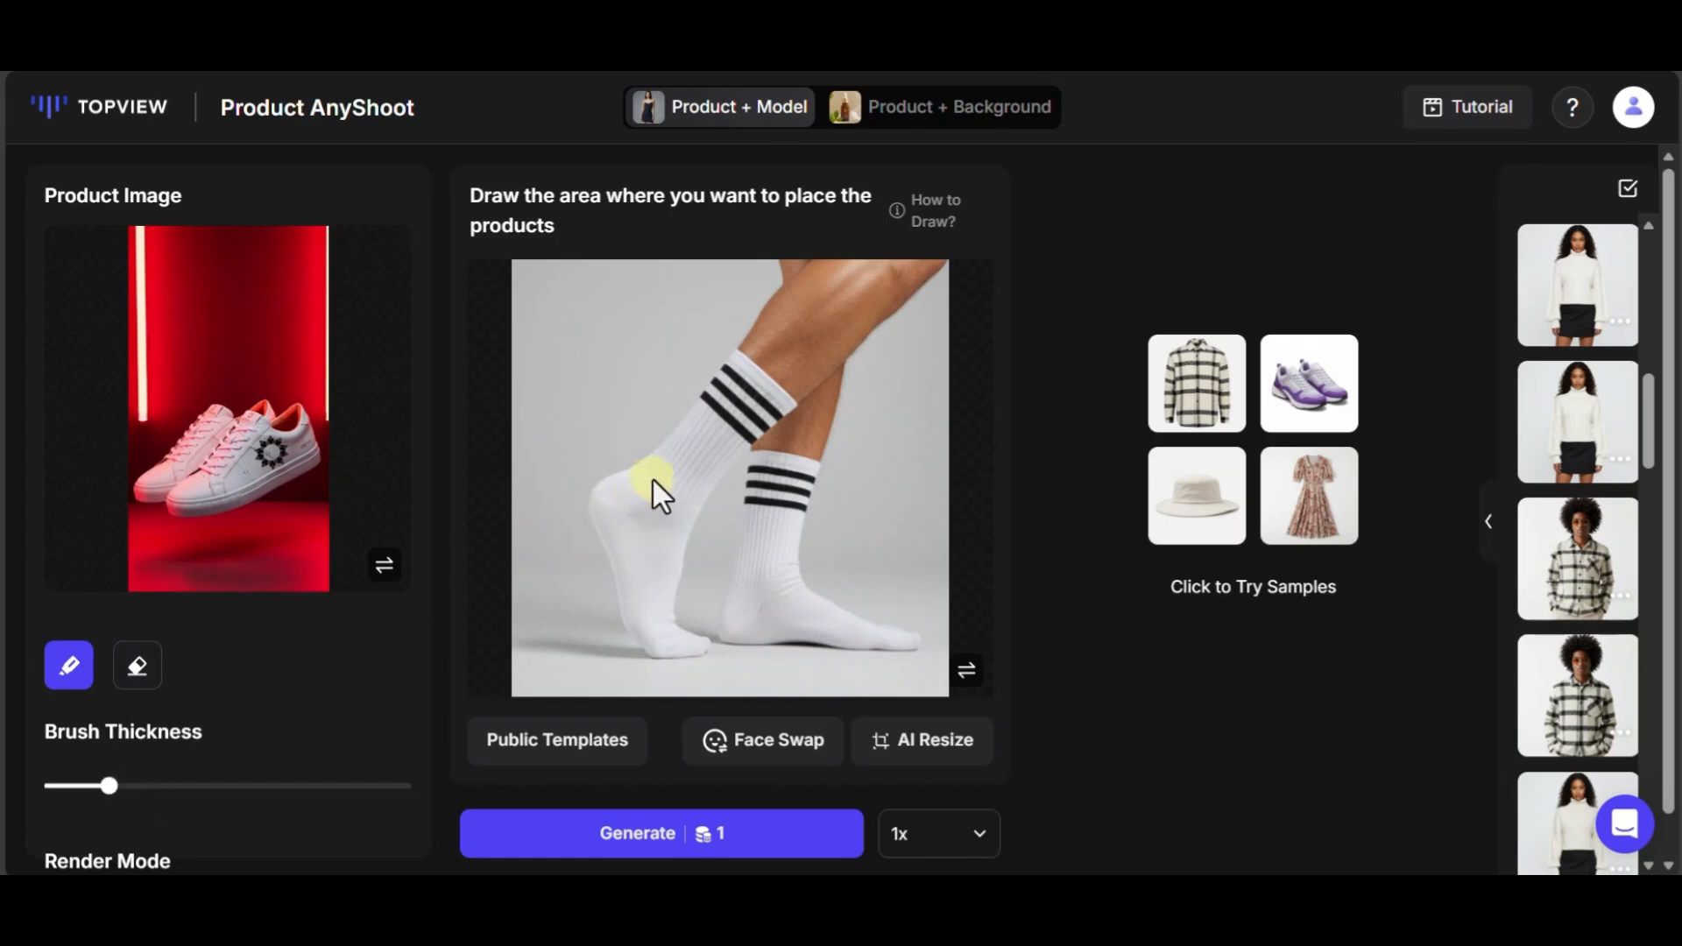
{"action": "mouse_move", "coordinate": [654, 480]}
{"action": "left_mouse_down"}
{"action": "mouse_move", "coordinate": [610, 538]}
{"action": "mouse_move", "coordinate": [647, 645]}
{"action": "mouse_move", "coordinate": [669, 655]}
{"action": "mouse_move", "coordinate": [699, 645]}
{"action": "mouse_move", "coordinate": [664, 603]}
{"action": "mouse_move", "coordinate": [641, 508]}
{"action": "mouse_move", "coordinate": [642, 540]}
{"action": "mouse_move", "coordinate": [654, 466]}
{"action": "mouse_move", "coordinate": [683, 498]}
{"action": "mouse_move", "coordinate": [677, 558]}
{"action": "mouse_move", "coordinate": [746, 474]}
{"action": "mouse_move", "coordinate": [786, 490]}
{"action": "left_mouse_up"}
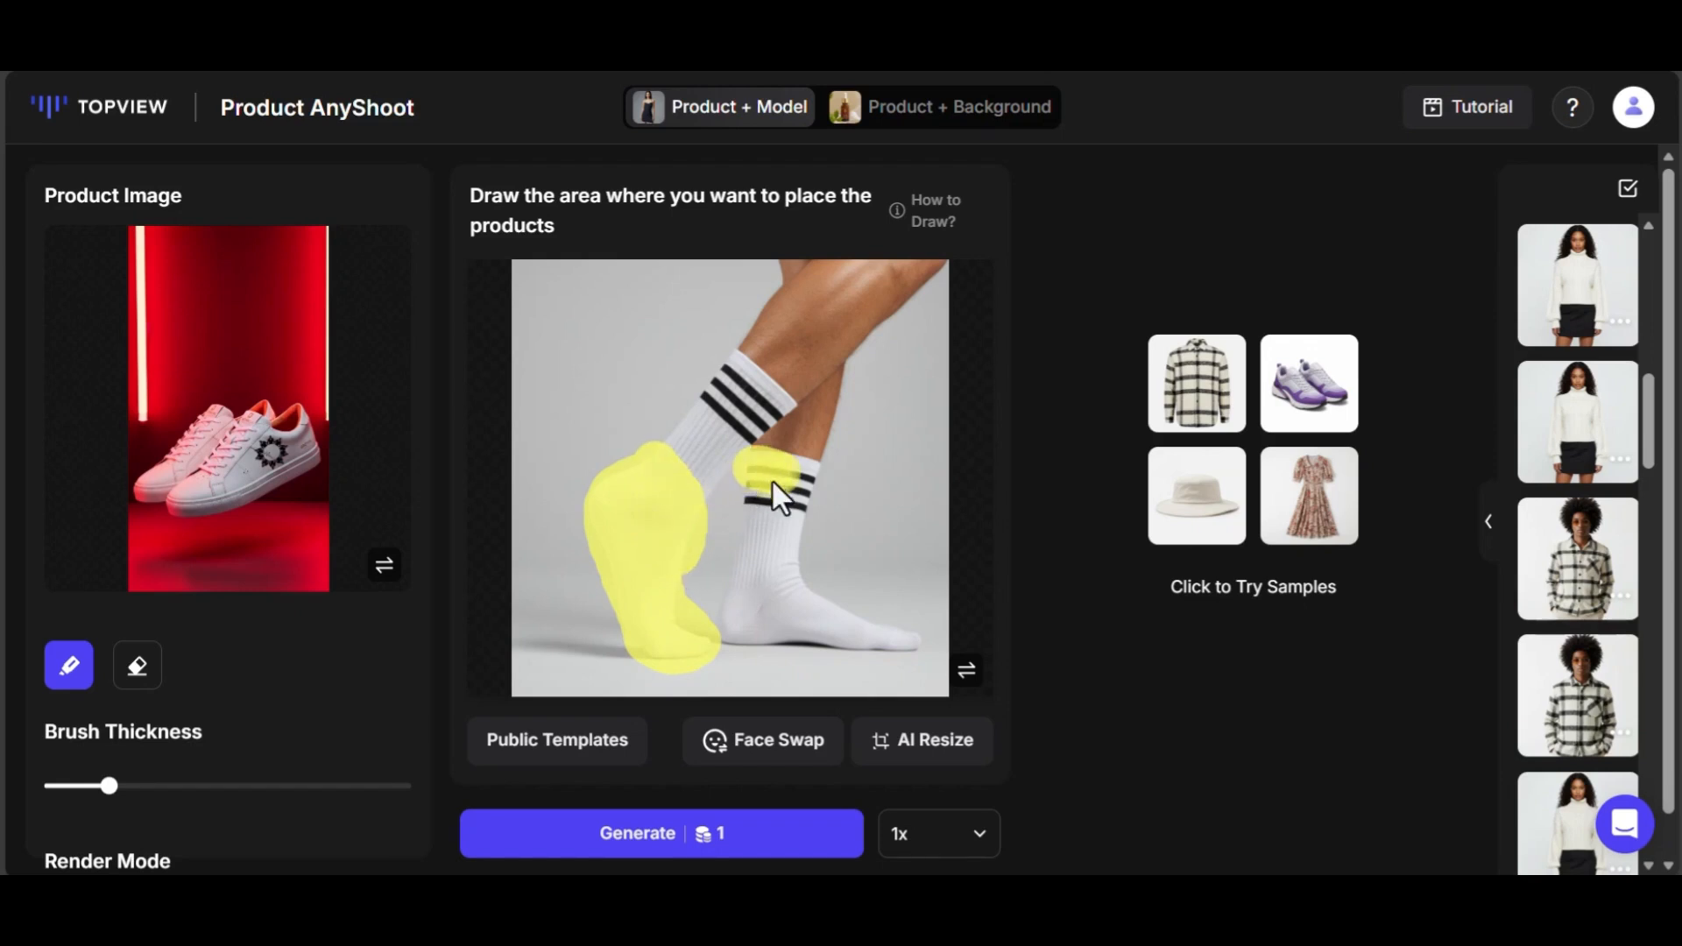
{"action": "left_click", "coordinate": [136, 670]}
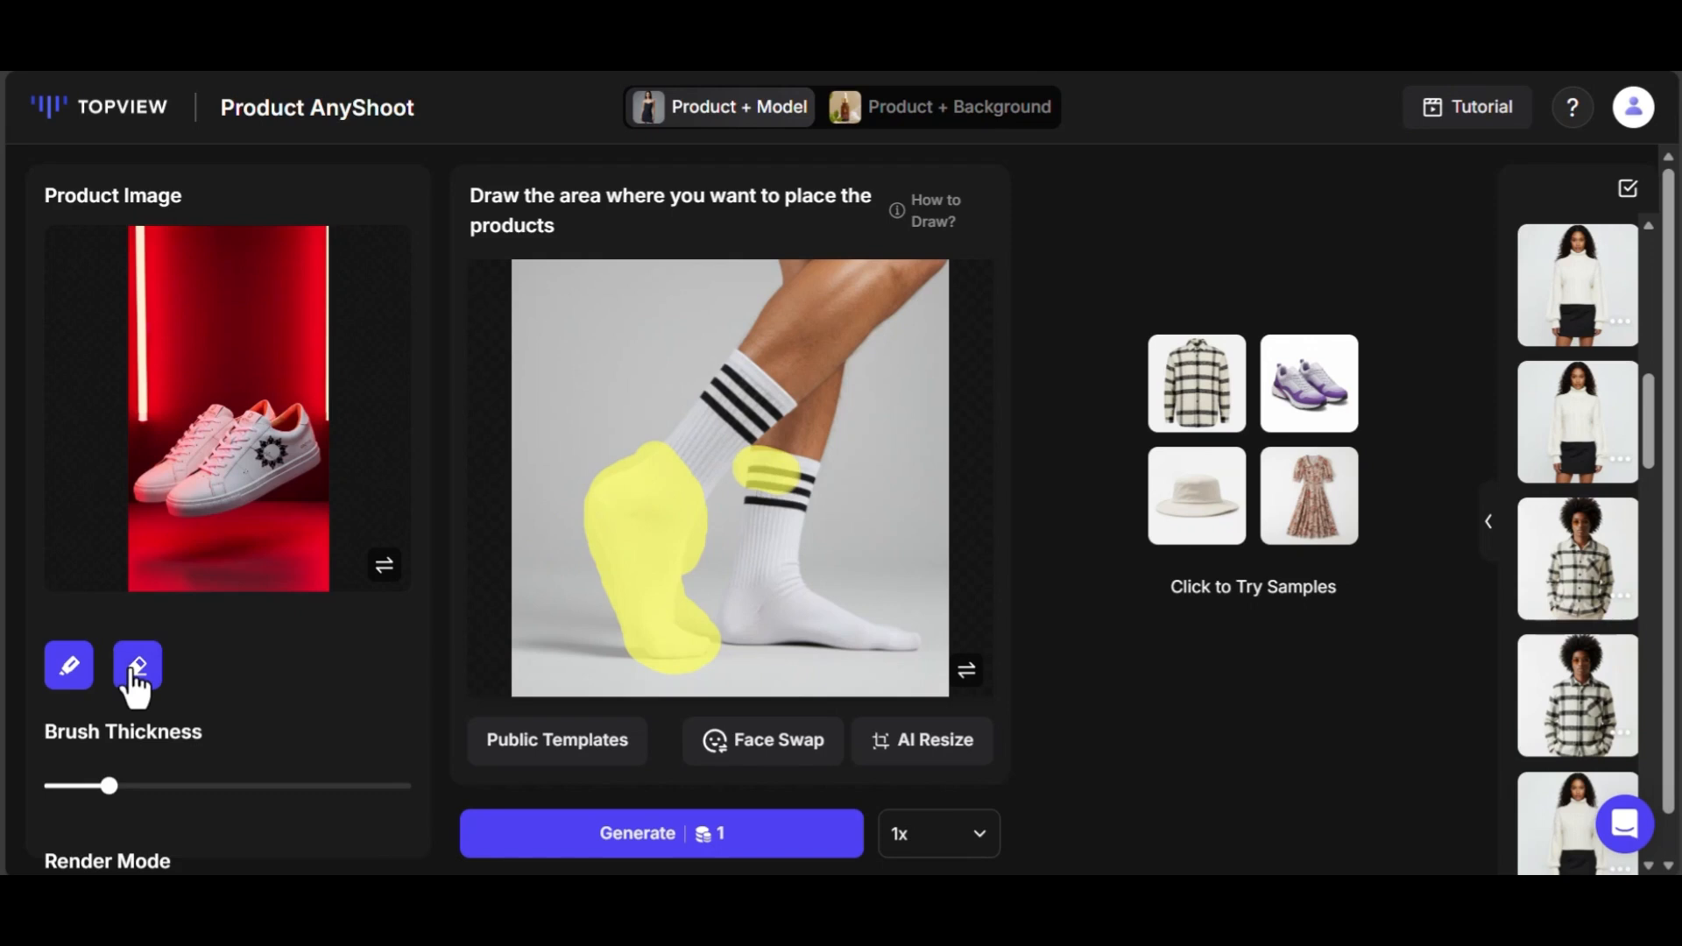
{"action": "left_click", "coordinate": [136, 675]}
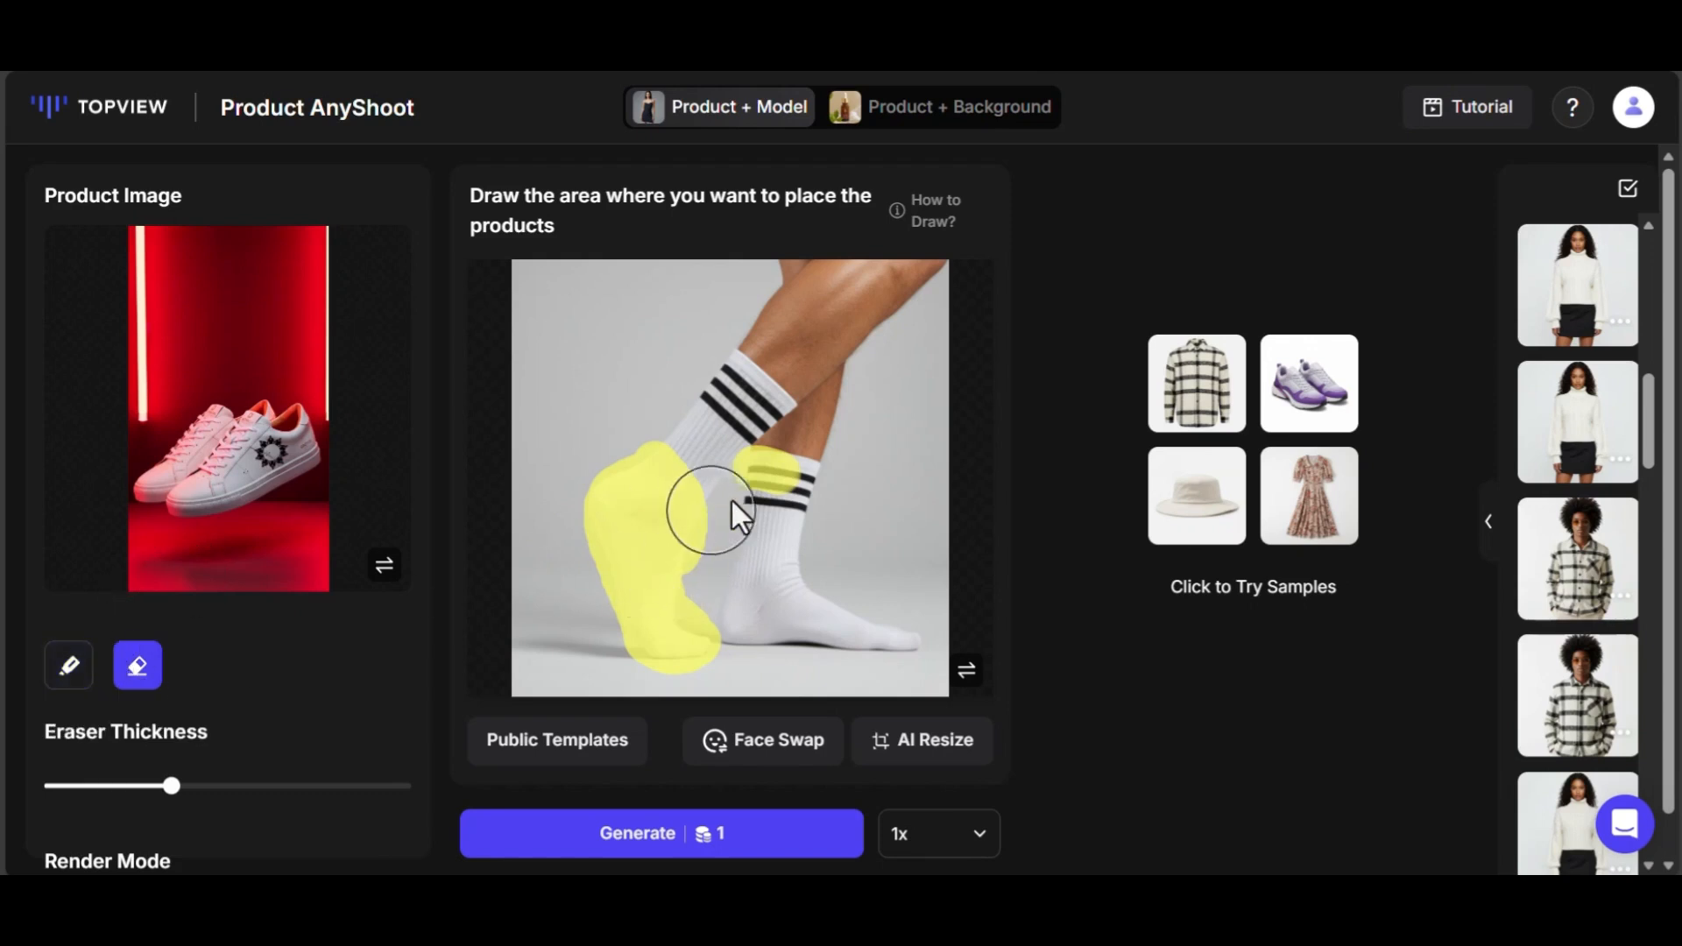
{"action": "left_click_drag", "start_coordinate": [766, 482], "coordinate": [771, 473]}
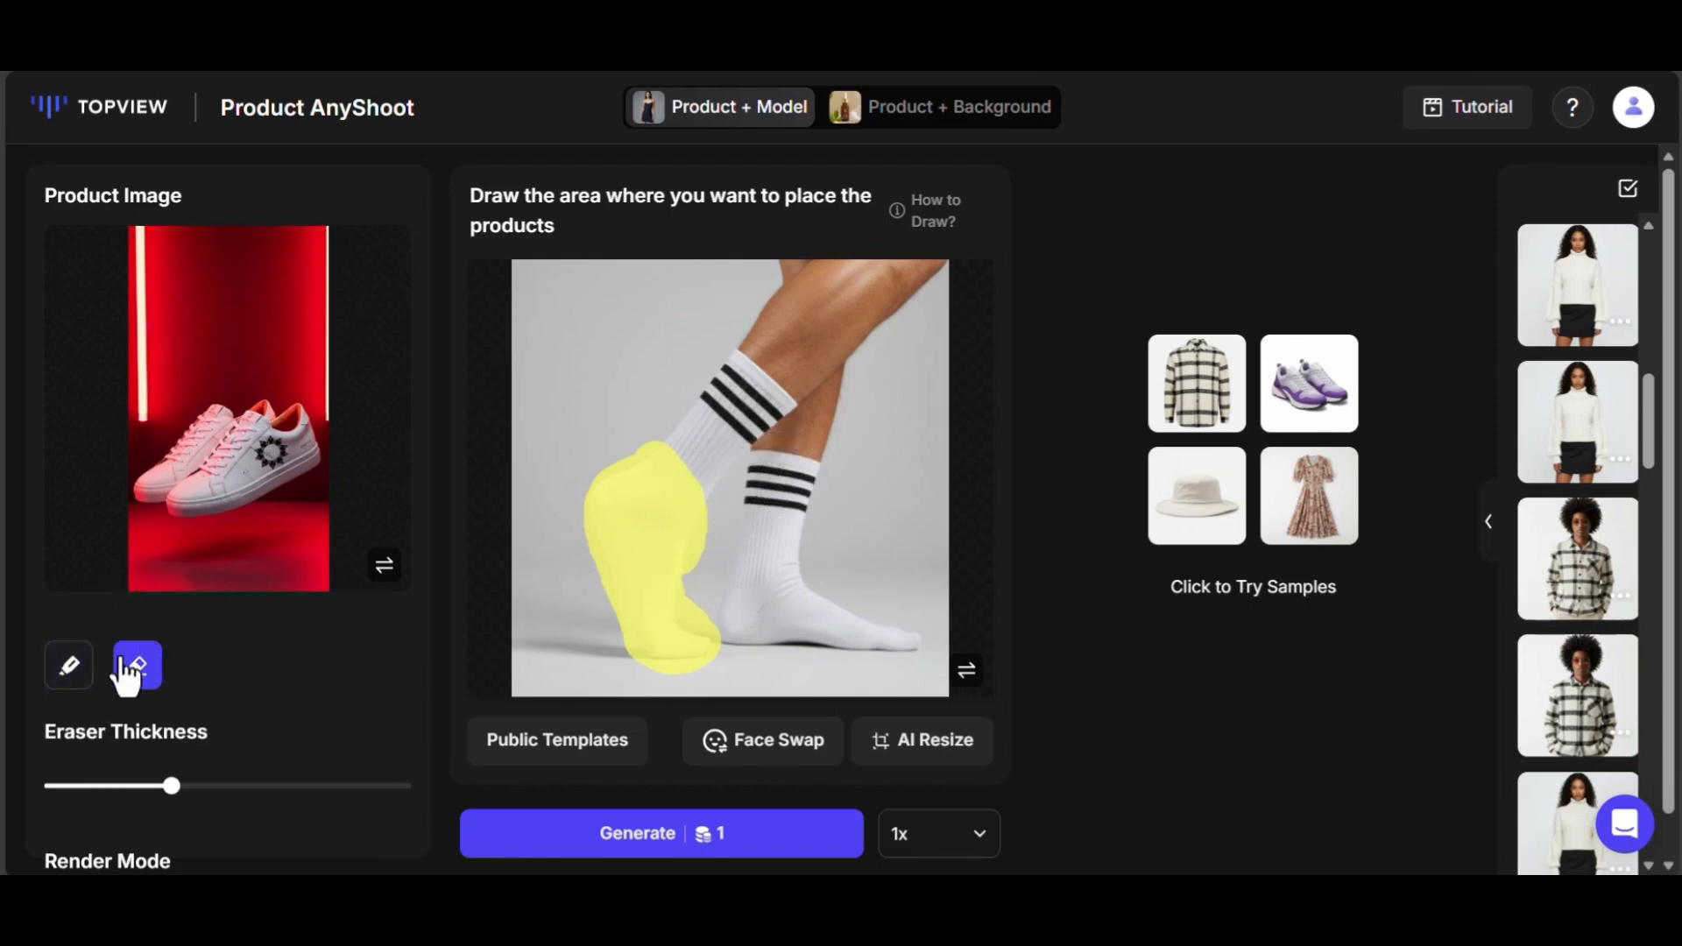
{"action": "left_click", "coordinate": [72, 673]}
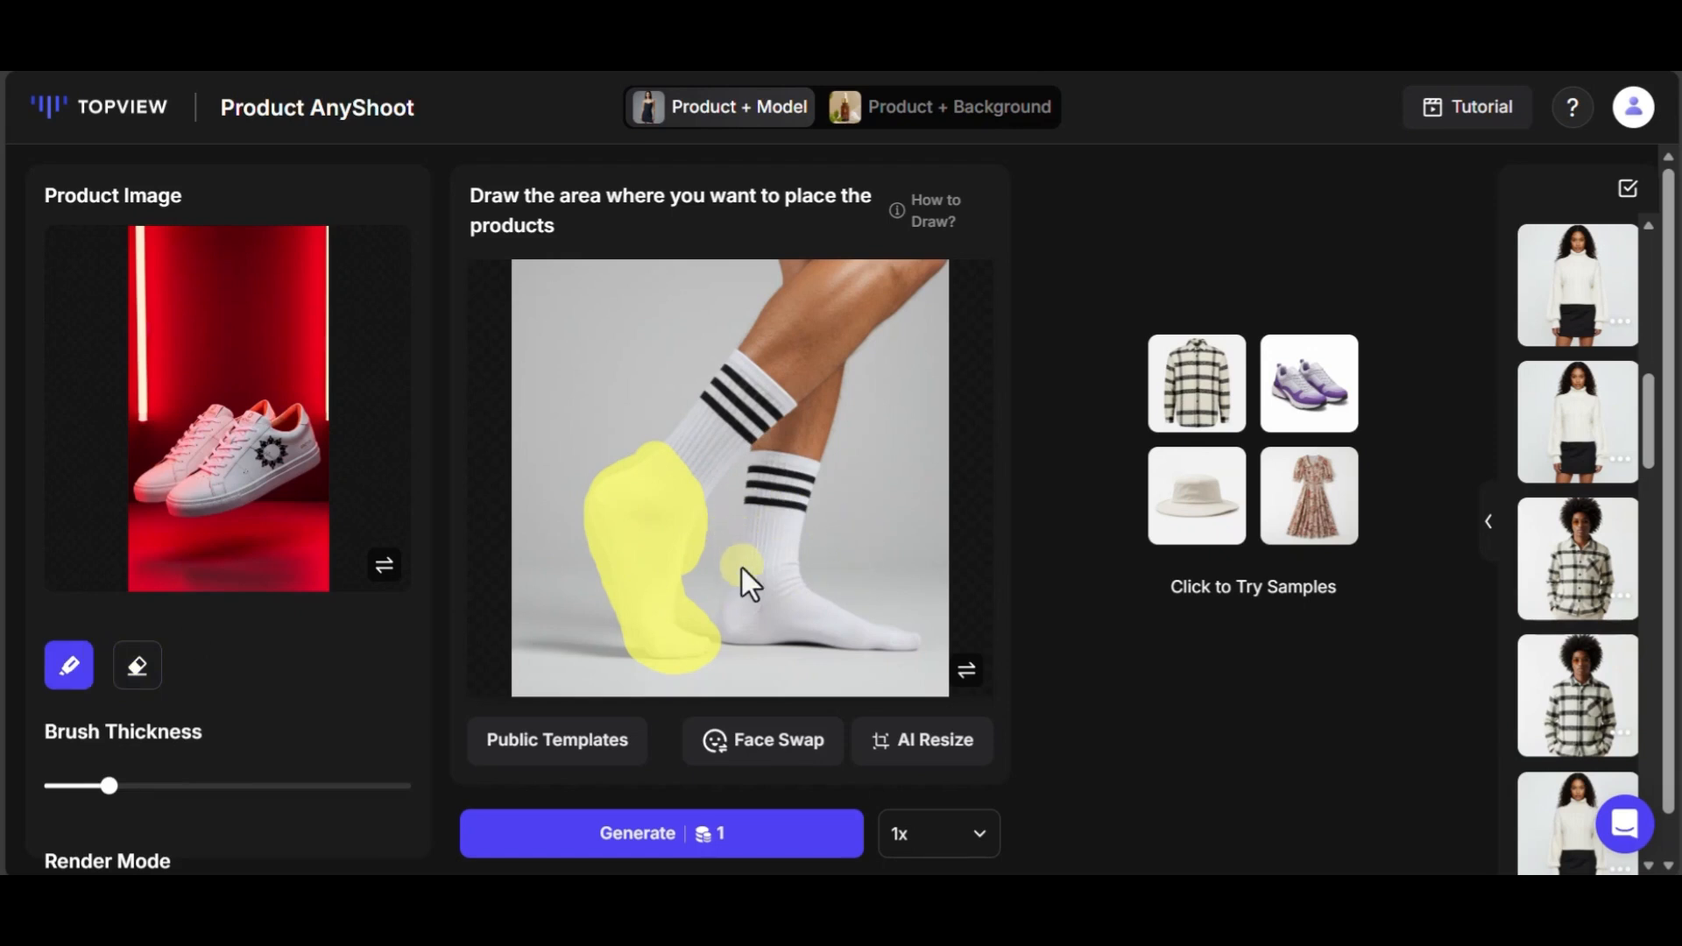
{"action": "mouse_move", "coordinate": [743, 571]}
{"action": "left_mouse_down"}
{"action": "mouse_move", "coordinate": [825, 629]}
{"action": "mouse_move", "coordinate": [907, 653]}
{"action": "mouse_move", "coordinate": [801, 617]}
{"action": "mouse_move", "coordinate": [752, 625]}
{"action": "mouse_move", "coordinate": [741, 578]}
{"action": "mouse_move", "coordinate": [731, 633]}
{"action": "mouse_move", "coordinate": [810, 650]}
{"action": "left_mouse_up"}
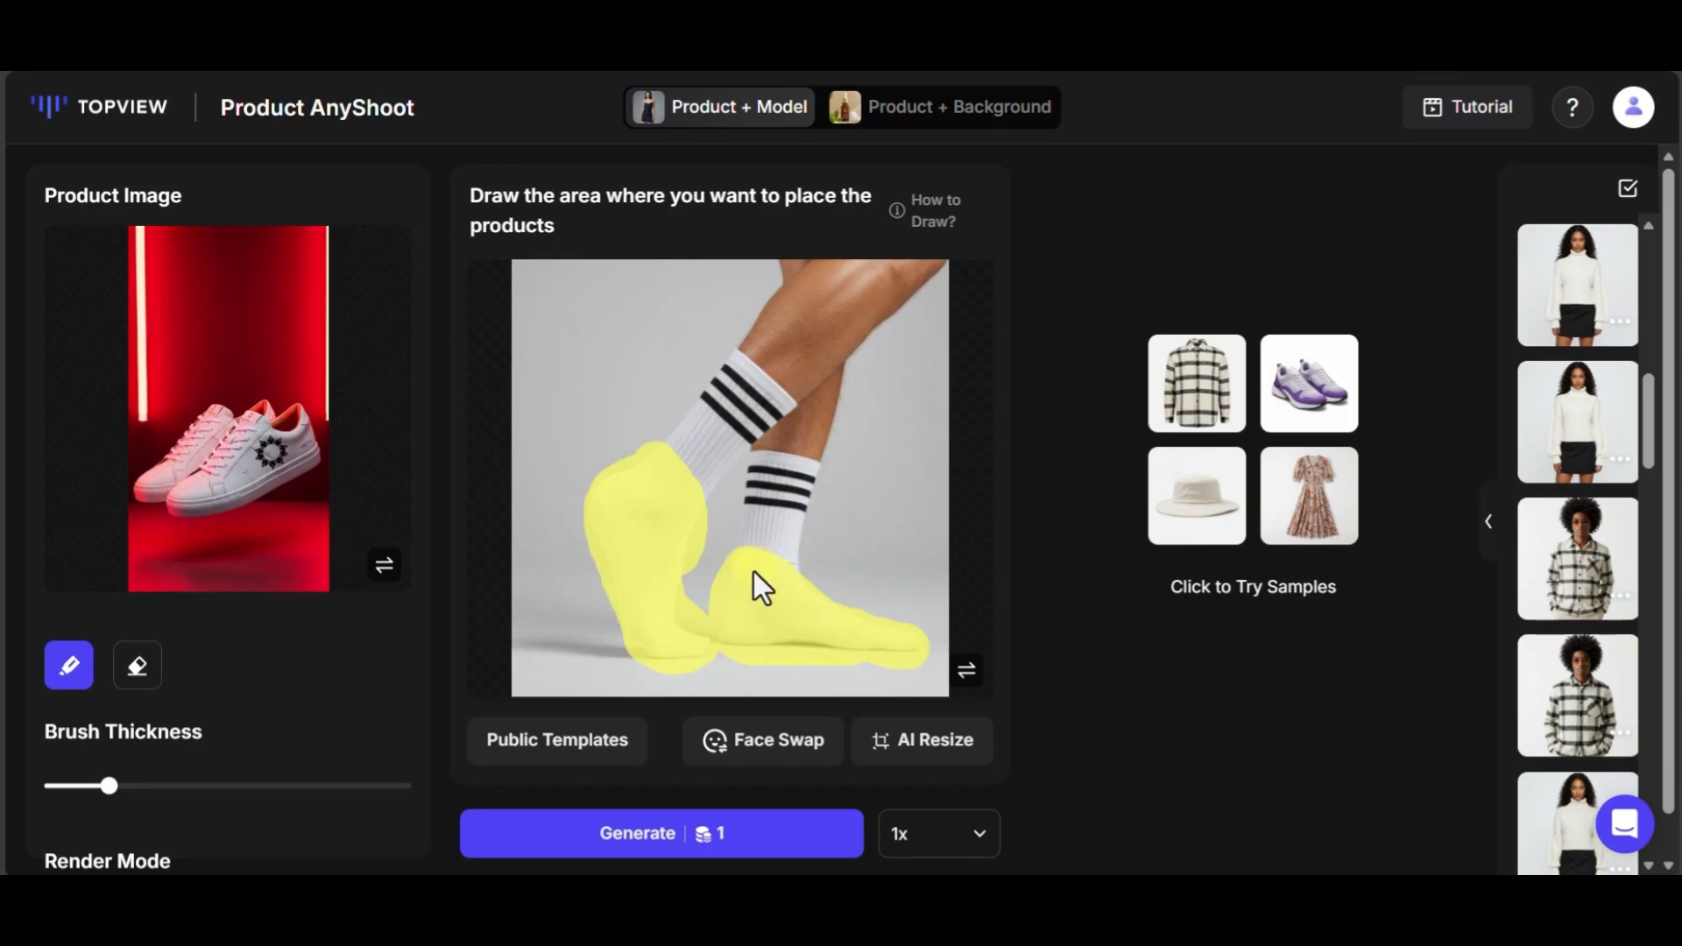
{"action": "left_click_drag", "start_coordinate": [782, 561], "coordinate": [793, 563]}
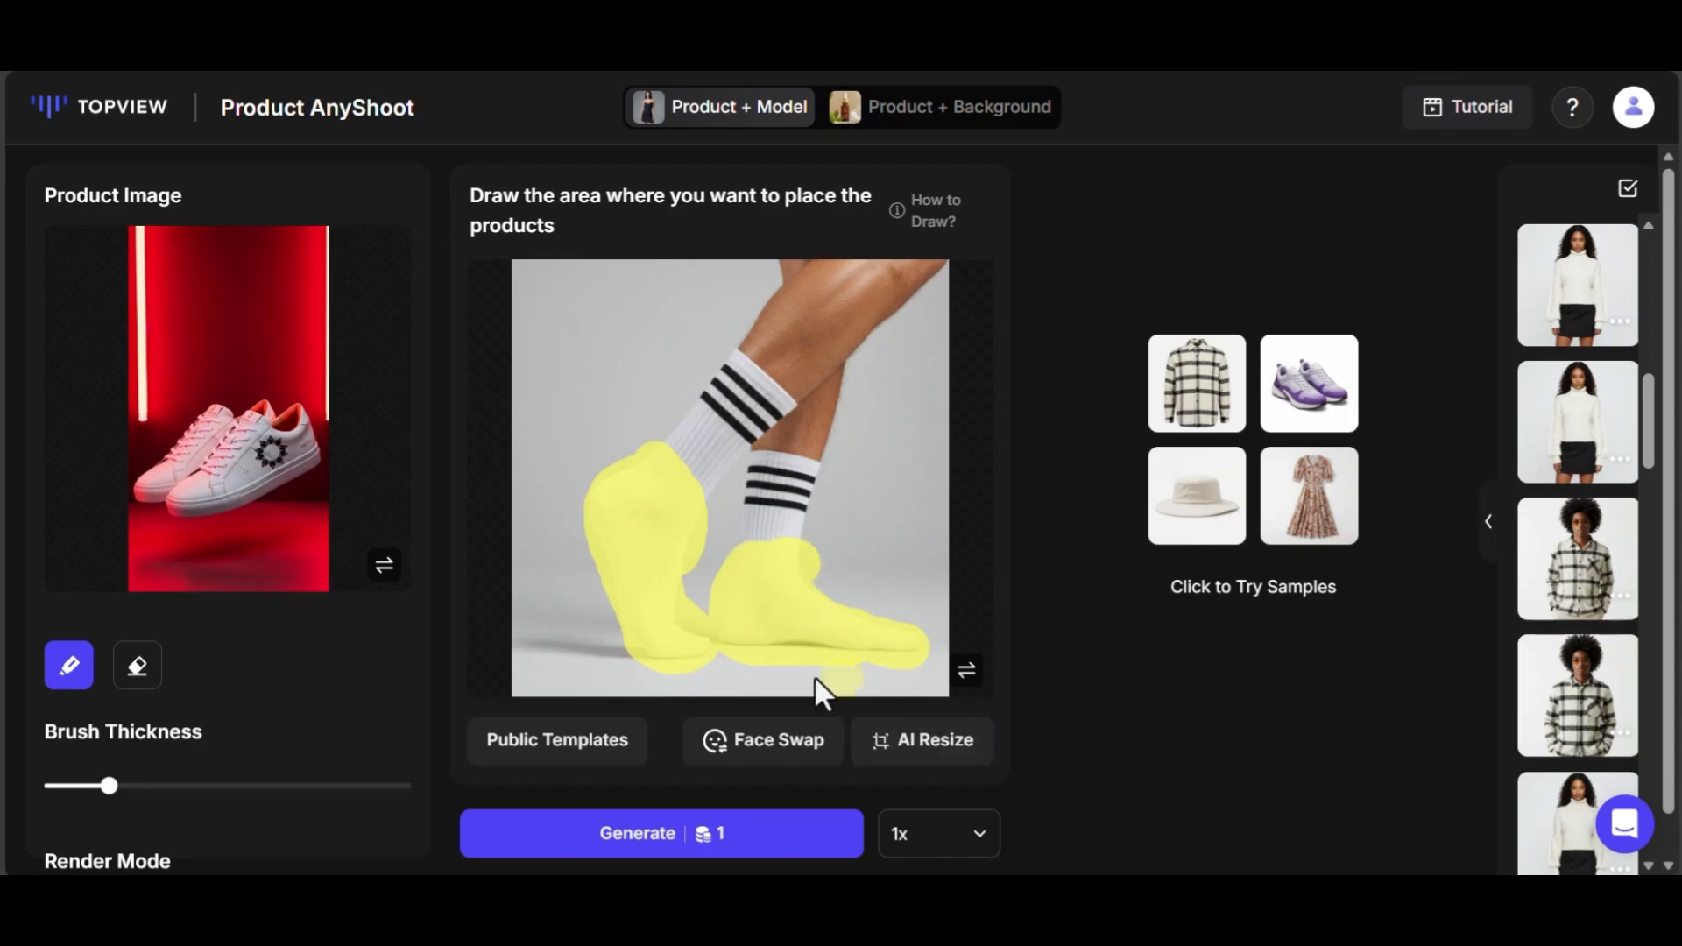
- Generate the striped-sock feet wearing the sneakers and inspect the result full size
{"action": "left_click", "coordinate": [723, 851]}
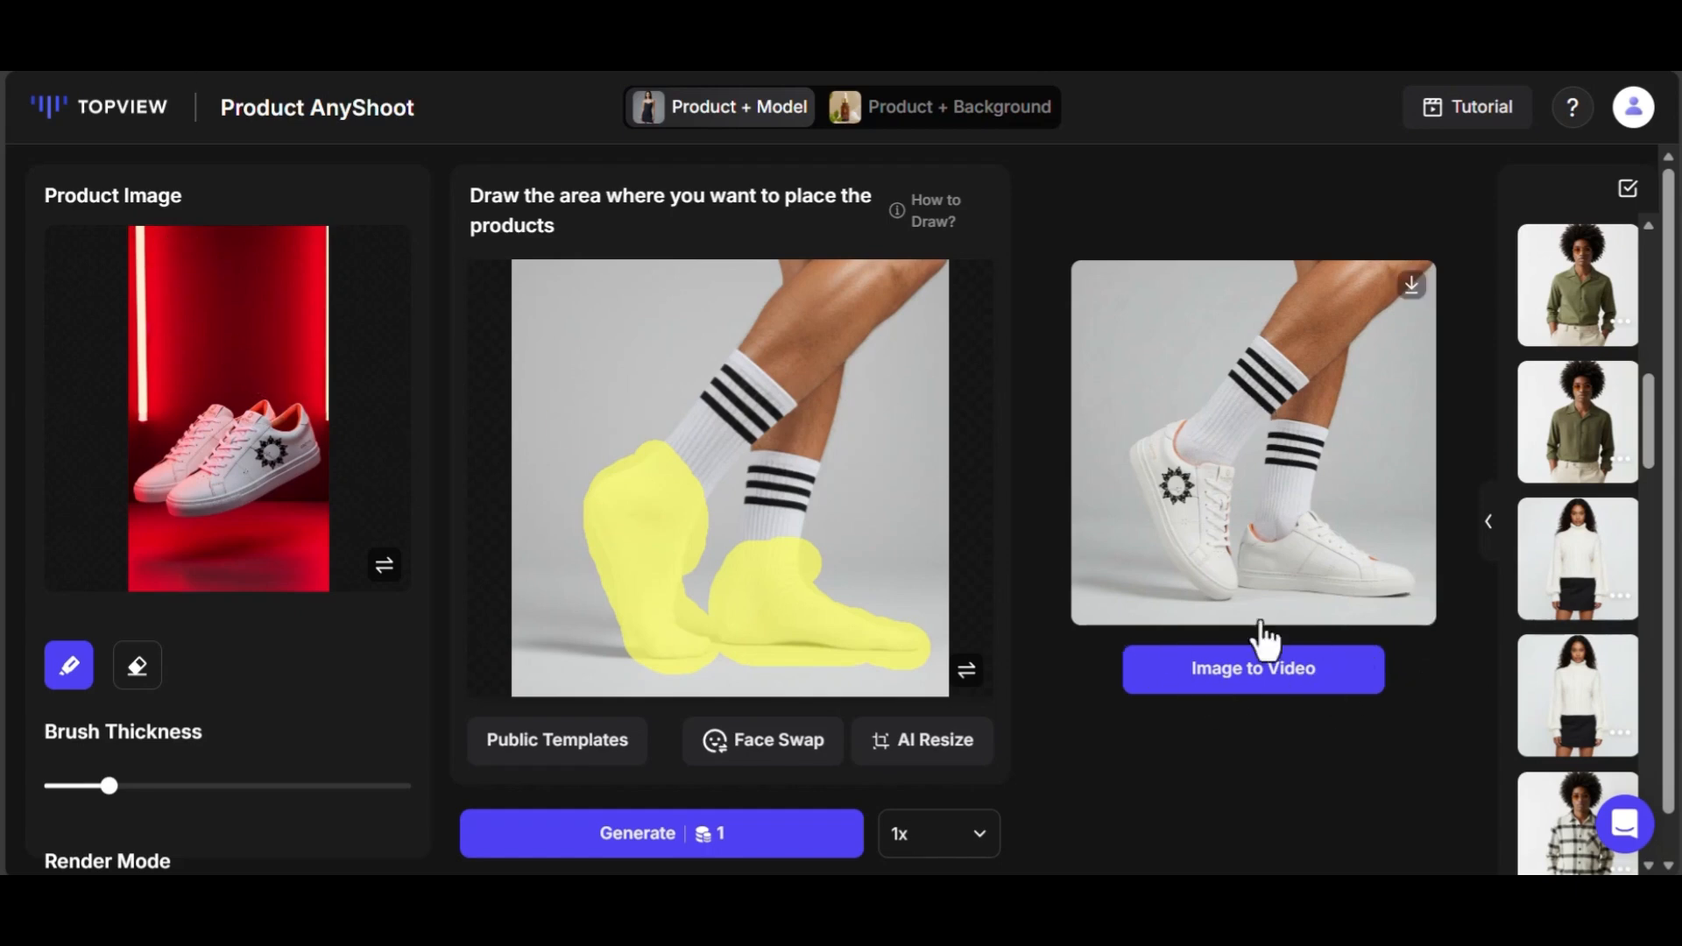
{"action": "mouse_move", "coordinate": [1275, 484]}
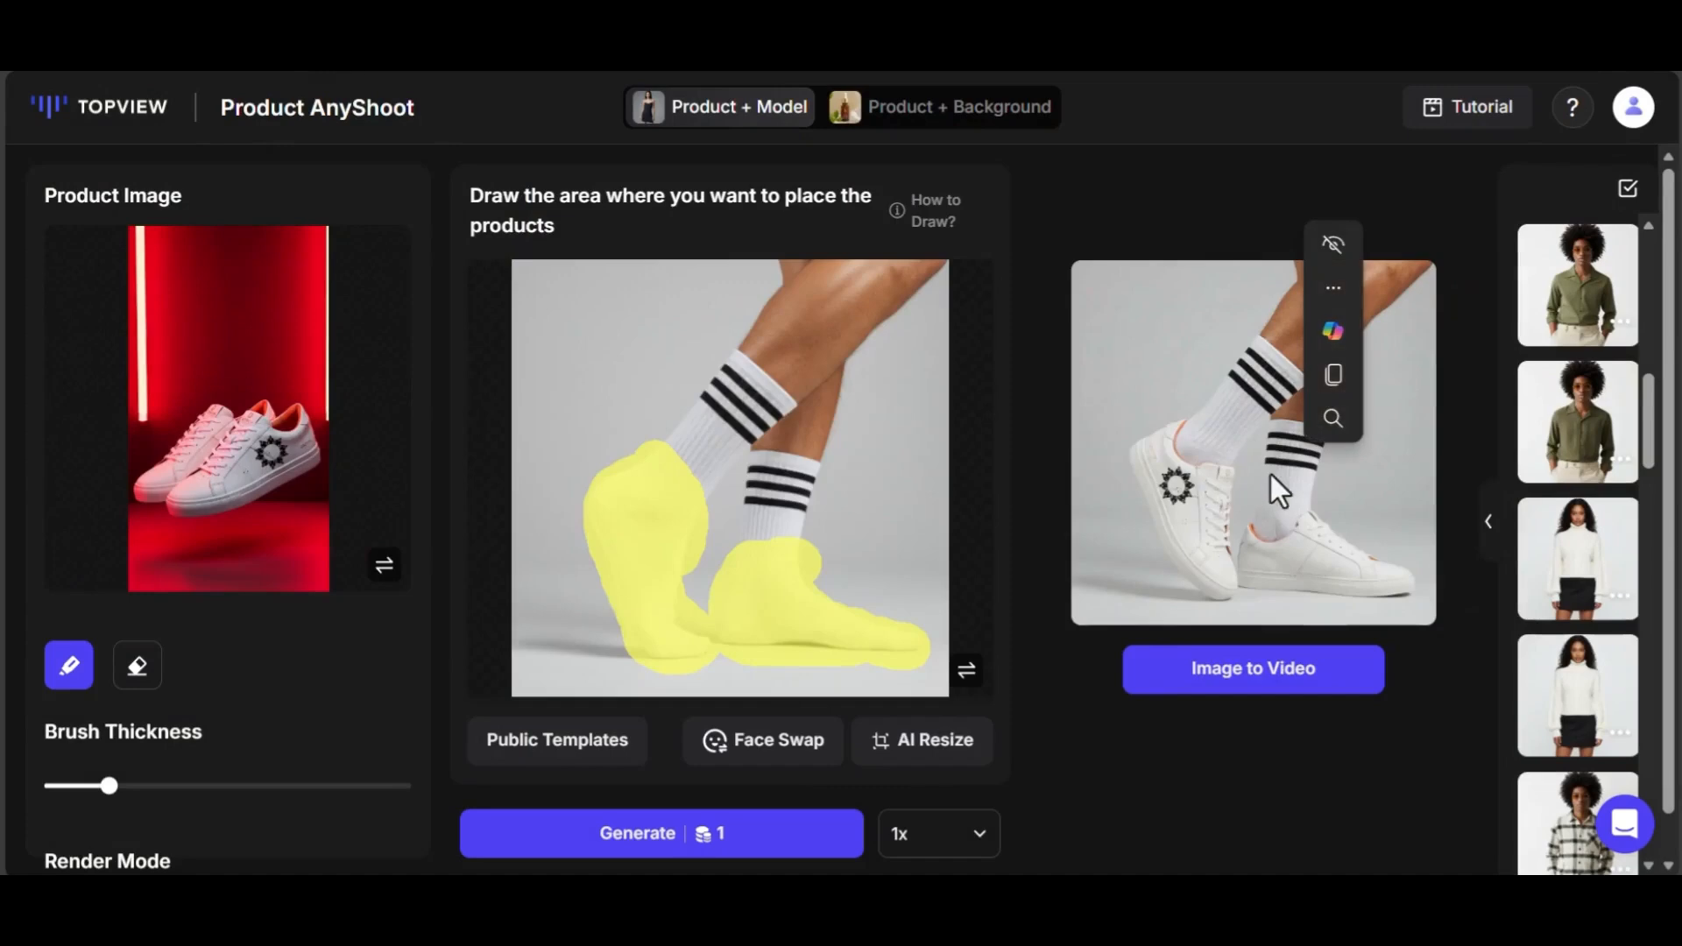
{"action": "left_click", "coordinate": [1175, 293]}
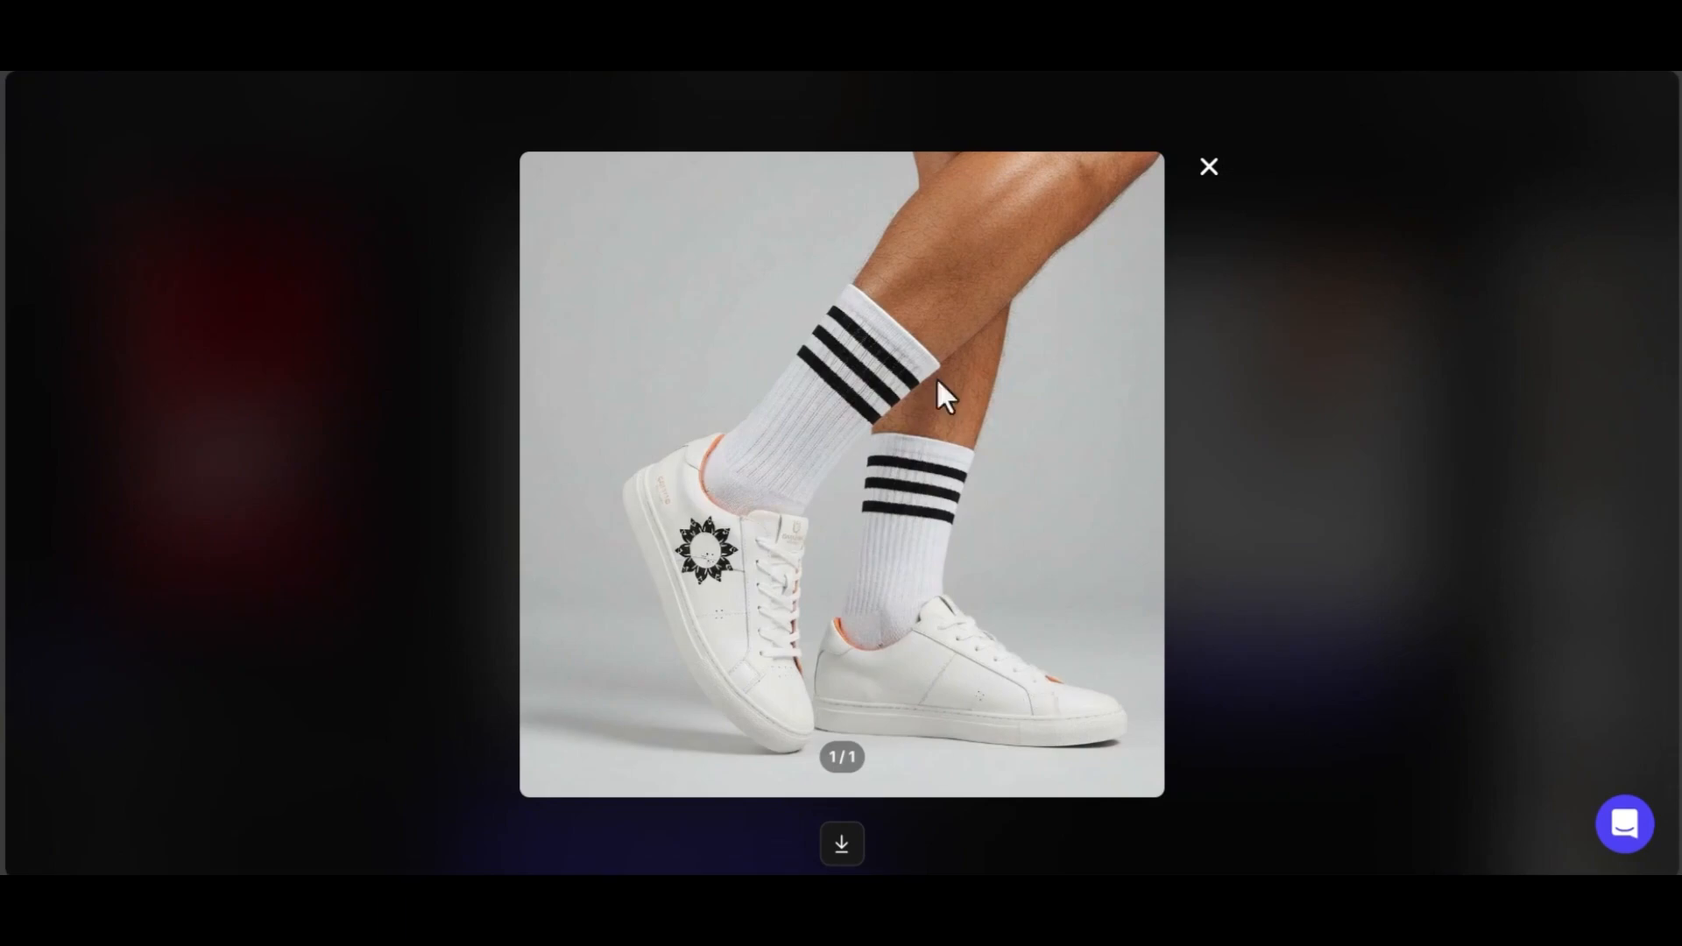
{"action": "left_click", "coordinate": [1207, 169]}
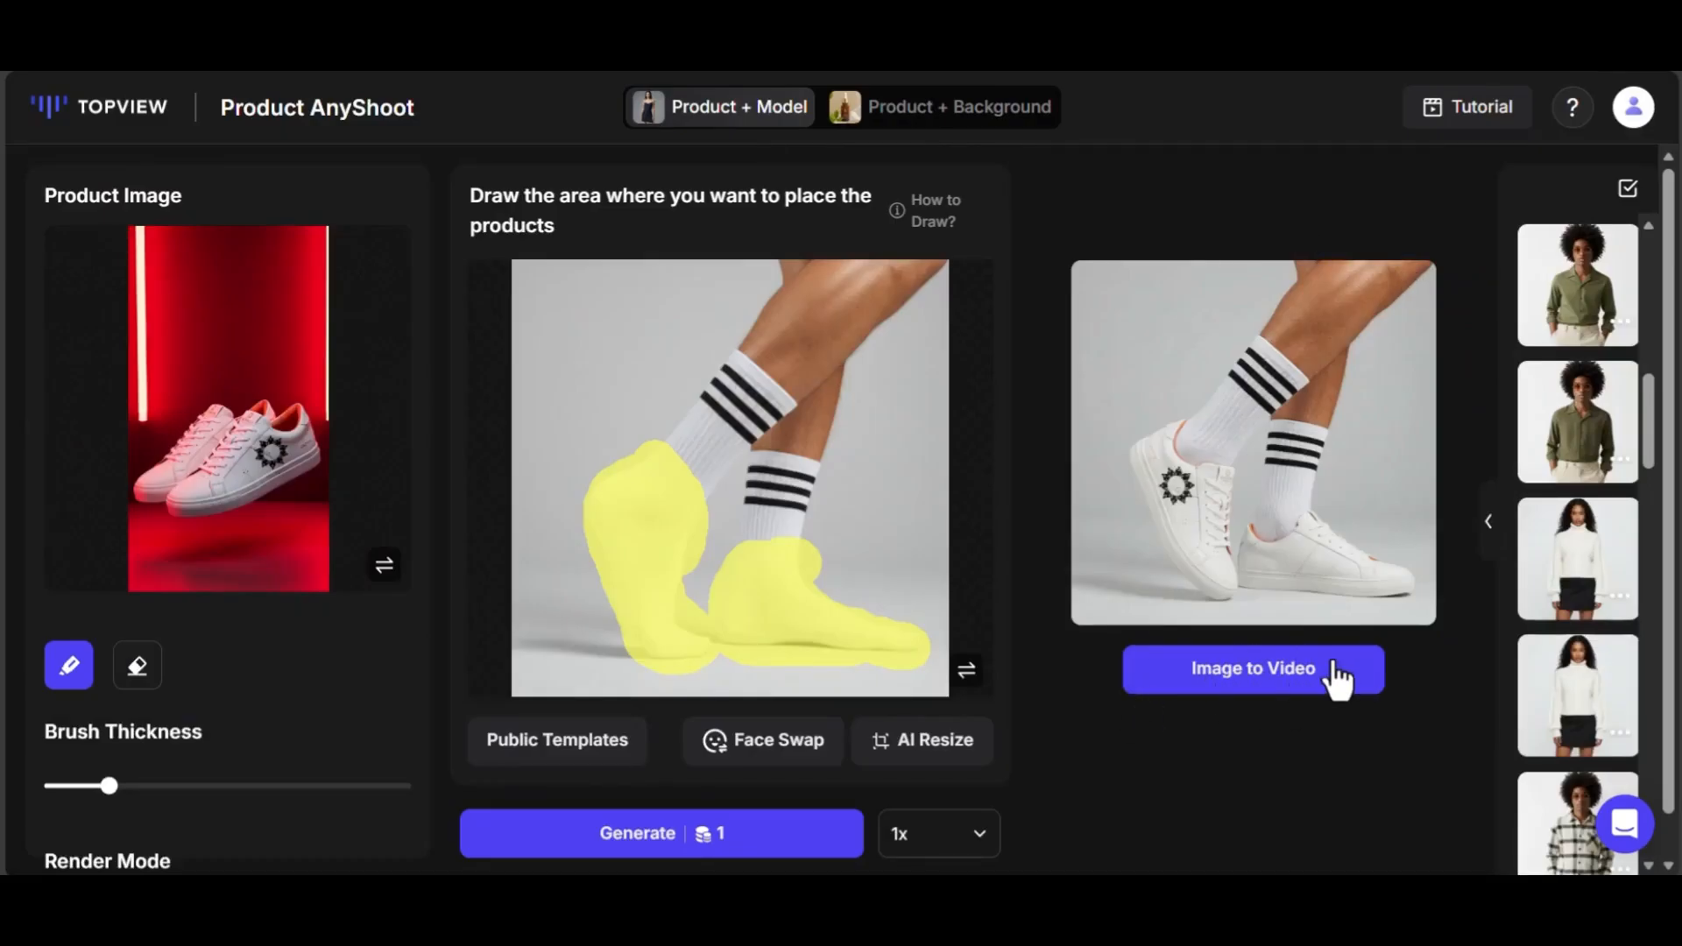
- Turn the image into a 10-second Plus-quality video with the prompt 'Make the legs walk'
{"action": "left_click", "coordinate": [1292, 684]}
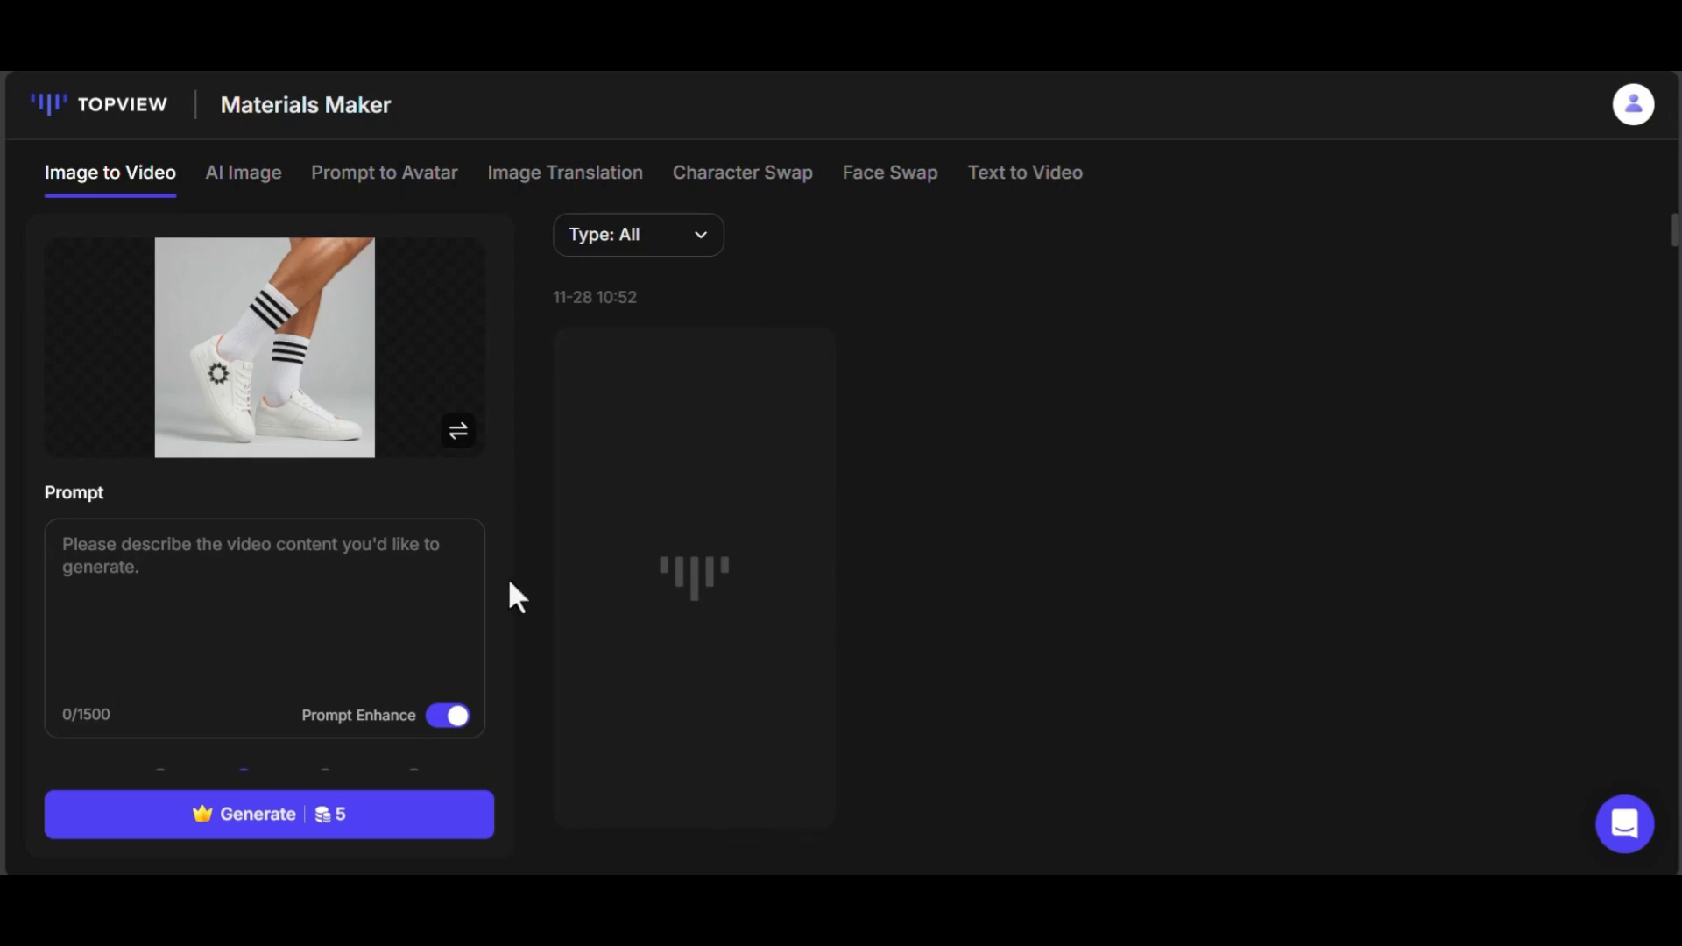
{"action": "left_click", "coordinate": [329, 649]}
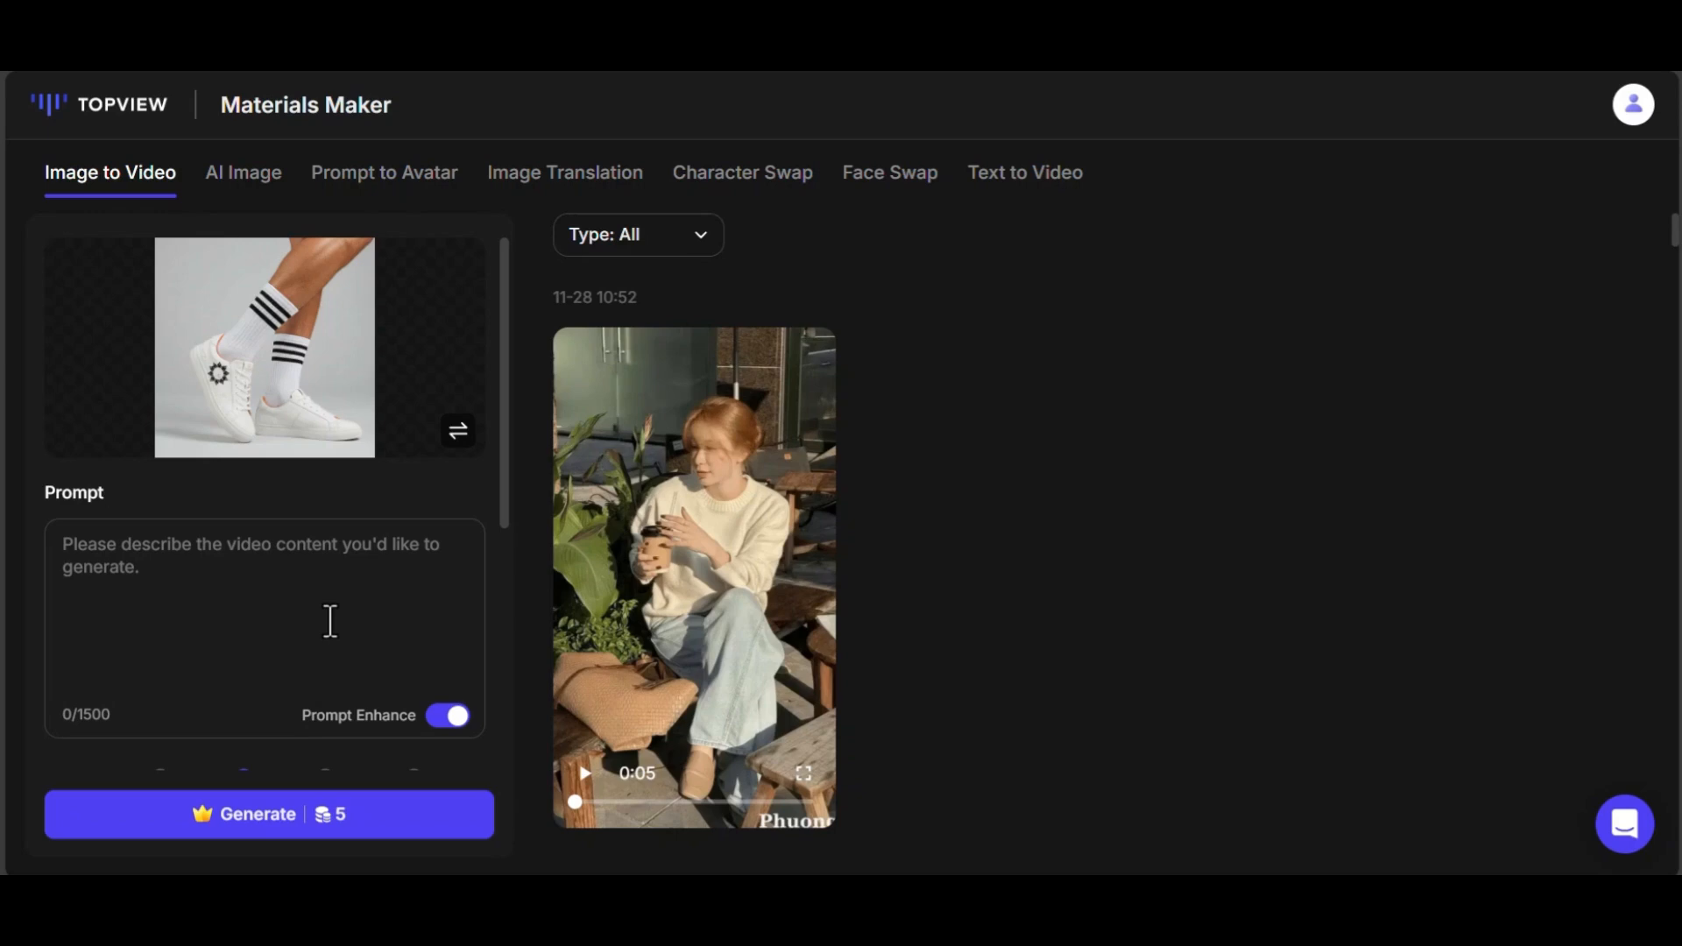
{"action": "type", "text": "Make the legs walk"}
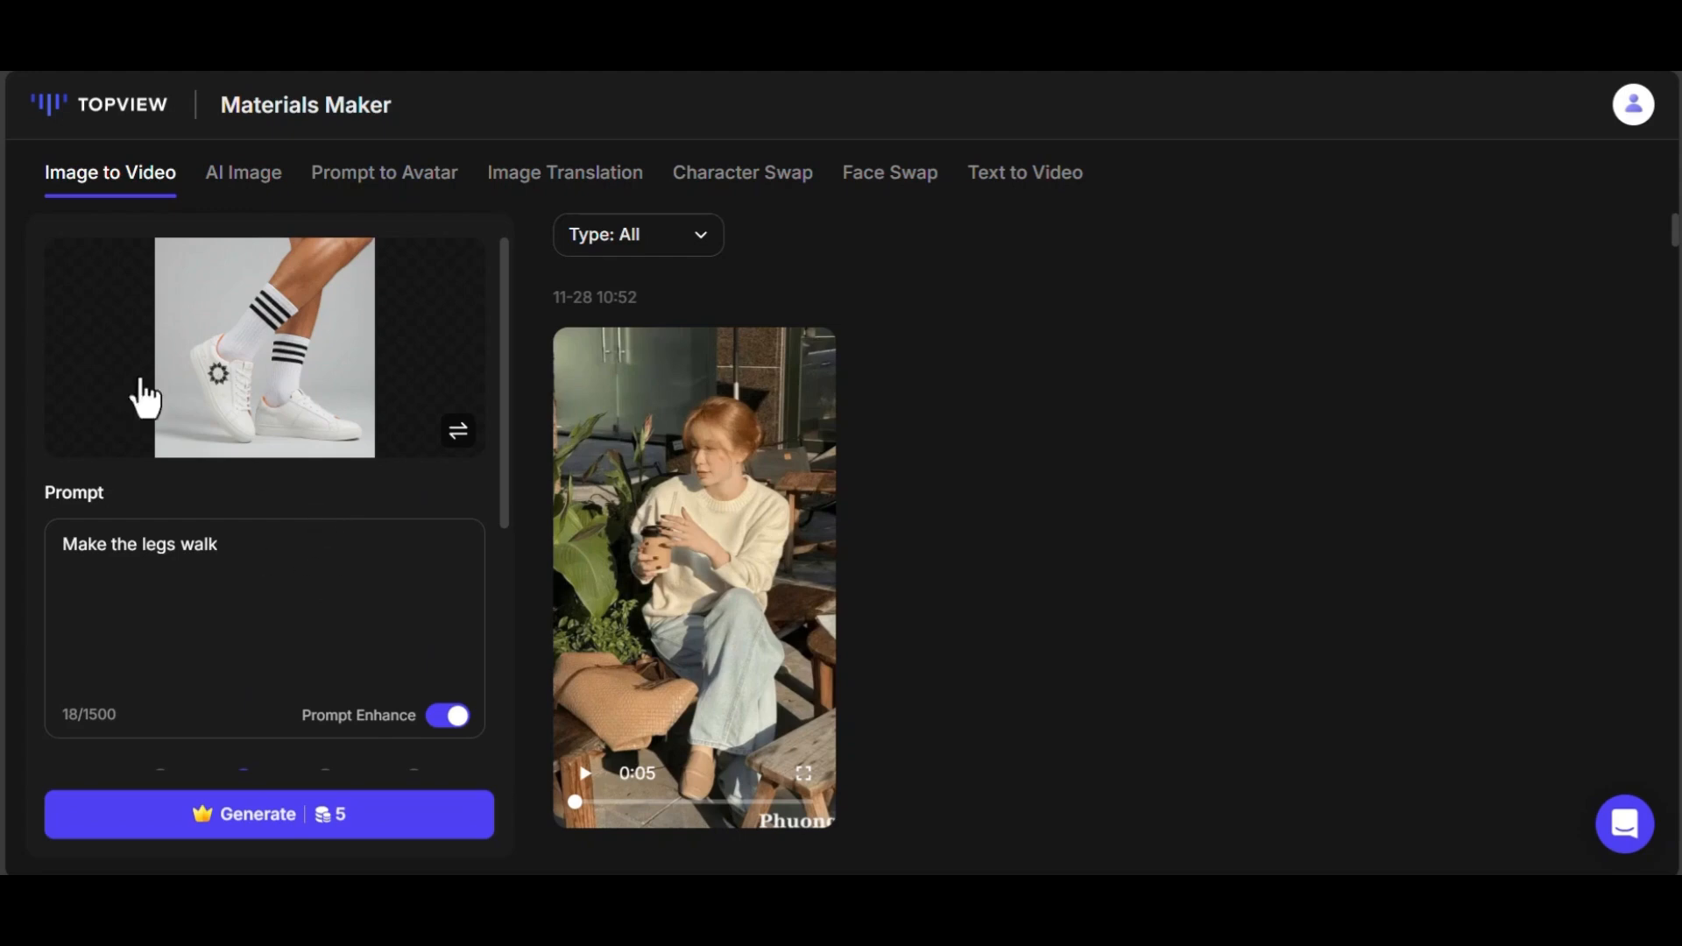
{"action": "scroll", "coordinate": [290, 593], "scroll_direction": "down", "scroll_amount": 5}
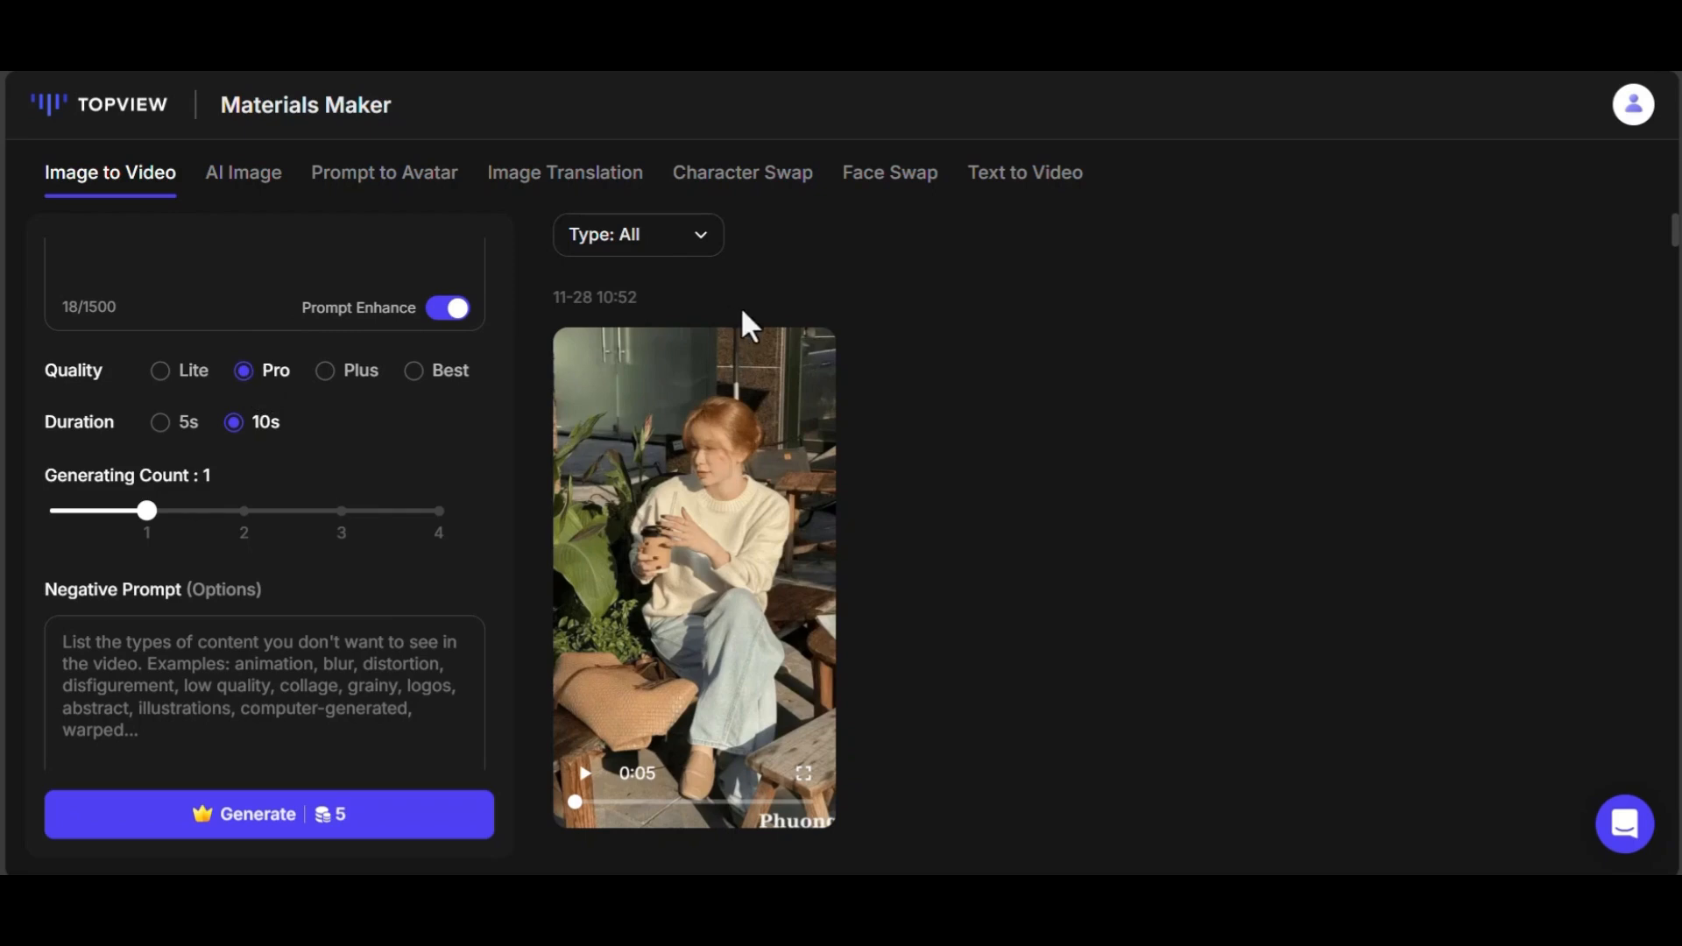
{"action": "left_click", "coordinate": [325, 375]}
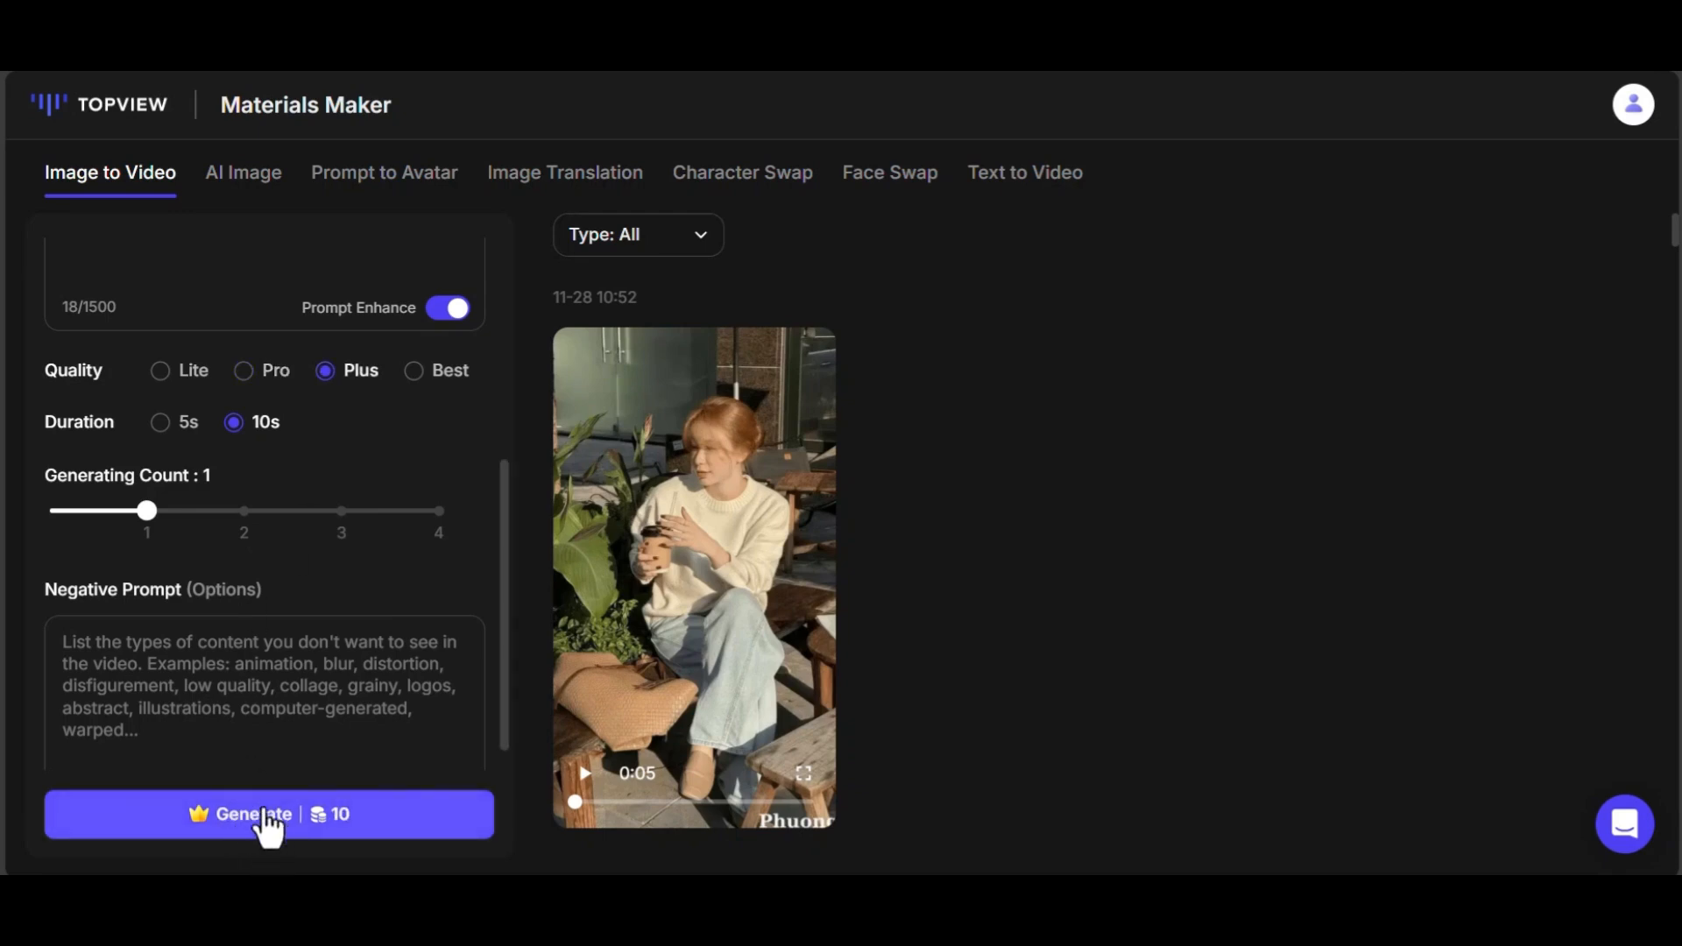
{"action": "scroll", "coordinate": [342, 510], "scroll_direction": "down", "scroll_amount": 1}
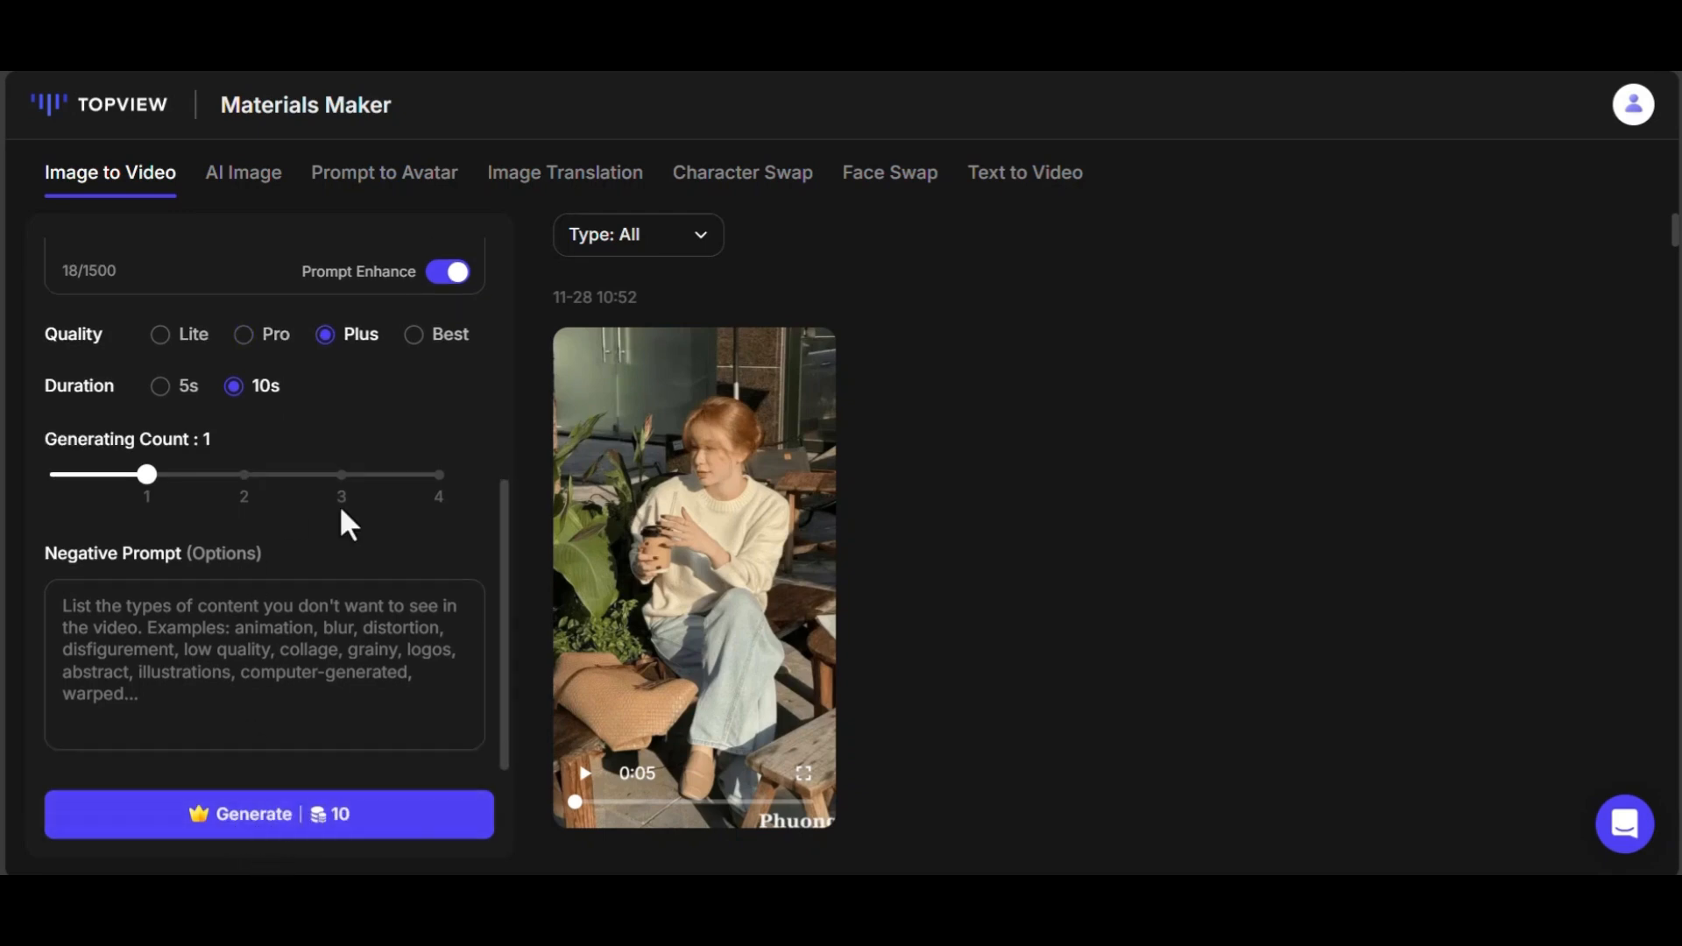
{"action": "left_click", "coordinate": [269, 821]}
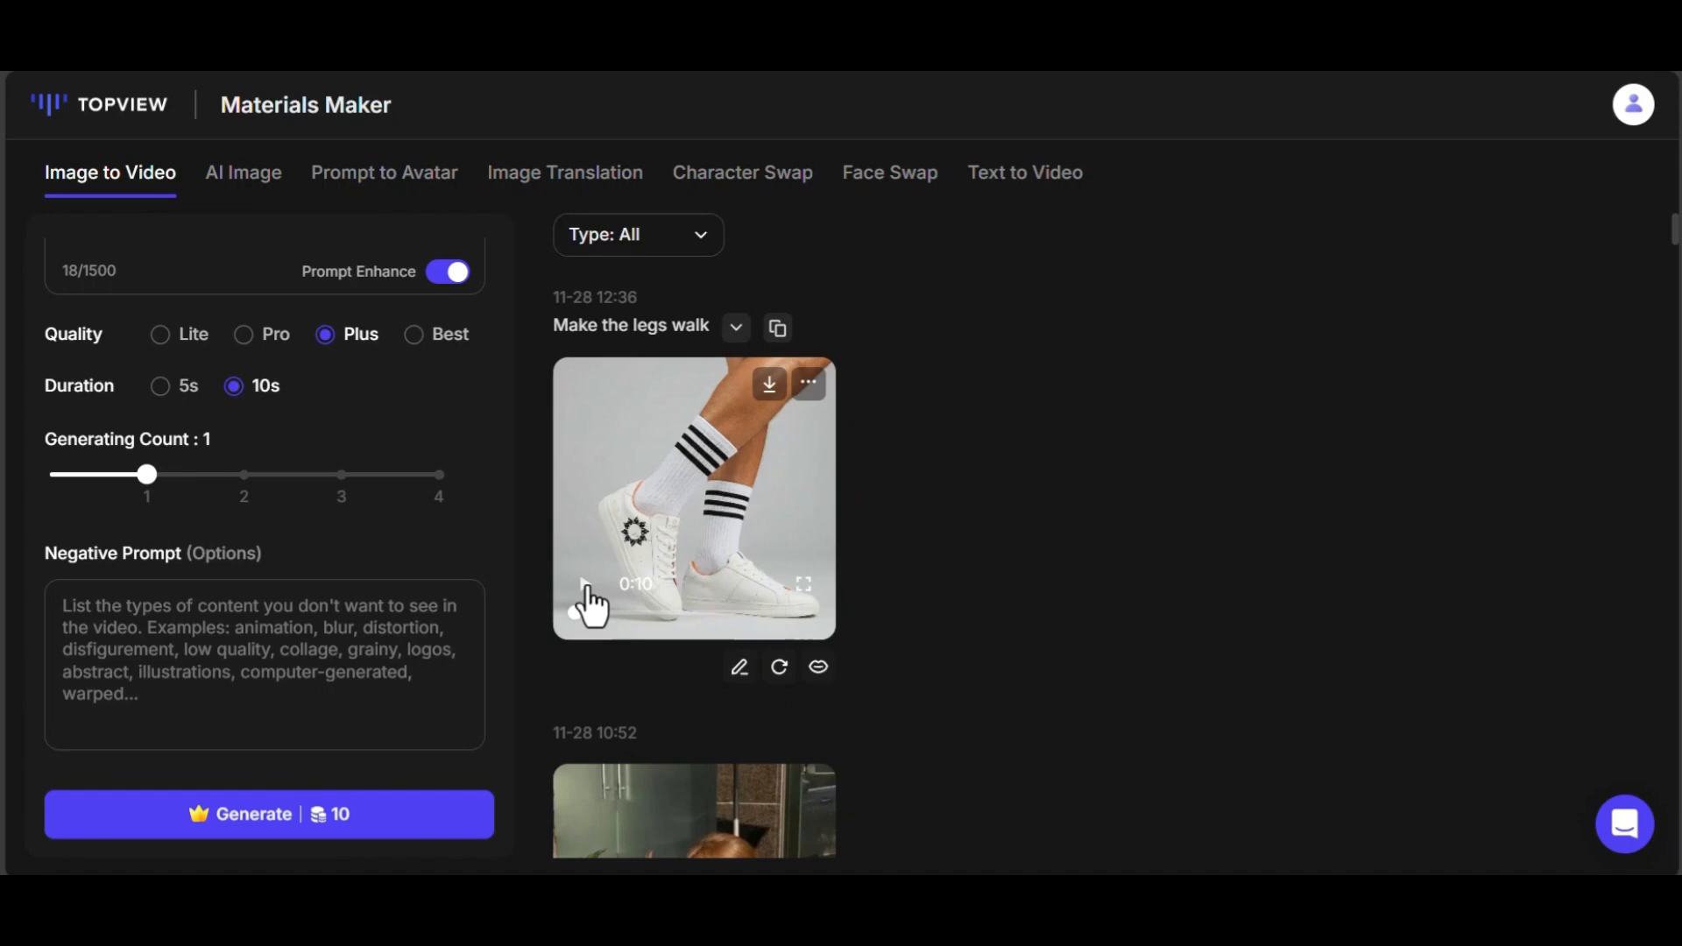
- Play the walking-legs video in the large preview, check its options menu, then close it
{"action": "left_click", "coordinate": [587, 587]}
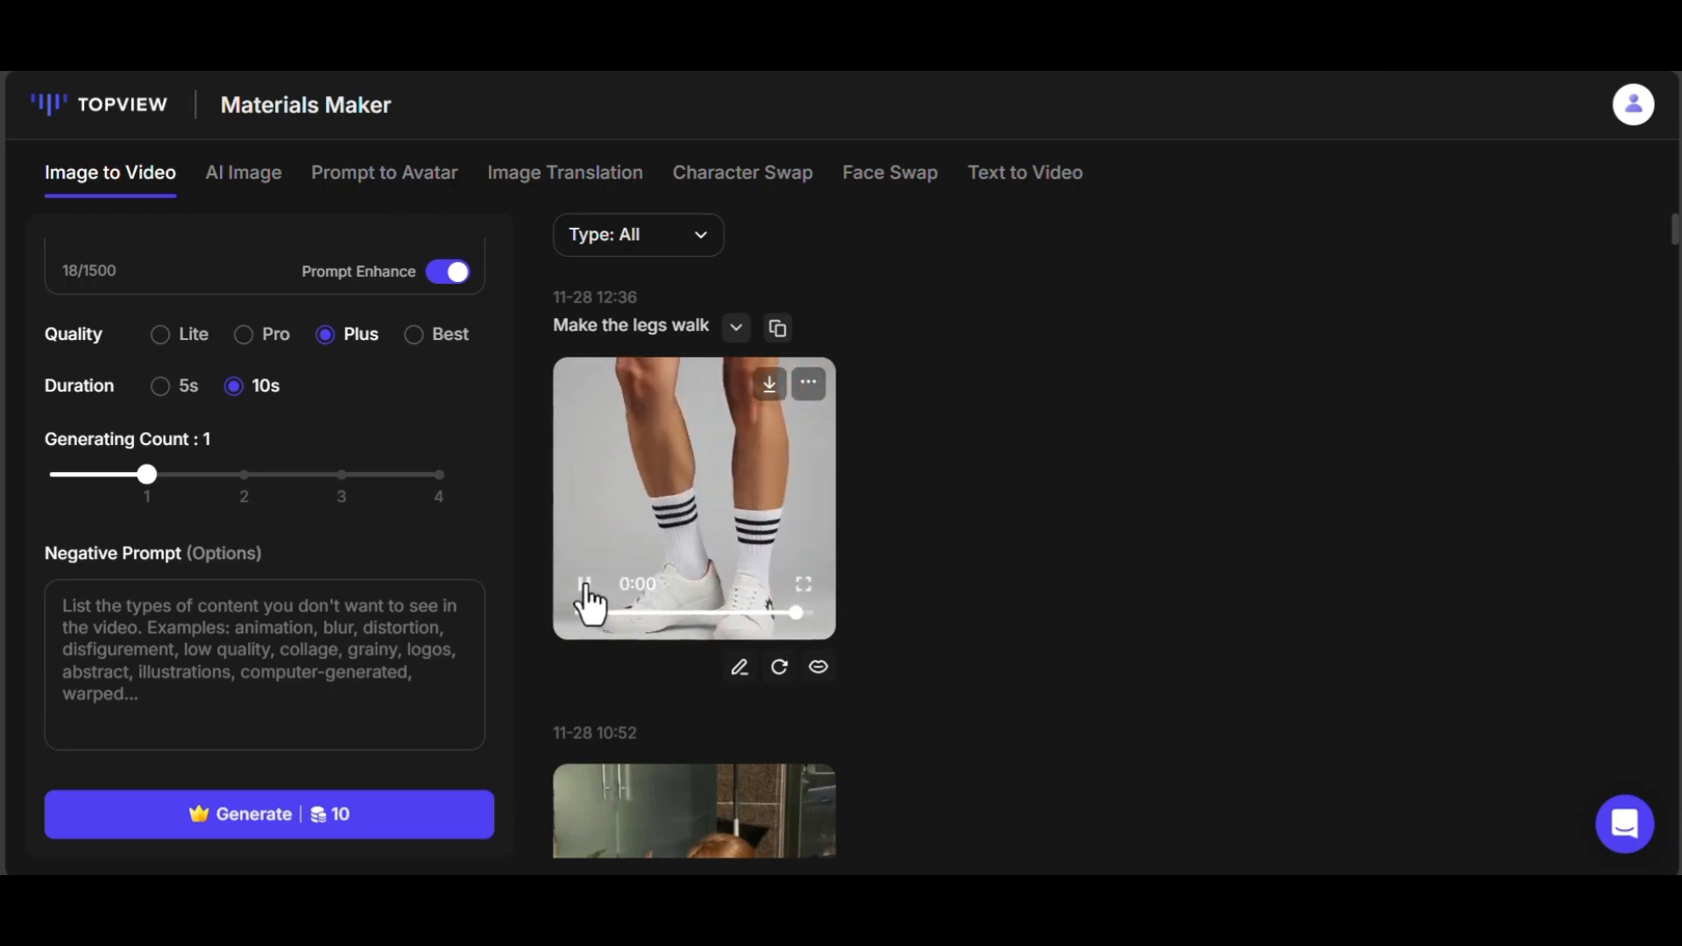
{"action": "left_click", "coordinate": [771, 607]}
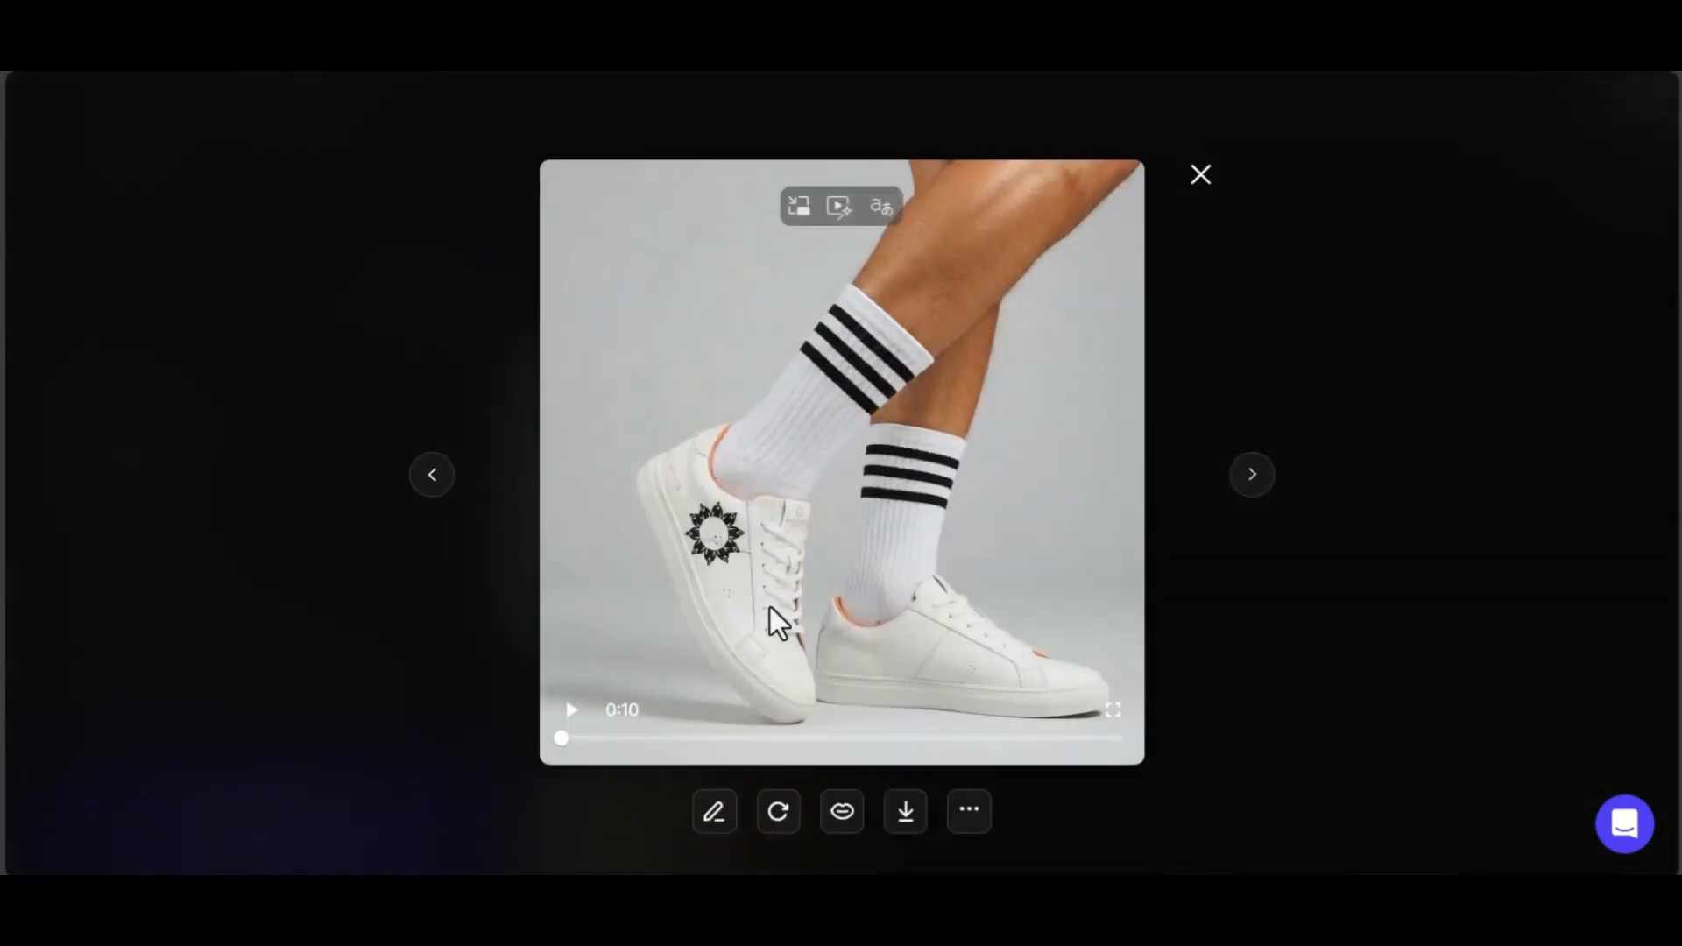
{"action": "left_click", "coordinate": [570, 712]}
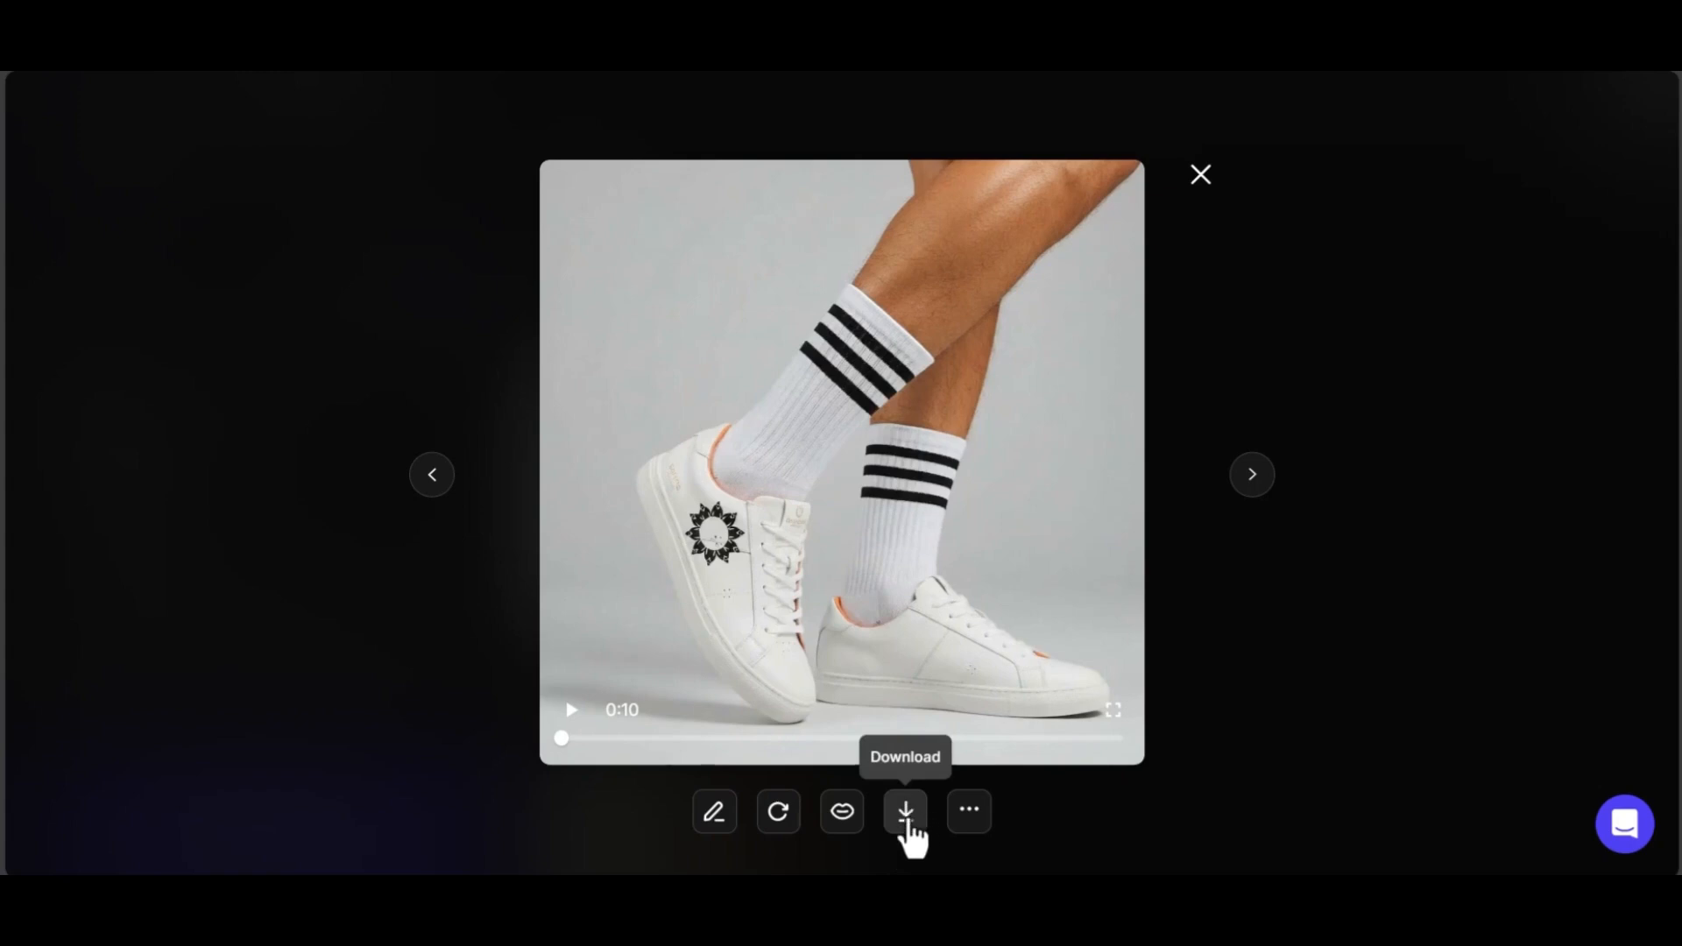
{"action": "left_click", "coordinate": [966, 819]}
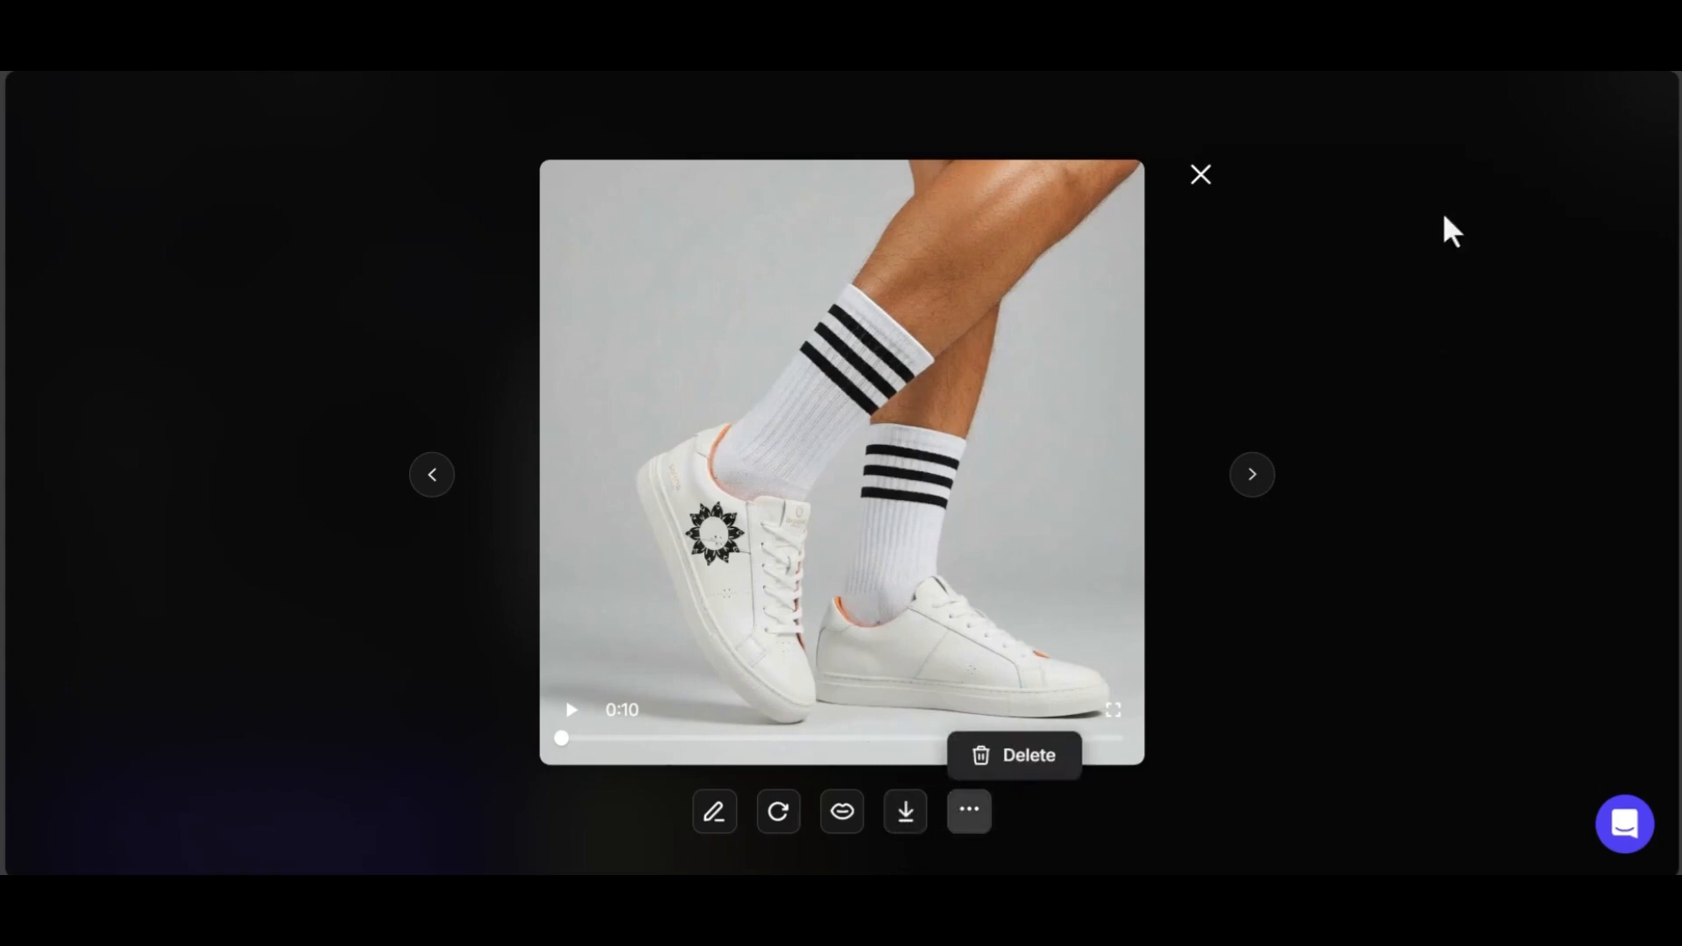
{"action": "left_click", "coordinate": [1200, 175]}
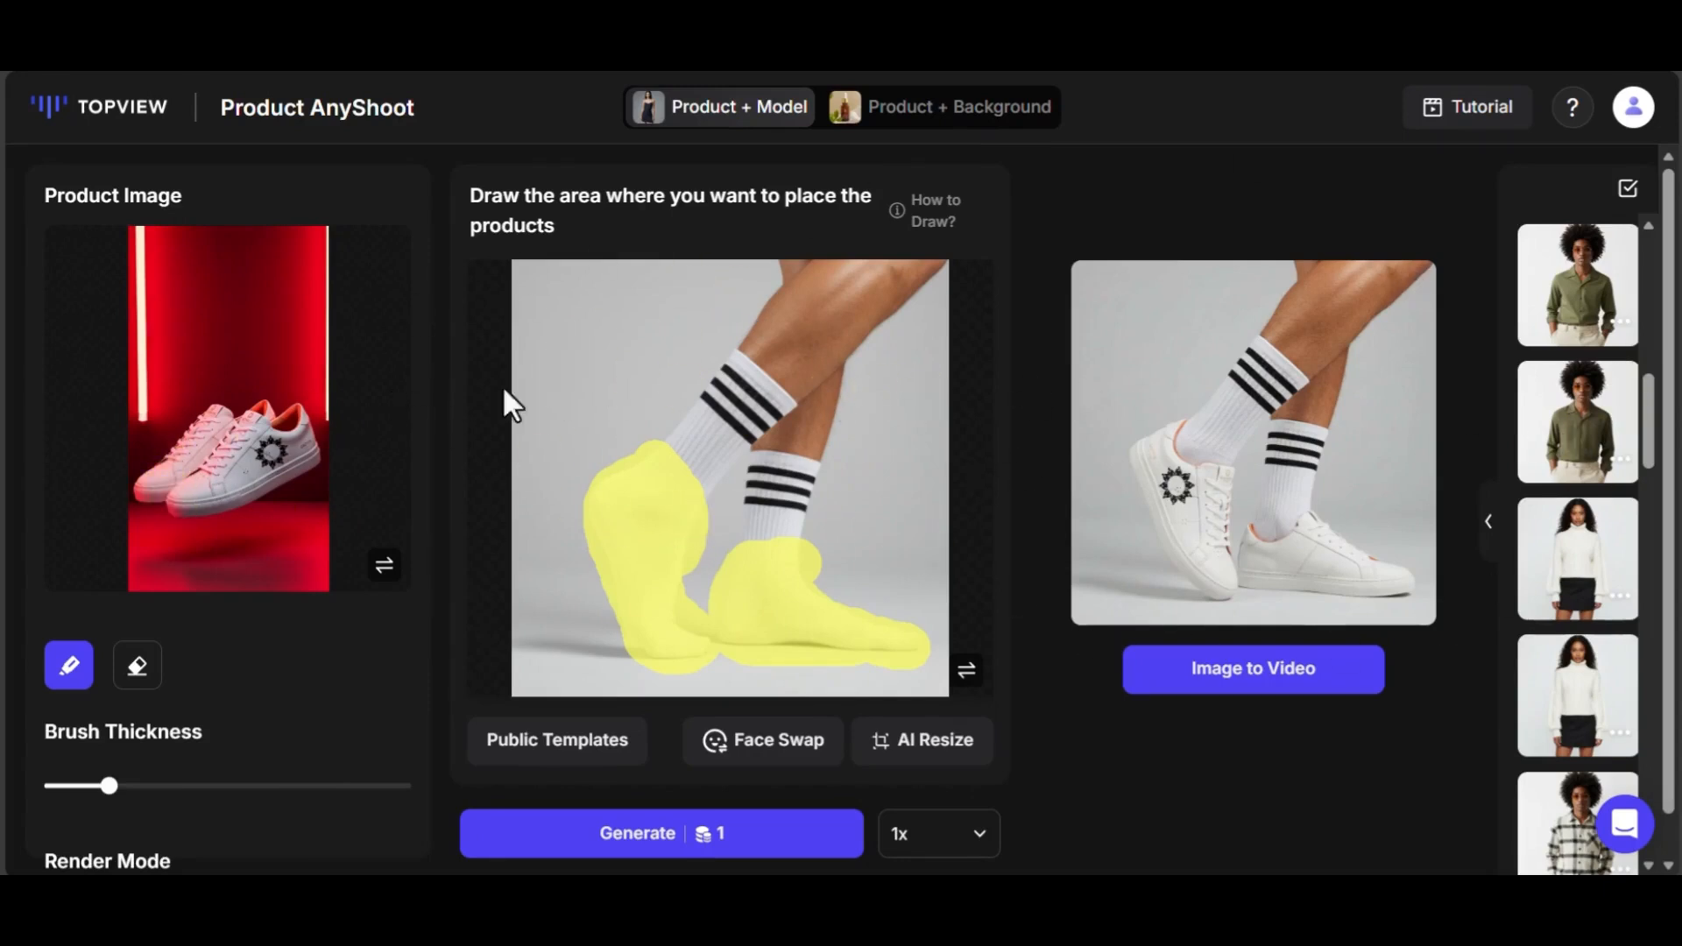
- Try two other model samples from the right-hand panel
{"action": "left_click", "coordinate": [1600, 446]}
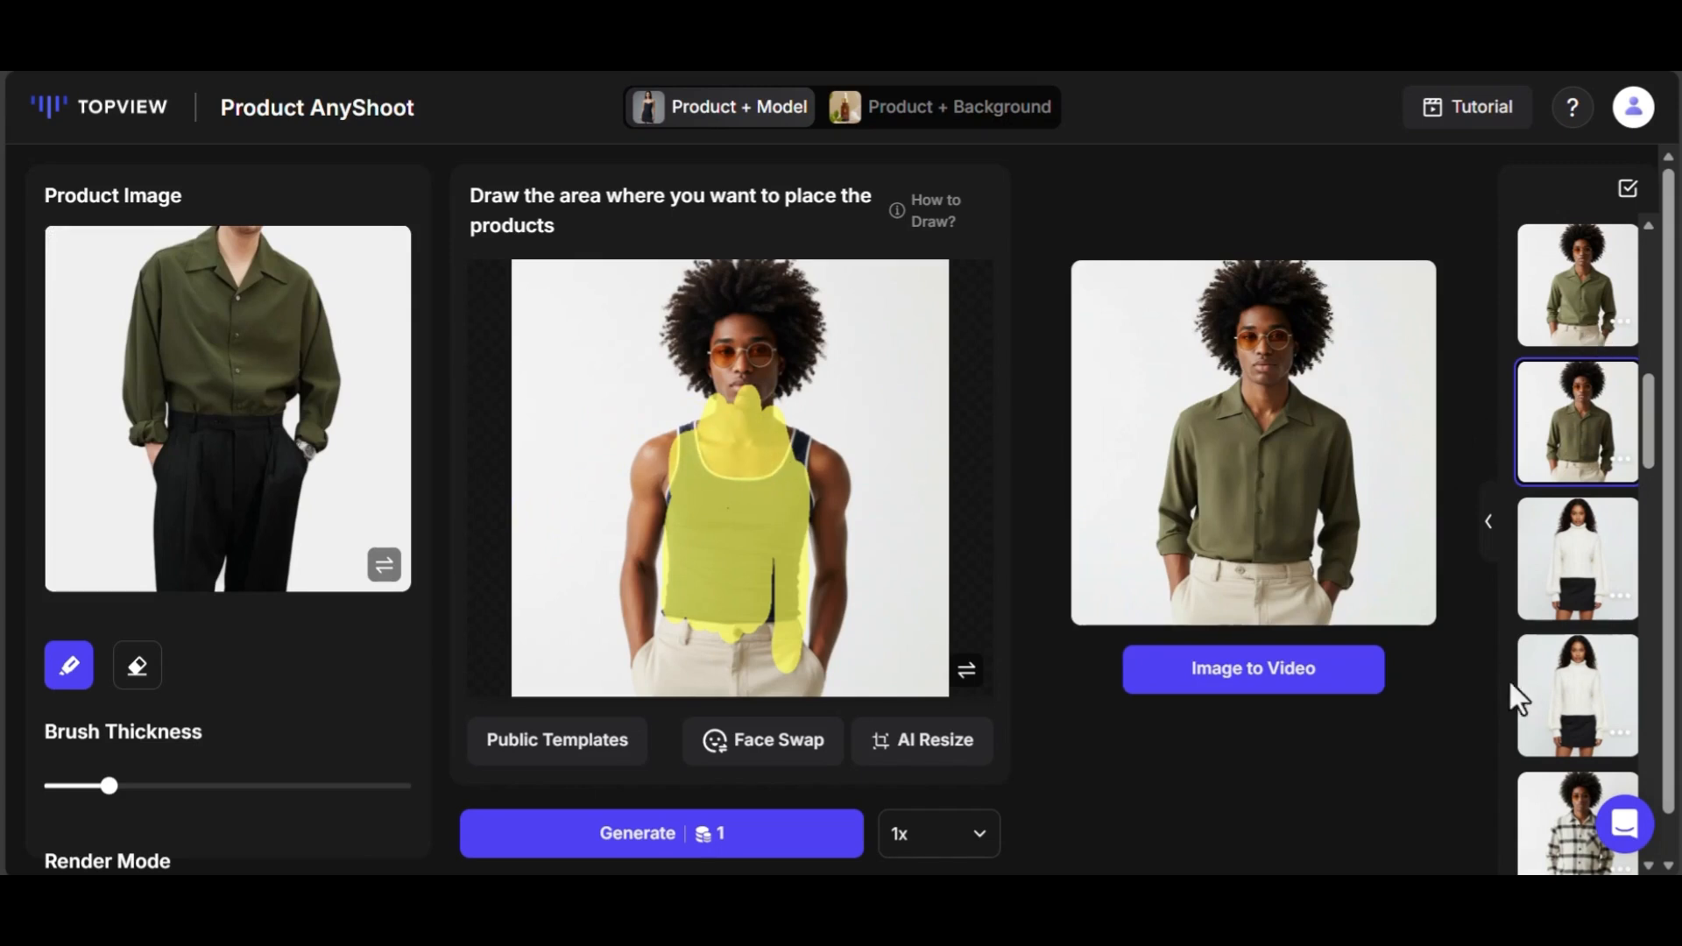
{"action": "left_click", "coordinate": [1601, 552]}
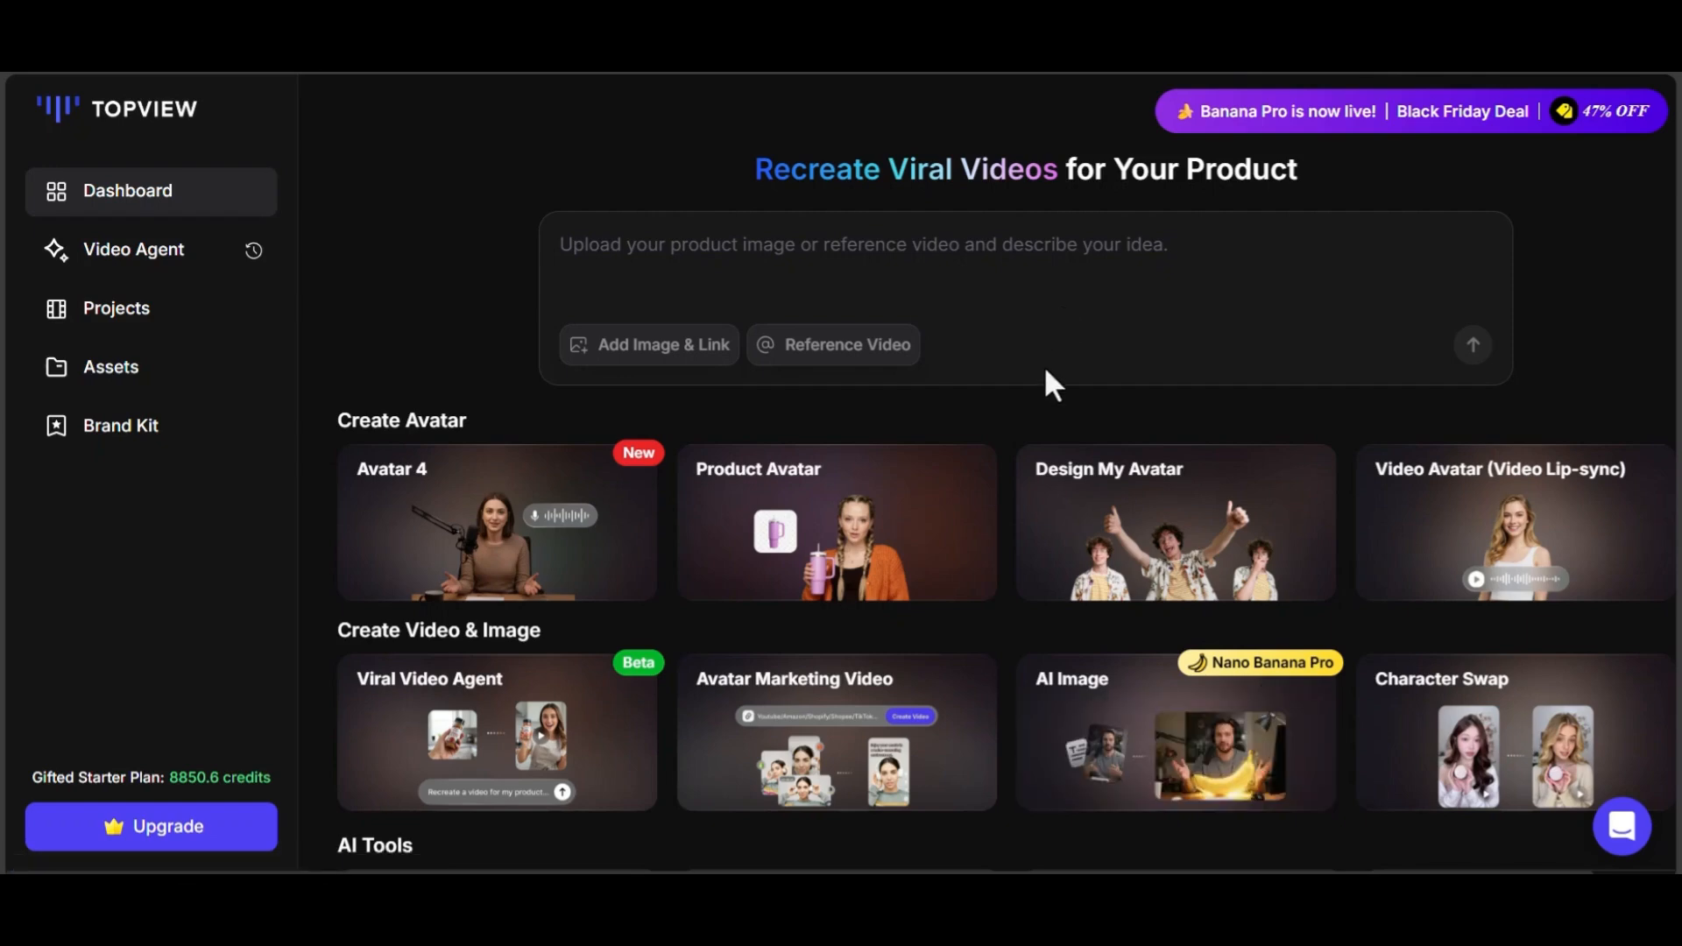
- Scroll down to AI Tools and open the Image Translation card
{"action": "scroll", "coordinate": [1044, 365], "scroll_direction": "down", "scroll_amount": 6}
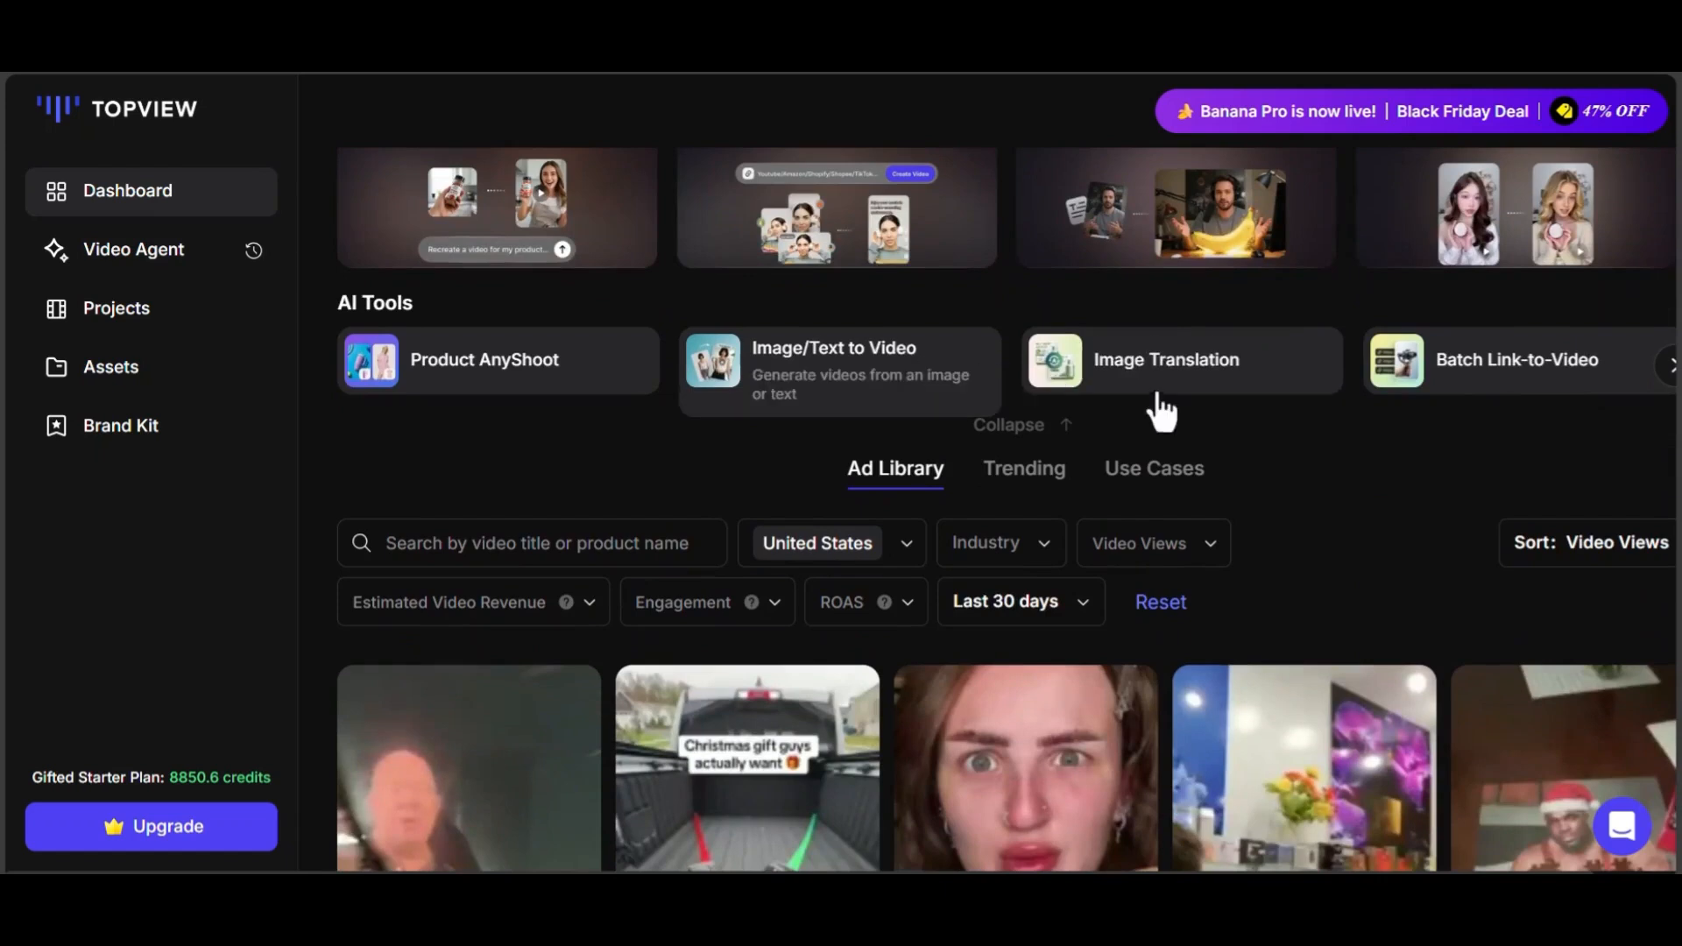
{"action": "left_click", "coordinate": [1172, 385]}
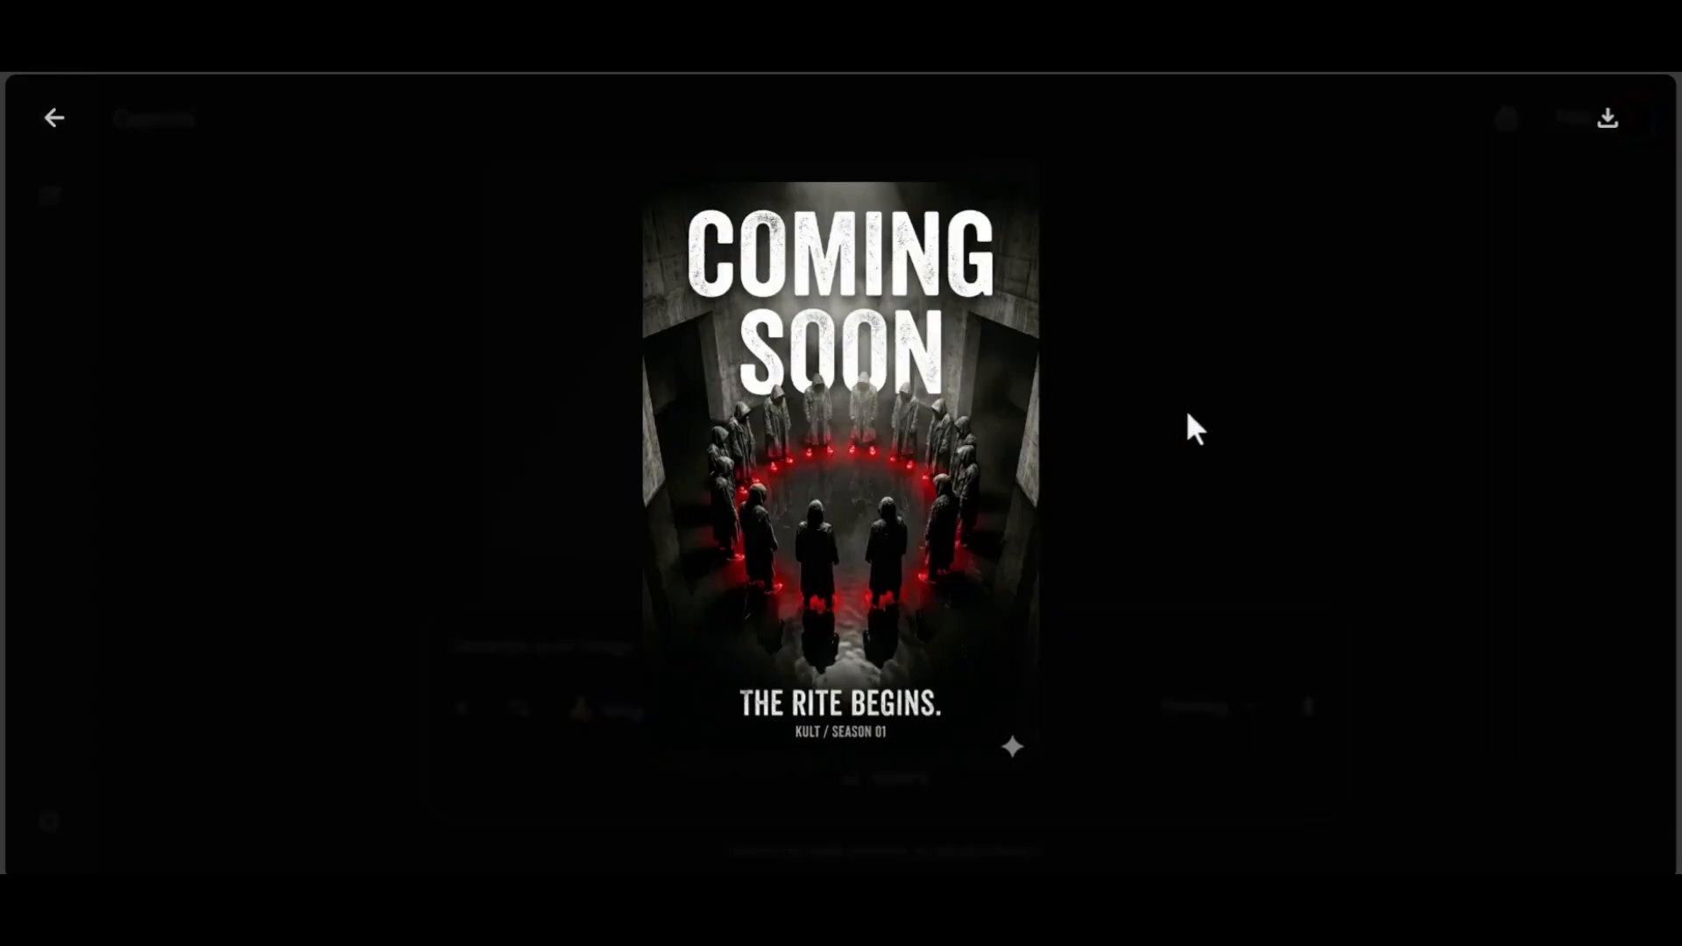
{"action": "left_click", "coordinate": [53, 118]}
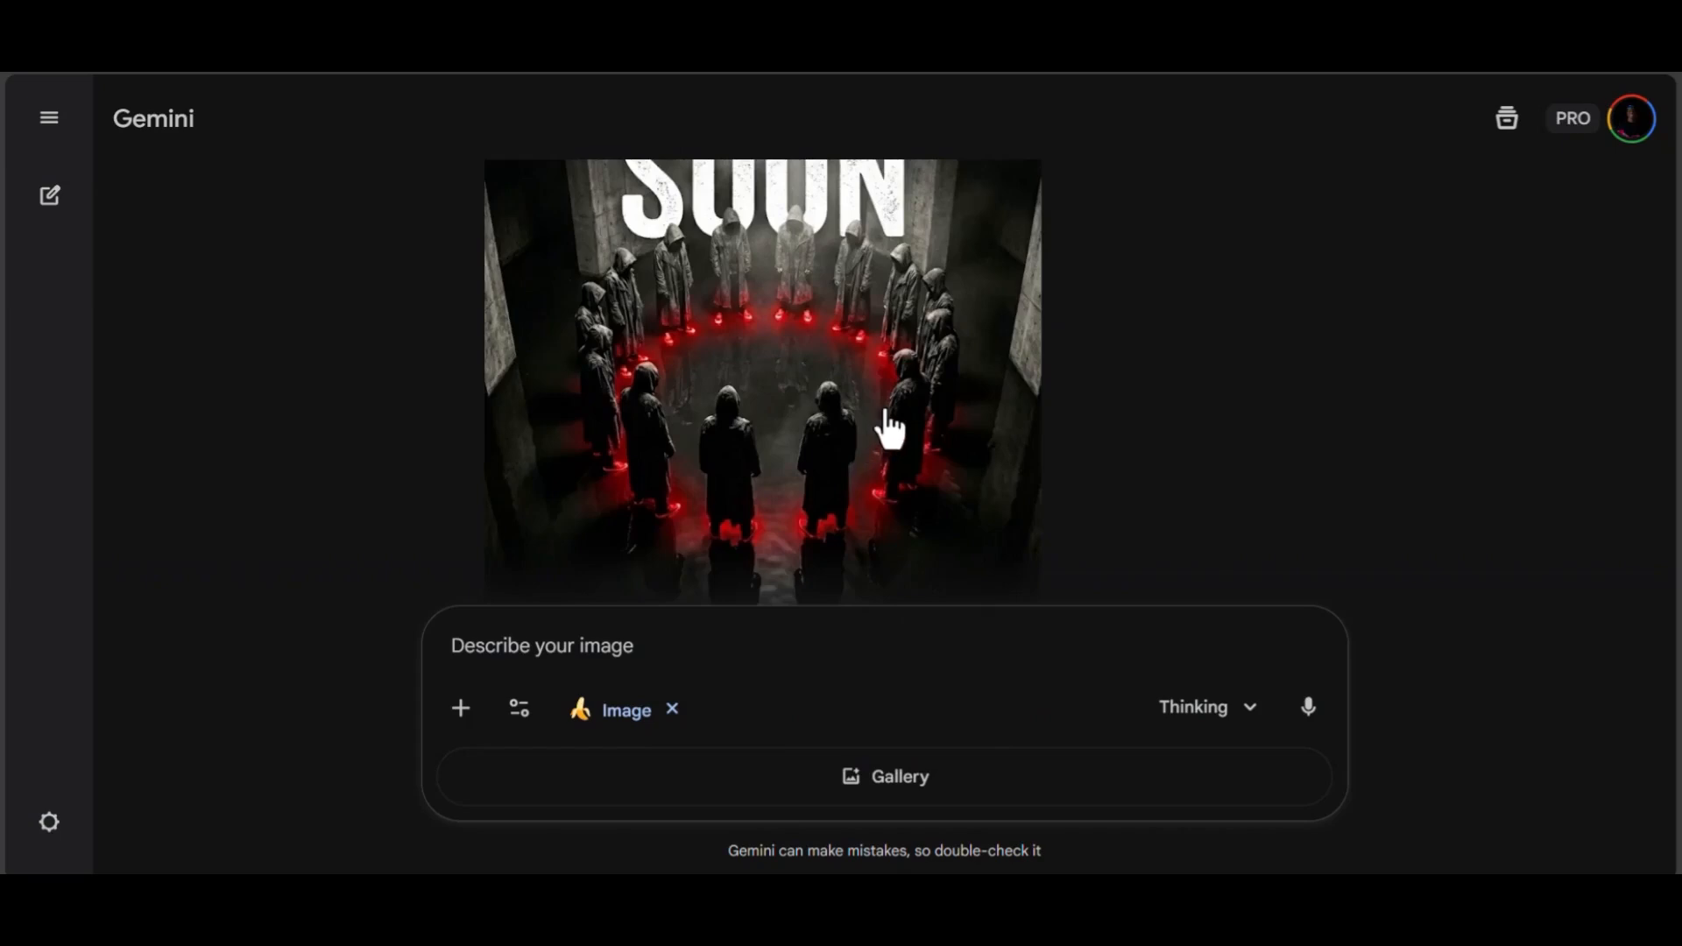
{"action": "scroll", "coordinate": [885, 420], "scroll_direction": "up", "scroll_amount": 3}
{"action": "scroll", "coordinate": [911, 420], "scroll_direction": "up", "scroll_amount": 15}
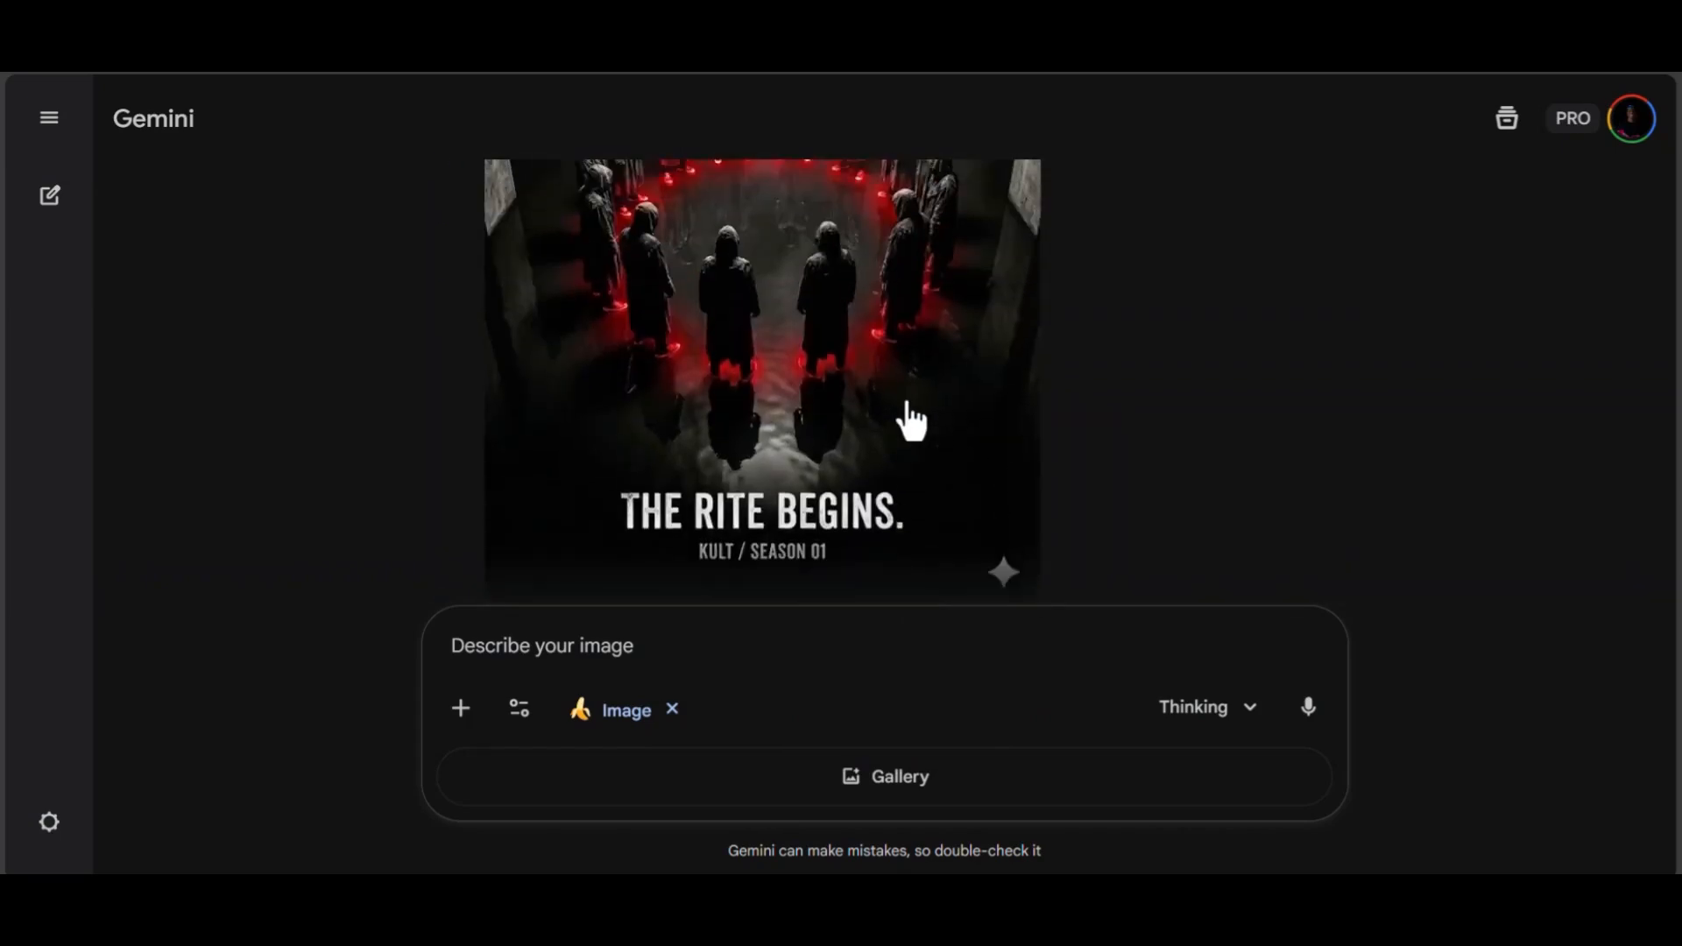
{"action": "scroll", "coordinate": [912, 418], "scroll_direction": "up", "scroll_amount": 15}
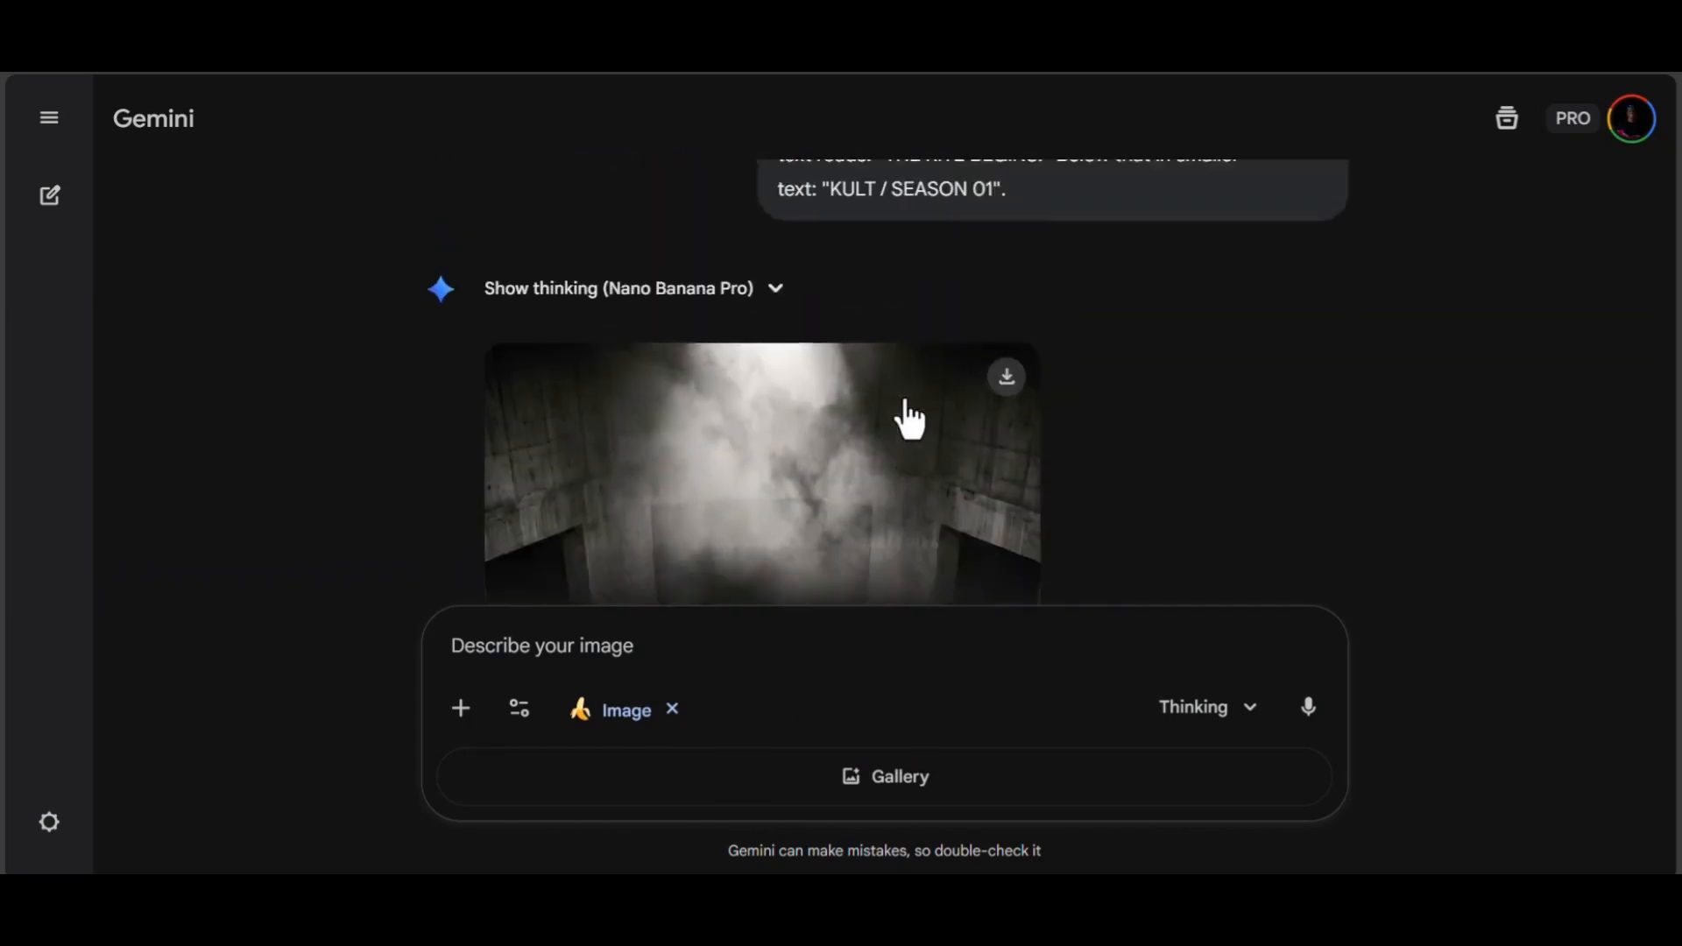
{"action": "scroll", "coordinate": [911, 416], "scroll_direction": "up", "scroll_amount": 10}
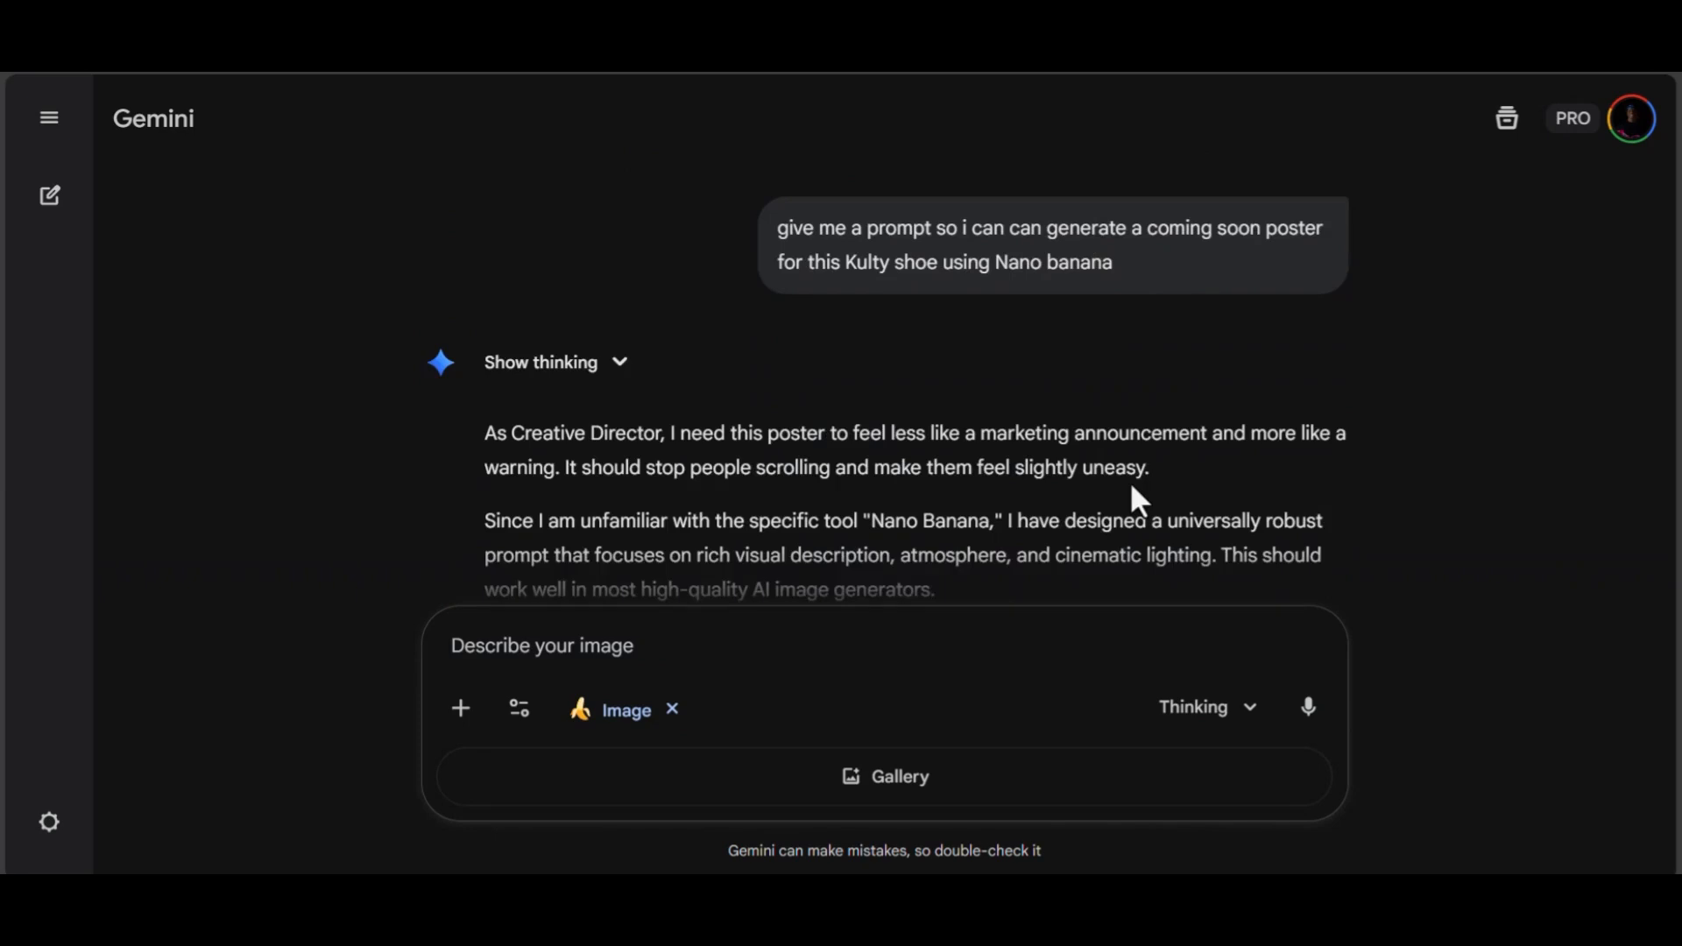
{"action": "scroll", "coordinate": [1130, 486], "scroll_direction": "down", "scroll_amount": 5}
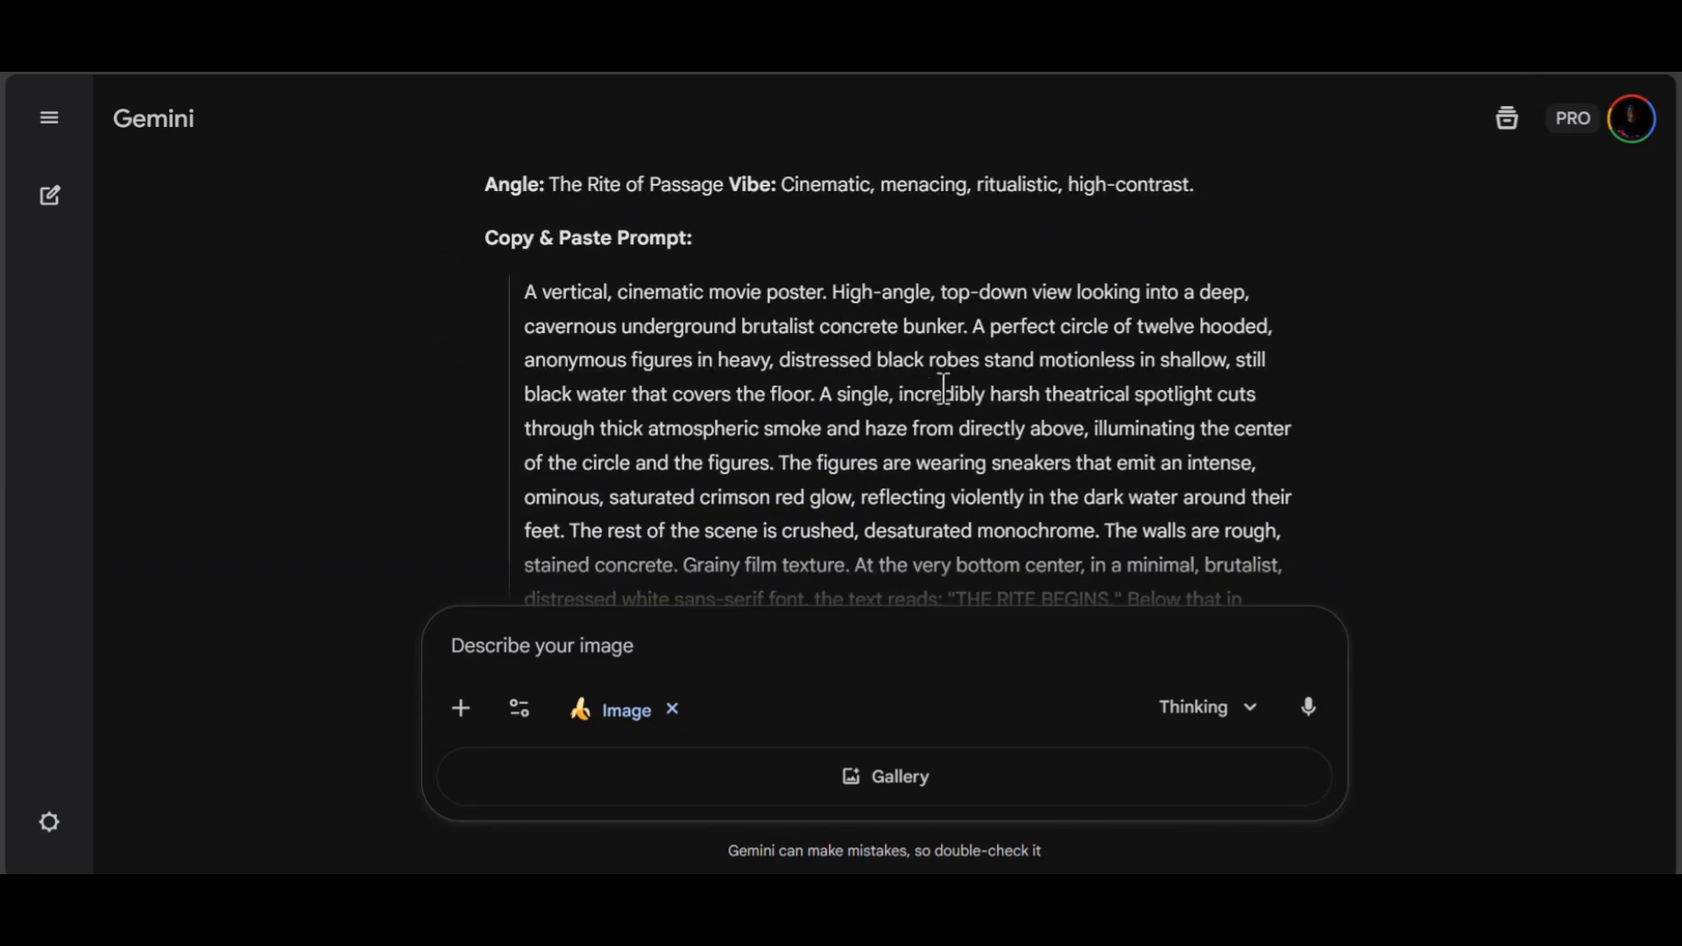
{"action": "scroll", "coordinate": [944, 387], "scroll_direction": "down", "scroll_amount": 10}
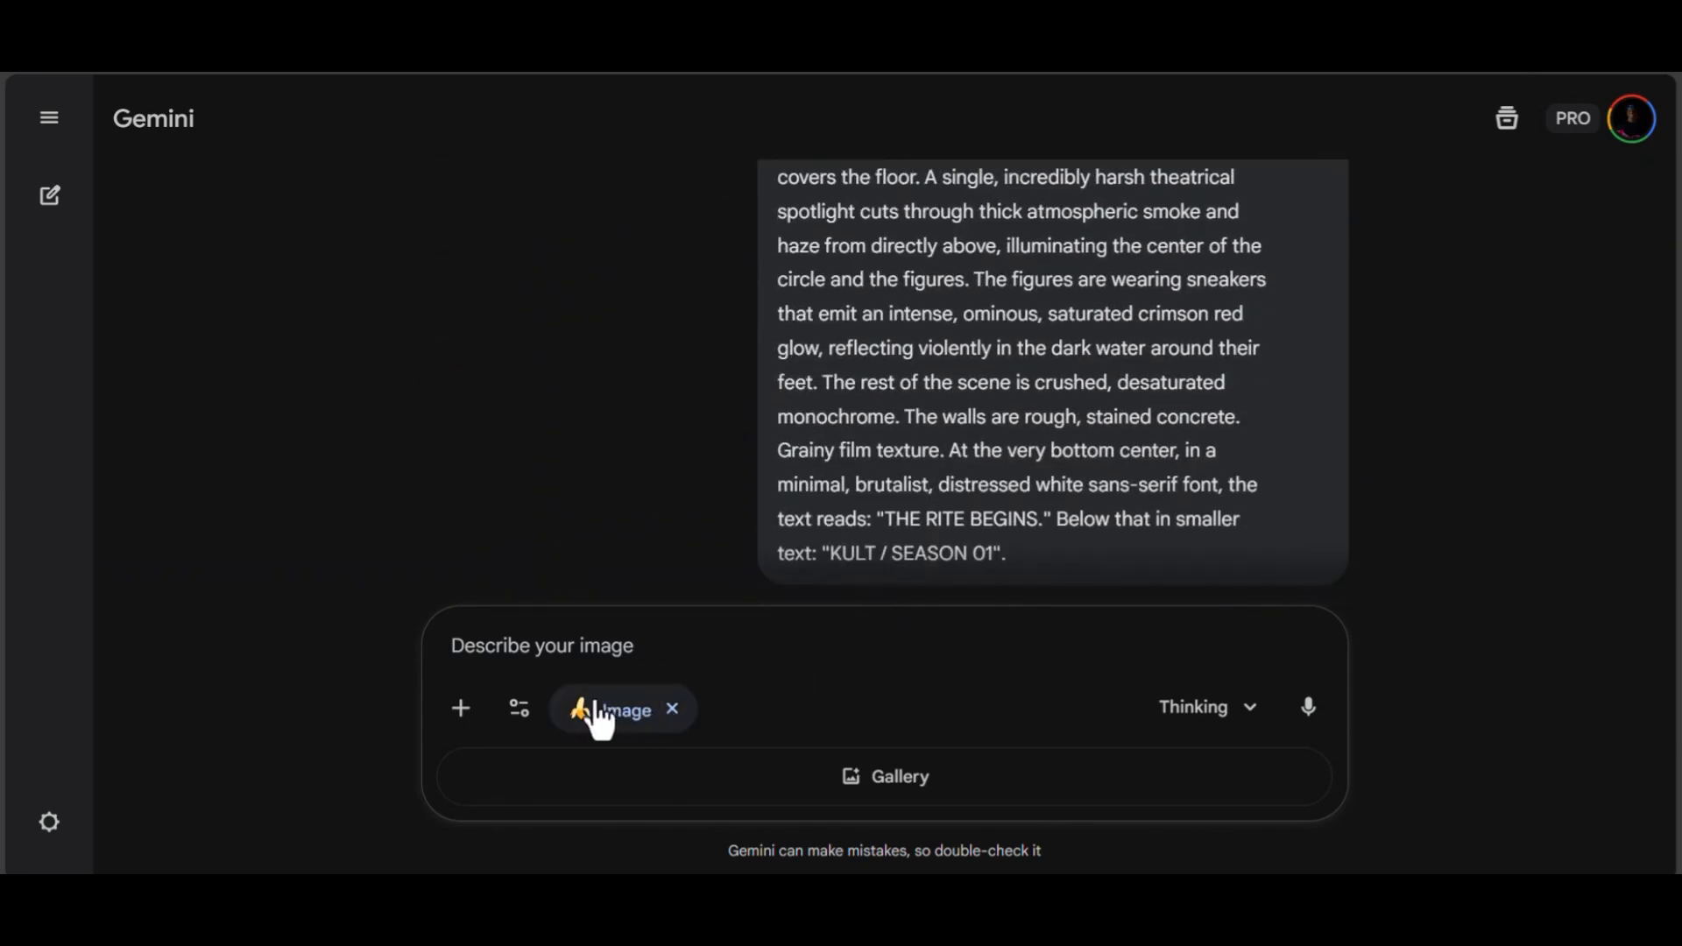
{"action": "scroll", "coordinate": [858, 446], "scroll_direction": "down", "scroll_amount": 6}
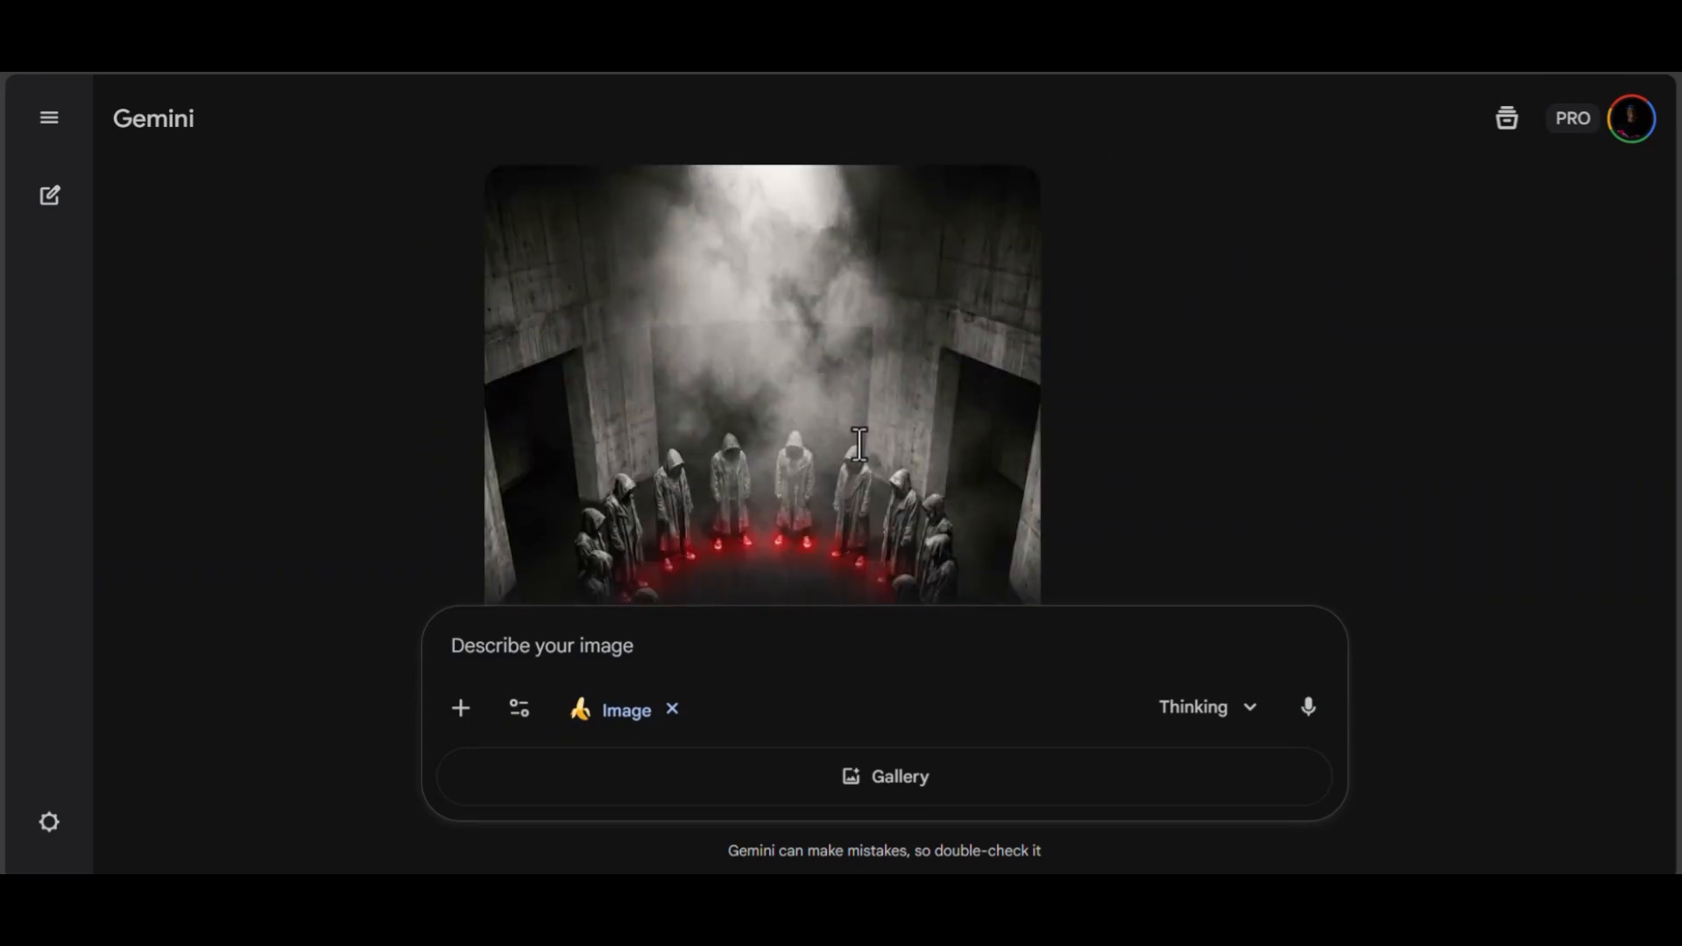
{"action": "scroll", "coordinate": [863, 464], "scroll_direction": "up", "scroll_amount": 3}
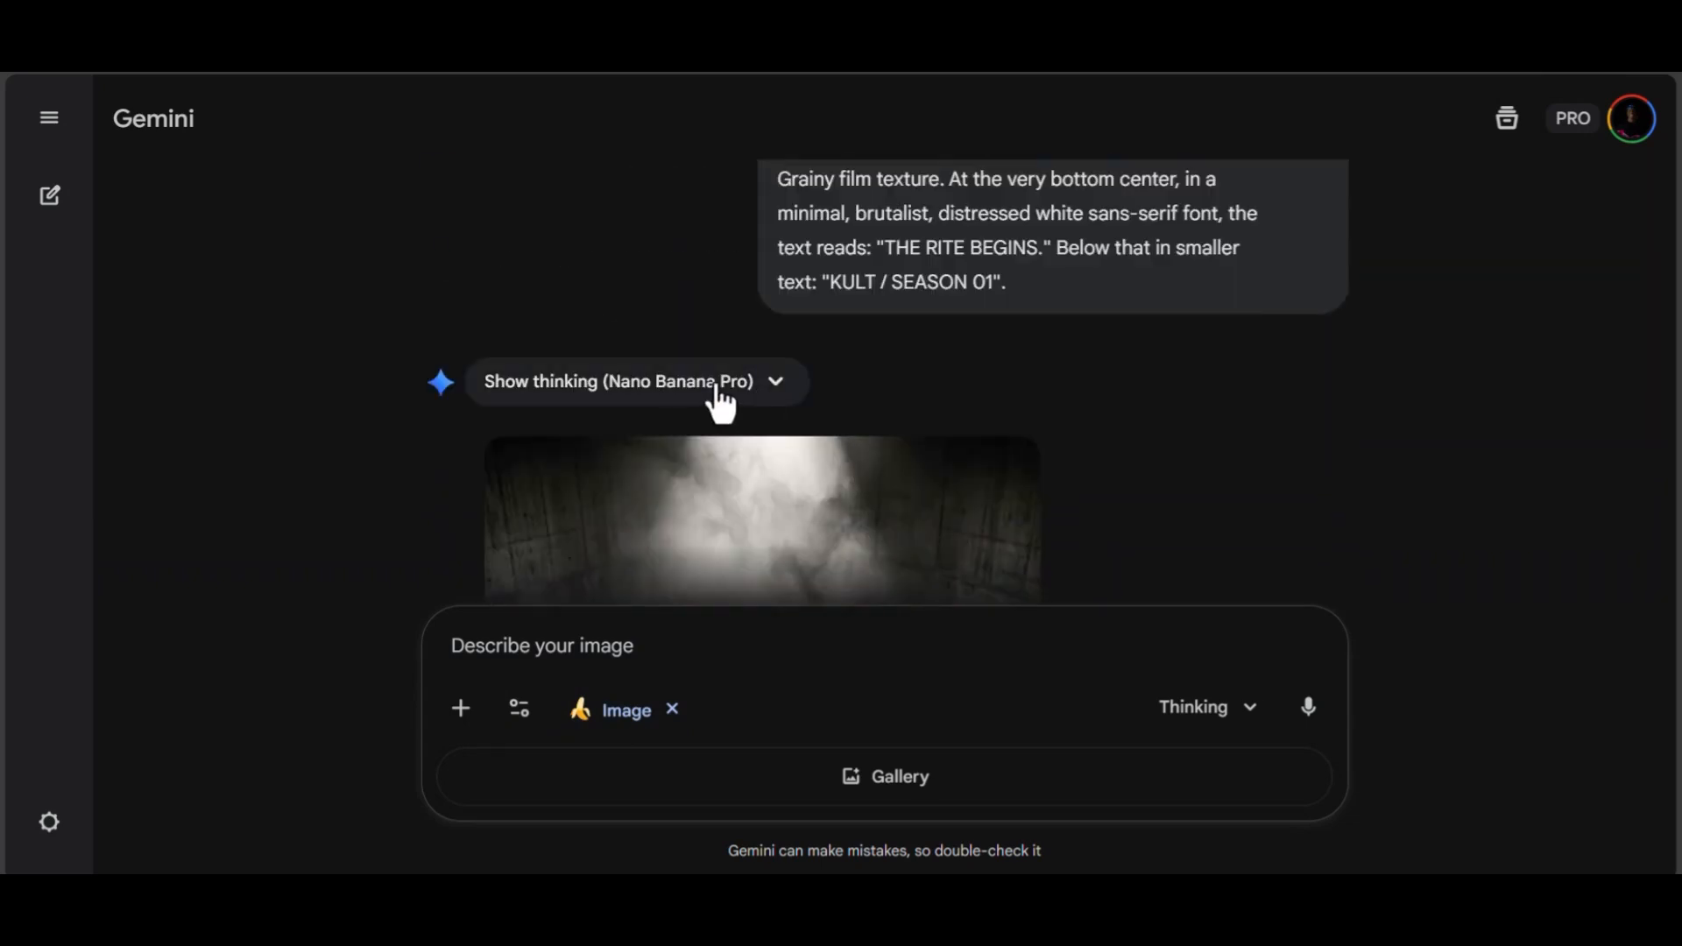
{"action": "scroll", "coordinate": [720, 399], "scroll_direction": "down", "scroll_amount": 3}
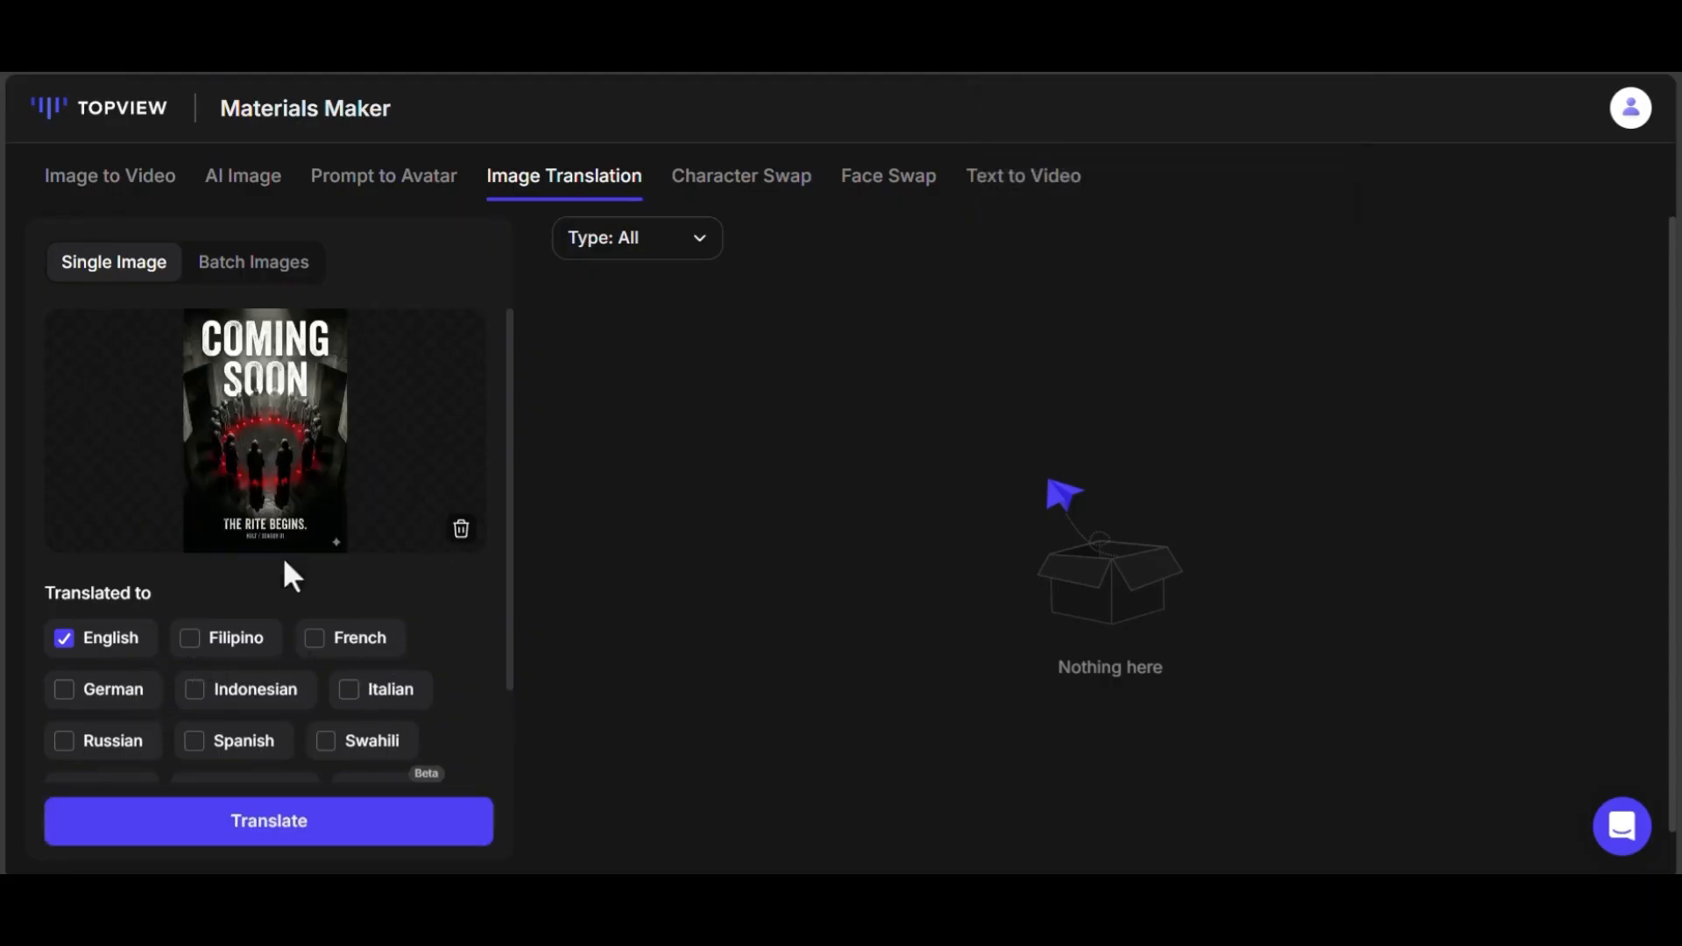
- Translate the poster text into French only, dropping English as a target language
{"action": "scroll", "coordinate": [286, 570], "scroll_direction": "down", "scroll_amount": 2}
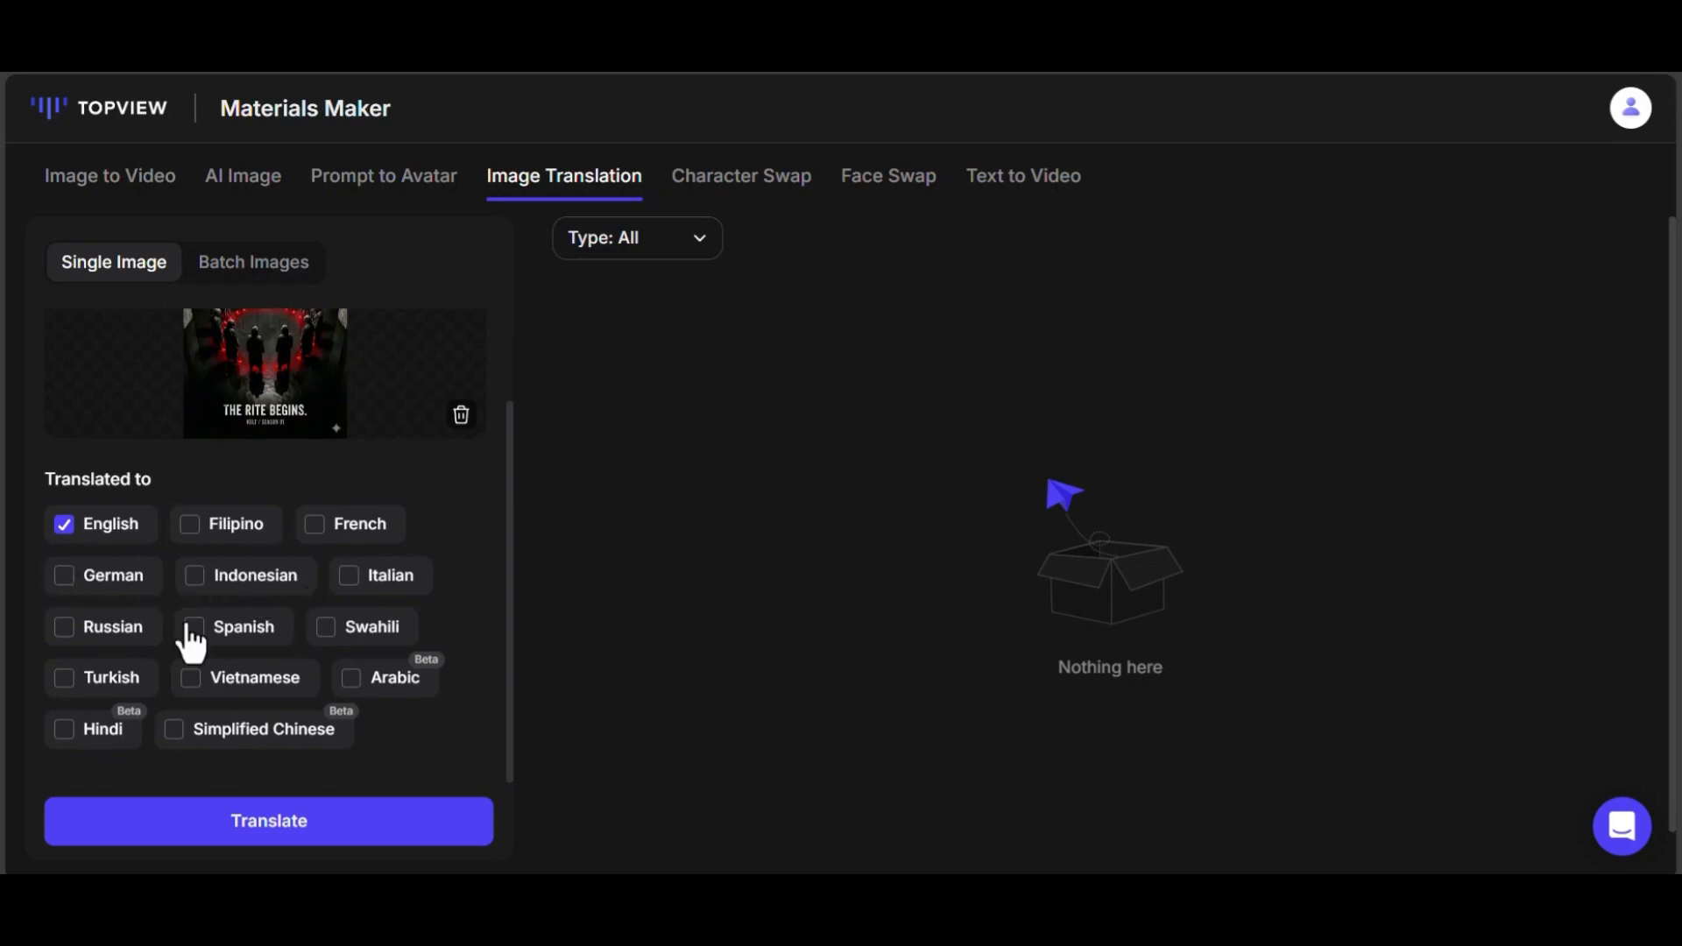
{"action": "left_click", "coordinate": [317, 530]}
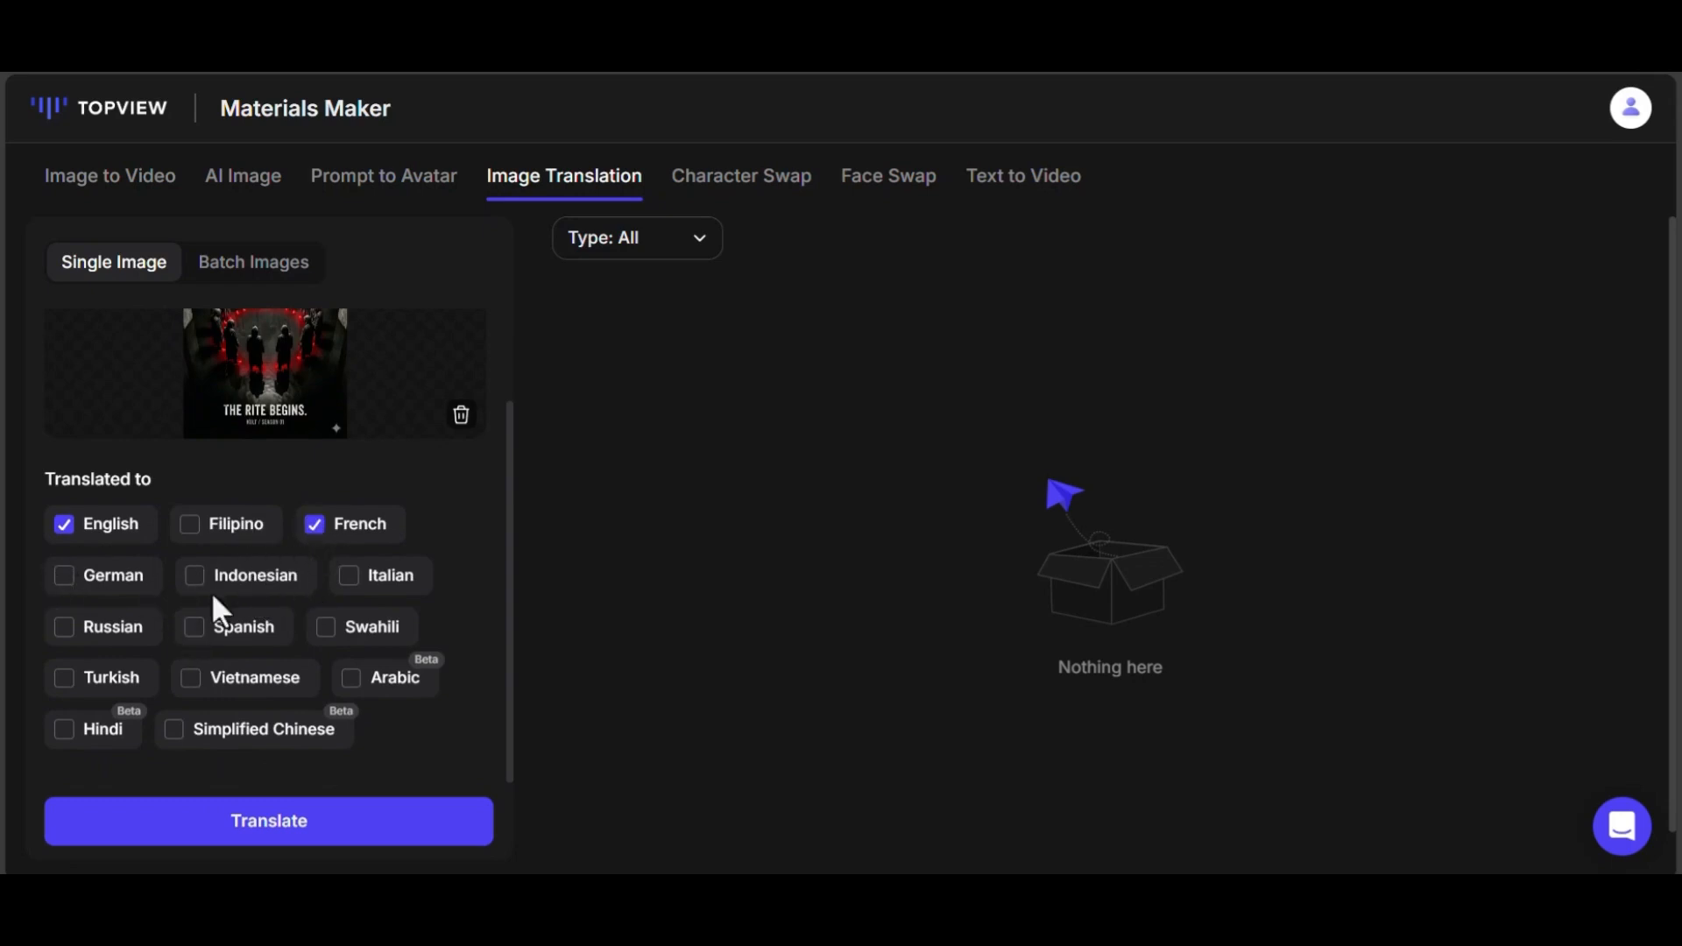
{"action": "left_click", "coordinate": [64, 525]}
{"action": "left_click", "coordinate": [243, 837]}
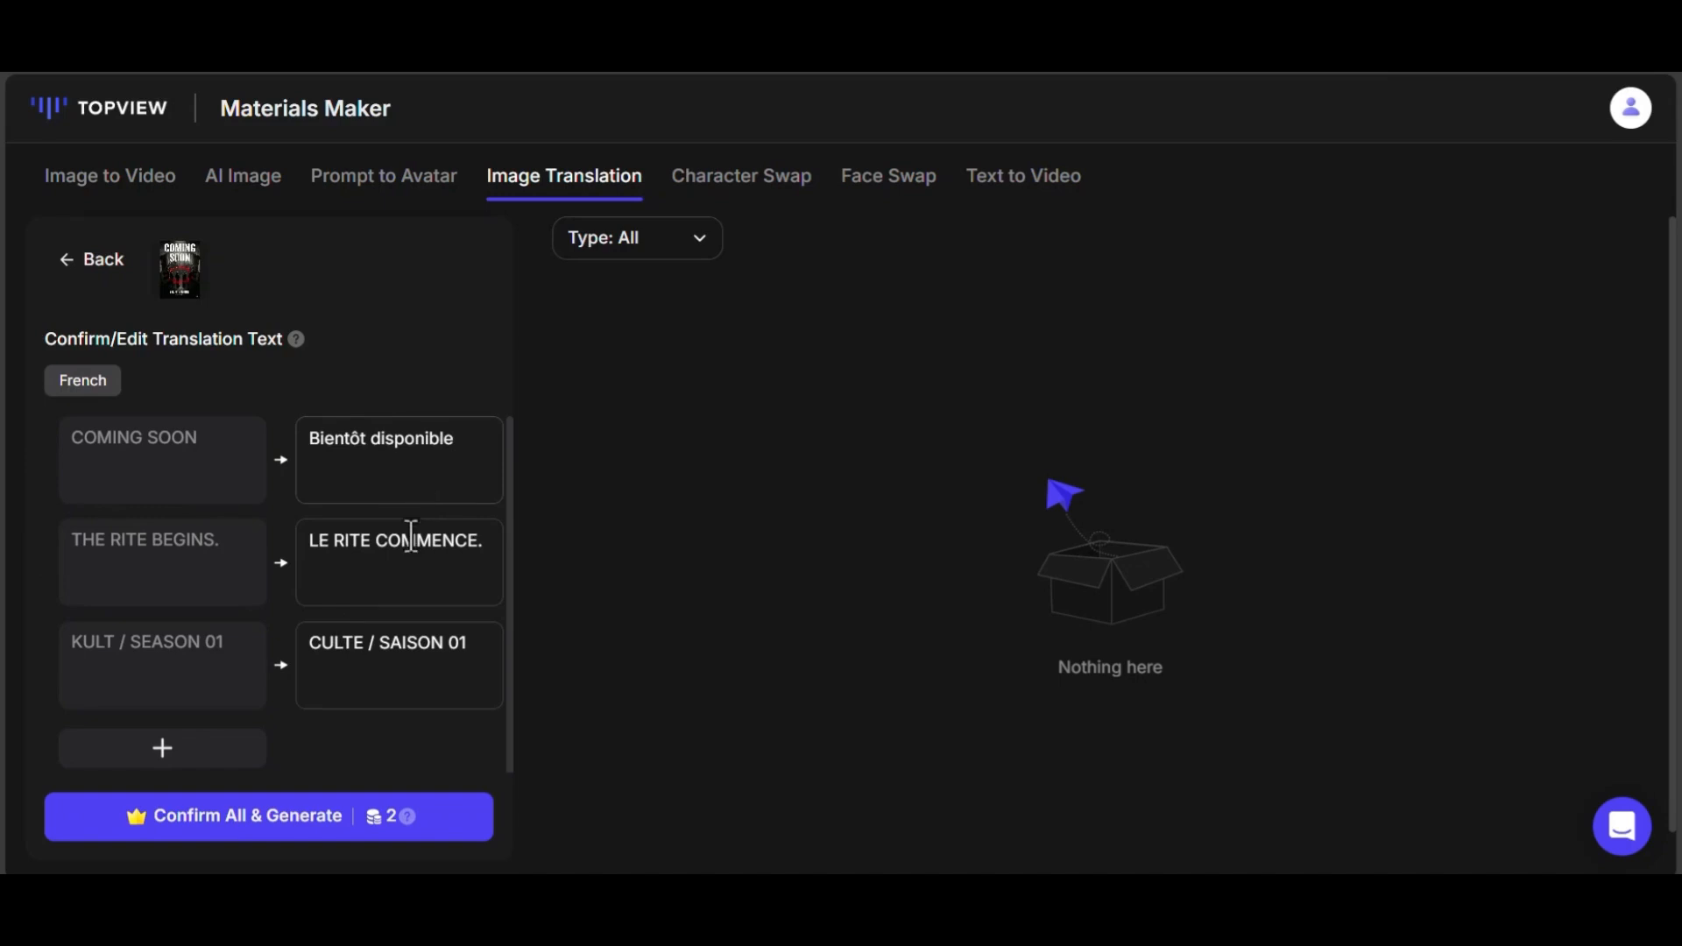
- Review the 'Bientôt disponible' translation field, removing stray typed characters
{"action": "left_click", "coordinate": [456, 445]}
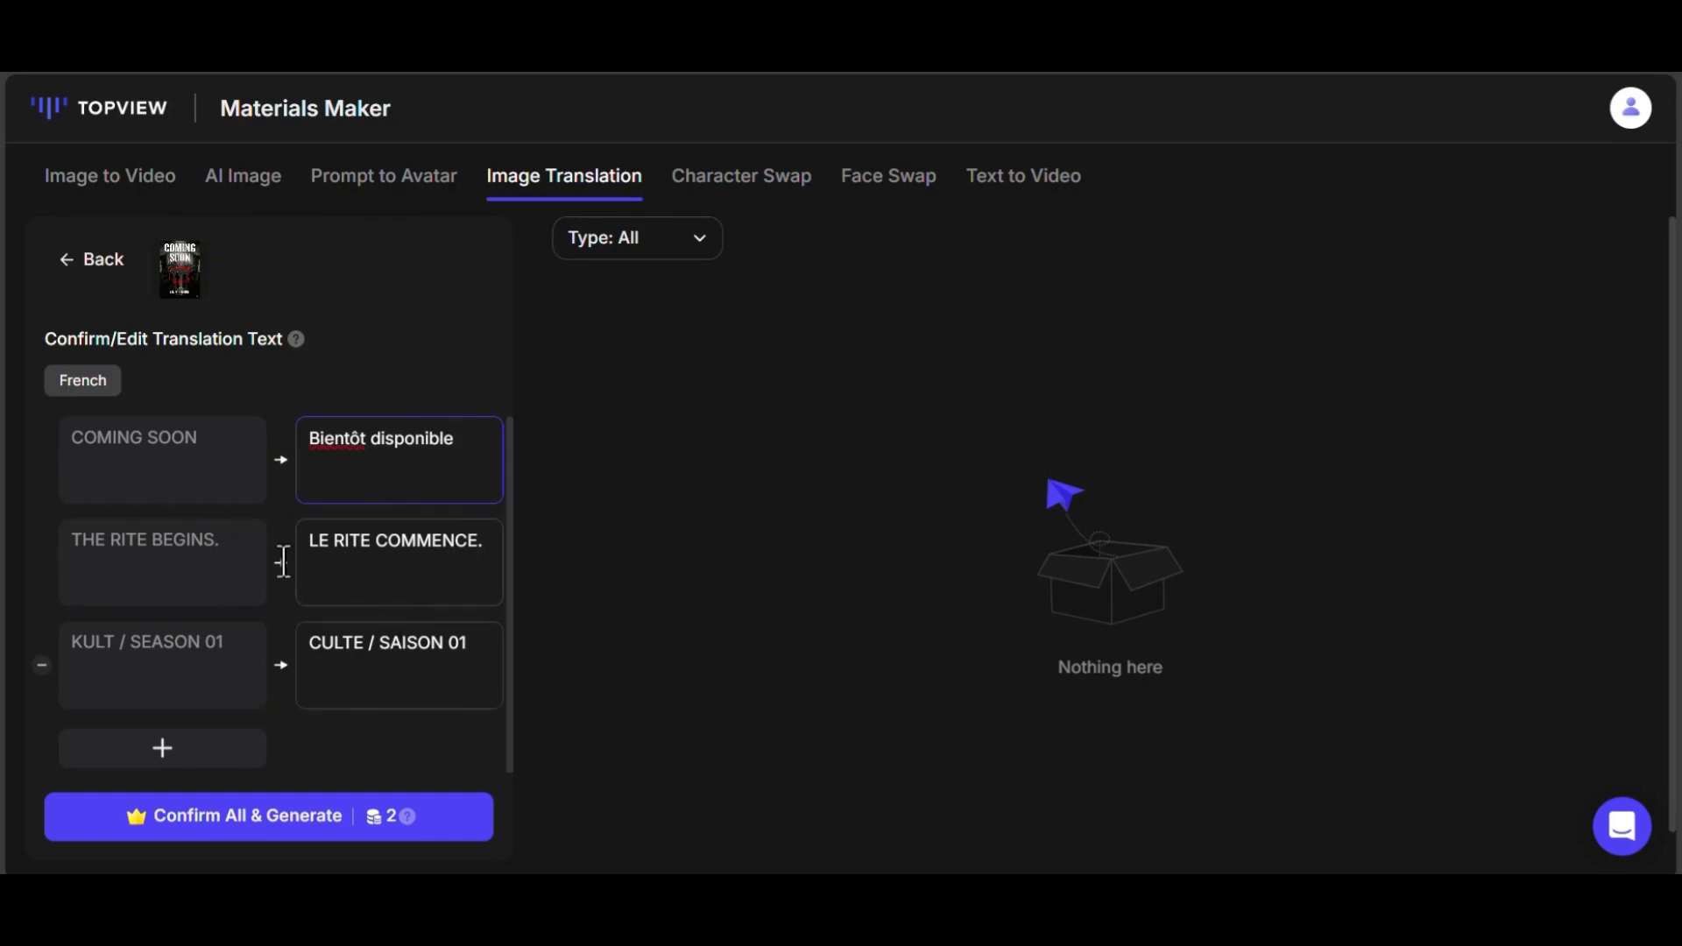
{"action": "type", "text": "fdd"}
{"action": "key", "text": "BackSpace"}
{"action": "key", "text": "BackSpace"}
{"action": "key", "text": "BackSpace"}
{"action": "scroll", "coordinate": [342, 639], "scroll_direction": "down", "scroll_amount": 1}
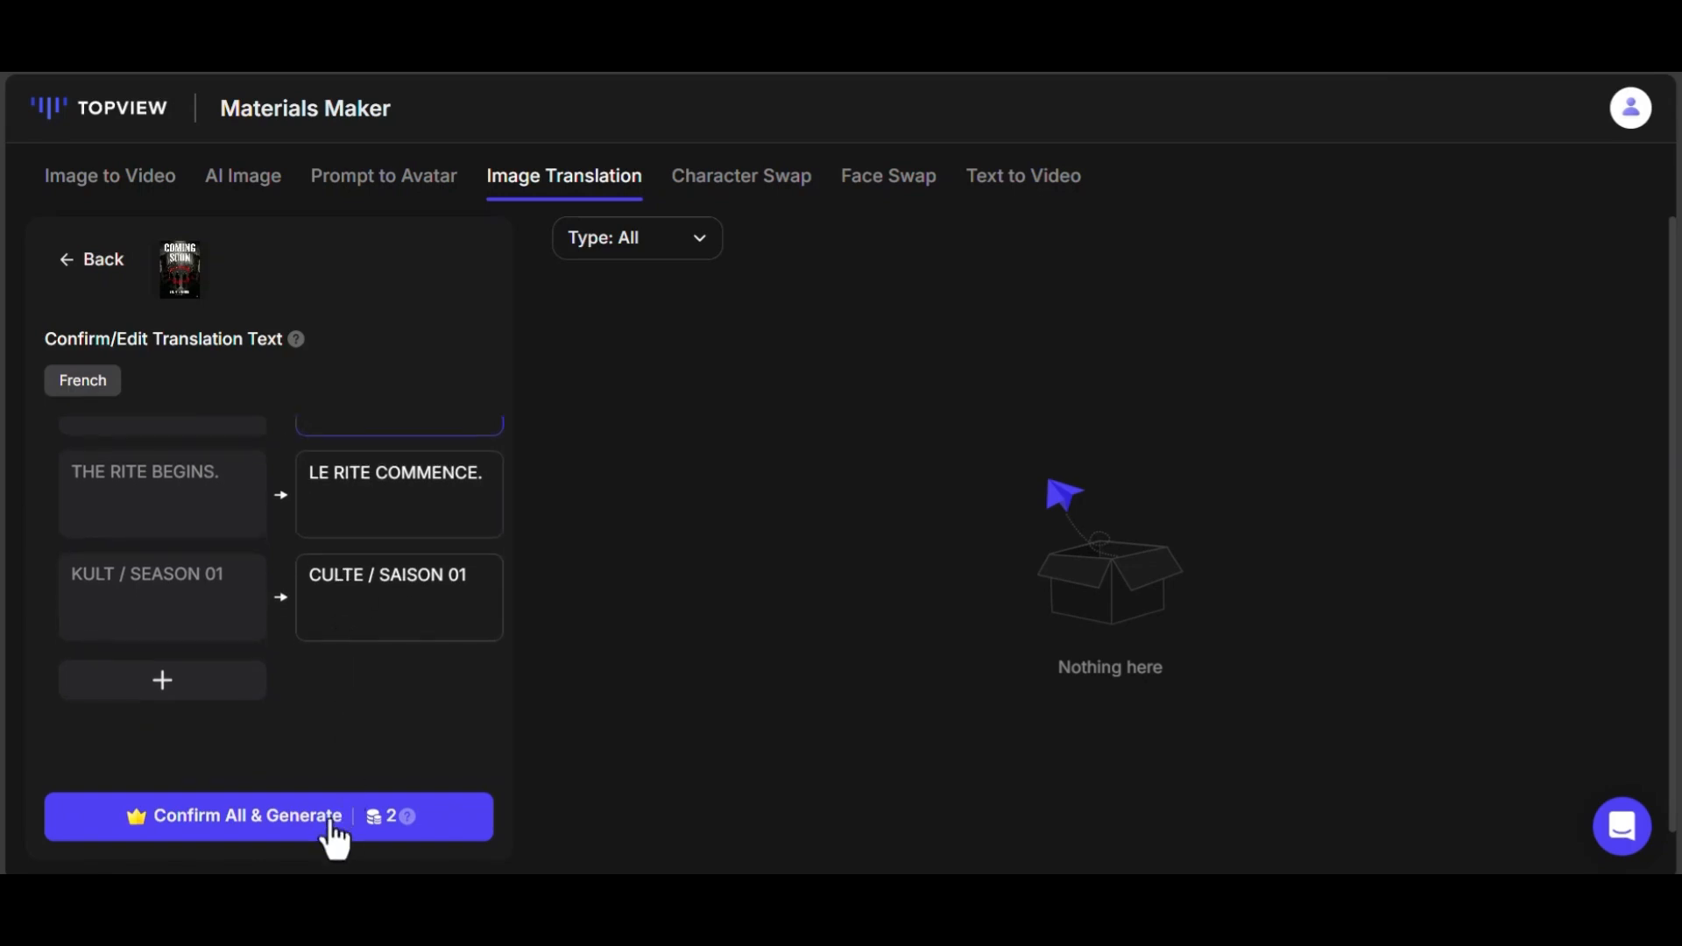
- Generate the French poster and view it at full size before closing the preview
{"action": "left_click", "coordinate": [200, 831]}
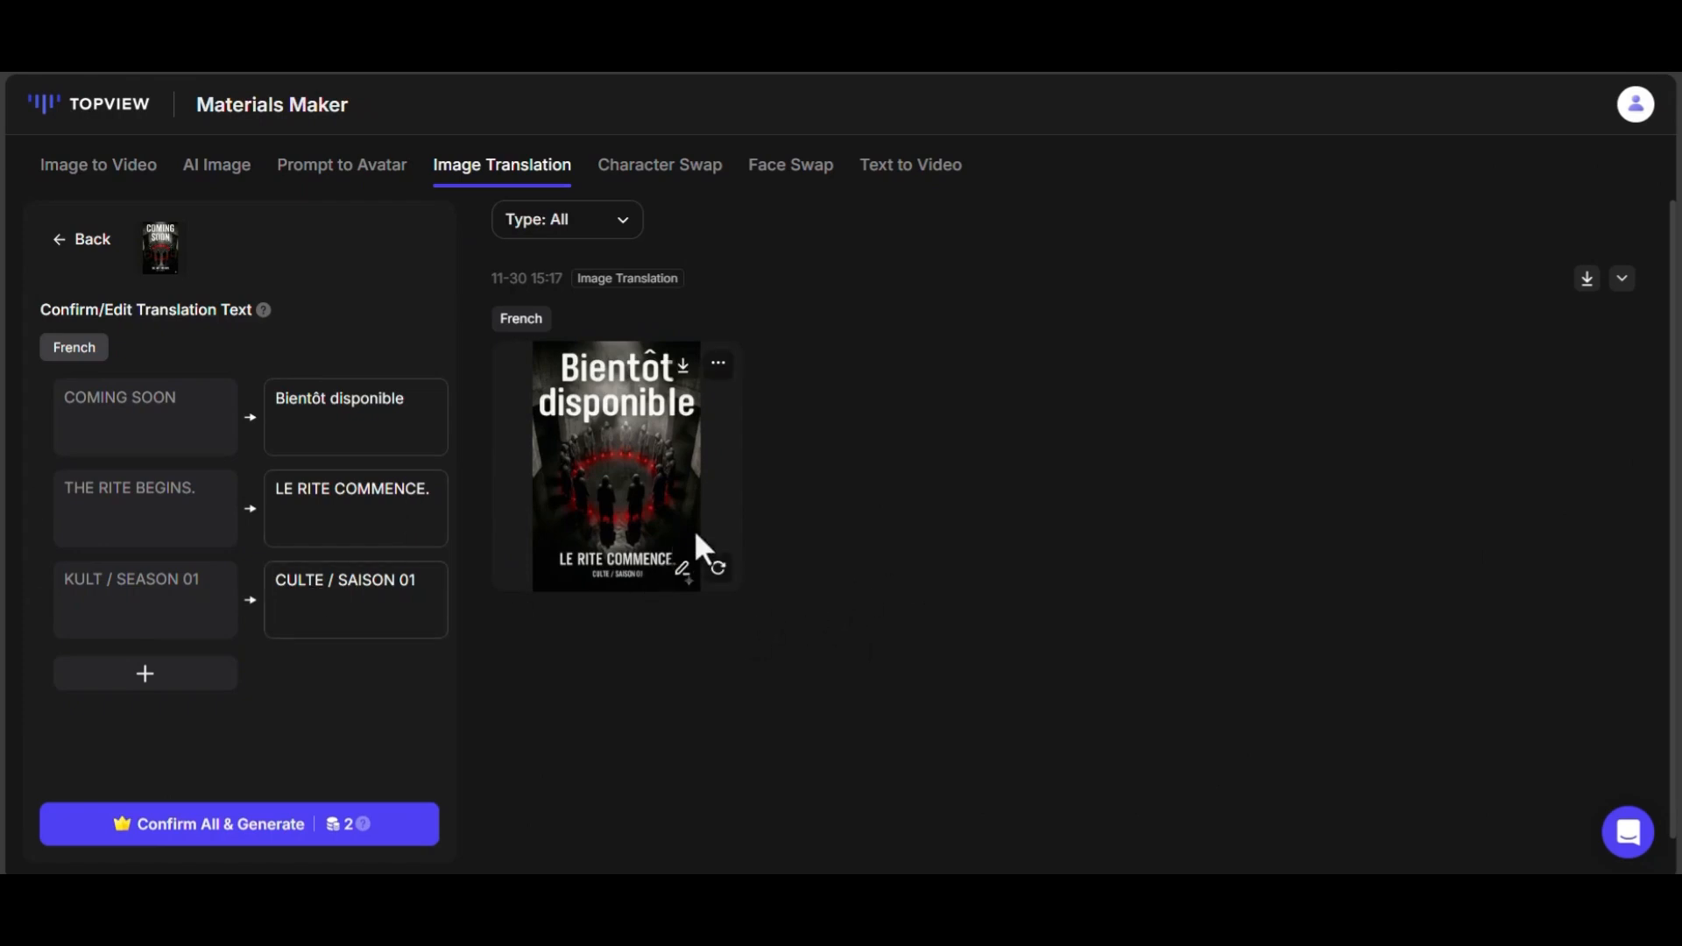
{"action": "left_click", "coordinate": [612, 492]}
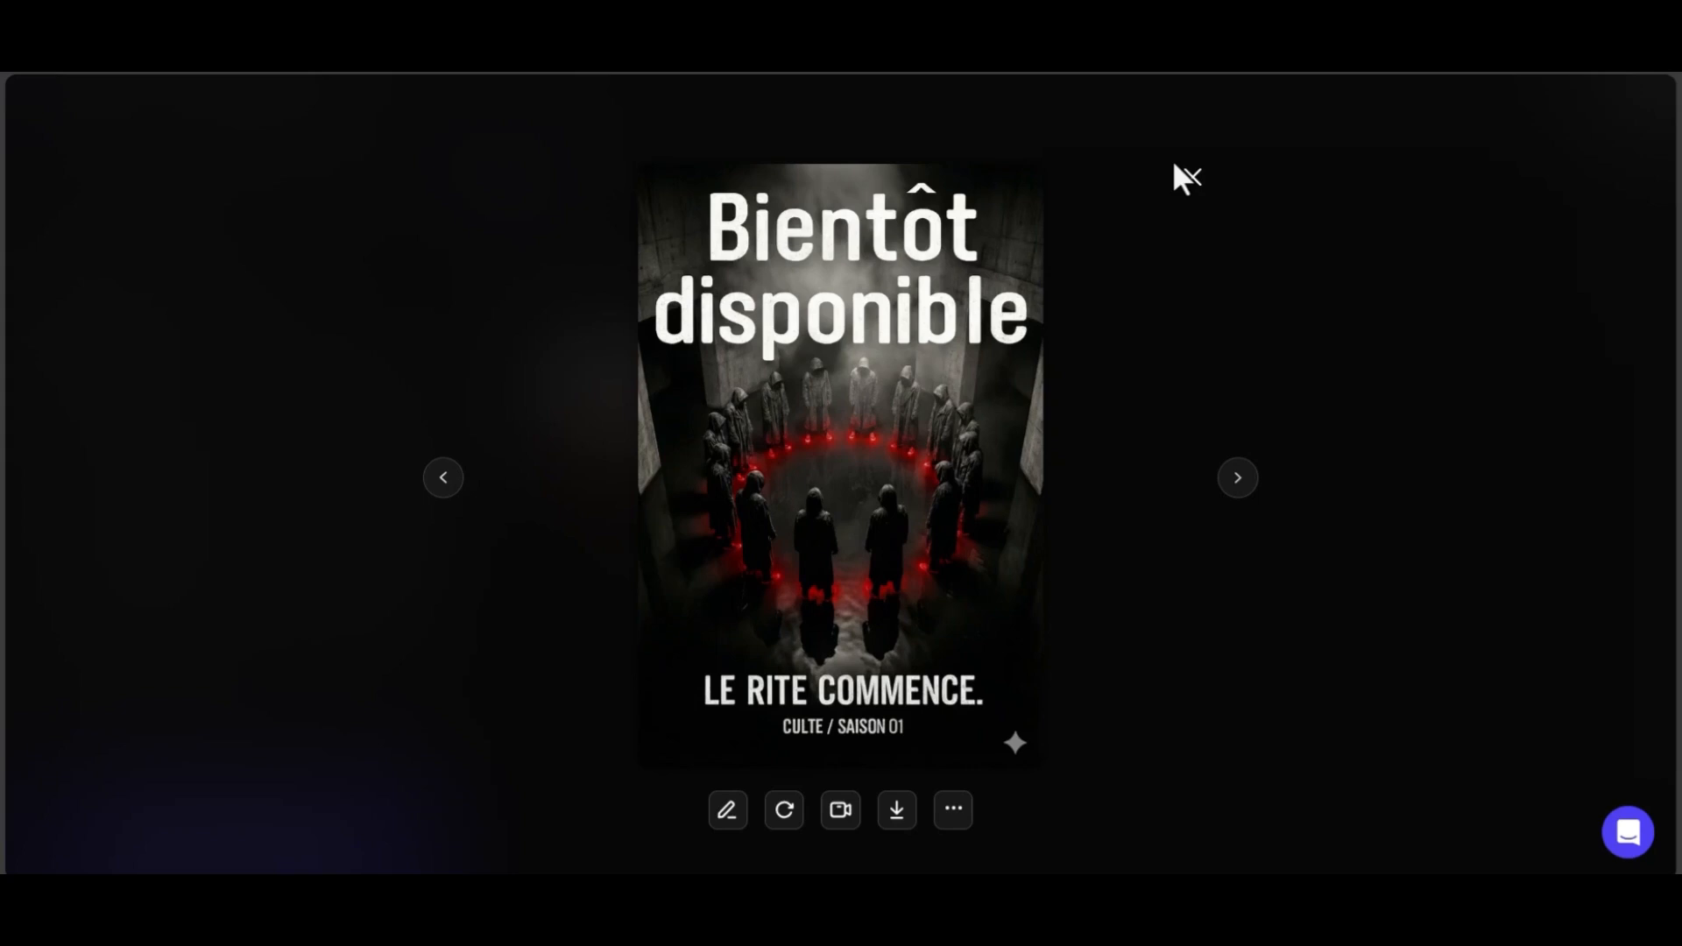
{"action": "left_click", "coordinate": [1197, 179]}
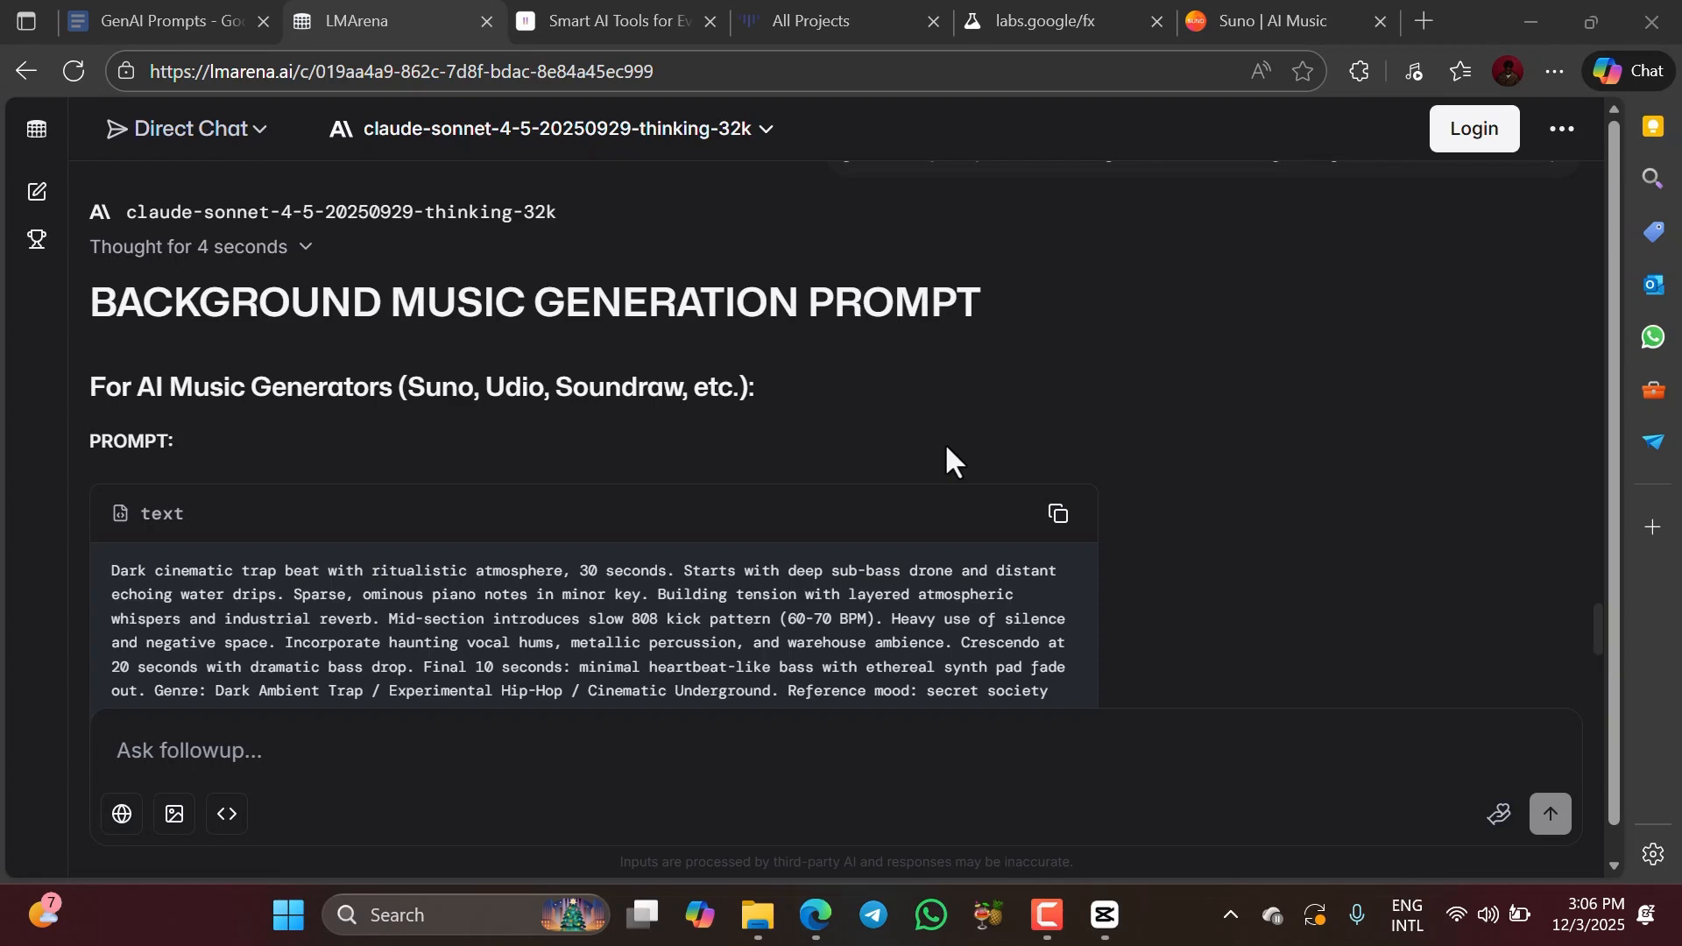
{"action": "scroll", "coordinate": [993, 392], "scroll_direction": "up", "scroll_amount": 3}
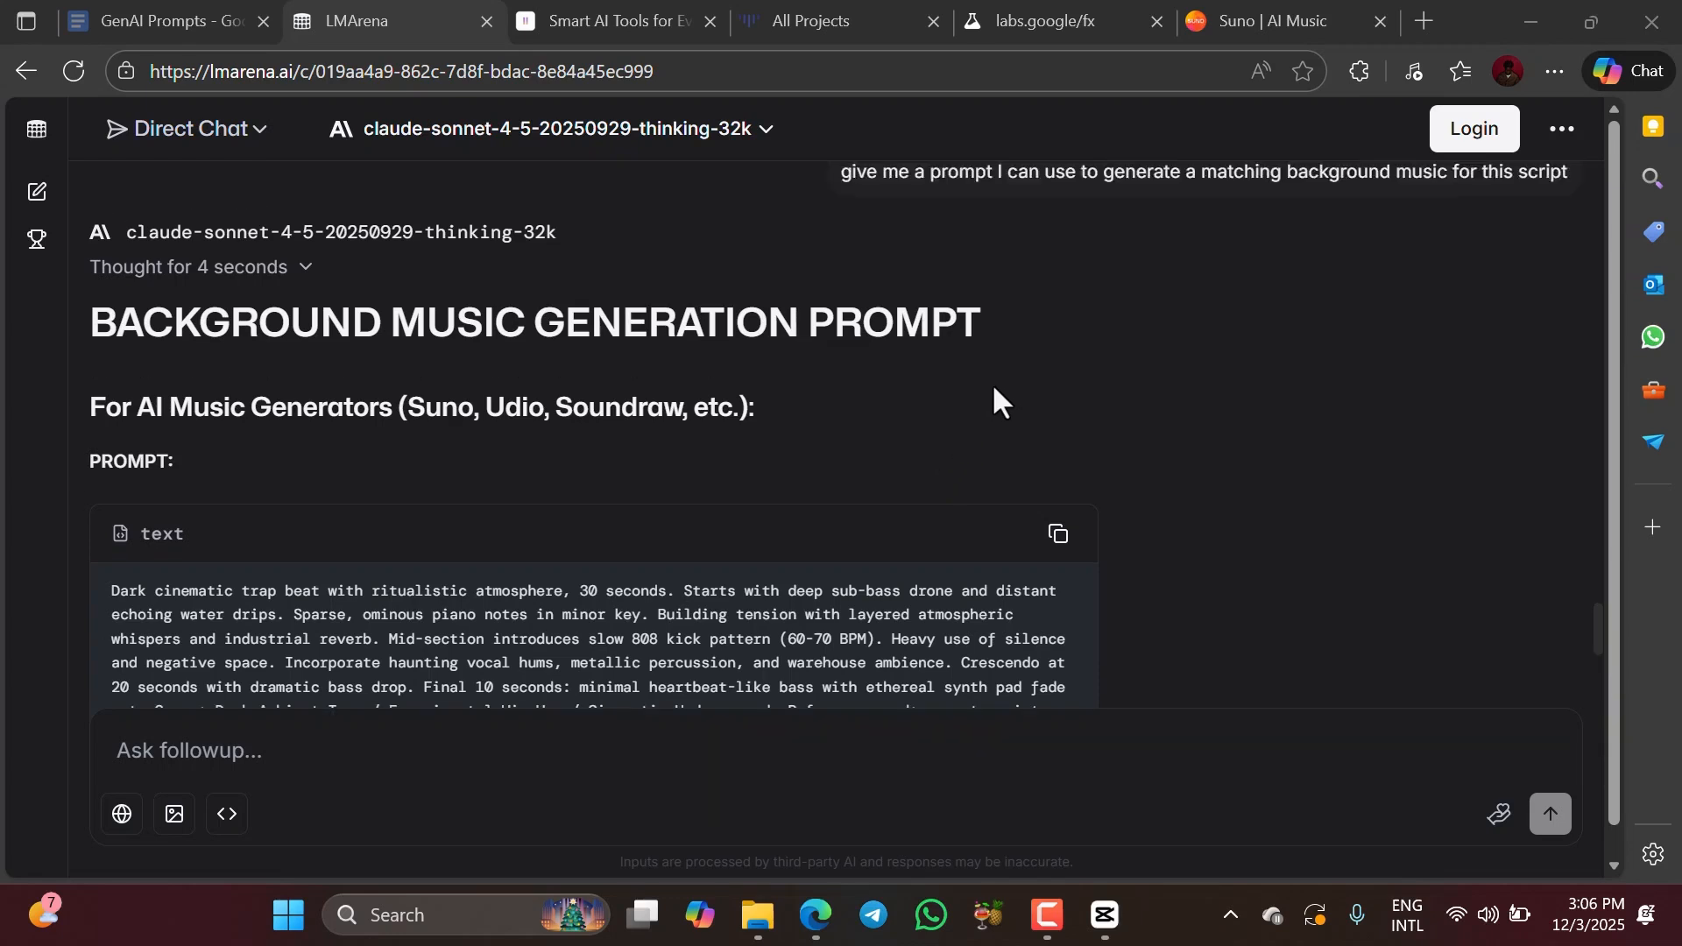
{"action": "scroll", "coordinate": [580, 450], "scroll_direction": "up", "scroll_amount": 15}
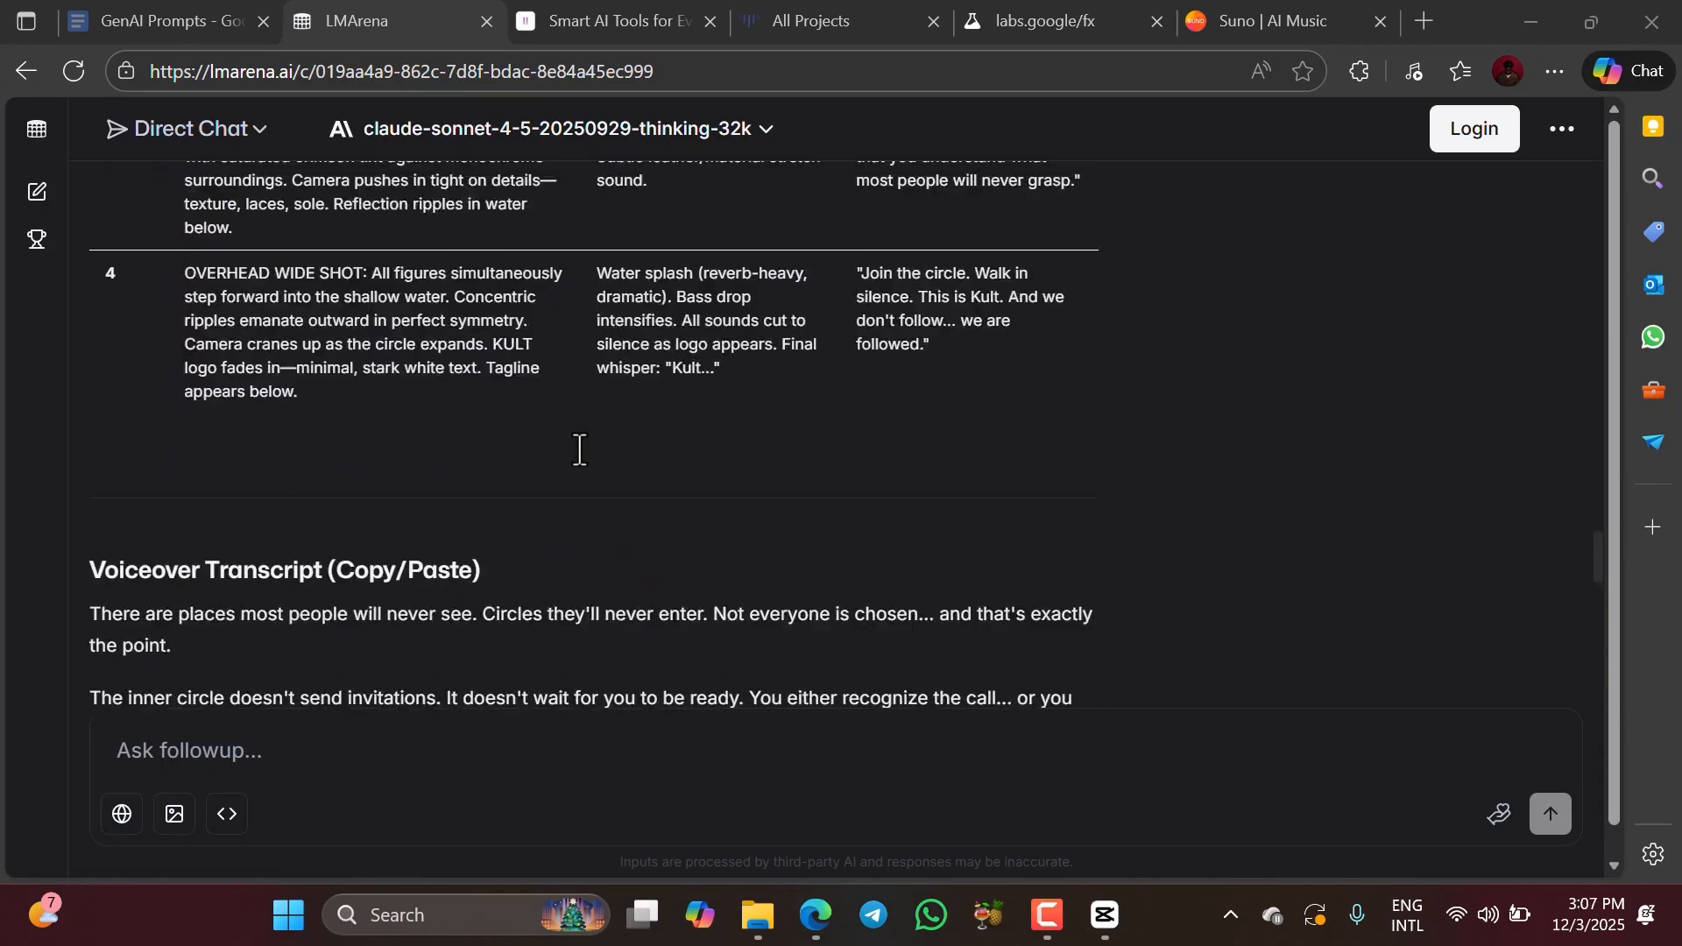
{"action": "scroll", "coordinate": [579, 447], "scroll_direction": "down", "scroll_amount": 6}
{"action": "scroll", "coordinate": [578, 448], "scroll_direction": "up", "scroll_amount": 15}
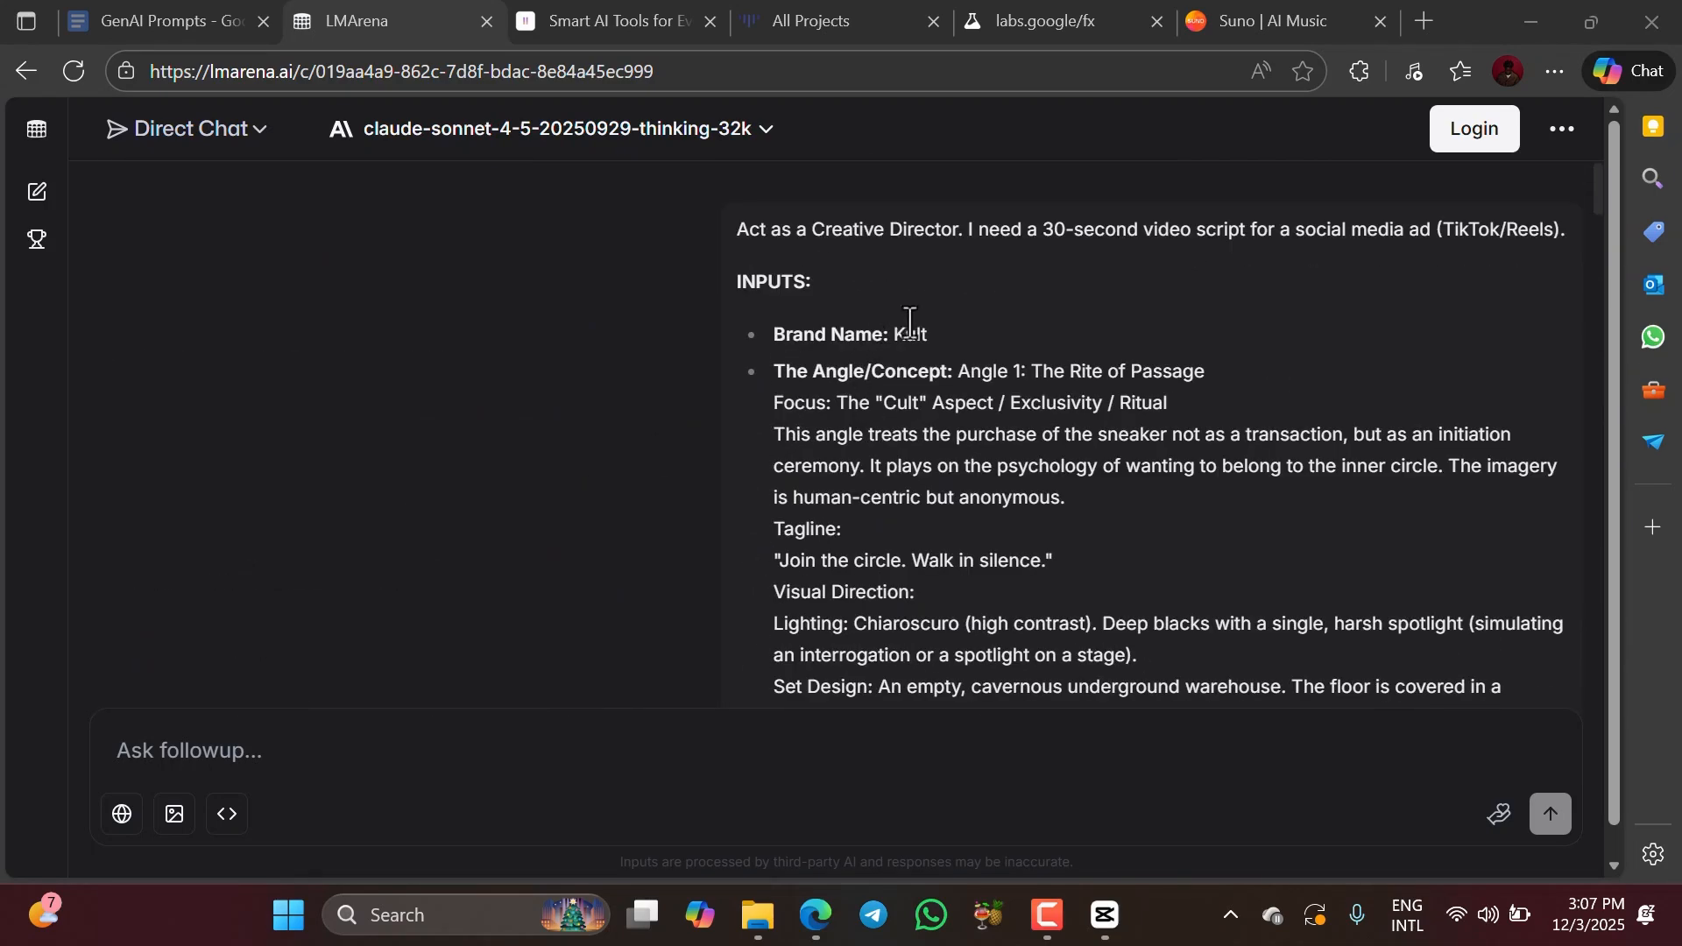
{"action": "scroll", "coordinate": [1067, 418], "scroll_direction": "down", "scroll_amount": 15}
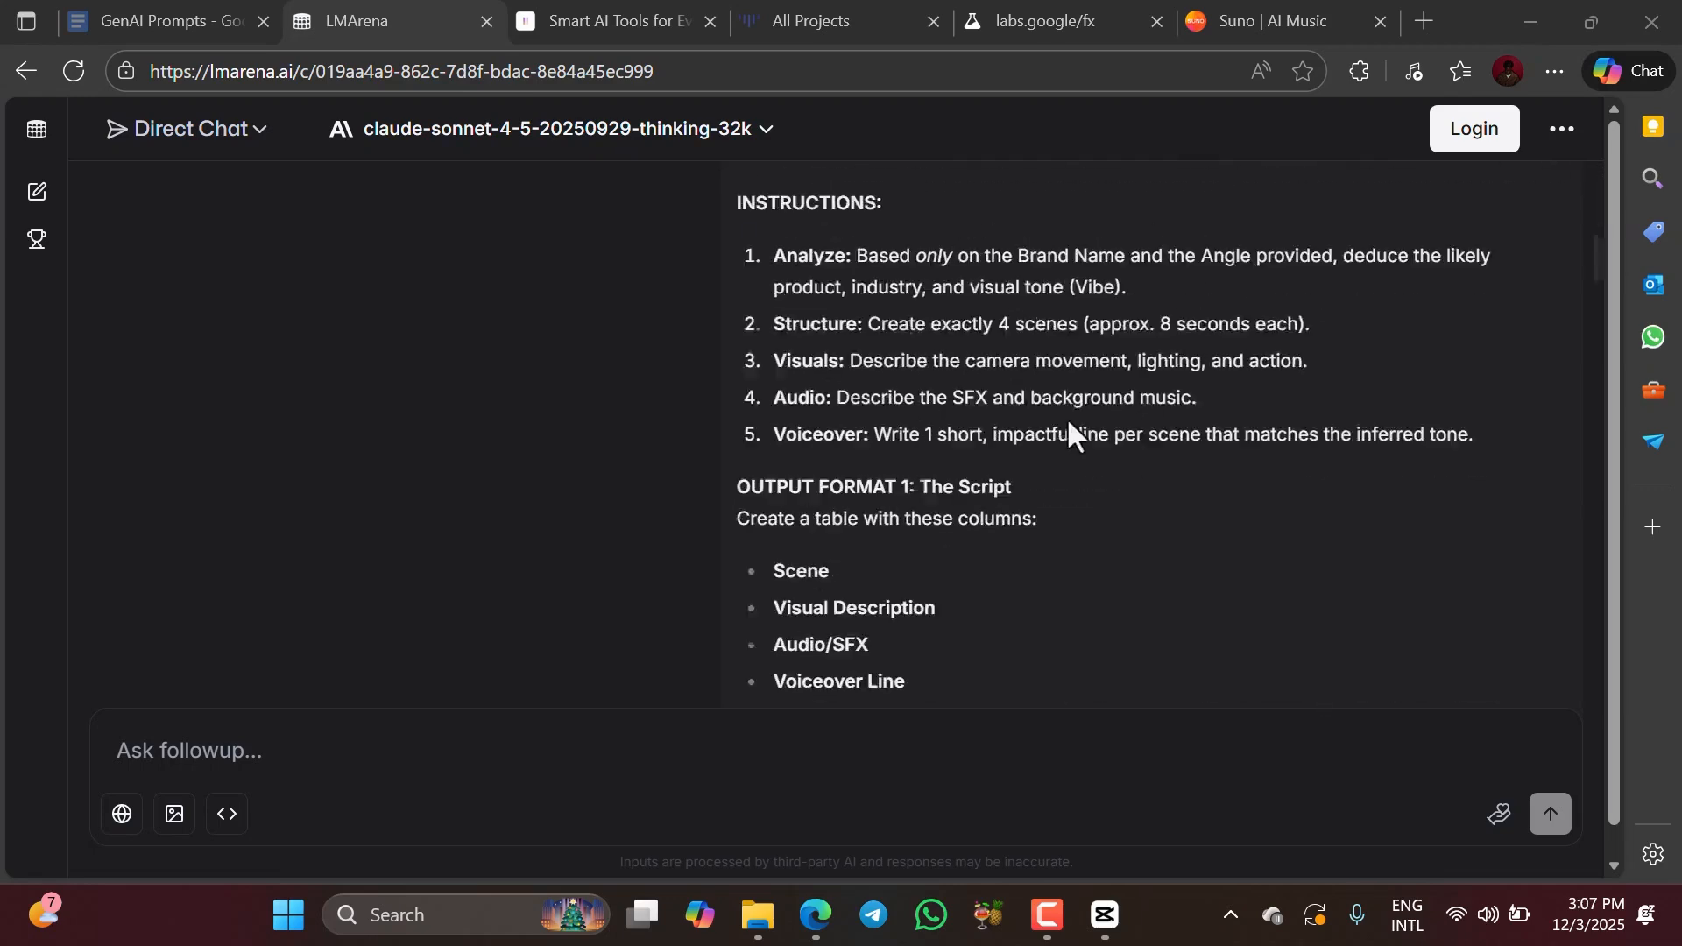
{"action": "scroll", "coordinate": [315, 419], "scroll_direction": "down", "scroll_amount": 4}
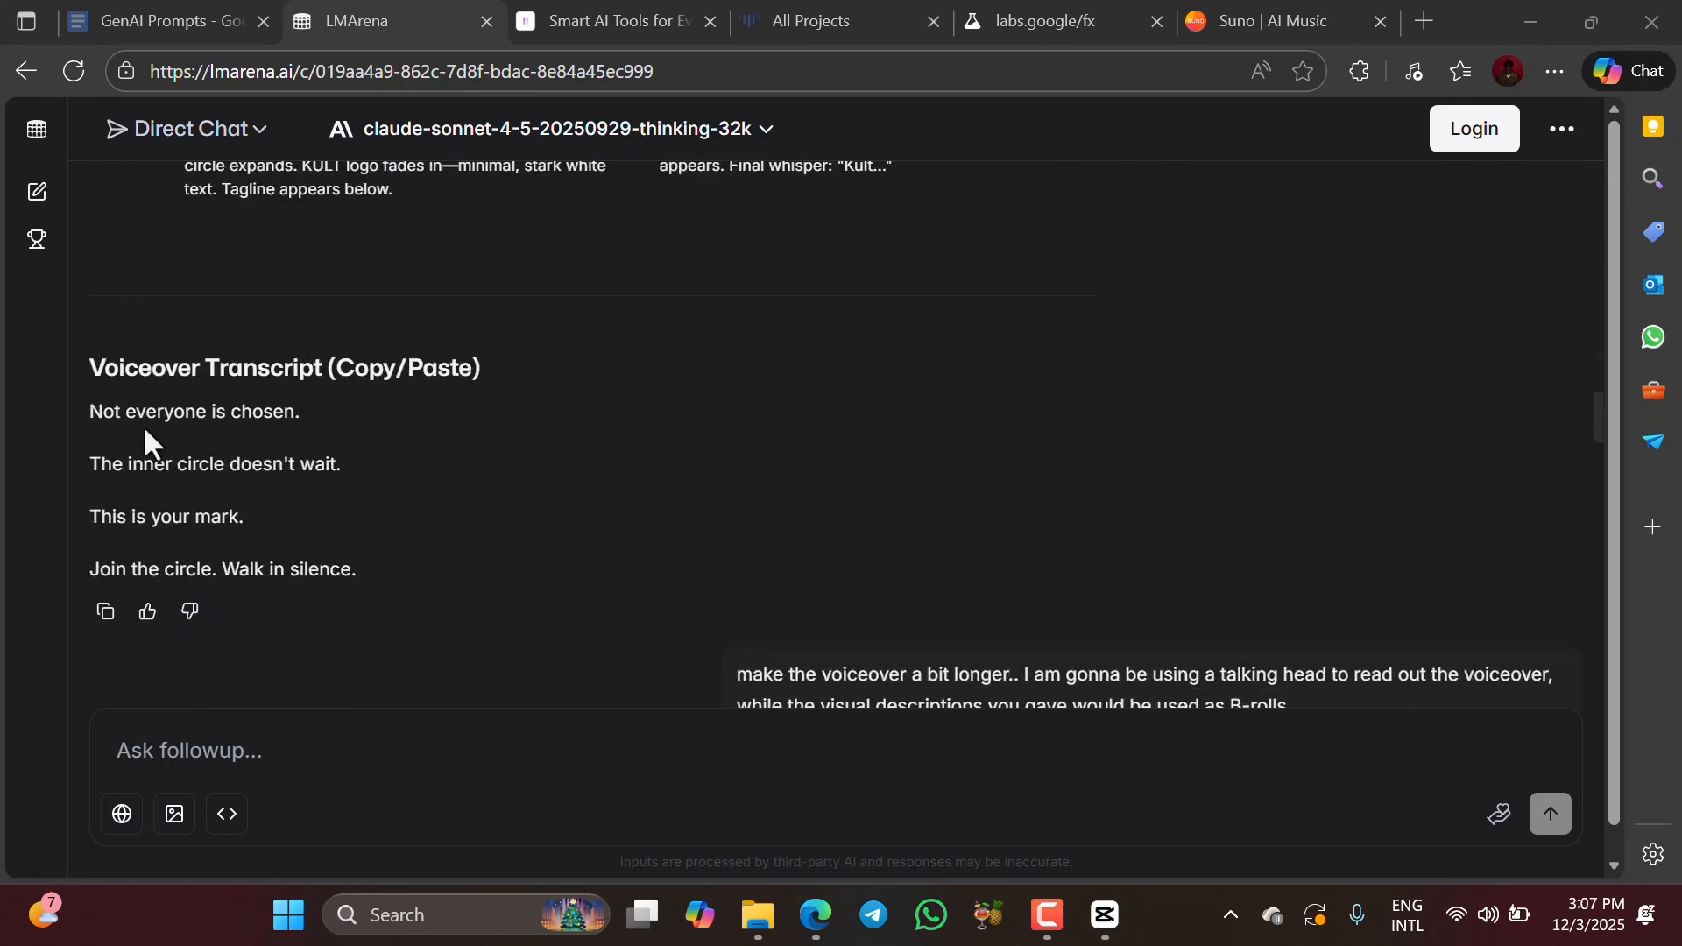
{"action": "scroll", "coordinate": [613, 500], "scroll_direction": "down", "scroll_amount": 5}
{"action": "scroll", "coordinate": [691, 429], "scroll_direction": "up", "scroll_amount": 3}
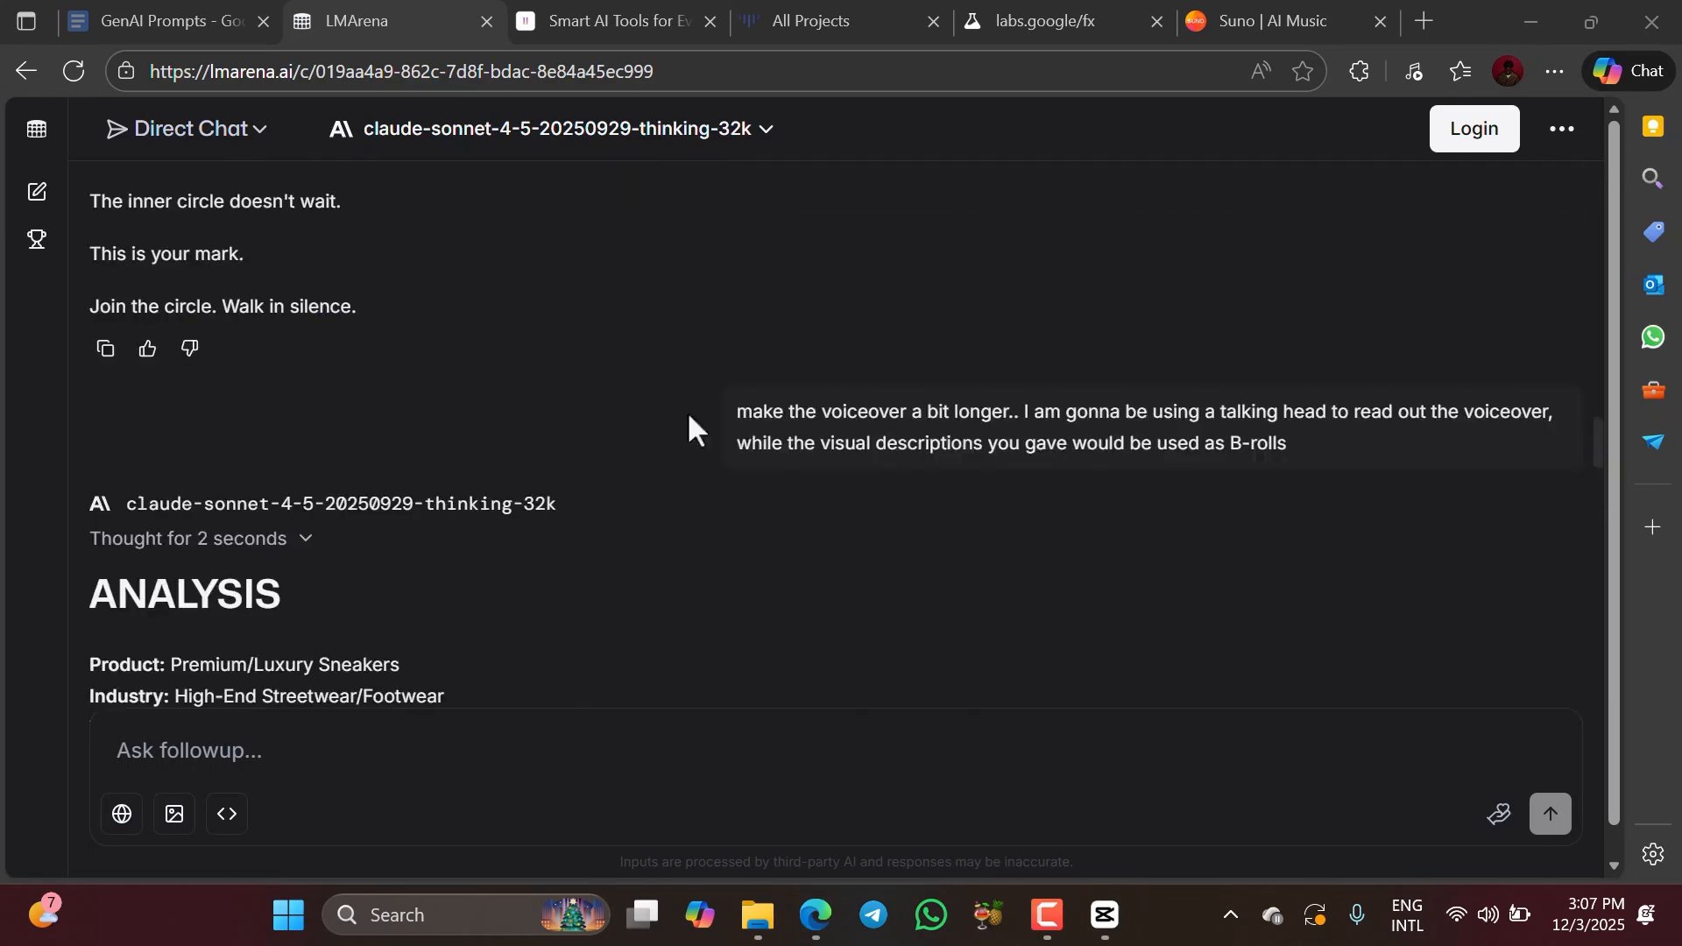
{"action": "scroll", "coordinate": [789, 447], "scroll_direction": "down", "scroll_amount": 6}
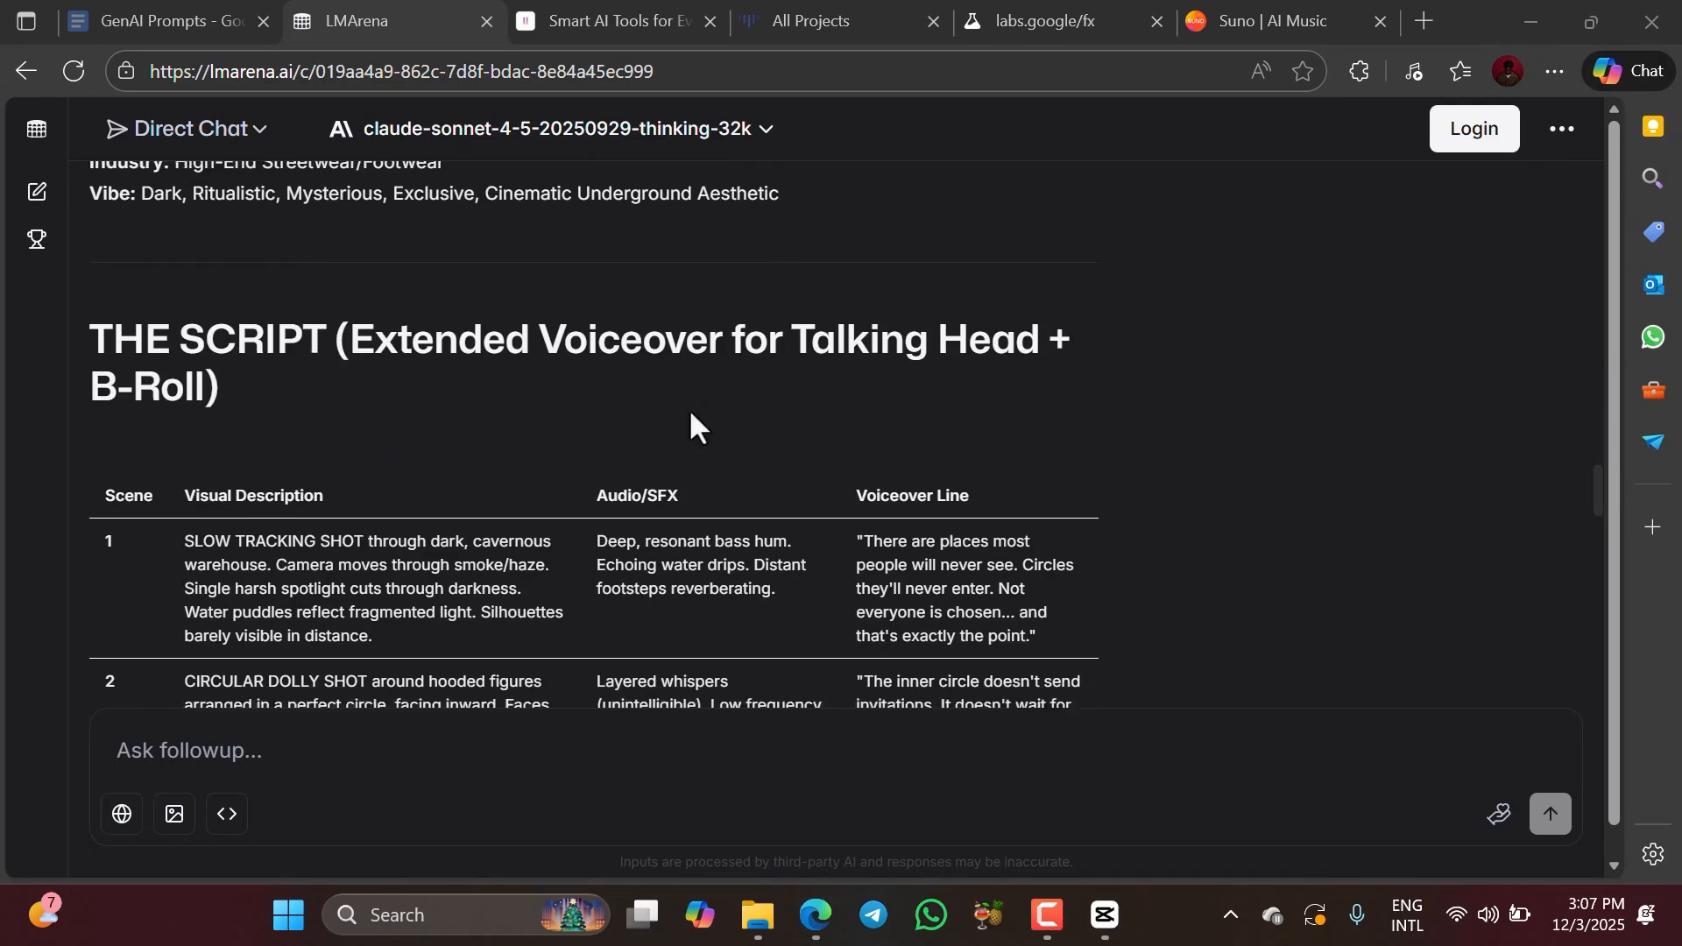
{"action": "scroll", "coordinate": [688, 424], "scroll_direction": "down", "scroll_amount": 10}
{"action": "scroll", "coordinate": [625, 496], "scroll_direction": "down", "scroll_amount": 4}
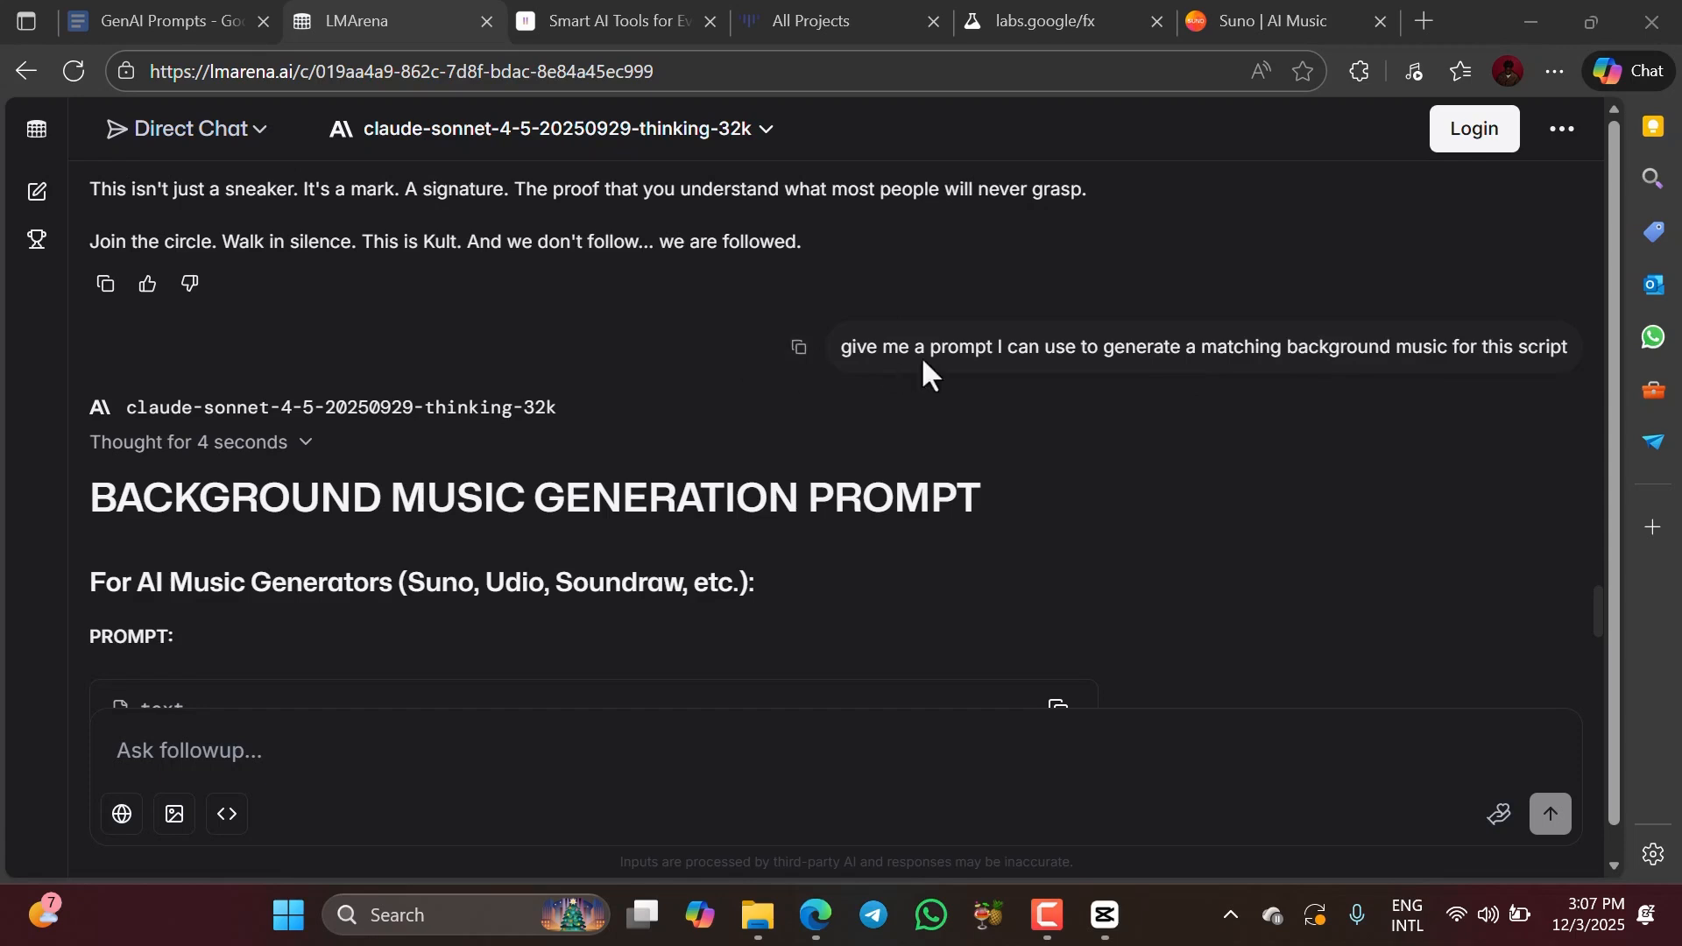
{"action": "scroll", "coordinate": [937, 351], "scroll_direction": "up", "scroll_amount": 3}
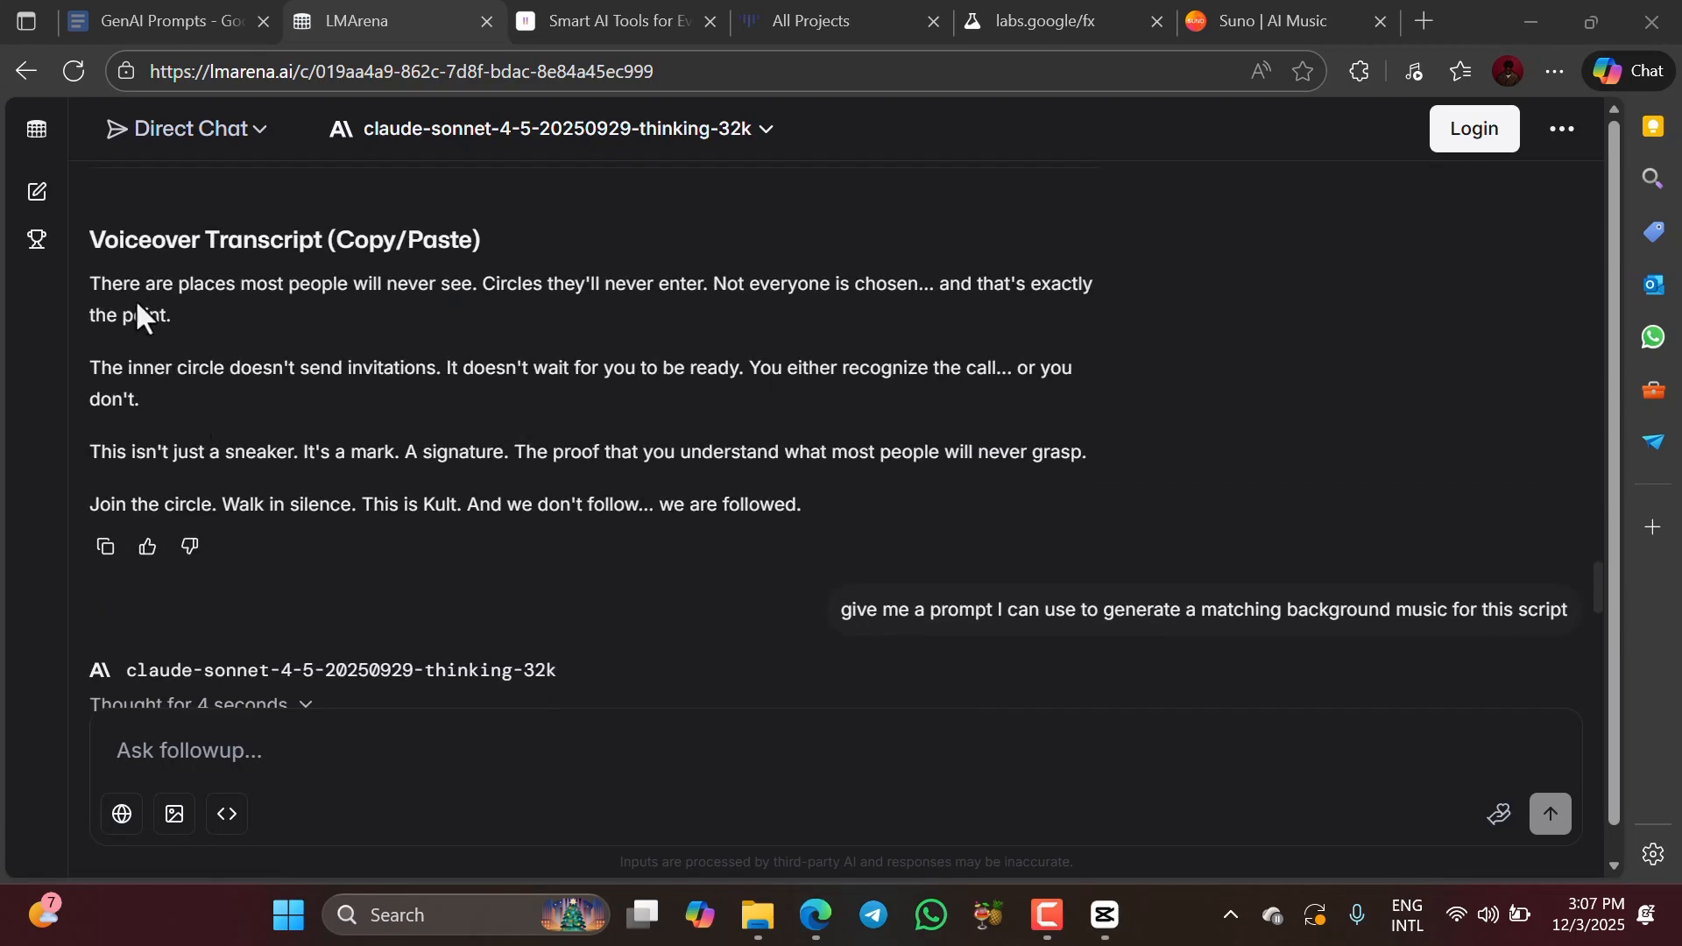
{"action": "left_click_drag", "start_coordinate": [90, 280], "coordinate": [841, 515]}
{"action": "scroll", "coordinate": [845, 518], "scroll_direction": "up", "scroll_amount": 2}
{"action": "left_click", "coordinate": [856, 420]}
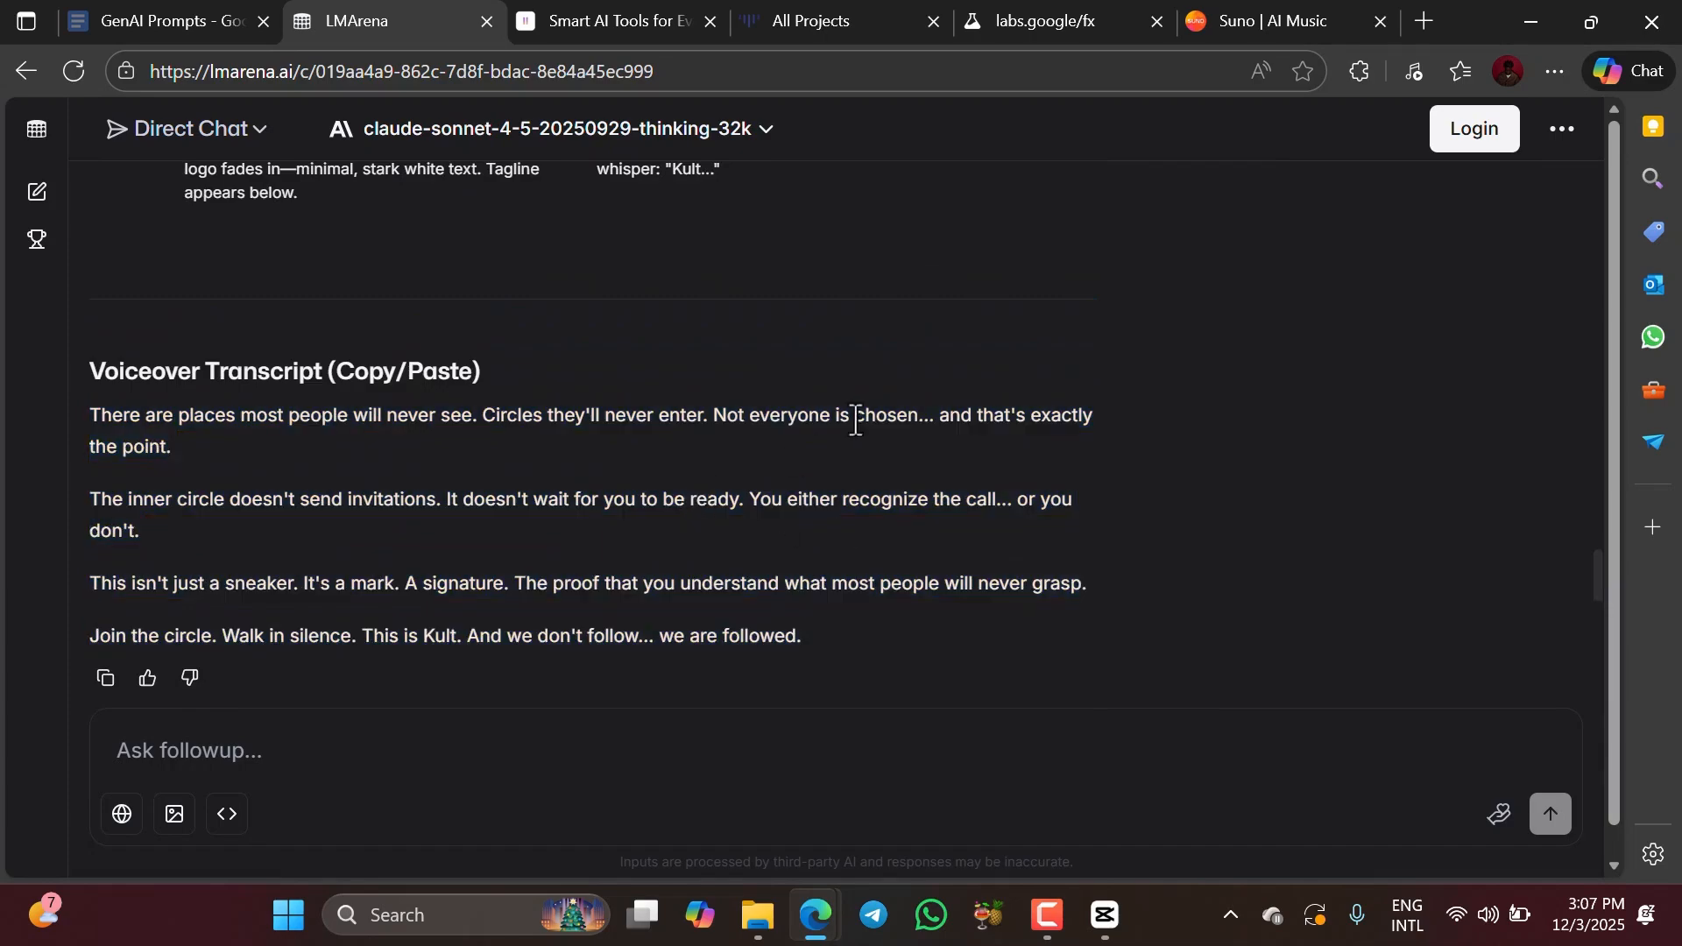
{"action": "scroll", "coordinate": [868, 407], "scroll_direction": "up", "scroll_amount": 15}
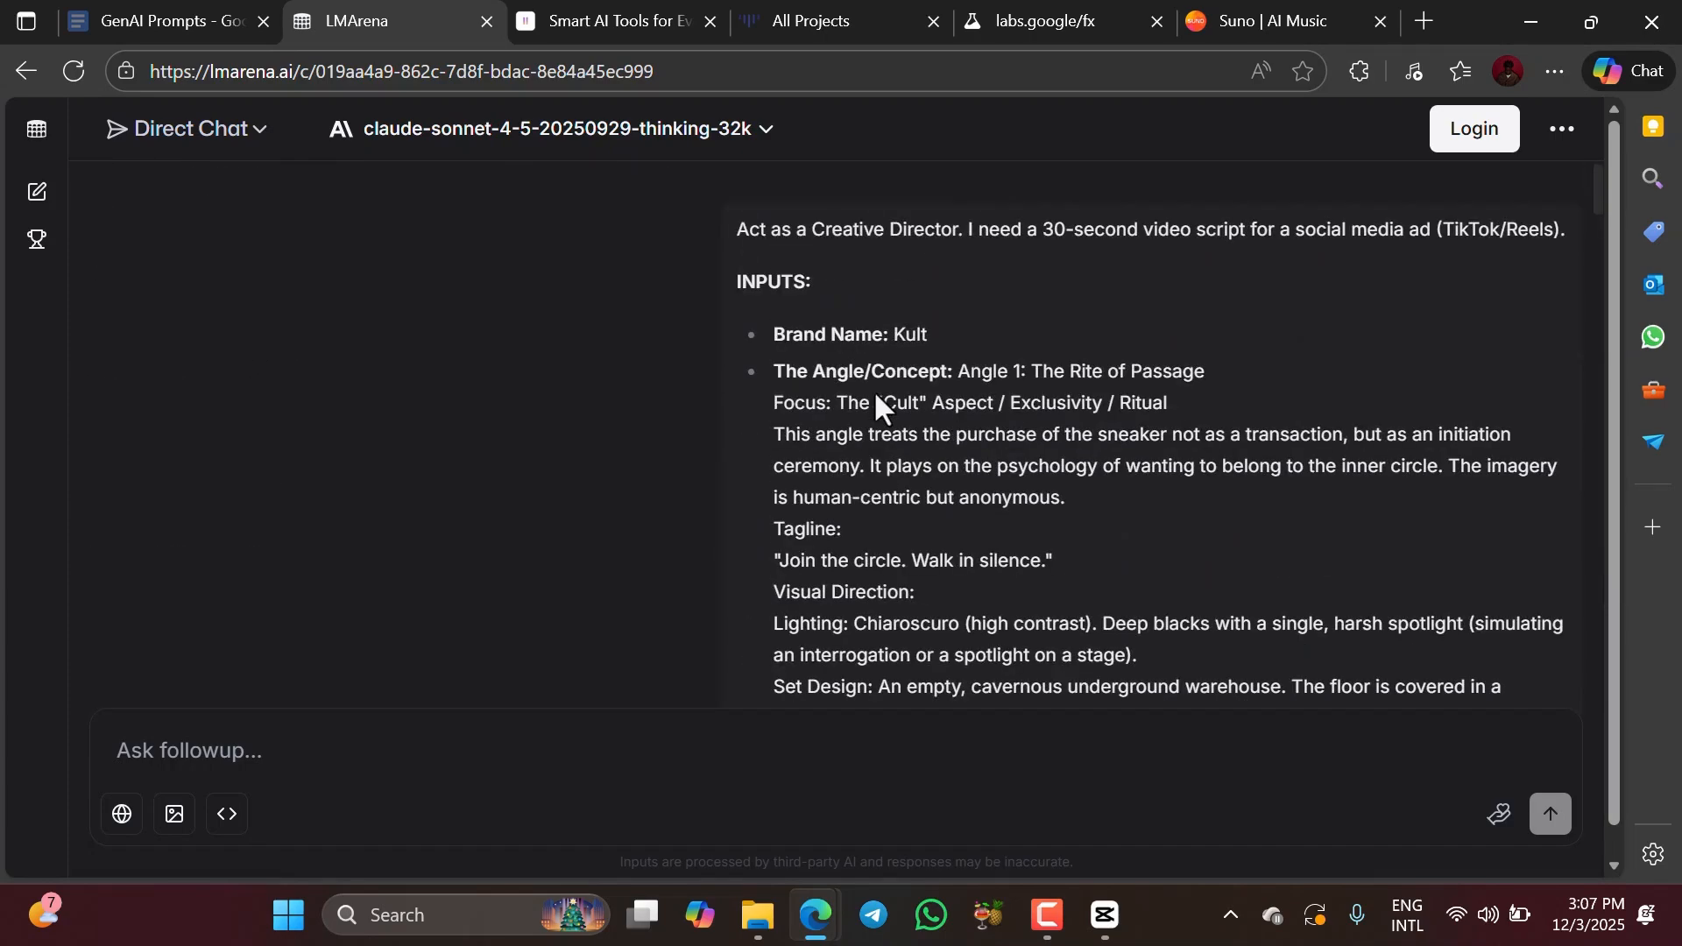
{"action": "scroll", "coordinate": [860, 466], "scroll_direction": "down", "scroll_amount": 10}
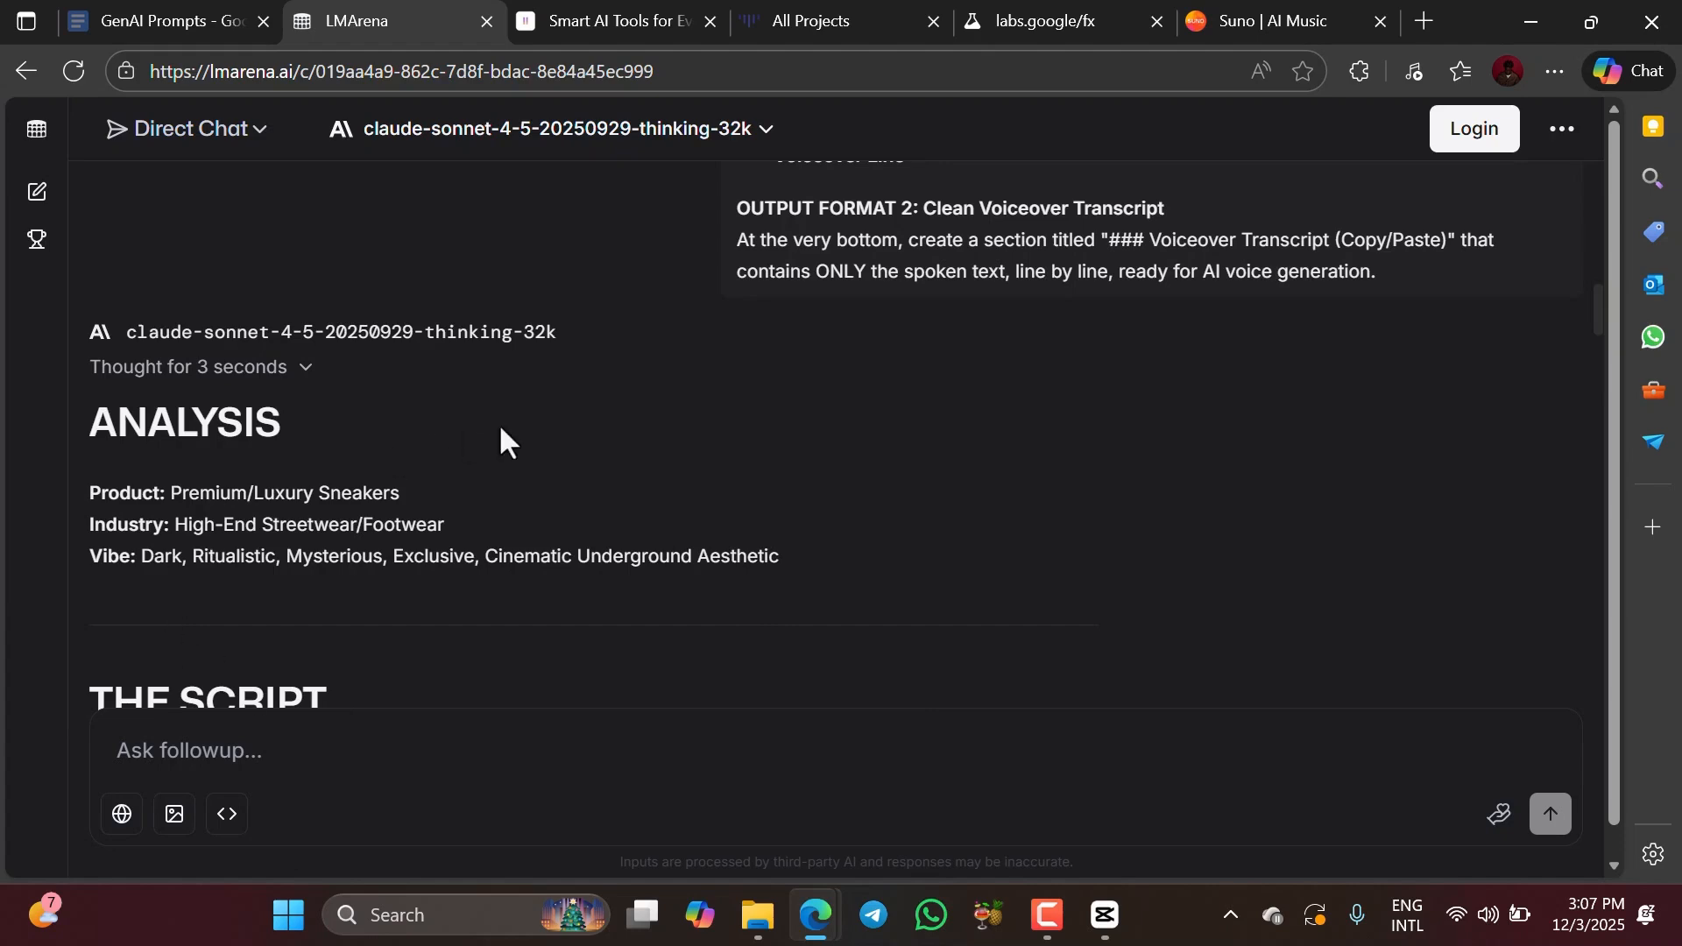
{"action": "scroll", "coordinate": [506, 429], "scroll_direction": "down", "scroll_amount": 15}
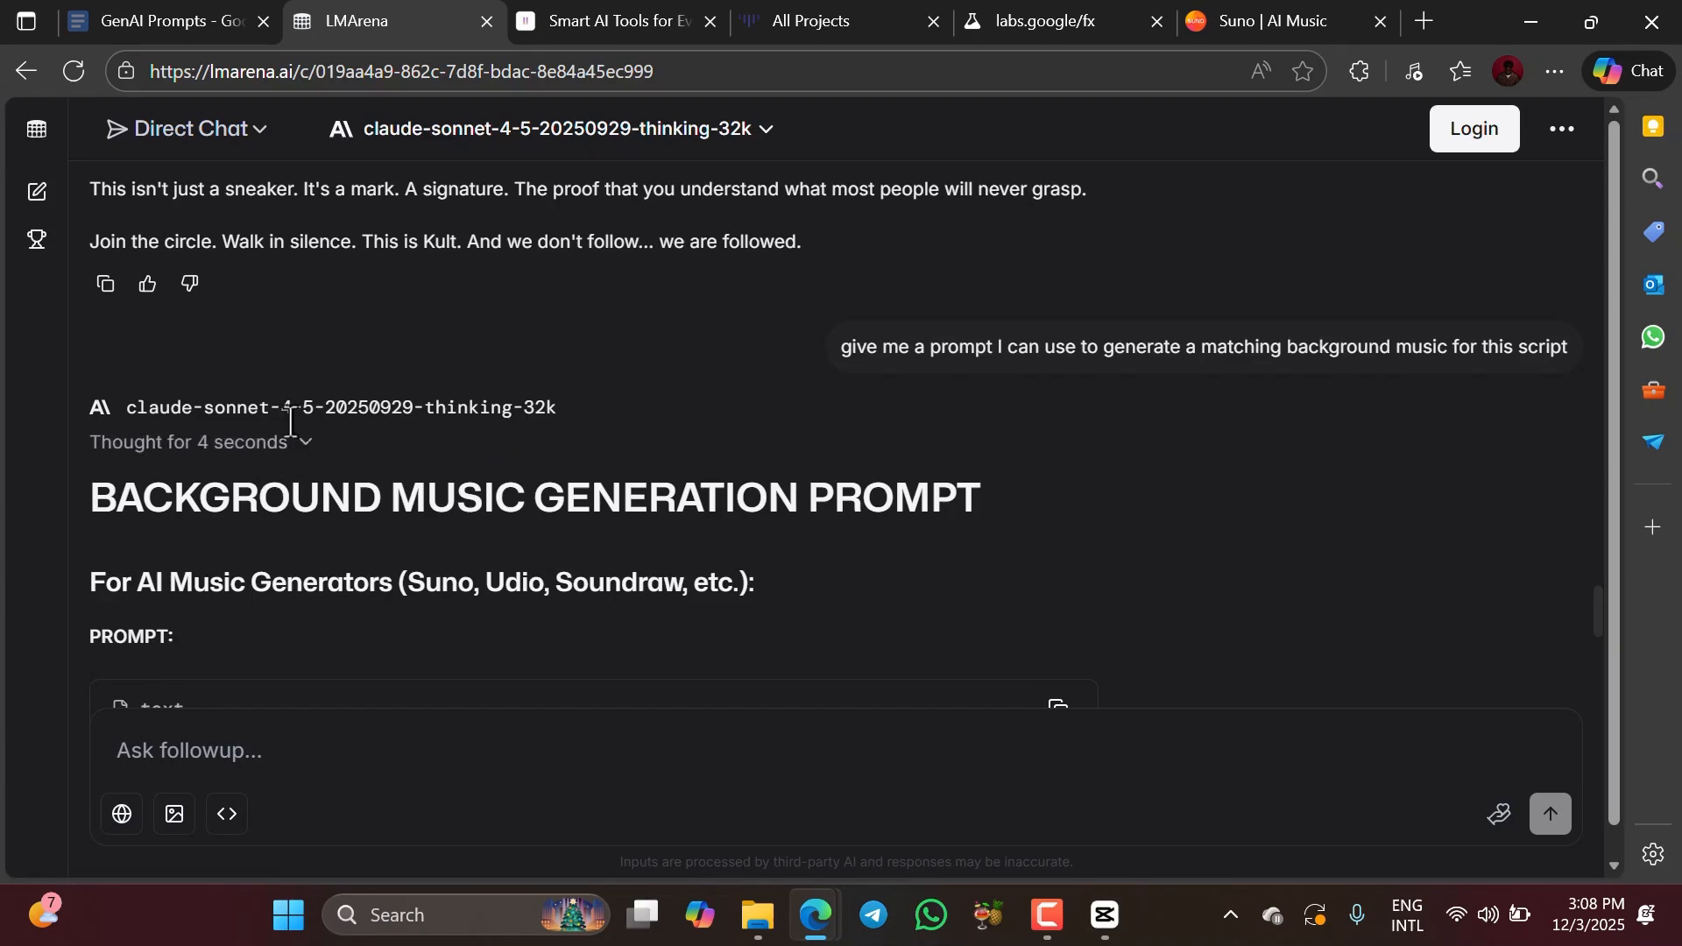
- Copy Claude's Alternative Shorter Prompt for the 30-second dark ambient trap beat
{"action": "scroll", "coordinate": [304, 421], "scroll_direction": "down", "scroll_amount": 6}
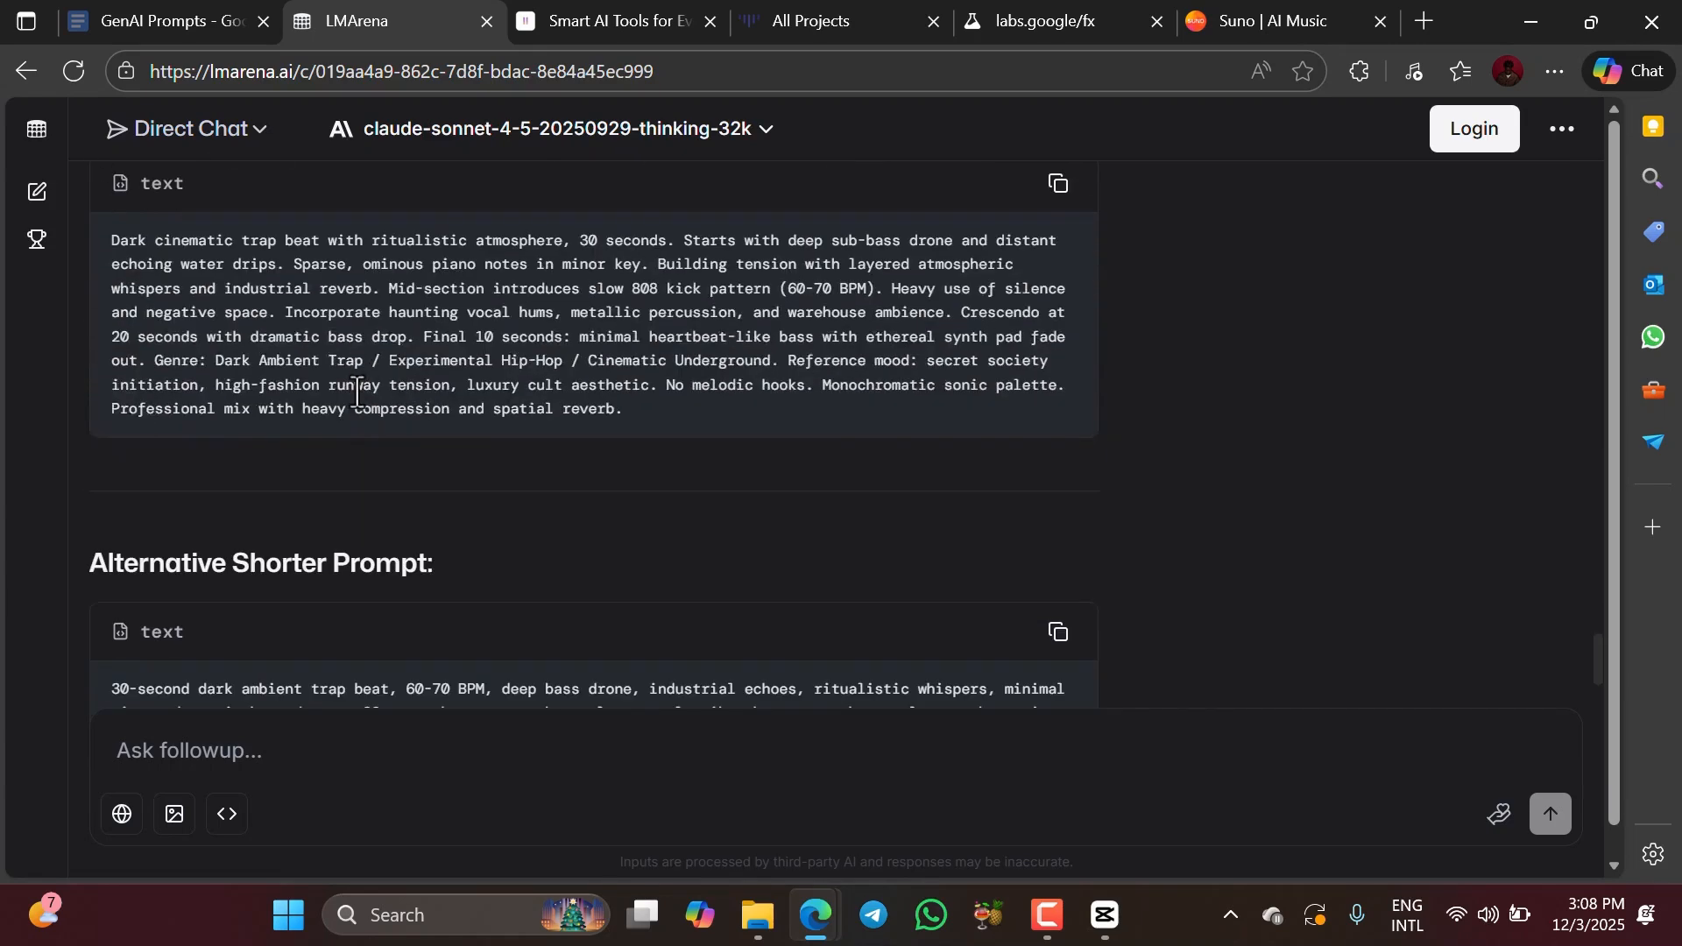
{"action": "scroll", "coordinate": [263, 290], "scroll_direction": "down", "scroll_amount": 5}
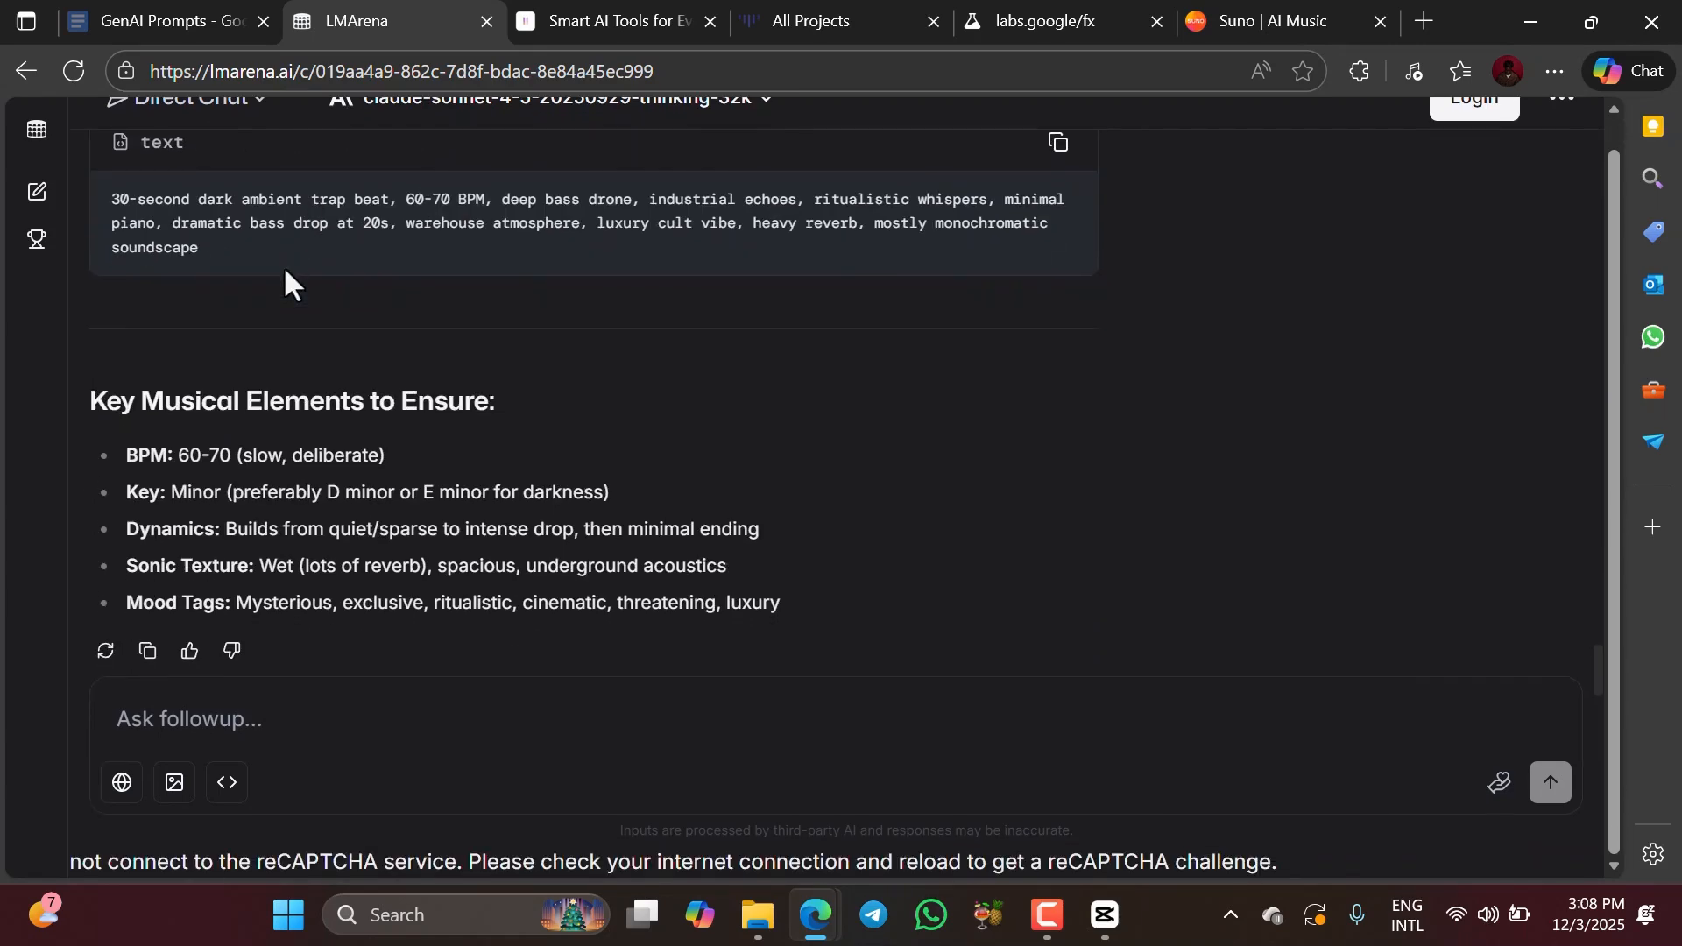
{"action": "scroll", "coordinate": [284, 267], "scroll_direction": "up", "scroll_amount": 6}
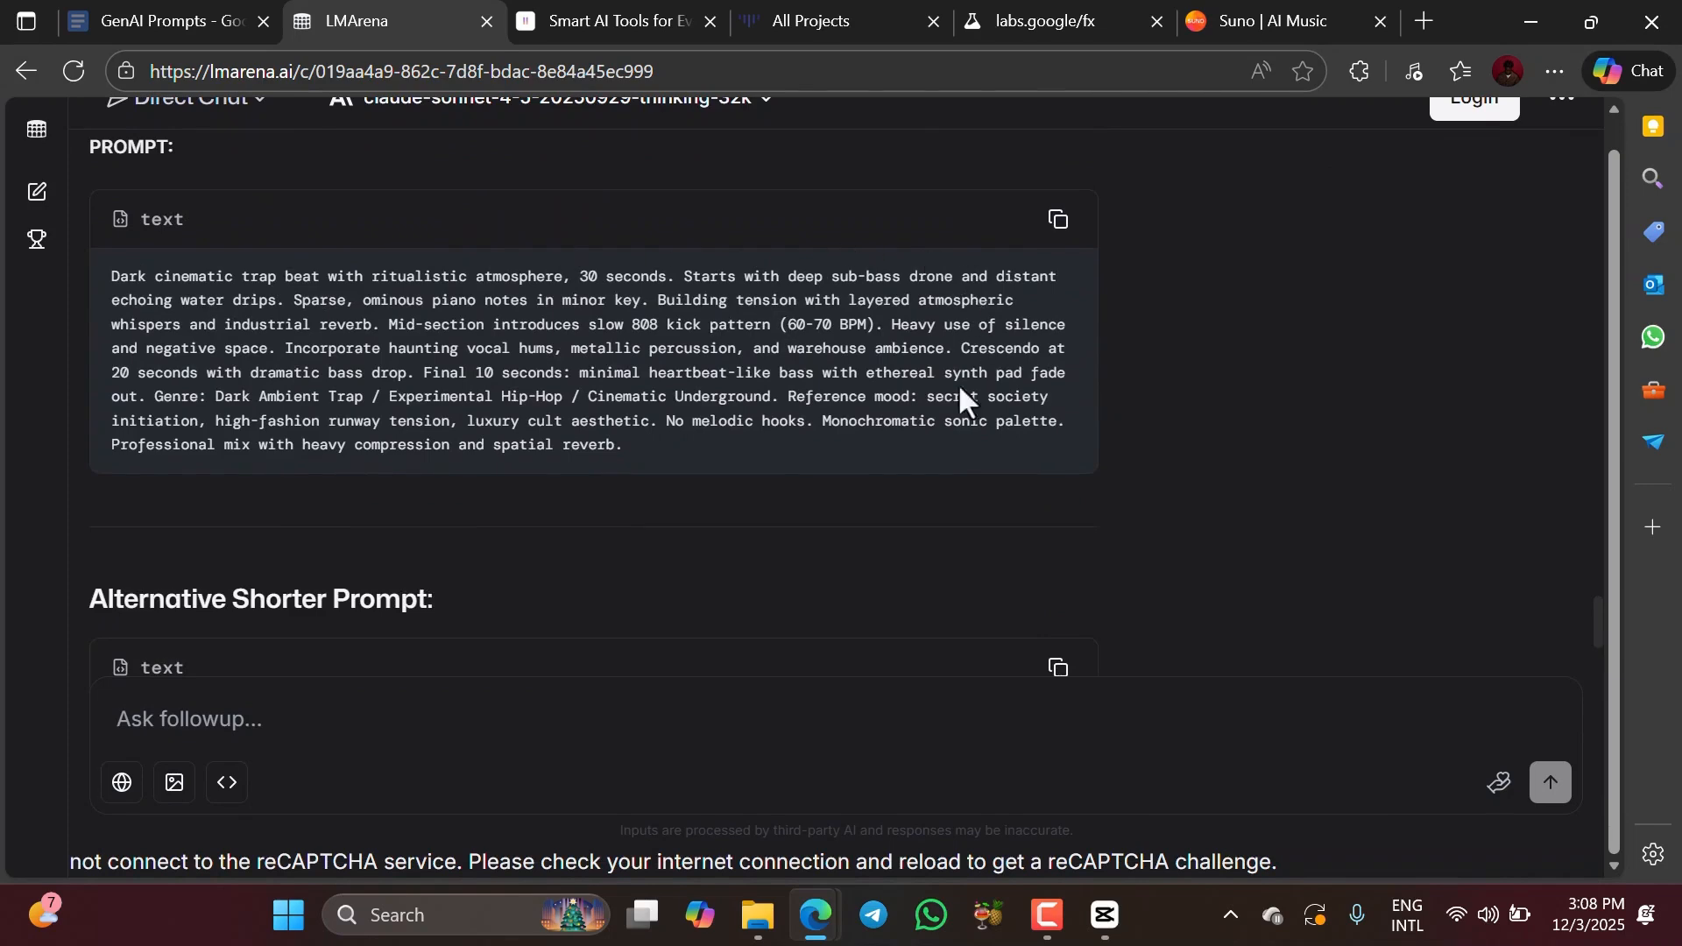
{"action": "scroll", "coordinate": [549, 337], "scroll_direction": "down", "scroll_amount": 4}
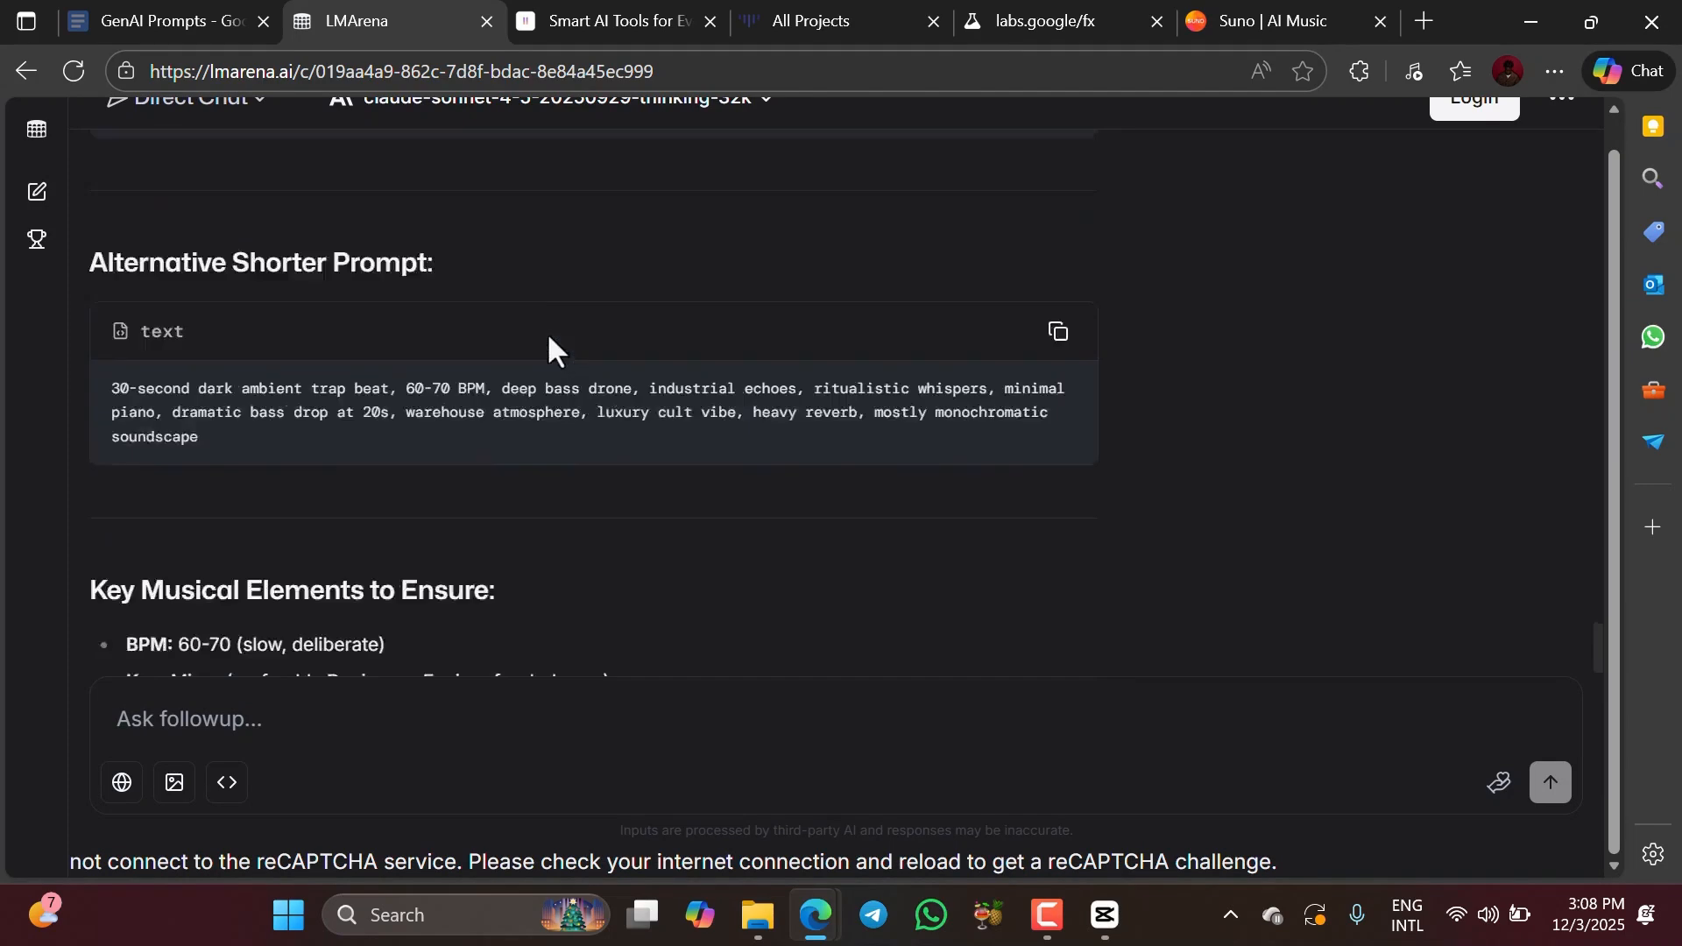
{"action": "scroll", "coordinate": [549, 337], "scroll_direction": "down", "scroll_amount": 2}
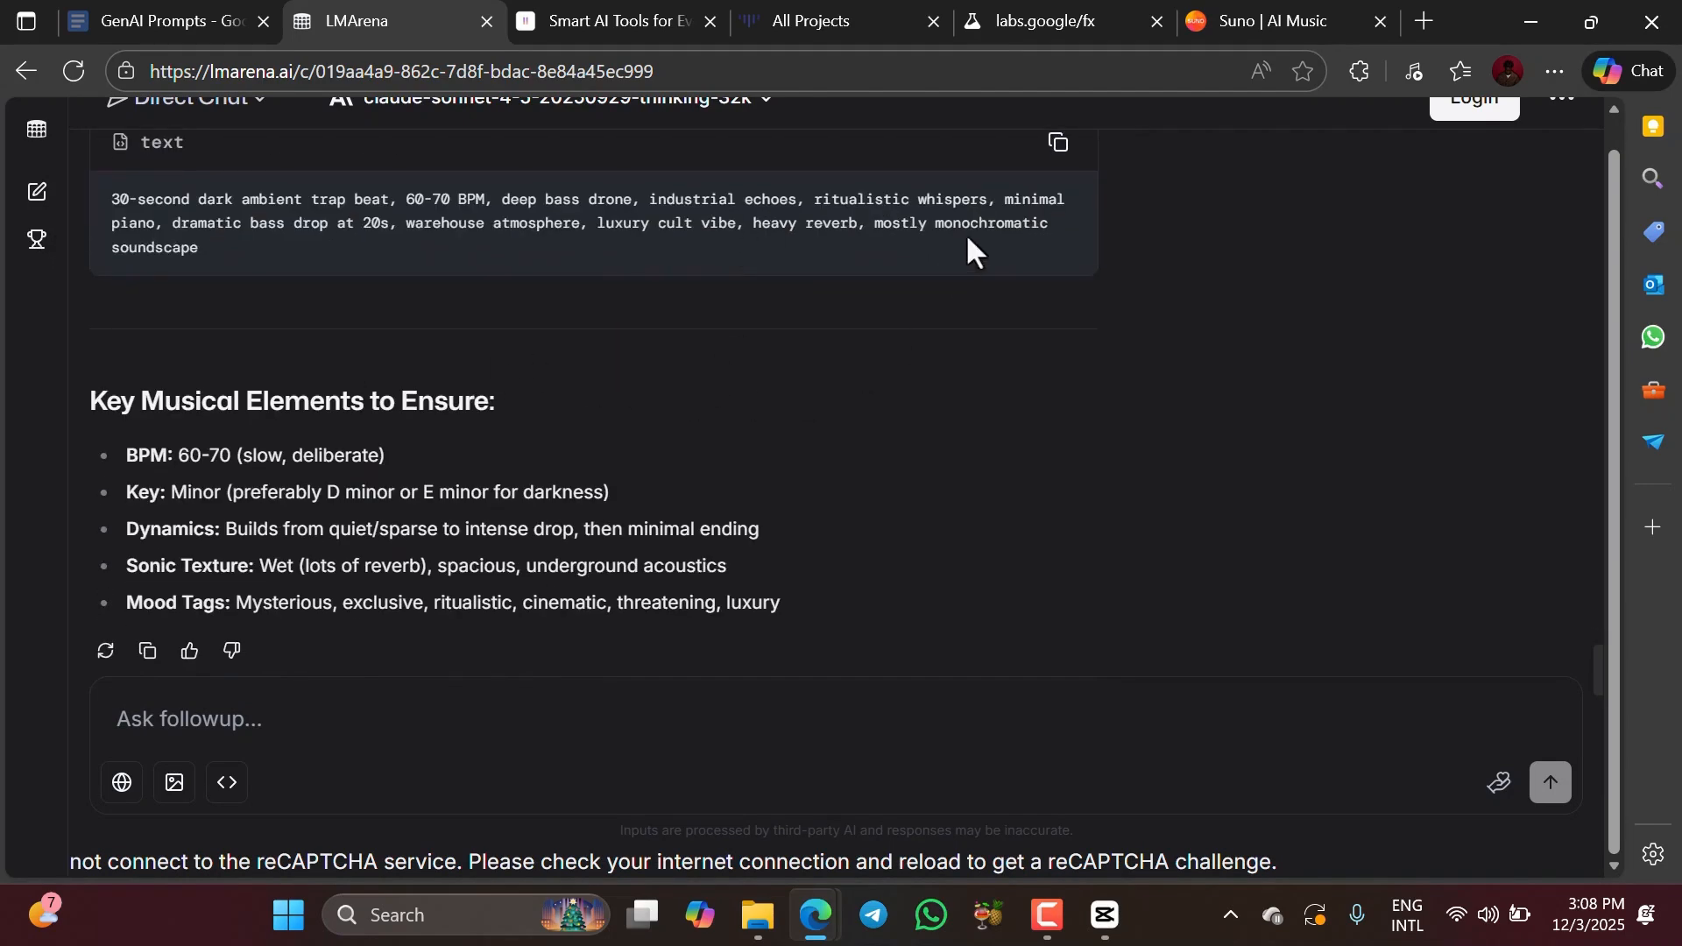
{"action": "left_click", "coordinate": [1056, 149]}
{"action": "scroll", "coordinate": [633, 391], "scroll_direction": "up", "scroll_amount": 4}
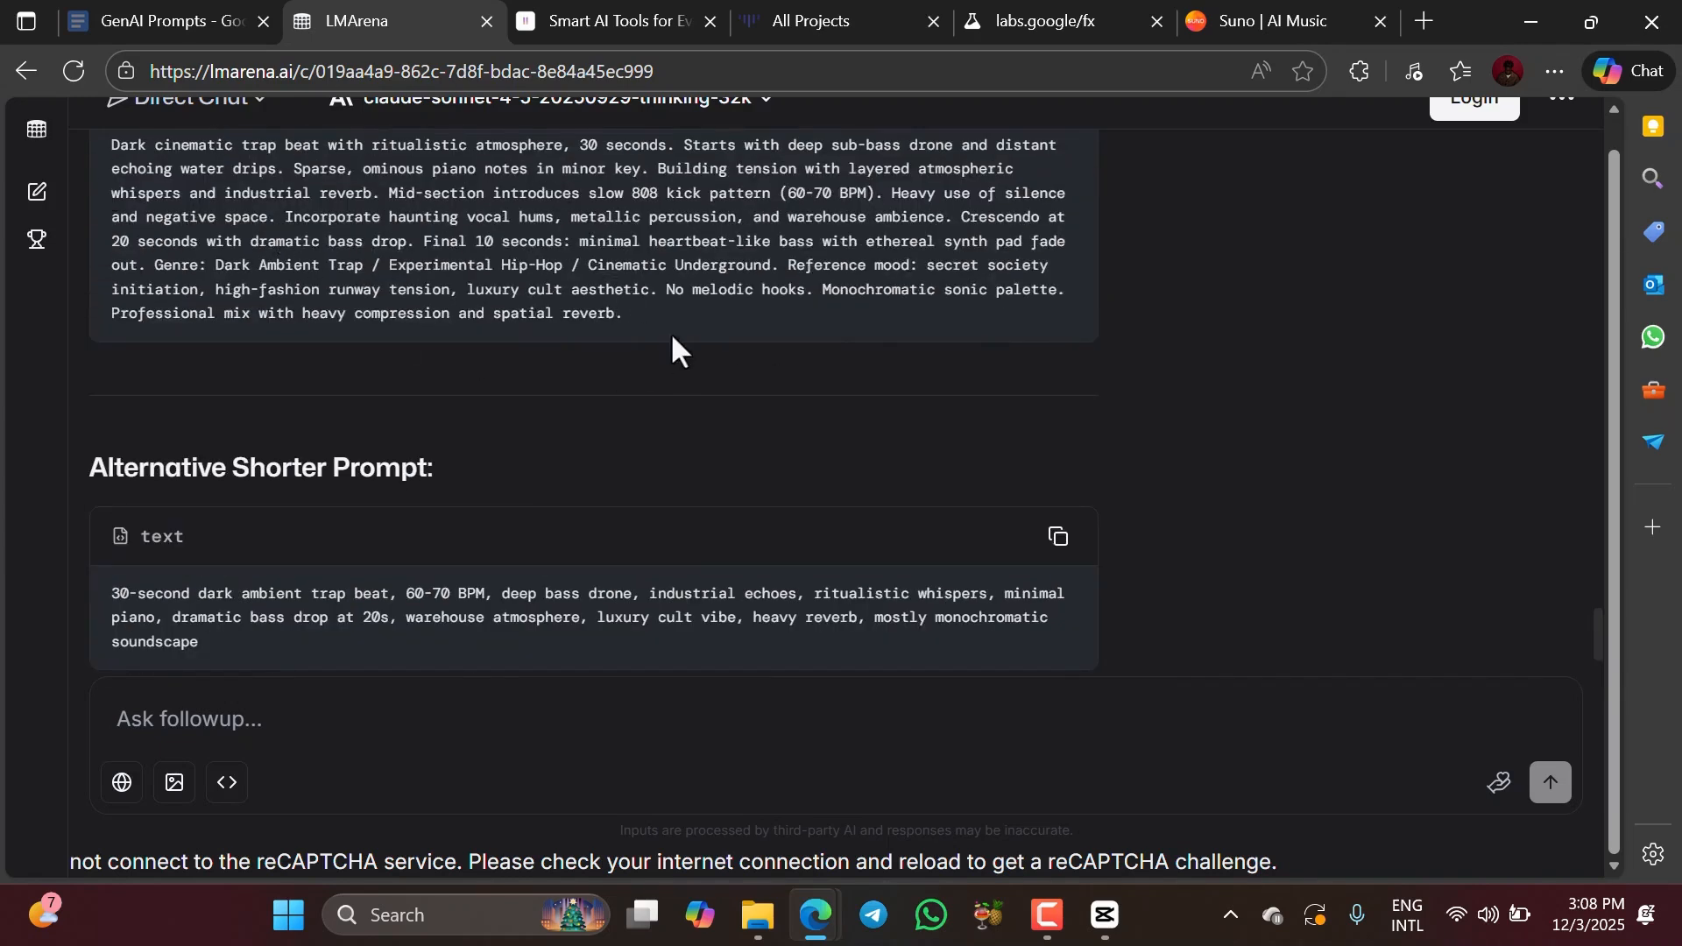
{"action": "scroll", "coordinate": [1154, 258], "scroll_direction": "down", "scroll_amount": 3}
{"action": "left_click", "coordinate": [1061, 275]}
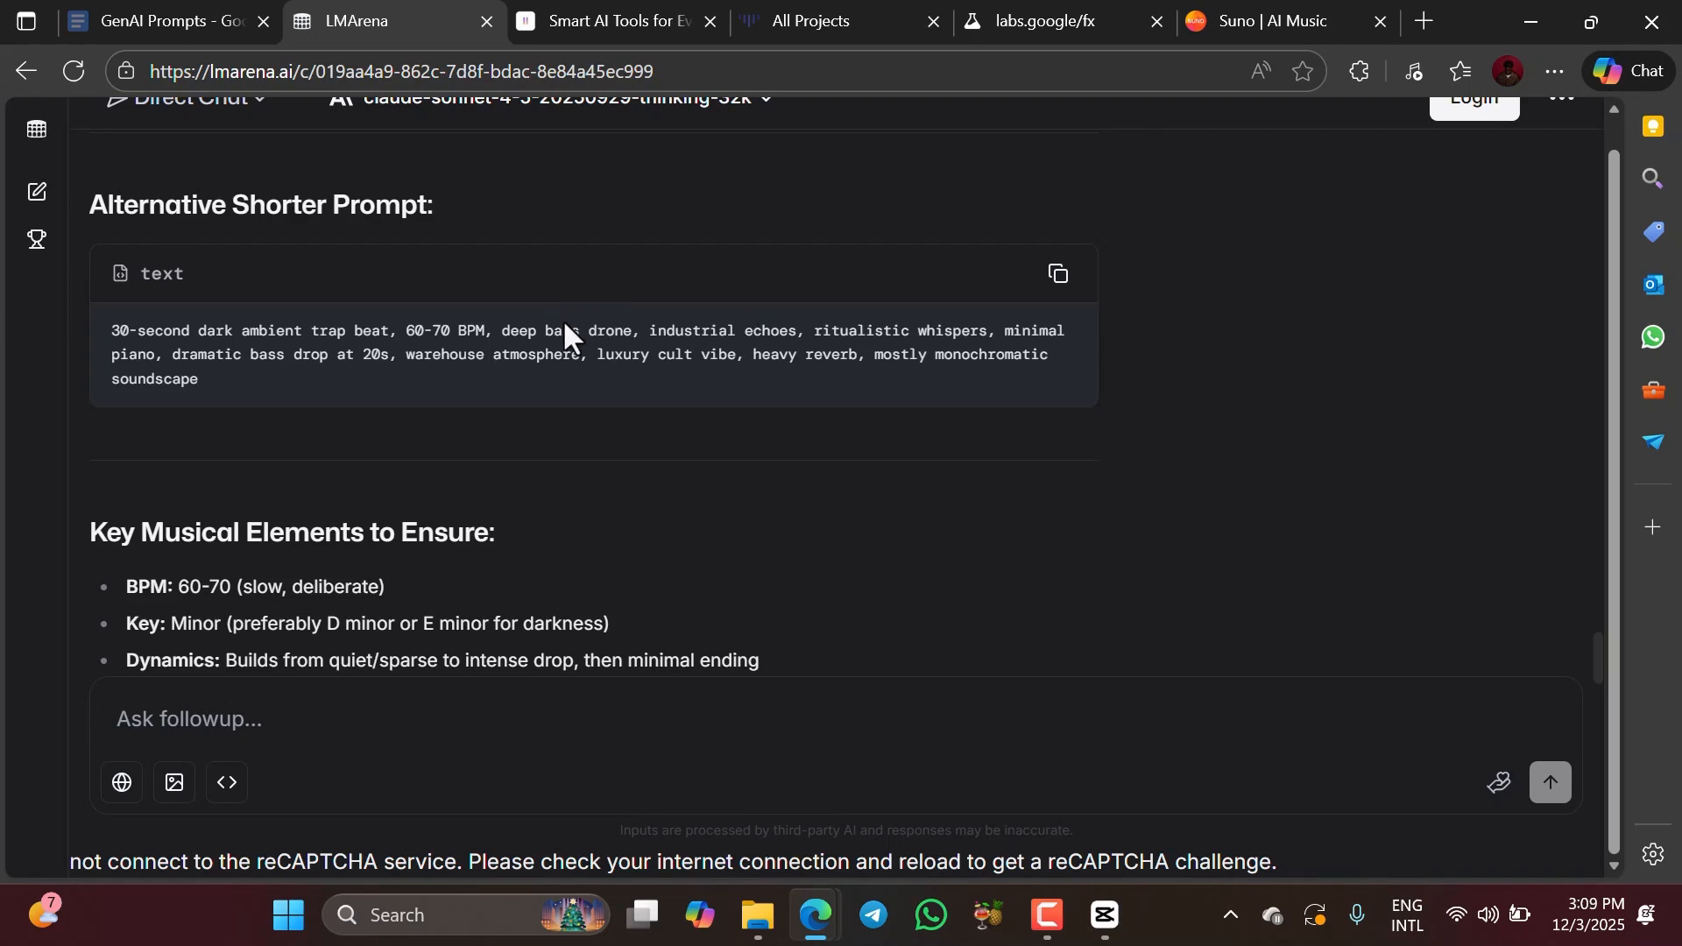
{"action": "scroll", "coordinate": [564, 324], "scroll_direction": "down", "scroll_amount": 2}
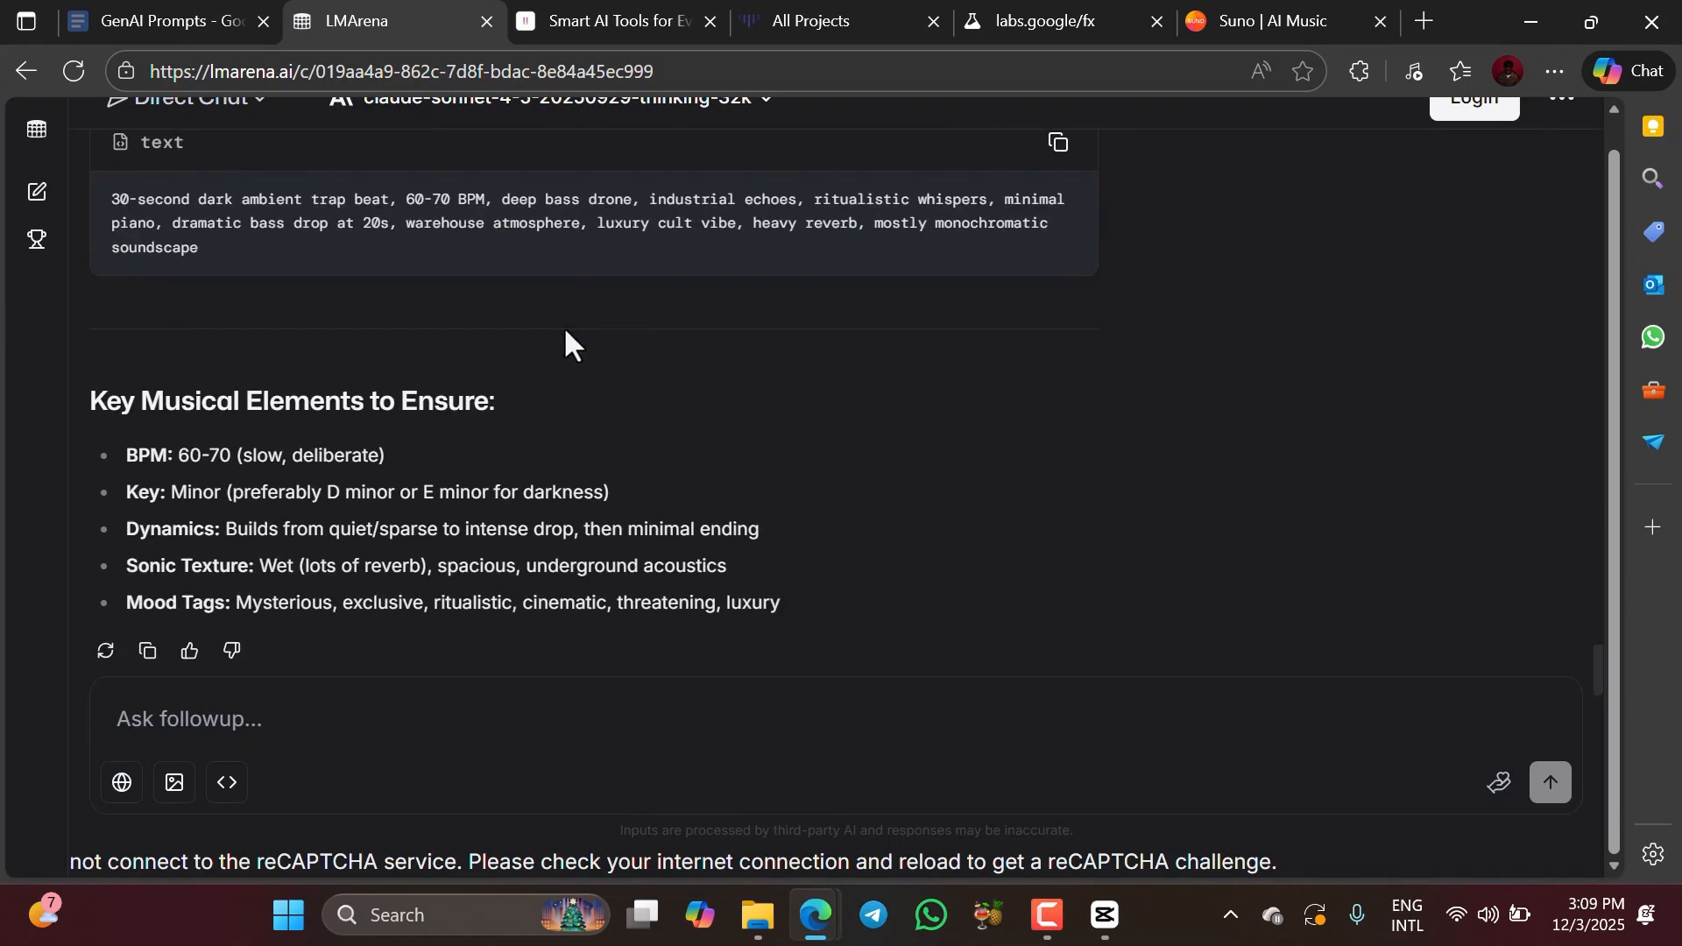
{"action": "left_click", "coordinate": [1059, 144]}
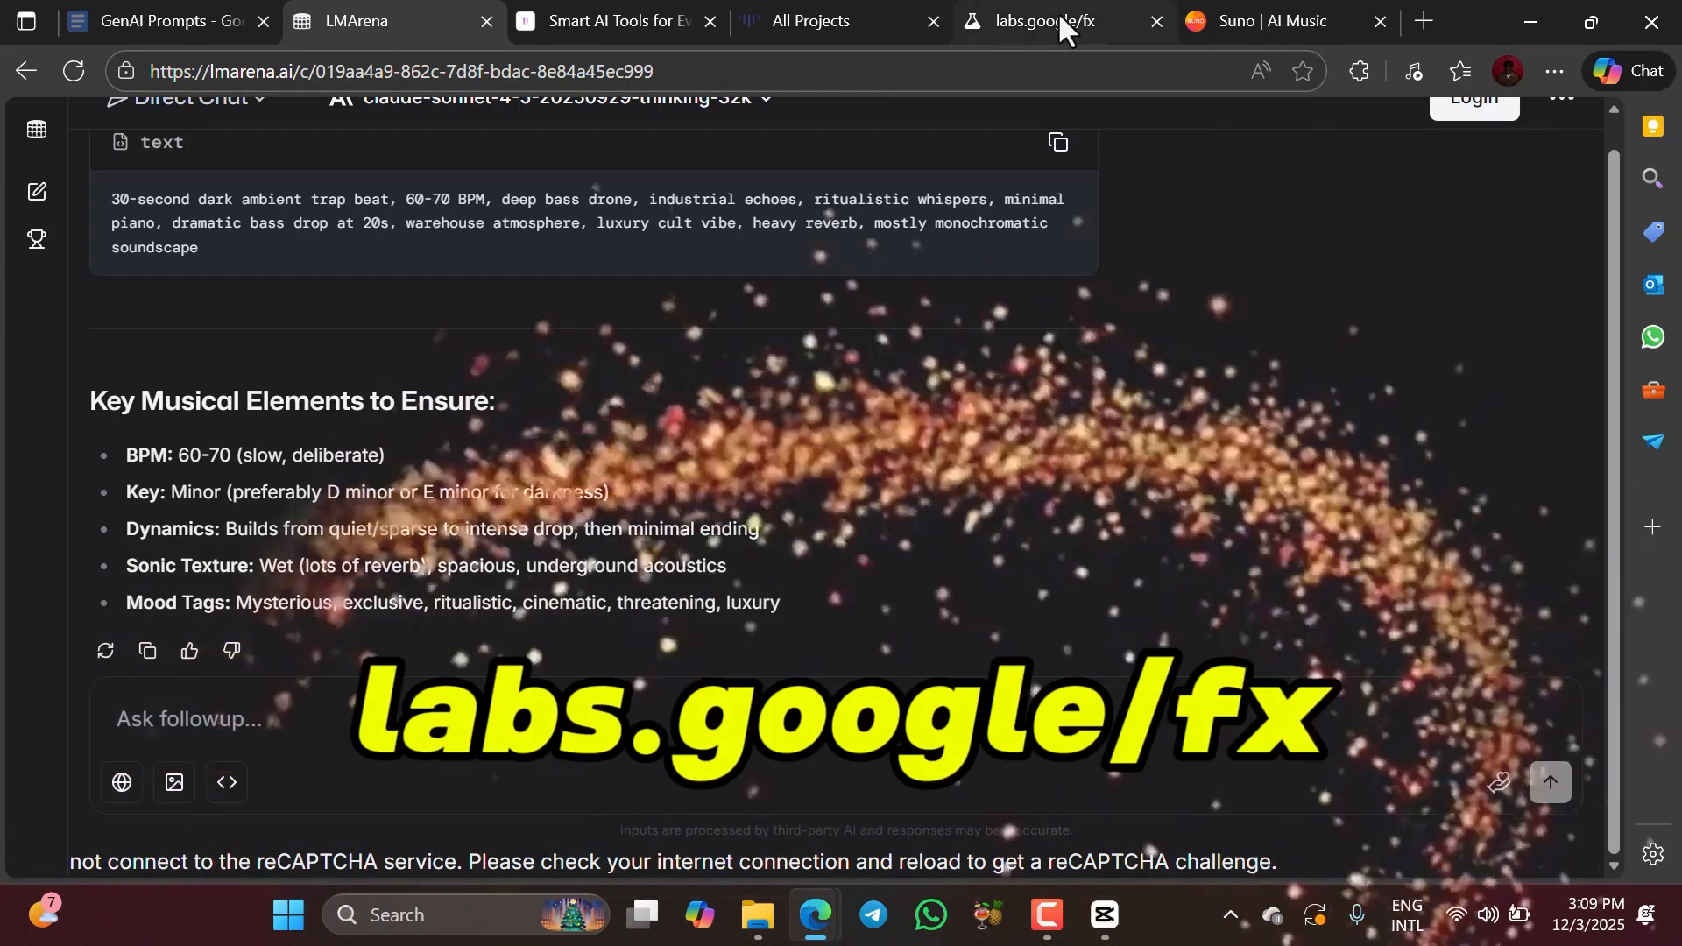
- Switch to the labs.google/fx page and launch MusicFX
{"action": "mouse_move", "coordinate": [1058, 12]}
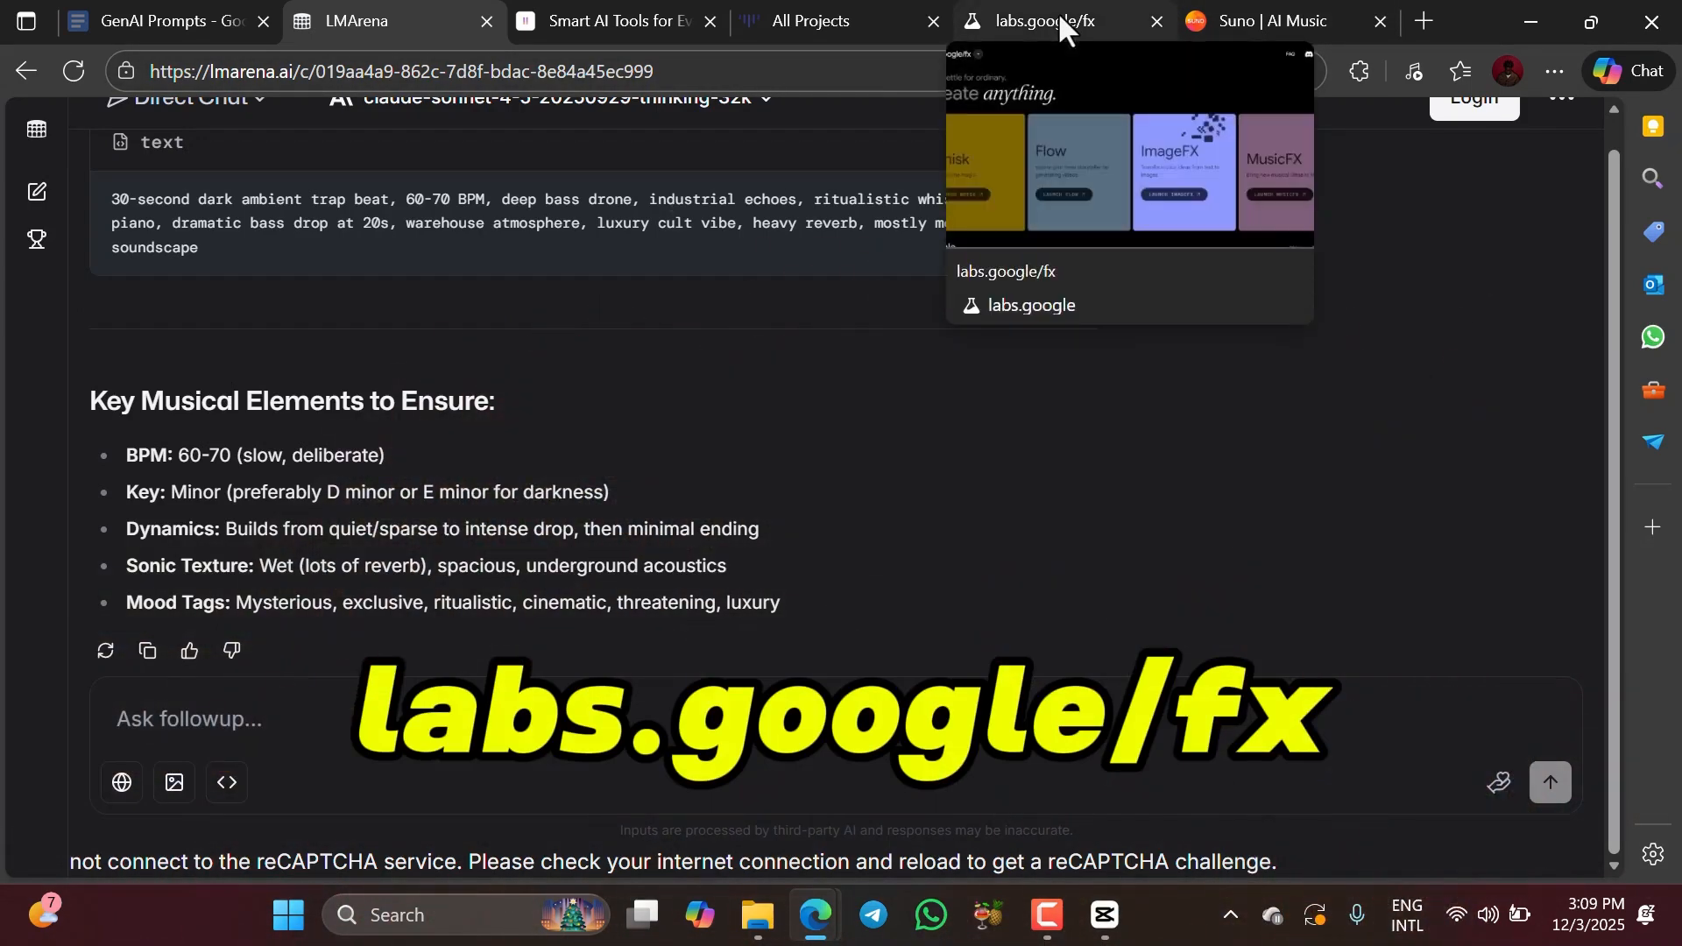
{"action": "left_click", "coordinate": [1058, 16]}
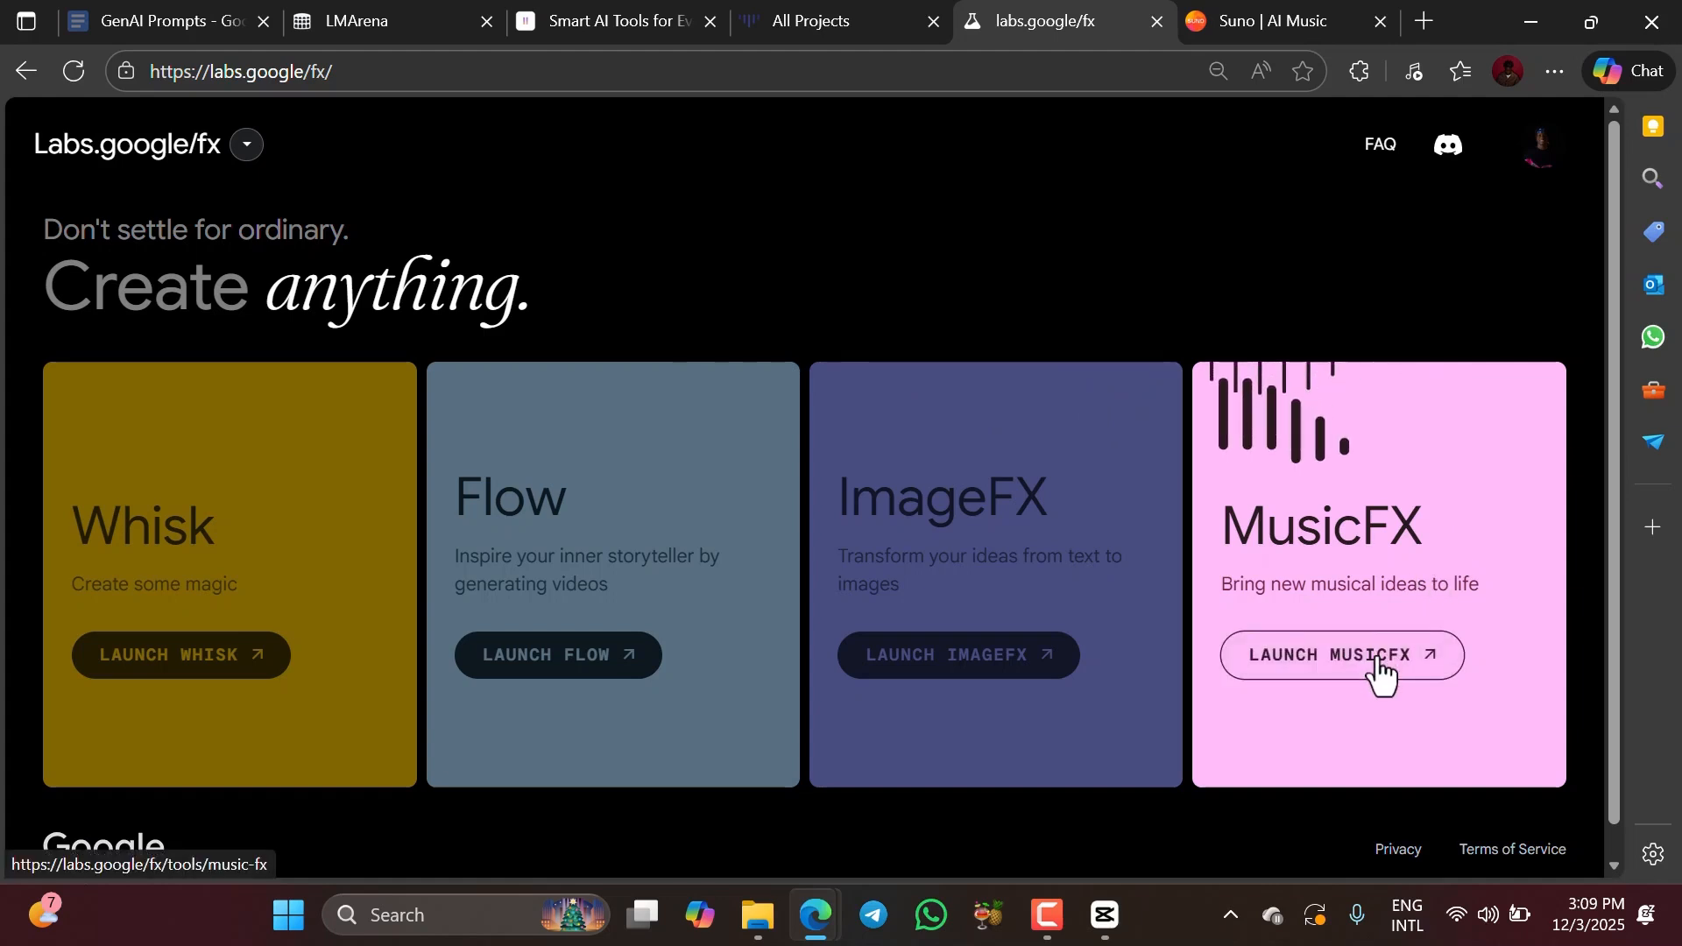
{"action": "left_click", "coordinate": [1378, 661]}
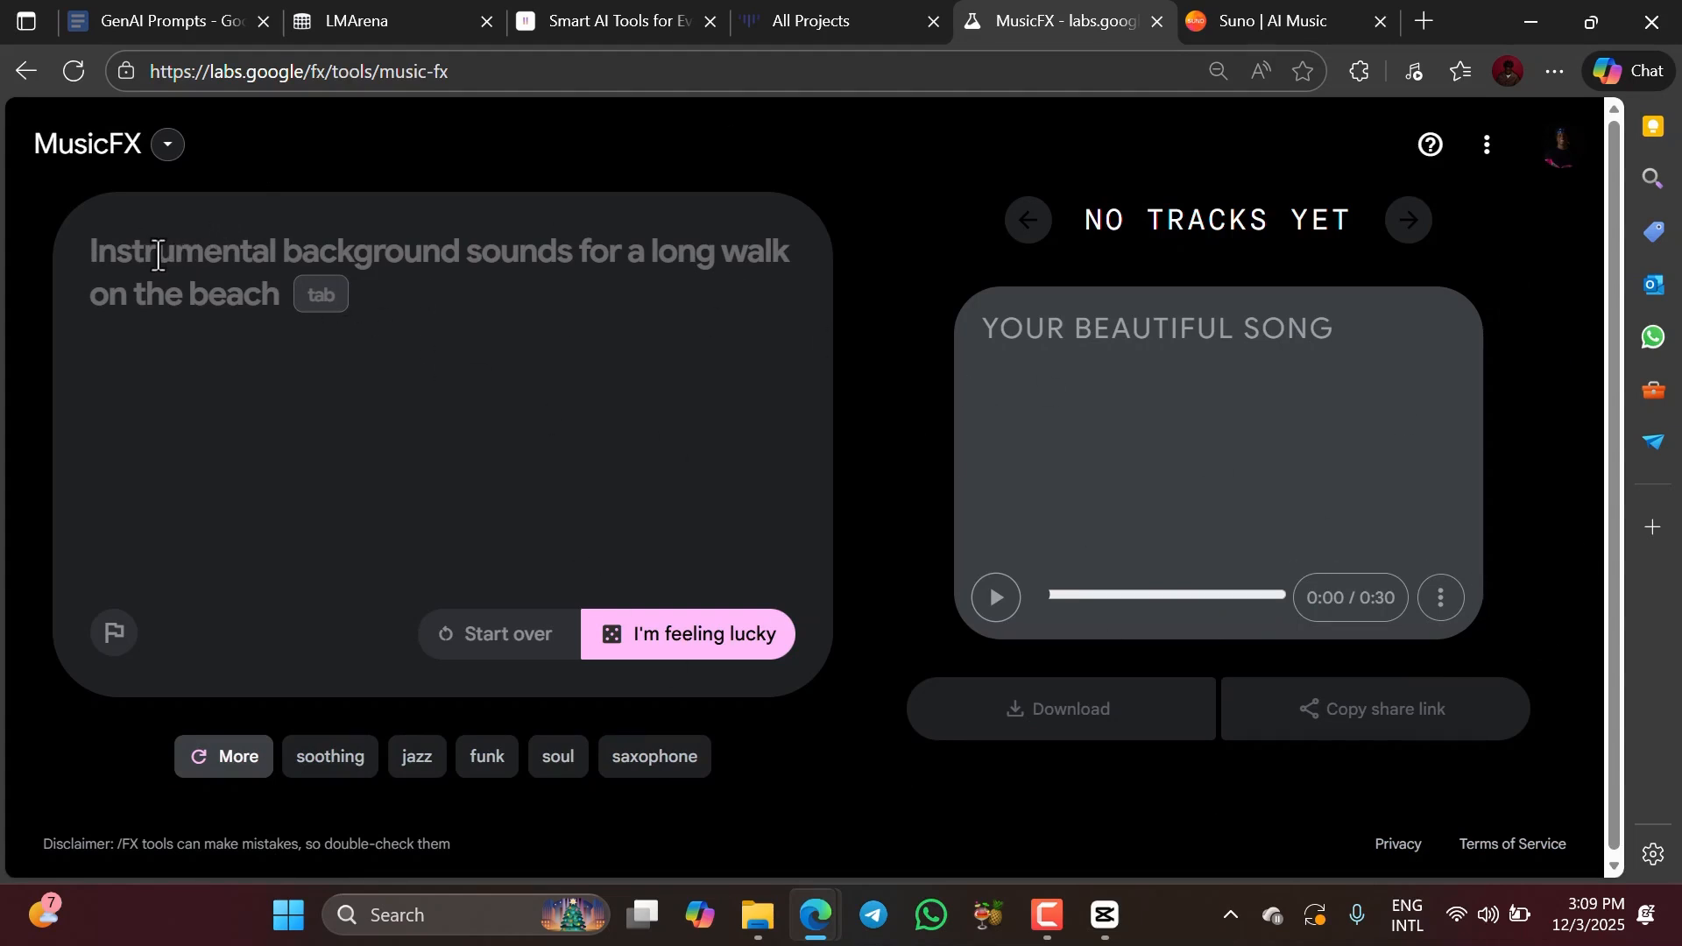
- Paste the dark ambient trap beat prompt into MusicFX and generate the tracks
{"action": "key", "text": "ctrl+v"}
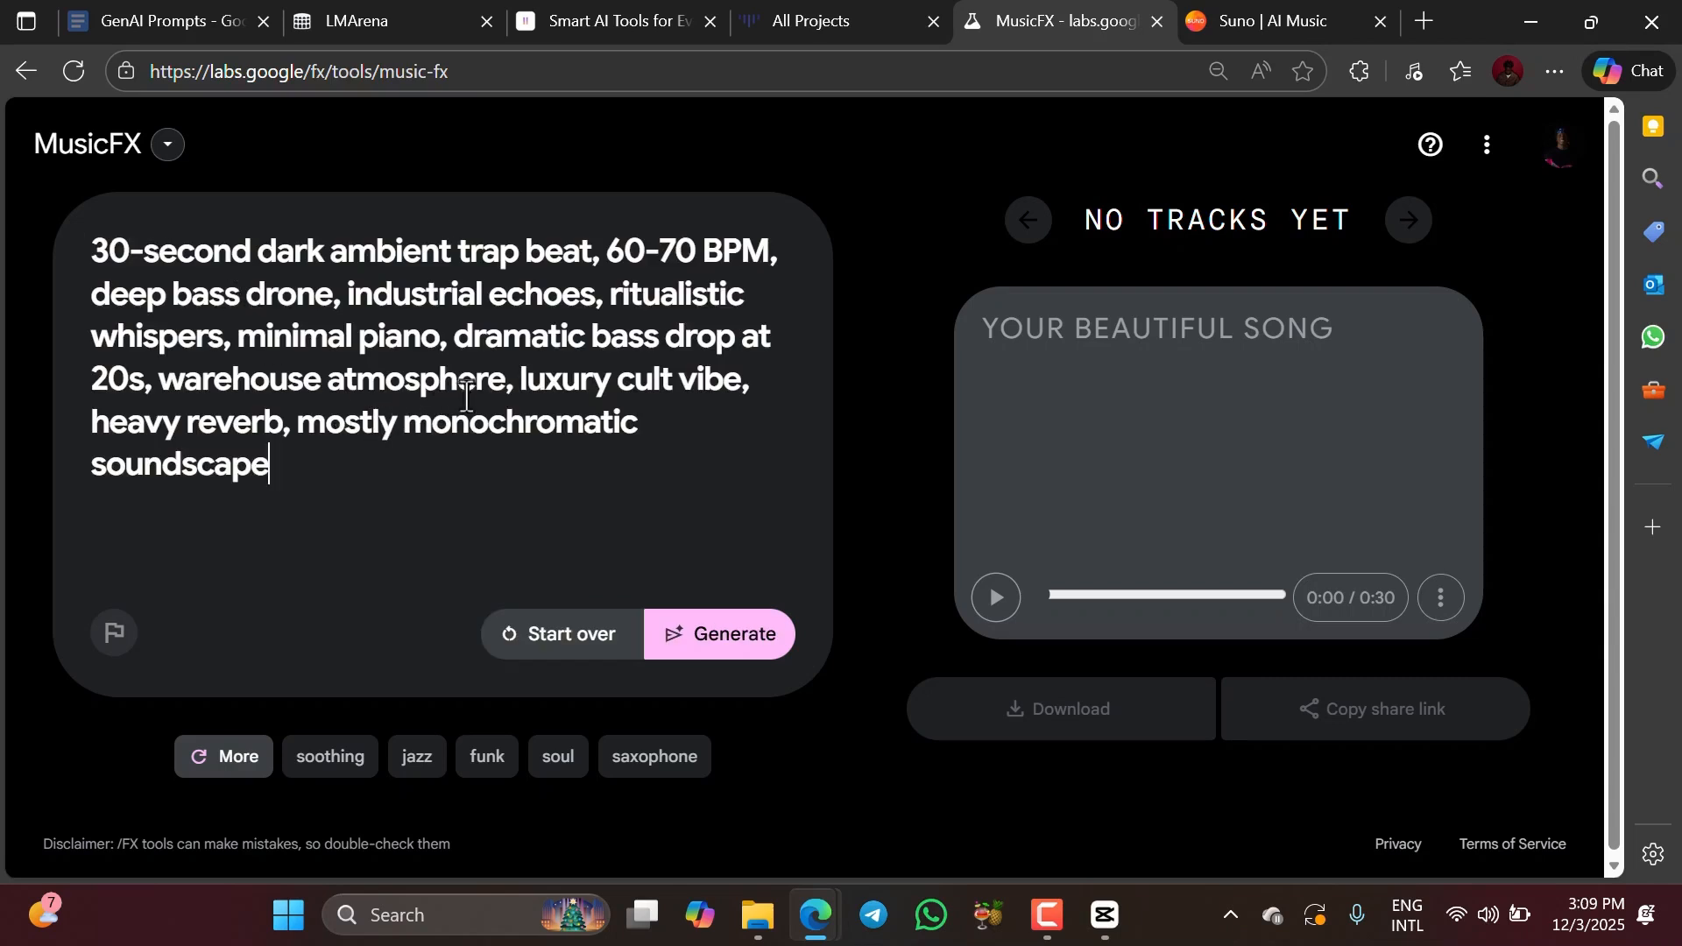
{"action": "left_click", "coordinate": [731, 648]}
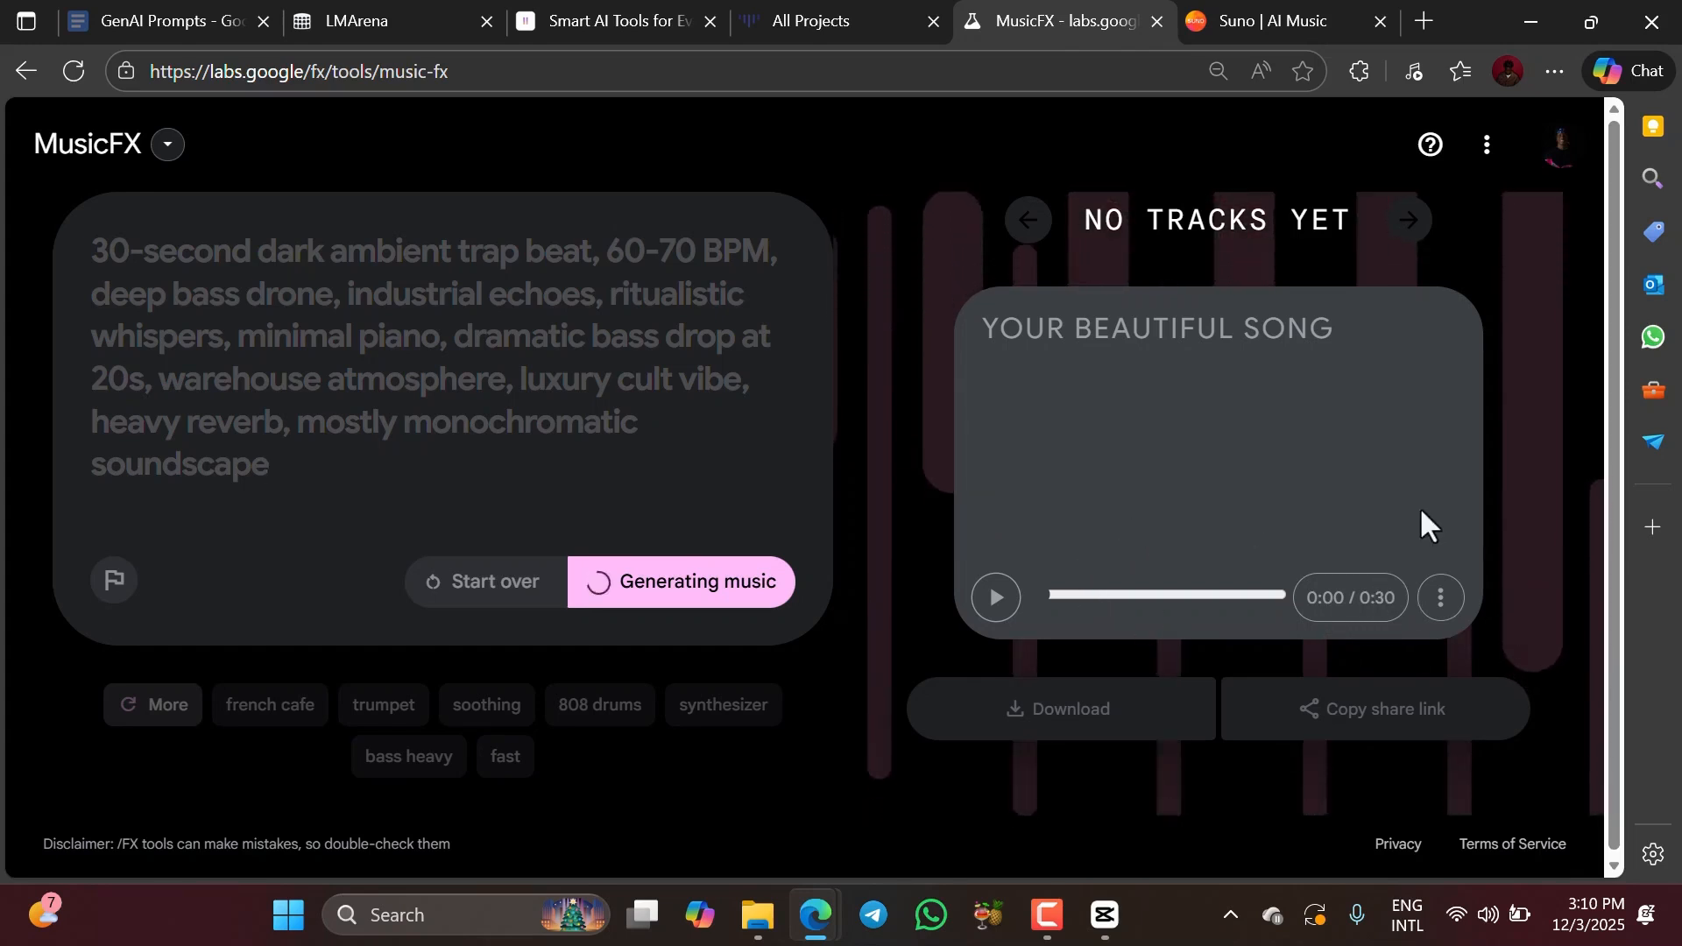
- Play each of the three generated tracks in turn, then stop playback
{"action": "left_click", "coordinate": [998, 597]}
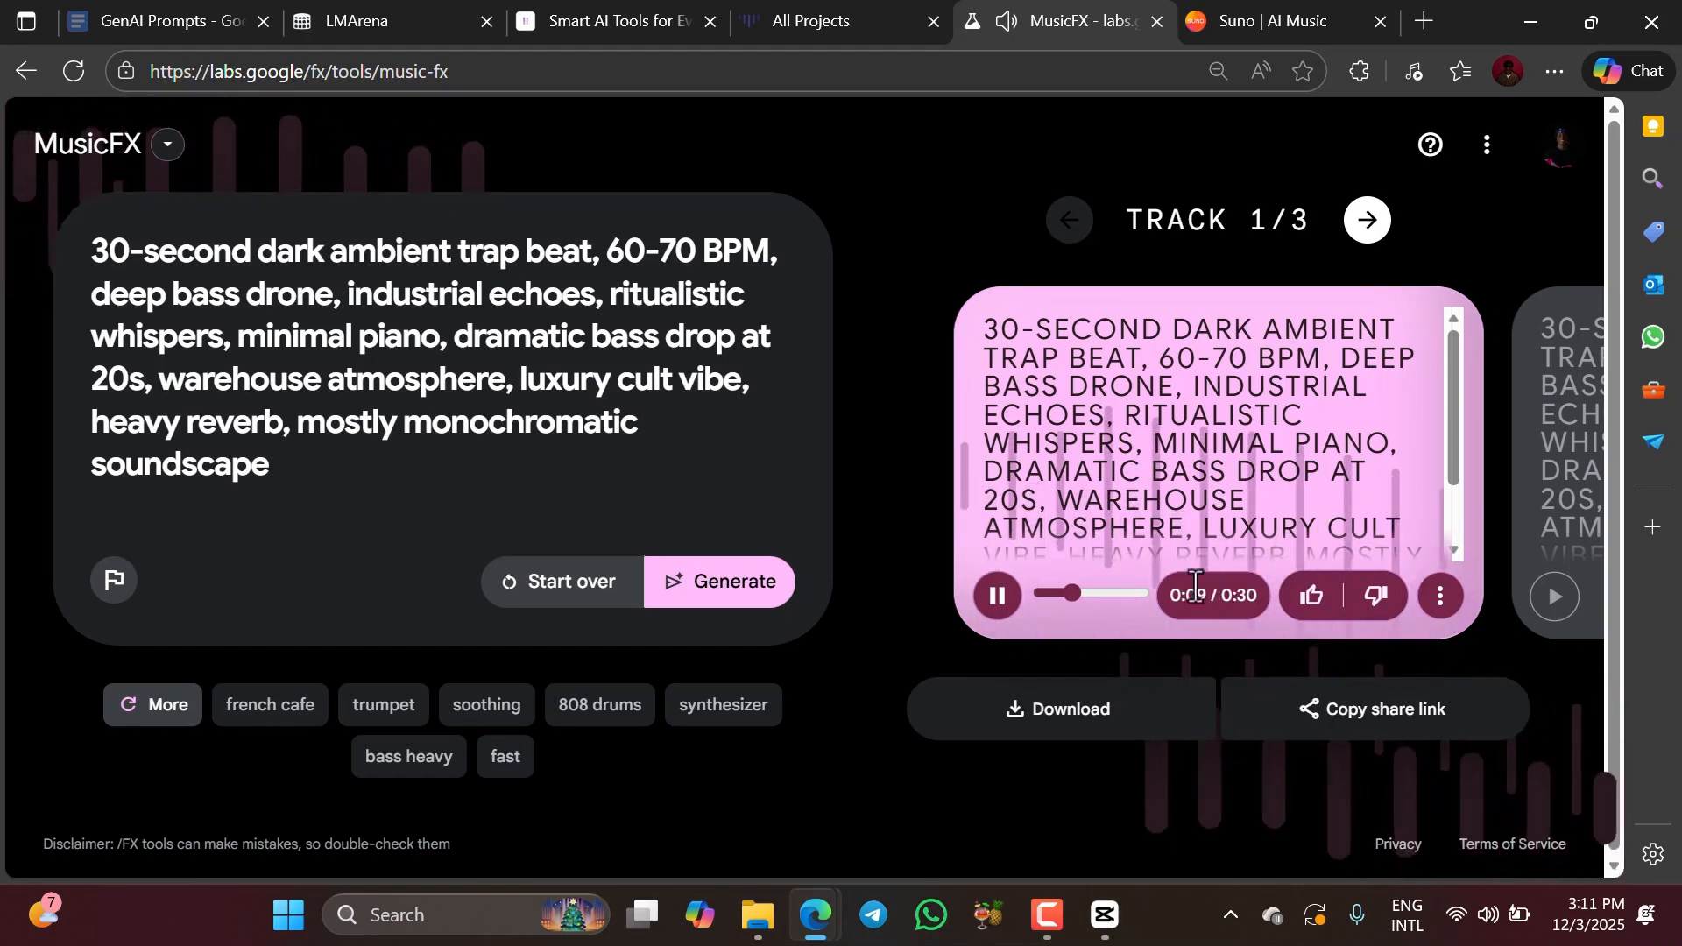
{"action": "left_click", "coordinate": [996, 601]}
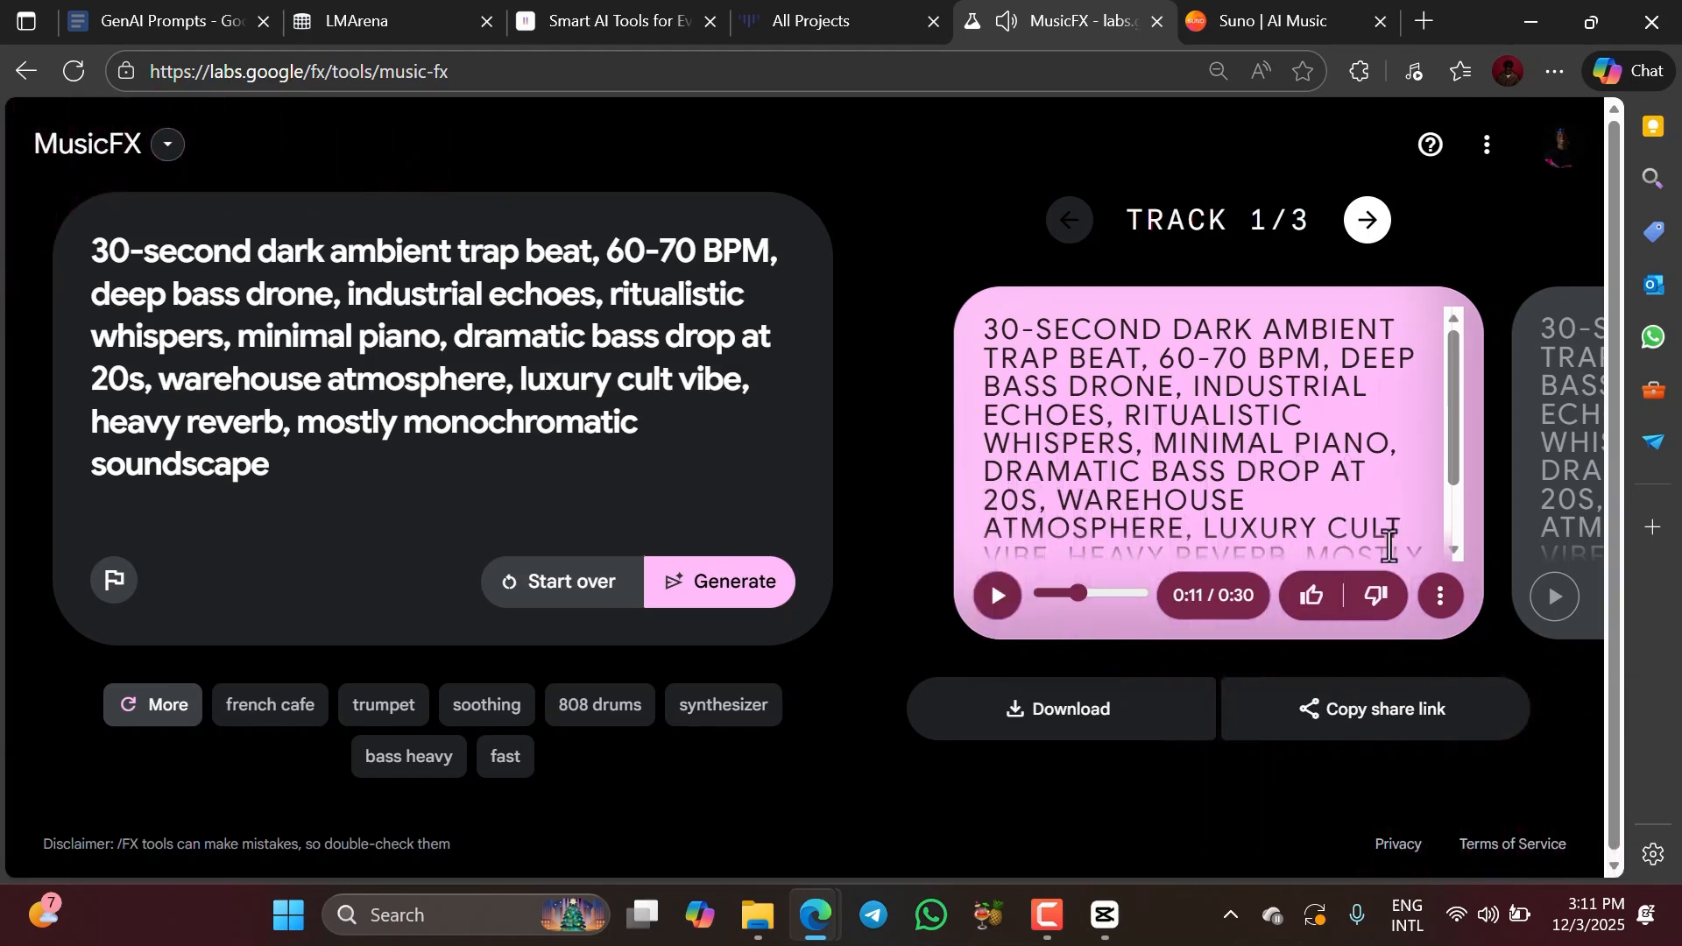
{"action": "scroll", "coordinate": [1390, 545], "scroll_direction": "right", "scroll_amount": 5}
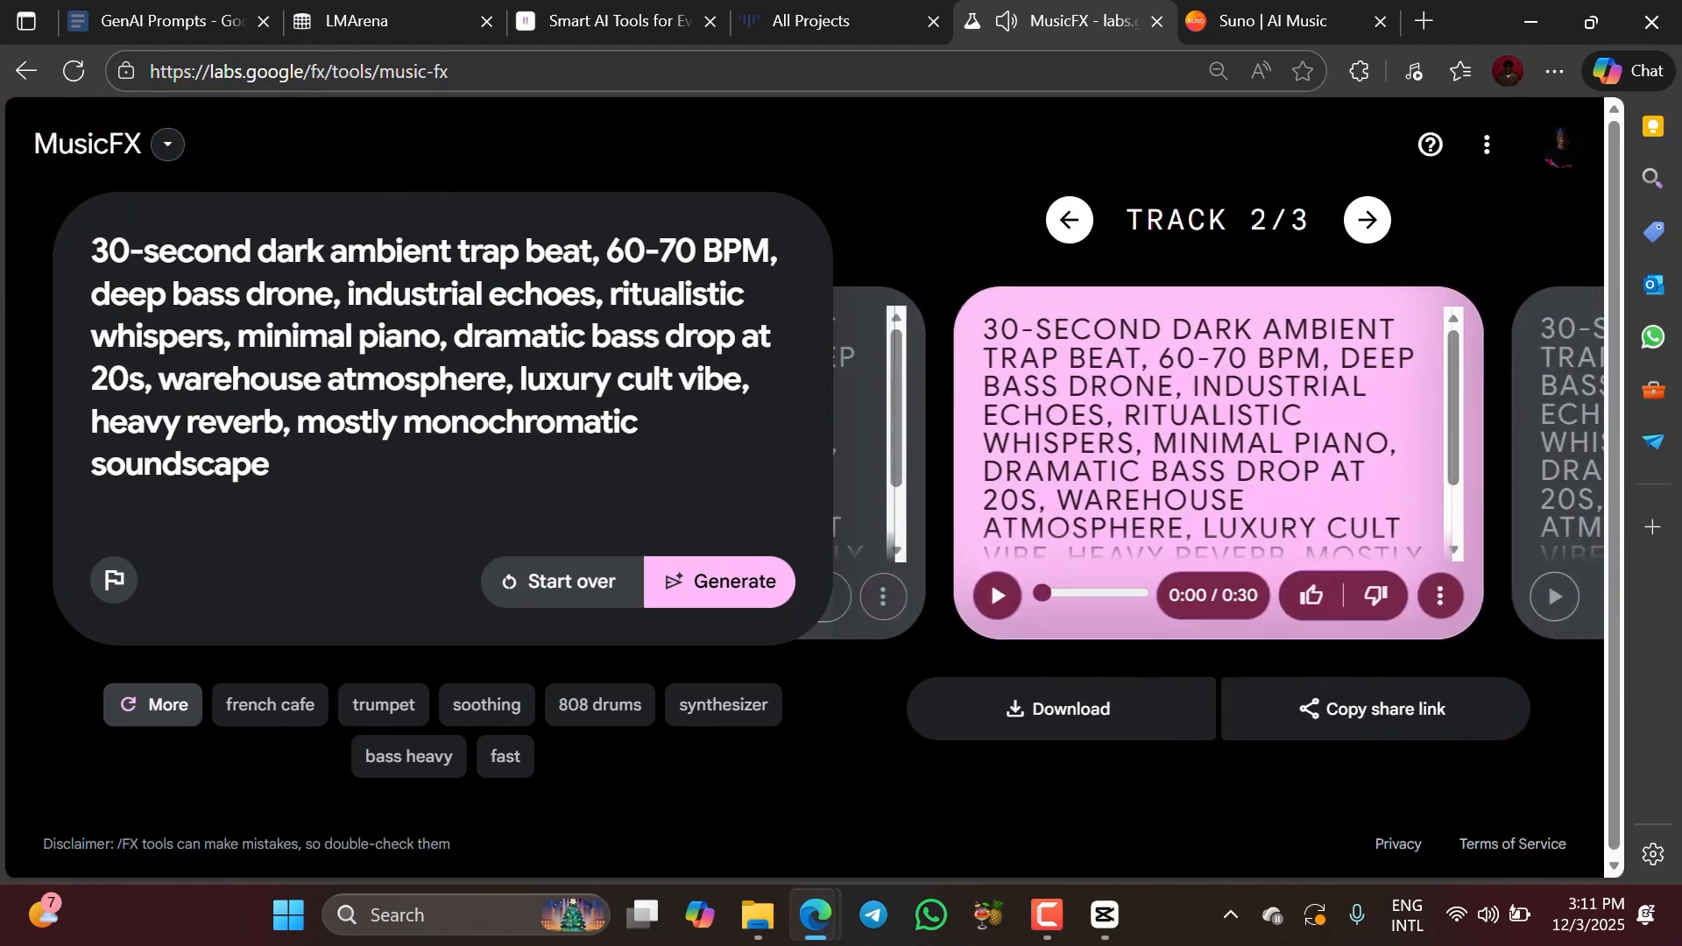
{"action": "left_click", "coordinate": [999, 596]}
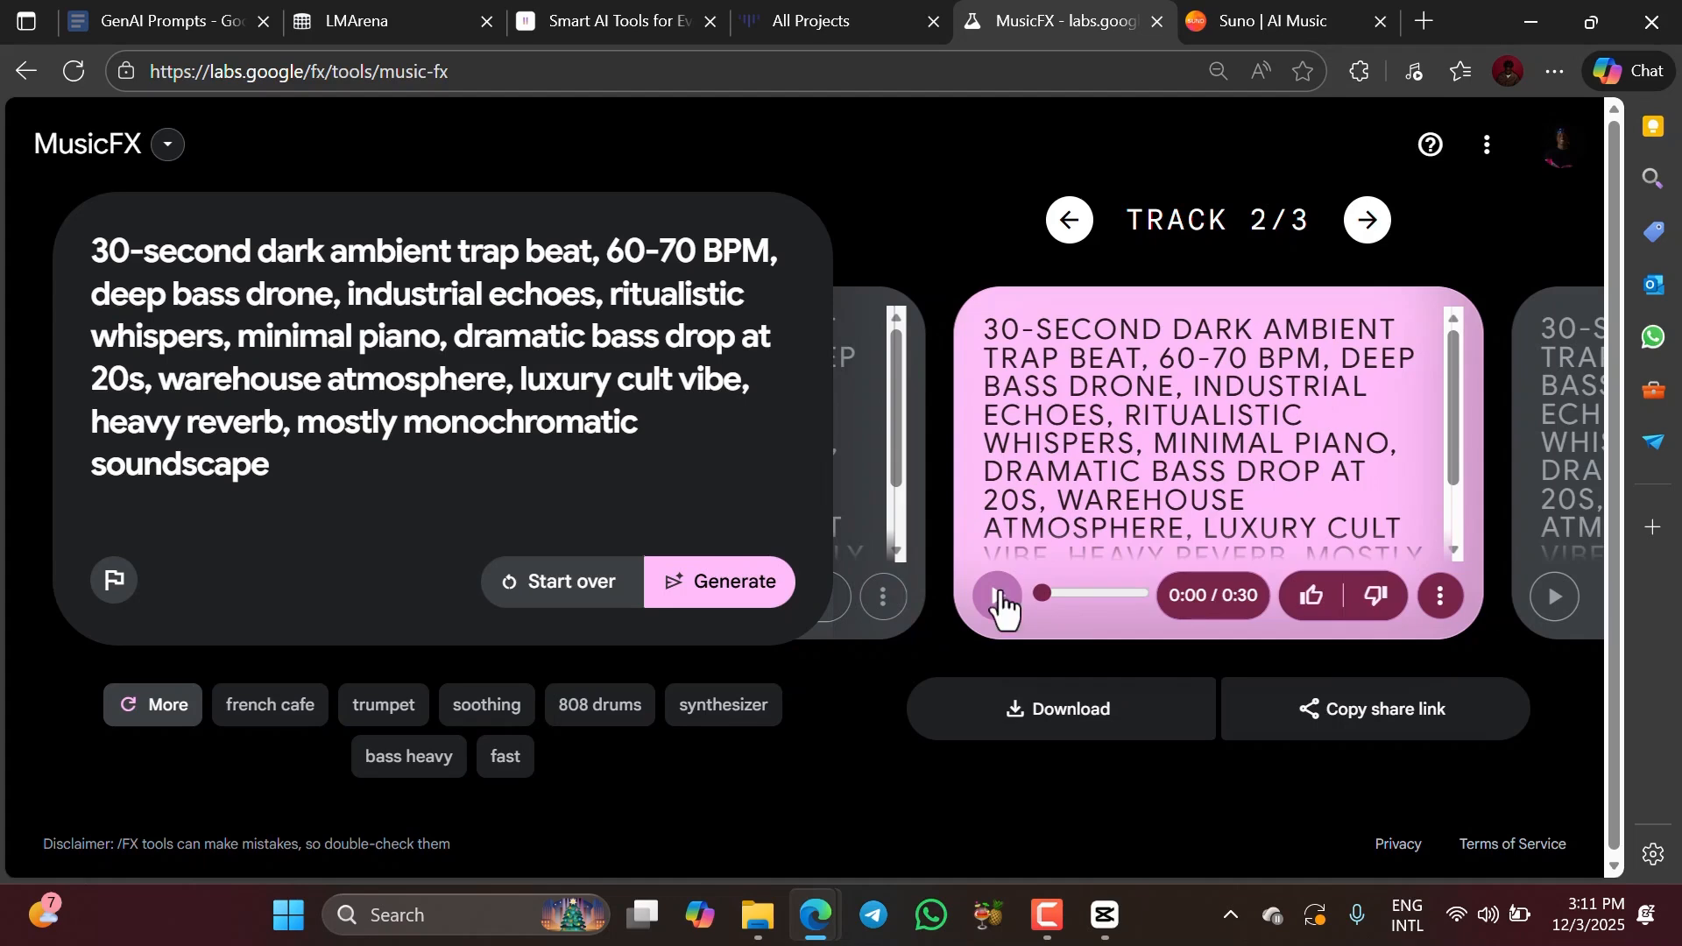
{"action": "scroll", "coordinate": [1218, 464], "scroll_direction": "right", "scroll_amount": 5}
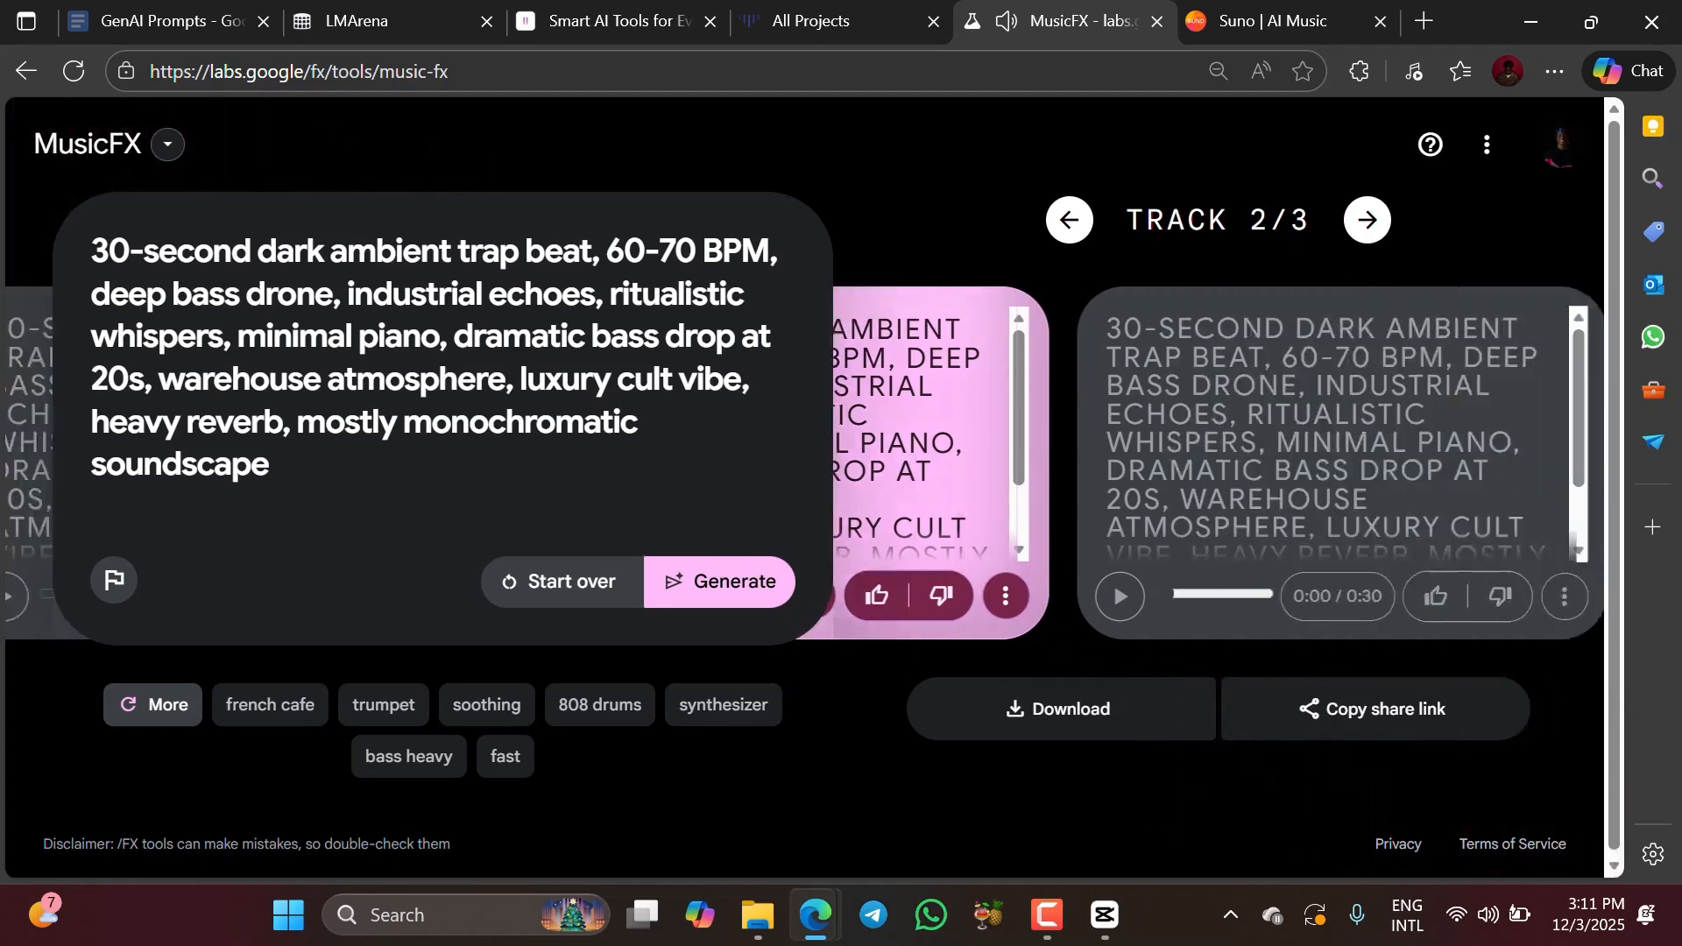
{"action": "scroll", "coordinate": [1218, 464], "scroll_direction": "left", "scroll_amount": 5}
{"action": "scroll", "coordinate": [1138, 474], "scroll_direction": "right", "scroll_amount": 5}
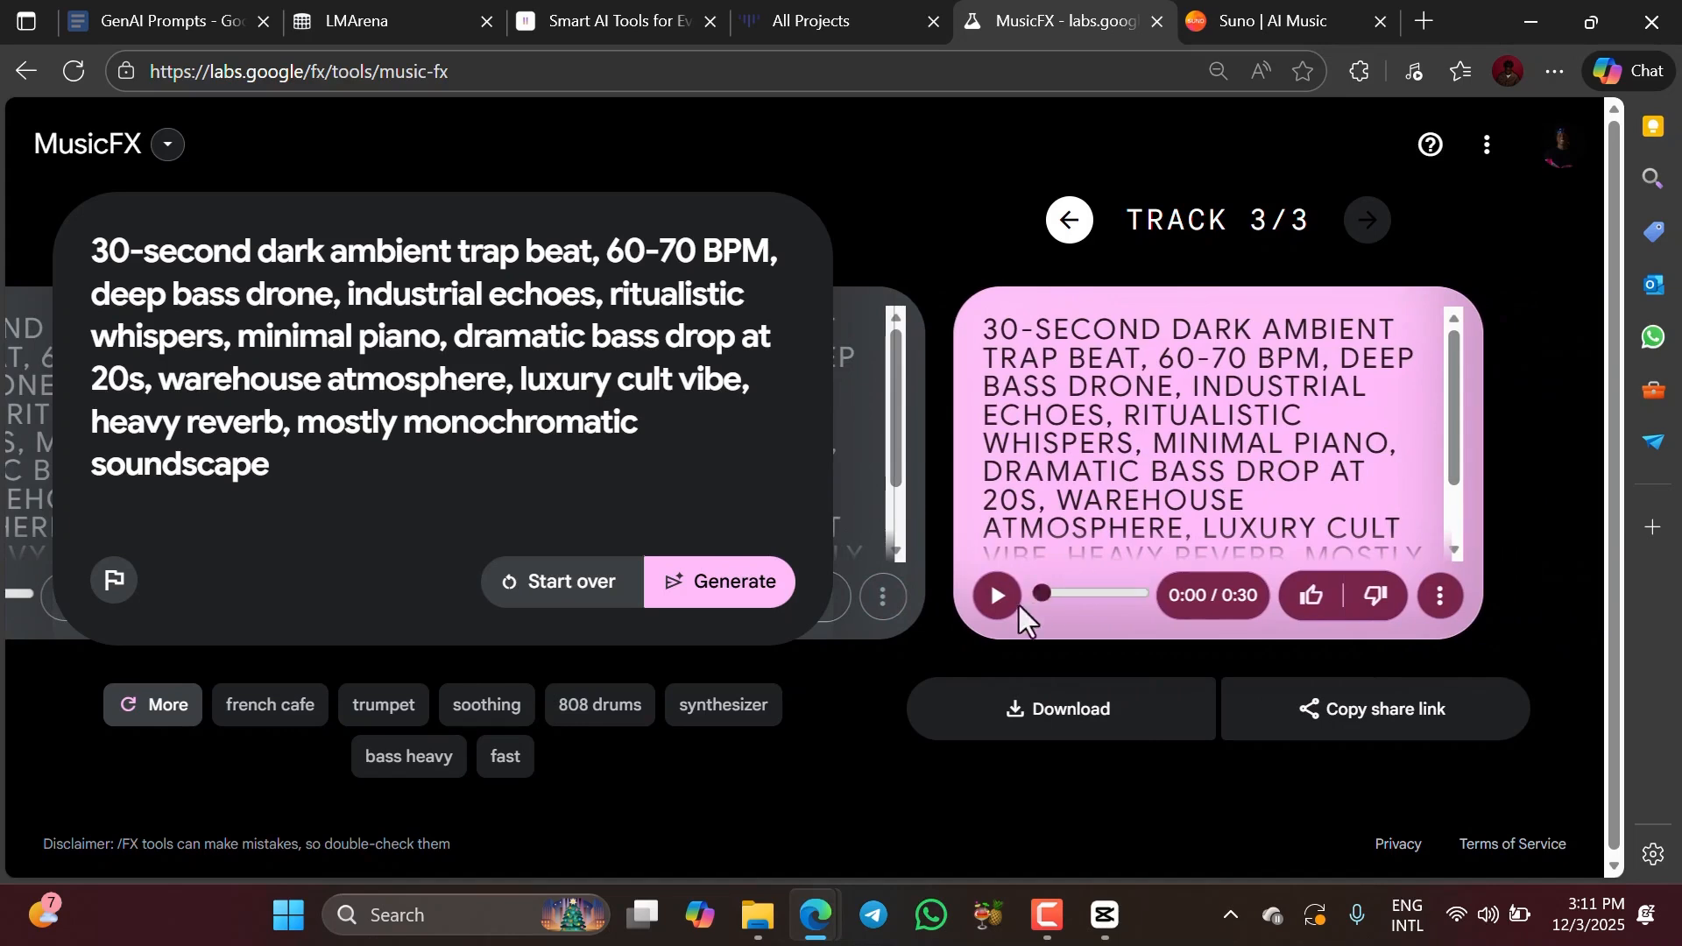
{"action": "left_click", "coordinate": [1003, 604]}
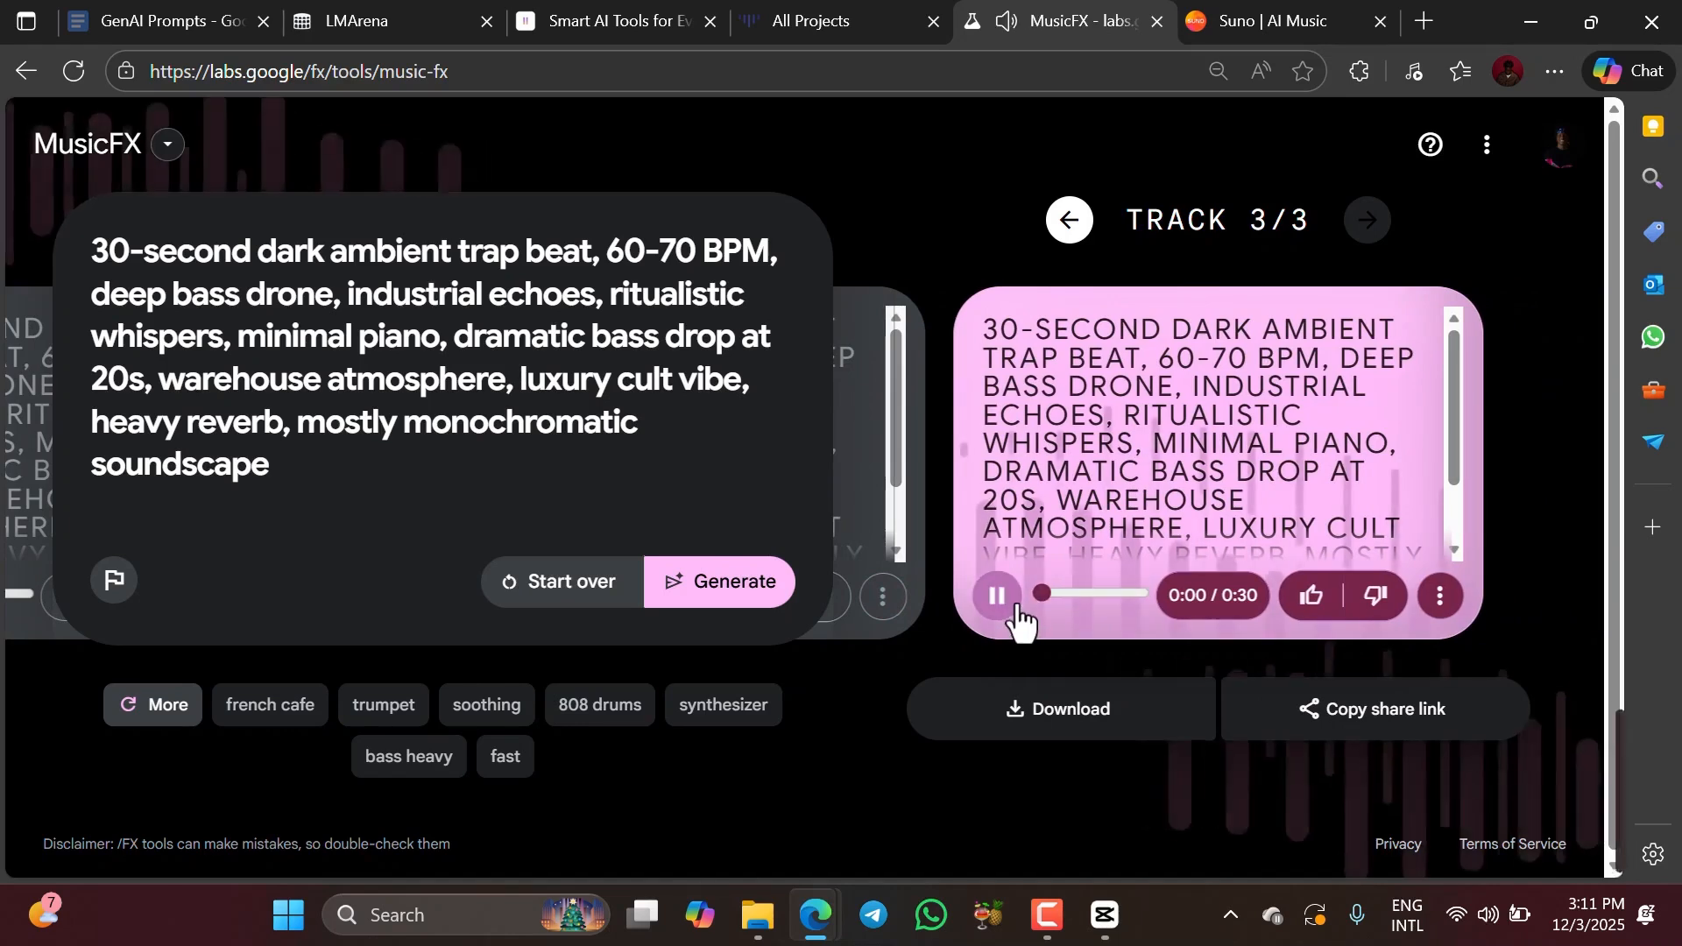
{"action": "scroll", "coordinate": [1078, 550], "scroll_direction": "left", "scroll_amount": 3}
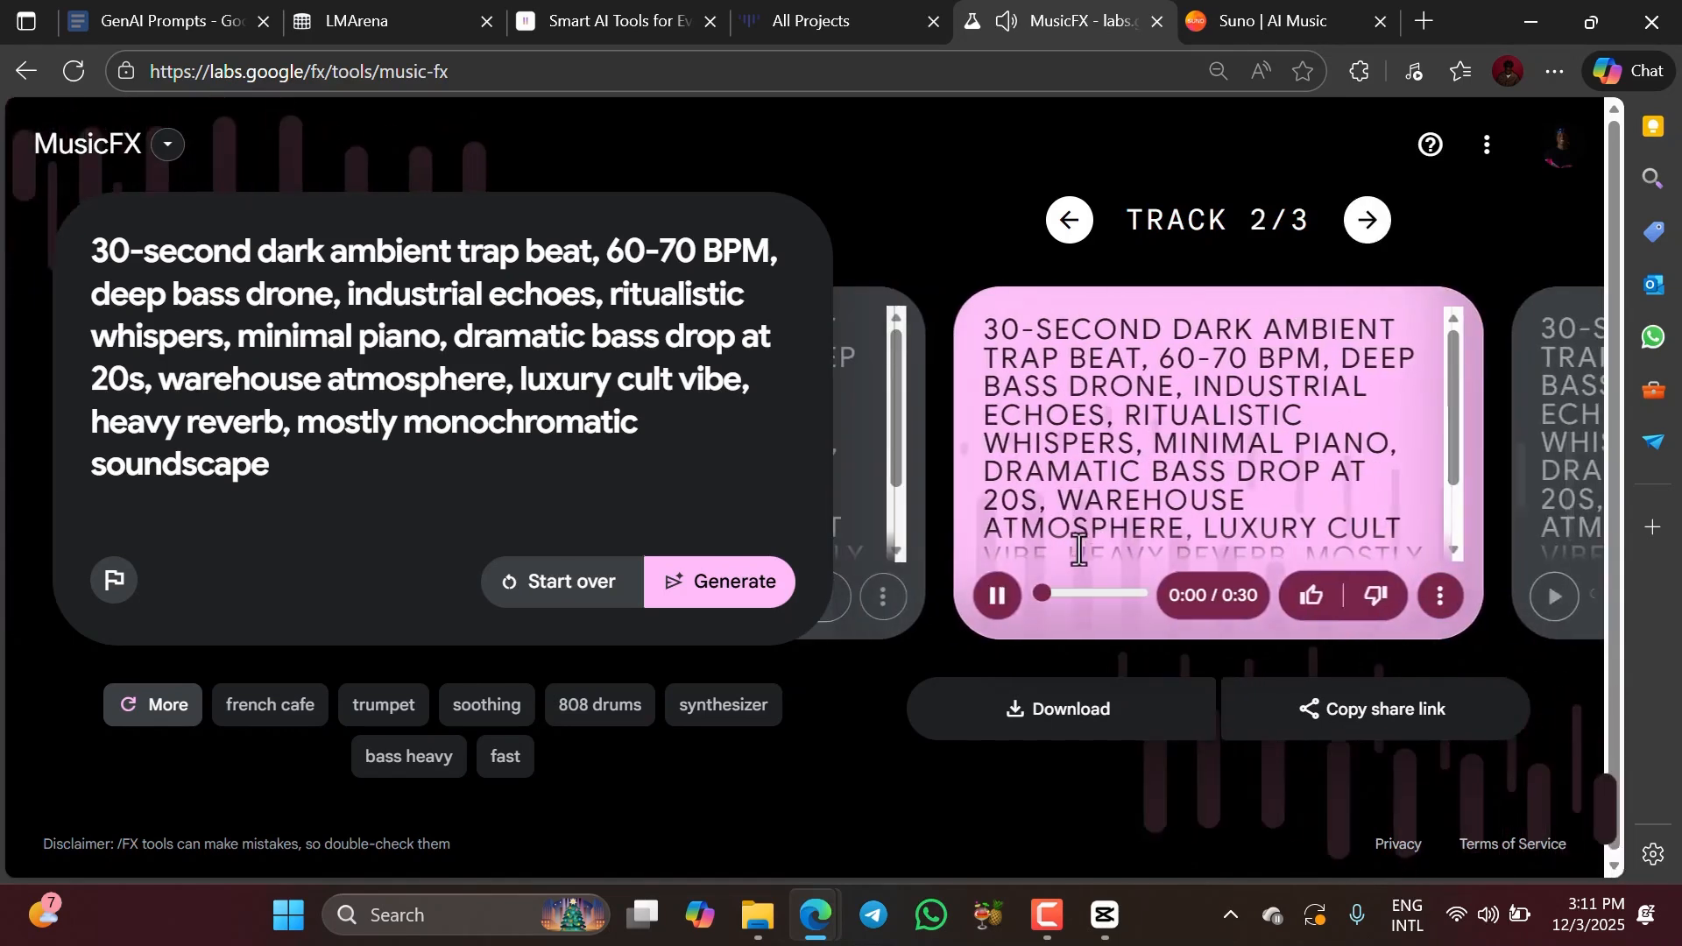
{"action": "left_click", "coordinate": [999, 597]}
{"action": "scroll", "coordinate": [1023, 624], "scroll_direction": "left", "scroll_amount": 3}
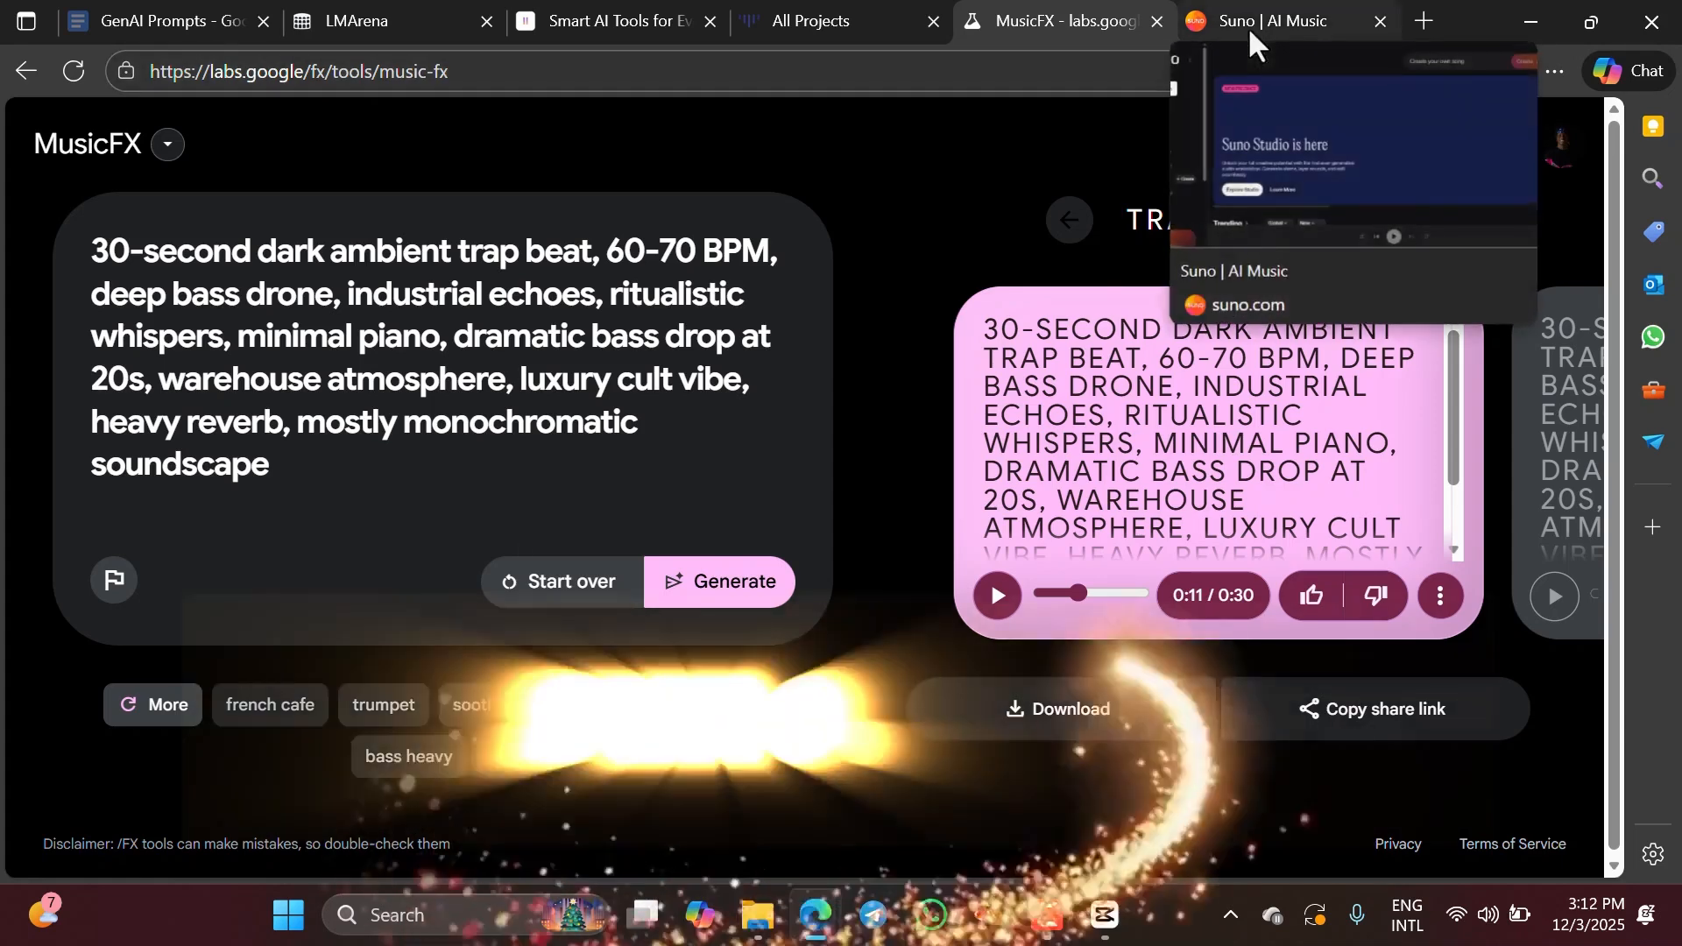
- Switch to Suno and sign in
{"action": "left_click", "coordinate": [1248, 26]}
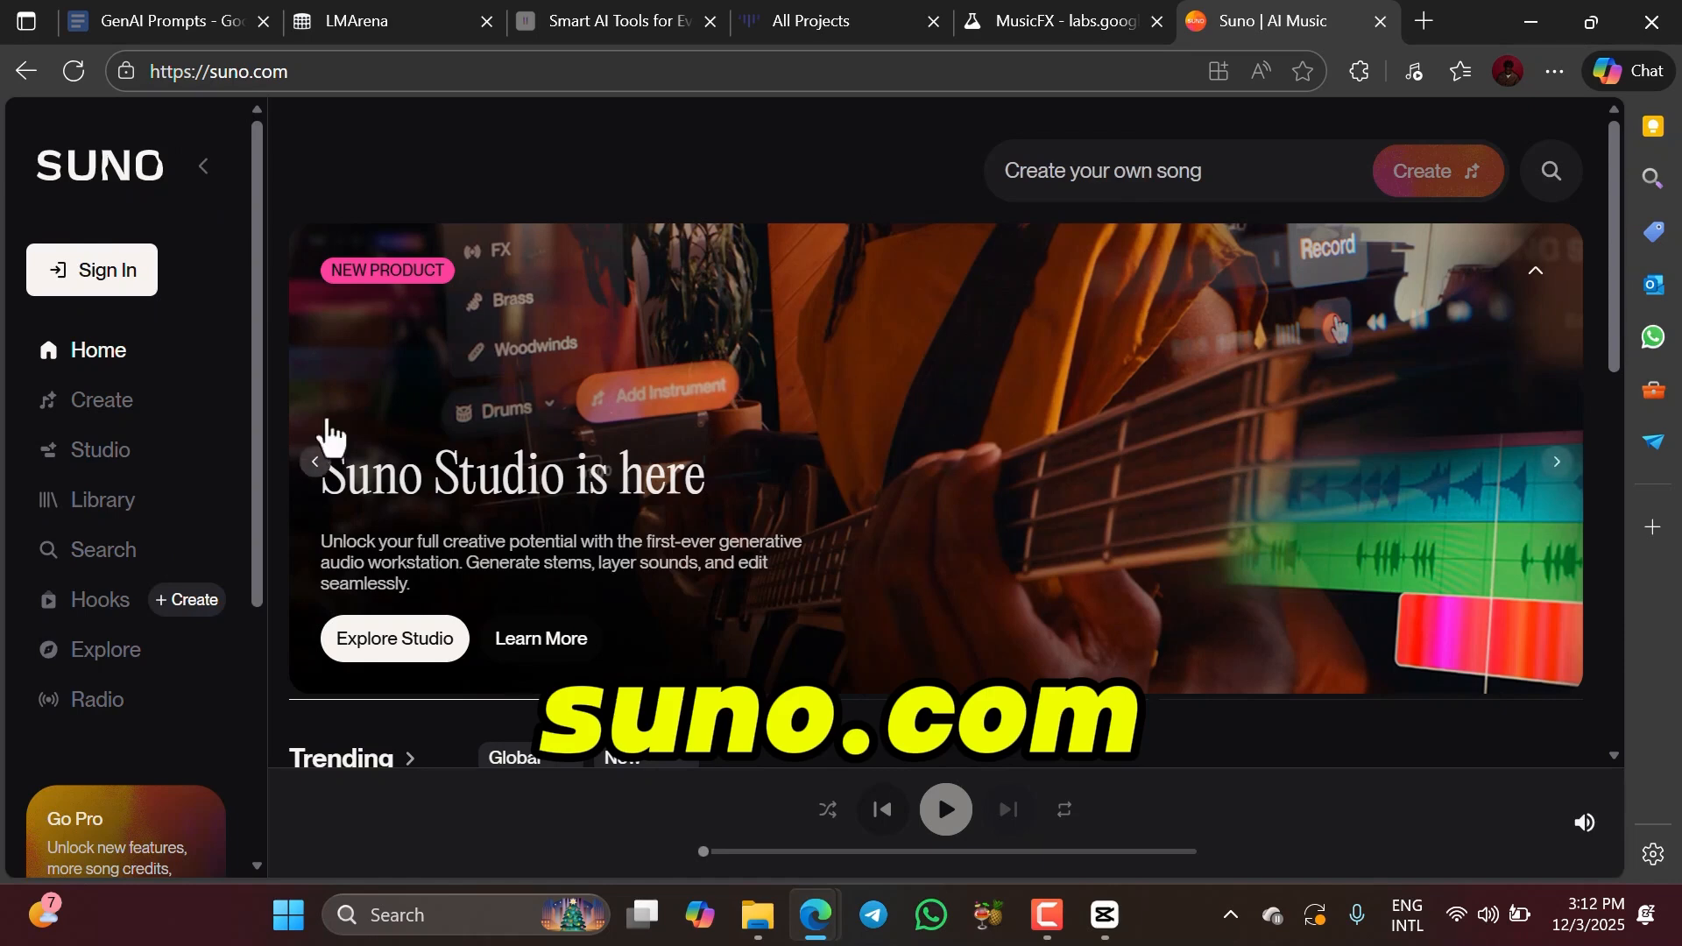
{"action": "scroll", "coordinate": [218, 578], "scroll_direction": "down", "scroll_amount": 2}
{"action": "scroll", "coordinate": [218, 579], "scroll_direction": "up", "scroll_amount": 2}
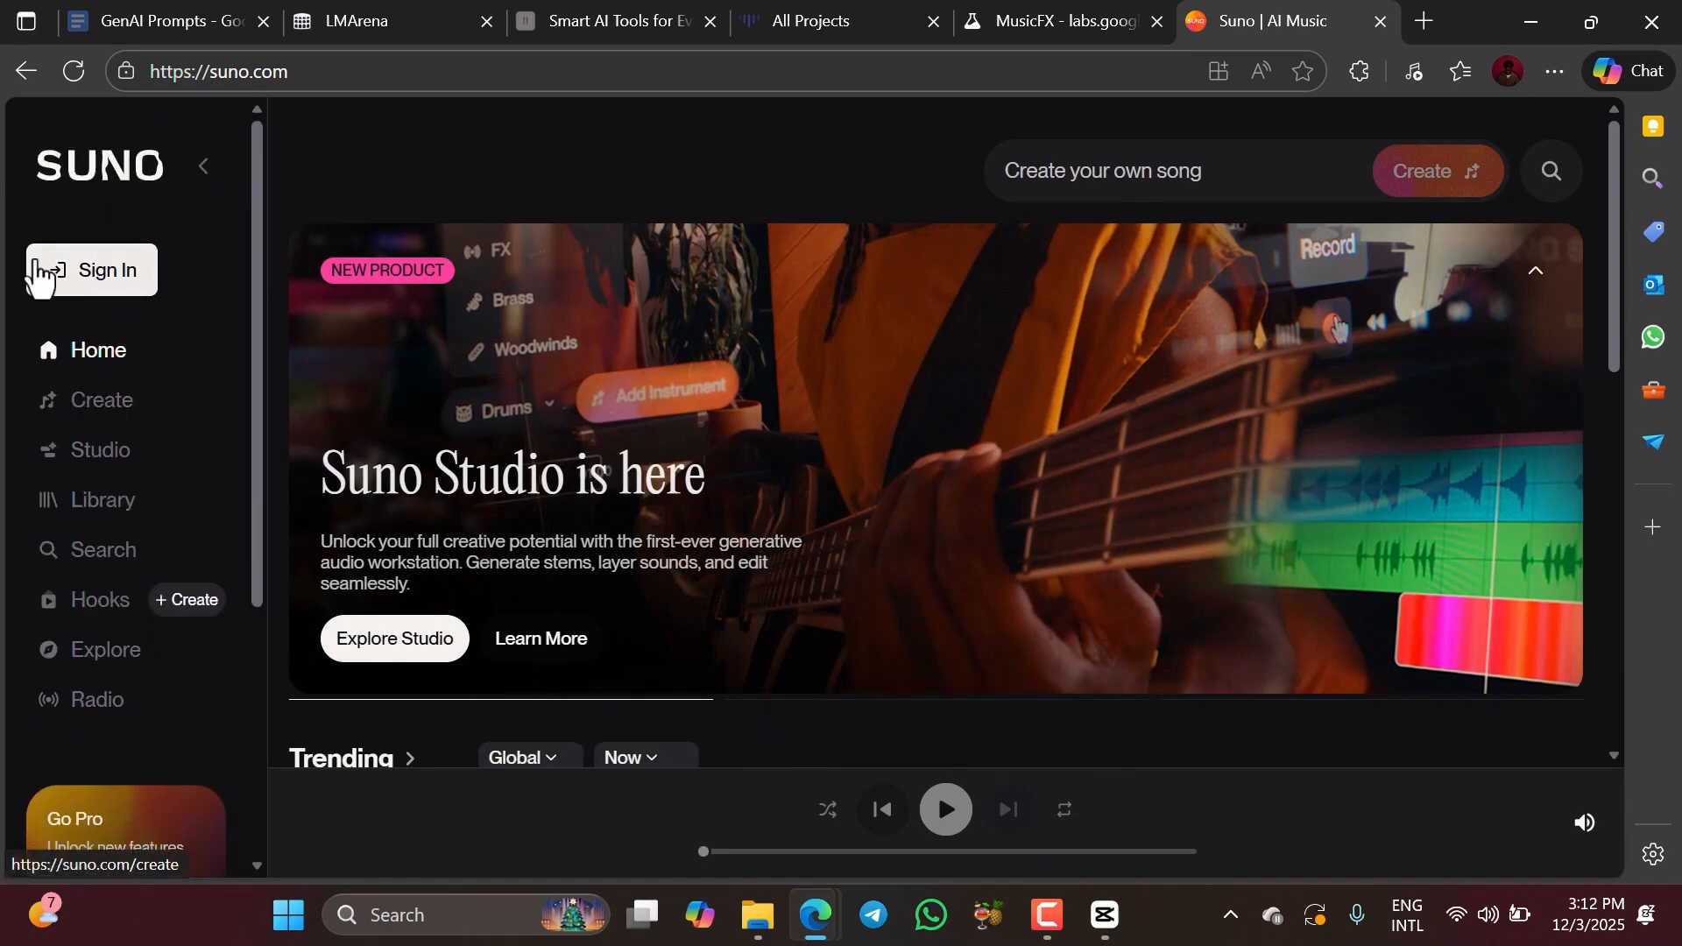
{"action": "left_click", "coordinate": [106, 296]}
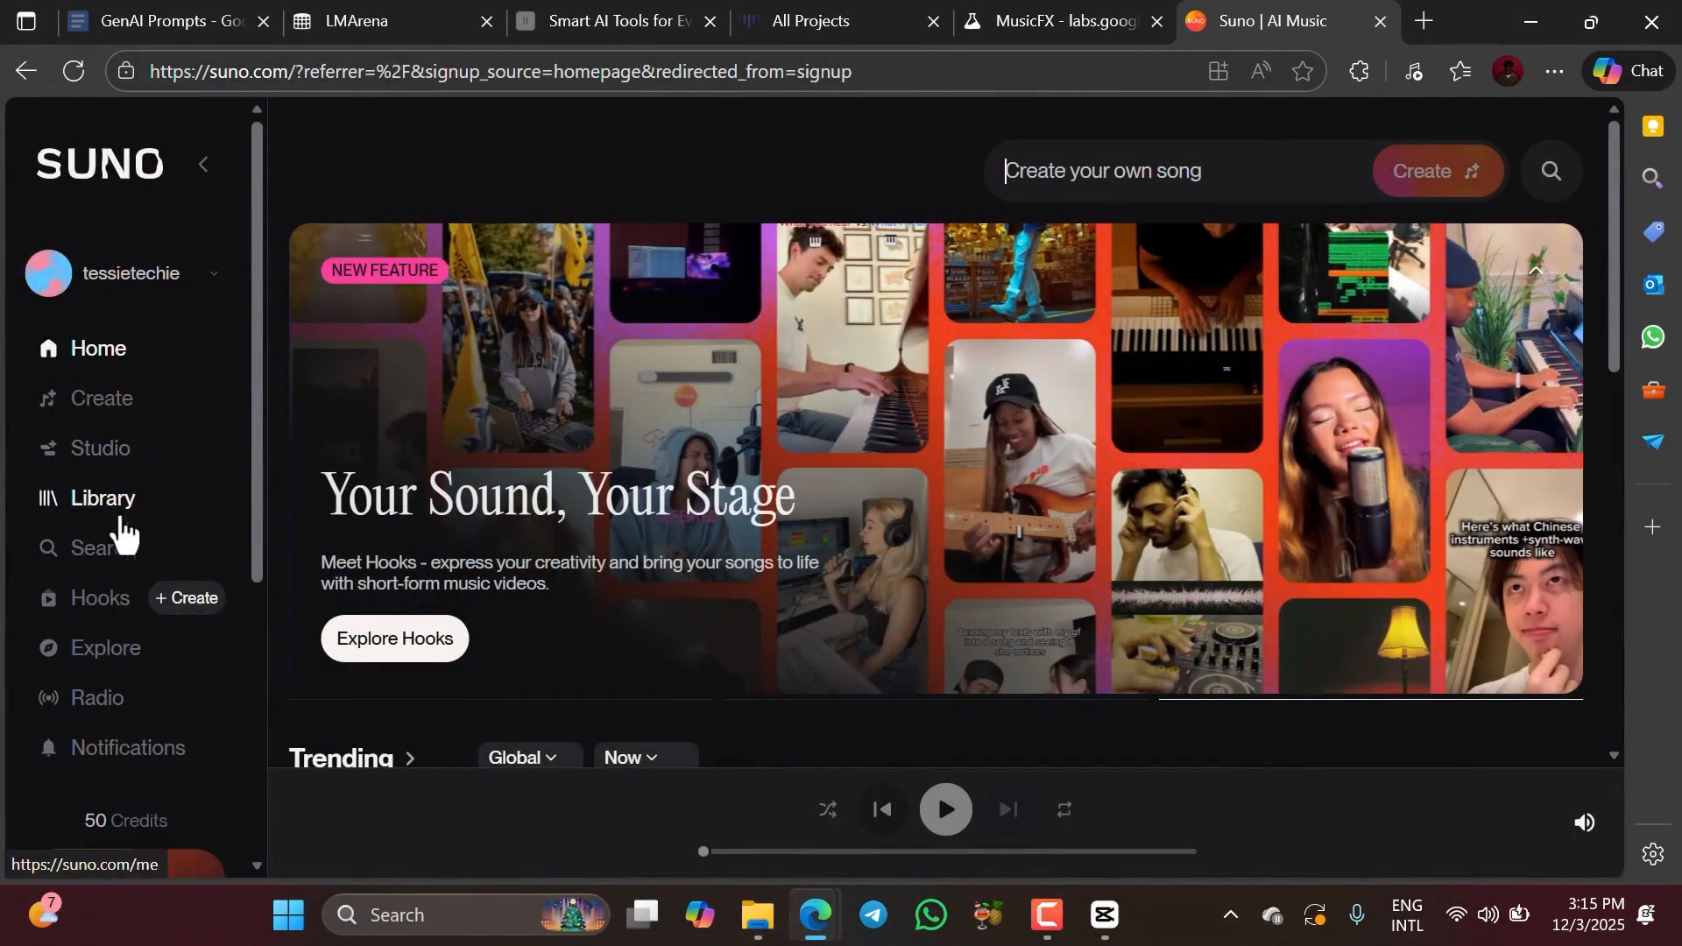
{"action": "scroll", "coordinate": [124, 525], "scroll_direction": "down", "scroll_amount": 5}
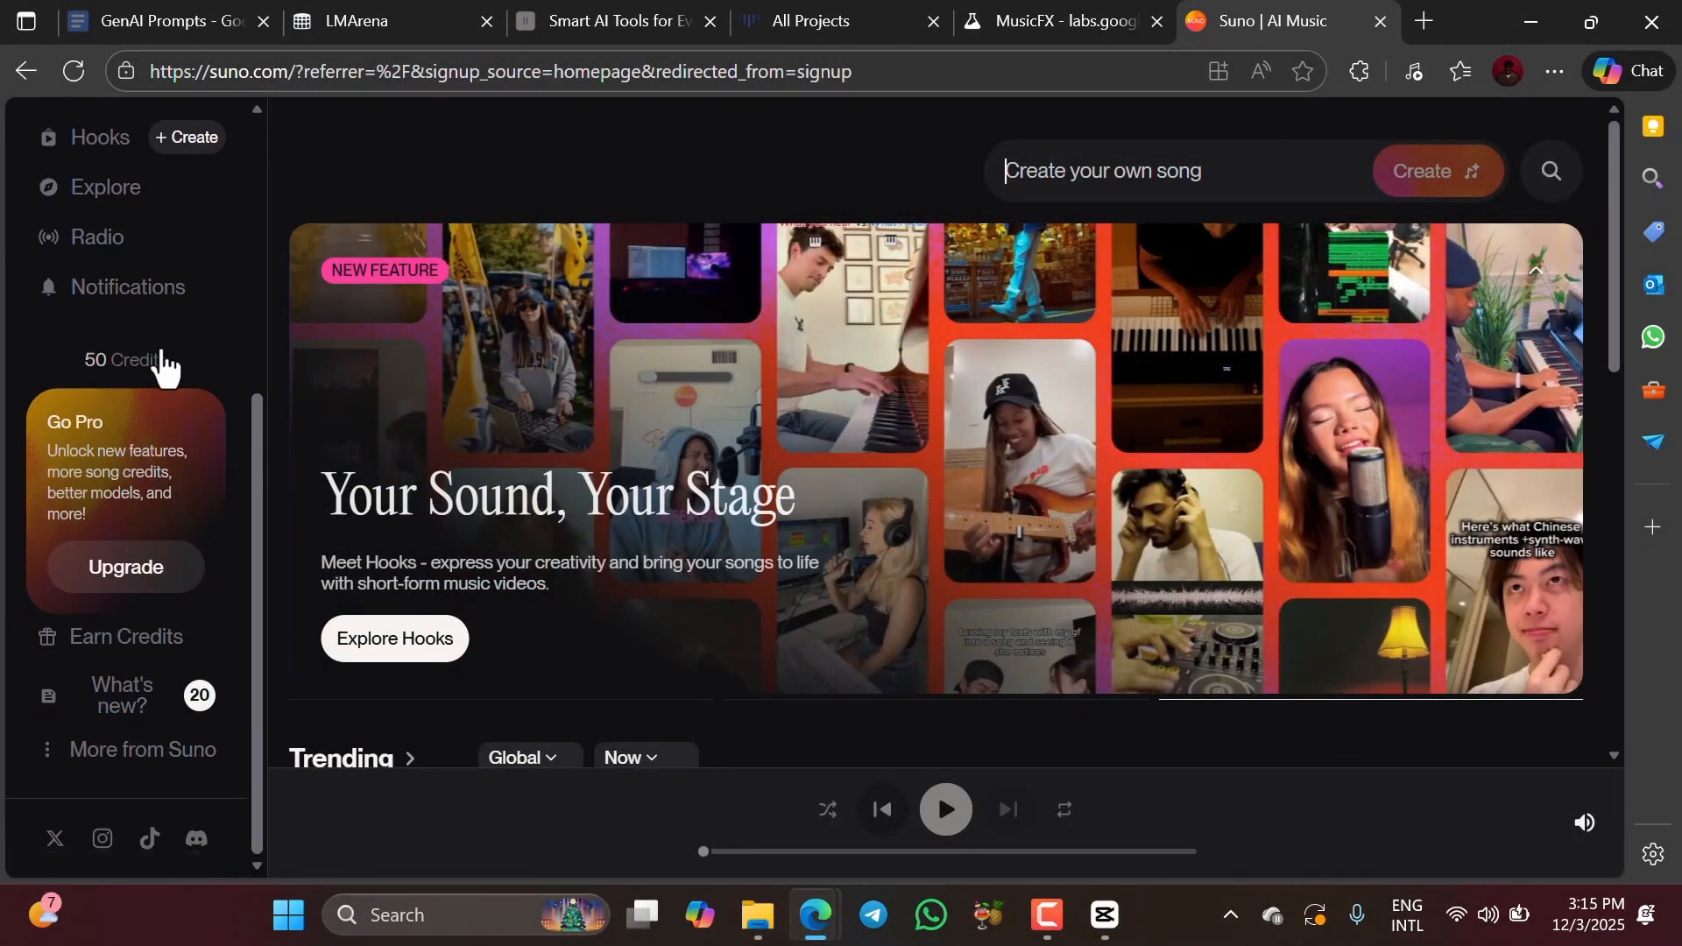
{"action": "scroll", "coordinate": [161, 355], "scroll_direction": "up", "scroll_amount": 5}
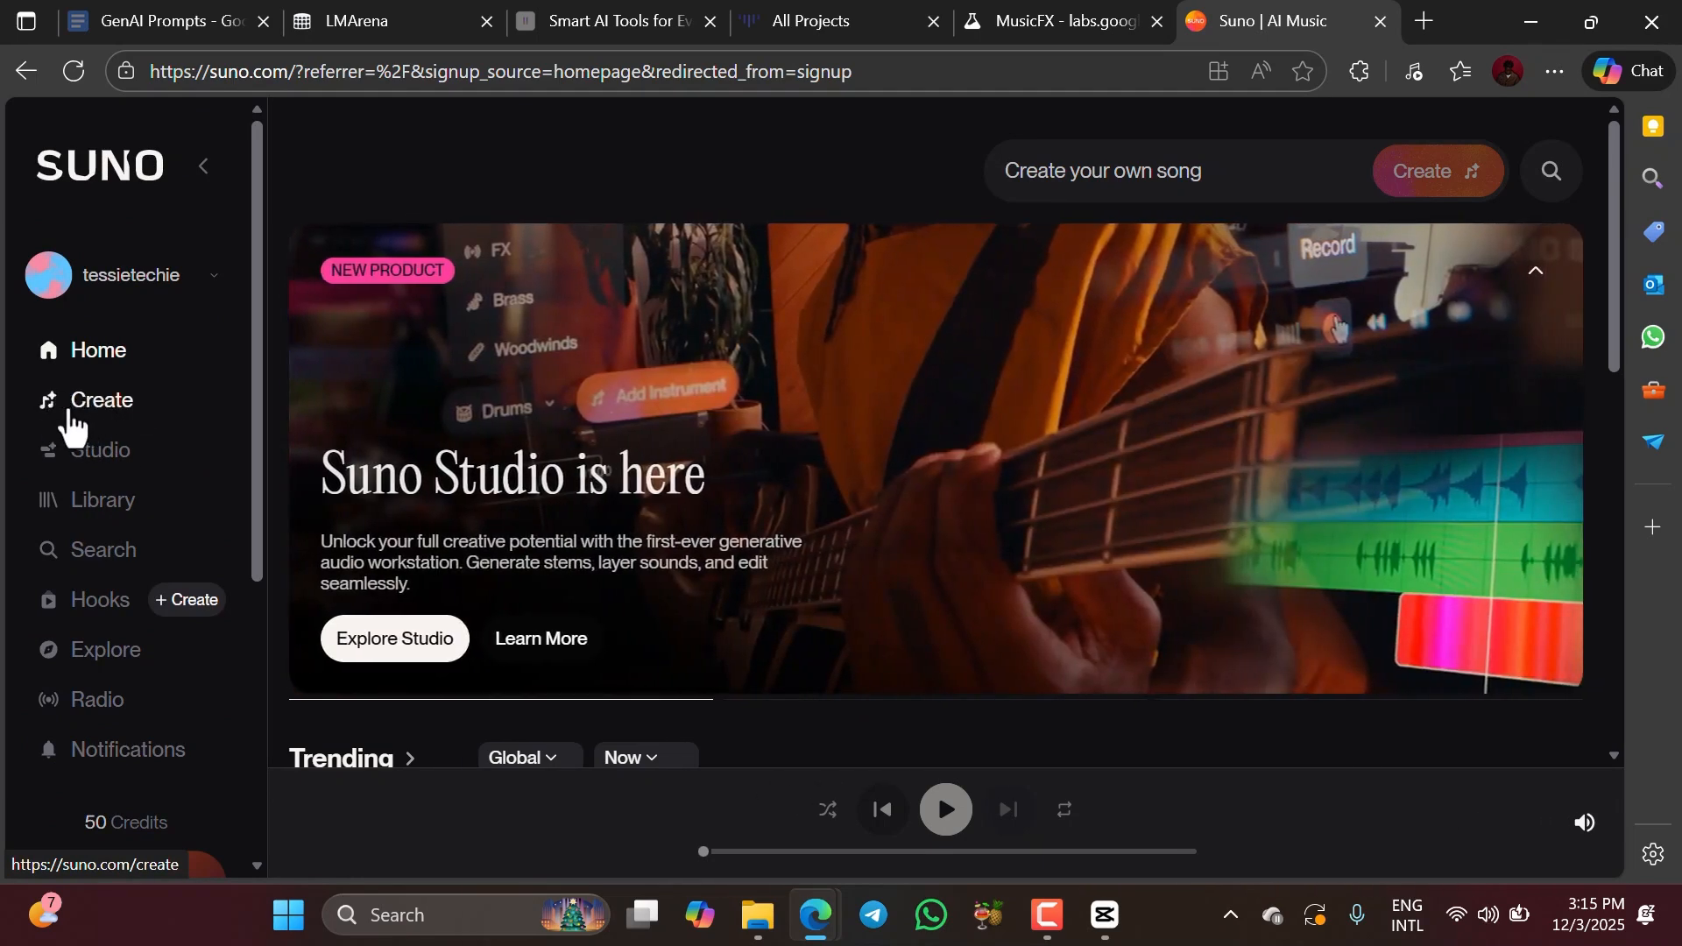
- Open the Create page, dismiss the Welcome dialog, and focus the Song Description box
{"action": "left_click", "coordinate": [71, 410]}
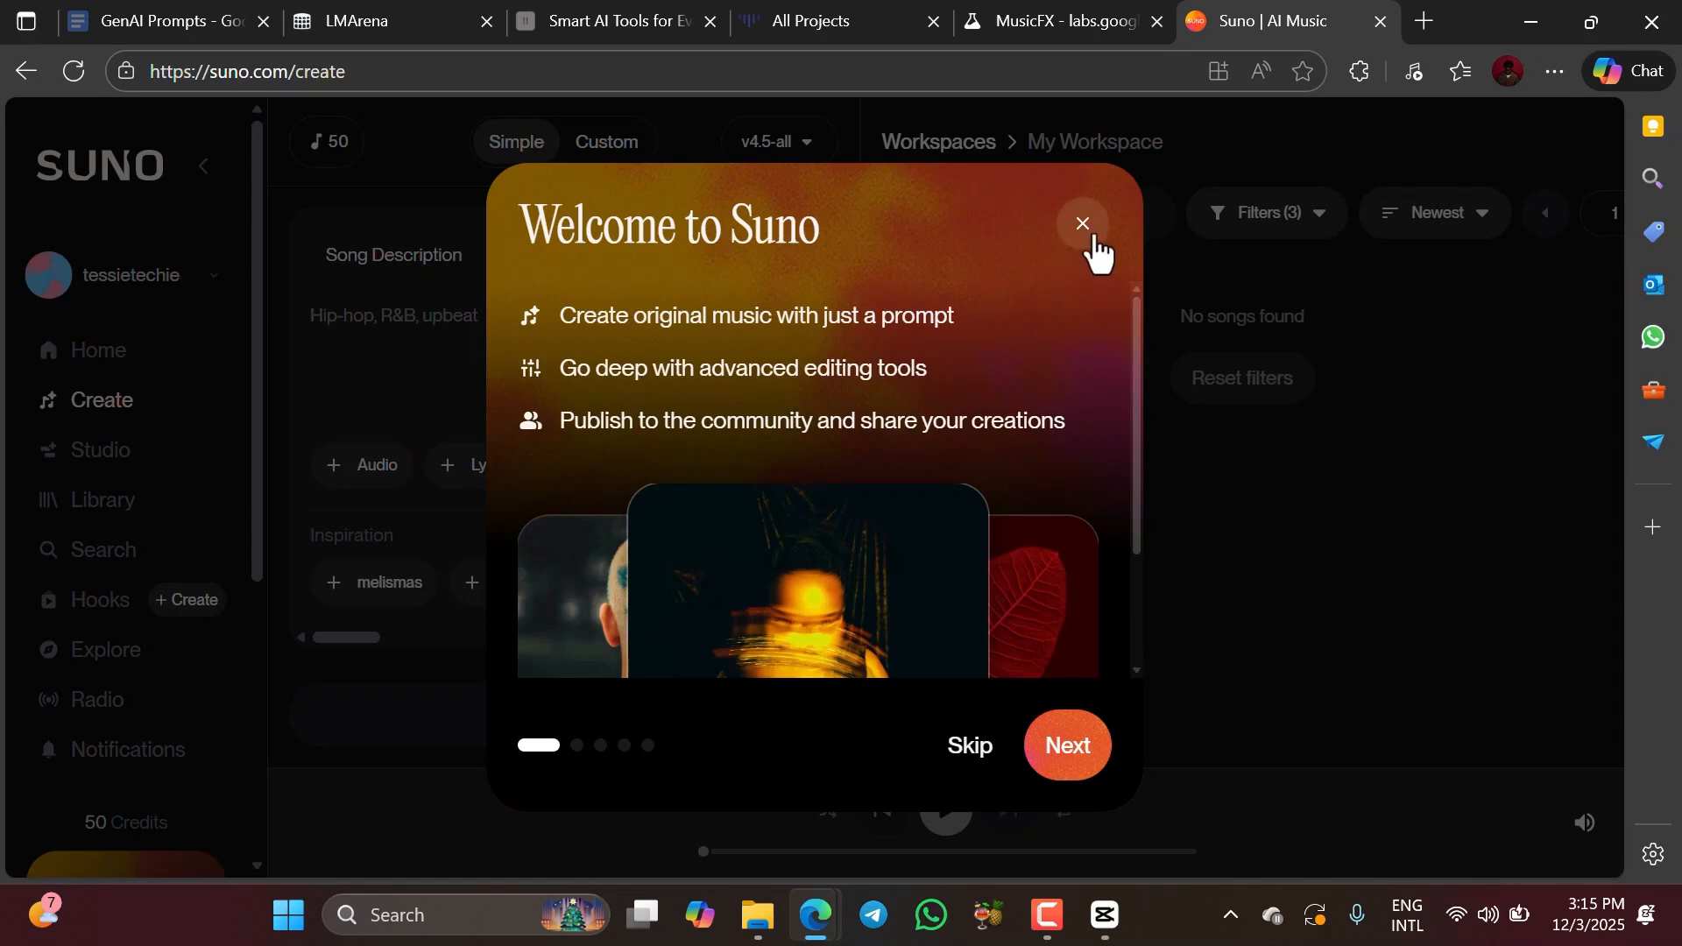
{"action": "left_click", "coordinate": [1084, 224]}
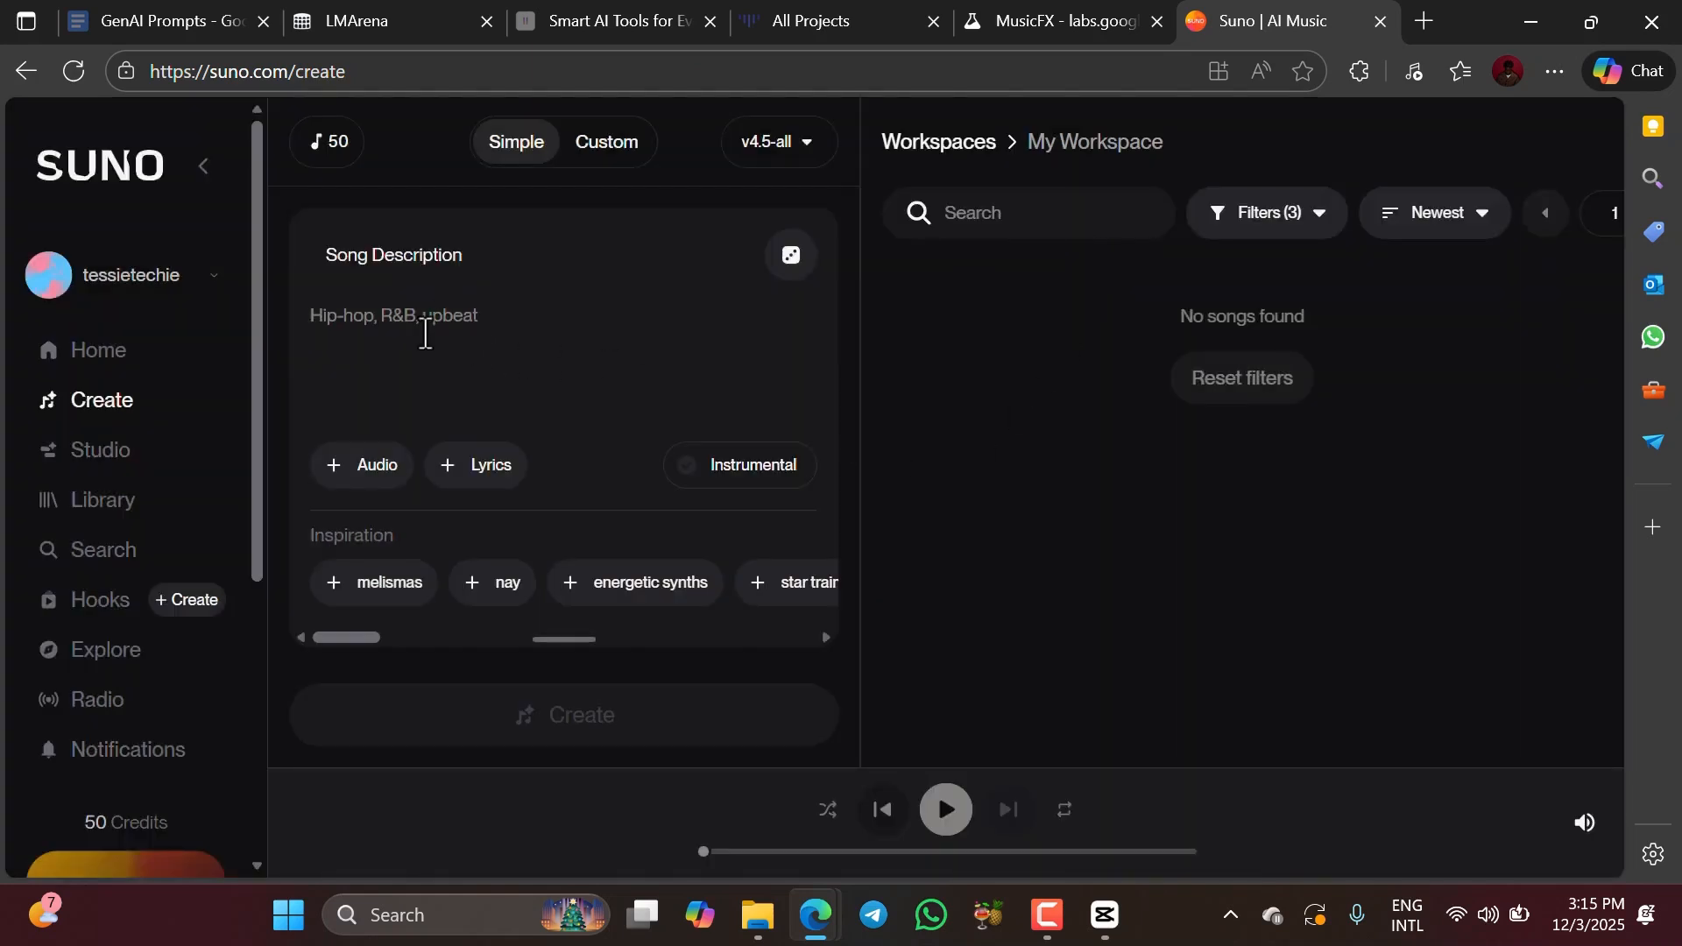
{"action": "left_click", "coordinate": [361, 304]}
- Paste the dark ambient trap beat prompt as description, review Custom and Advanced options, return to Simple
{"action": "key", "text": "ctrl+v"}
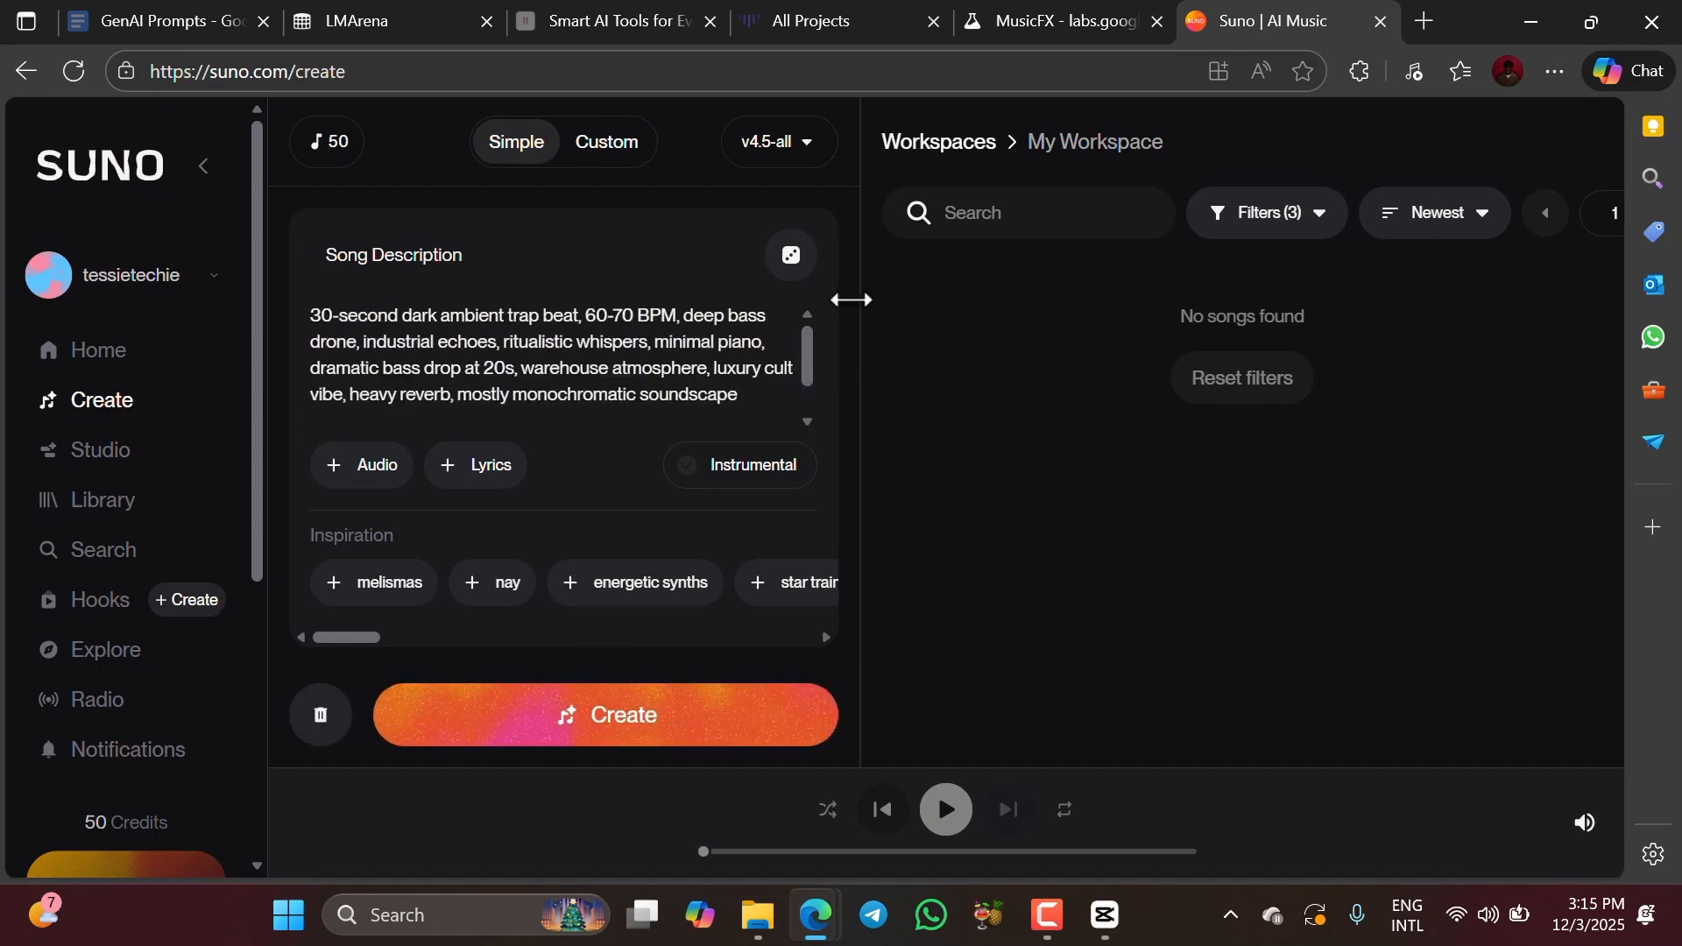
{"action": "left_click", "coordinate": [587, 153]}
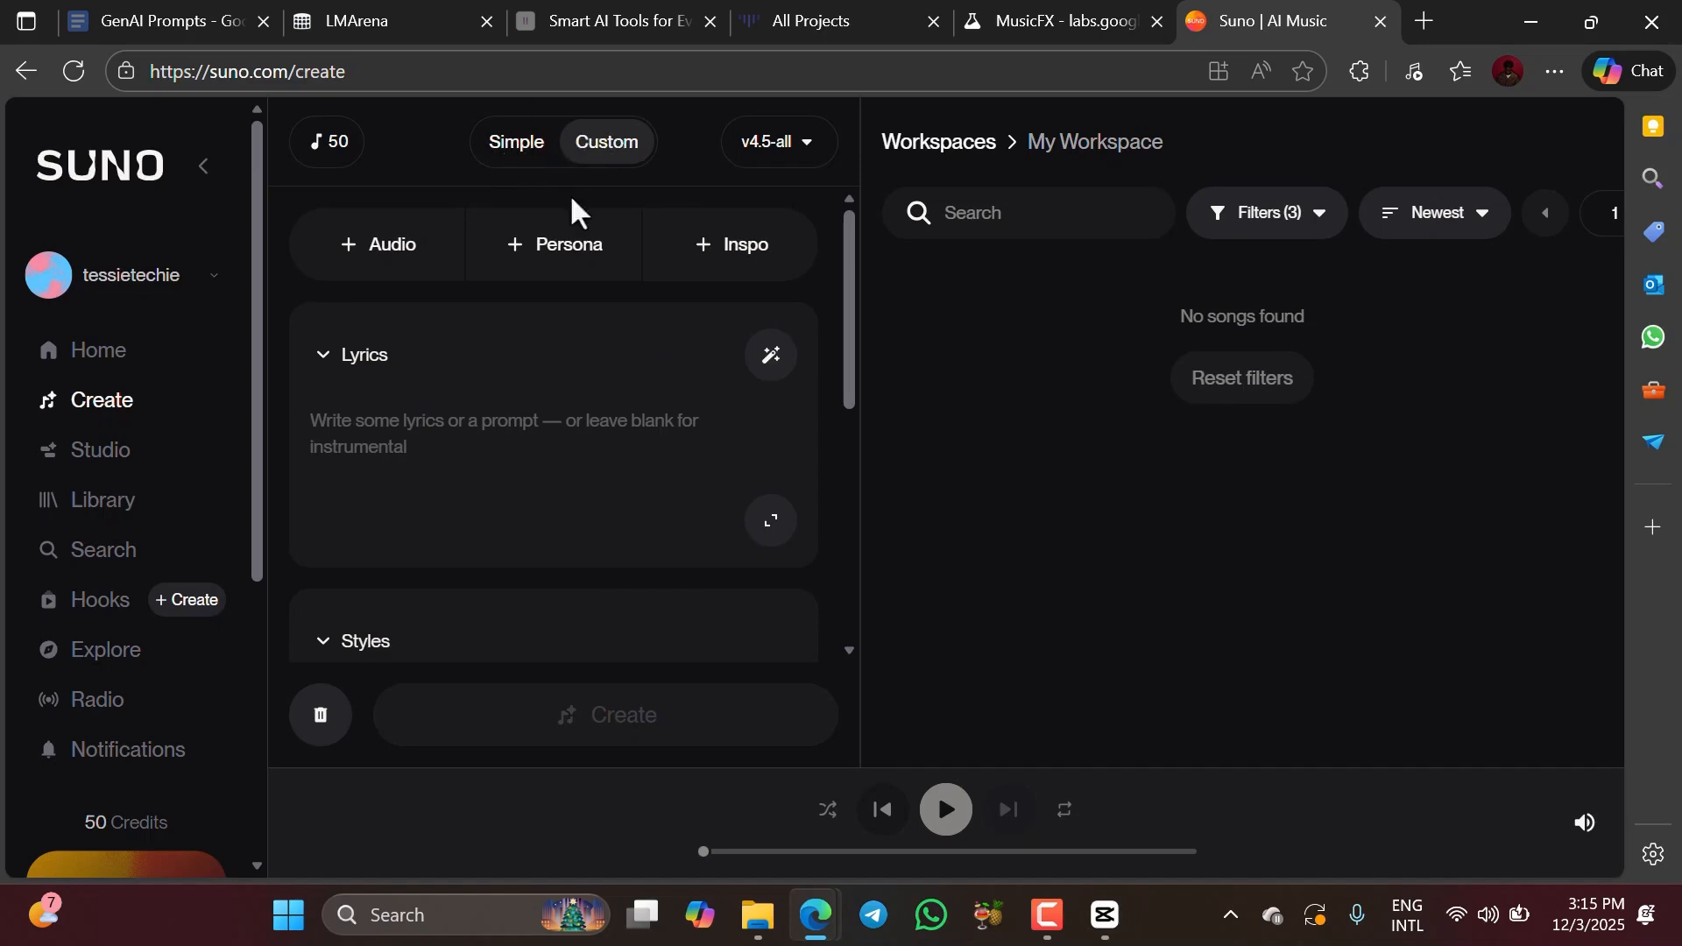
{"action": "scroll", "coordinate": [639, 446], "scroll_direction": "down", "scroll_amount": 5}
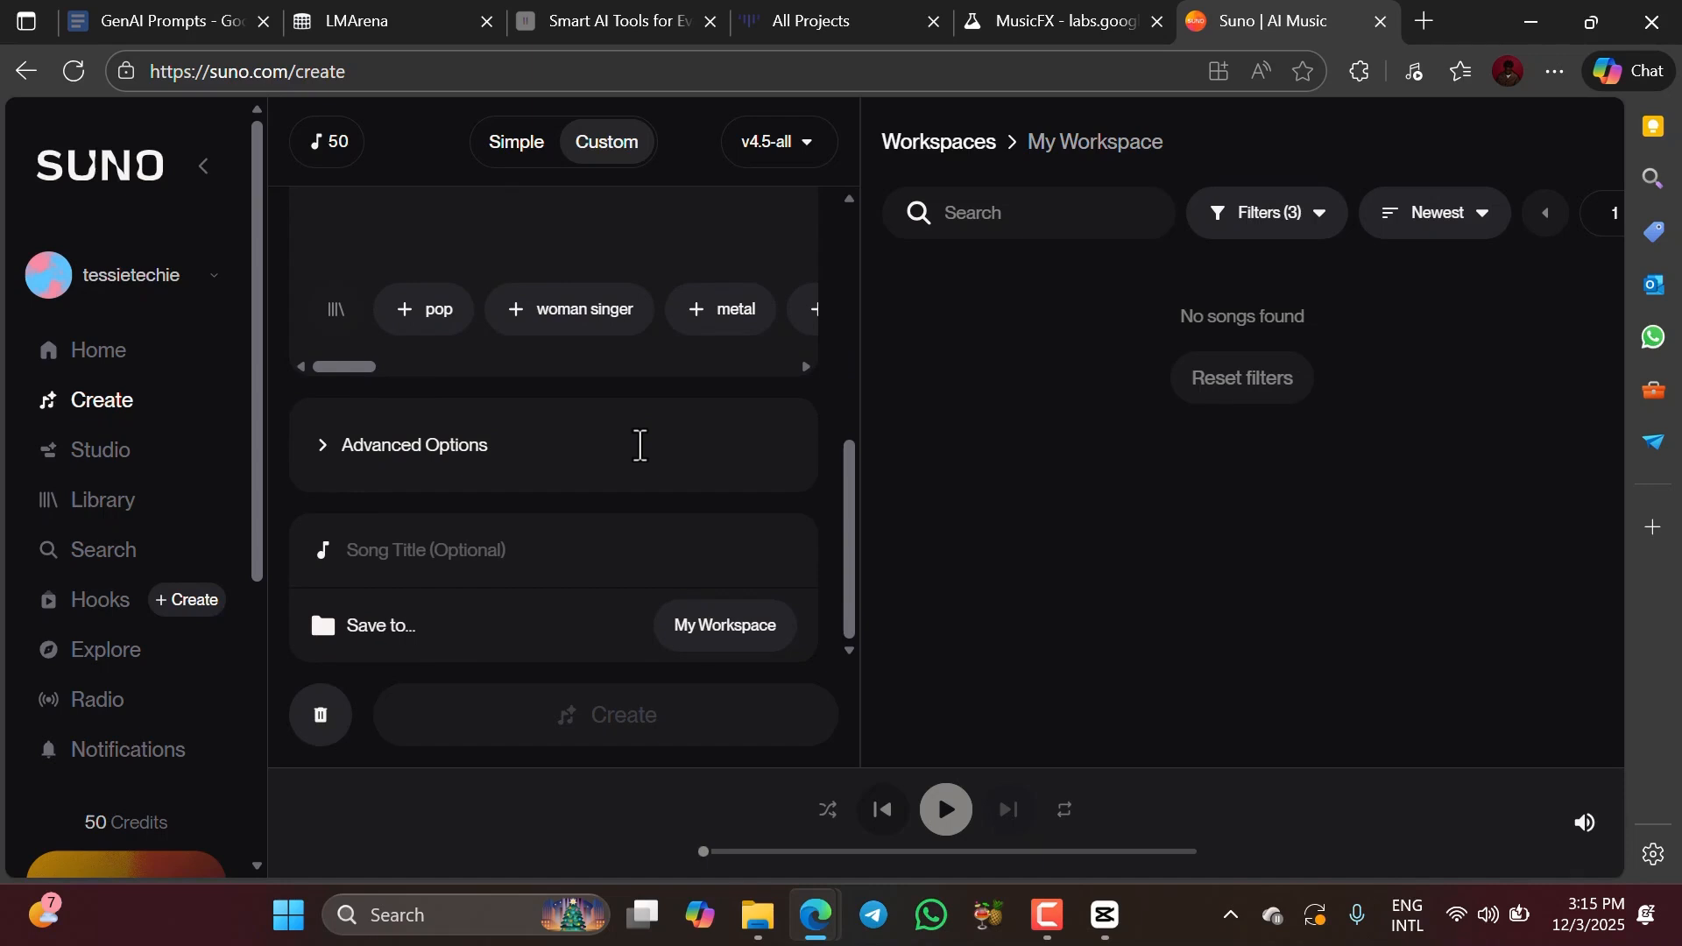
{"action": "scroll", "coordinate": [640, 445], "scroll_direction": "up", "scroll_amount": 5}
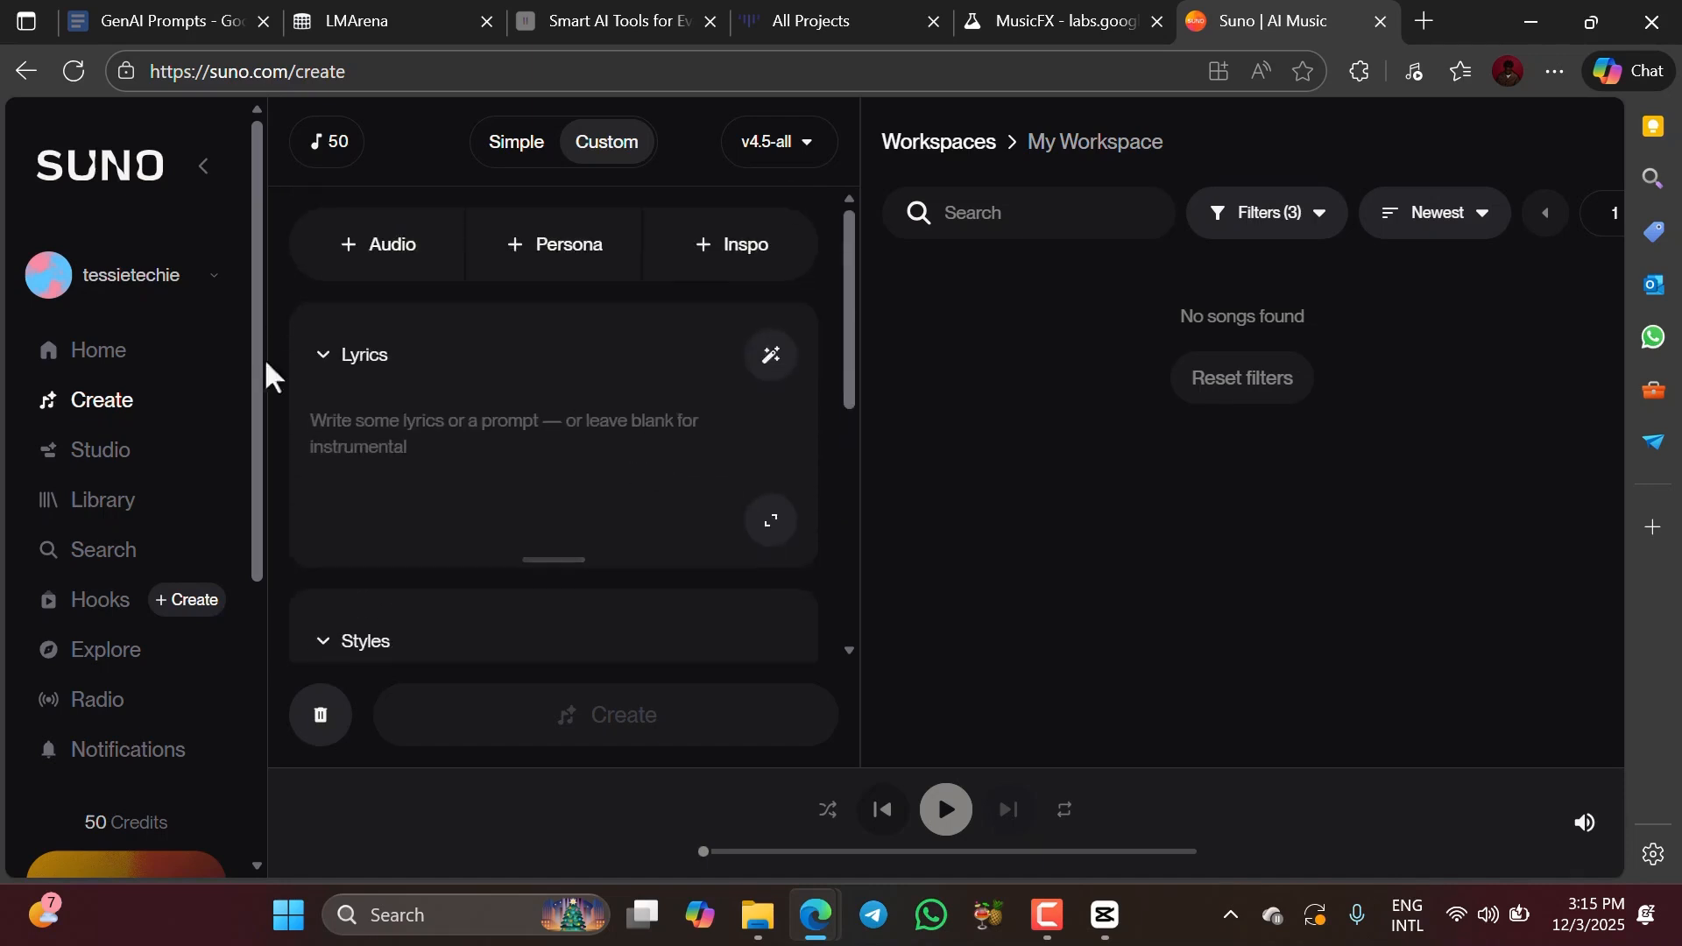
{"action": "scroll", "coordinate": [392, 421], "scroll_direction": "down", "scroll_amount": 4}
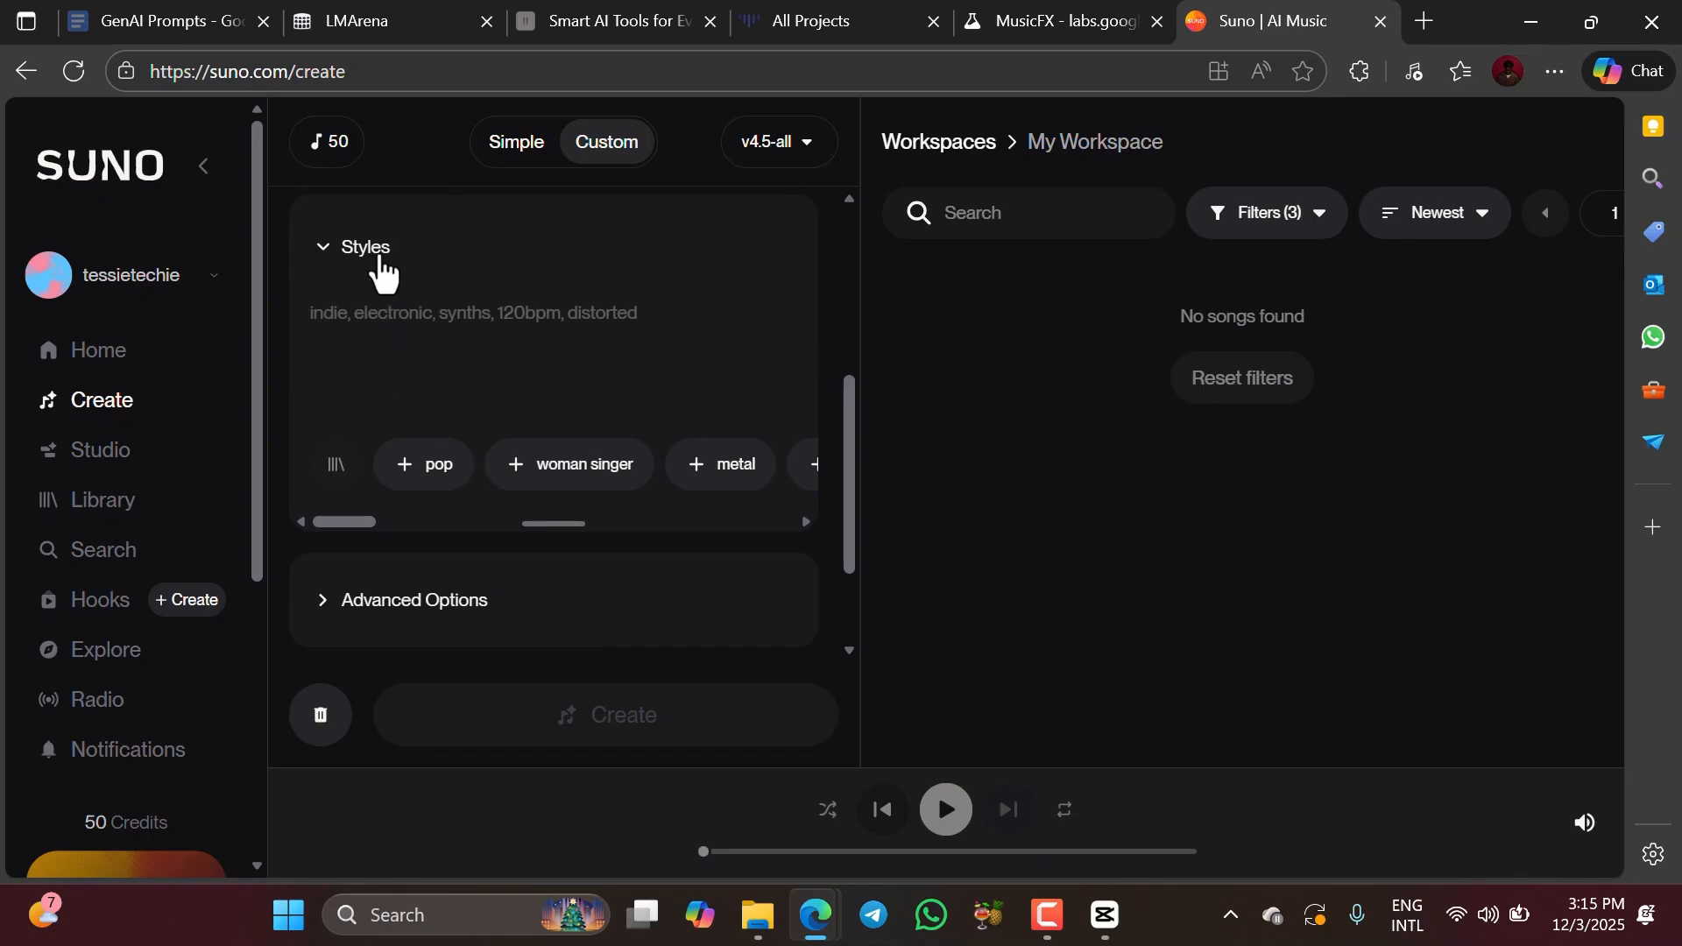
{"action": "scroll", "coordinate": [473, 511], "scroll_direction": "down", "scroll_amount": 2}
{"action": "left_click", "coordinate": [400, 473]}
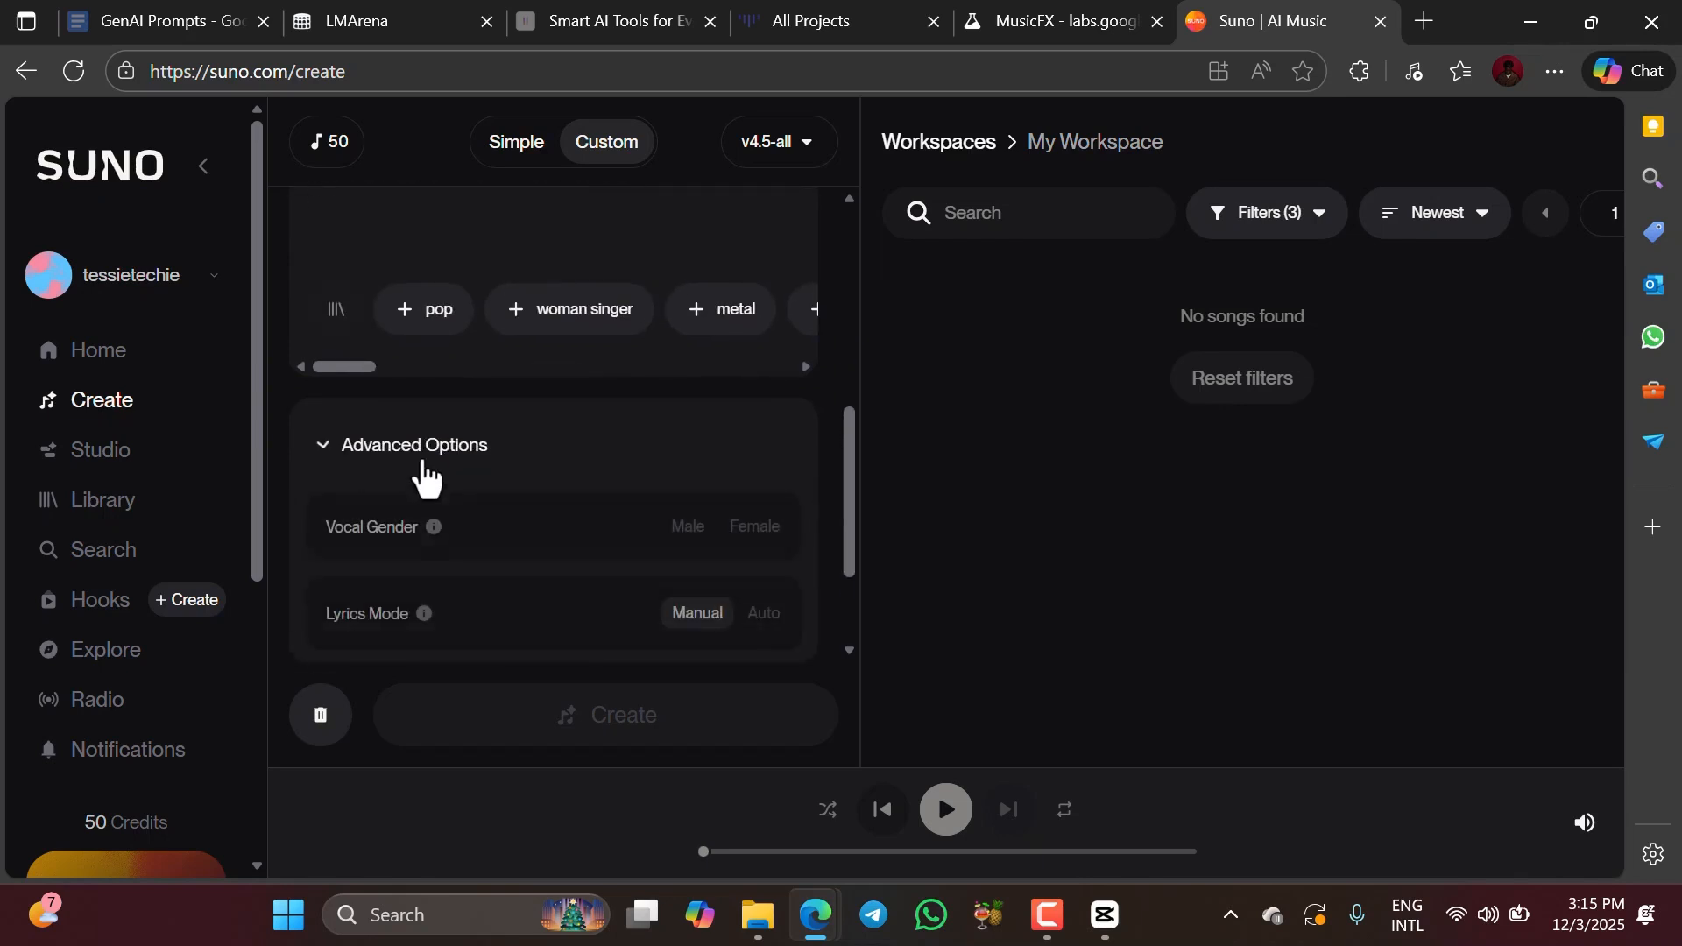
{"action": "left_click", "coordinate": [524, 148]}
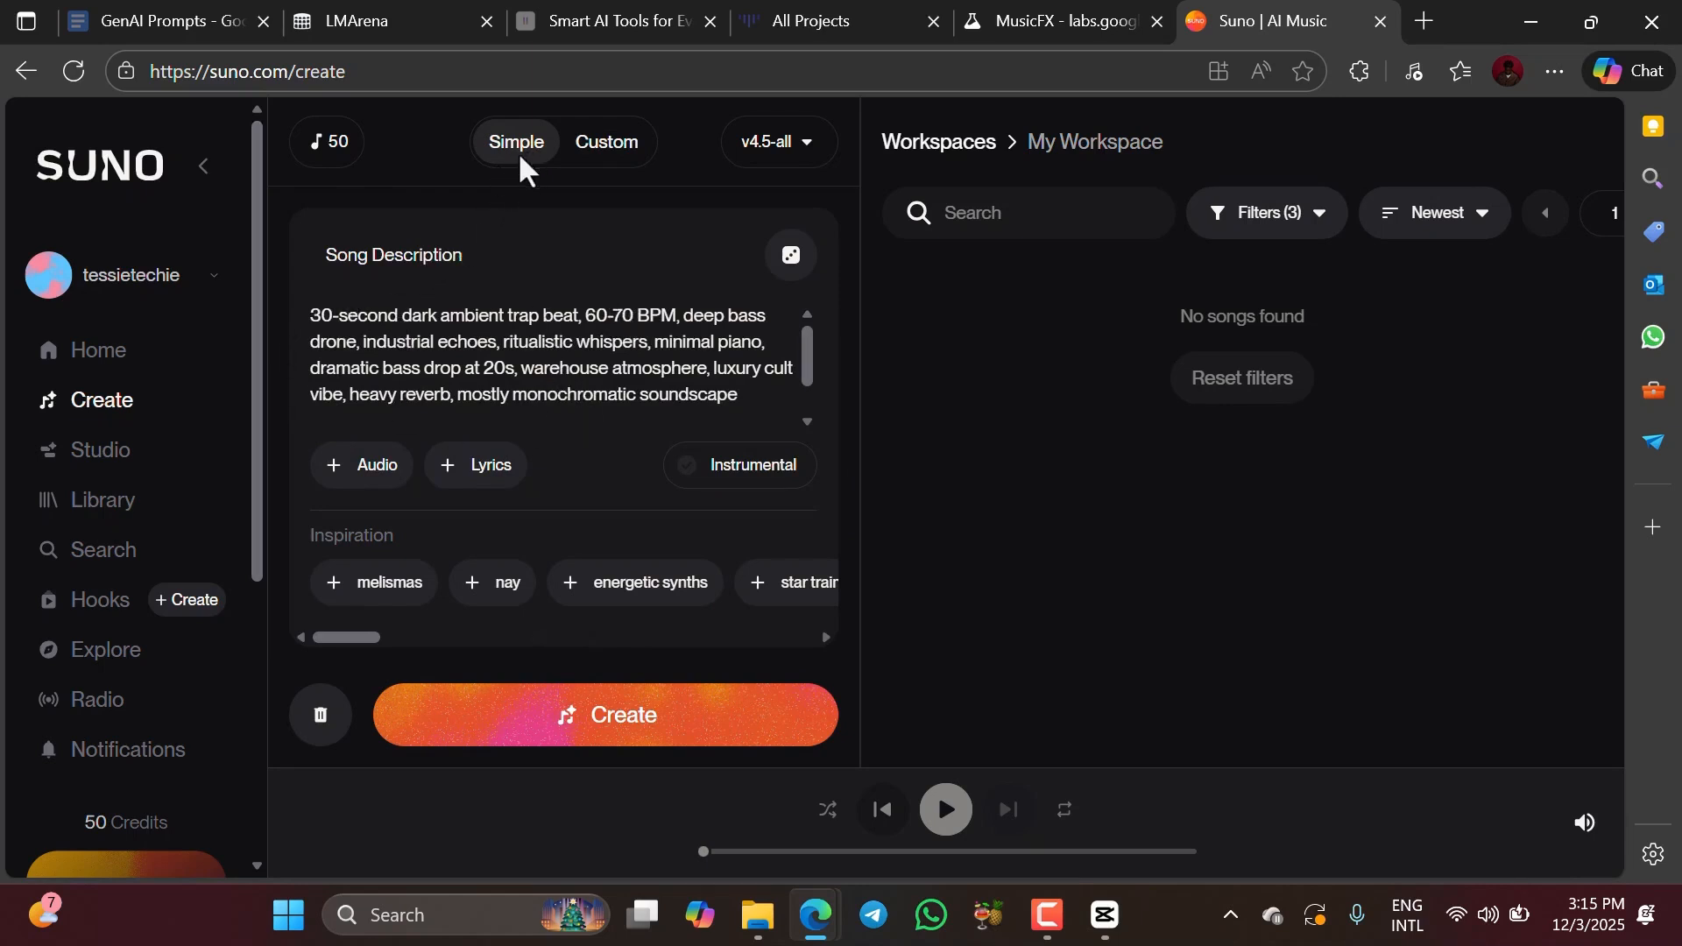
- Turn on Instrumental for the dark ambient trap beat song
{"action": "scroll", "coordinate": [509, 412], "scroll_direction": "down", "scroll_amount": 1}
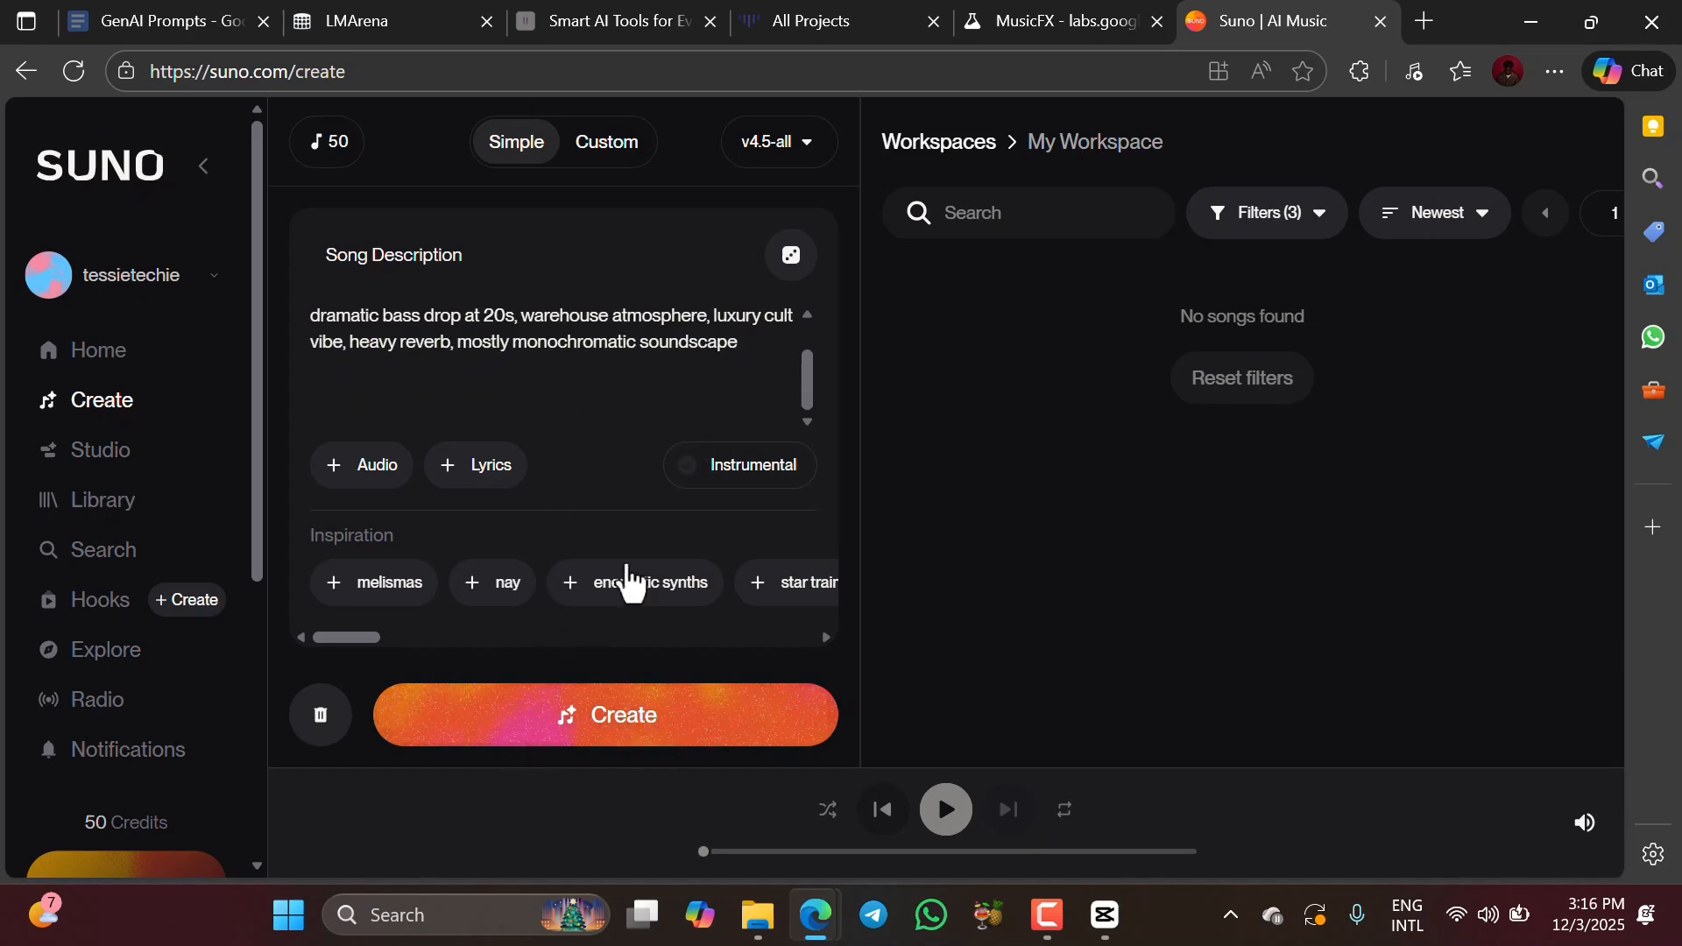
{"action": "left_click", "coordinate": [688, 490]}
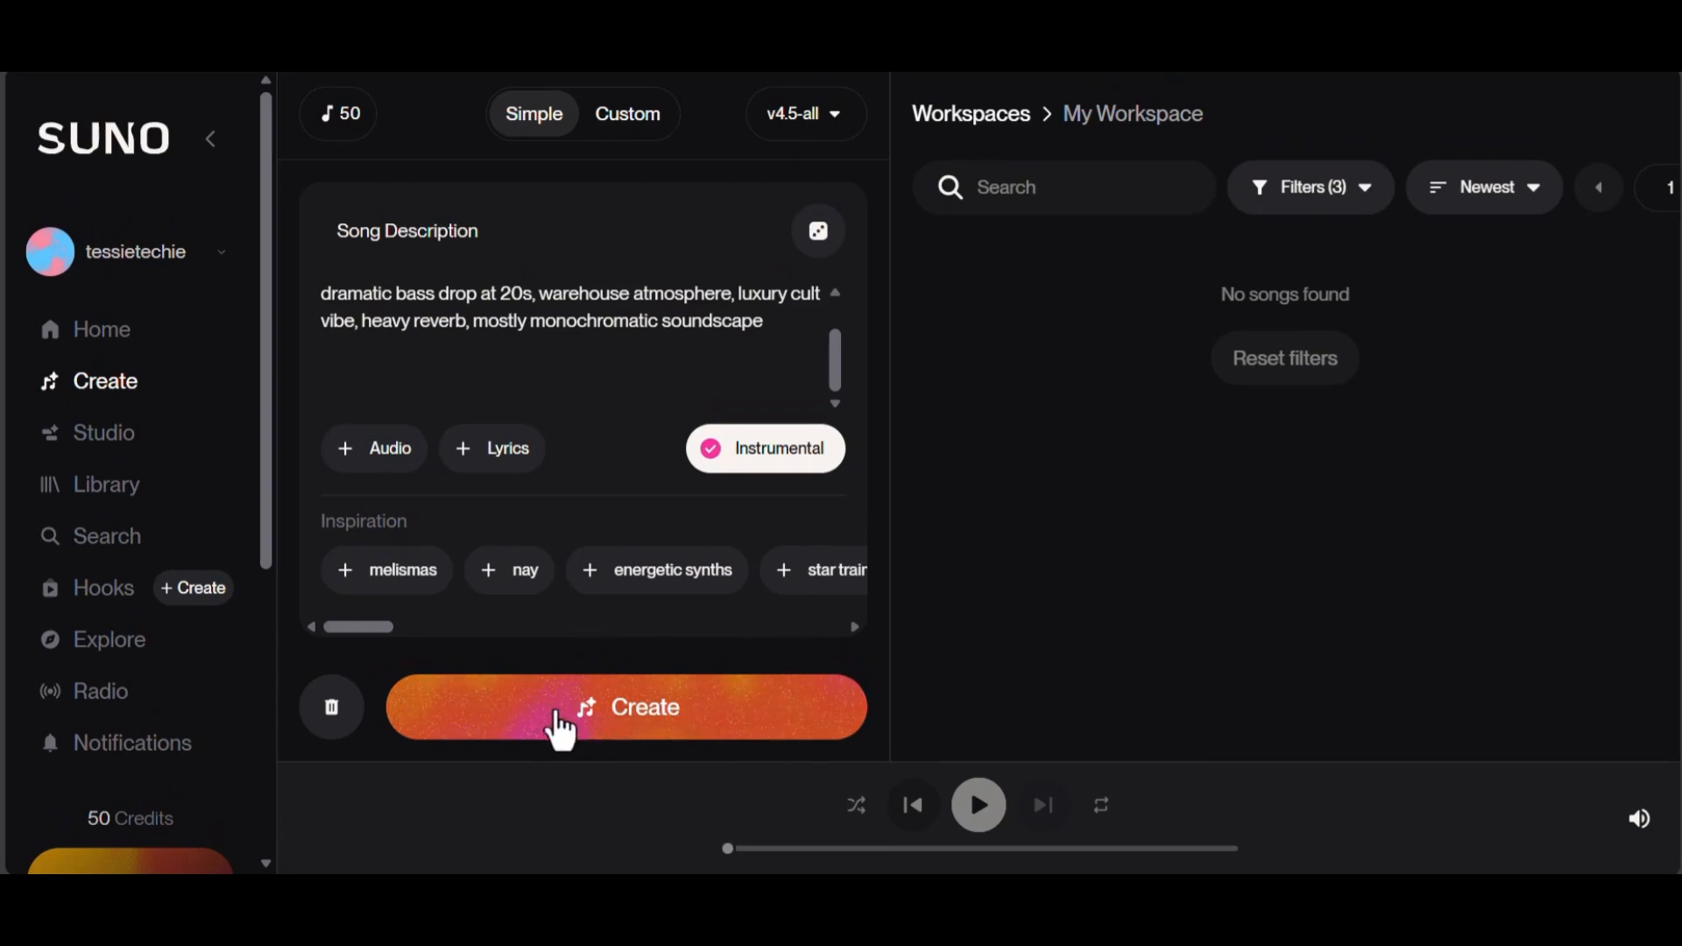
- Create the songs, try the v5 model, and dismiss its upgrade offer
{"action": "left_click", "coordinate": [679, 733]}
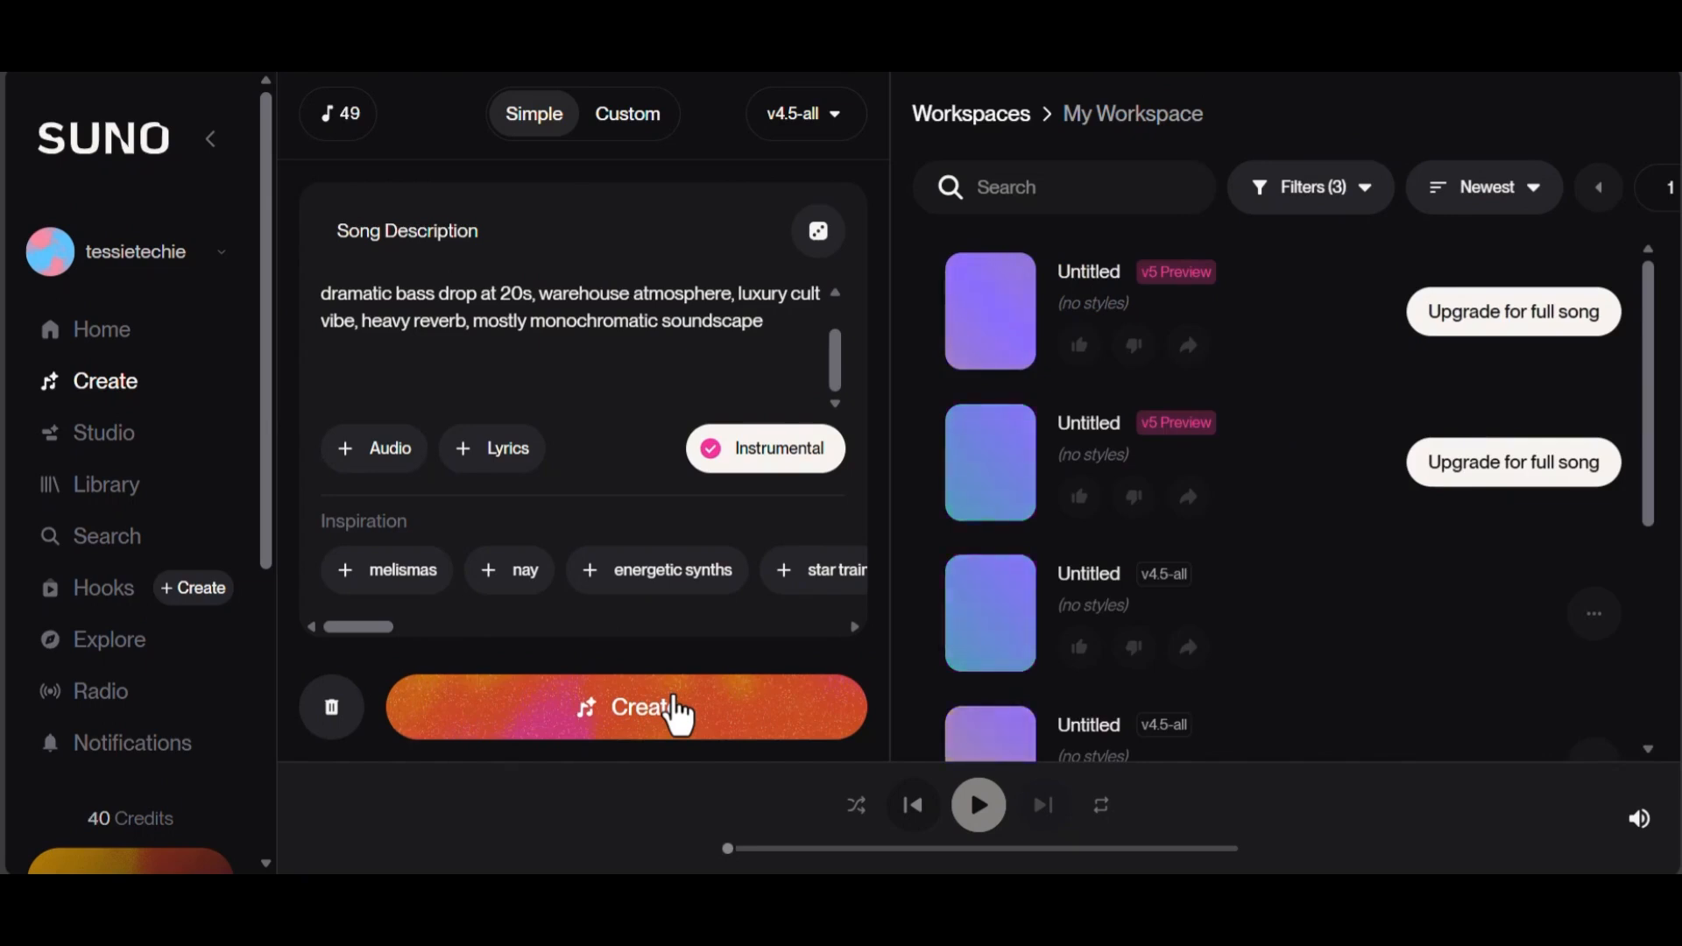
{"action": "left_click", "coordinate": [843, 131]}
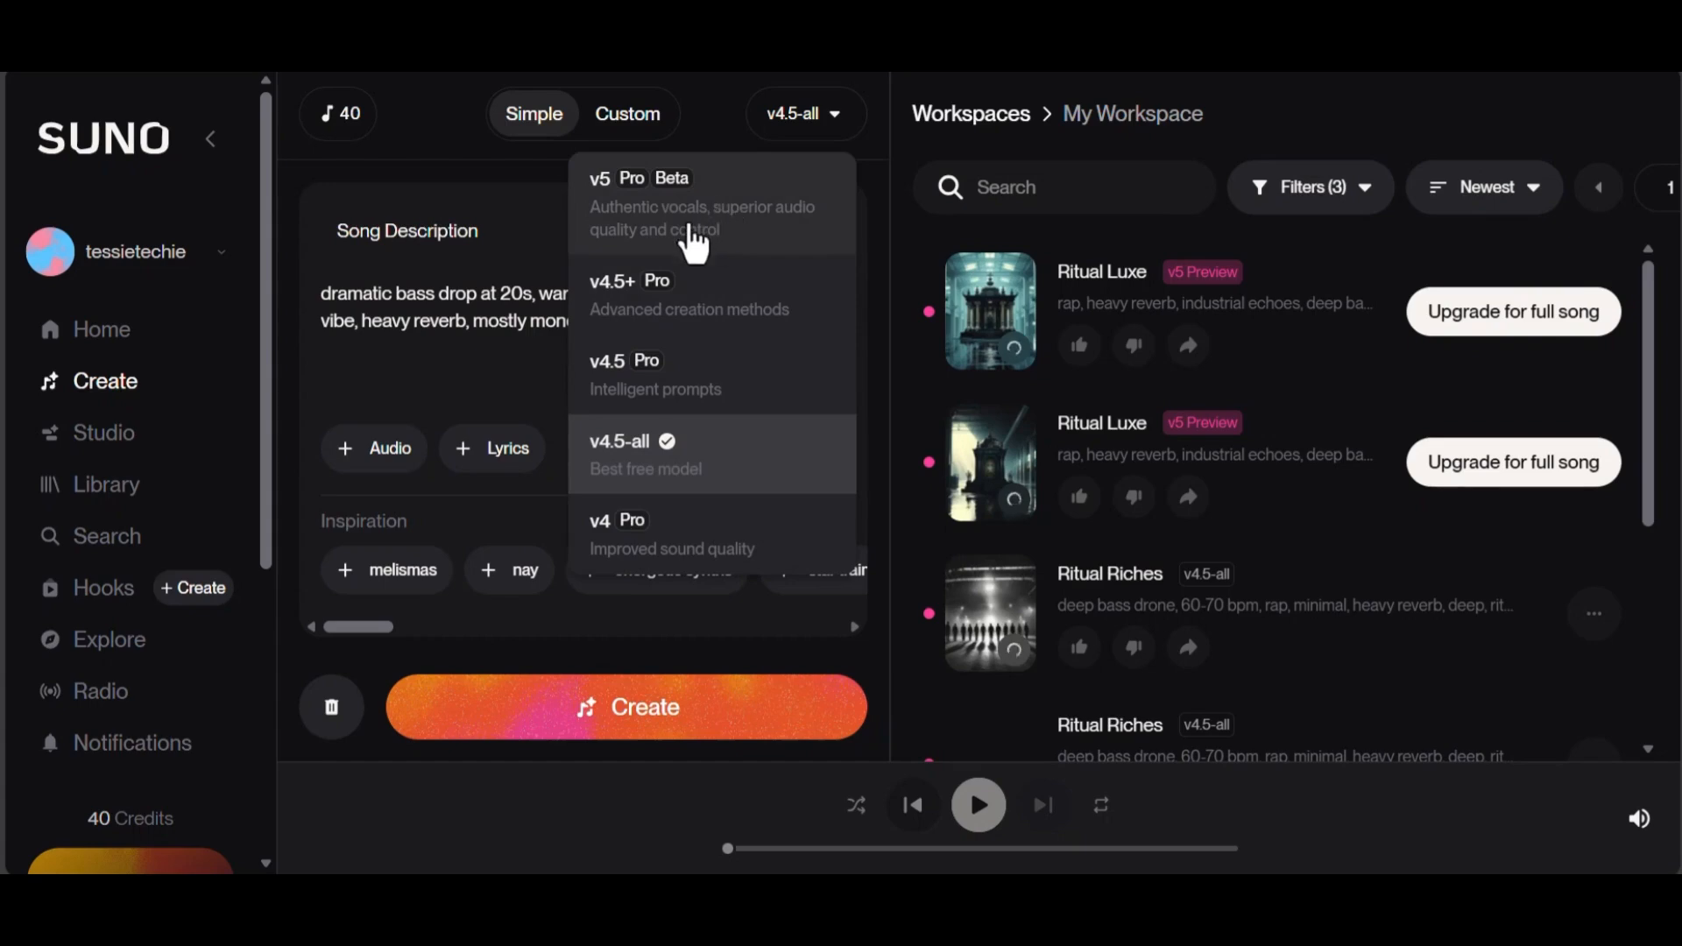
{"action": "left_click", "coordinate": [661, 228]}
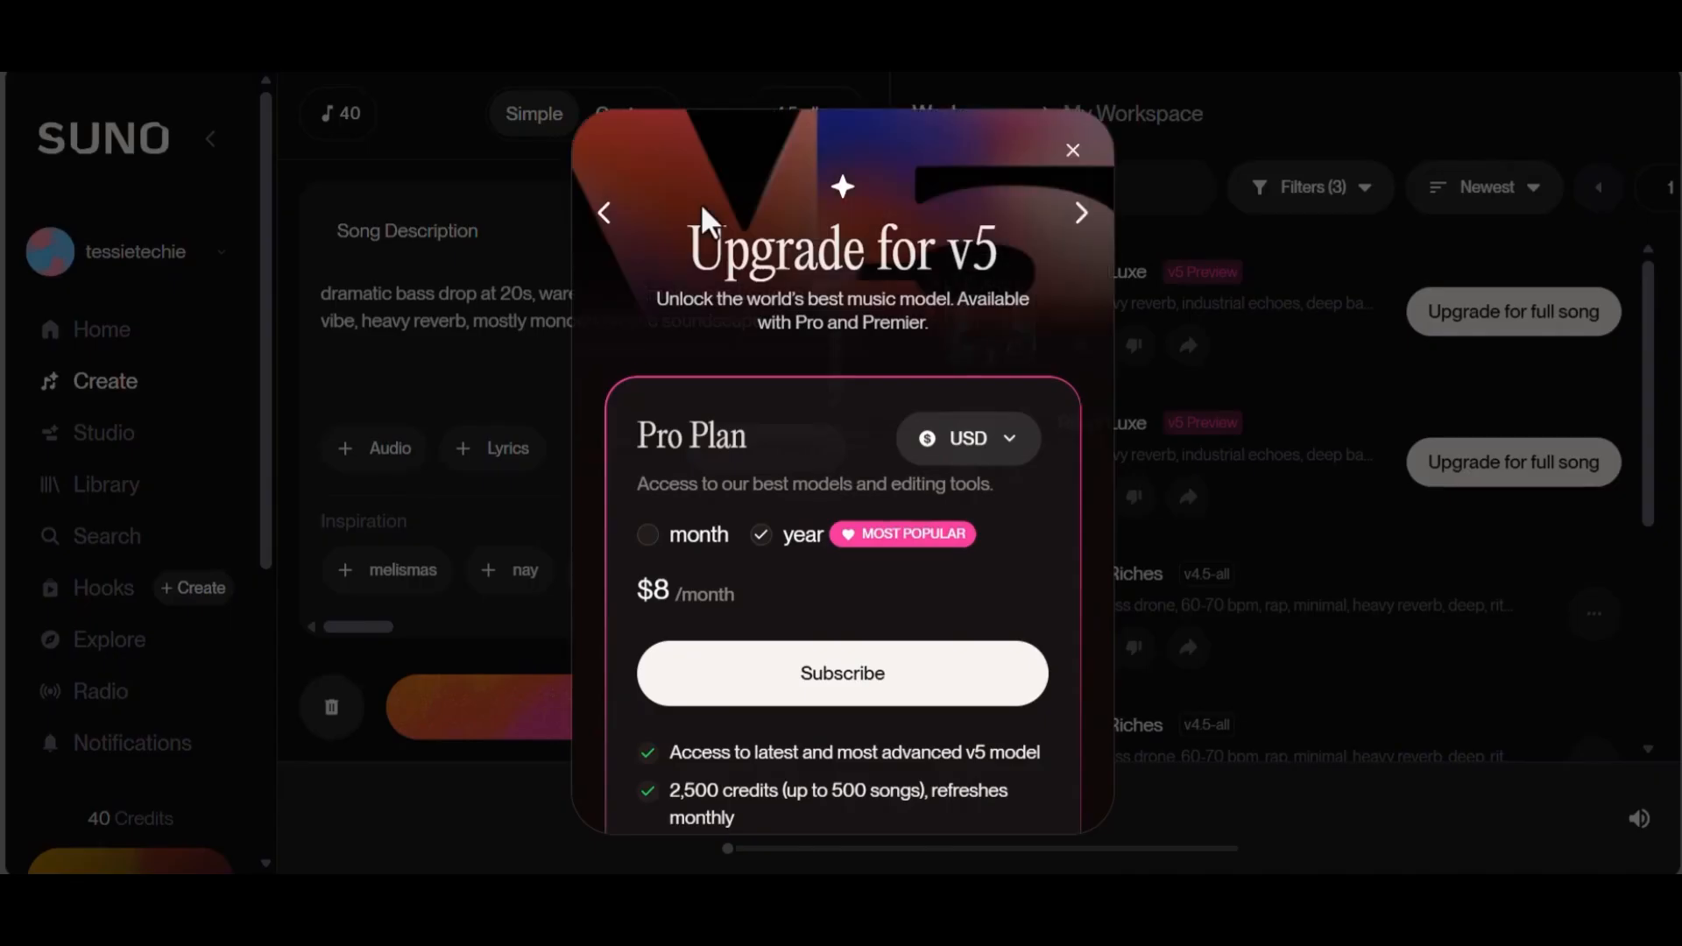
{"action": "left_click", "coordinate": [1073, 150]}
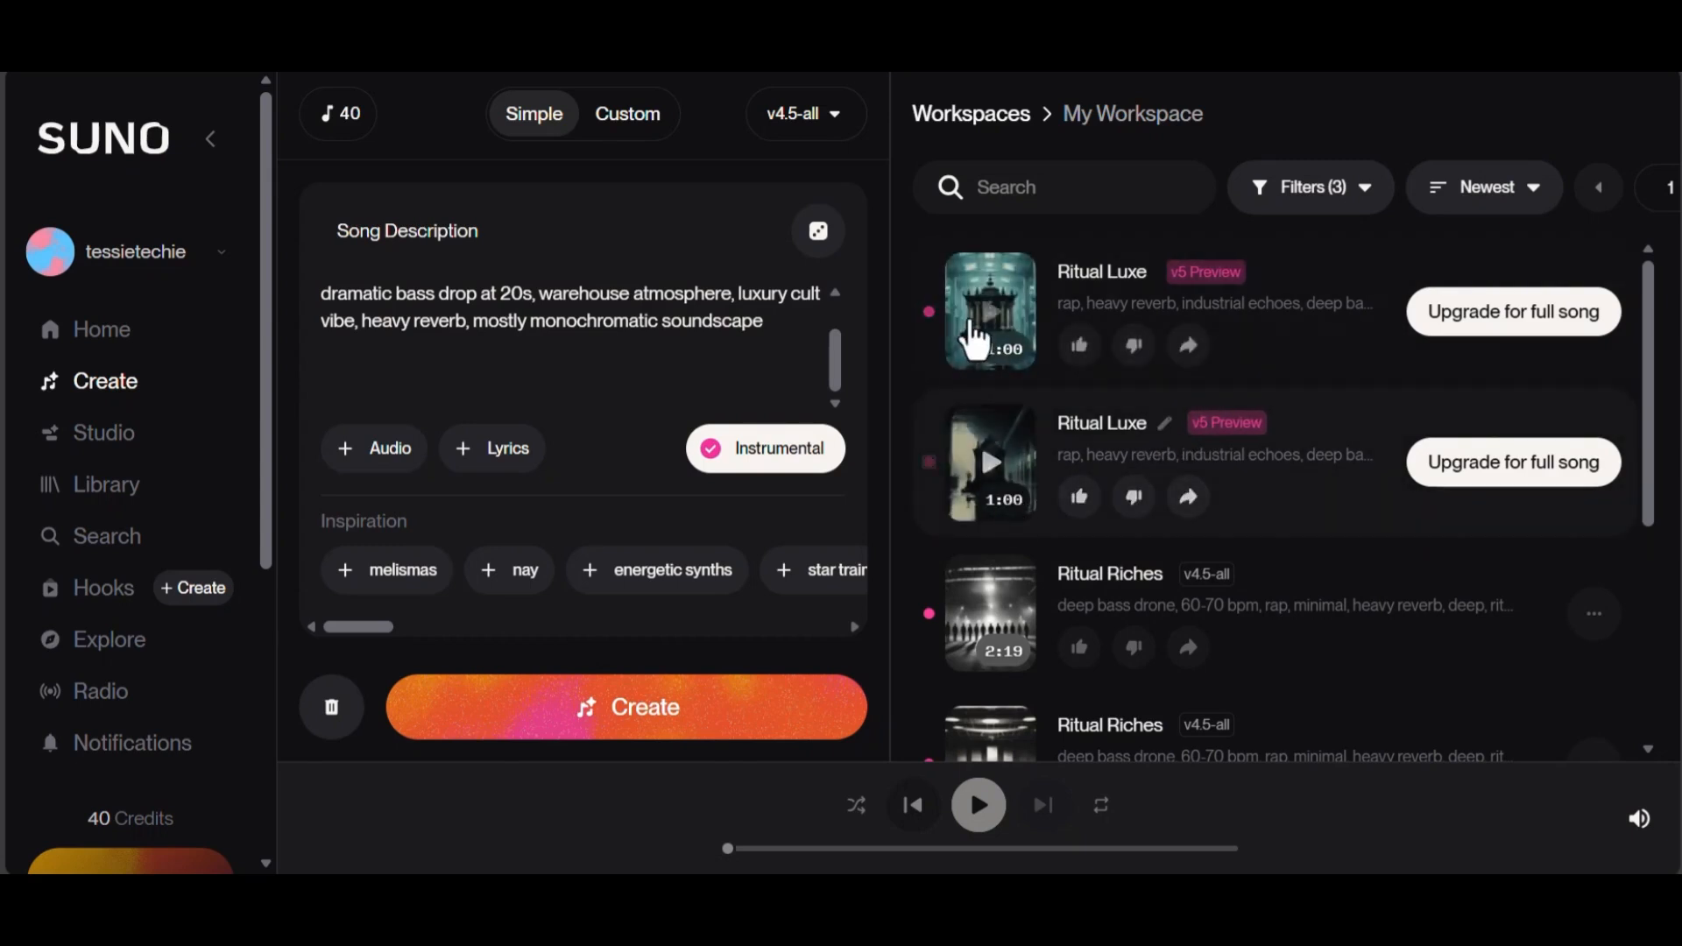
- Play the first Ritual Luxe preview to 0:12, then pause it
{"action": "scroll", "coordinate": [1166, 359], "scroll_direction": "down", "scroll_amount": 4}
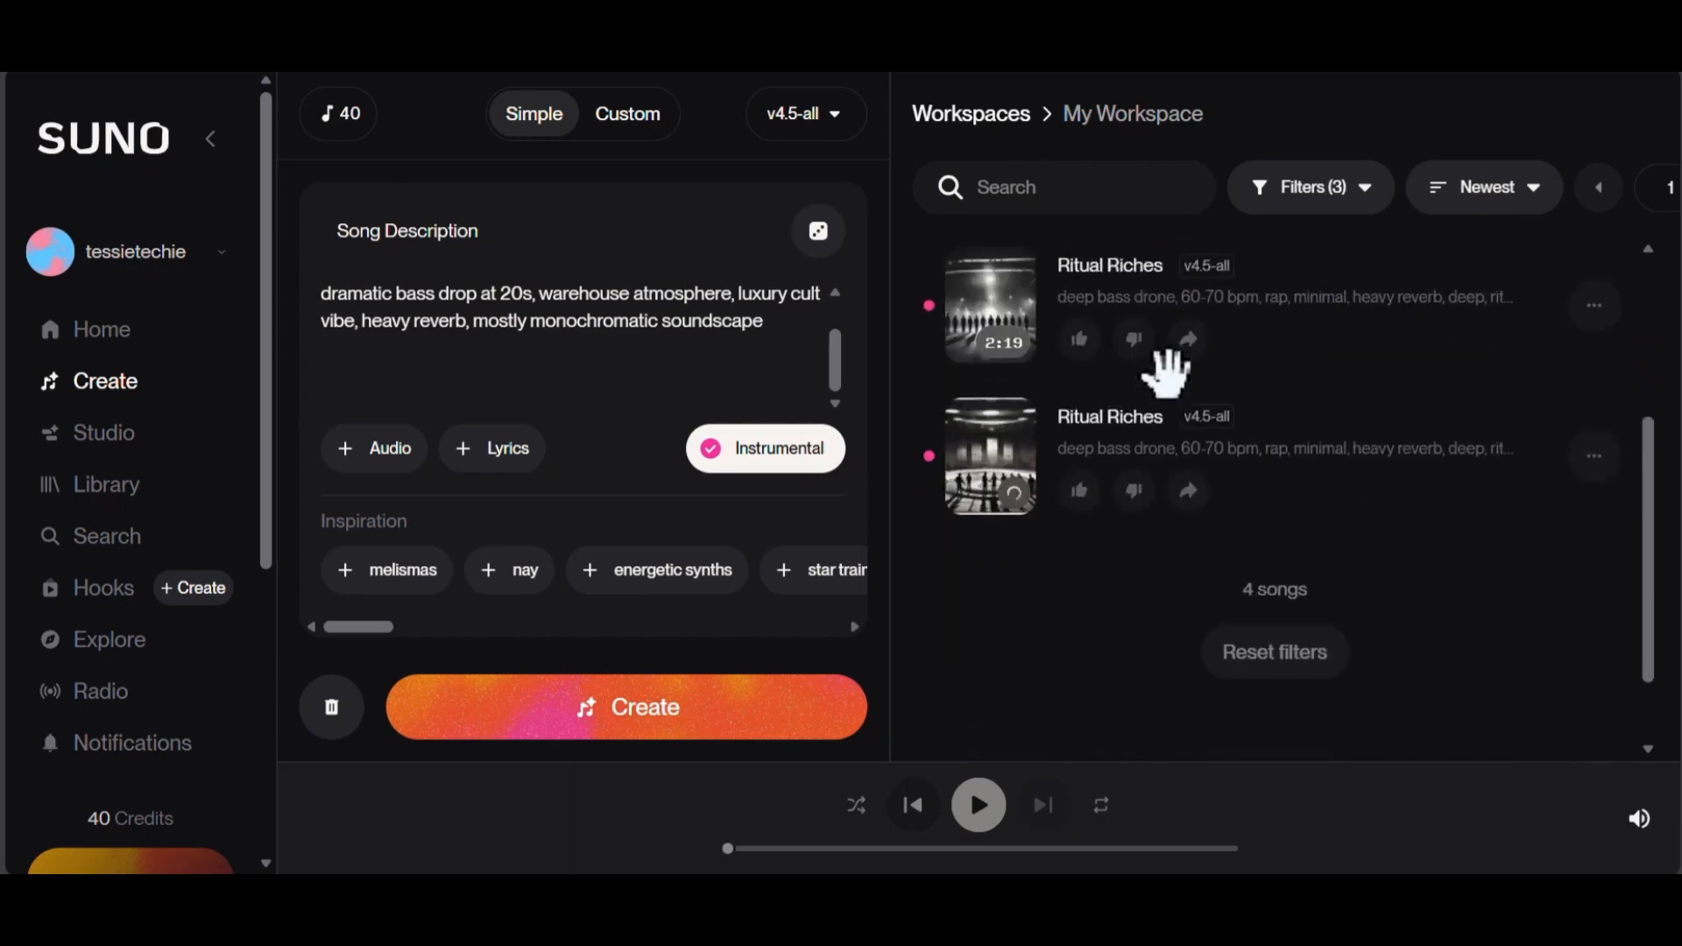
{"action": "scroll", "coordinate": [1174, 402], "scroll_direction": "up", "scroll_amount": 3}
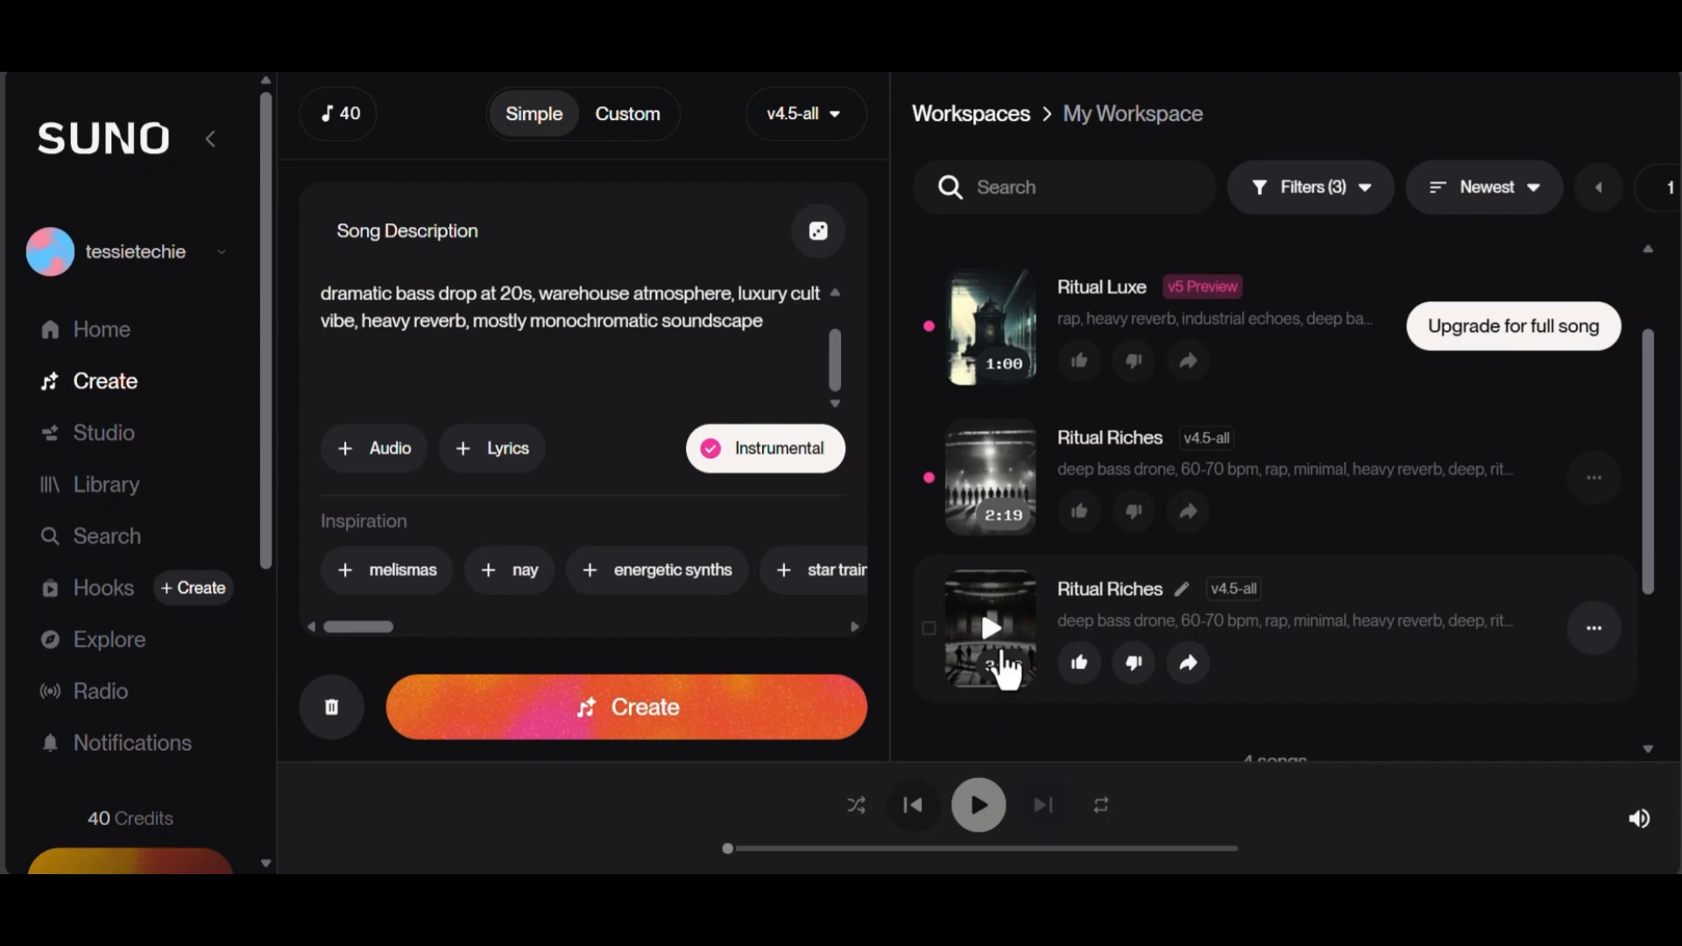
{"action": "left_click", "coordinate": [991, 328]}
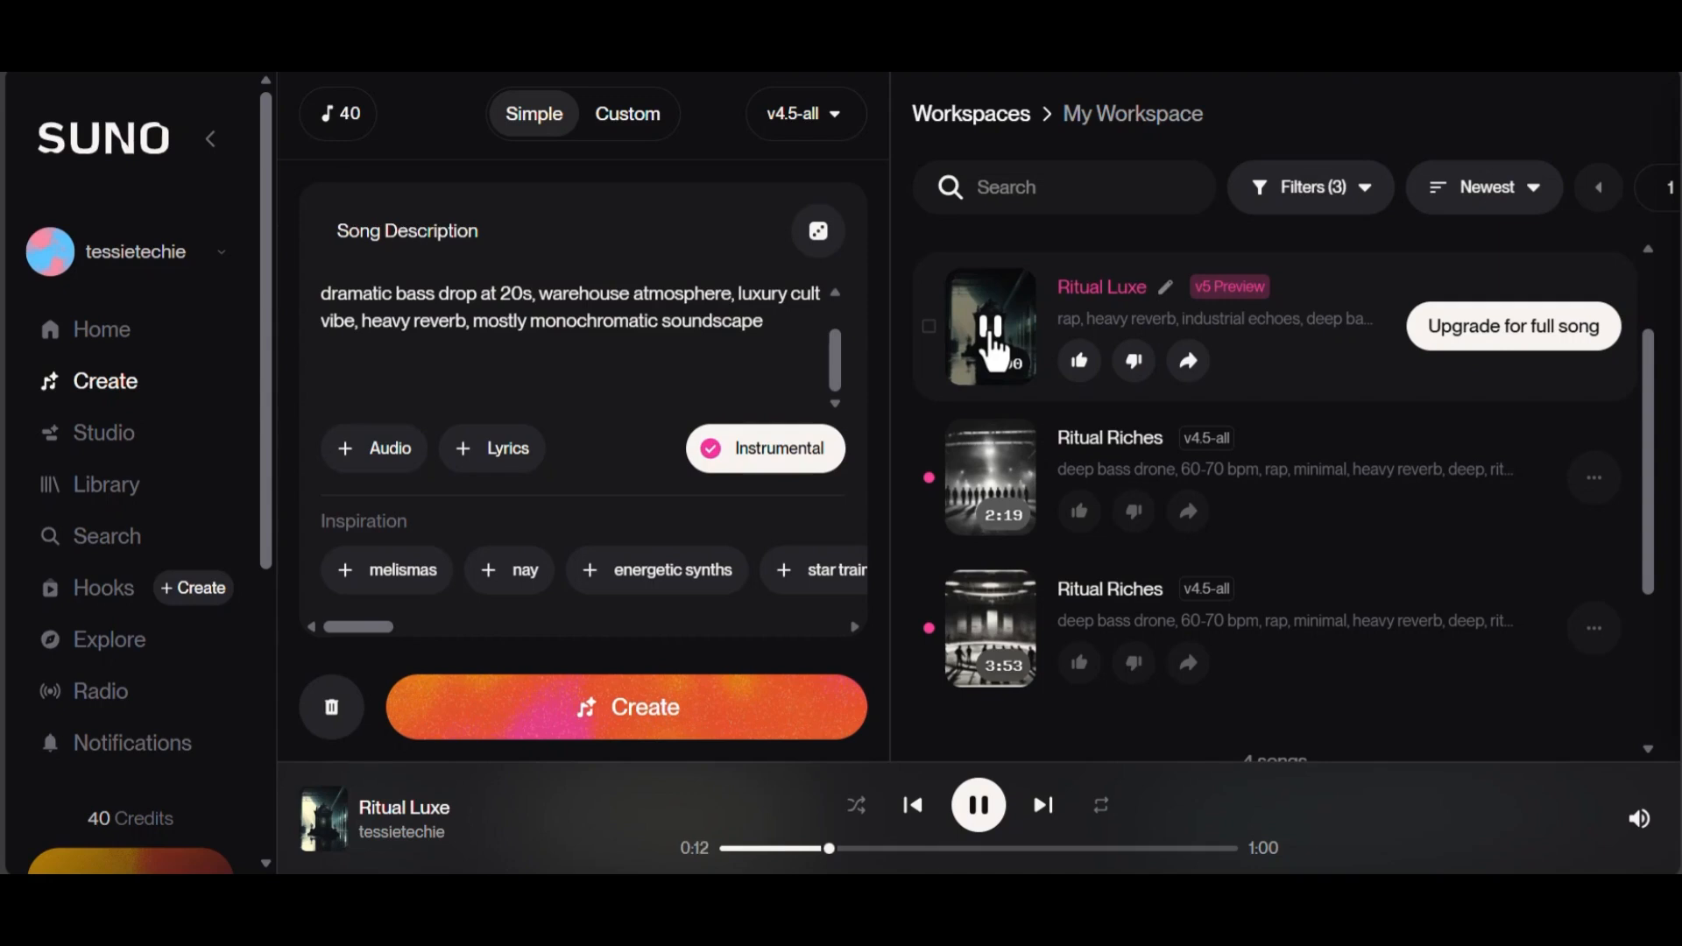
{"action": "left_click", "coordinate": [993, 342]}
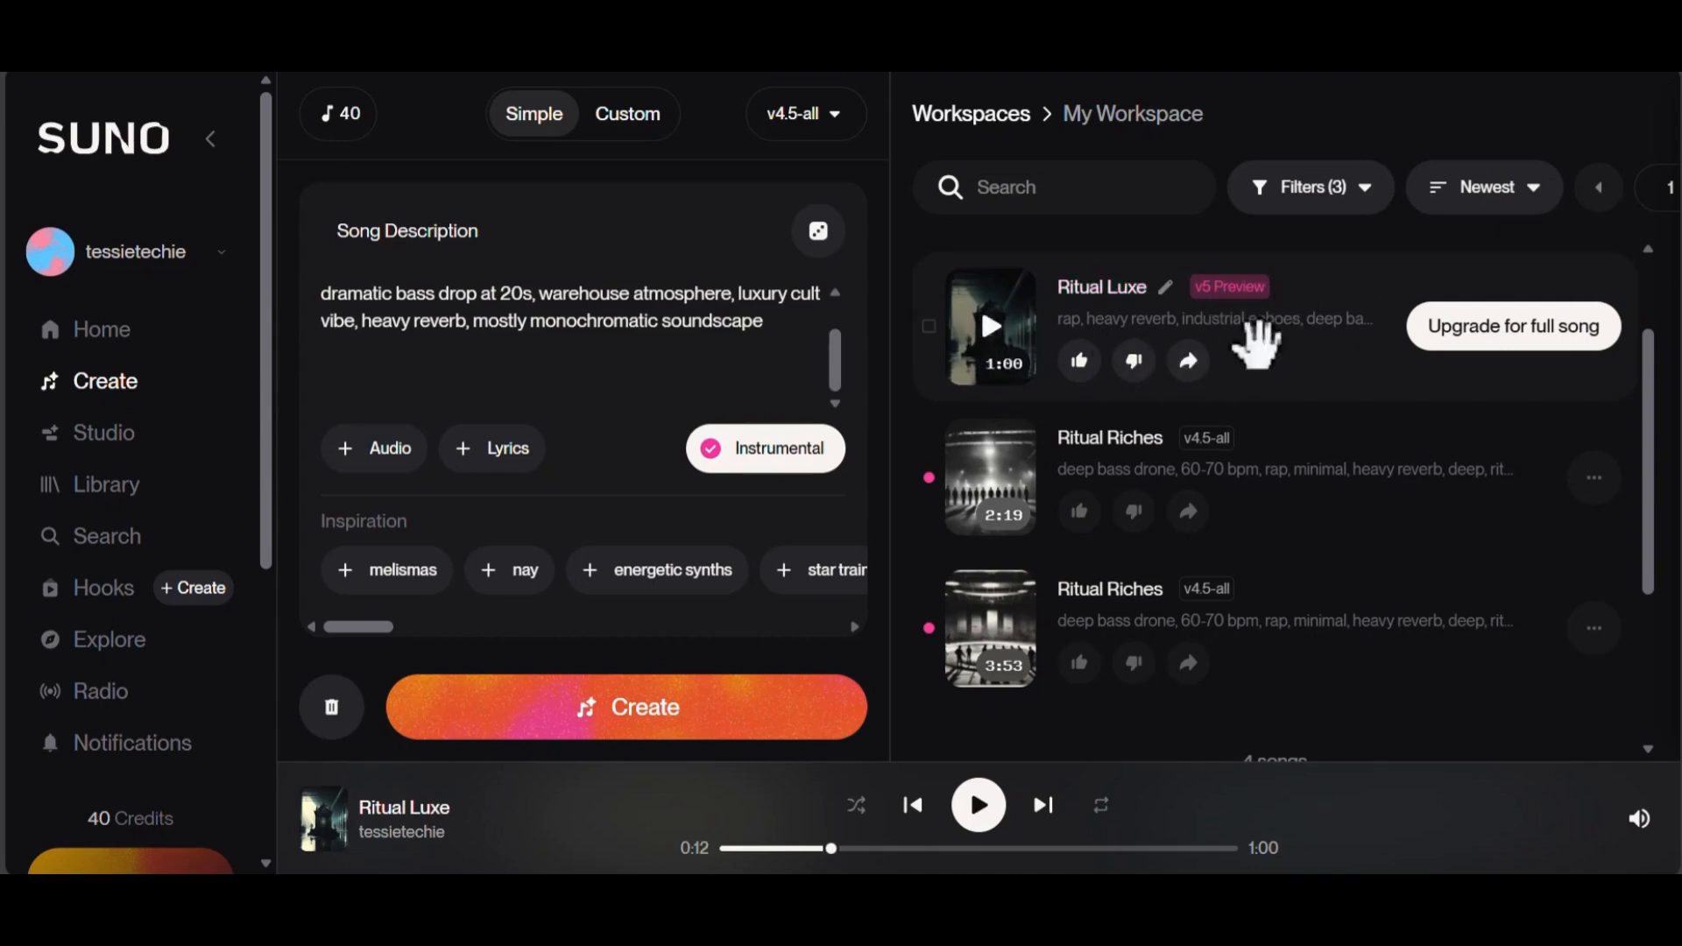
- Play the 2:19 Ritual Riches track, then the 3:53 one, skipping ahead before pausing
{"action": "left_click", "coordinate": [997, 484]}
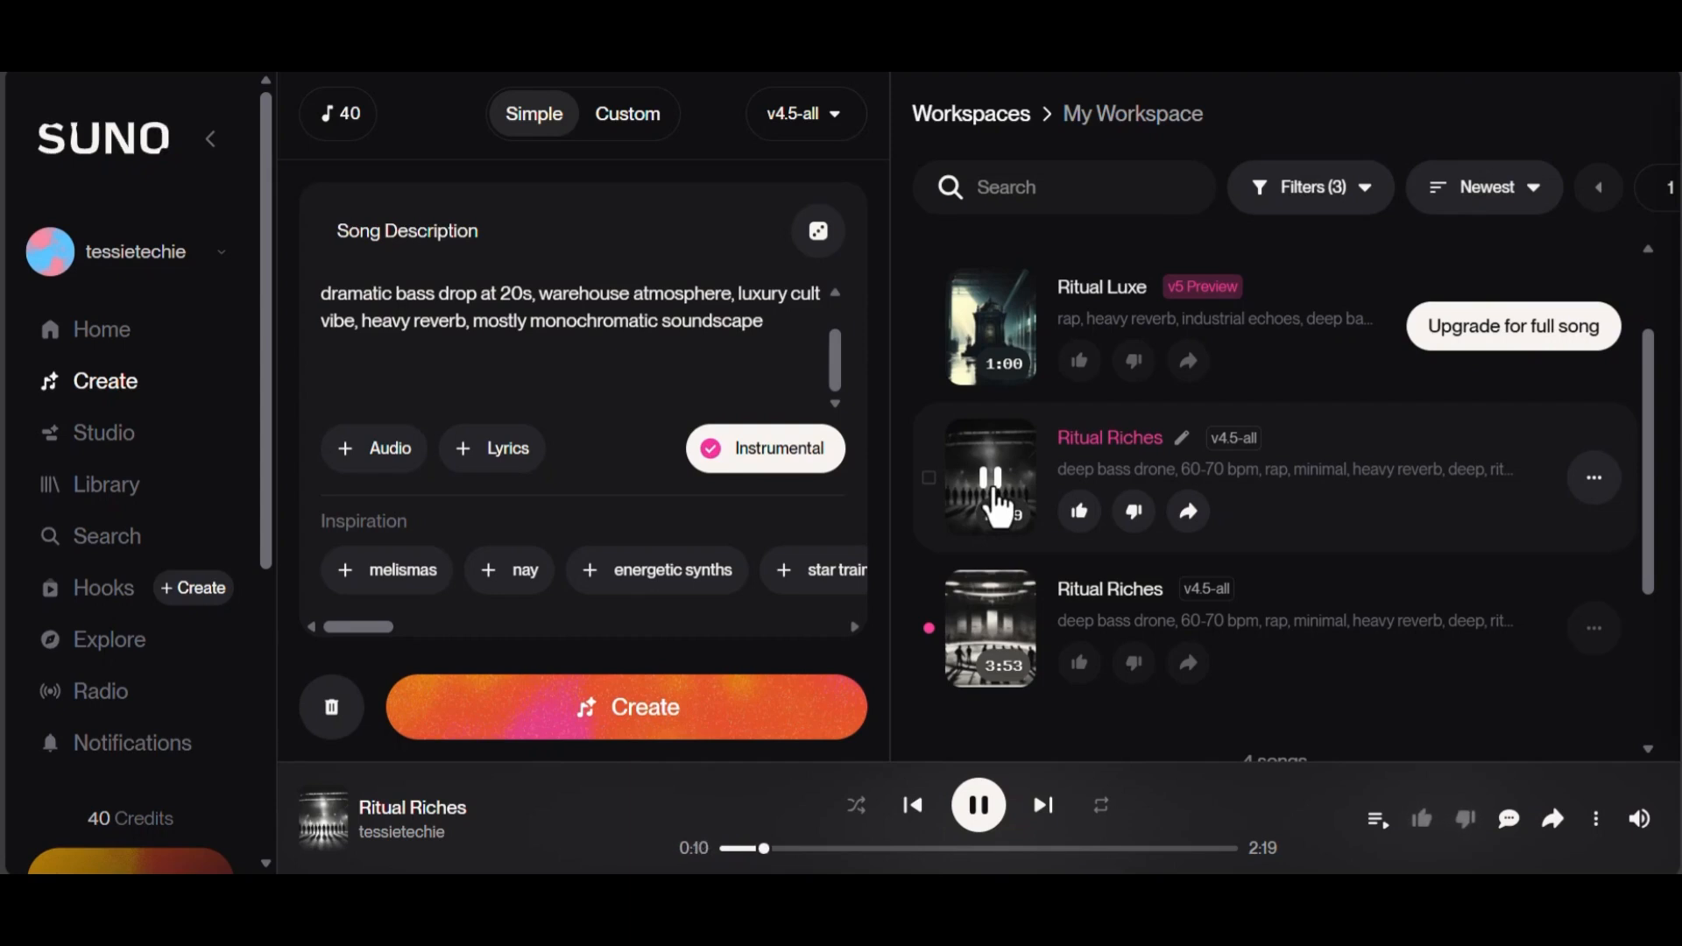
{"action": "left_click", "coordinate": [999, 508]}
{"action": "scroll", "coordinate": [998, 595], "scroll_direction": "down", "scroll_amount": 3}
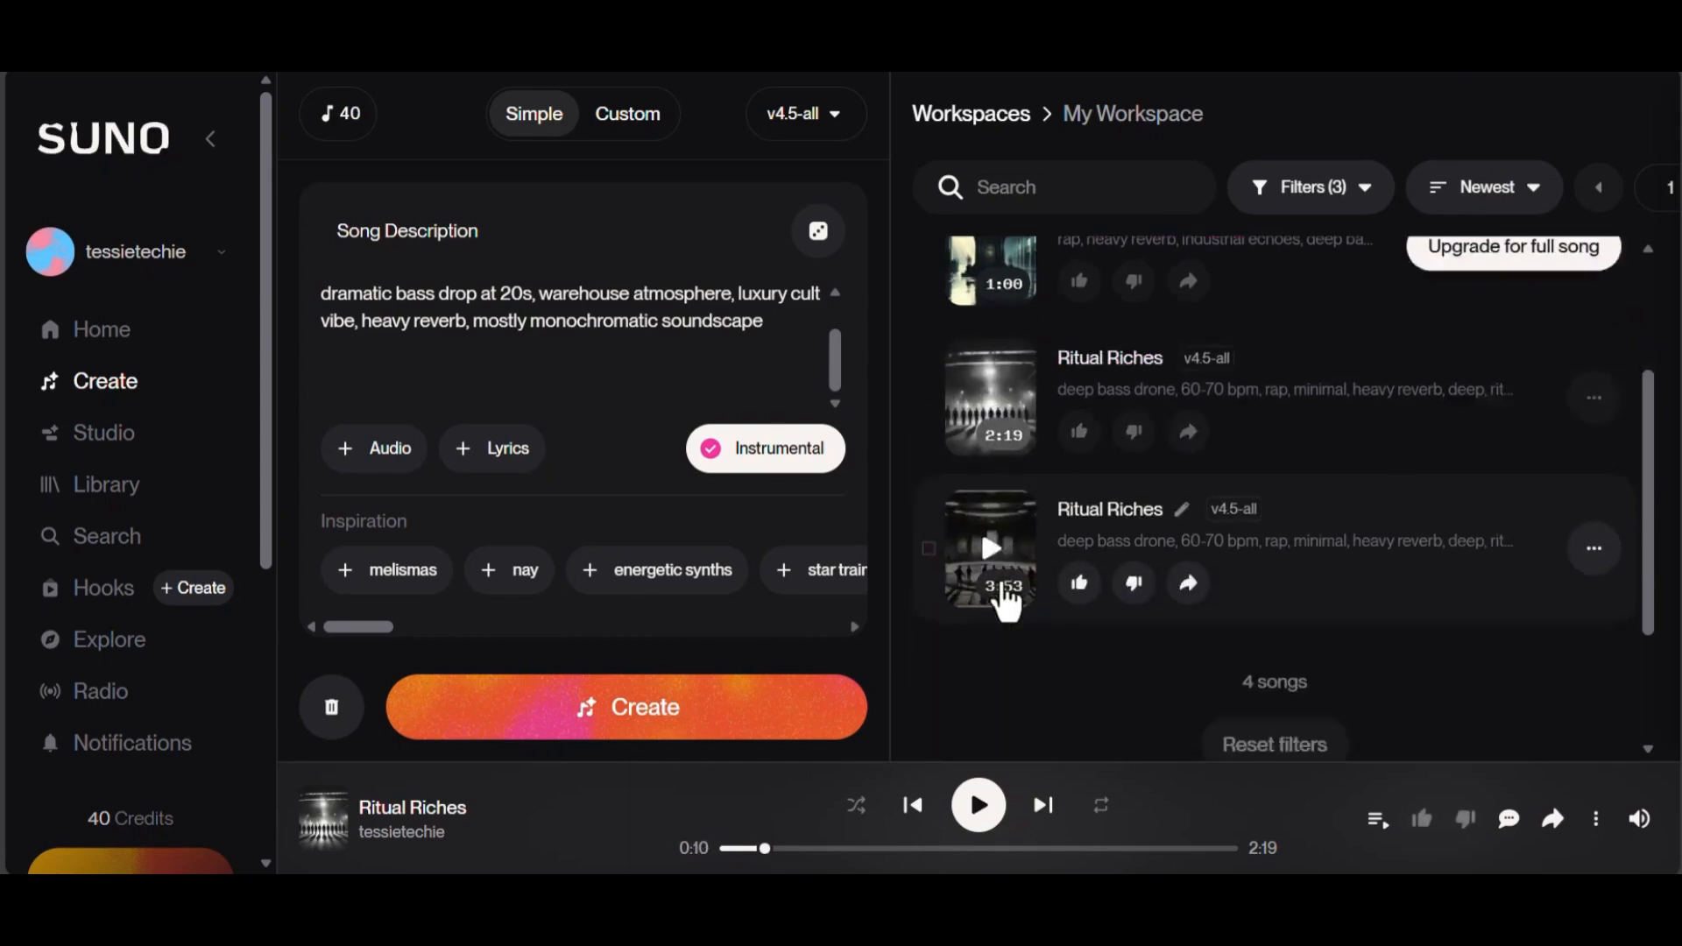
{"action": "left_click", "coordinate": [1001, 373]}
{"action": "scroll", "coordinate": [1086, 403], "scroll_direction": "up", "scroll_amount": 3}
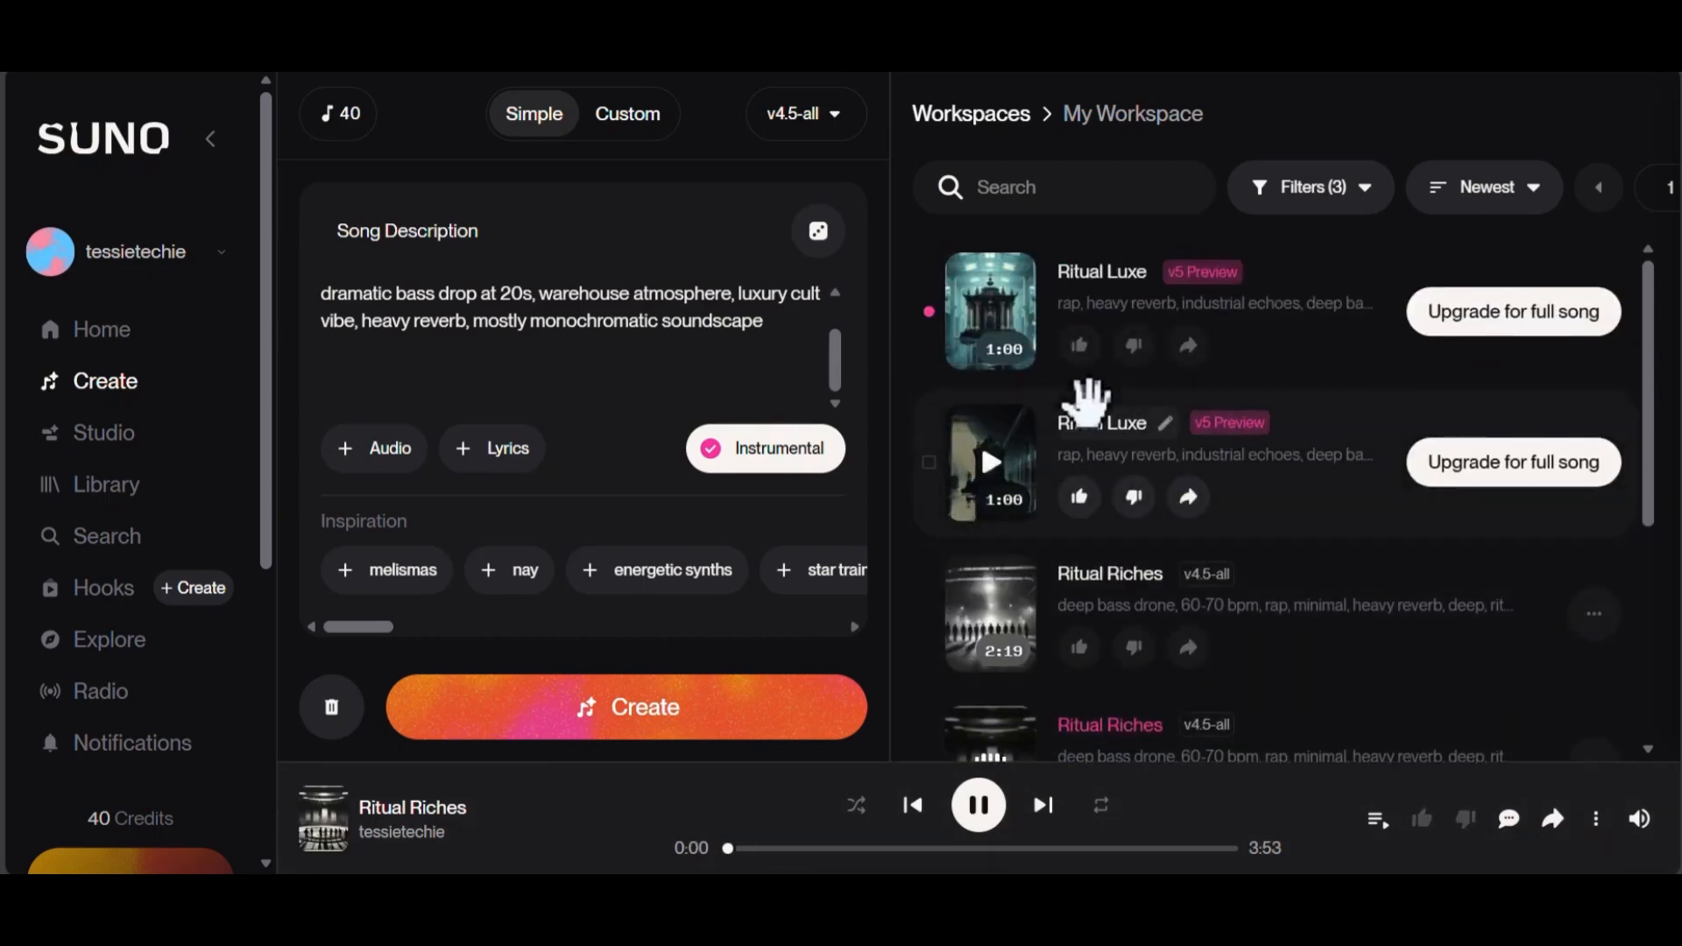
{"action": "scroll", "coordinate": [1087, 401], "scroll_direction": "down", "scroll_amount": 2}
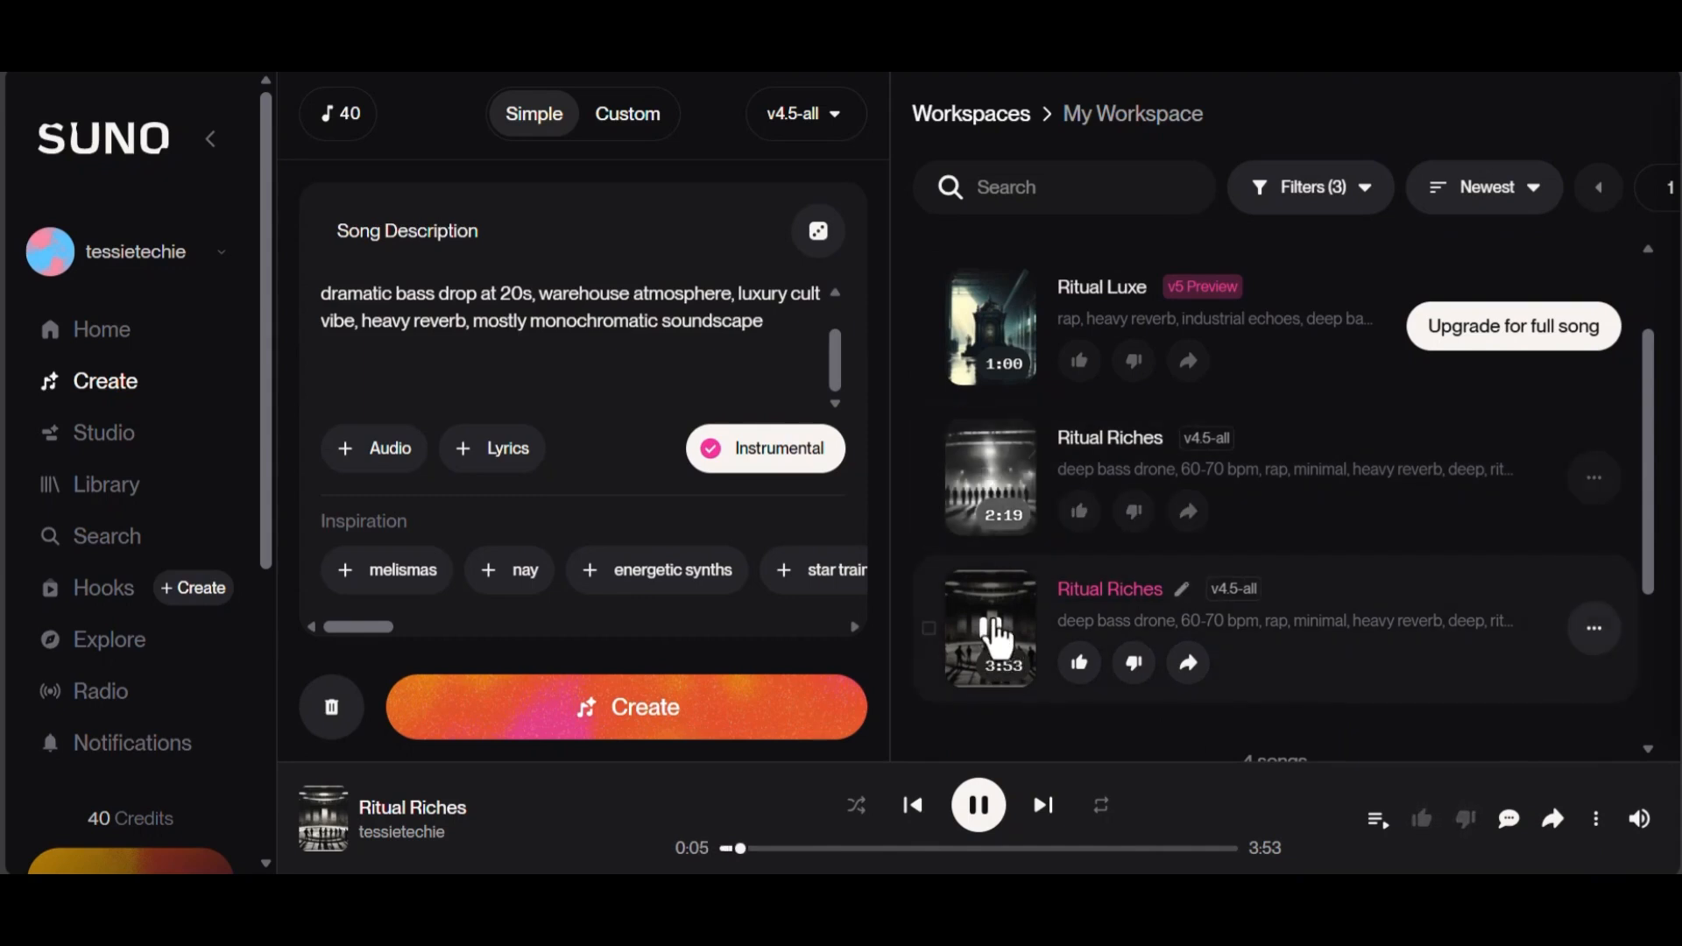
{"action": "left_click", "coordinate": [762, 849]}
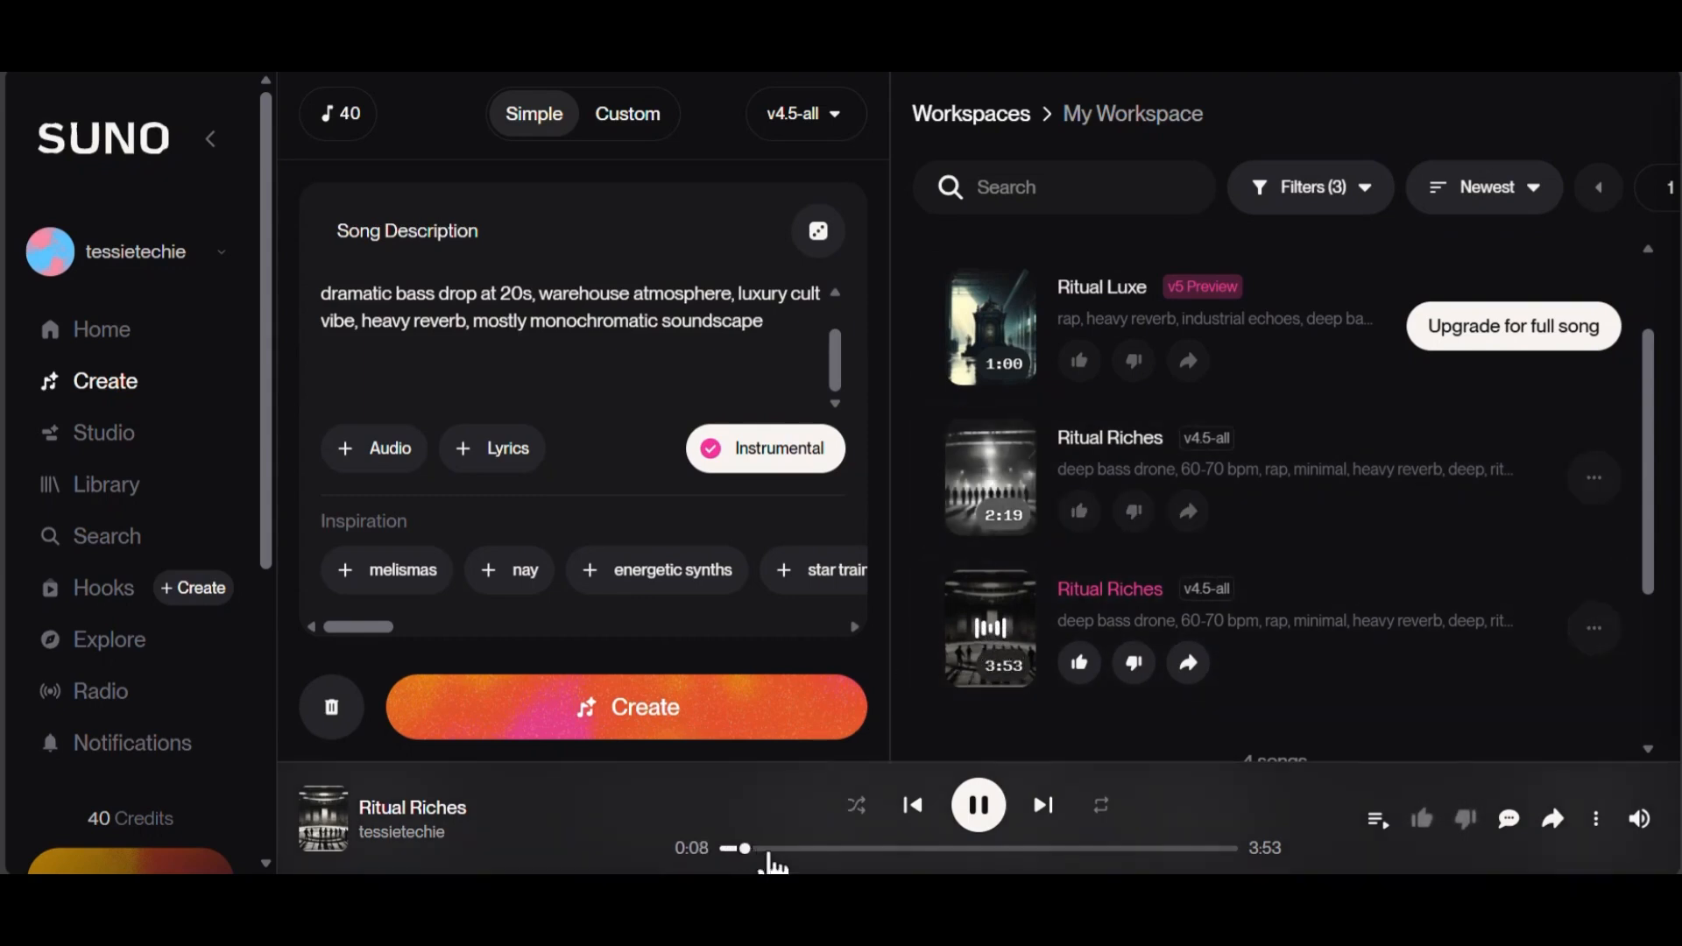
{"action": "left_click", "coordinate": [991, 628]}
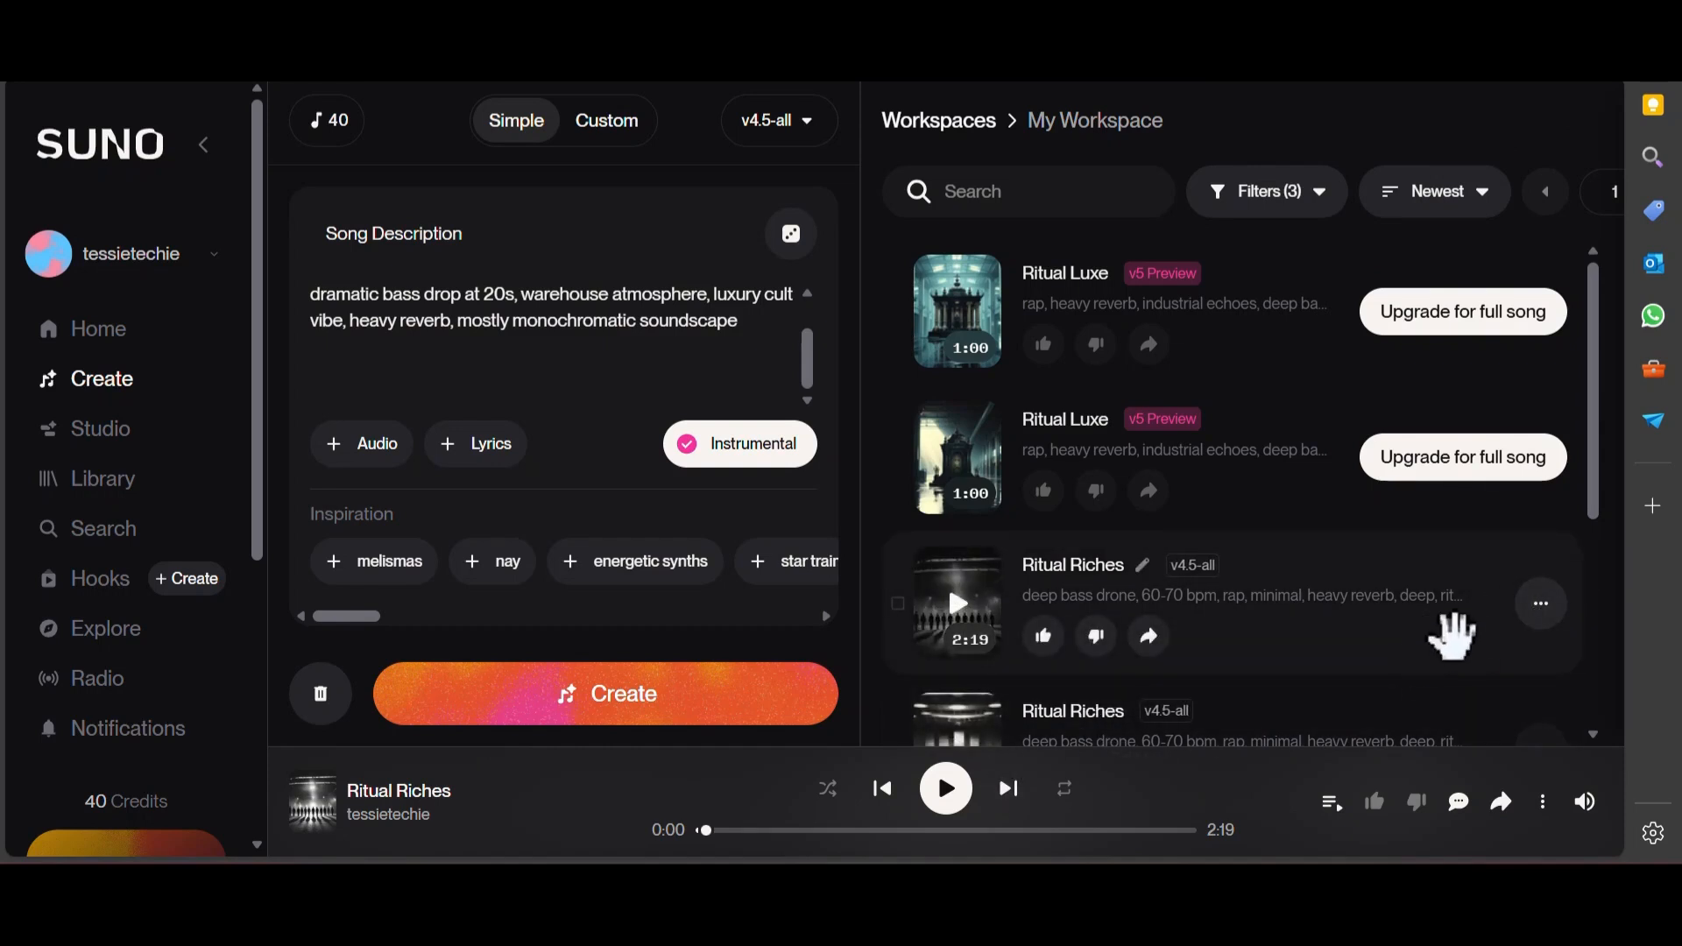
- Save the playing 2:19 Ritual Riches track as an MP3, declining the commercial-rights upgrade
{"action": "scroll", "coordinate": [1472, 626], "scroll_direction": "down", "scroll_amount": 2}
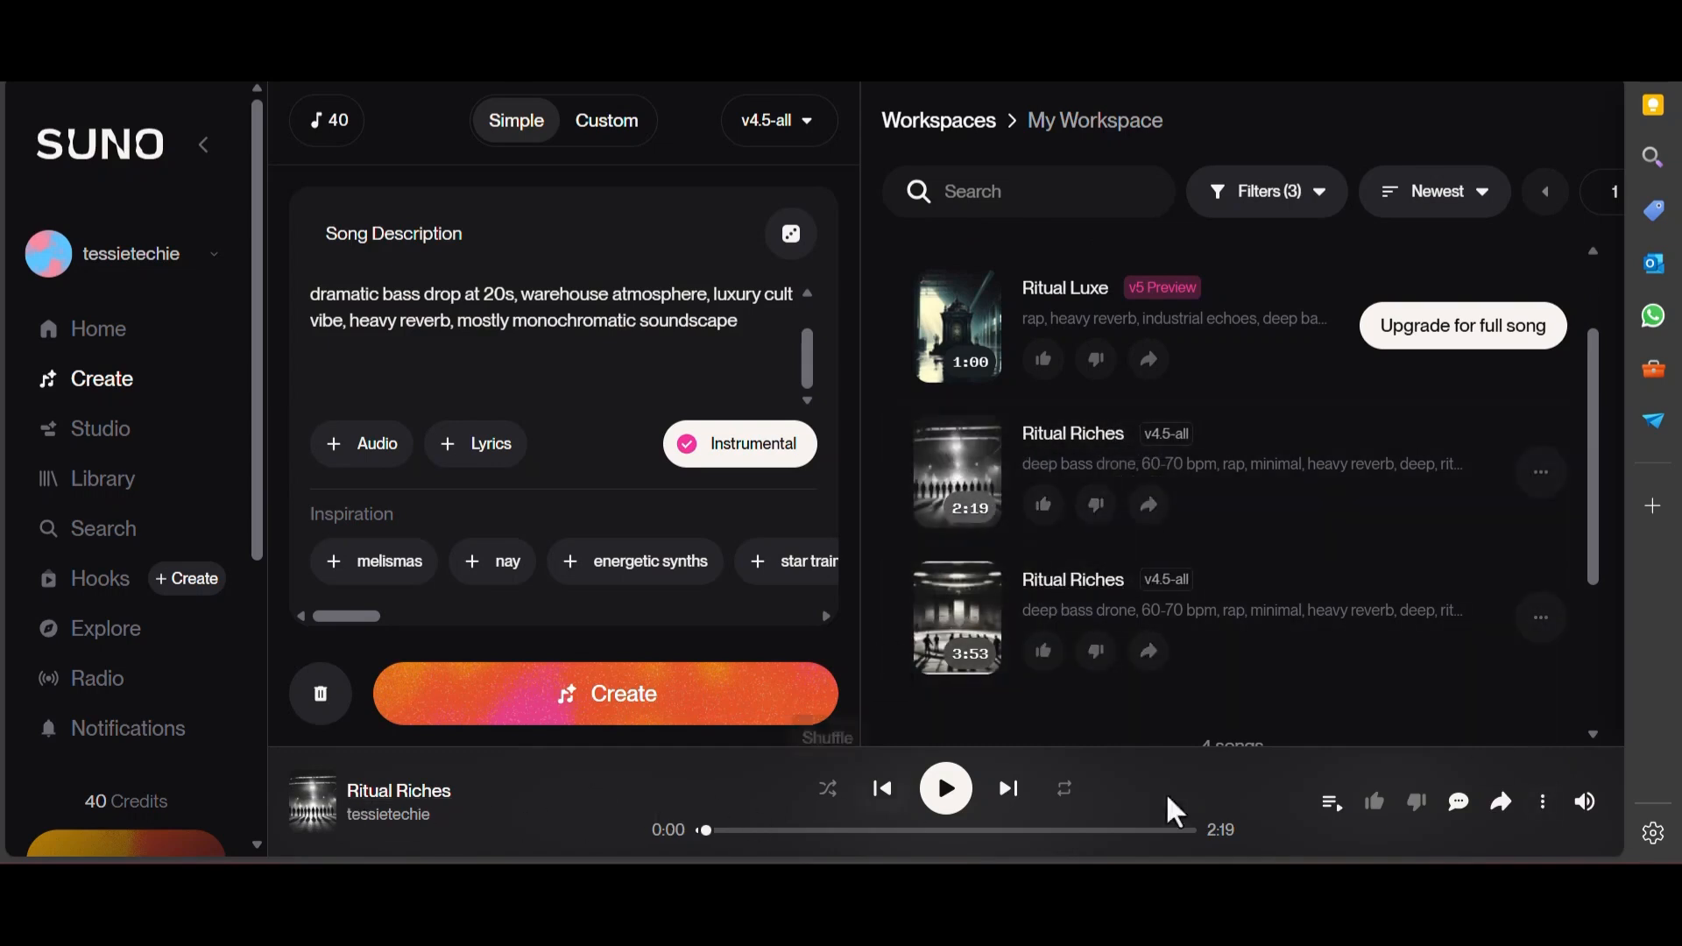
{"action": "left_click", "coordinate": [1544, 804]}
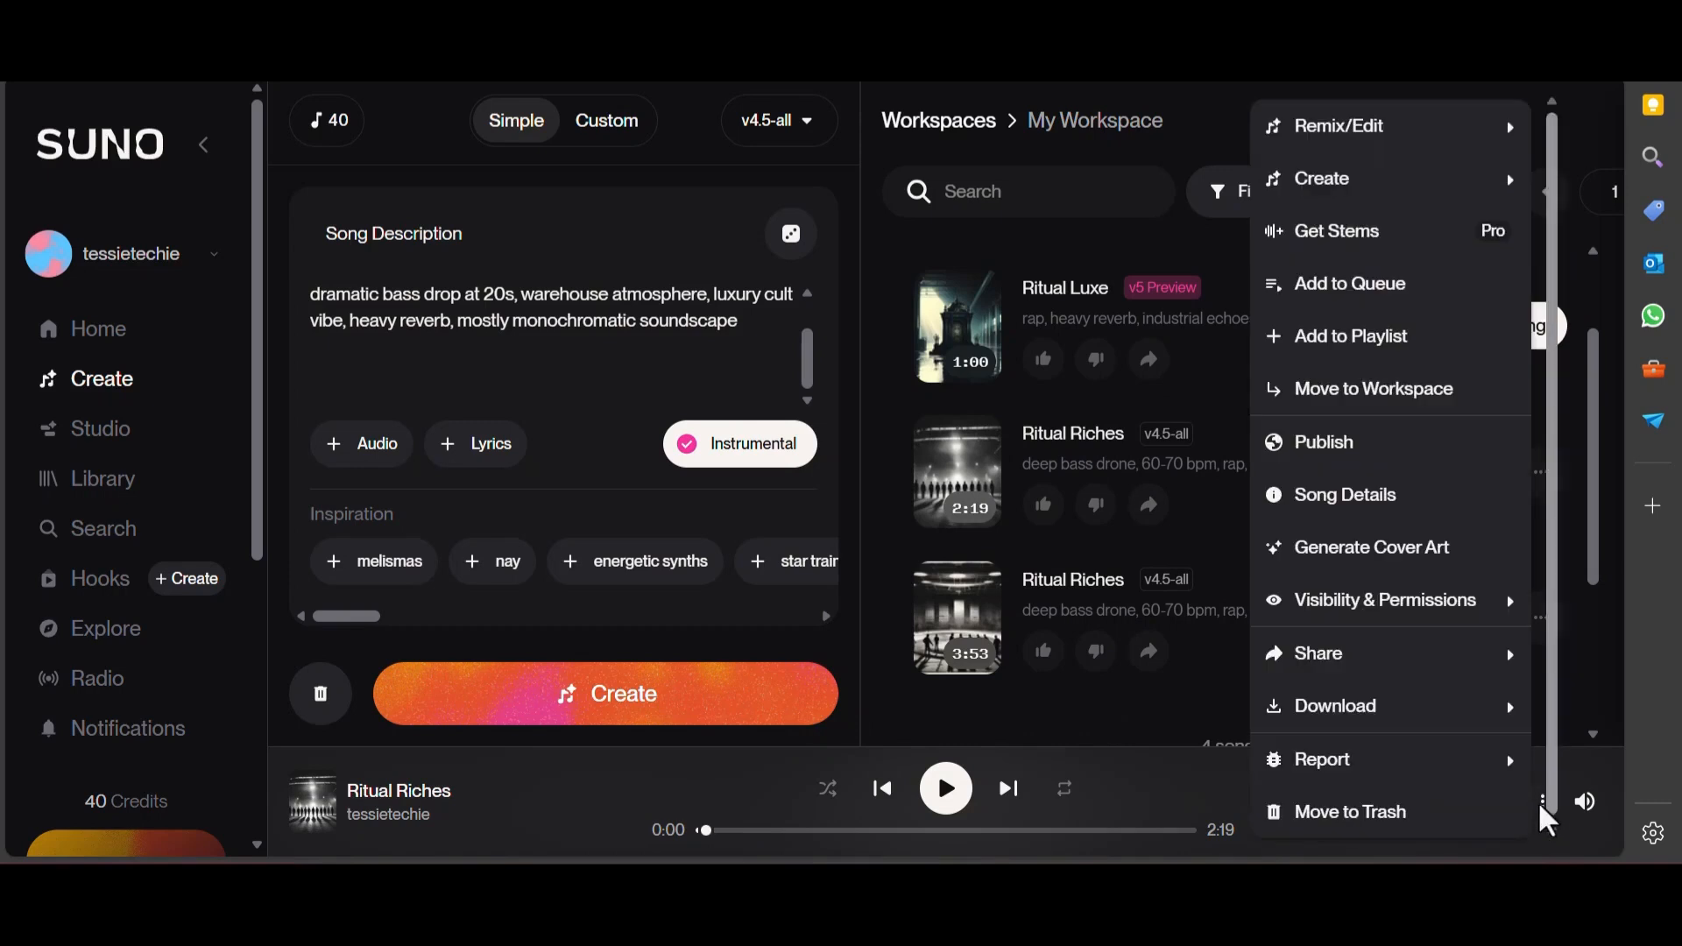
{"action": "mouse_move", "coordinate": [1509, 728]}
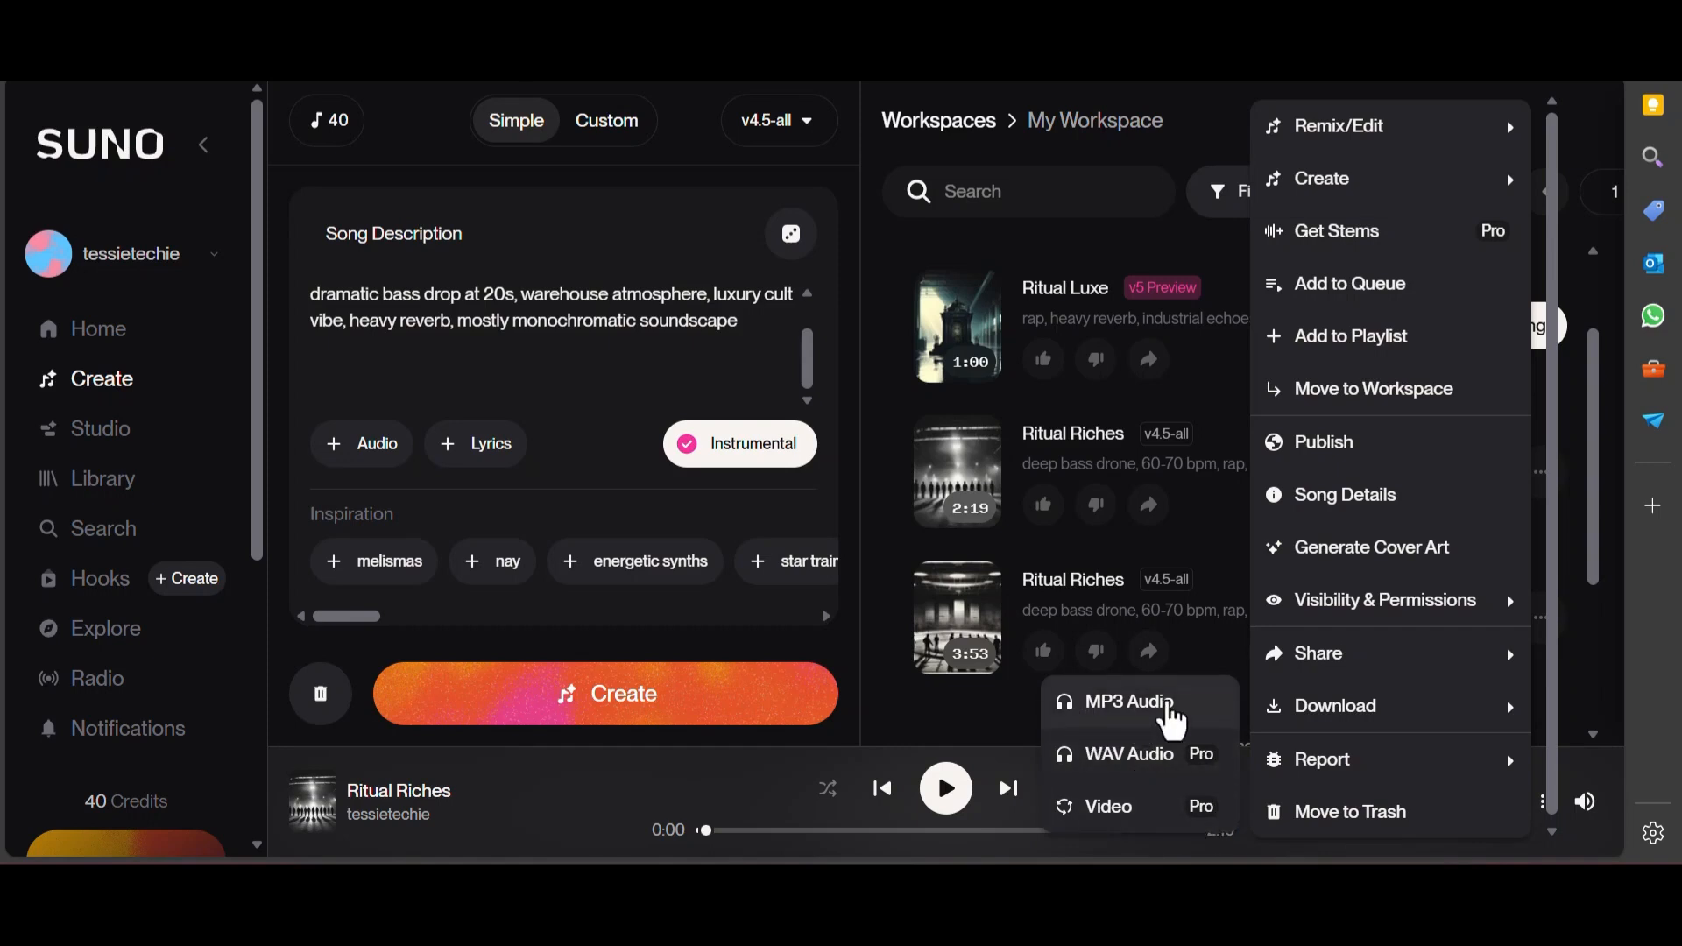
{"action": "left_click", "coordinate": [1172, 710]}
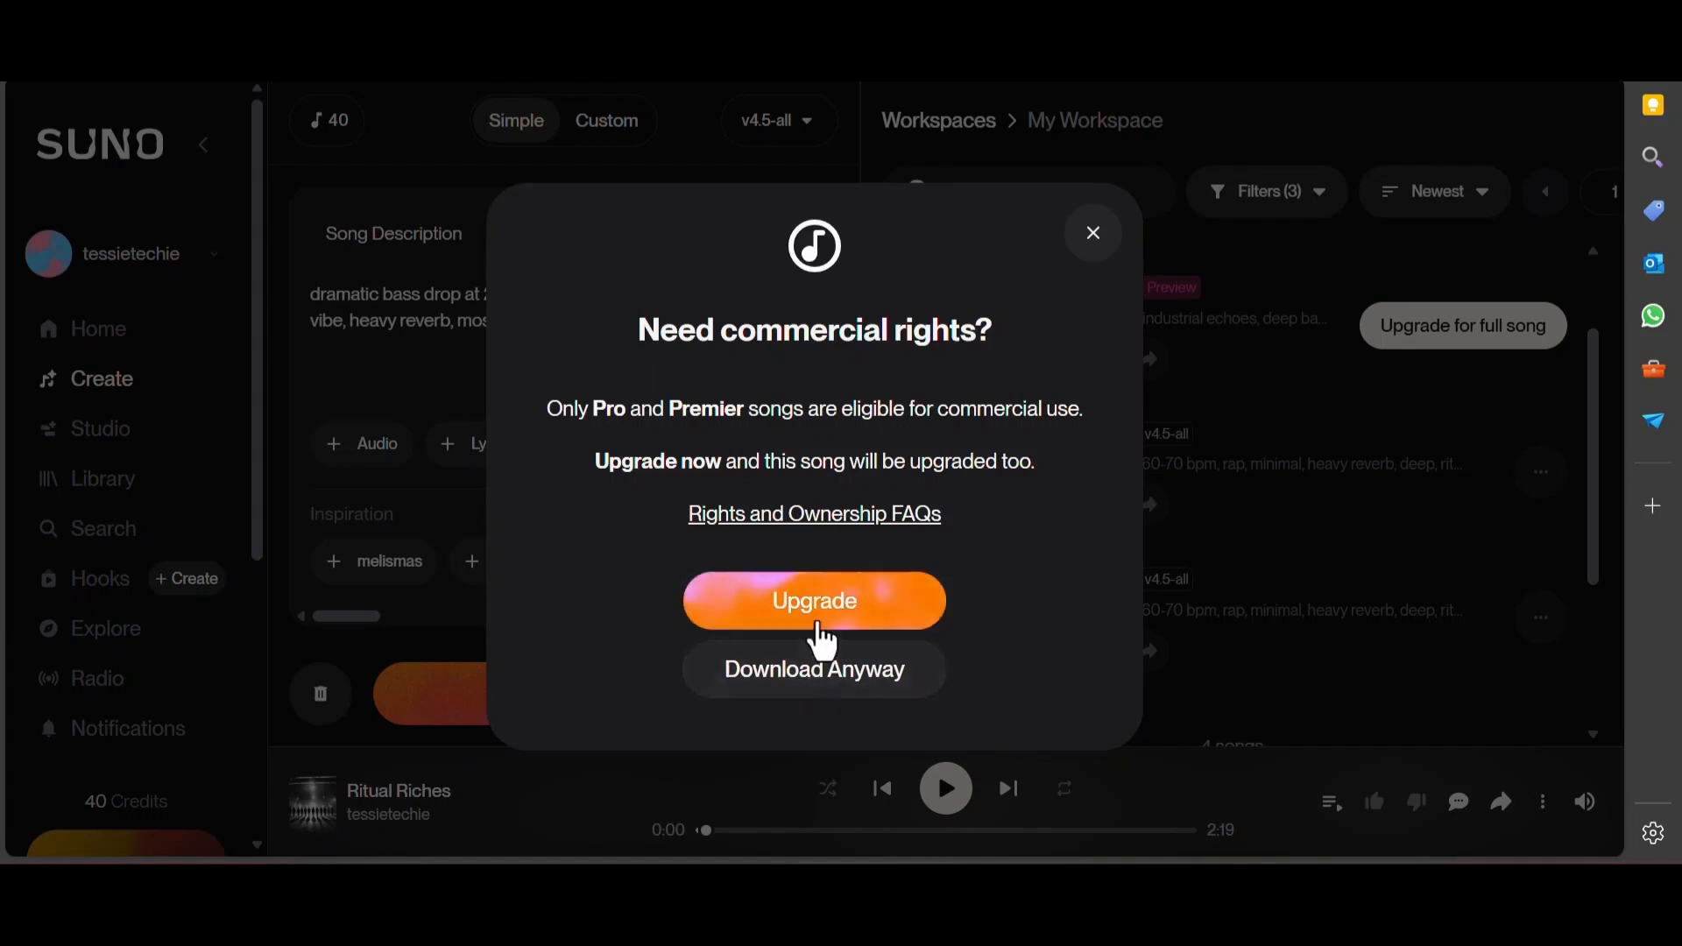
{"action": "left_click", "coordinate": [841, 672]}
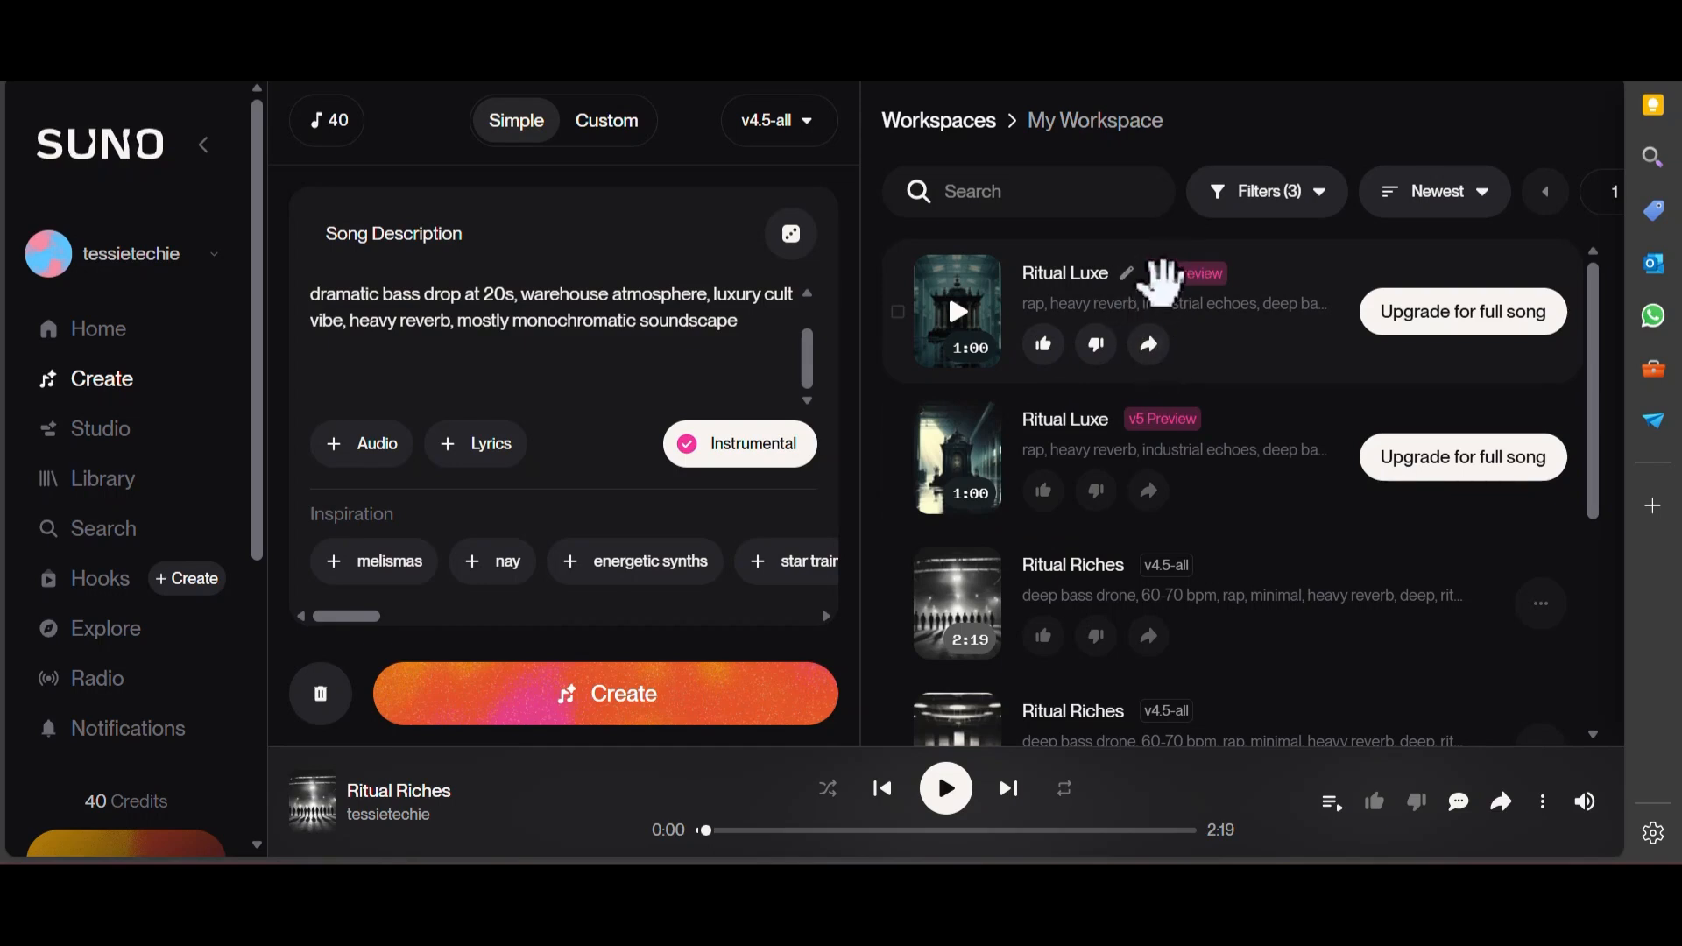
- Check the model version list without changing it, then load the first Ritual Luxe preview paused at 0:00
{"action": "left_click", "coordinate": [802, 127]}
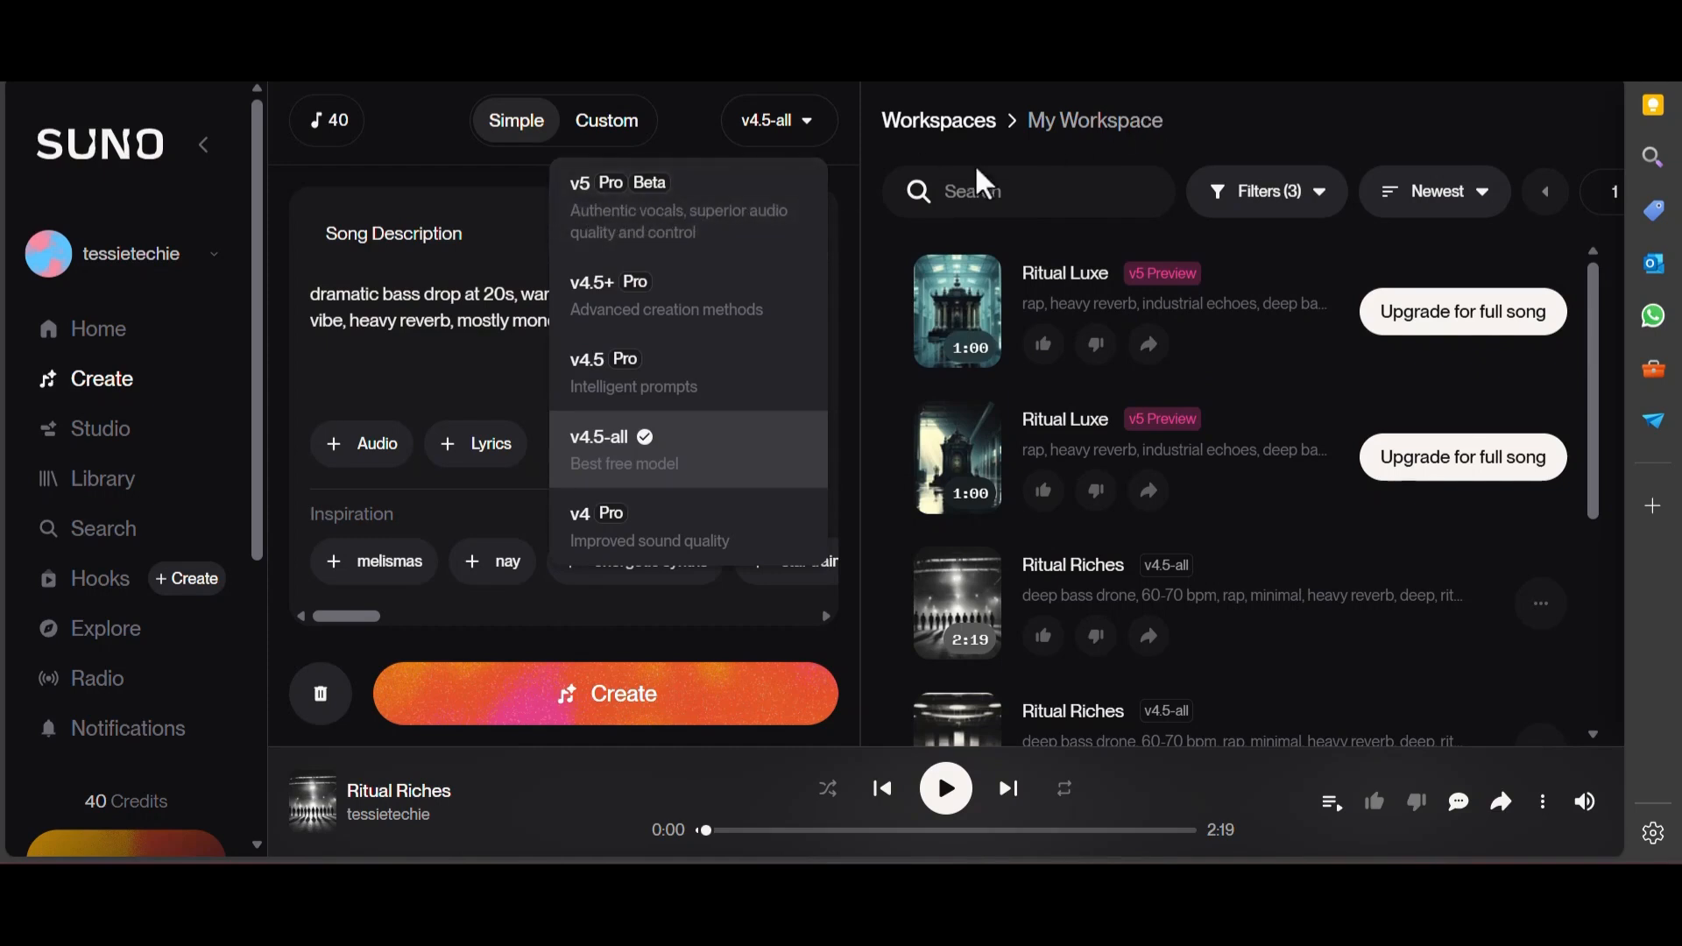
{"action": "left_click", "coordinate": [1369, 122]}
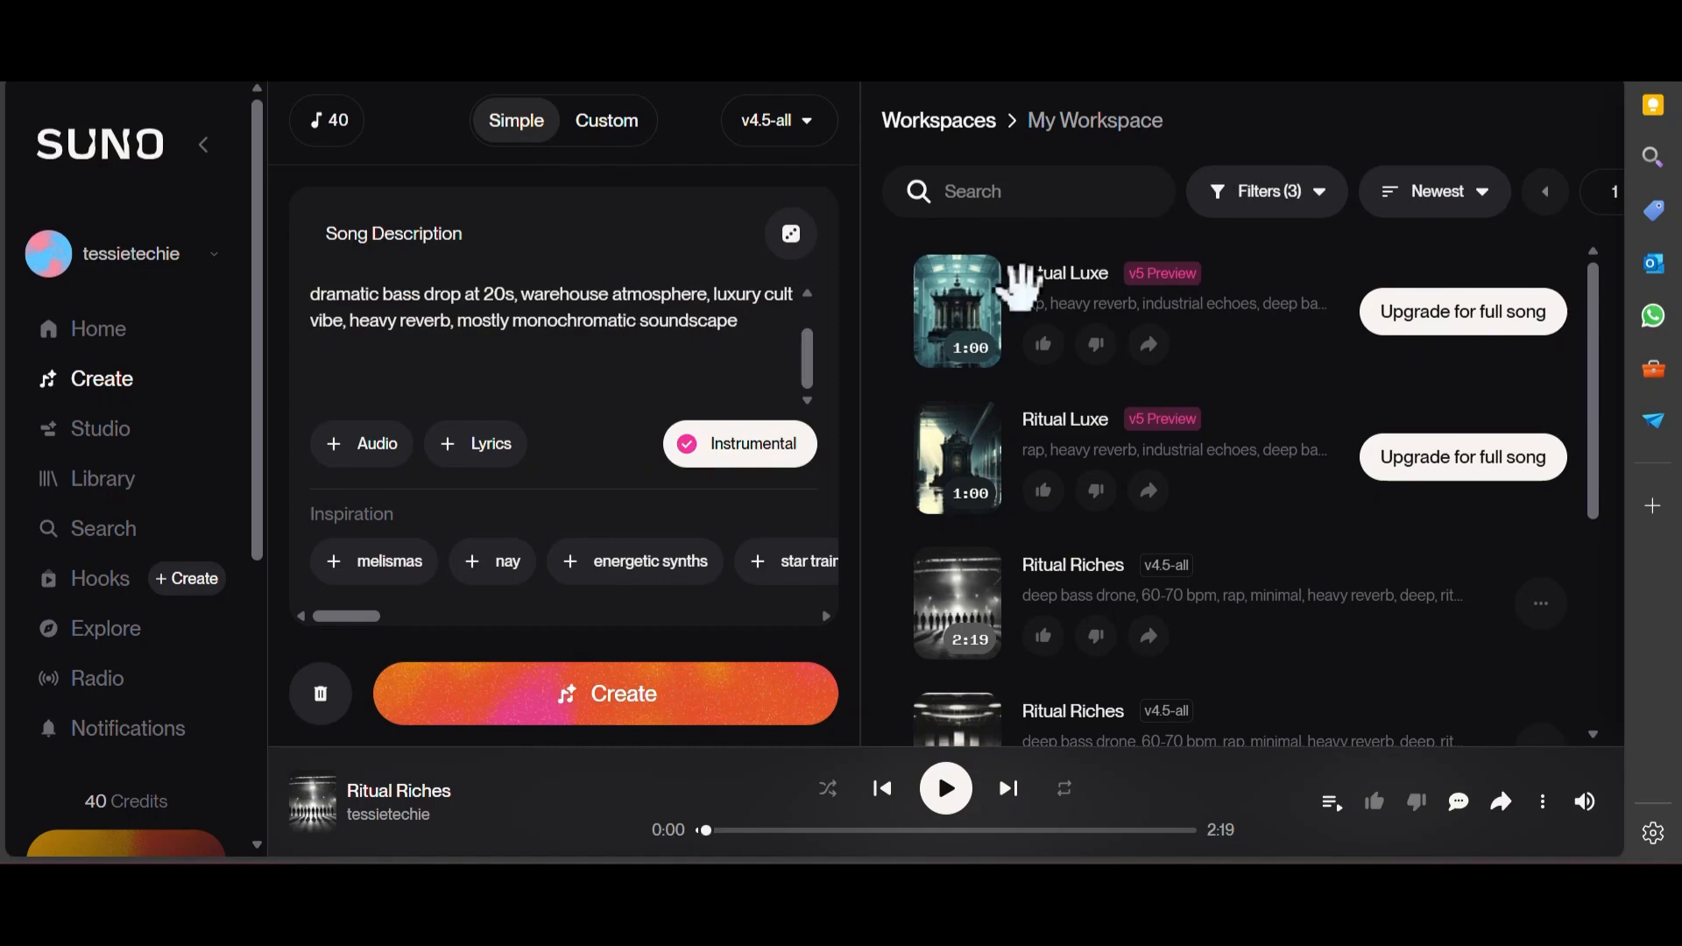
{"action": "left_click", "coordinate": [958, 312]}
{"action": "left_click", "coordinate": [953, 309]}
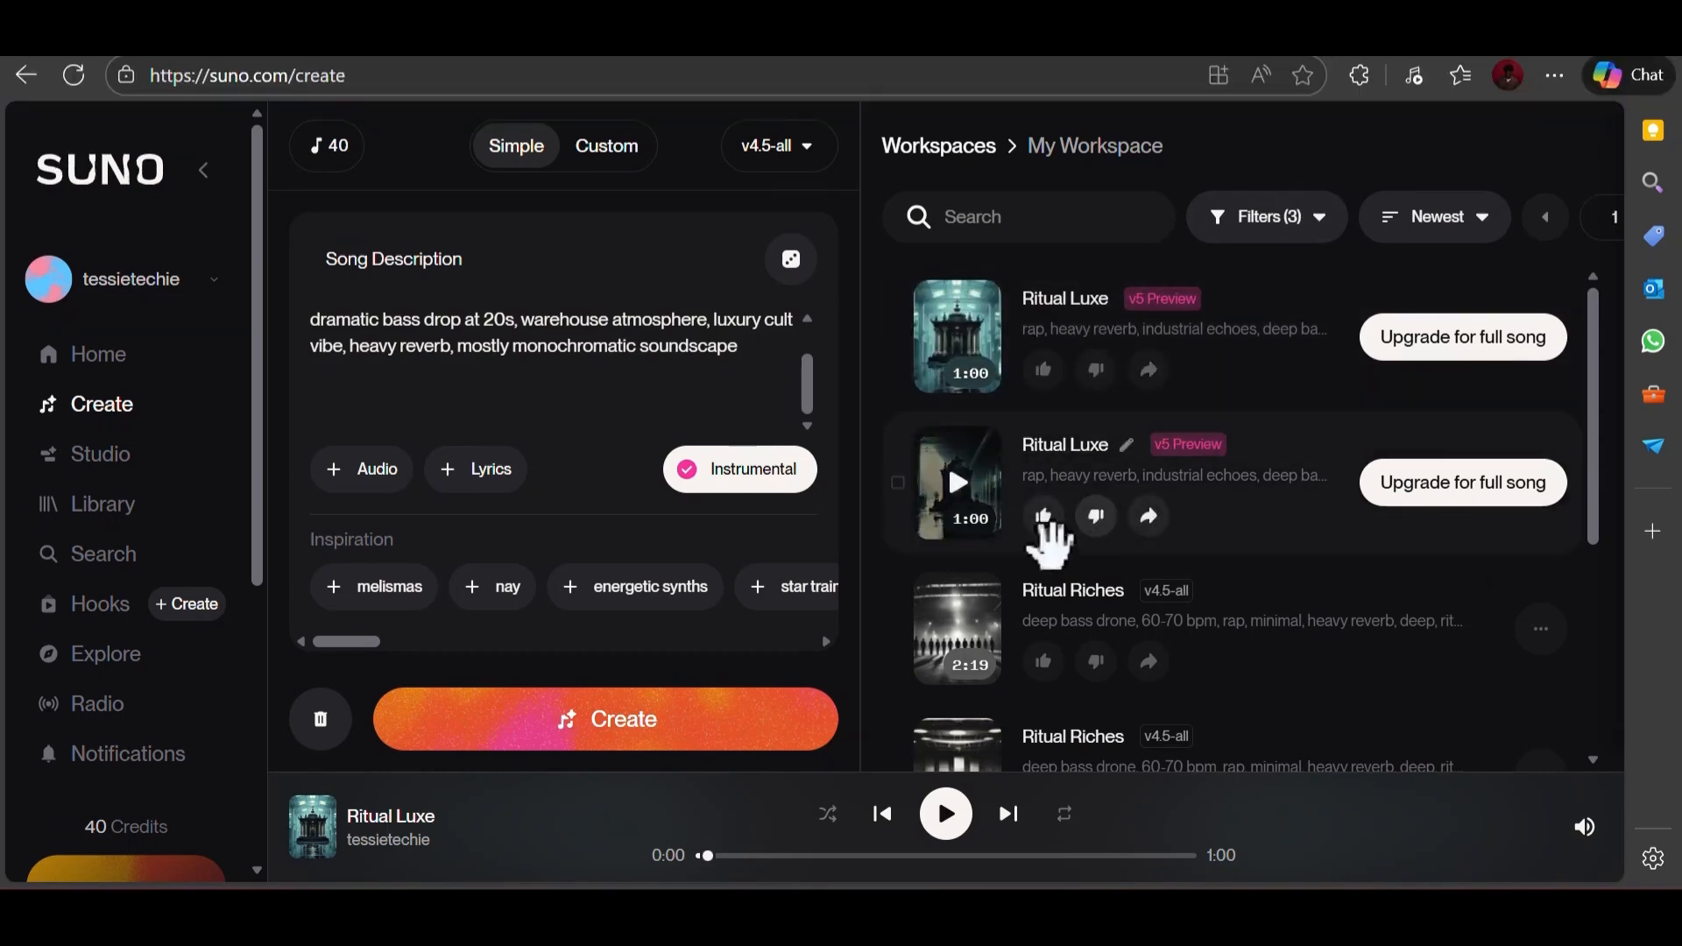
- Send the Ritual Luxe share link to the Suno Downloader bot and play the returned 1:00 mp3
{"action": "left_click", "coordinate": [880, 907]}
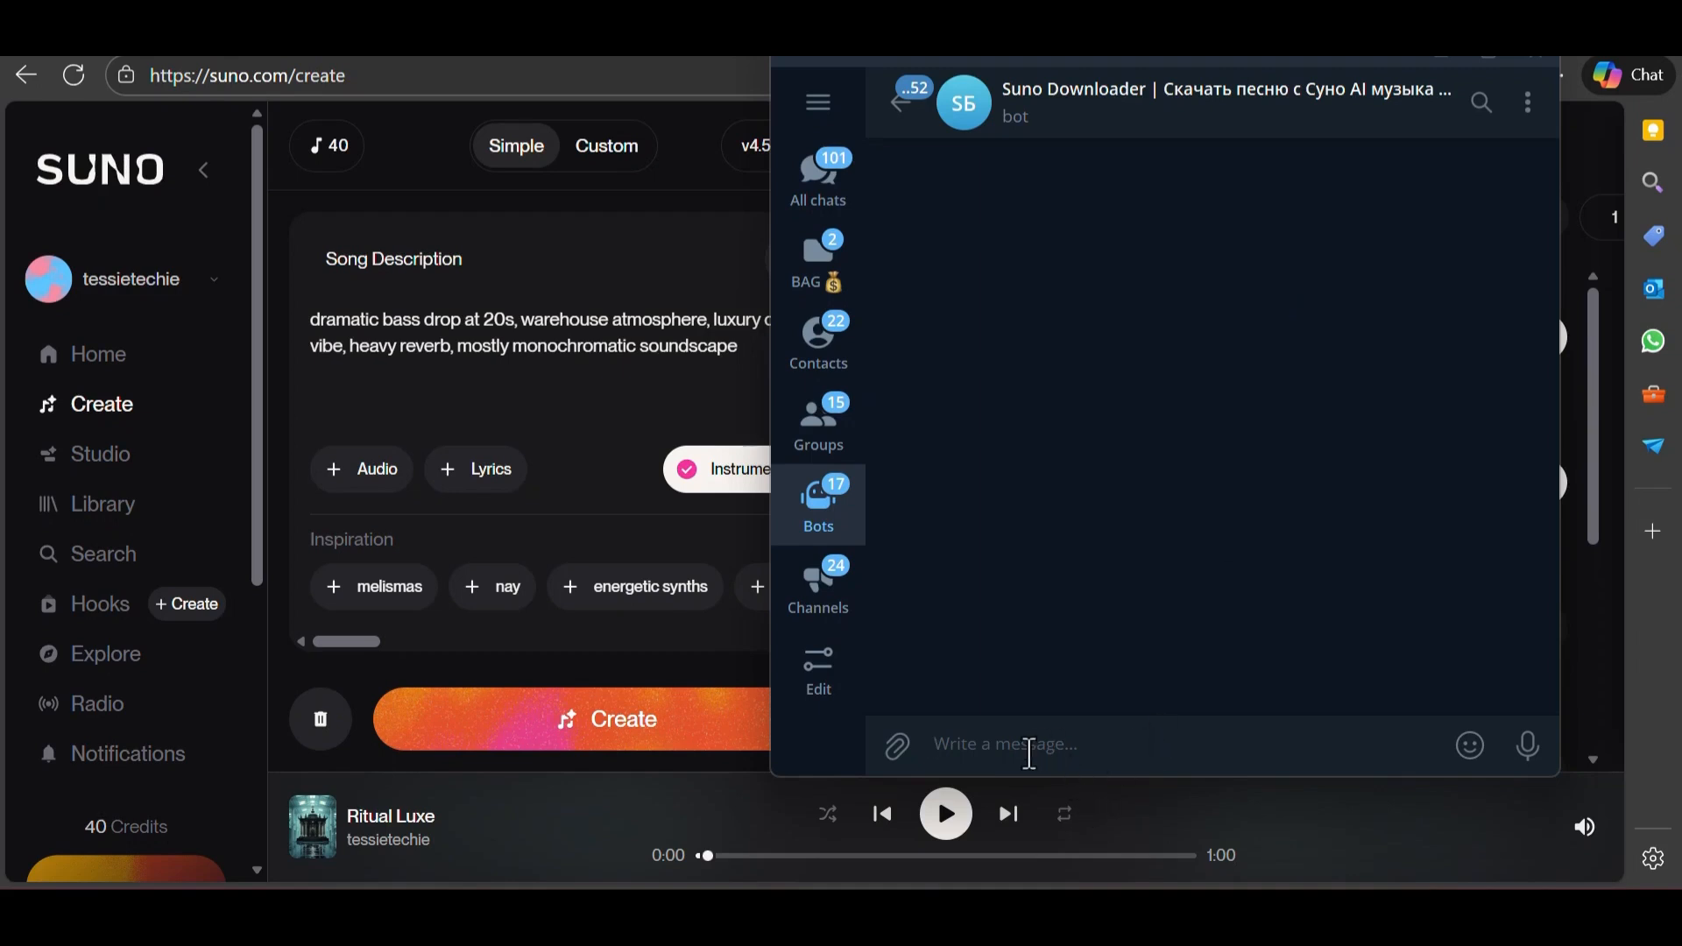
{"action": "type", "text": "https://suno.com/s/WViOM7GYmLK1gmls"}
{"action": "key", "text": "Return"}
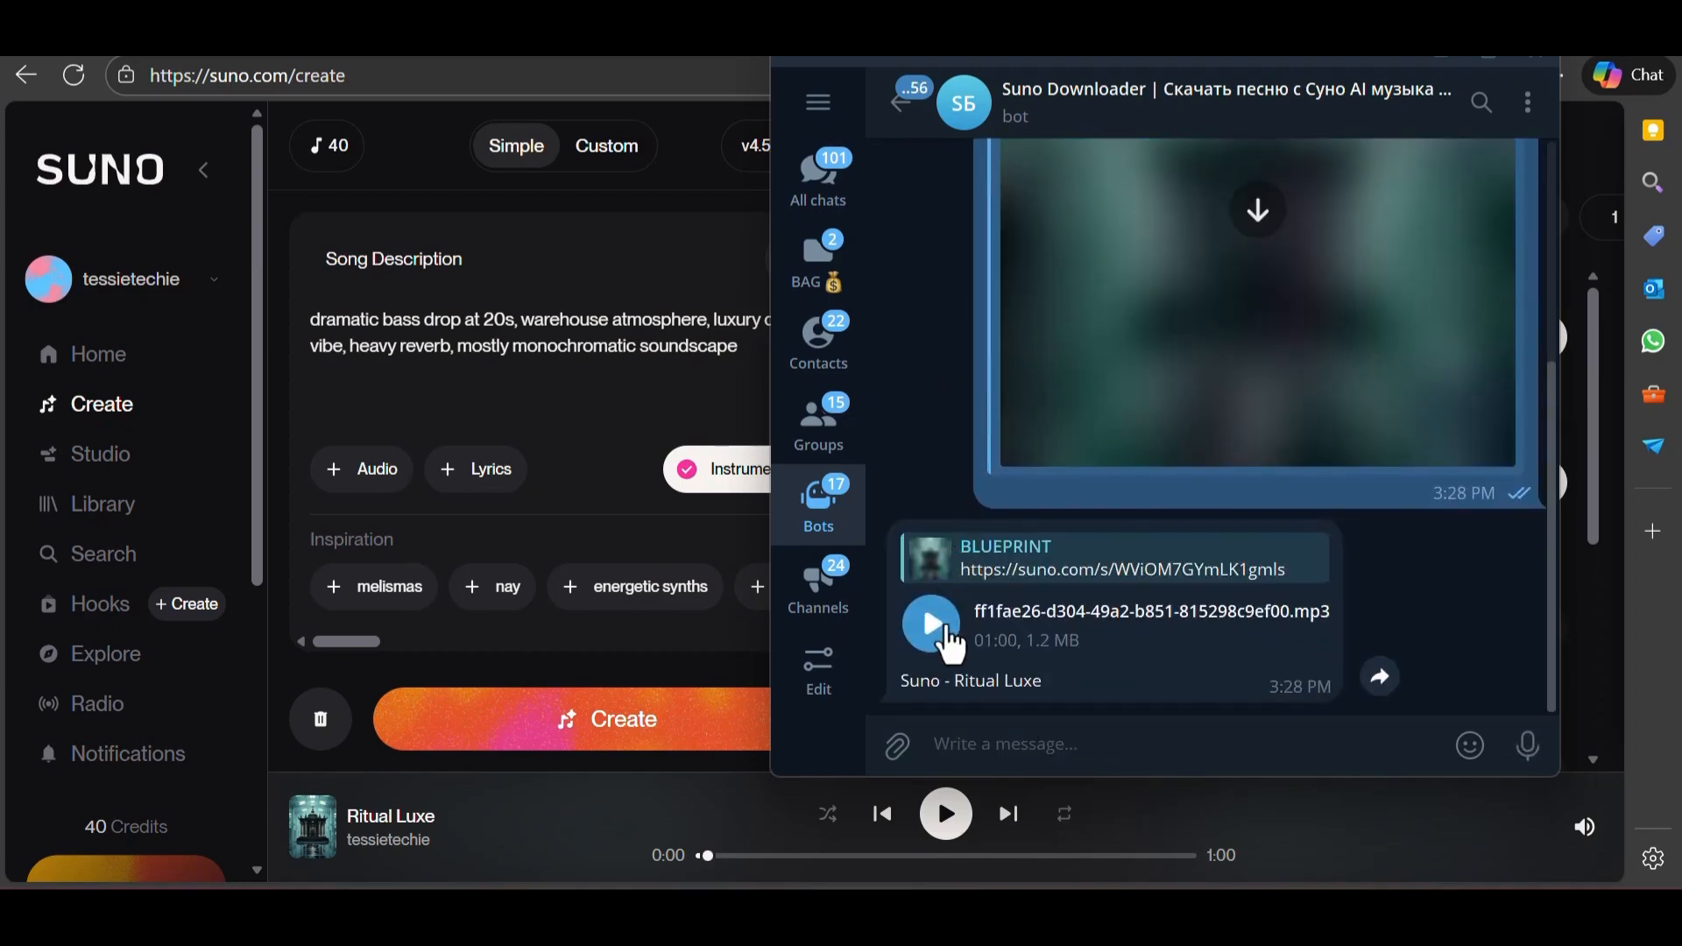
{"action": "double_click", "coordinate": [948, 647]}
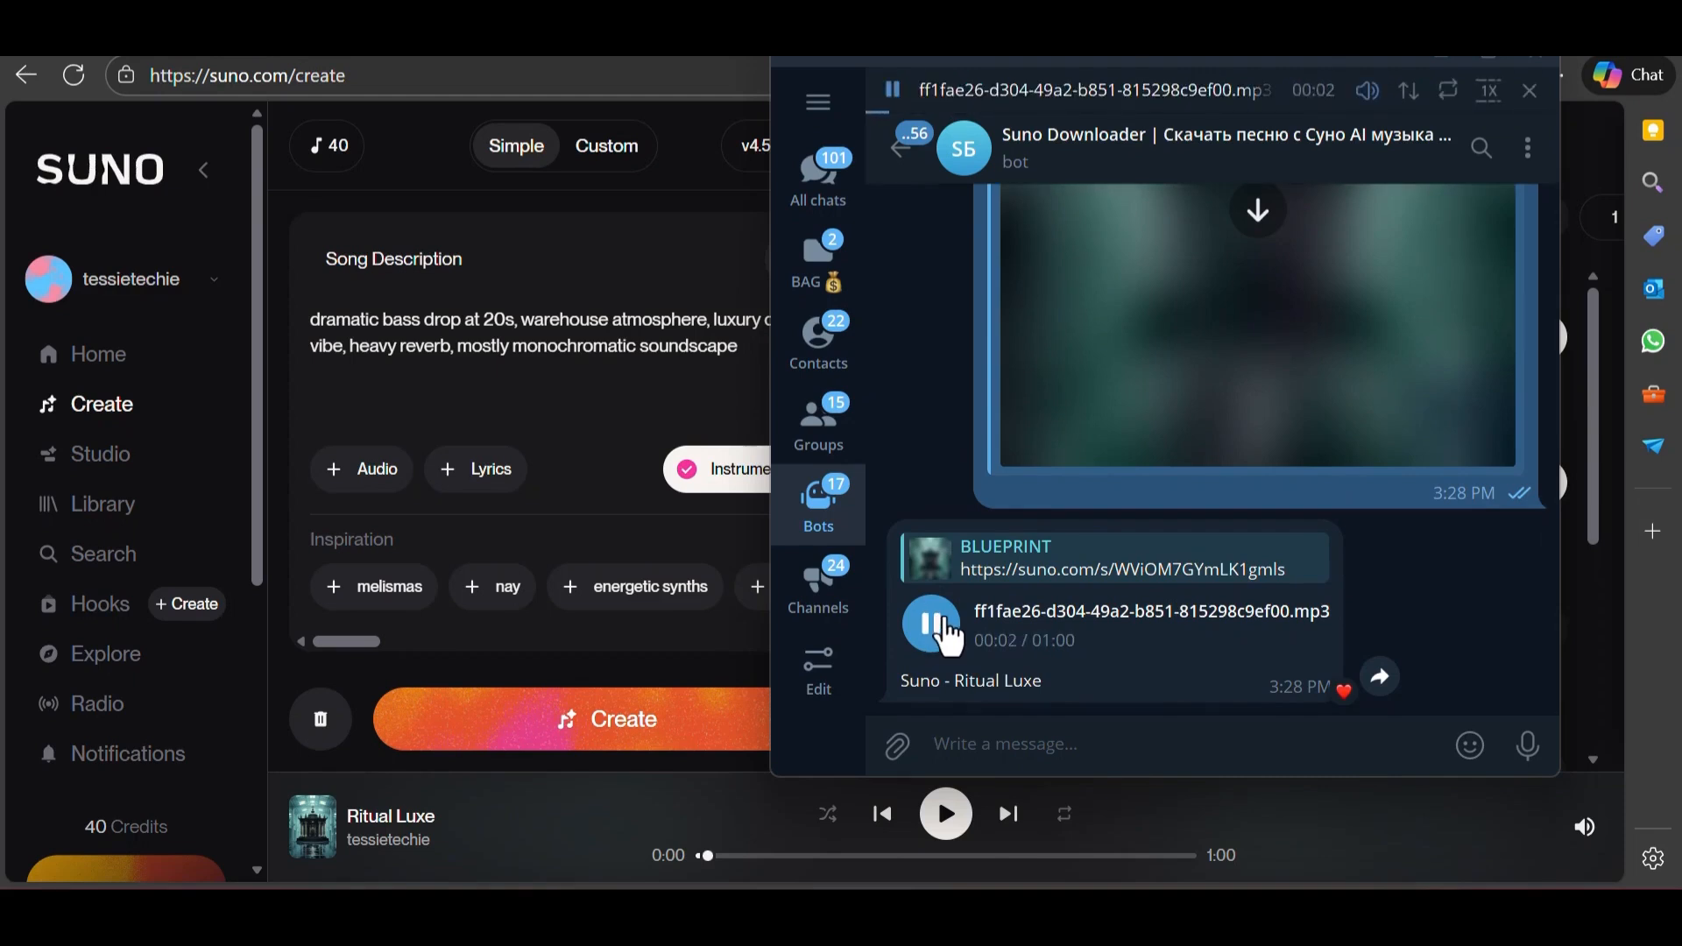
{"action": "left_click", "coordinate": [948, 635]}
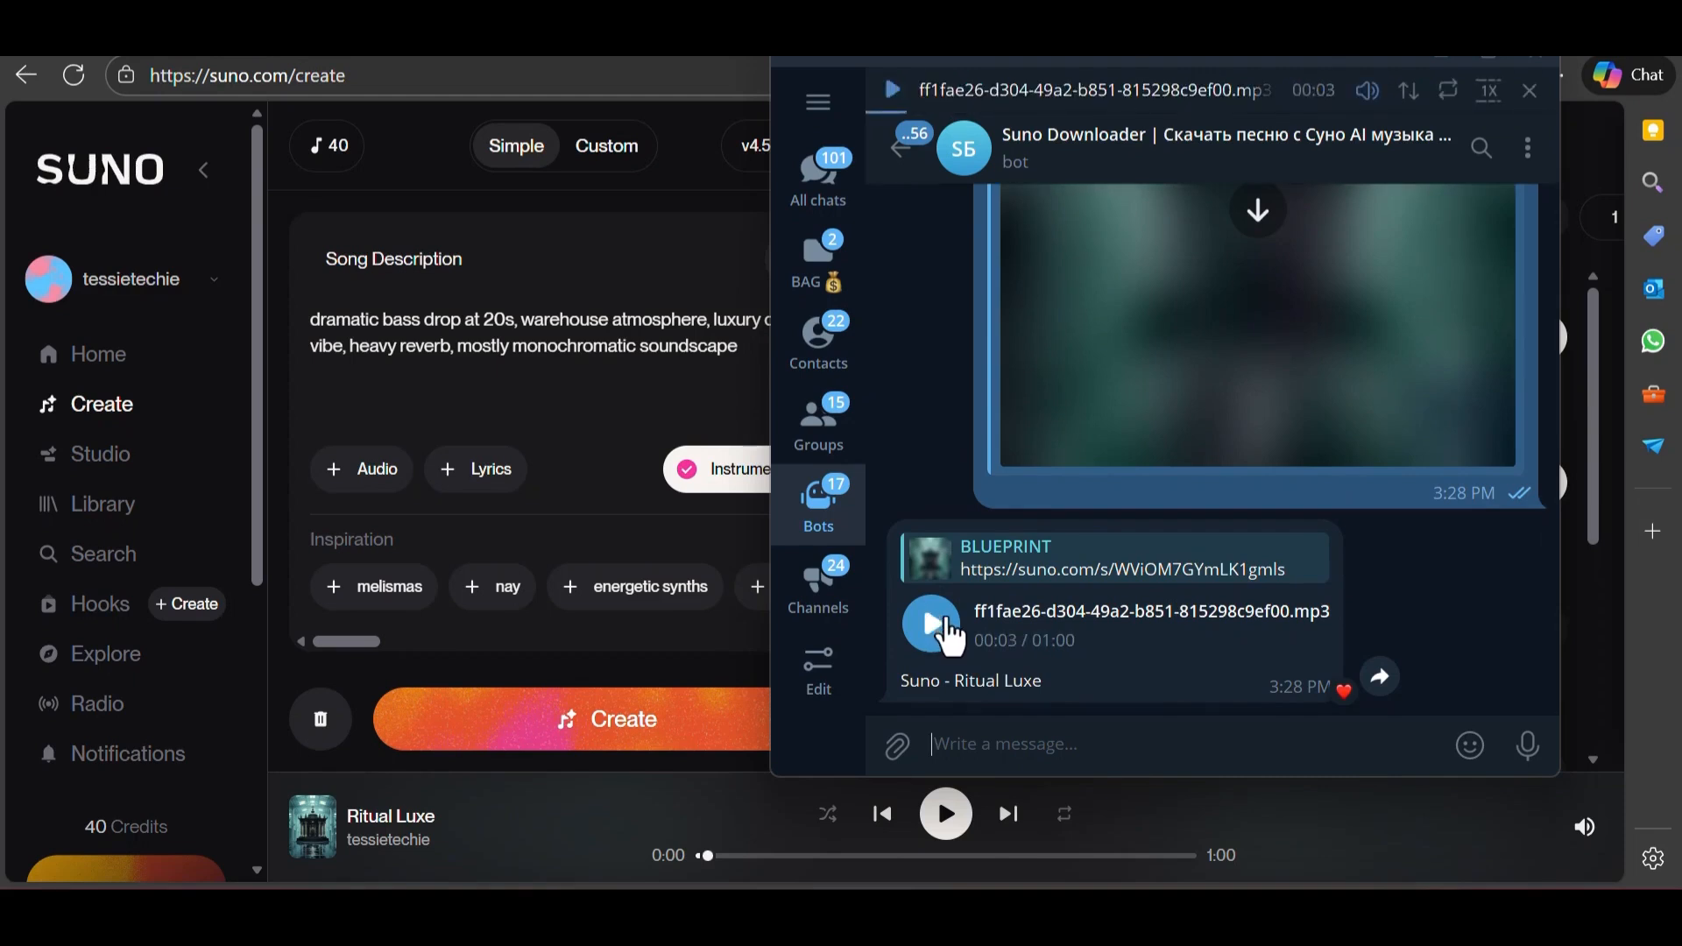
- Replay the Ritual Luxe preview in Suno for comparison, check Telegram again, and return to Suno
{"action": "left_click", "coordinate": [696, 243]}
{"action": "left_click", "coordinate": [962, 351]}
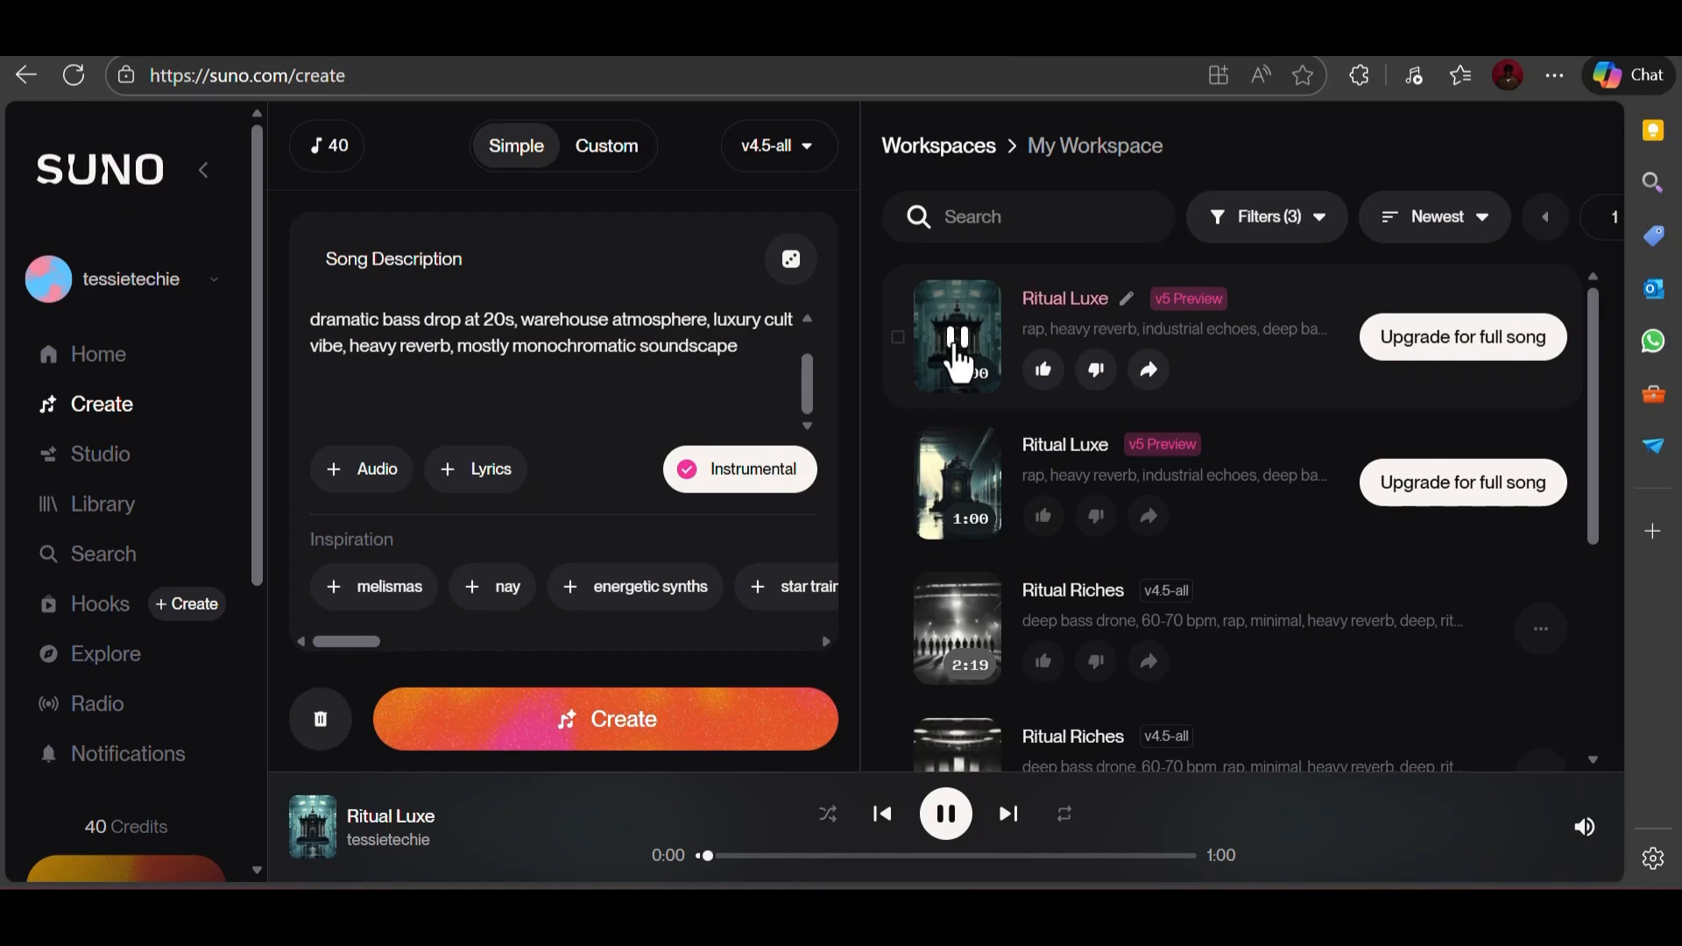
{"action": "left_click", "coordinate": [961, 351]}
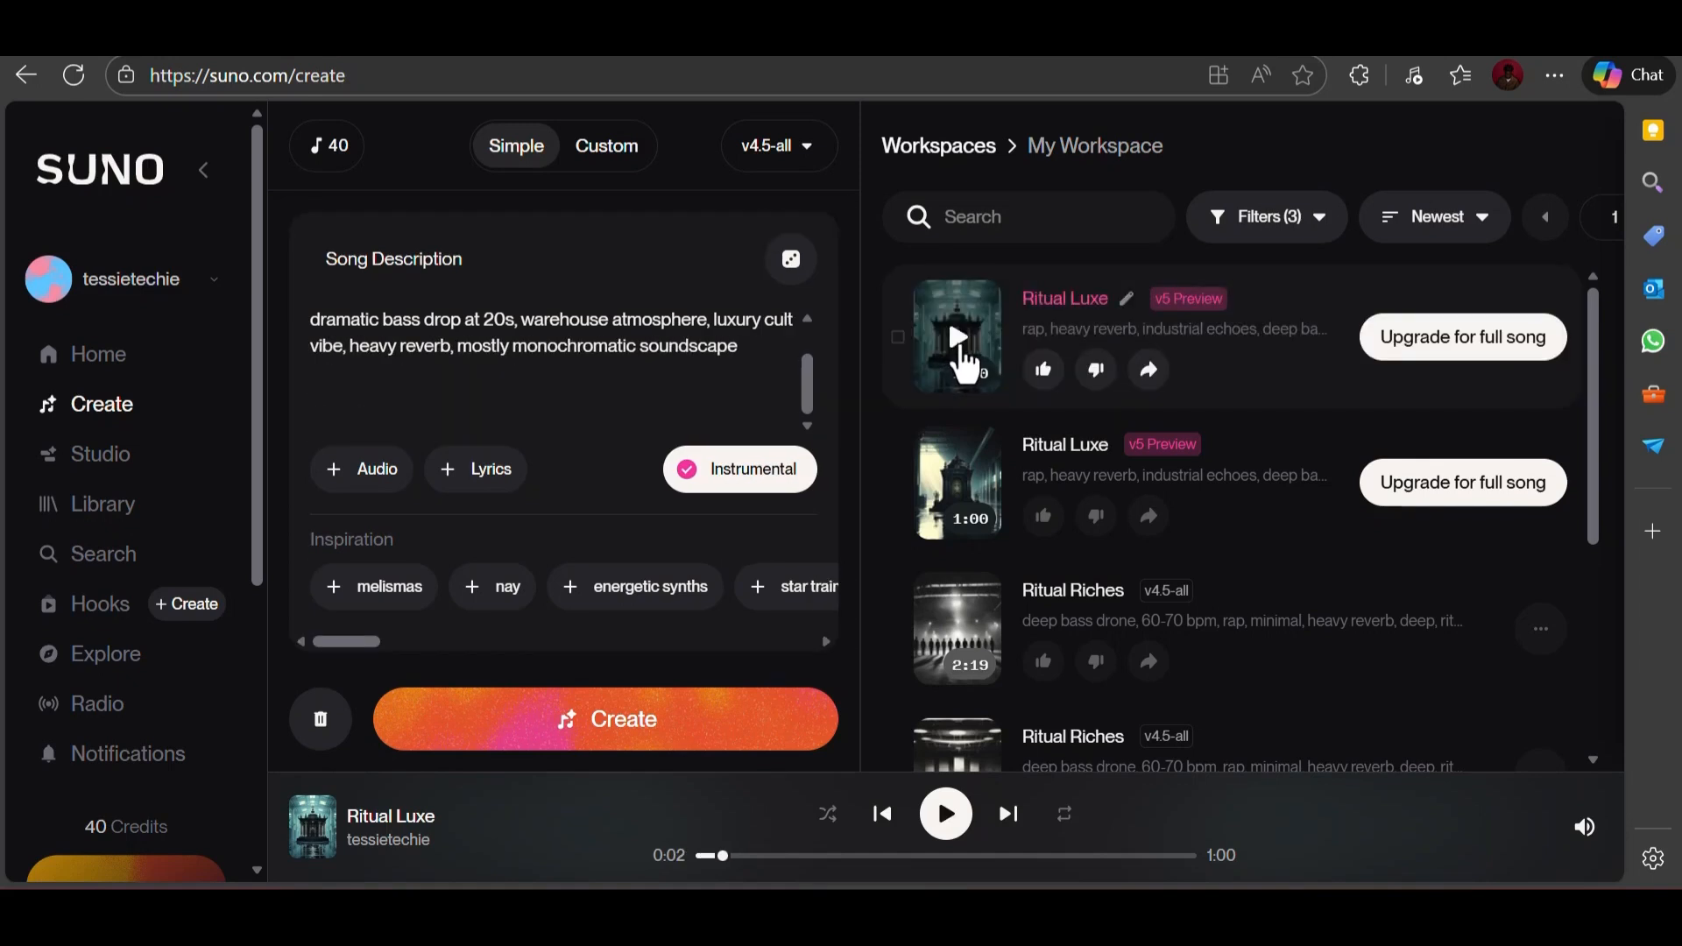
{"action": "left_click", "coordinate": [879, 913]}
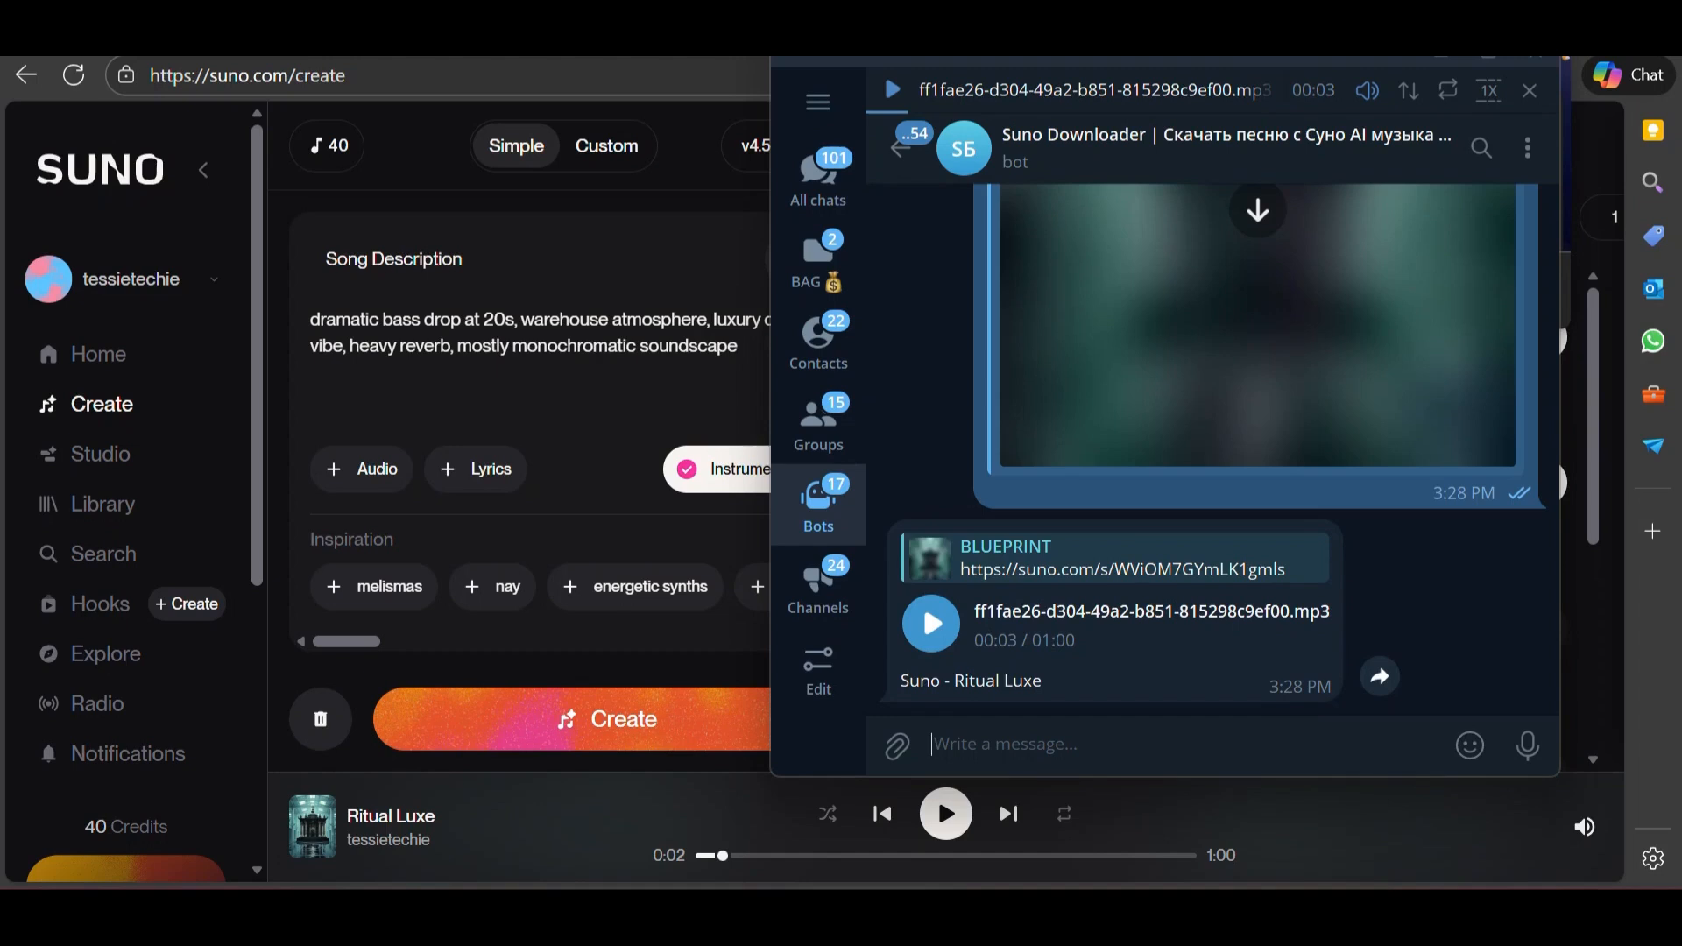
{"action": "left_click", "coordinate": [571, 219]}
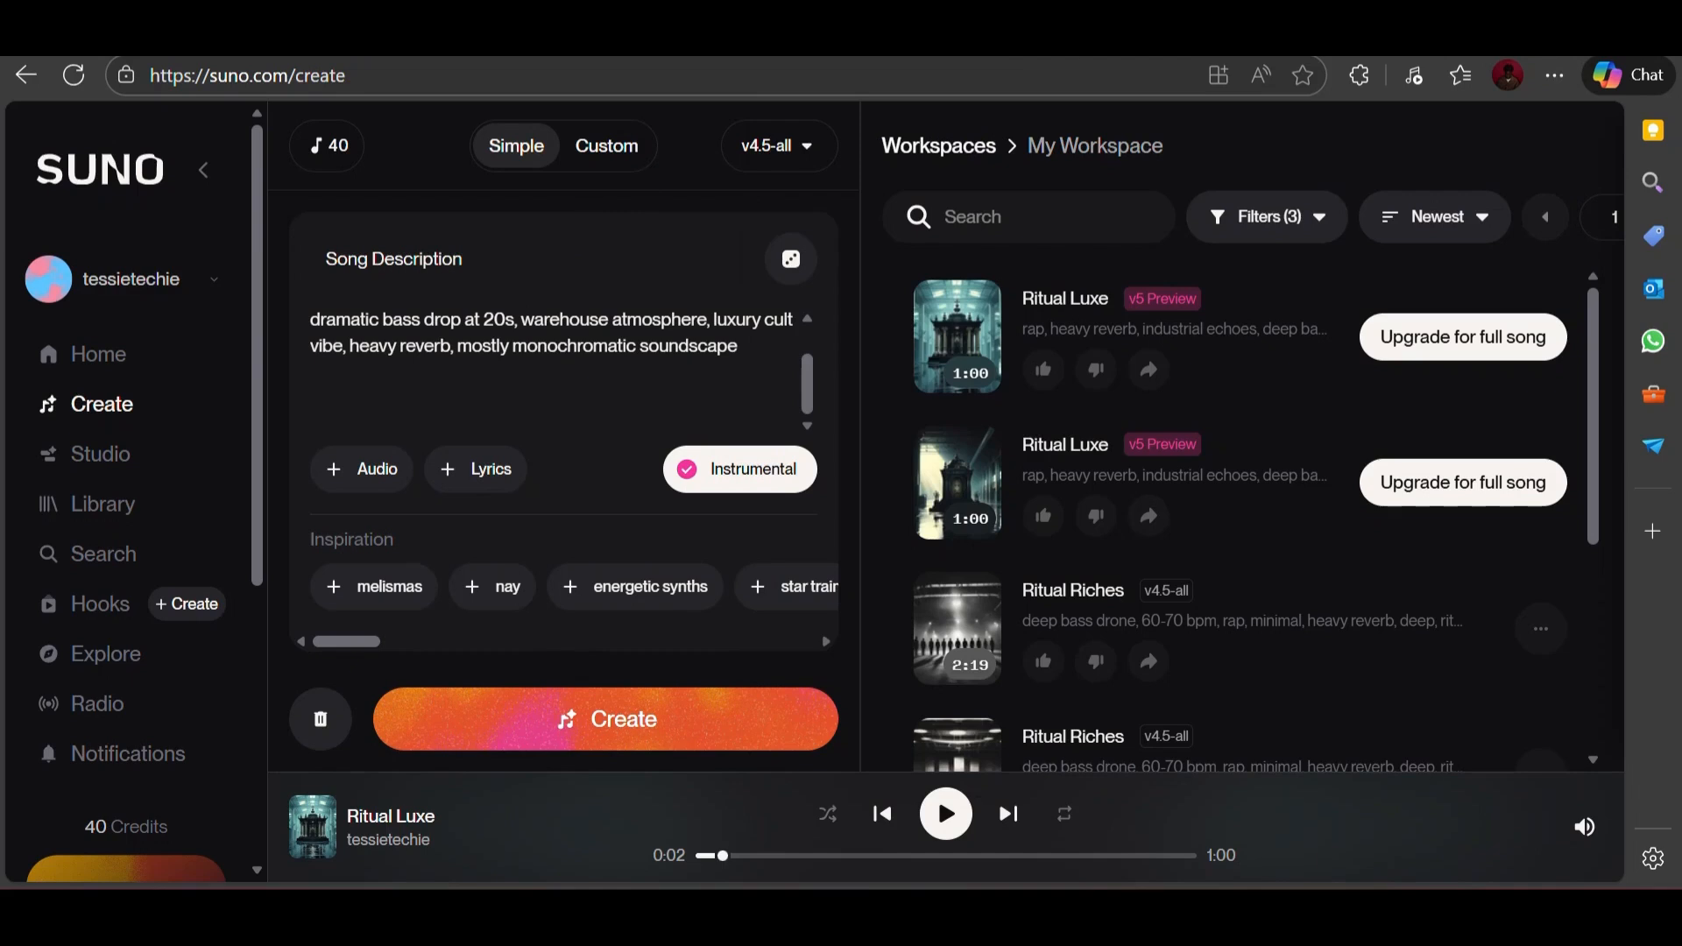